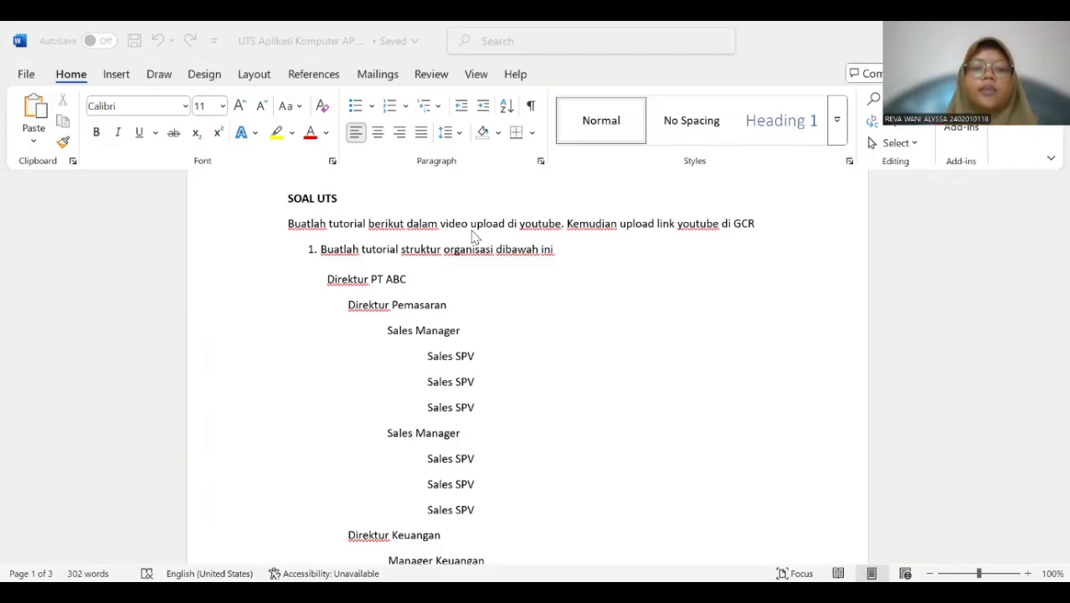
Replace the indented organisation list under question 1 with an Organization Chart SmartArt from the Hierarchy category, filled with the copied list.
scroll(472, 239, "down", 1)
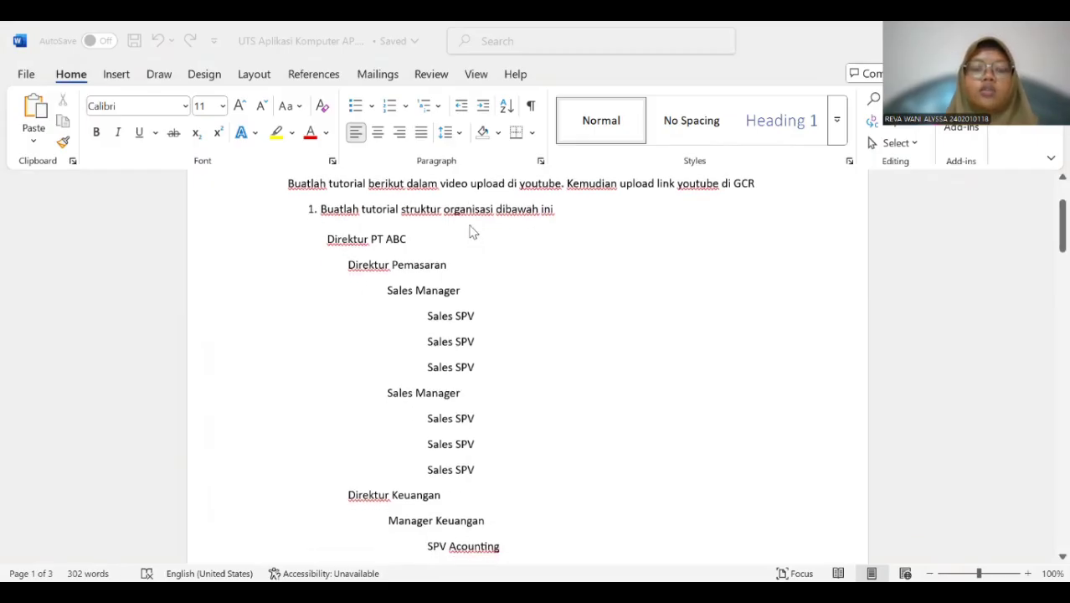
left_click_drag(329, 240, 499, 419)
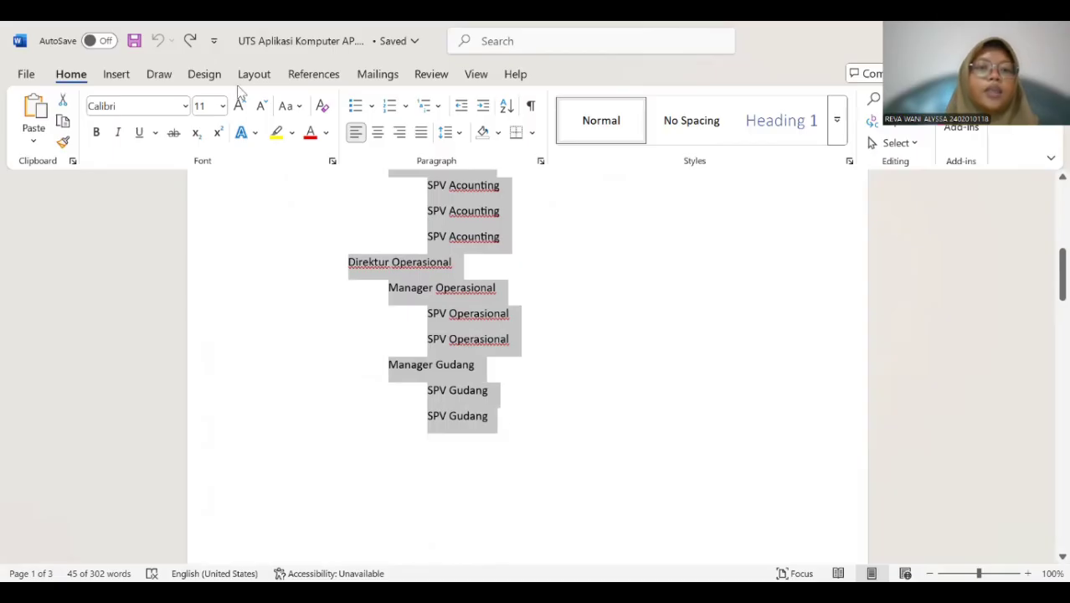
left_click(114, 73)
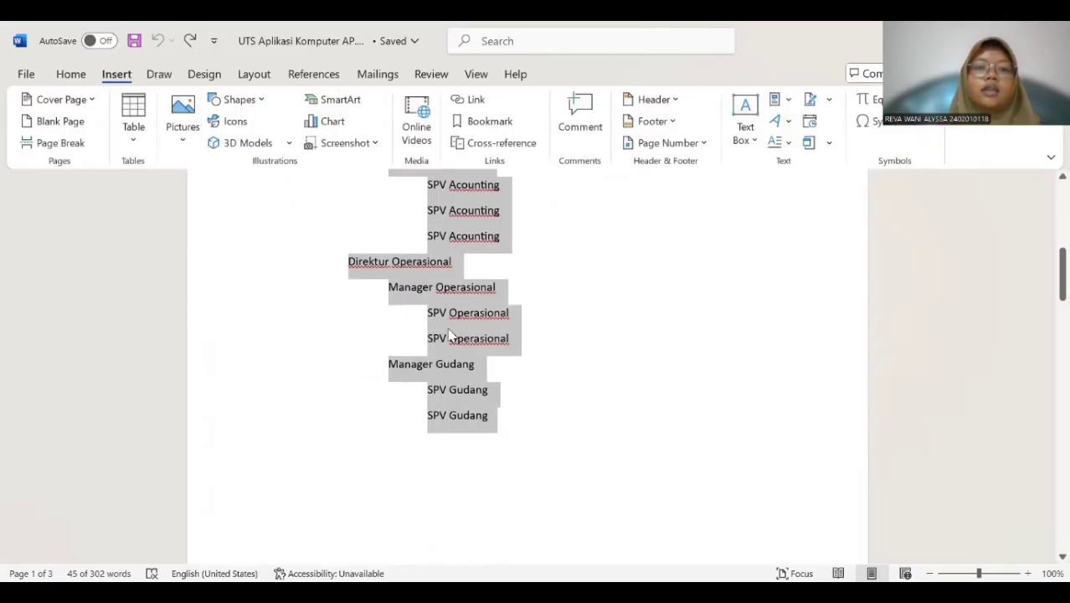
left_click(347, 99)
left_click(325, 253)
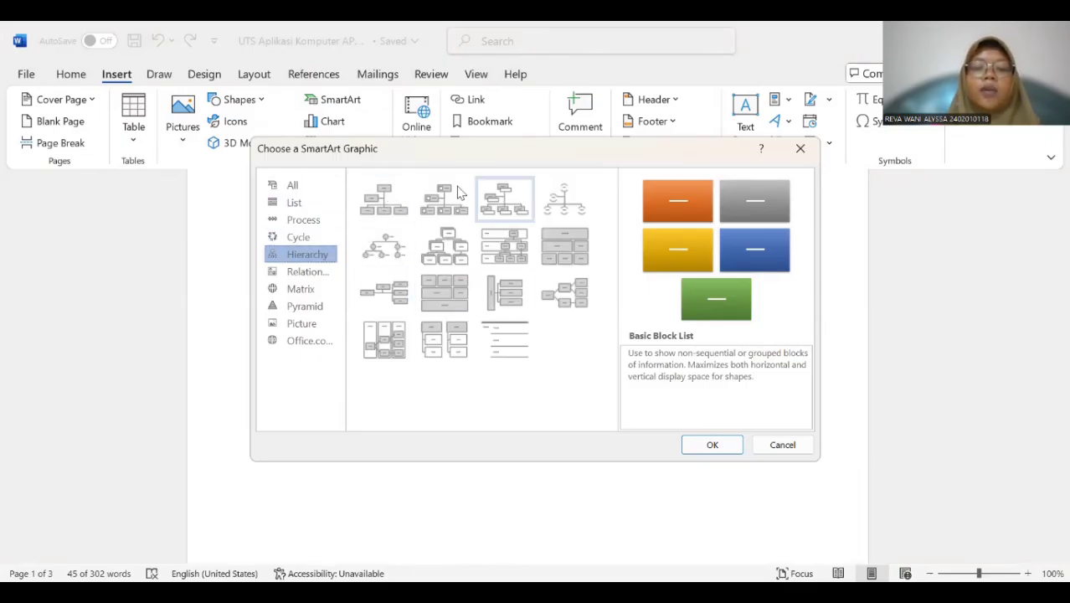
left_click(404, 196)
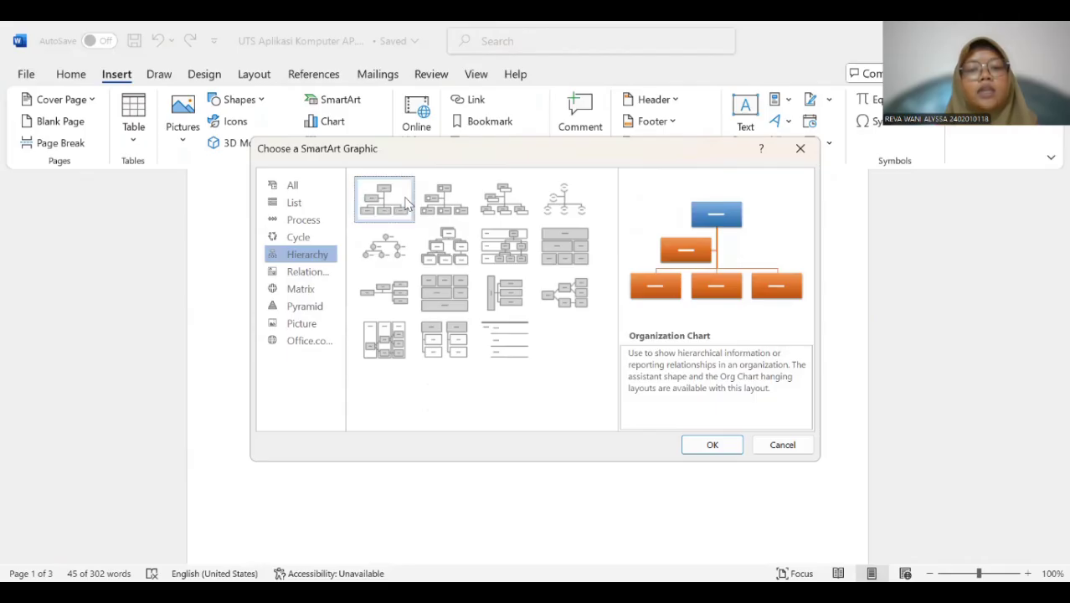
left_click(713, 445)
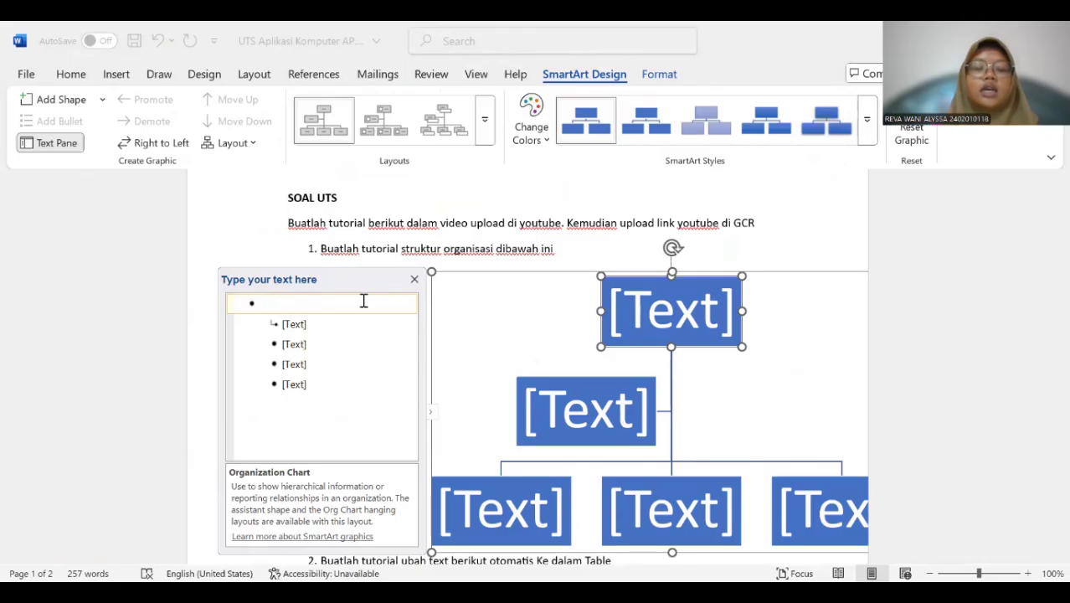
key("ctrl+v")
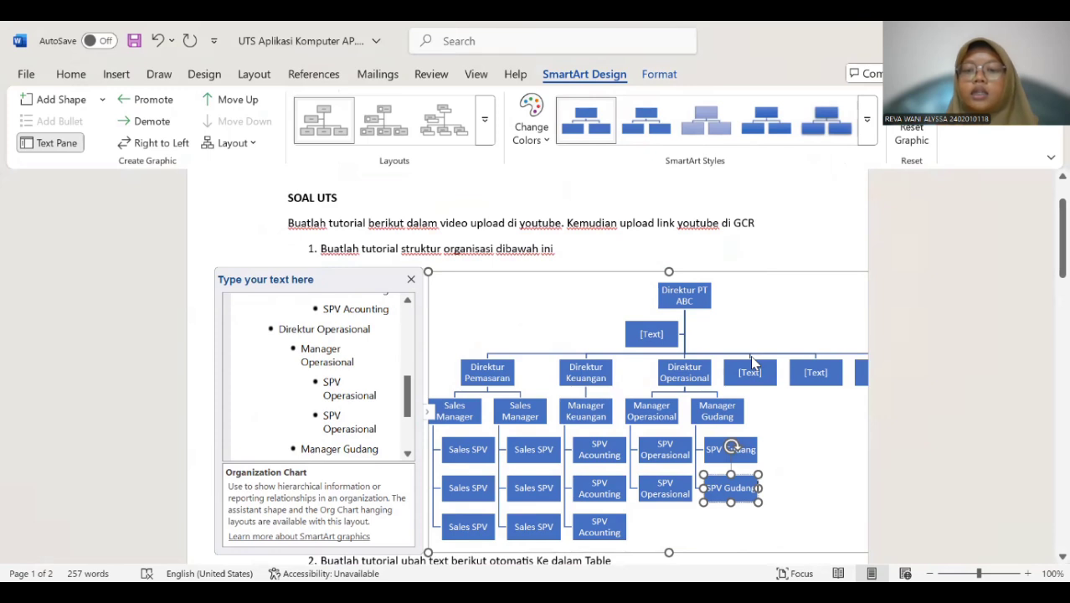
Delete the four empty [Text] placeholder boxes from the organization chart and deselect it.
left_click(751, 362)
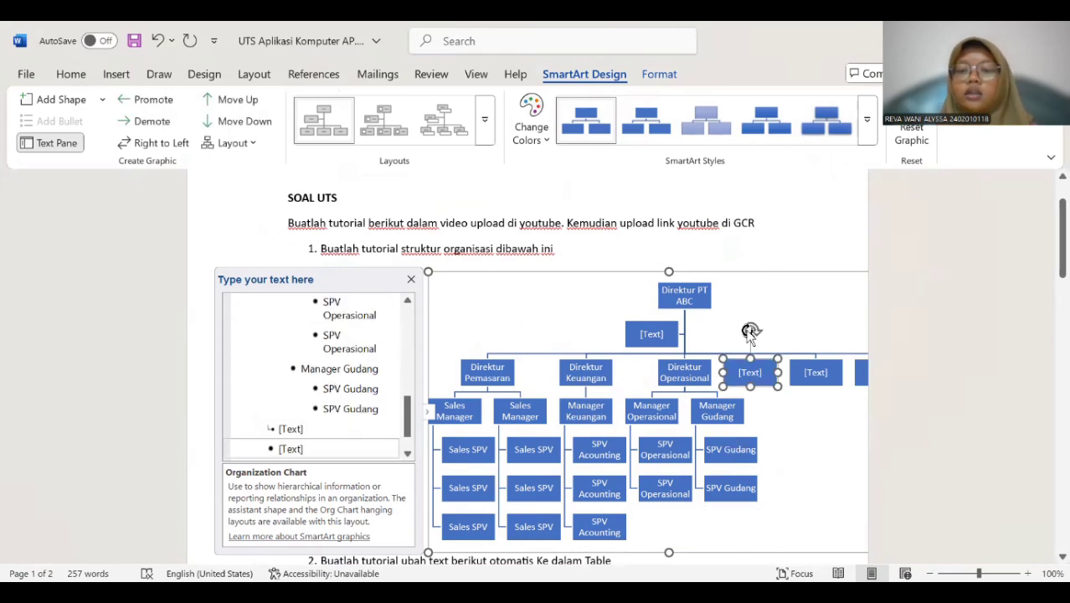
key("Delete")
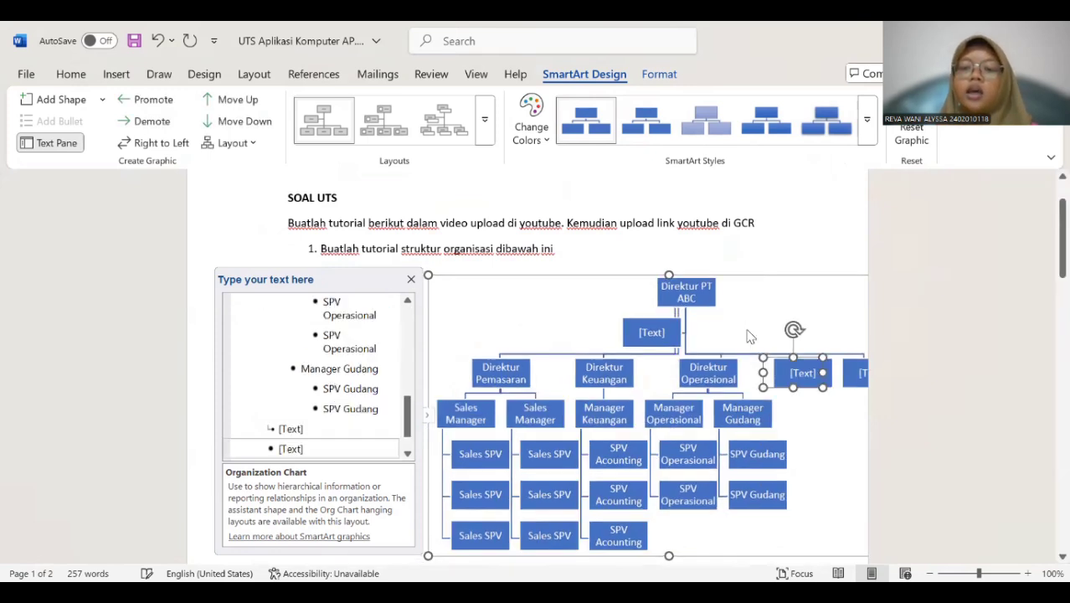
key("Delete")
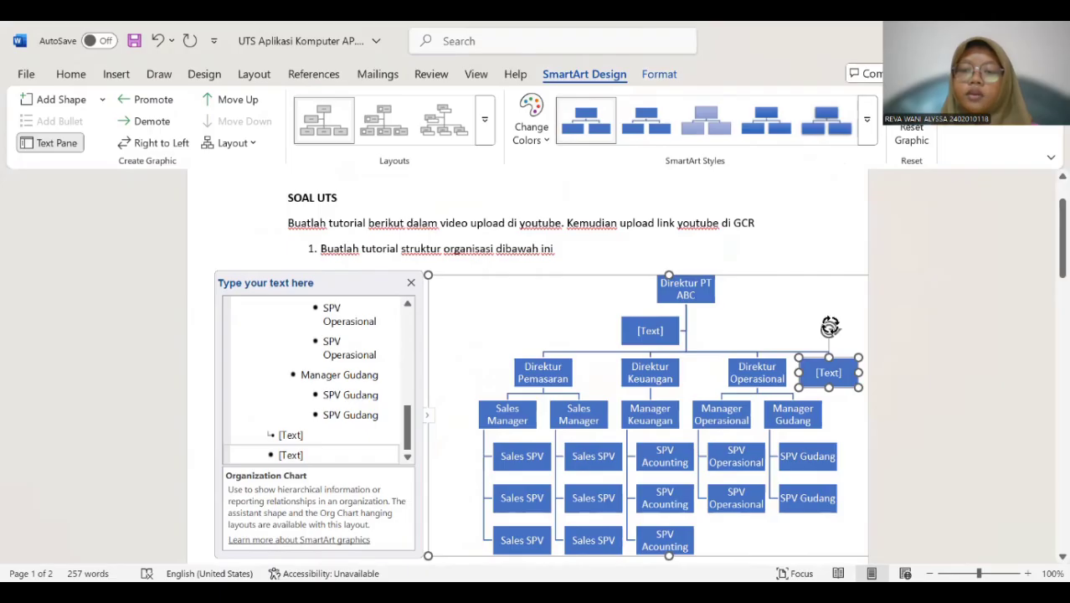
key("Delete")
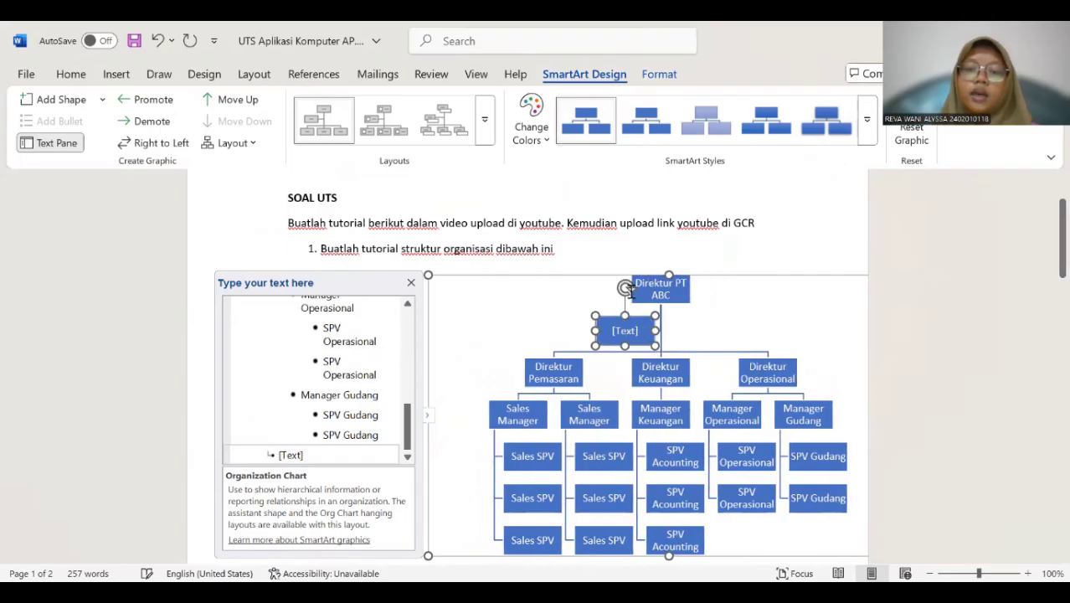
key("Delete")
left_click(999, 308)
scroll(730, 330, "down", 1)
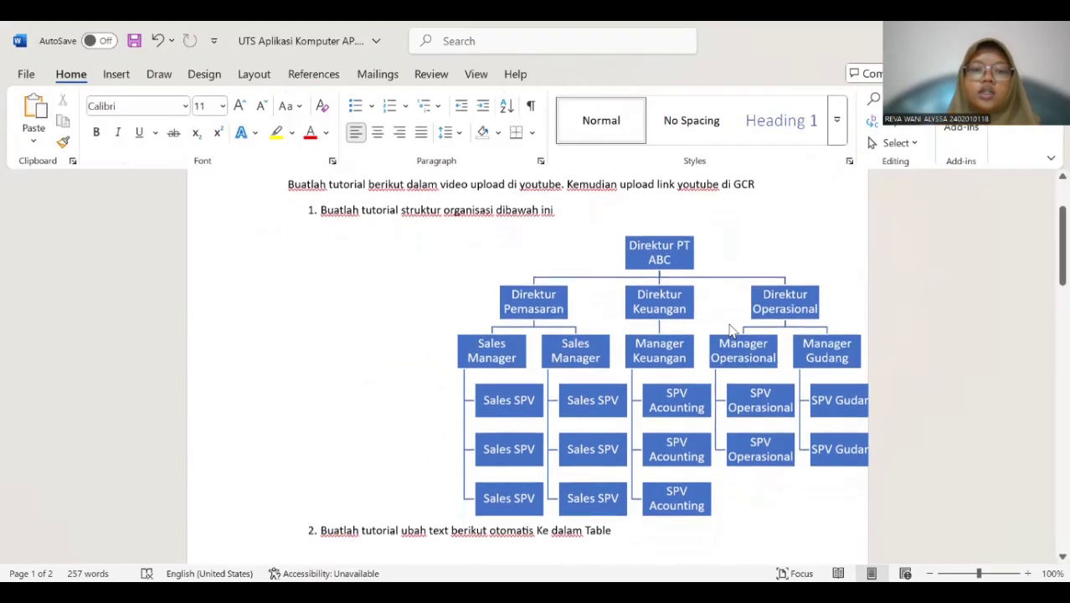
scroll(731, 330, "up", 1)
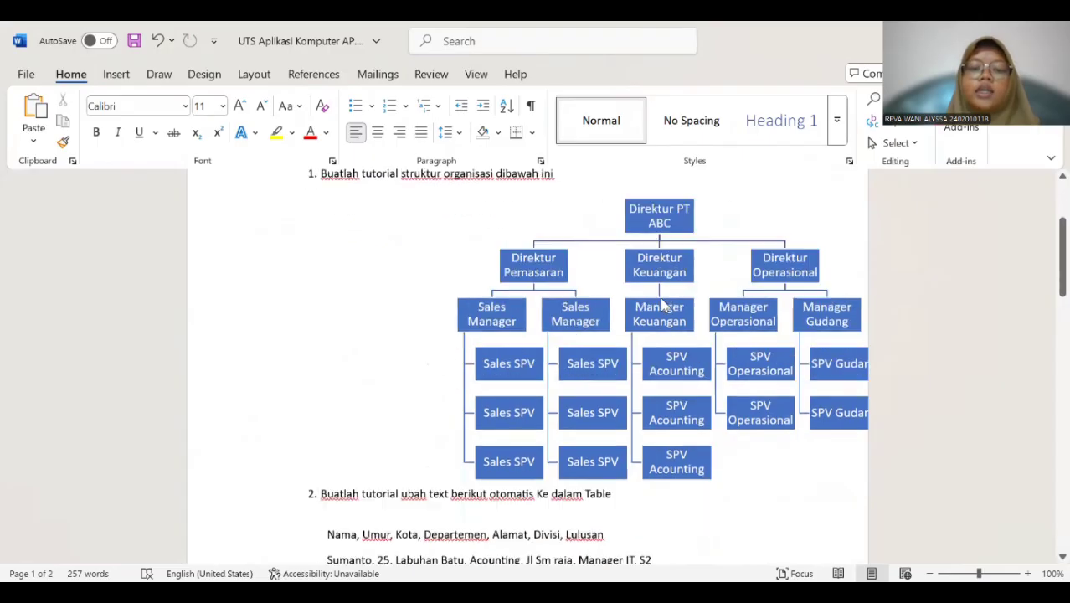
Convert the comma-separated list under question 2 to a table using AutoFit to contents and a comma as the other separator, with a black grid style.
scroll(662, 302, "down", 8)
scroll(661, 299, "down", 1)
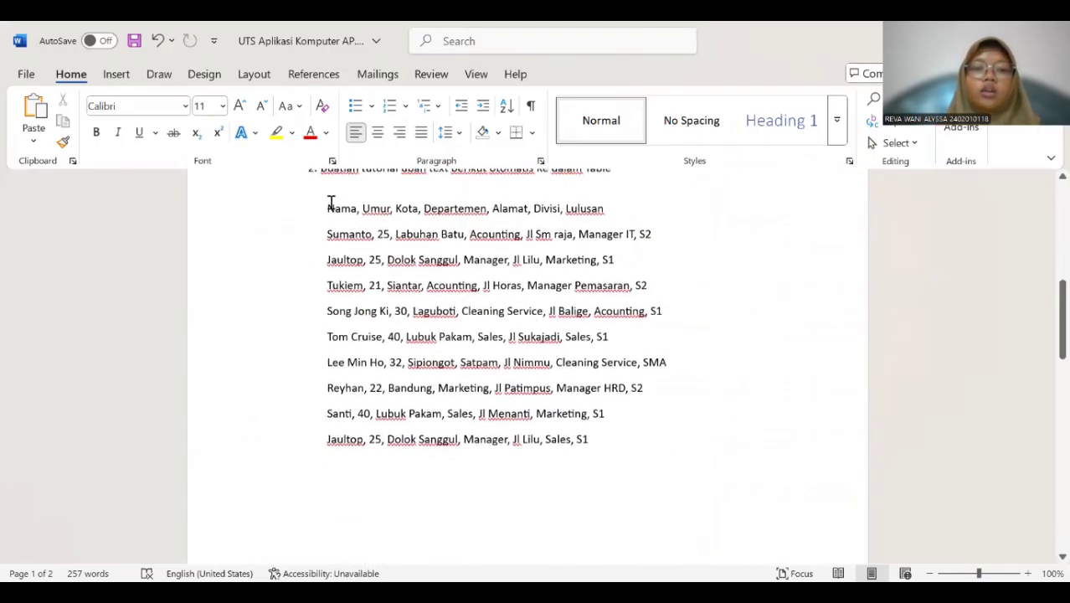
scroll(331, 203, "up", 1)
left_click_drag(325, 247, 633, 468)
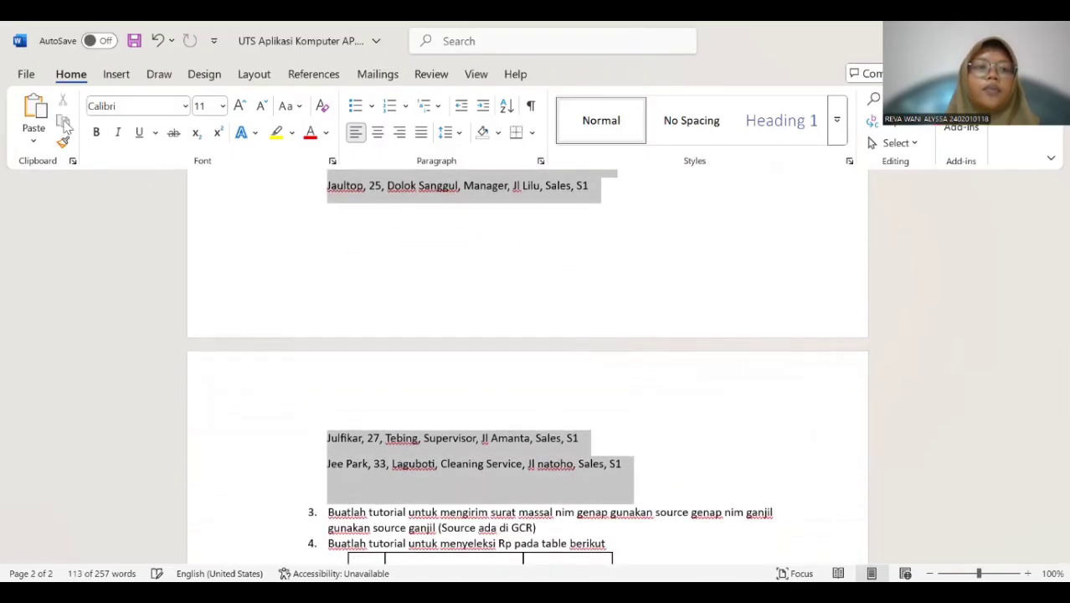
left_click(118, 80)
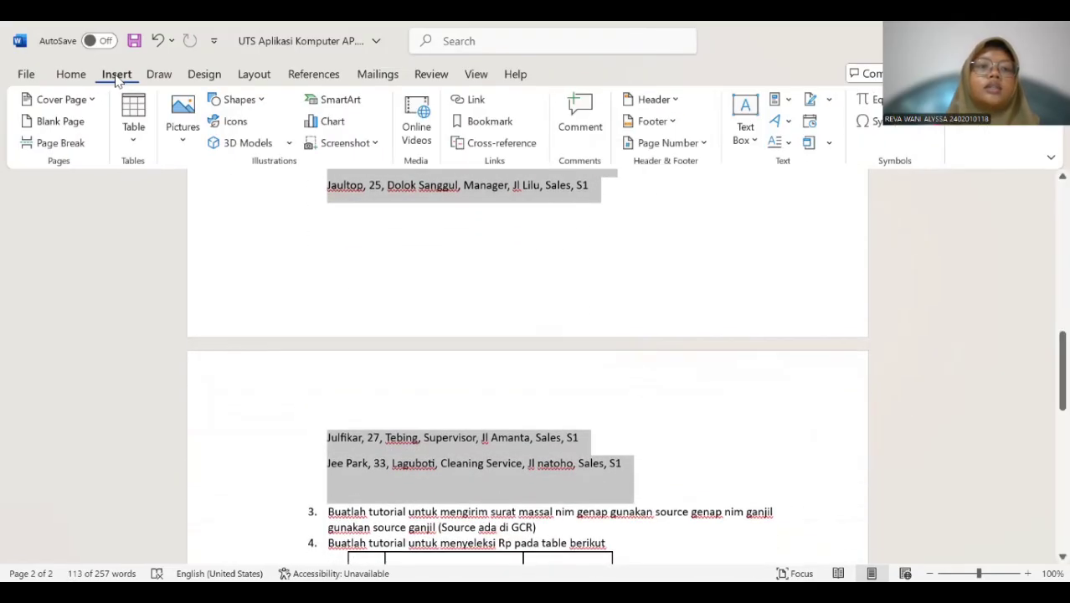
left_click(134, 141)
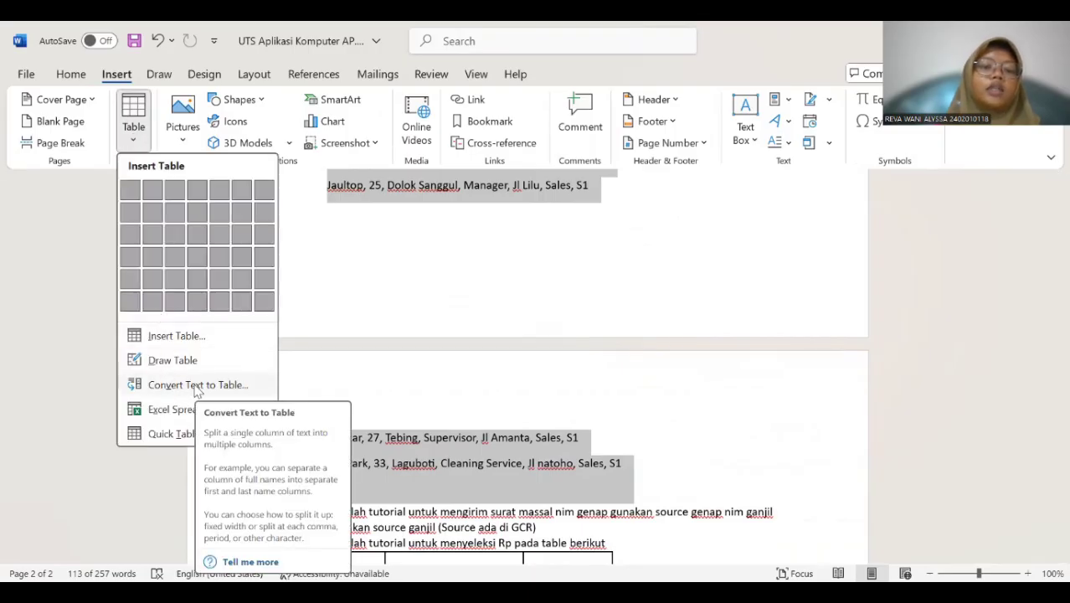
left_click(197, 385)
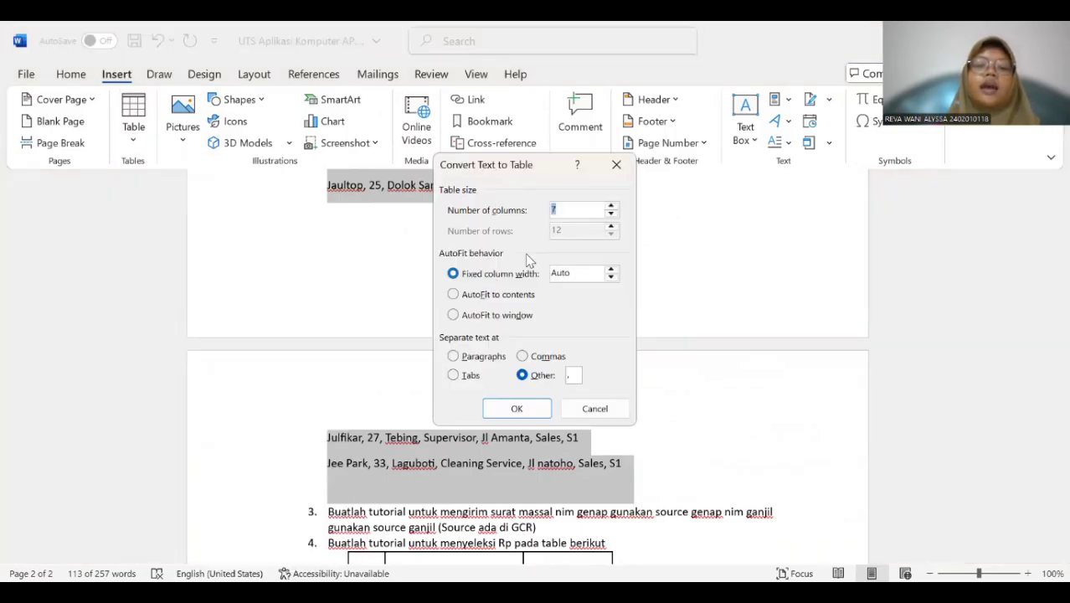
left_click(453, 294)
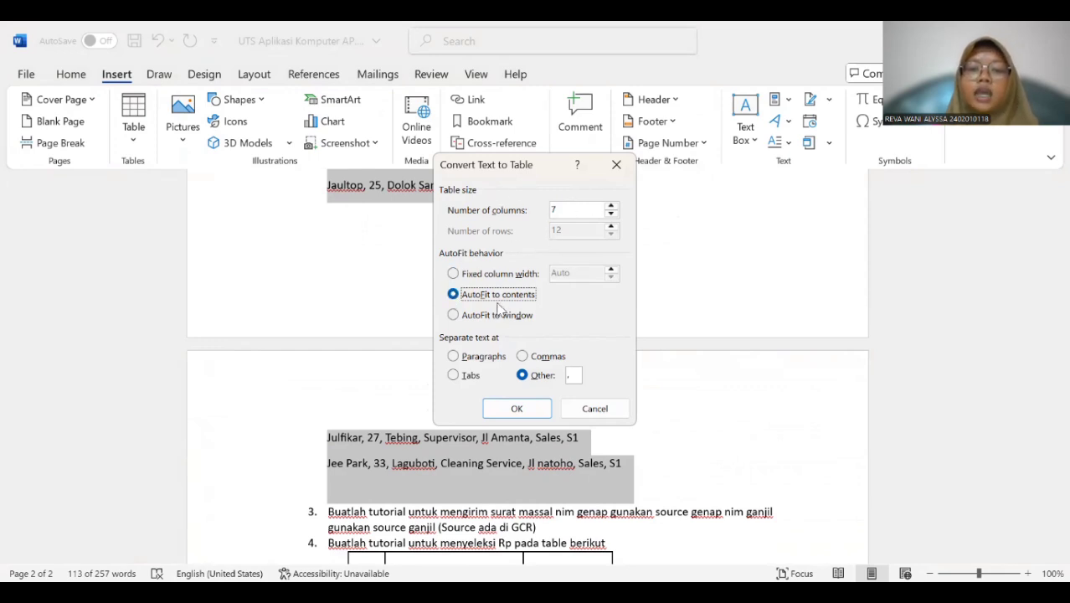
left_click(570, 375)
type(",")
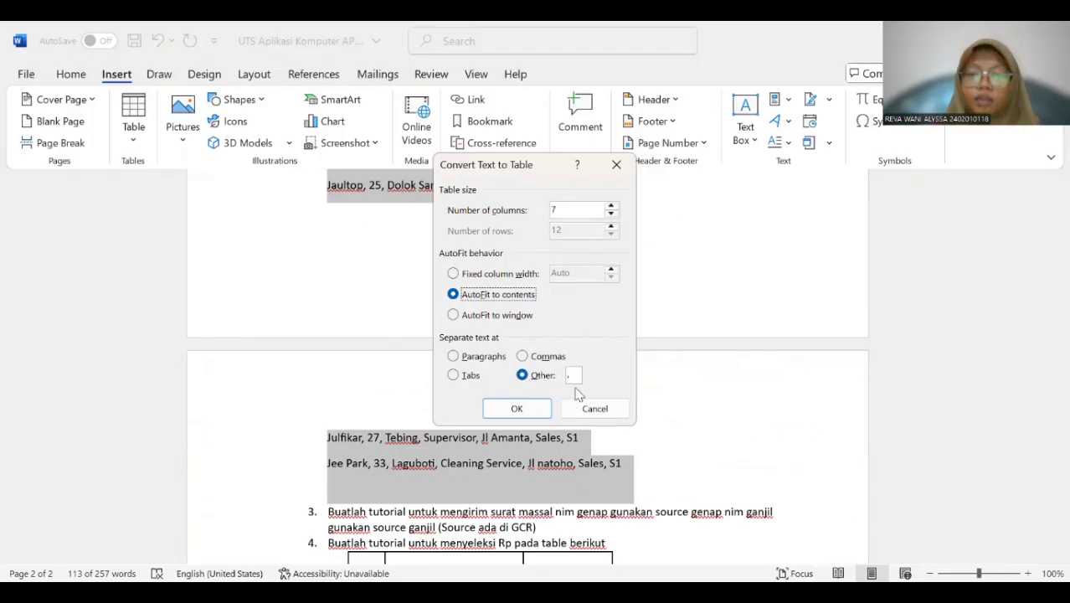
left_click(540, 408)
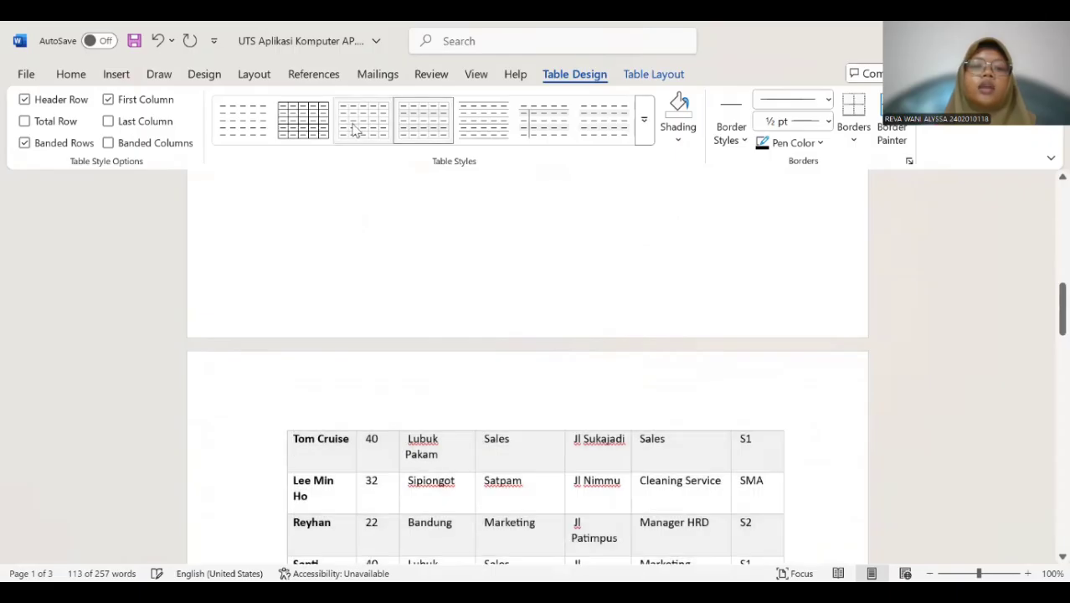
left_click(305, 122)
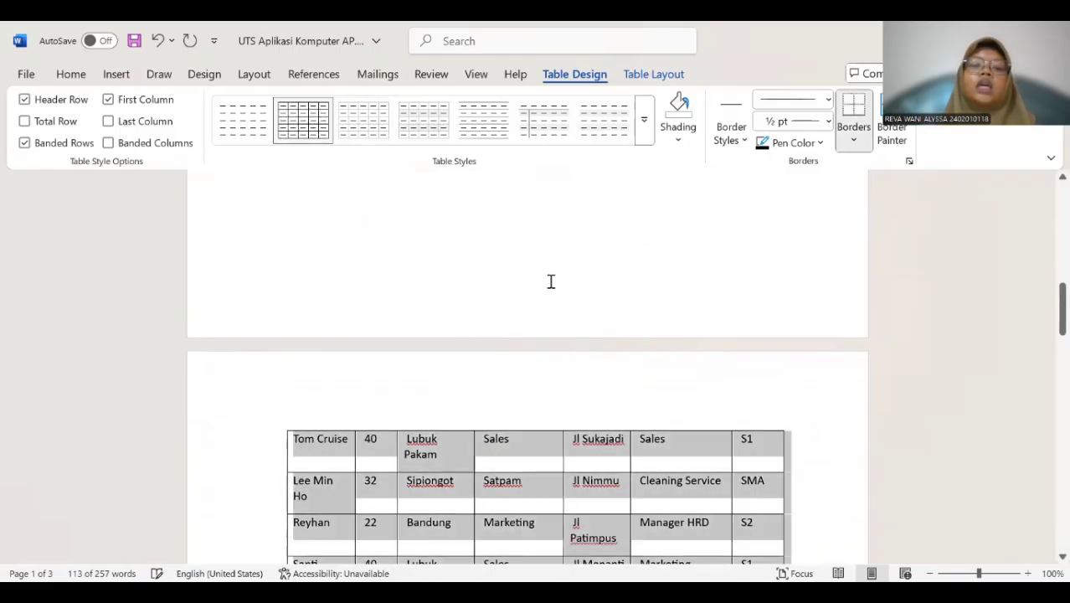
Replace every "Rp." in the Harga column of the question 4 table with nothing, continuing through the rest of the document.
scroll(549, 281, "down", 5)
scroll(544, 279, "down", 2)
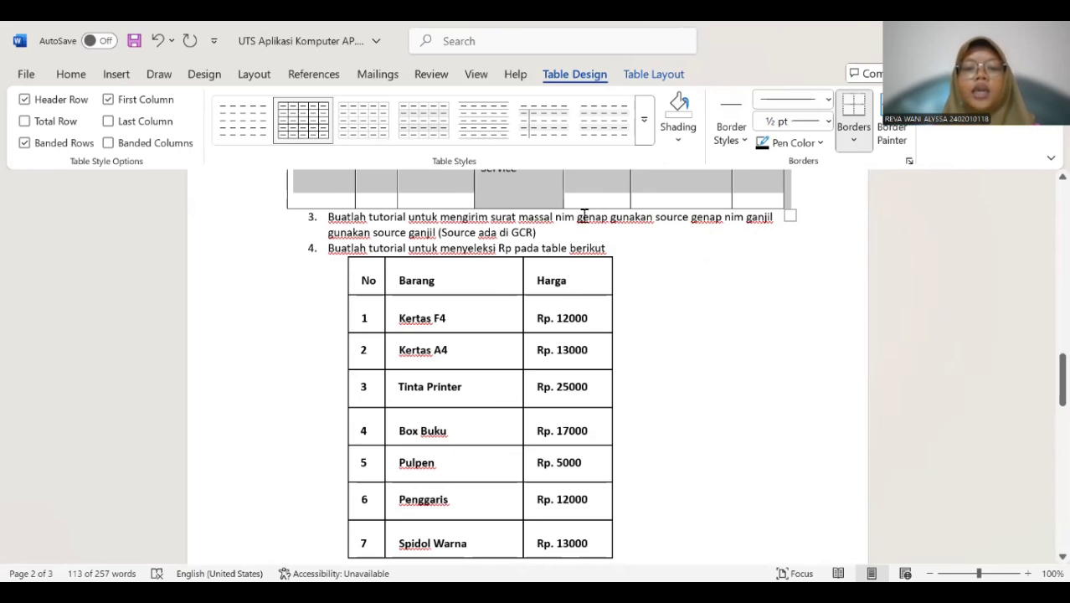
scroll(572, 216, "down", 2)
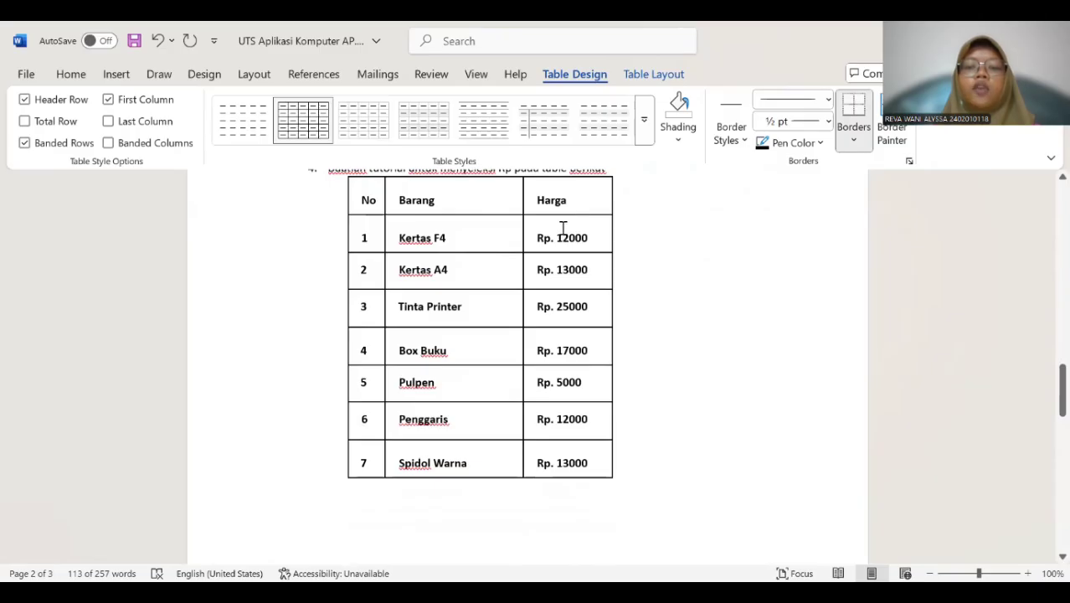
left_click(546, 237)
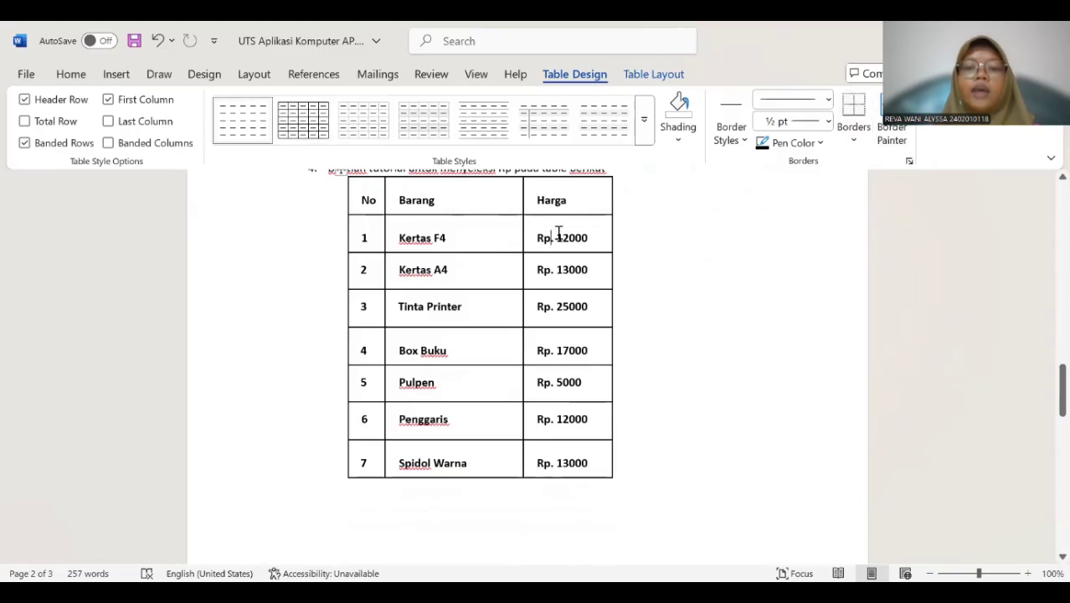
scroll(527, 218, "up", 1)
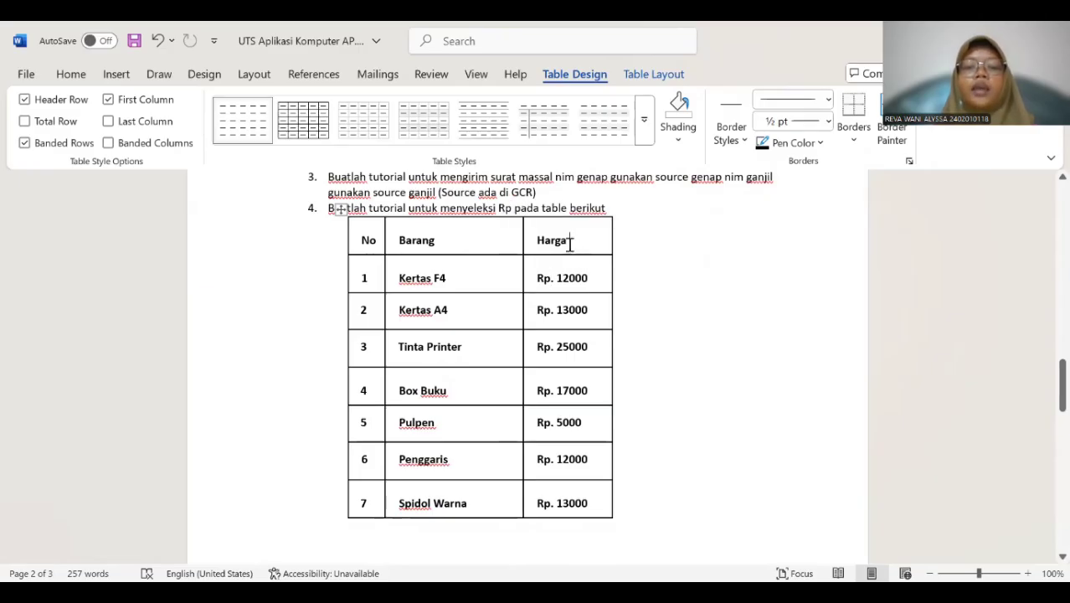
left_click_drag(536, 239, 633, 401)
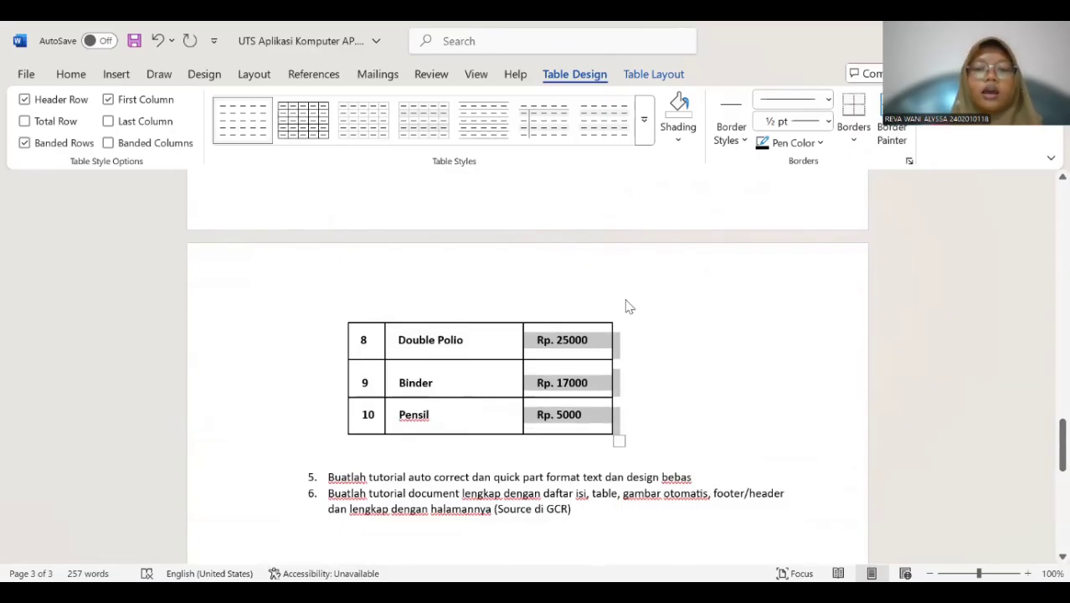
key("ctrl+h")
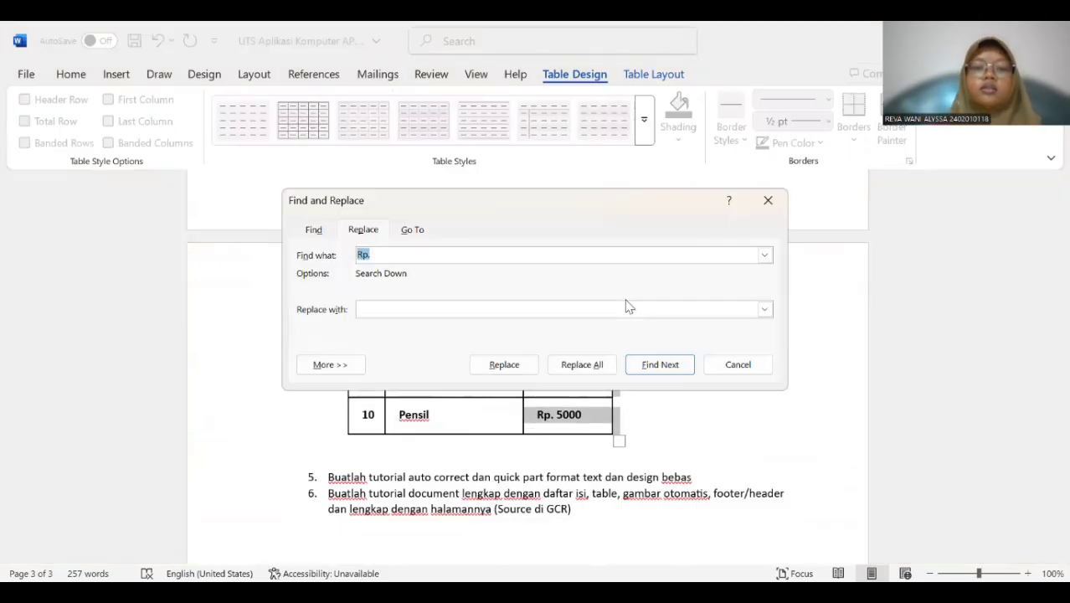
left_click(382, 251)
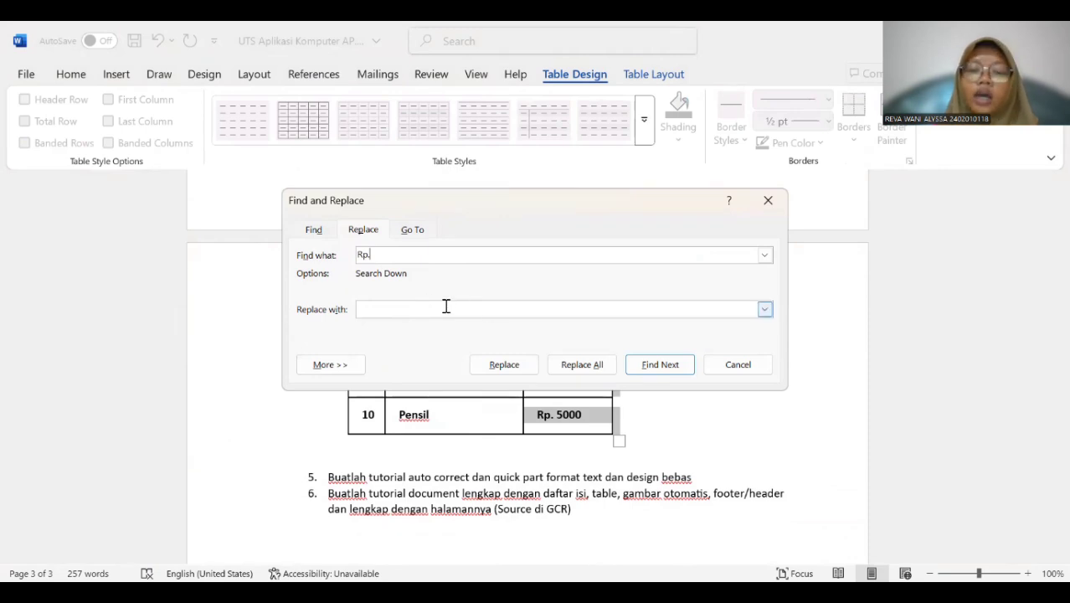
left_click(589, 362)
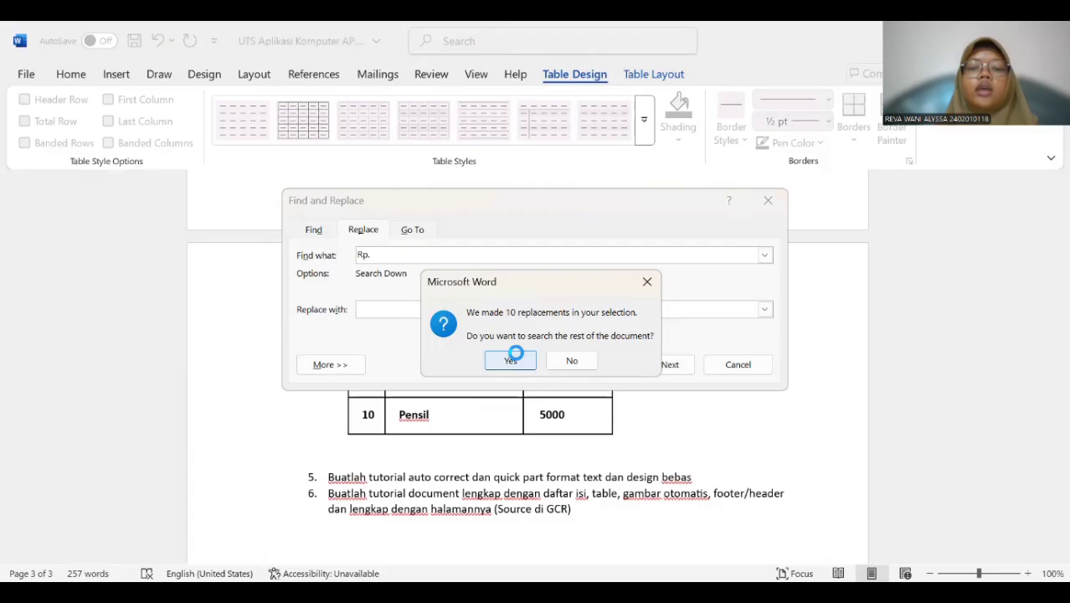
left_click(511, 359)
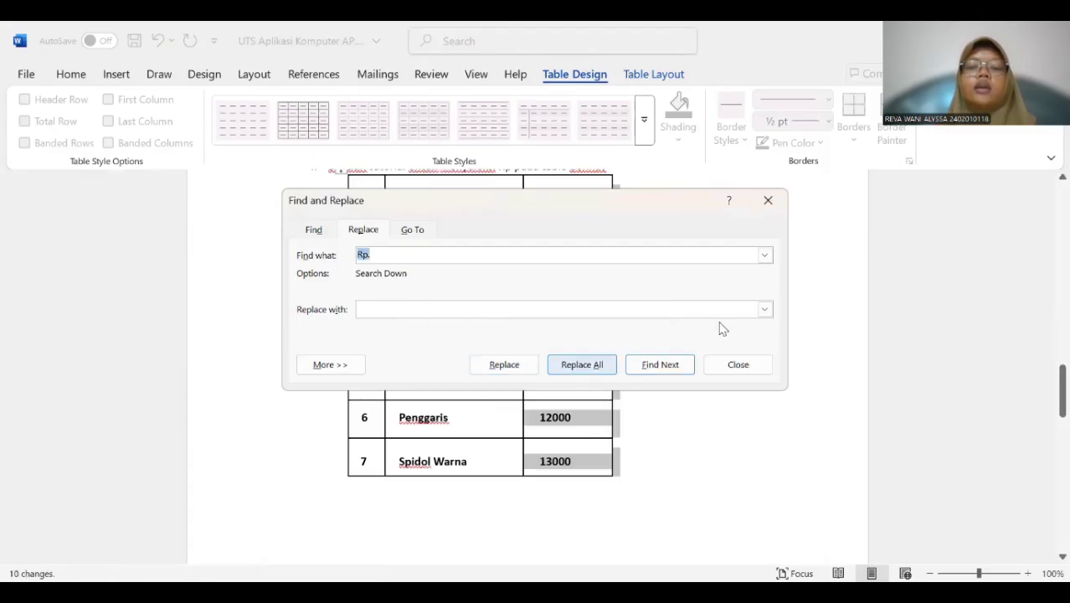
left_click(768, 200)
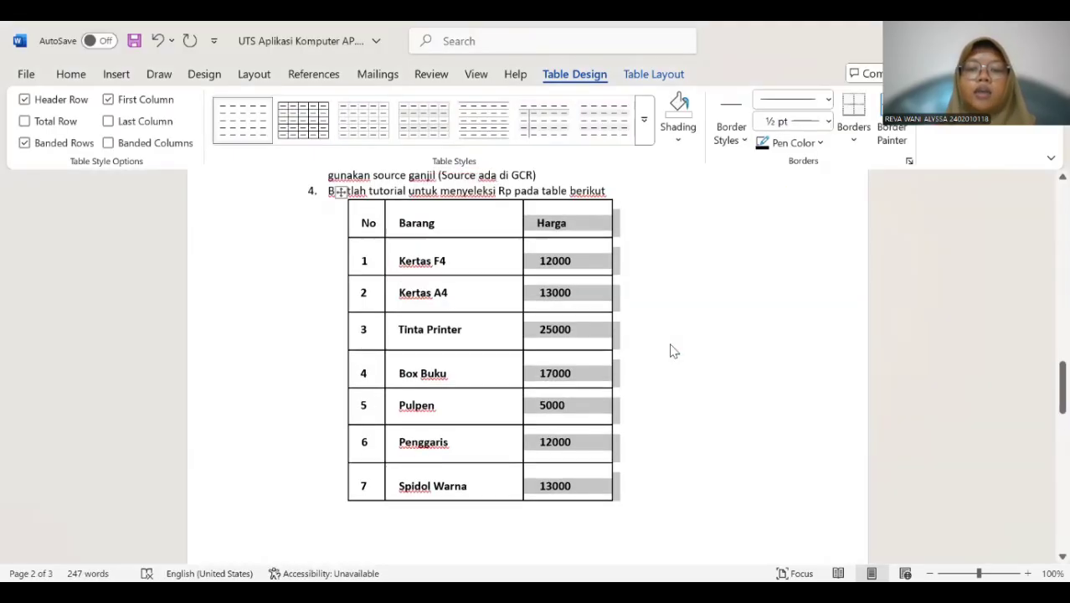
scroll(663, 354, "up", 1)
left_click(638, 330)
Start a new blank, unnumbered line below question 6 at the end of the document.
scroll(646, 330, "down", 5)
scroll(645, 331, "down", 10)
scroll(644, 329, "up", 1)
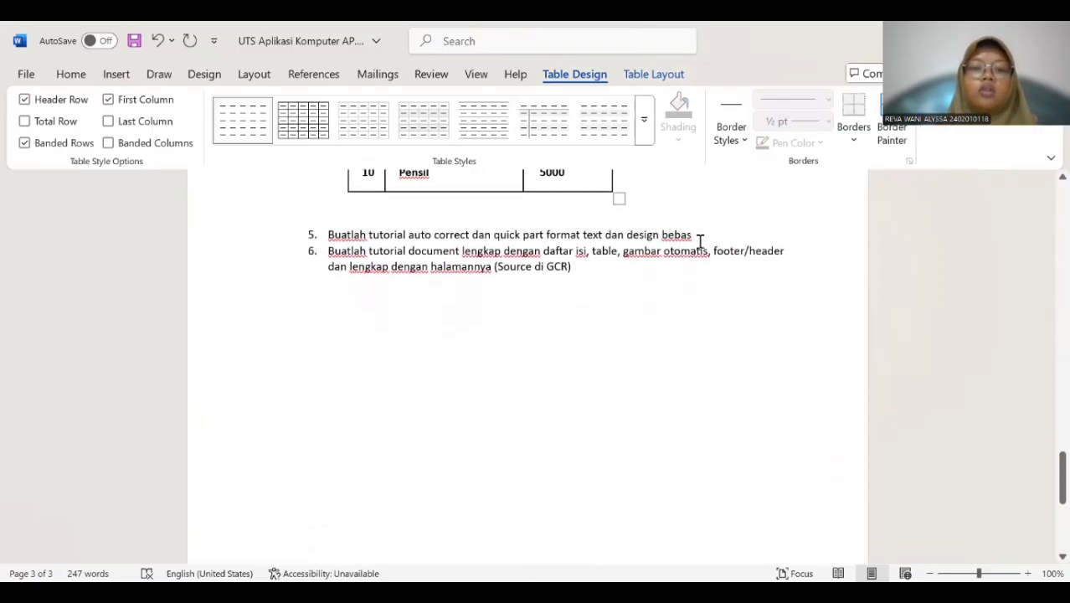
left_click(363, 313)
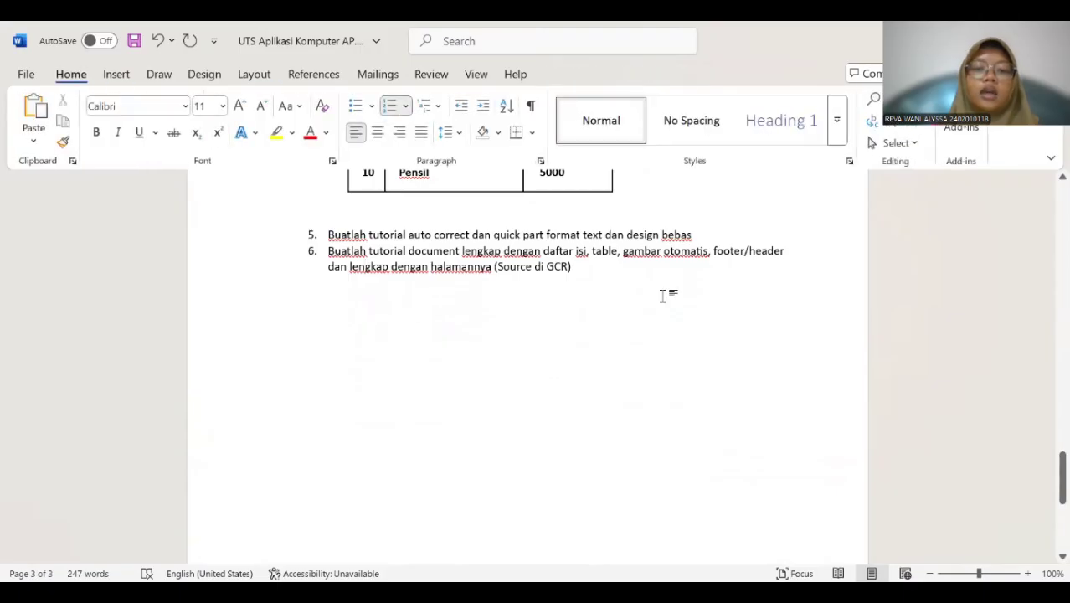
key("Return")
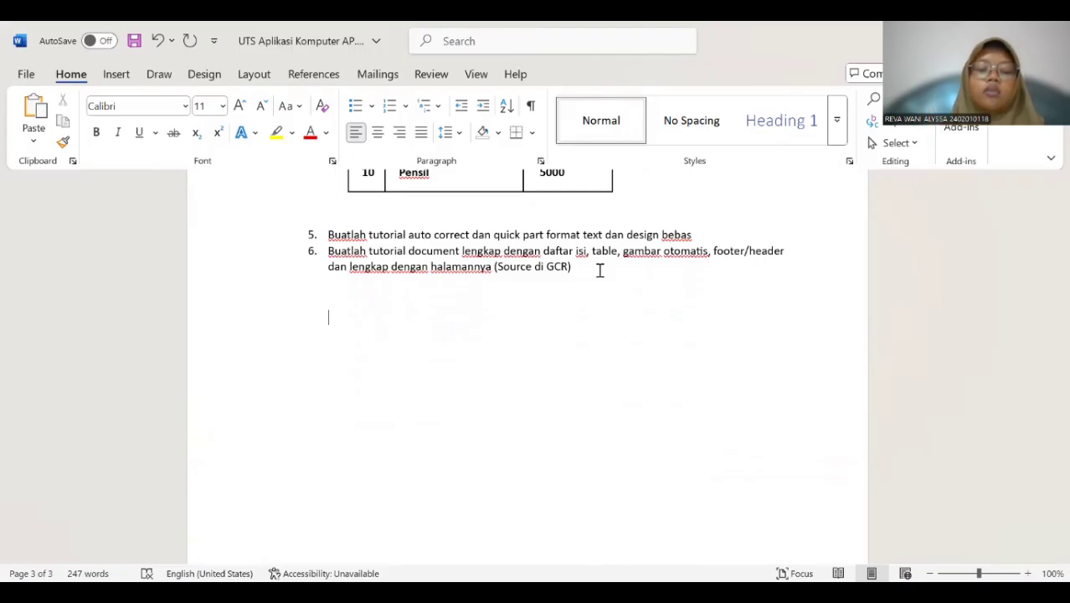
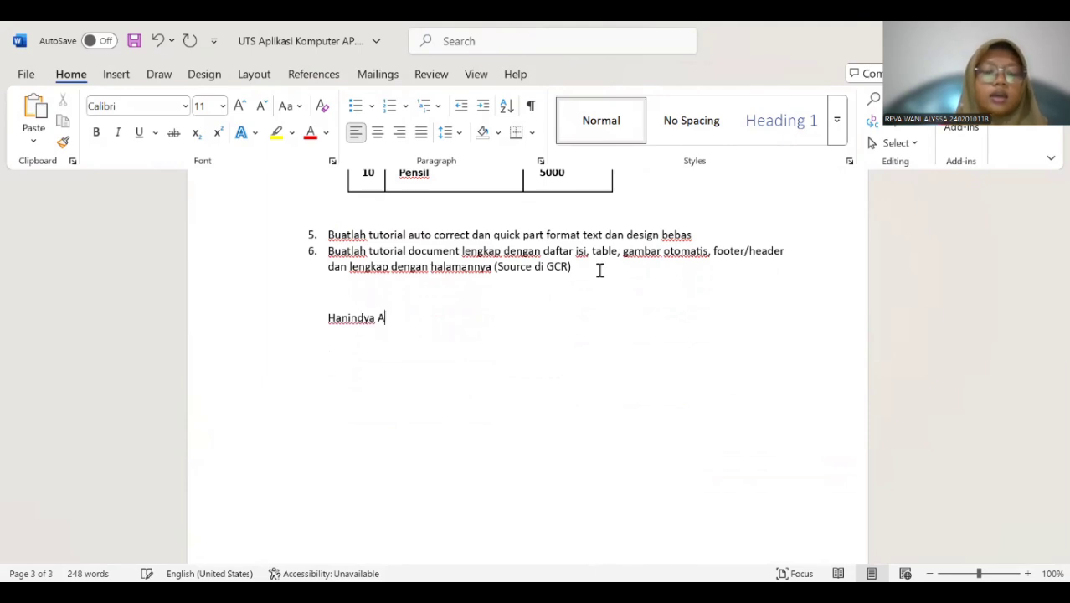
Enter a person's full name, a date of birth and a place name on three separate lines below question 6.
key("Return")
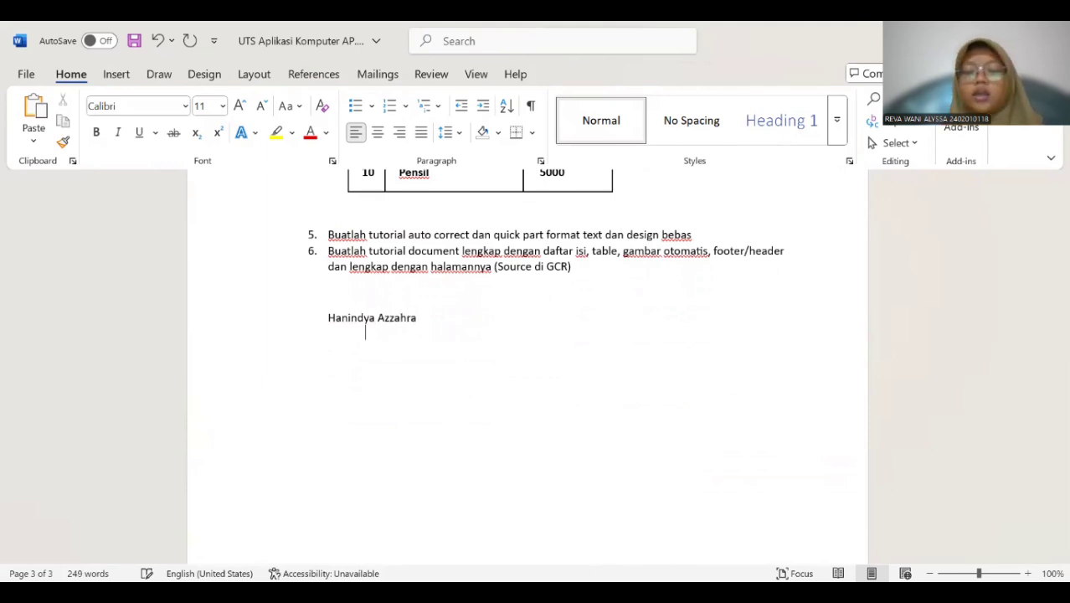
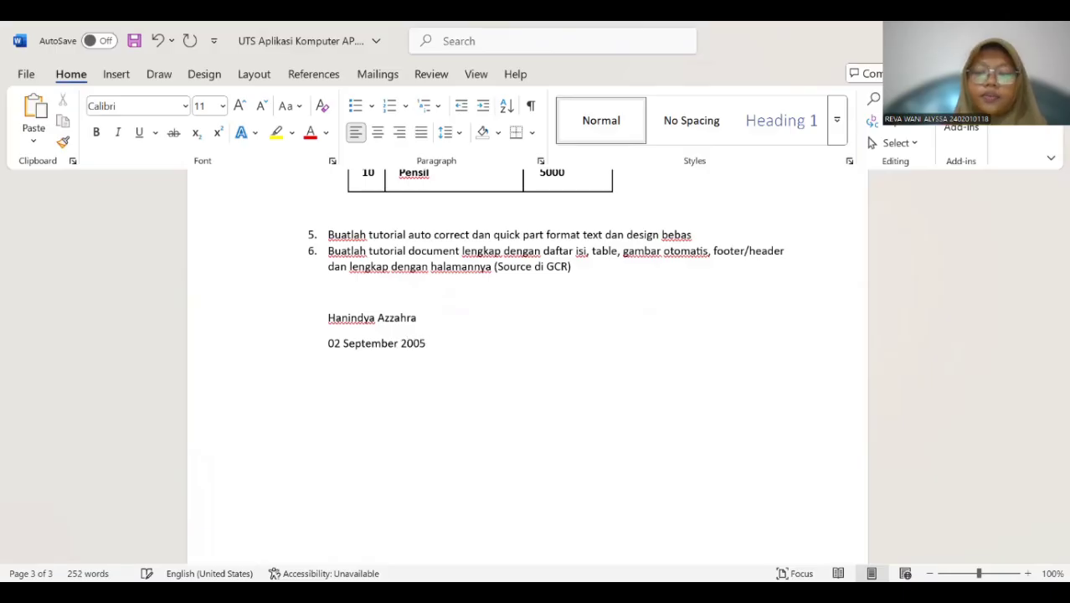
type(" Bata")
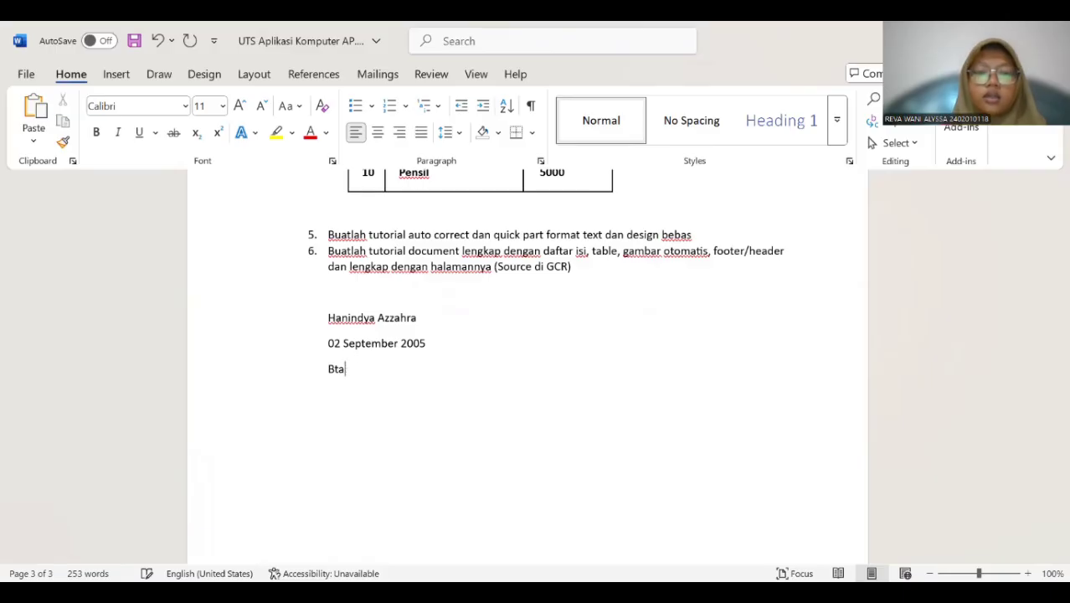
type("ng ")
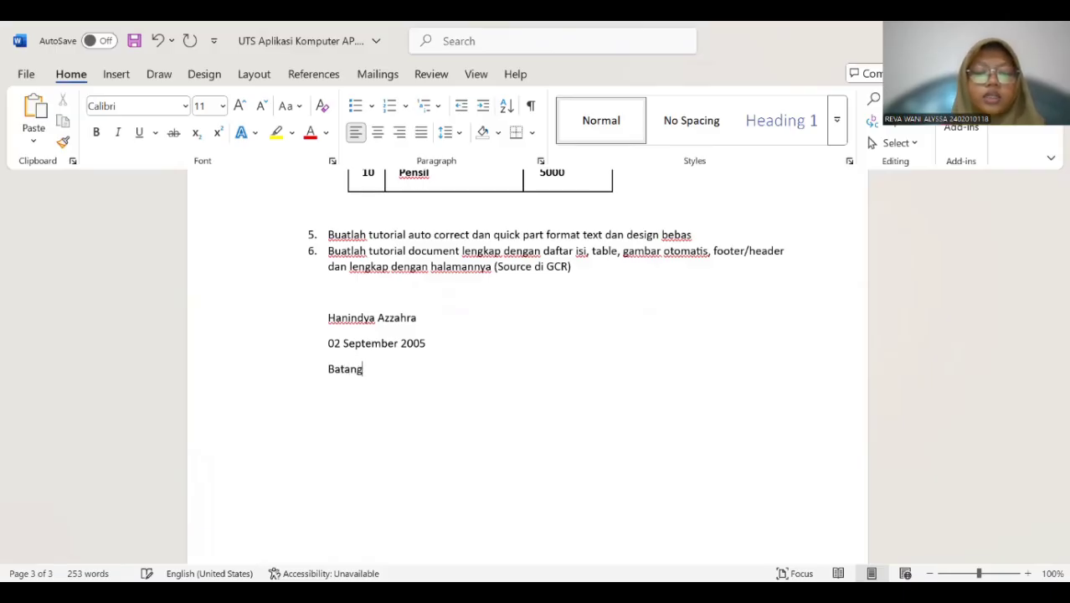
type("Kuis")
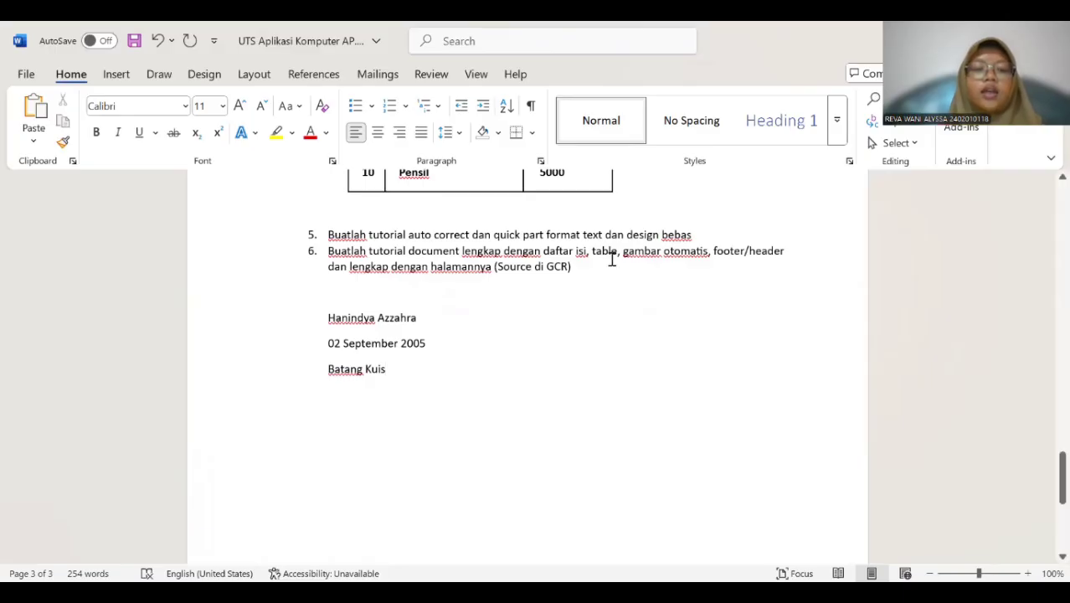
Add an AutoCorrect entry that replaces the person's first name with the three-line personal details block as formatted text.
left_click_drag(341, 319, 394, 389)
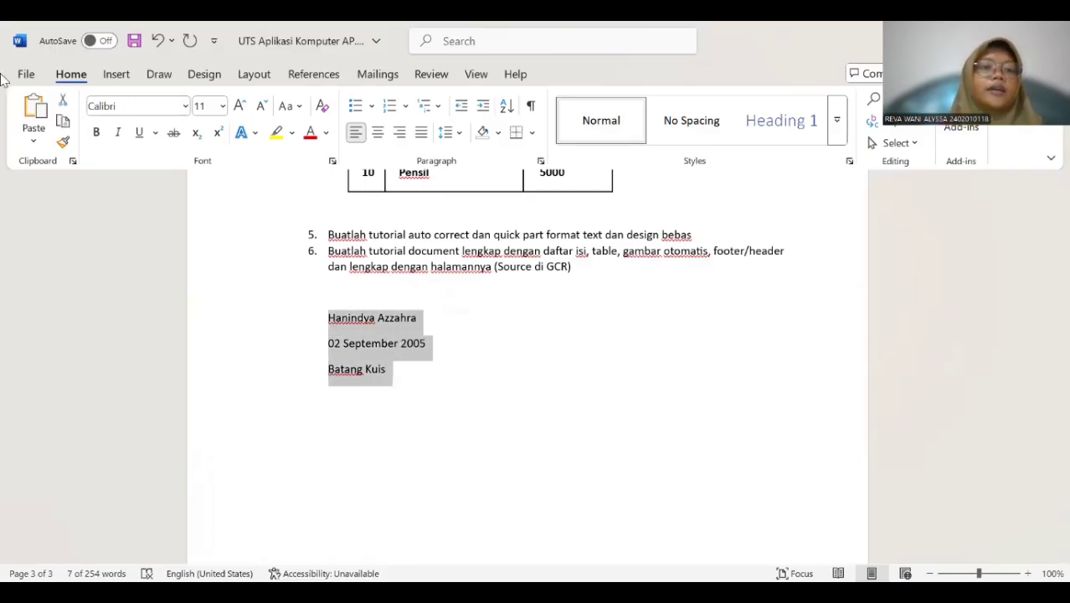
left_click(28, 75)
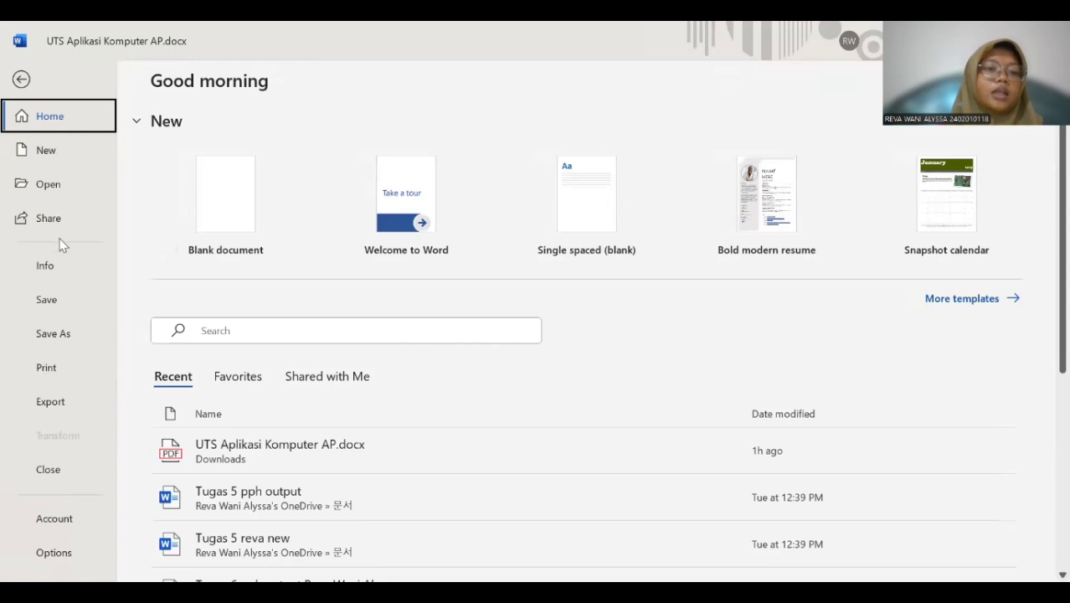
left_click(64, 557)
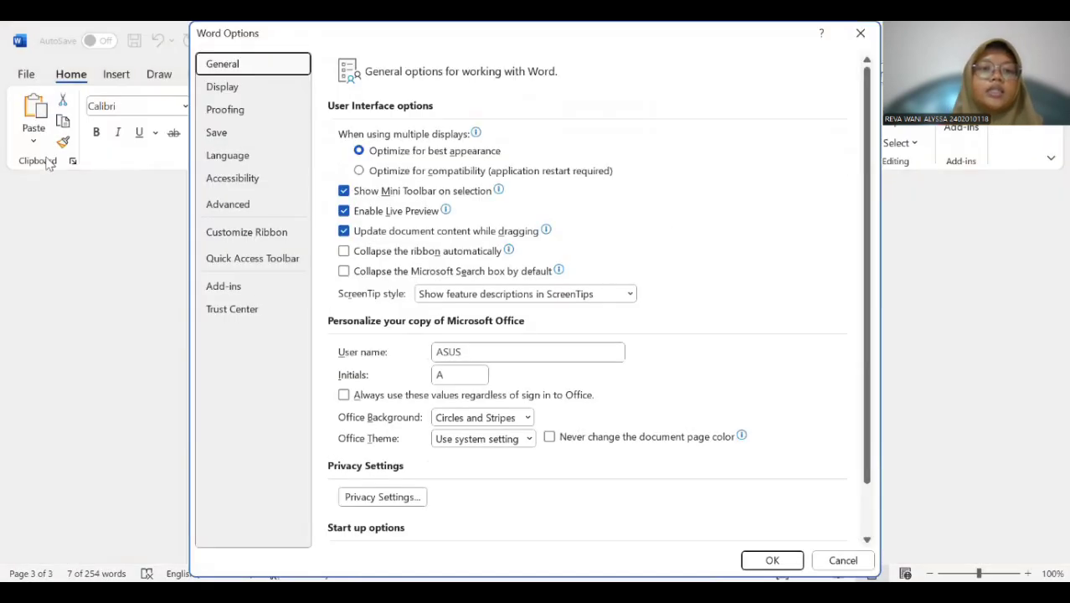
left_click(248, 110)
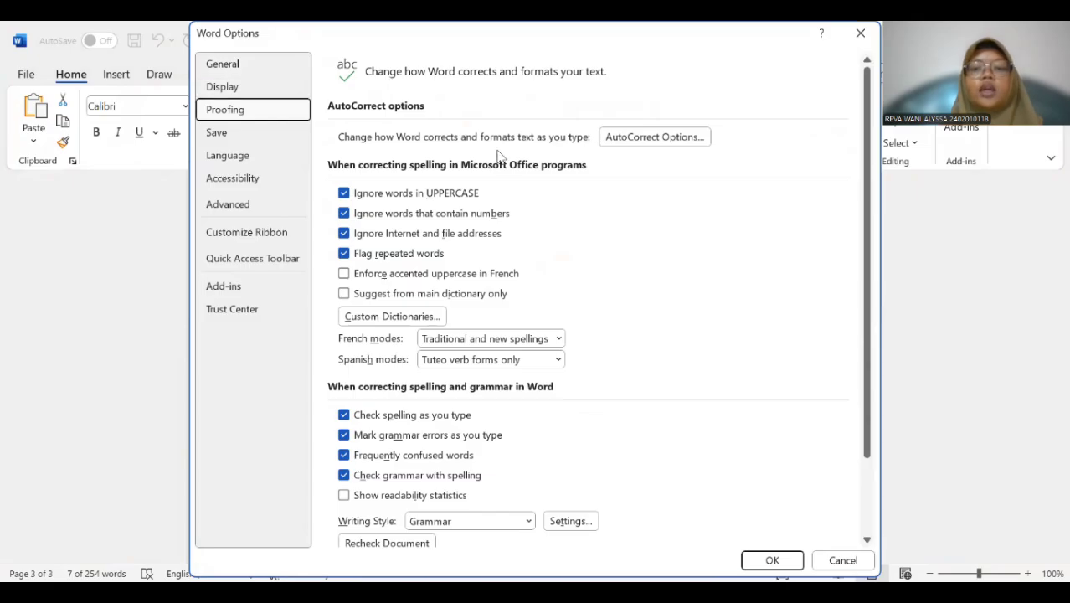
left_click(659, 144)
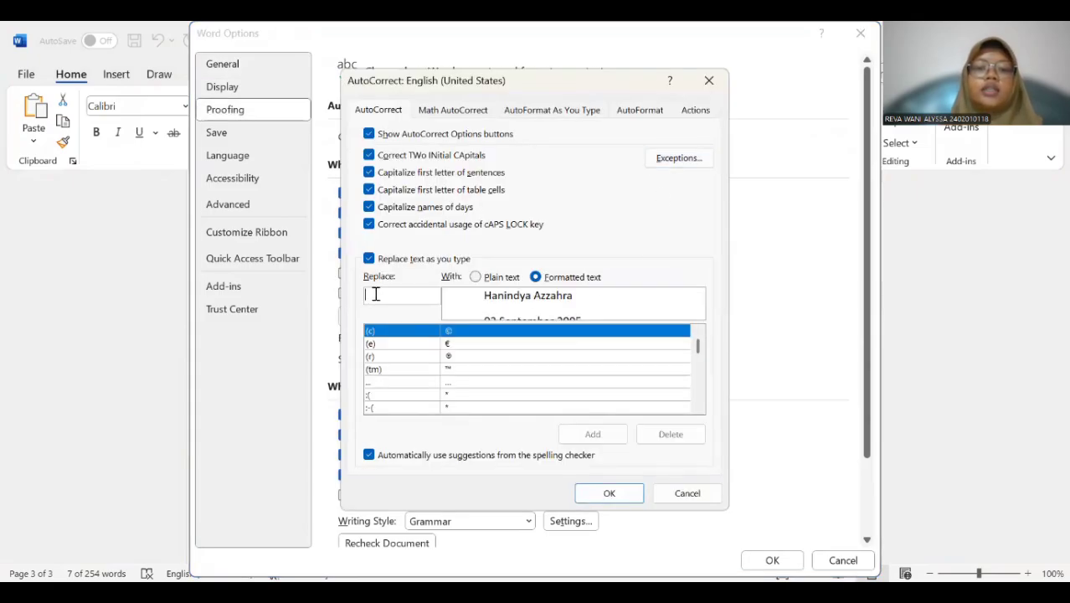
type("Hanindya")
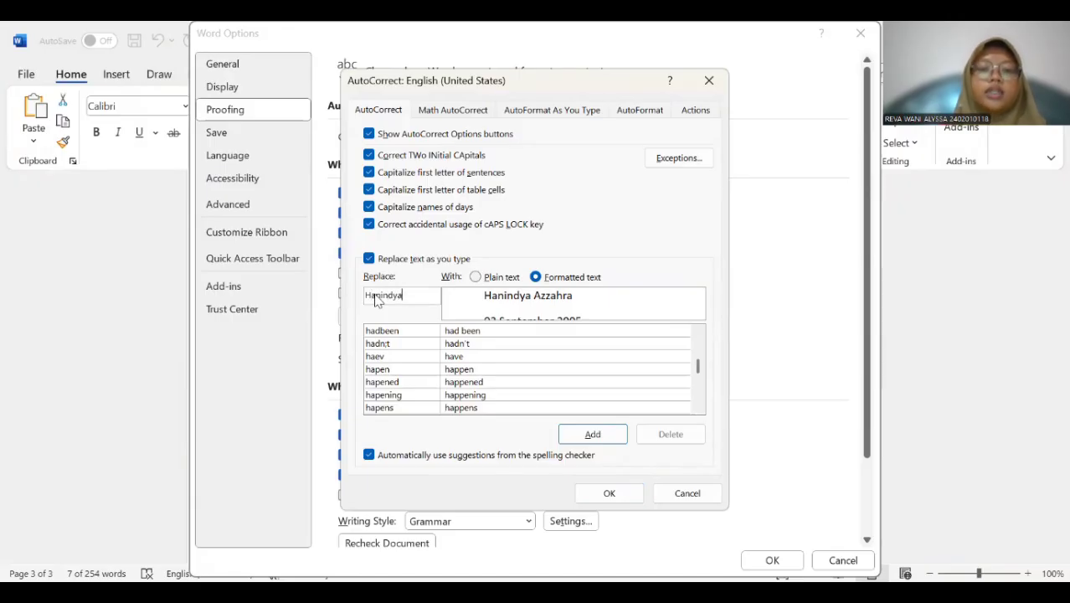
left_click(611, 434)
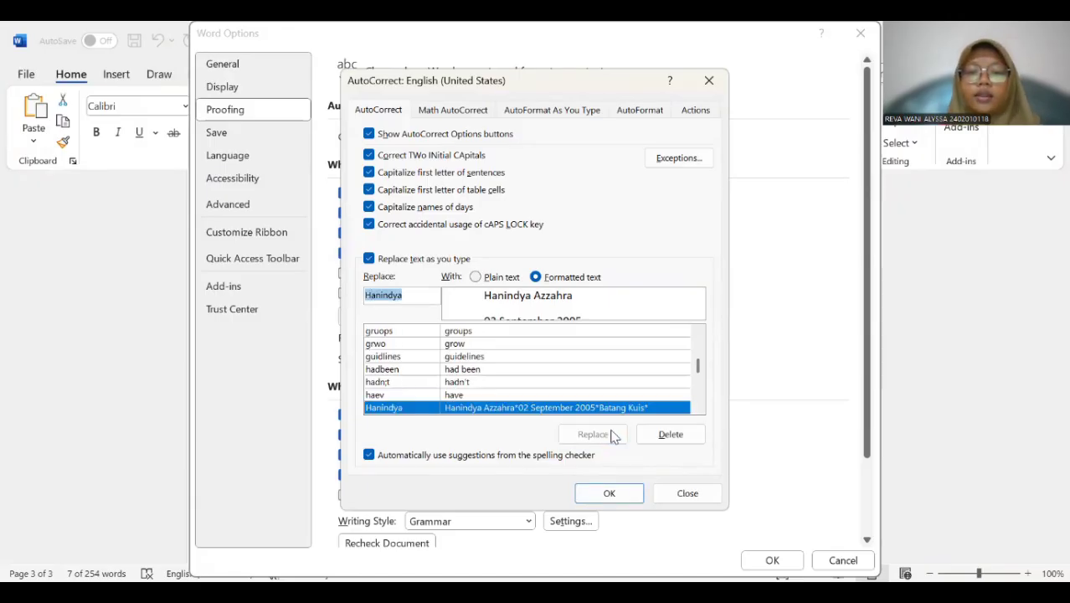
left_click(613, 495)
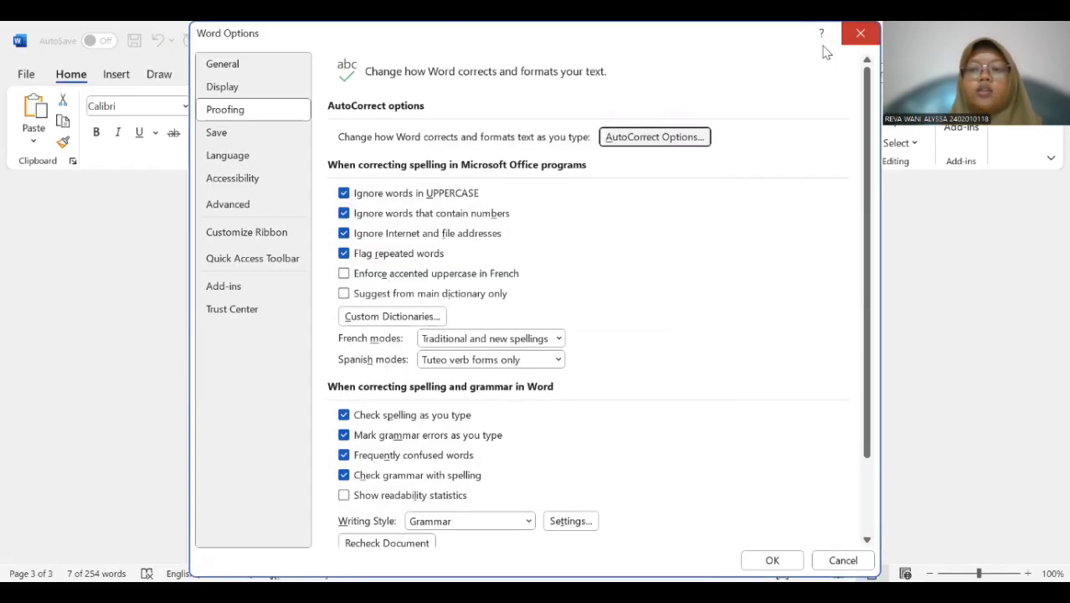
left_click(860, 32)
Insert the personal details block twice more below the original using its AutoCorrect first name, leaving a blank line before the second copy.
left_click(406, 386)
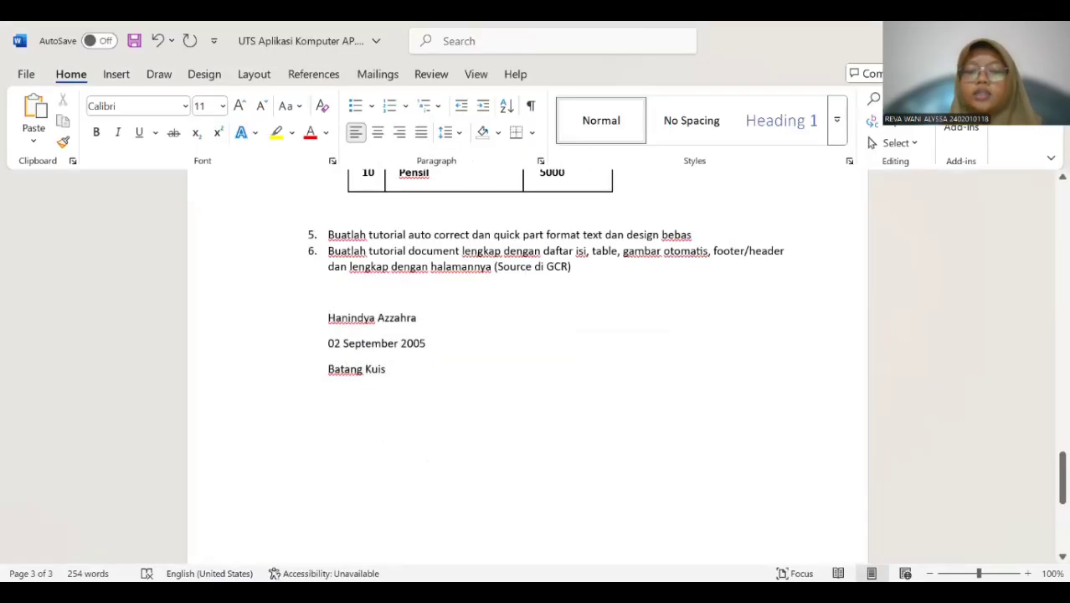
key("Return")
type("Ha")
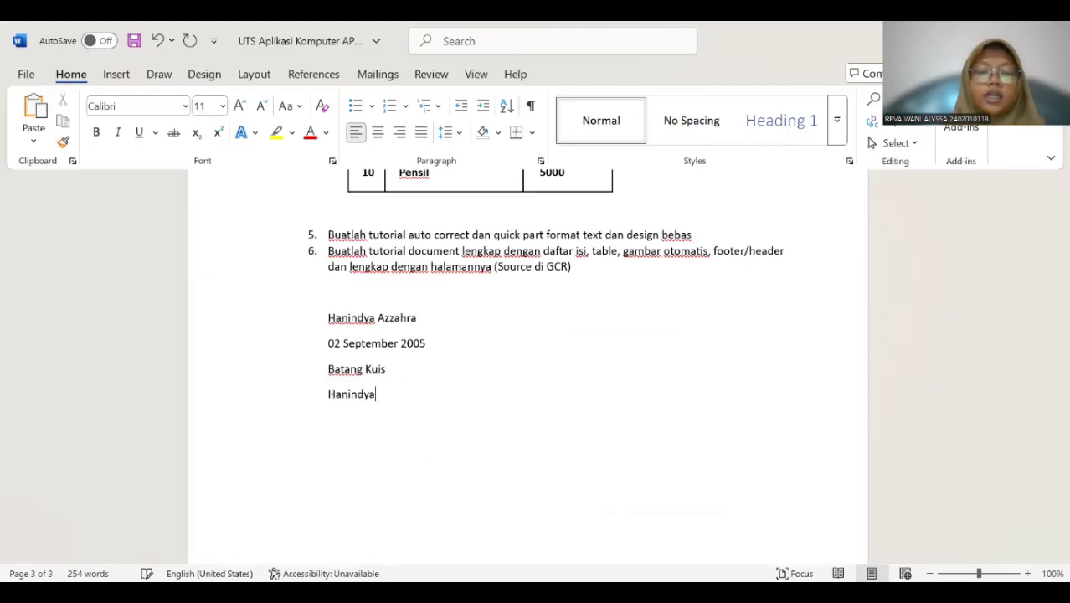
type("nindya")
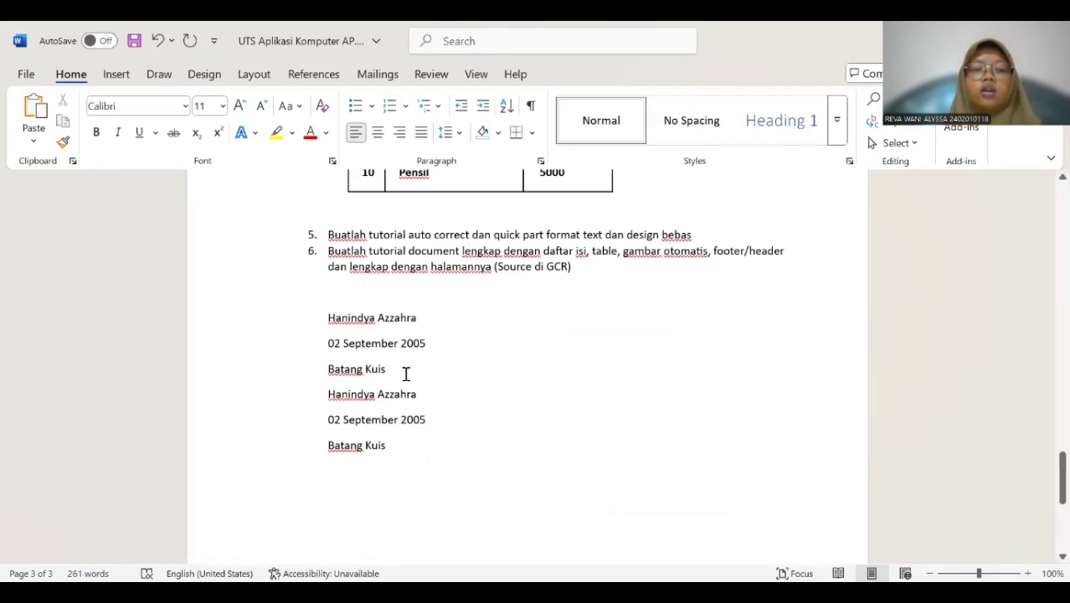
scroll(404, 388, "down", 1)
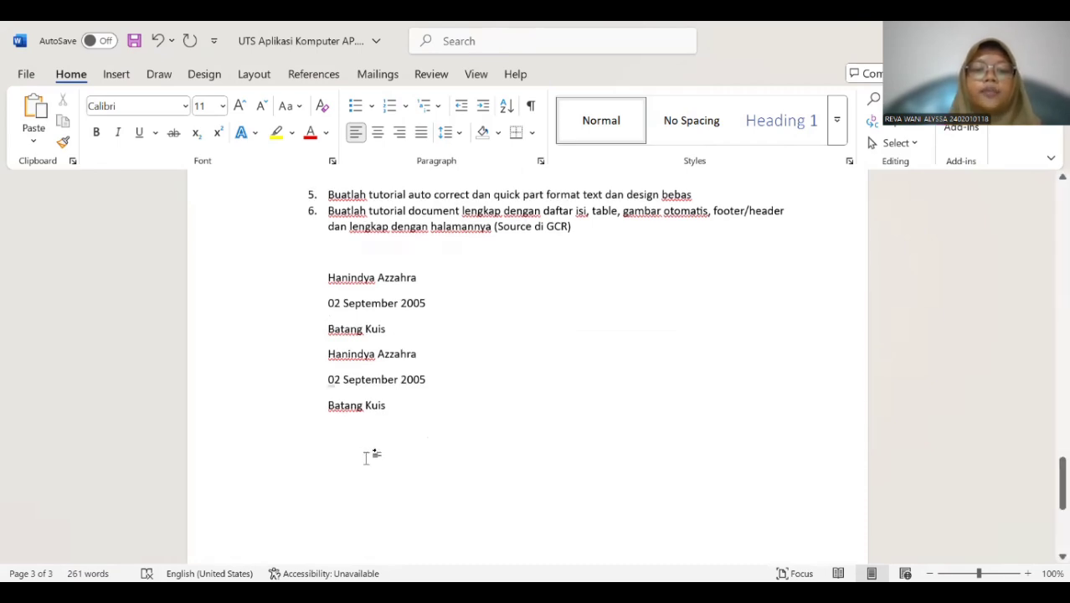
type("Han")
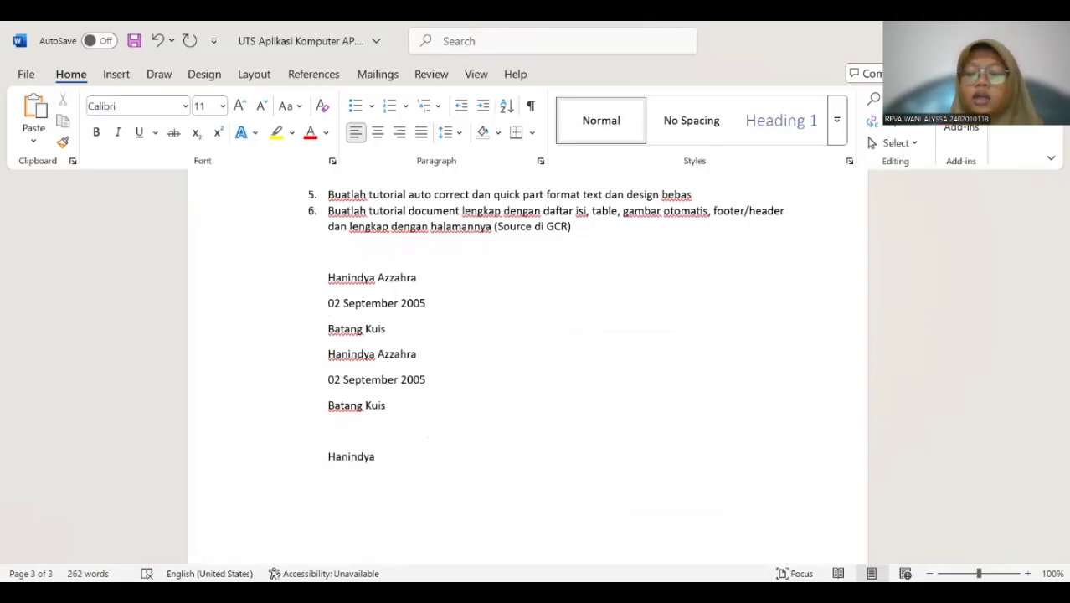
type("indya")
key("F3")
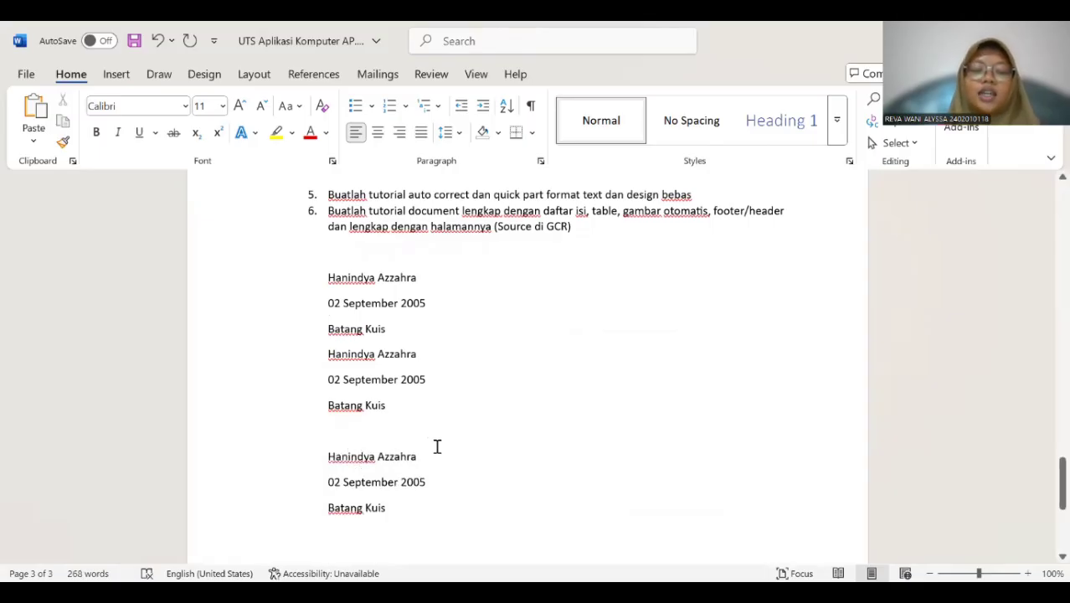
Enter the company name PT. MAJU BERSAMA, its street address and its district on three lines below the last personal details block.
scroll(437, 445, "down", 2)
scroll(468, 384, "up", 4)
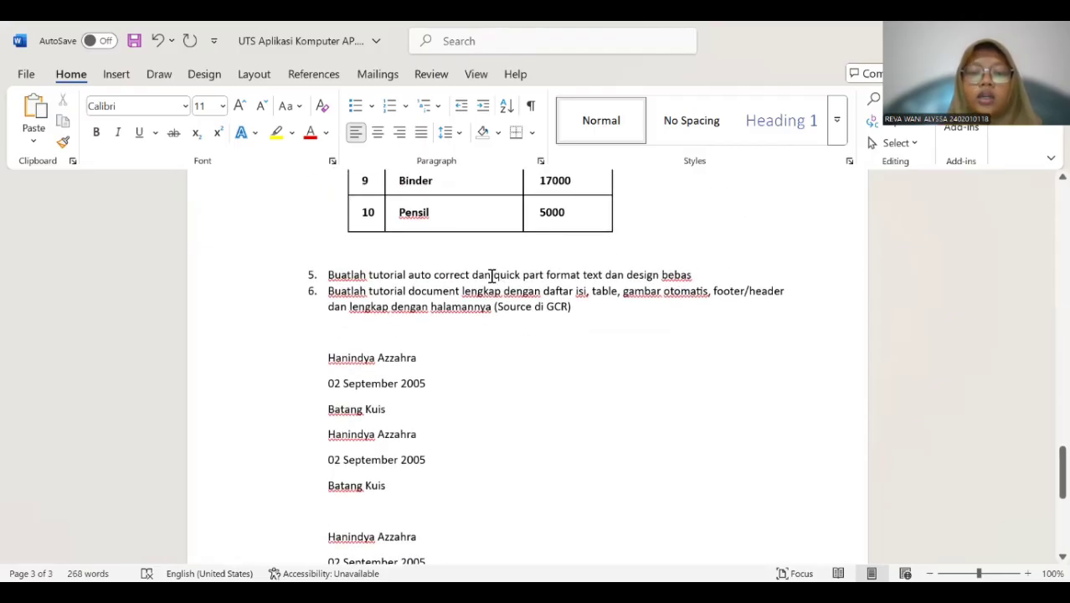
scroll(441, 368, "down", 2)
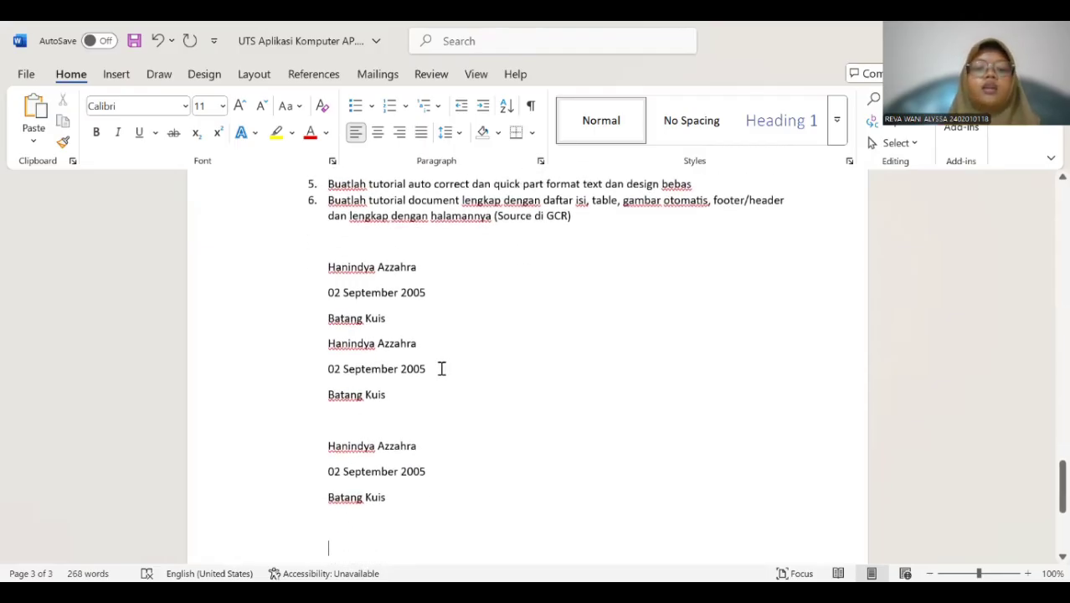
scroll(441, 369, "down", 6)
scroll(448, 344, "up", 8)
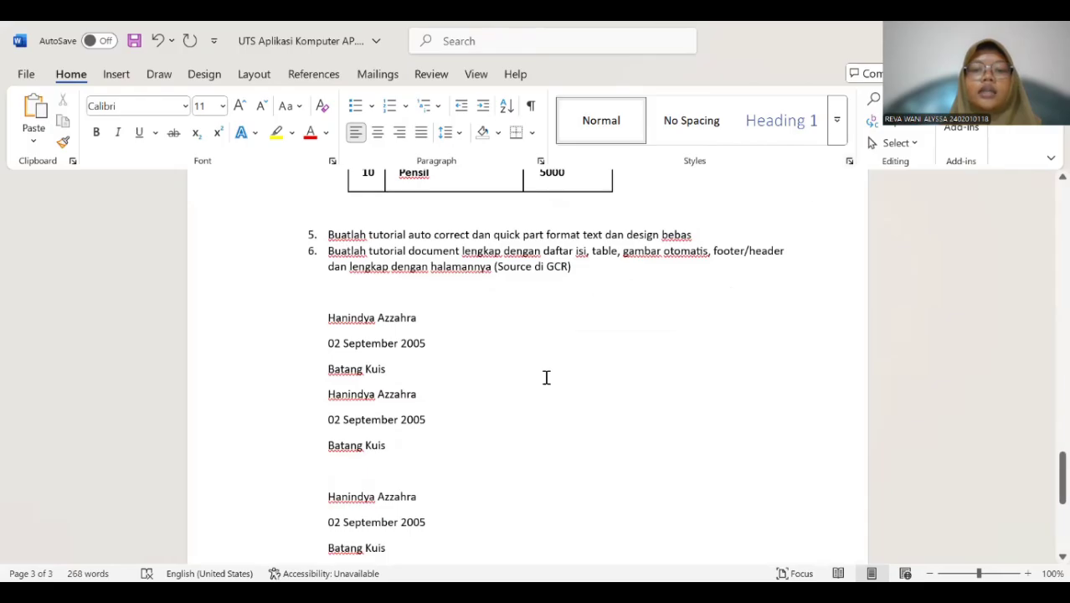
scroll(437, 461, "down", 5)
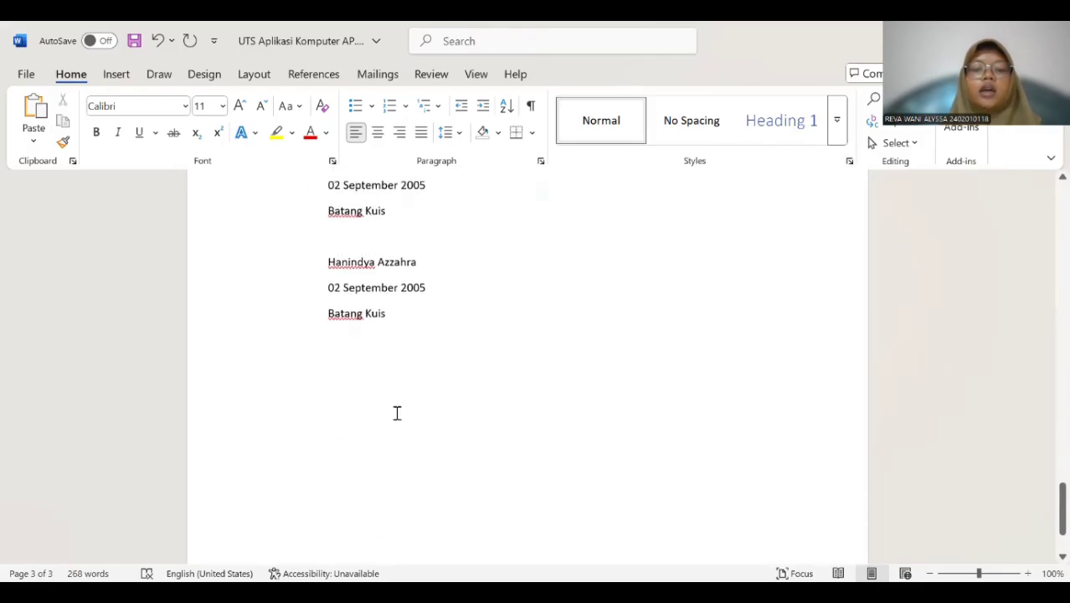
scroll(397, 412, "down", 2)
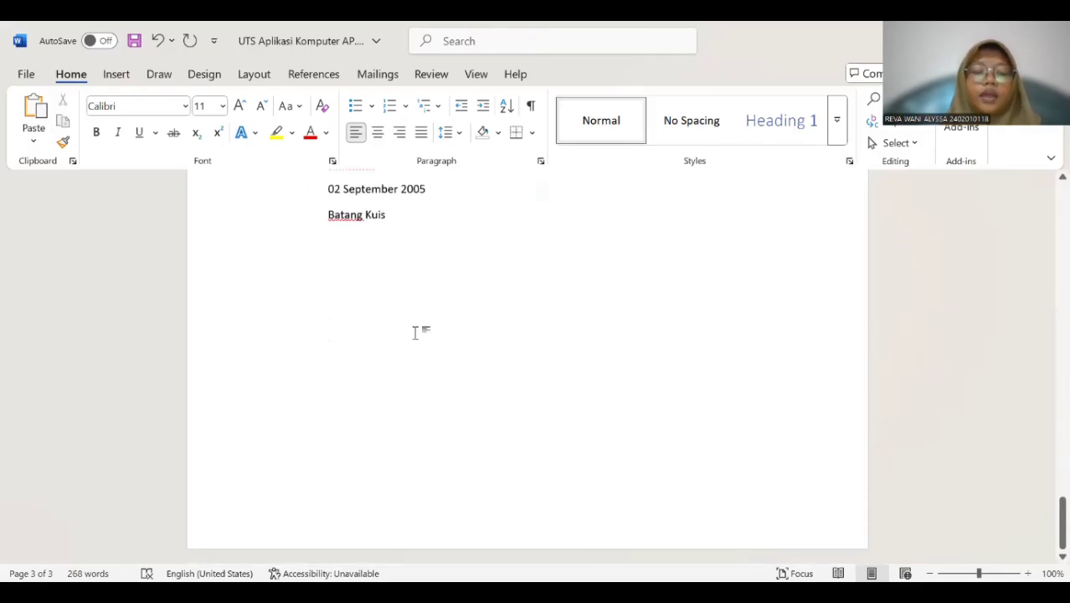
type("PT. MAJU")
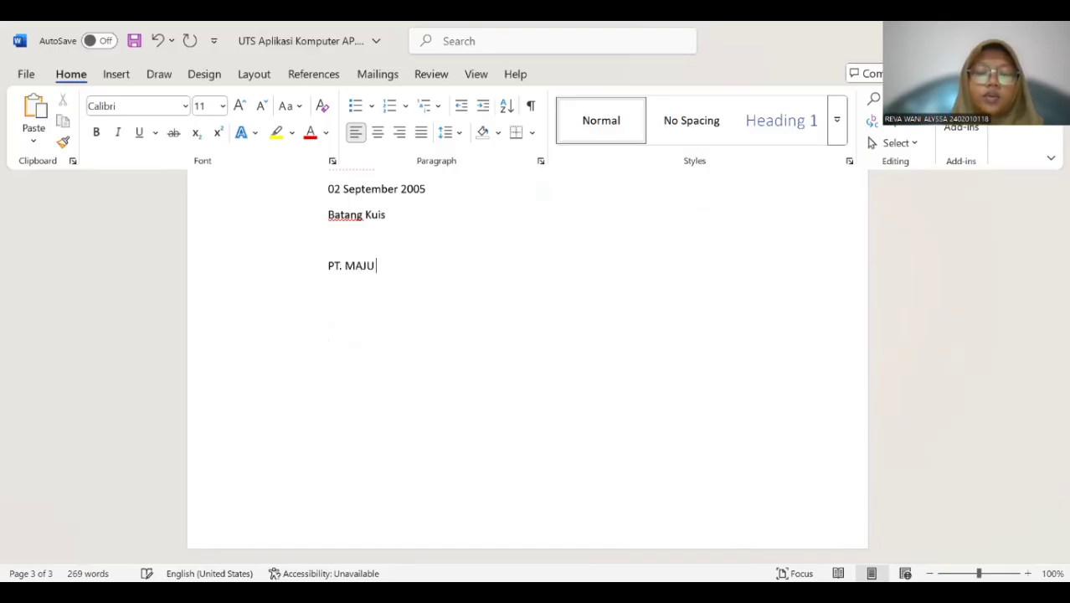
type(" BERSAMA")
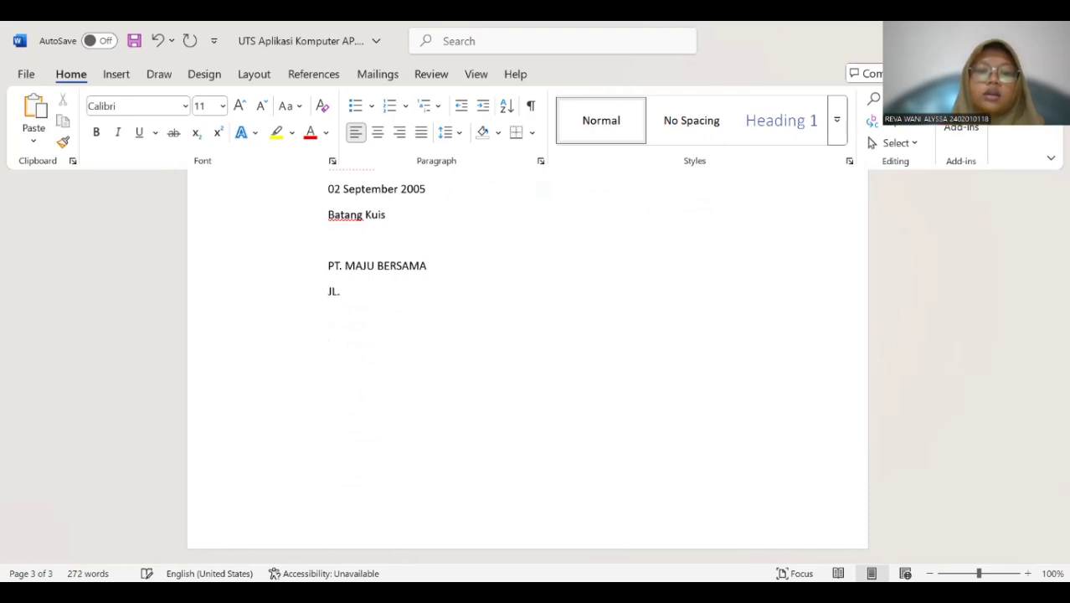
type("S")
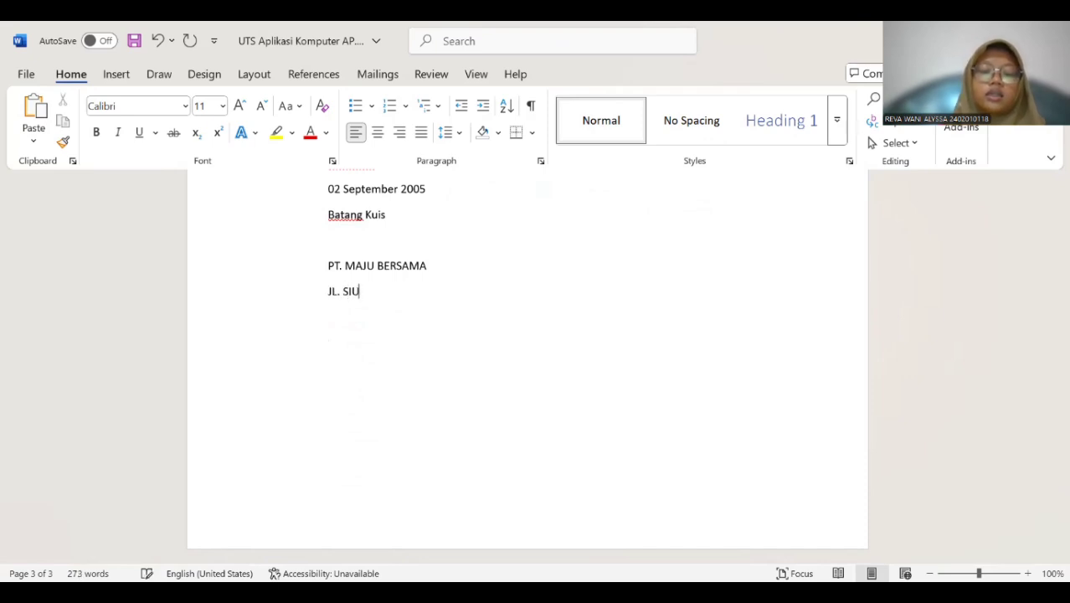
type("isingamangaraja")
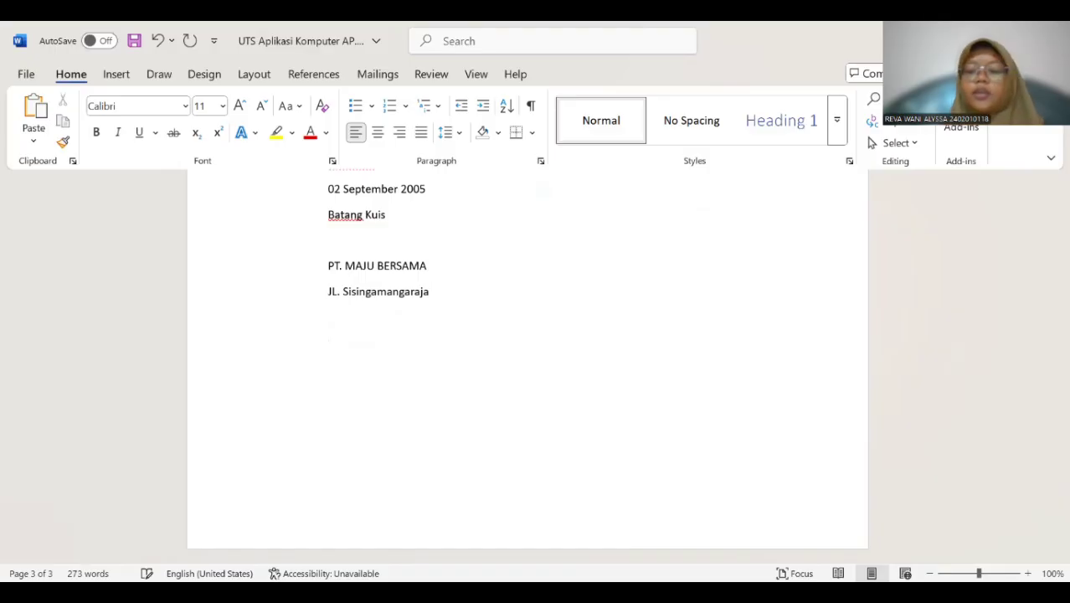
key("Return")
type("Me")
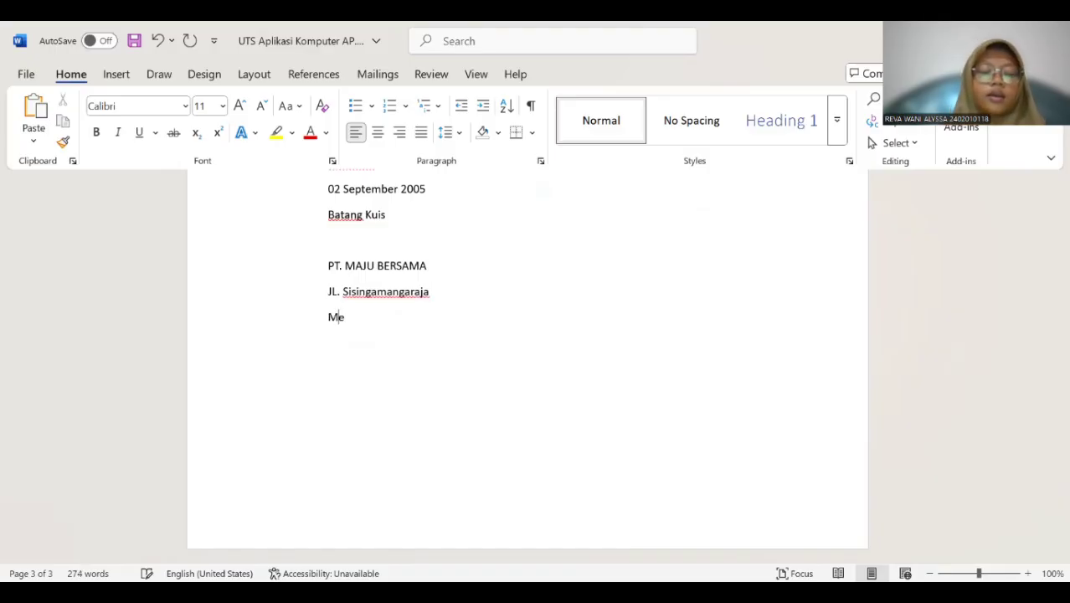
type("dan Area")
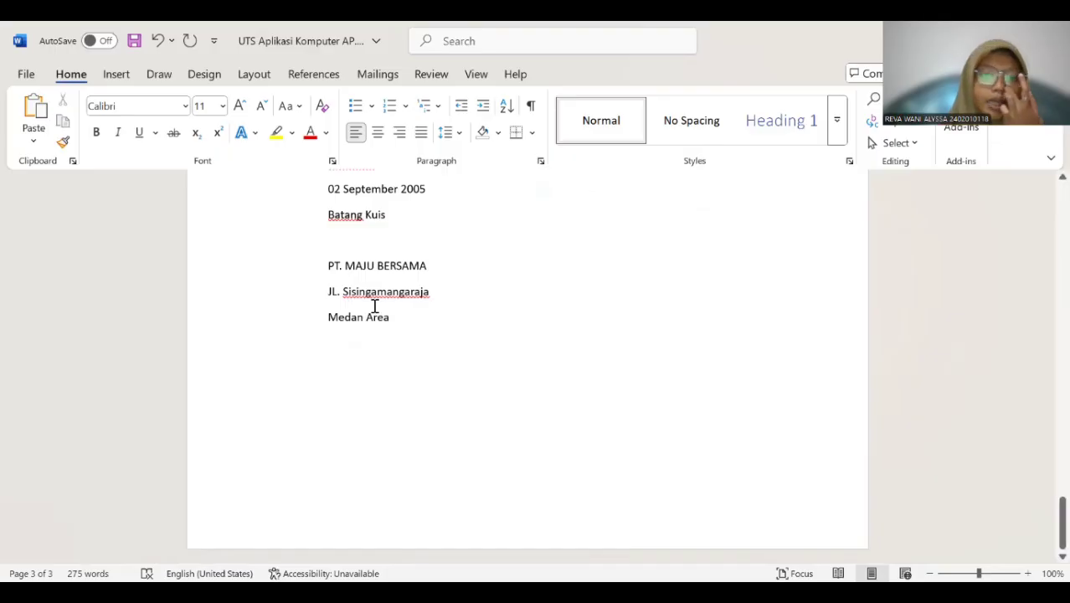
Center the three company detail lines, from the company name PT. MAJU BERSAMA down to the district.
left_click_drag(324, 261, 401, 318)
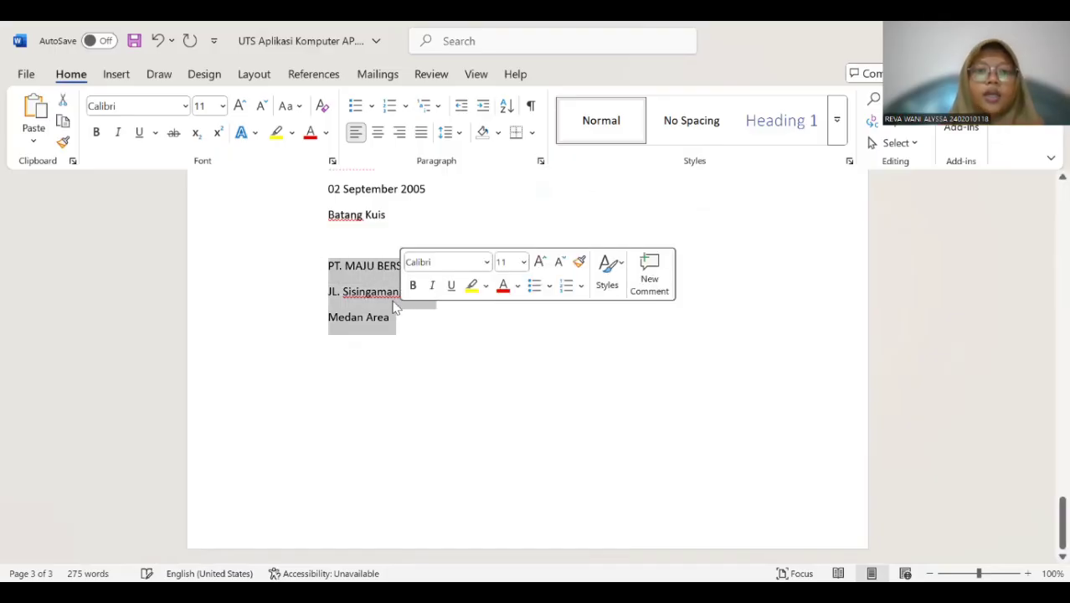
left_click(377, 132)
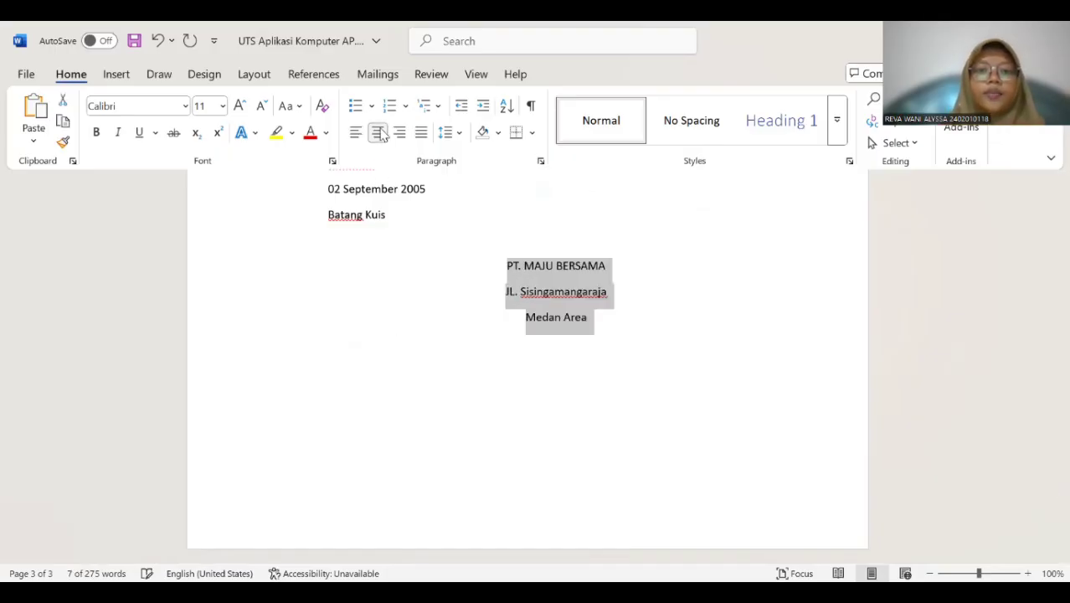
left_click(575, 266)
left_click(620, 269)
Make the three centered company detail lines bold and set their font size to 16.
left_click_drag(508, 268, 582, 320)
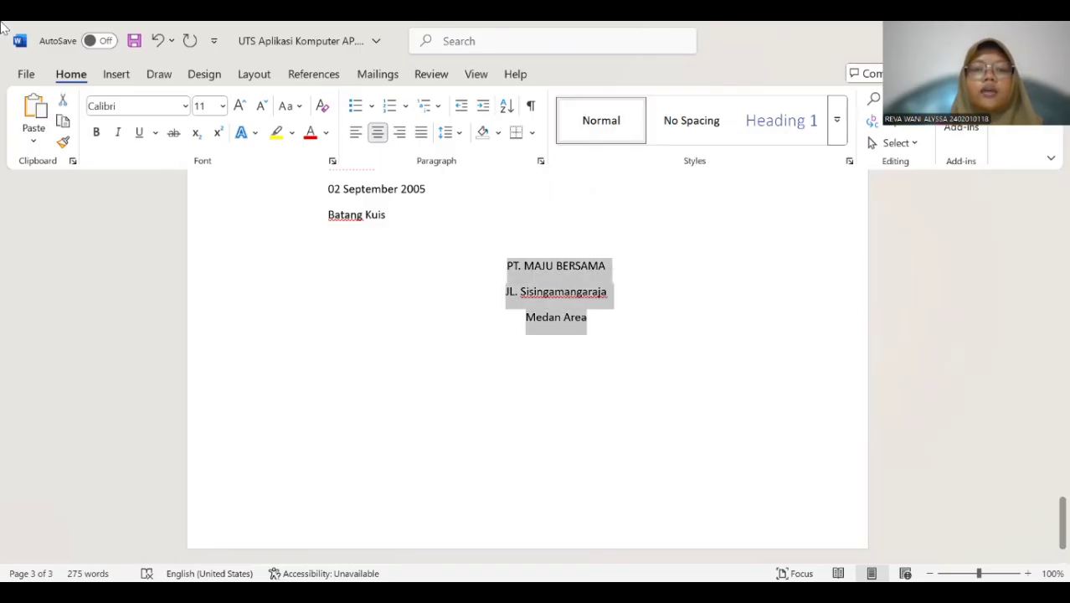
left_click(96, 133)
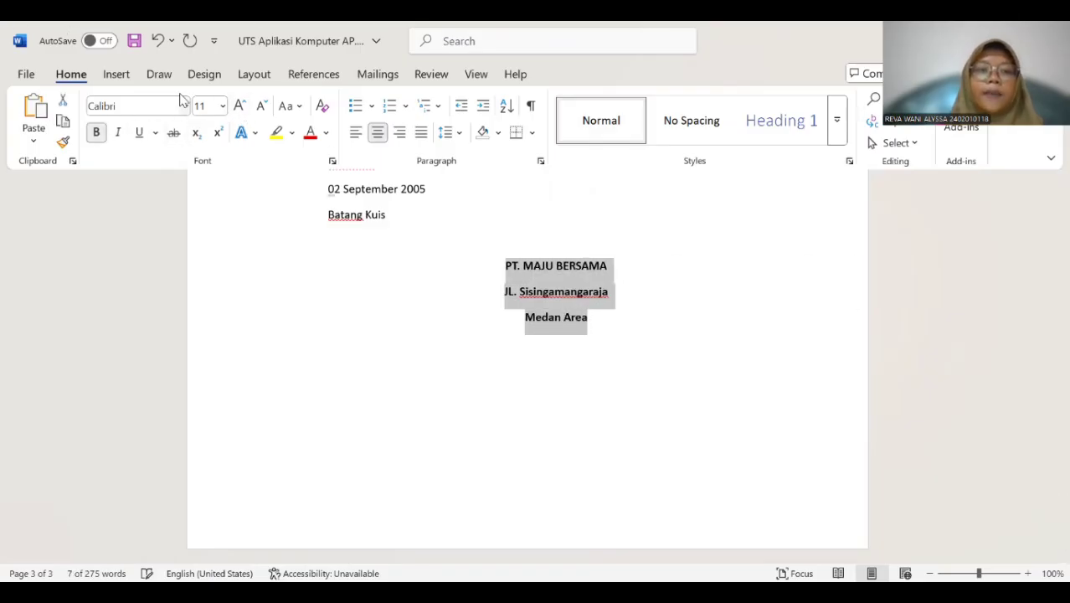
left_click(223, 106)
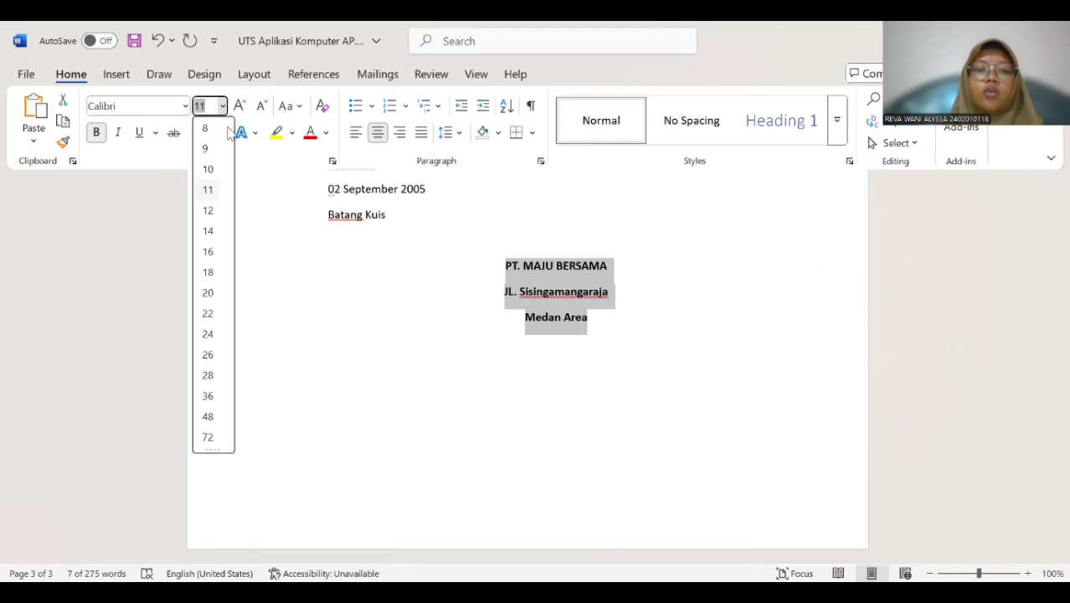
left_click(216, 251)
left_click(499, 256)
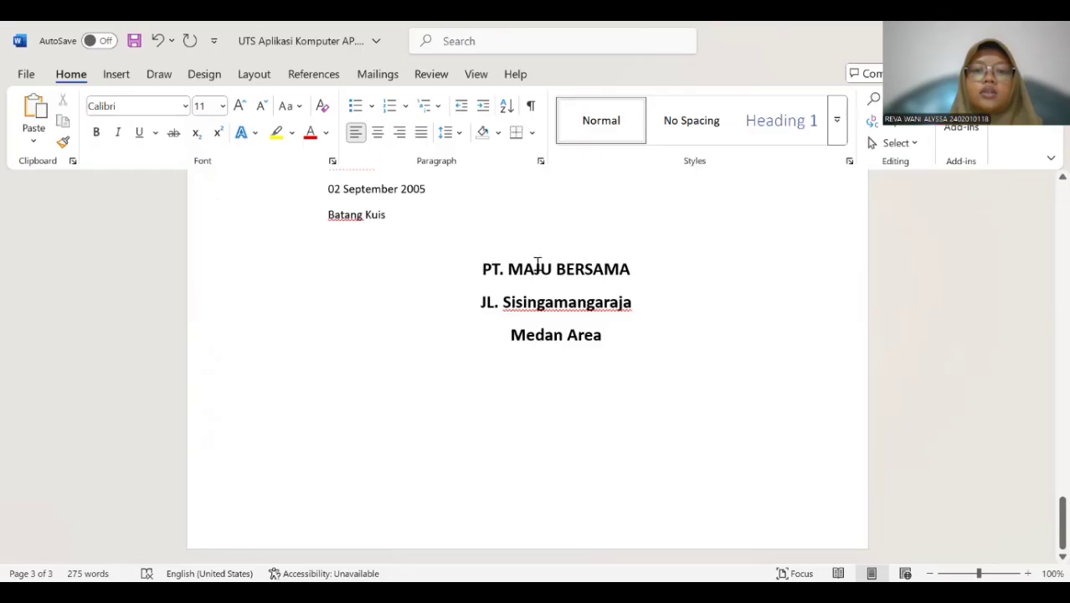
Apply the white text effect with orange outline and shadow to PT. MAJU BERSAMA and set its font size to 28.
triple_click(537, 264)
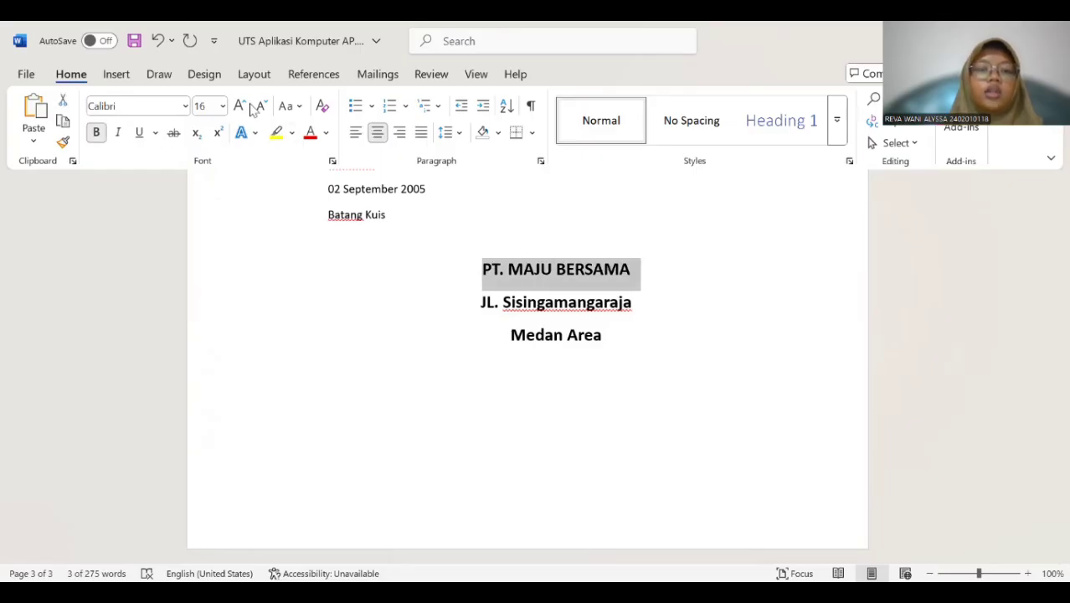
left_click(249, 134)
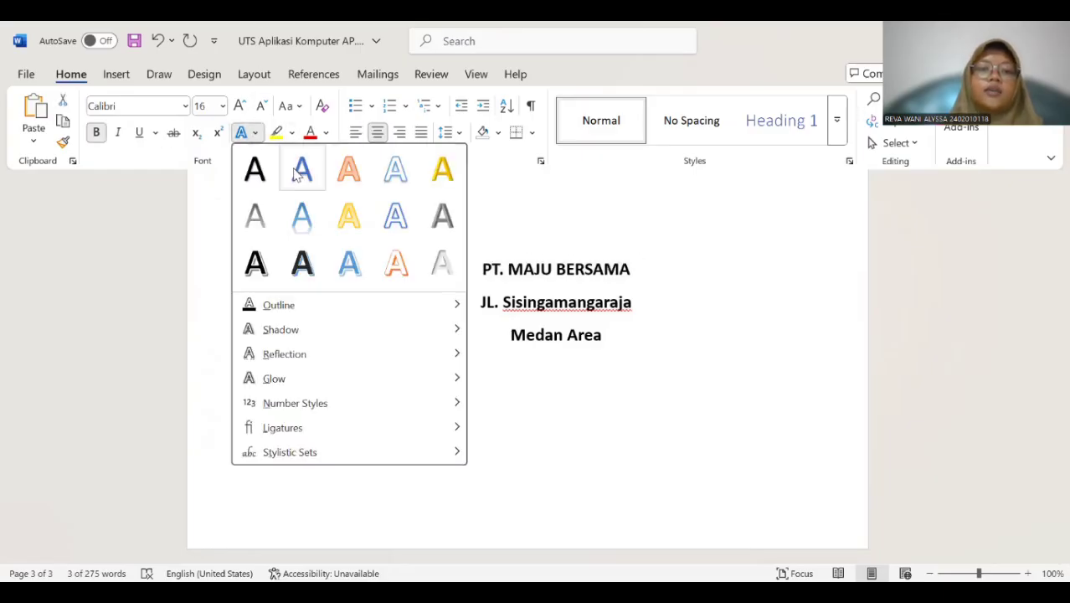
left_click(396, 265)
left_click(223, 105)
left_click(208, 374)
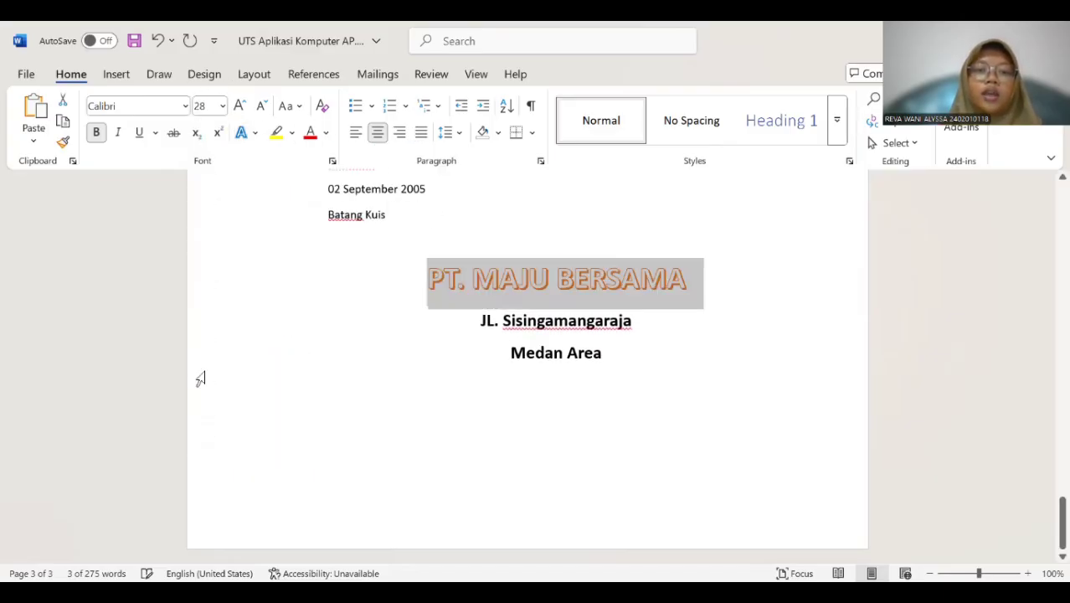
left_click(718, 303)
Draw a horizontal line about 5.13" long below the company details and give it the thickest black theme style.
left_click(603, 353)
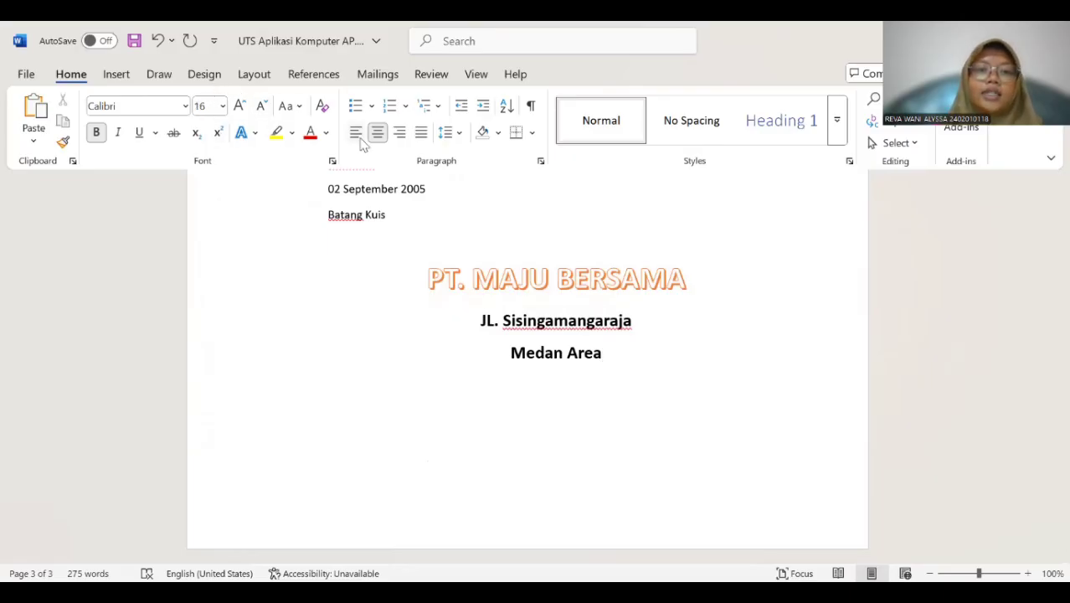
left_click(119, 76)
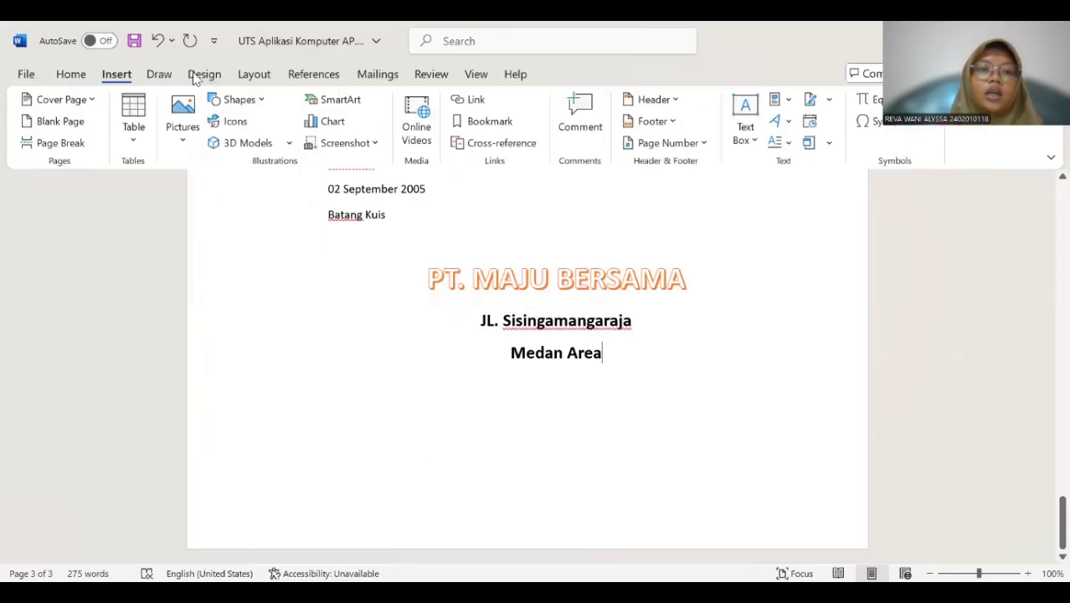
left_click(238, 101)
left_click(233, 144)
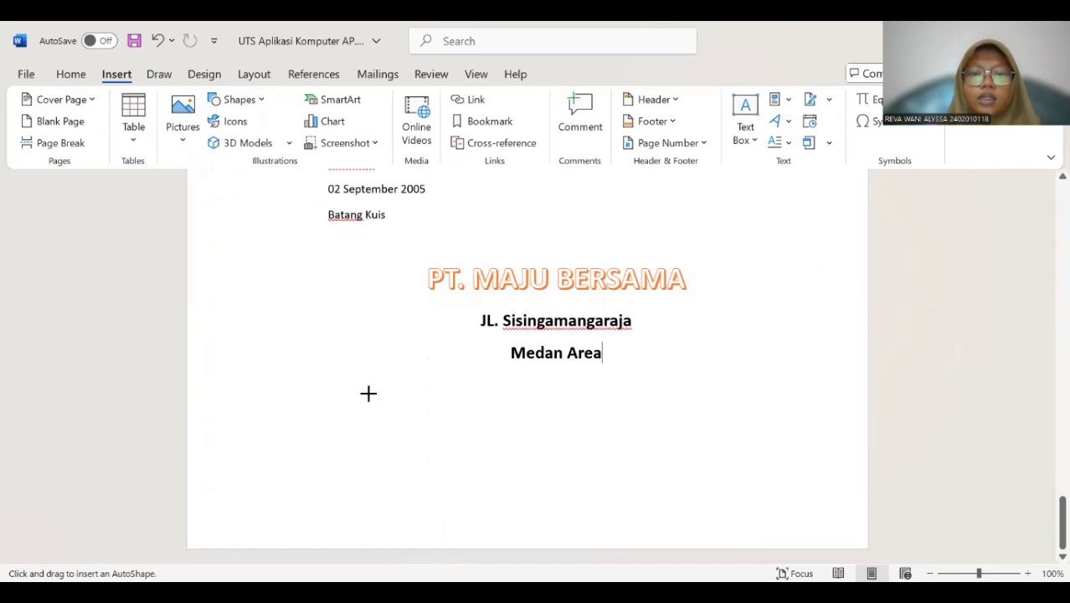
left_click_drag(369, 392, 779, 388)
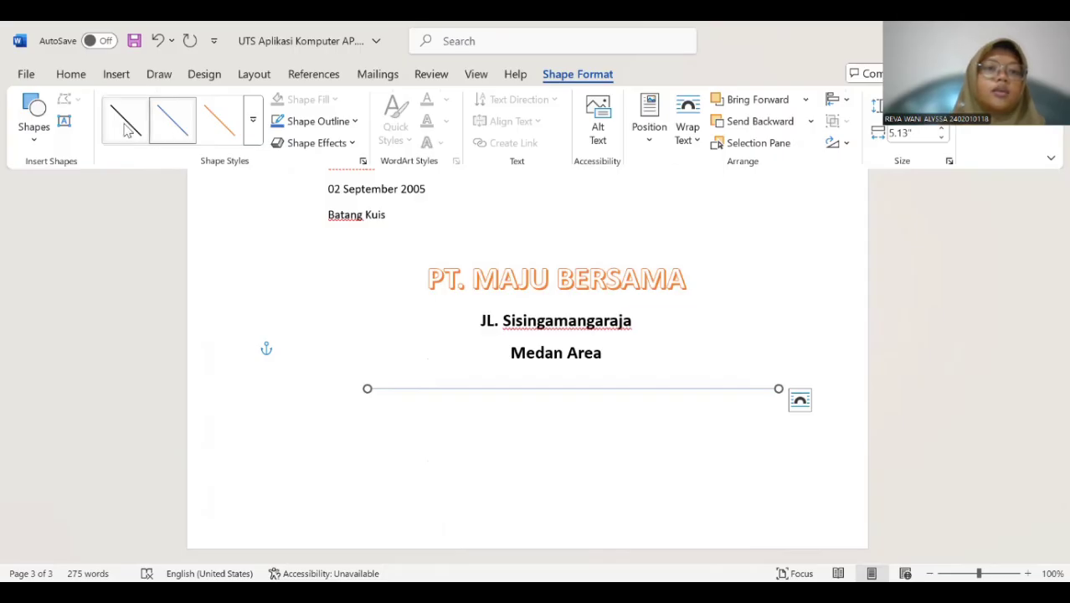
left_click(253, 123)
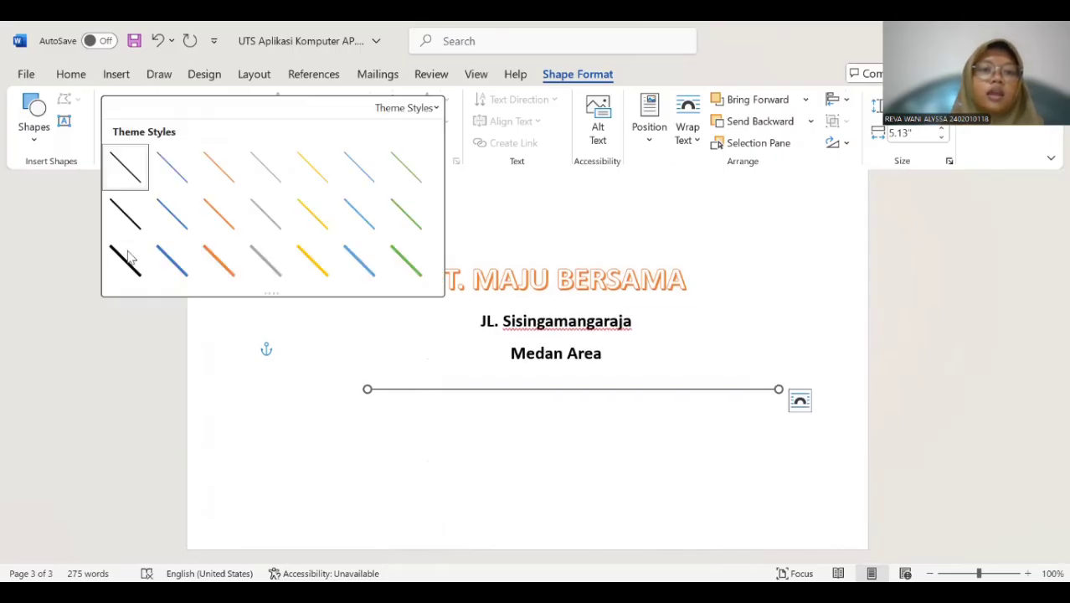
left_click(128, 256)
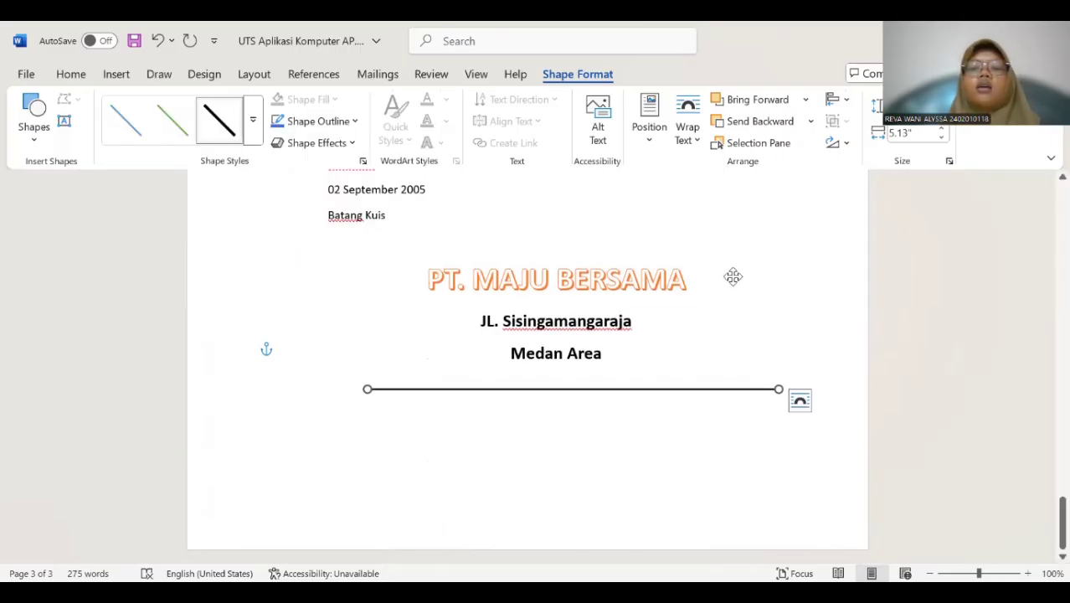
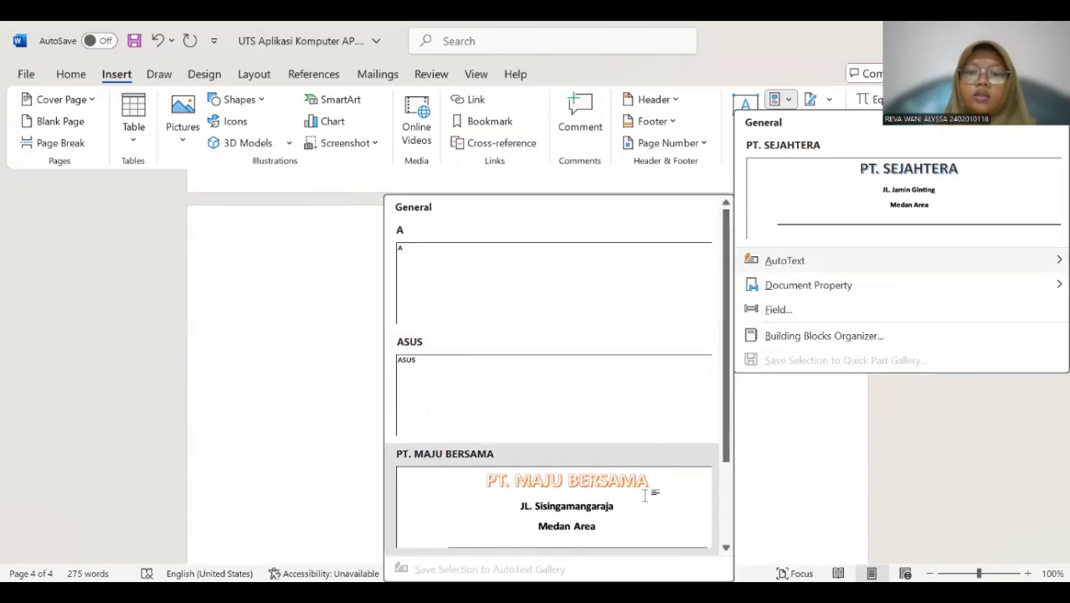
Insert the PT. MAJU BERSAMA letterhead from the saved AutoText entries.
left_click(659, 499)
scroll(663, 349, "up", 6)
scroll(664, 348, "down", 3)
scroll(663, 340, "up", 4)
scroll(653, 335, "up", 10)
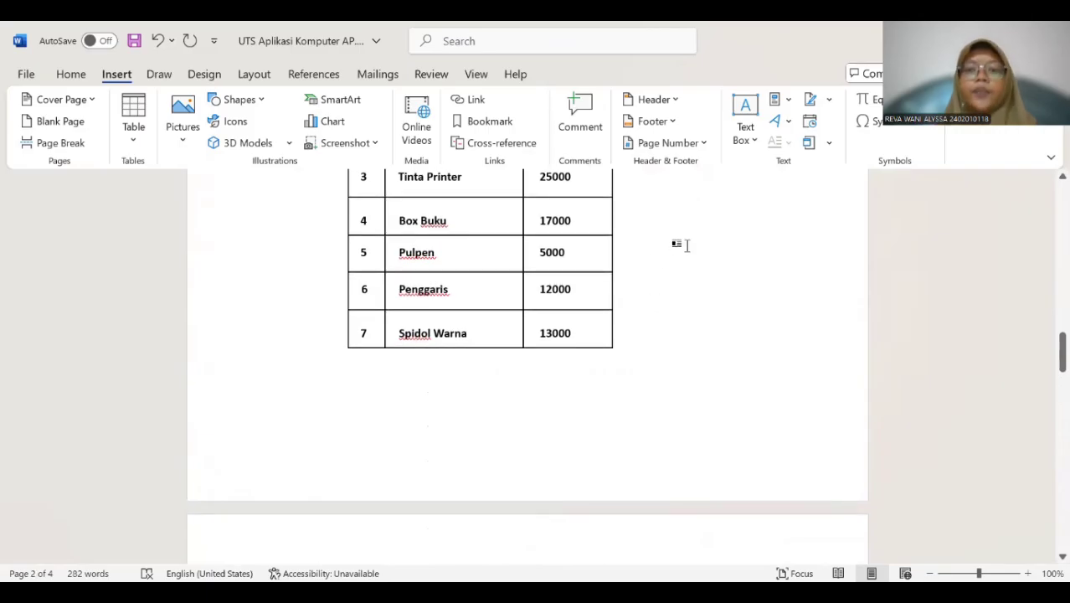
scroll(691, 271, "down", 6)
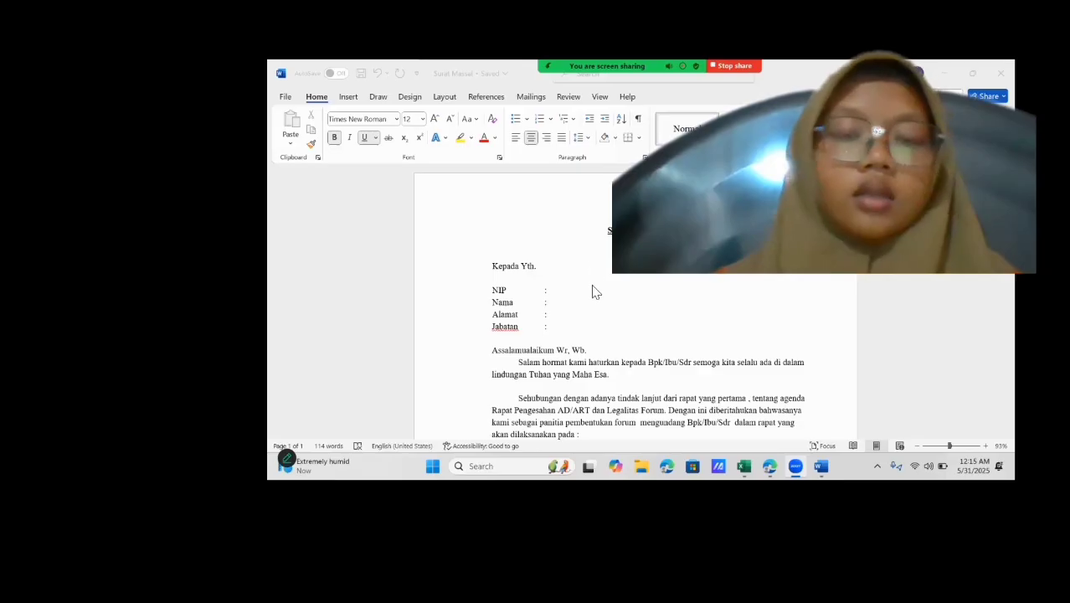
Connect the Surat Massal letter to Sheet1$ of the Data Source Nim Genap workbook in Downloads as its mail merge recipient list.
left_click(564, 297)
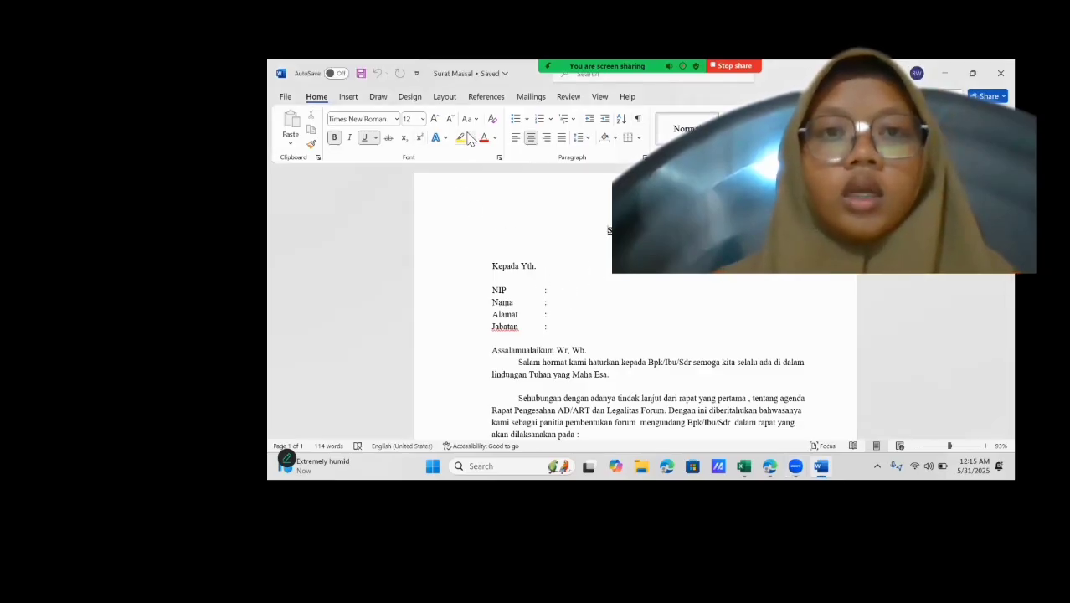
left_click(530, 98)
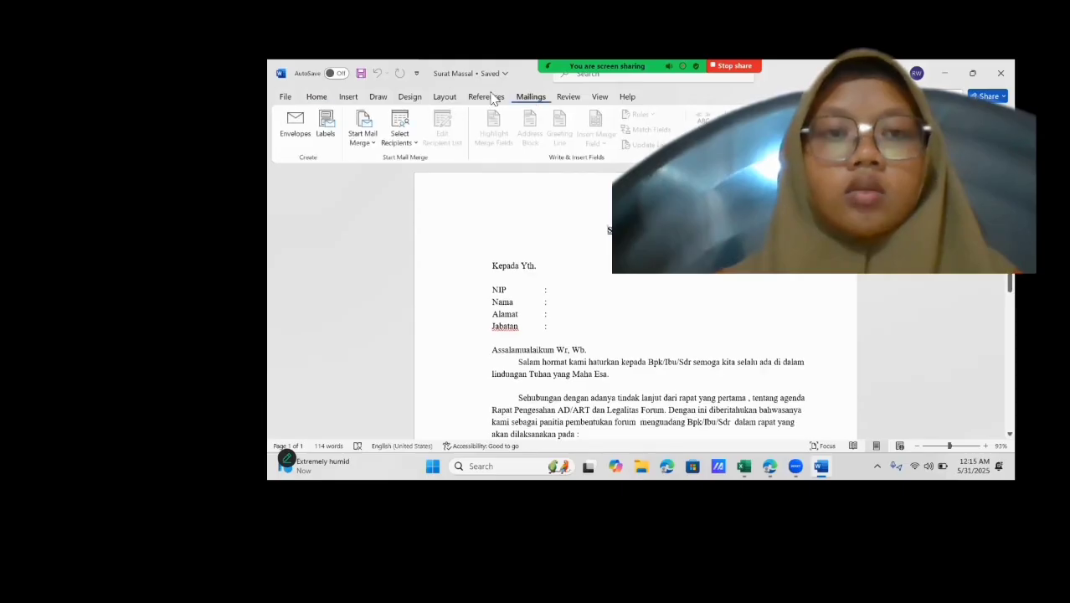
left_click(401, 129)
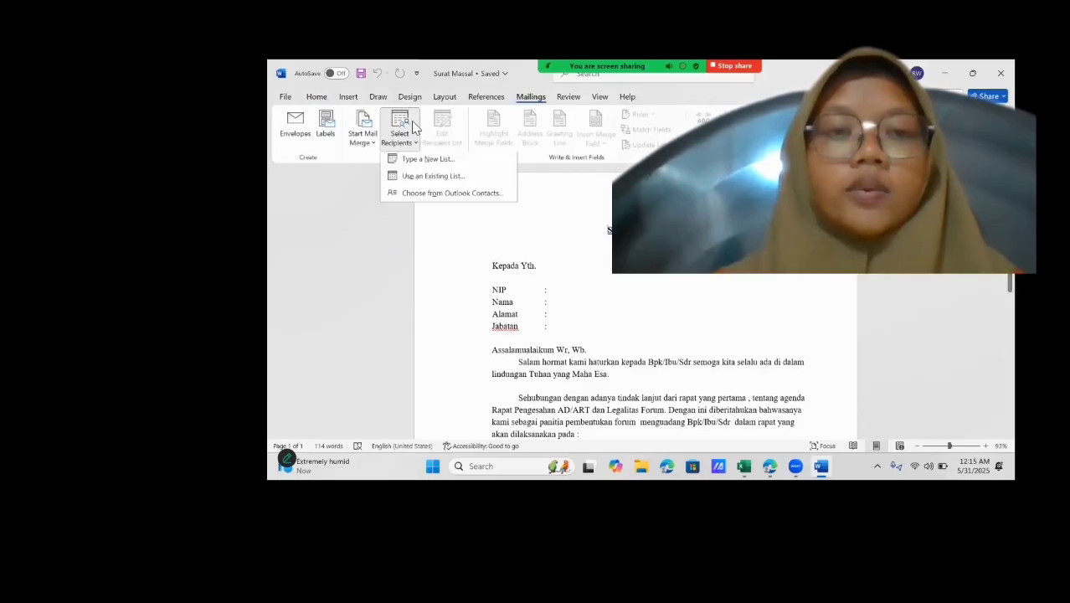
left_click(425, 179)
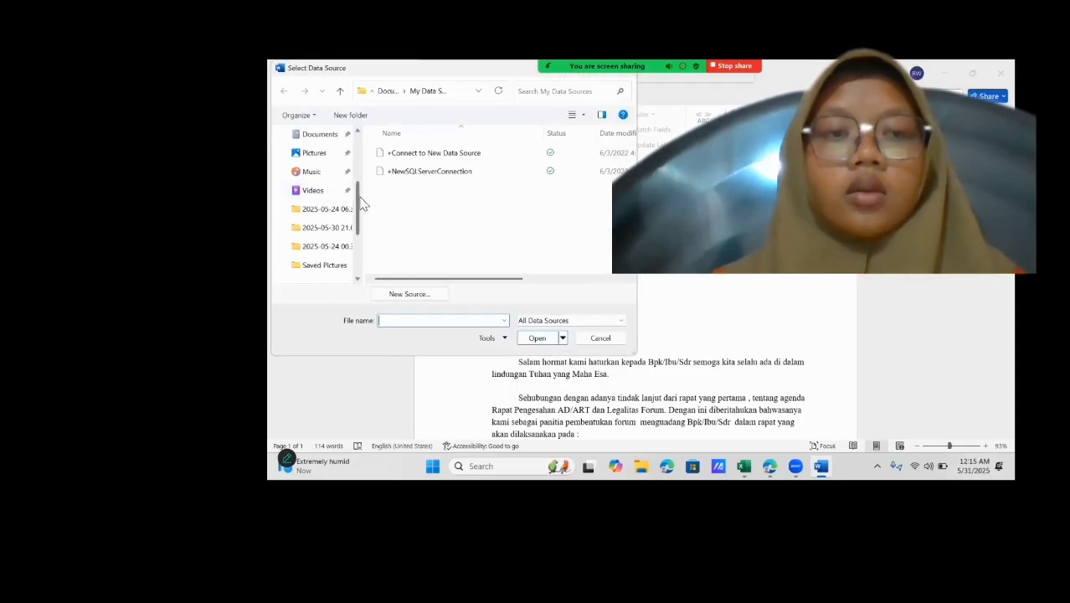
scroll(362, 204, "up", 3)
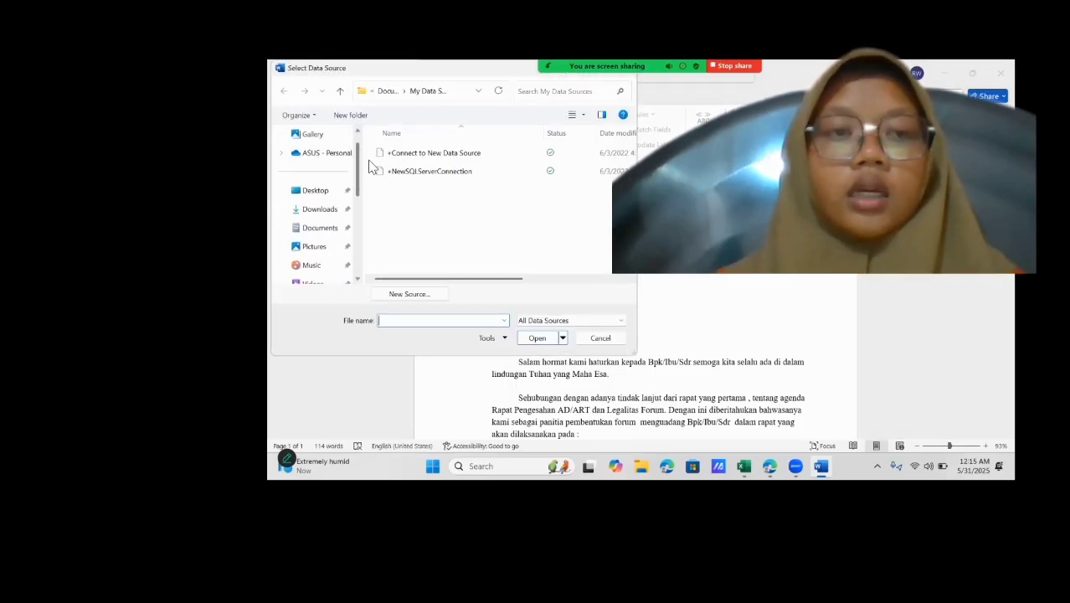
left_click(345, 211)
scroll(461, 216, "down", 5)
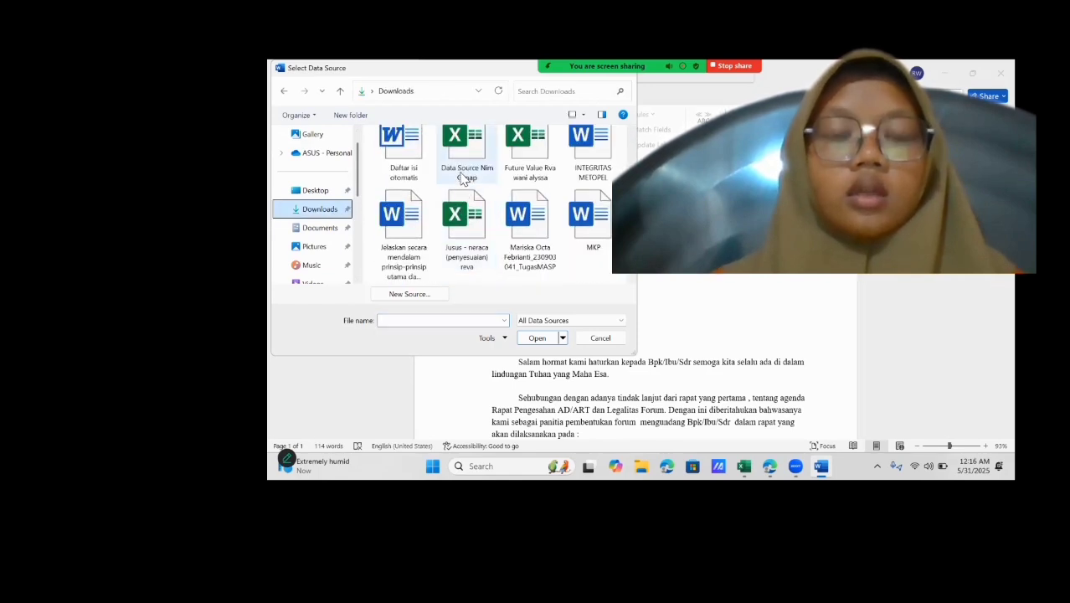
left_click(461, 175)
left_click(537, 337)
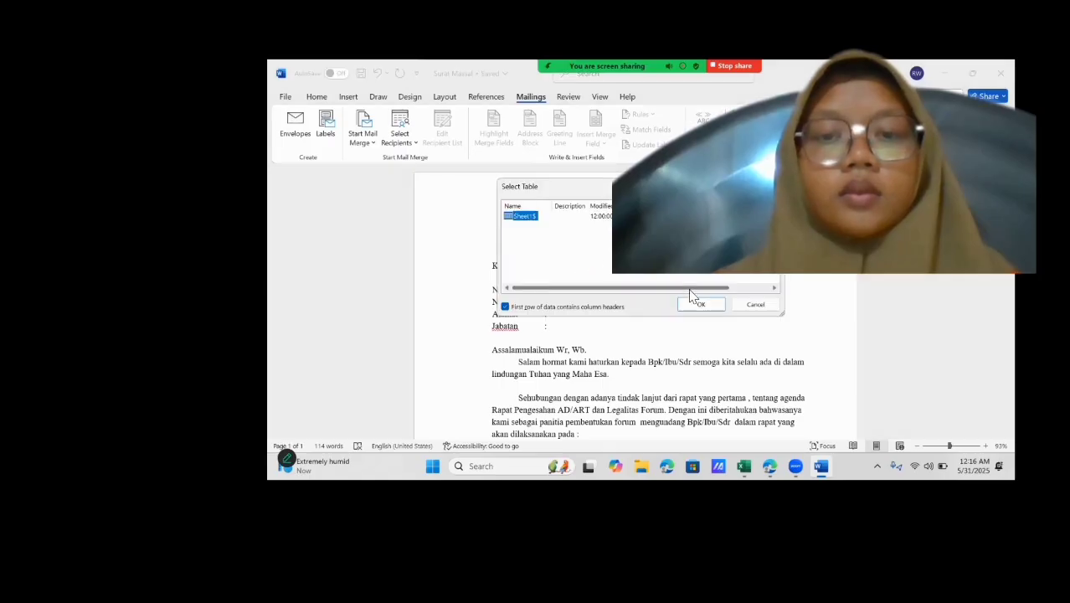
left_click(699, 303)
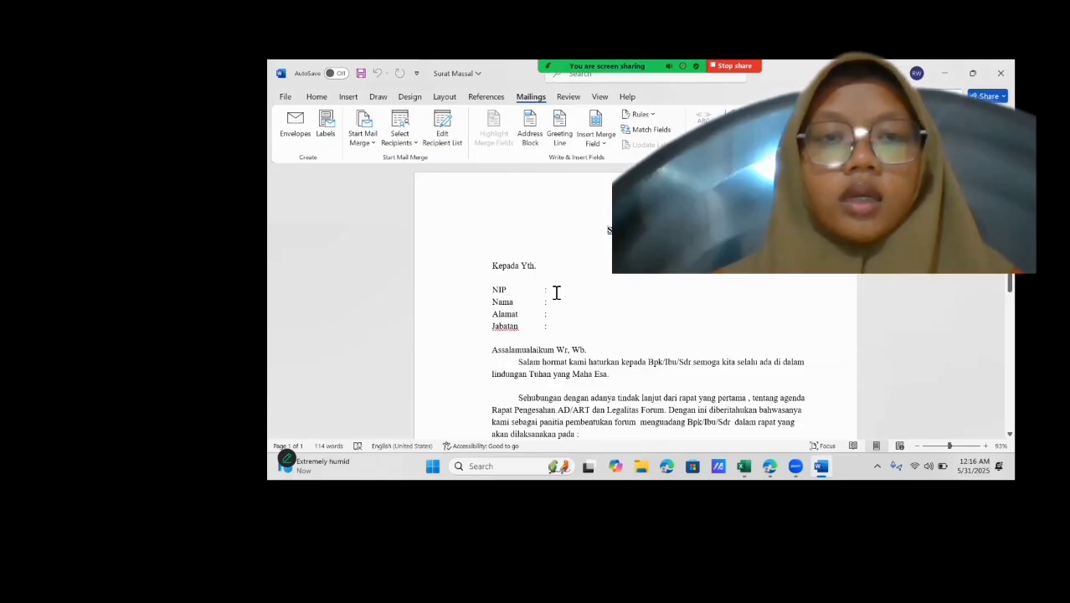
Insert the NIP and Nama merge fields after their matching labels in the letter.
left_click(596, 138)
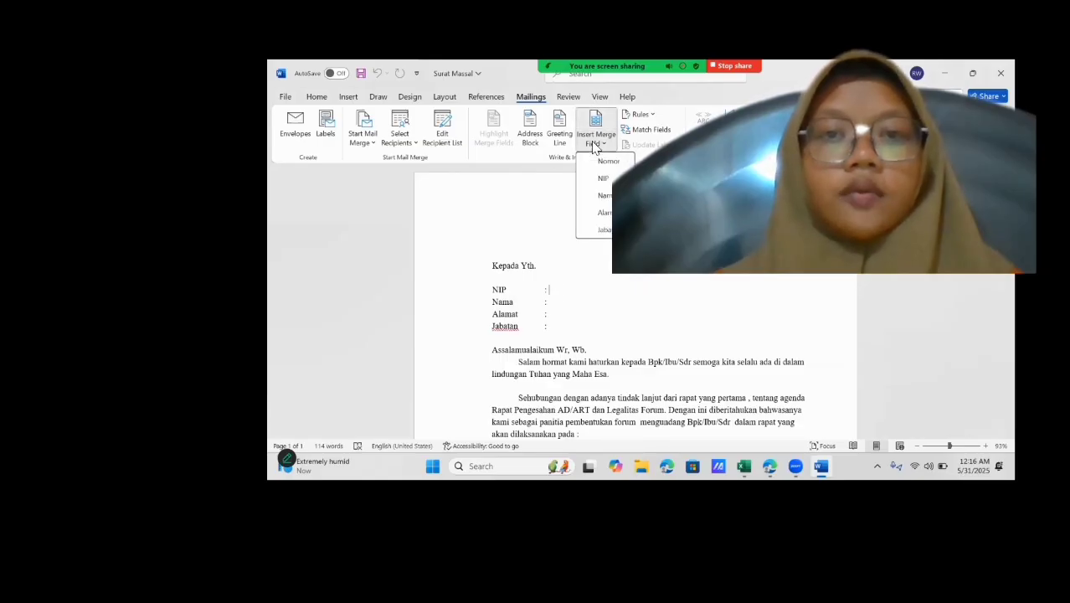
left_click(602, 179)
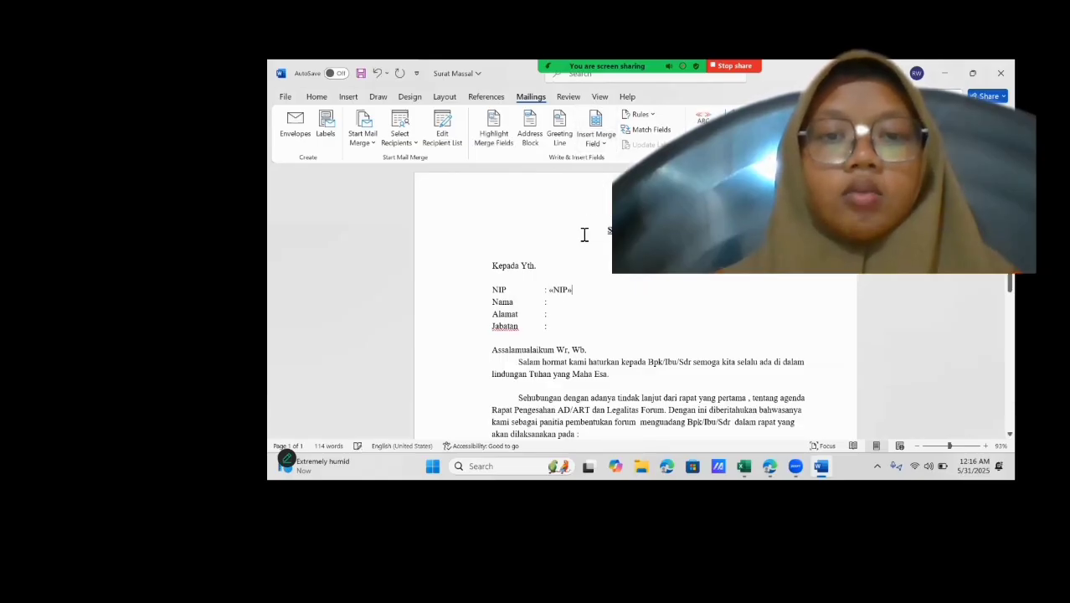
left_click(578, 303)
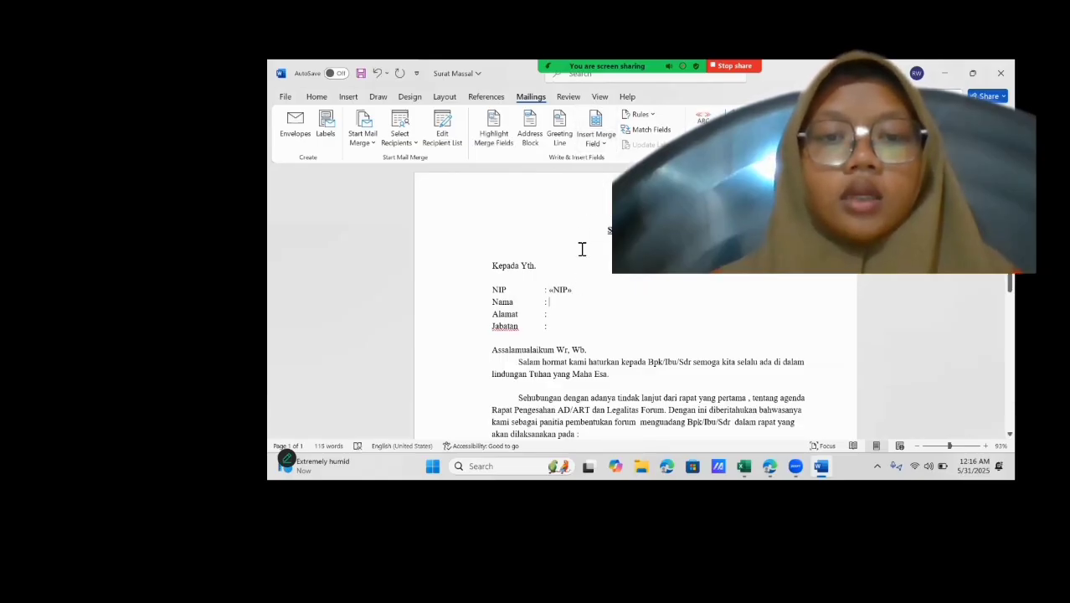
left_click(595, 138)
left_click(603, 195)
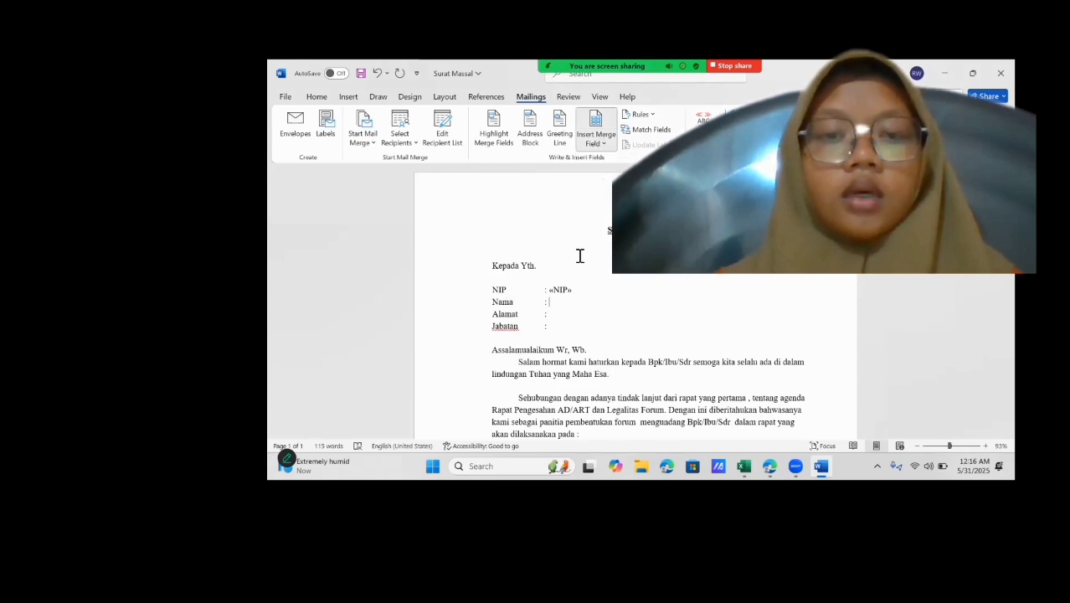
Insert the Alamat and Jabatan merge fields after their matching labels in the letter.
left_click(561, 318)
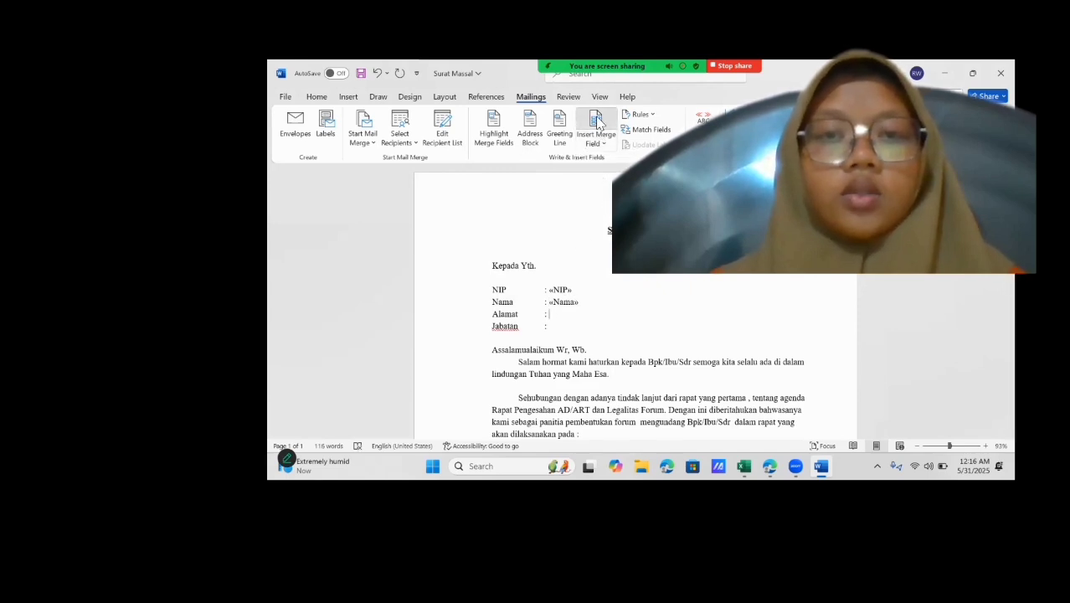
left_click(595, 121)
left_click(606, 234)
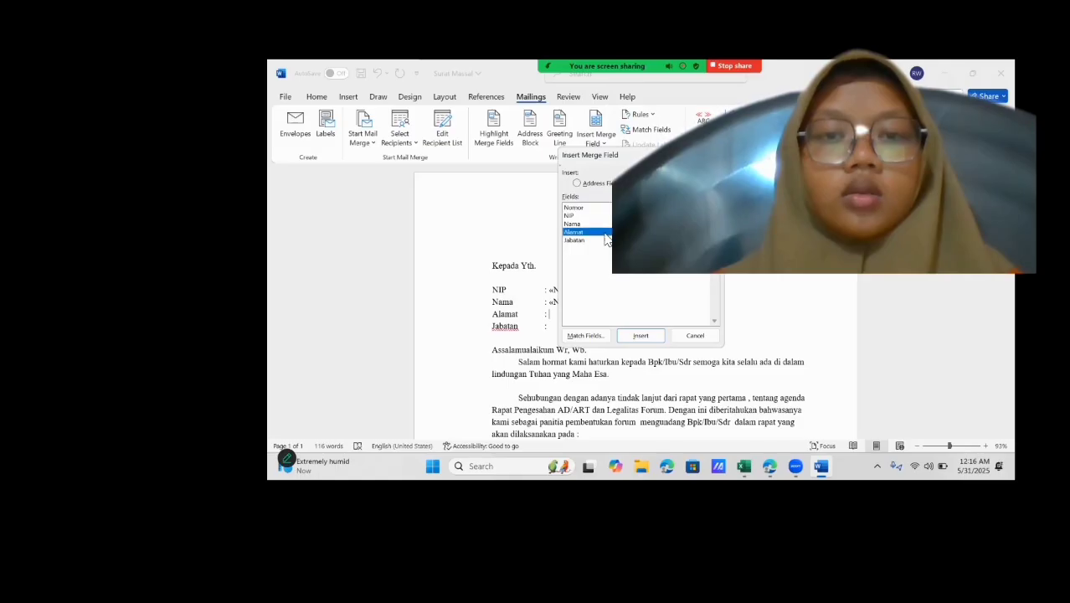
left_click(640, 337)
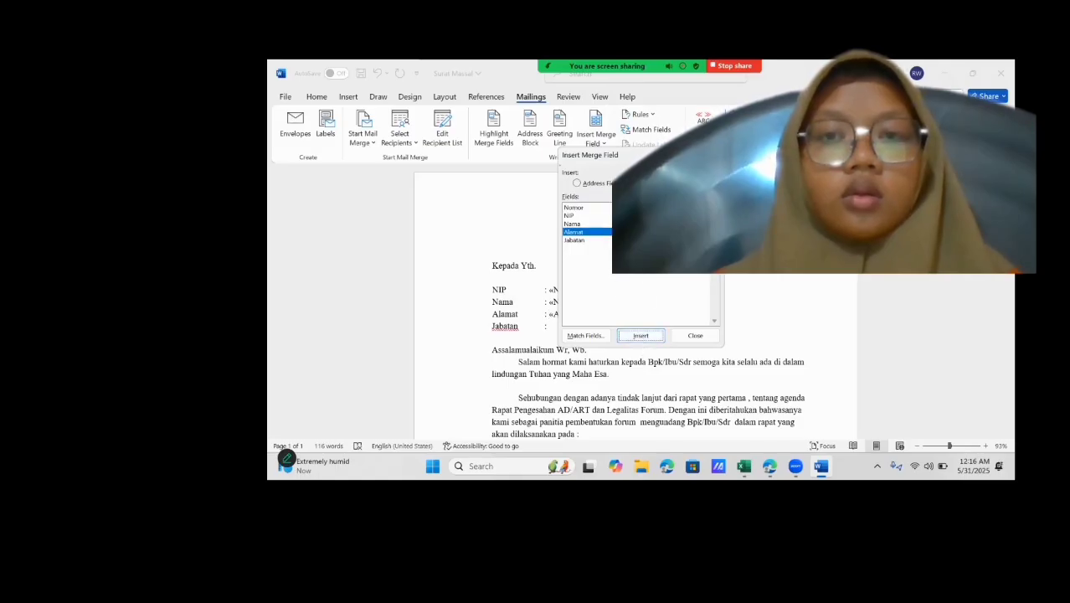
left_click(695, 334)
left_click(572, 330)
left_click(592, 144)
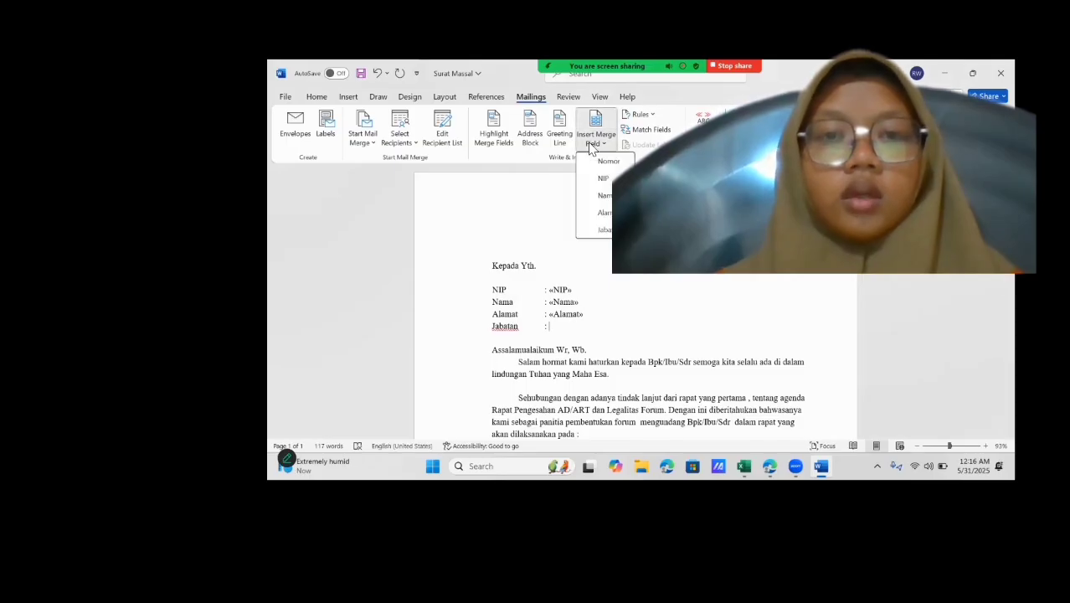
left_click(602, 229)
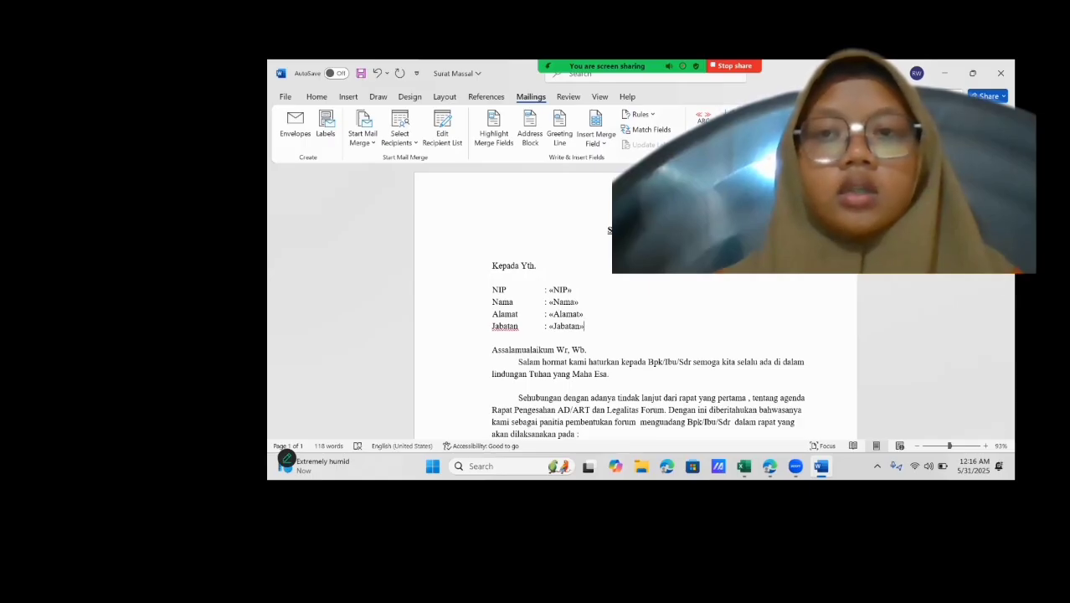
Merge all records into a new document of individual letters and check the first letters.
left_click(843, 160)
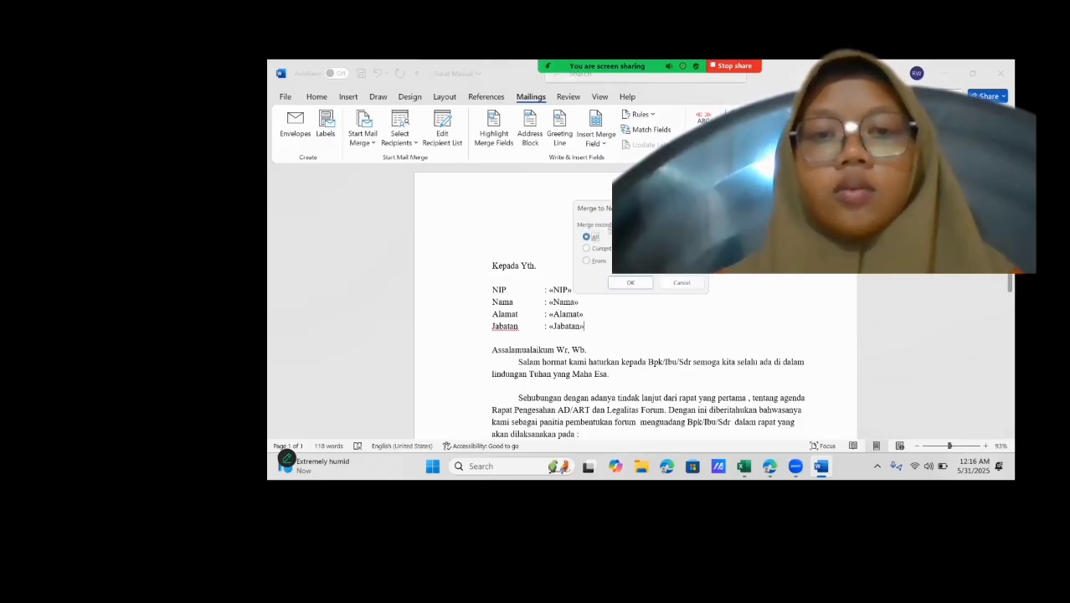
left_click(636, 287)
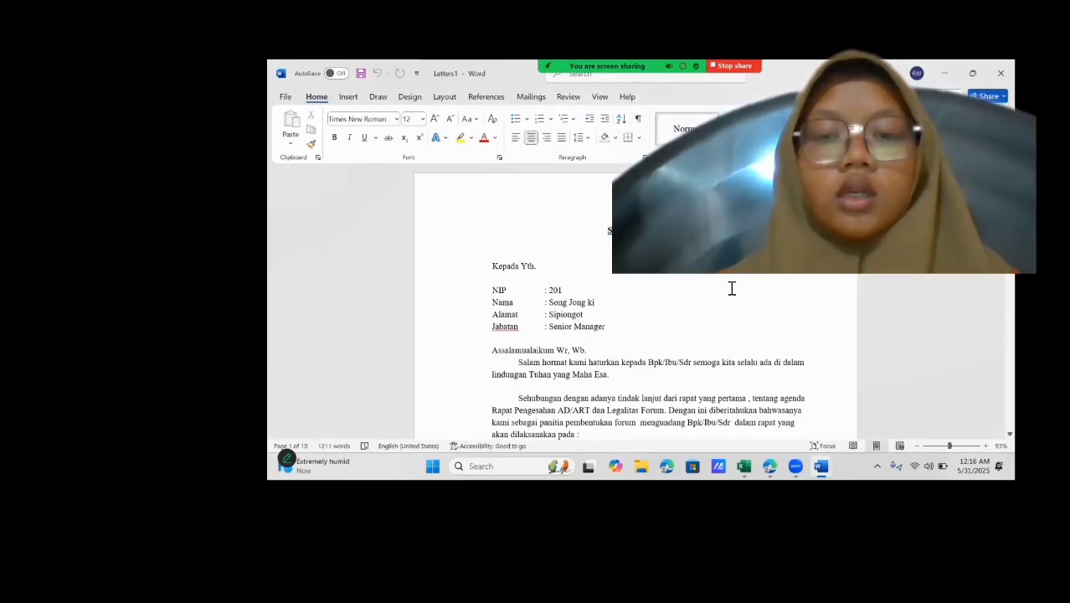
scroll(730, 287, "down", 15)
scroll(731, 287, "down", 2)
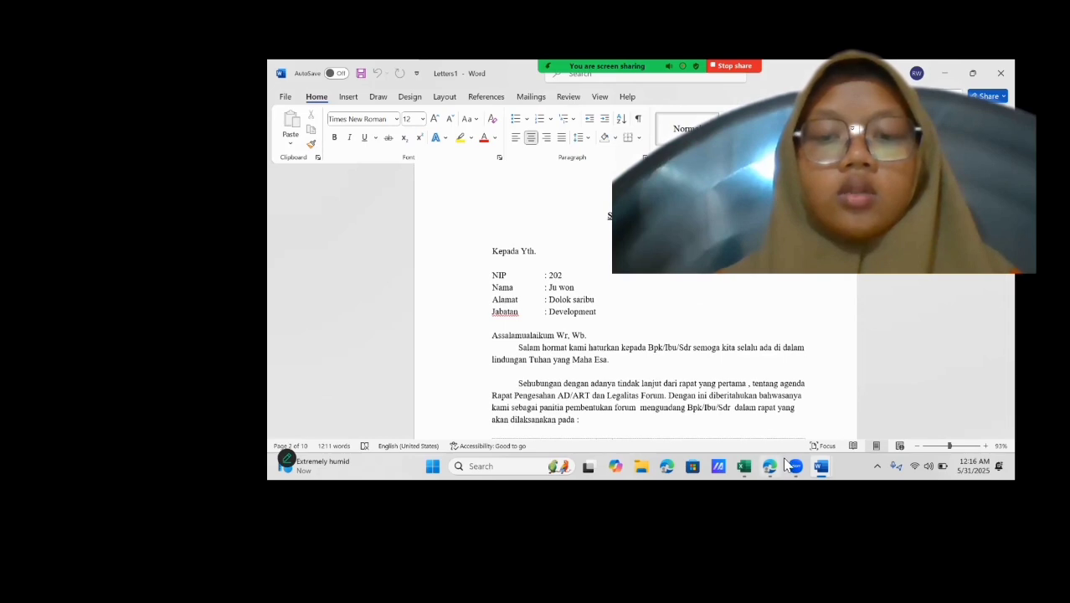
Compare the recipient table in the Excel data source with the merged Word letters, through to the last letter.
left_click(744, 467)
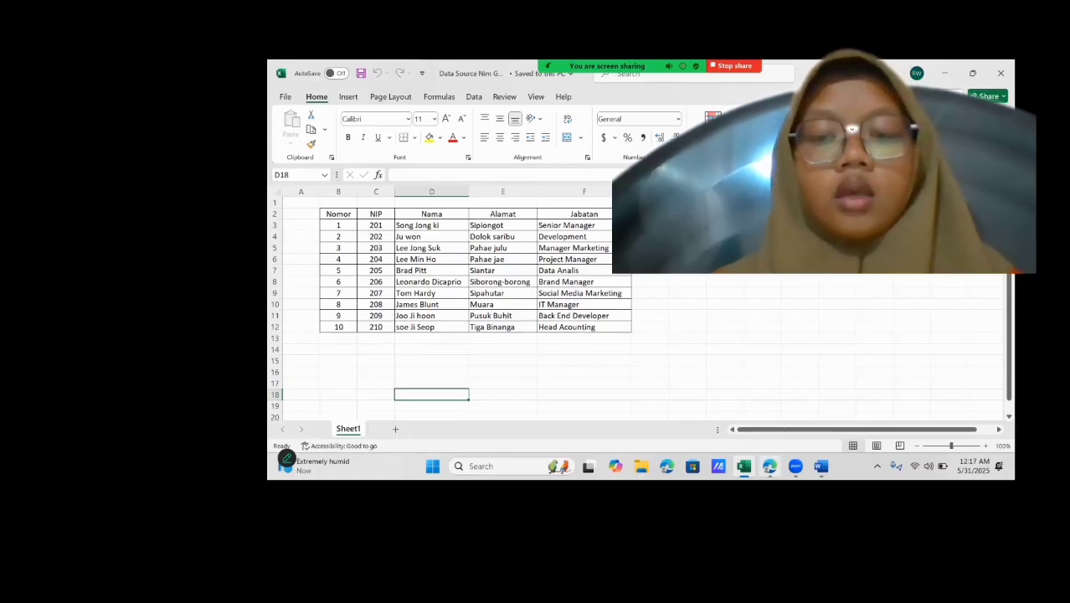
left_click(820, 466)
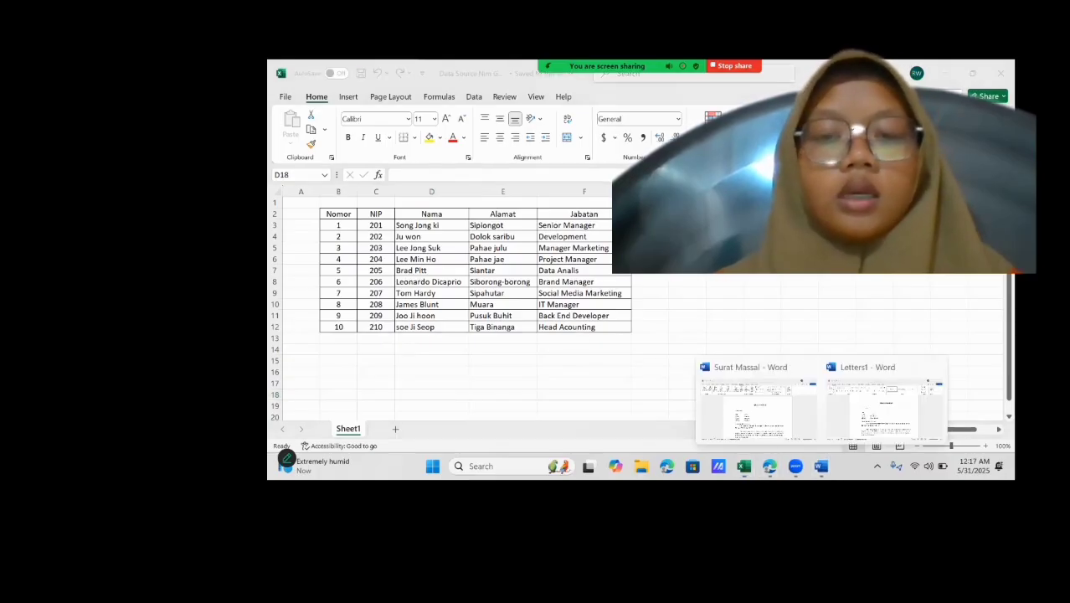
left_click(867, 434)
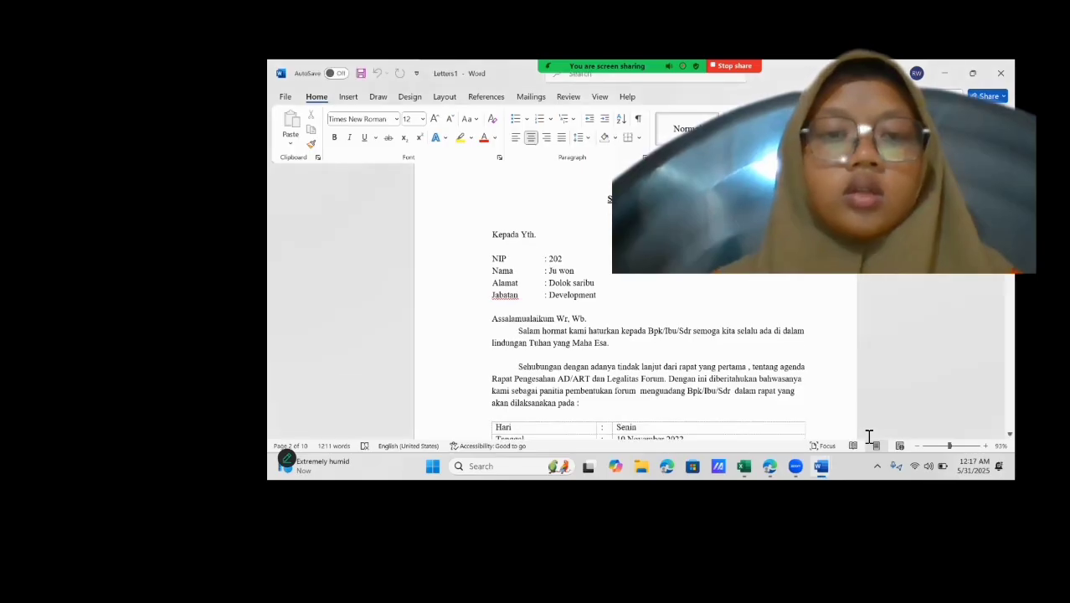
scroll(905, 365, "down", 3)
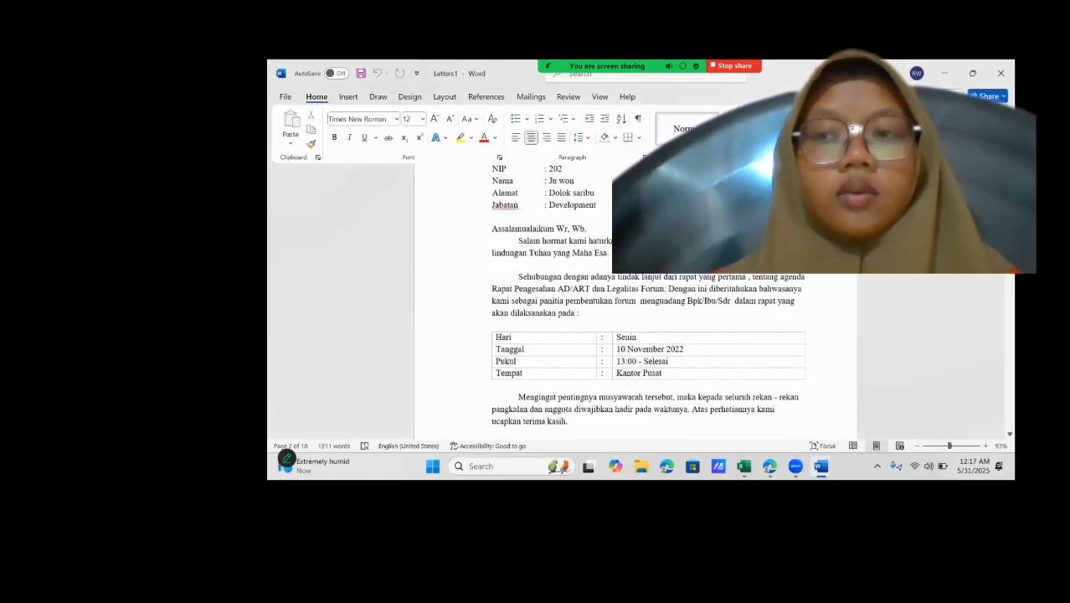
scroll(905, 365, "up", 8)
scroll(636, 368, "up", 1)
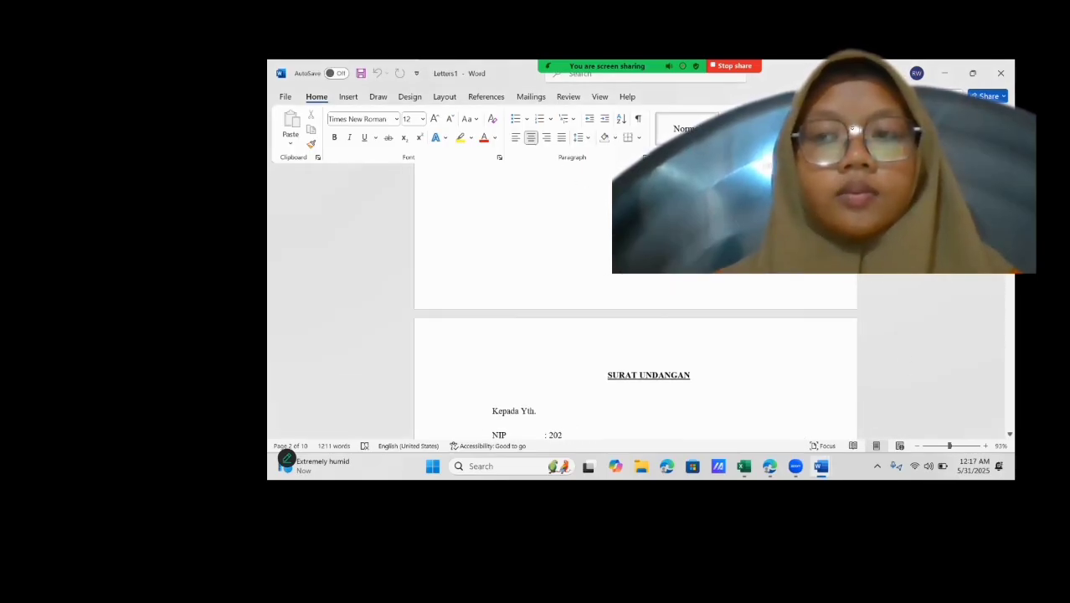
left_click_drag(1009, 199, 1010, 424)
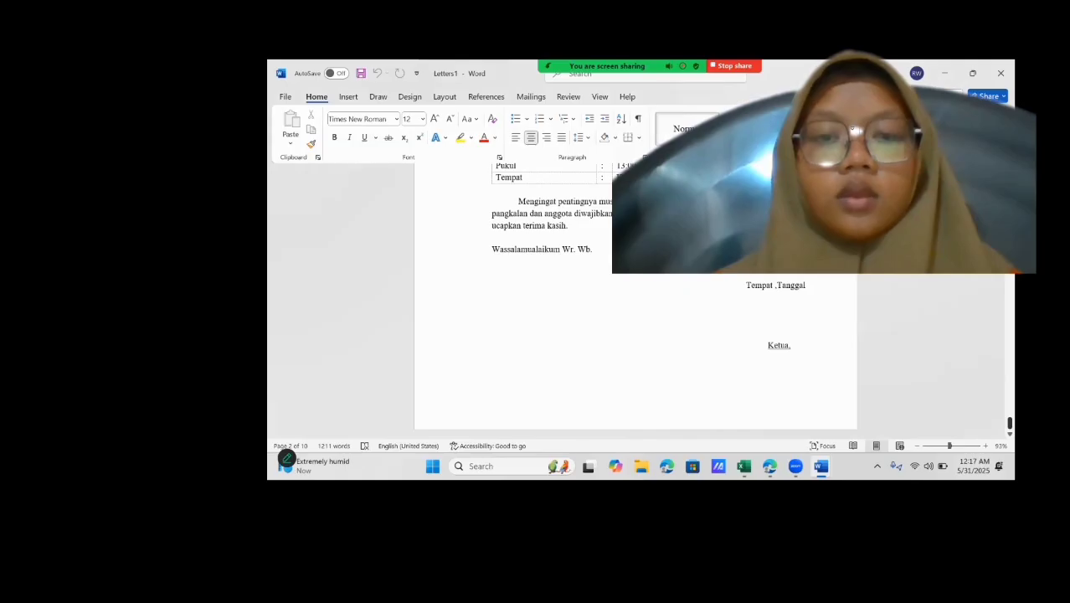
scroll(991, 412, "up", 8)
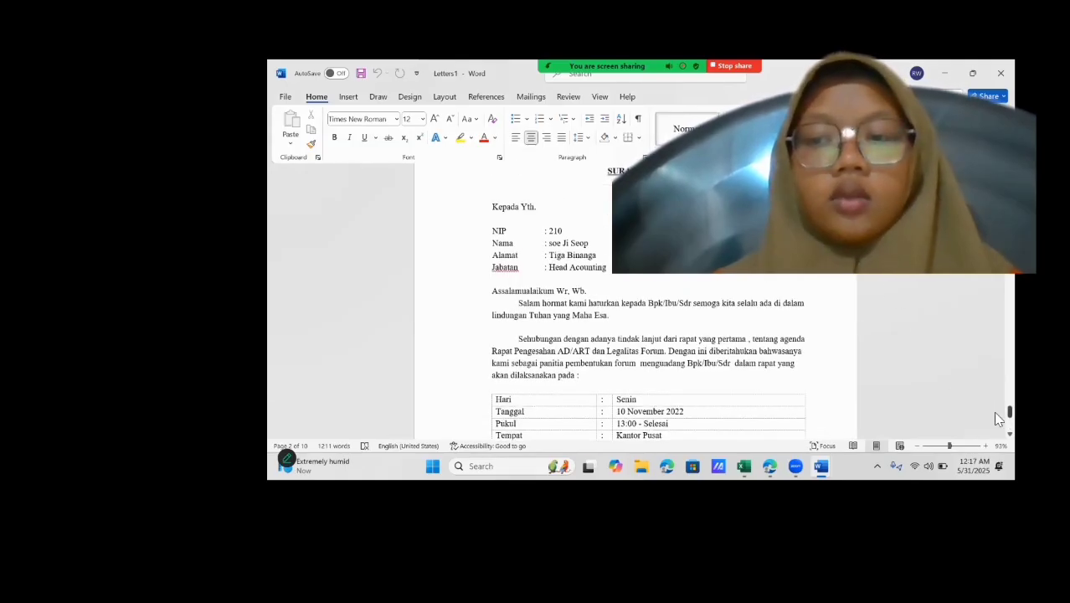
scroll(992, 411, "up", 10)
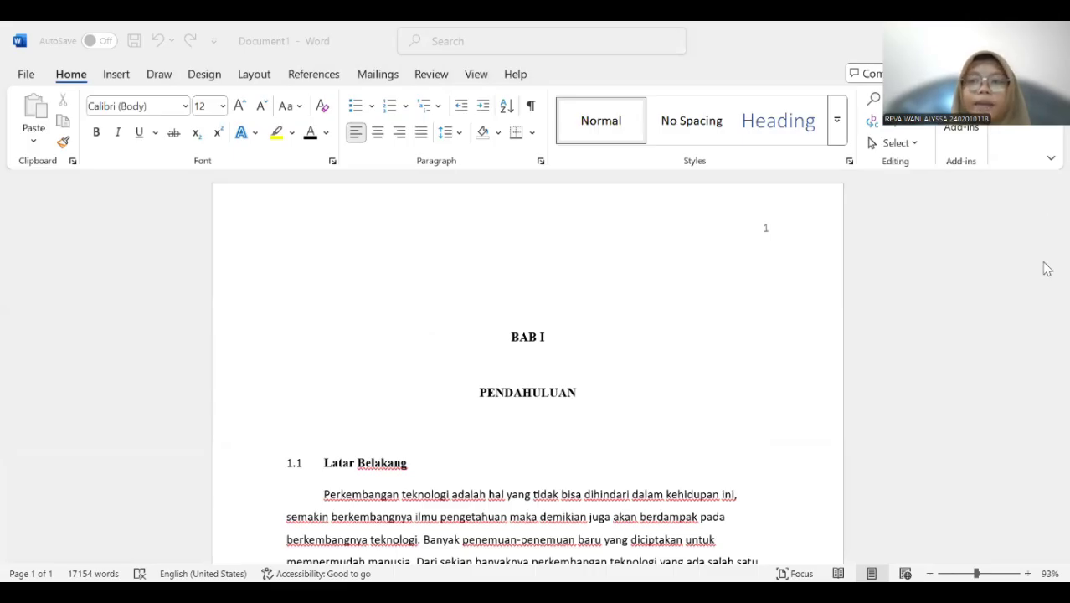
Look through the BAB I report document and locate the flowchart captioned Gambar 2.1 Tahapan Simulasi.
scroll(1046, 255, "down", 5)
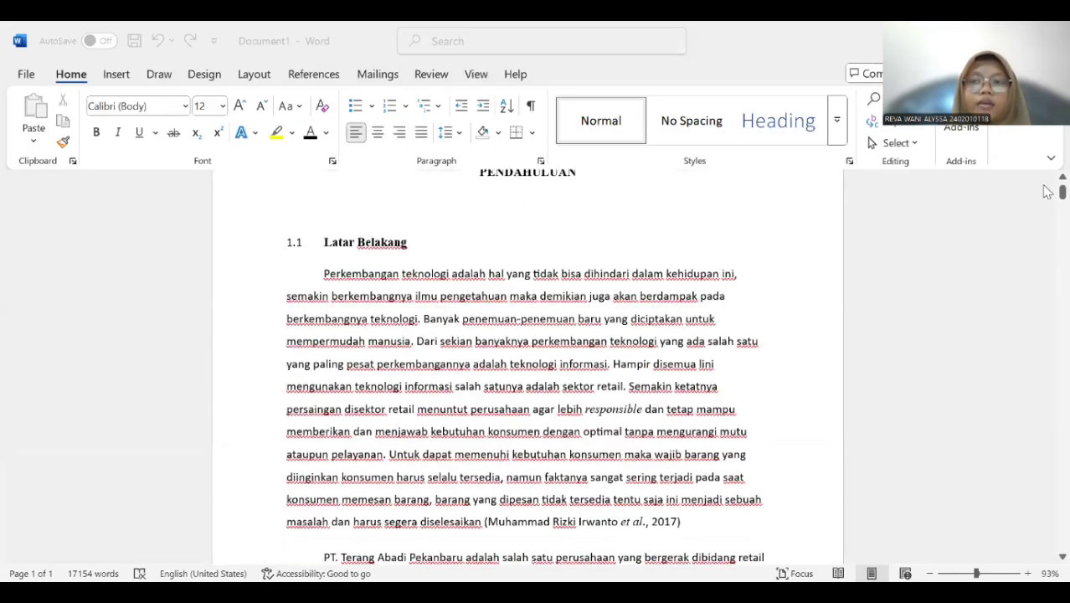
left_click_drag(1045, 194, 1046, 243)
scroll(802, 305, "down", 5)
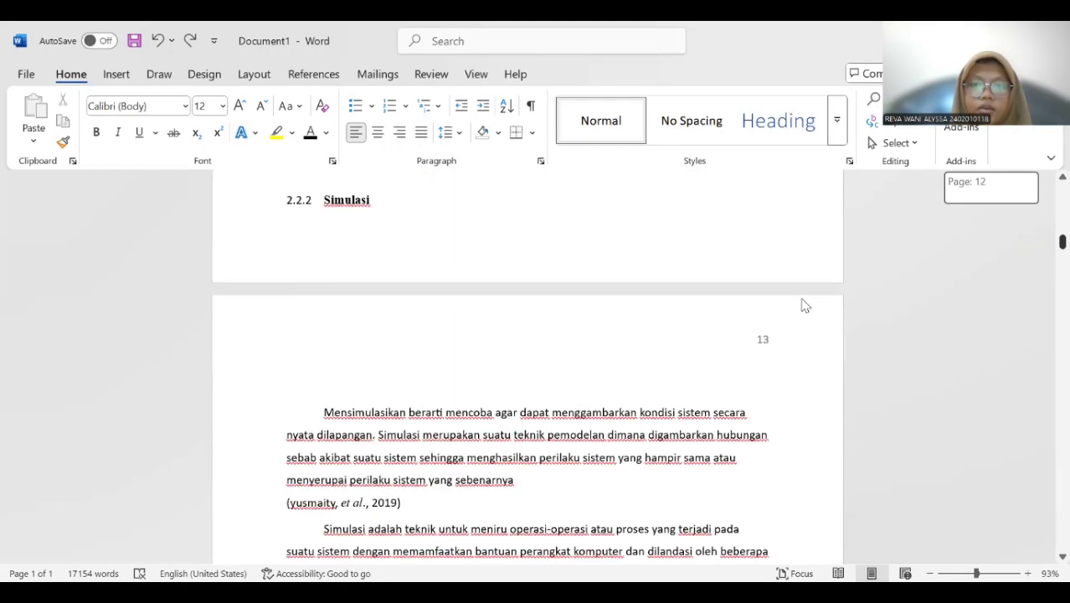
scroll(708, 317, "down", 7)
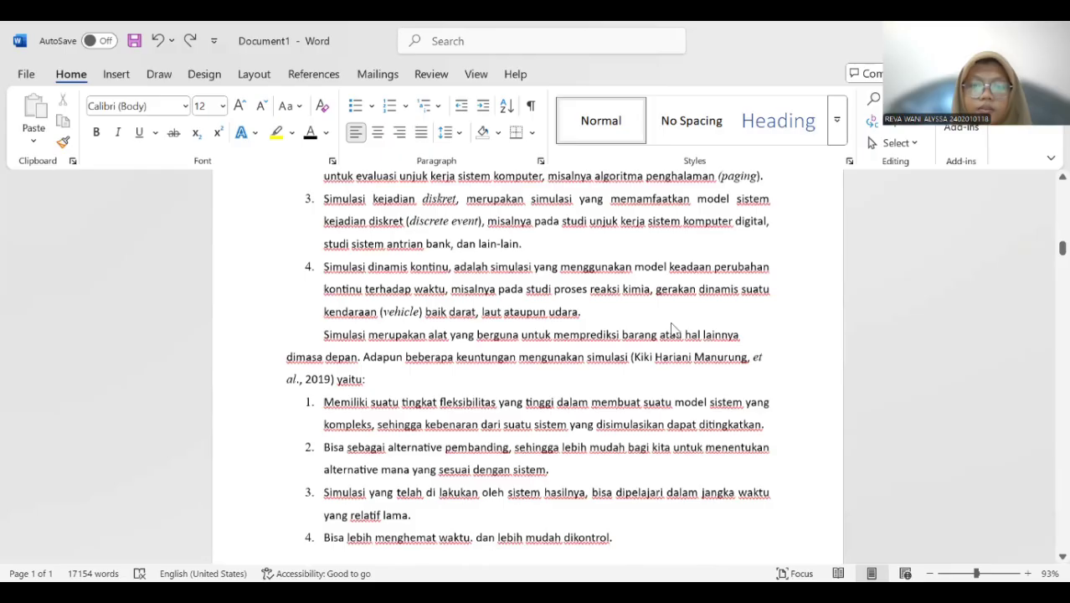
scroll(672, 328, "down", 20)
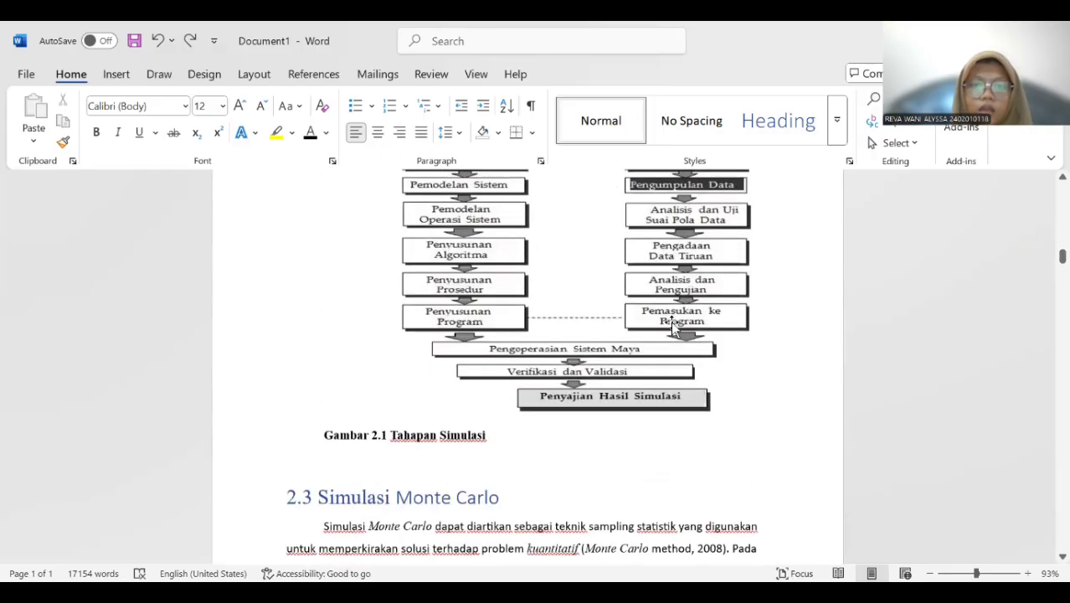
scroll(672, 327, "up", 3)
scroll(673, 325, "down", 1)
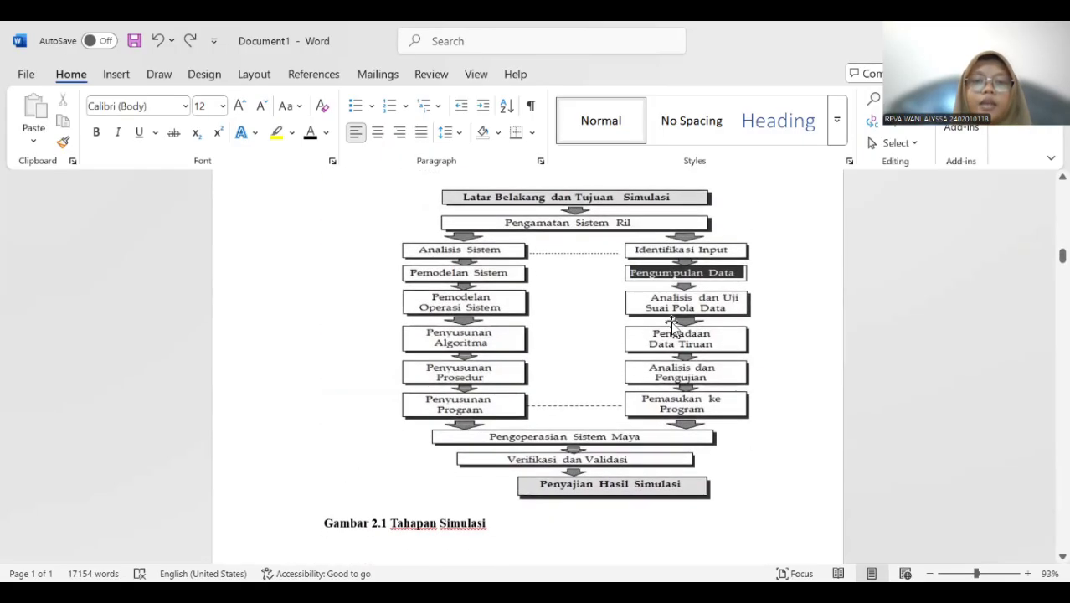
Insert a caption below the simulation stages flowchart using a new label "Gambar 2." and the title "Tahapan Simulasi".
left_click(460, 351)
right_click(457, 355)
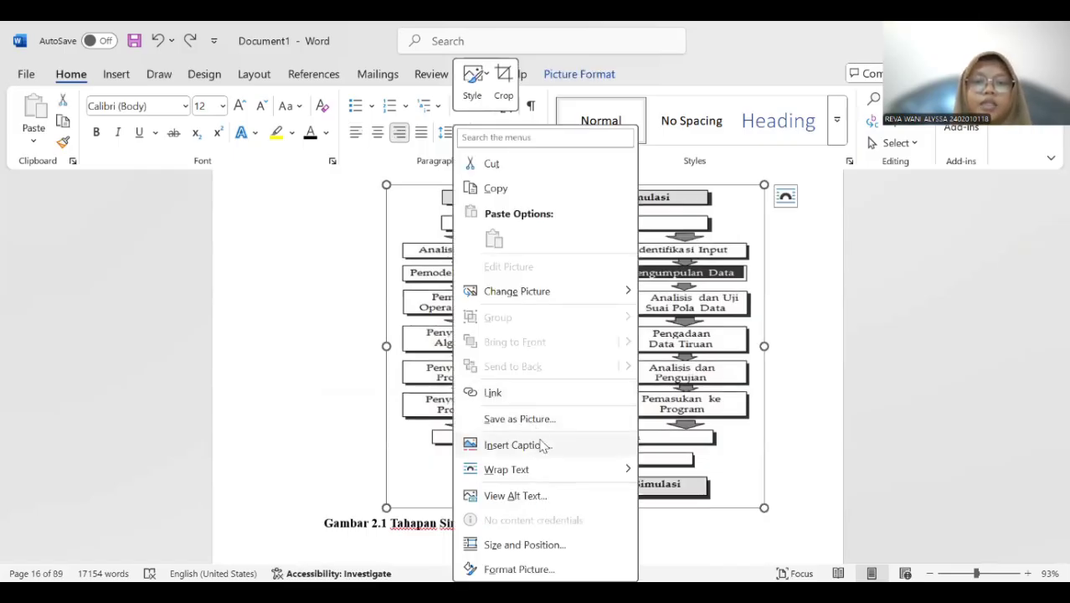
left_click(517, 445)
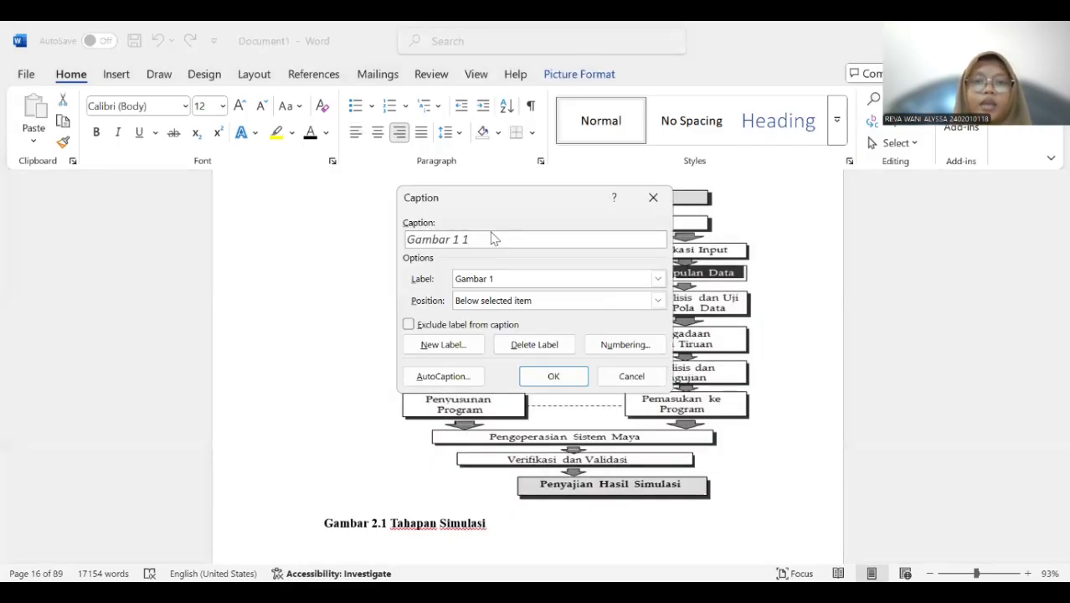
left_click(462, 348)
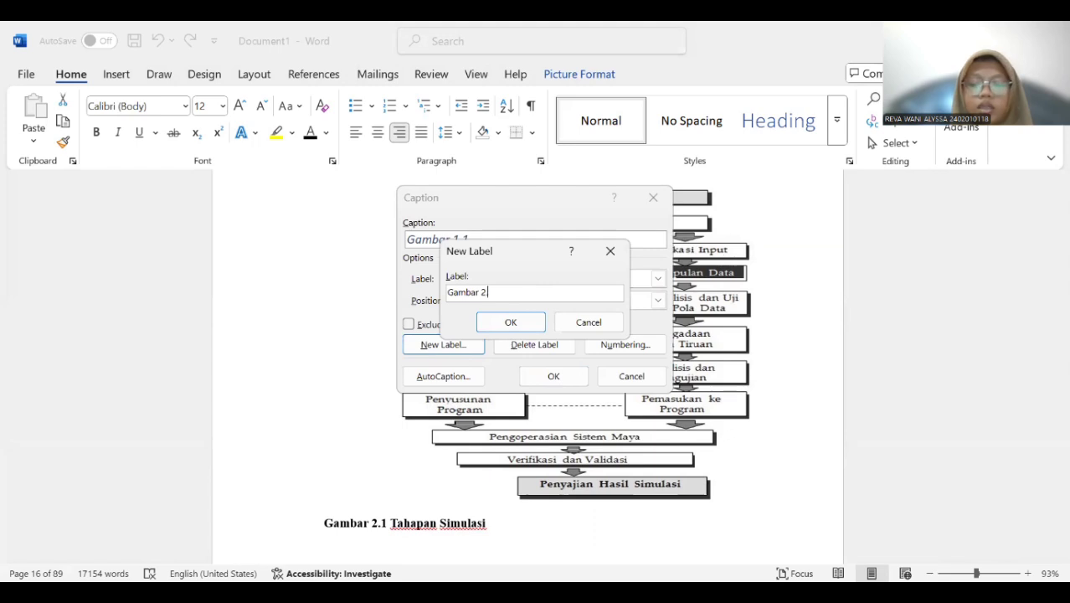
left_click(539, 320)
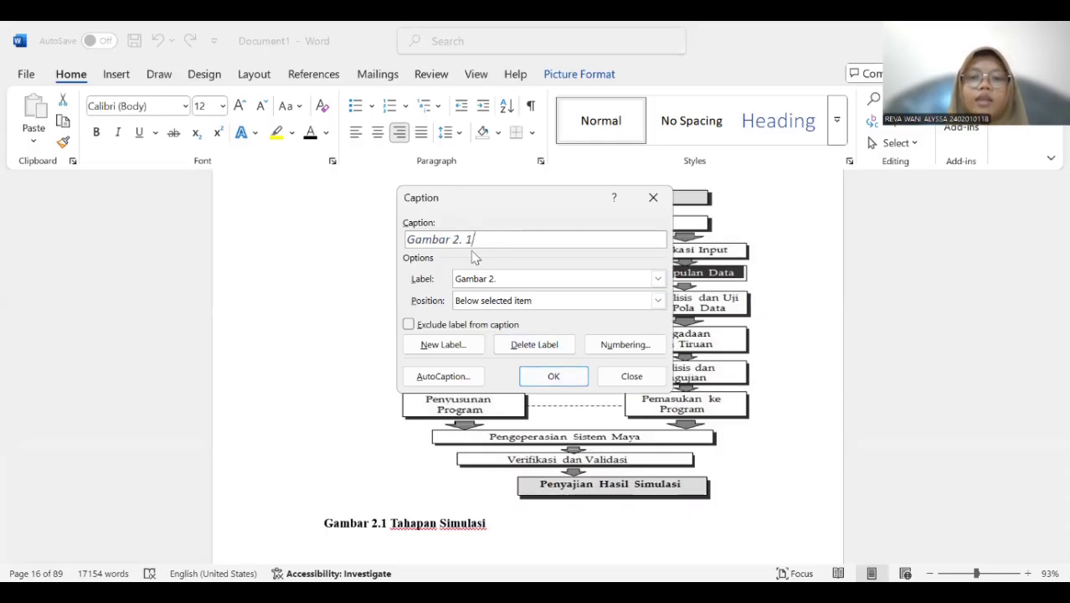
left_click(553, 376)
scroll(636, 408, "down", 2)
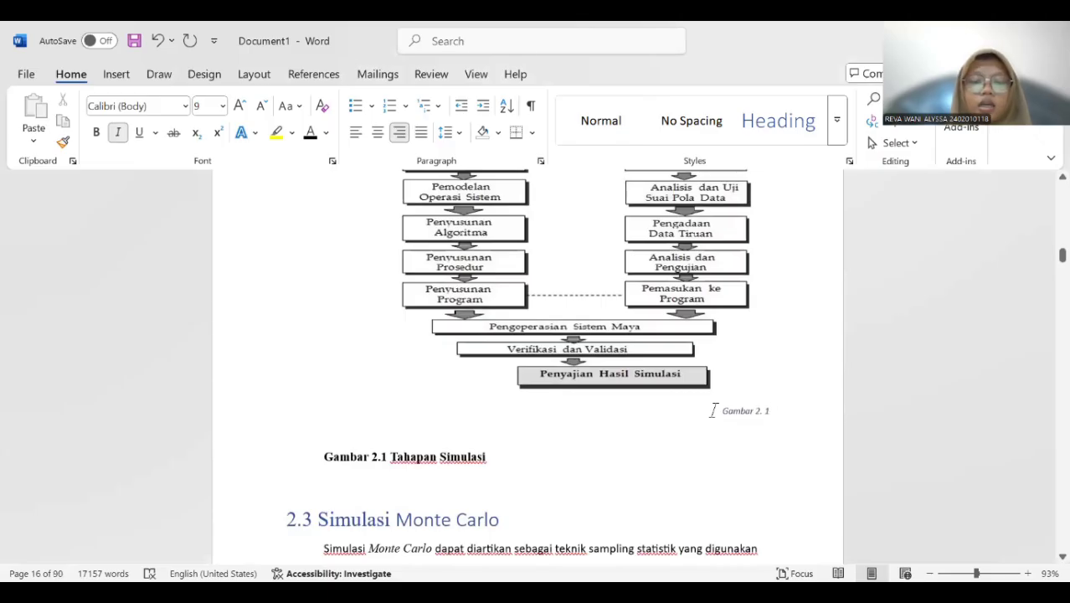
type("Tahapan ")
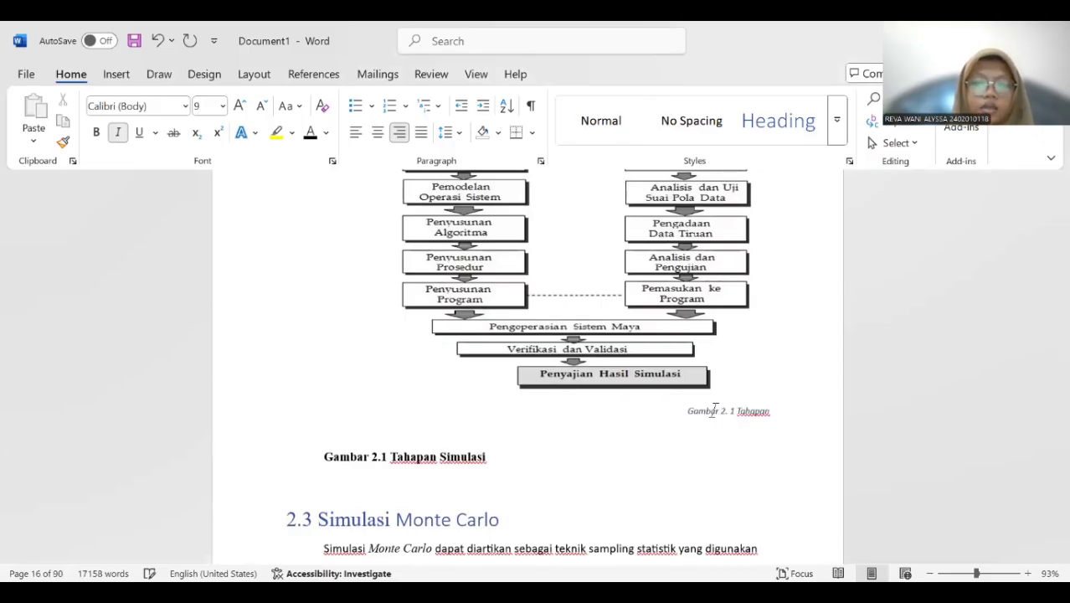
type("Simulasi")
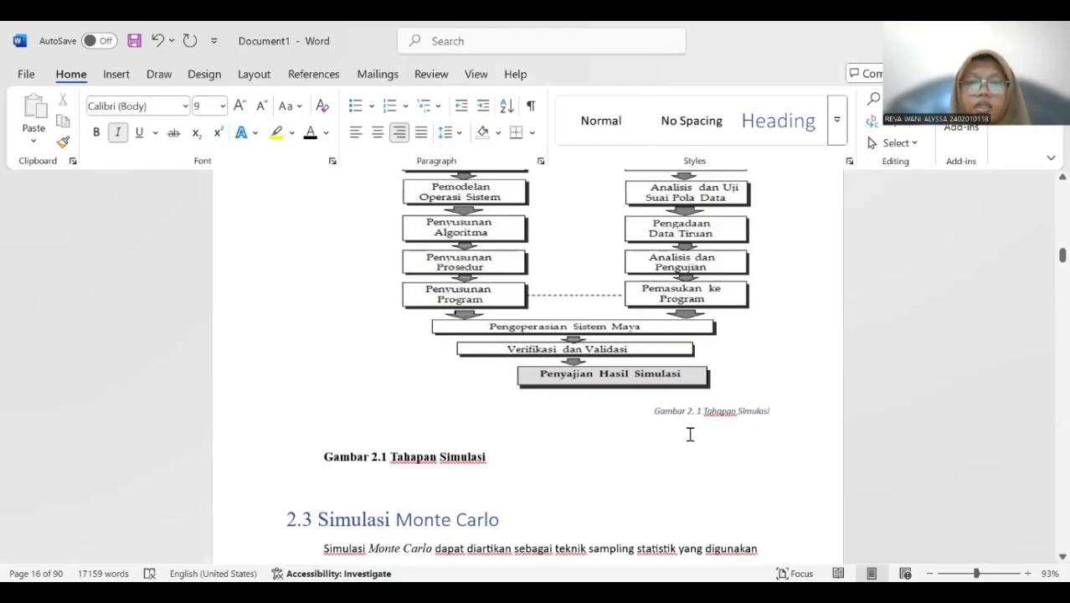
Format the new Tahapan Simulasi caption as 12 pt, centred, automatic font colour, bold and without italics.
left_click_drag(650, 410, 772, 410)
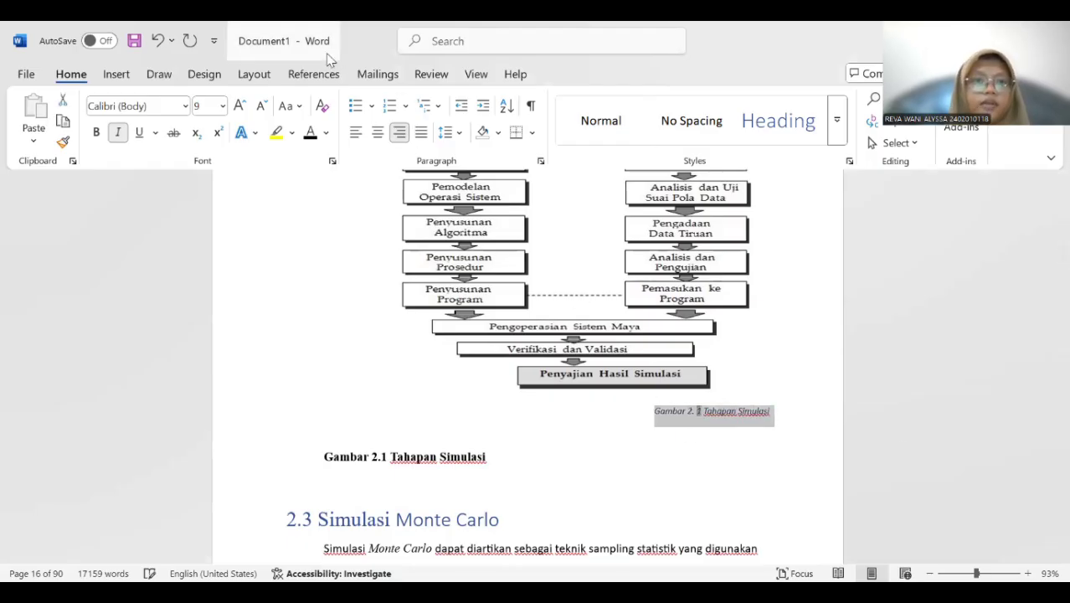
left_click(223, 106)
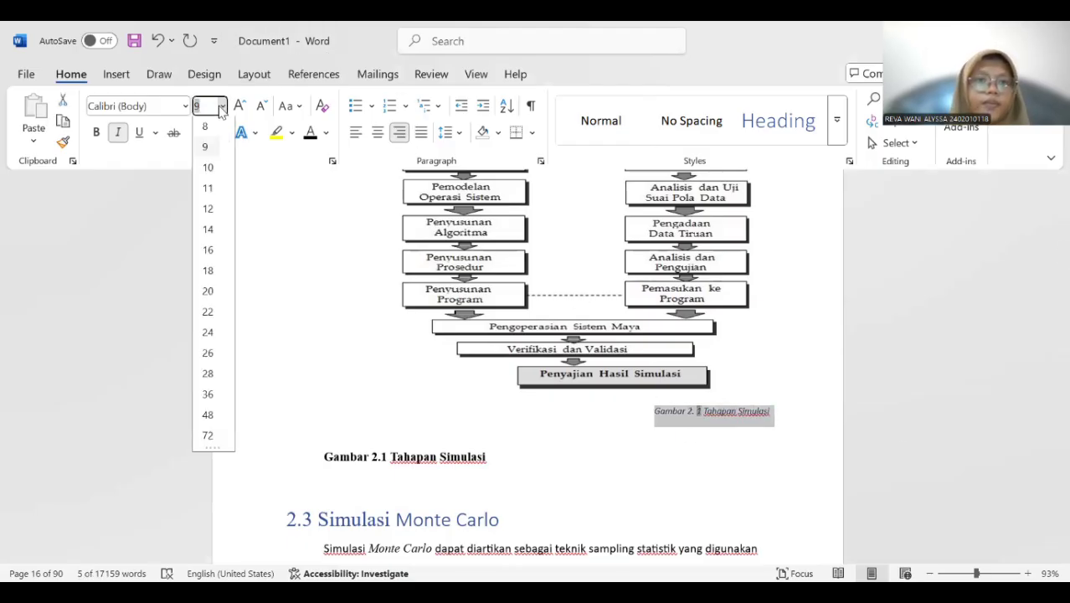
left_click(207, 208)
left_click(378, 132)
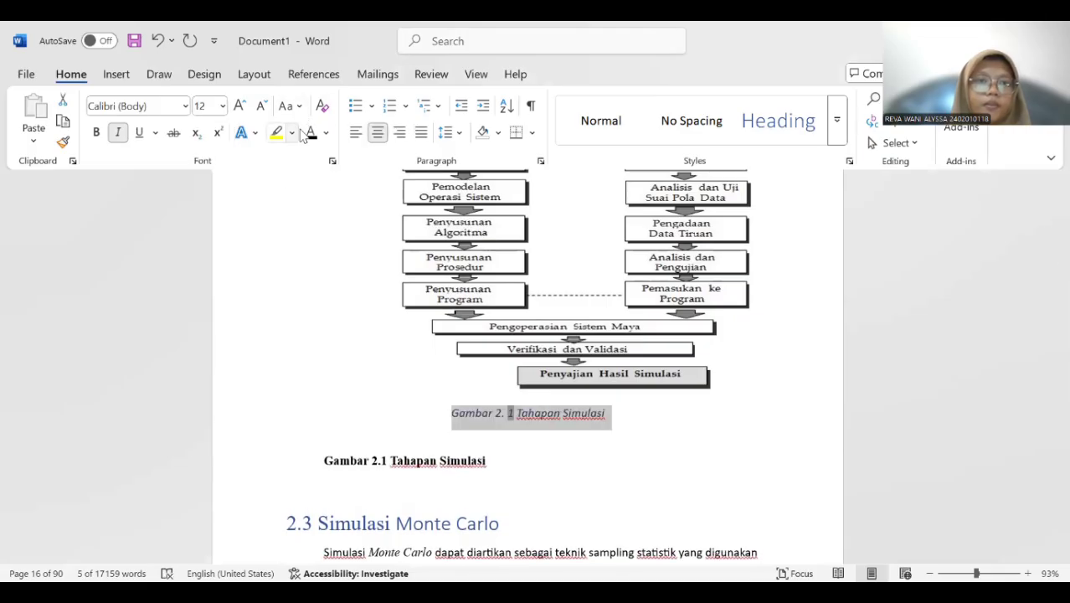
left_click(325, 132)
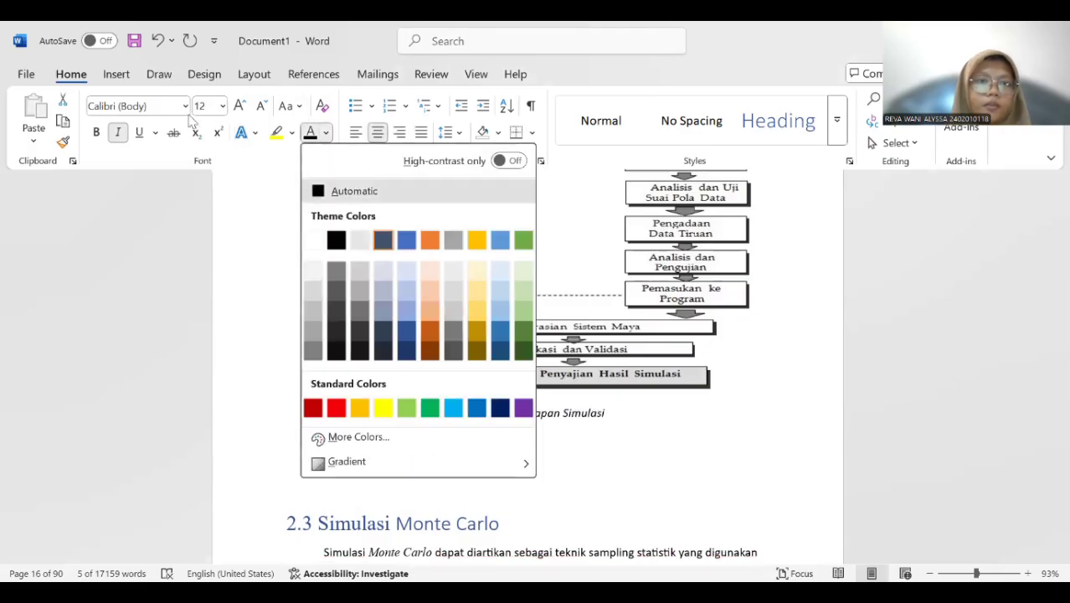
left_click(336, 191)
left_click(118, 132)
left_click(96, 132)
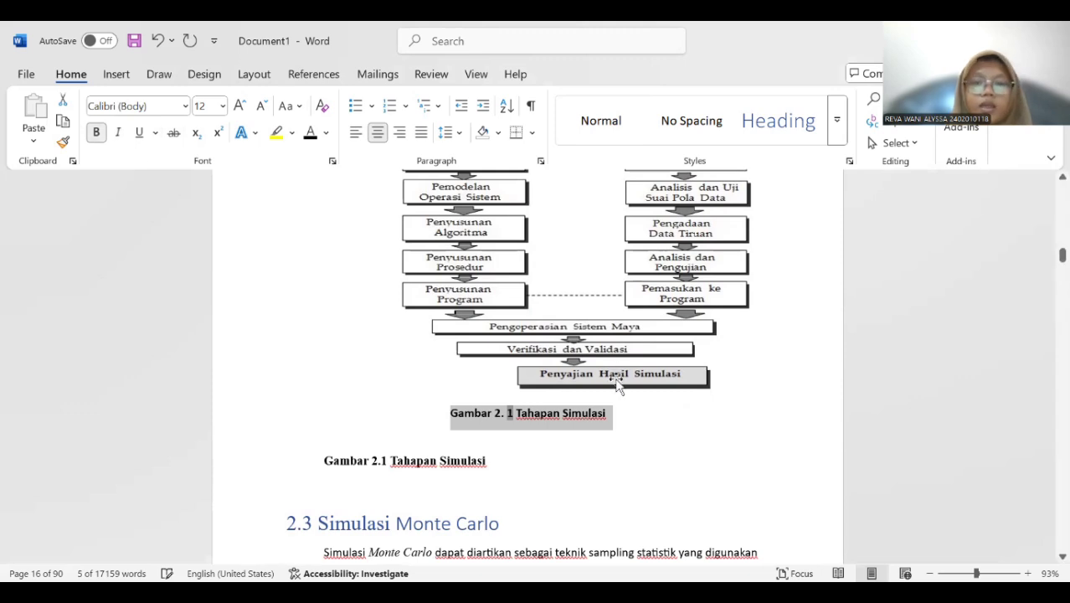
Delete the old manually written Gambar 2.1 Tahapan Simulasi caption and its empty line above heading 2.3.
left_click_drag(321, 457, 527, 465)
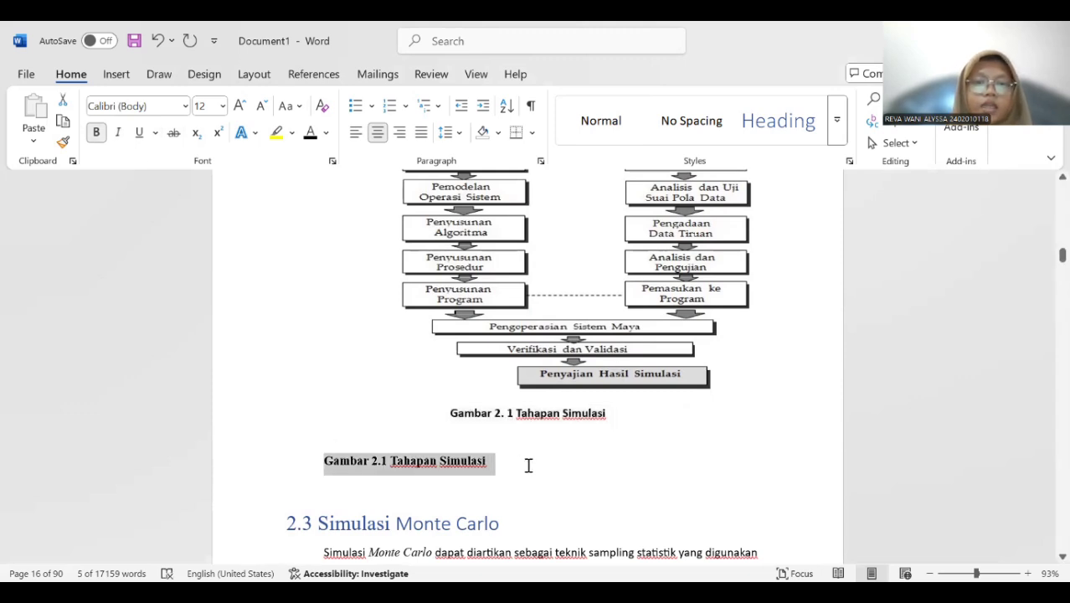
key("Delete")
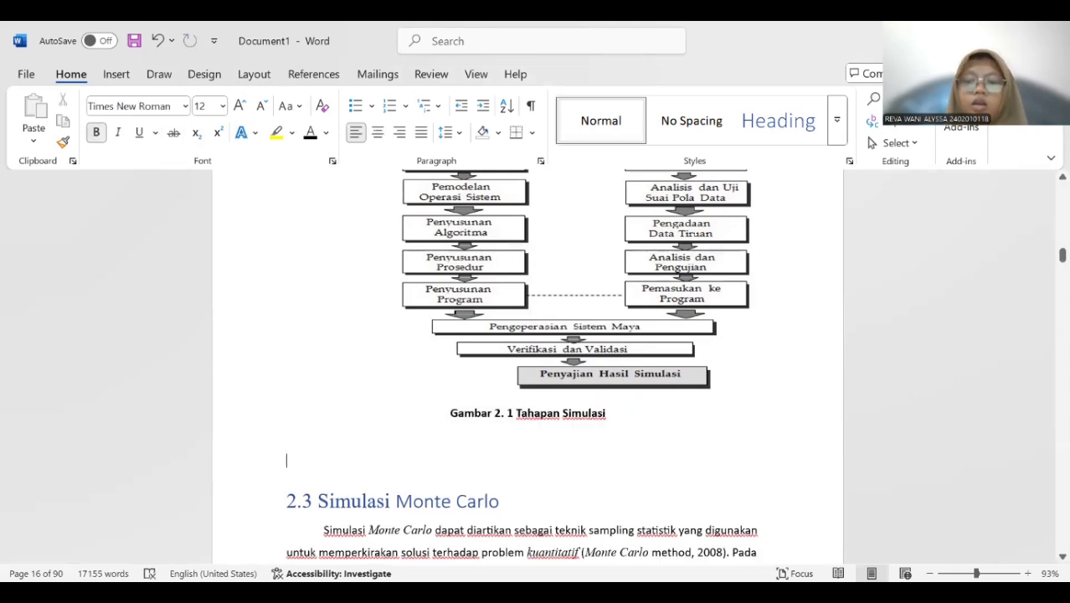
key("Delete")
Insert a caption below the research framework picture in chapter 3 using a new label "Gambar 3.".
scroll(569, 444, "down", 1)
scroll(569, 444, "down", 9)
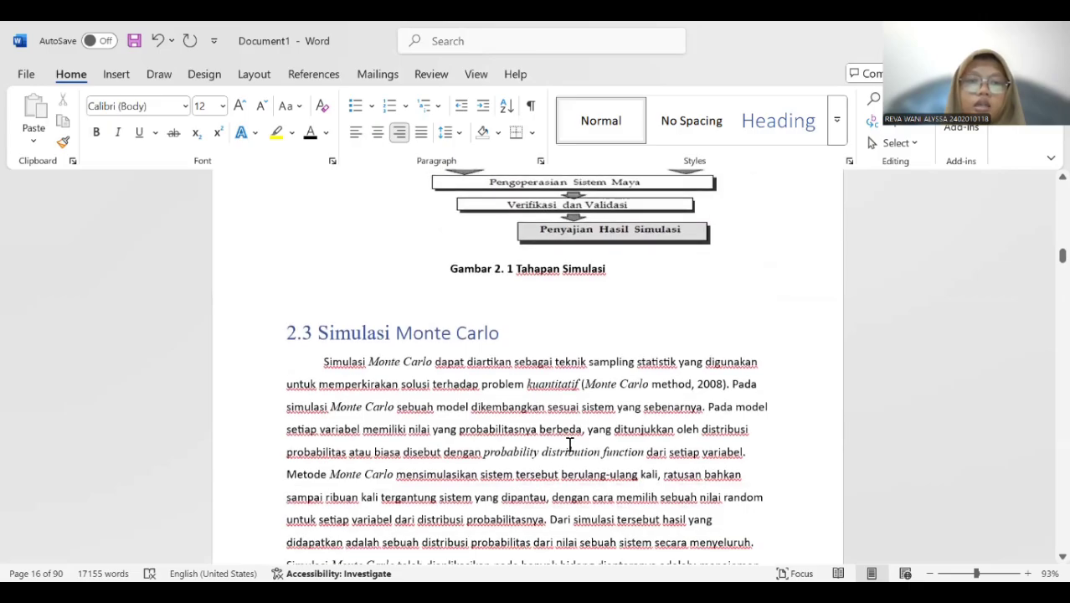
scroll(576, 435, "down", 5)
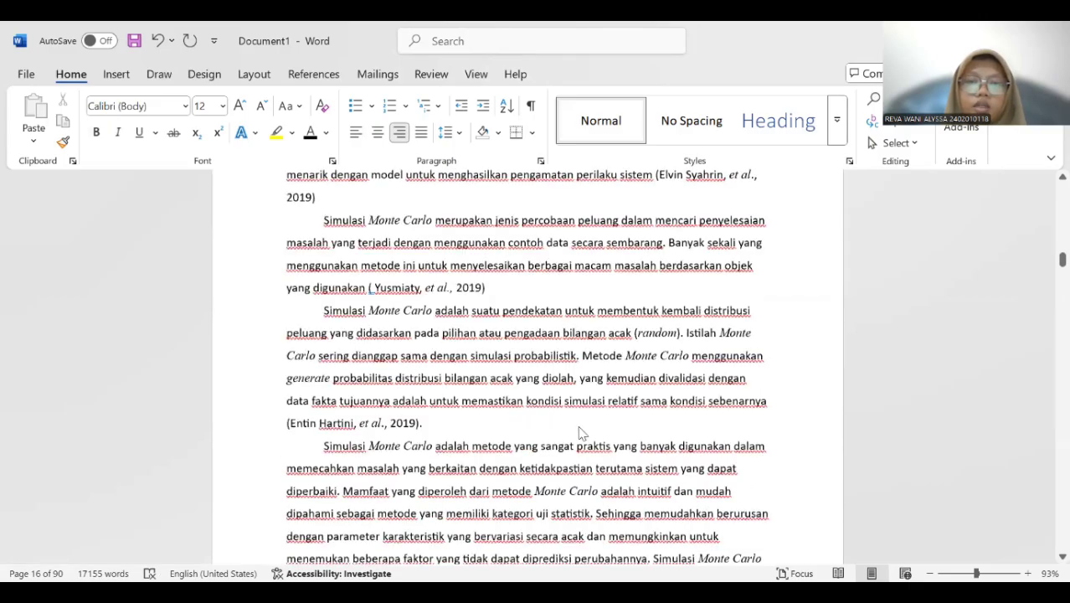
scroll(582, 432, "down", 15)
scroll(579, 425, "down", 15)
scroll(582, 427, "down", 15)
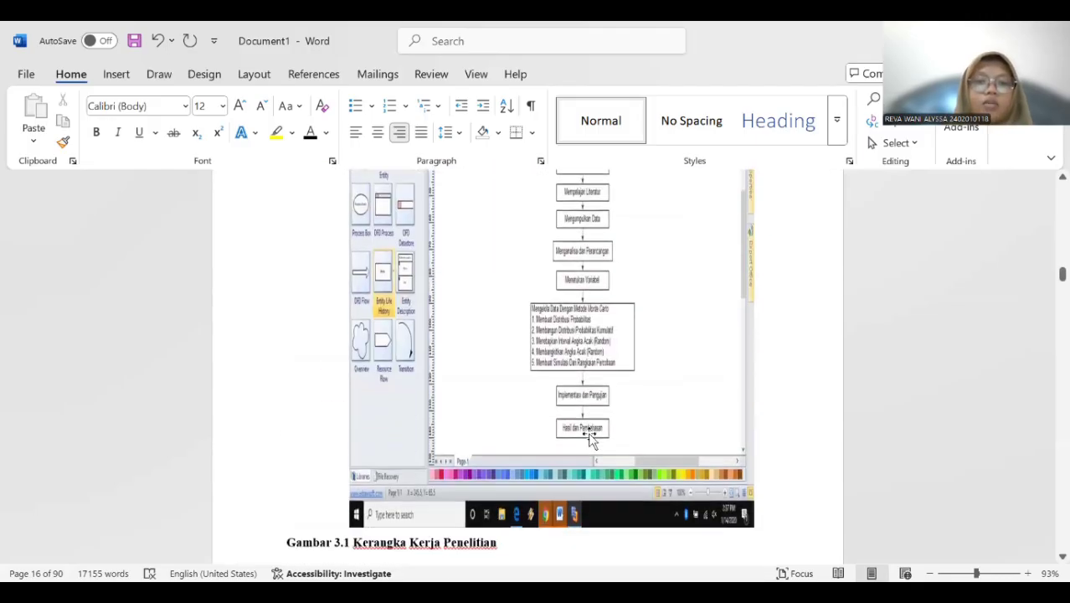
scroll(590, 437, "down", 1)
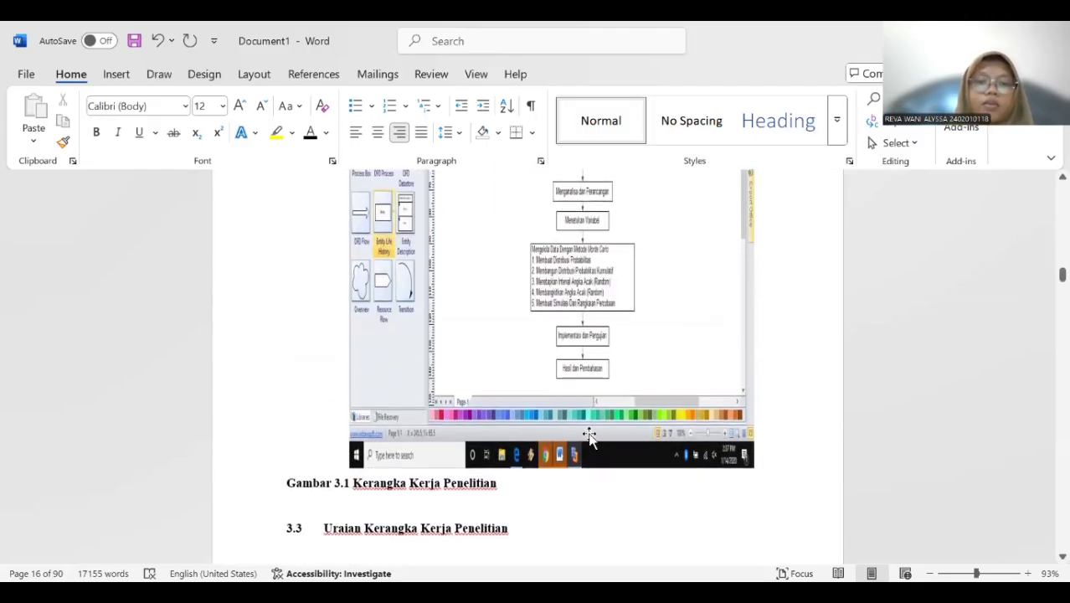
left_click(480, 342)
right_click(478, 342)
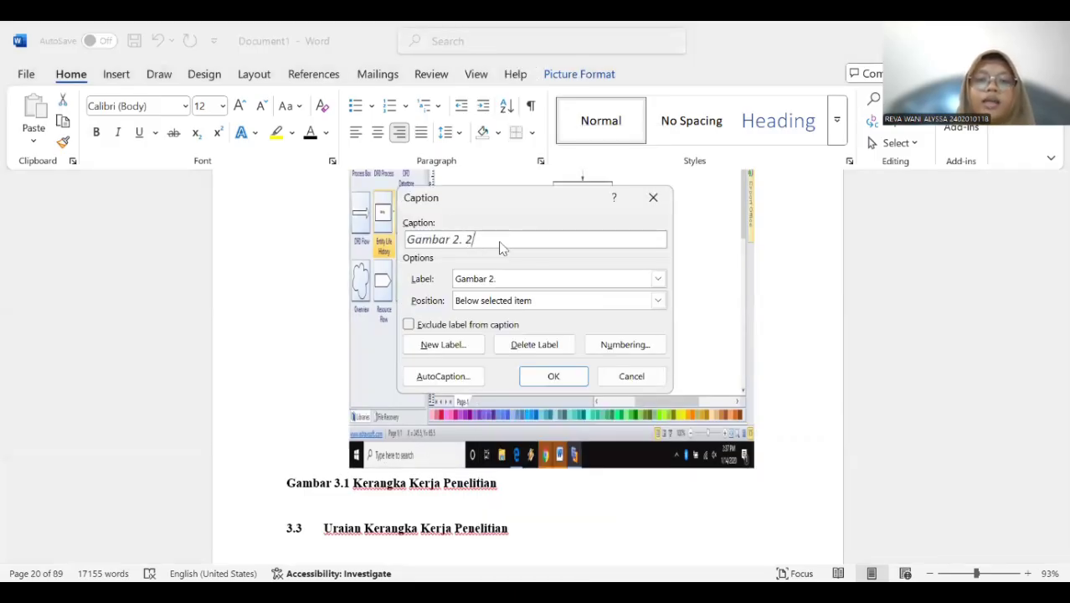
left_click(465, 344)
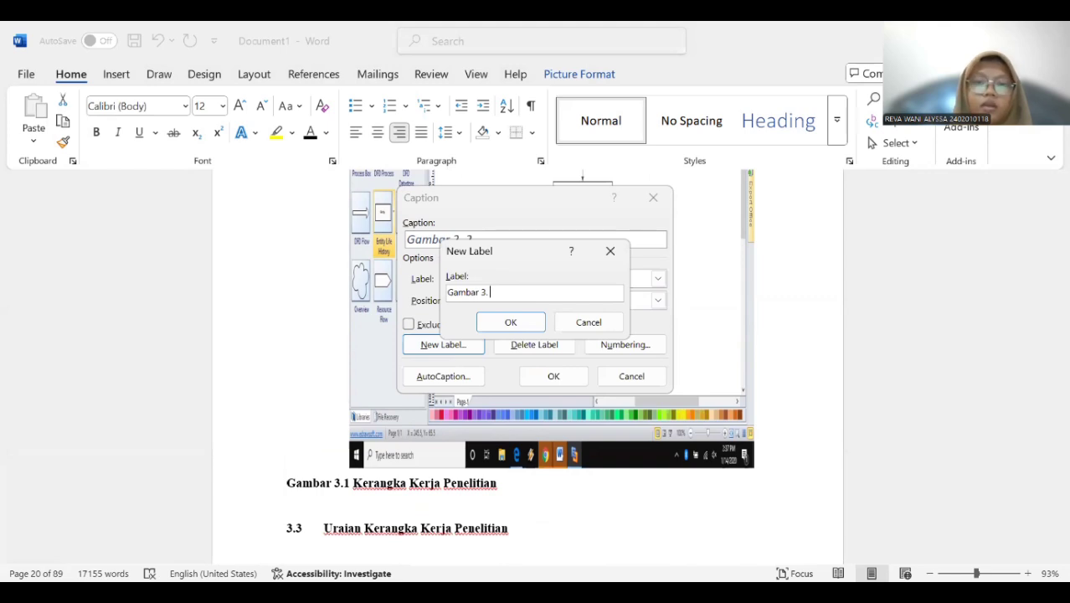
left_click(508, 319)
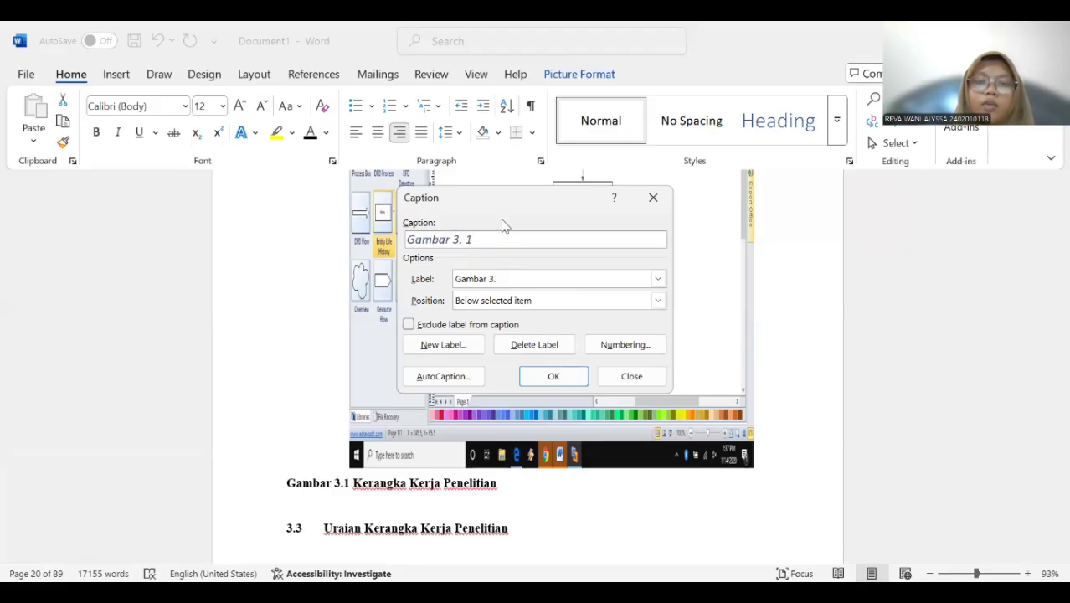
left_click(556, 378)
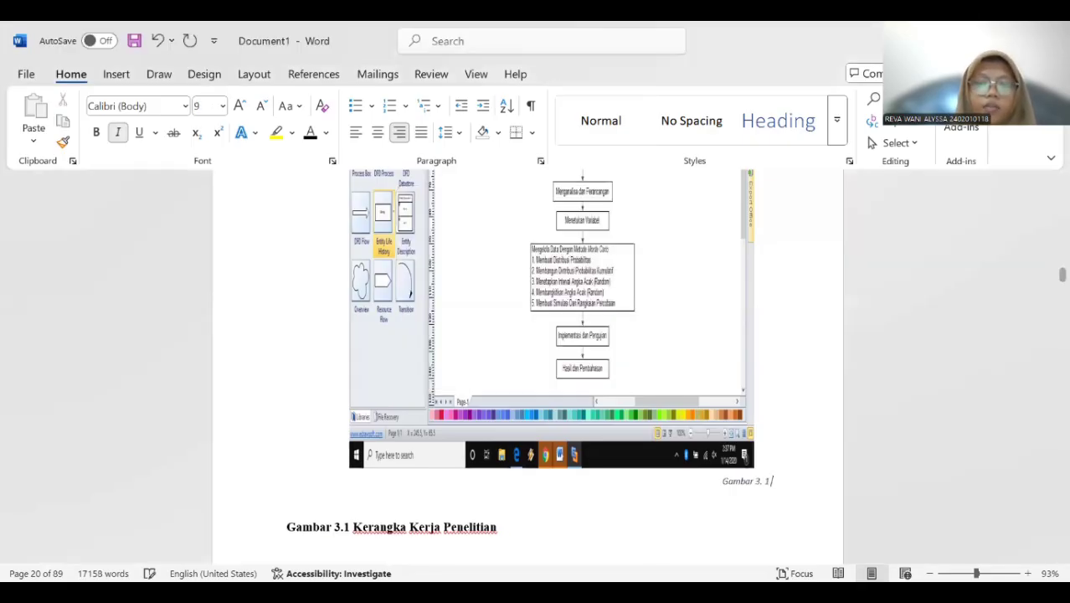
Add the title "Kerangka Kerja Penelitian" after the number in the new Gambar 3. caption.
type("Kerangka Ker")
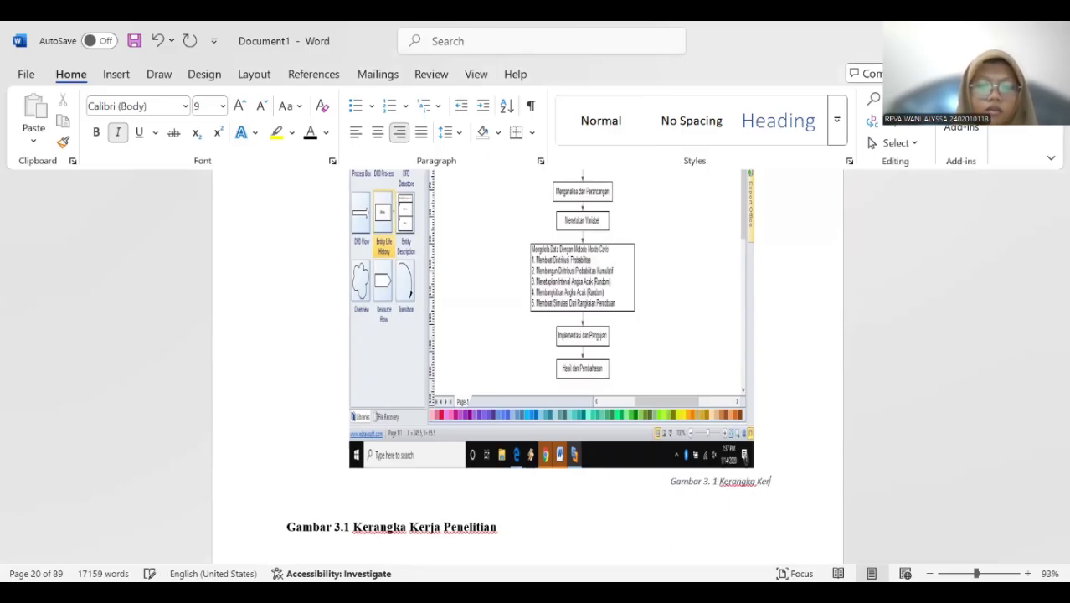
type("ja")
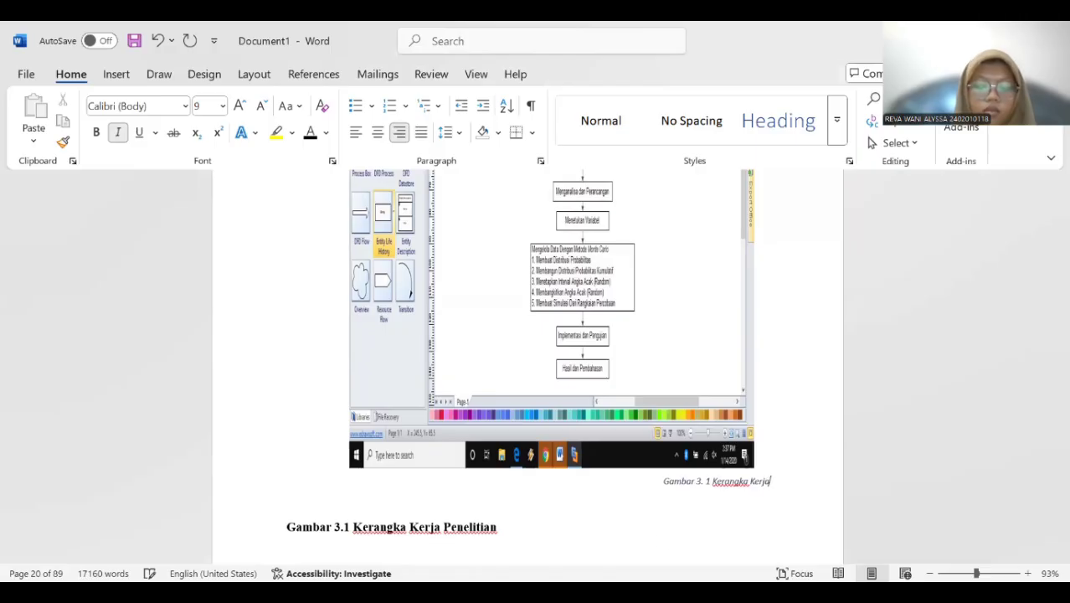
type(" Penel")
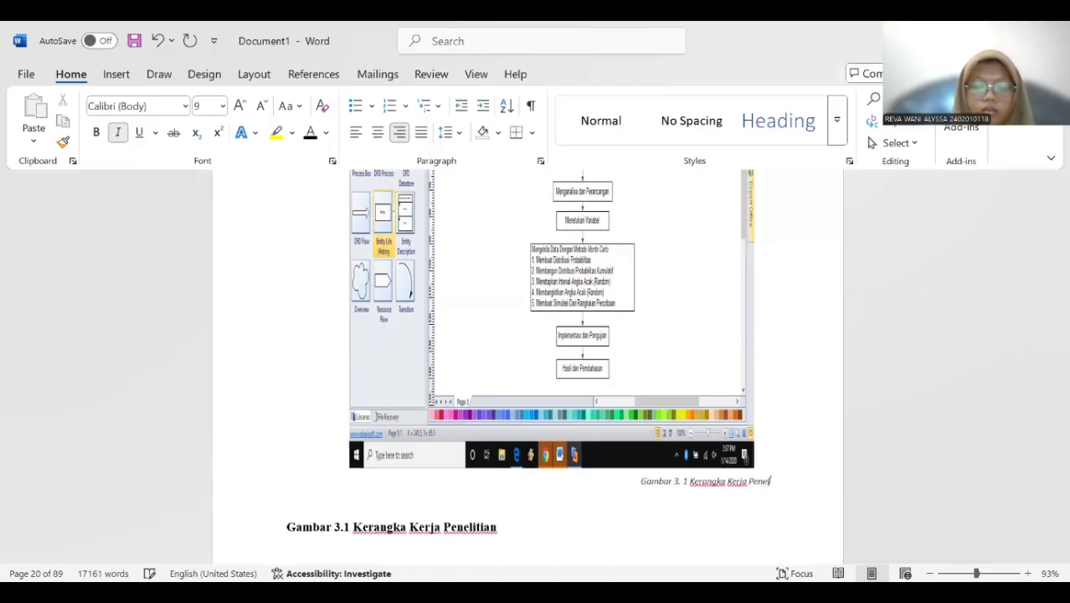
type("itian")
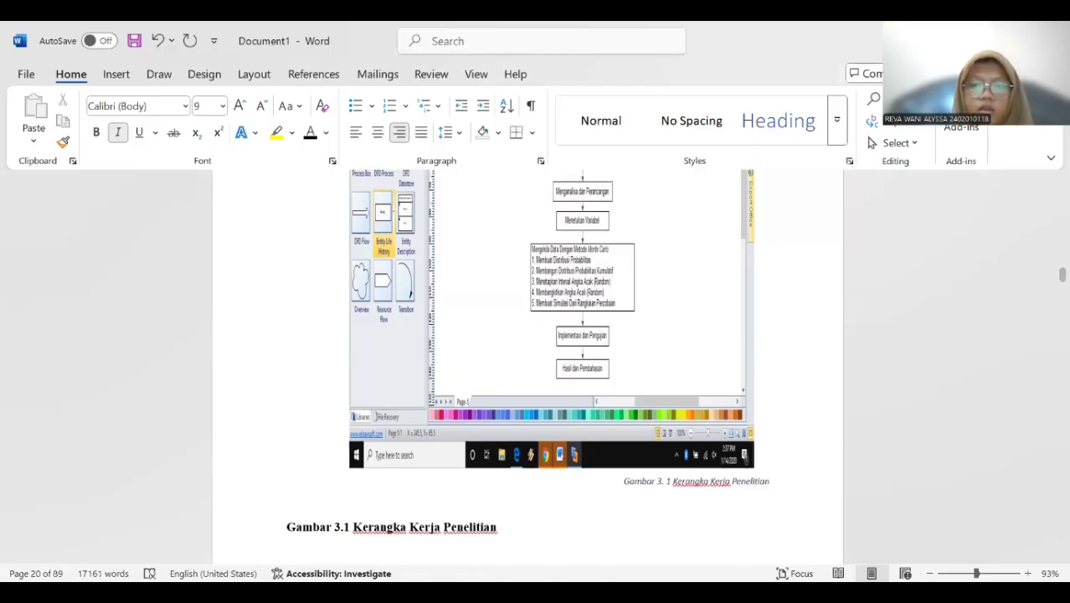
Format the new Kerangka Kerja Penelitian caption as 12 pt, centred, bold, without italics and in the automatic font colour.
left_click_drag(625, 488, 772, 484)
left_click(222, 106)
left_click(209, 222)
left_click(379, 132)
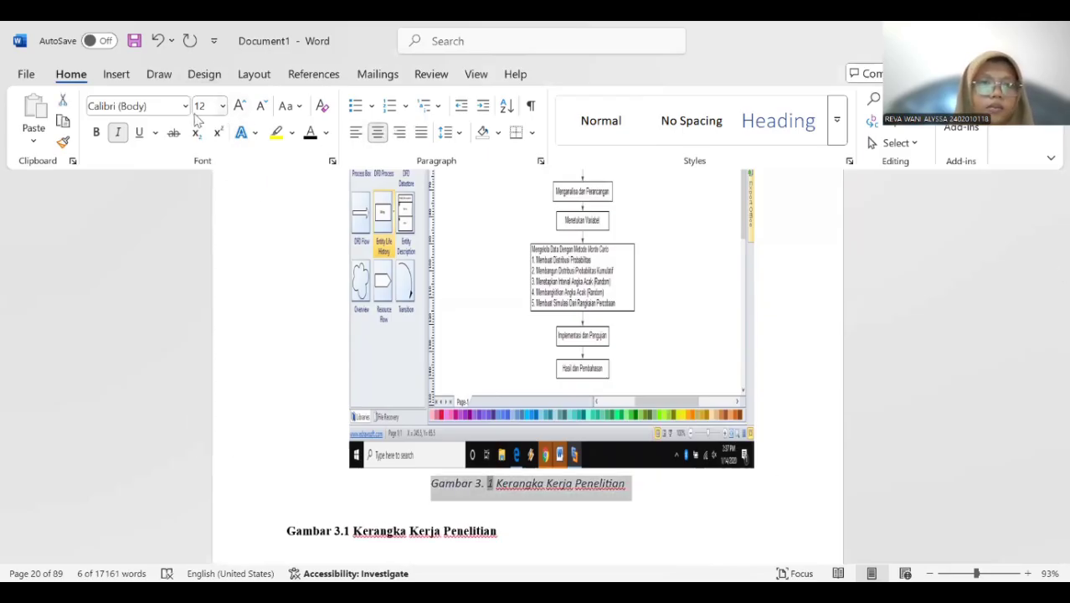
left_click(118, 132)
left_click(95, 134)
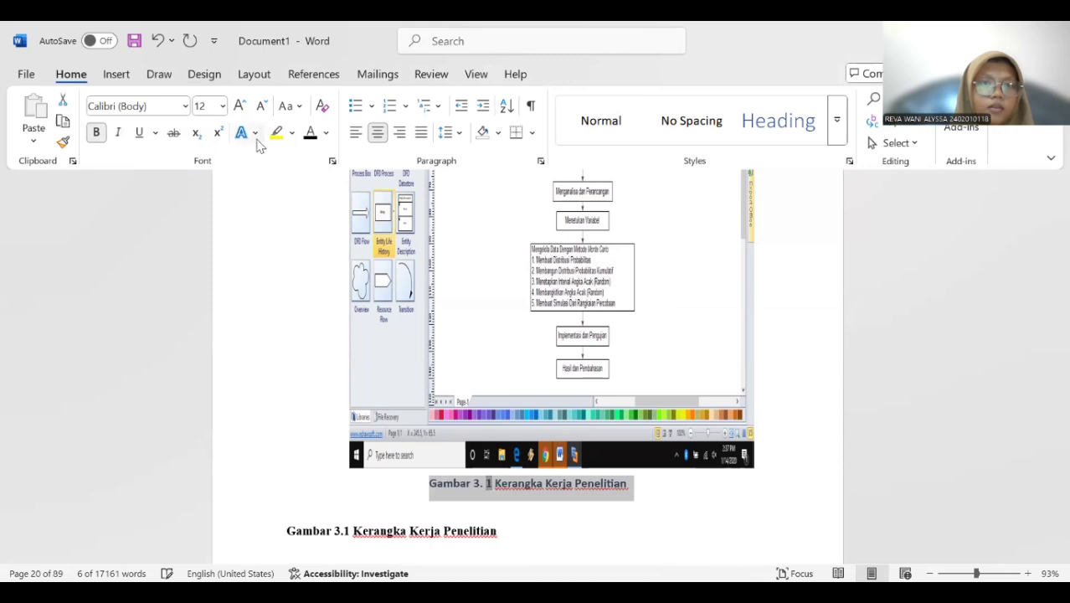
left_click(326, 134)
left_click(325, 192)
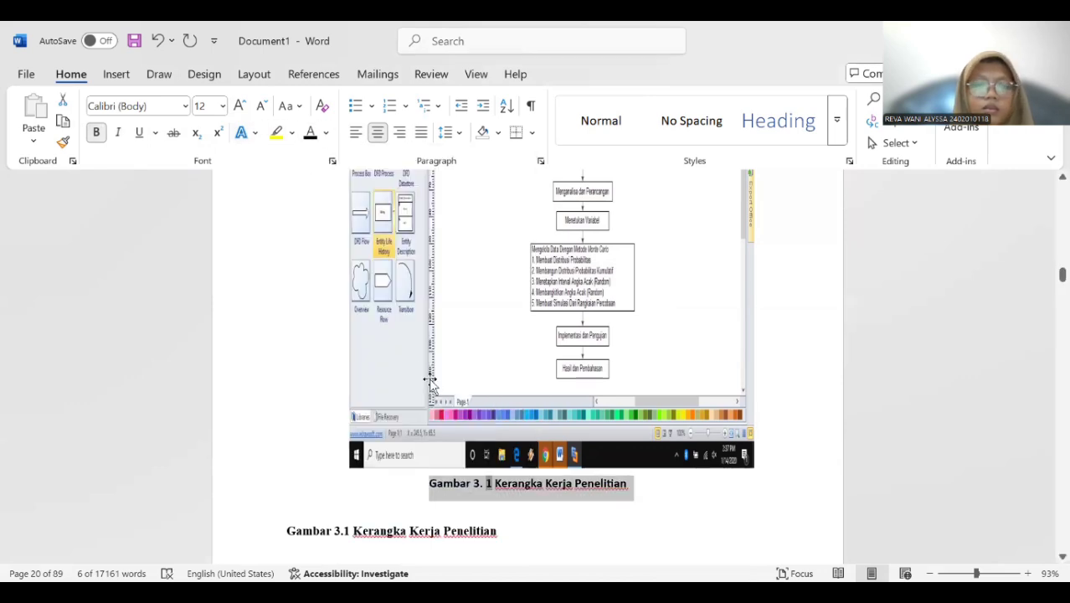
Delete the old manually written Gambar 3.1 caption and undo the extra deletions that affect heading 3.3 Uraian Kerangka Kerja Penelitian.
scroll(420, 430, "down", 3)
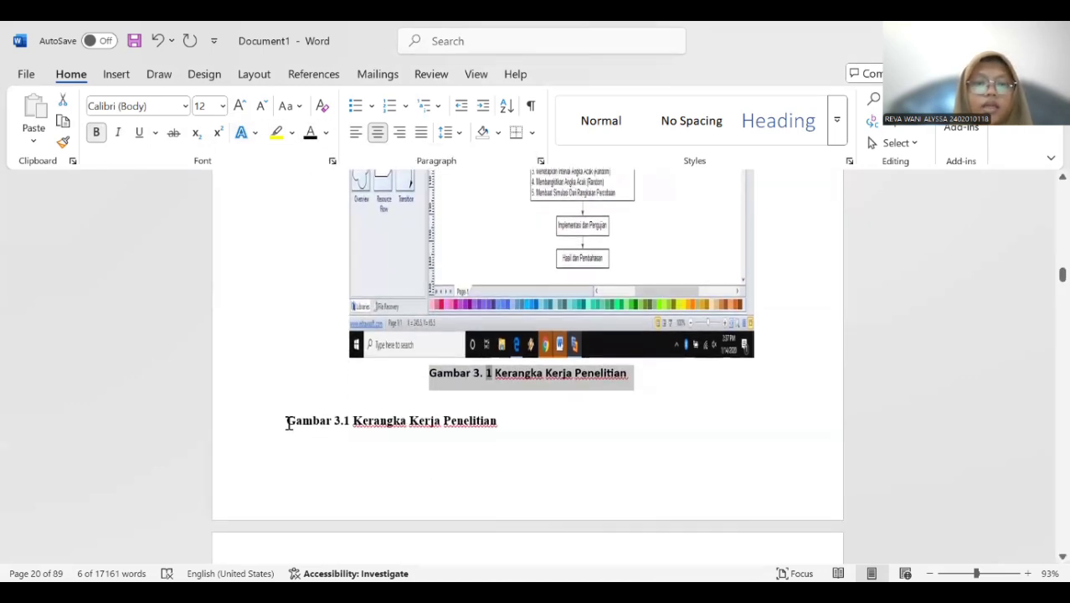
left_click_drag(286, 422, 499, 420)
key("ctrl+z")
key("ctrl+z")
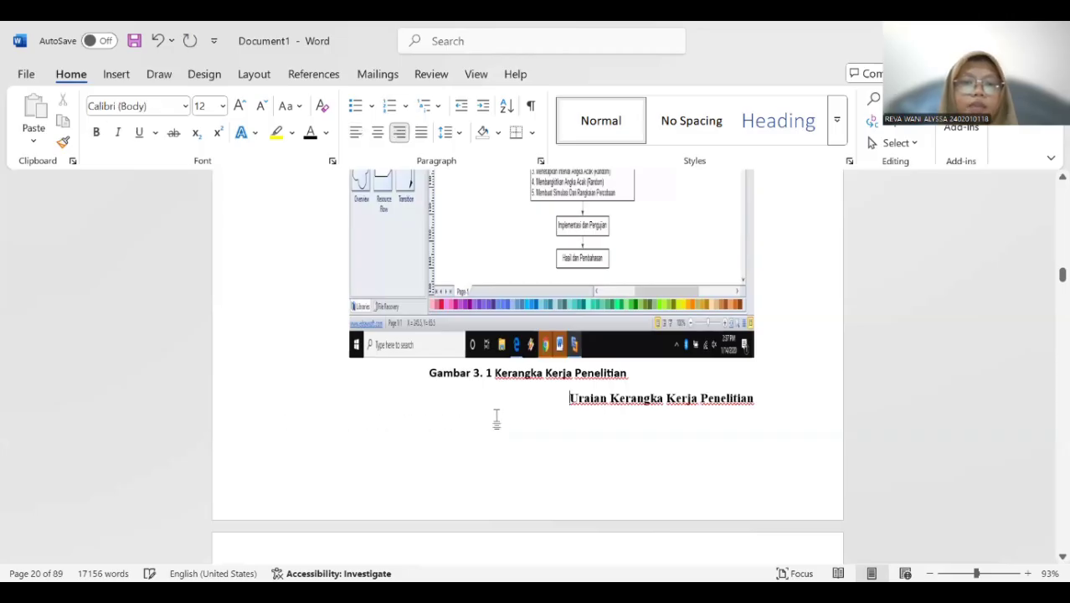
left_click(156, 41)
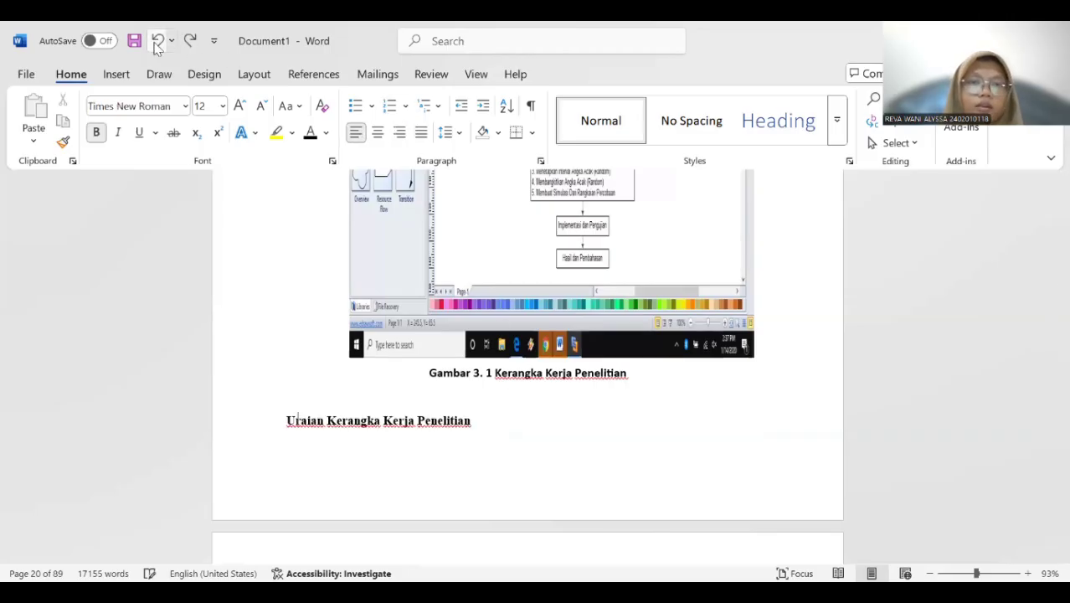
left_click(157, 44)
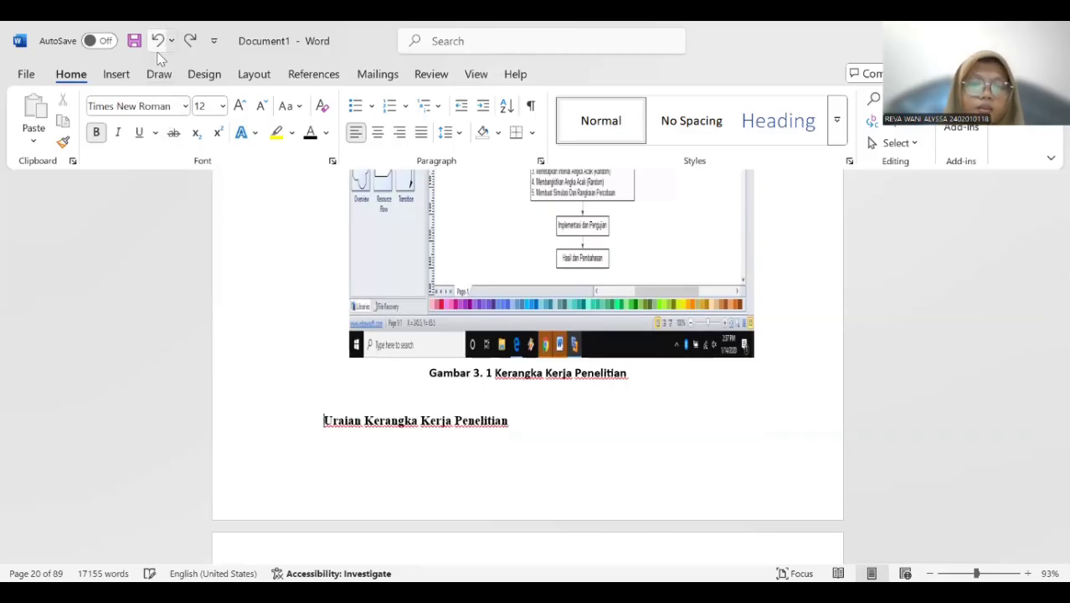
left_click(157, 44)
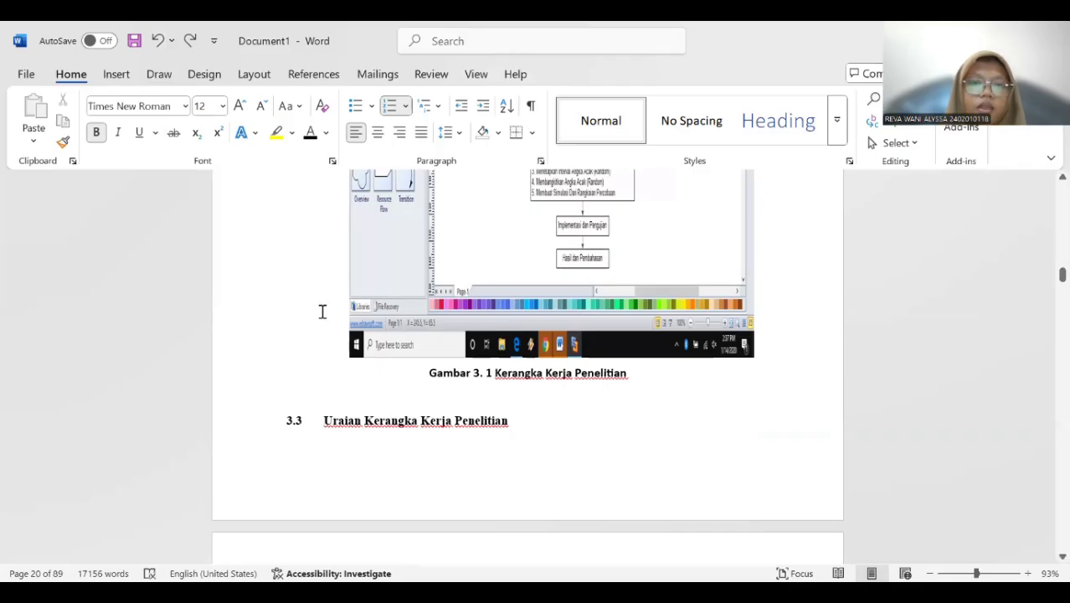
Insert a caption below the flow diagram picture in chapter 4 using a new label "Gambar 4.".
scroll(322, 311, "down", 3)
scroll(322, 311, "down", 15)
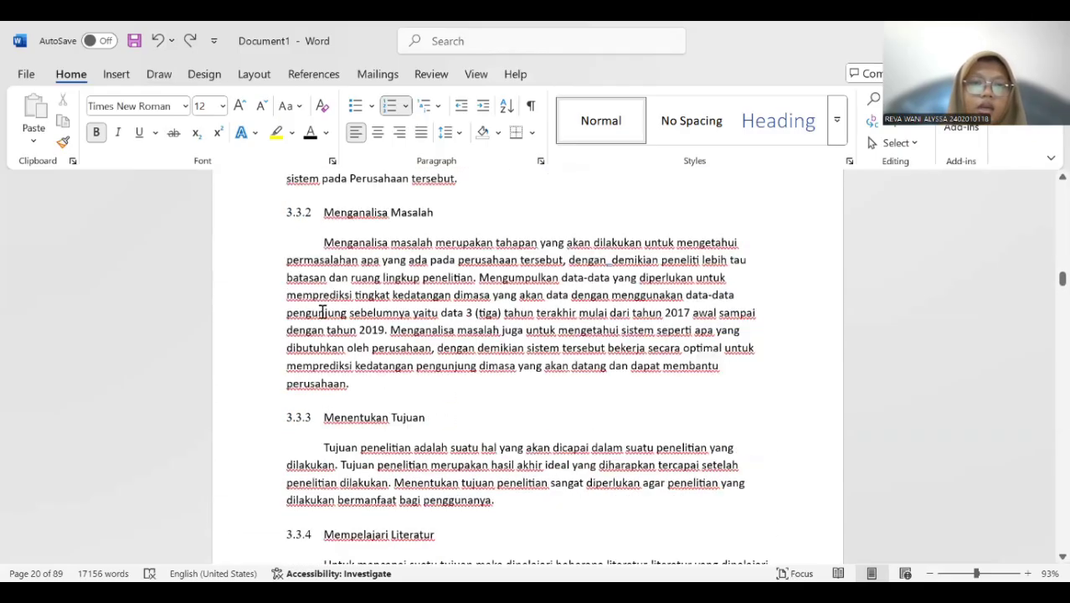
scroll(335, 301, "down", 10)
scroll(348, 288, "down", 5)
left_click(394, 333)
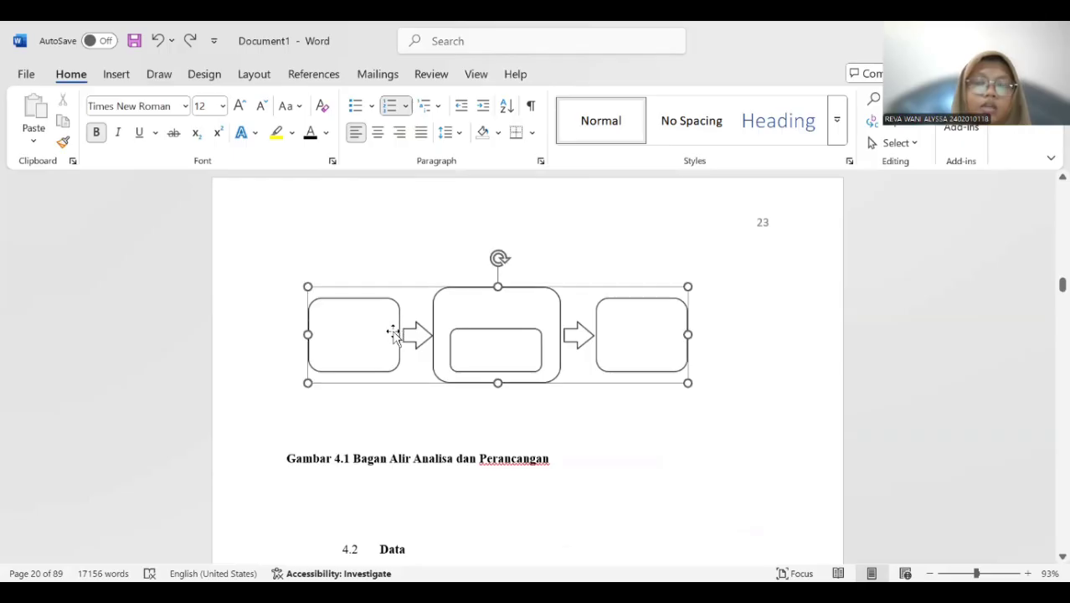
right_click(403, 311)
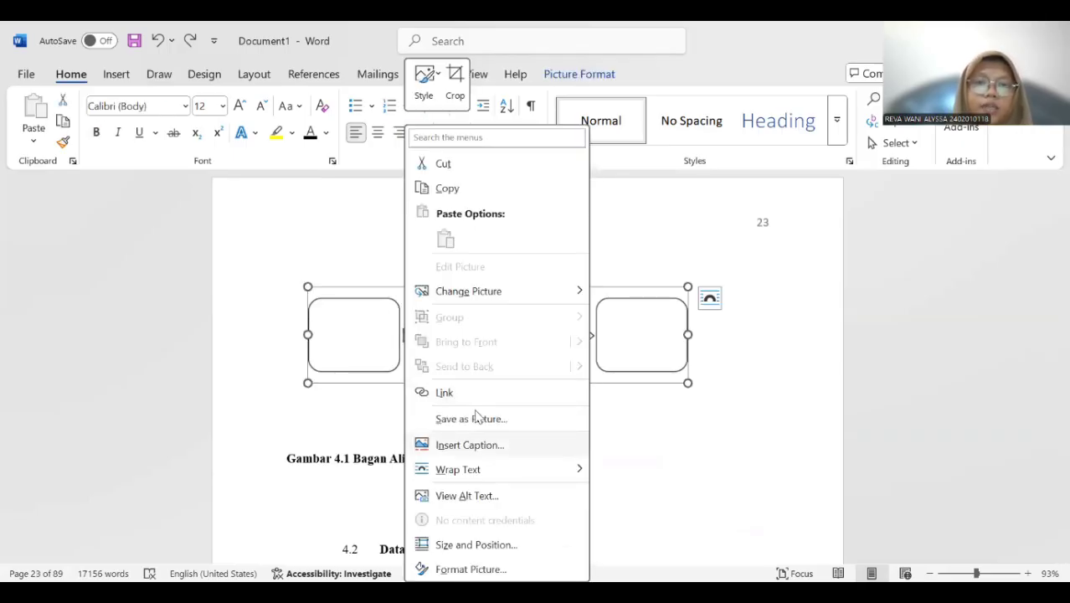
left_click(477, 445)
left_click(447, 349)
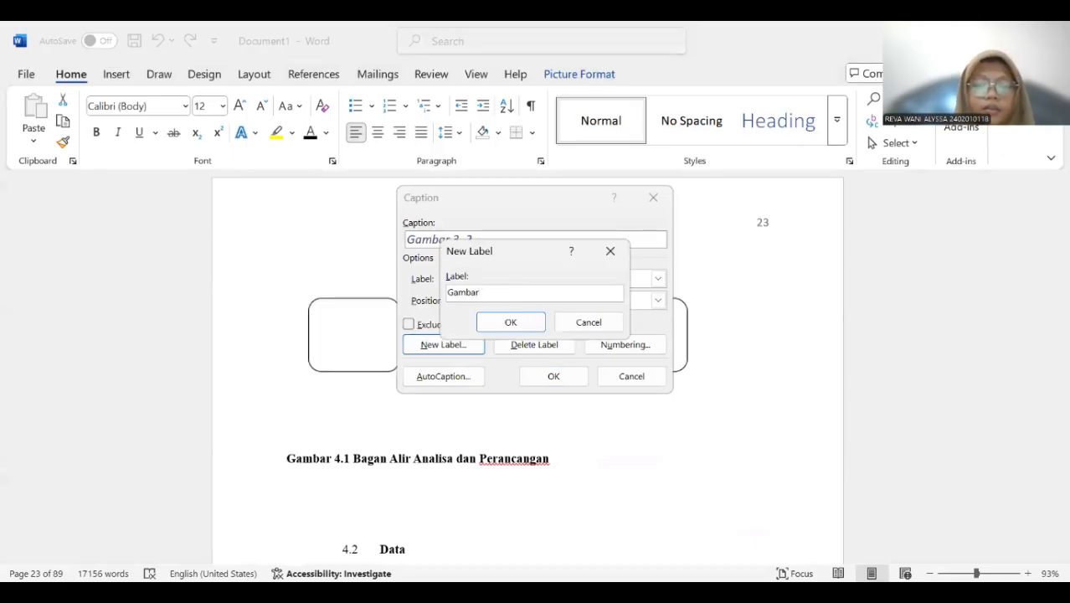
left_click(509, 322)
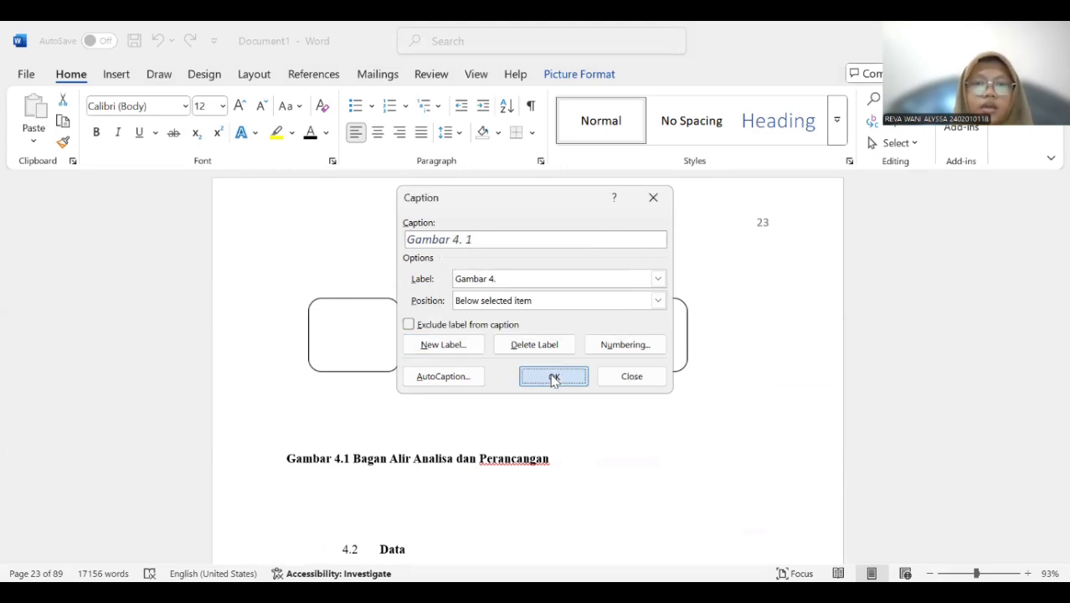
left_click(553, 377)
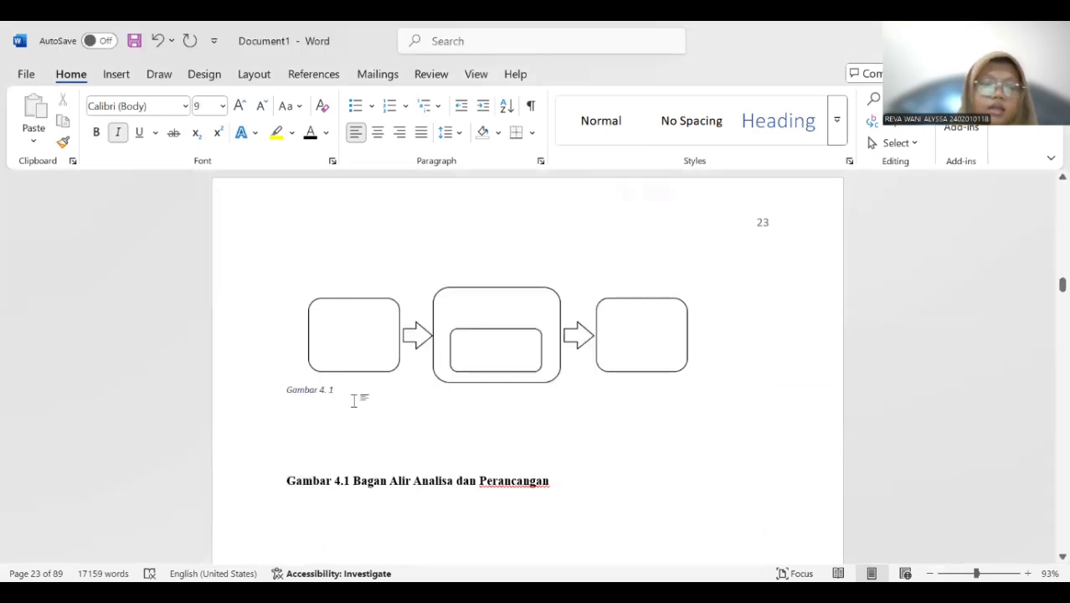
Add the title "Bagan Alir Analisa dan Perancangan" after the number in the new Gambar 4. caption.
type("Bagan Alir")
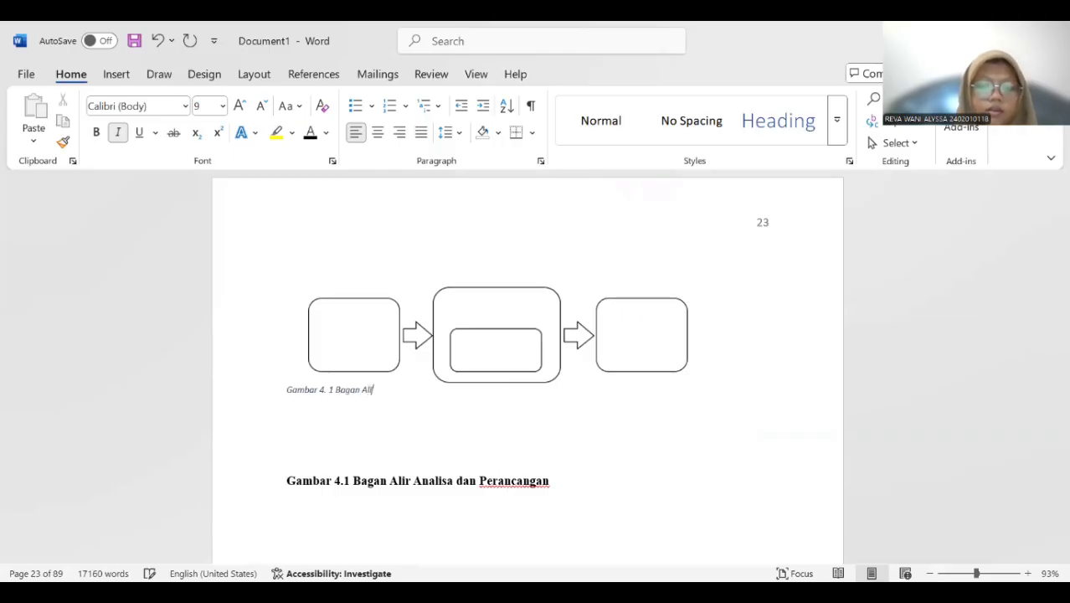
type(" An")
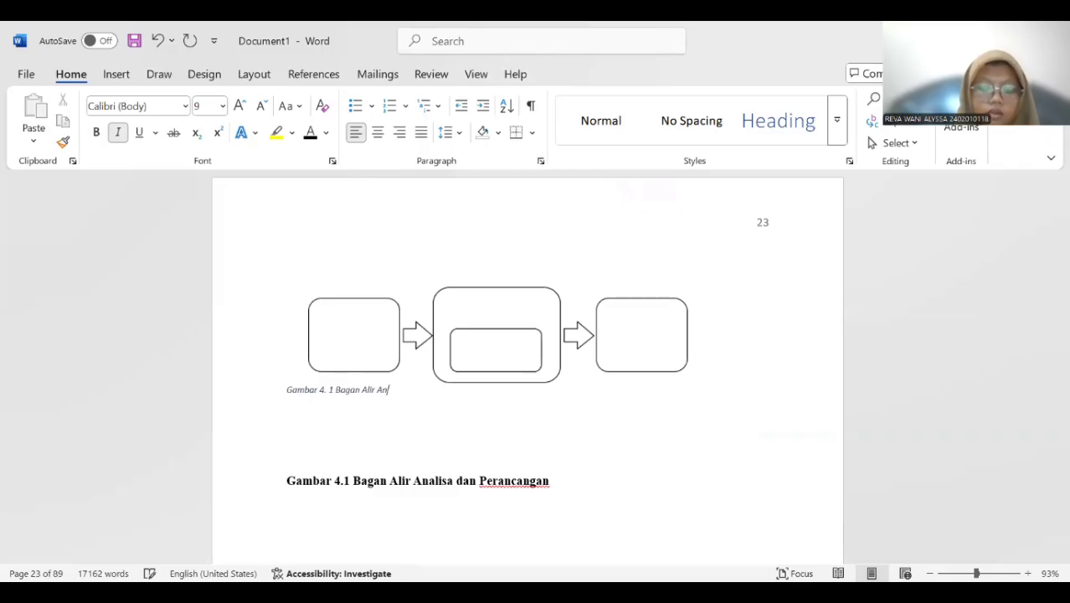
type("alisa fdan")
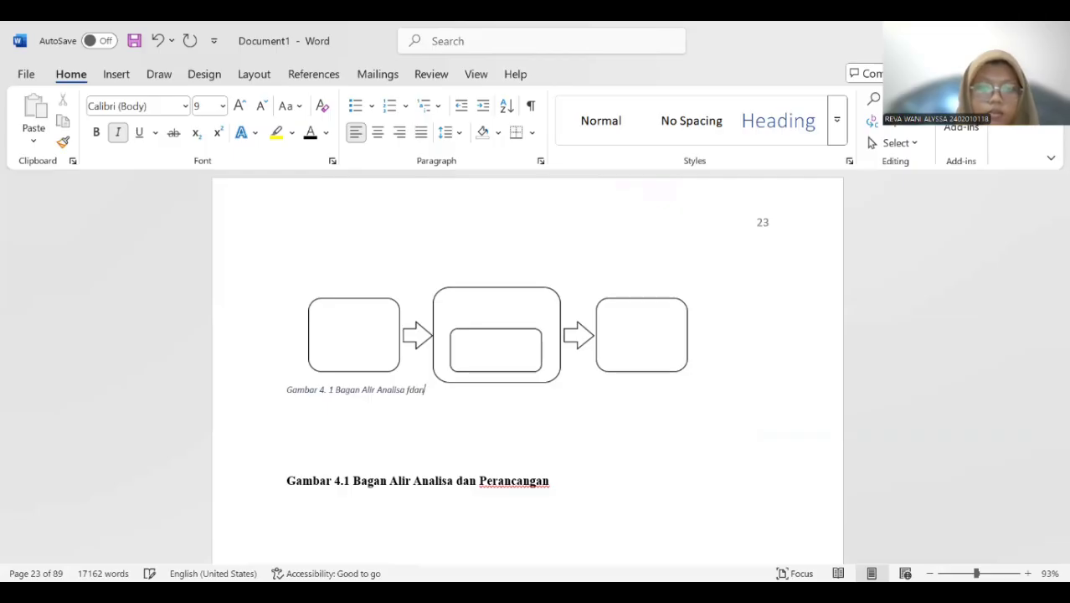
key("BackSpace")
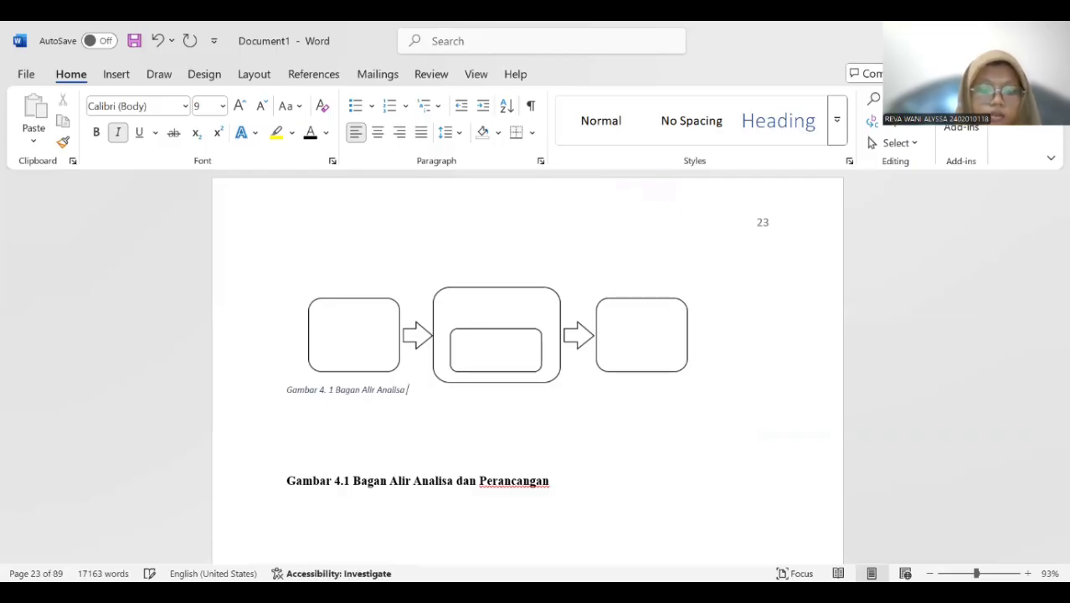
type("n Perancangan")
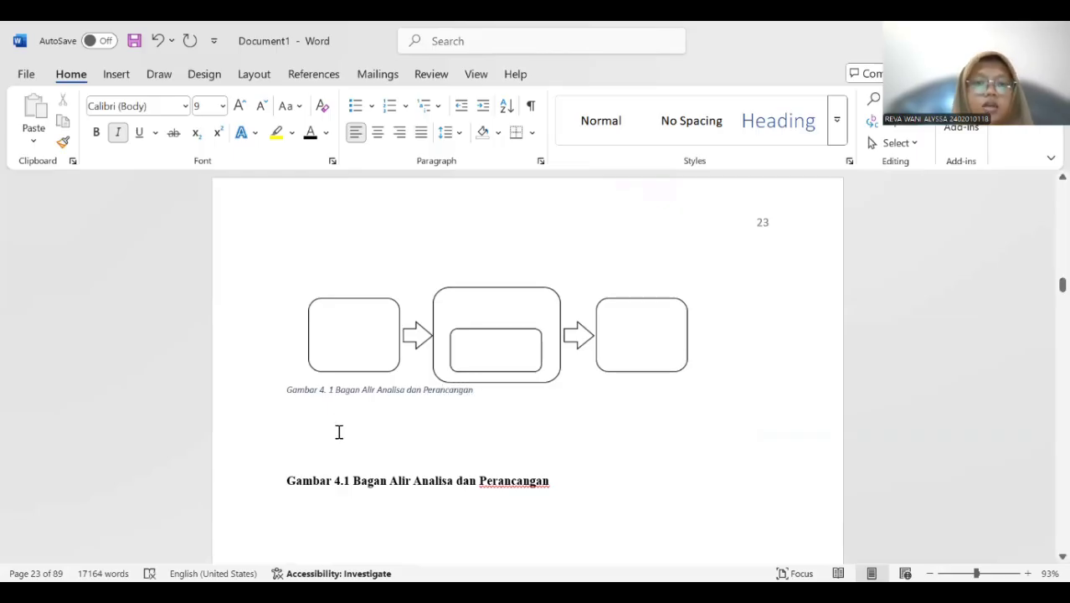
Format the new Bagan Alir Analisa dan Perancangan caption as 12 pt, bold, without italics and centred.
left_click_drag(285, 390, 452, 396)
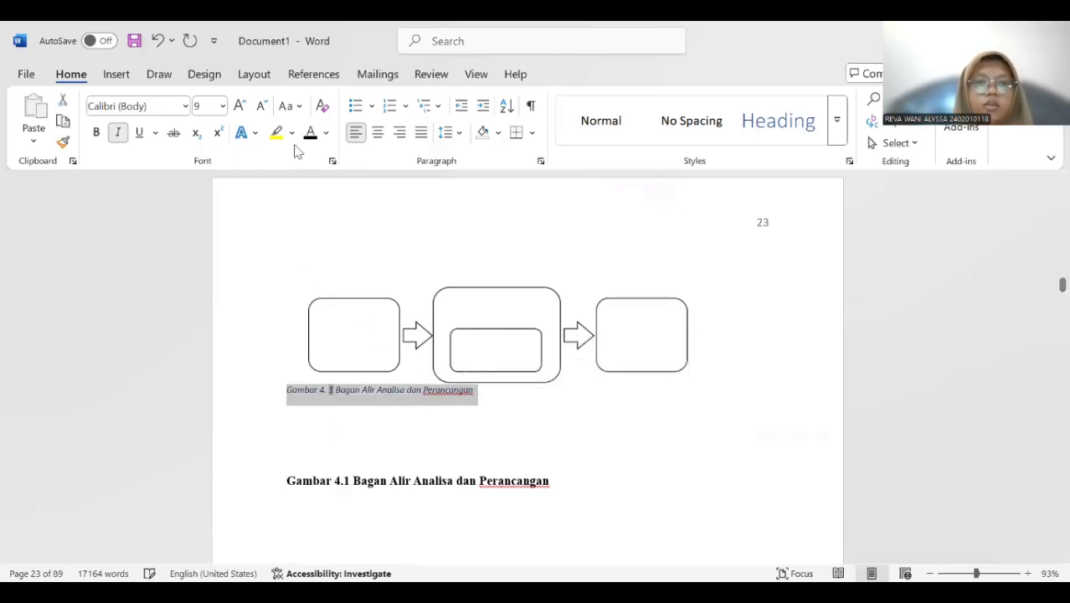
left_click(223, 106)
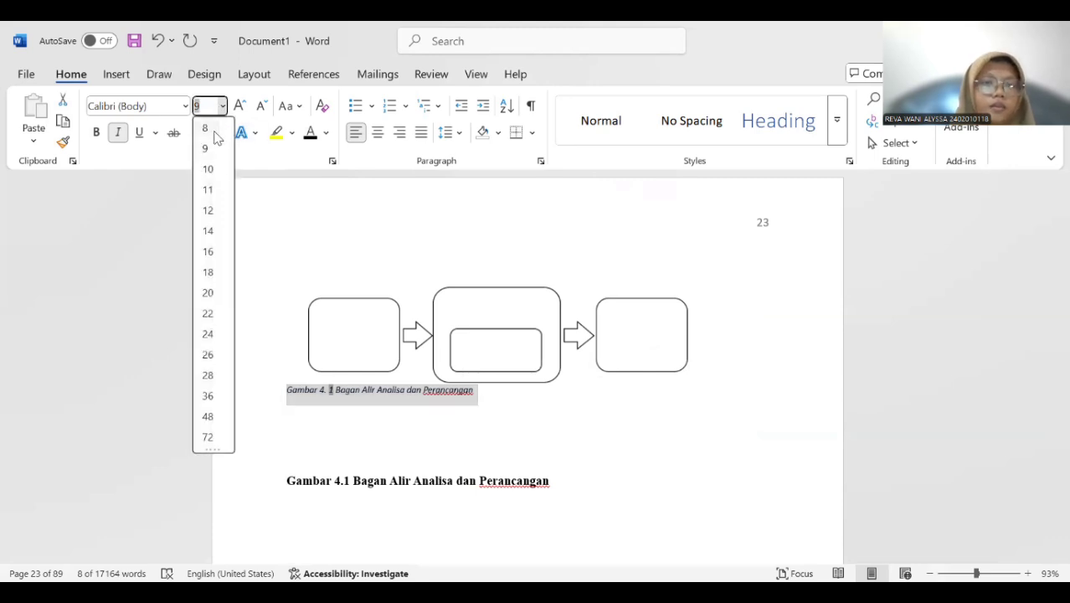
left_click(208, 210)
left_click(118, 132)
left_click(95, 133)
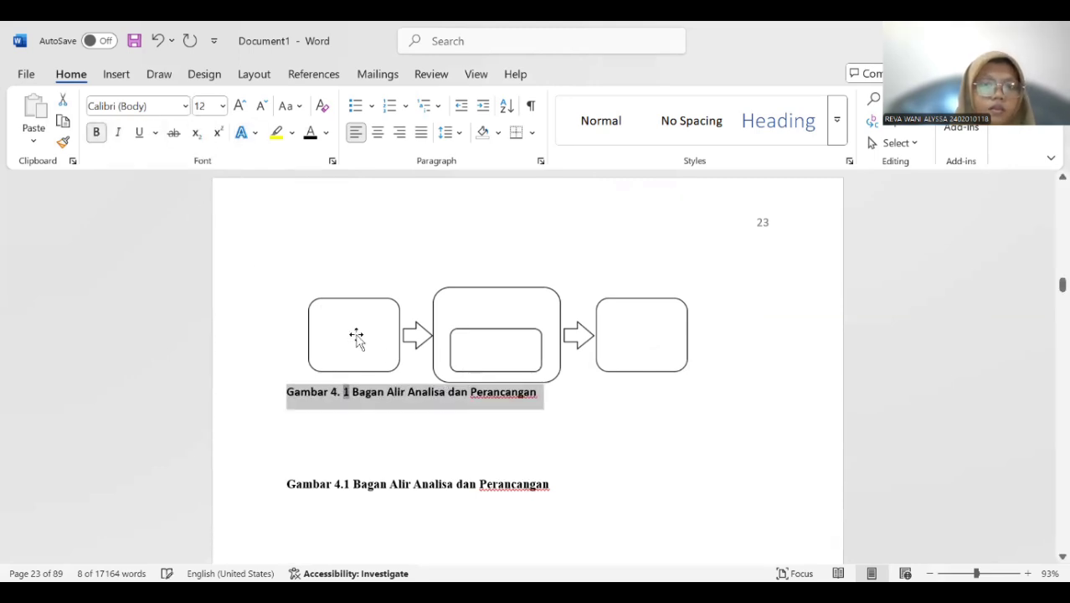
left_click(378, 136)
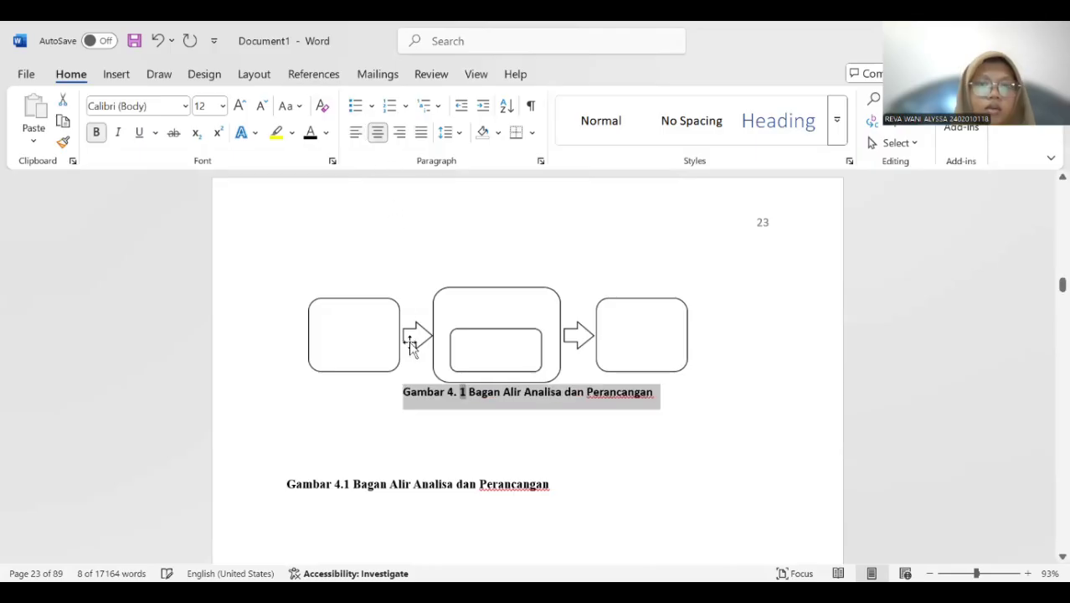
Delete the old manually written Gambar 4.1 caption above heading 4.2 Data.
left_click(421, 415)
left_click_drag(287, 484, 577, 487)
key("Delete")
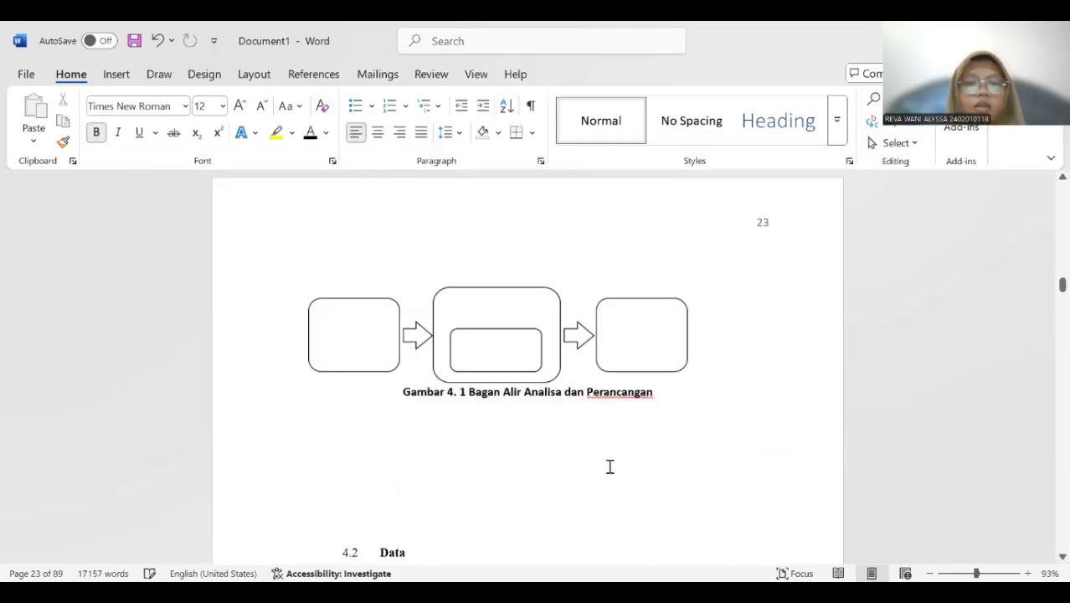
Insert a caption with the label "Gambar 4." below the Monte Carlo method flowchart picture.
scroll(600, 461, "down", 15)
scroll(598, 462, "down", 15)
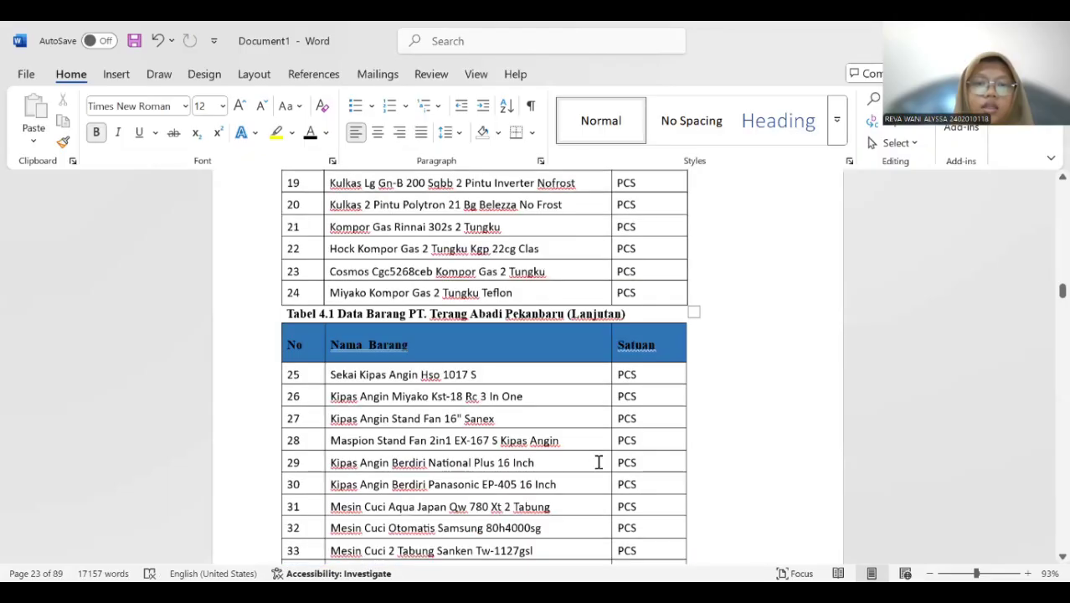
scroll(598, 453, "down", 15)
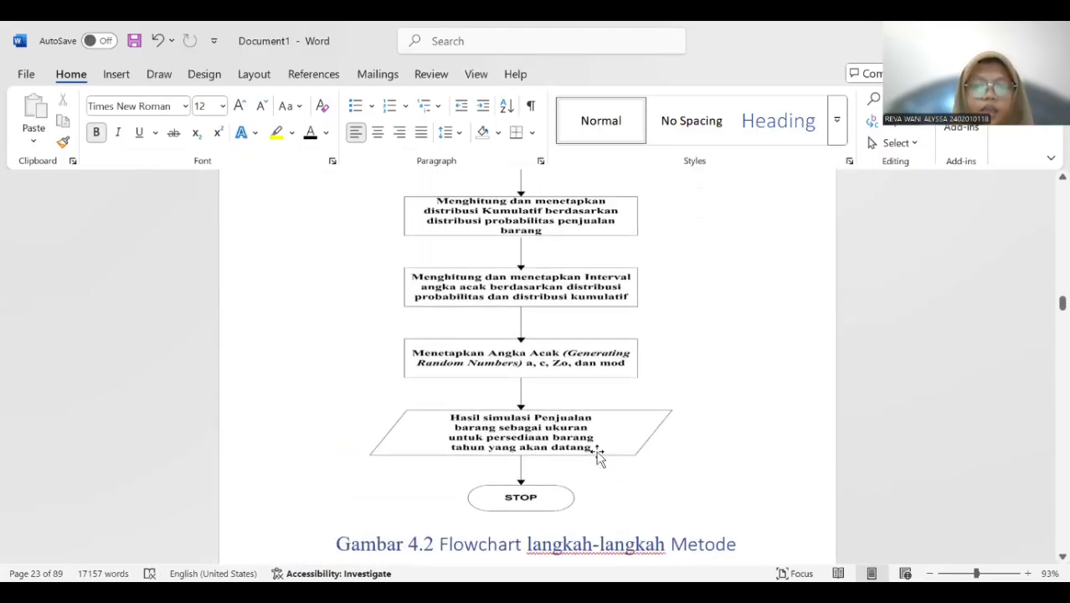
scroll(596, 455, "up", 3)
scroll(532, 368, "down", 3)
scroll(534, 374, "down", 3)
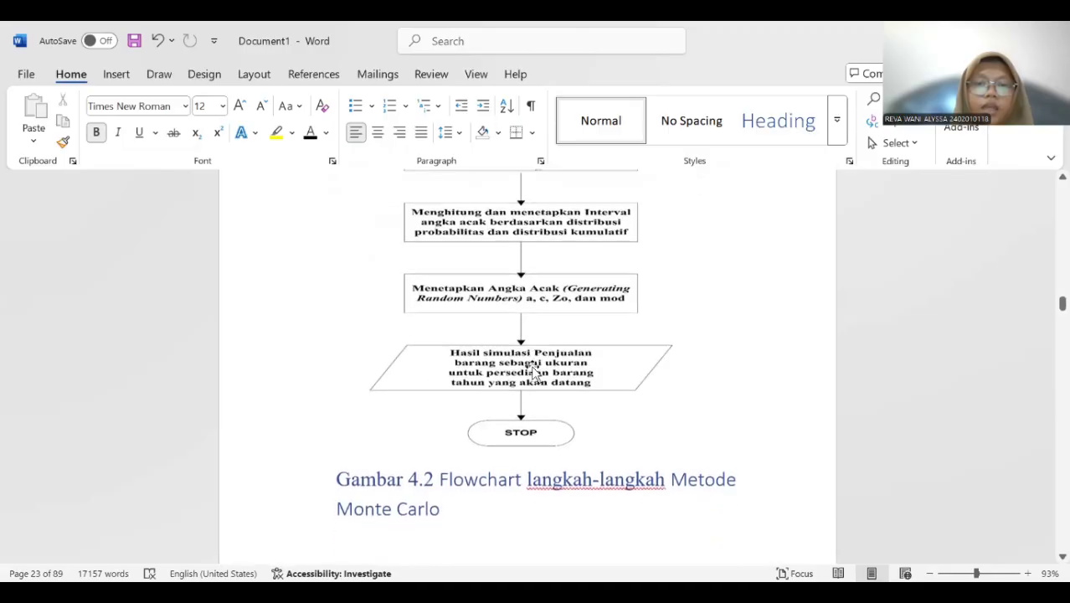
left_click(525, 321)
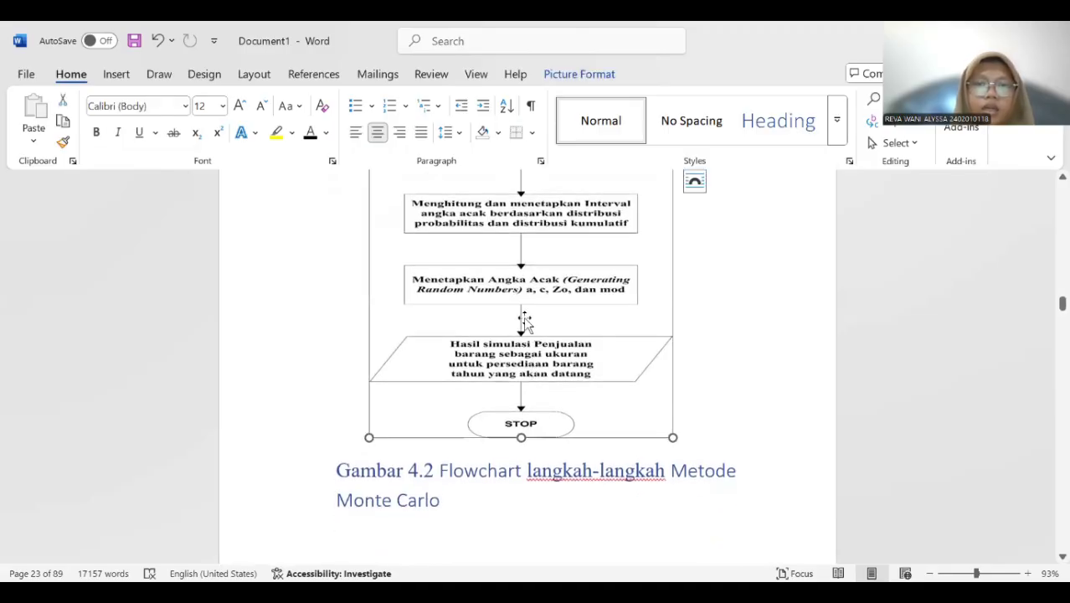
right_click(525, 321)
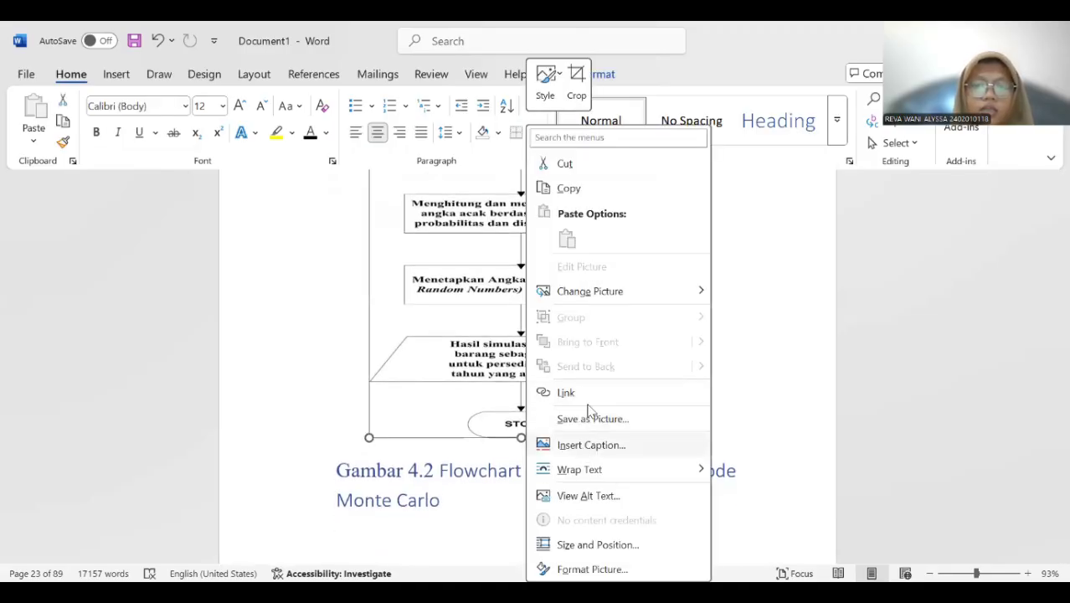
left_click(591, 444)
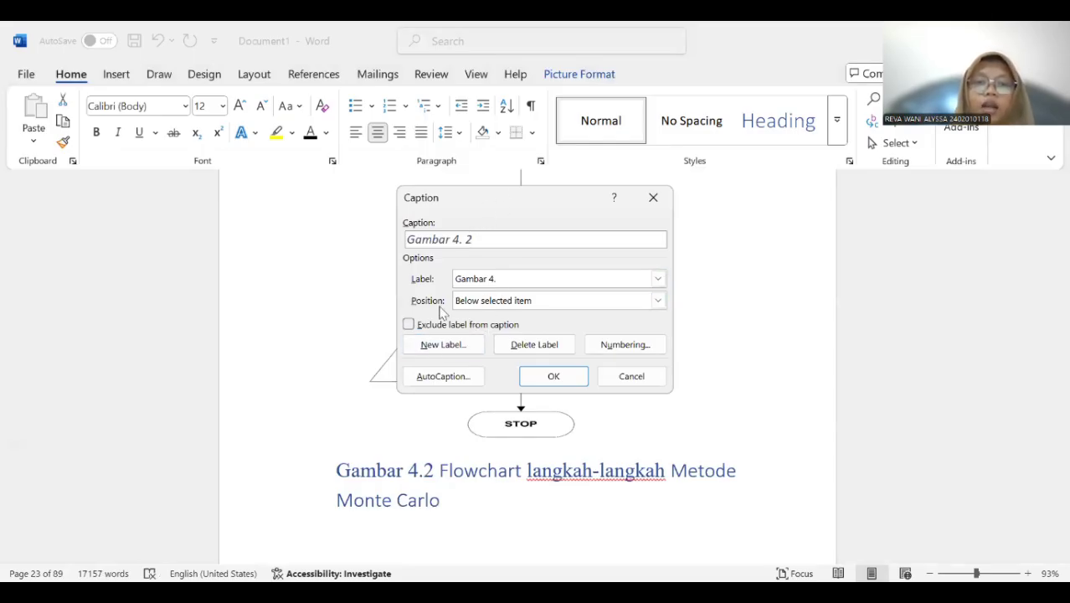
left_click(556, 377)
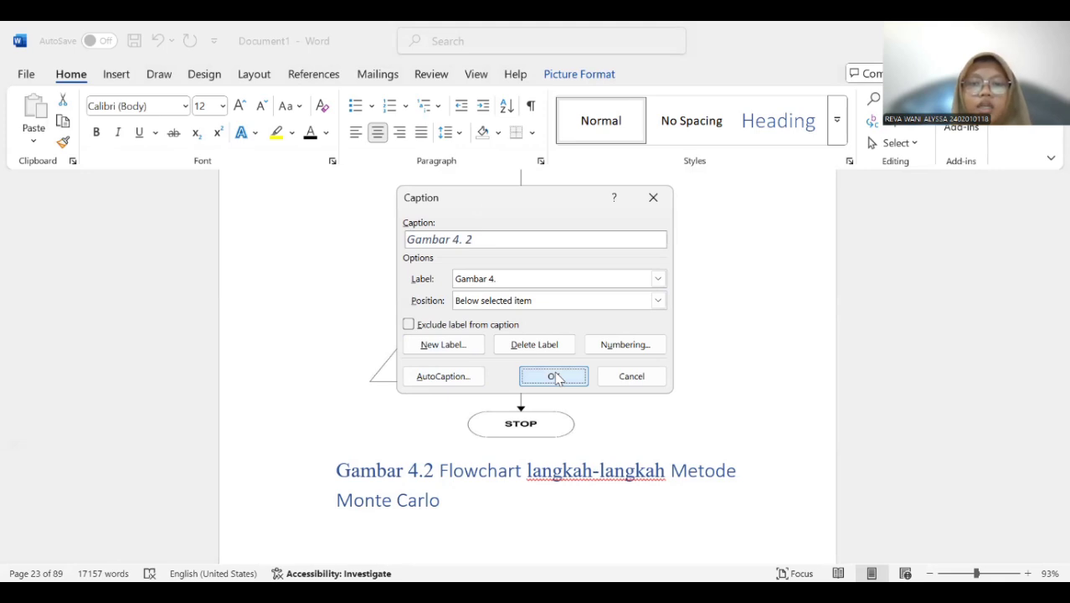
Add the title "Flowchart Langkah-langtkah Metode Monte Carlo" after the number in the flowchart's new caption.
scroll(586, 437, "down", 3)
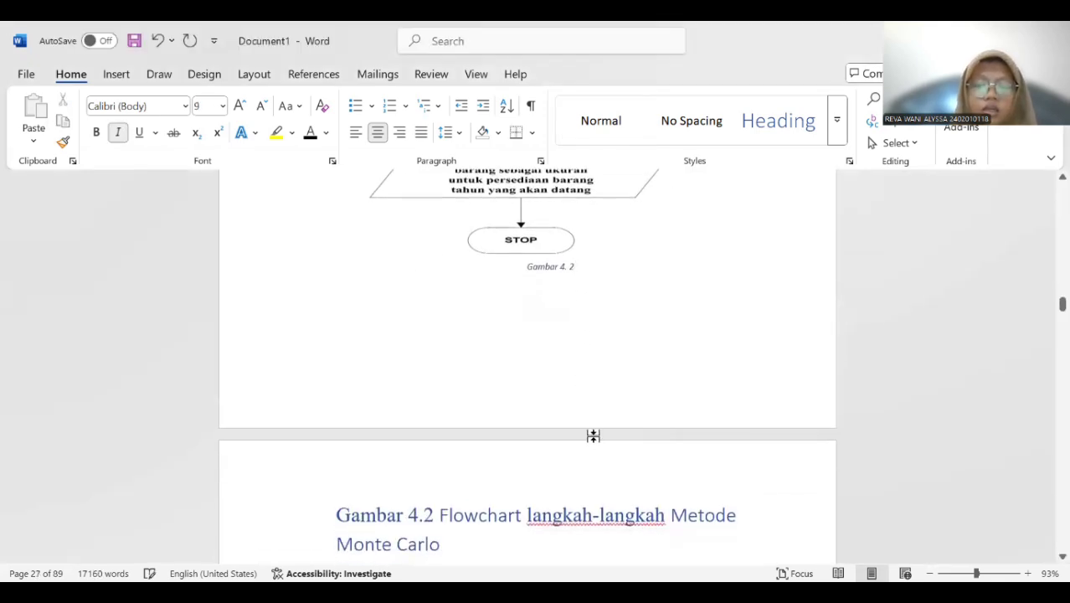
type("Flowc")
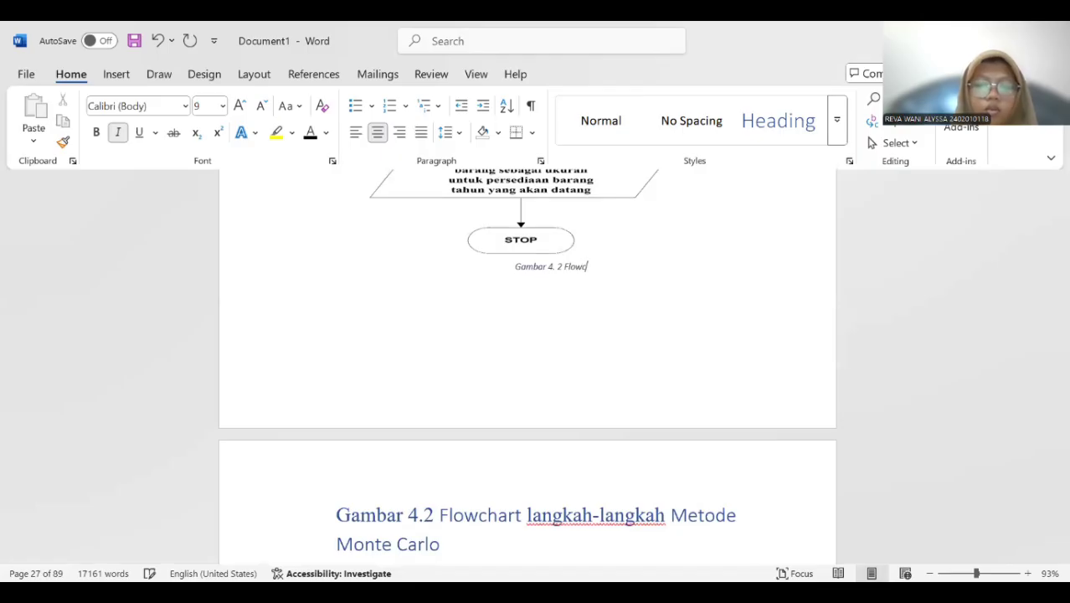
type("hart")
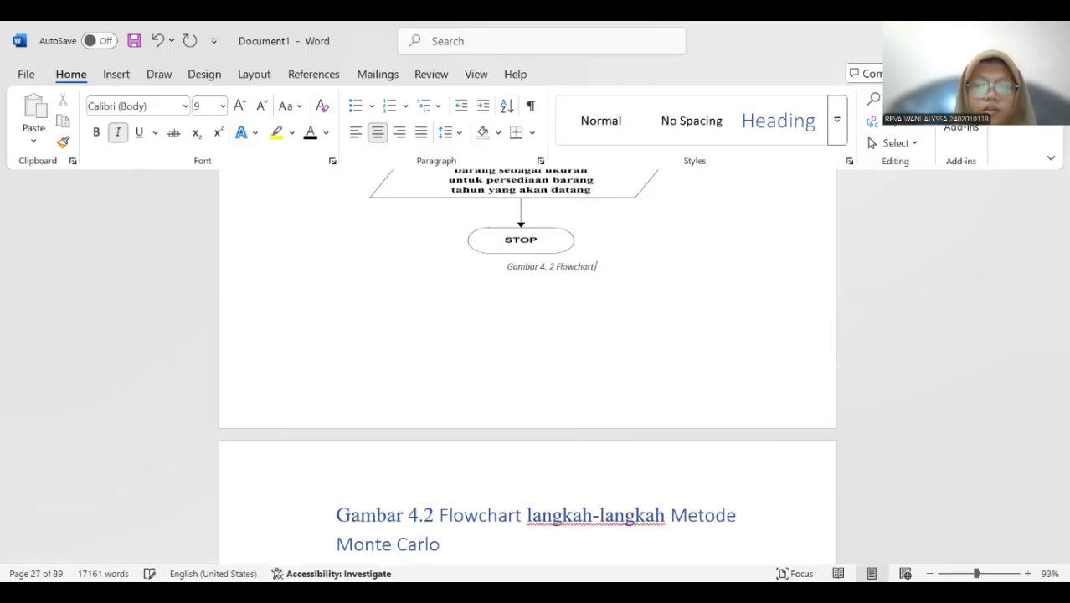
type(" langka")
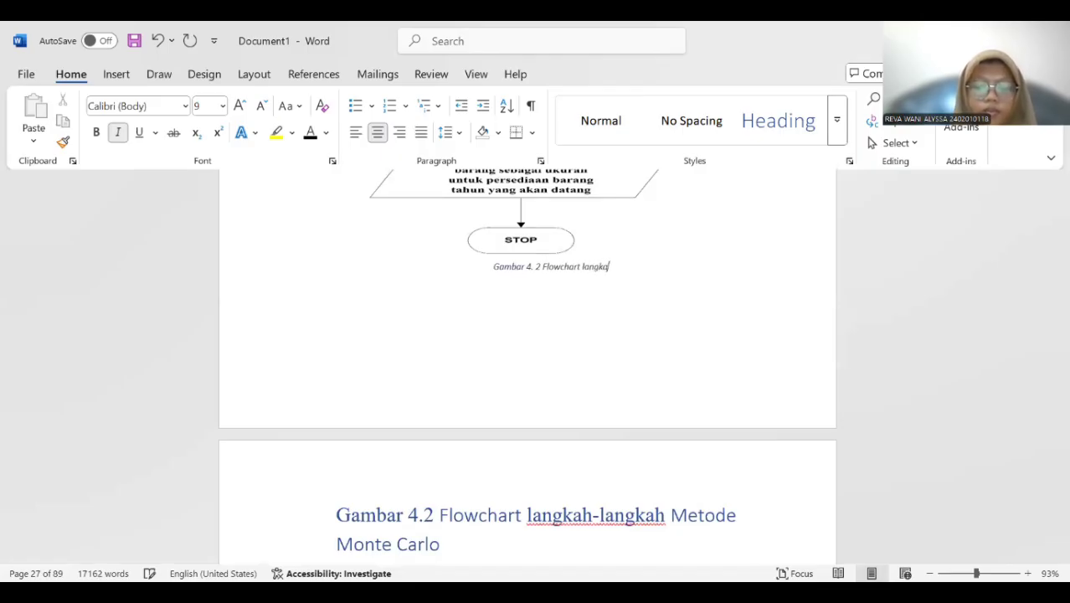
type("h-langkah")
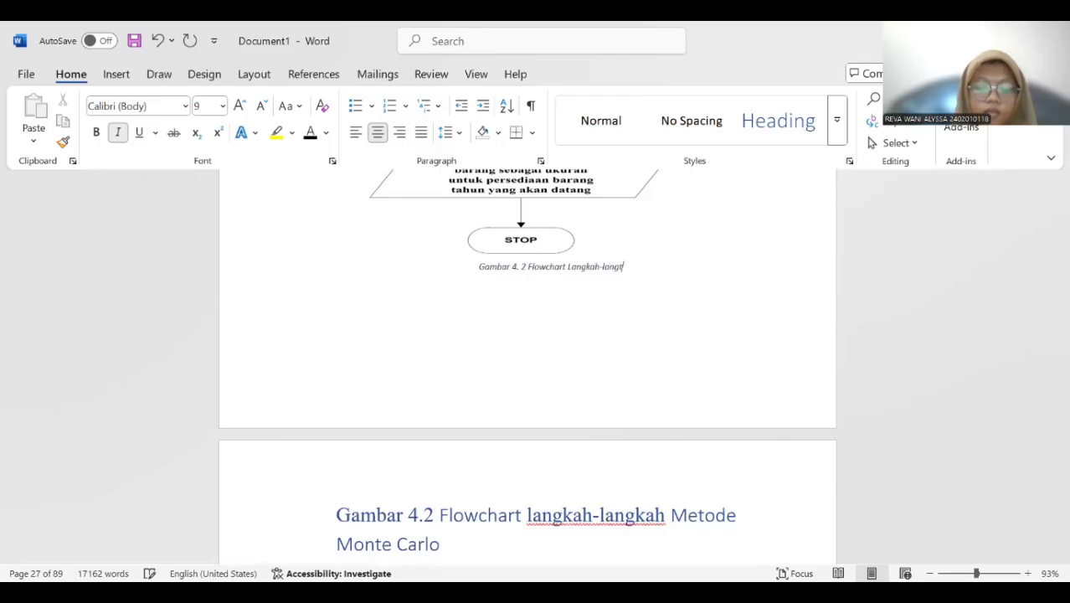
type(" Metode")
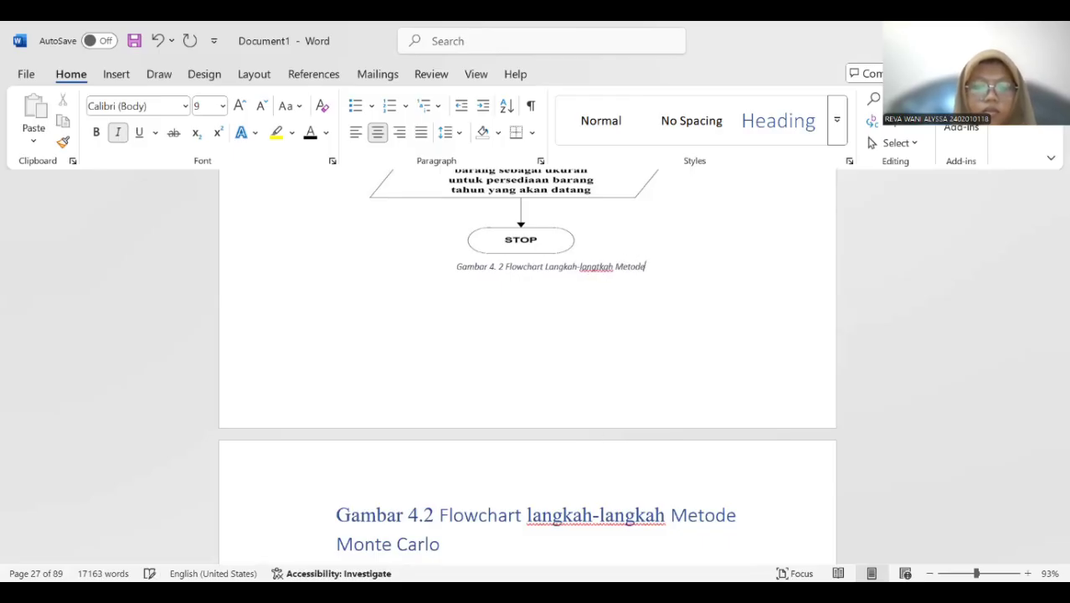
type(" Monte")
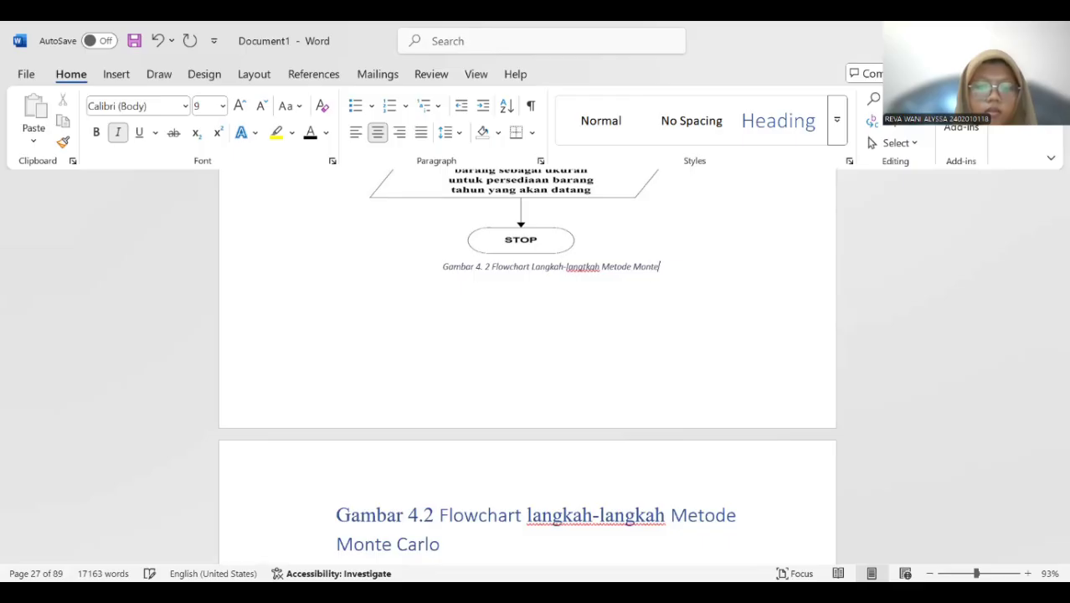
type(" Carlo")
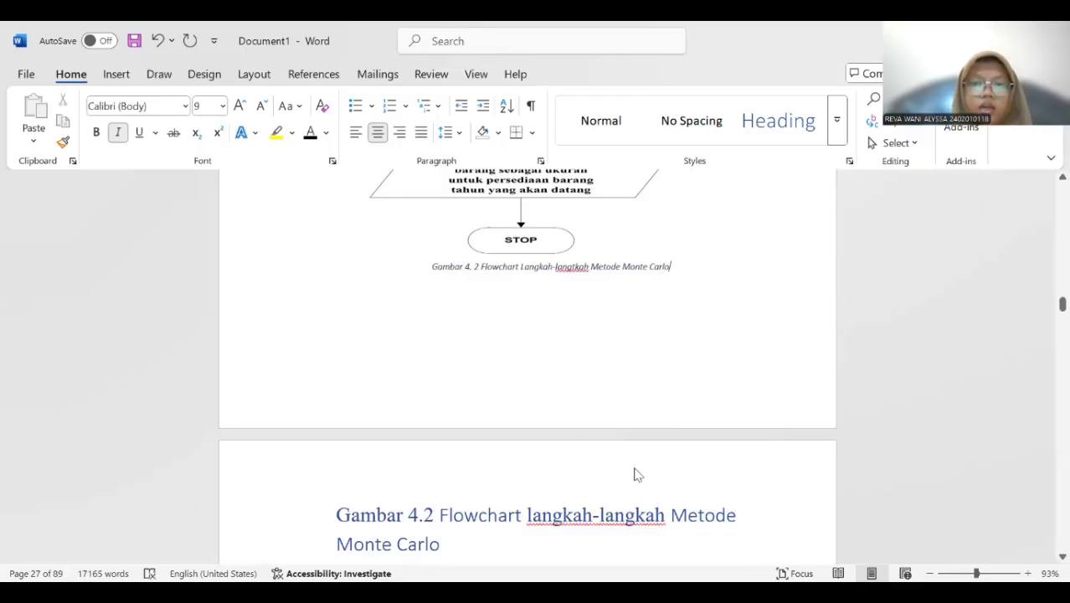
Format the new Monte Carlo flowchart caption as 12 pt, bold and without italics.
left_click_drag(433, 272, 676, 266)
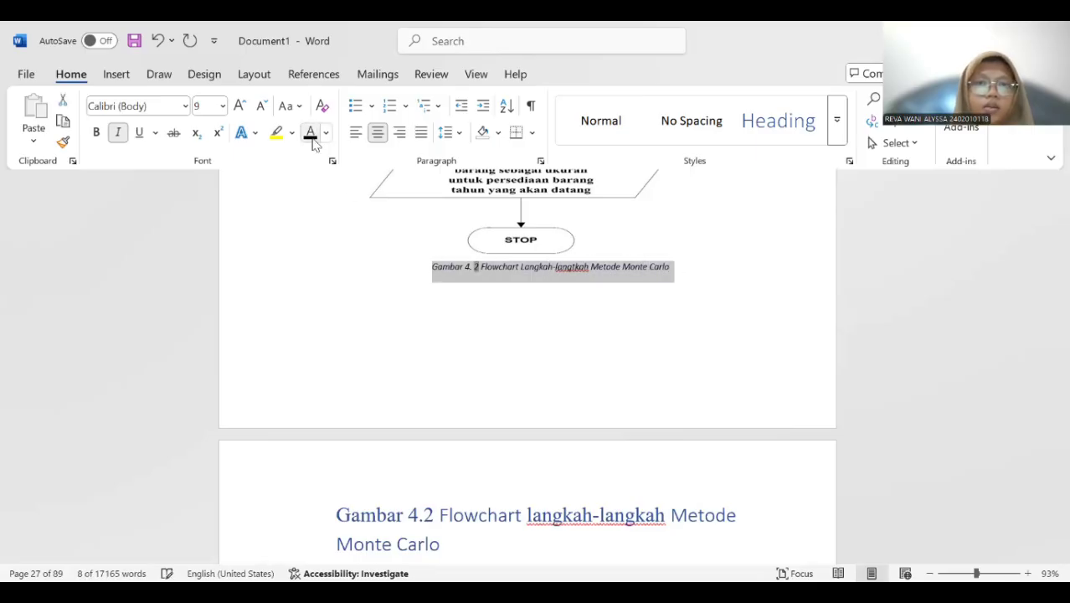
left_click(221, 106)
left_click(209, 209)
left_click(122, 137)
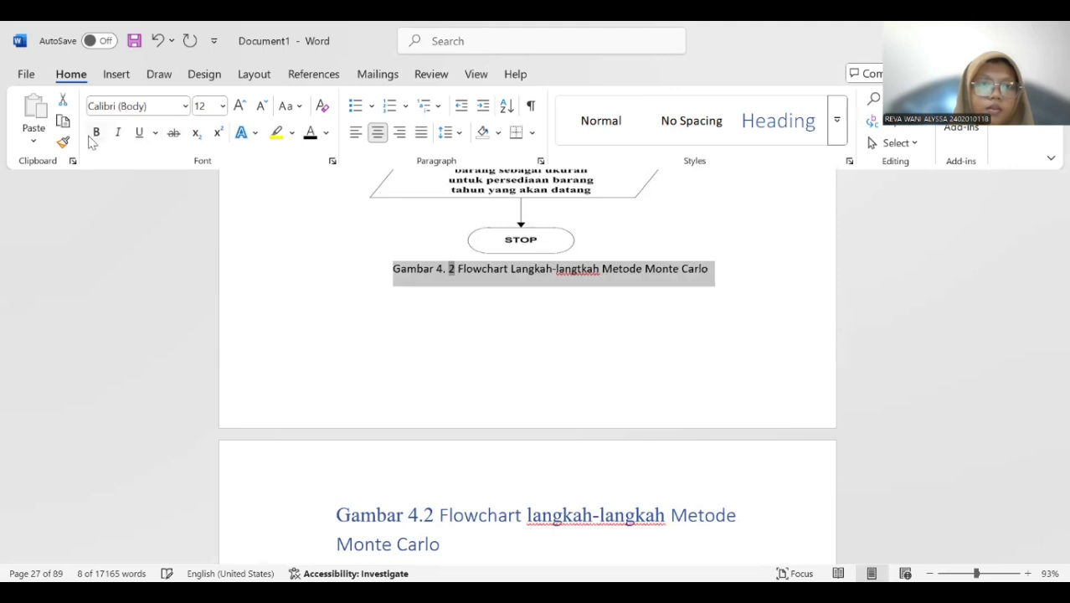
left_click(97, 132)
left_click(451, 333)
Delete the old manually written Gambar 4.2 caption heading above the paragraph following the Monte Carlo flowchart.
scroll(444, 326, "down", 4)
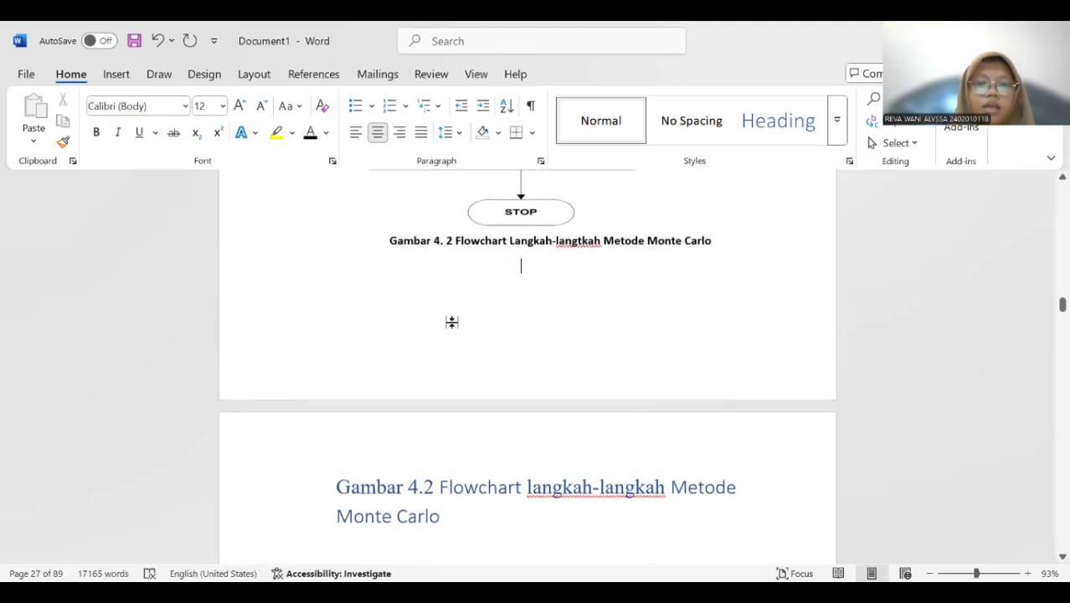
left_click_drag(346, 332, 420, 361)
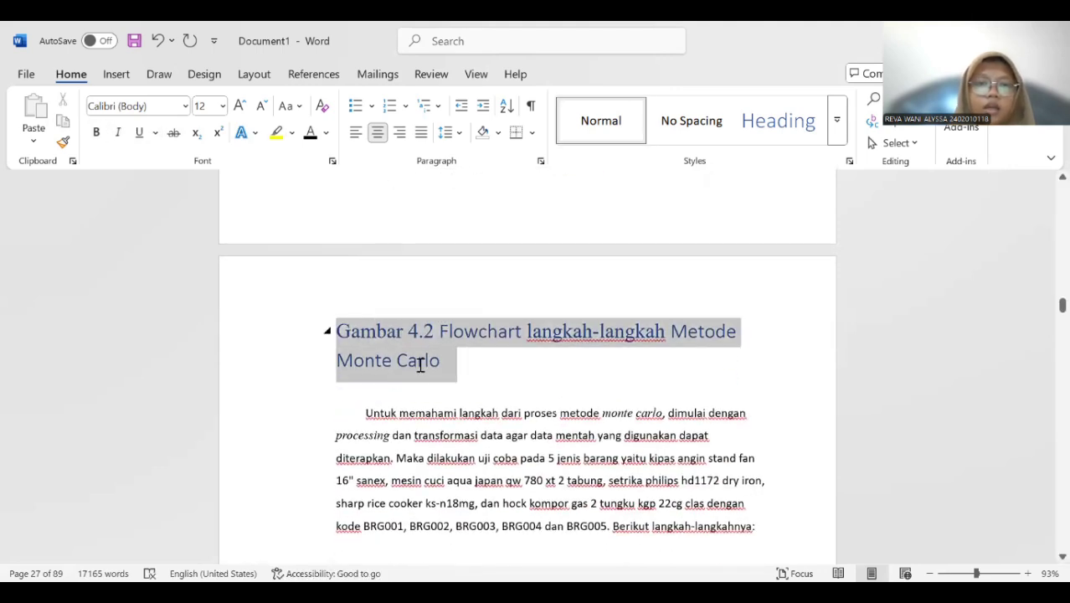
key("BackSpace")
key("BackSpace")
Look through the rest of chapter 4 for the next figure that has a manually written caption.
scroll(421, 353, "down", 15)
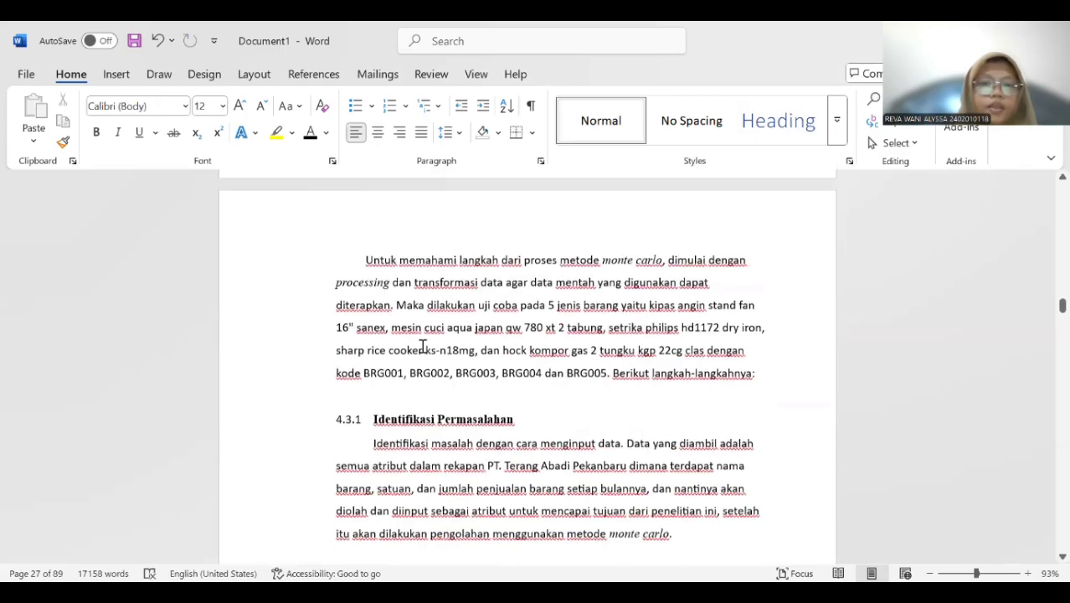
scroll(423, 338, "up", 7)
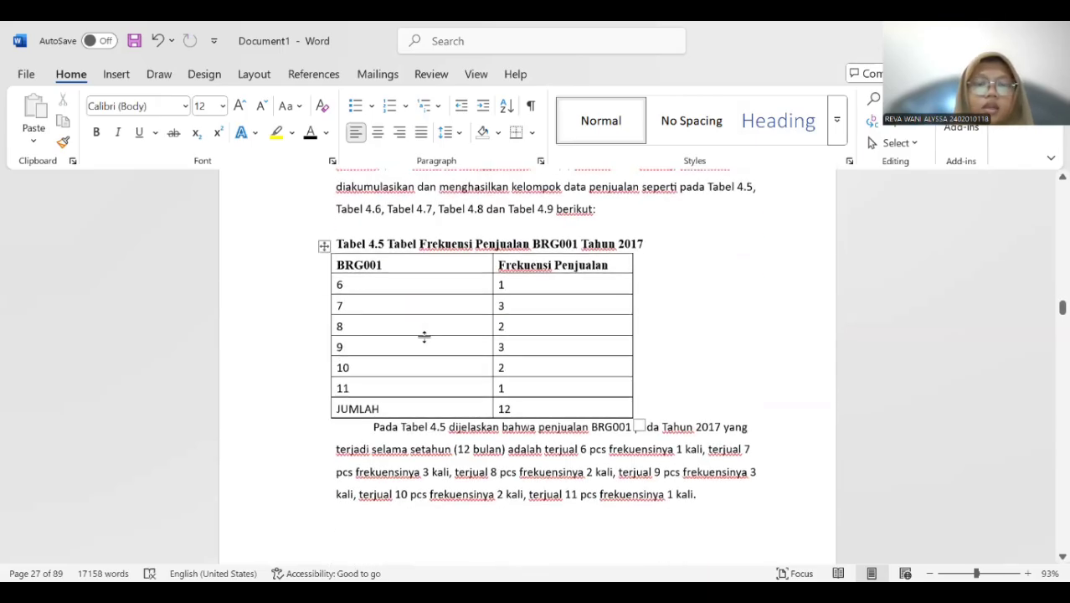
scroll(423, 336, "down", 20)
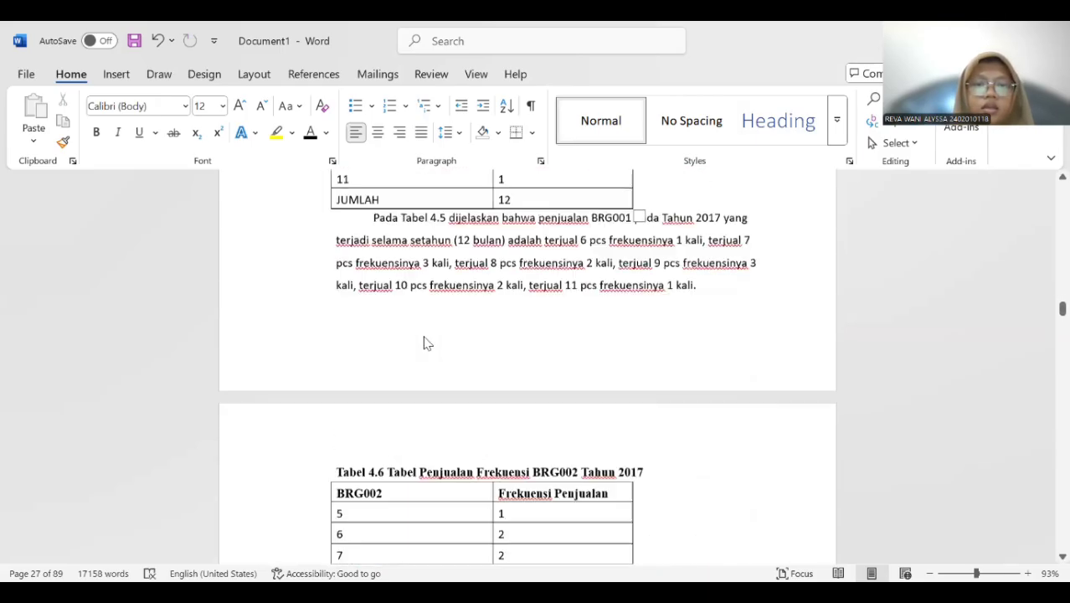
scroll(427, 342, "down", 20)
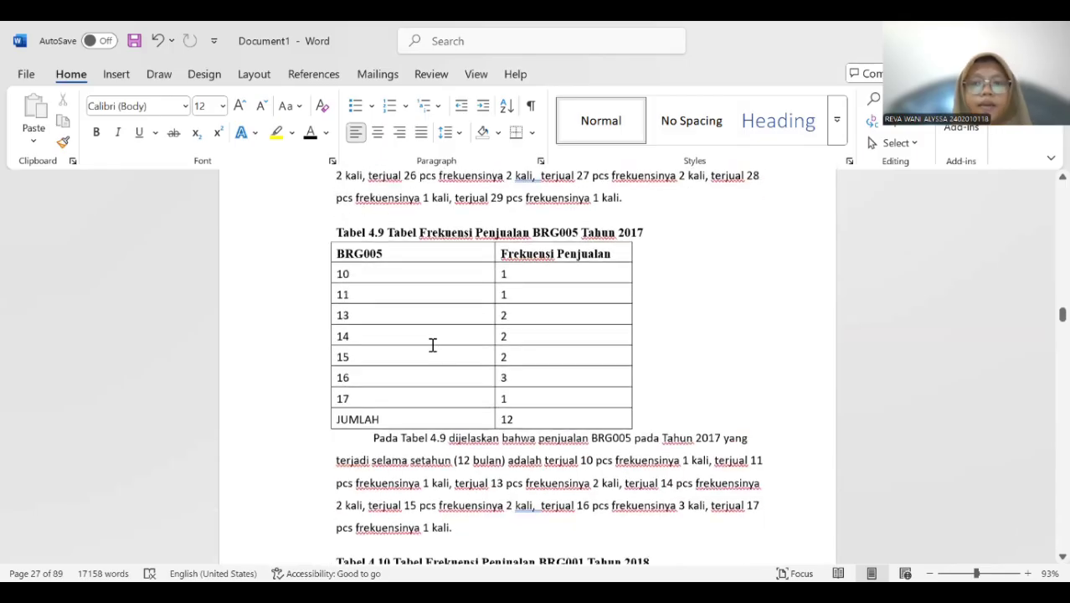
scroll(457, 355, "down", 20)
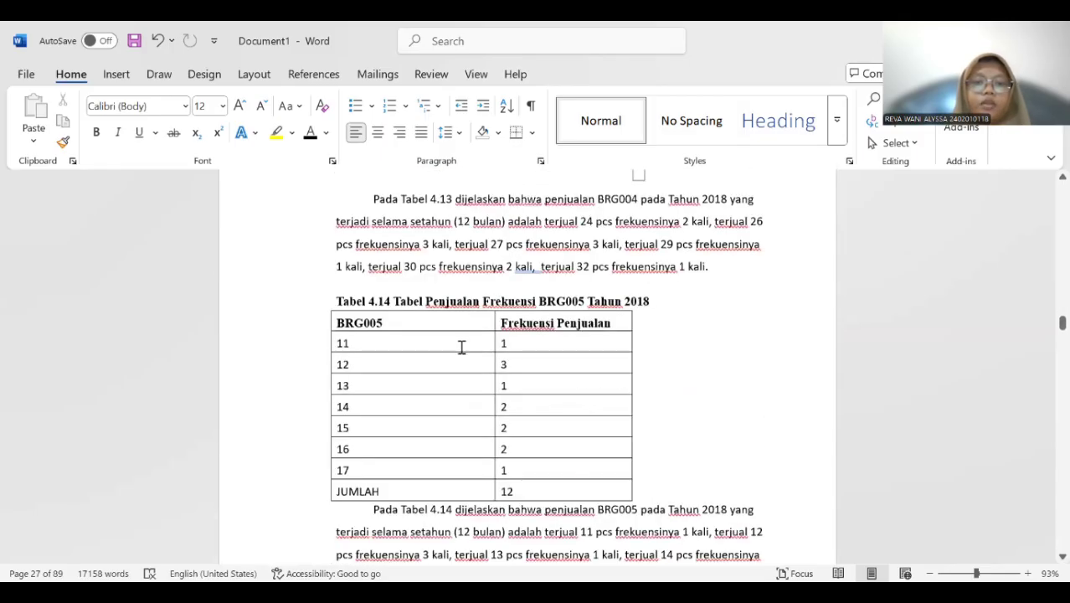
scroll(469, 338, "down", 20)
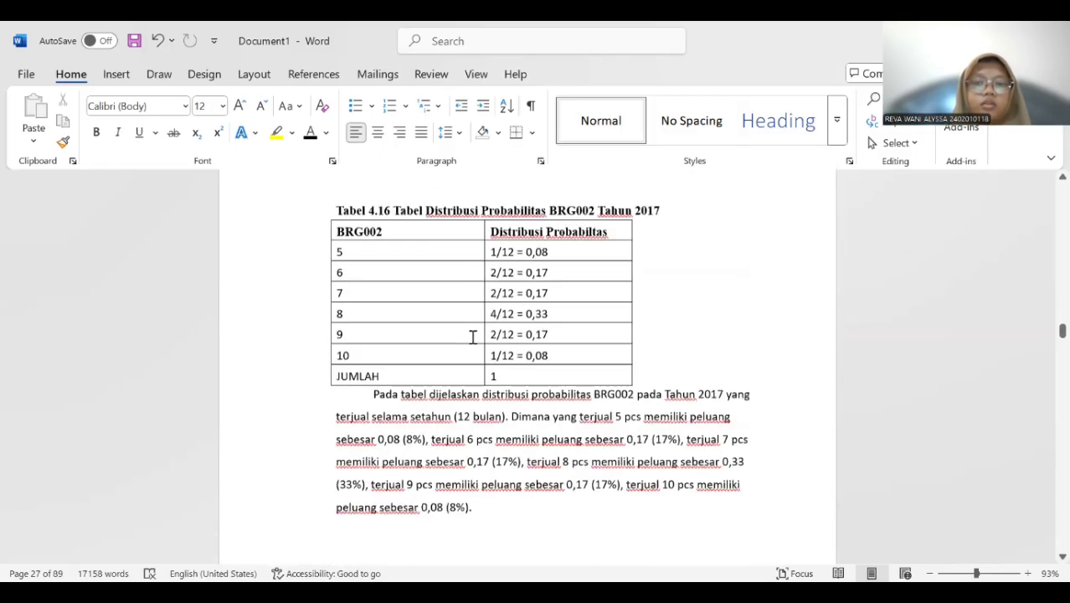
scroll(510, 322, "down", 20)
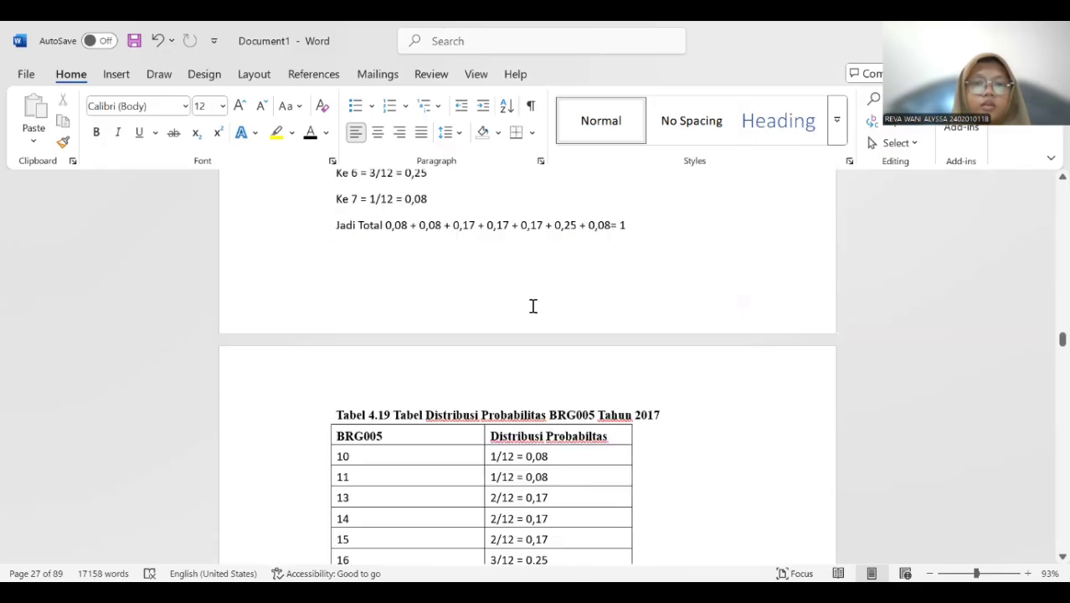
scroll(525, 344, "down", 20)
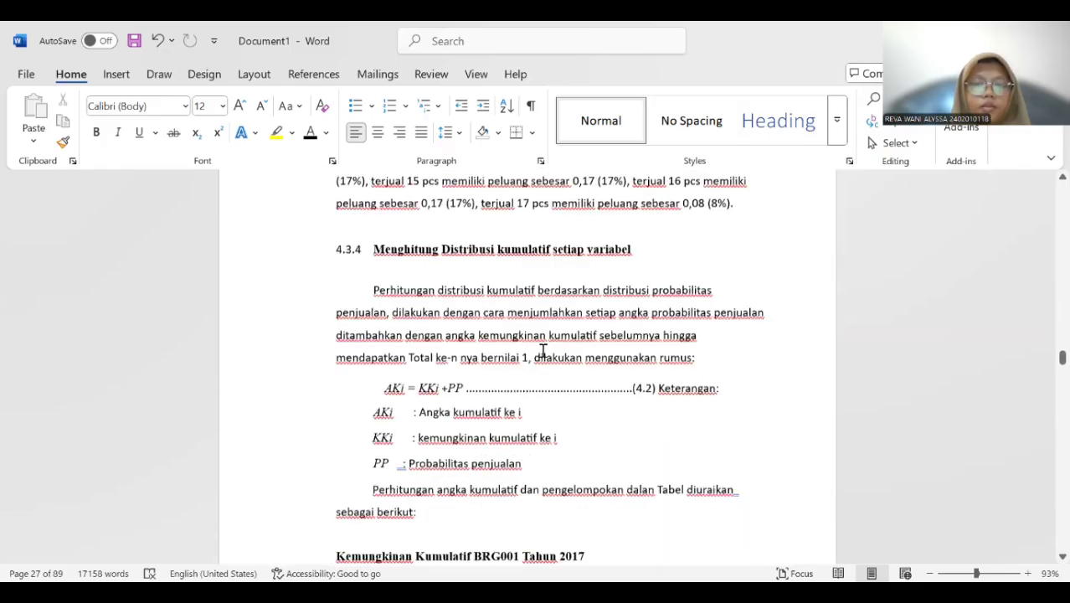
scroll(569, 358, "down", 20)
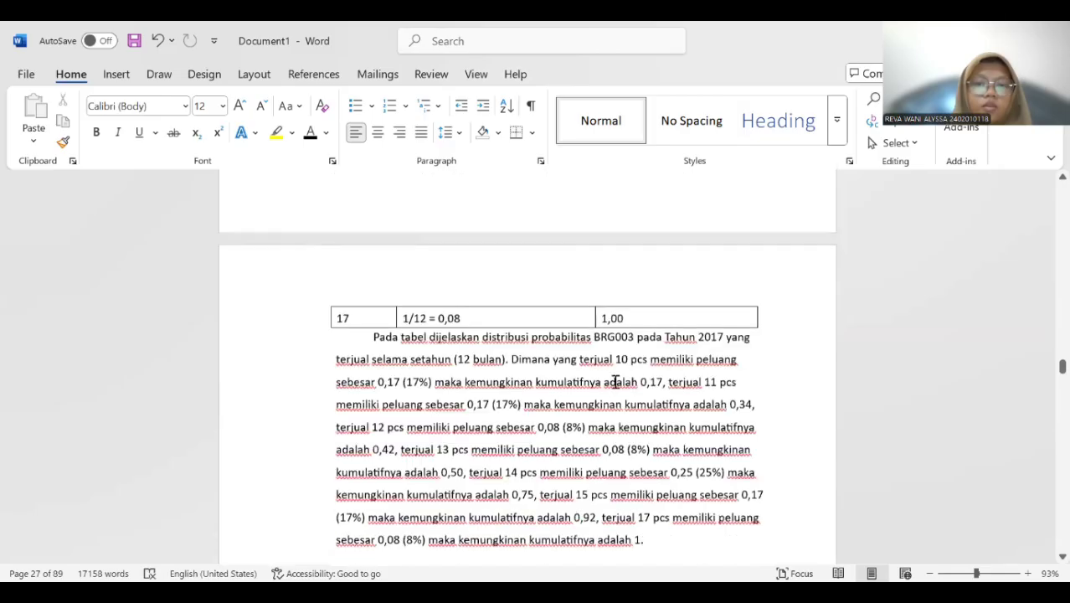
scroll(612, 378, "down", 10)
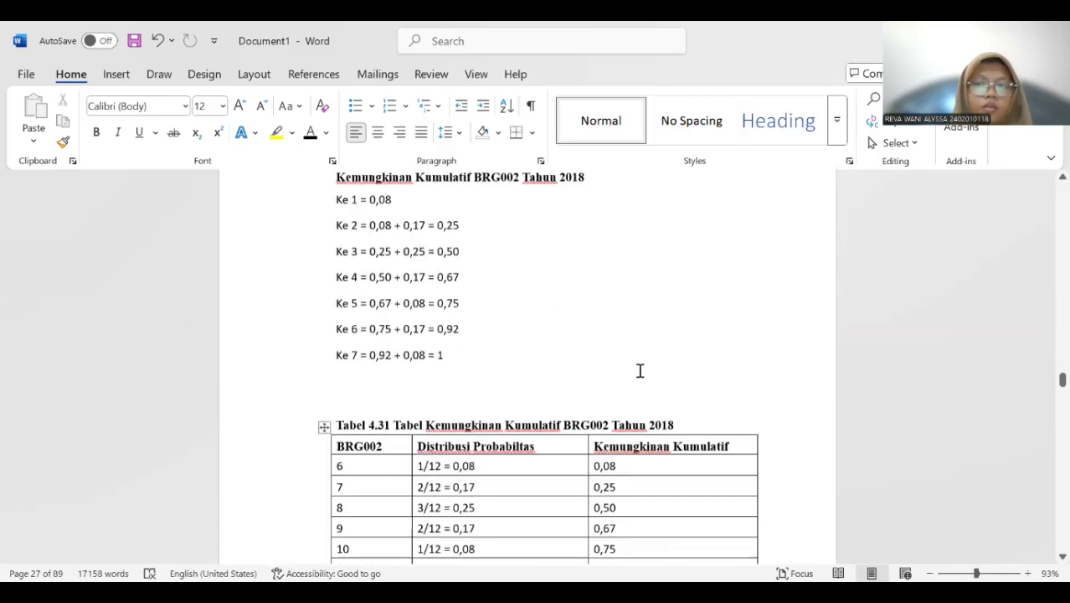
scroll(656, 354, "down", 20)
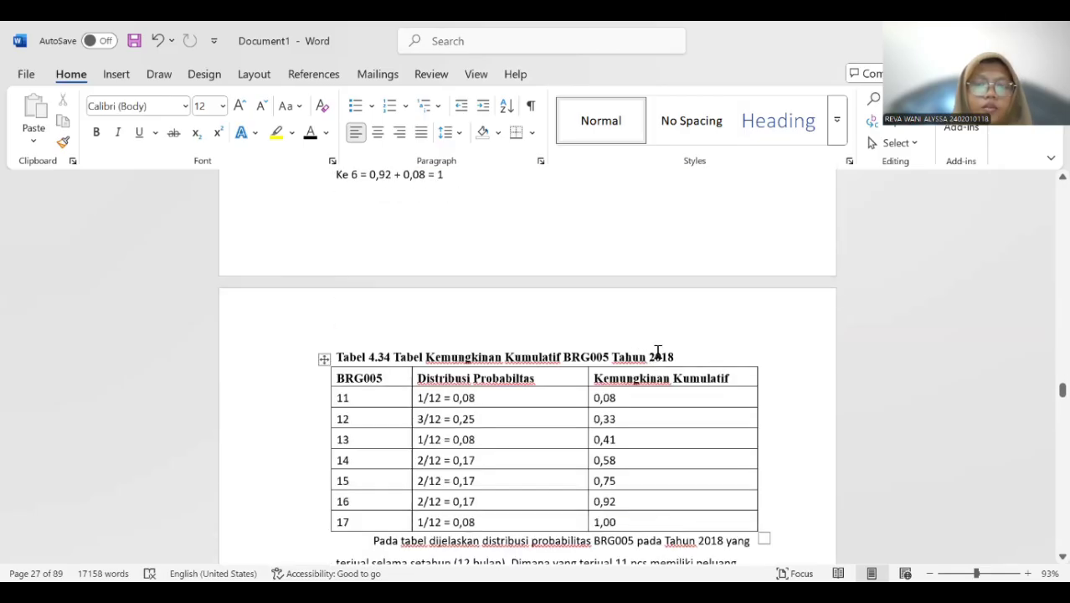
scroll(651, 368, "down", 20)
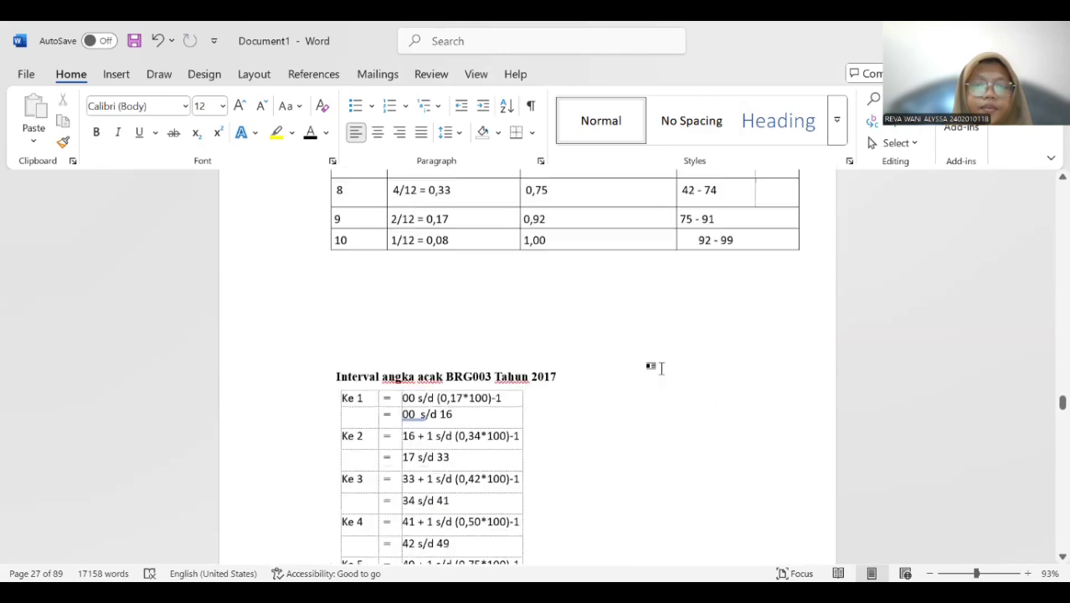
scroll(655, 375, "down", 20)
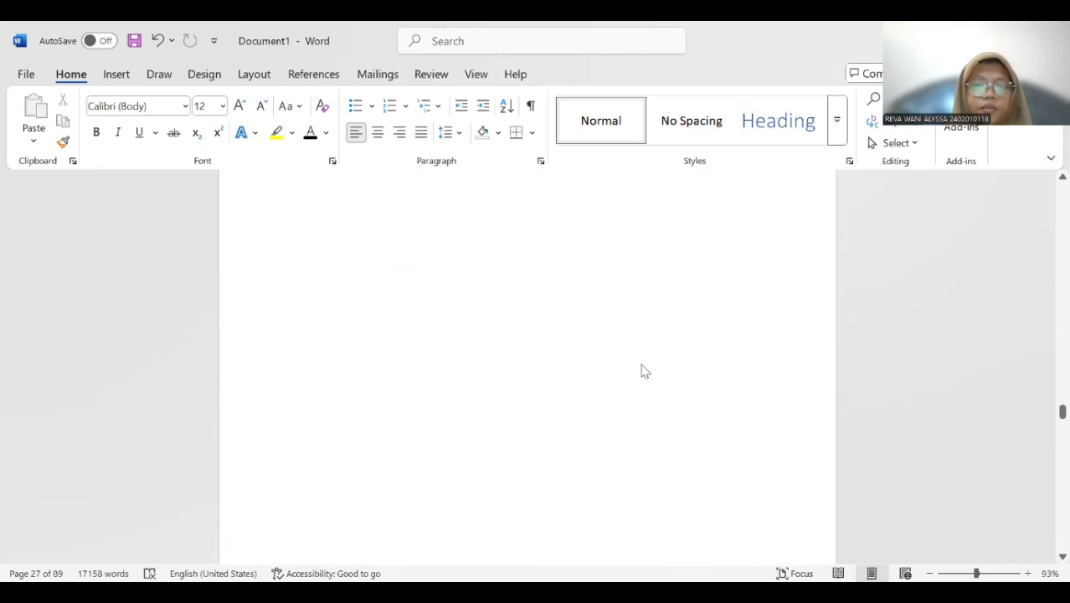
scroll(623, 385, "down", 20)
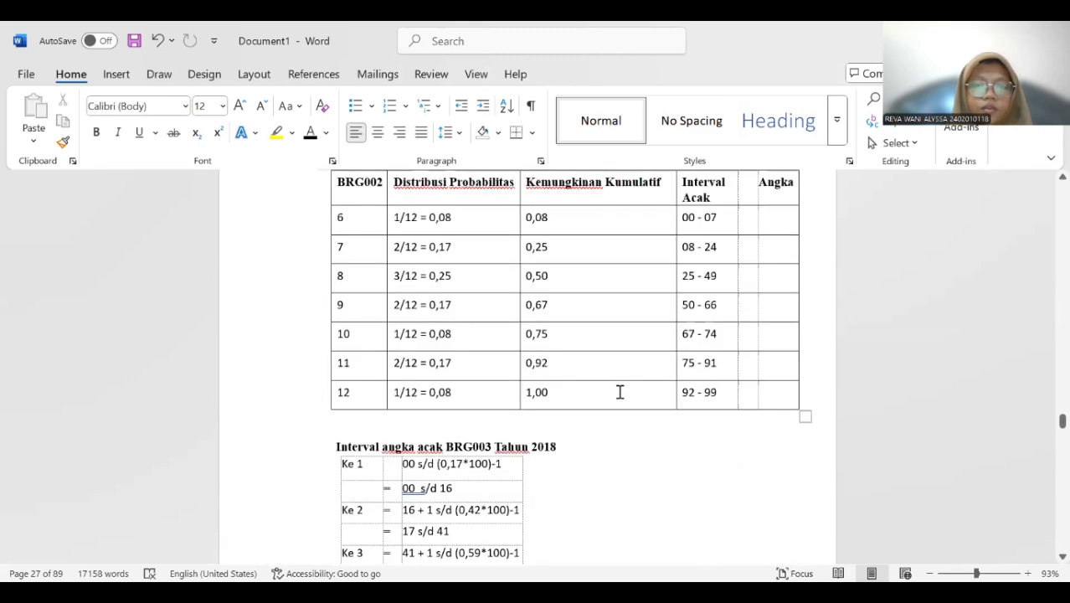
scroll(653, 380, "down", 20)
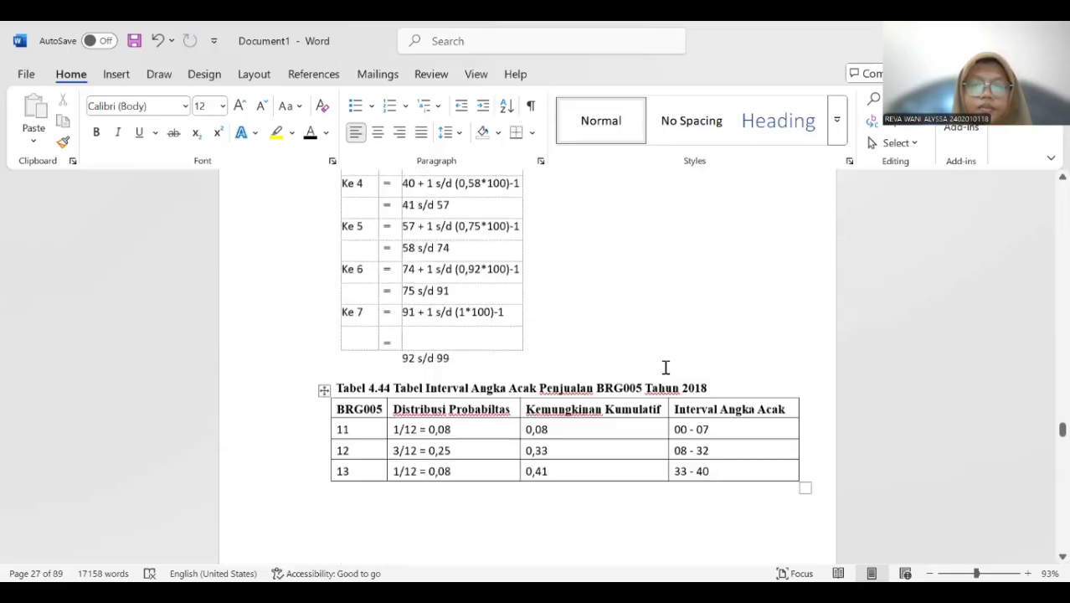
scroll(689, 372, "down", 20)
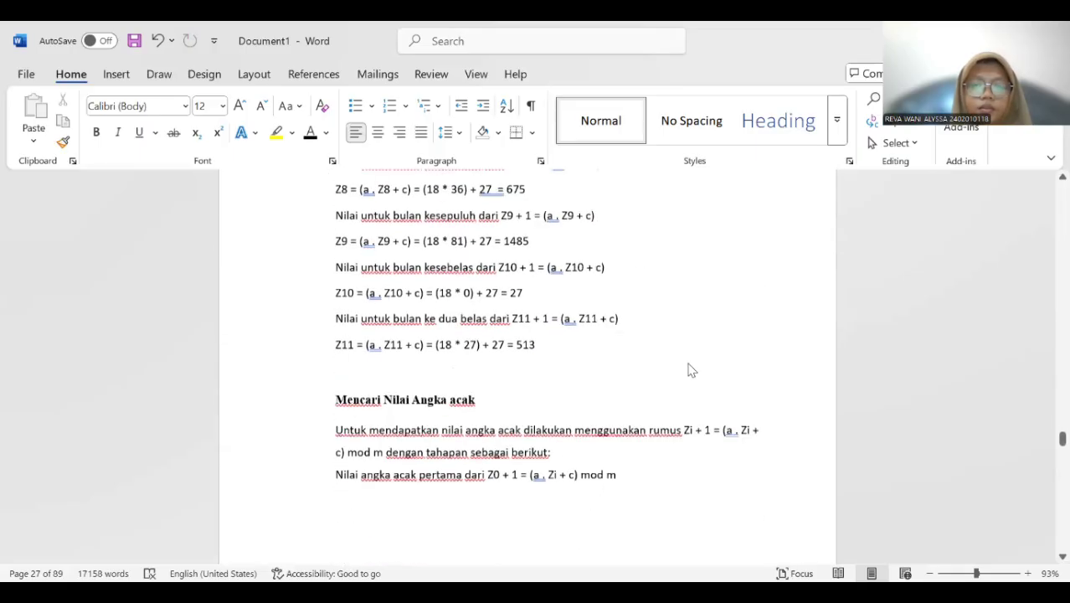
scroll(698, 383, "down", 3)
scroll(697, 386, "up", 2)
scroll(695, 392, "down", 10)
scroll(700, 389, "down", 12)
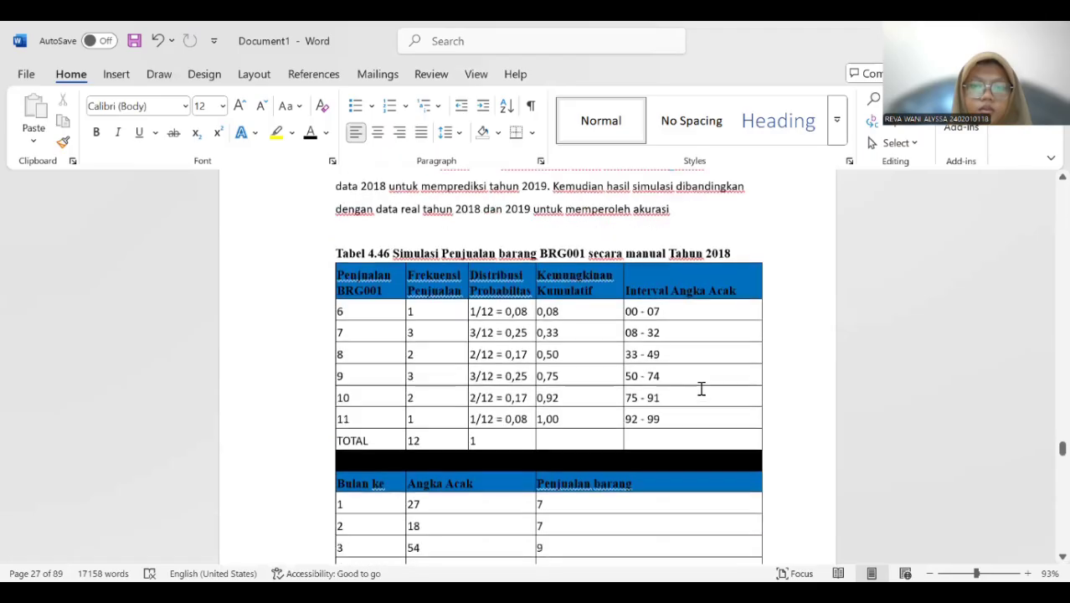
scroll(695, 393, "up", 4)
scroll(685, 402, "down", 20)
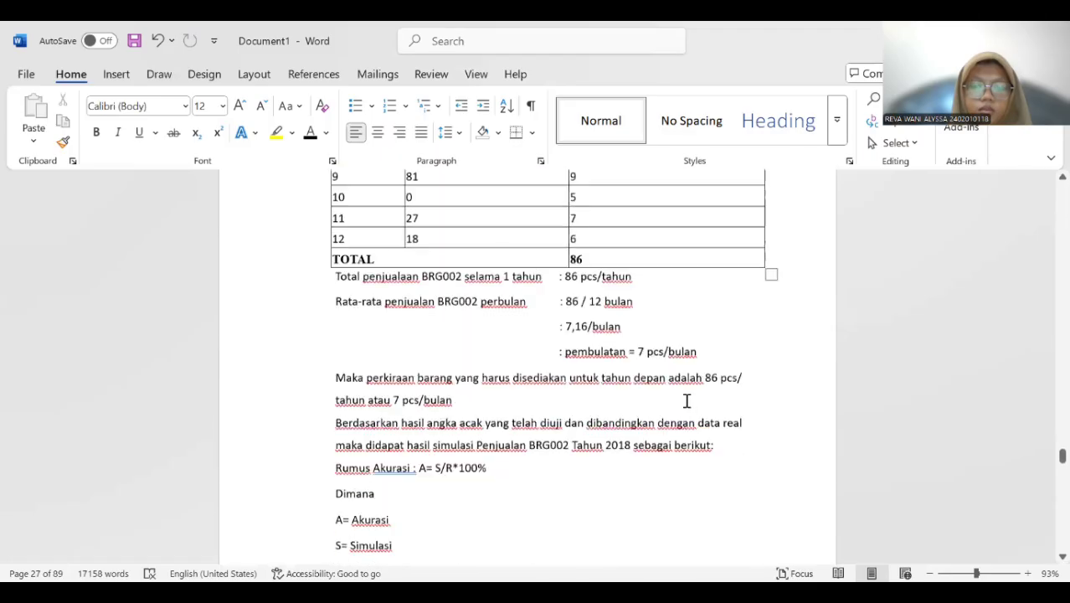
scroll(653, 410, "down", 20)
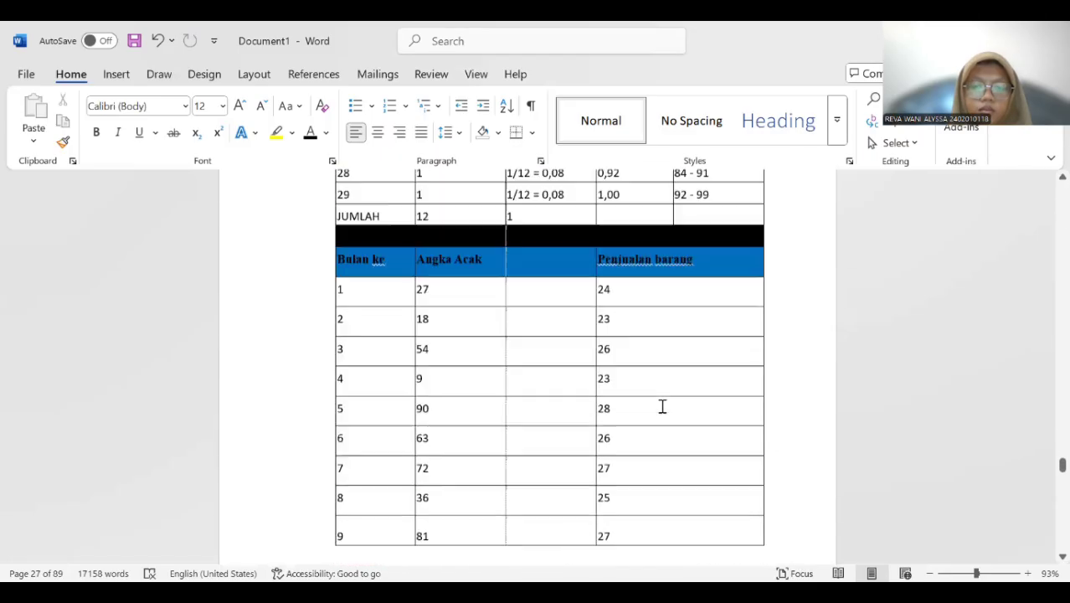
scroll(628, 410, "down", 20)
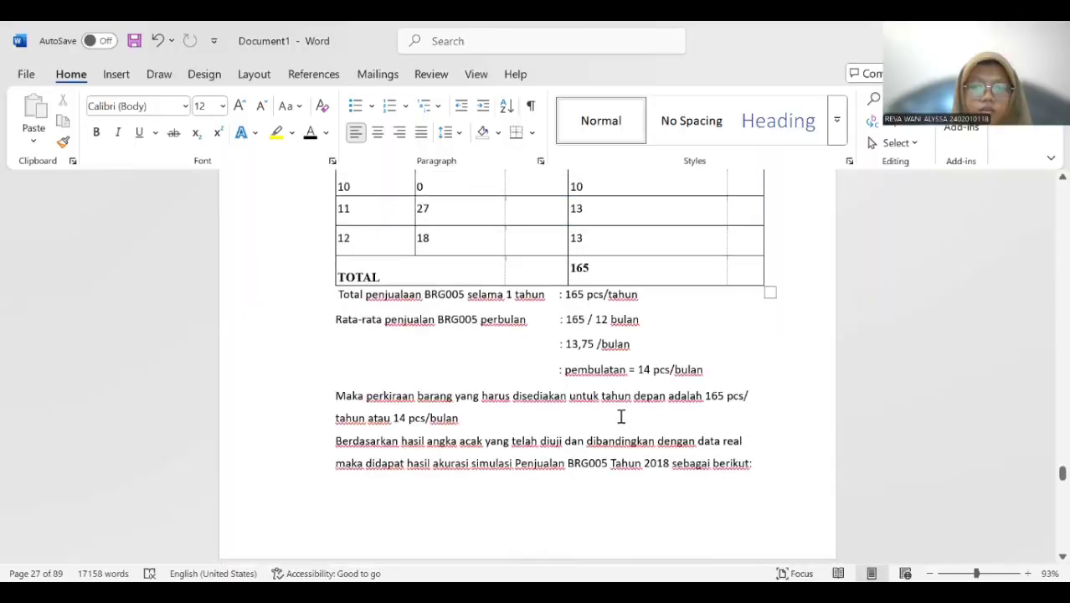
scroll(628, 391, "down", 20)
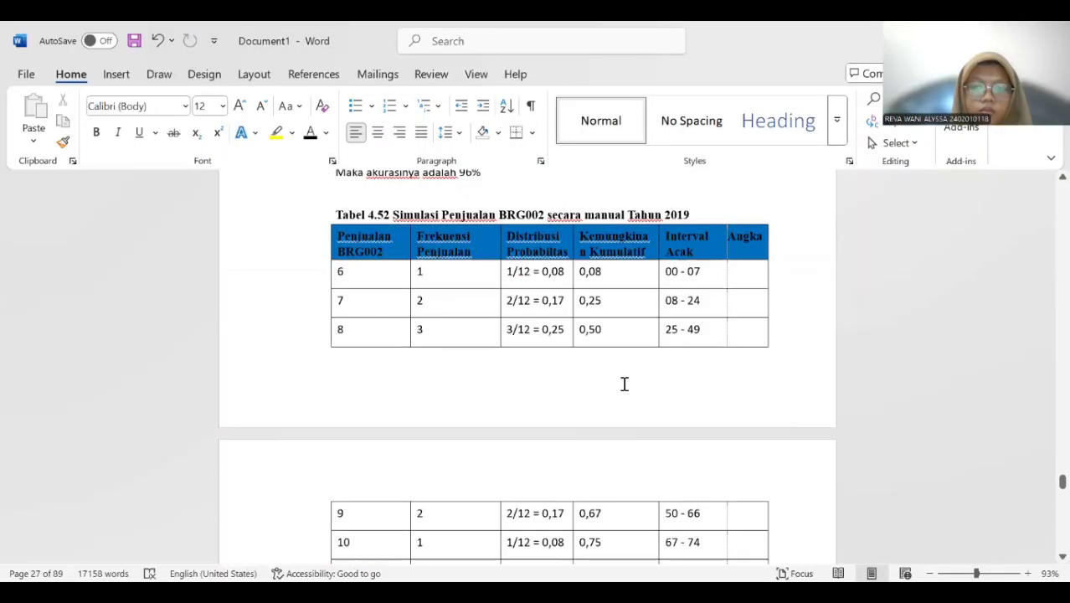
scroll(627, 385, "down", 20)
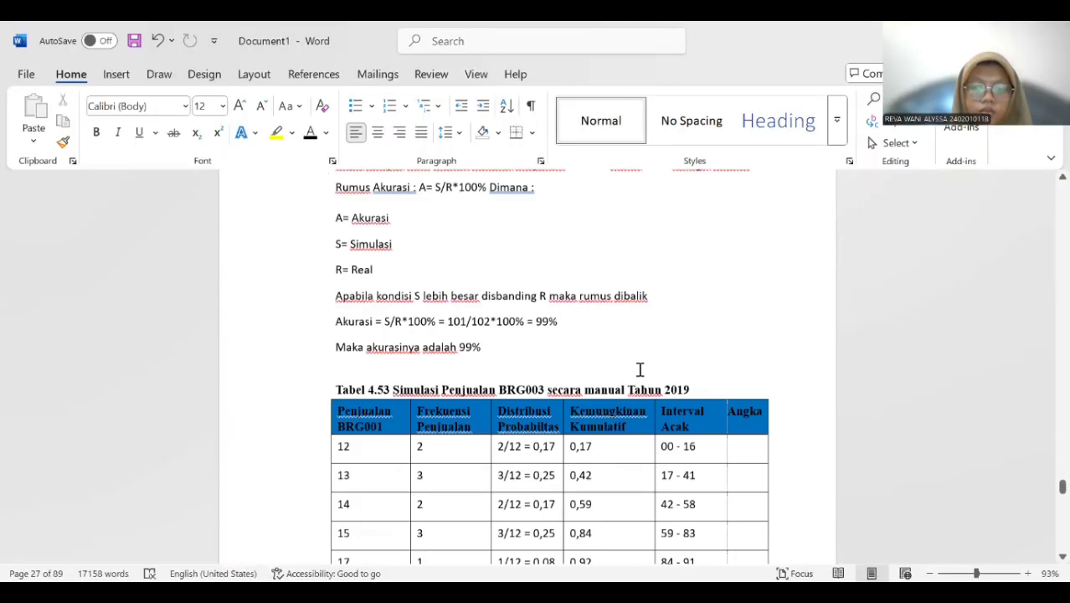
scroll(623, 372, "down", 20)
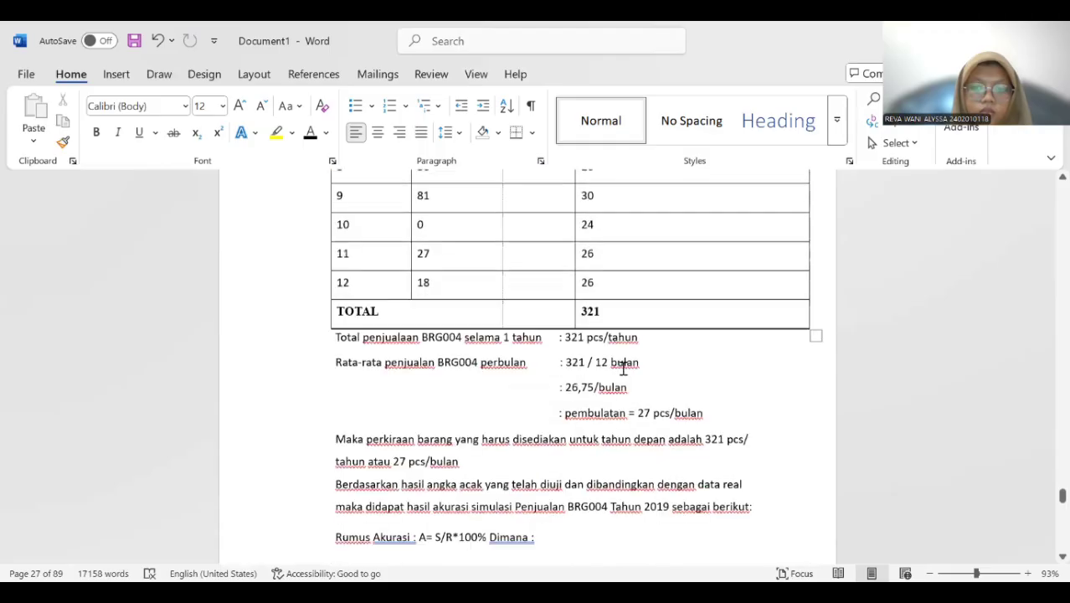
scroll(615, 376, "down", 20)
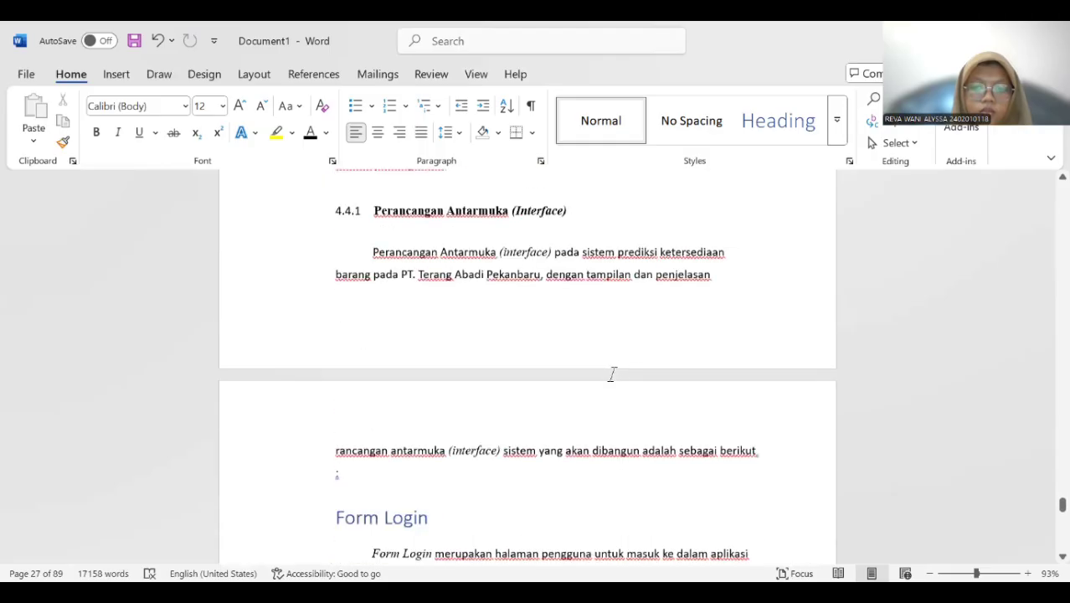
scroll(638, 370, "up", 1)
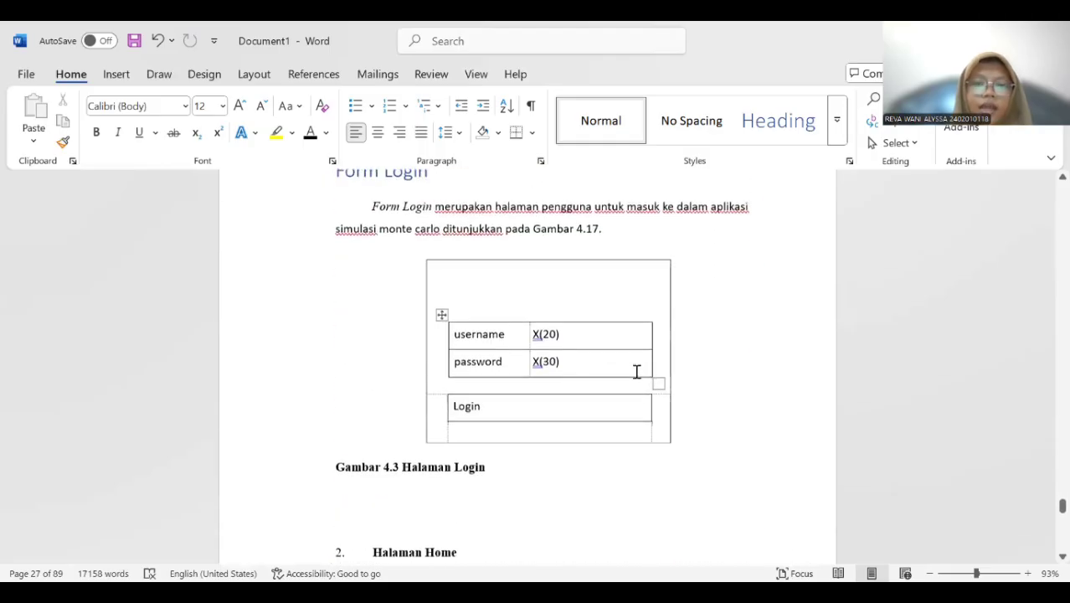
Insert a caption with the label "Gambar 4." below the whole login form table and add the title "Halaman Login".
left_click(568, 370)
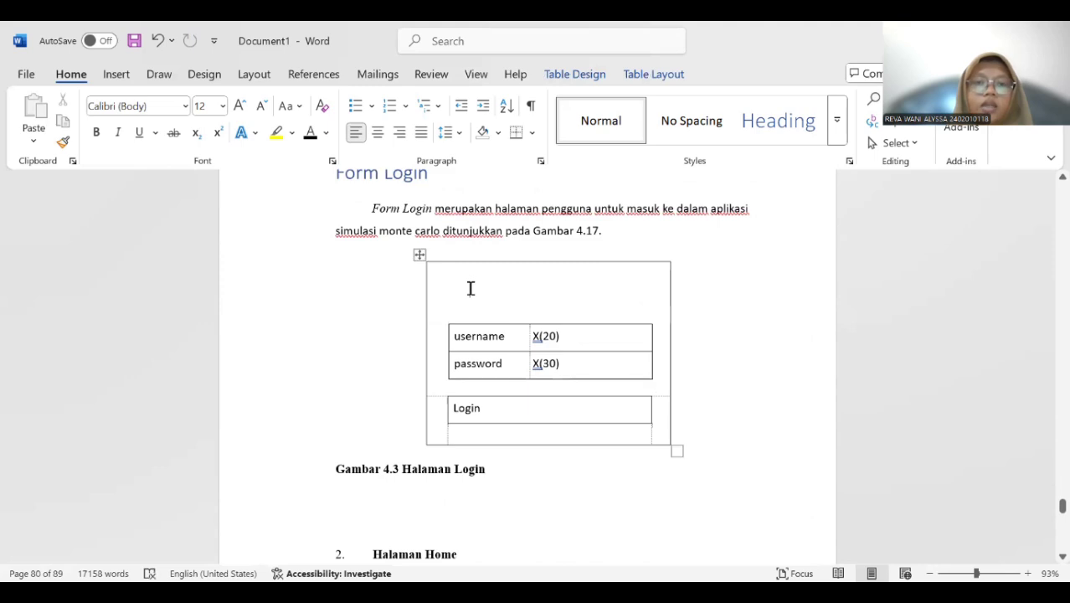
left_click(420, 256)
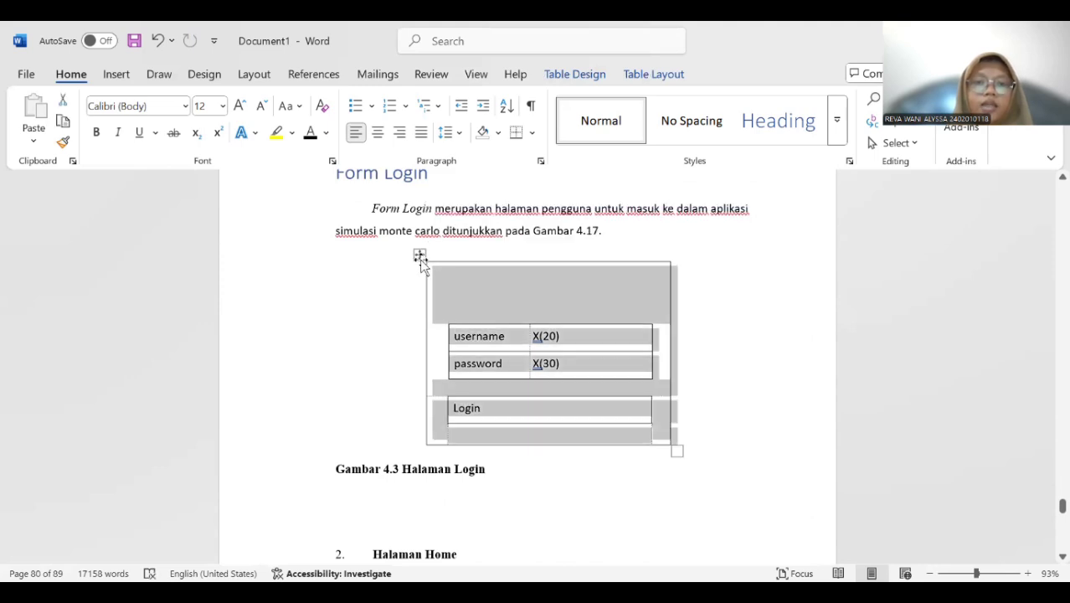
right_click(420, 259)
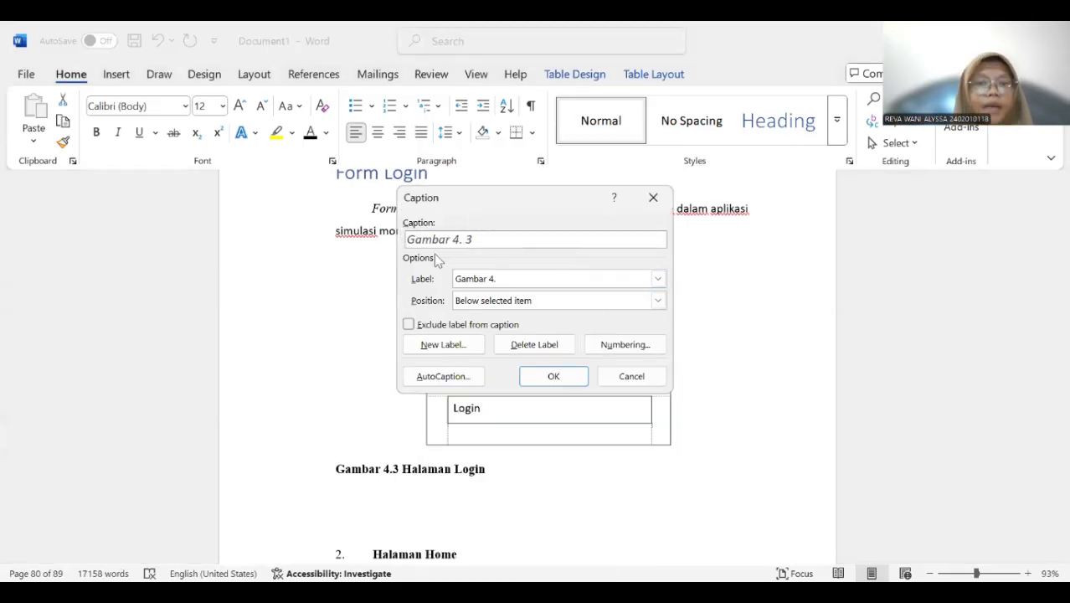
left_click(554, 379)
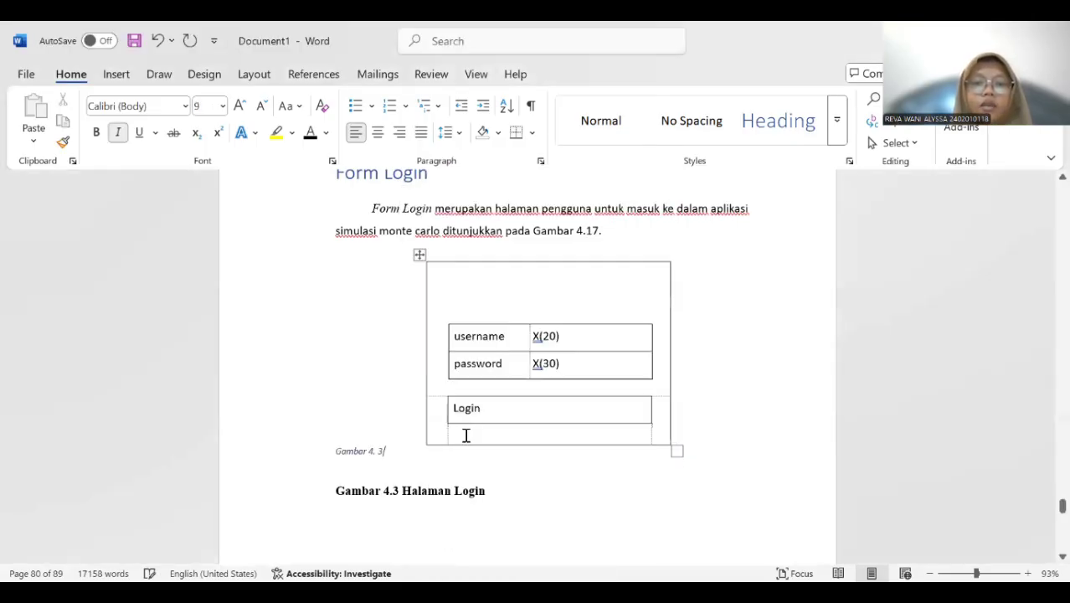
type("Ha")
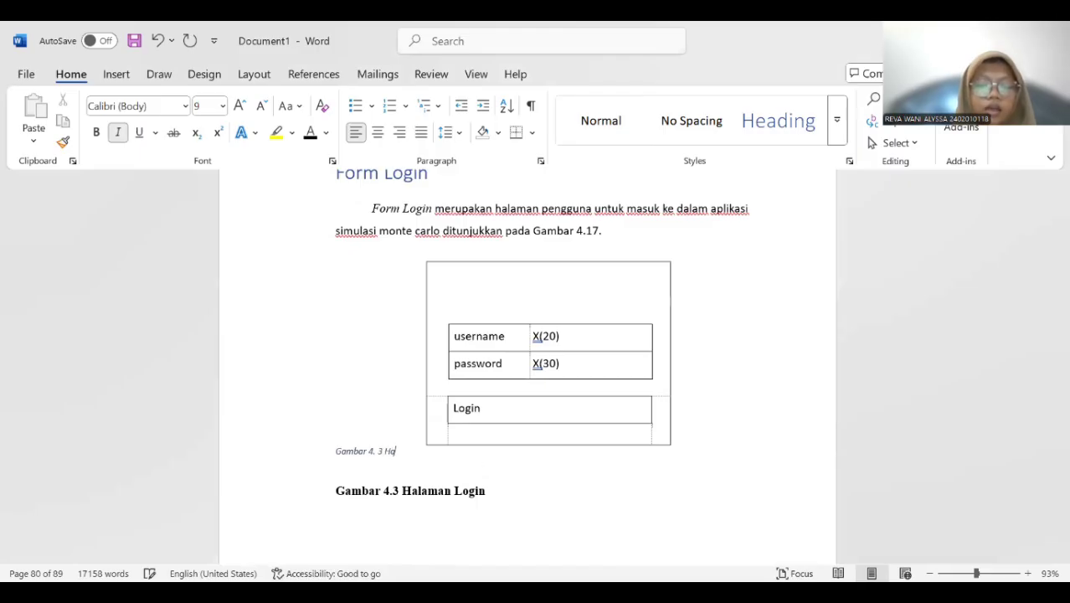
type("laman Logi")
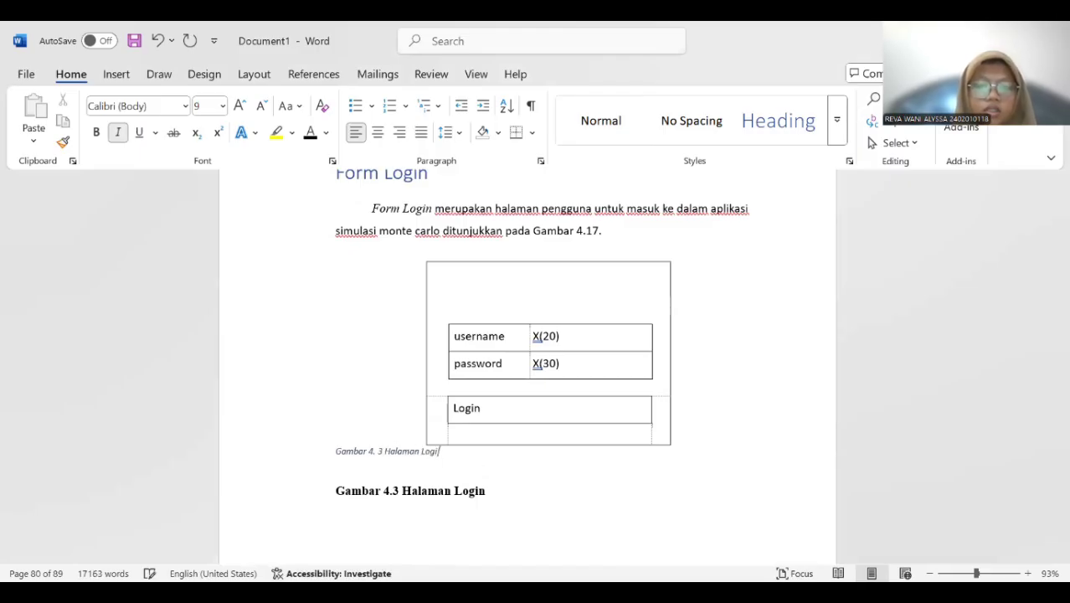
Center the new login form caption, make it 12 pt, bold and non-italic, and delete the old manual "Gambar 4.3 Halaman Login" line.
left_click_drag(332, 454, 460, 465)
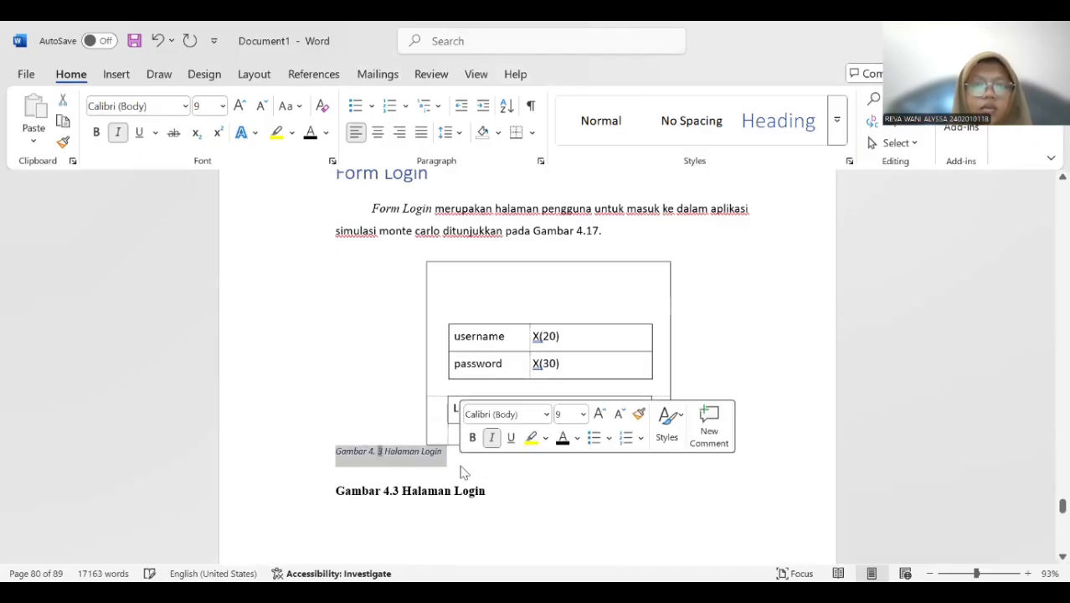
left_click(378, 134)
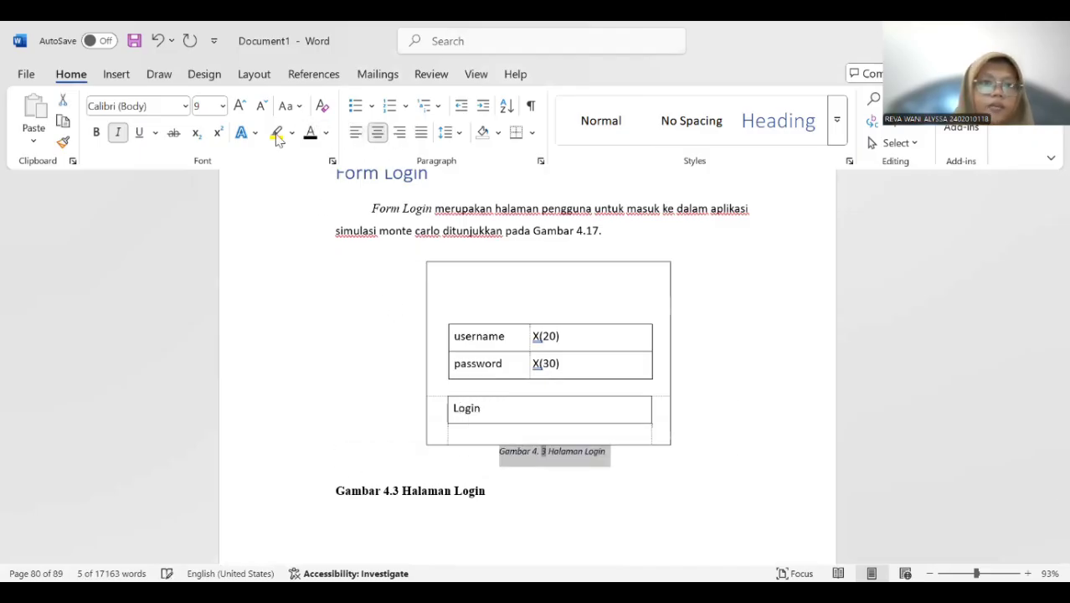
left_click(223, 106)
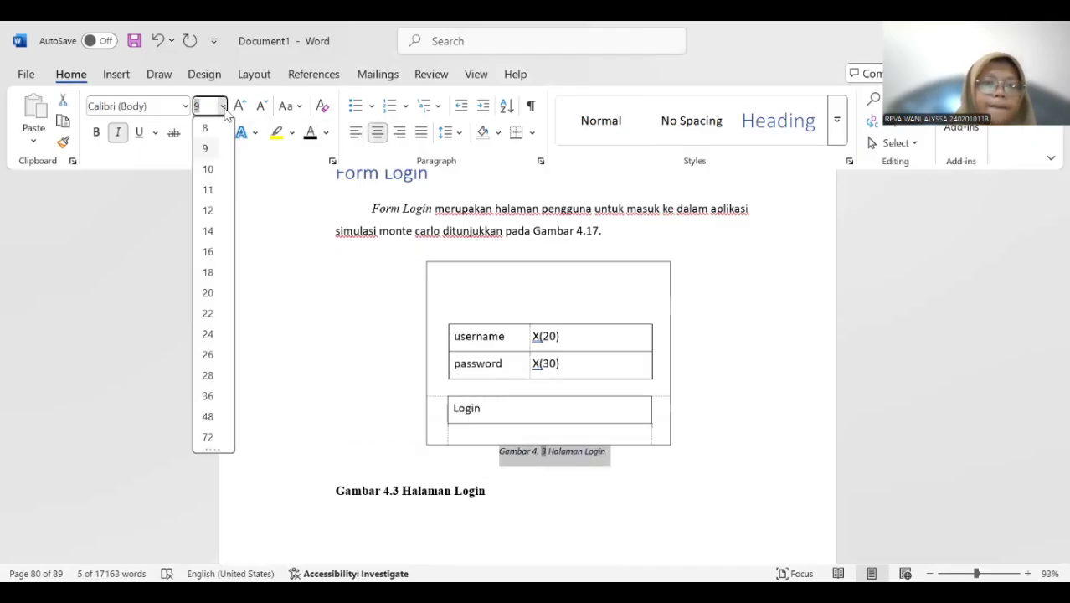
left_click(211, 210)
left_click(116, 133)
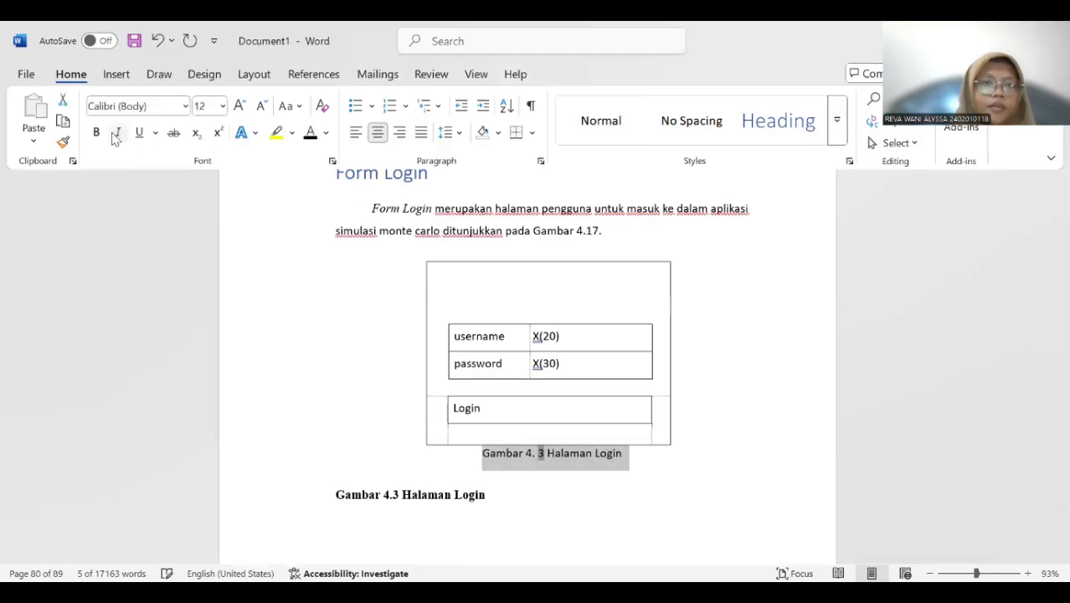
left_click(97, 133)
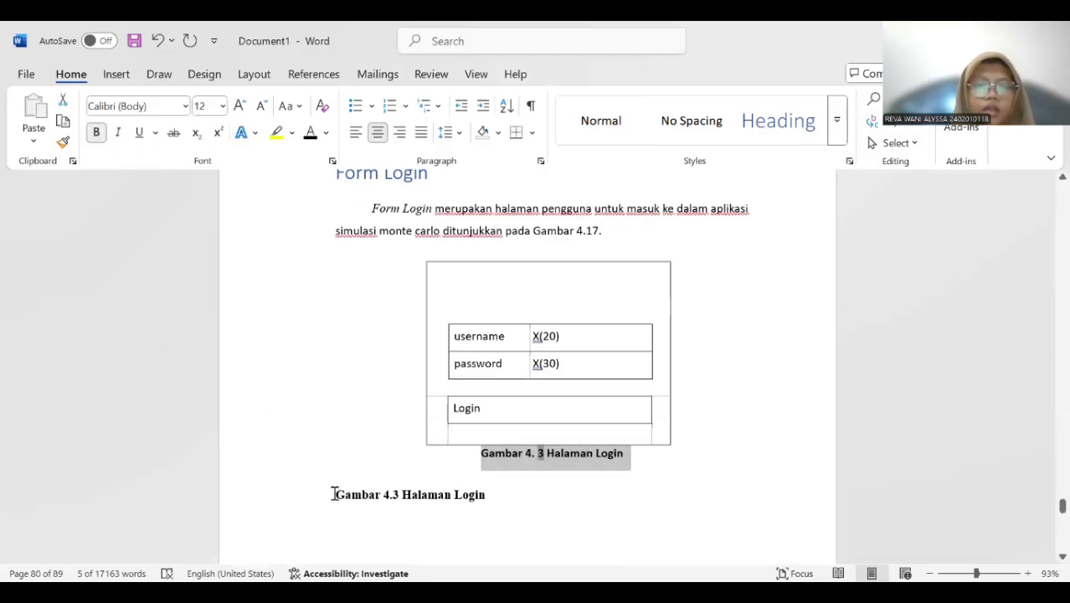
left_click_drag(333, 494, 494, 496)
key("BackSpace")
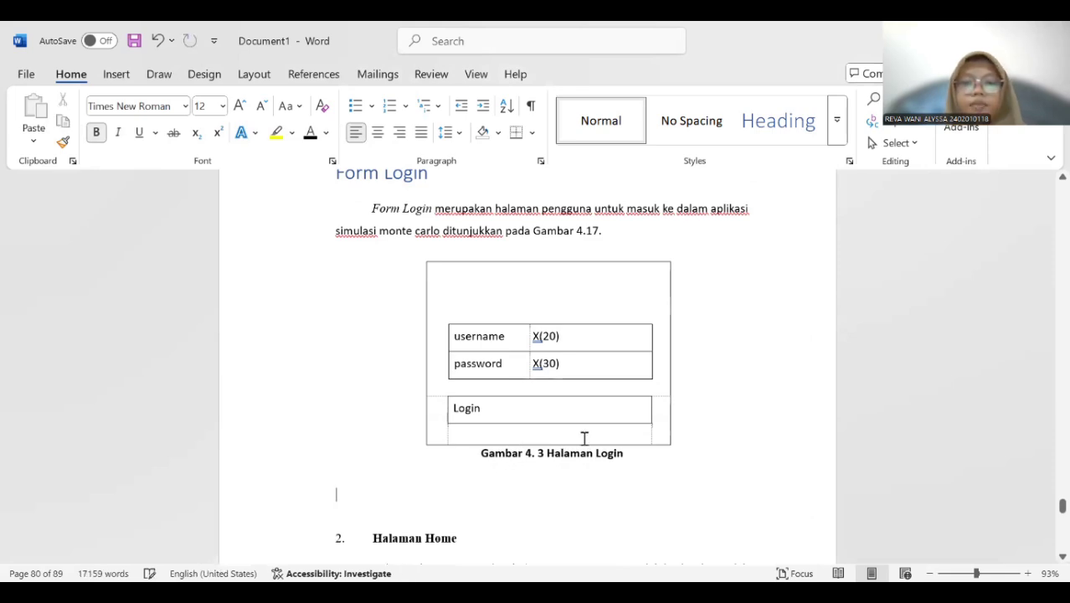
Insert a caption with the label "Gambar 4." below the home page picture and add the title "Halaman Home".
scroll(608, 379, "down", 8)
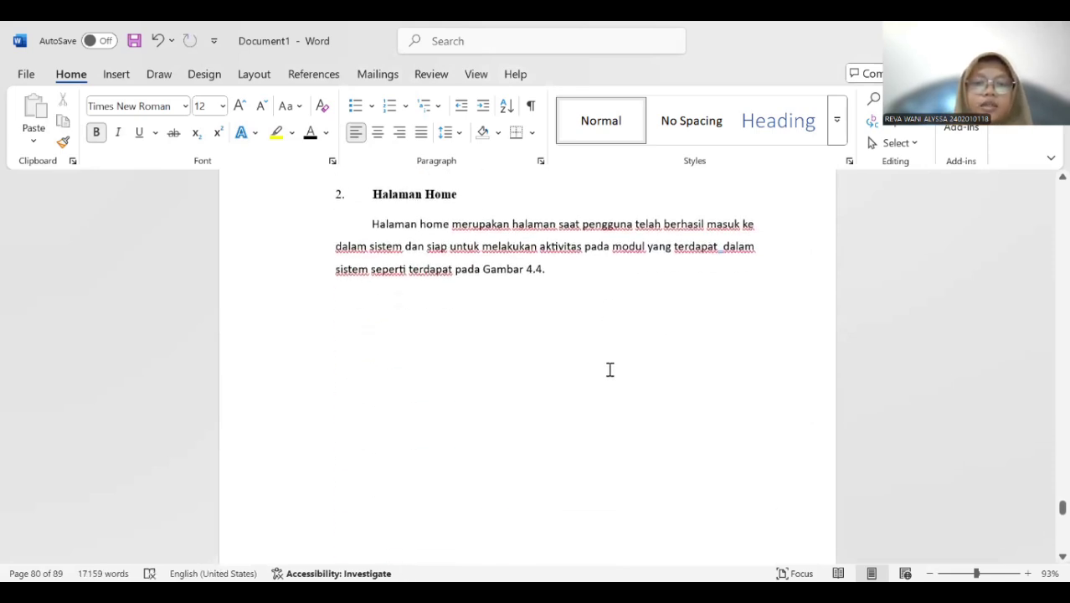
scroll(612, 366, "down", 2)
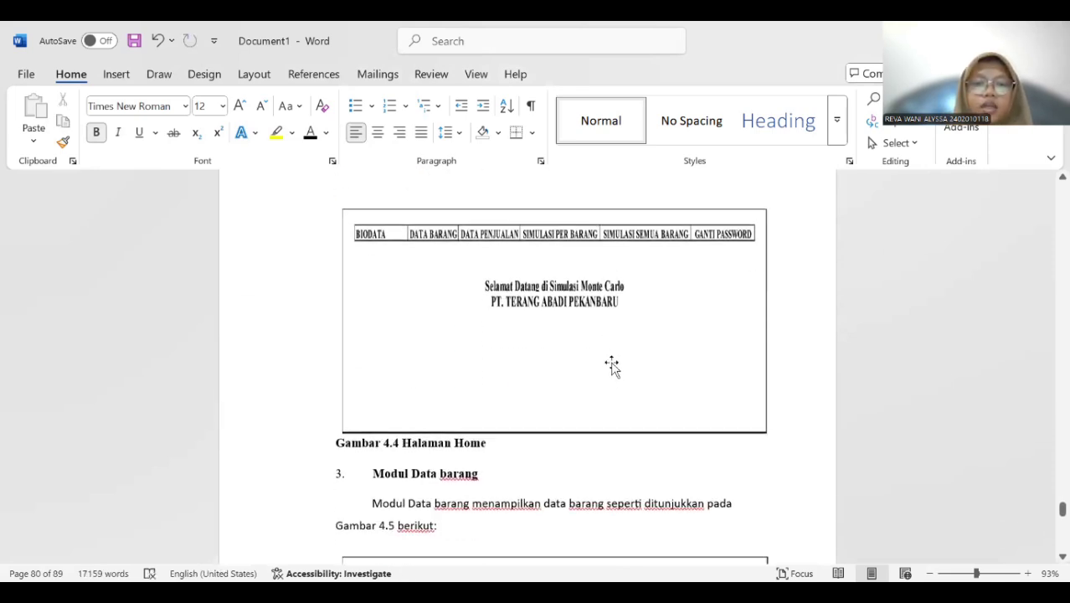
left_click(421, 323)
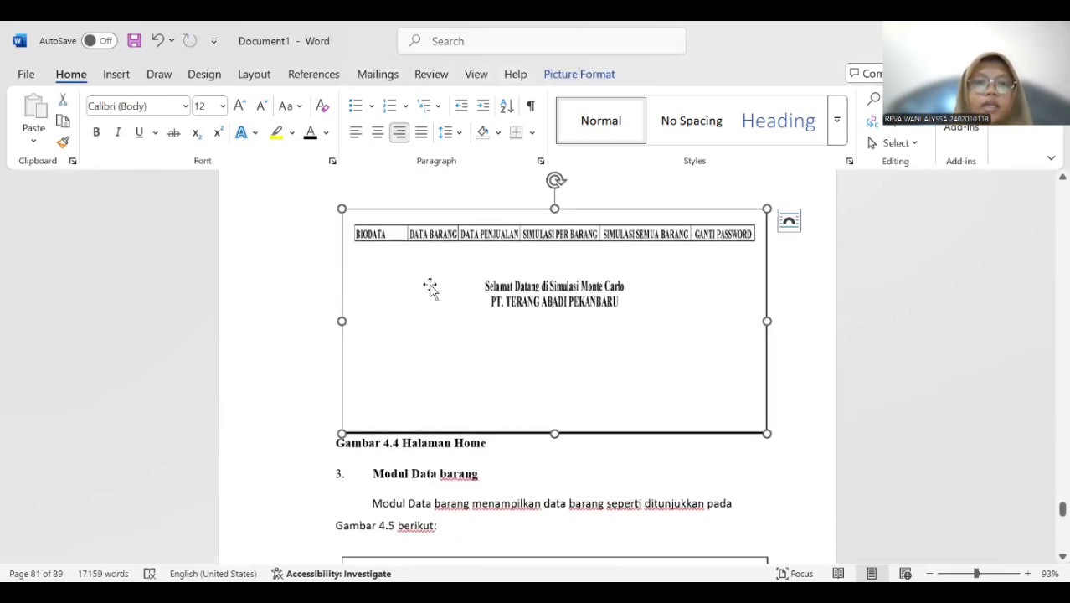
right_click(521, 290)
left_click(495, 444)
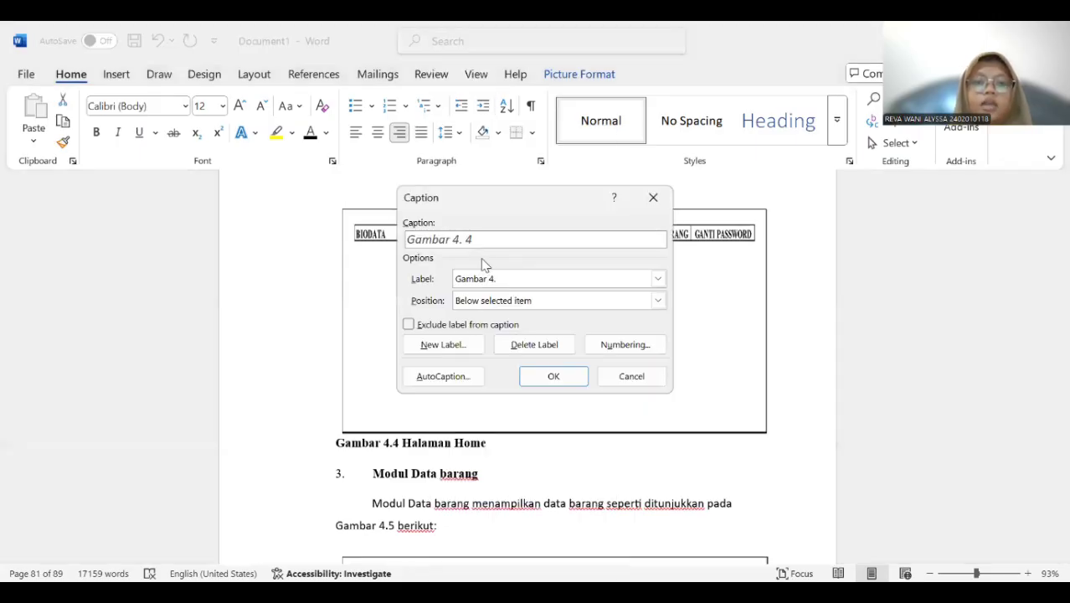
left_click(553, 377)
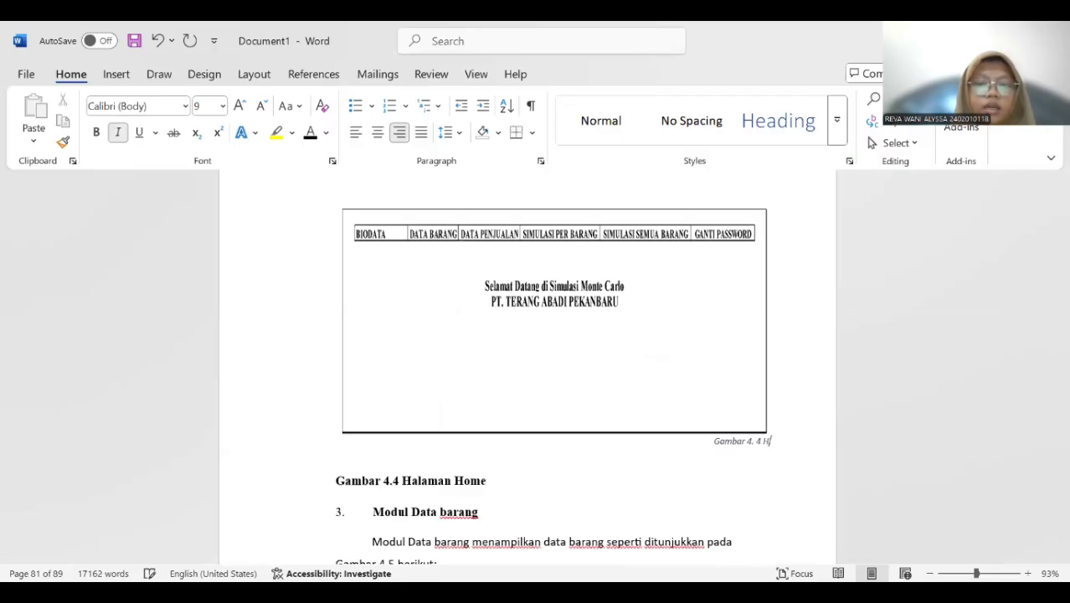
type("Halam")
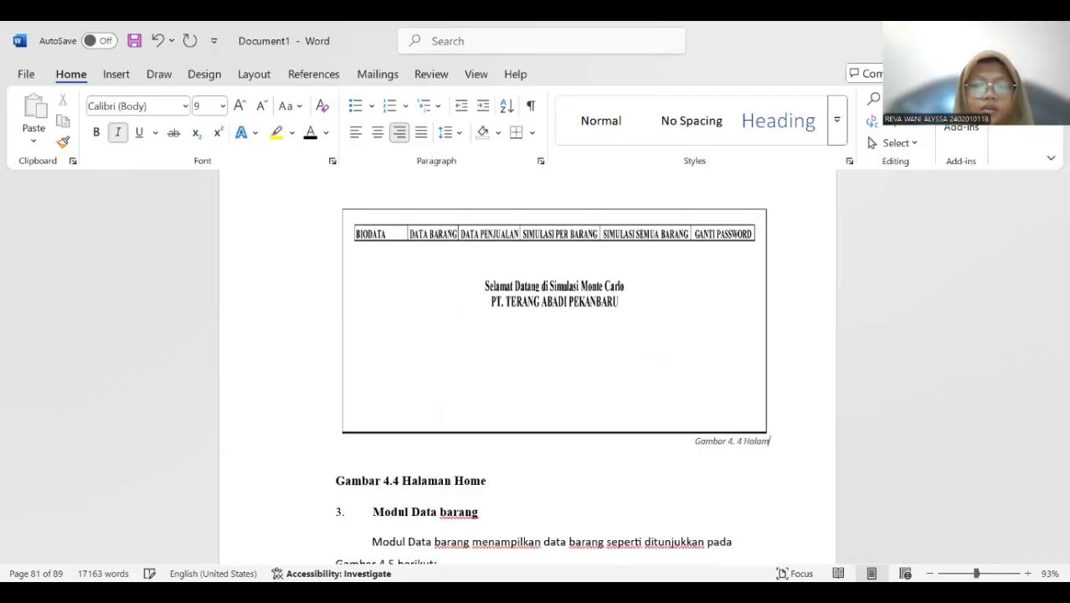
type("an Home")
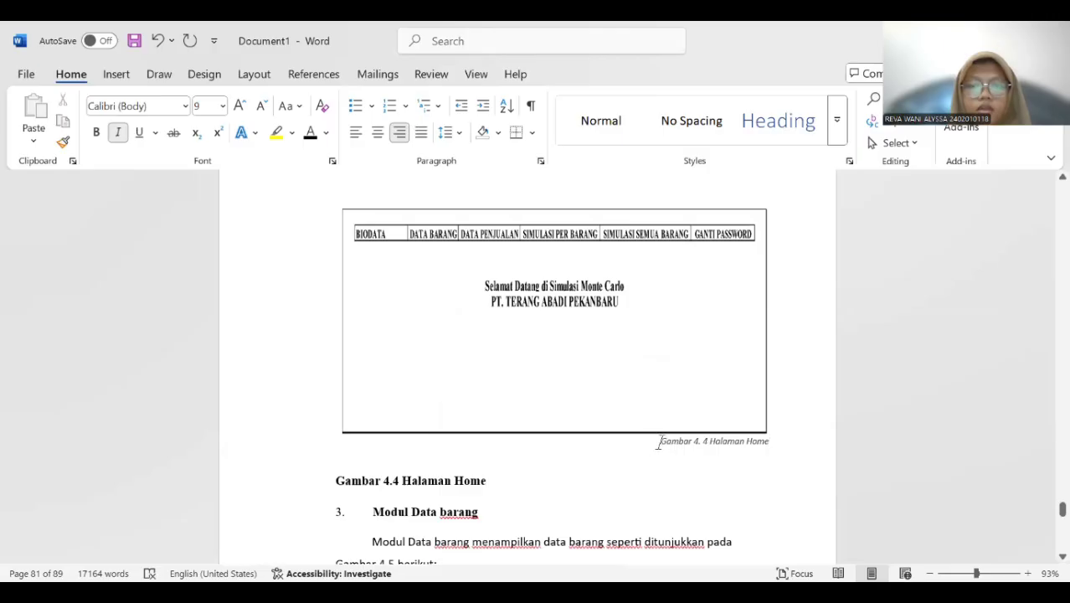
Center the new Halaman Home caption and format it as 12 pt, bold and without italics.
left_click_drag(658, 441, 771, 451)
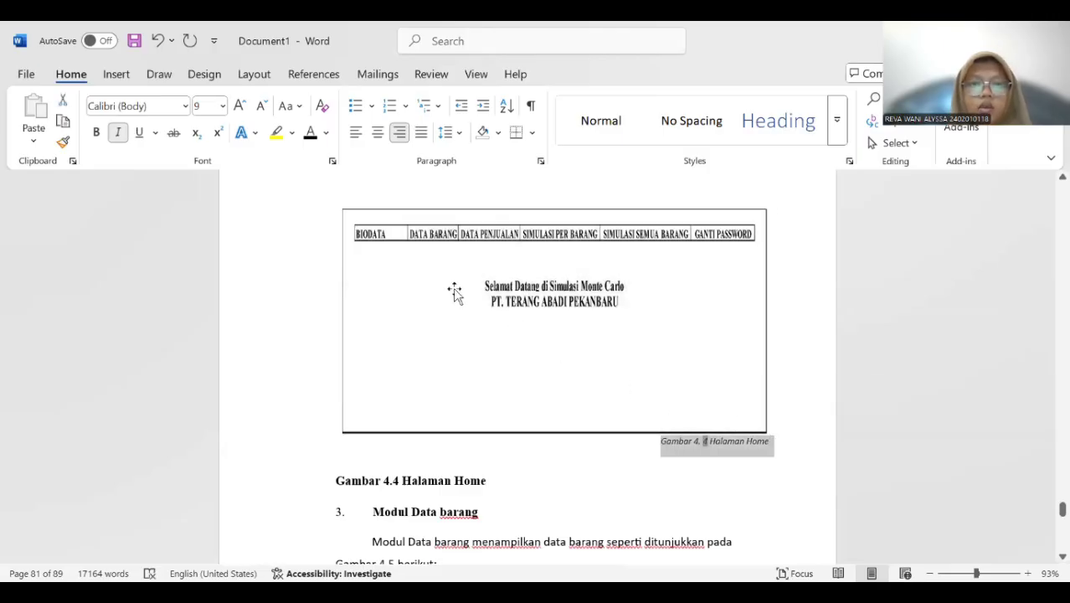
left_click(375, 134)
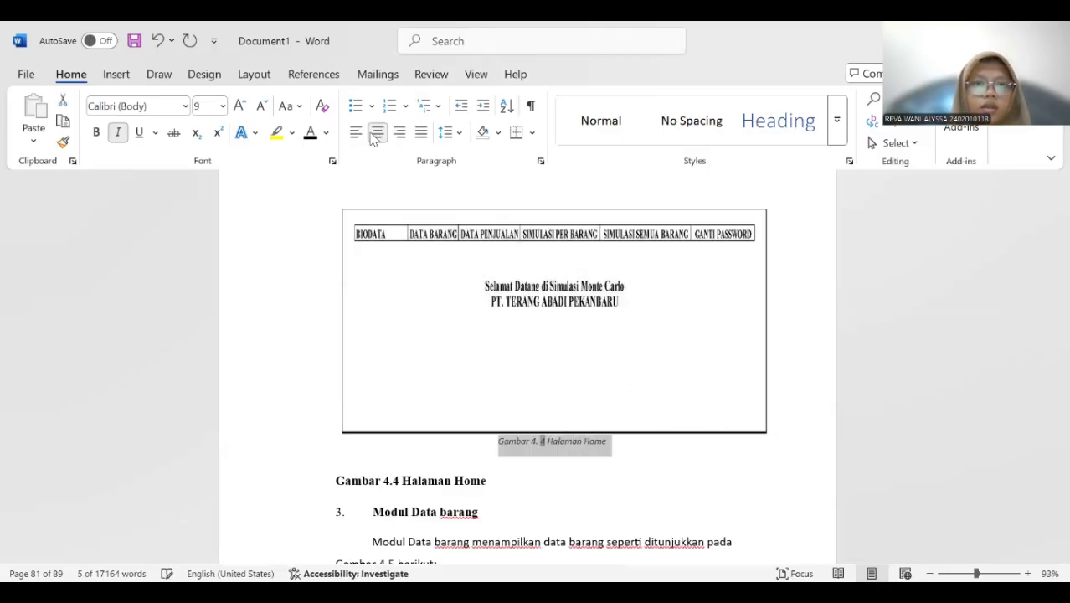
left_click(224, 106)
left_click(210, 209)
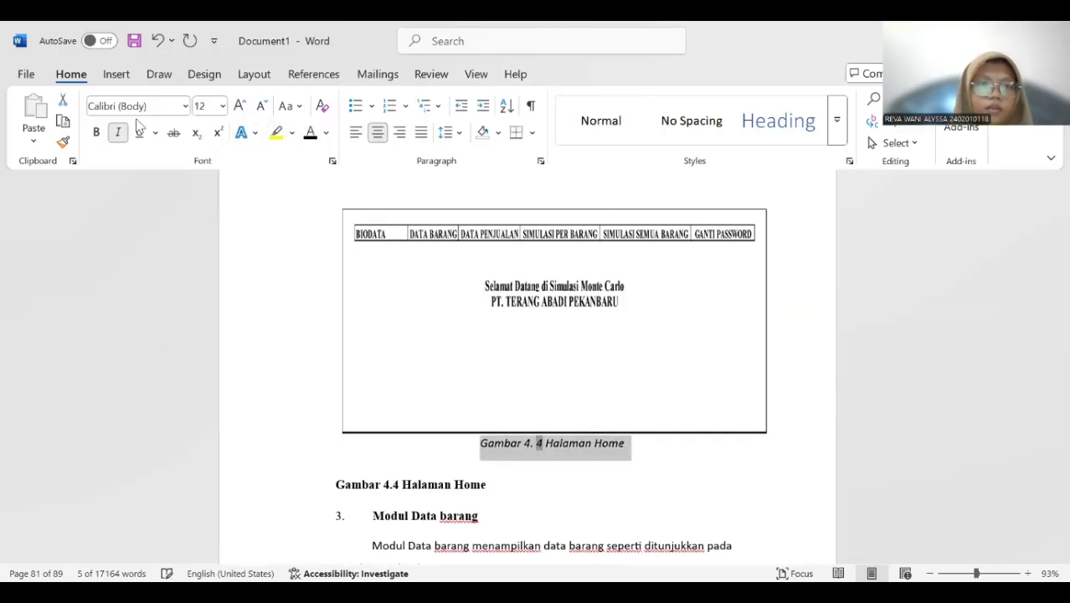
left_click(119, 133)
left_click(96, 132)
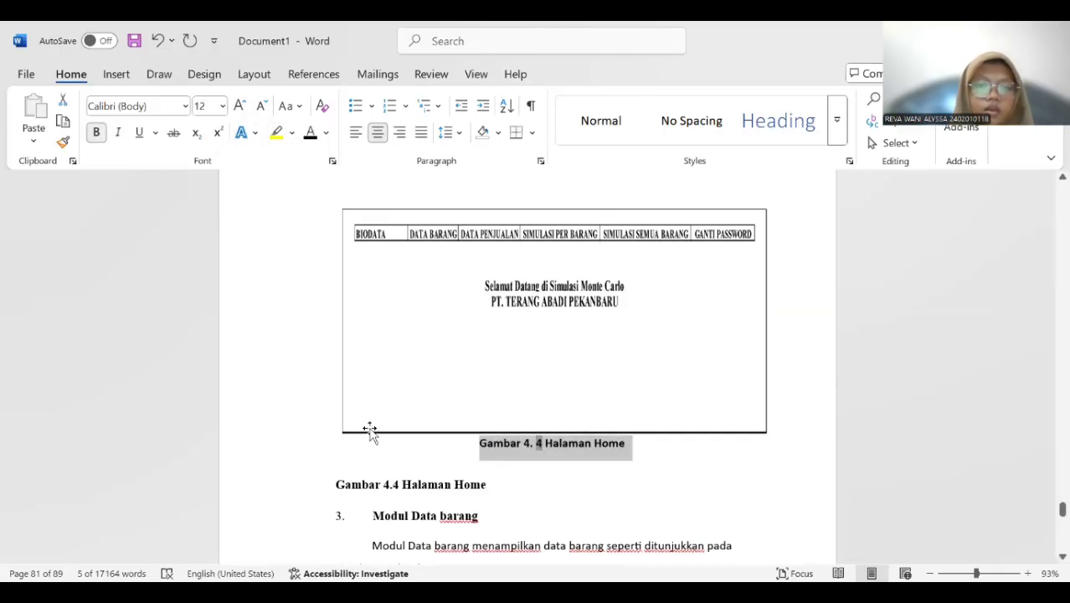
Delete the old manually written "Gambar 4.4 Halaman Home" caption above the Modul Data barang heading.
left_click(375, 448)
left_click_drag(382, 485, 484, 490)
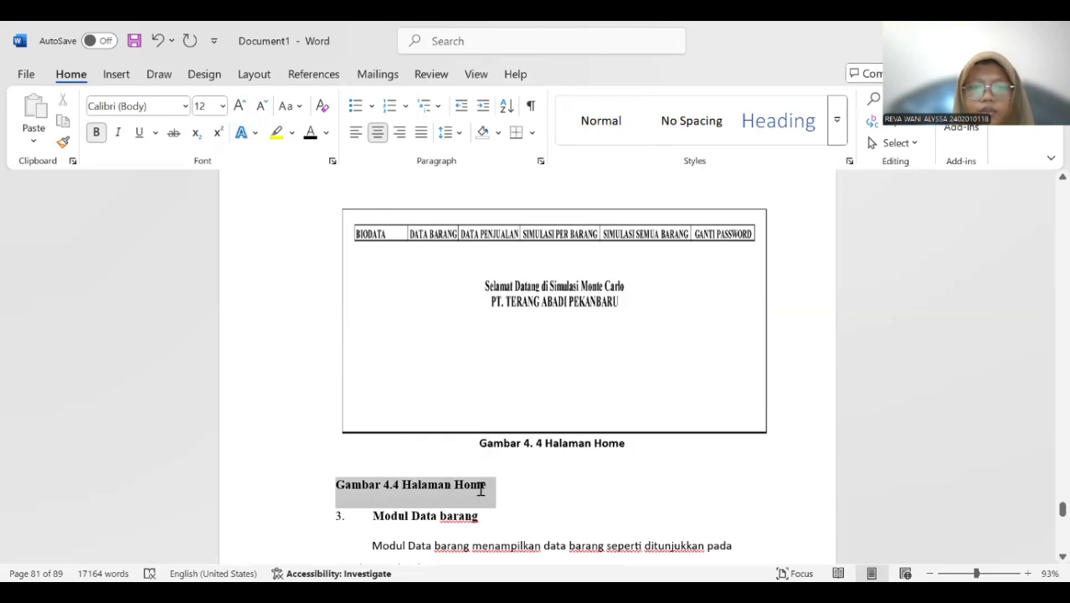
key("Delete")
Insert a caption with the label "Gambar 4." below the Modul Data barang picture and add the title "Modul Data Barang".
scroll(454, 469, "down", 6)
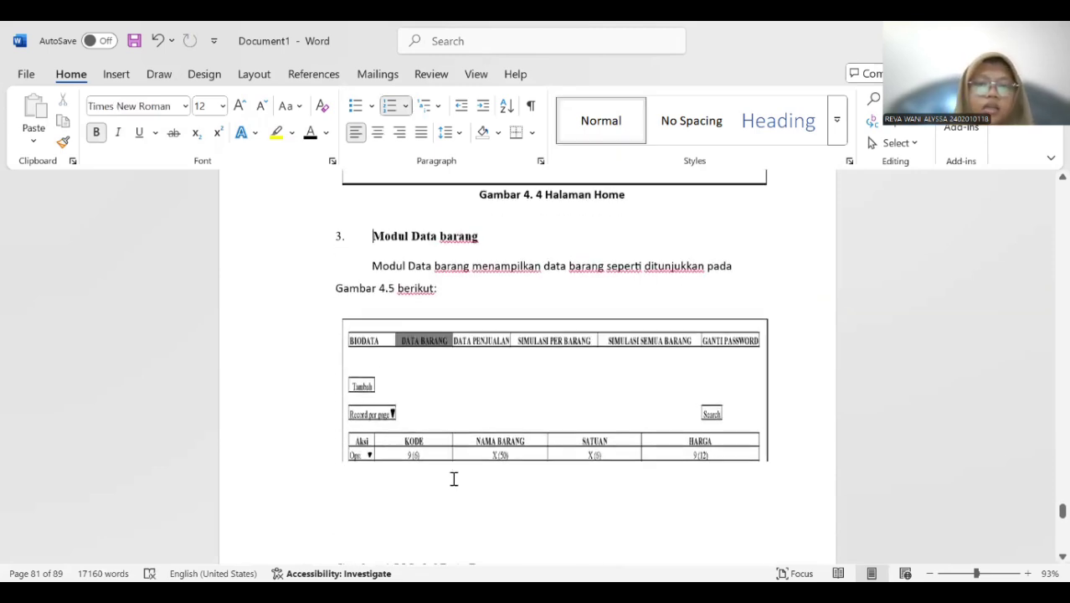
left_click(437, 370)
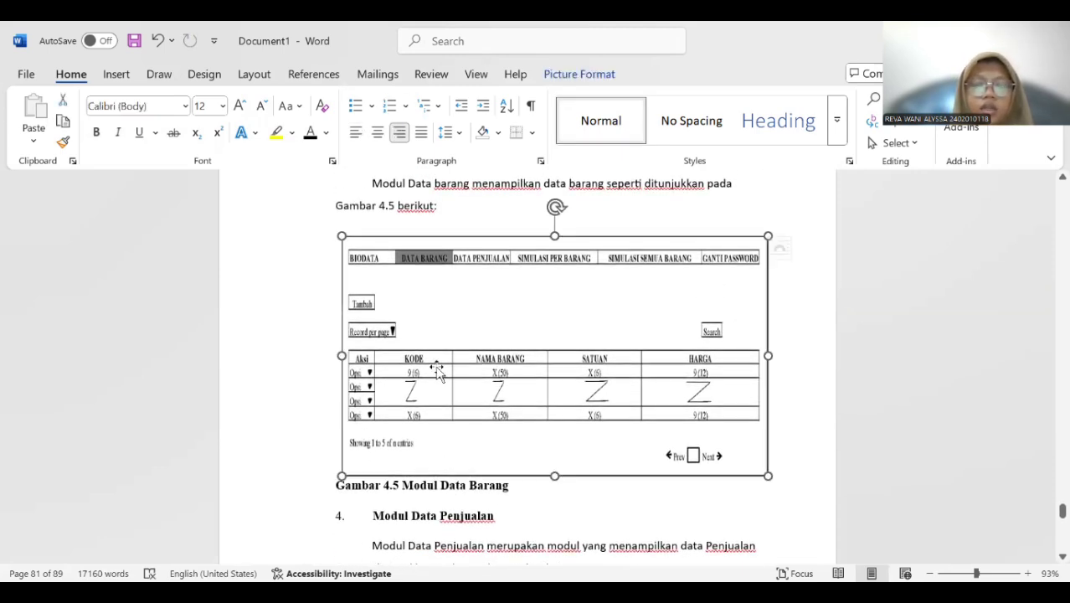
right_click(436, 370)
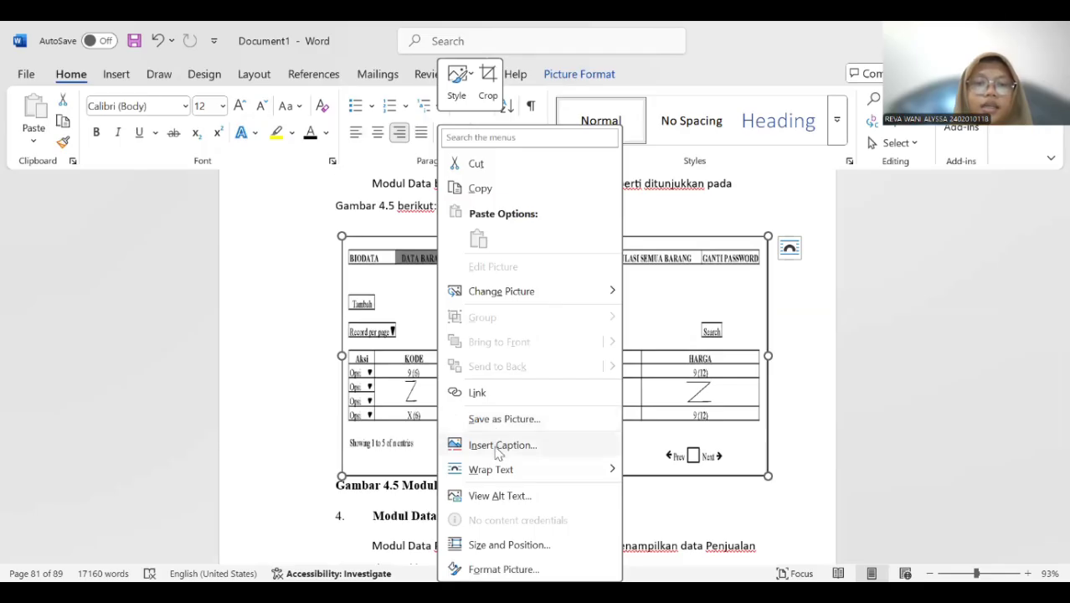
left_click(503, 445)
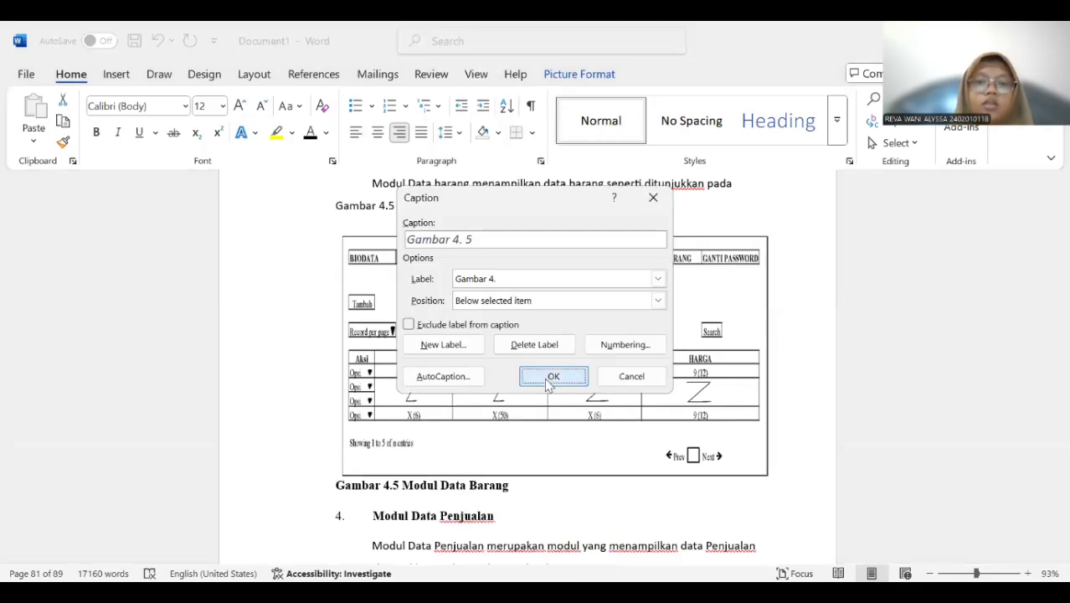
key("Return")
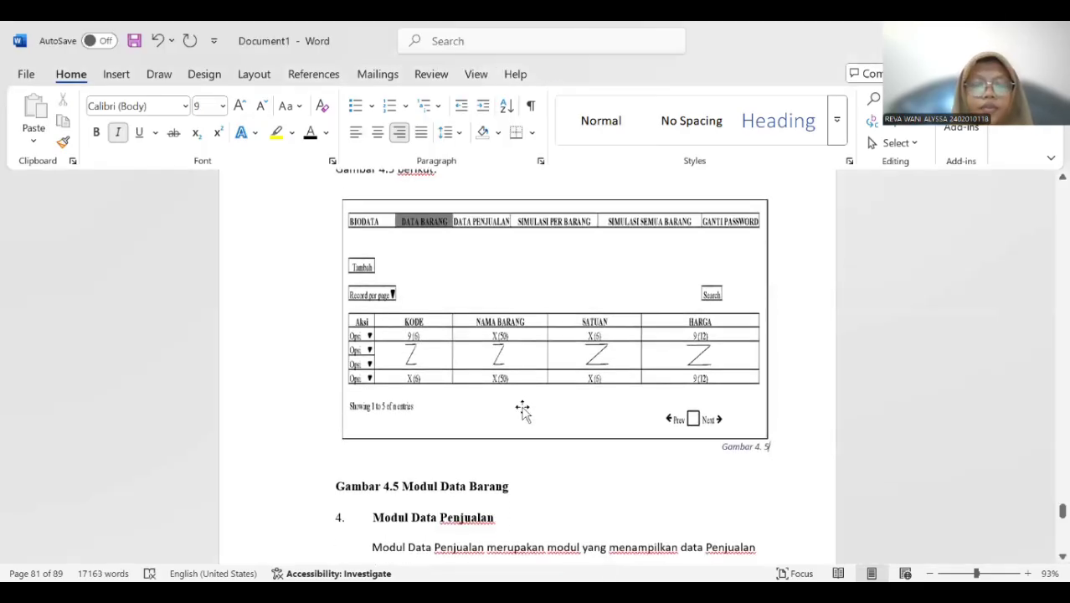
type("Modul")
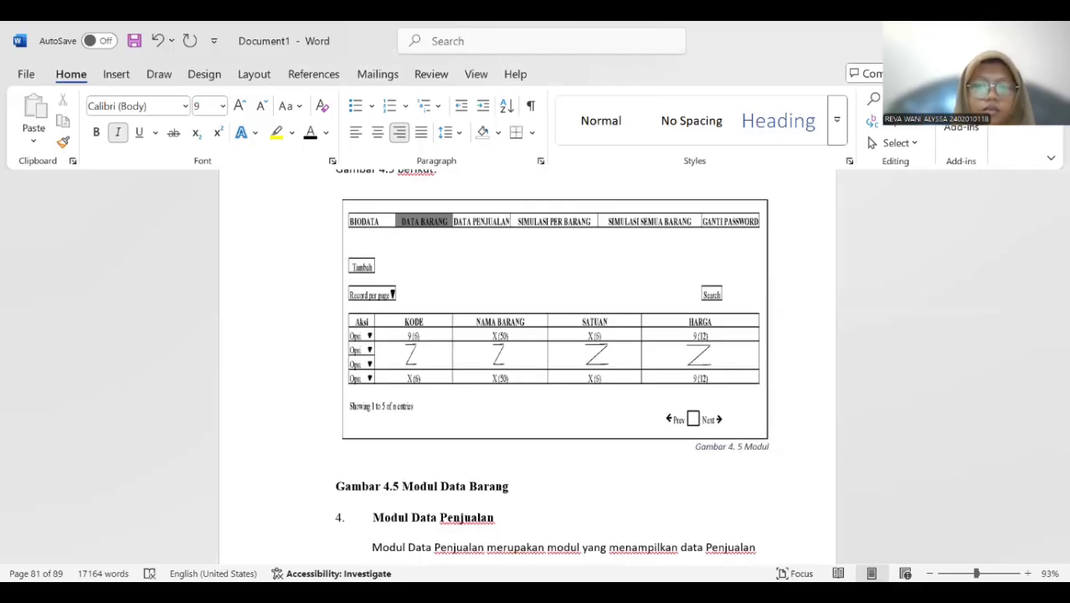
type(" Data Barang")
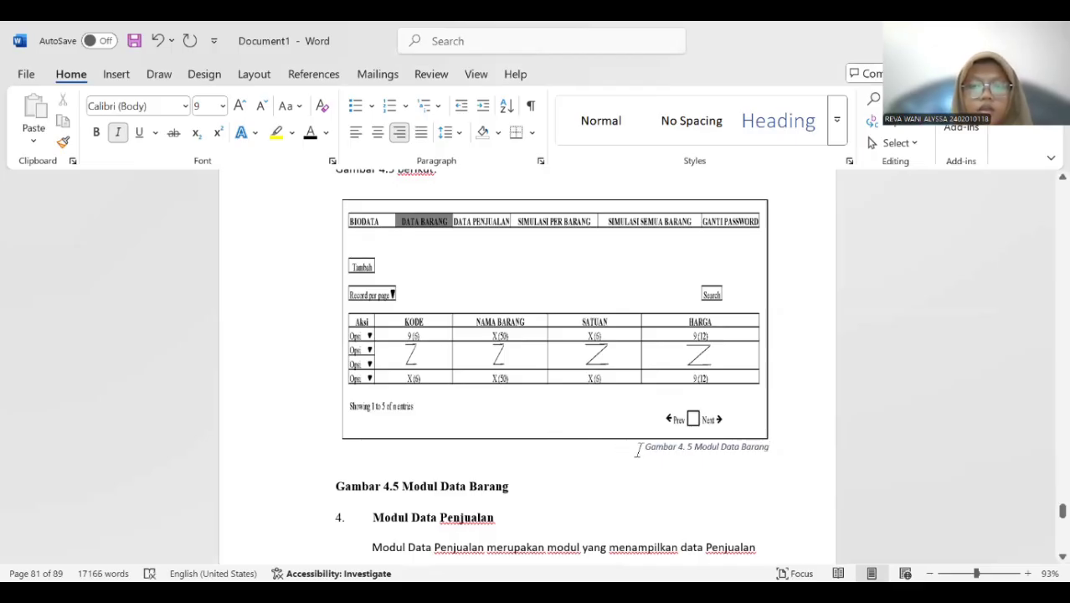
Center the new Modul Data Barang caption and format it as 12 pt, bold and without italics.
left_click_drag(637, 450, 770, 445)
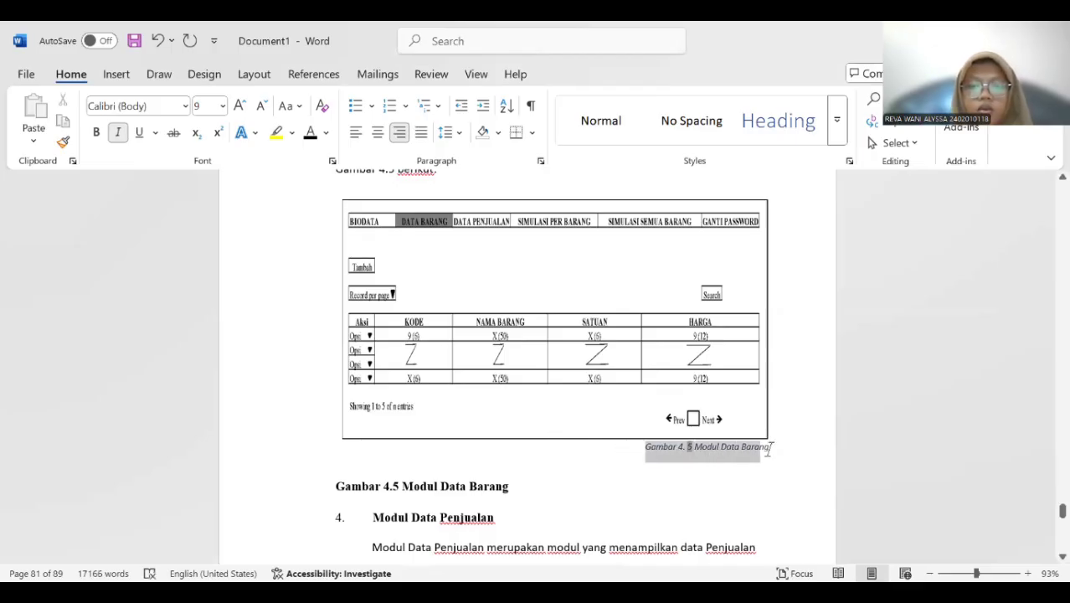
left_click(377, 132)
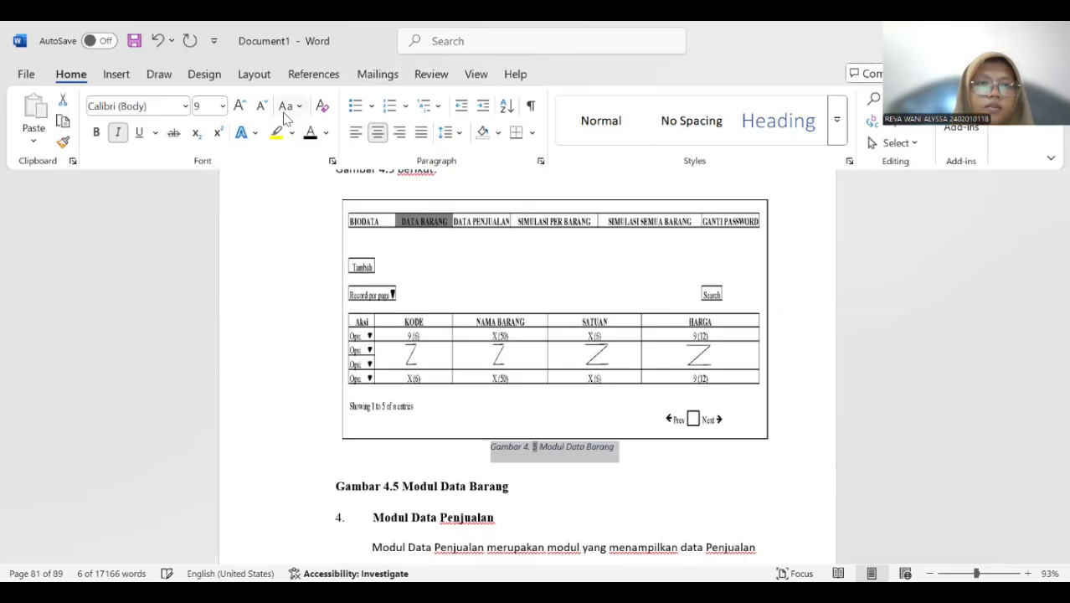
left_click(222, 106)
left_click(209, 209)
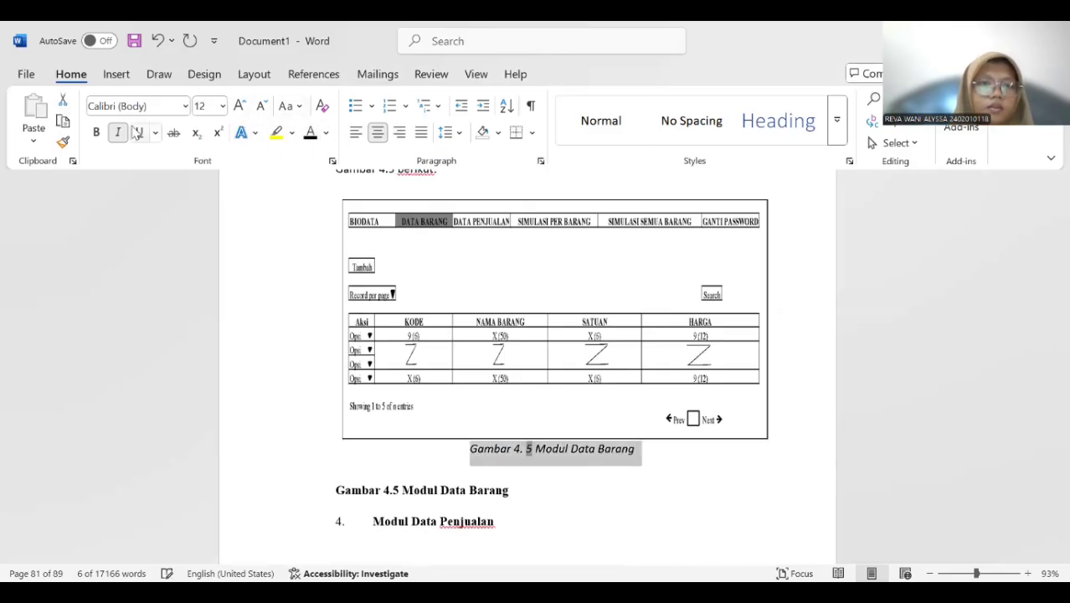
left_click(119, 132)
left_click(97, 133)
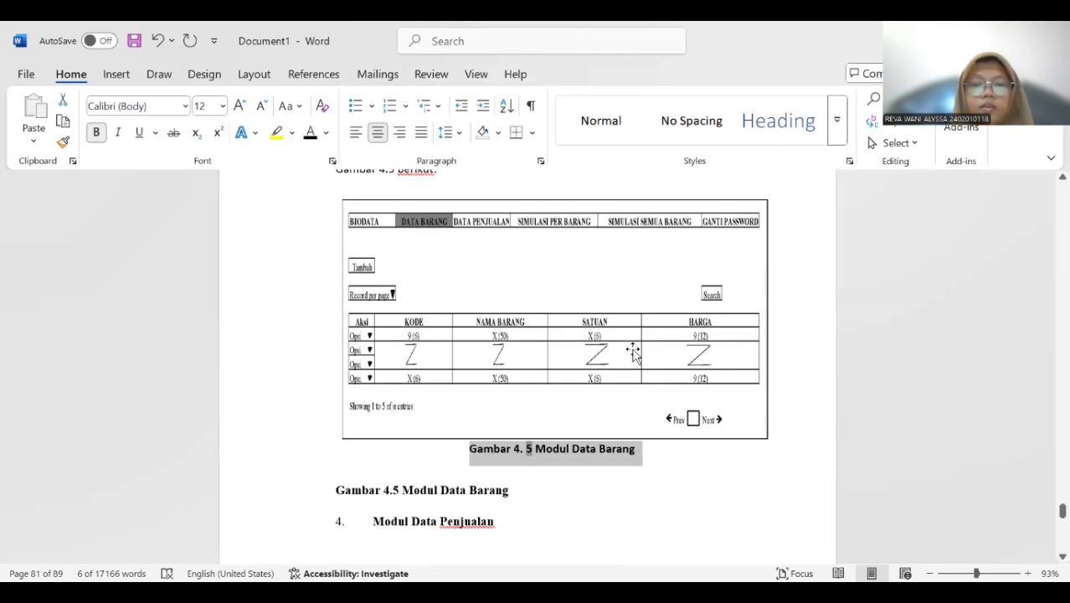
Delete the old manually written "Gambar 4.5 Modul Data Barang" caption above the Modul Data Penjualan heading.
scroll(634, 352, "down", 6)
scroll(636, 331, "up", 3)
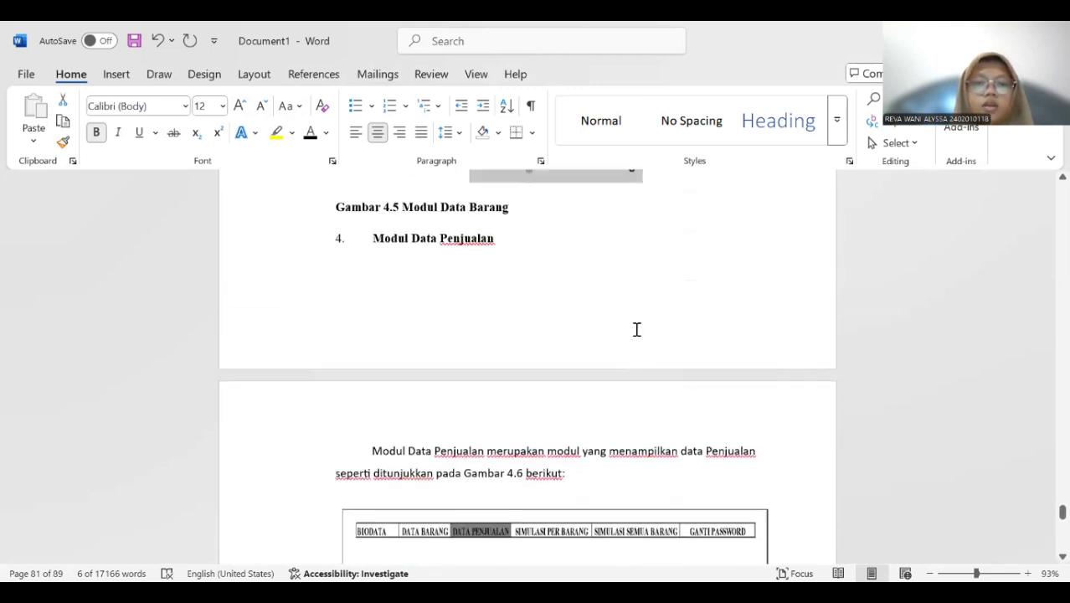
scroll(624, 329, "up", 1)
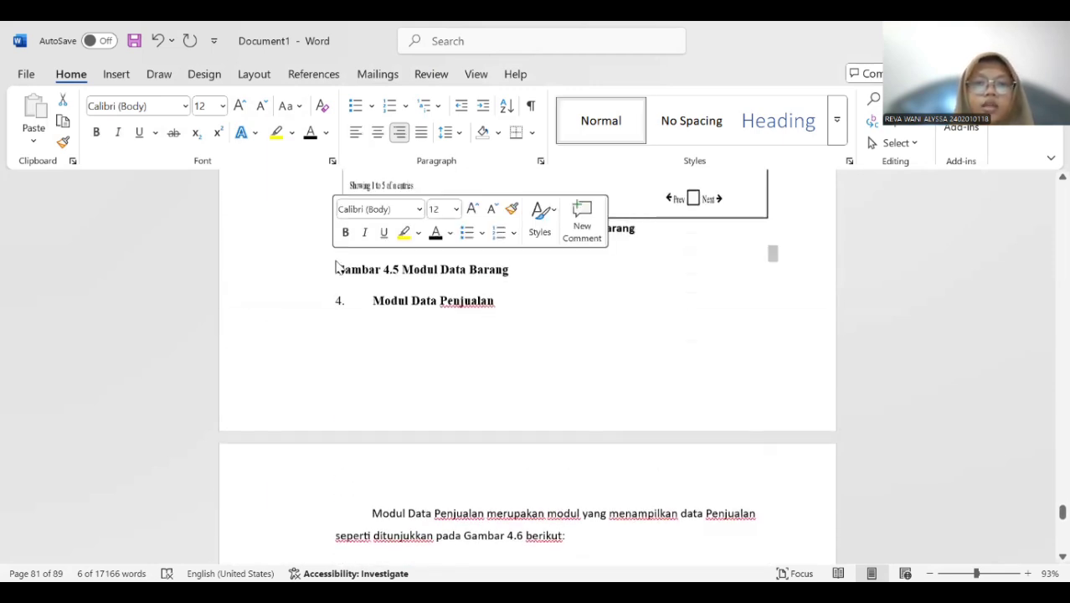
left_click_drag(337, 268, 482, 271)
left_click(481, 270)
key("BackSpace")
left_click(318, 274)
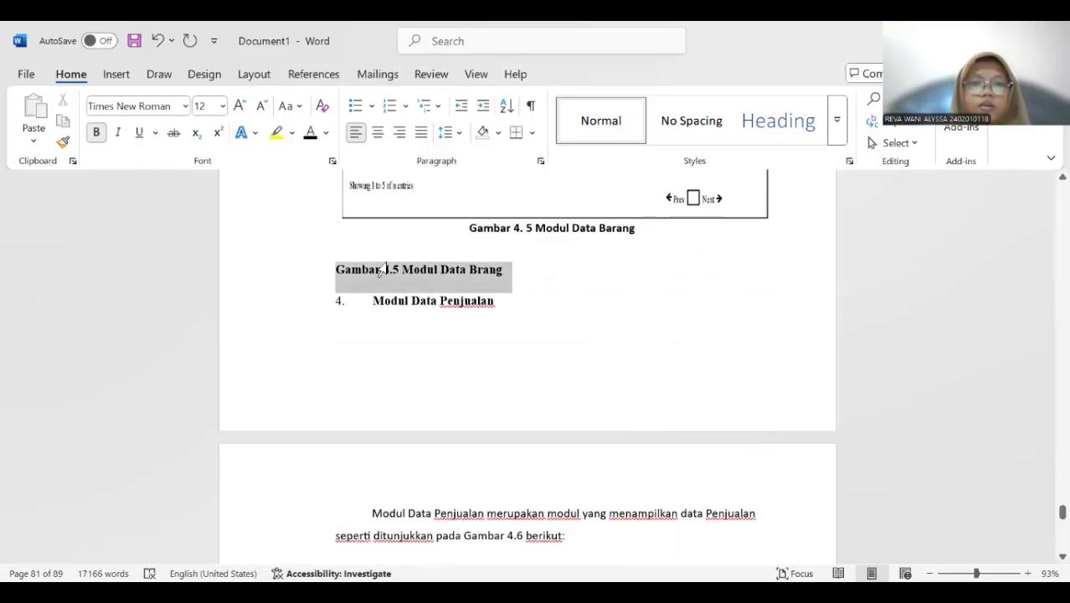
key("Delete")
Insert a caption with the label "Gambar 4." below the Modul Data Penjualan picture and add the title "Modul Data Penjualan".
scroll(486, 267, "down", 5)
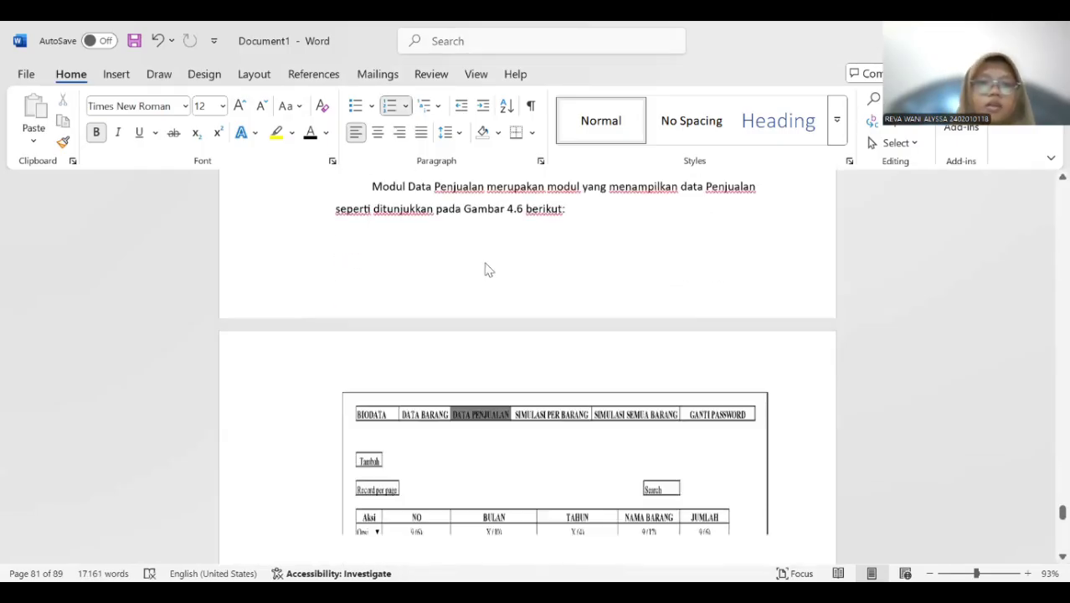
scroll(477, 272, "up", 1)
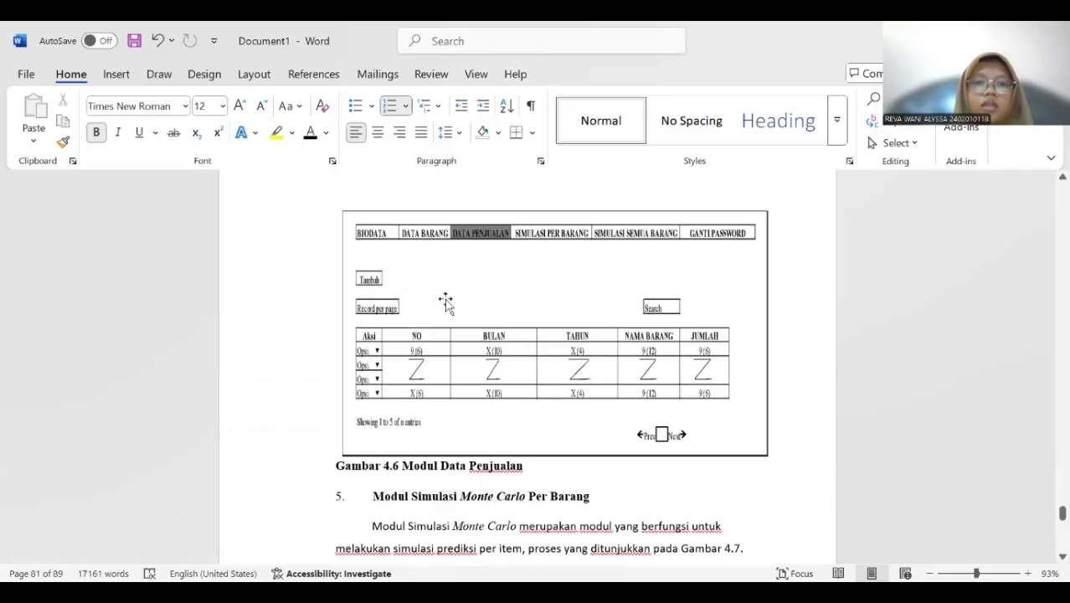
left_click(446, 303)
right_click(421, 324)
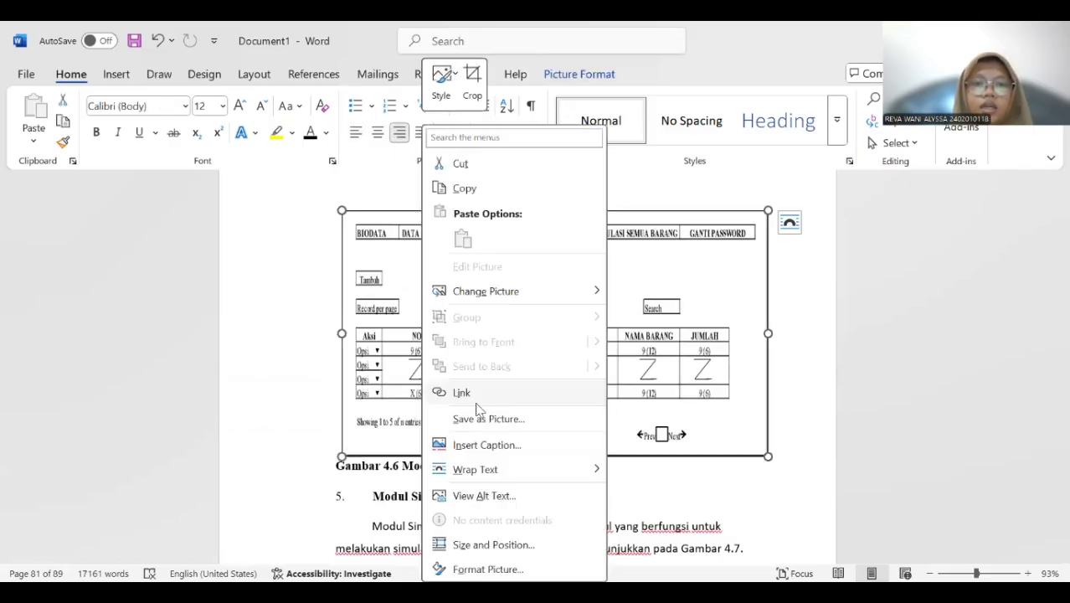
left_click(486, 444)
left_click(550, 374)
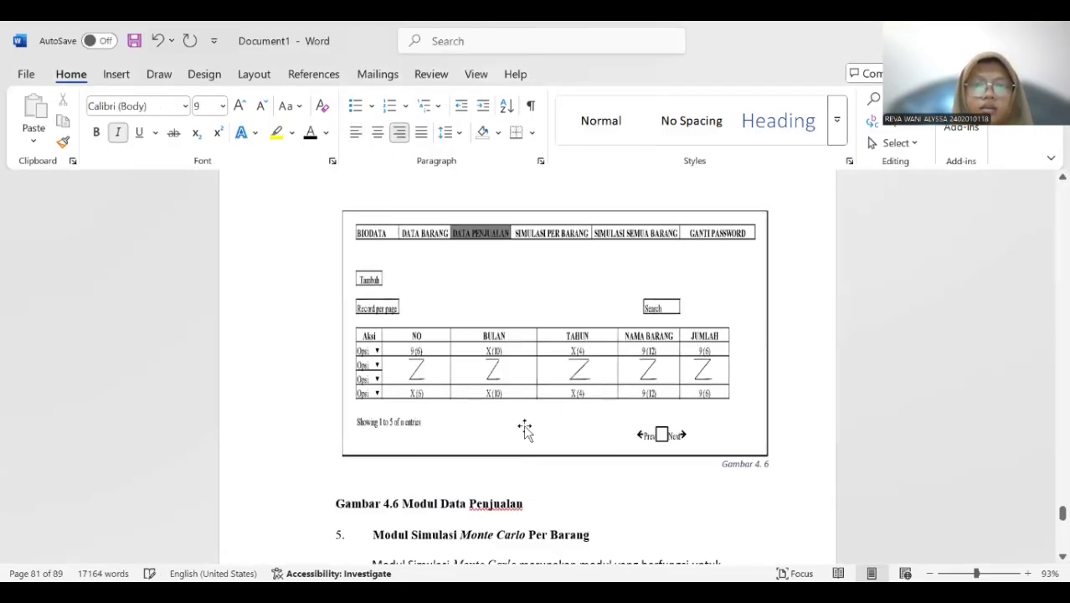
scroll(528, 428, "down", 2)
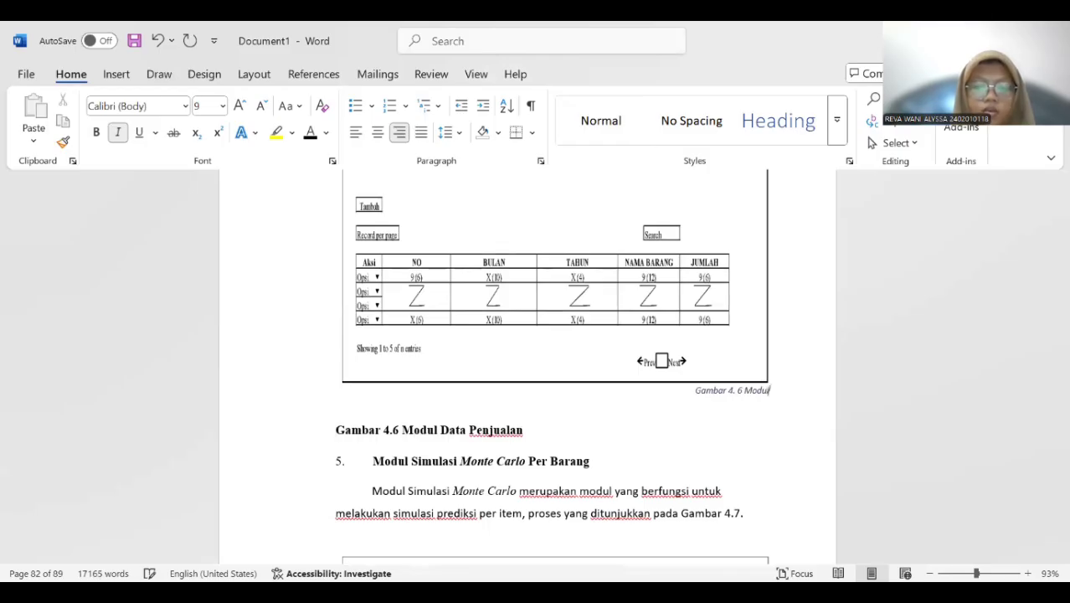
type("Modul D")
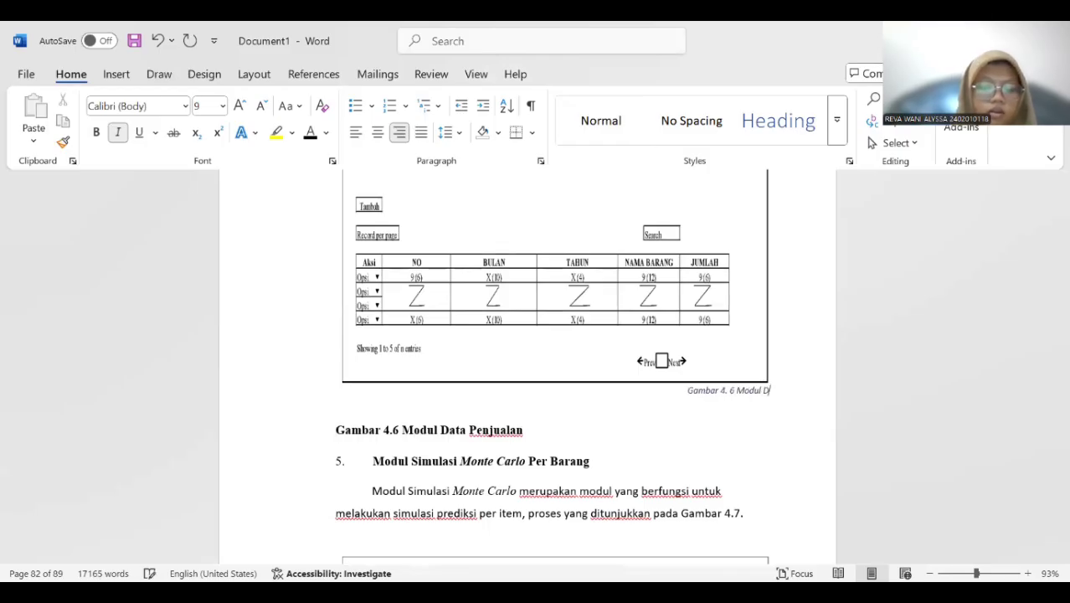
type("ata Penjualan")
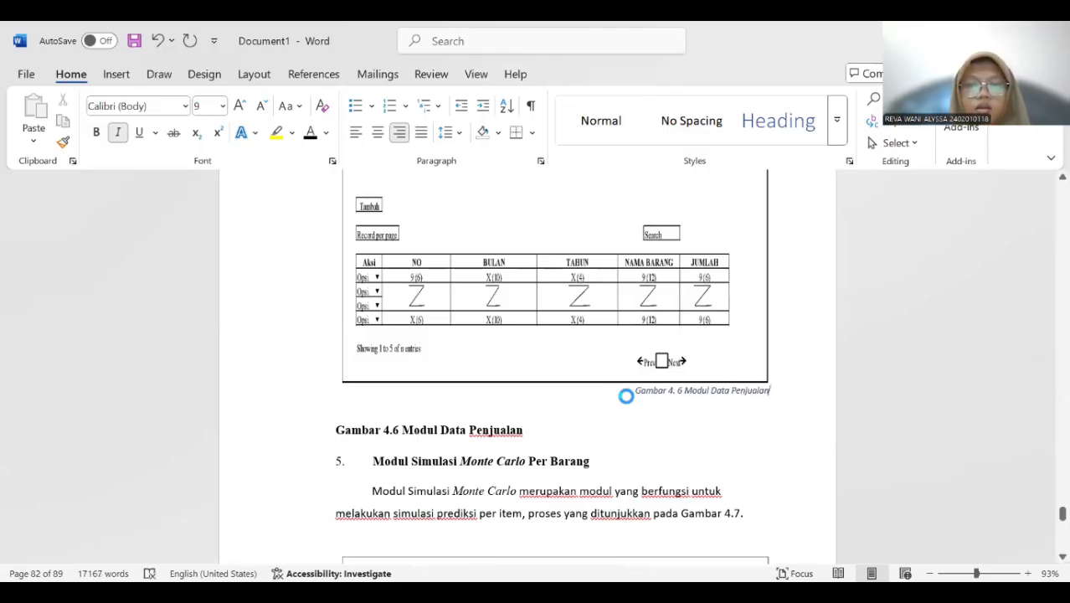
Center the new Modul Data Penjualan caption and format it as 12 pt, bold and without italics.
left_click_drag(634, 393, 780, 389)
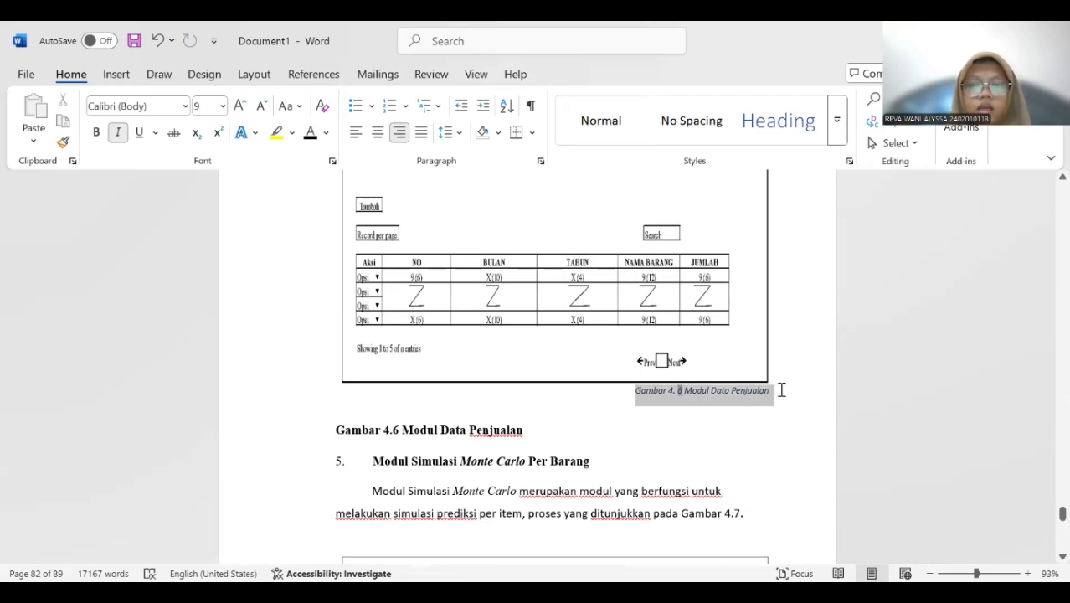
left_click(377, 139)
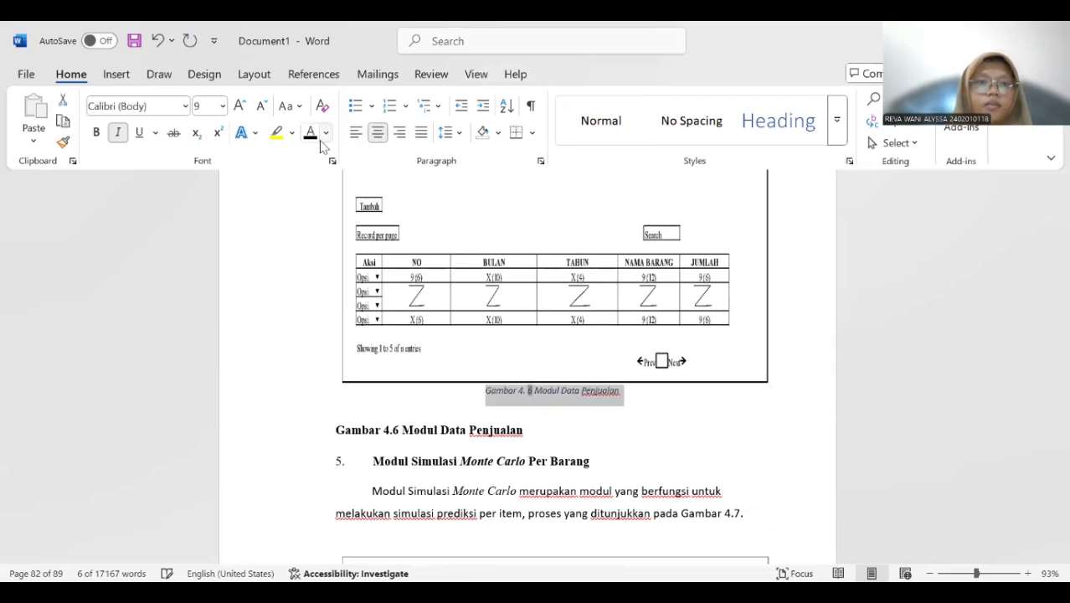
left_click(224, 106)
left_click(208, 211)
left_click(119, 133)
left_click(96, 132)
Delete the old manually written "Gambar 4.6 Modul Data Penjualan" caption above the Modul Simulasi Monte Carlo Per Barang heading.
left_click(558, 446)
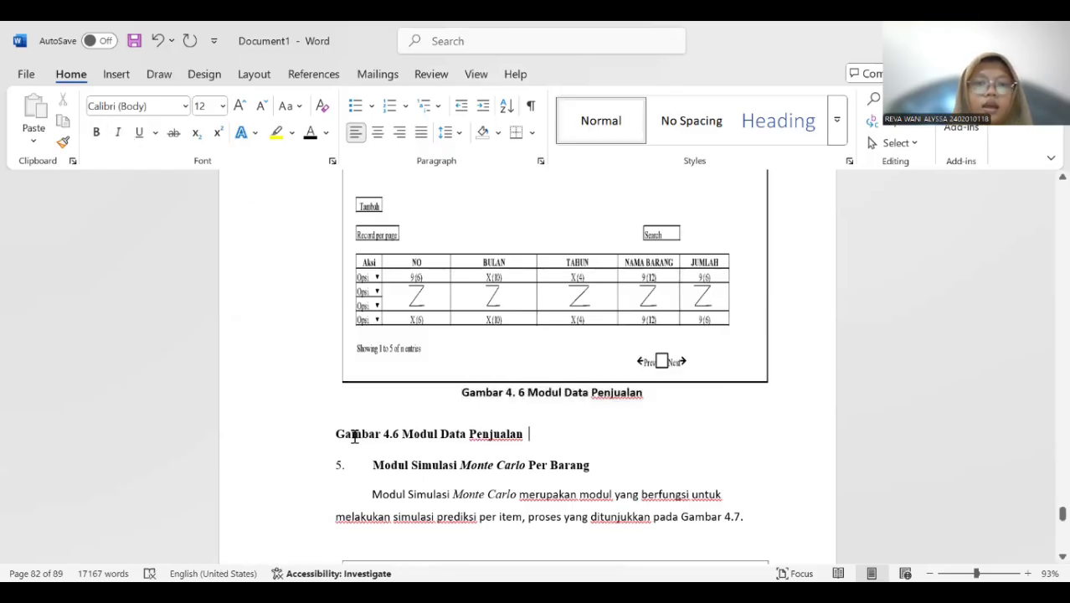
left_click_drag(328, 429, 573, 430)
key("Delete")
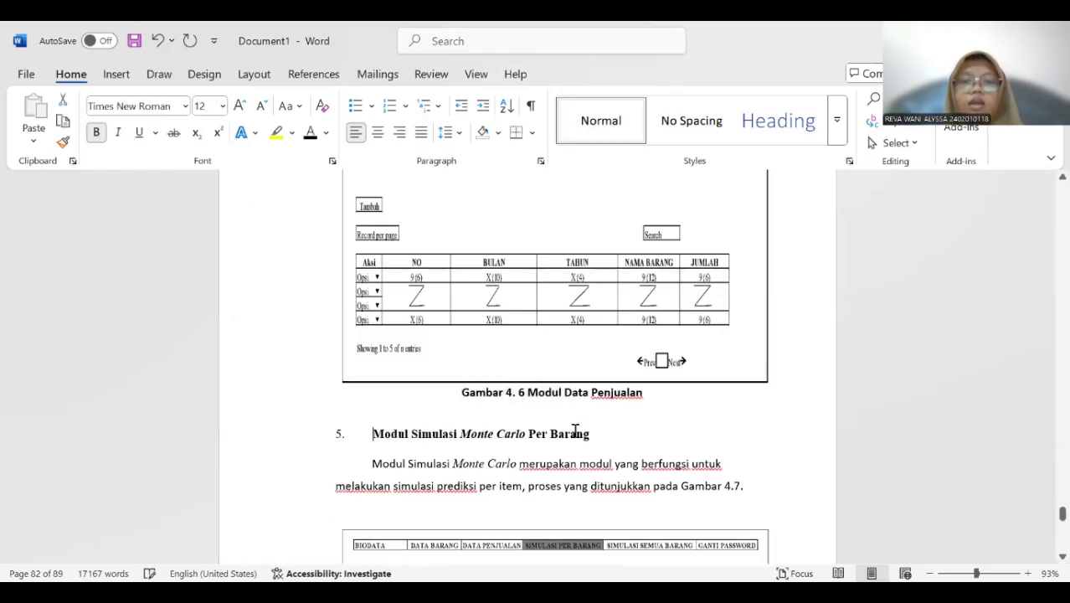
Insert a "Gambar 4." caption below the Modul Simulasi Monte Carlo Per Barang picture and add the title "Form Input Simulasi".
scroll(570, 437, "down", 5)
scroll(568, 436, "up", 3)
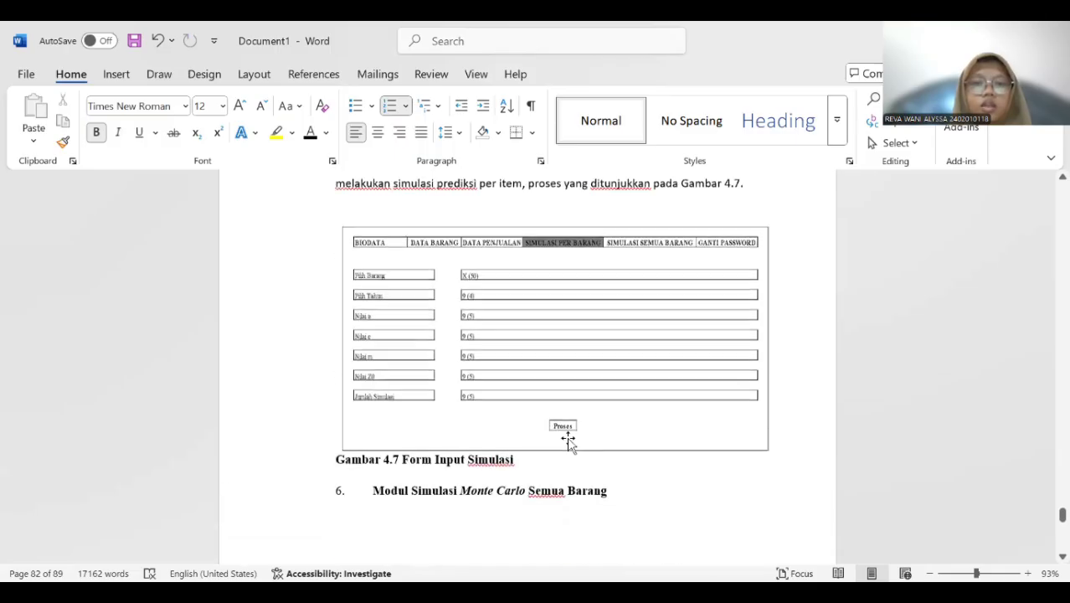
left_click(435, 376)
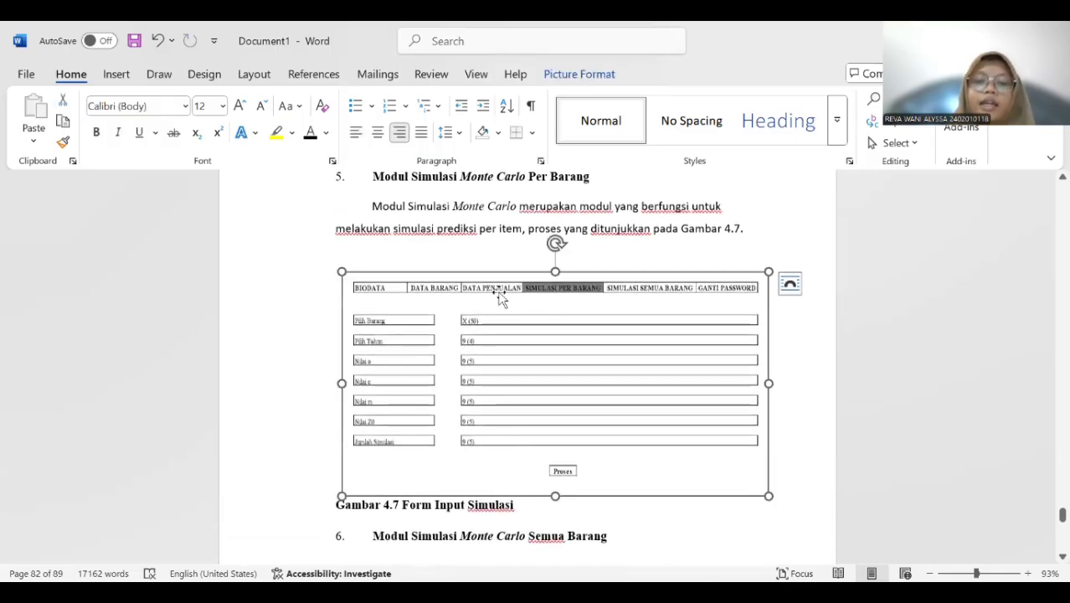
right_click(466, 393)
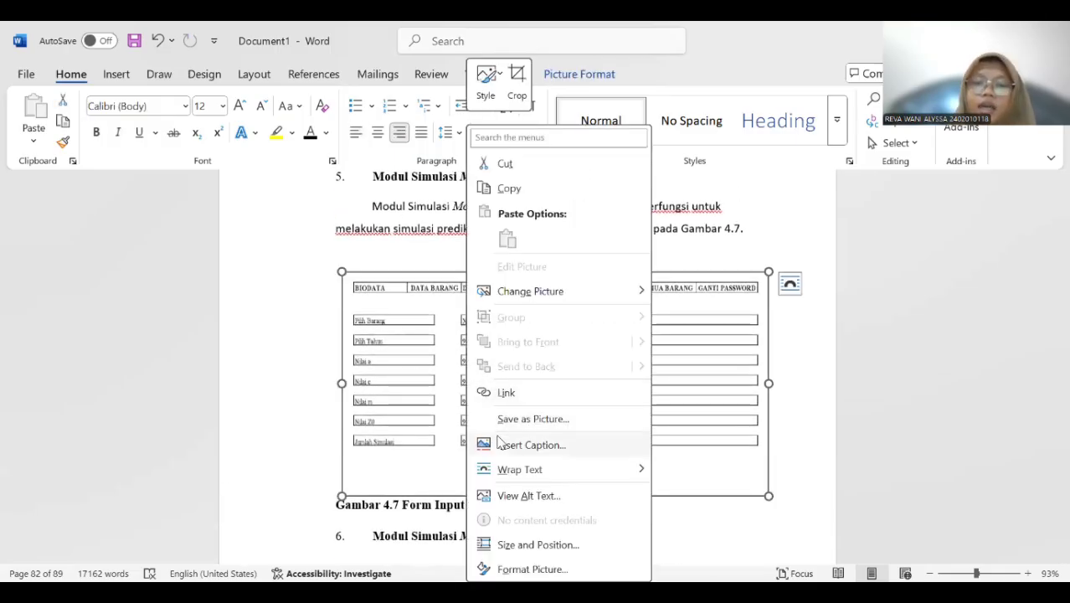
left_click(527, 444)
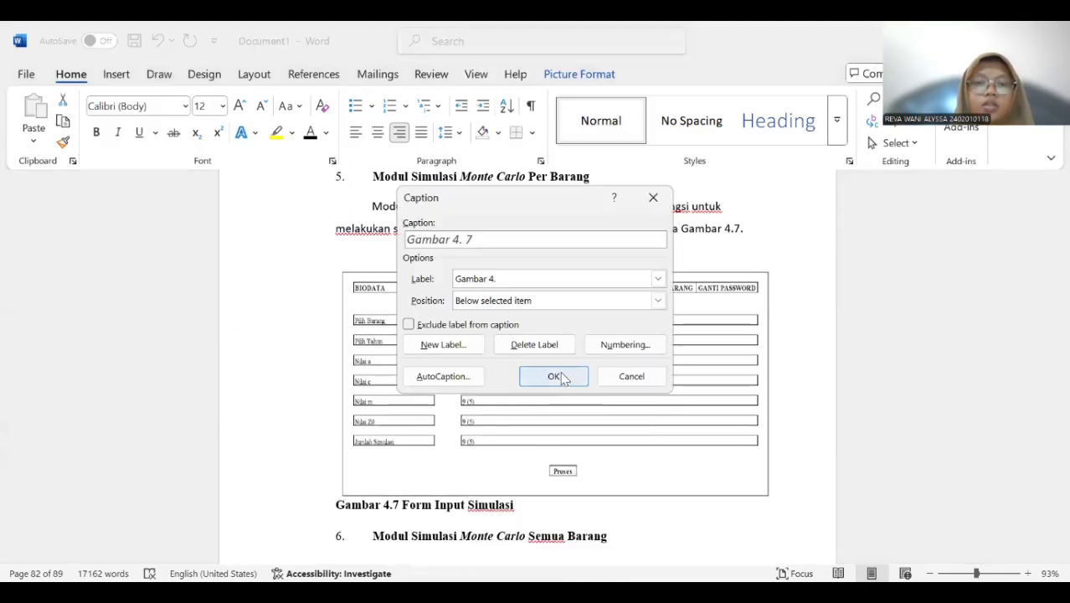
left_click(552, 375)
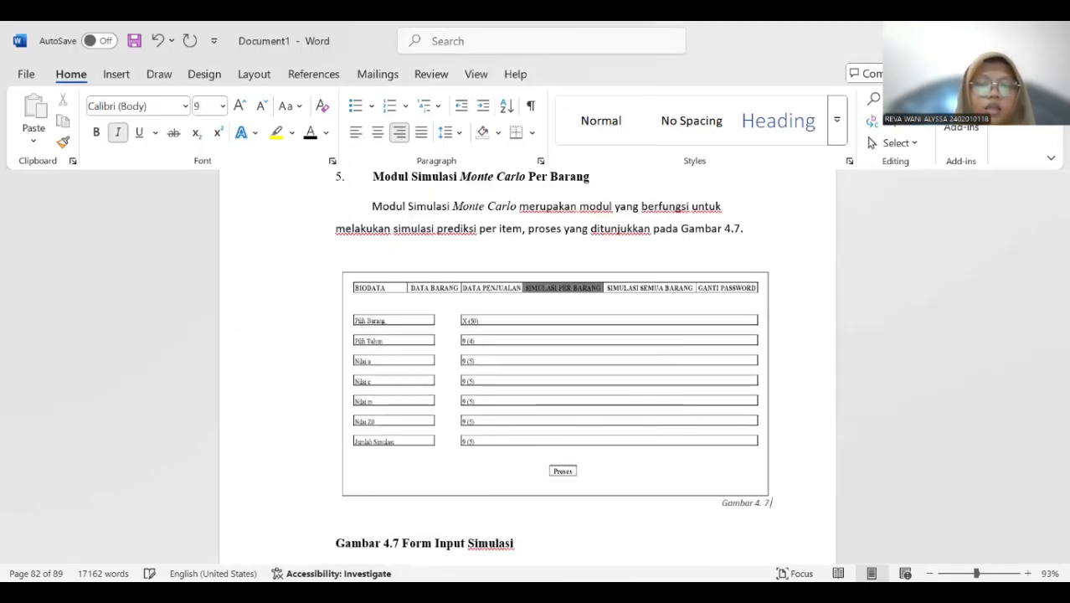
type("Fo")
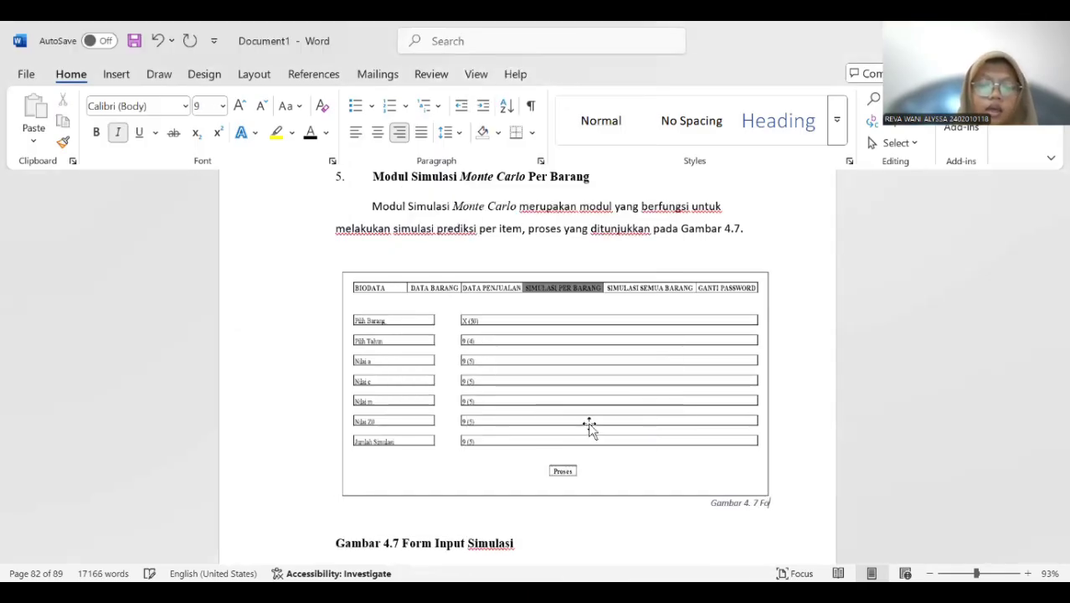
type("rm Input")
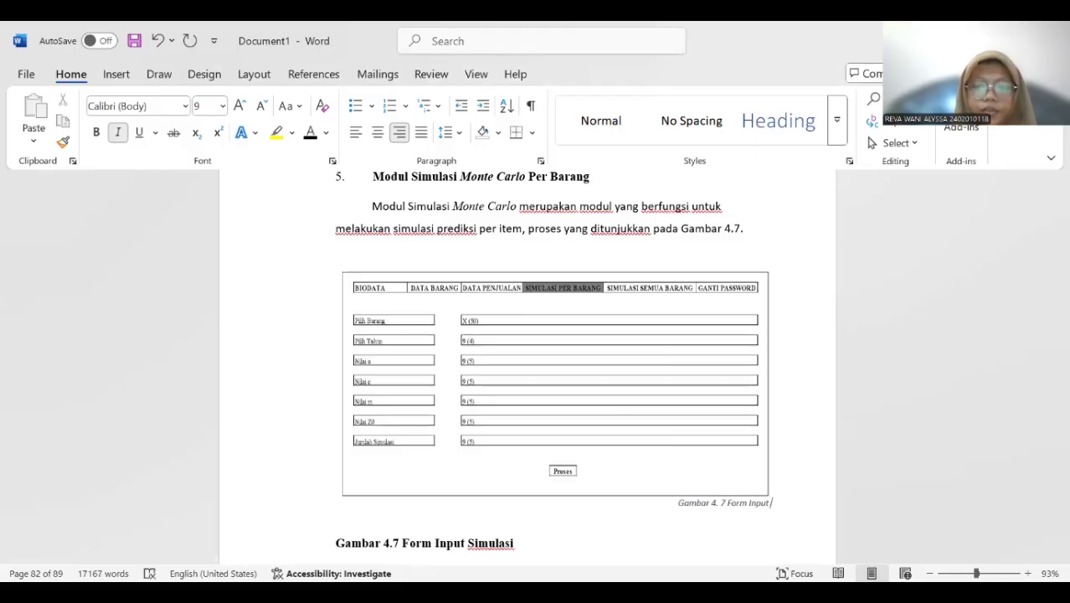
type(" Simulasi")
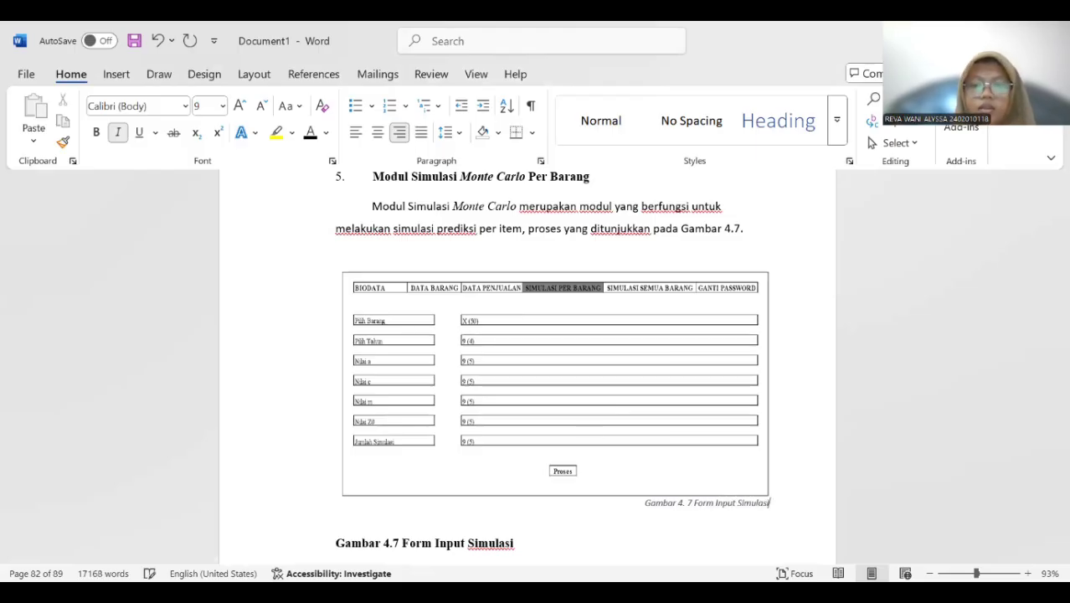
Center the new Form Input Simulasi caption under the Per Barang picture and format it as 12 pt, bold and without italics.
scroll(963, 365, "down", 3)
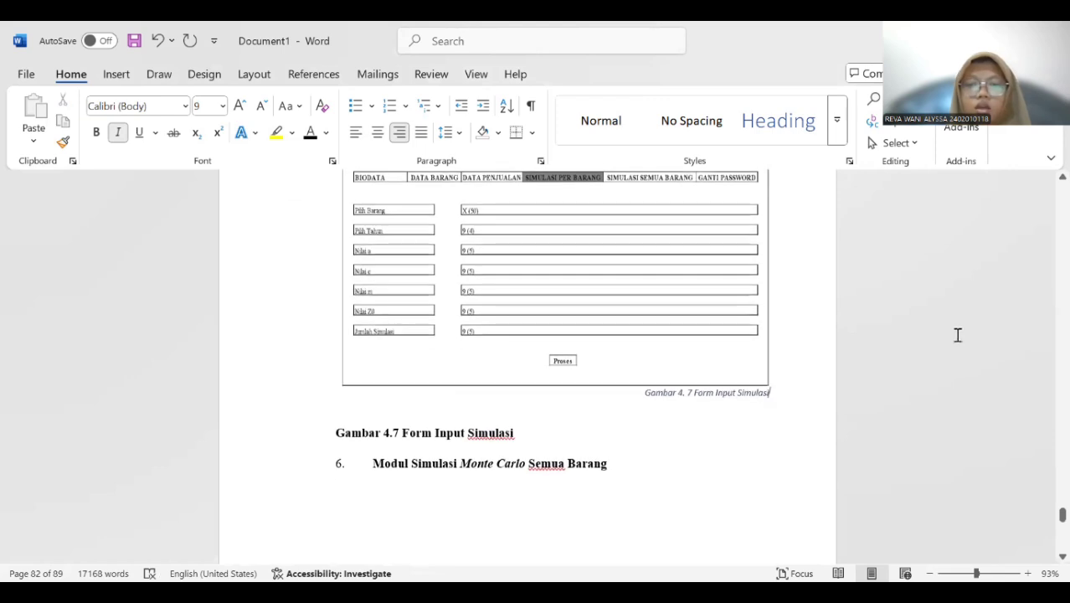
triple_click(724, 395)
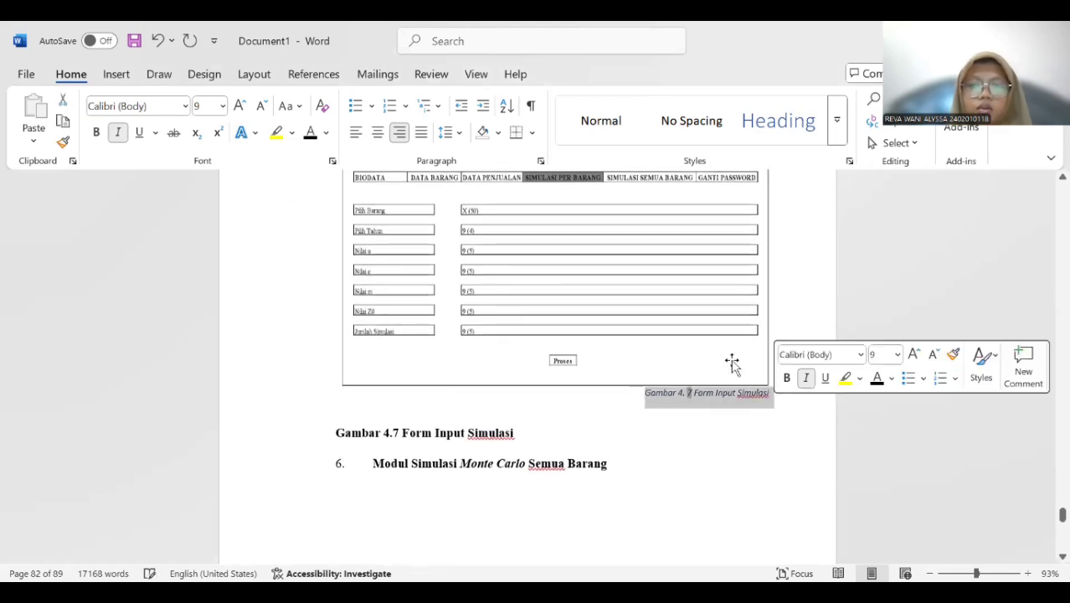
left_click(379, 132)
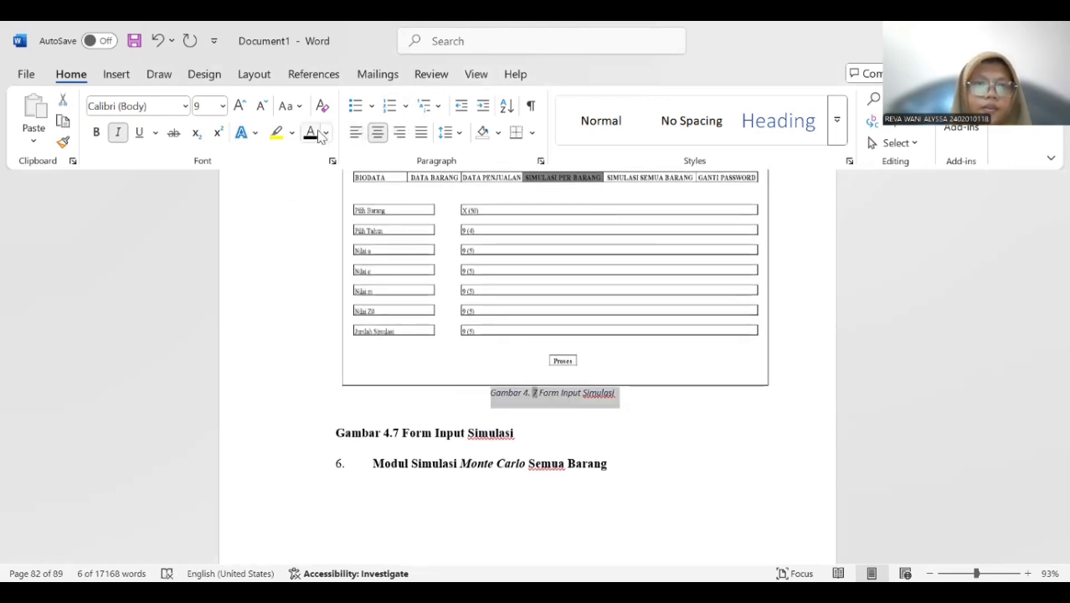
left_click(198, 108)
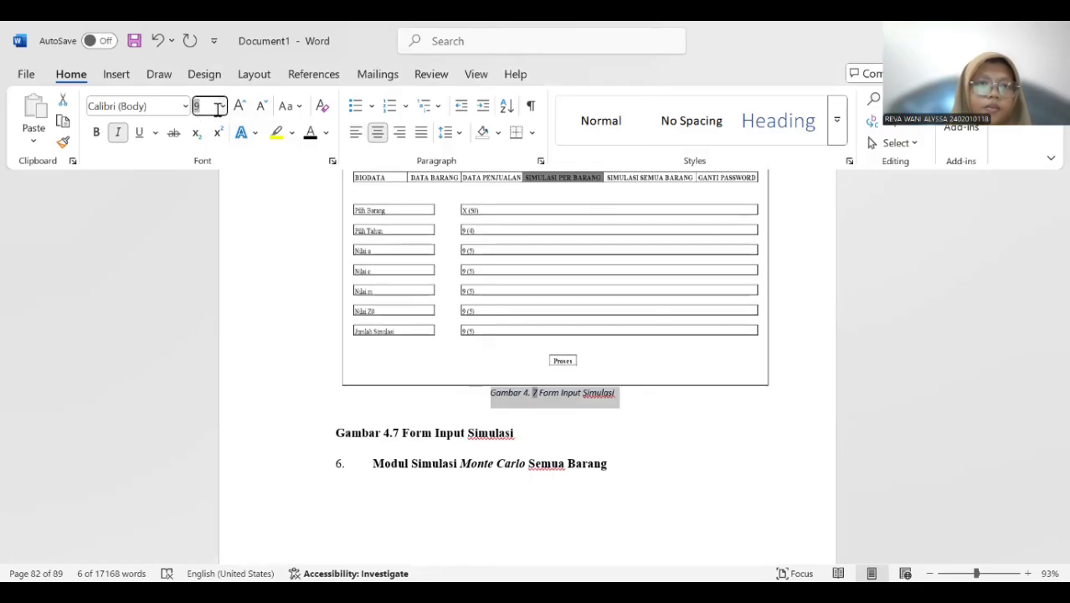
left_click(220, 108)
left_click(205, 208)
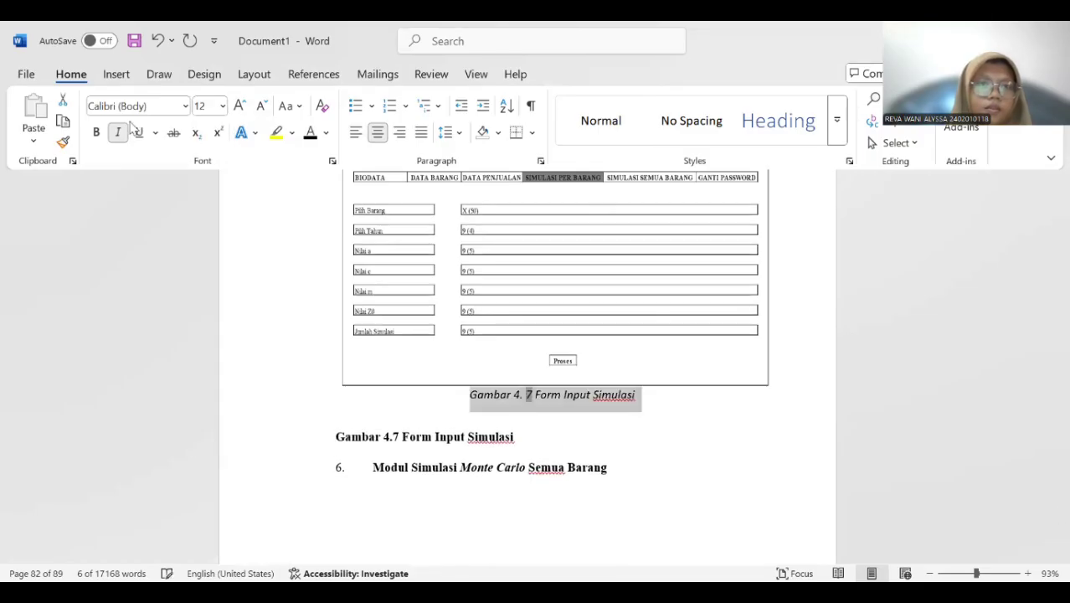
left_click(118, 132)
left_click(96, 132)
Delete the old manually written "Gambar 4.7 Form Input Simulasi" caption above the Modul Simulasi Monte Carlo Semua Barang heading.
scroll(669, 297, "down", 1)
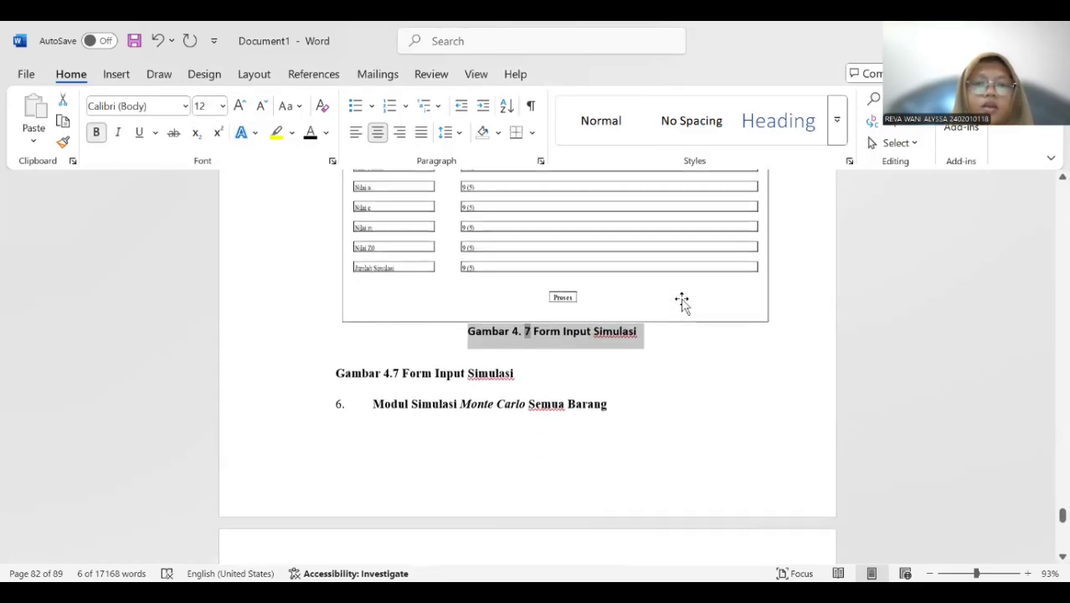
left_click_drag(333, 363, 516, 369)
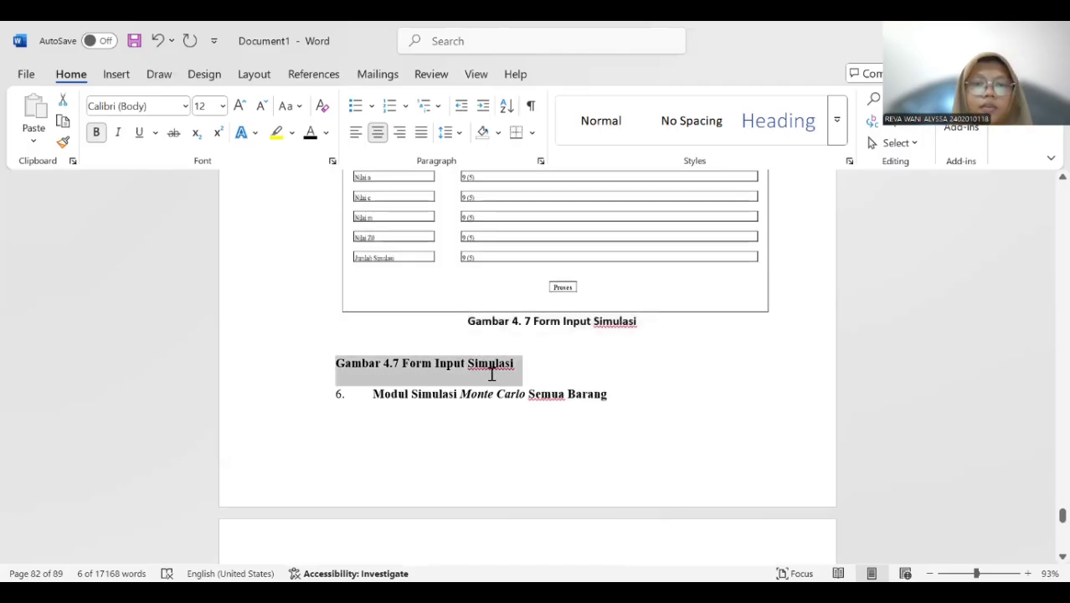
key("Delete")
Insert a "Gambar 4." caption below the Modul Simulasi Monte Carlo Semua Barang picture and add the title "Form Input Simulasi".
scroll(510, 369, "down", 4)
scroll(517, 362, "down", 4)
scroll(514, 354, "up", 3)
left_click(445, 377)
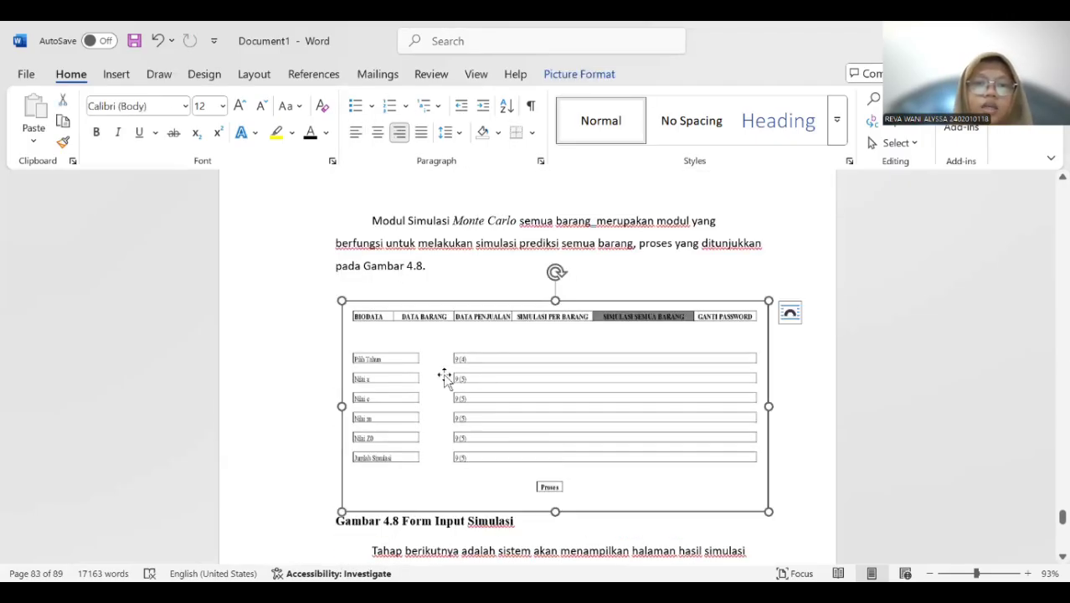
right_click(445, 378)
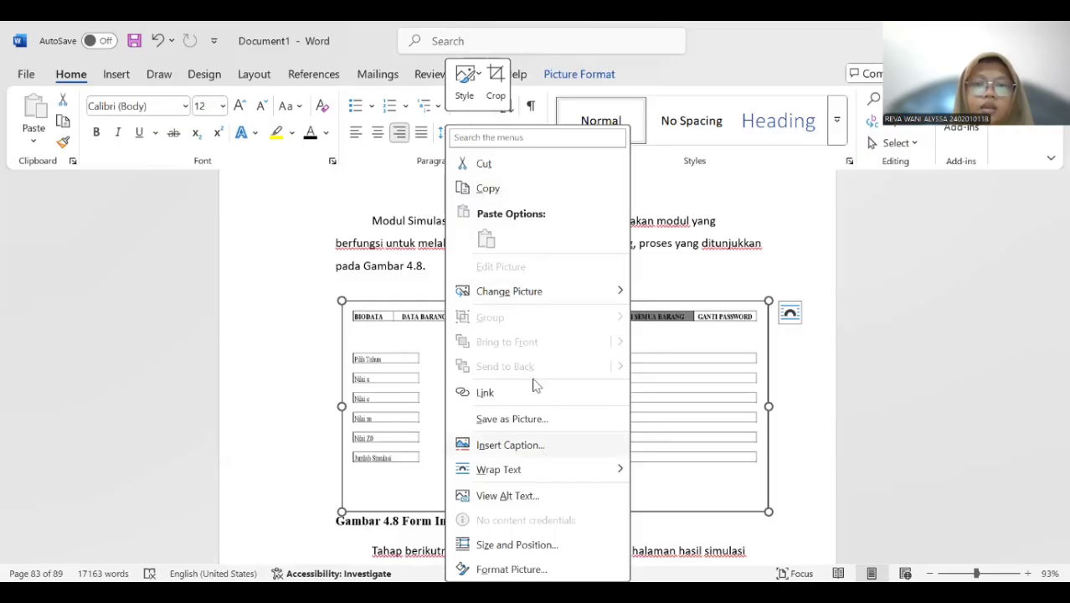
left_click(510, 445)
left_click(546, 376)
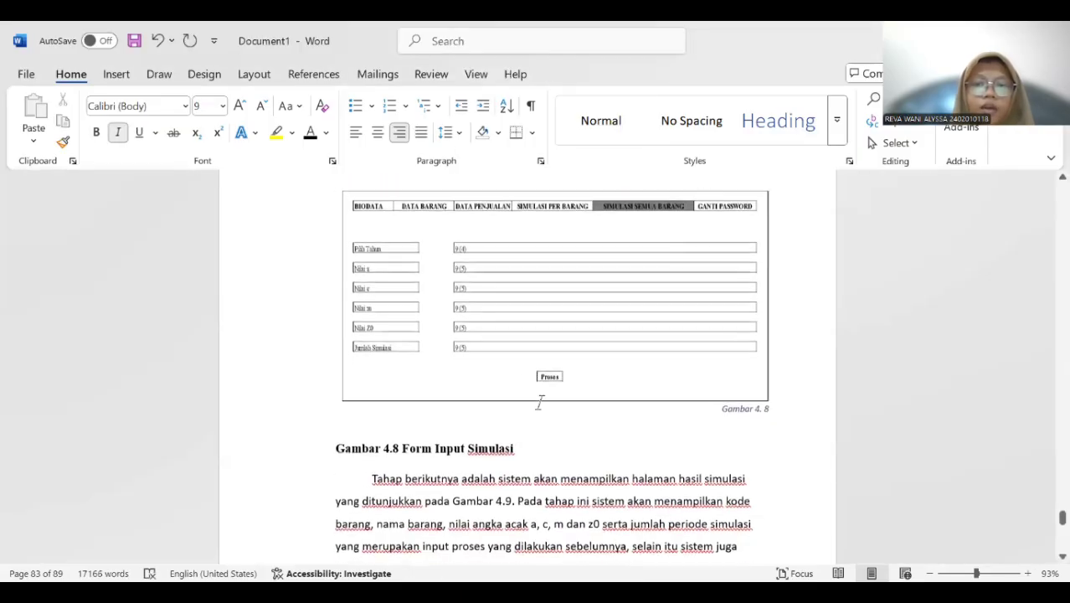
type("Fo")
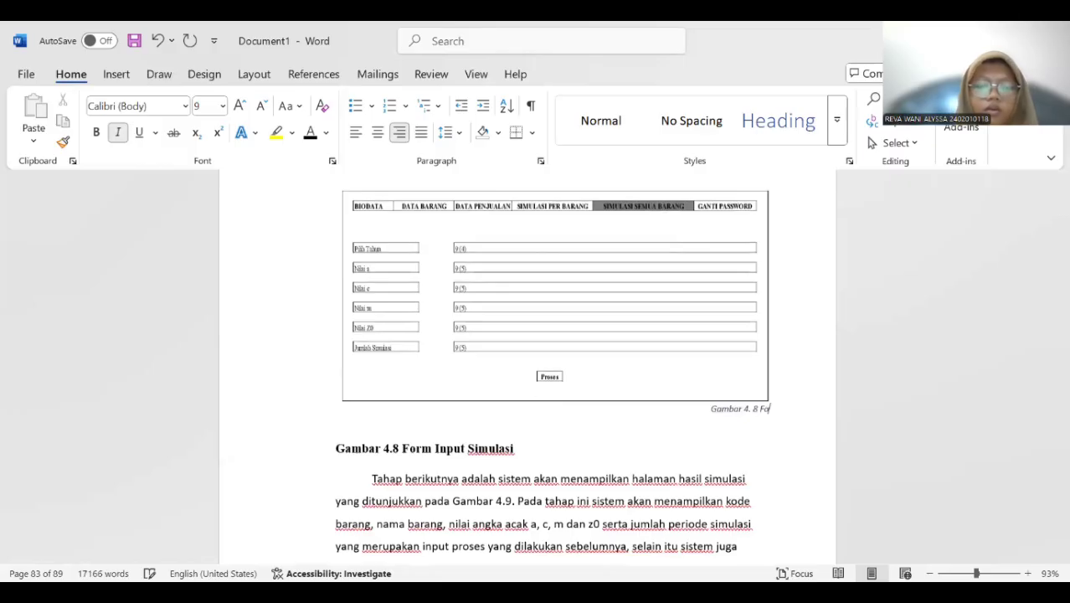
type("rm Input")
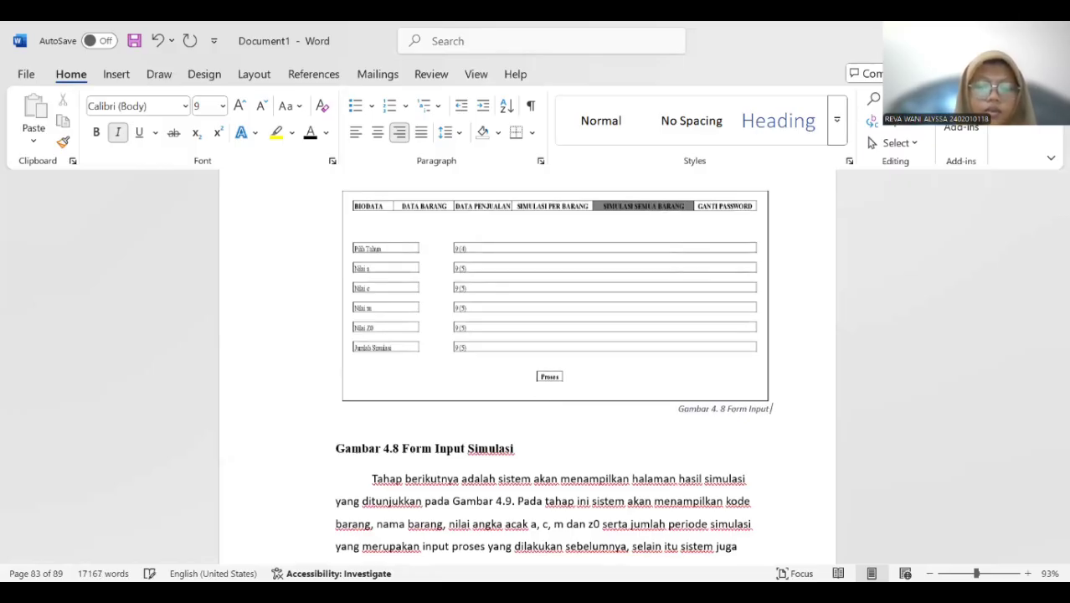
type(" Simulasi")
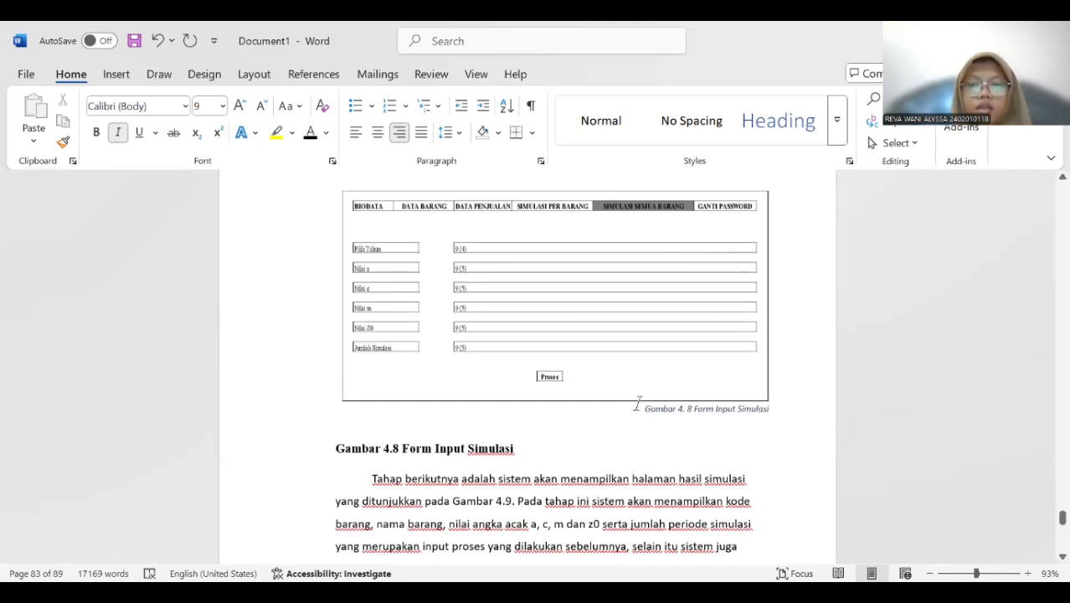
Format the new Form Input Simulasi caption under the Semua Barang picture as centered, 12 pt, bold and non-italic, and delete the old "Gambar 4.8" caption.
left_click_drag(638, 403, 798, 414)
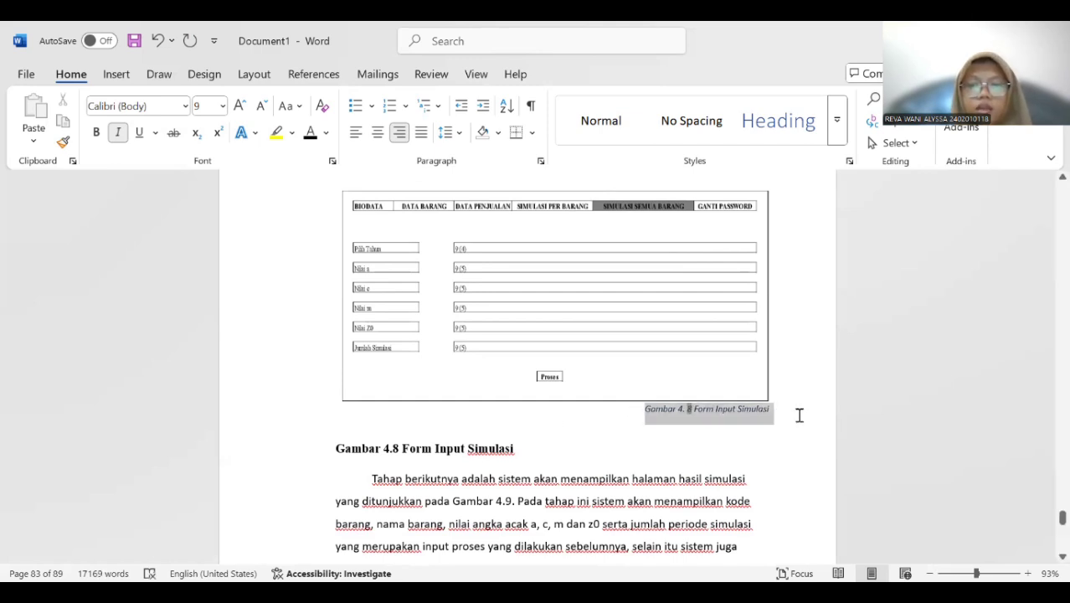
left_click(378, 132)
left_click(221, 106)
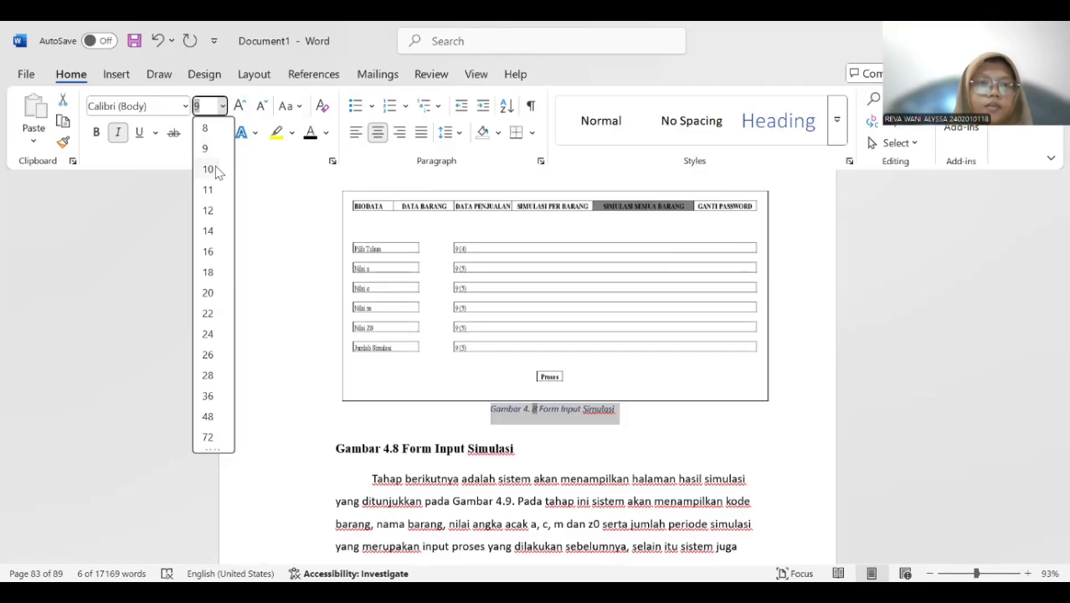
left_click(208, 210)
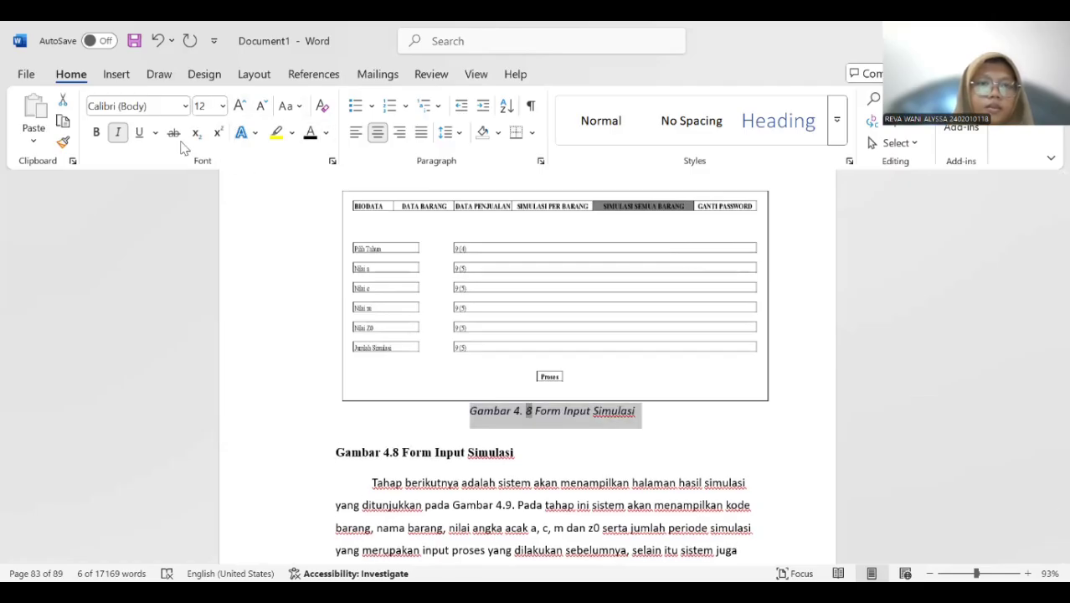
left_click(118, 132)
left_click(96, 132)
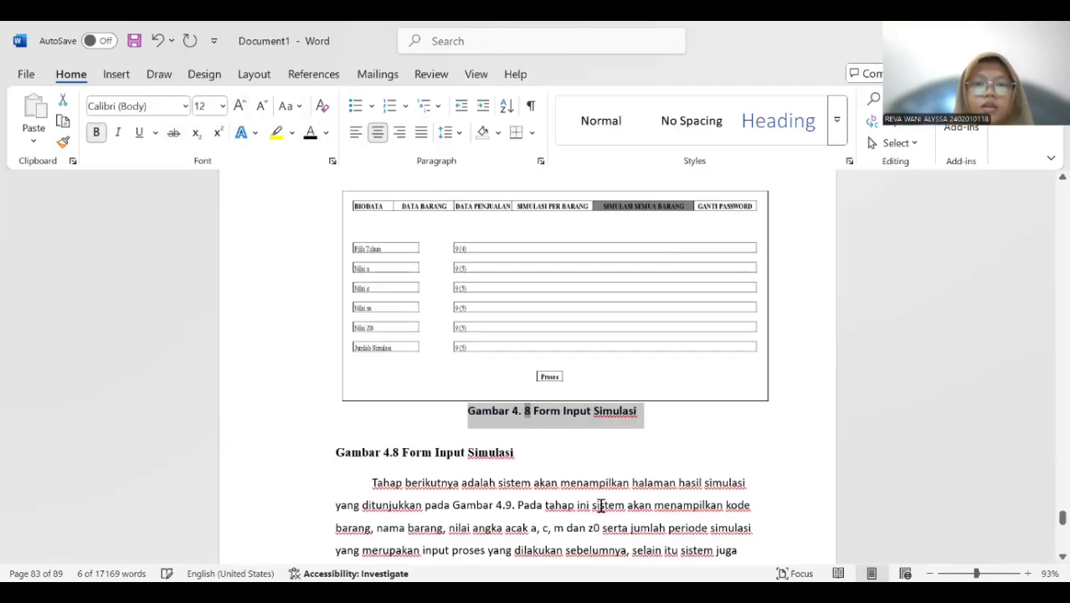
left_click_drag(349, 452, 563, 458)
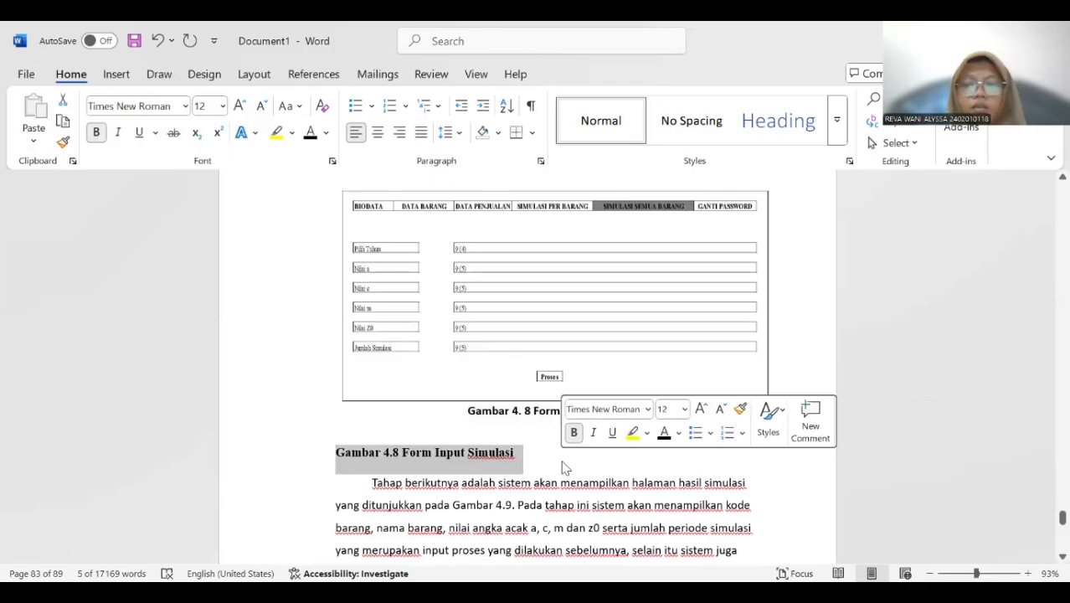
key("BackSpace")
Insert a "Gambar 4." caption below the simulation results picture and add the title "Hasil Simulasi".
scroll(554, 462, "down", 3)
scroll(553, 461, "down", 10)
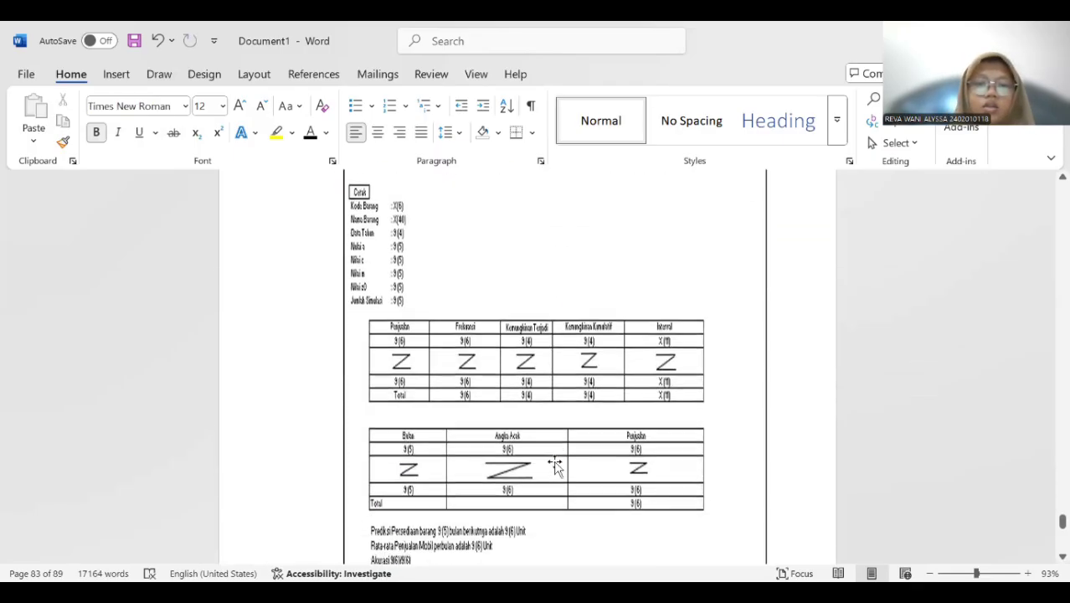
scroll(555, 462, "down", 3)
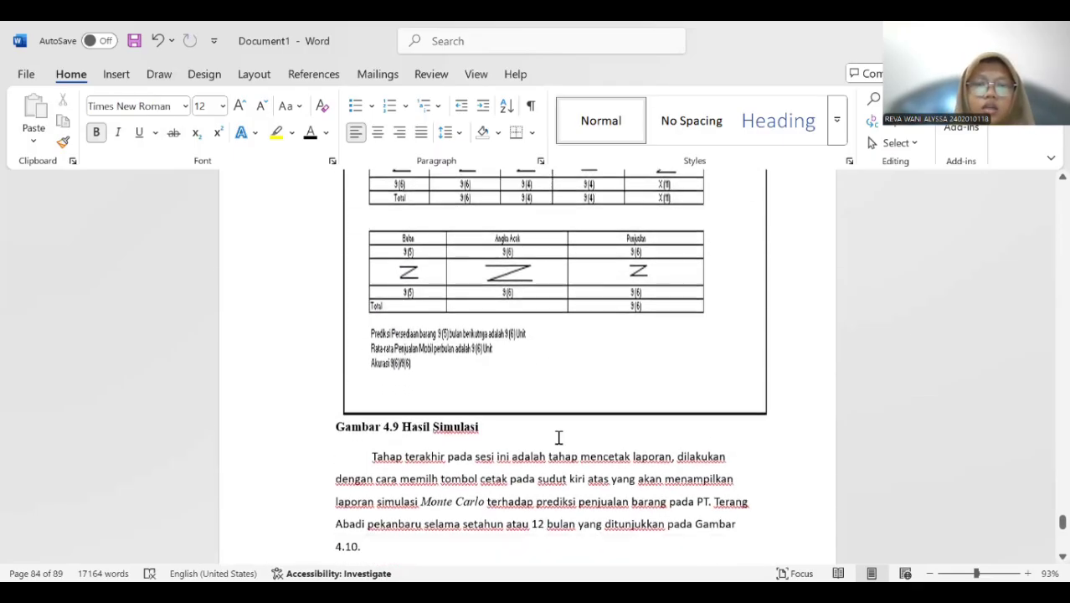
right_click(519, 329)
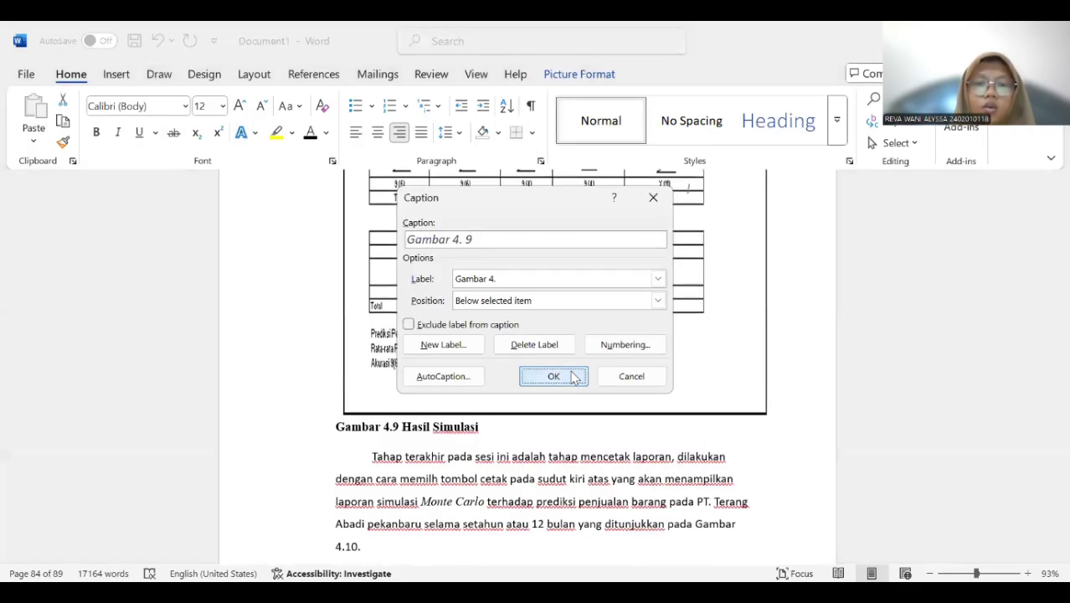
left_click(575, 376)
type("Ha")
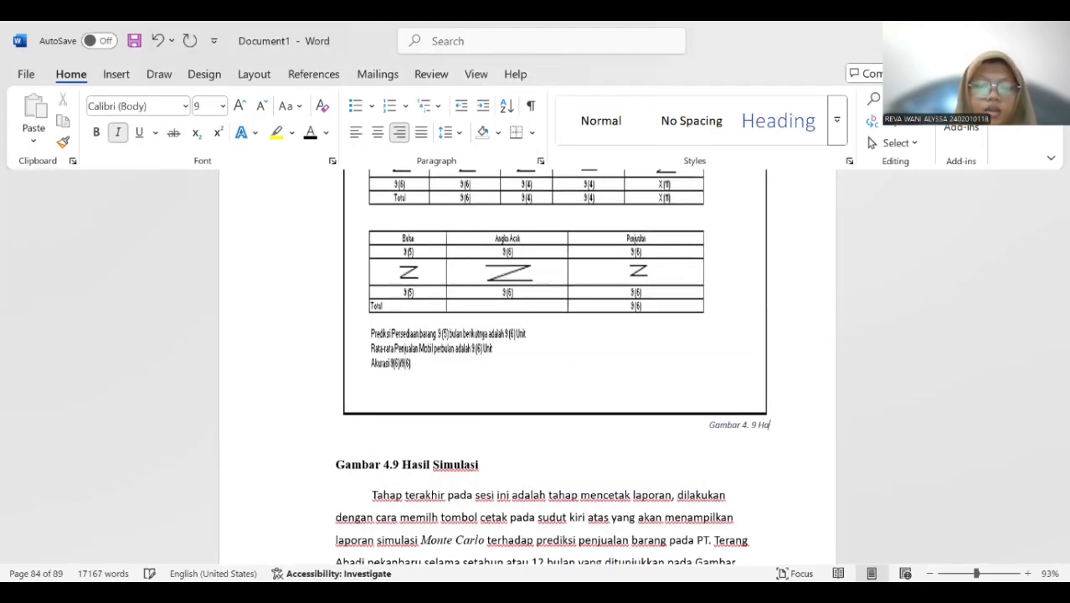
type("sil Simulasi")
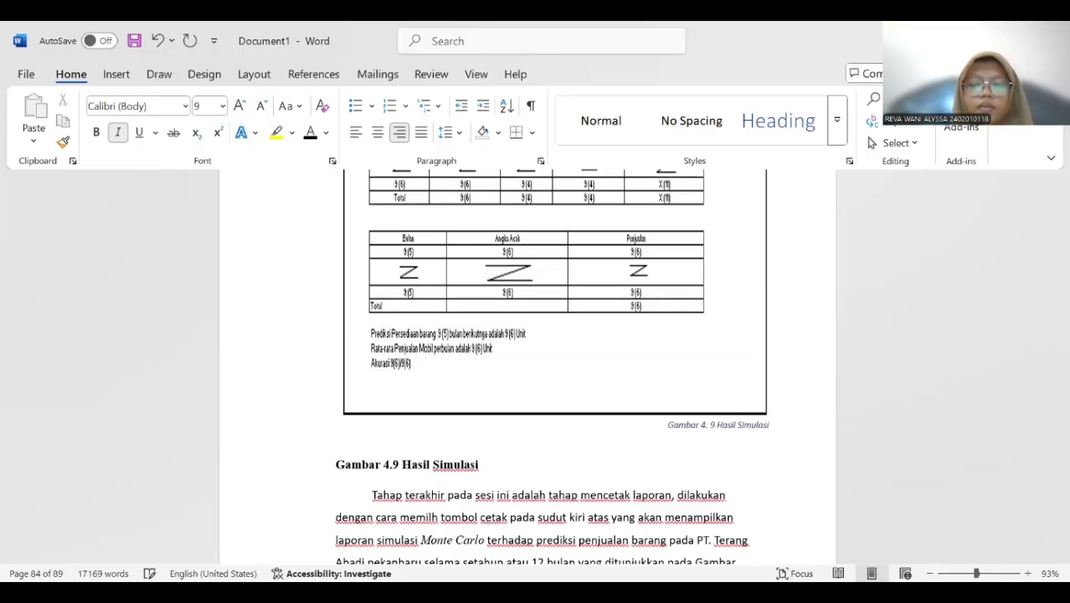
Format the new Hasil Simulasi caption as centered, 12 pt, bold and non-italic, and delete the old manual "Gambar 4.9" caption.
left_click_drag(672, 421, 818, 425)
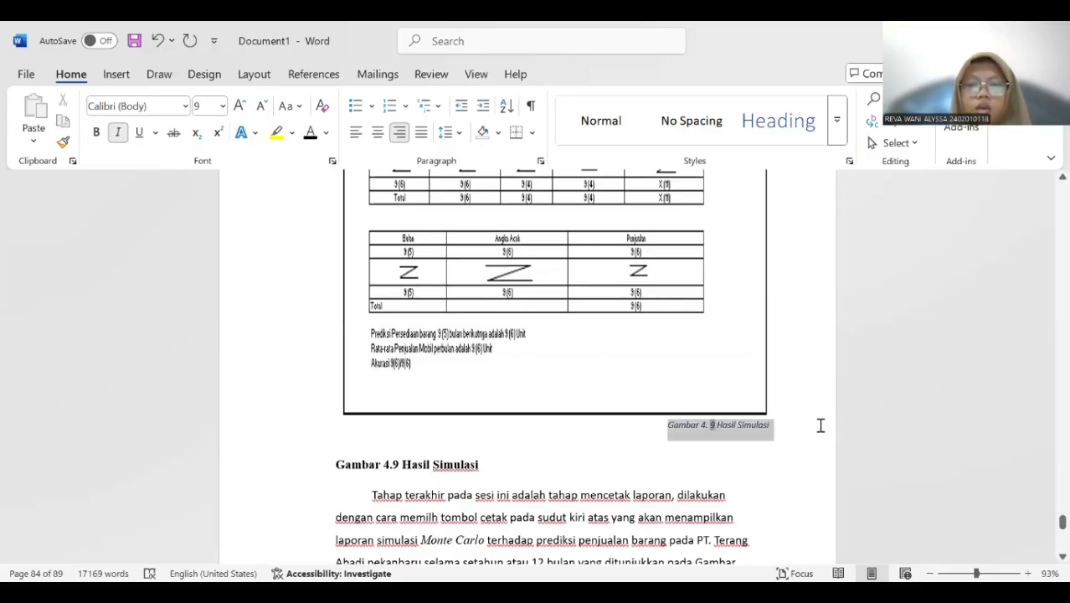
left_click(378, 133)
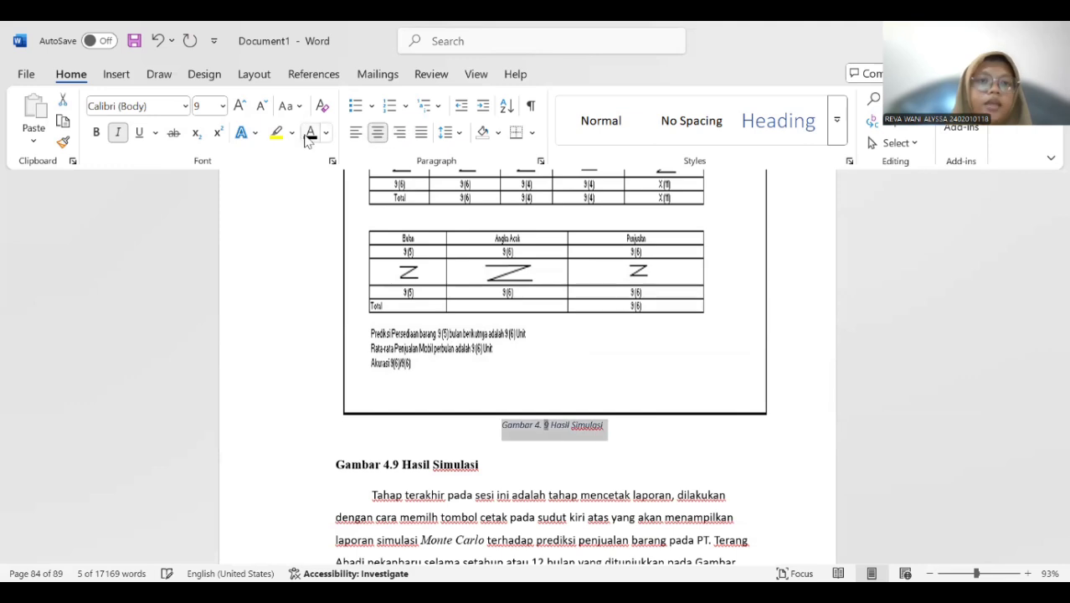
left_click(222, 106)
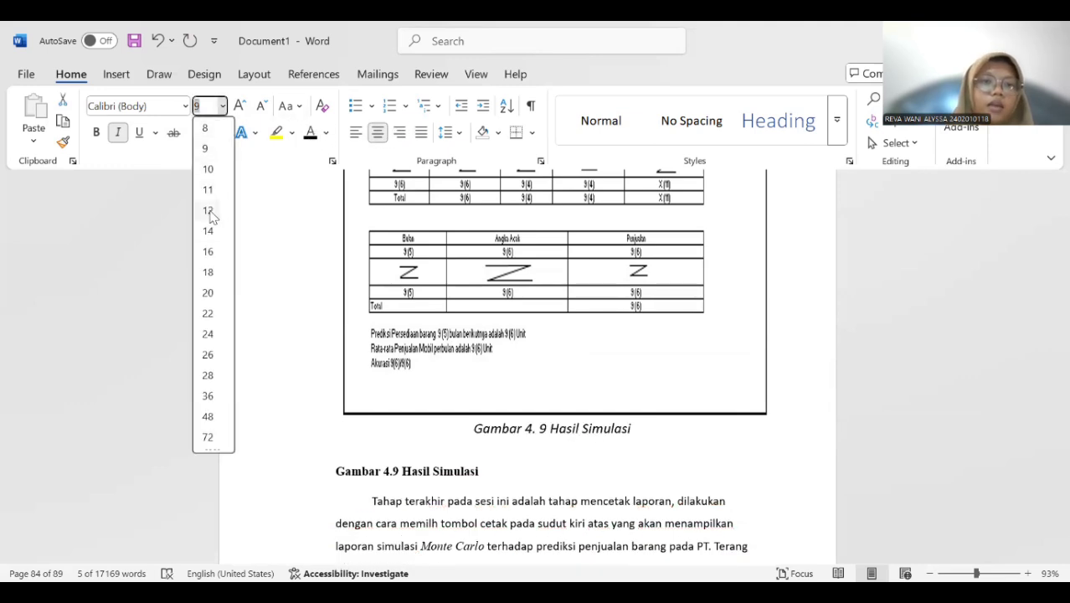
left_click(207, 210)
left_click(98, 131)
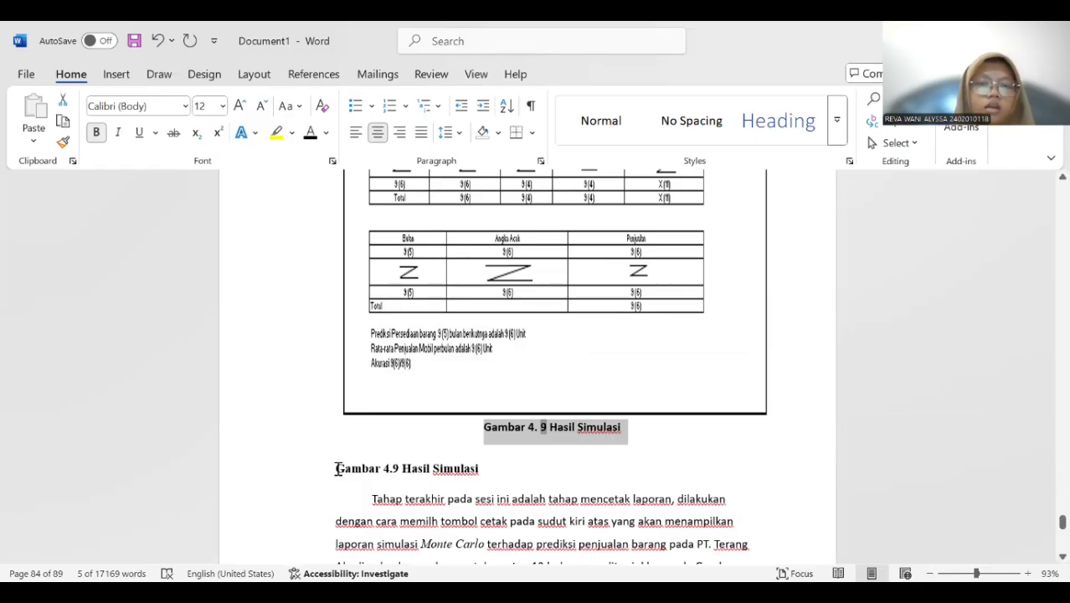
left_click_drag(335, 469, 489, 474)
key("BackSpace")
Insert a "Gambar 4." caption below the simulation report picture and add the title "Laporan Simulasi Monte Carlo".
scroll(508, 324, "down", 5)
scroll(508, 324, "down", 10)
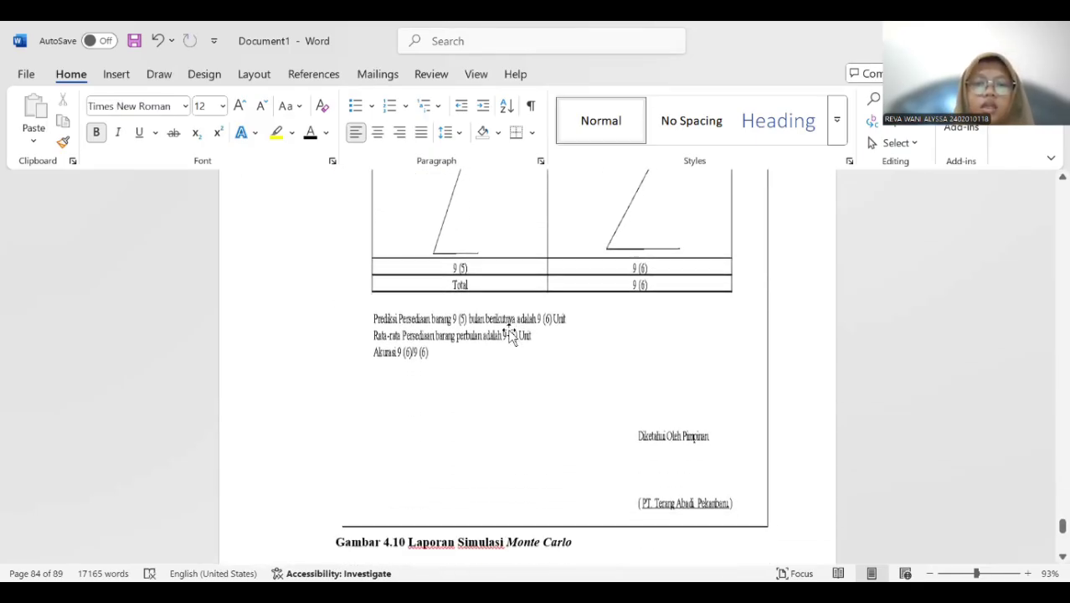
scroll(510, 333, "down", 1)
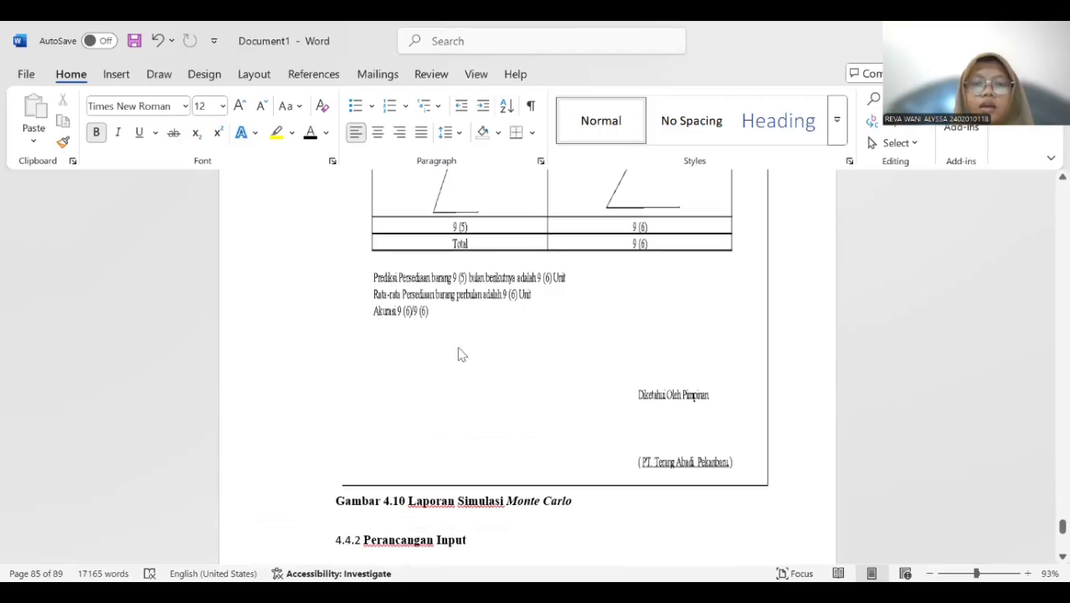
right_click(460, 354)
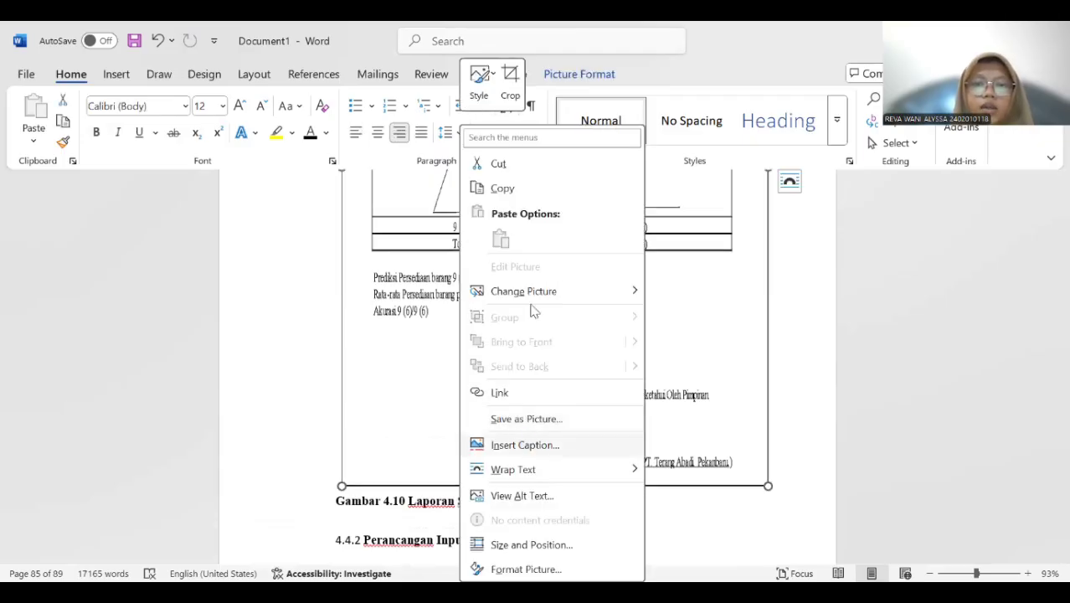
left_click(525, 444)
left_click(549, 376)
type("Laporan Simulasi")
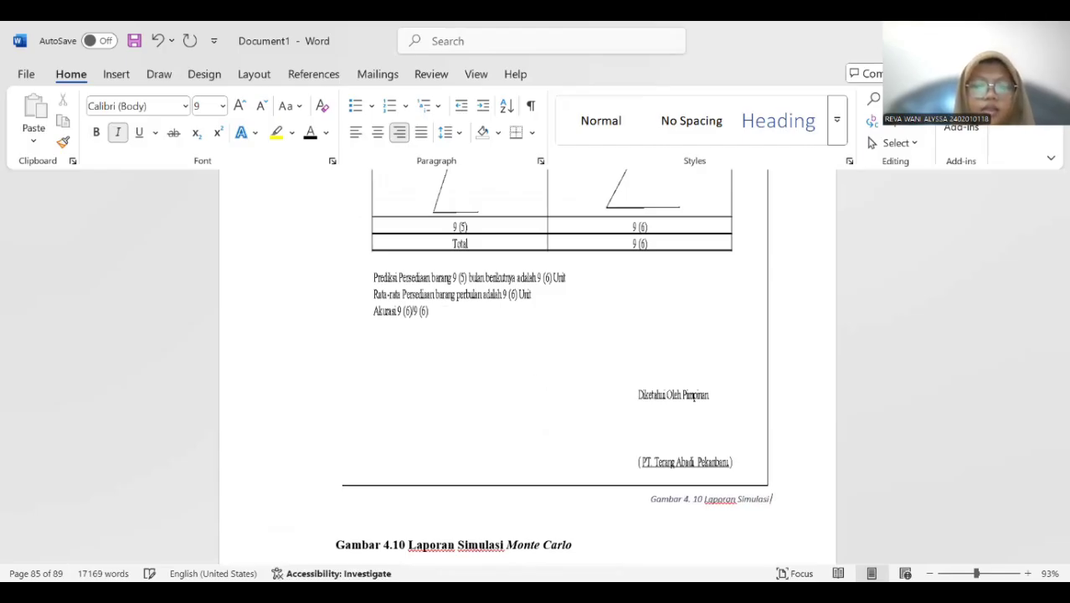
type(" Monte C")
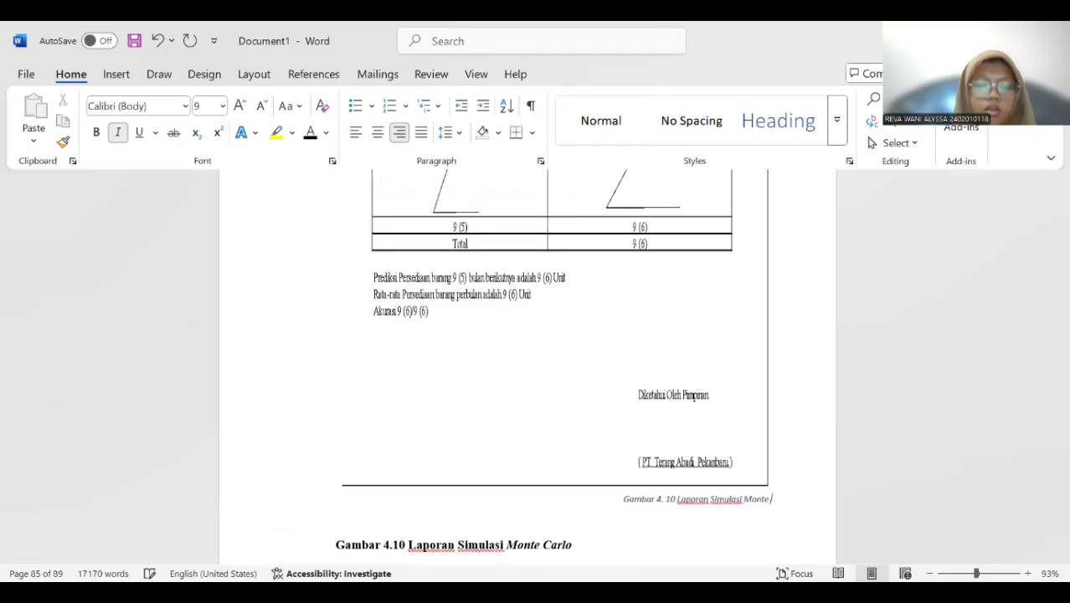
type("a")
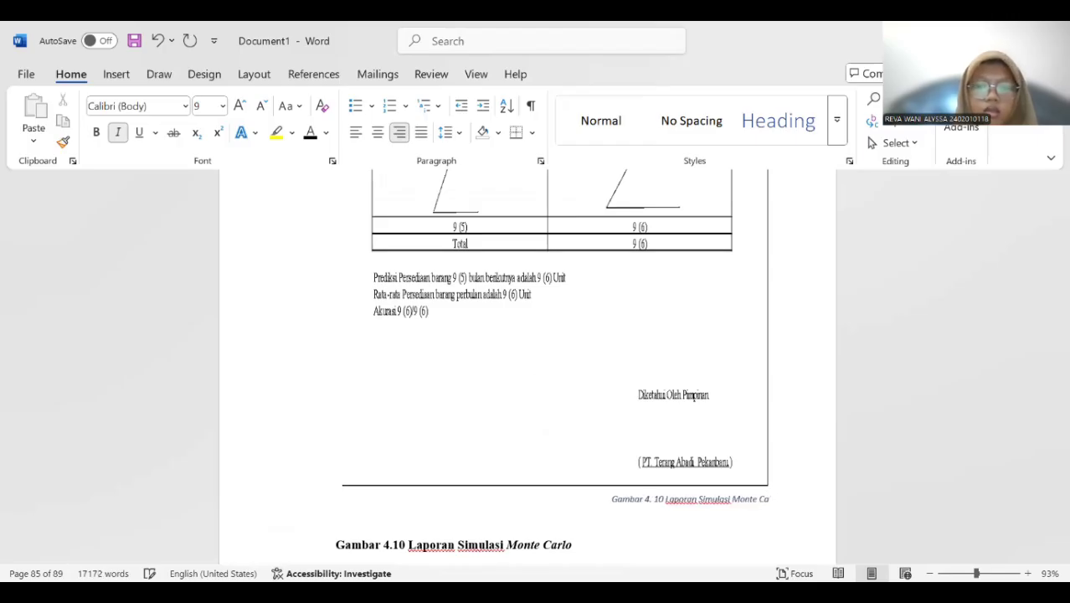
type("rlo")
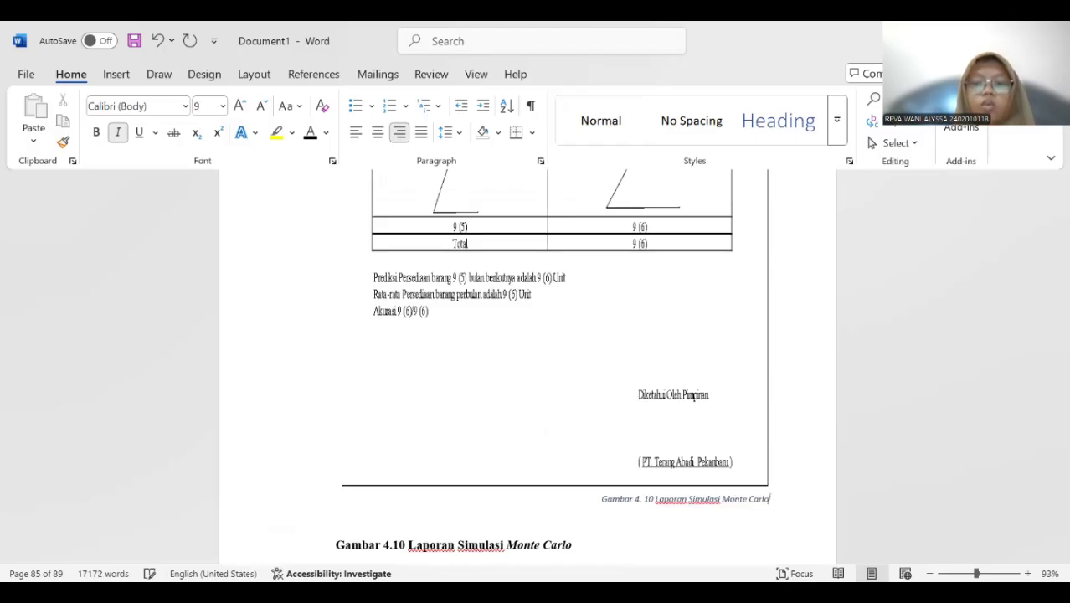
Format the new Laporan Simulasi Monte Carlo caption as centered, 12 pt, bold and non-italic, and delete the old manual "Gambar 4.10" caption.
left_click_drag(599, 499, 812, 500)
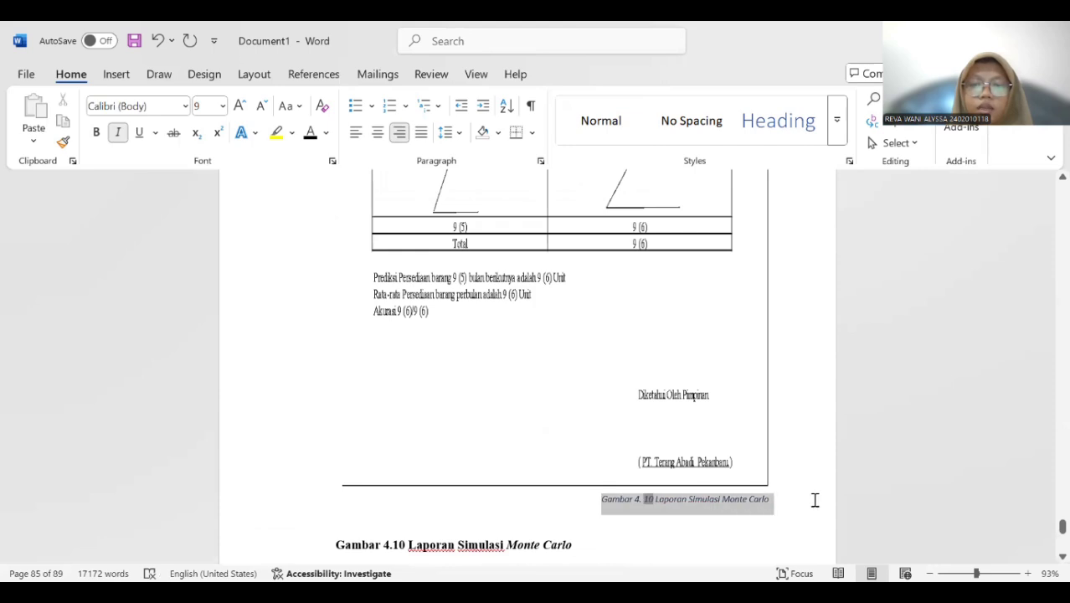
left_click(377, 133)
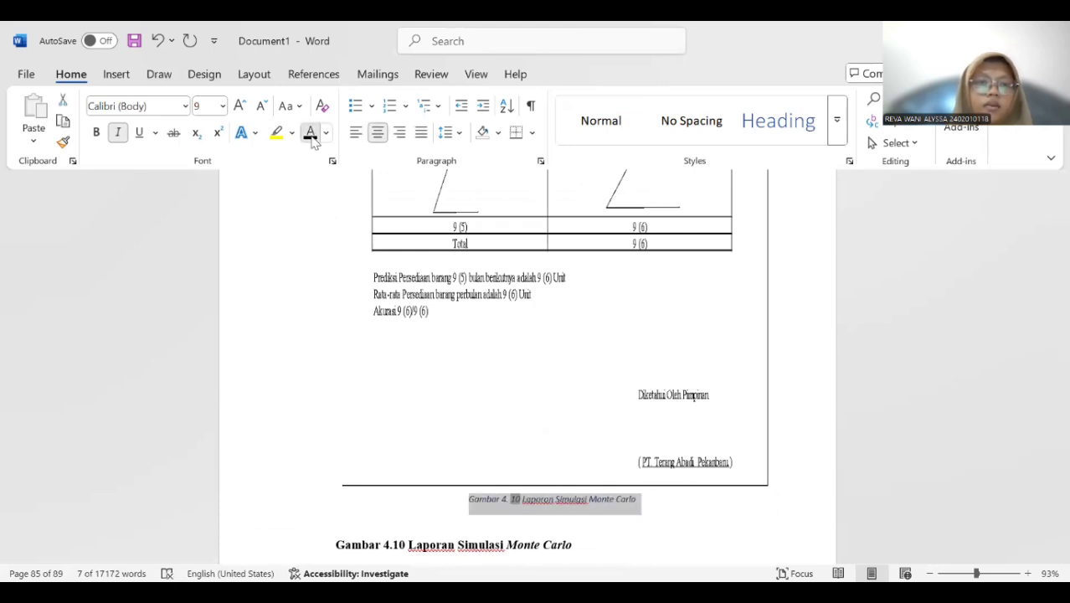
left_click(222, 105)
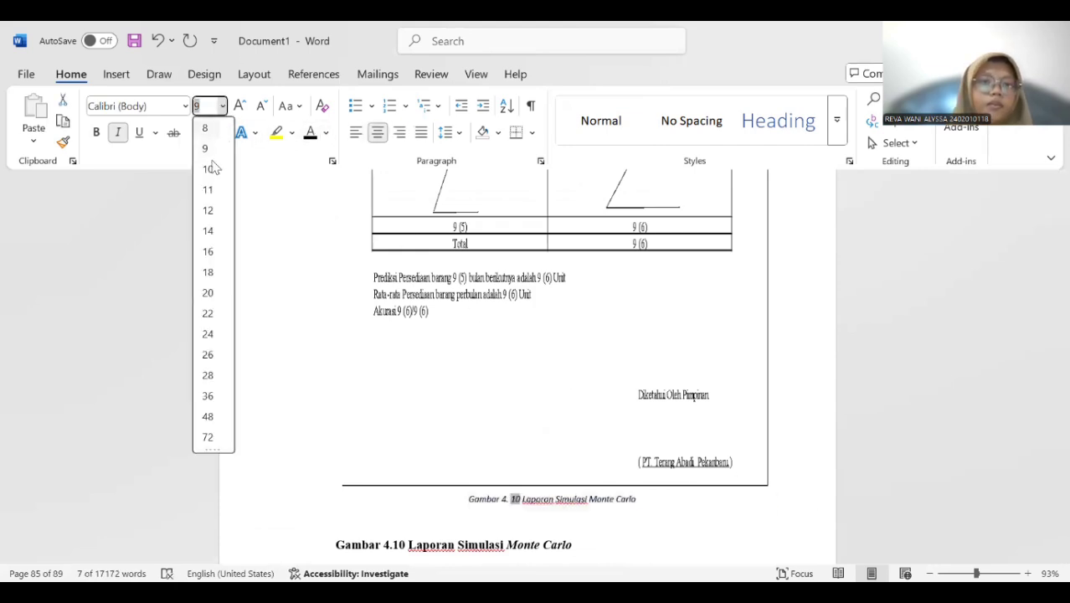
left_click(207, 210)
left_click(118, 132)
left_click(96, 133)
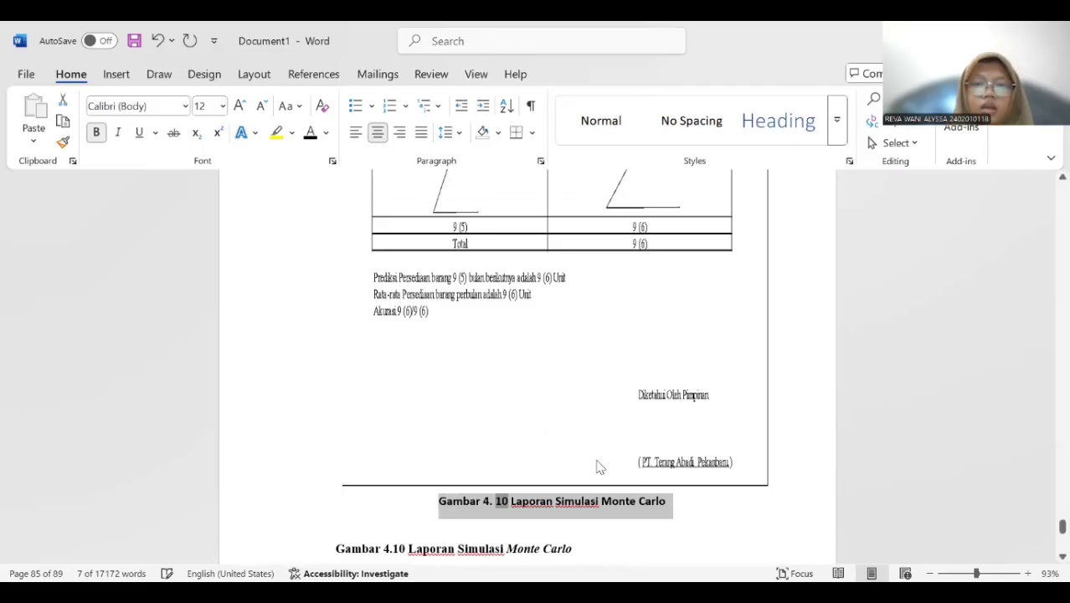
scroll(399, 398, "down", 4)
left_click_drag(340, 360, 576, 369)
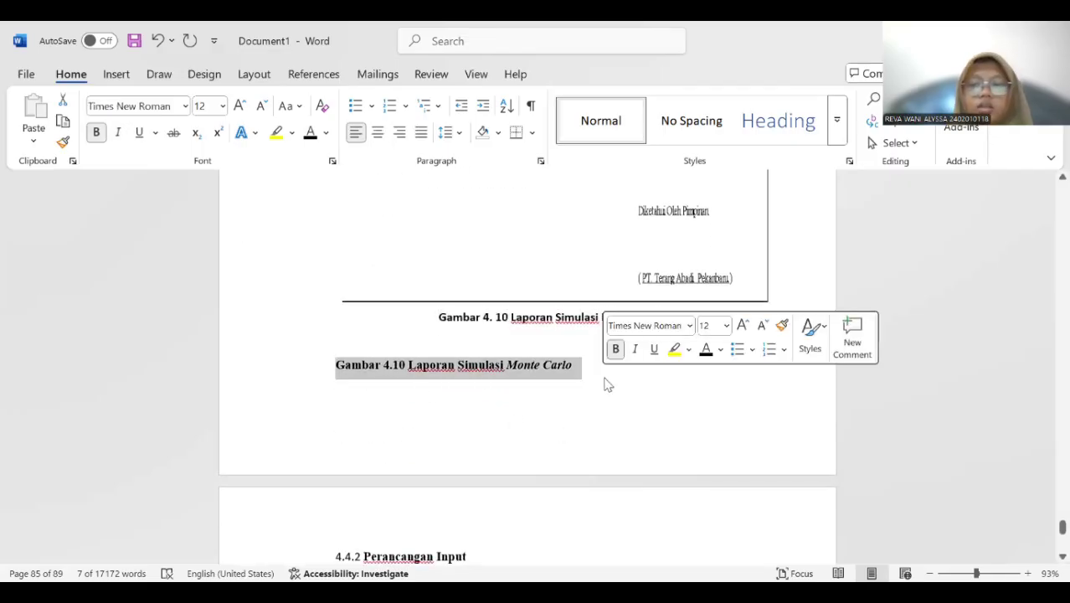
key("BackSpace")
Insert a blank page at the very beginning of the document, before the BAB I PENDAHULUAN page.
scroll(615, 405, "down", 1)
scroll(619, 394, "down", 15)
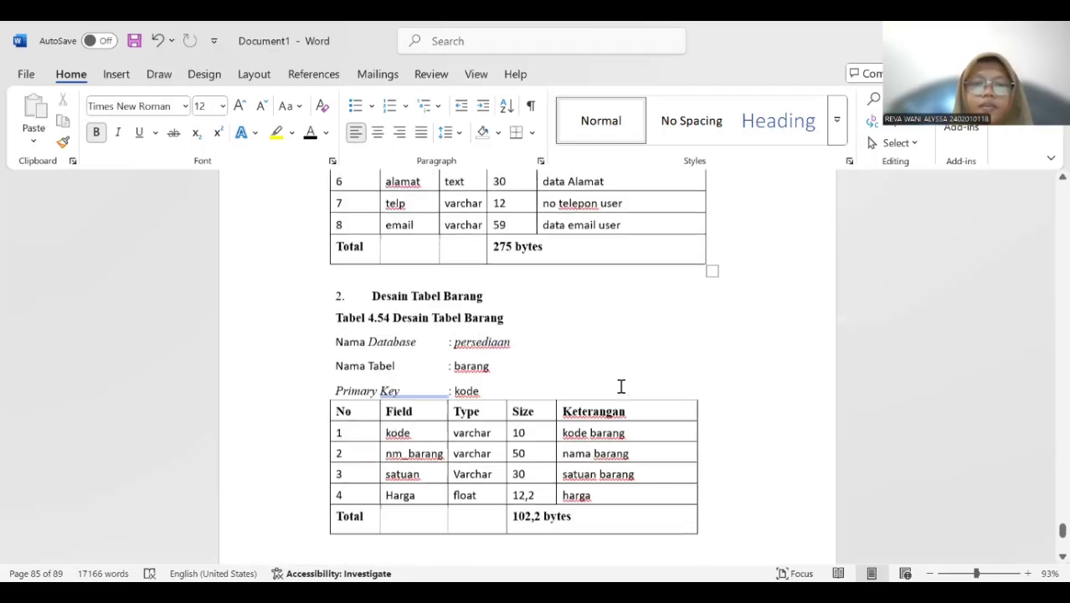
scroll(621, 388, "down", 20)
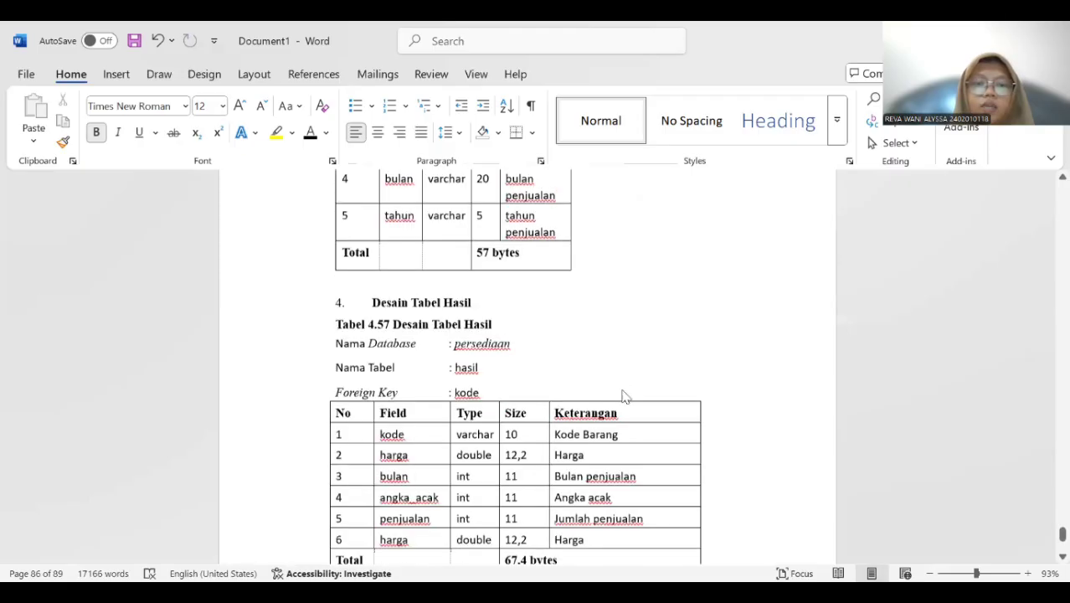
scroll(629, 394, "down", 8)
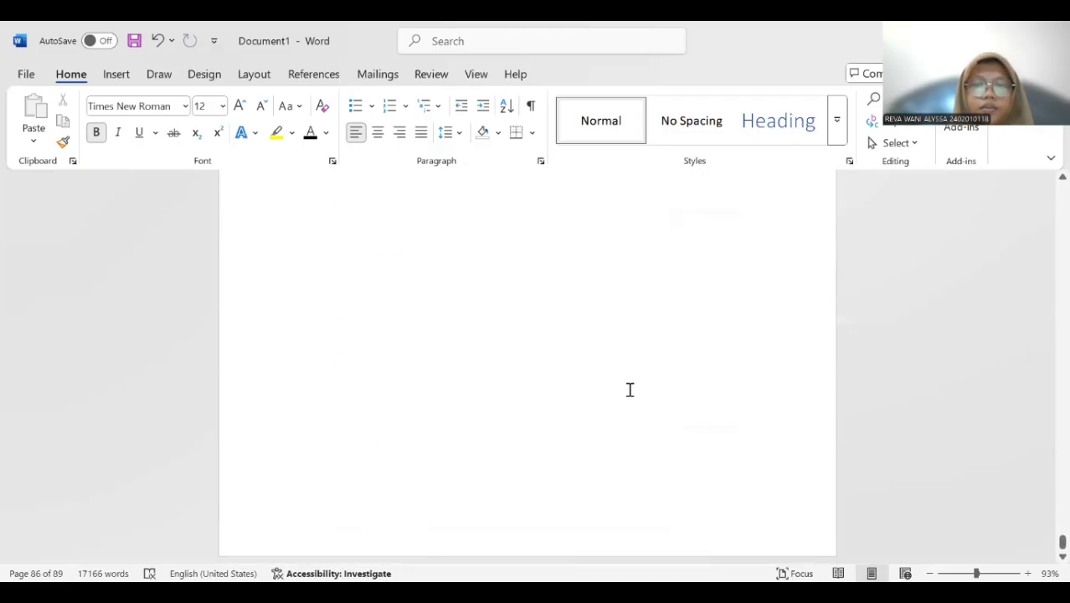
scroll(606, 364, "up", 9)
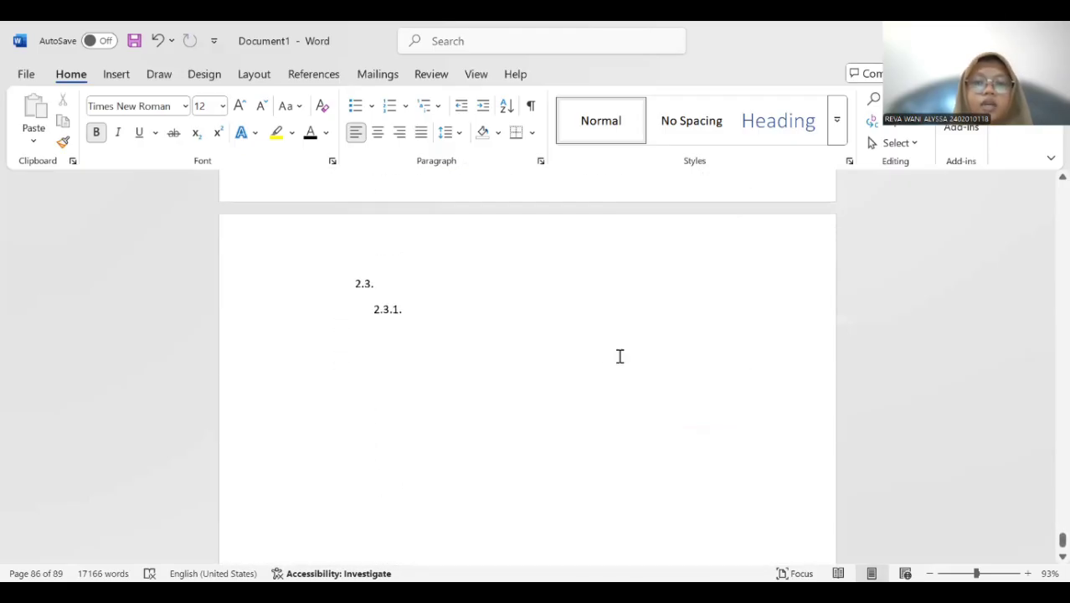
left_click_drag(1061, 540, 1061, 191)
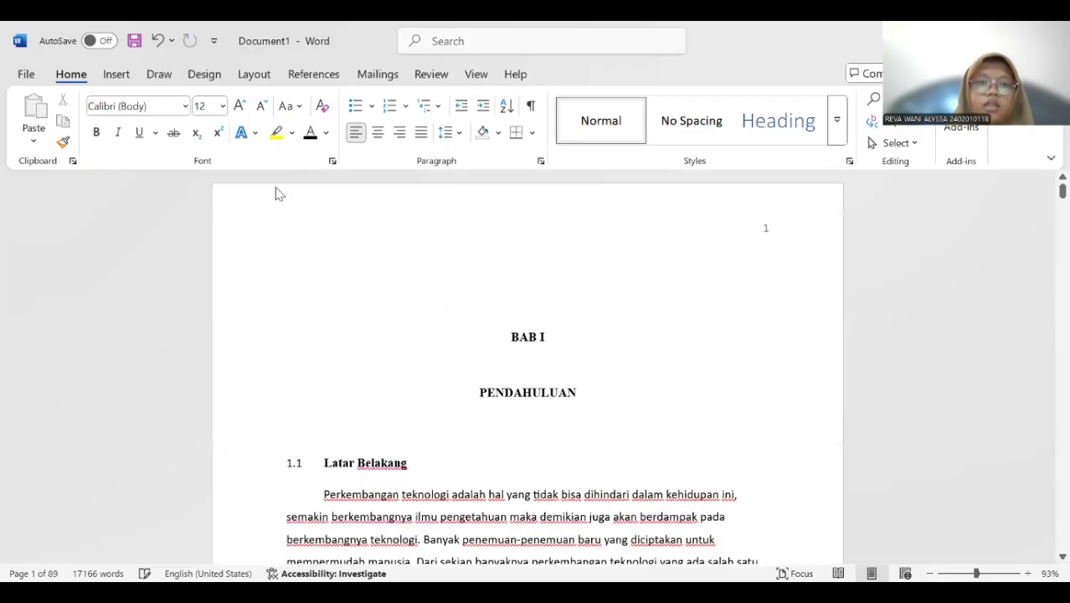
left_click(121, 77)
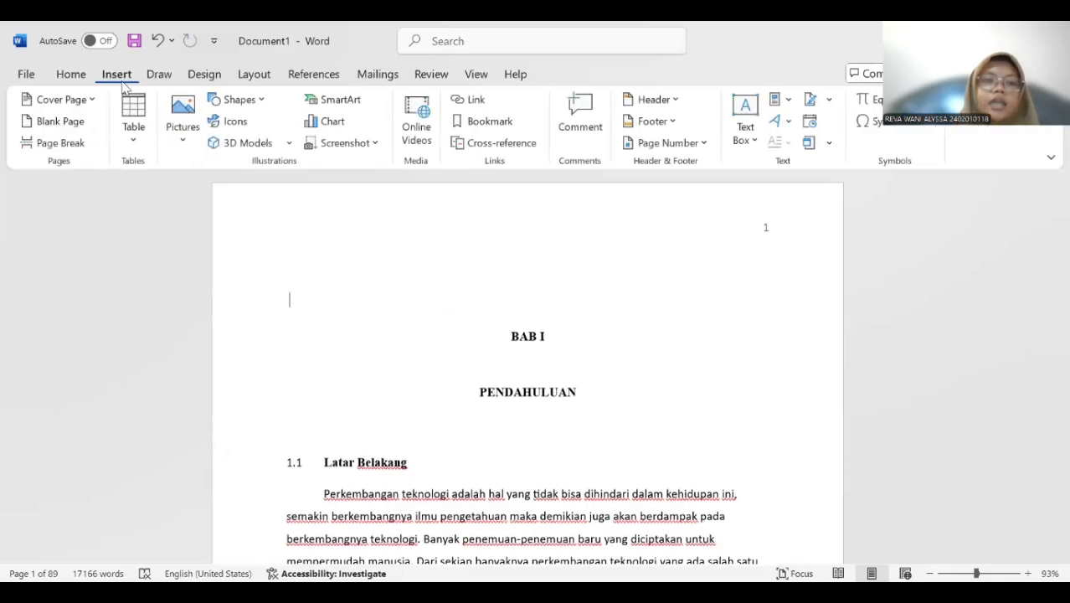
left_click(73, 123)
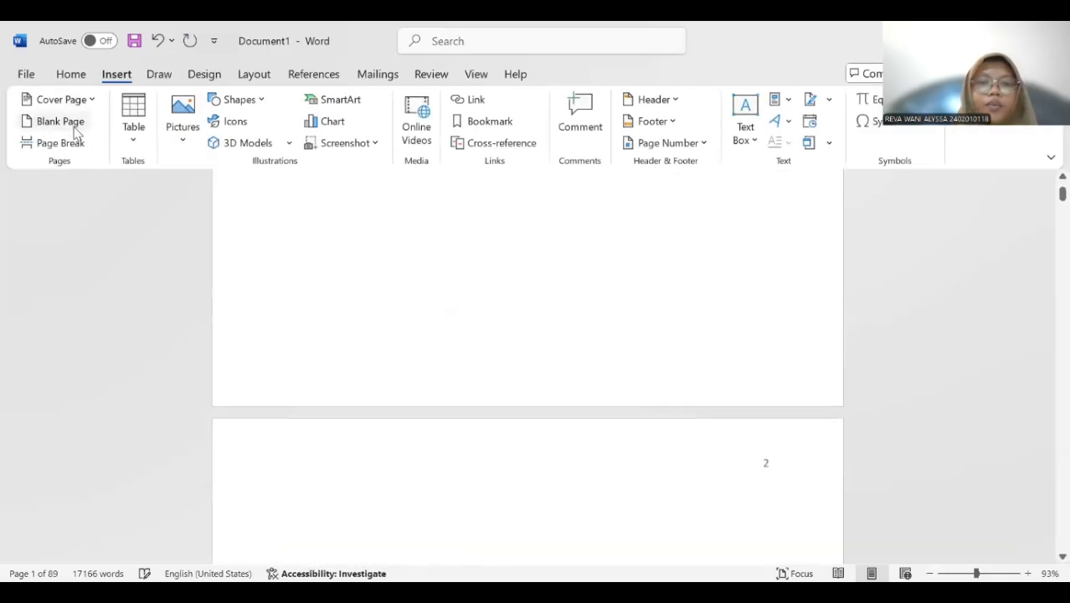
scroll(538, 408, "up", 3)
scroll(542, 419, "up", 1)
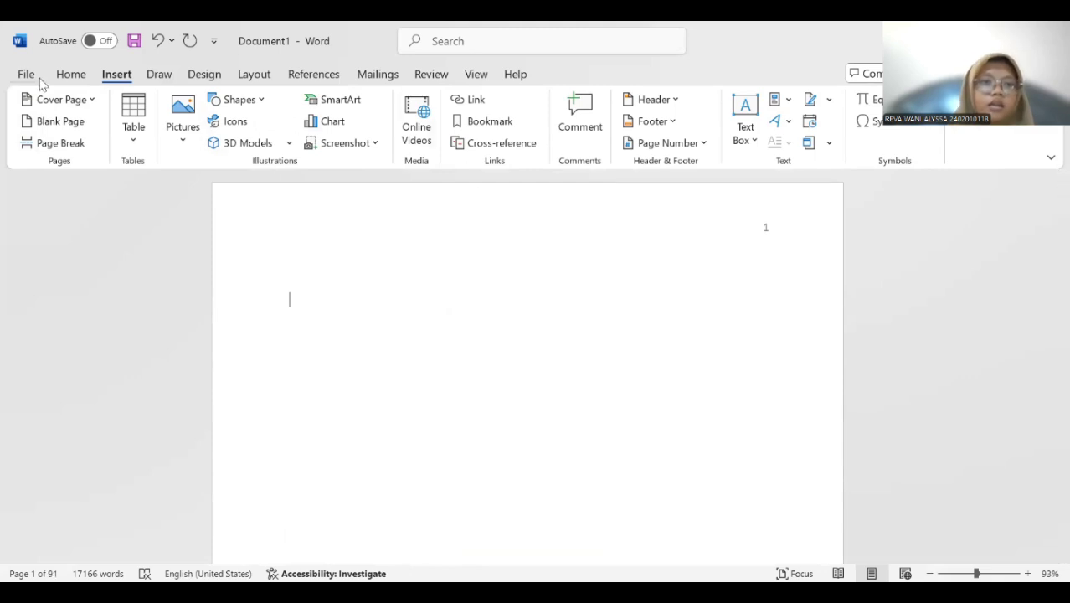
left_click(70, 79)
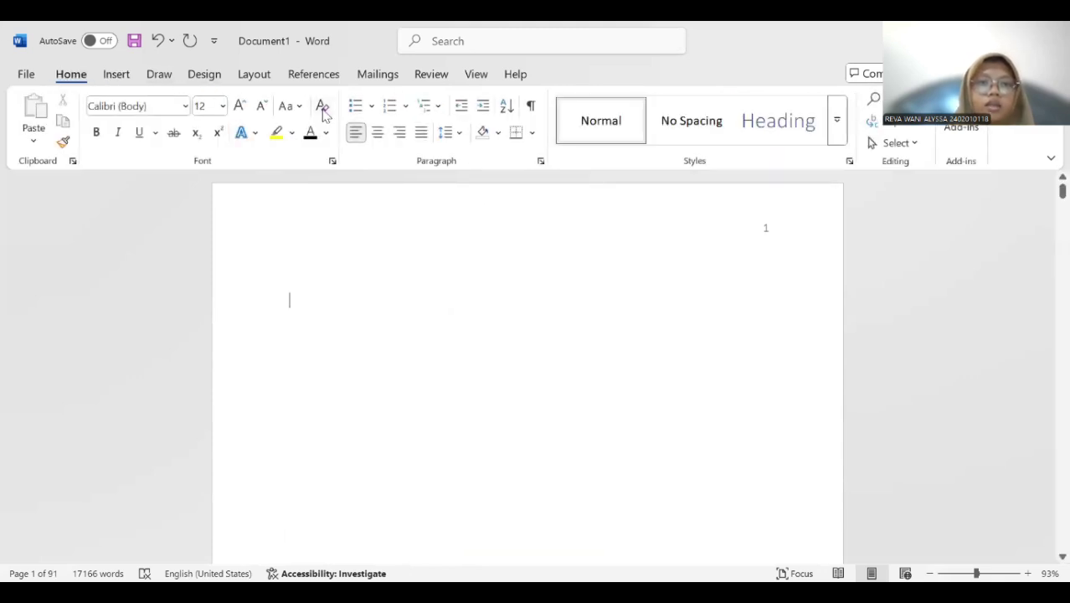
Add the centered bold heading "DAFTAR GAMBAR" on the blank first page, with a new line below it.
left_click(378, 133)
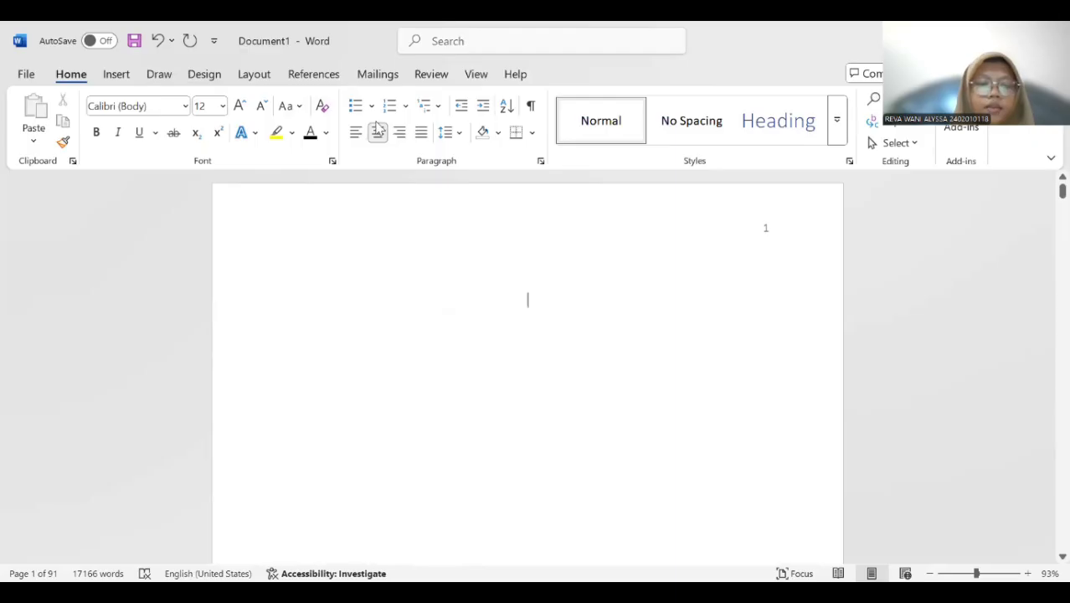
left_click(96, 135)
type("DAFTAR")
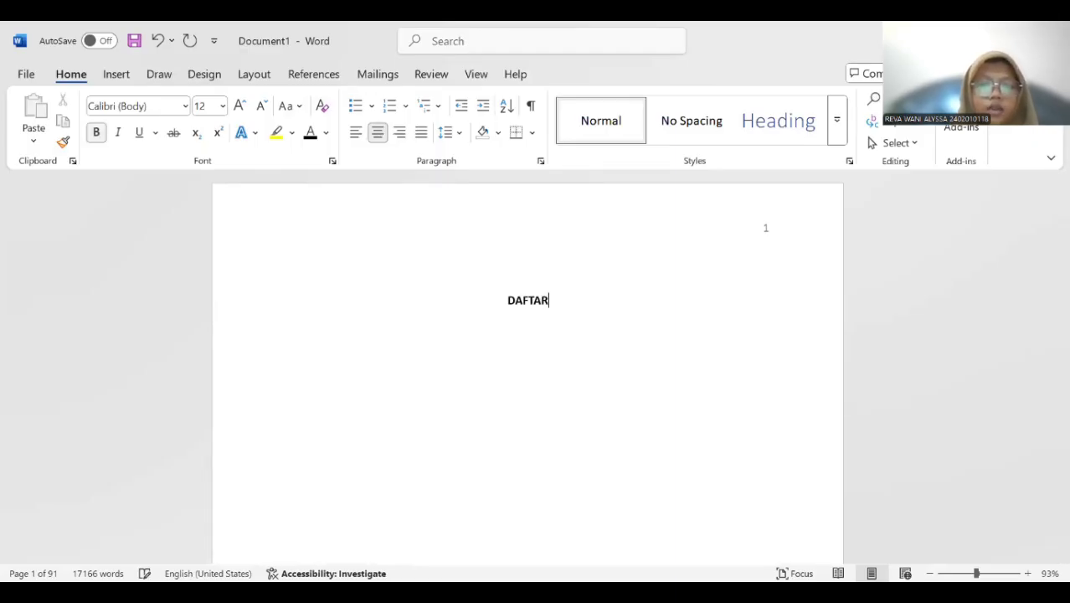
type(" GAMBAR")
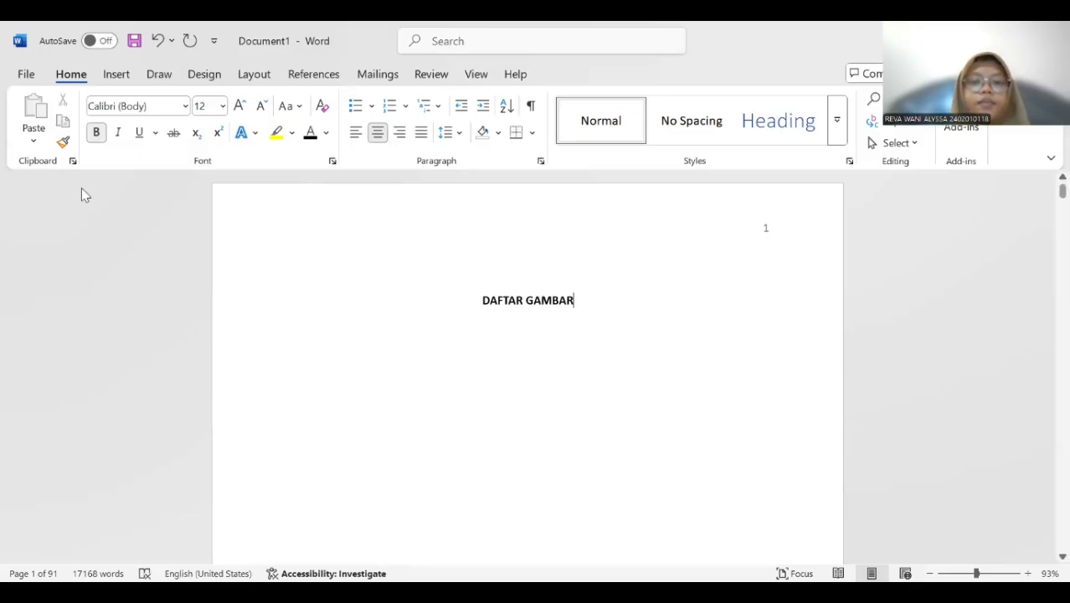
key("Return")
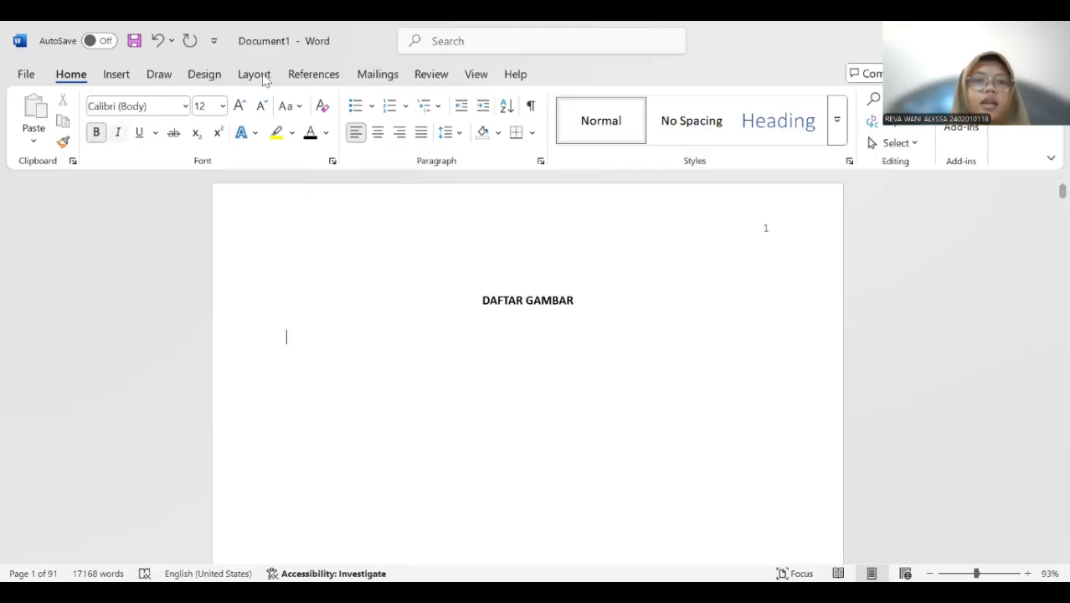
Insert a table of figures for the caption label "Gambar 2." below the DAFTAR GAMBAR heading.
left_click(313, 74)
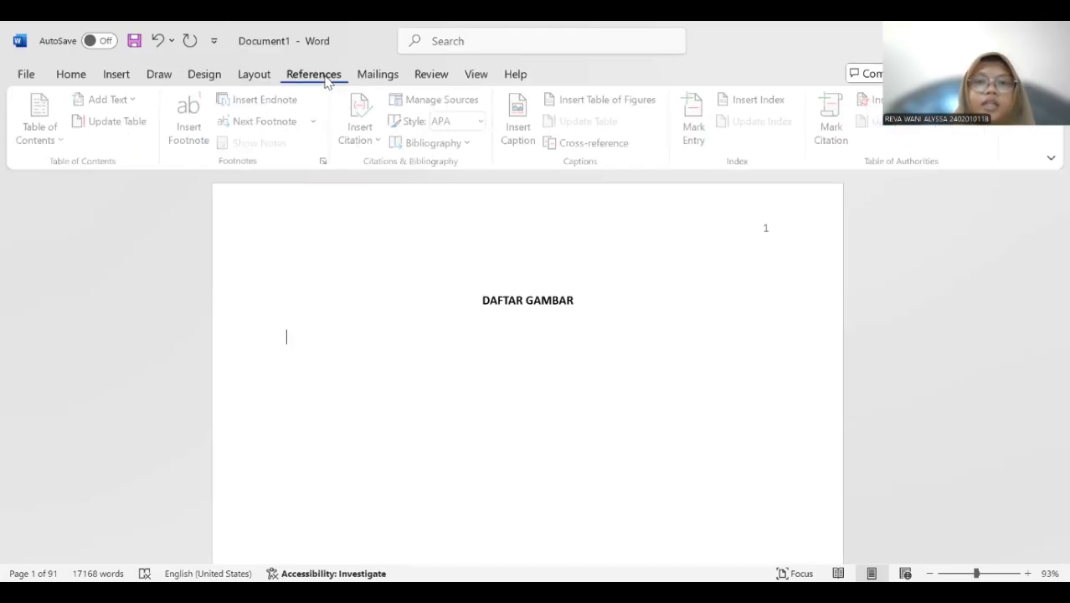
left_click(572, 99)
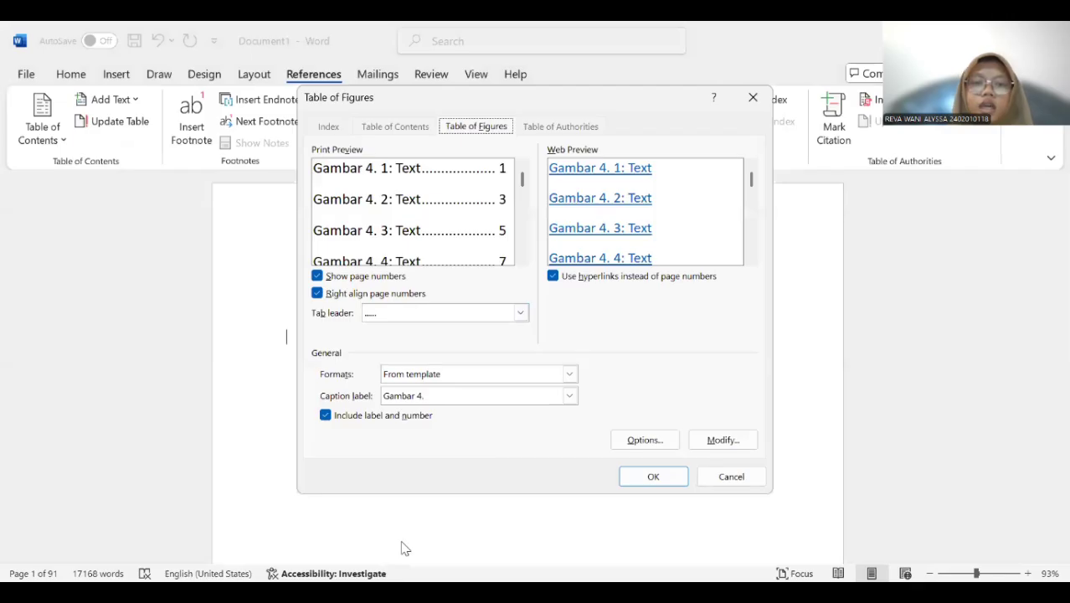
left_click(572, 396)
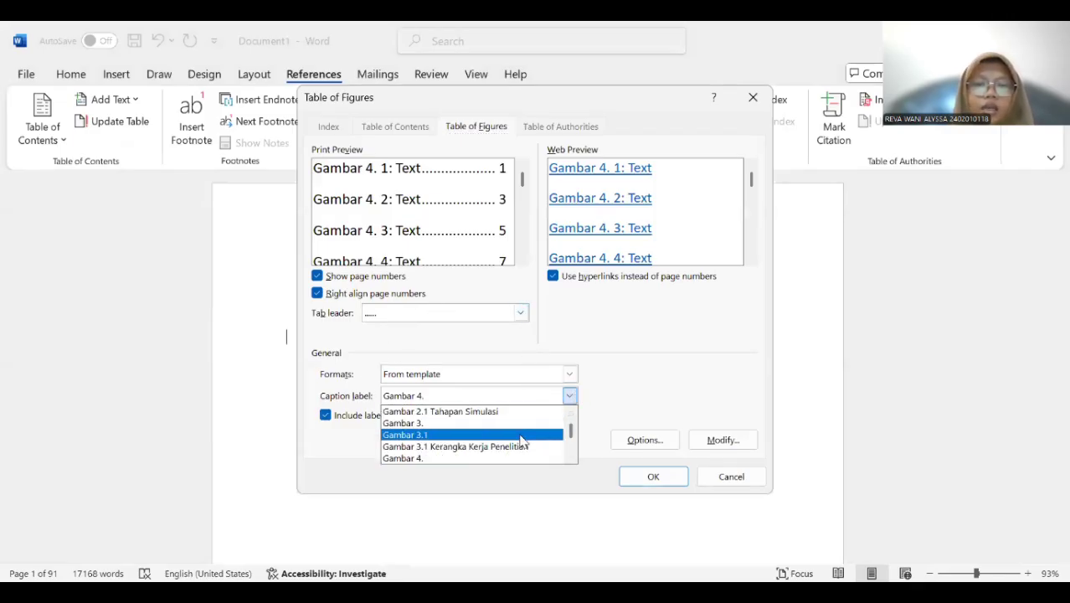
scroll(520, 441, "up", 3)
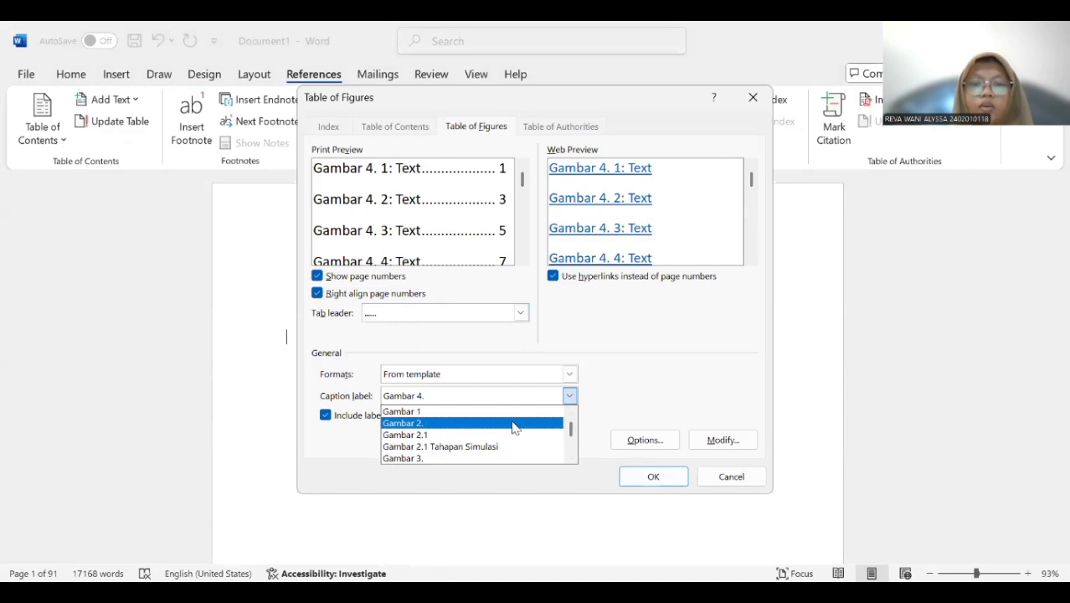
left_click(513, 424)
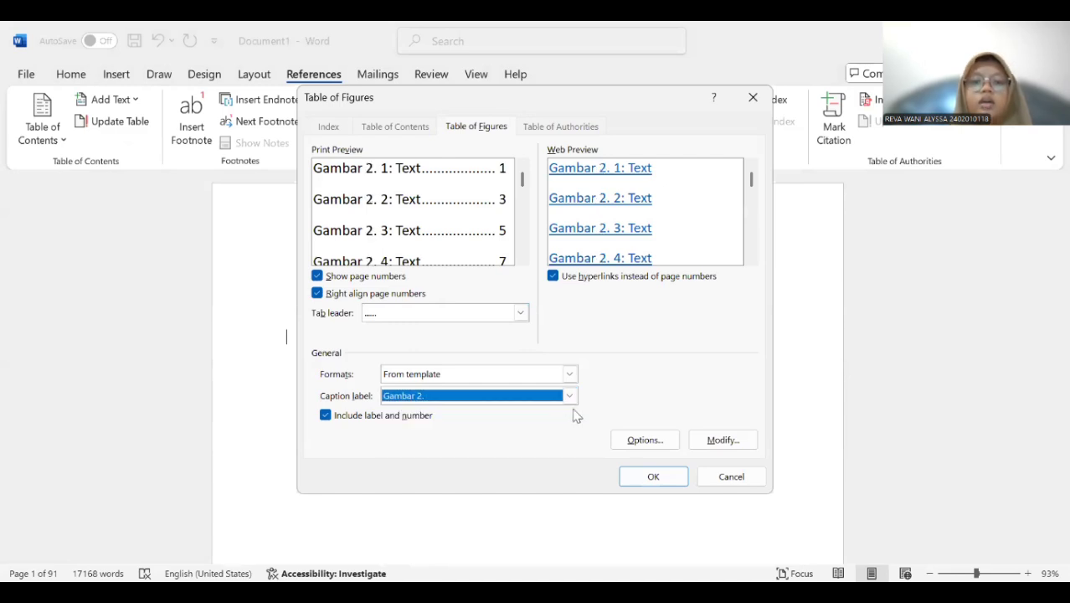
left_click(649, 476)
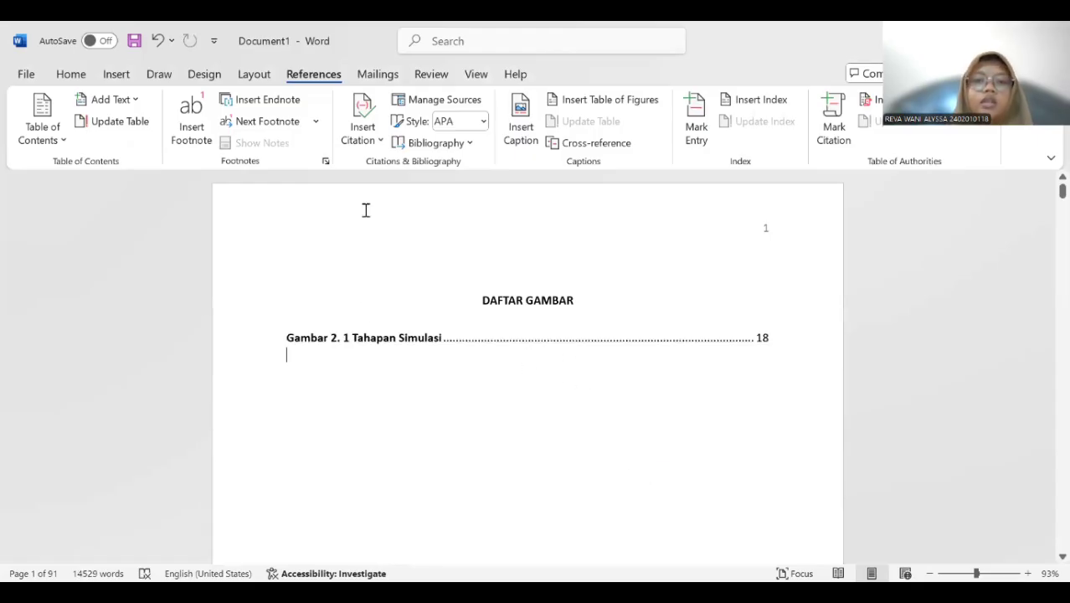
Insert a second table of figures for the caption label "Gambar 3." below the Gambar 2 entry.
left_click(583, 101)
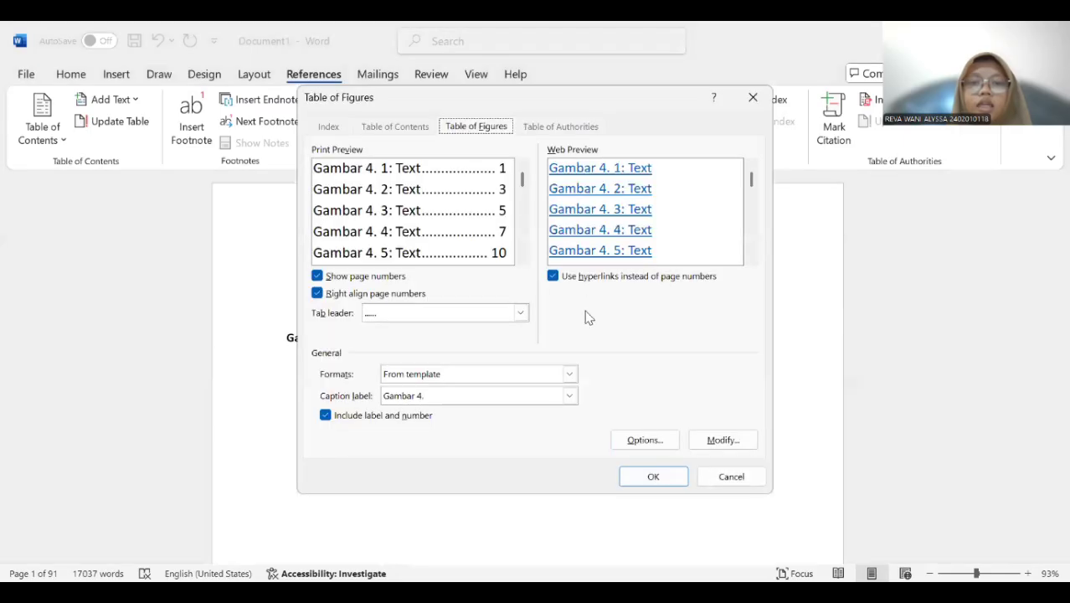
left_click(570, 396)
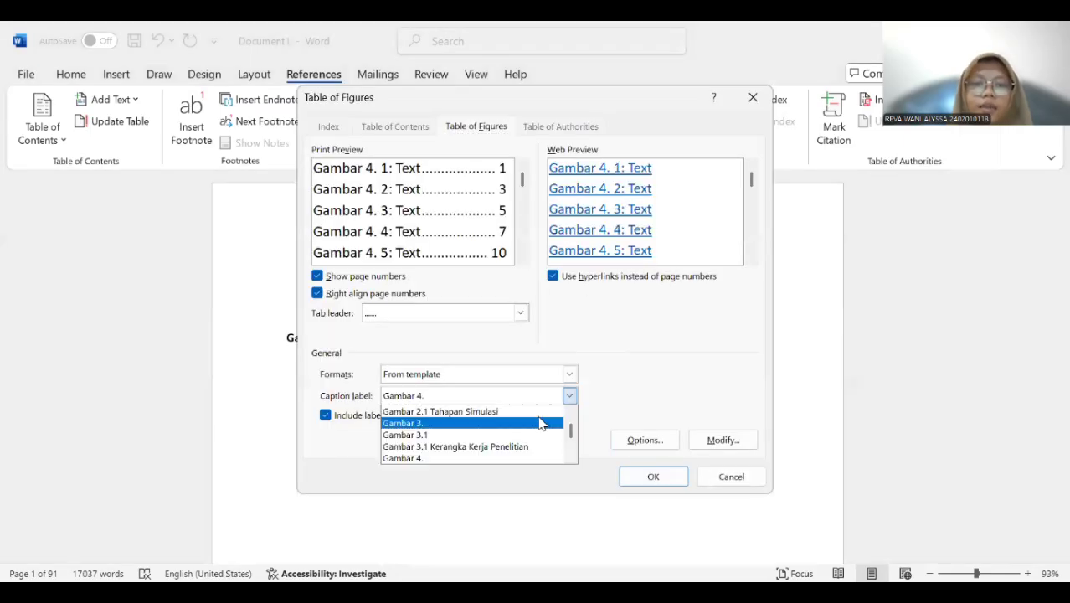
left_click(539, 424)
left_click(651, 474)
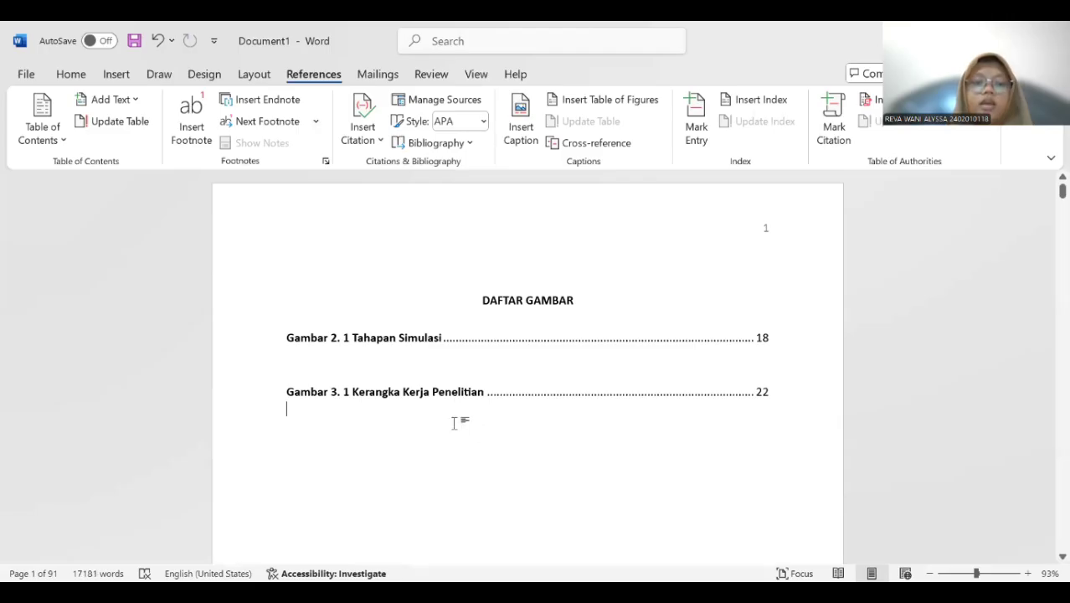
Insert a third table of figures for the caption label "Gambar 4." below the Gambar 3 entry.
left_click(587, 99)
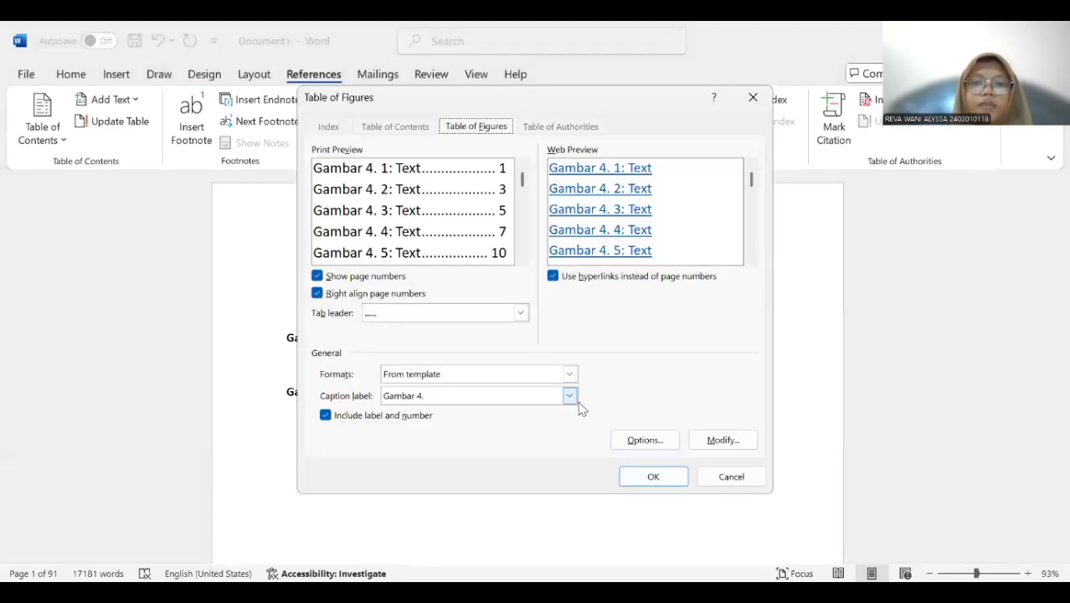
left_click(568, 399)
scroll(459, 431, "down", 1)
left_click(456, 425)
left_click(638, 475)
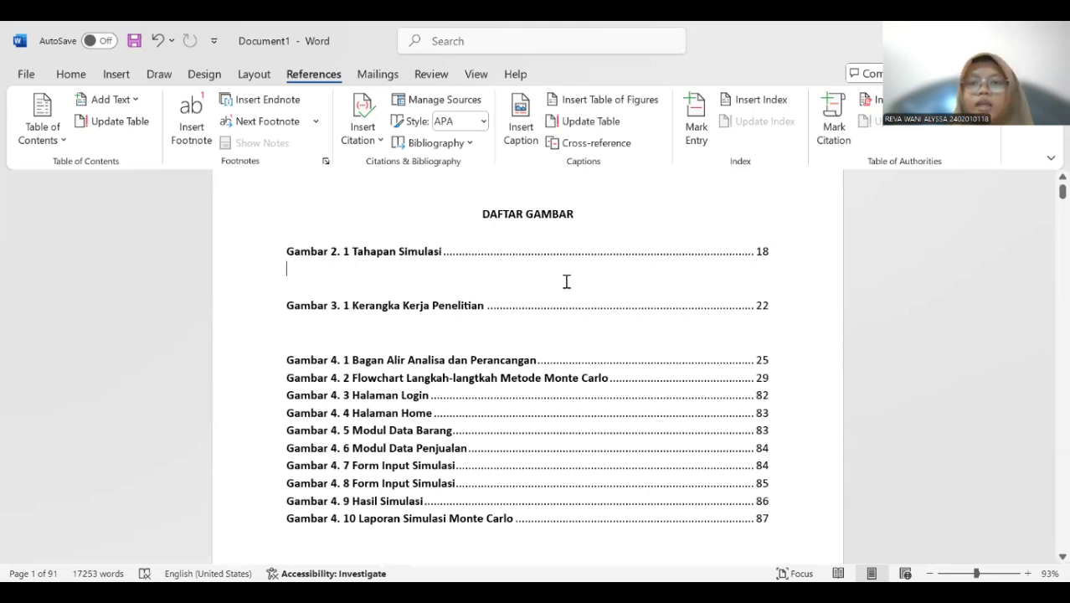
Remove the empty lines between the Gambar 2, Gambar 3 and Gambar 4 lists so the entries run together.
triple_click(769, 251)
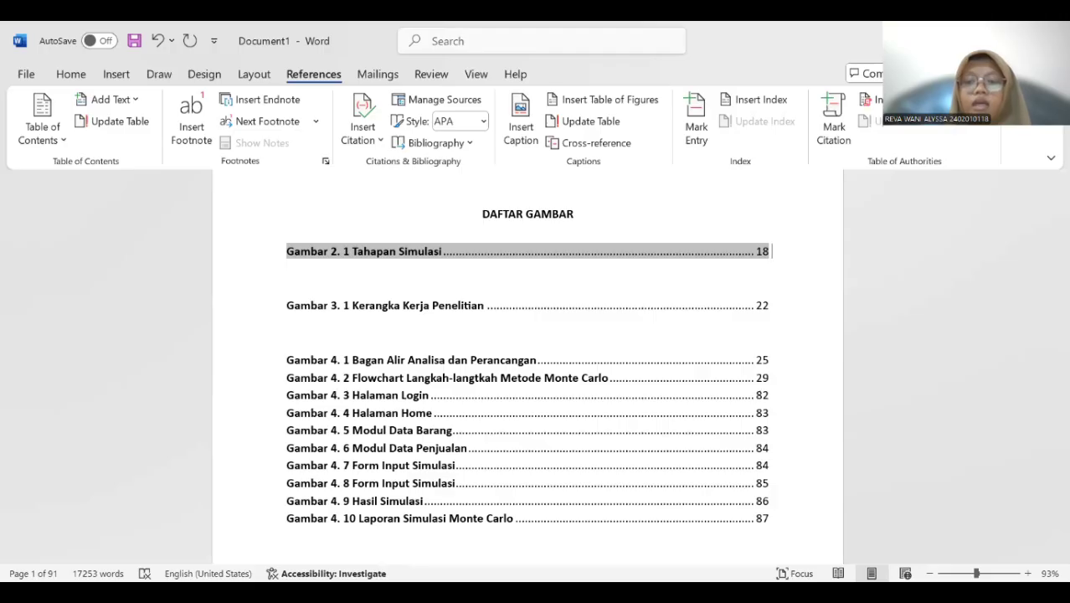
key("Delete")
key("Delete")
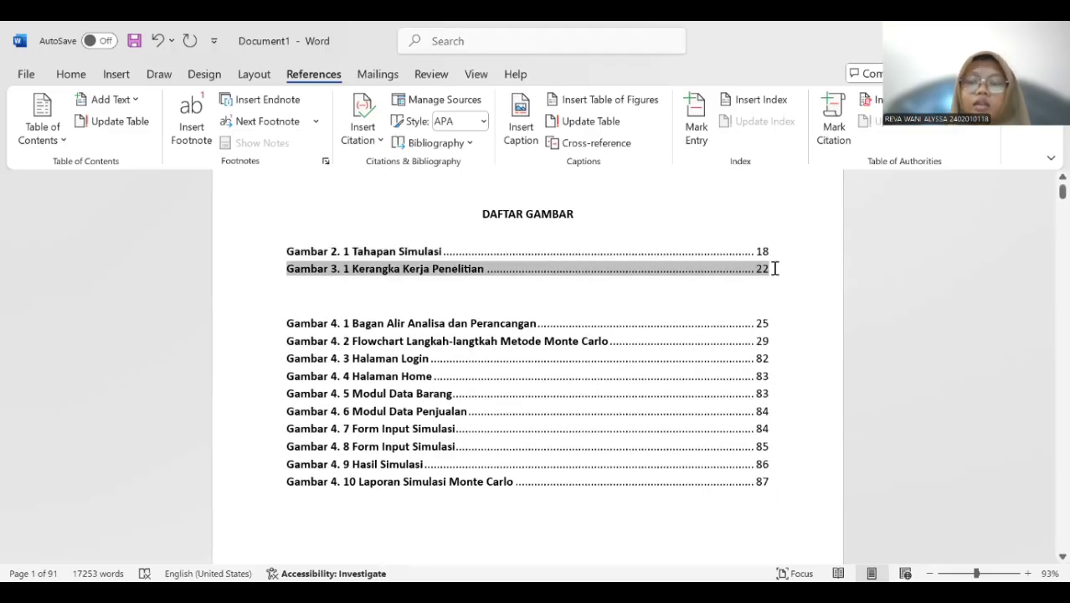
key("Delete")
key("Delete")
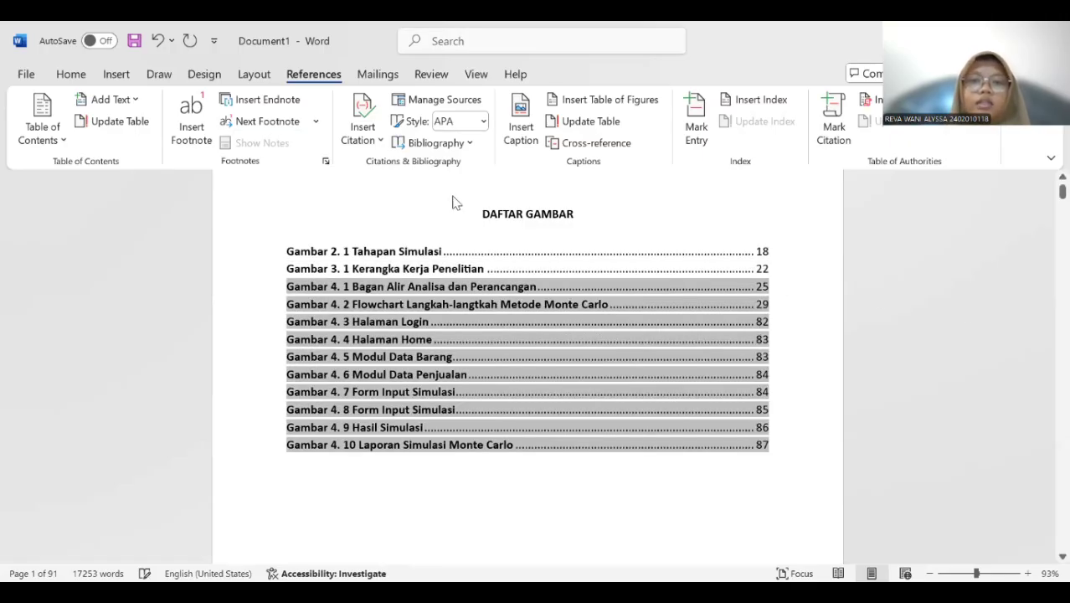
Set the font of the DAFTAR GAMBAR heading and all its list entries to Times New Roman.
mouse_move(484, 215)
left_mouse_down()
mouse_move(565, 266)
mouse_move(608, 347)
left_mouse_up()
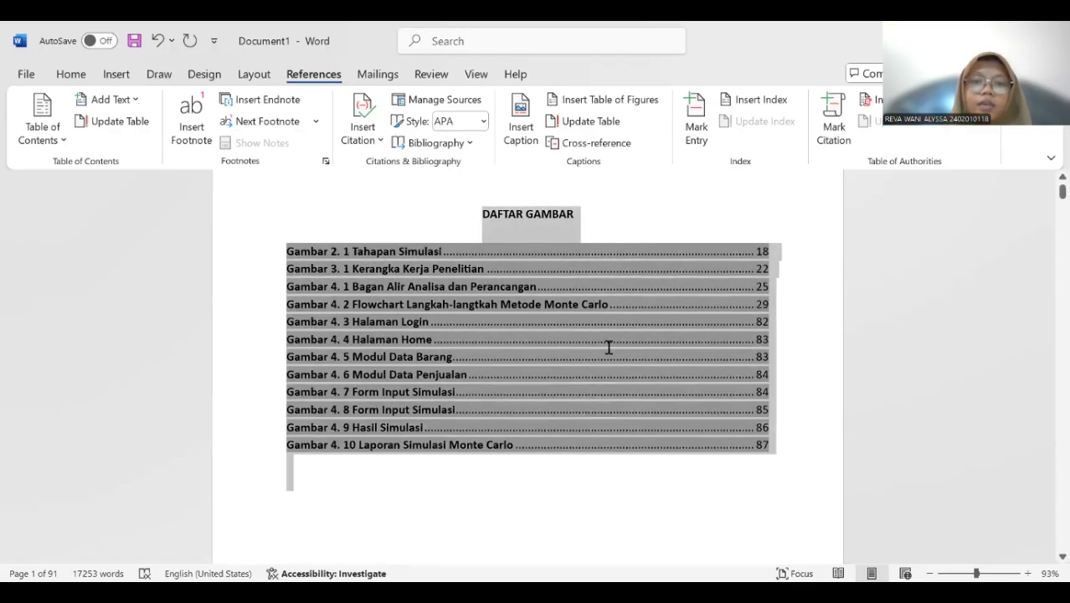
left_click(80, 77)
left_click(170, 106)
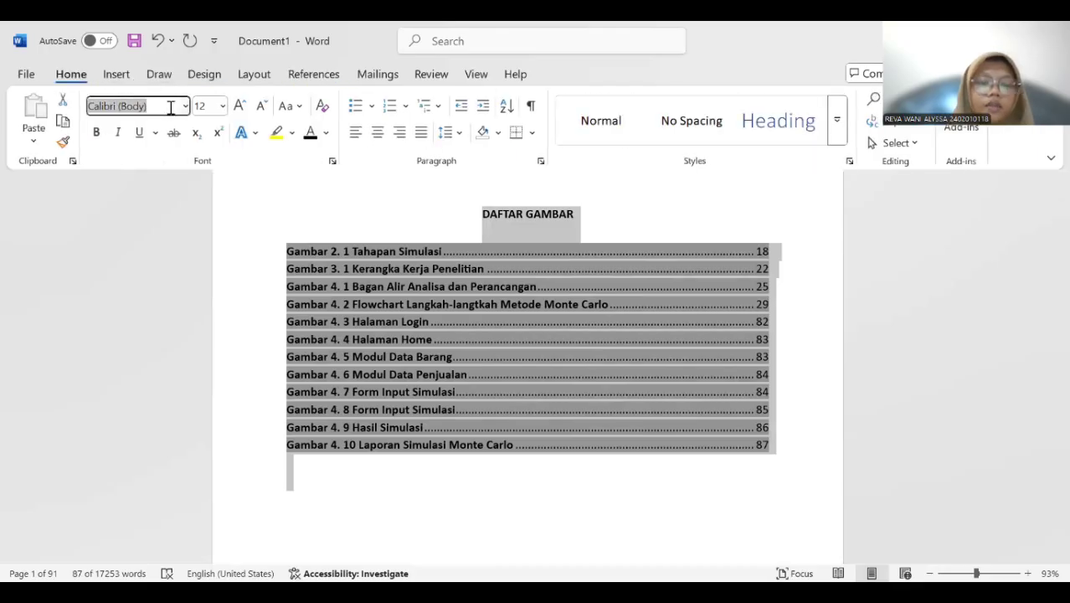
type("T")
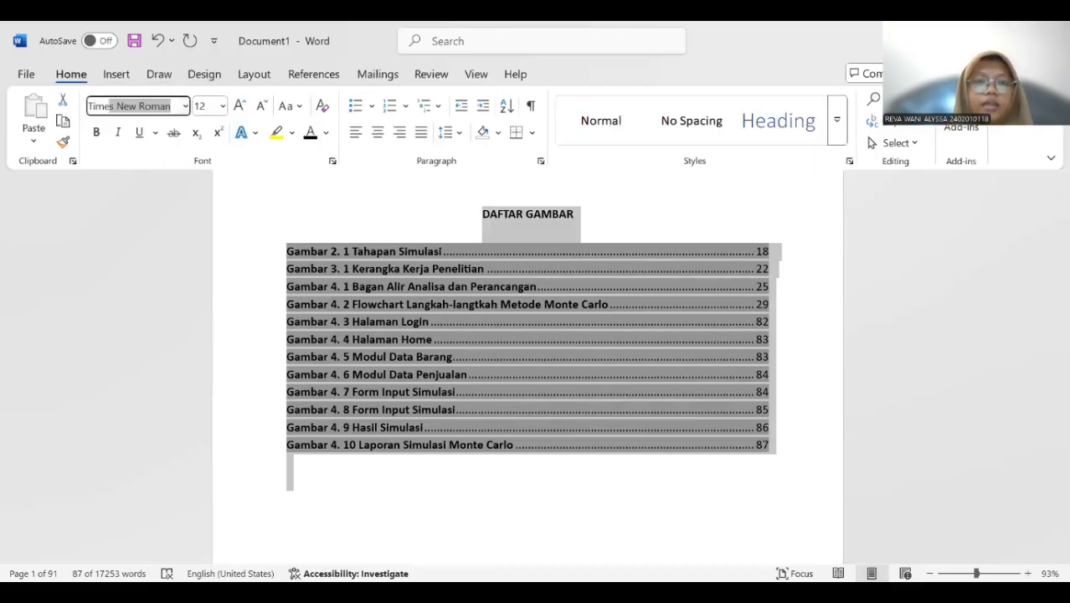
type("imes")
key("Return")
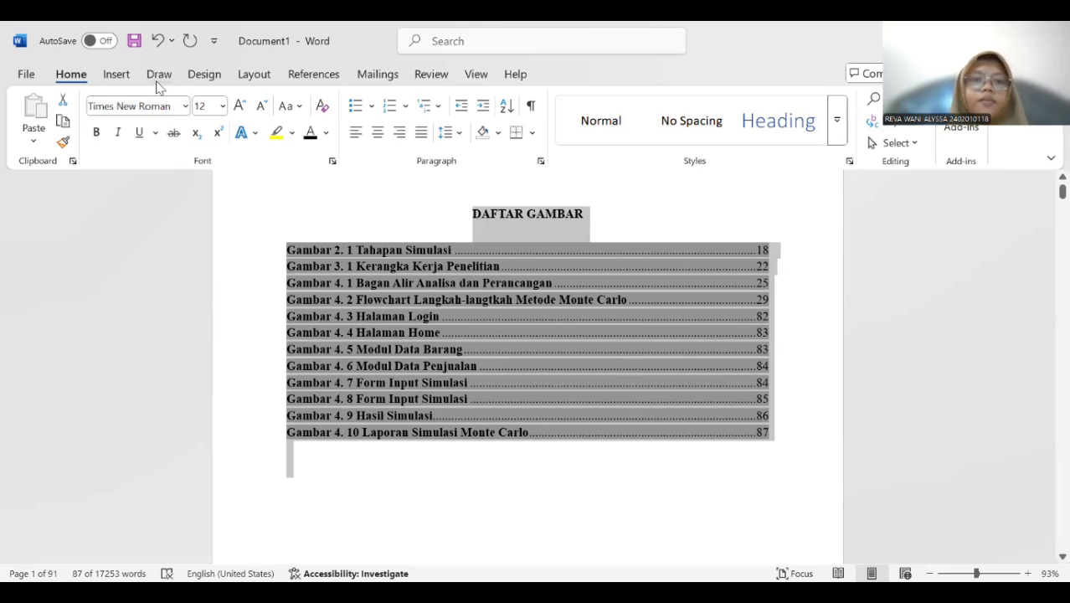
left_click(382, 233)
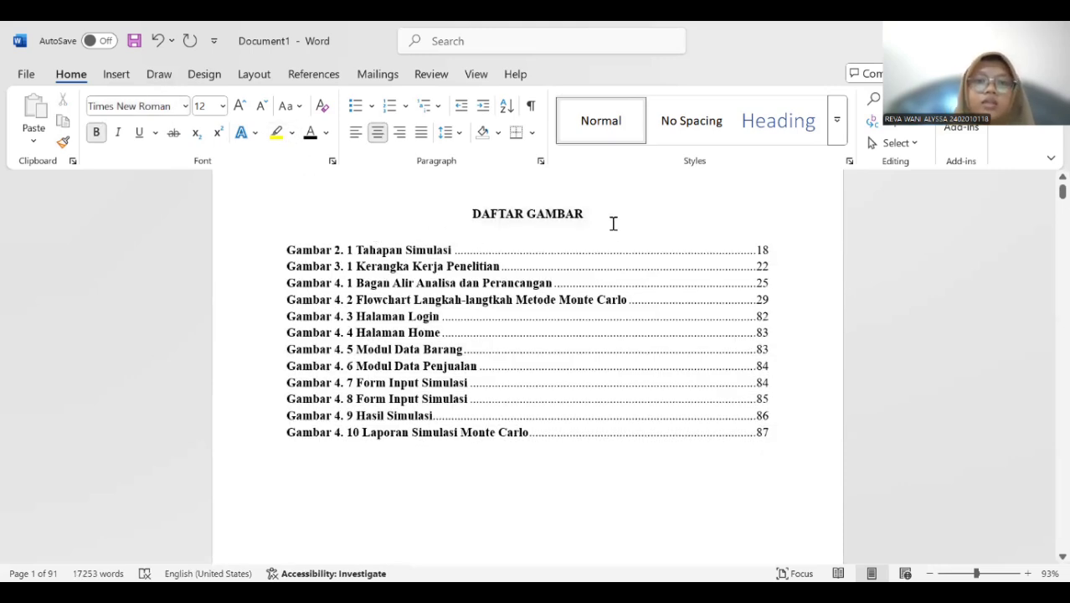
Review the finished list of figures and the pages between it and BAB I.
scroll(579, 245, "down", 1)
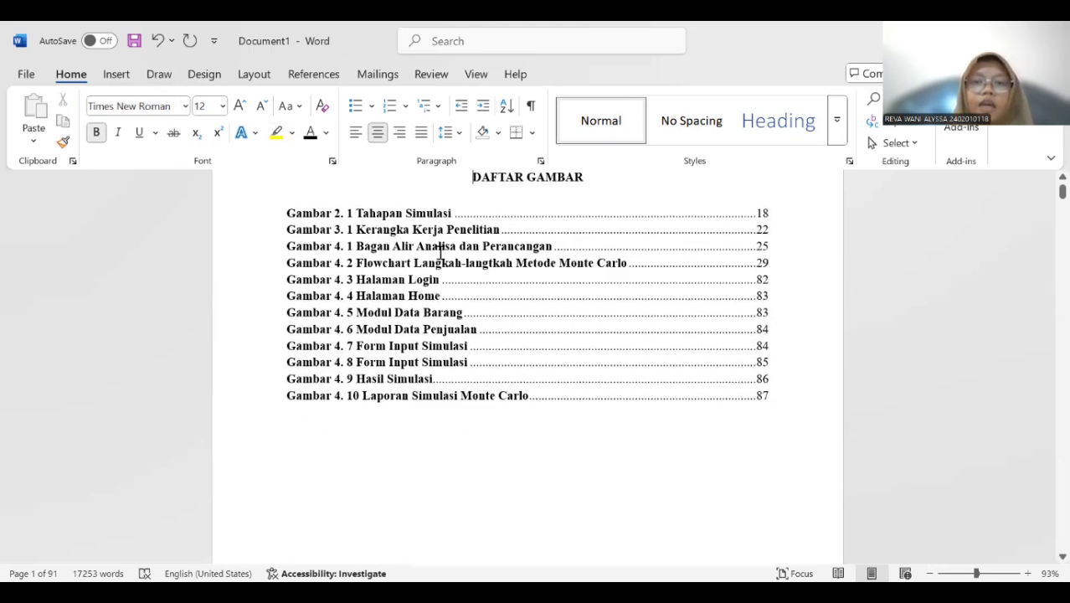
scroll(441, 247, "up", 3)
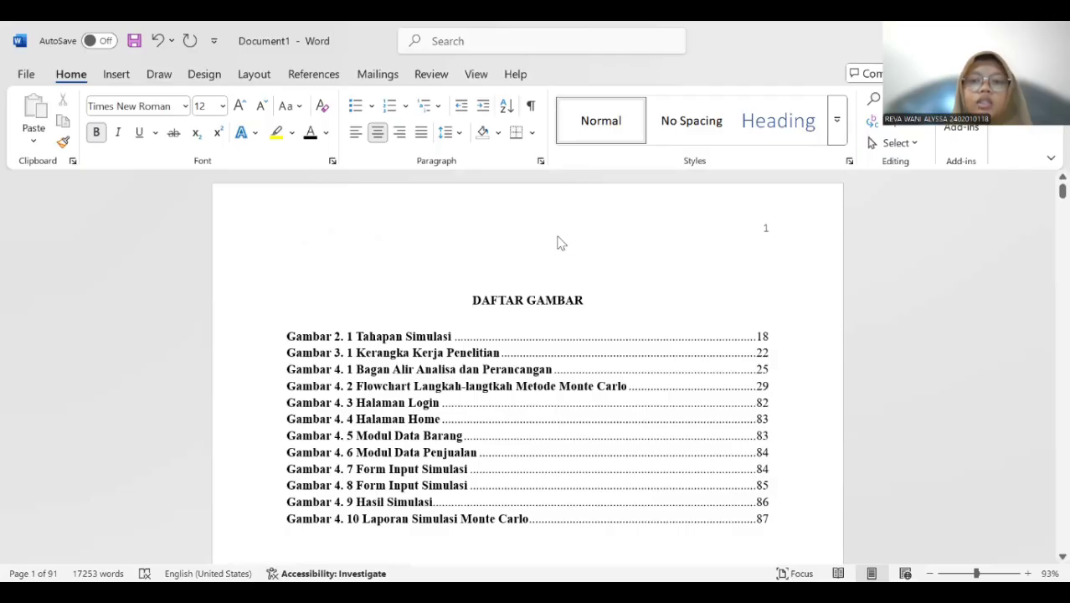
scroll(548, 288, "down", 20)
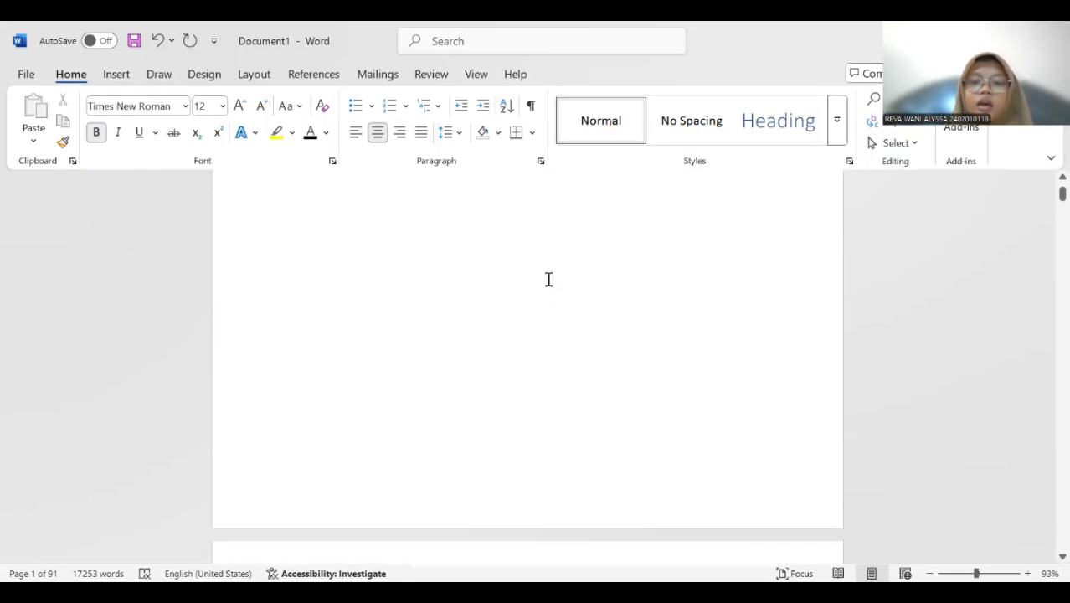
scroll(548, 278, "down", 10)
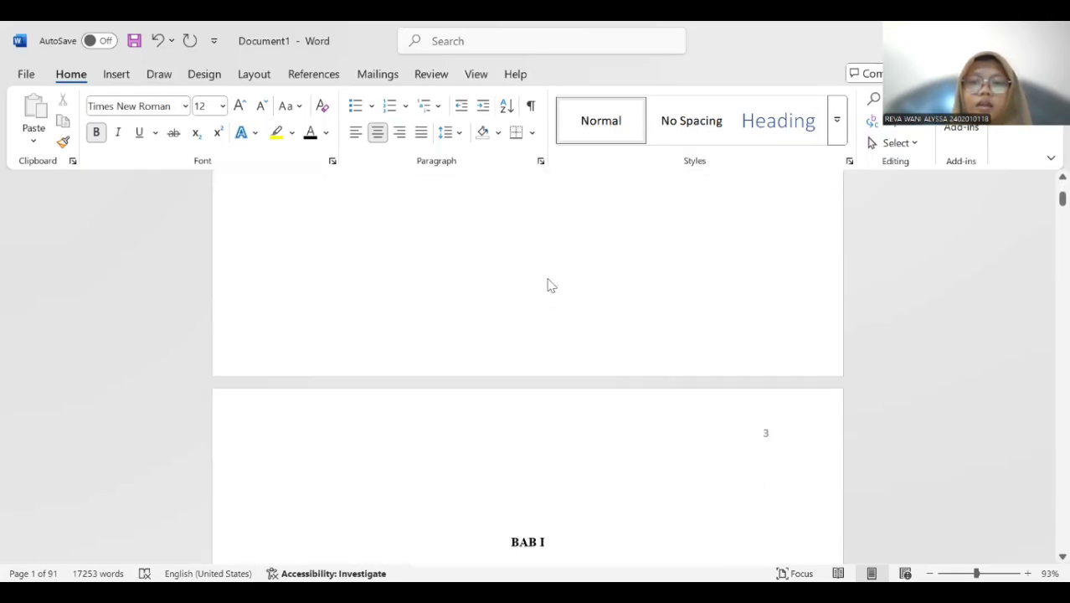
scroll(548, 277, "up", 2)
scroll(547, 277, "up", 10)
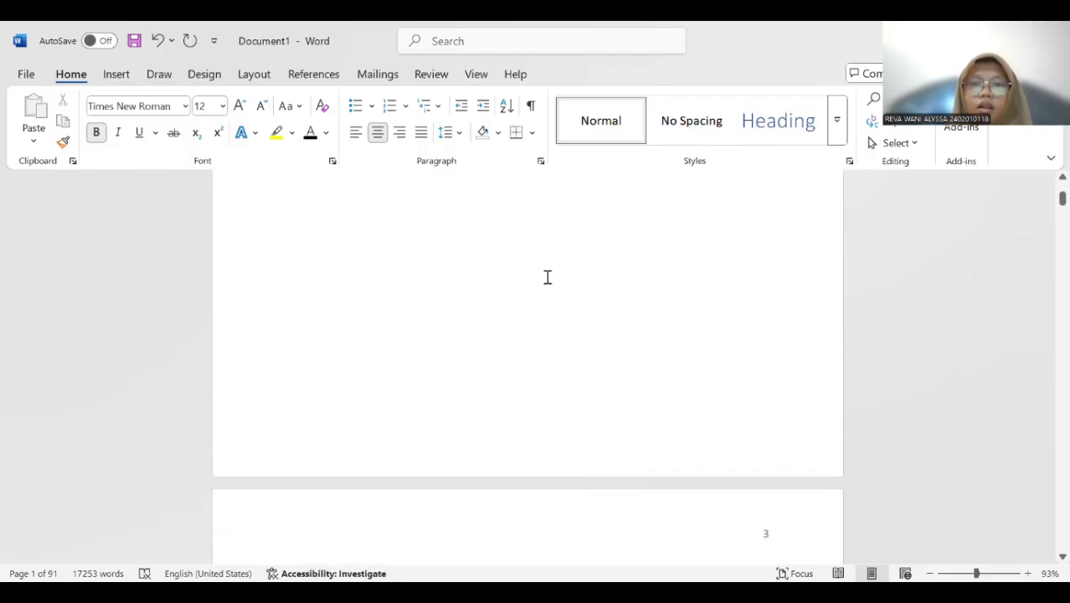
scroll(547, 277, "up", 10)
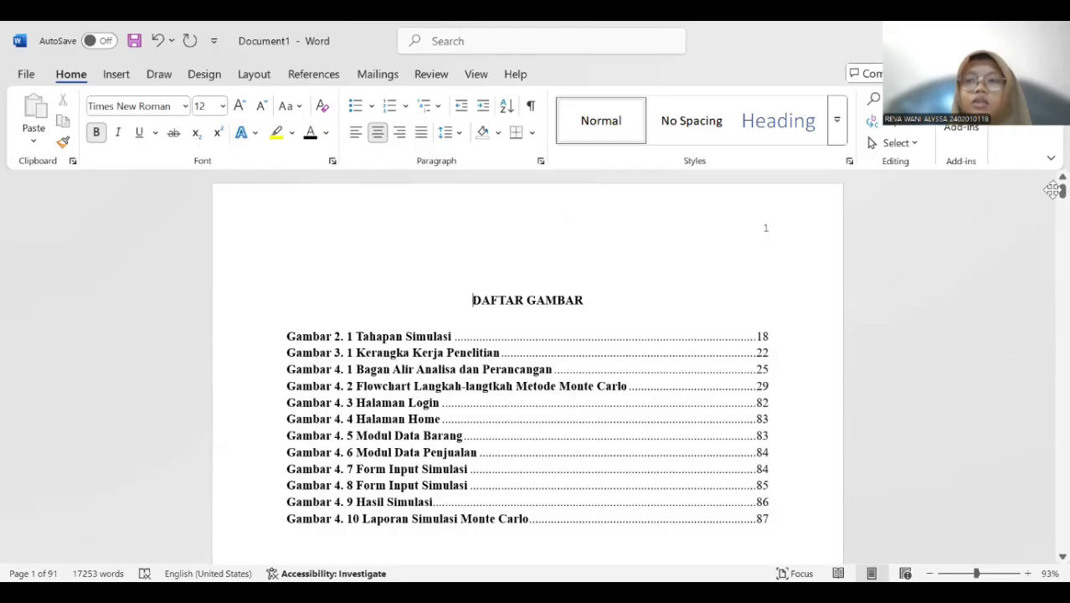
Start inserting a caption for the chapter 4 Data Barang PT. Terang Abadi Pekanbaru table and open the creation of a new label.
left_click_drag(1061, 192, 1046, 297)
scroll(616, 282, "down", 10)
scroll(444, 218, "down", 5)
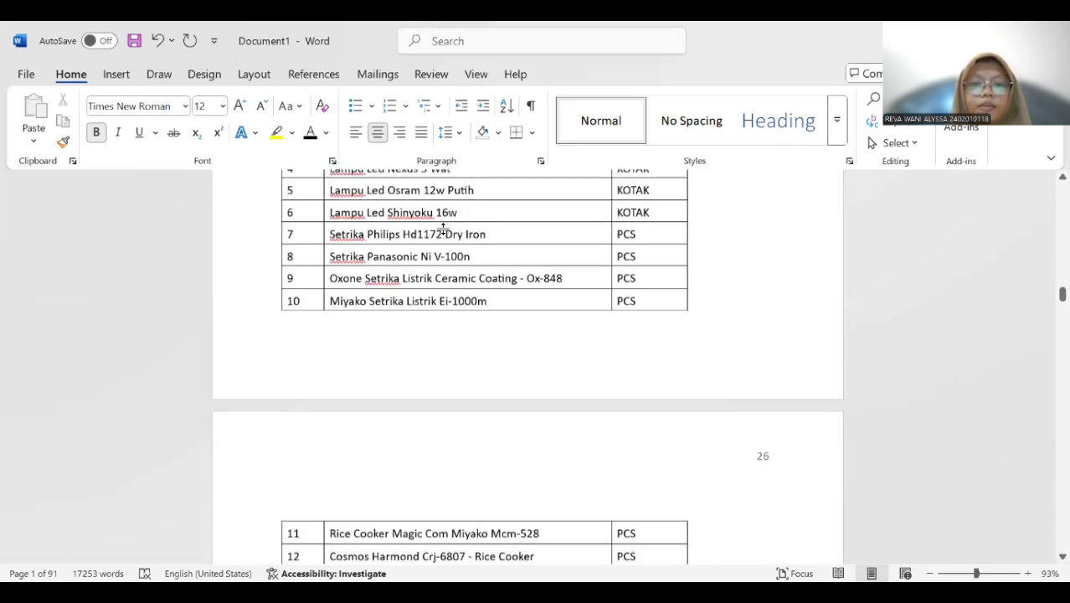
scroll(437, 219, "up", 4)
scroll(433, 215, "up", 2)
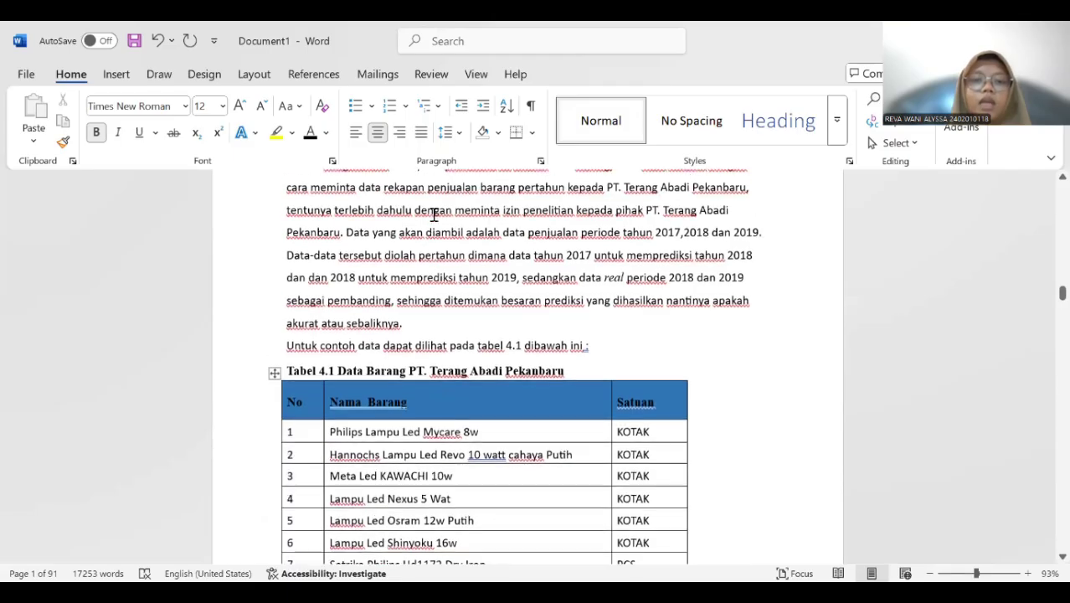
scroll(416, 307, "down", 2)
scroll(416, 307, "down", 4)
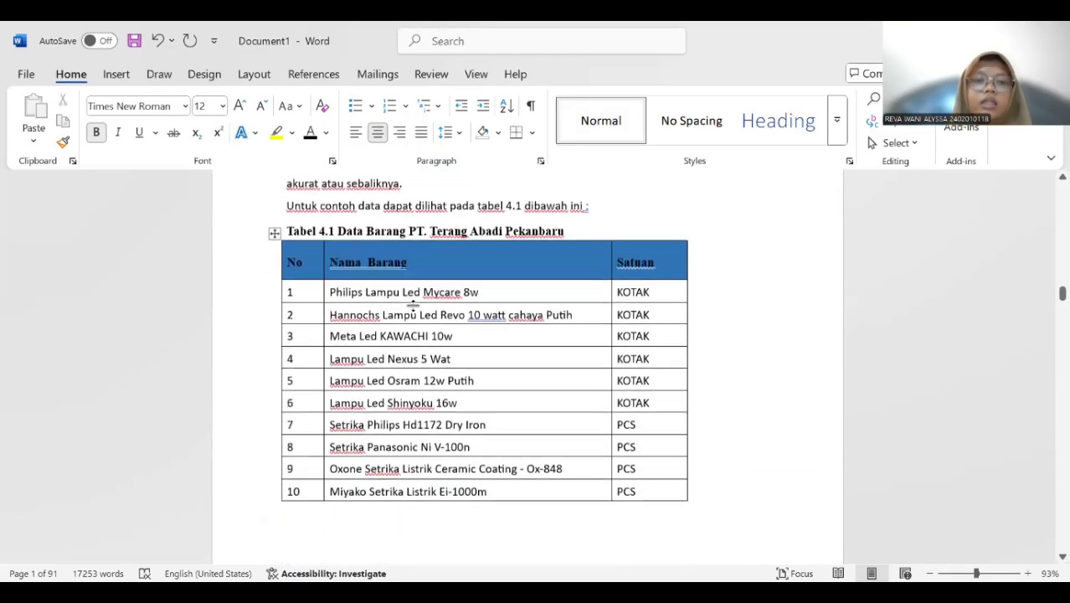
scroll(389, 275, "up", 1)
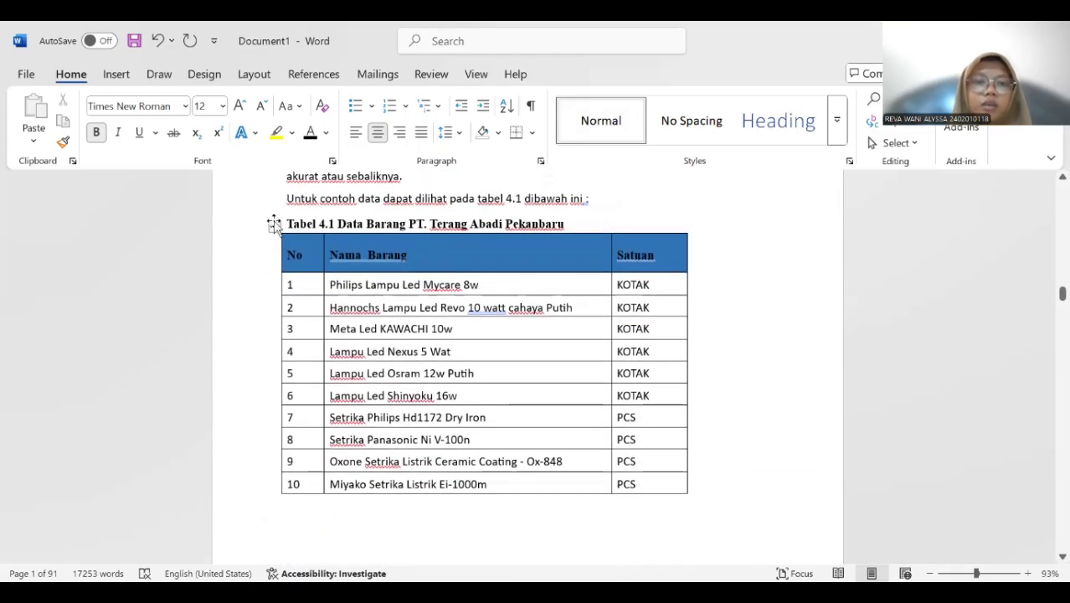
left_click(274, 225)
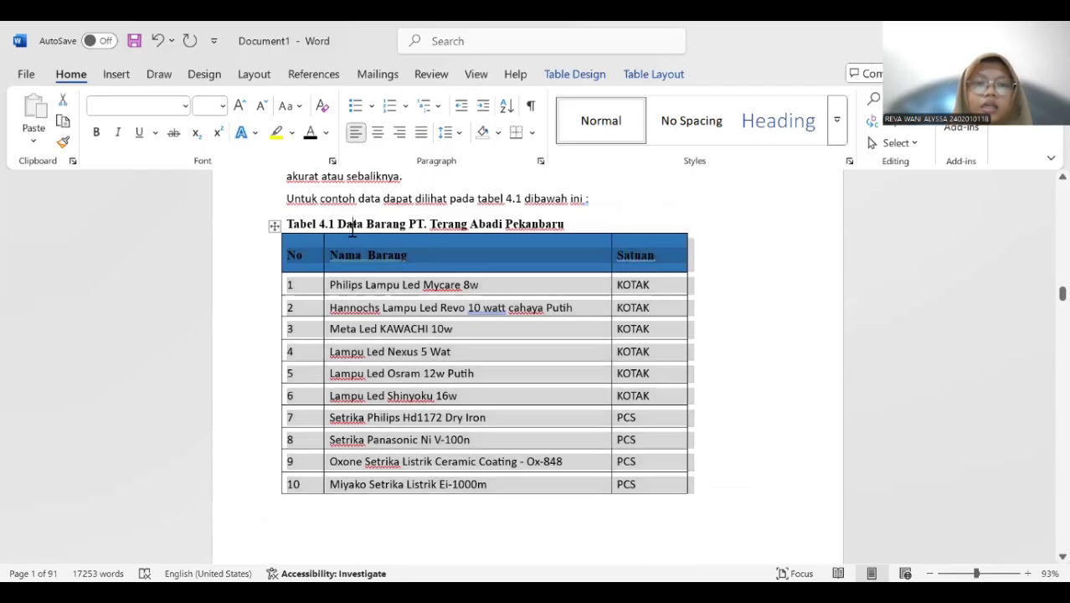
right_click(353, 232)
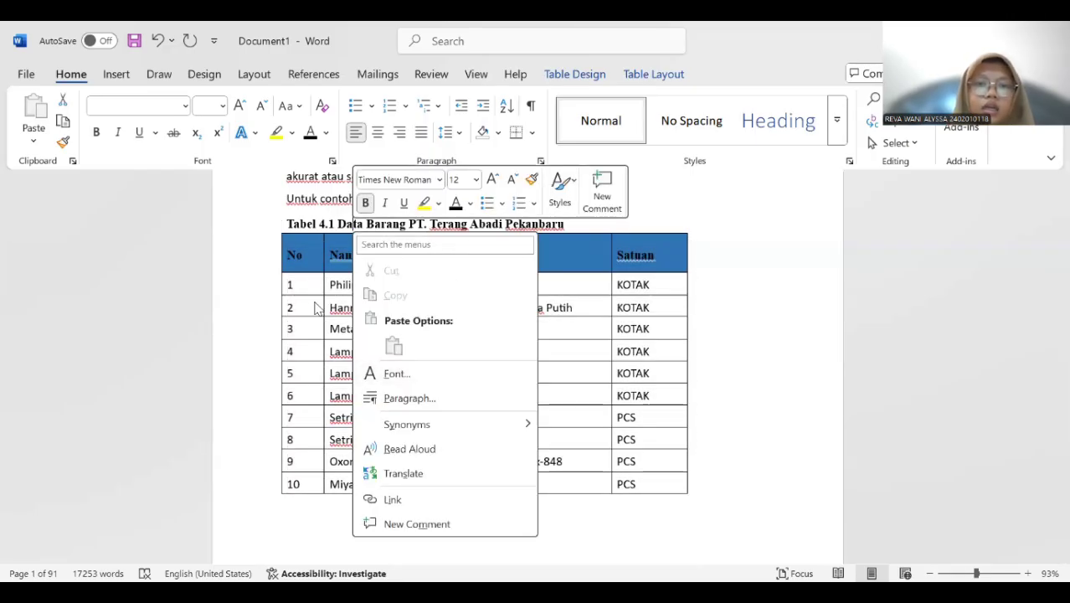
key("Escape")
left_click(275, 224)
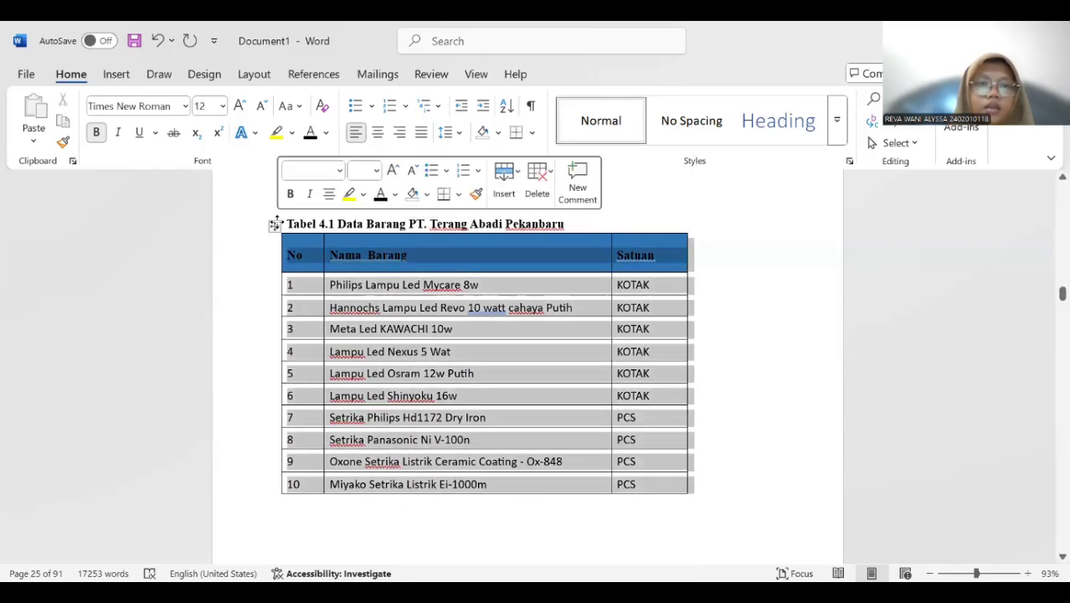
right_click(274, 225)
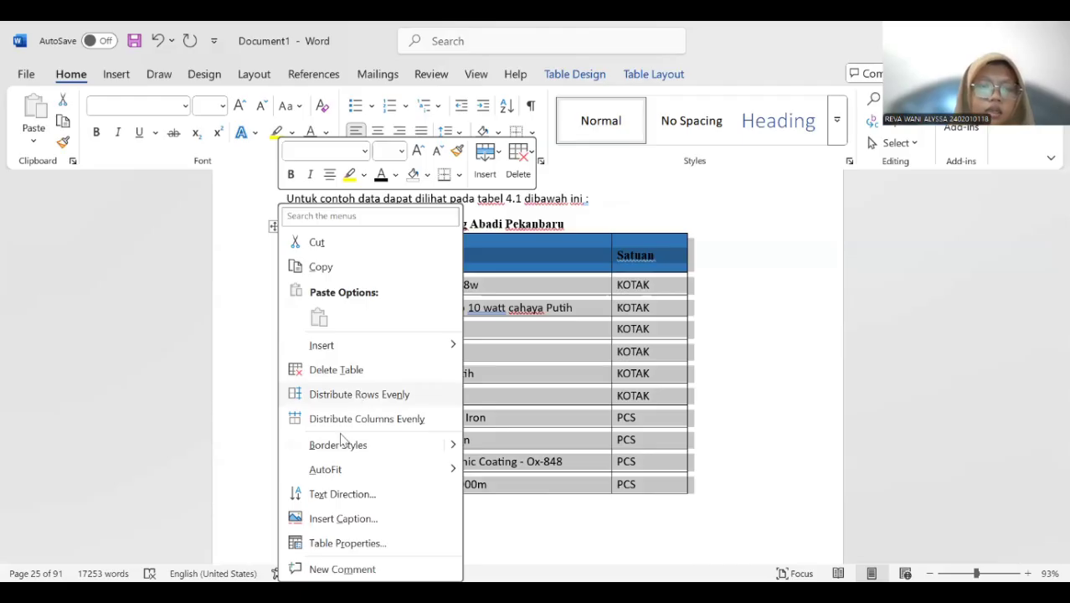
left_click(333, 518)
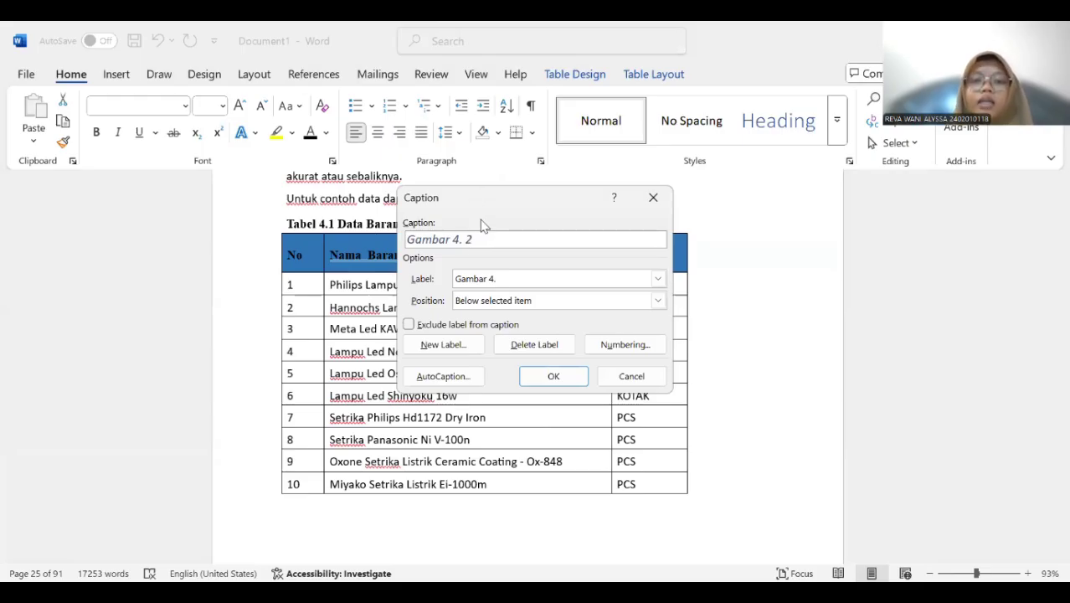
left_click(433, 350)
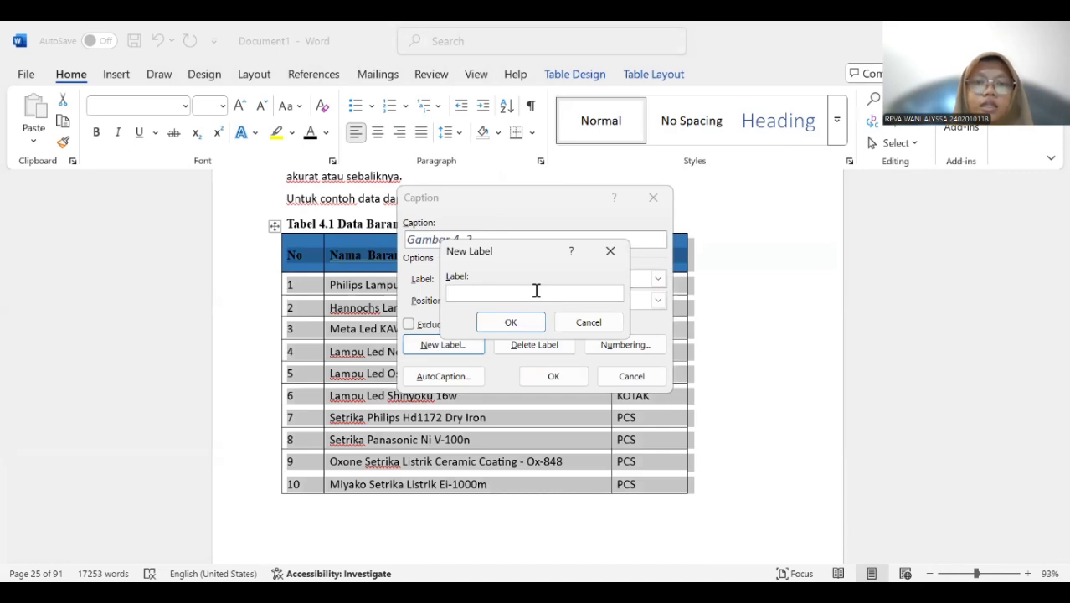
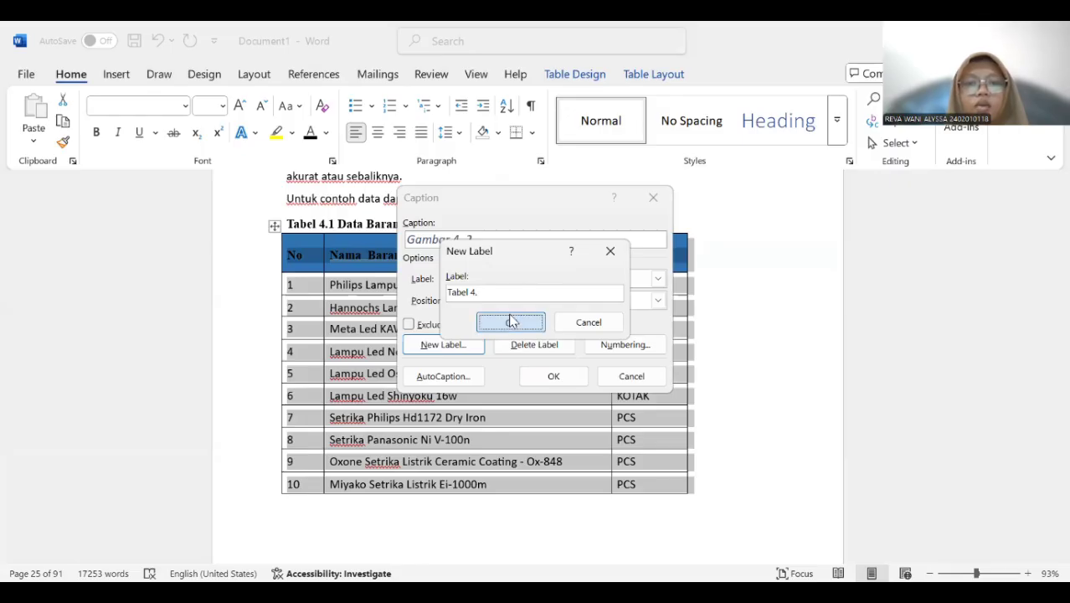
Create the label "Tabel 4." and insert the caption below the Data Barang PT. Terang Abadi Pekanbaru table.
left_click(510, 322)
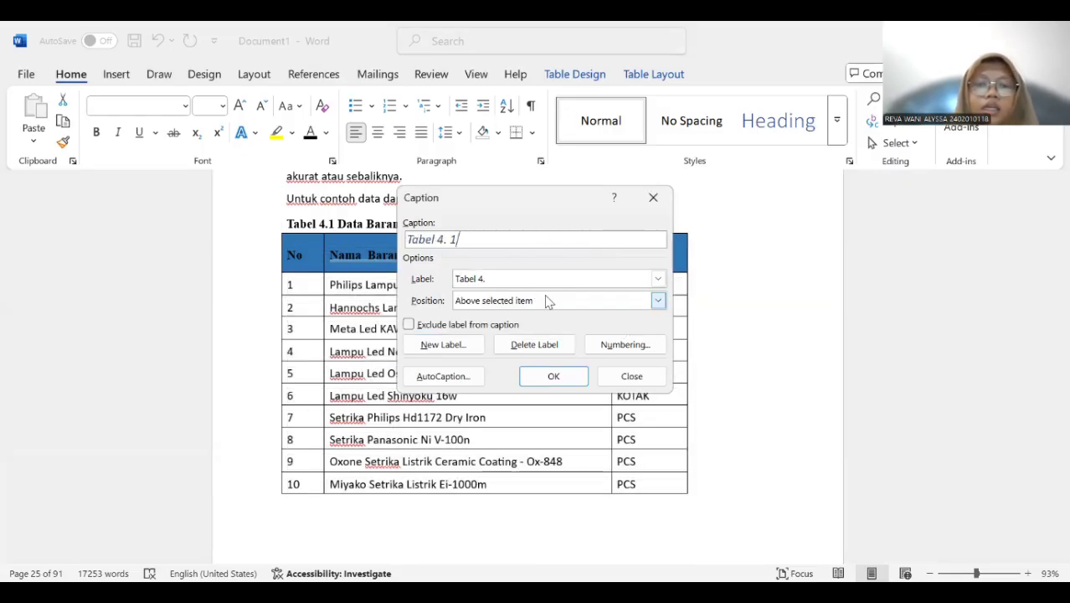
left_click(658, 301)
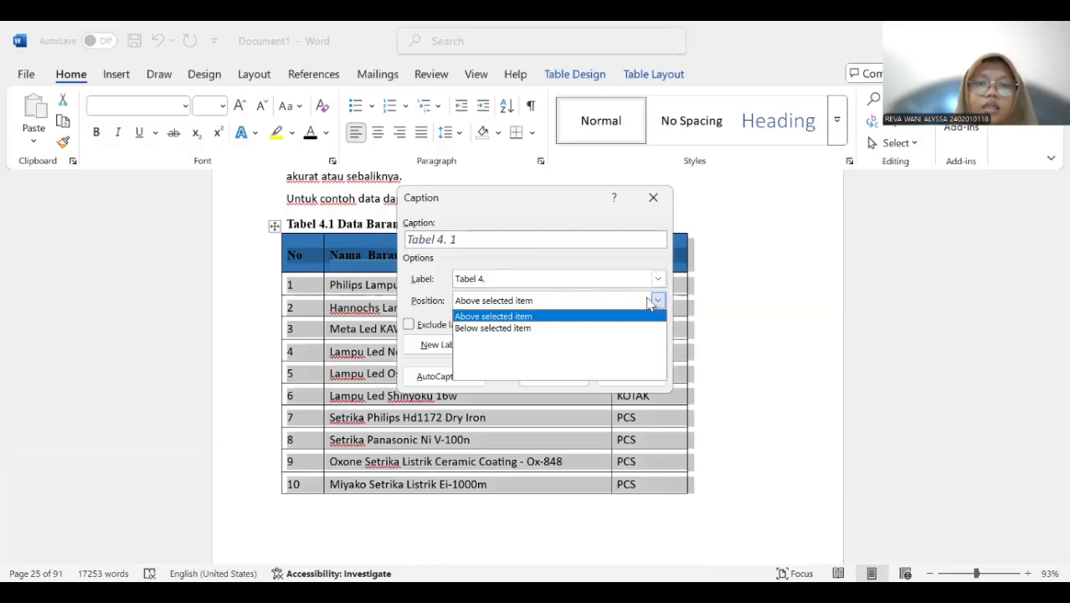
left_click(576, 329)
left_click(562, 381)
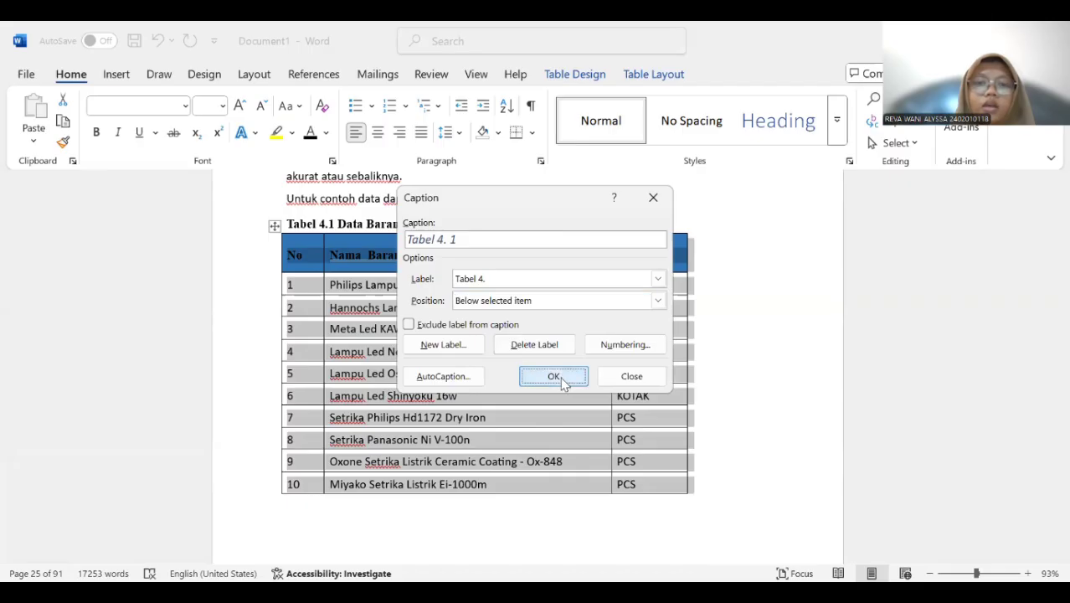
Check where the new caption sits relative to the Data Barang table and undo its insertion.
scroll(554, 342, "down", 7)
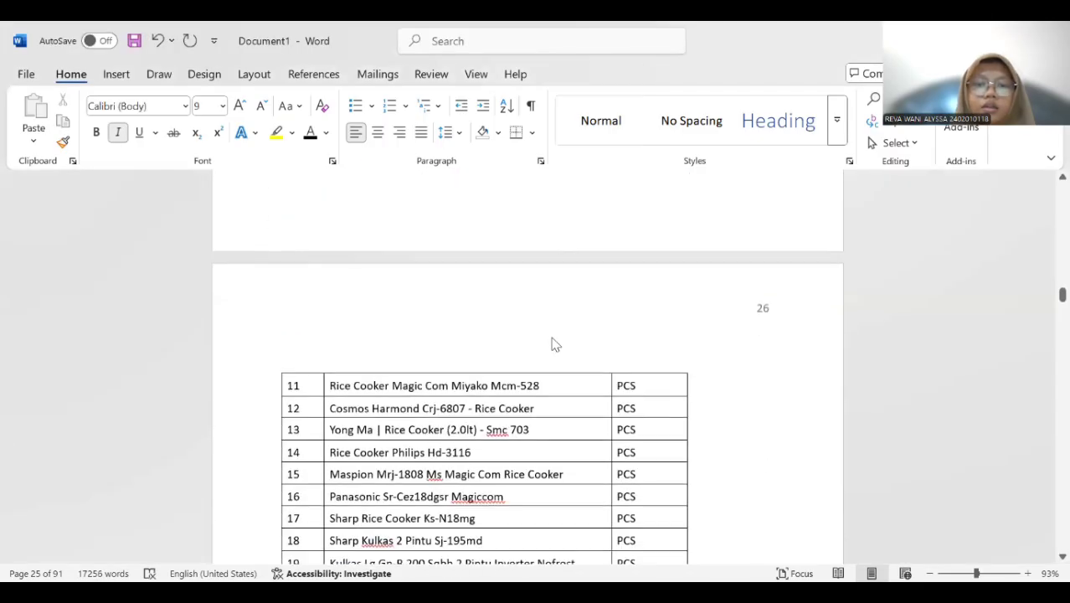
scroll(552, 338, "up", 5)
scroll(552, 338, "up", 5)
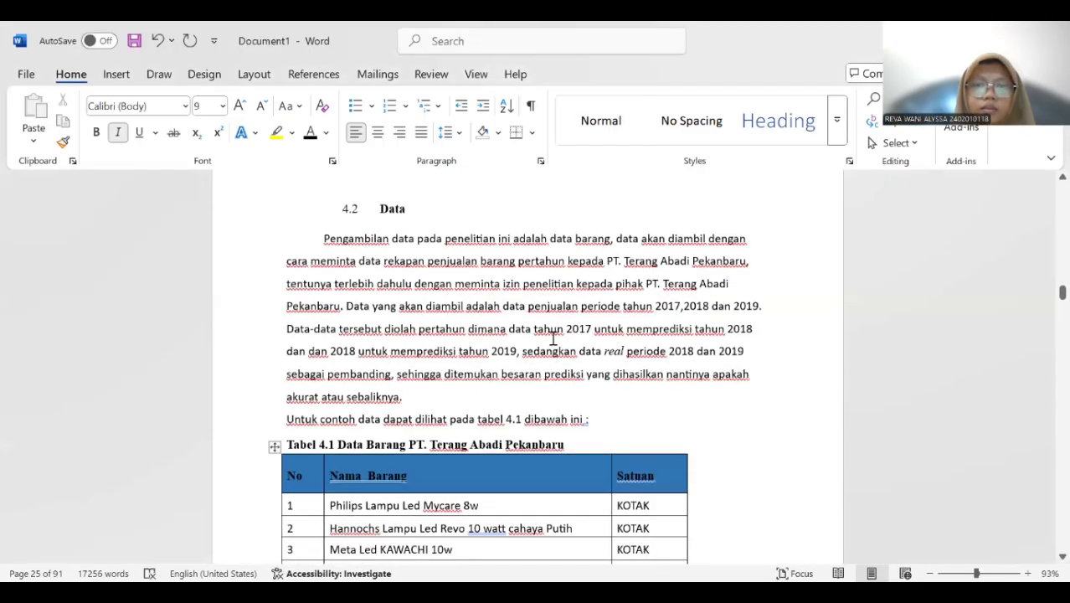
scroll(553, 338, "up", 2)
scroll(552, 338, "down", 9)
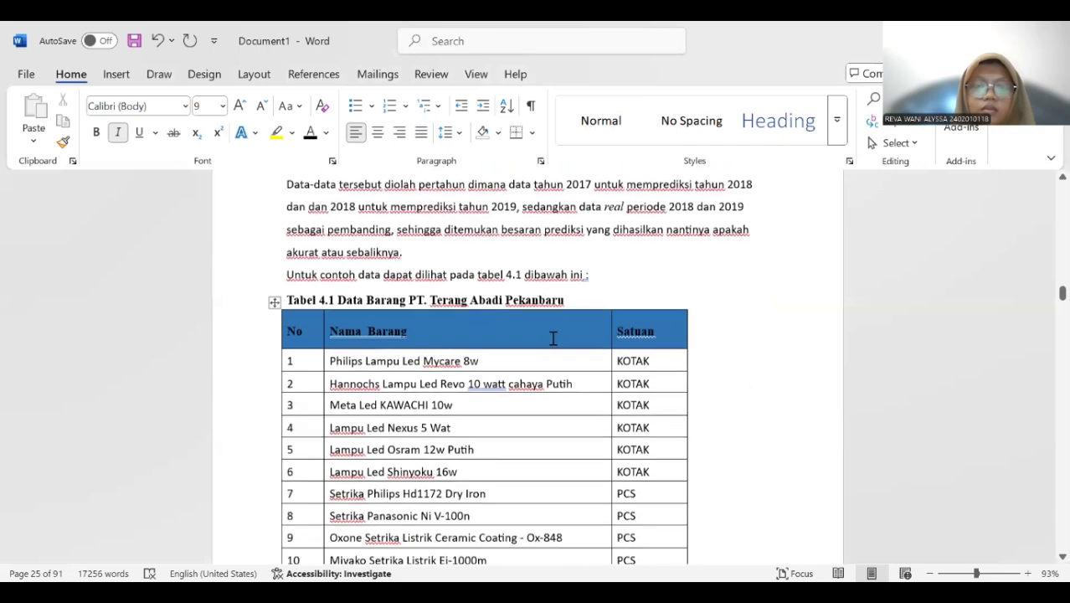
scroll(553, 339, "down", 10)
scroll(553, 338, "up", 5)
scroll(553, 338, "up", 3)
scroll(552, 338, "down", 6)
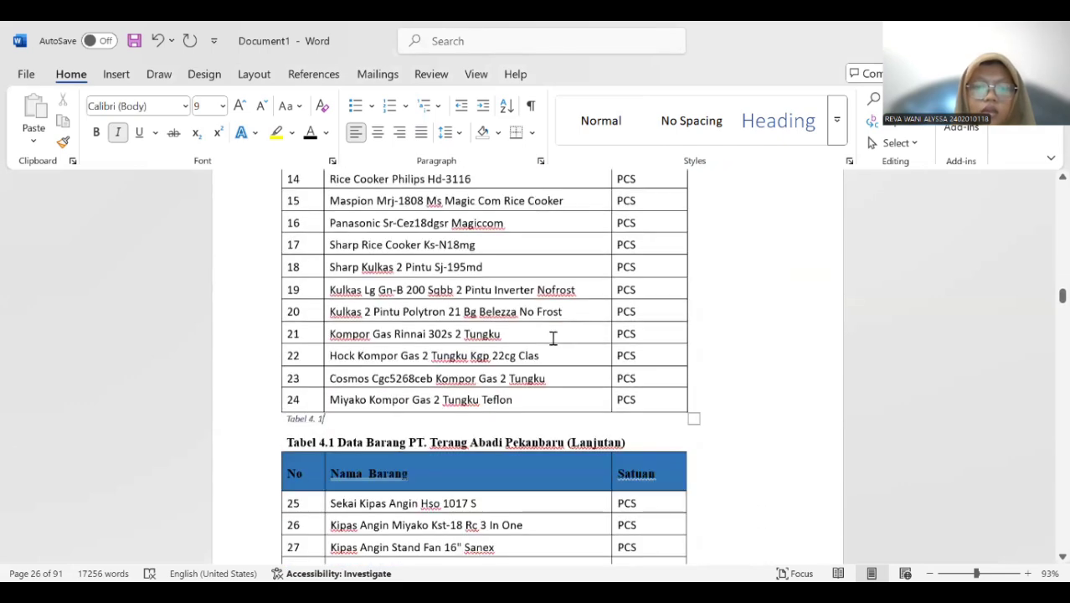
scroll(552, 338, "up", 10)
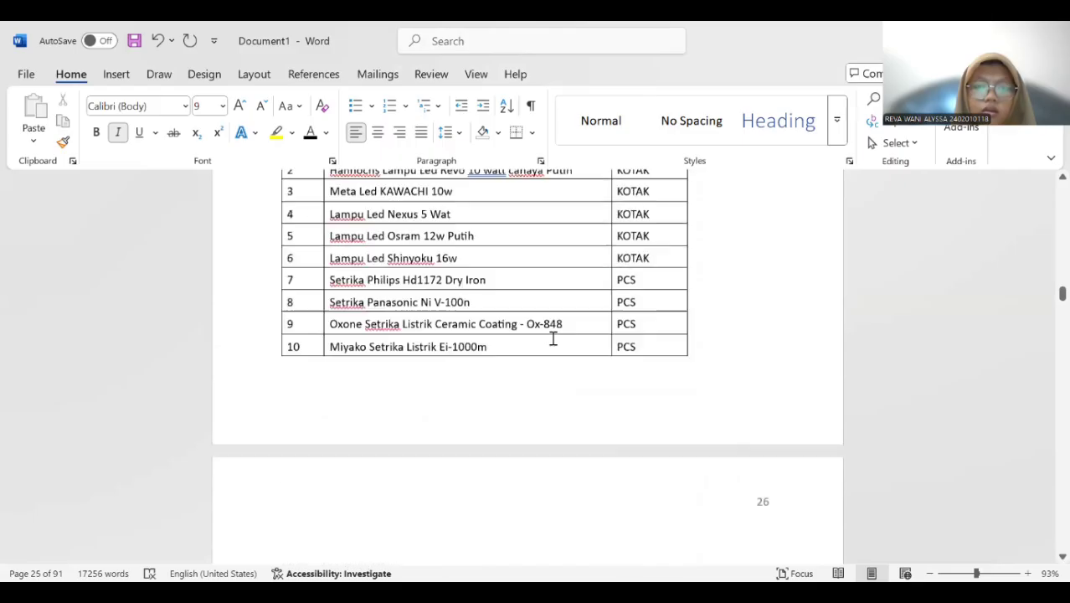
scroll(552, 339, "down", 3)
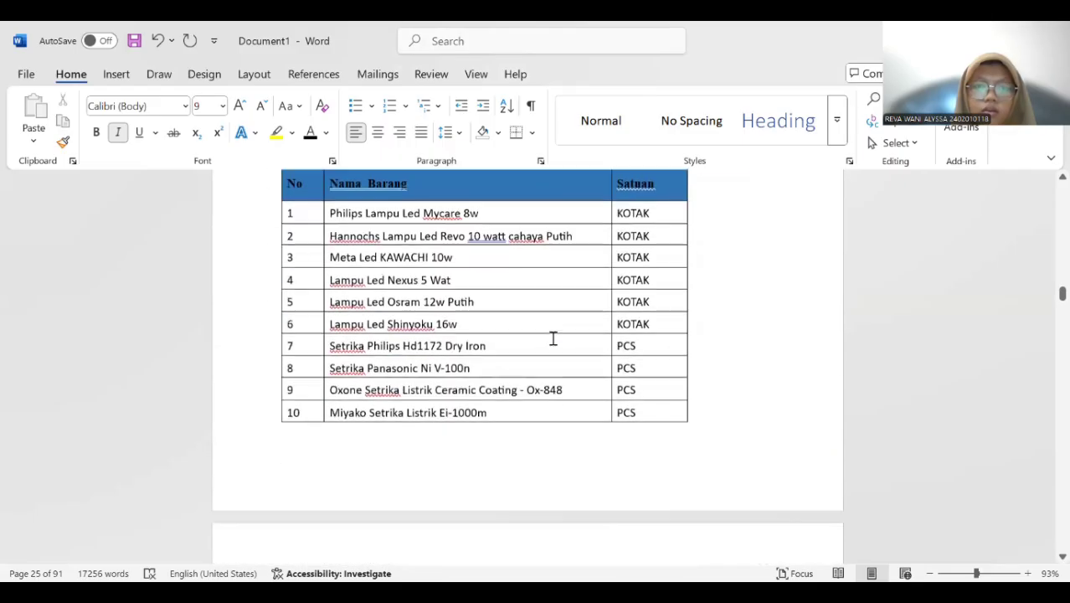
left_click(164, 44)
In the DAFTAR GAMBAR document, start a caption for the Data Barang PT. Terang Abadi Pekanbaru table and create the new label "Tabel 4.".
scroll(544, 246, "up", 3)
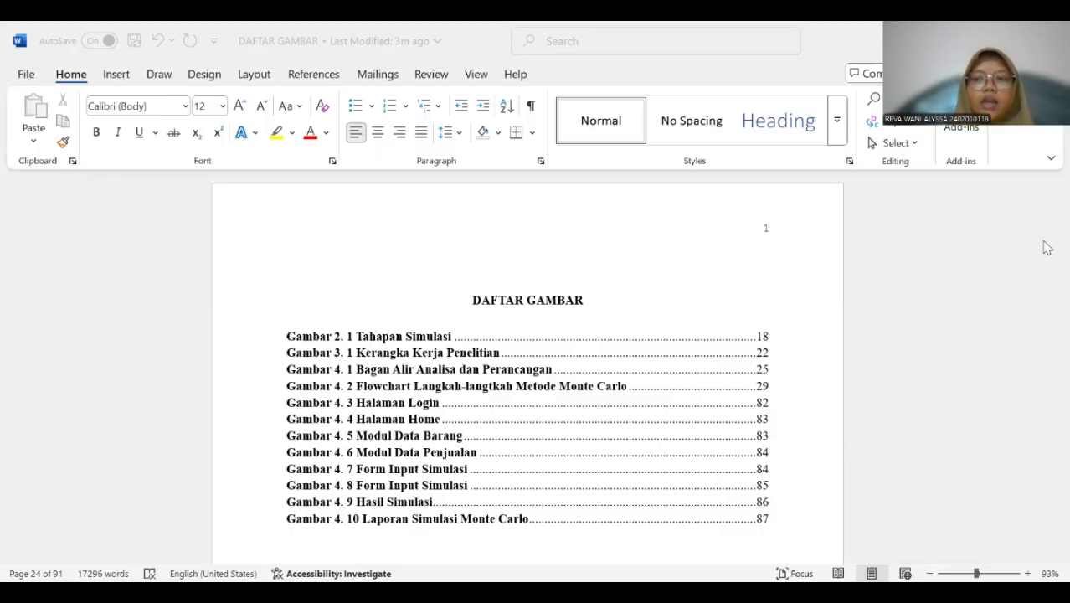
scroll(472, 299, "down", 3)
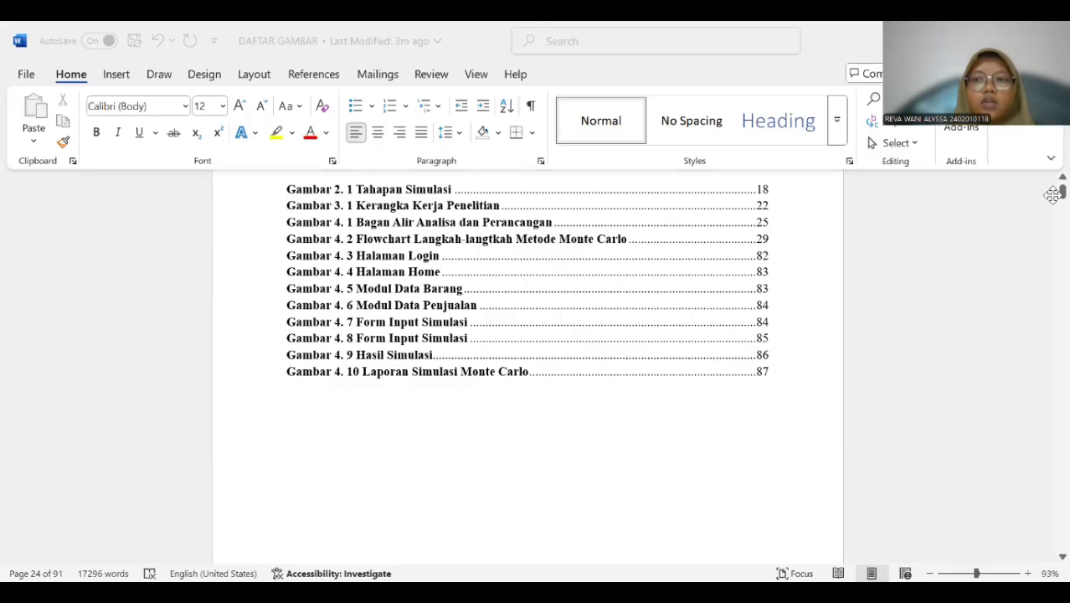
left_click_drag(1062, 191, 1053, 288)
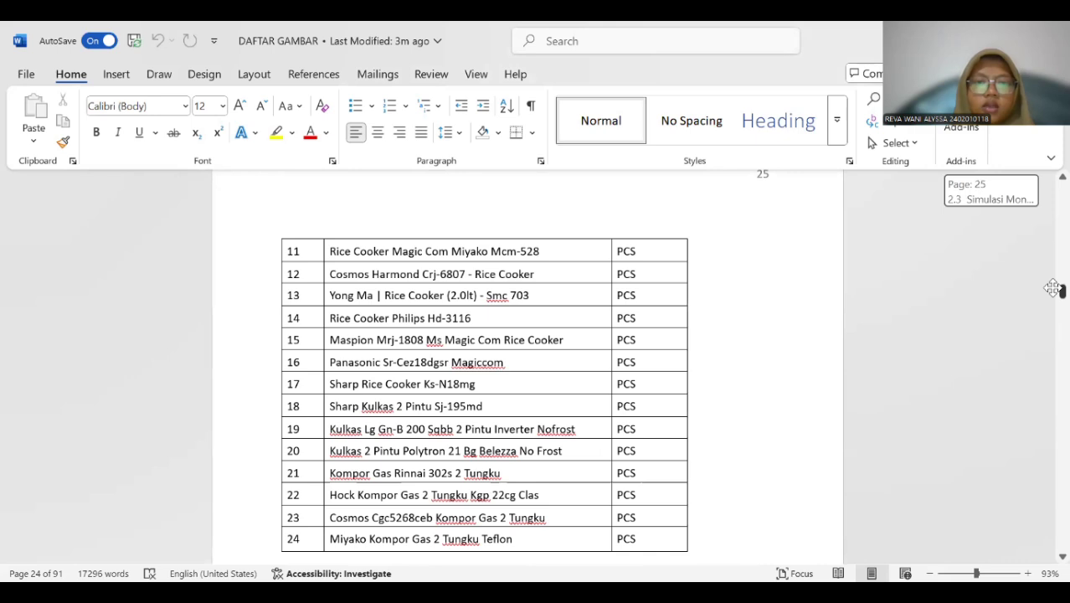
scroll(624, 301, "up", 7)
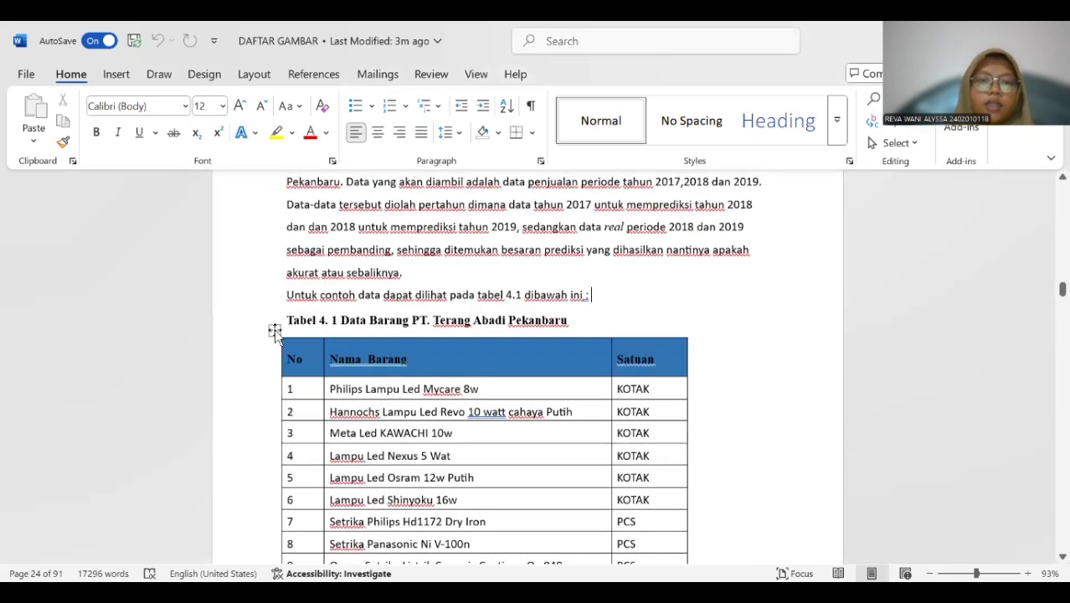
left_click(274, 331)
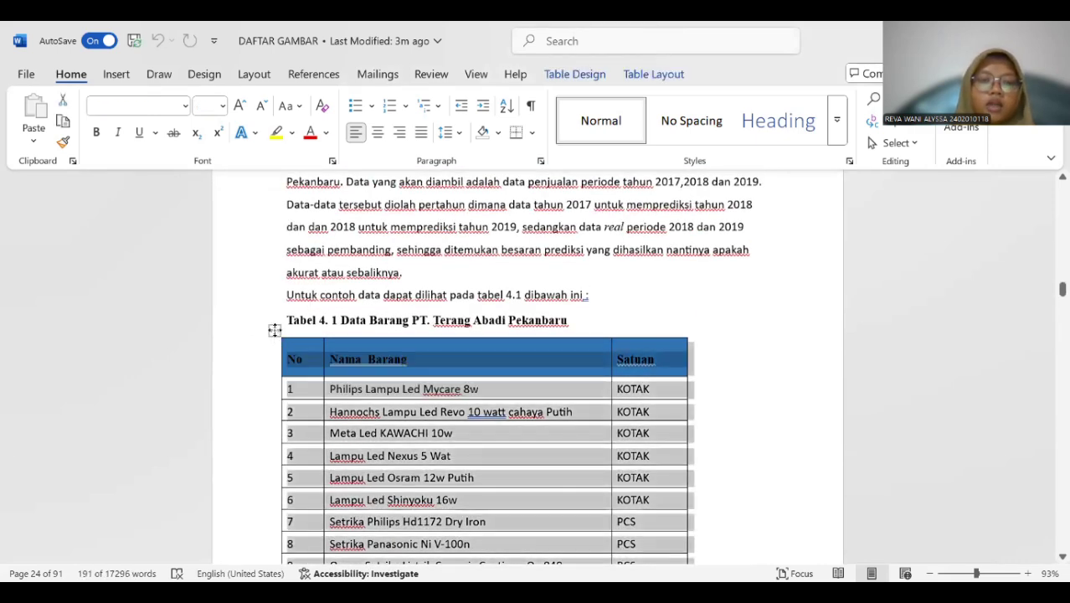
right_click(275, 330)
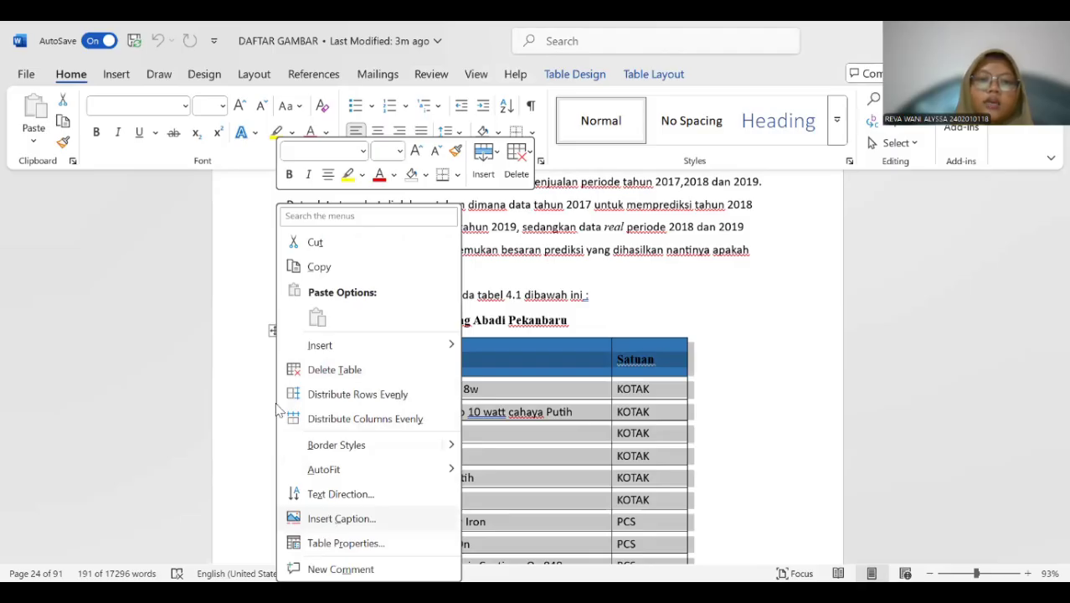
left_click(340, 518)
left_click(427, 344)
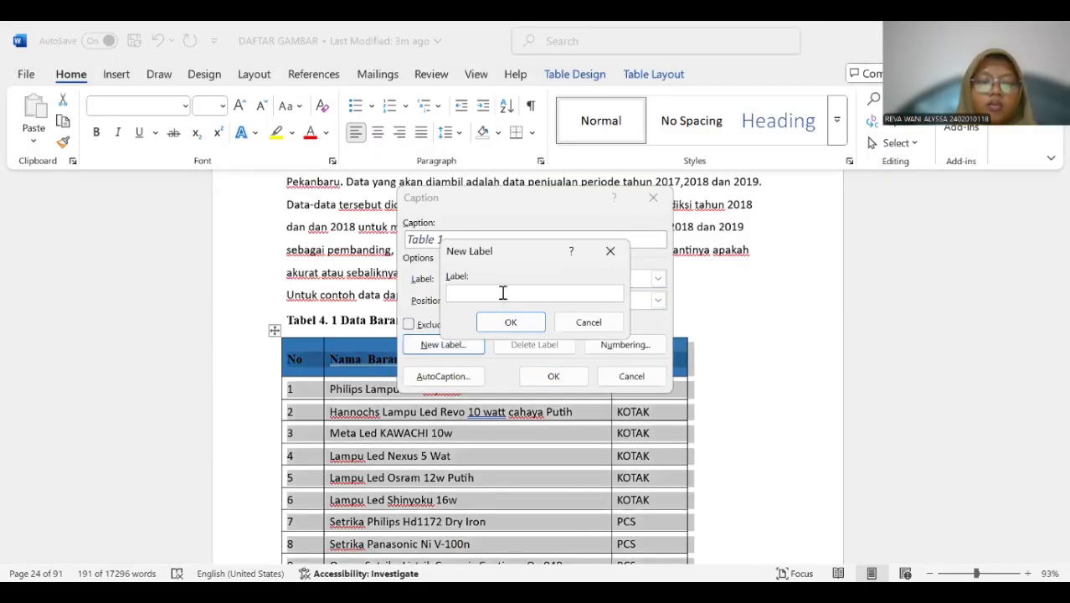
type("Tabel 4.")
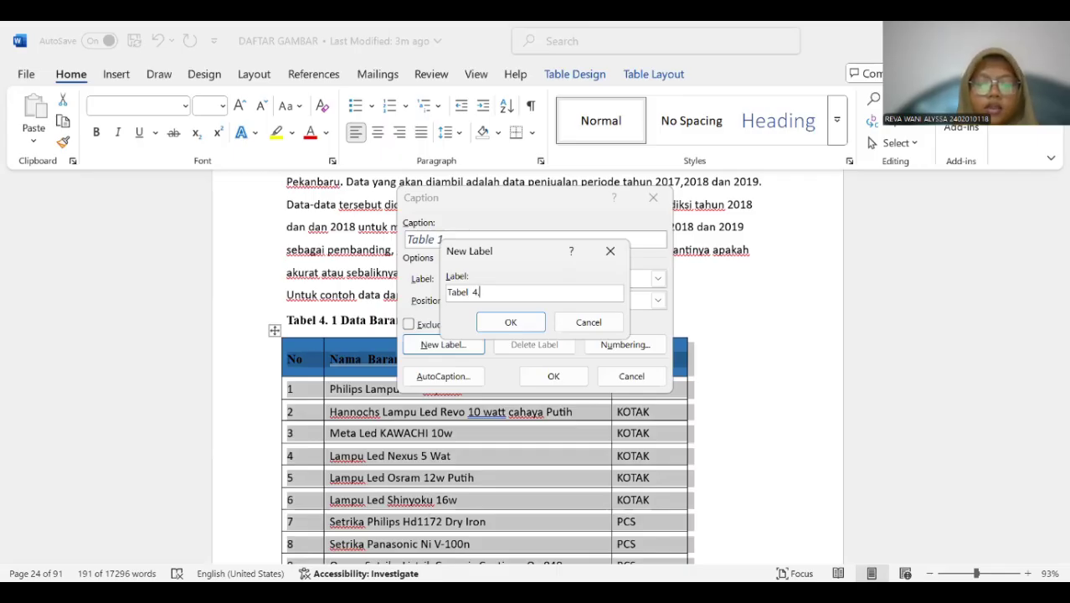
left_click(513, 325)
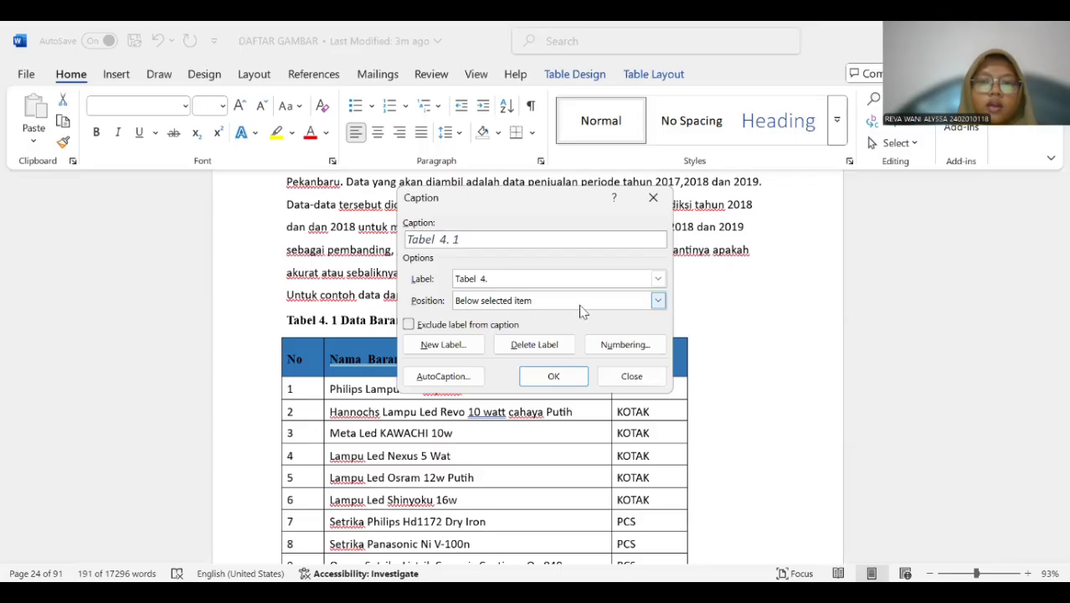
Position the Tabel 4. 1 caption above the selected table and insert it.
left_click(658, 302)
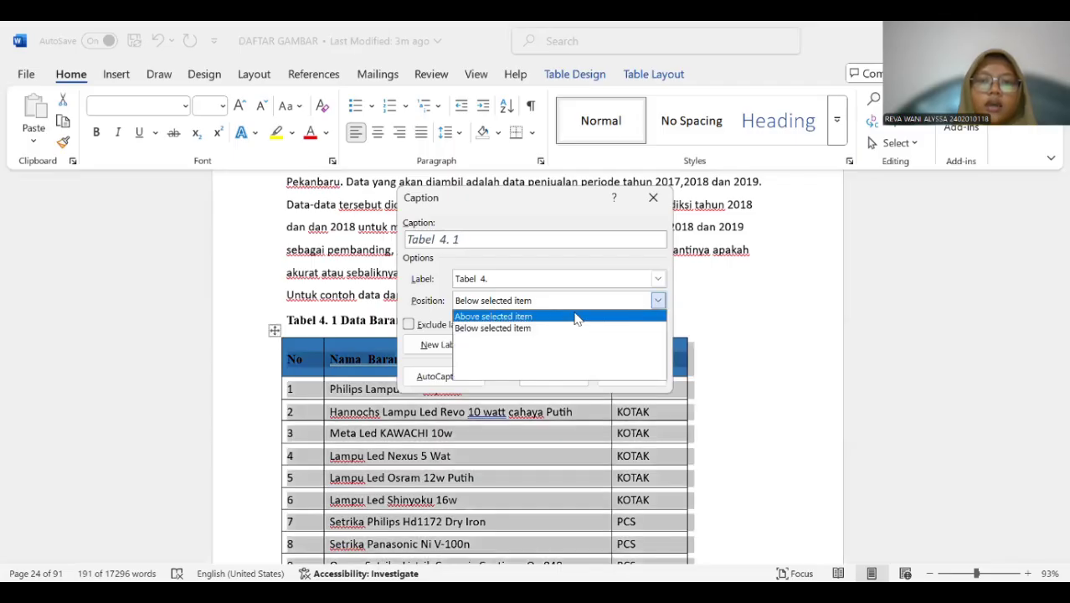
left_click(562, 318)
left_click(540, 375)
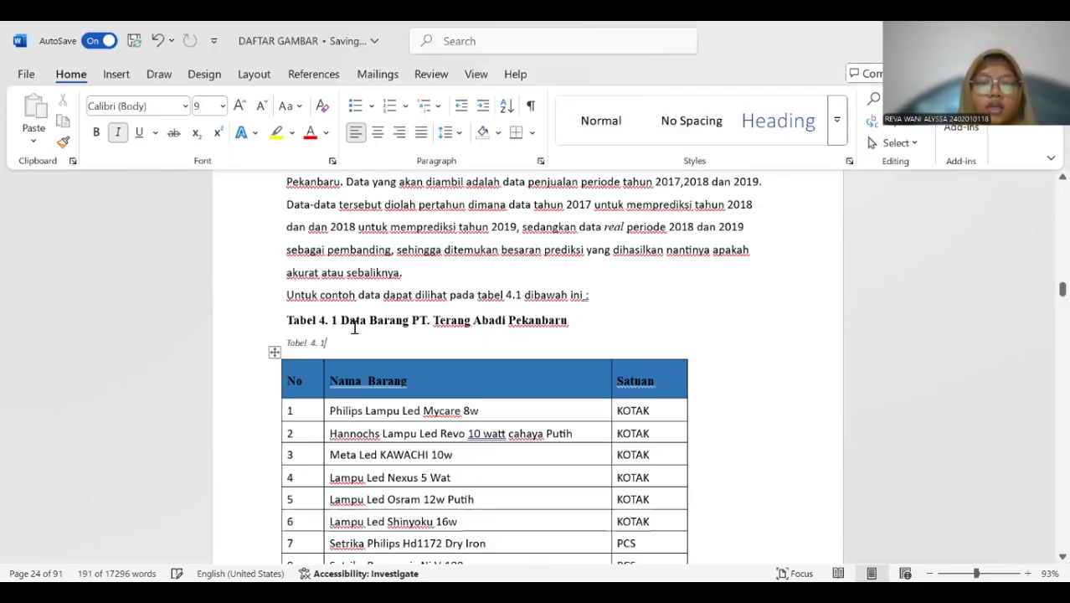
Copy the title "Data Barang PT. Terang Abadi Pekanbaru" into the new caption and delete the old title line above it.
left_click_drag(340, 320, 560, 331)
key("ctrl+c")
left_click(341, 340)
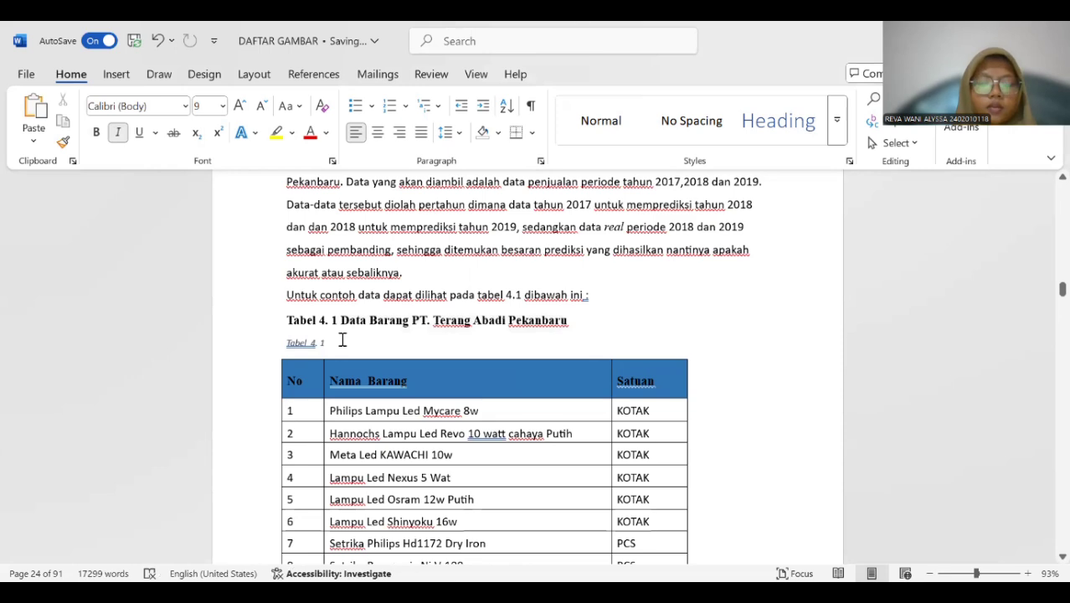
key("ctrl+v")
left_click_drag(289, 320, 559, 332)
key("Delete")
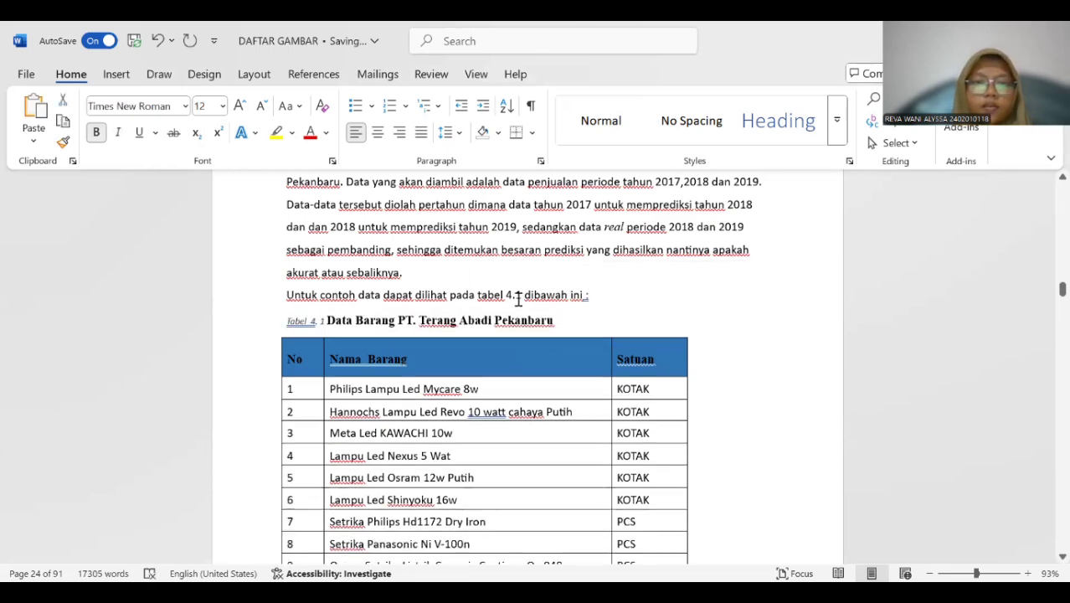
Format the whole Tabel 4. 1 caption as bold, 12 pt, black and without italics.
left_click_drag(284, 318, 544, 323)
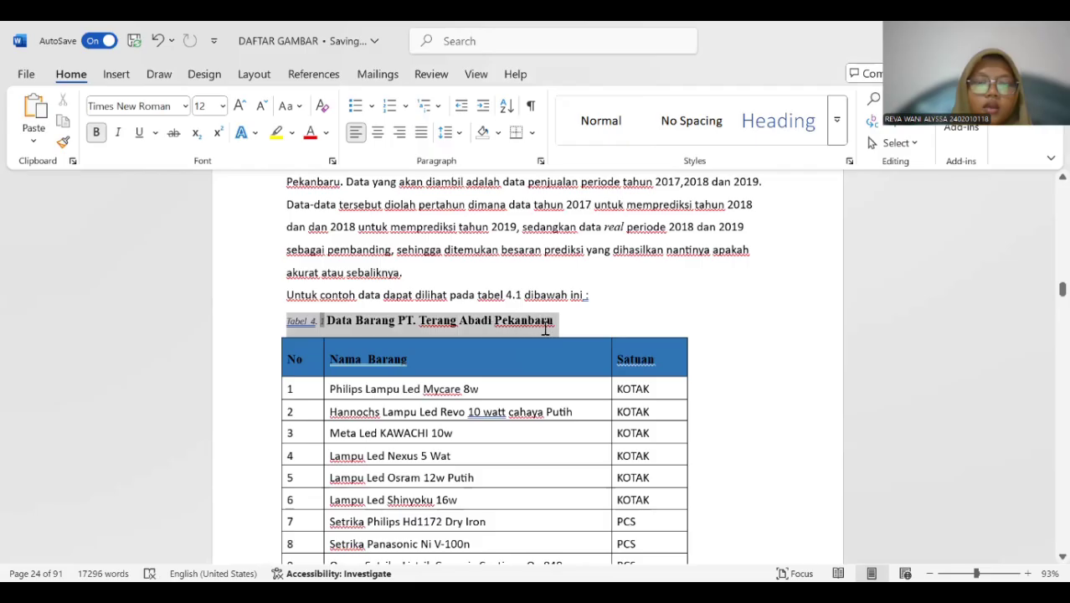
left_click(95, 132)
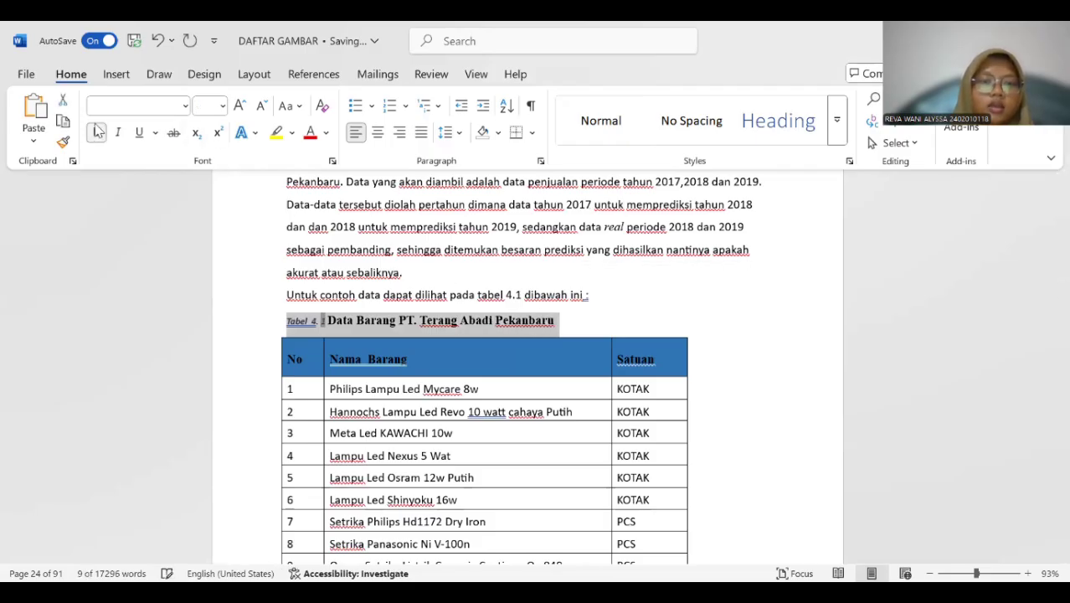
left_click(222, 106)
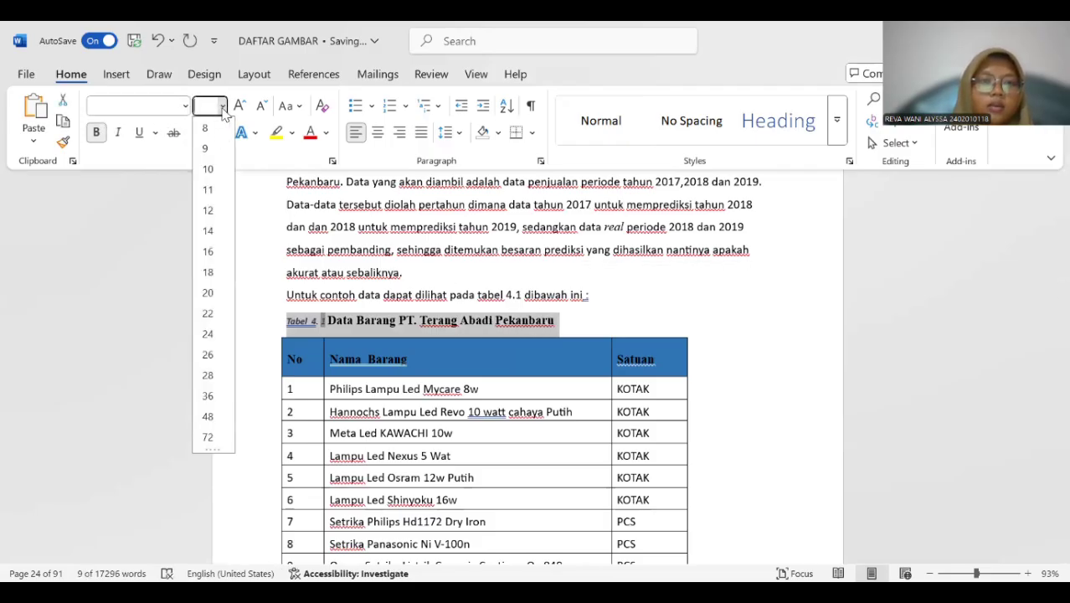
left_click(208, 210)
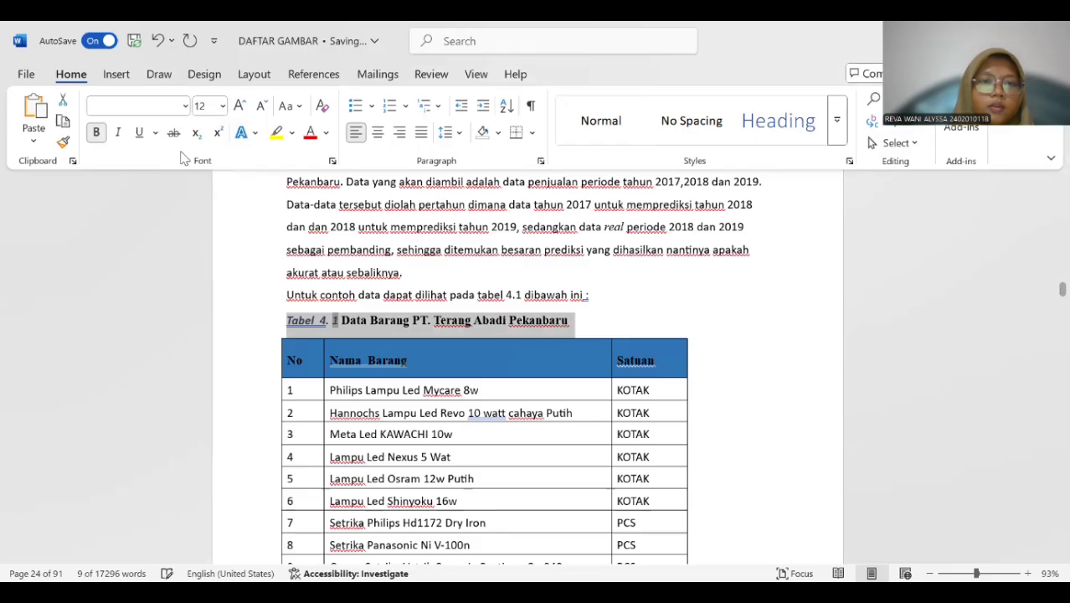
left_click(186, 108)
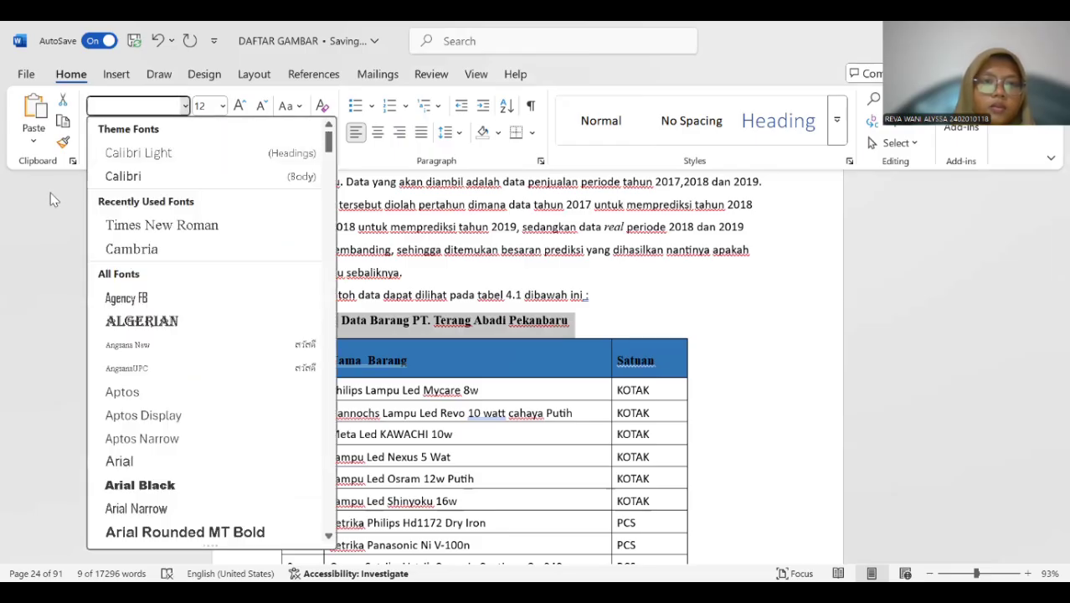
left_click(50, 193)
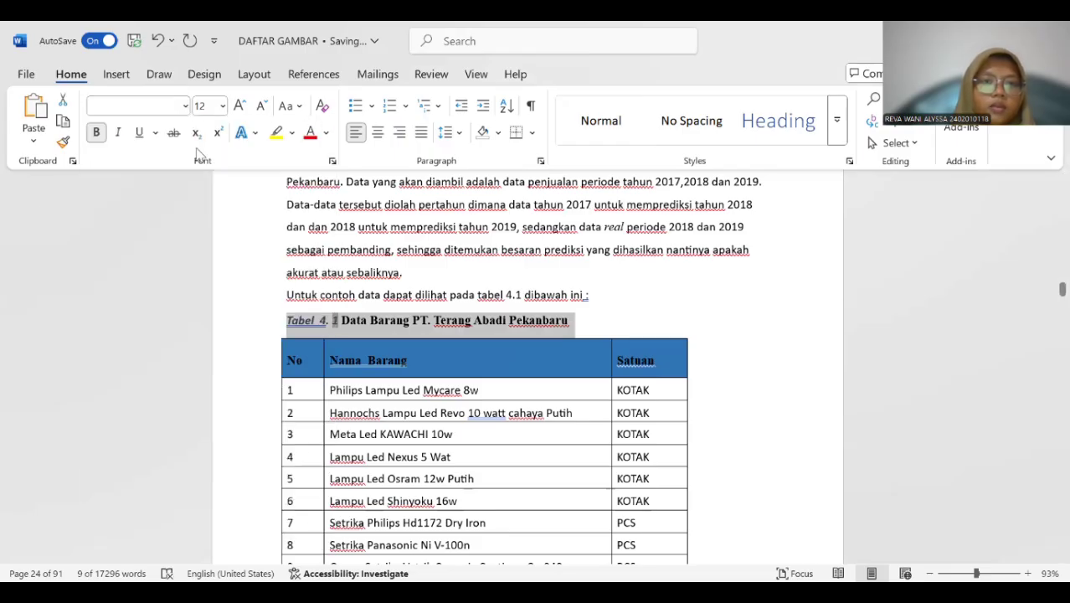
left_click(325, 137)
left_click(345, 189)
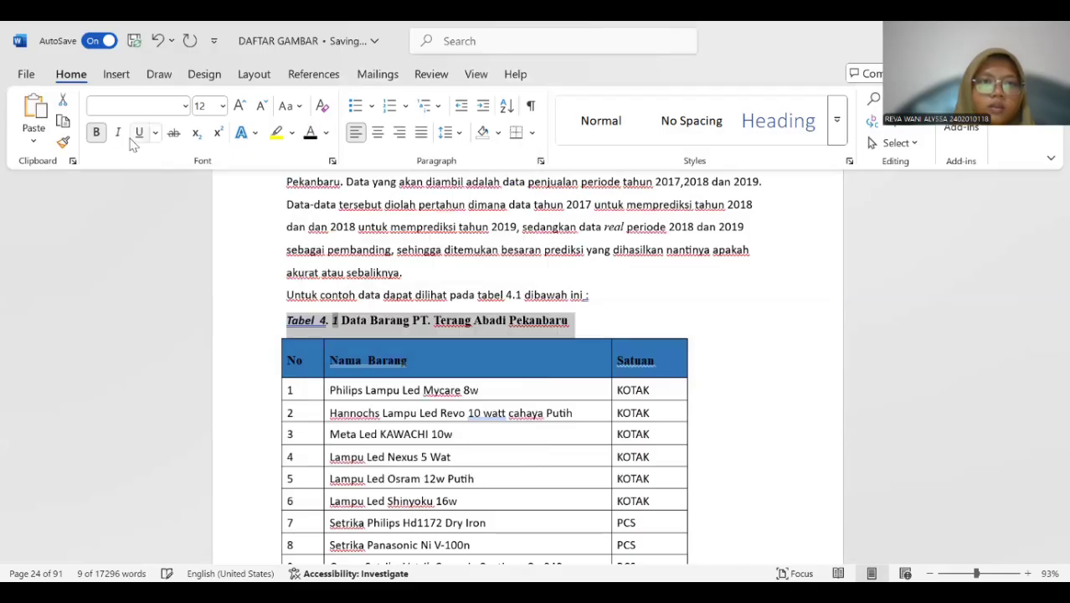
left_click(119, 135)
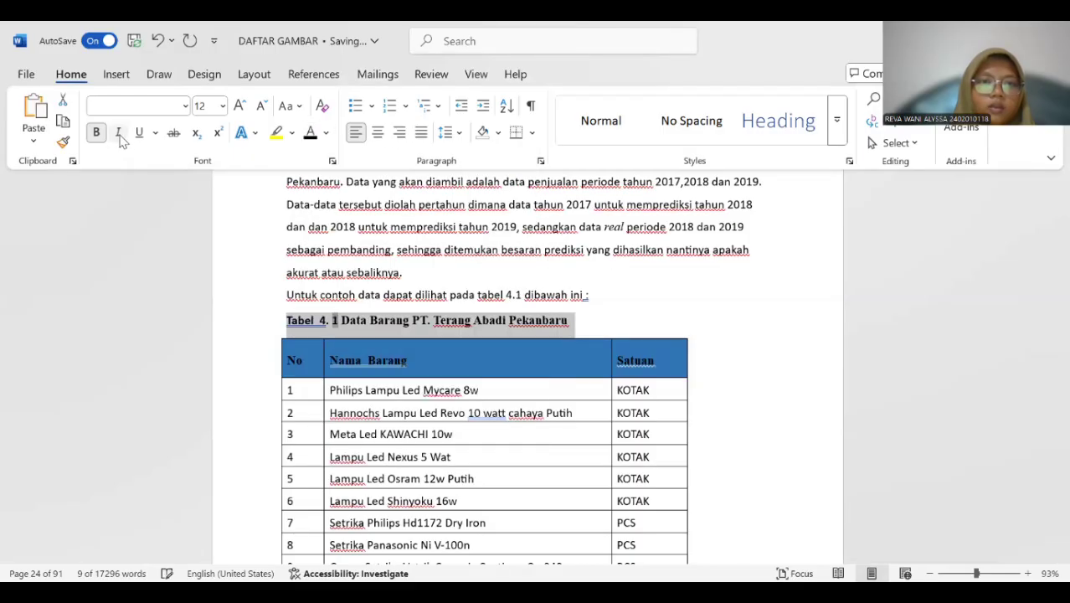
Remove the extra space between "Tabel" and "4." in the first Data Barang table's caption.
left_click(282, 295)
left_click(320, 318)
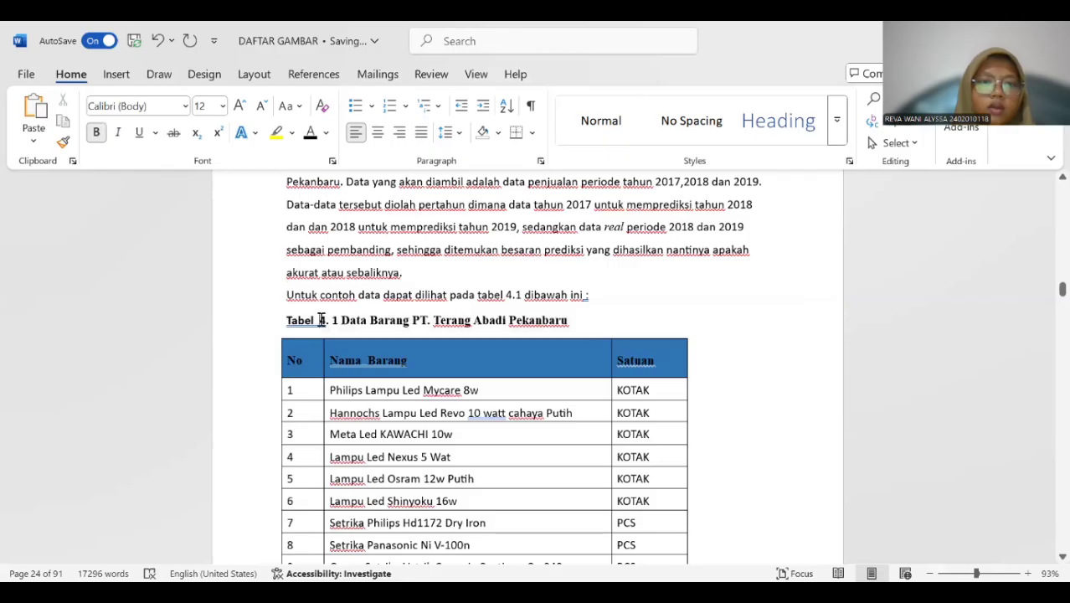
key("BackSpace")
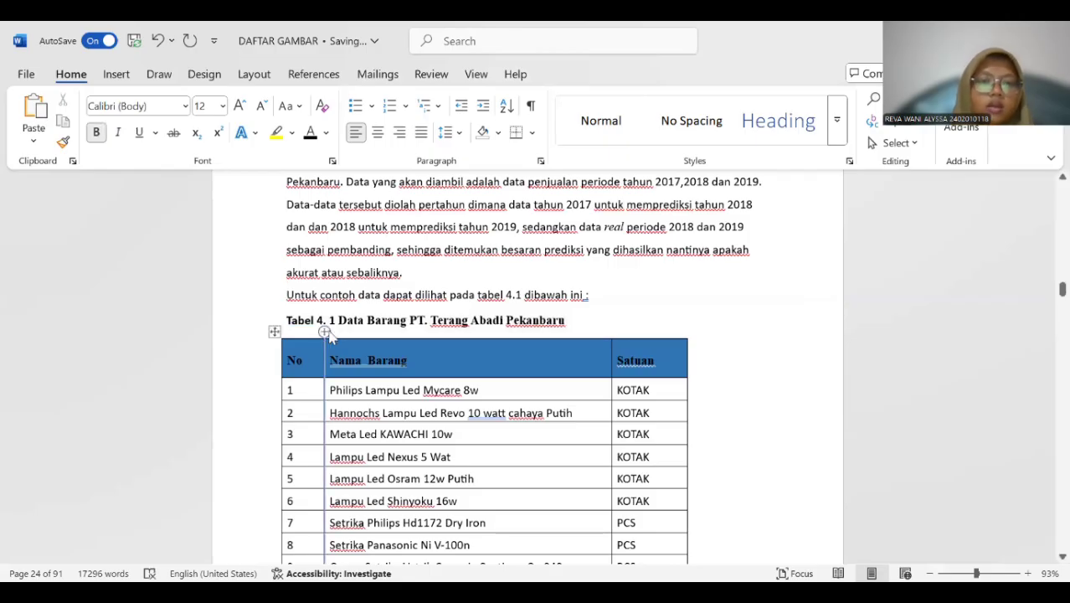
Insert a Tabel 4. 2 caption above the continued Data Barang table that starts at item 25.
scroll(327, 320, "down", 5)
scroll(335, 310, "down", 7)
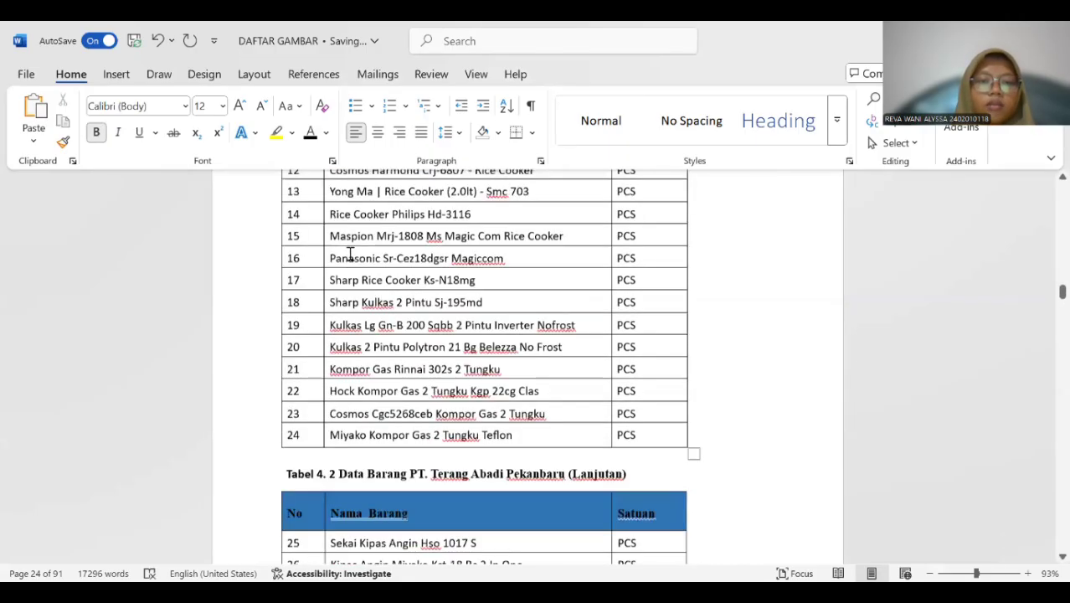
scroll(347, 256, "up", 2)
scroll(314, 352, "down", 2)
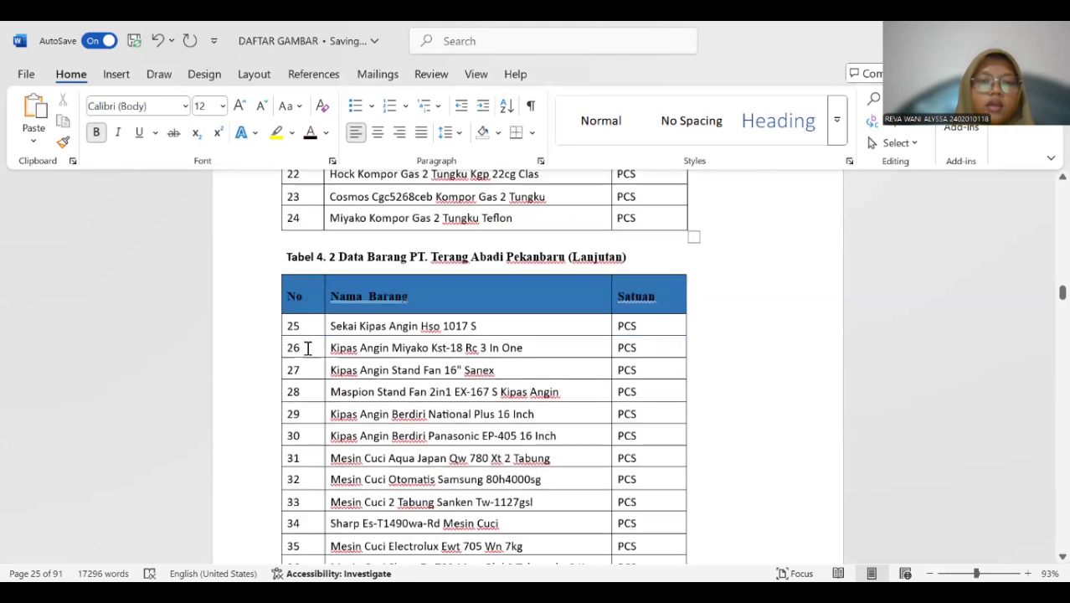
left_click(303, 347)
left_click(274, 268)
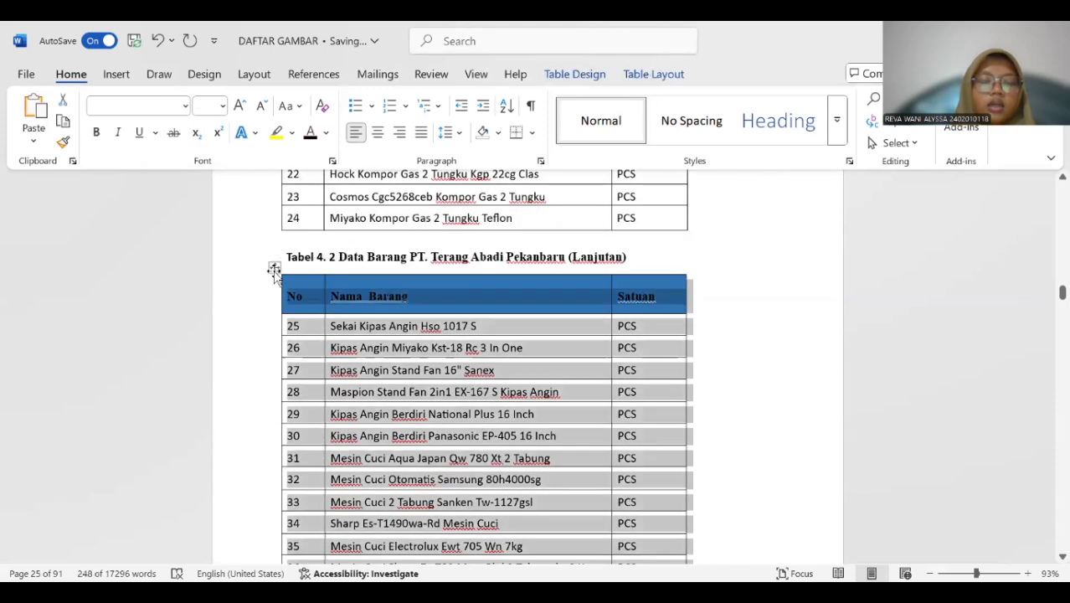
right_click(274, 268)
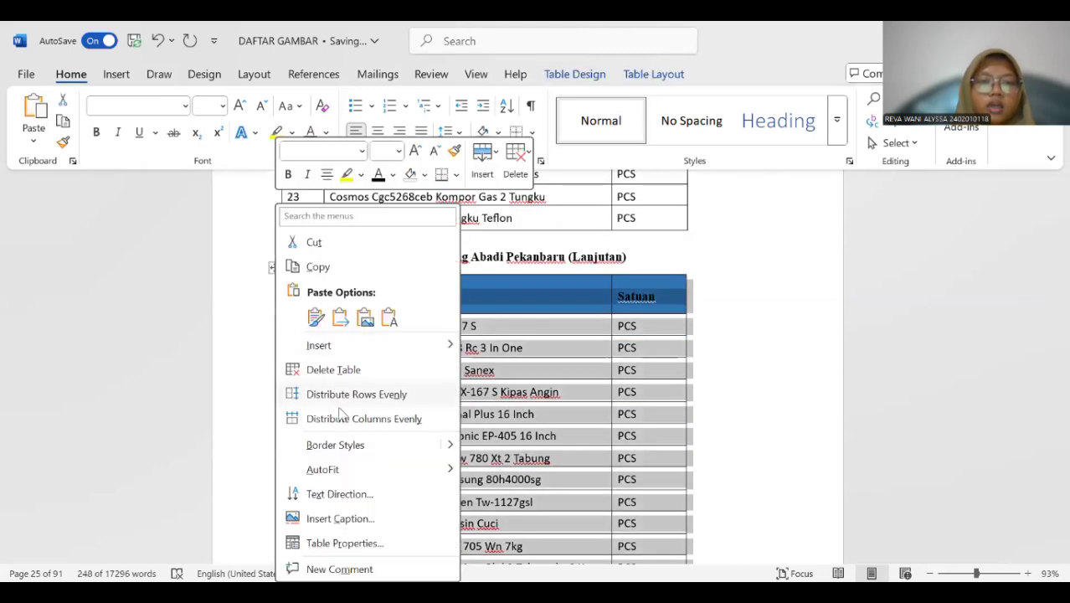
left_click(339, 518)
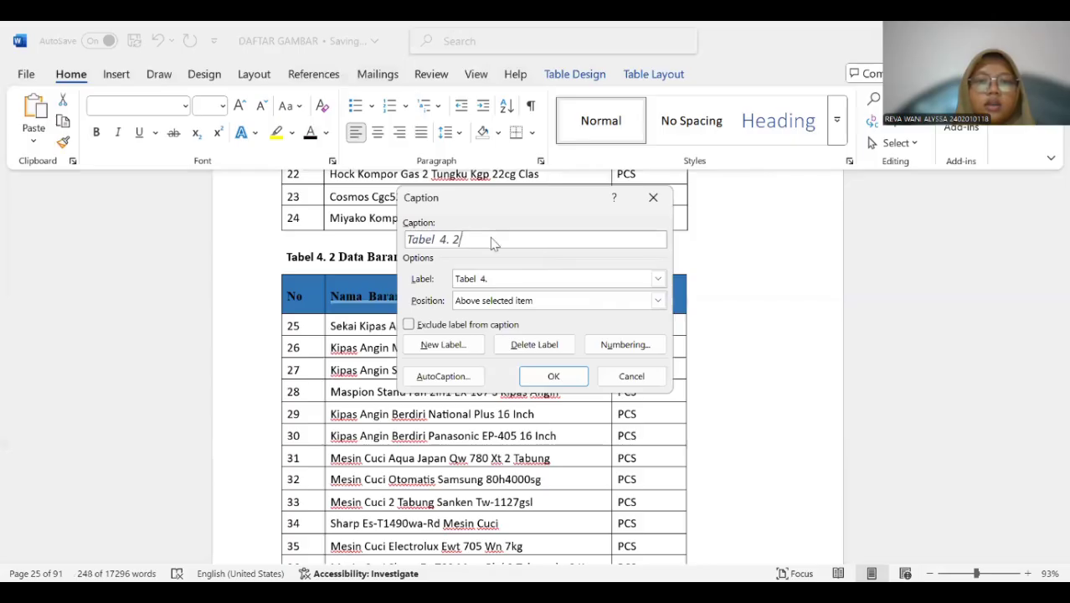
left_click(536, 378)
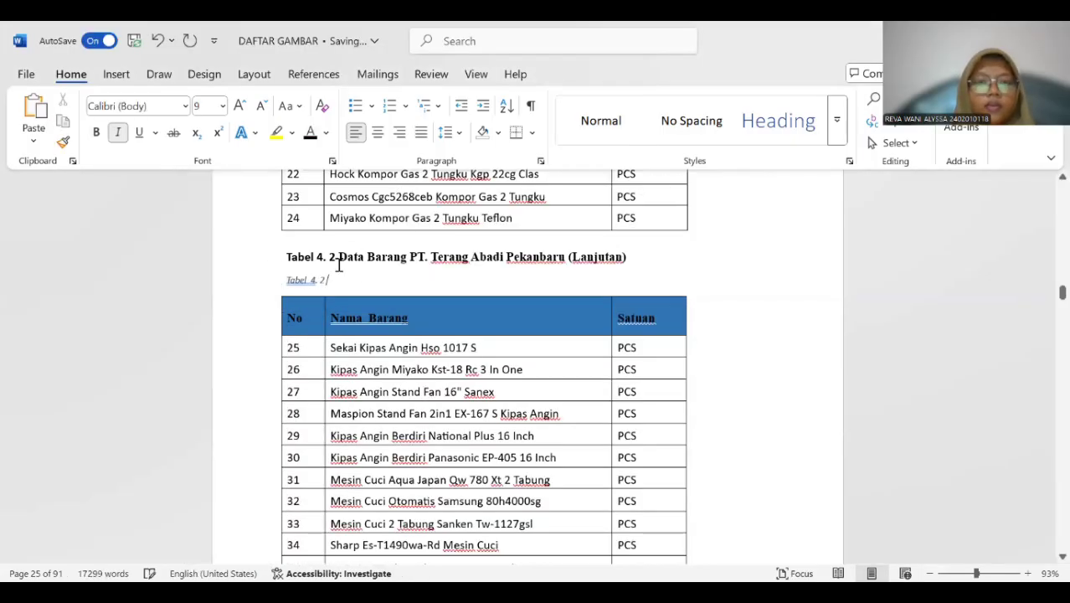
Copy the title "Data Barang PT. Terang Abadi Pekanbaru (Lanjutan)" into the new Tabel 4. 2 caption and remove the extra space before "4.".
left_click_drag(339, 256, 624, 269)
key("ctrl+c")
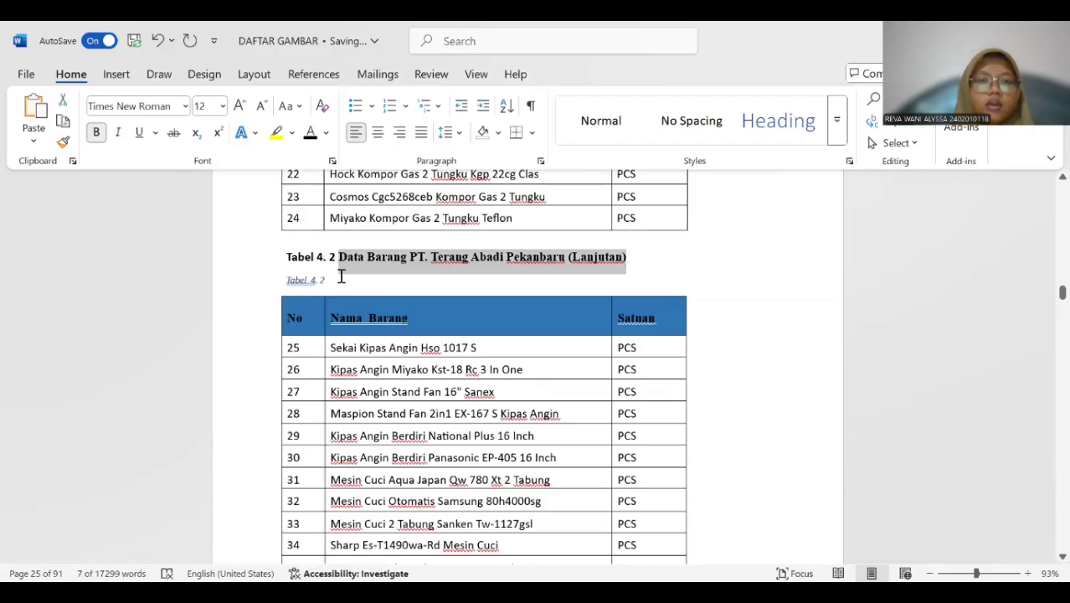
left_click(340, 277)
key("ctrl+v")
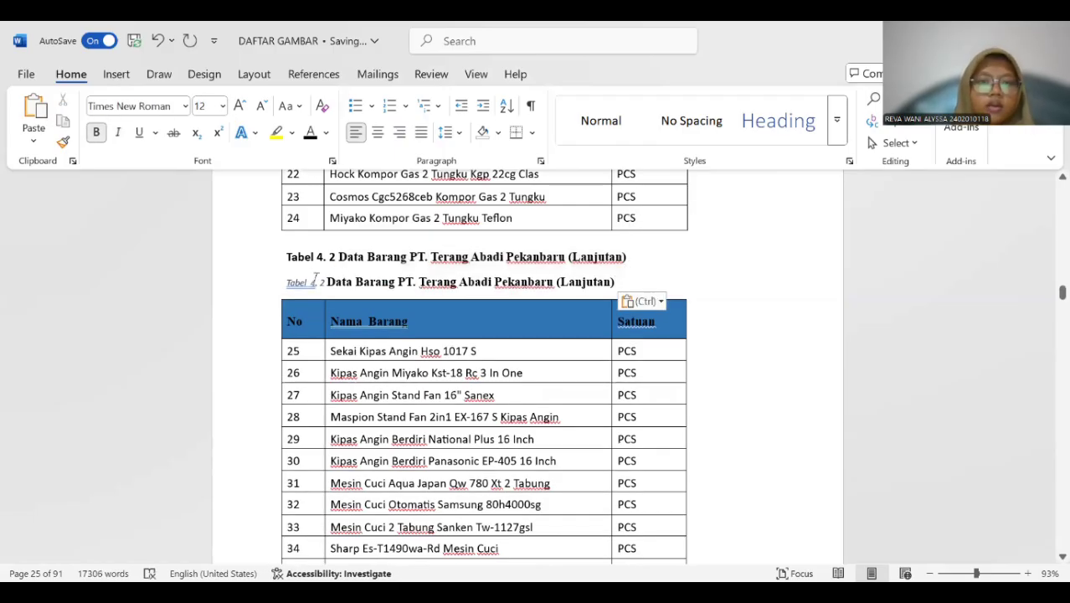
left_click(313, 282)
key("BackSpace")
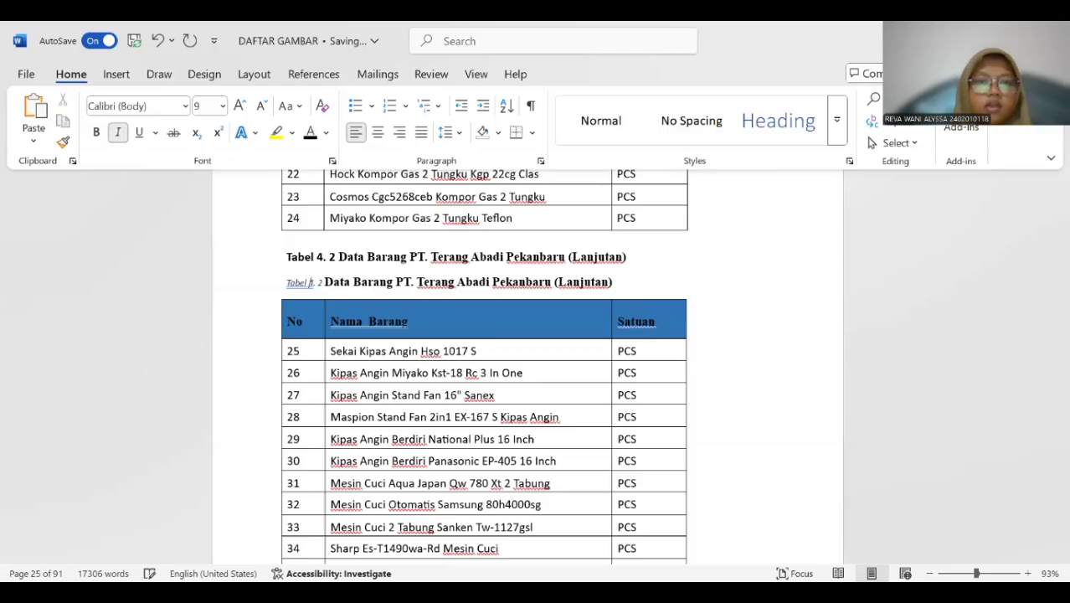
Format the new Tabel 4. 2 caption as bold, 12 pt, black and without italics, and delete the old title line above it.
left_click_drag(286, 282, 616, 283)
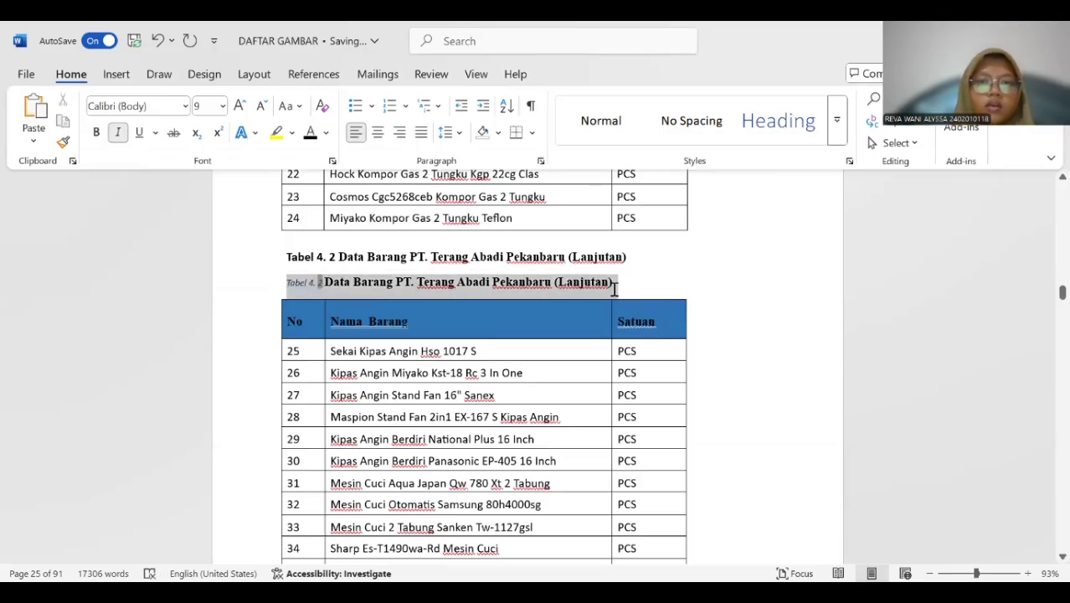
left_click(222, 106)
left_click(208, 209)
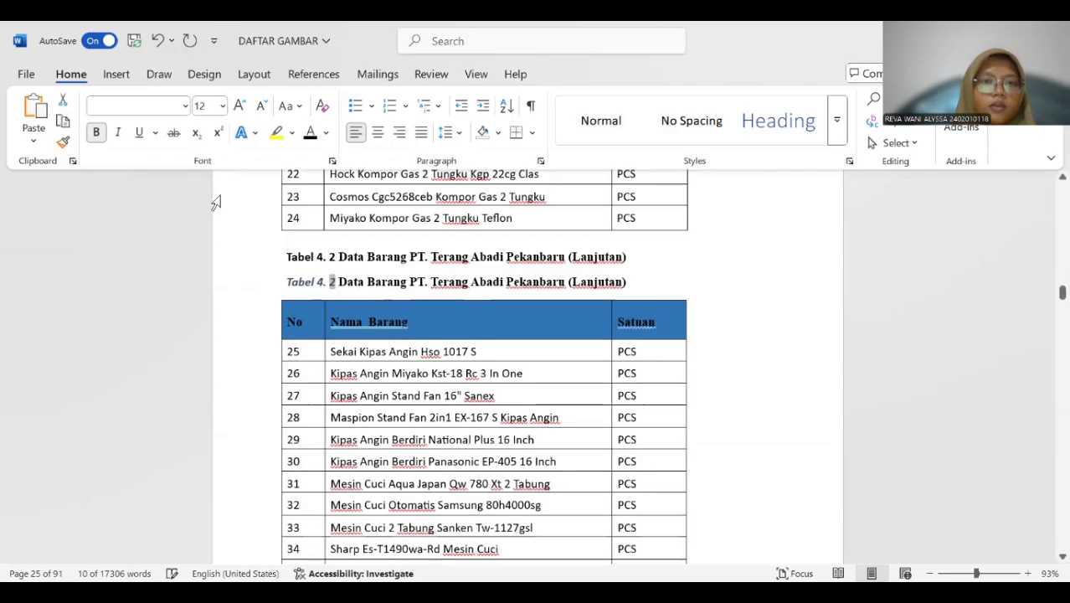
left_click(118, 132)
left_click(309, 133)
left_click_drag(288, 253, 629, 256)
key("Delete")
Insert a Tabel 4. 3 caption above the BRG001 sales frequency table.
scroll(385, 241, "down", 15)
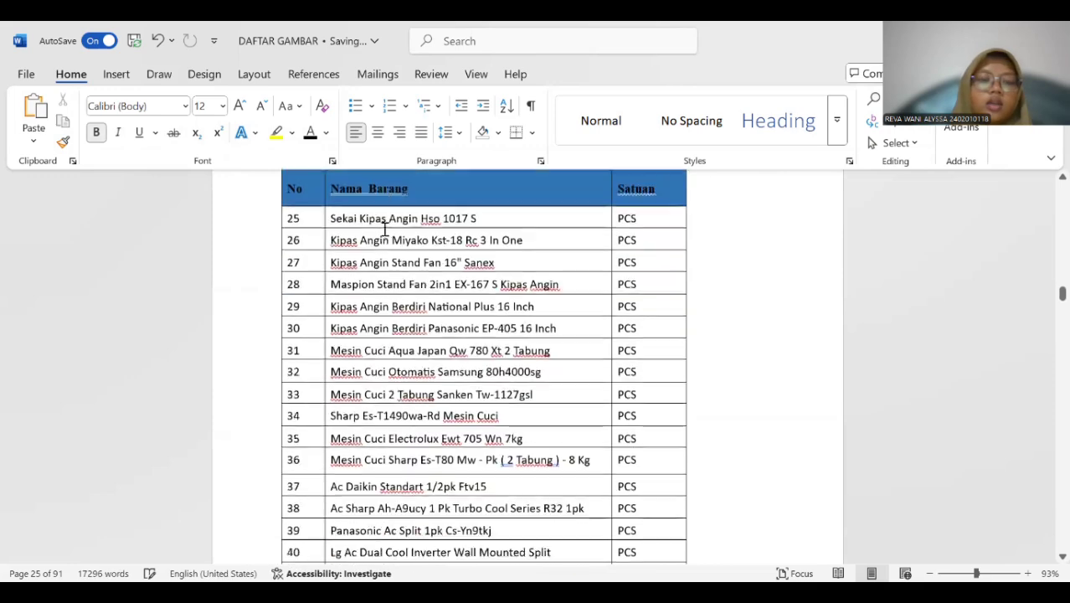
scroll(384, 215, "down", 12)
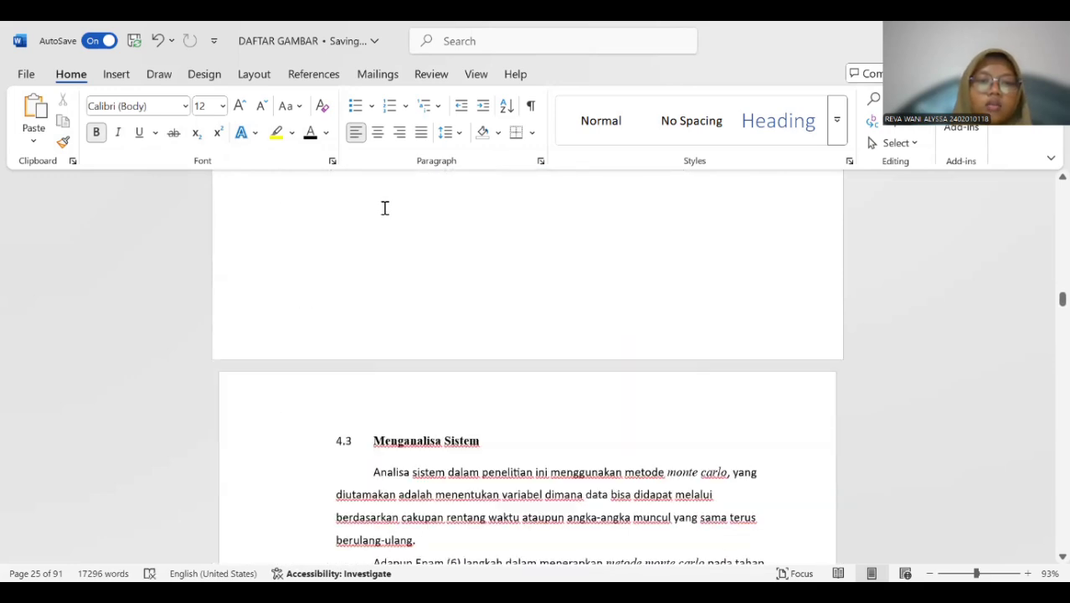
scroll(385, 201, "down", 15)
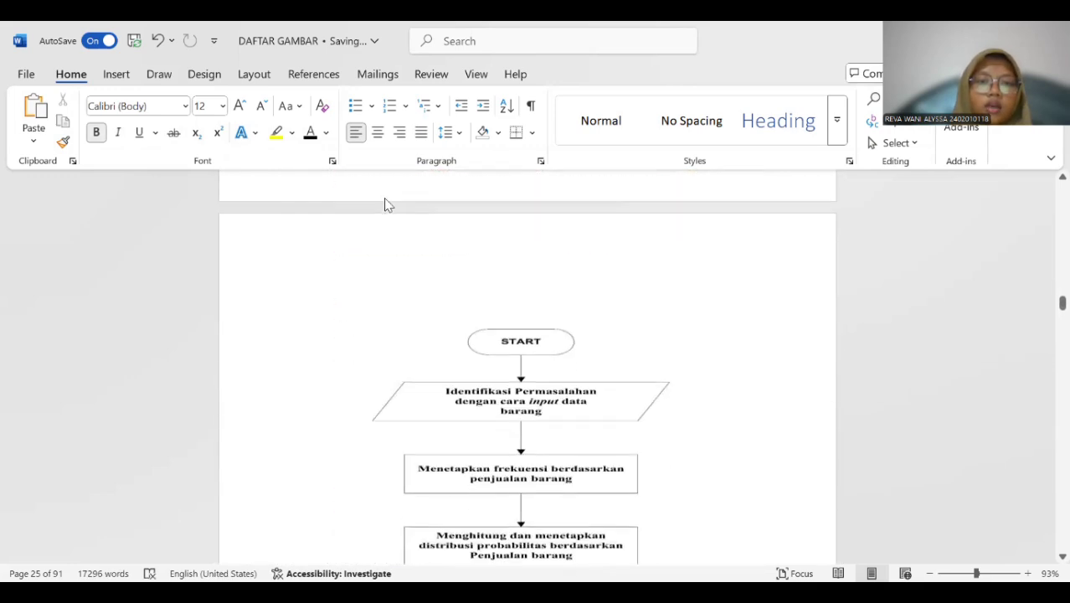
scroll(385, 193, "down", 10)
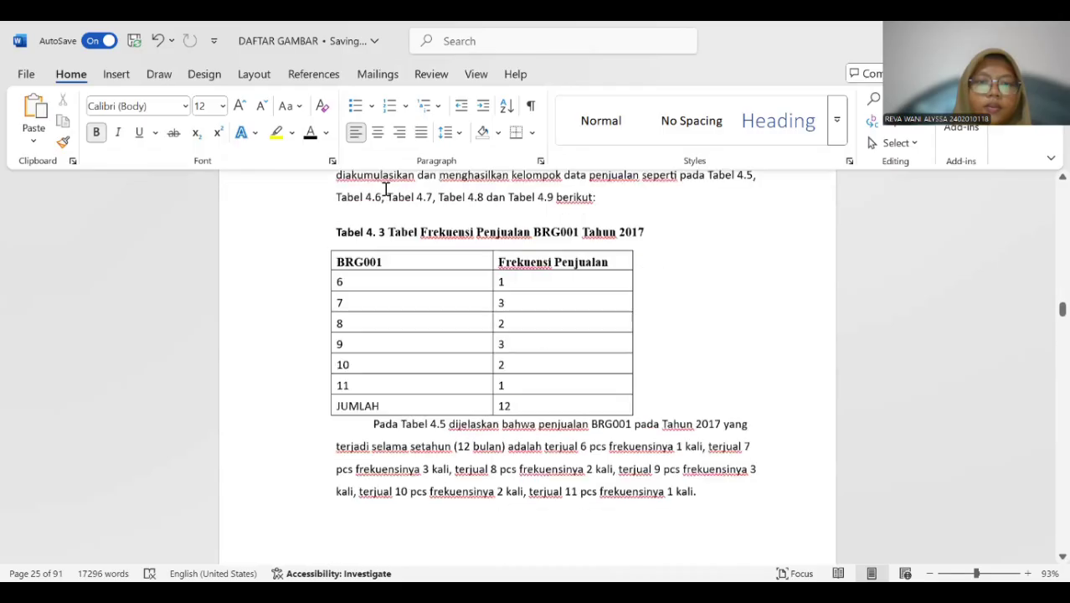
scroll(386, 187, "up", 1)
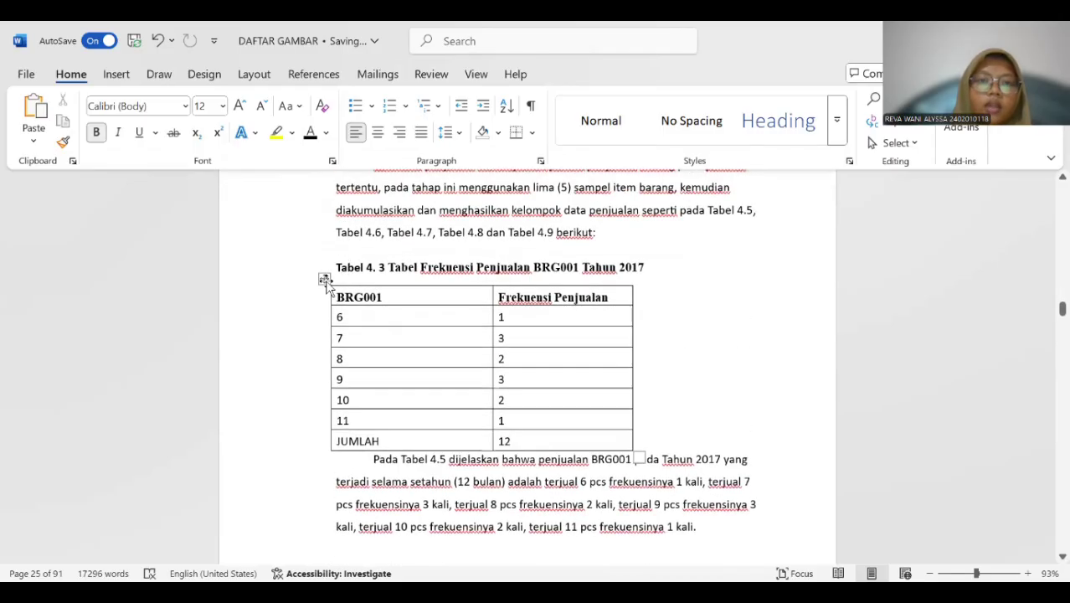
left_click(323, 274)
right_click(325, 277)
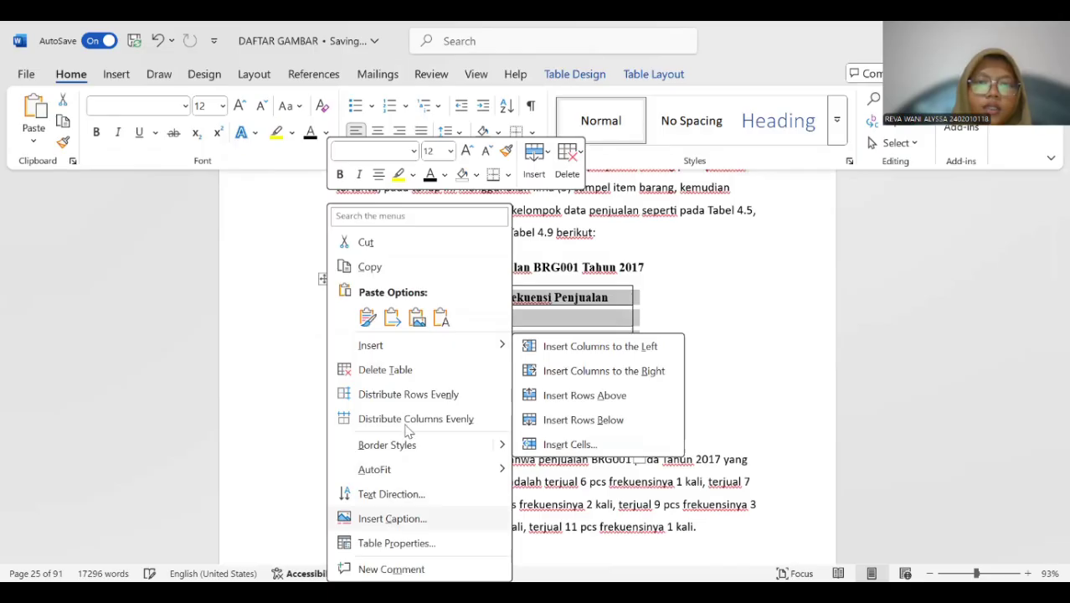
left_click(391, 518)
left_click(537, 381)
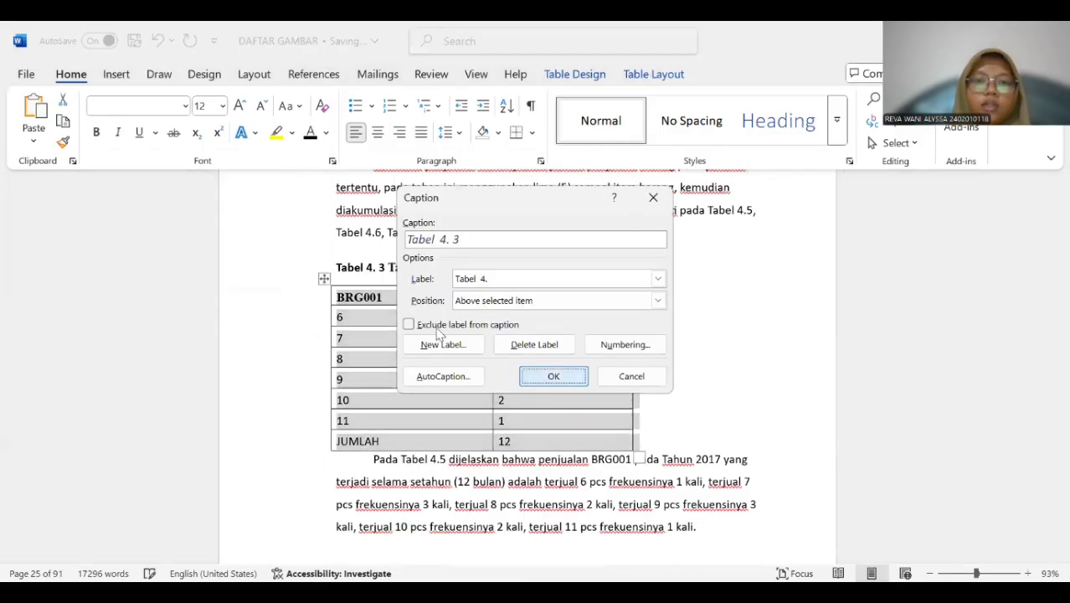
Copy the title "Tabel Frekuensi Penjualan BRG001 Tahun 2017" into the new caption and delete the old title line above it.
left_click_drag(388, 265, 641, 285)
key("ctrl+c")
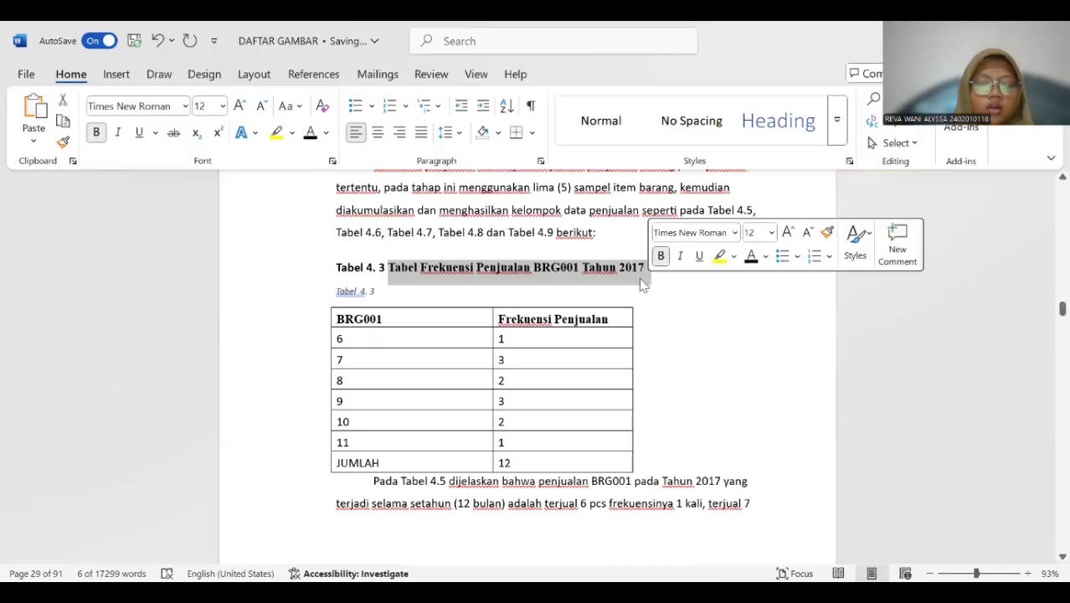
left_click(379, 289)
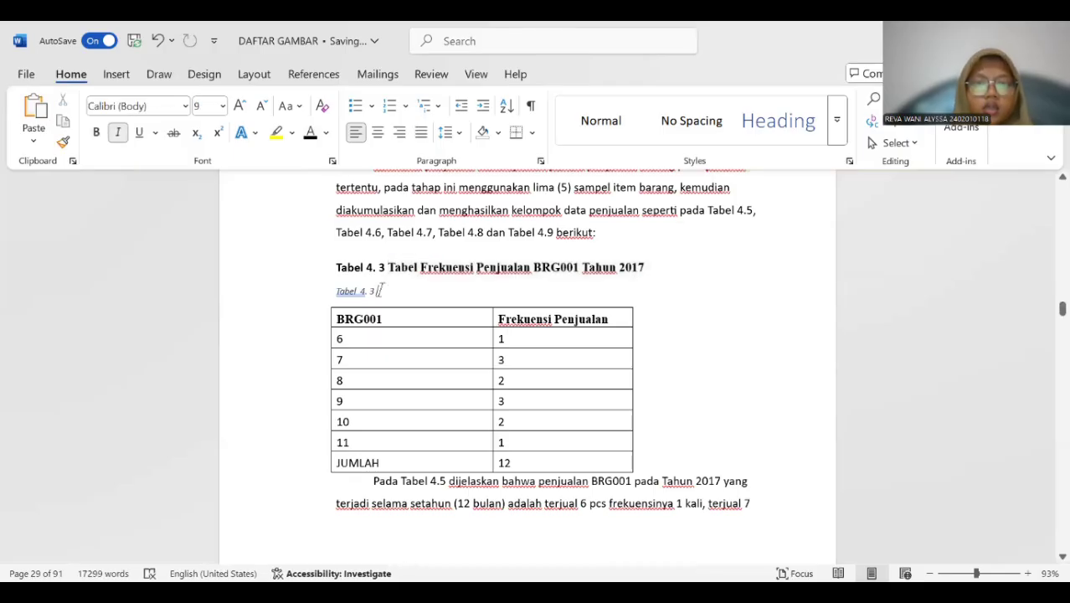
key("ctrl+v")
key("ctrl")
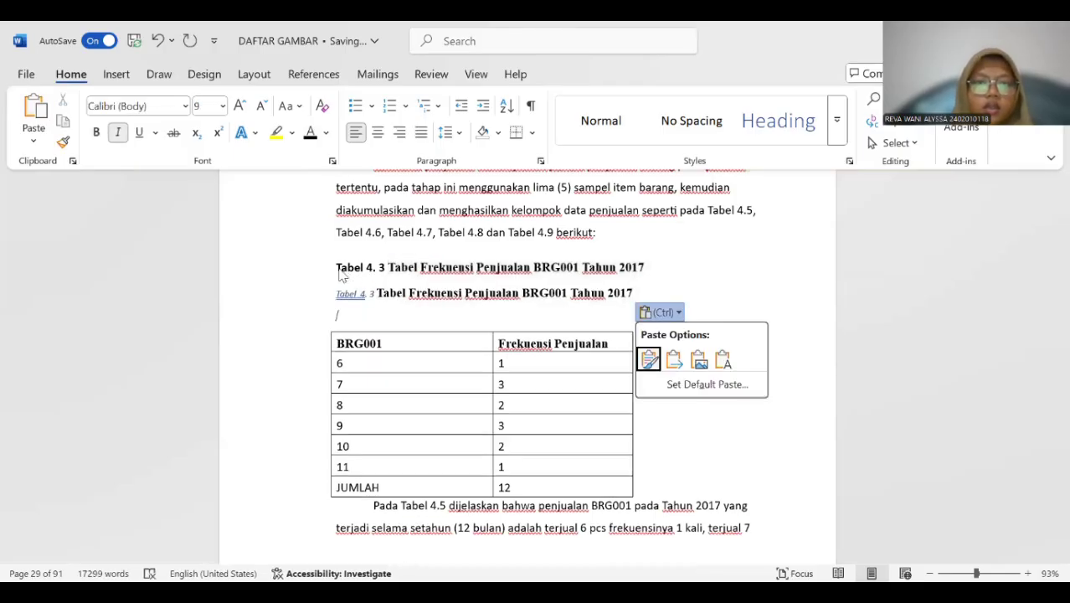
left_click_drag(332, 266, 642, 267)
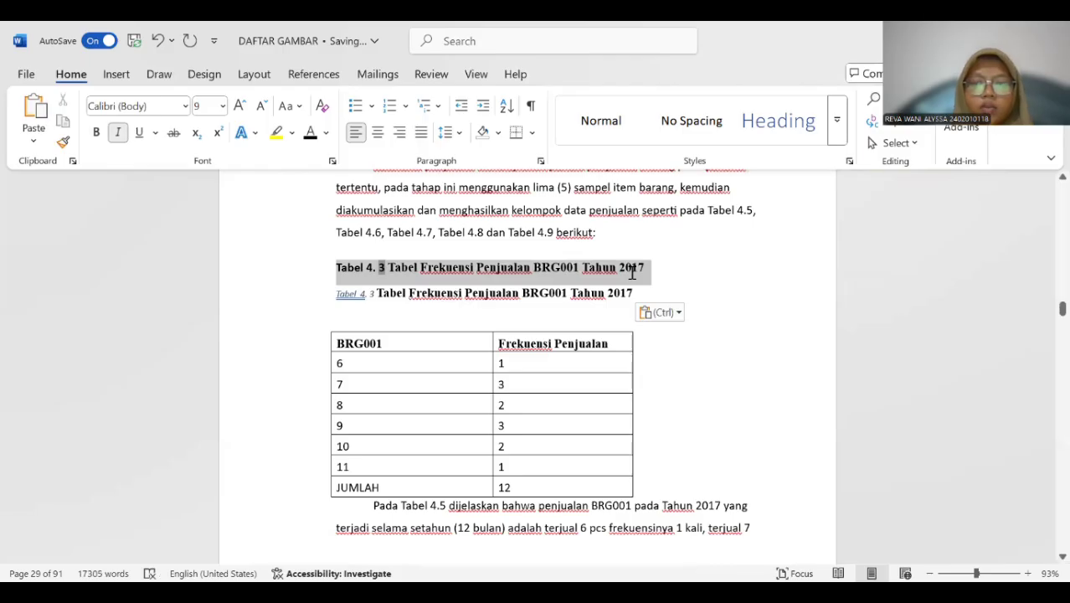
key("BackSpace")
left_click(360, 266)
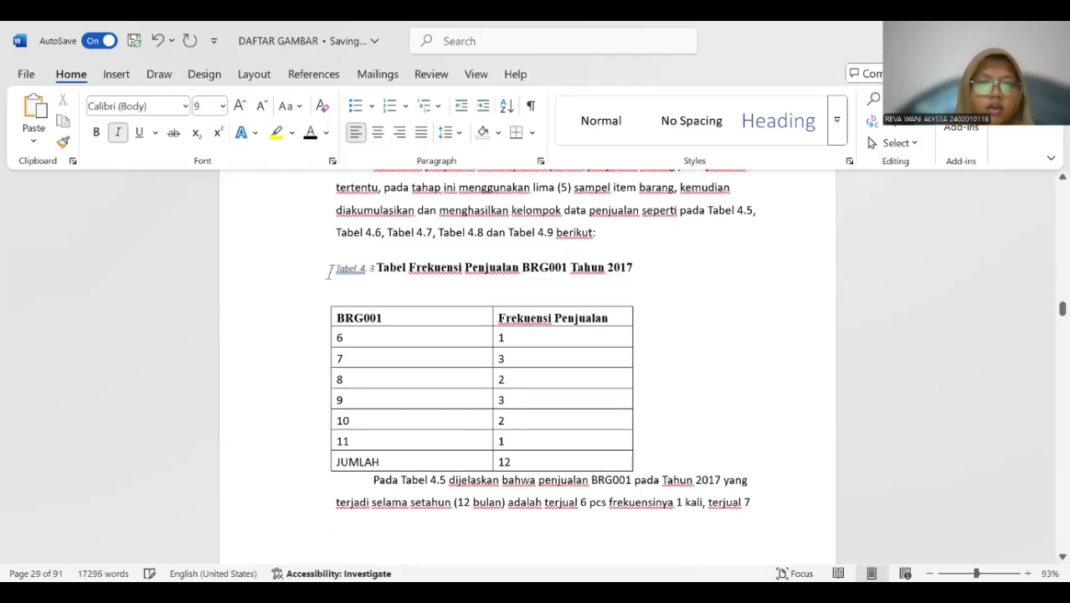
Format the whole Tabel 4. 3 caption as bold, 12 pt, black and without italics, and remove the extra space before "4.".
left_click_drag(331, 268, 647, 268)
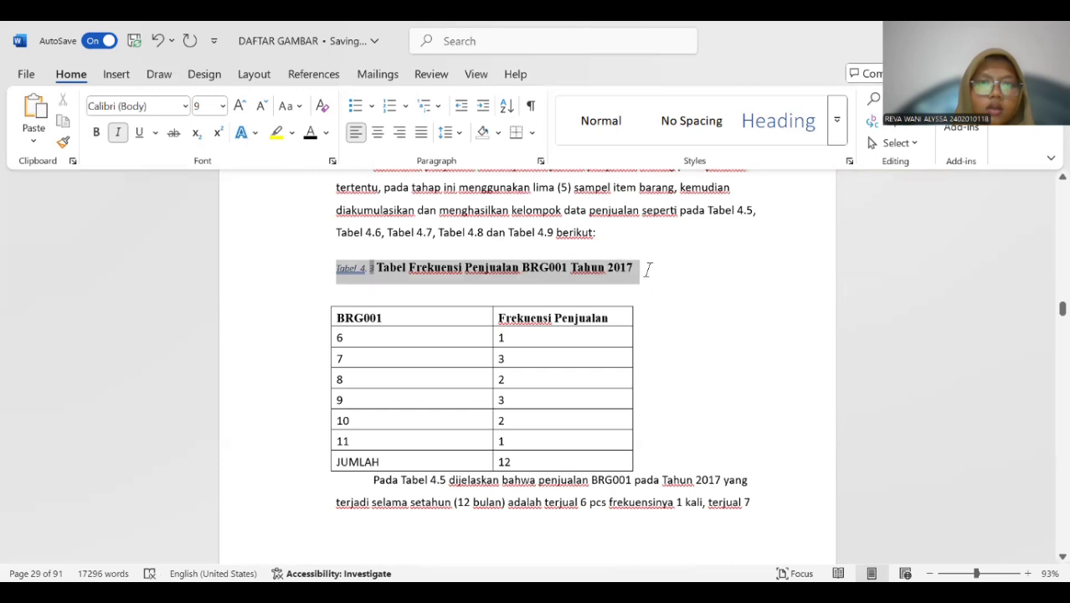
left_click(222, 107)
left_click(207, 212)
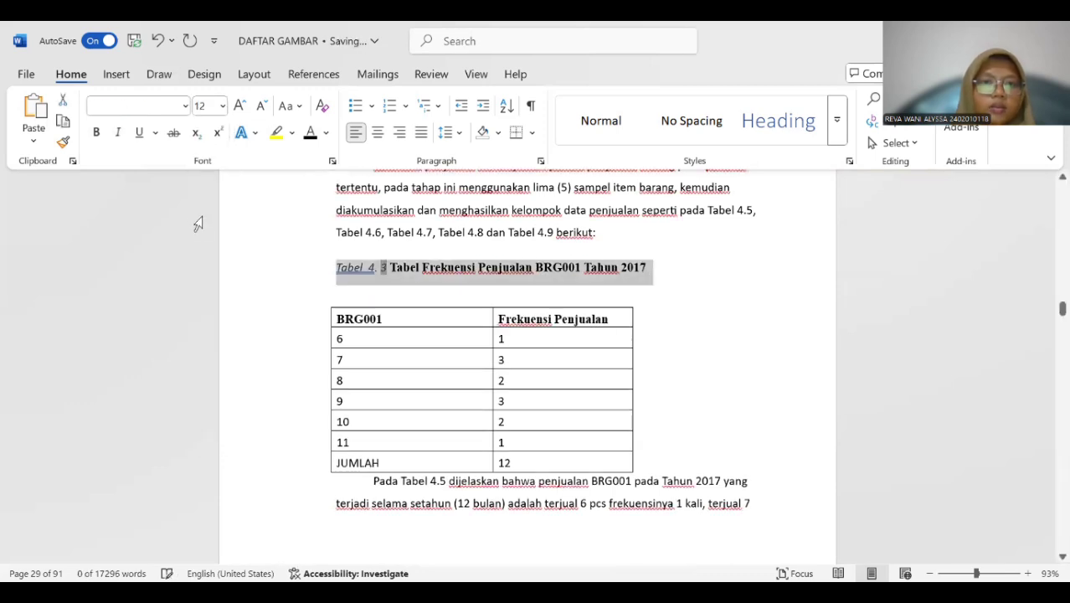
left_click(96, 132)
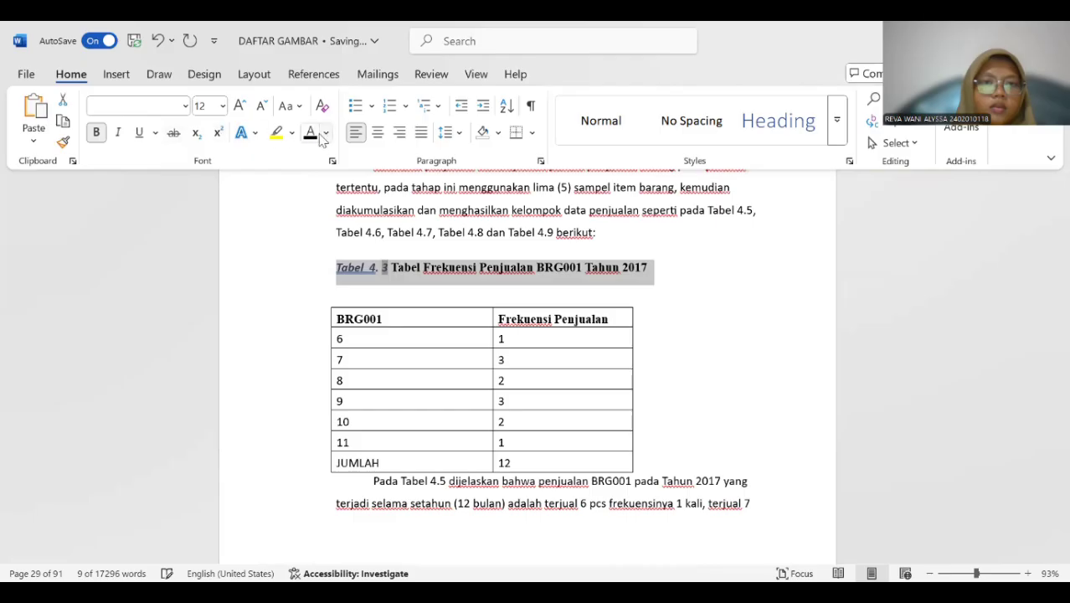
left_click(310, 132)
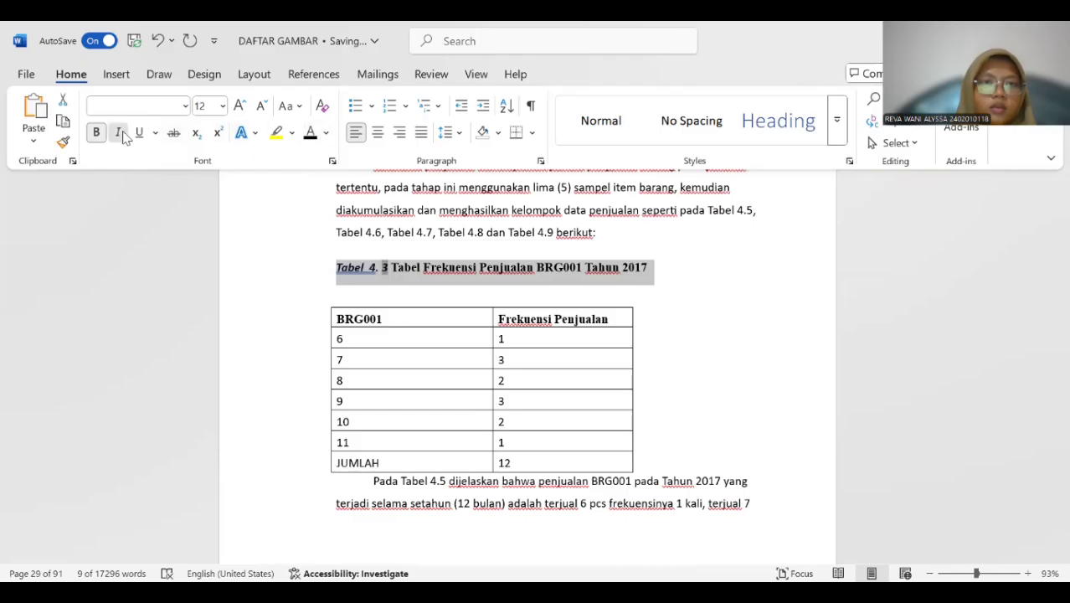
left_click(381, 268)
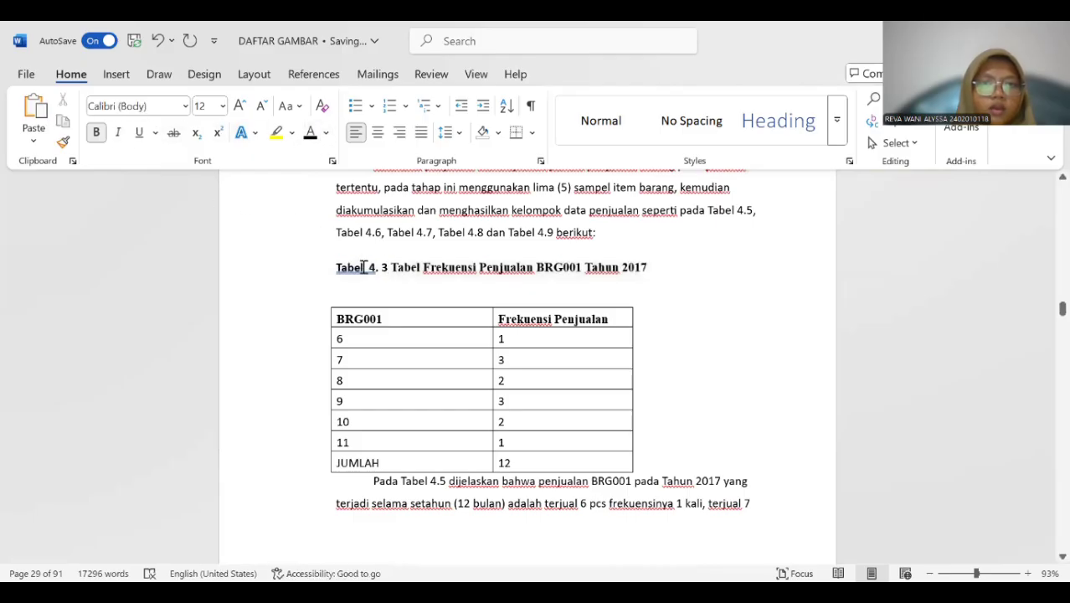
left_click(367, 267)
key("BackSpace")
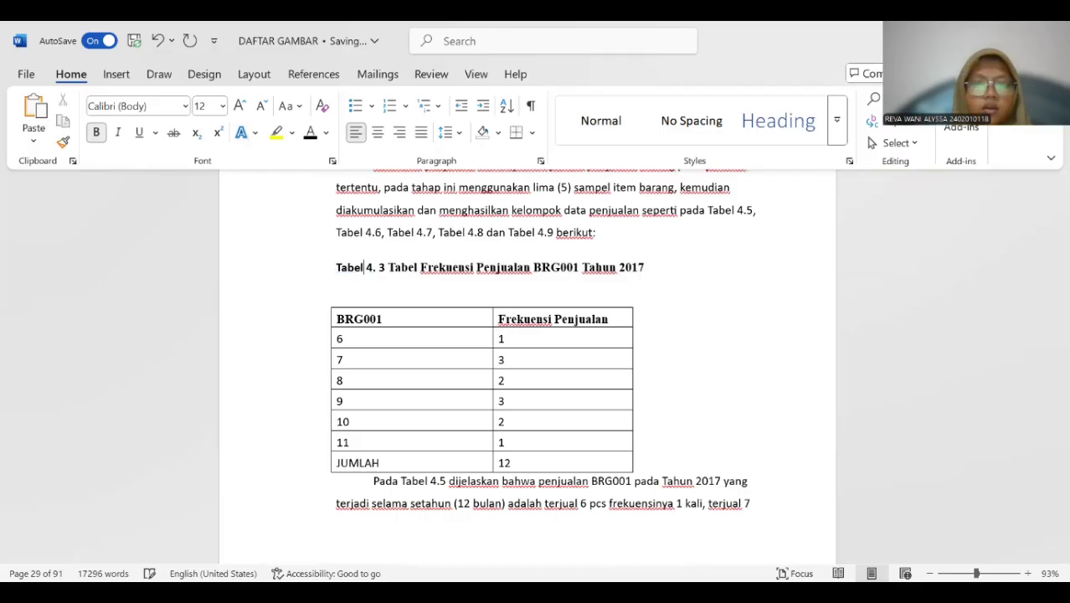
Insert a Tabel 4. 4 caption above the BRG002 sales frequency table.
scroll(418, 303, "down", 10)
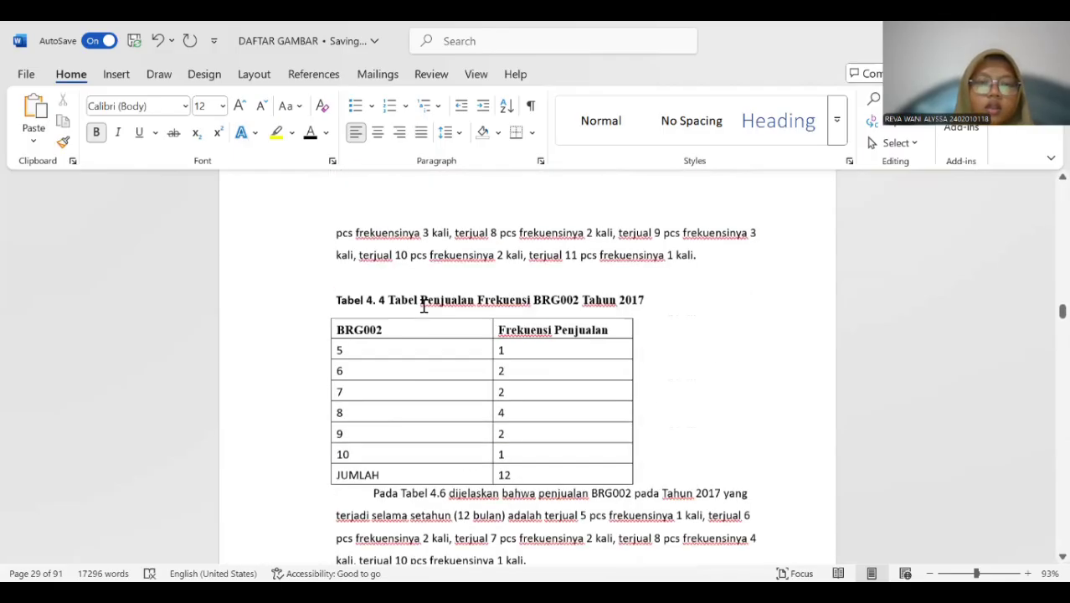
scroll(424, 306, "up", 3)
left_click(400, 333)
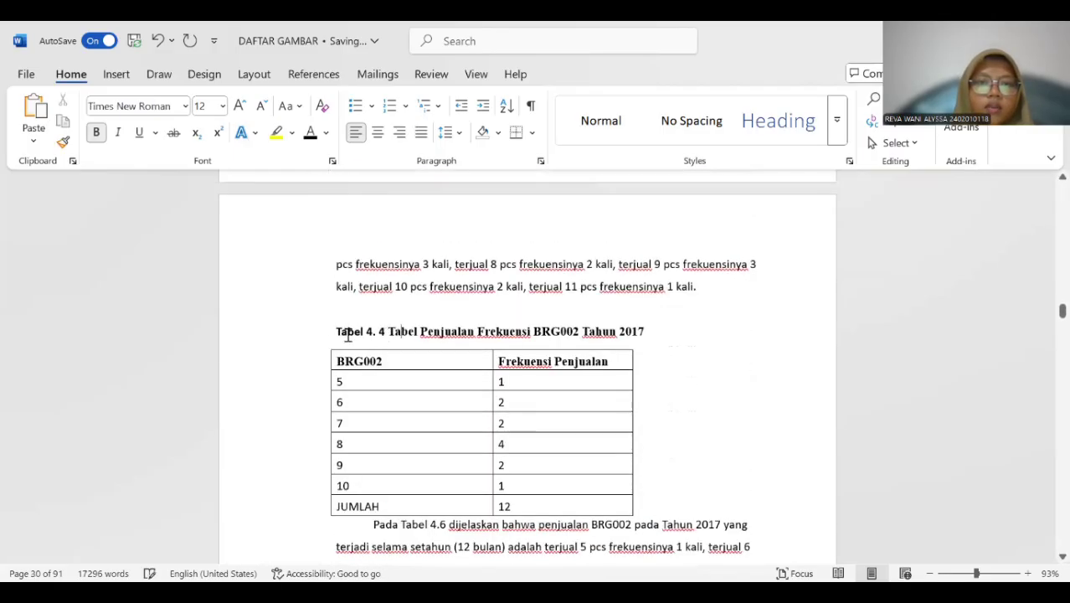
left_click(319, 366)
left_click(323, 341)
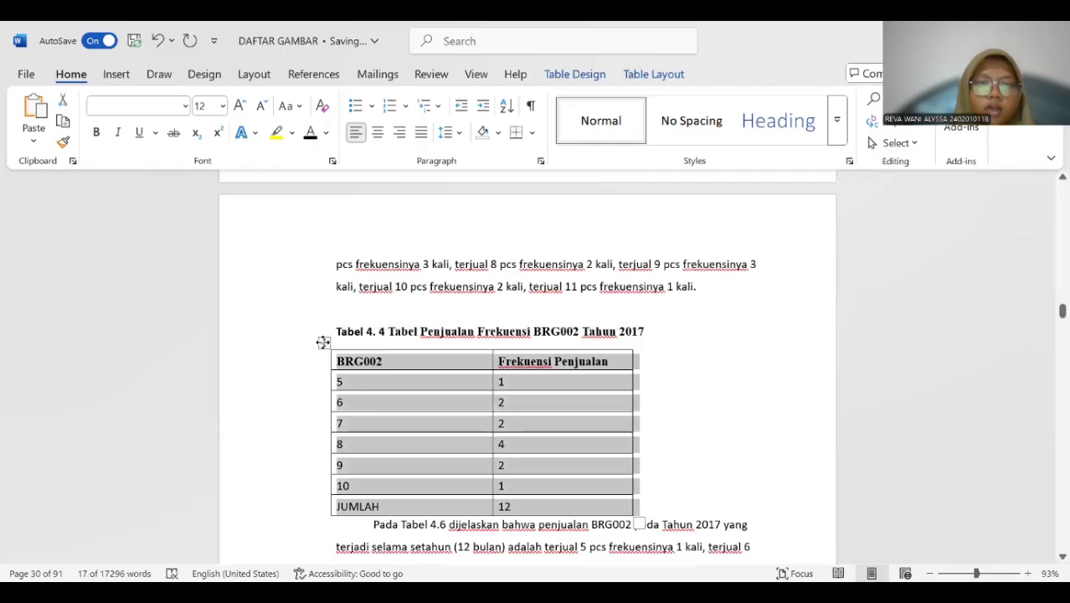
right_click(322, 341)
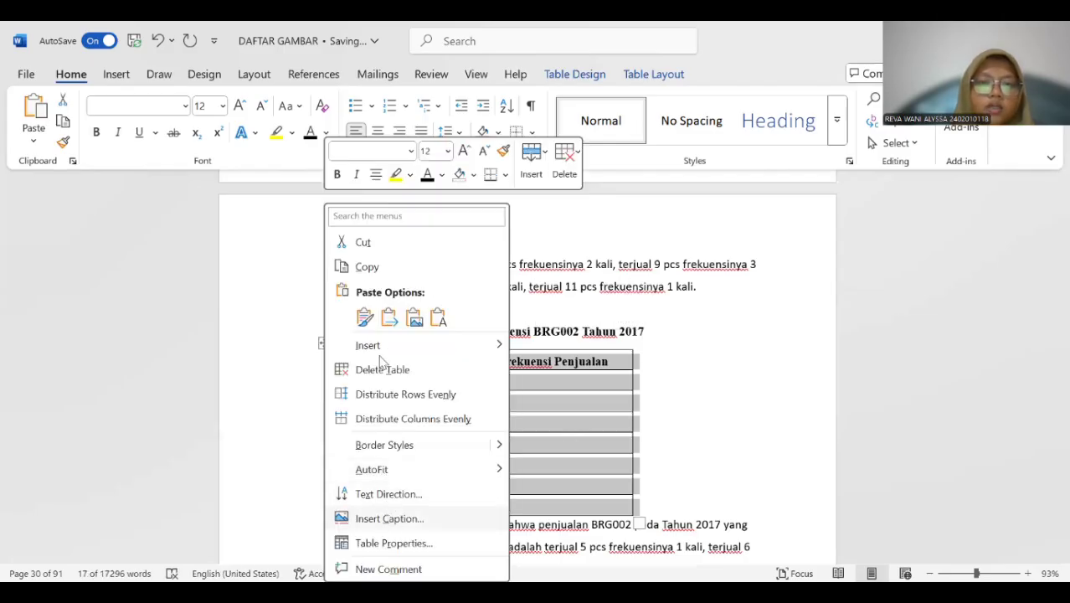
left_click(389, 519)
key("Return")
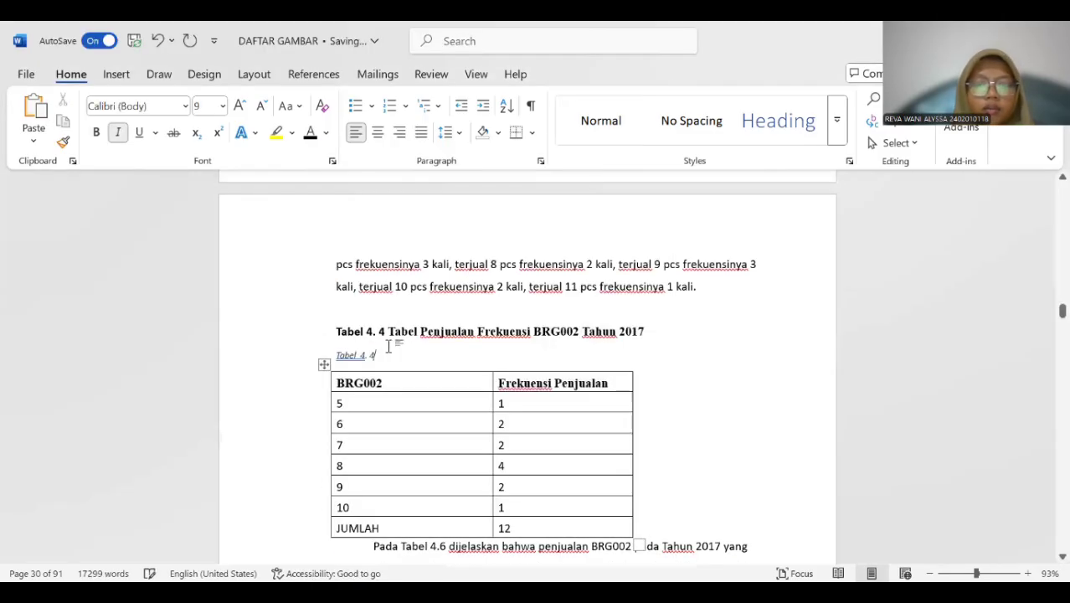
Copy the title "Tabel Penjualan Frekuensi BRG002 Tahun 2017" into the new Tabel 4. 4 caption and remove the extra space before "4.".
left_click_drag(389, 329, 641, 335)
key("ctrl+c")
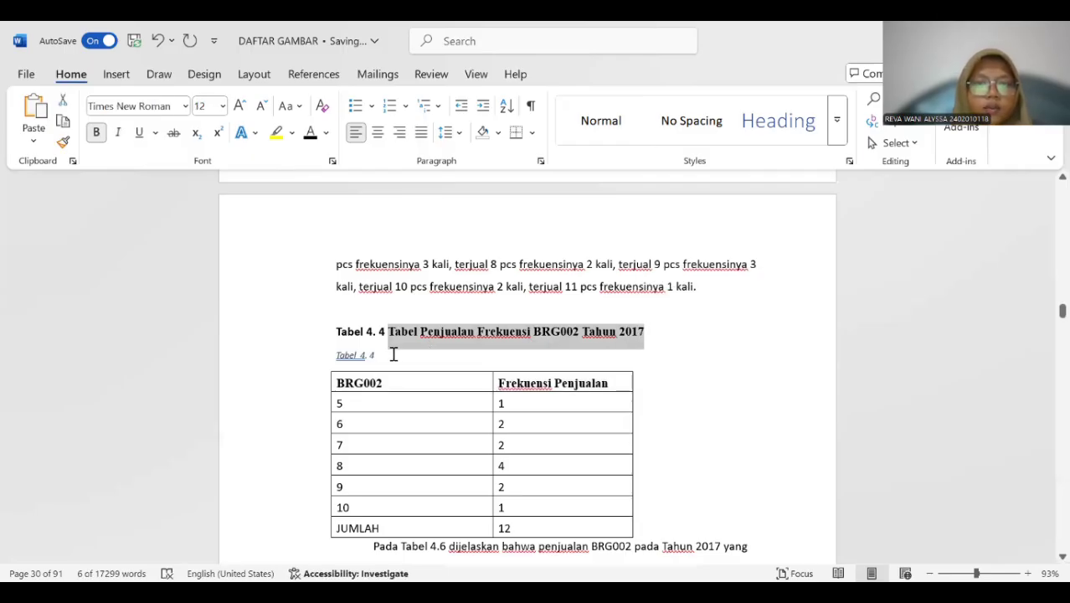
left_click(394, 353)
key("ctrl+v")
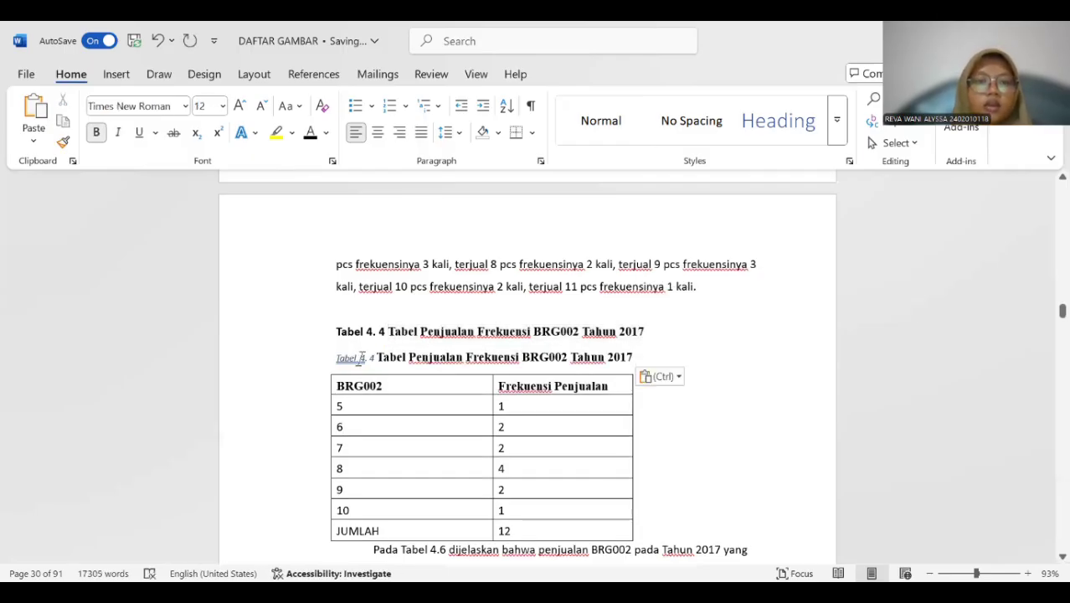
left_click(360, 357)
key("BackSpace")
Format the whole Tabel 4. 4 caption as bold, 12 pt and without italics, and delete the old title line above it.
left_click_drag(333, 355, 636, 357)
left_click(95, 132)
left_click(222, 105)
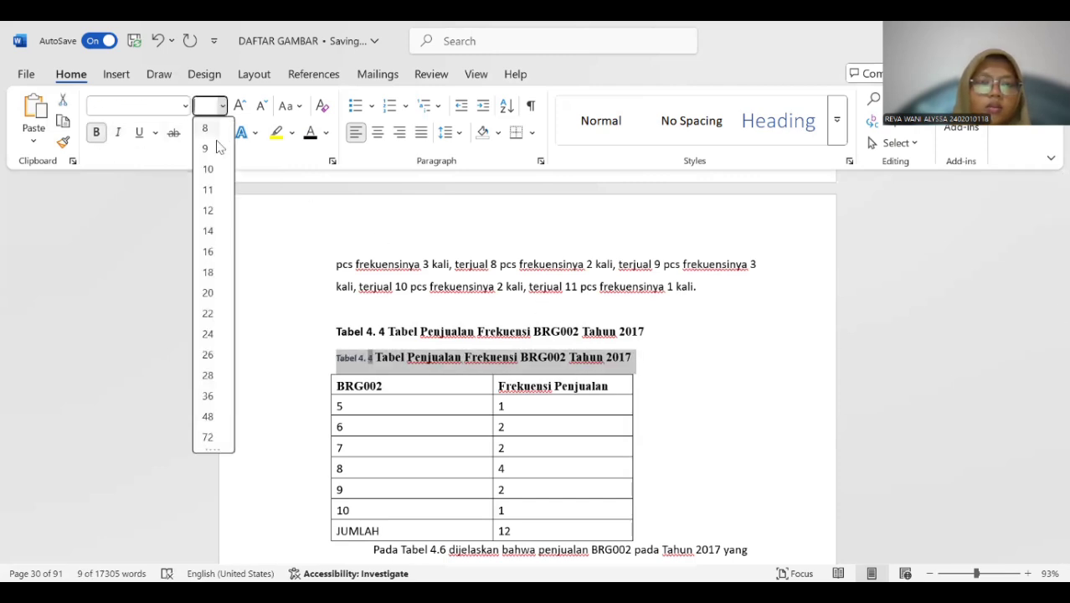
left_click(208, 210)
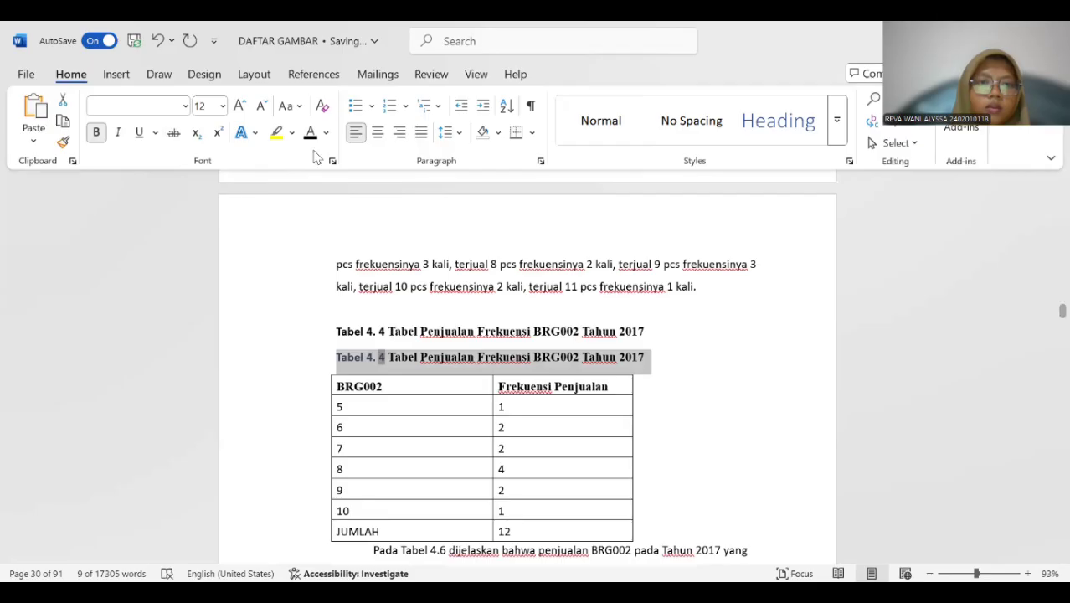
left_click_drag(333, 331, 645, 330)
key("Delete")
Insert a Tabel 4. 5 caption above the BRG003 sales frequency table.
scroll(454, 297, "down", 2)
scroll(455, 297, "down", 4)
scroll(342, 369, "up", 2)
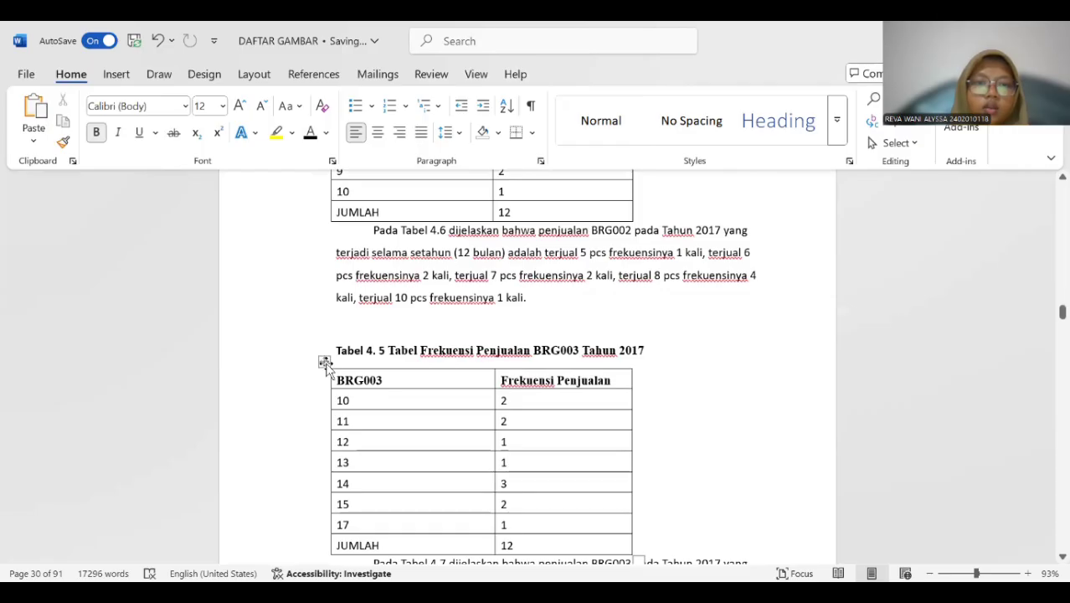
left_click(324, 362)
right_click(323, 364)
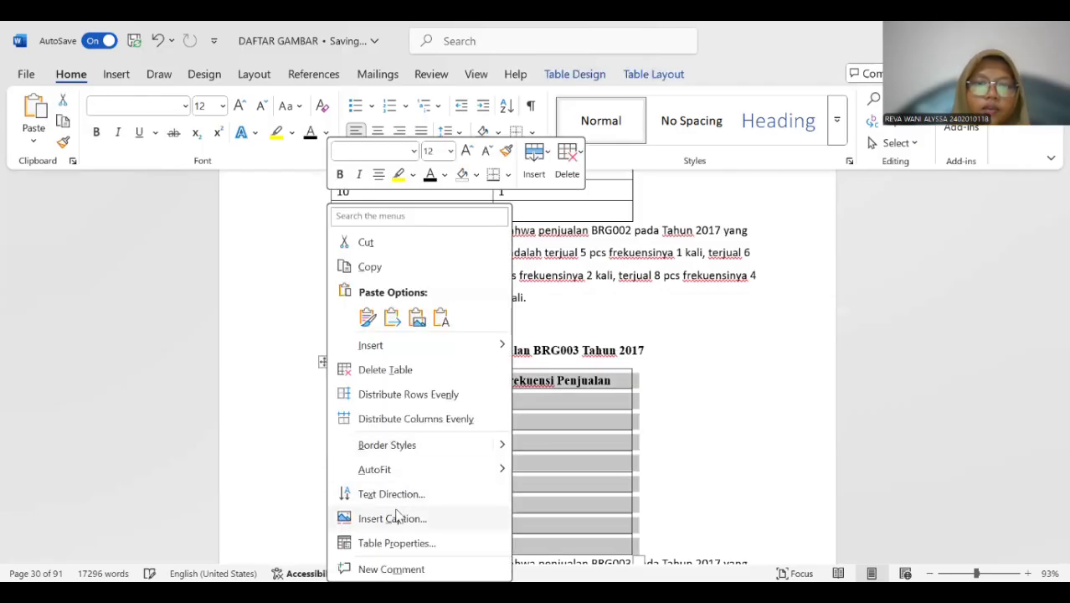
left_click(391, 518)
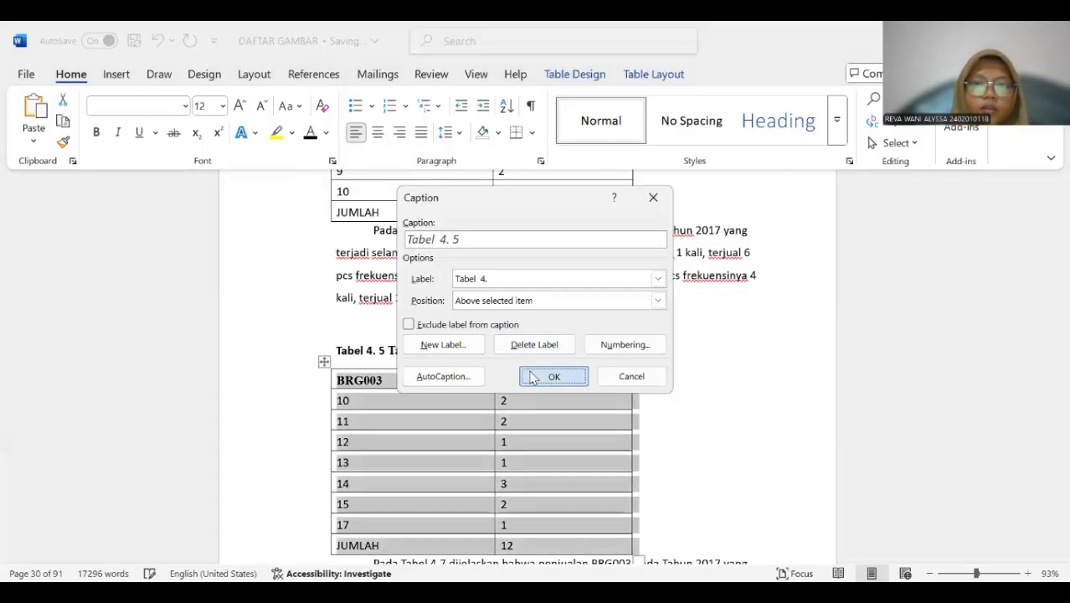
left_click(550, 374)
Copy the title "Tabel Frekuensi Penjualan BRG003 Tahun 2017" into the new Tabel 4. 5 caption.
scroll(415, 374, "down", 1)
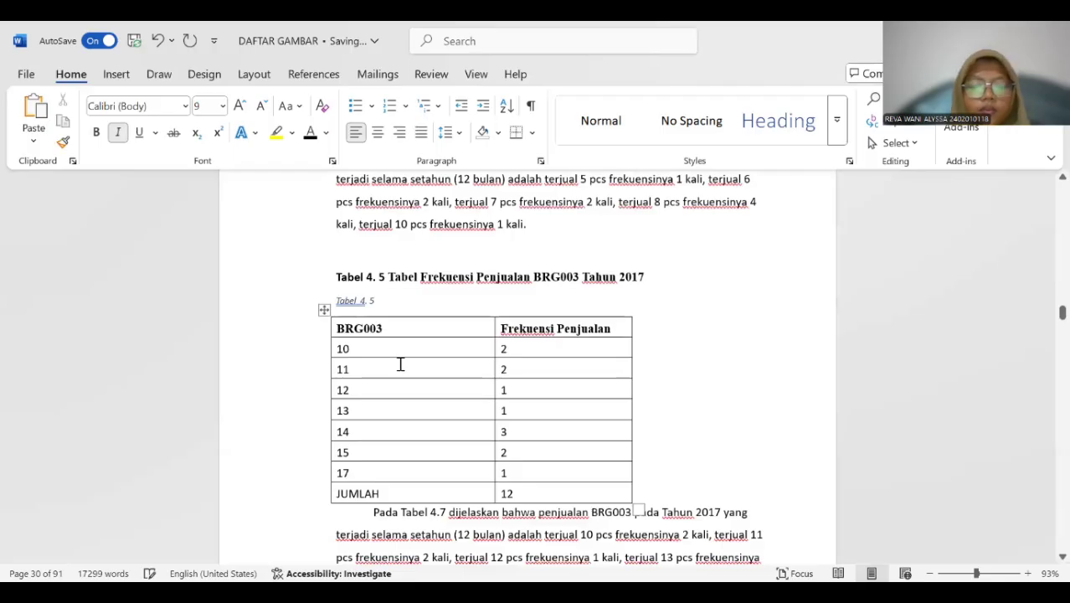
left_click_drag(389, 276, 649, 277)
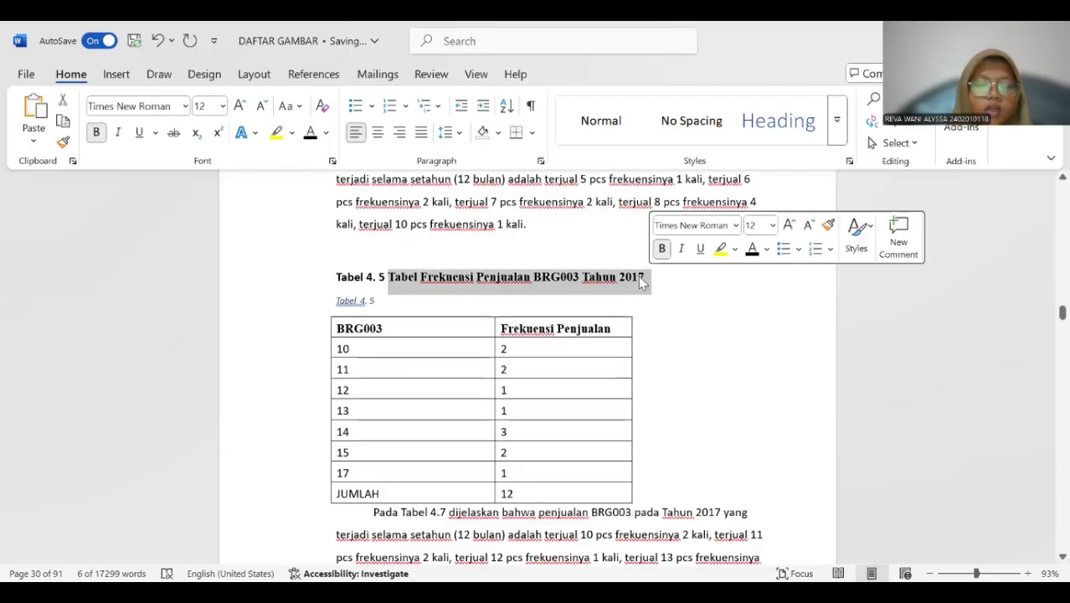
left_click(391, 299)
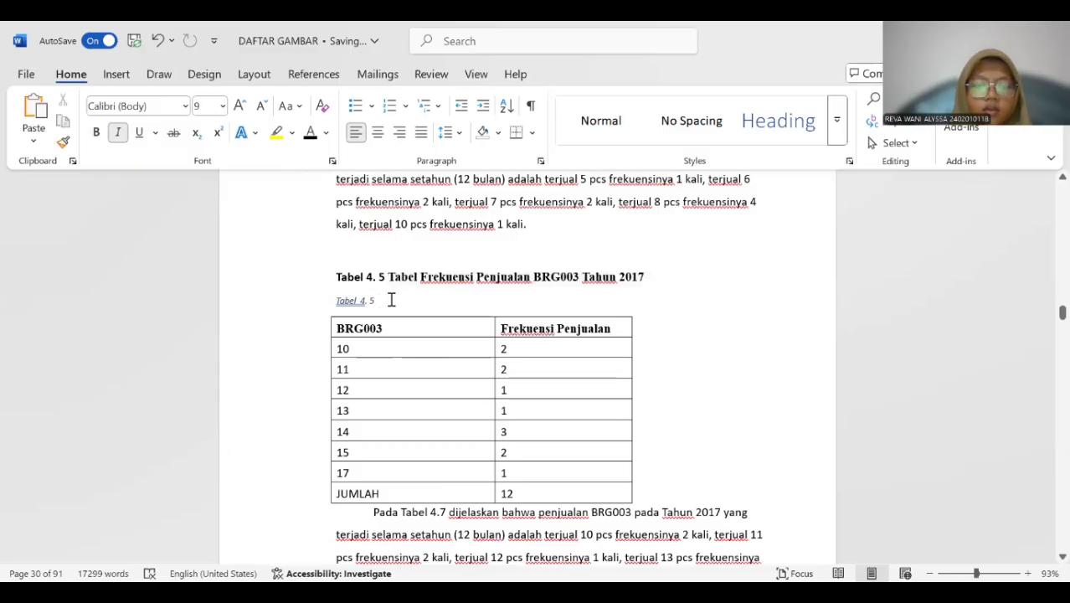
key("ctrl+v")
Format the whole Tabel 4. 5 caption as bold, 12 pt, black and without italics, and remove the extra space before "4.".
left_click_drag(337, 301, 629, 303)
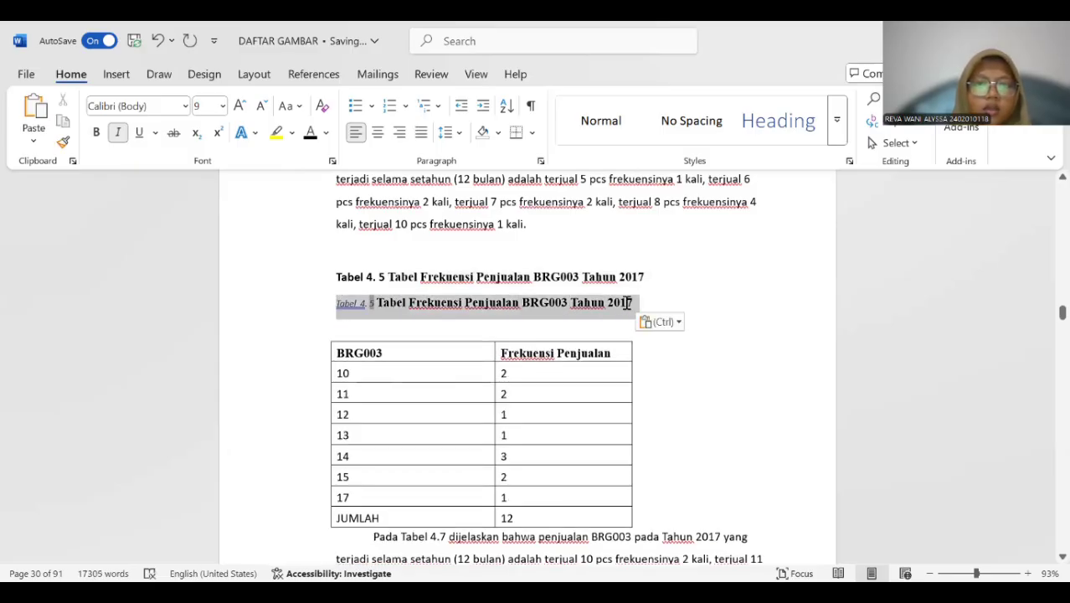
left_click(97, 133)
left_click(221, 105)
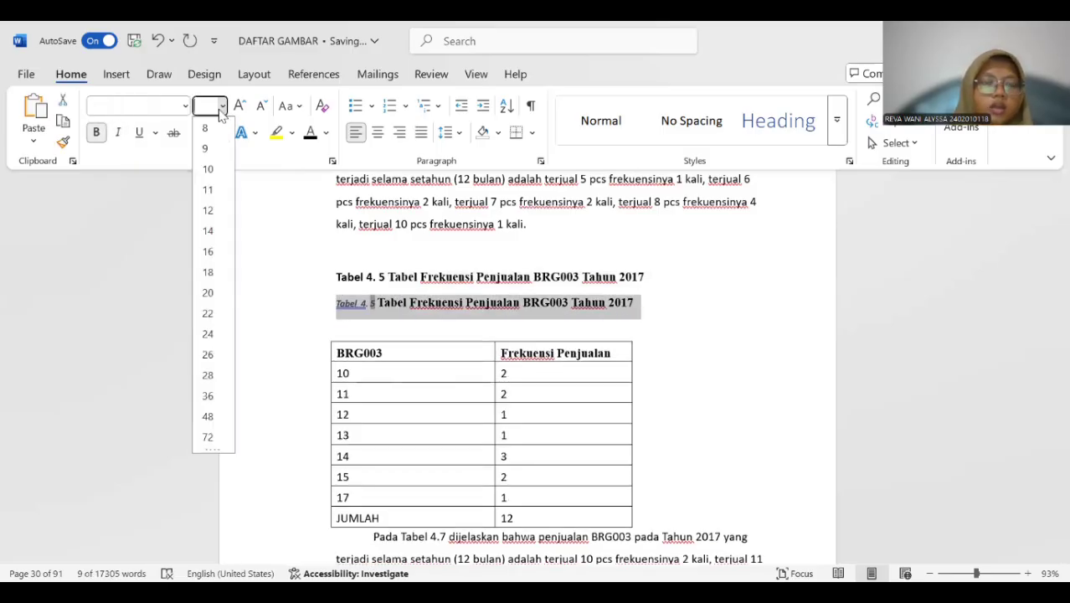
left_click(208, 210)
left_click(119, 135)
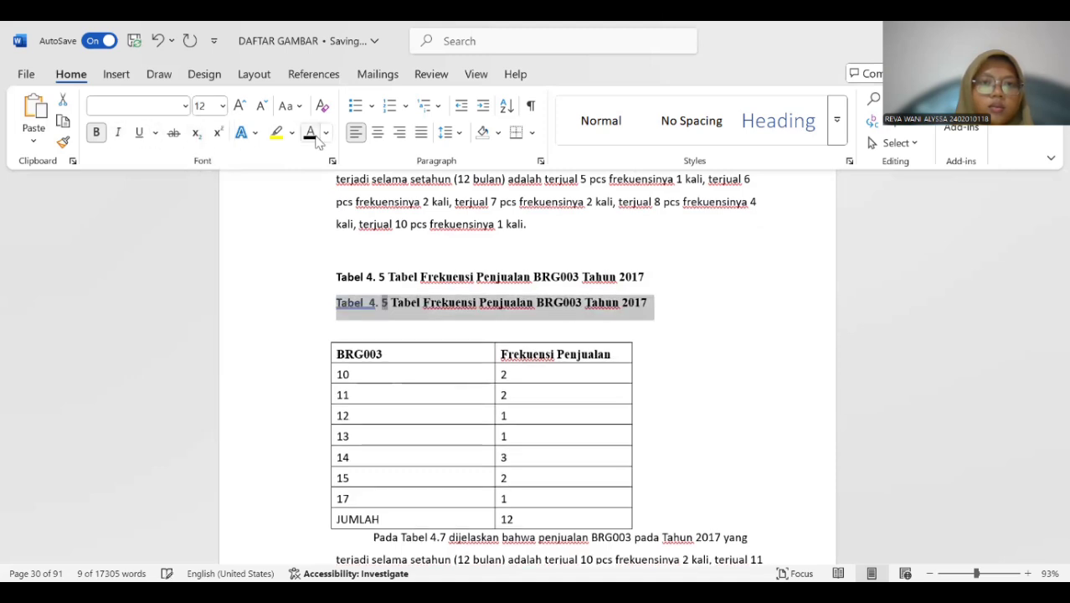
left_click(365, 305)
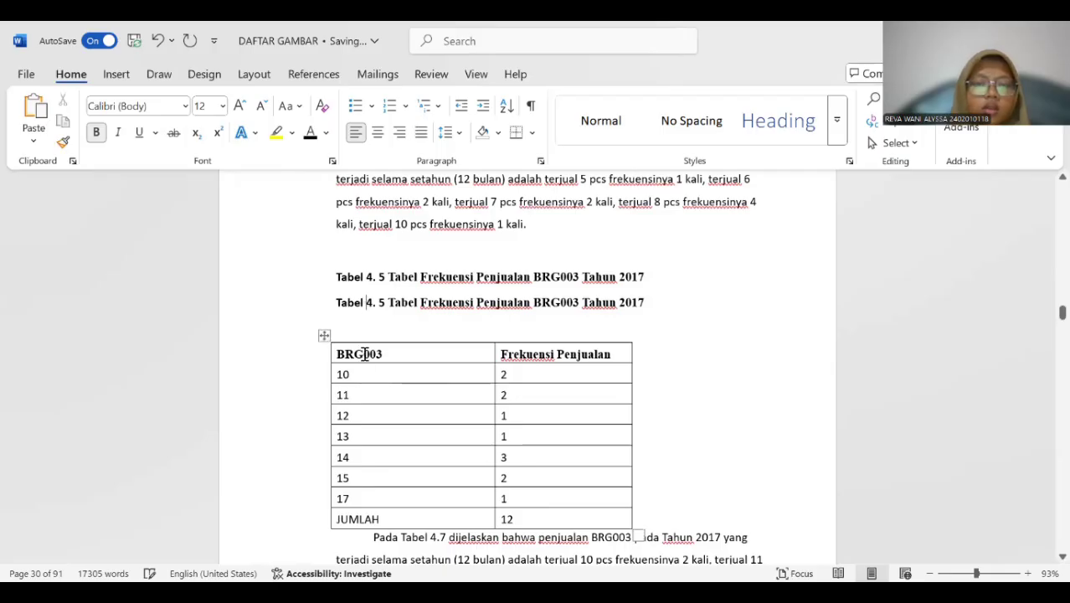
Delete the old BRG003 title line above the new Tabel 4. 5 caption.
scroll(363, 350, "down", 3)
scroll(358, 335, "up", 3)
left_click_drag(335, 276, 671, 277)
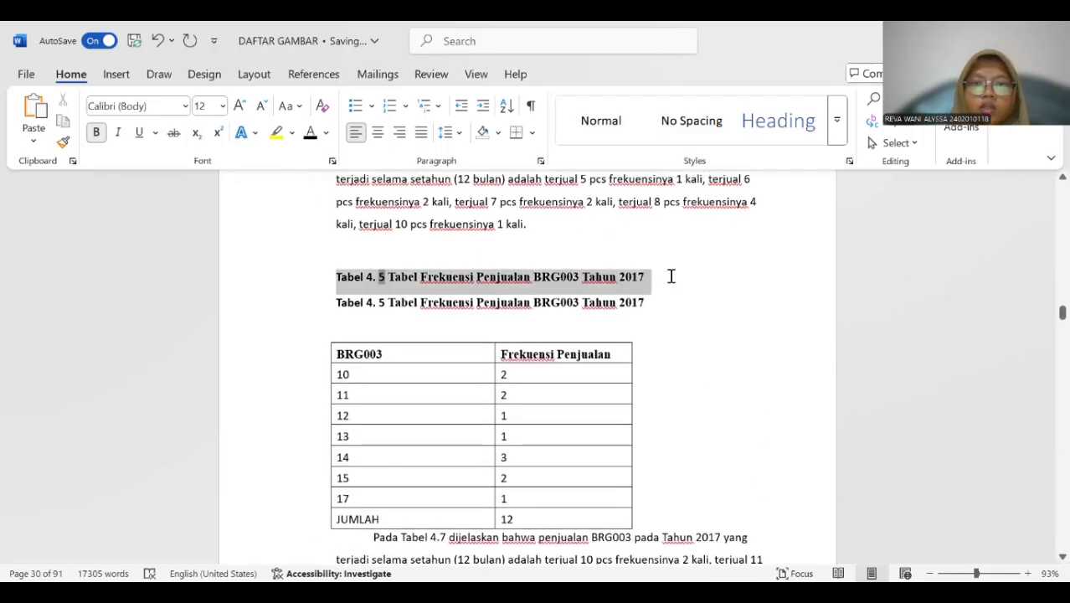
key("BackSpace")
Insert a Tabel 4. 6 caption above the BRG004 sales frequency table.
scroll(462, 277, "down", 4)
scroll(463, 277, "down", 4)
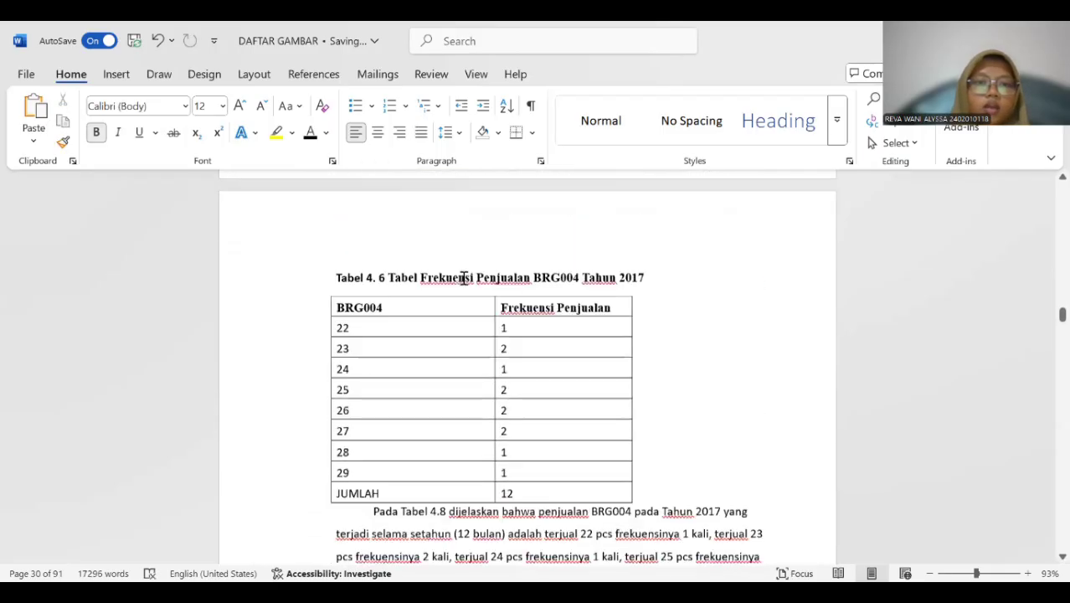
scroll(428, 303, "up", 8)
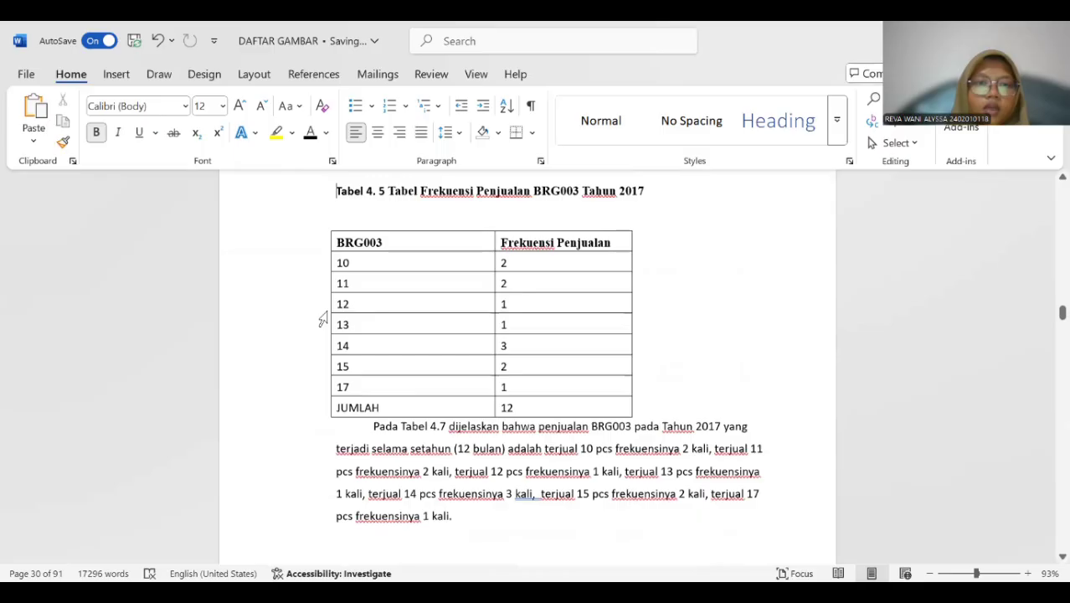
scroll(324, 311, "down", 5)
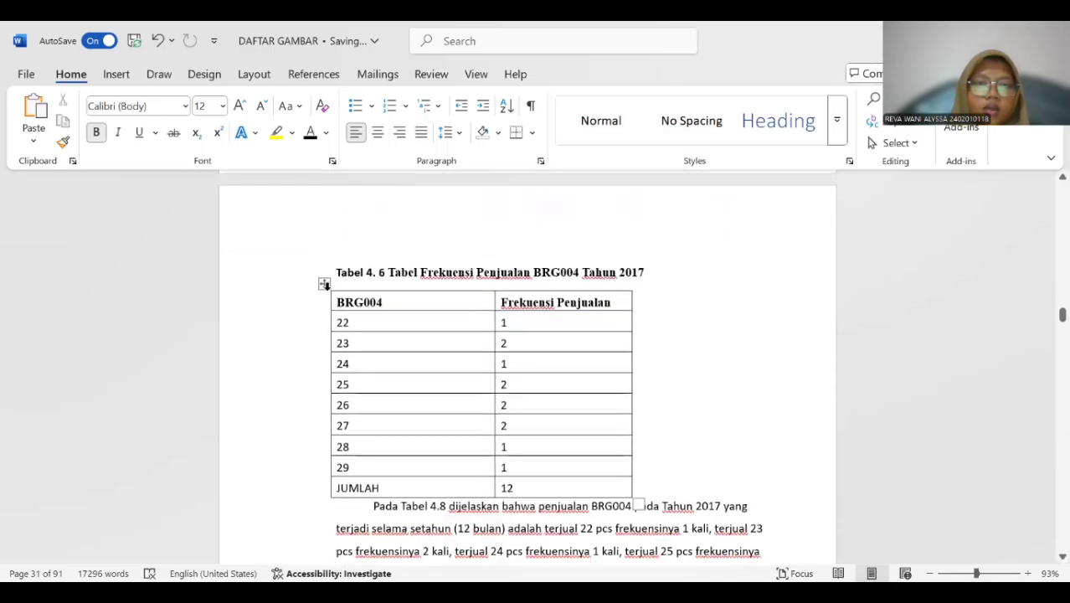
left_click(325, 284)
right_click(325, 284)
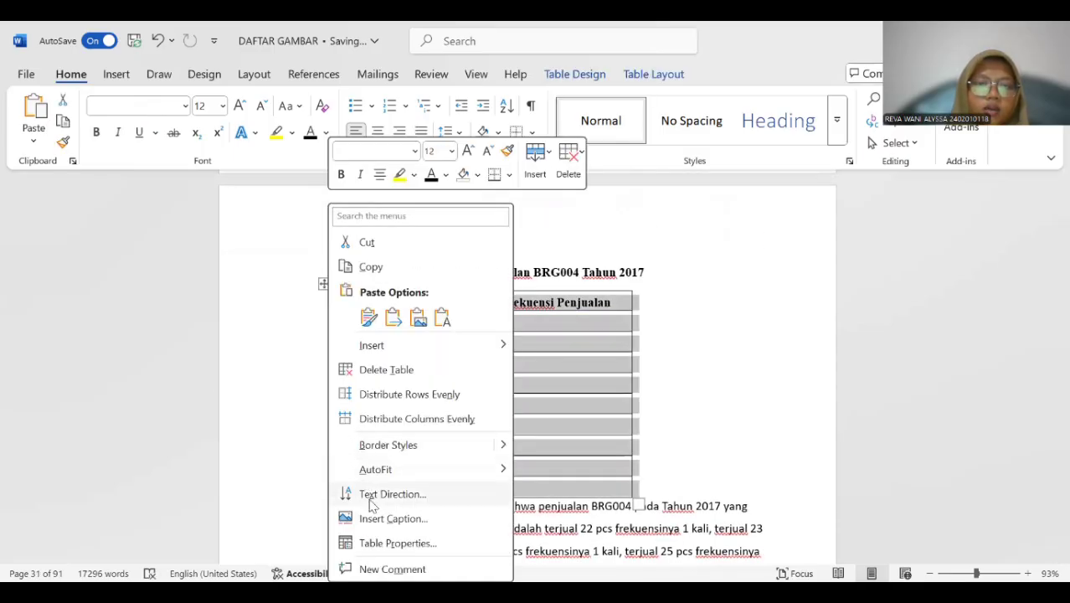
left_click(392, 518)
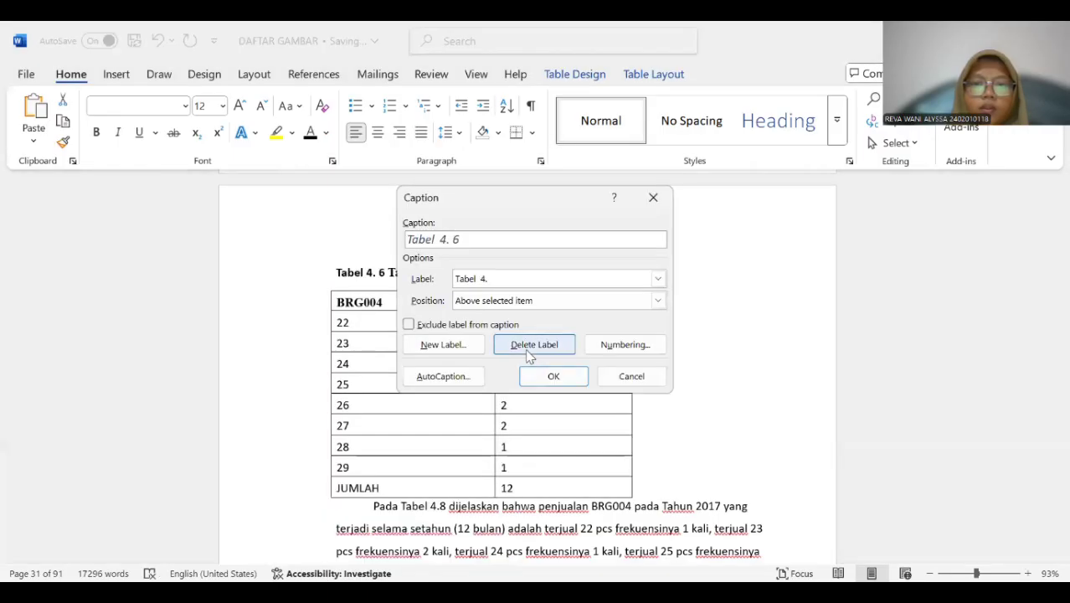
left_click(540, 375)
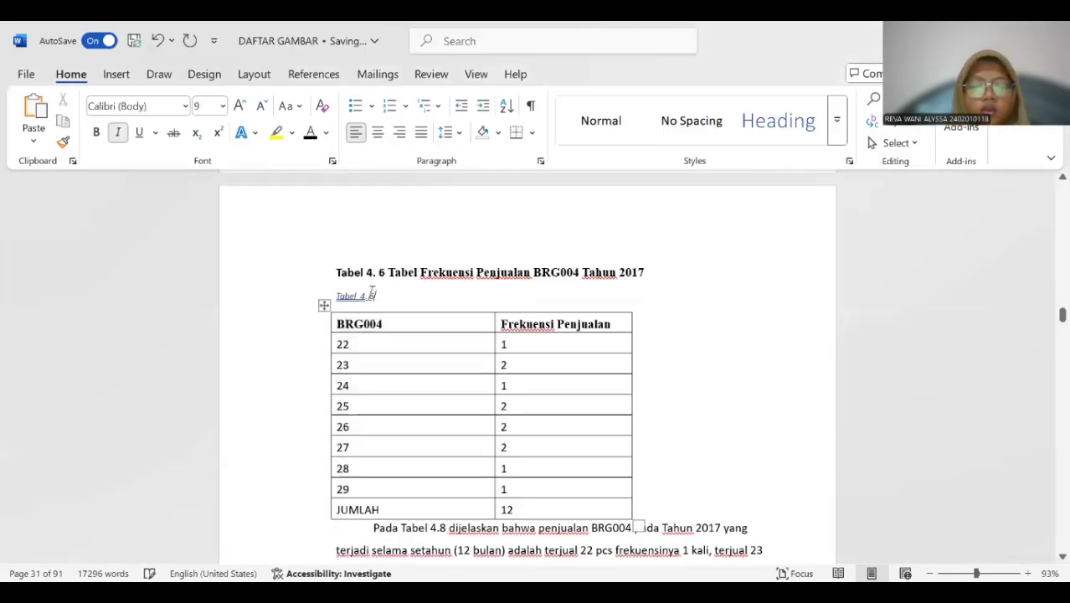
Copy the title "Tabel Frekuensi Penjualan BRG004 Tahun 2017" into the new caption and delete the old title line above it.
left_click_drag(390, 276, 646, 274)
key("ctrl+c")
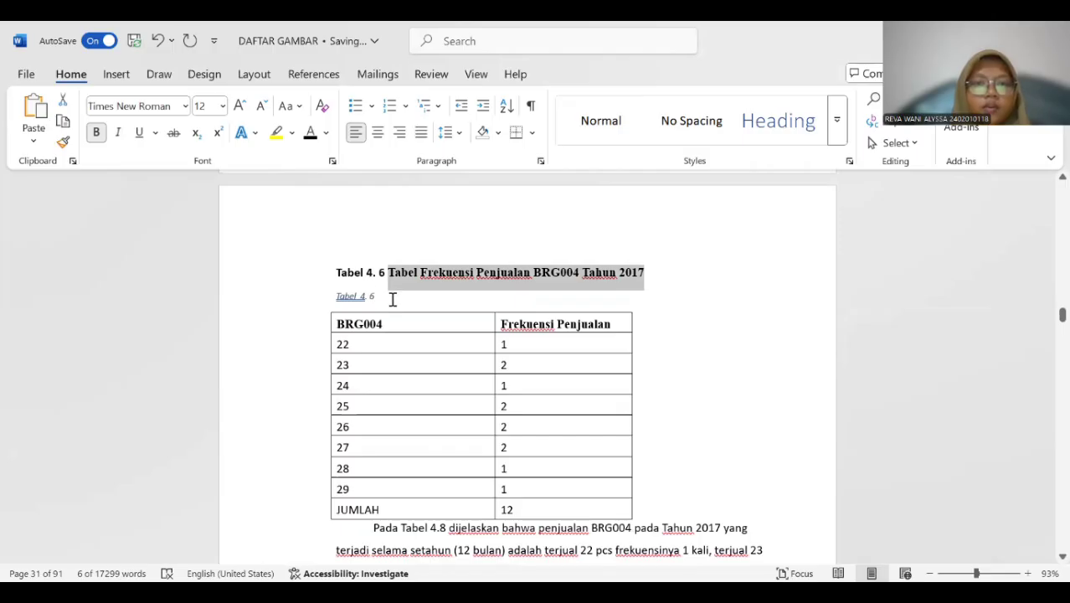
left_click(390, 297)
key("ctrl+v")
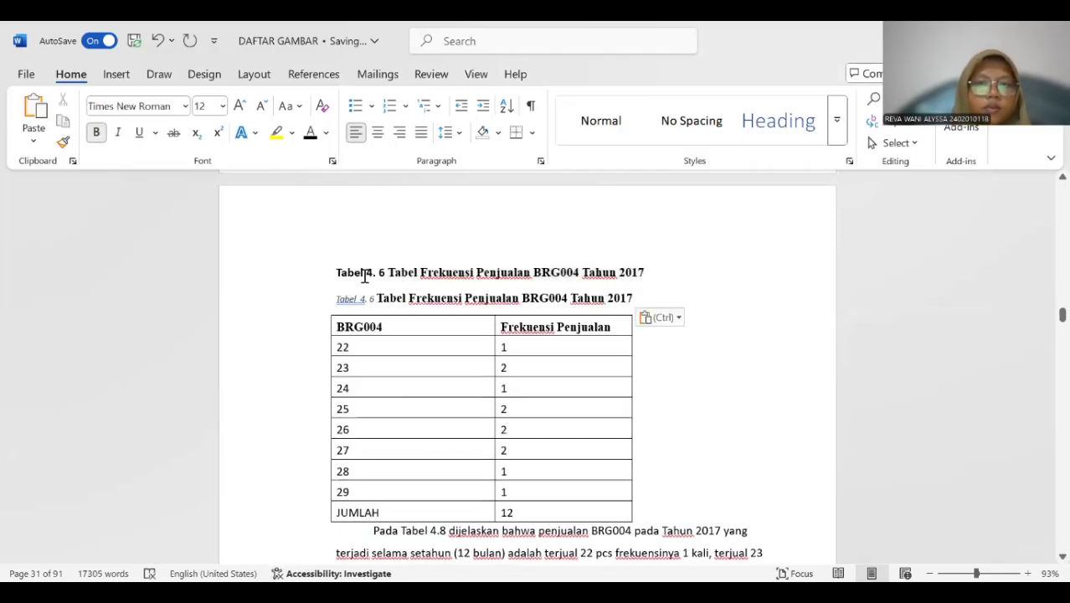
left_click_drag(362, 272, 674, 273)
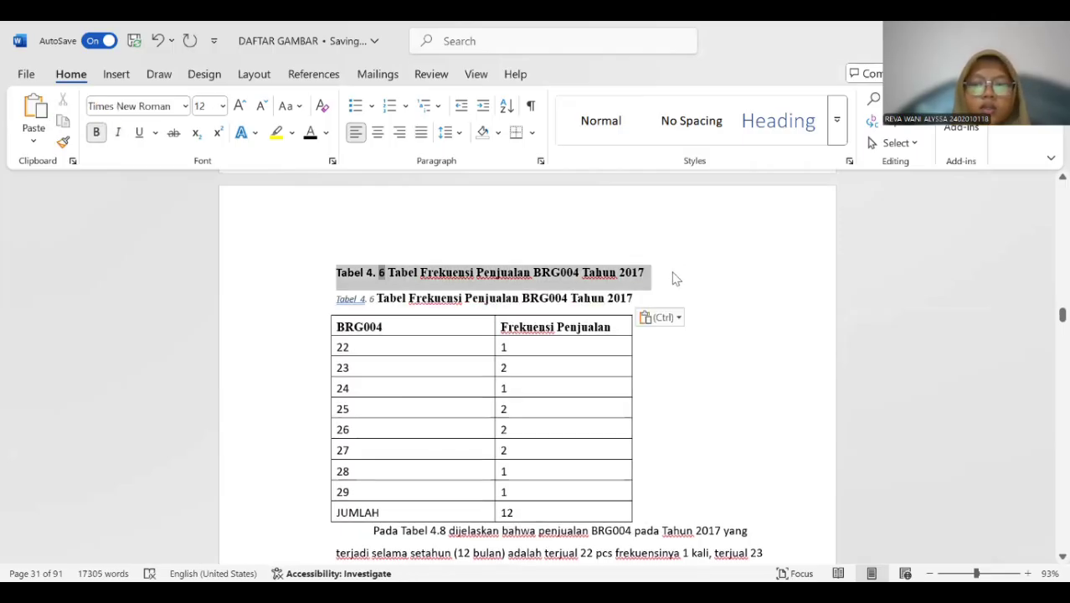
key("BackSpace")
Remove the extra space before "4." in the Tabel 4. 6 caption and format the whole caption as bold, 12 pt.
left_click(363, 269)
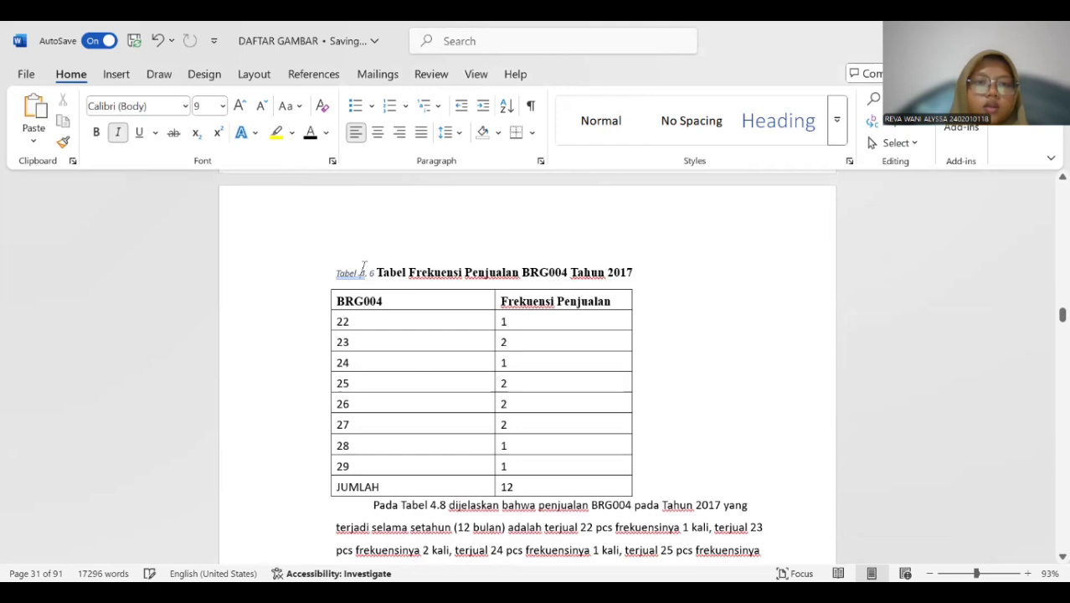
left_click_drag(336, 276, 725, 277)
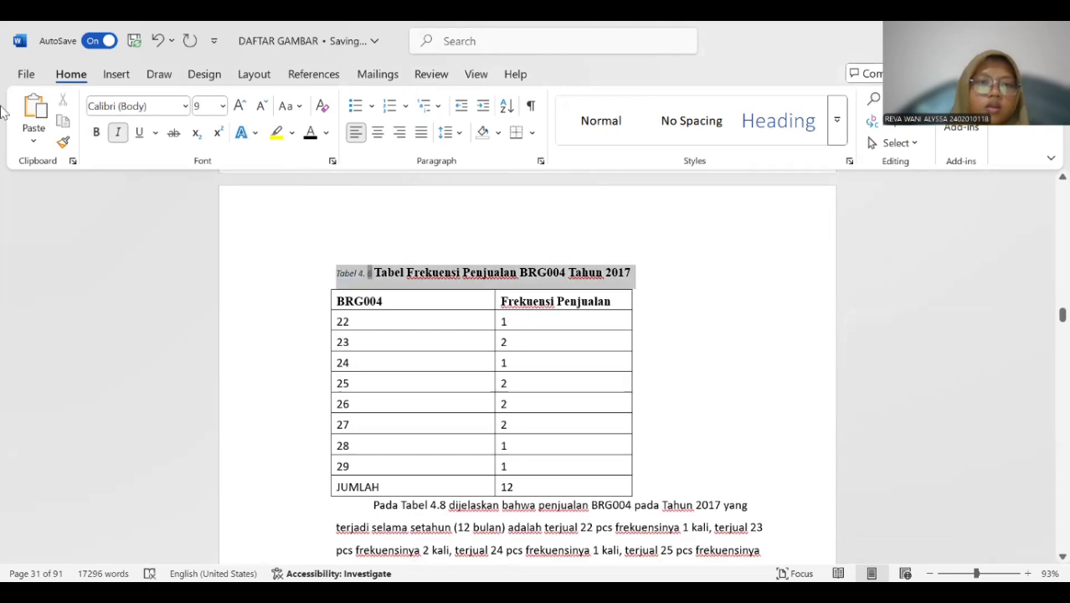
left_click(96, 132)
left_click(222, 107)
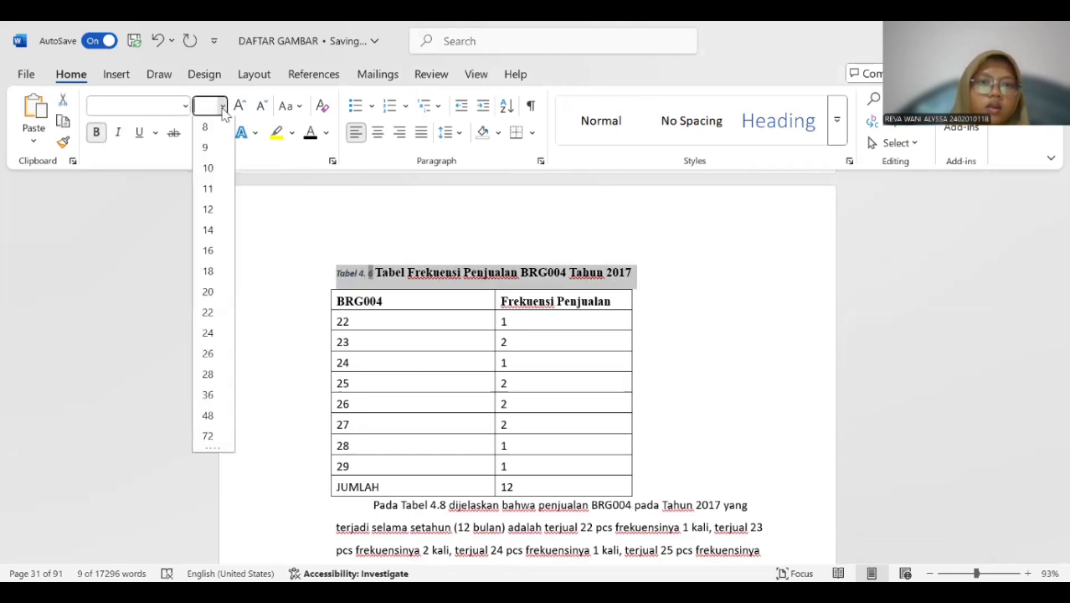
left_click(208, 209)
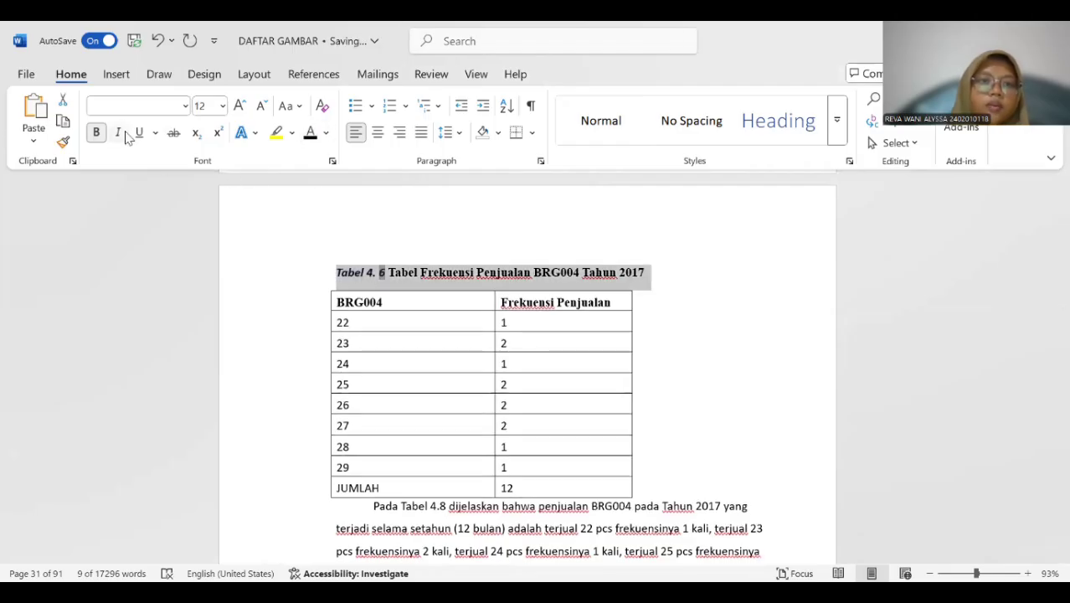
Insert a Tabel 4. 7 caption above the BRG005 sales frequency table.
scroll(387, 196, "down", 5)
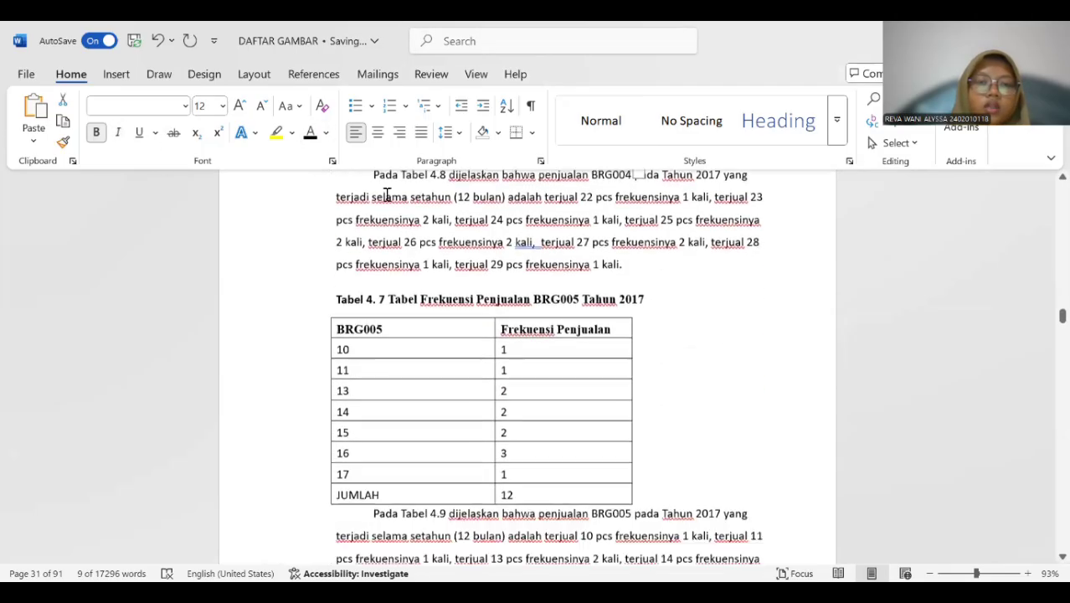
scroll(381, 196, "down", 2)
scroll(335, 205, "up", 1)
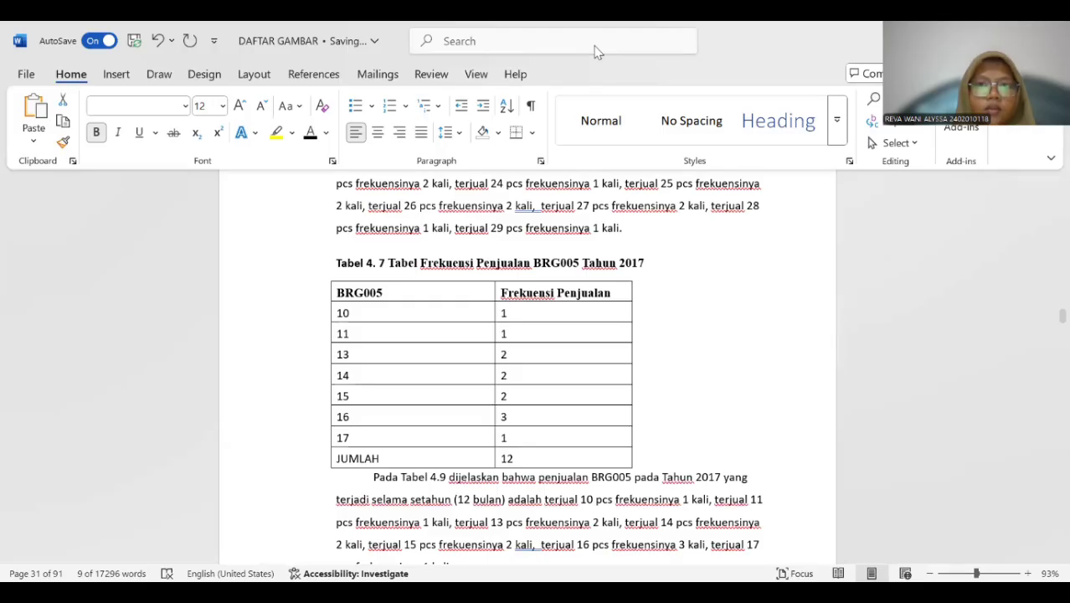
scroll(320, 245, "down", 1)
left_click(321, 243)
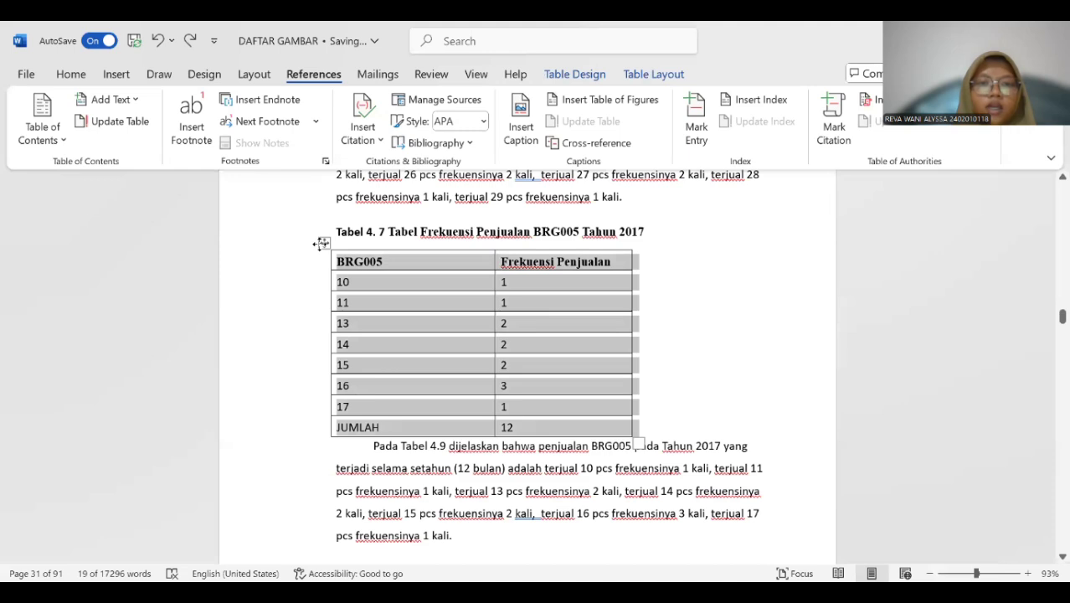
right_click(322, 244)
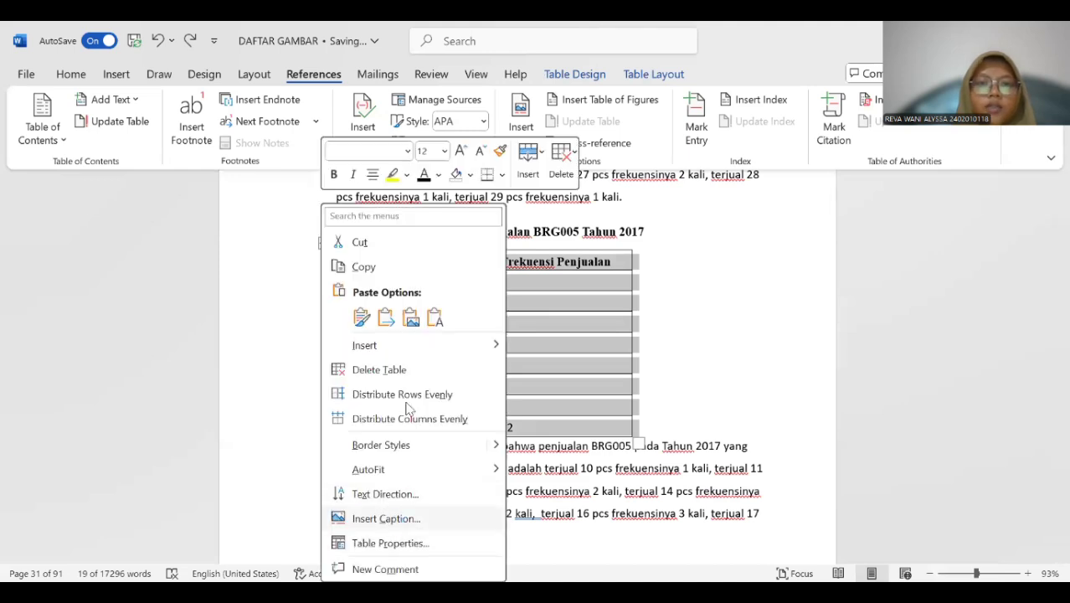
left_click(386, 518)
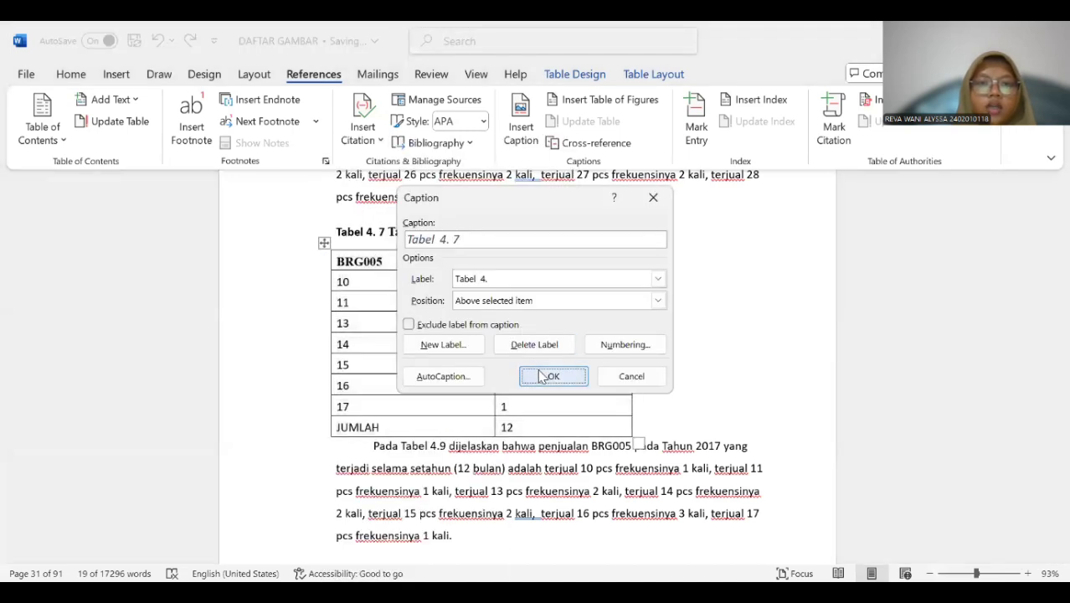
left_click(542, 376)
Copy the title "Tabel Frekuensi Penjualan BRG005 Tahun 2017" into the new Tabel 4. 7 caption and remove the extra space before "4.".
left_click_drag(388, 231, 647, 241)
key("ctrl+c")
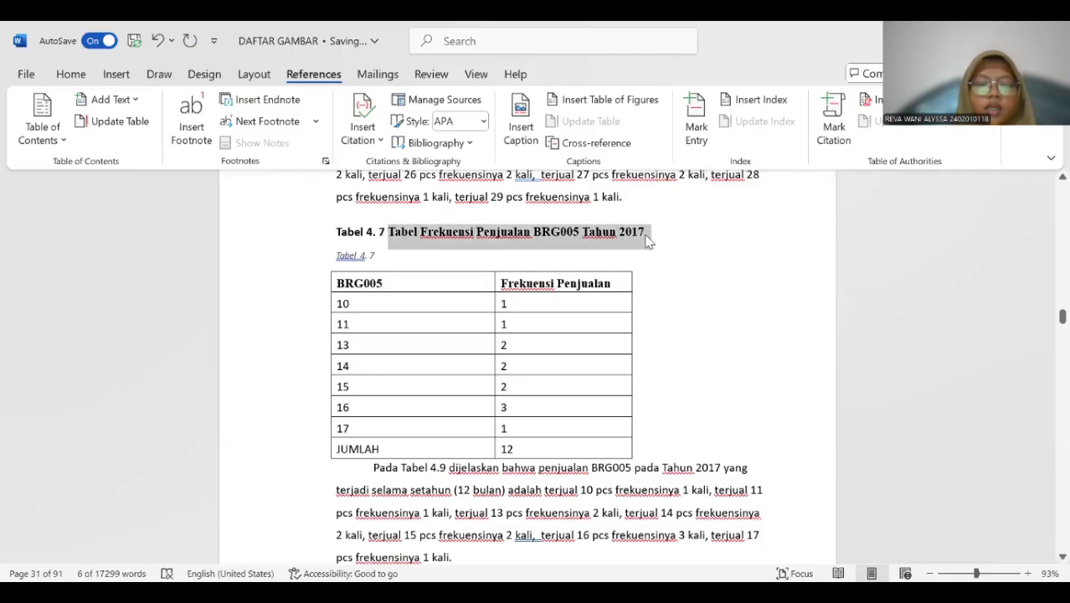
left_click(384, 250)
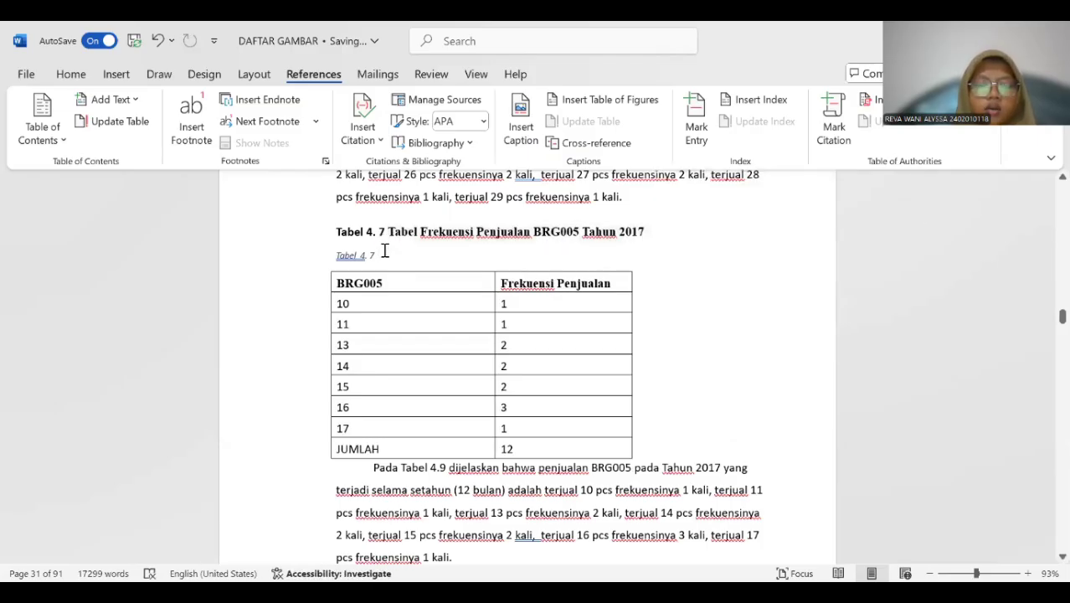
key("ctrl+v")
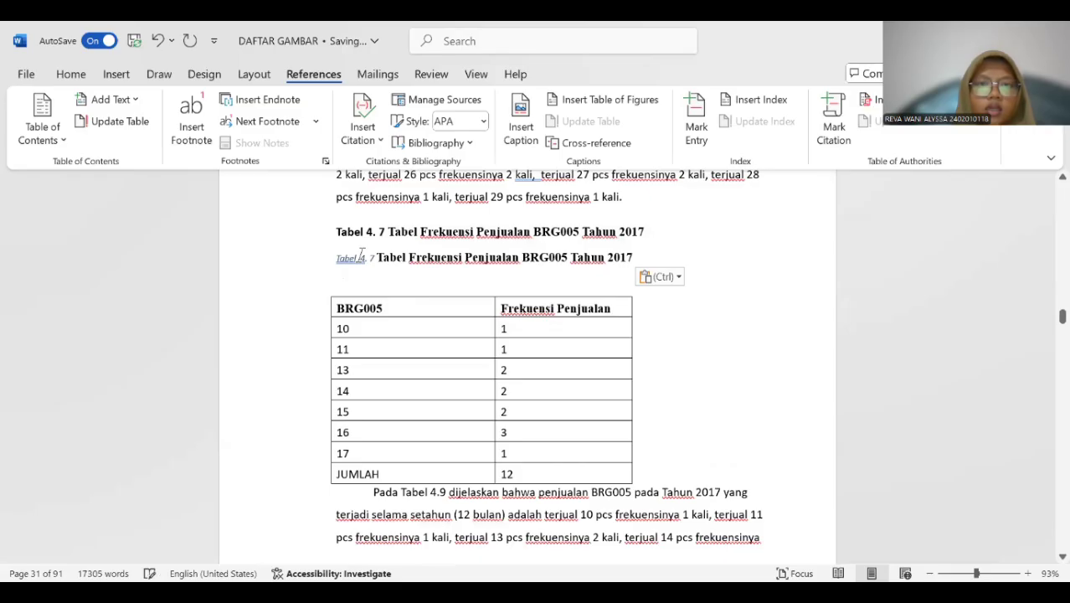
key("BackSpace")
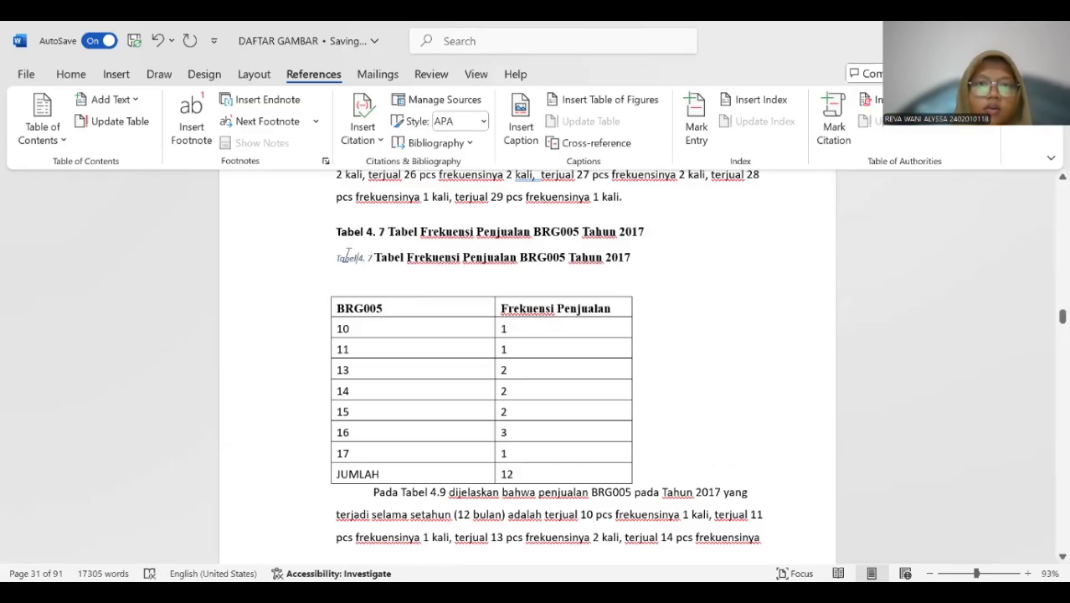
Format the whole new Tabel 4. 7 caption as bold, non-italic, 12 pt.
left_click_drag(338, 255, 626, 266)
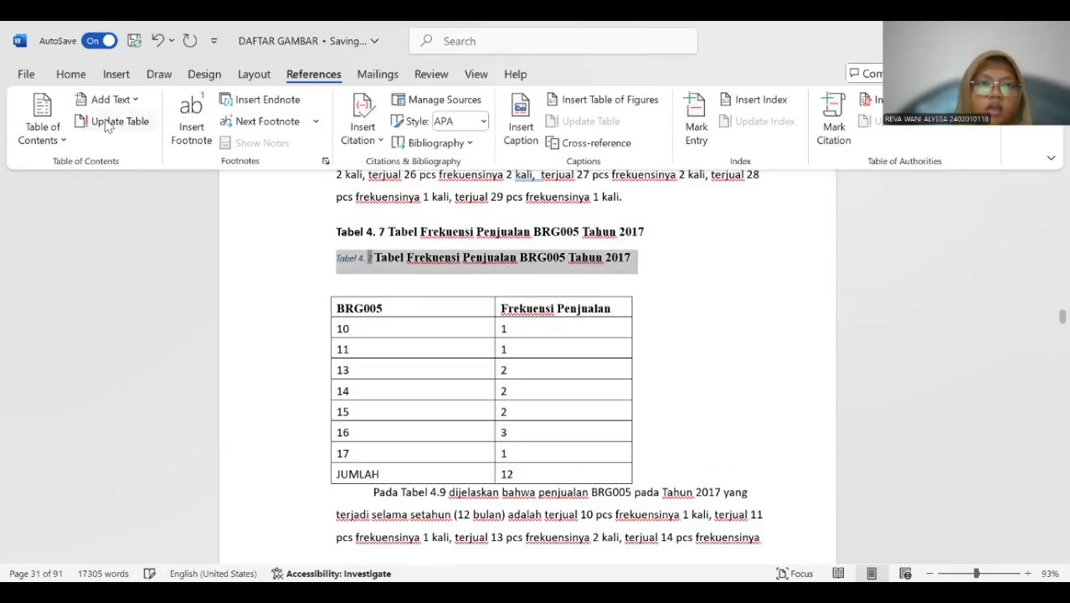
left_click(117, 77)
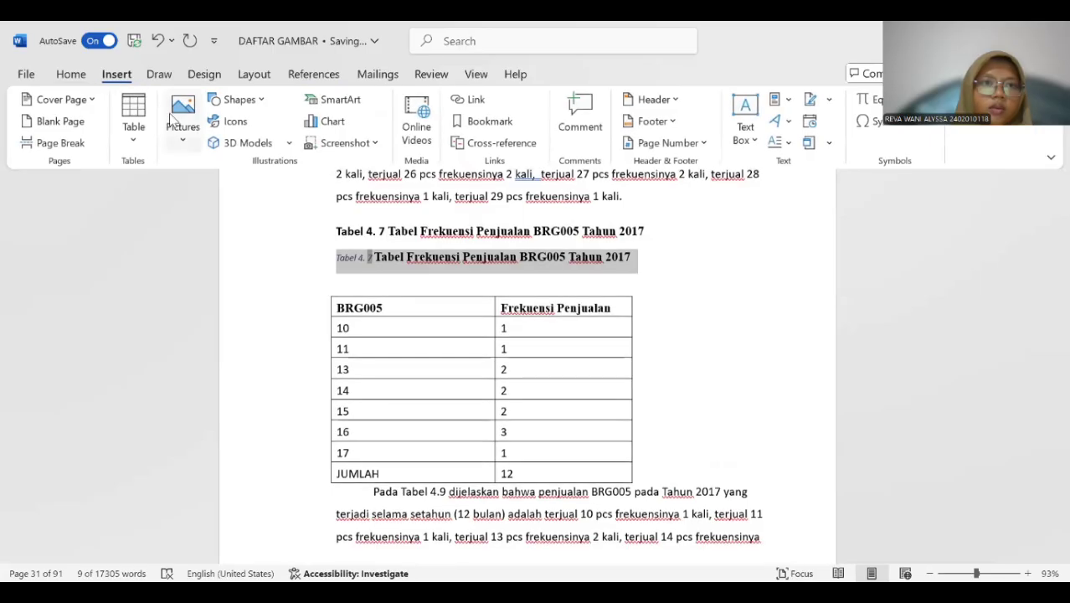
left_click(71, 75)
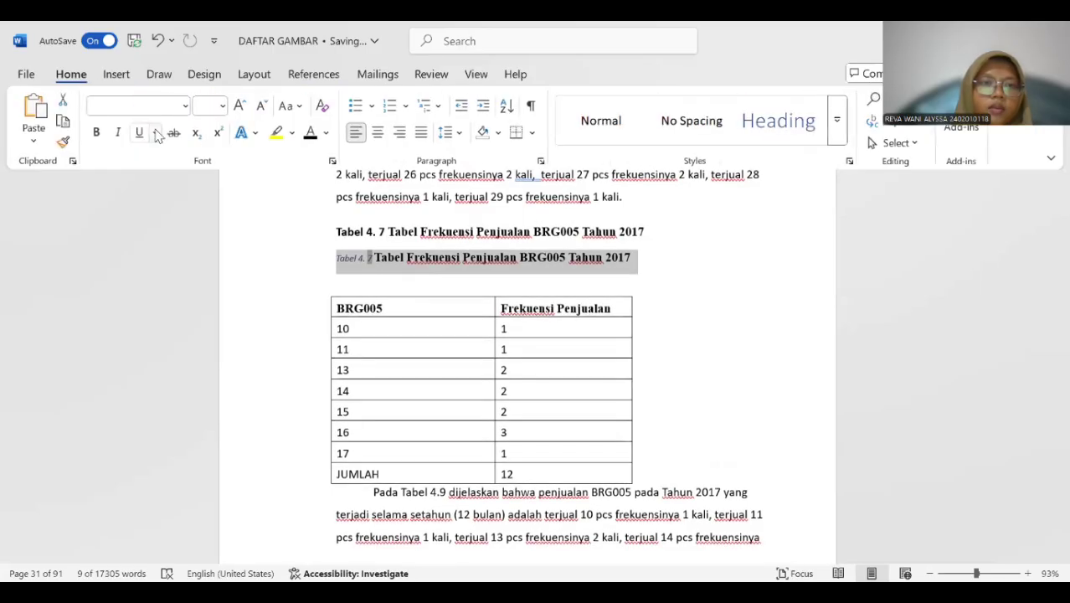
left_click(100, 133)
left_click(117, 132)
left_click(222, 106)
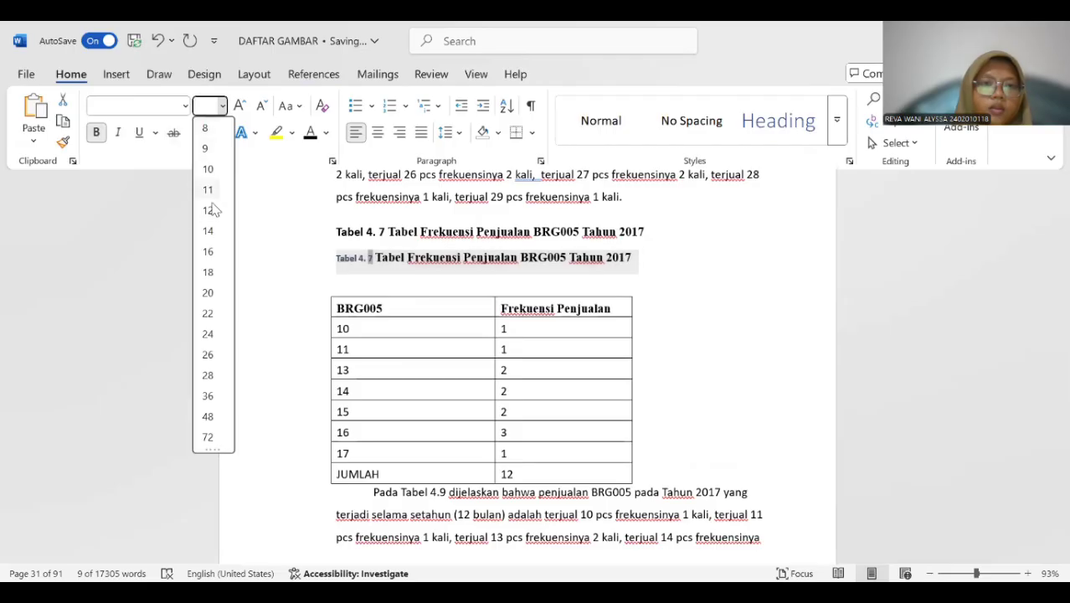
key("Escape")
type("12")
key("Return")
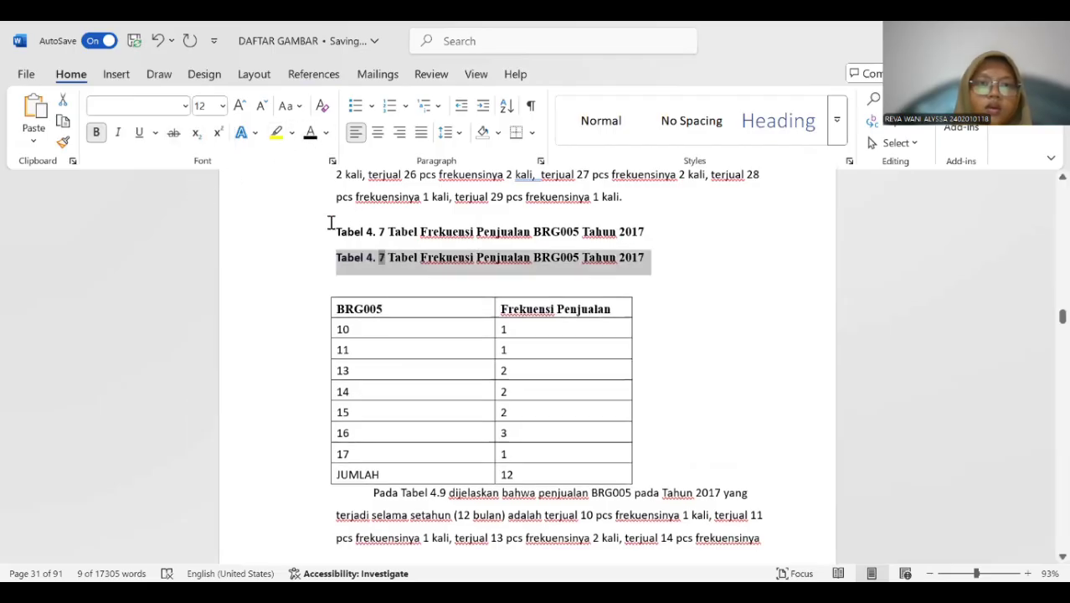
Delete the old BRG005 title line above the new Tabel 4. 7 caption.
left_click(332, 232)
left_click_drag(335, 232, 644, 232)
key("Delete")
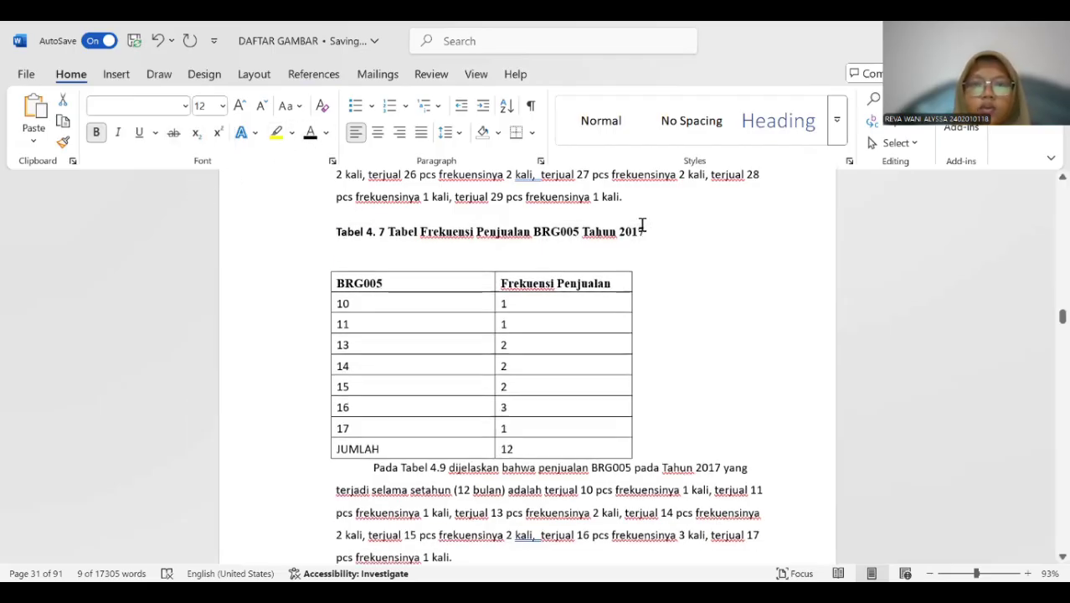
Insert a Tabel 4. 8 caption above the 2018 BRG001 sales frequency table.
scroll(260, 289, "down", 6)
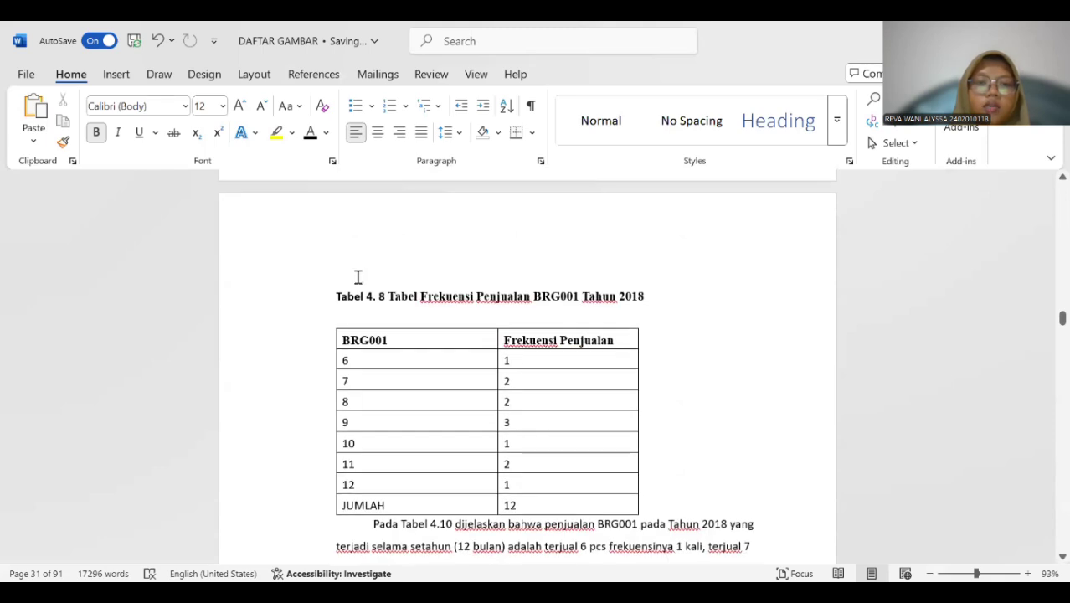
scroll(349, 318, "down", 3)
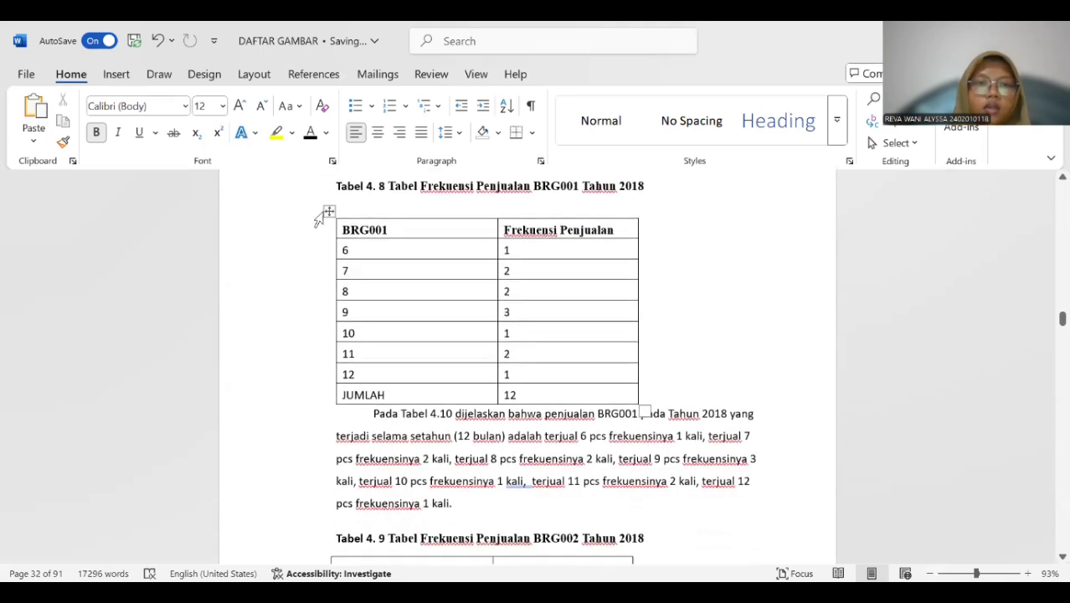
left_click(327, 212)
right_click(327, 212)
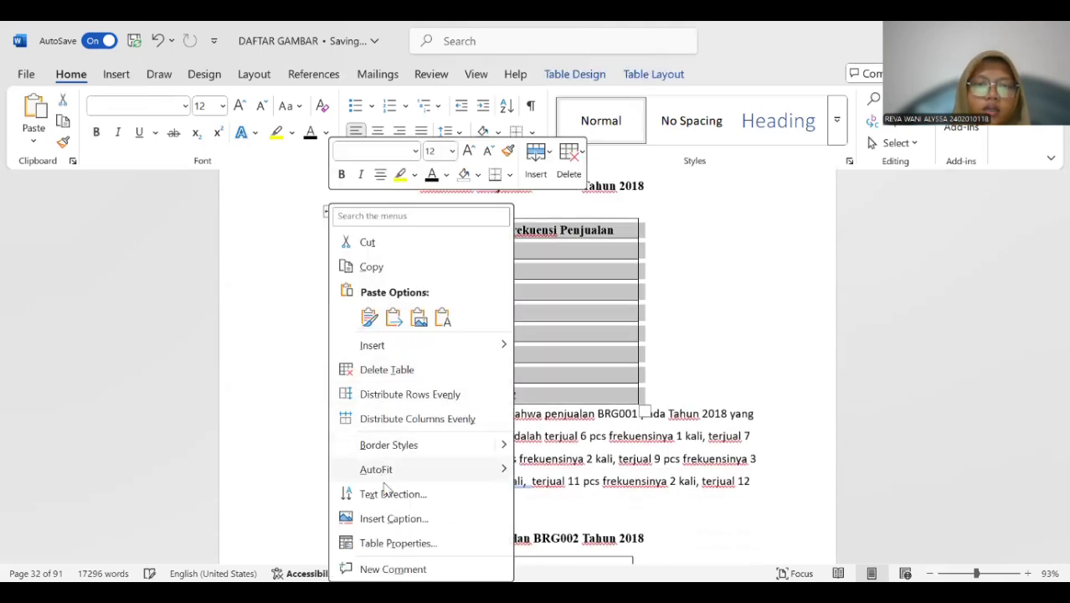
left_click(386, 518)
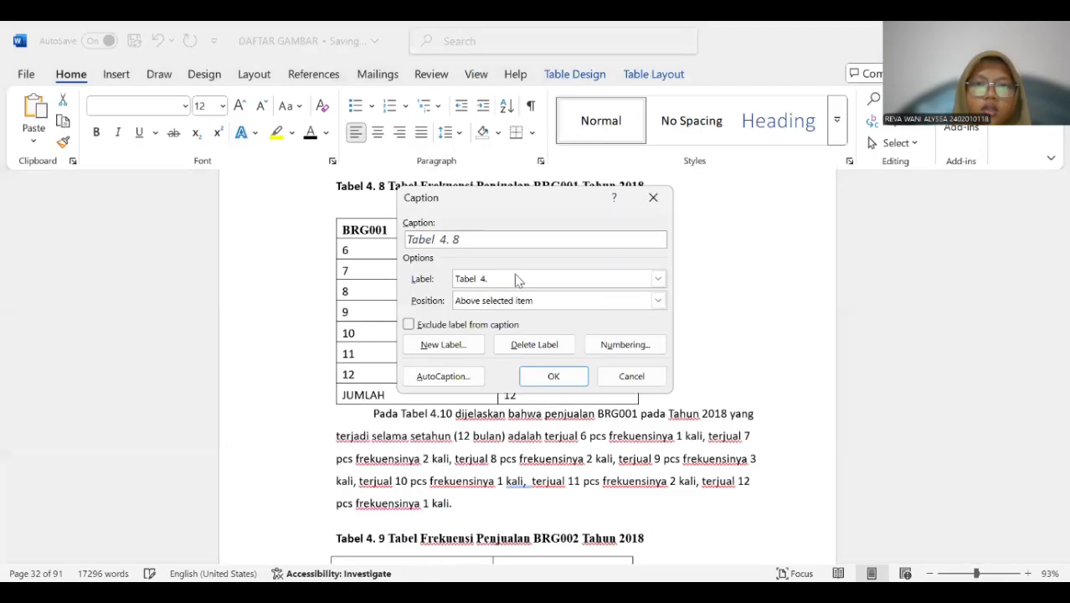
left_click(533, 378)
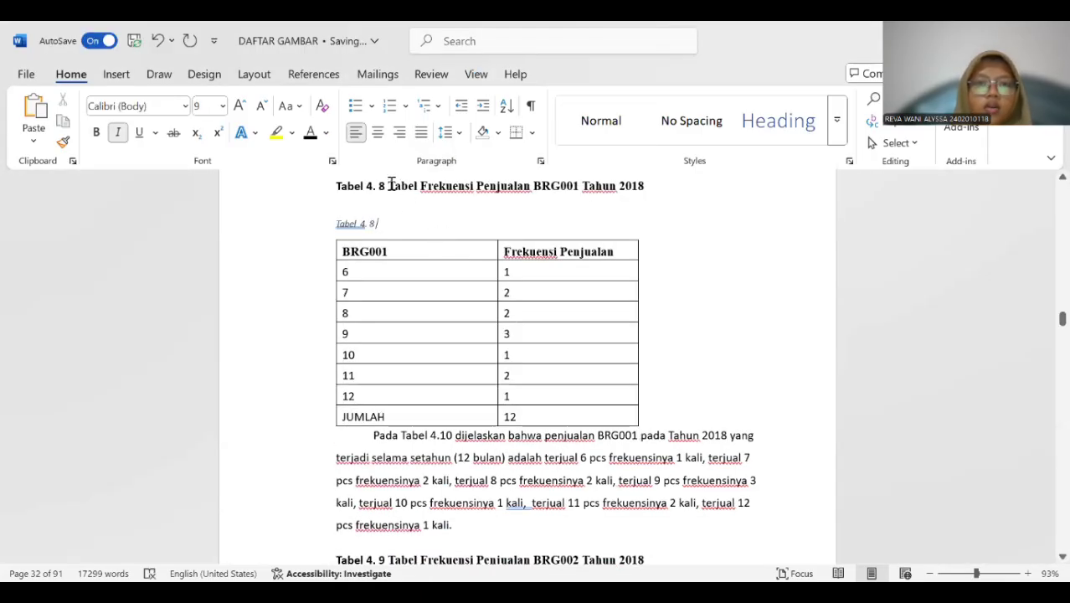
Copy the title "Tabel Frekuensi Penjualan BRG001 Tahun 2018" into the new Tabel 4. 8 caption and remove the extra space before "4.".
left_click_drag(391, 185, 647, 189)
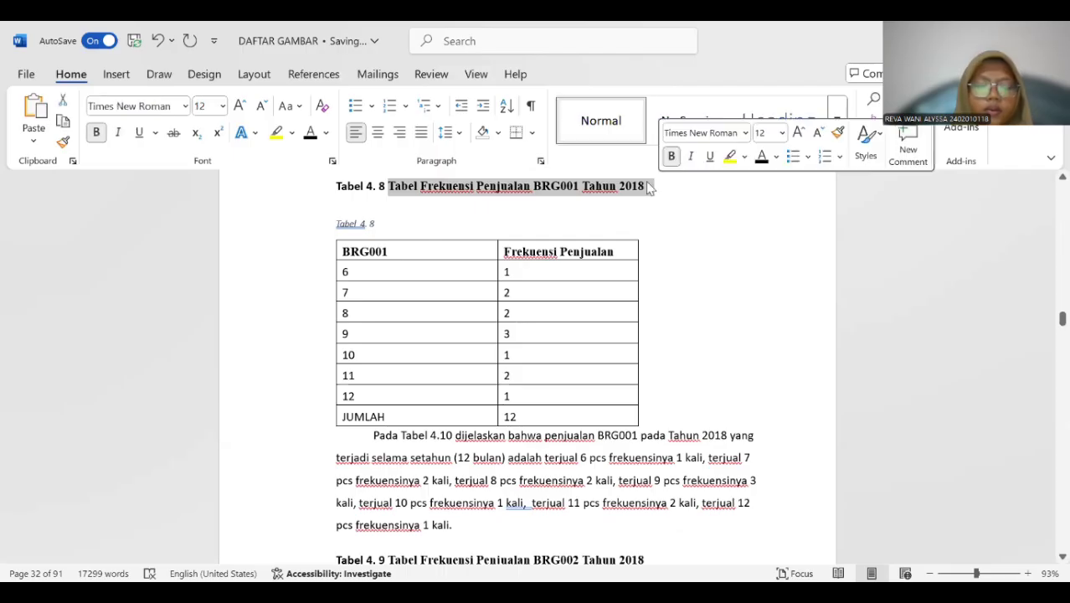
left_click(401, 224)
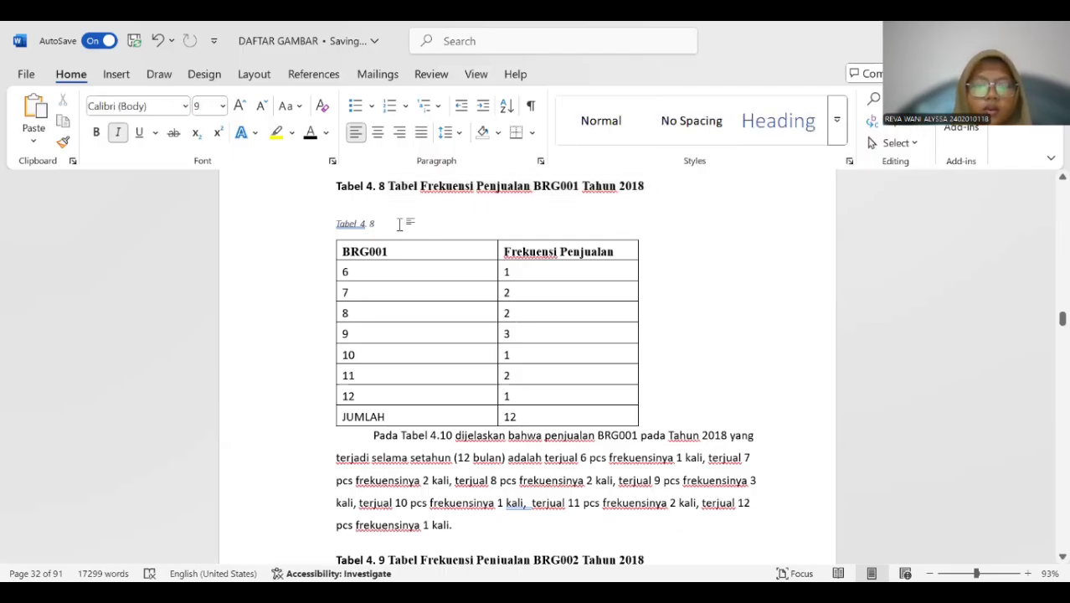
type("Tabel Frekuensi Penjualan BRG001 Tahun 2018")
left_click(366, 224)
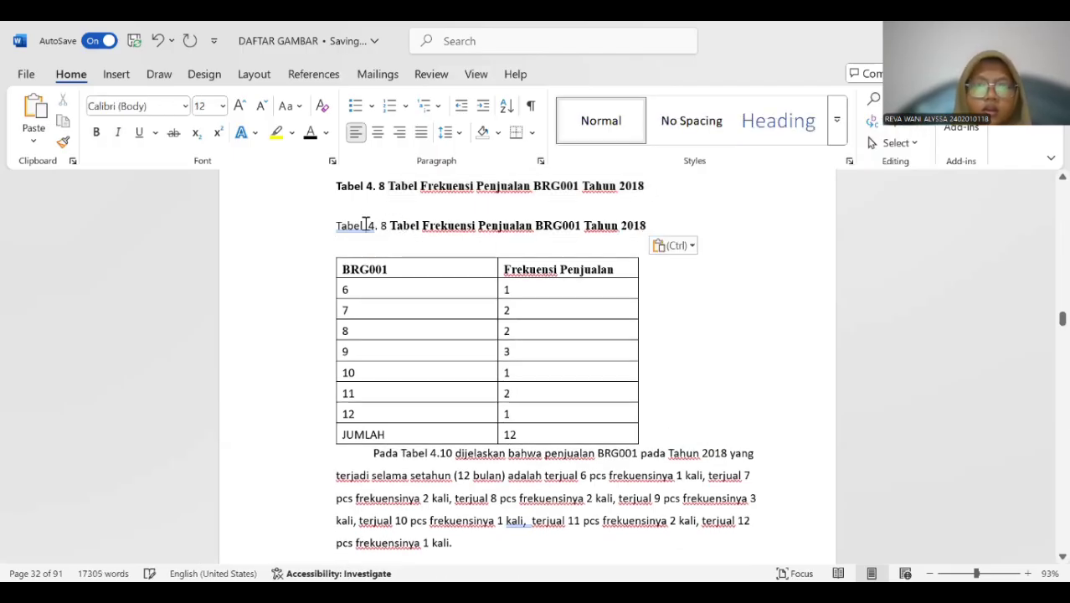
key("BackSpace")
Make the whole new Tabel 4. 8 caption bold without italics and delete the old title line above it.
left_click_drag(334, 224, 657, 225)
left_click(97, 132)
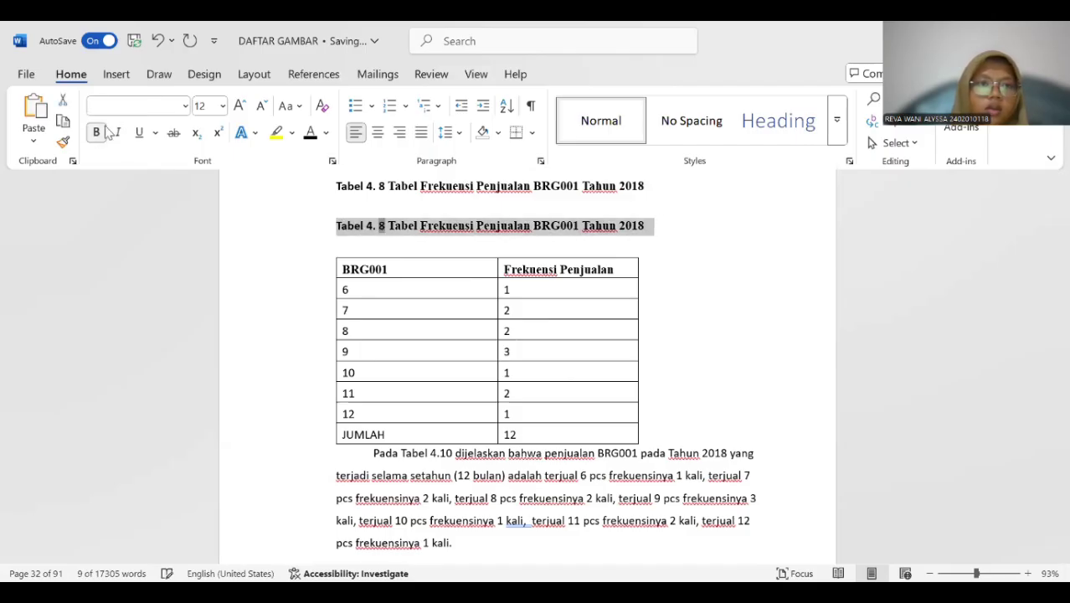
left_click(117, 133)
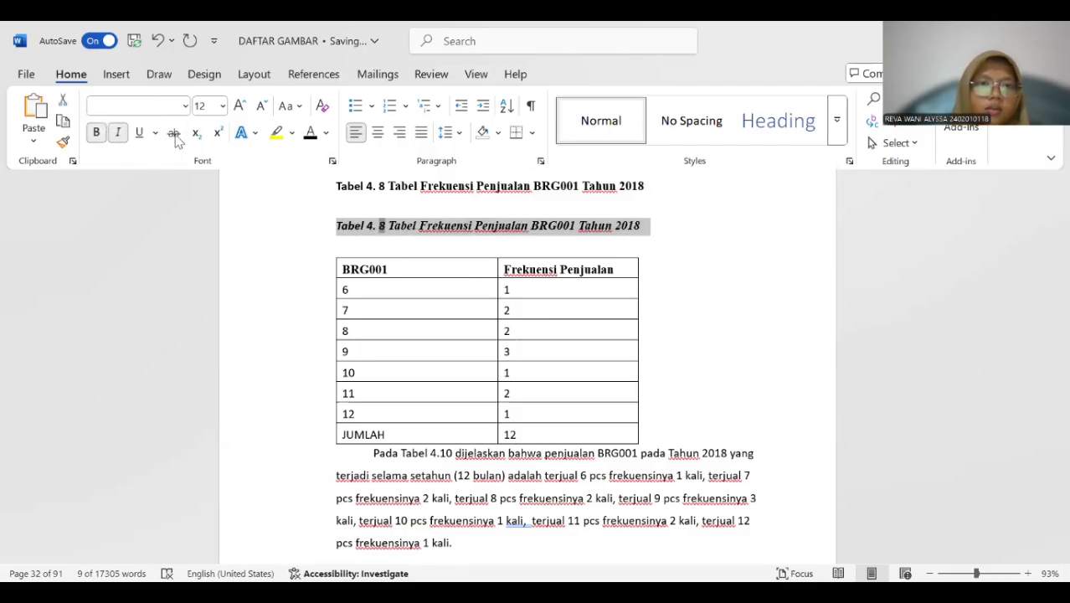
left_click(118, 134)
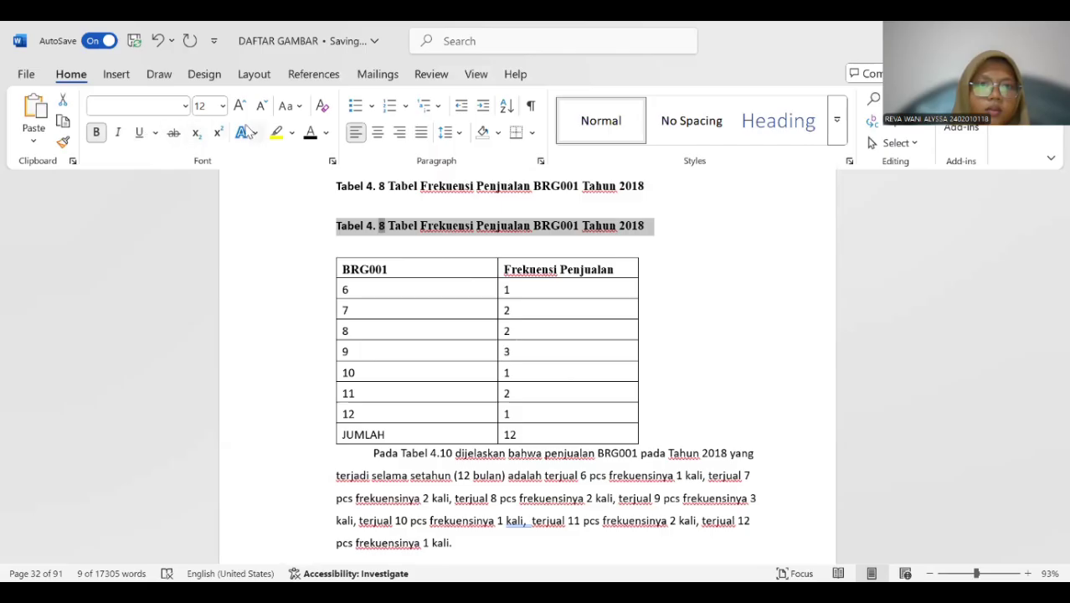
left_click_drag(335, 183, 641, 185)
key("BackSpace")
Insert a Tabel 4. 9 caption above the 2018 BRG002 sales frequency table.
scroll(545, 235, "down", 1)
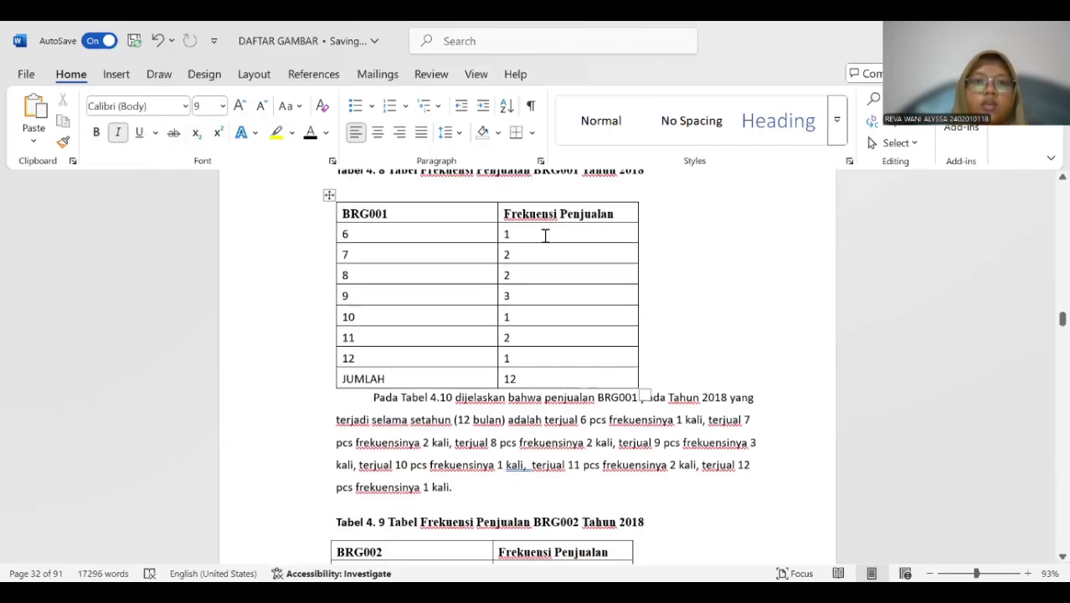
scroll(545, 235, "down", 4)
left_click(353, 259)
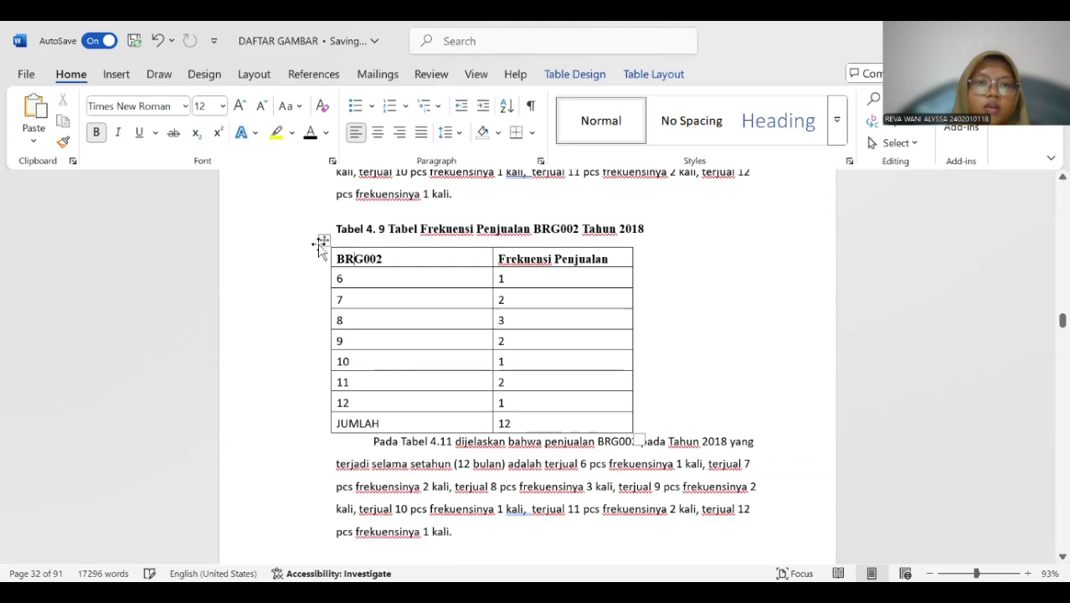
left_click(322, 241)
right_click(322, 242)
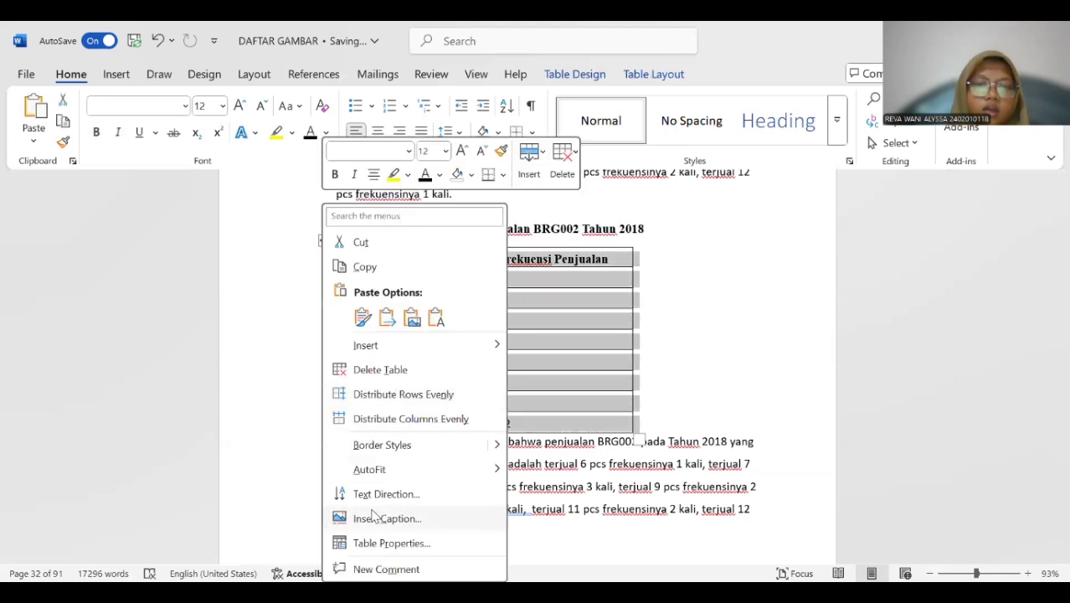
key("Return")
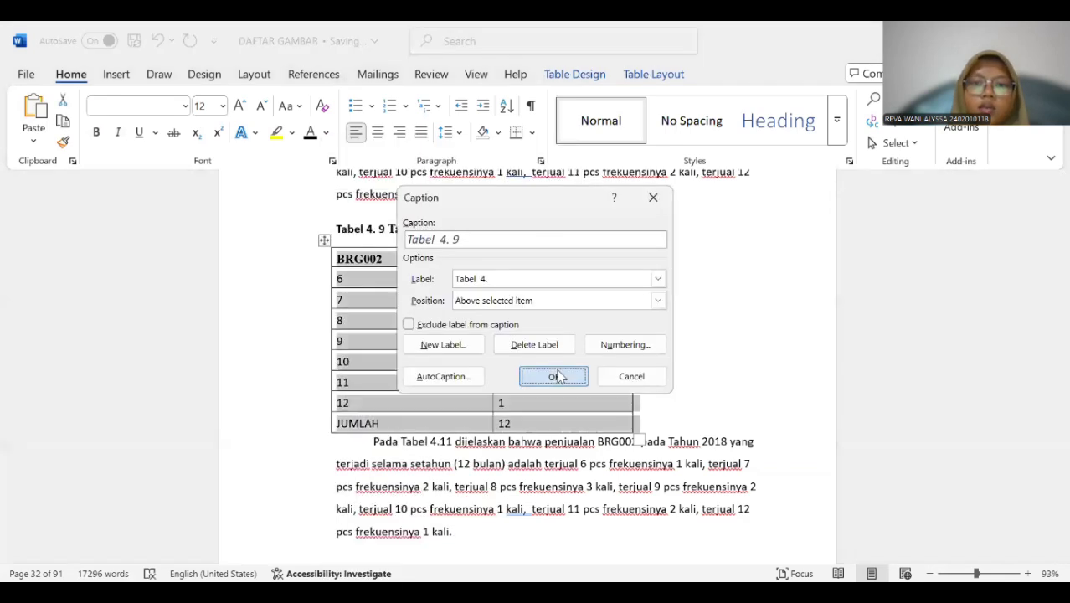
key("Return")
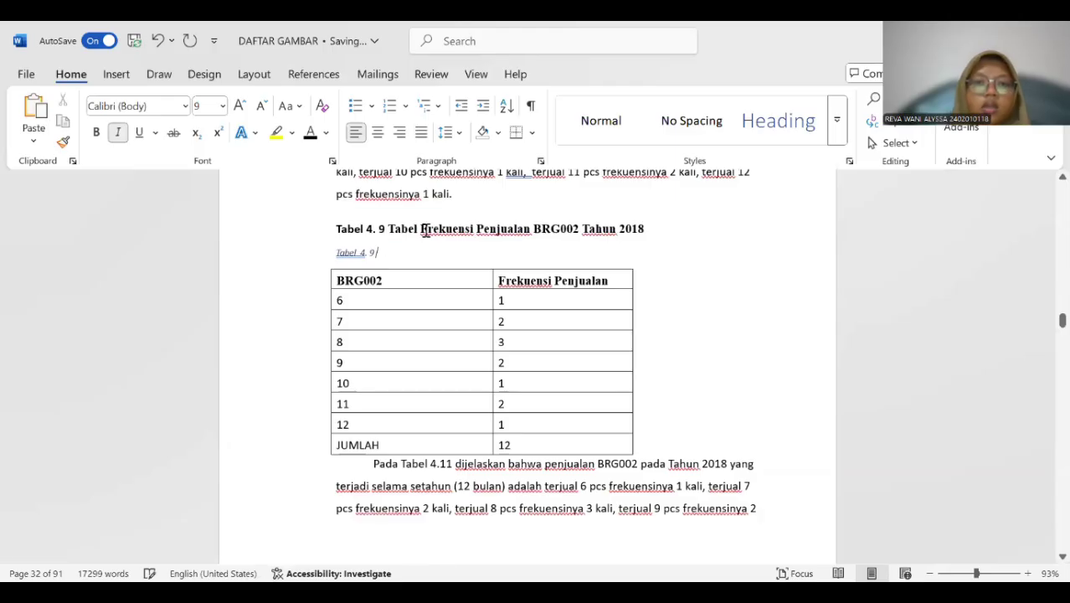
Copy the title "Tabel Frekuensi Penjualan BRG002 Tahun 2018" into the new Tabel 4. 9 caption.
left_click_drag(415, 229, 663, 241)
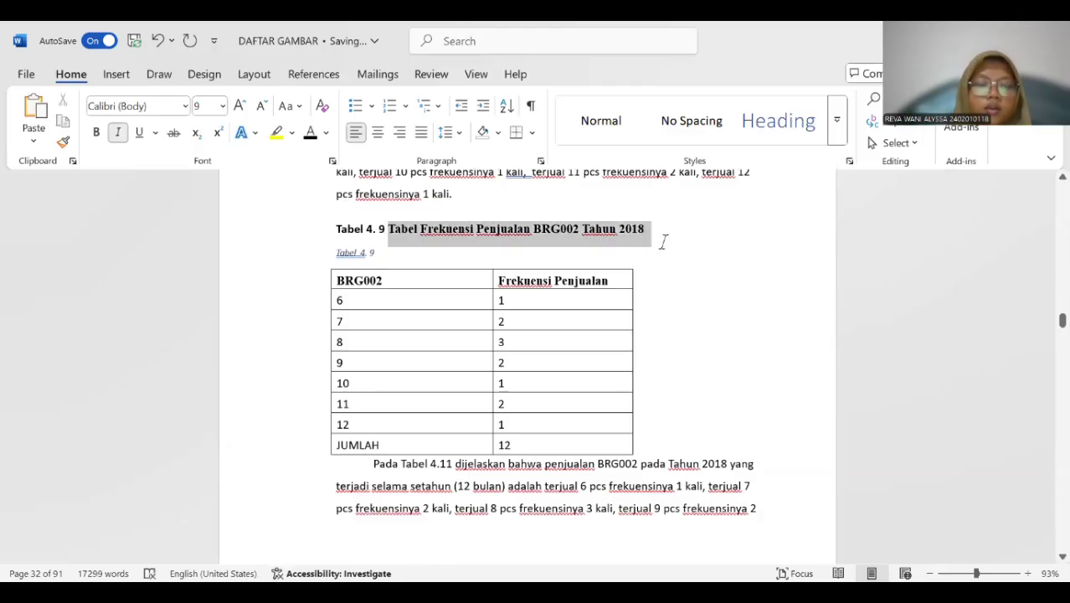
key("ctrl+c")
left_click(388, 254)
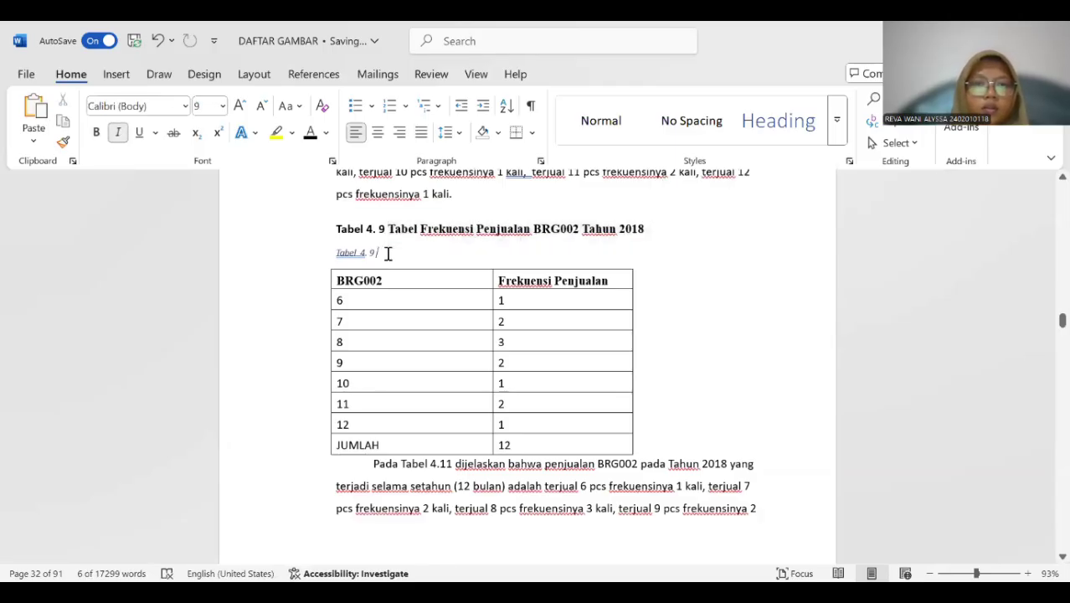
key("ctrl+v")
Format the whole new Tabel 4. 9 caption as bold, 12 pt and delete the old title line above it.
triple_click(413, 254)
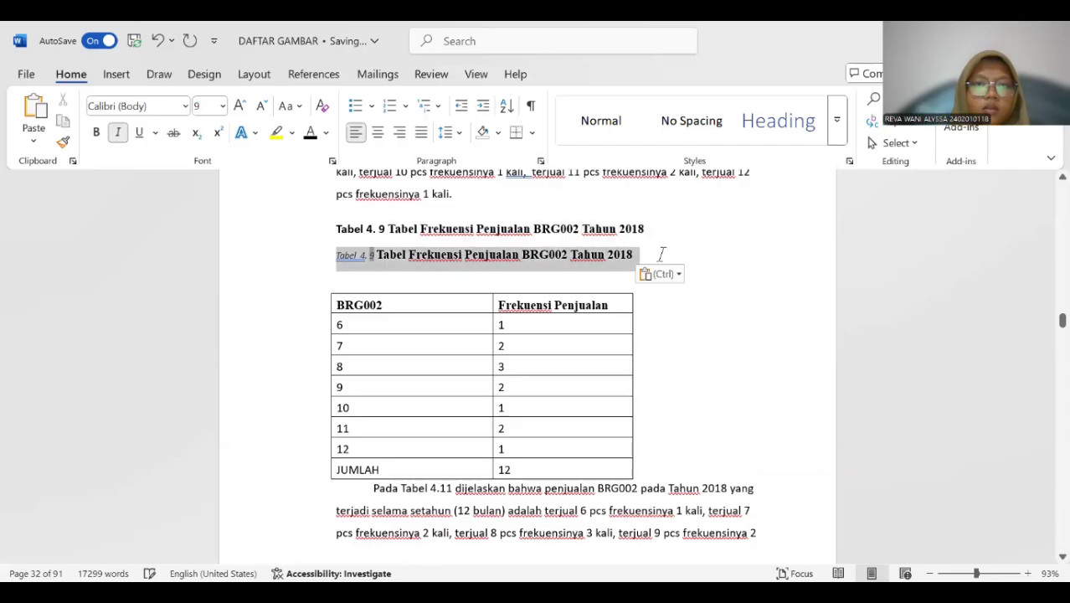
left_click(97, 134)
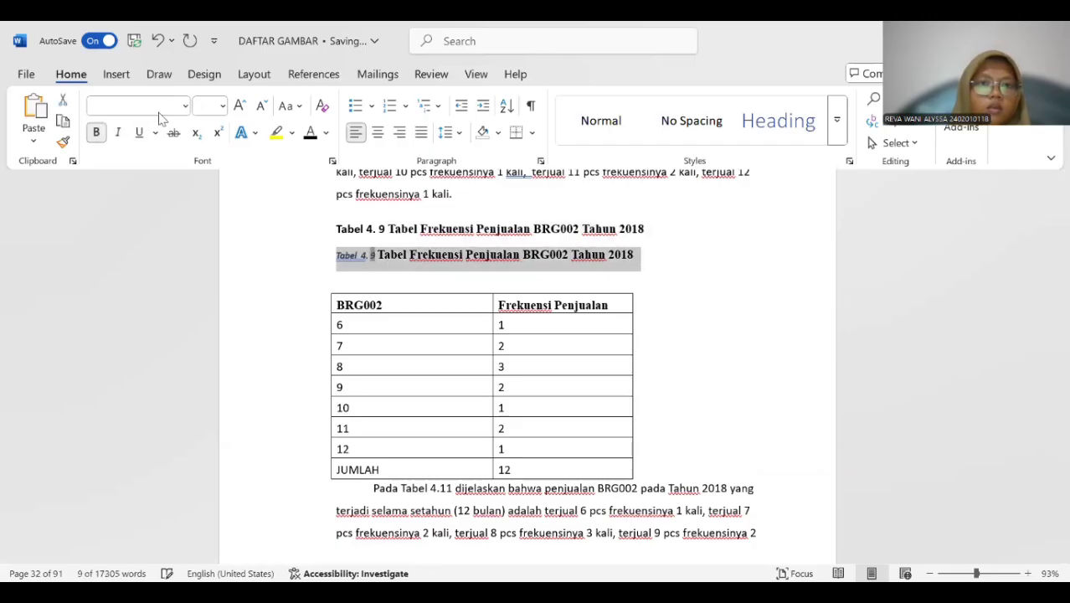
left_click(222, 105)
left_click(211, 210)
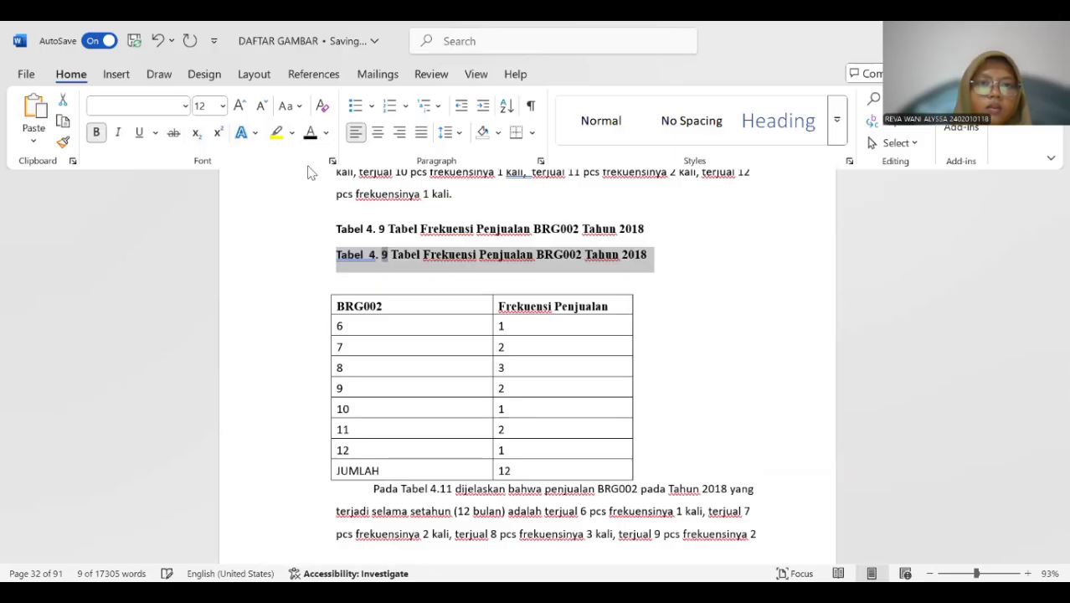
left_click_drag(334, 228, 646, 228)
key("BackSpace")
Insert a Tabel 4. 10 caption above the 2018 BRG003 sales frequency table.
scroll(365, 242, "down", 10)
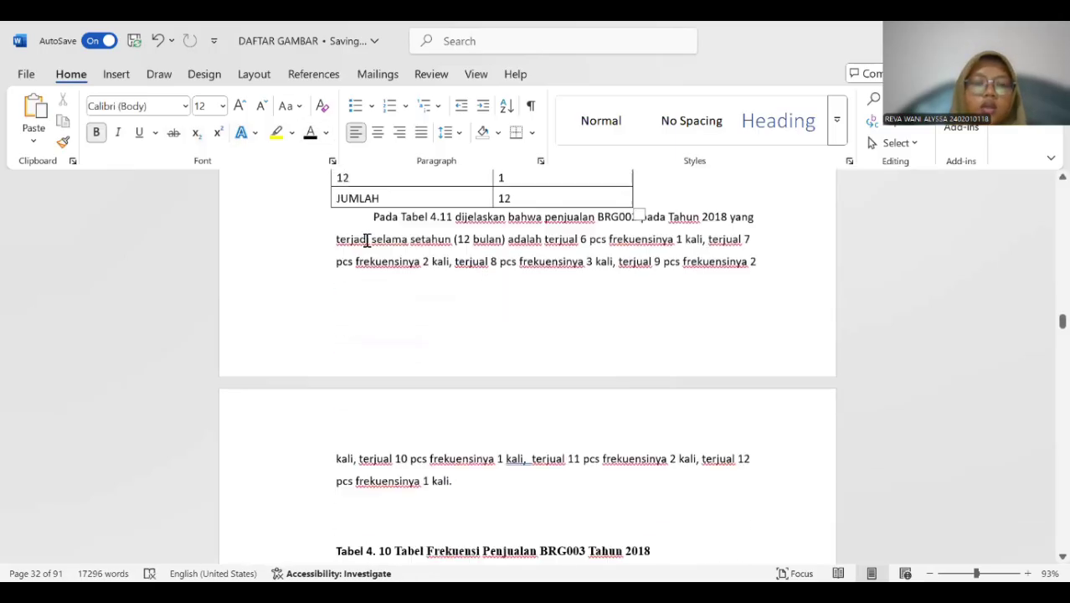
left_click(366, 332)
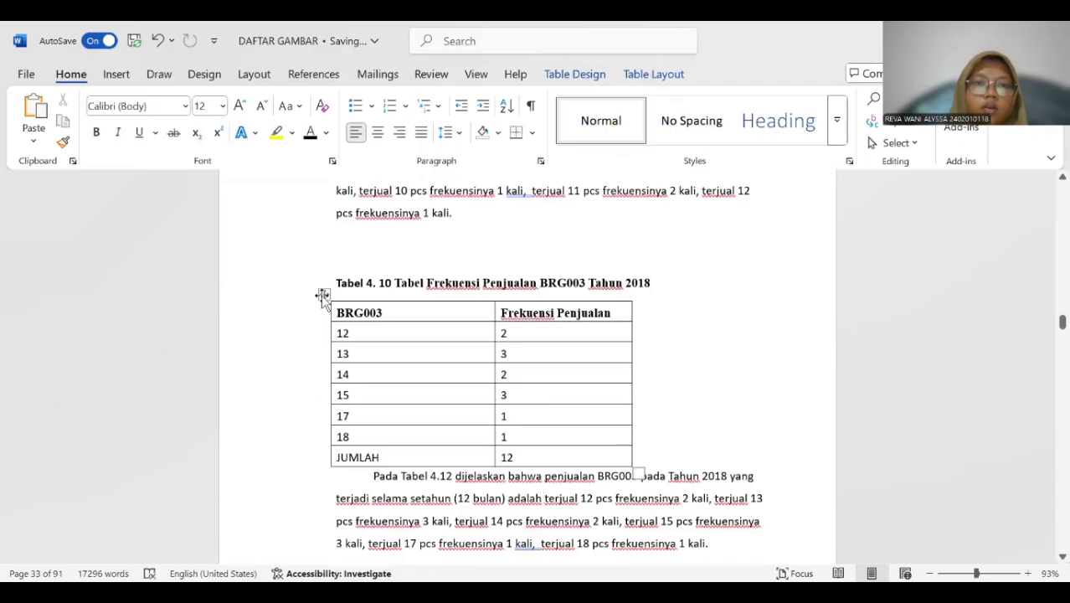
left_click(324, 294)
right_click(324, 294)
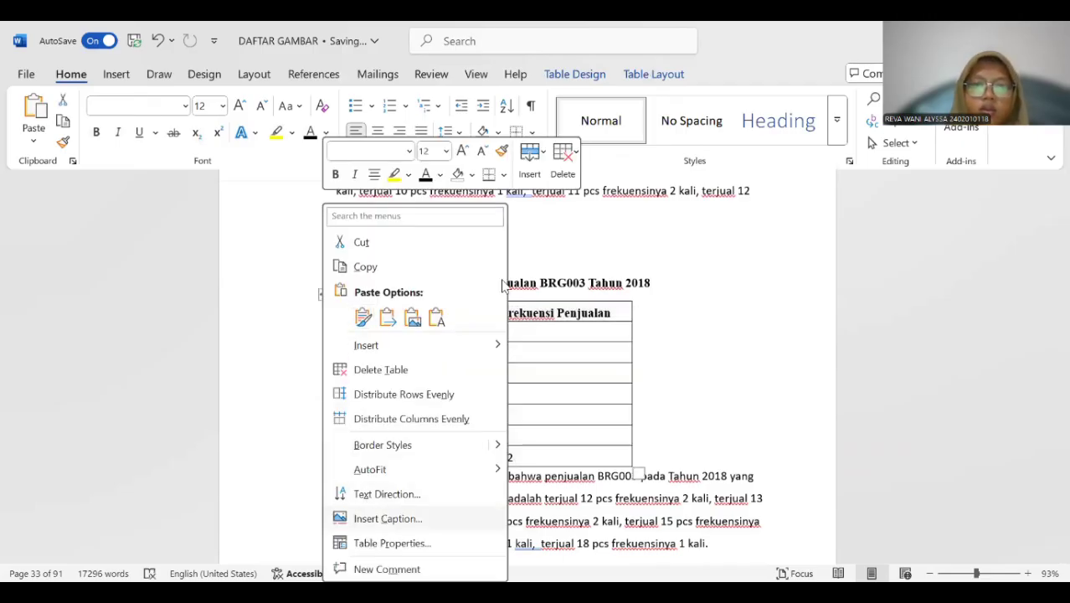
left_click(369, 518)
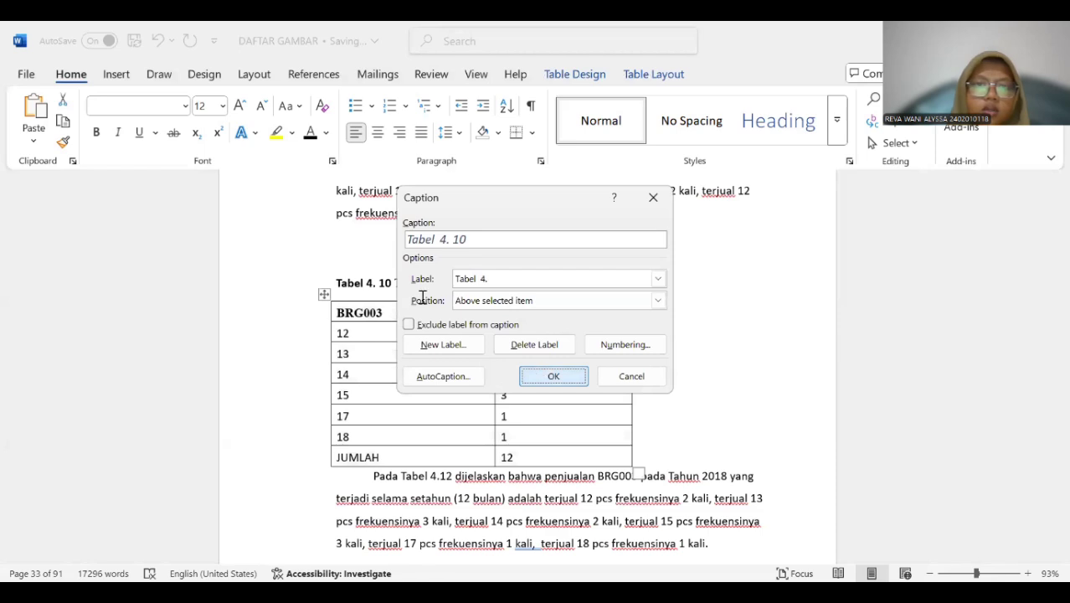
key("Return")
Copy the title "Tabel Frekuensi Penjualan BRG003 Tahun 2018" into the new Tabel 4. 10 caption and delete the old title line above it.
left_click_drag(395, 283, 650, 287)
key("ctrl+c")
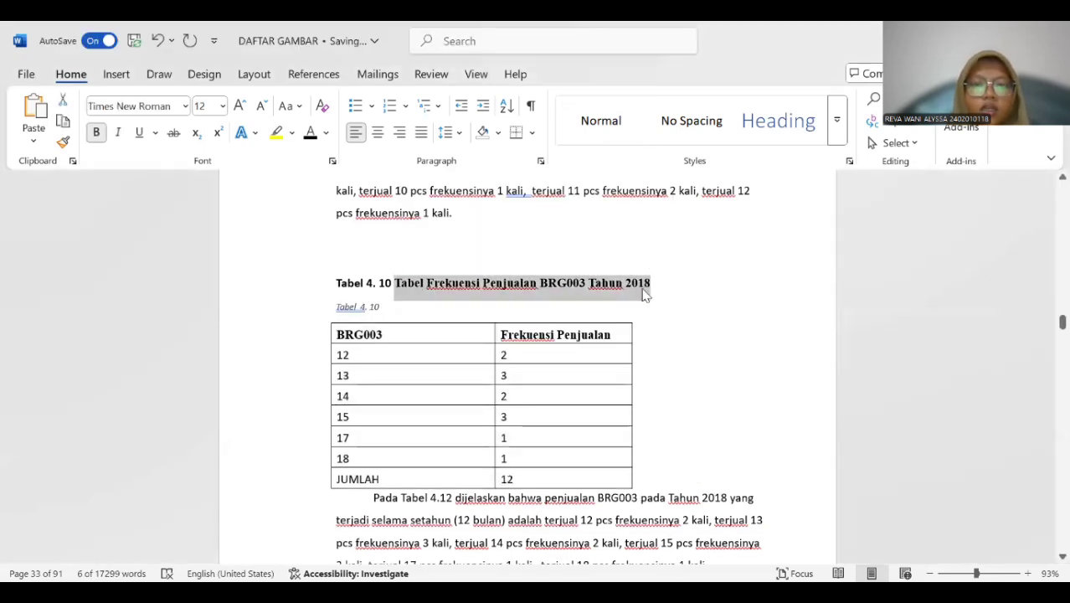
left_click(406, 308)
key("ctrl+v")
left_click_drag(337, 283, 669, 288)
key("Delete")
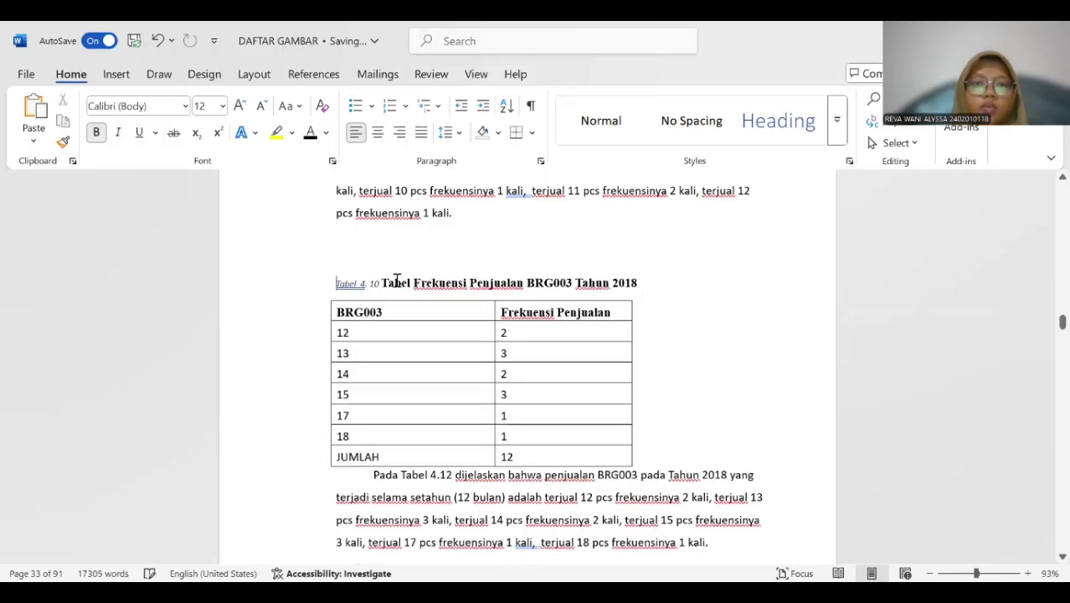
Format the whole new Tabel 4. 10 caption as bold, 12 pt.
left_click_drag(336, 283, 649, 283)
left_click(95, 132)
left_click(223, 106)
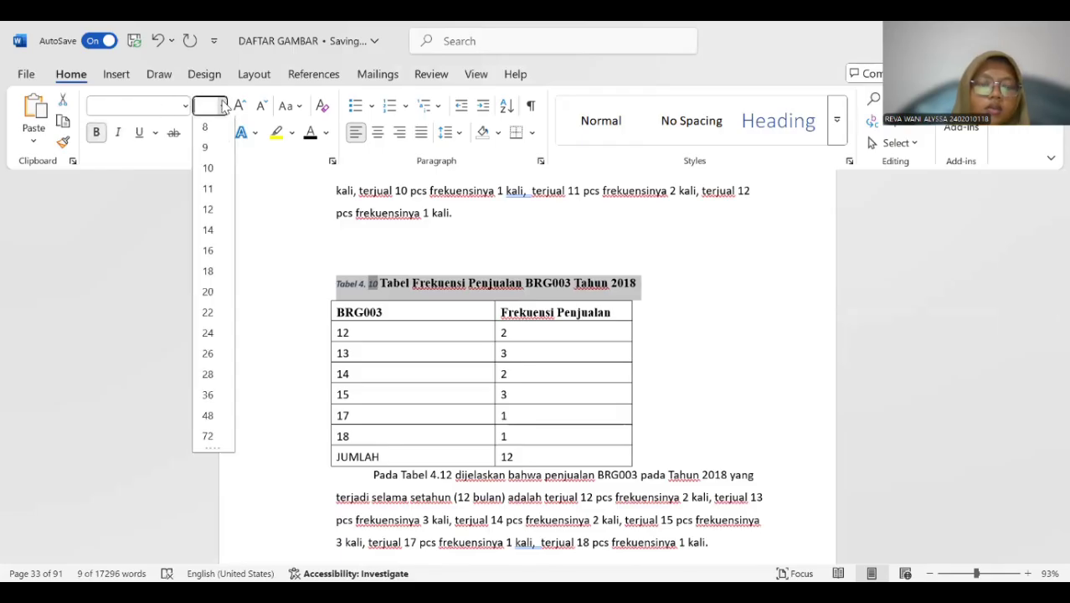
left_click(211, 210)
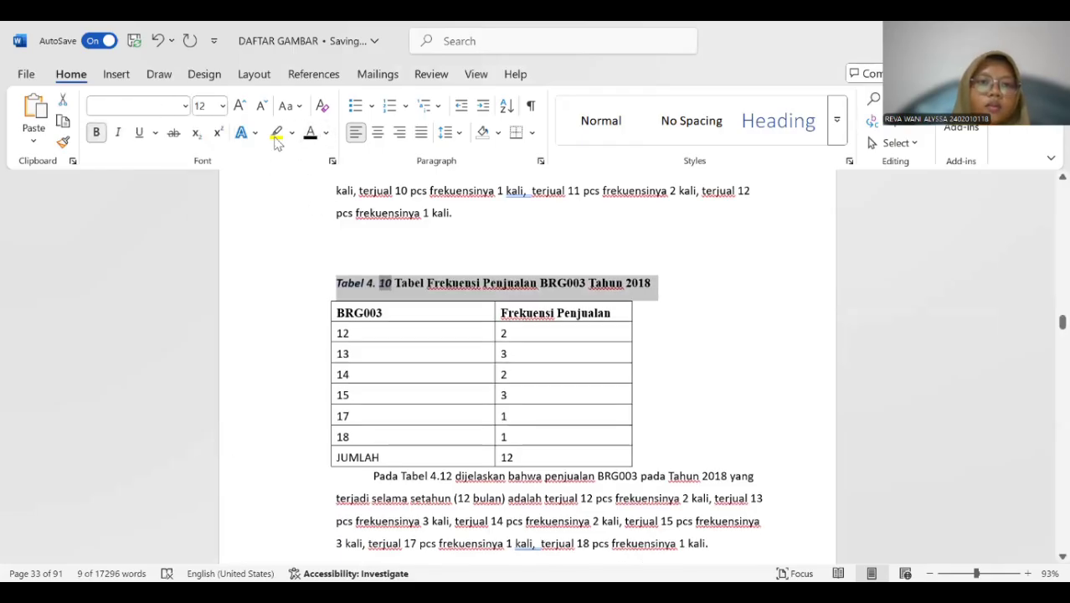
Insert a Tabel 4. 11 caption above the 2018 BRG004 sales frequency table.
scroll(388, 218, "down", 8)
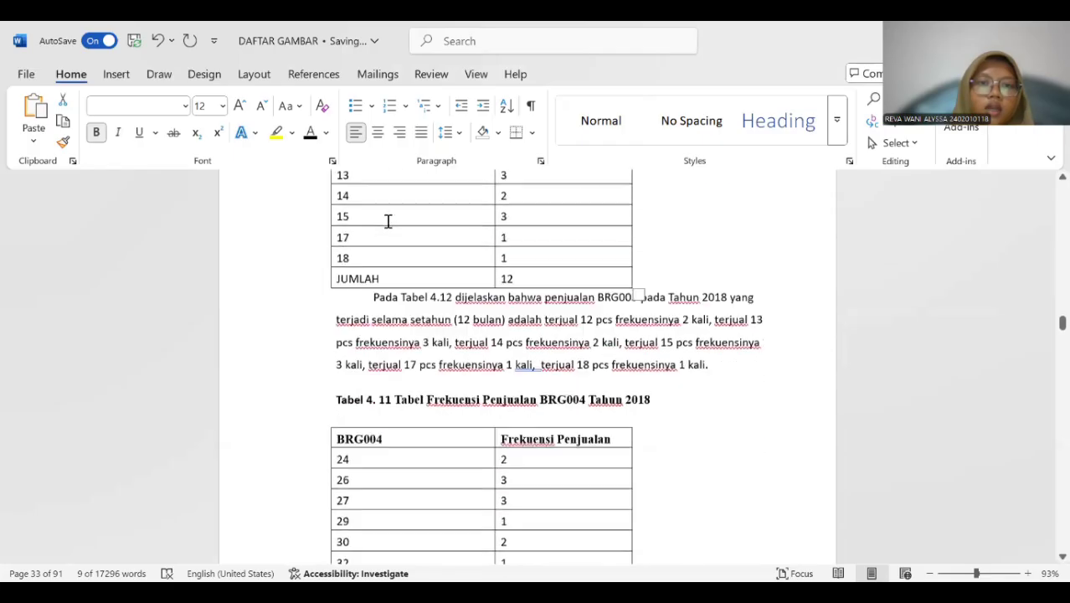
left_click(332, 251)
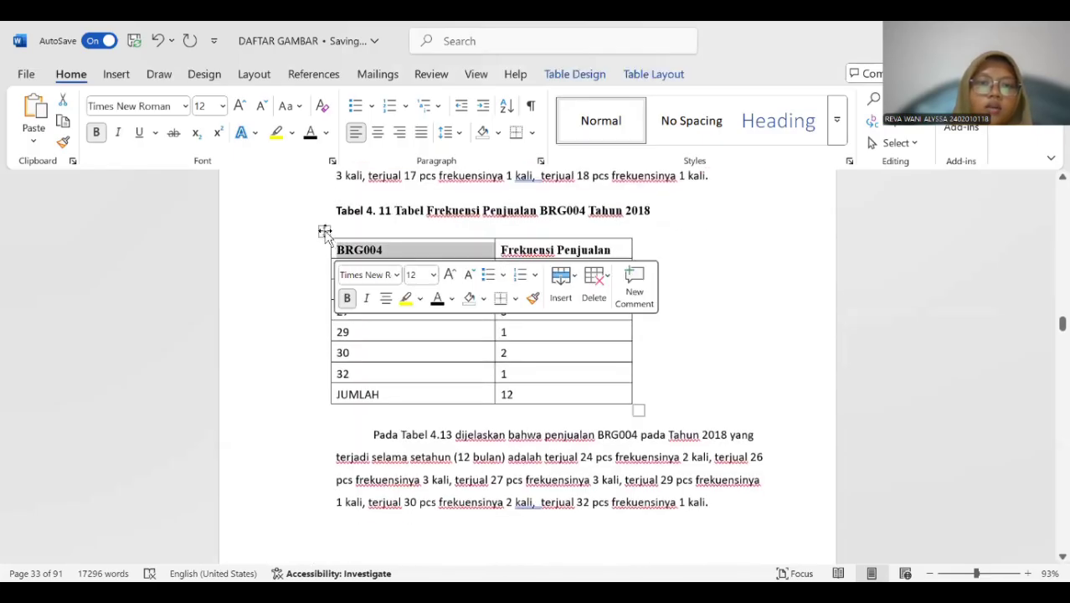
left_click(325, 232)
right_click(324, 232)
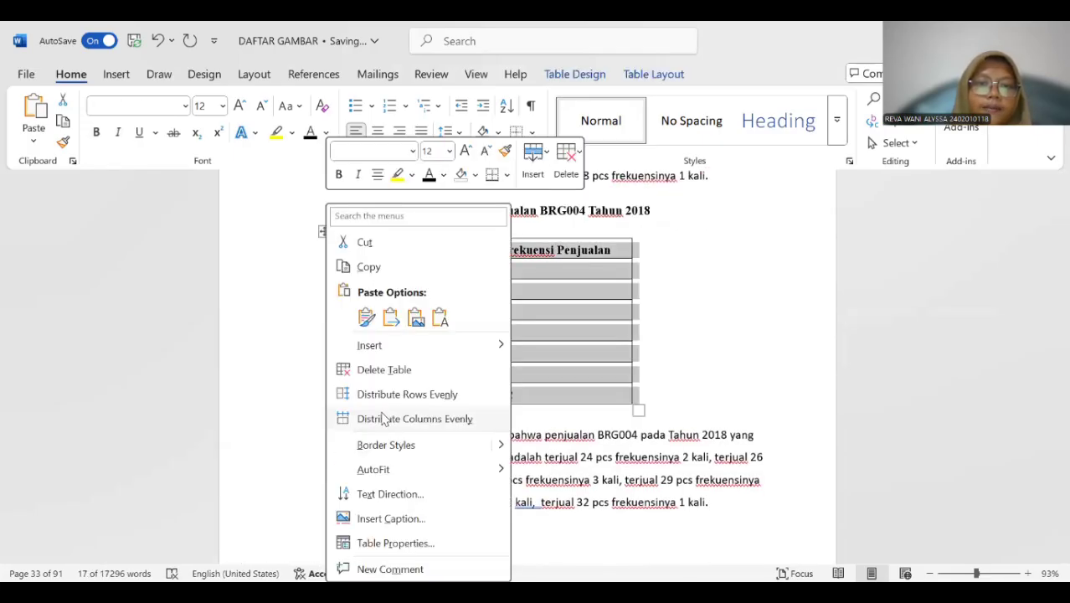
left_click(384, 521)
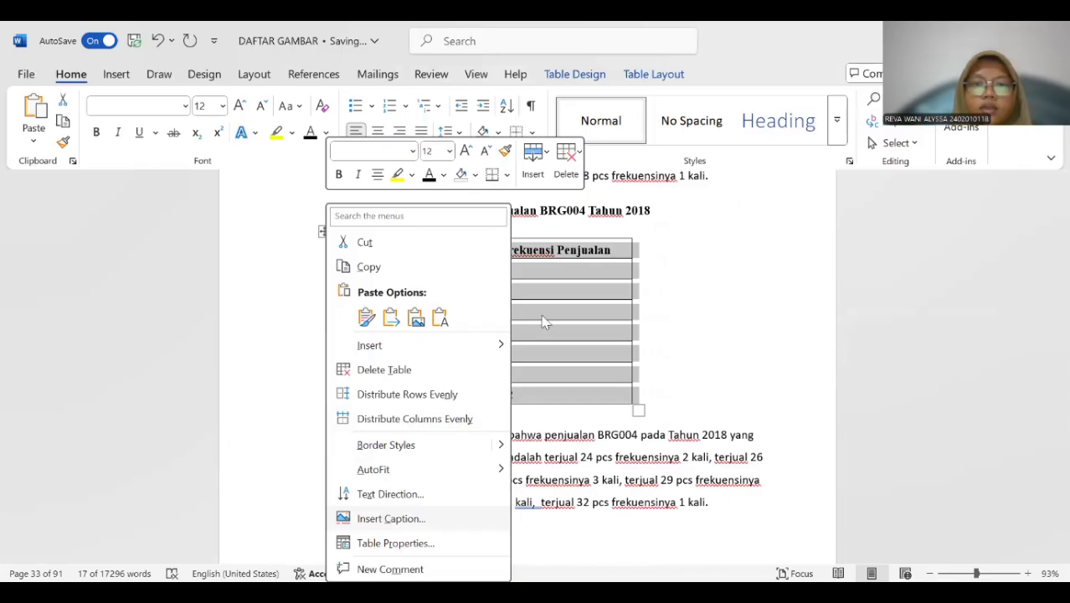
left_click(523, 374)
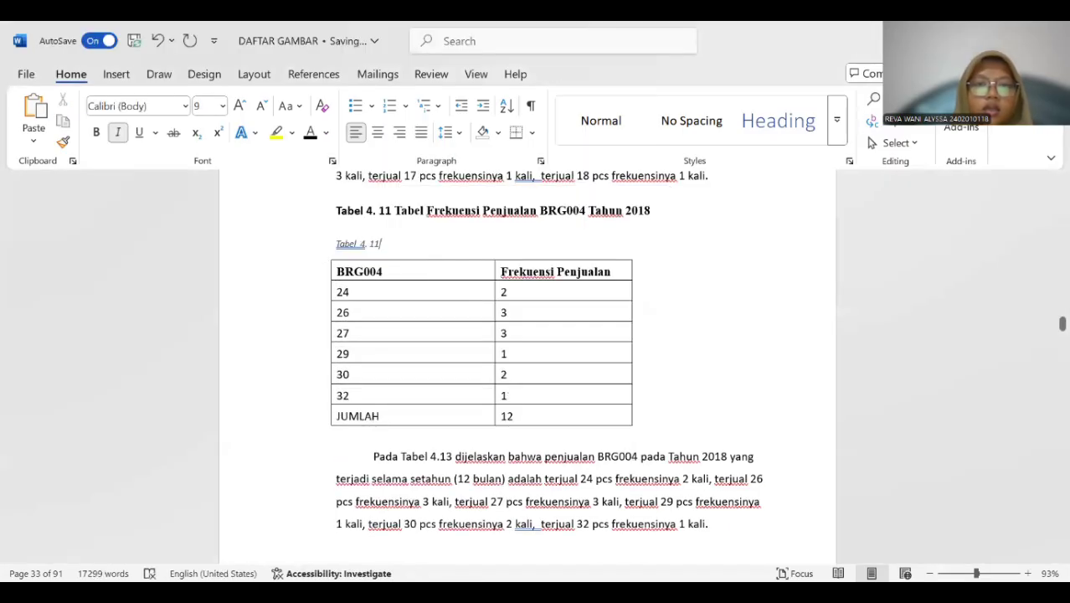
Copy the title "Tabel Frekuensi Penjualan BRG004 Tahun 2018" into the new Tabel 4. 11 caption.
left_click_drag(395, 207, 642, 207)
key("ctrl+v")
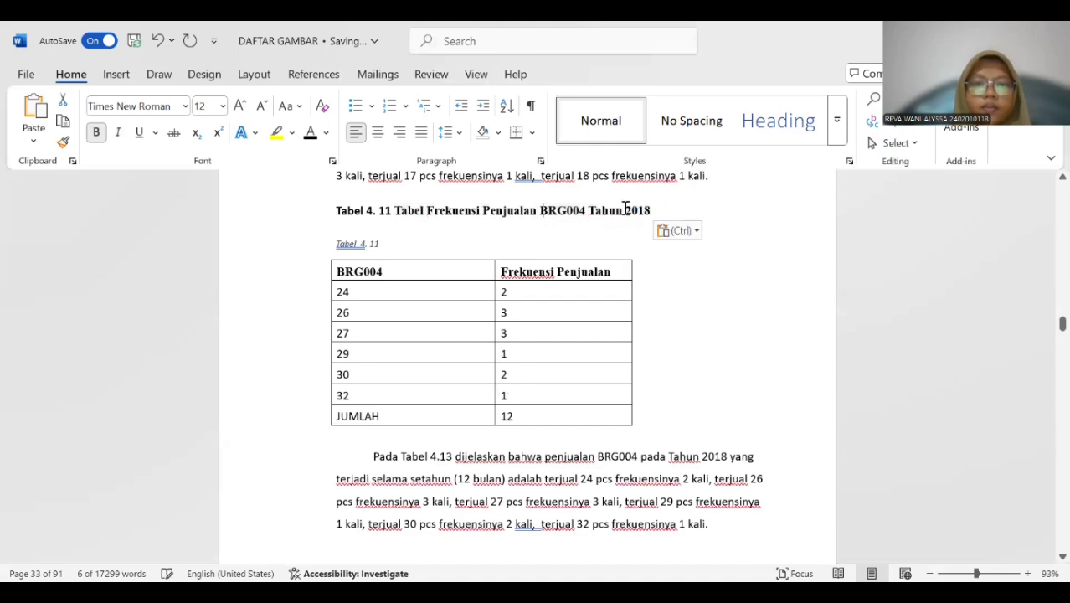
left_click(385, 241)
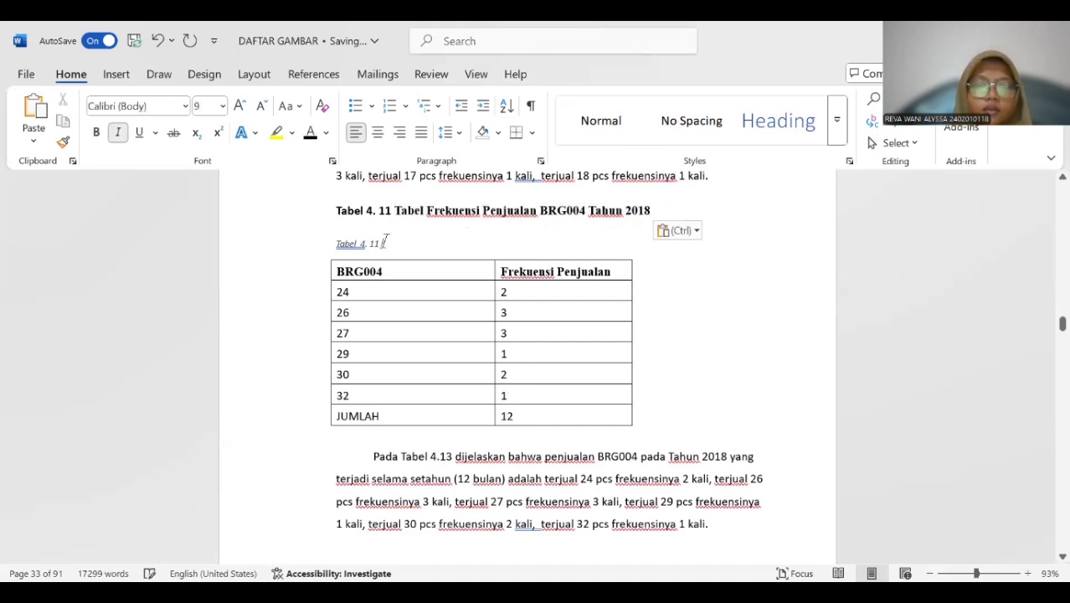
key("ctrl+v")
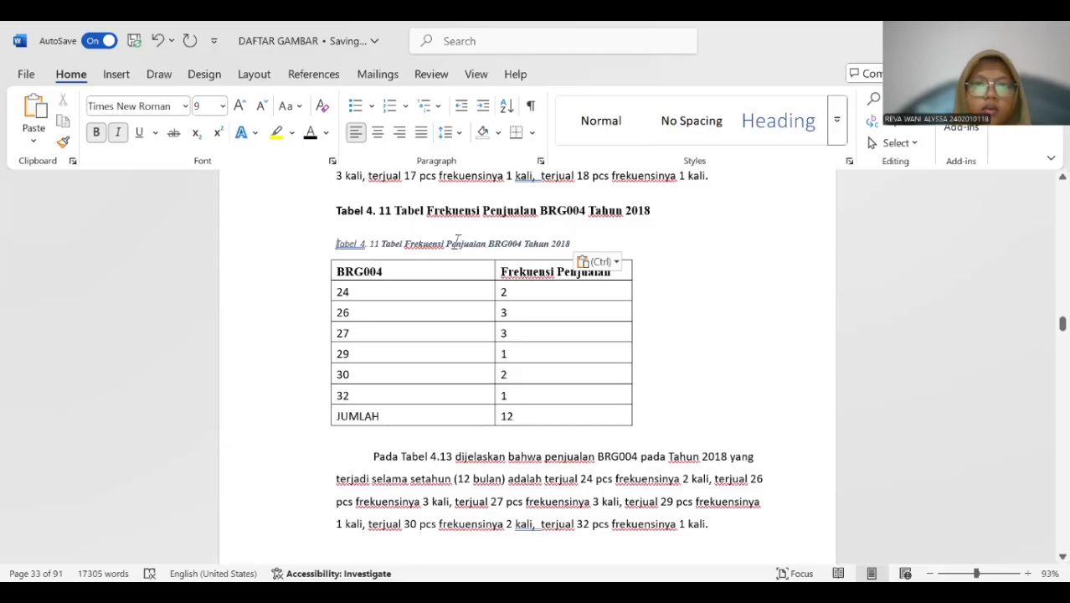
Make the whole new Tabel 4. 11 caption bold, 12 pt without italics and delete the old title line above it.
triple_click(457, 241)
left_click(118, 132)
left_click(96, 132)
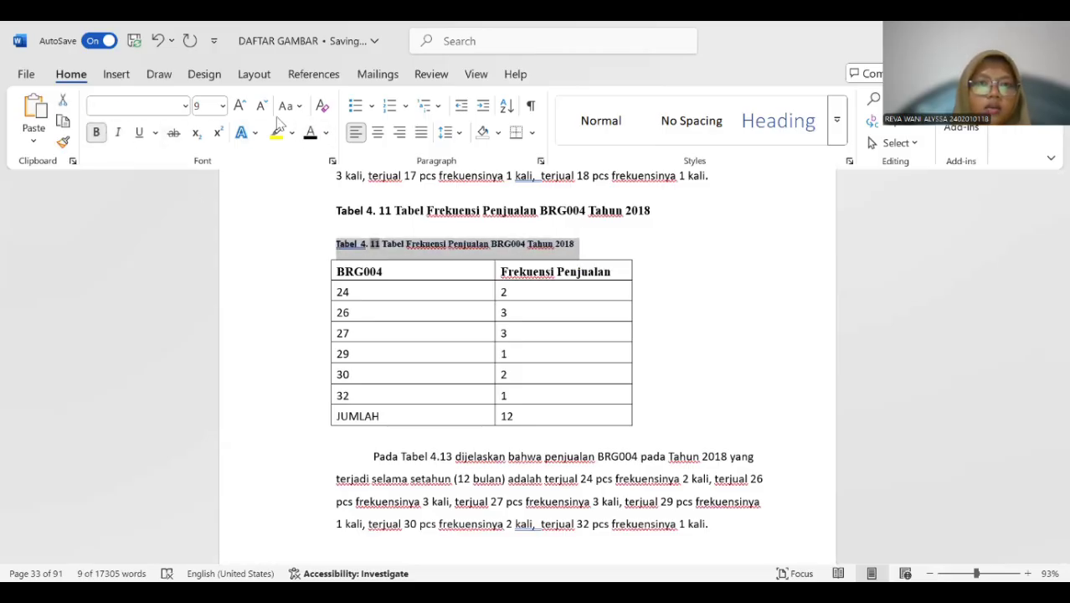
left_click(222, 105)
left_click(204, 210)
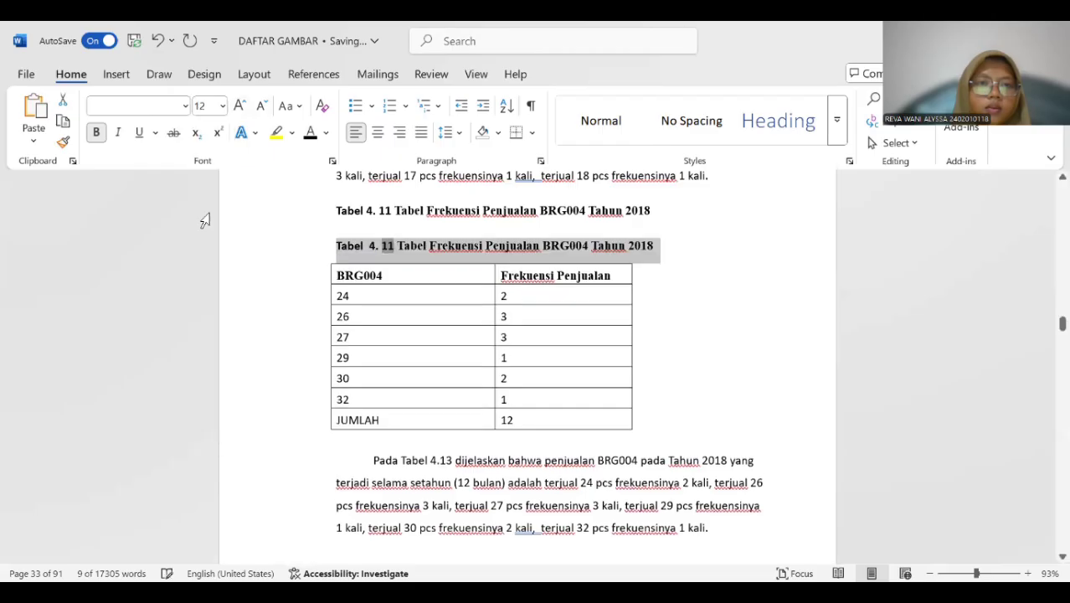
left_click_drag(338, 208, 638, 211)
key("BackSpace")
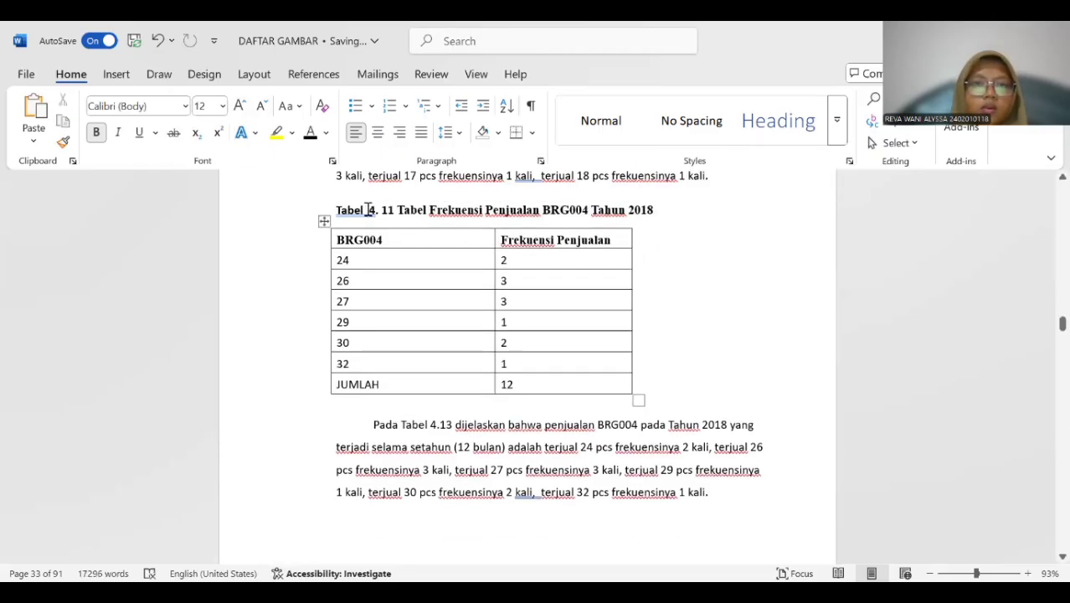
Insert a Tabel 4. 12 caption above the 2018 BRG005 sales frequency table.
scroll(403, 243, "down", 10)
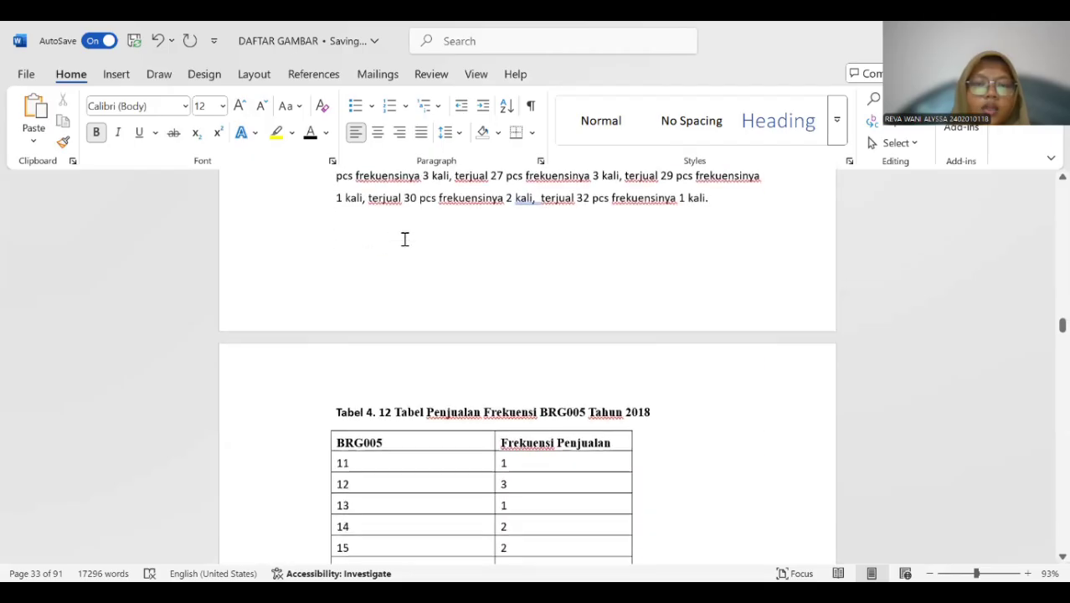
left_click(339, 257)
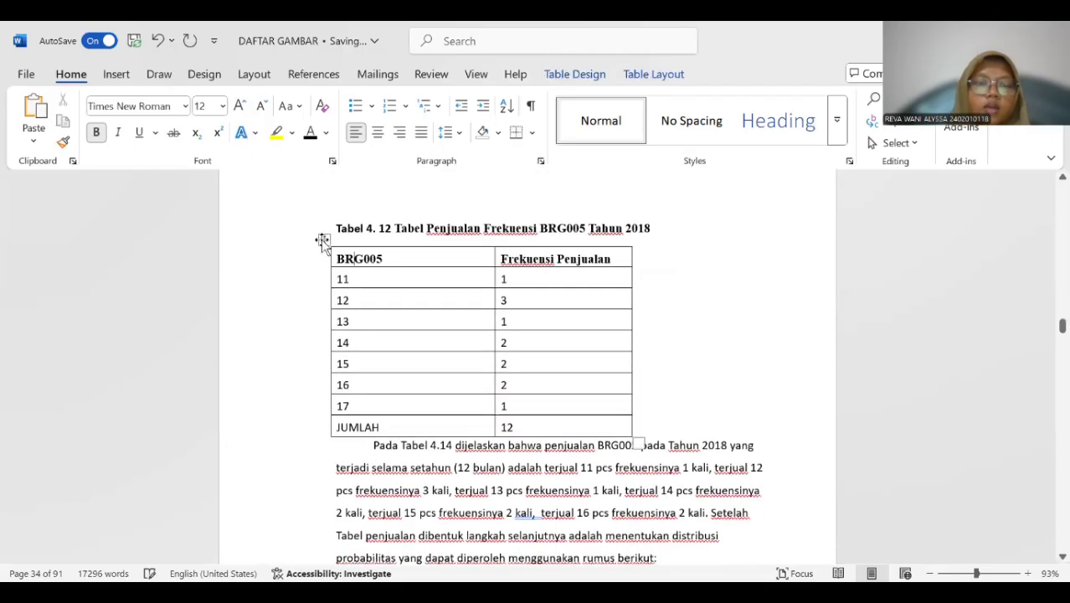
left_click(324, 241)
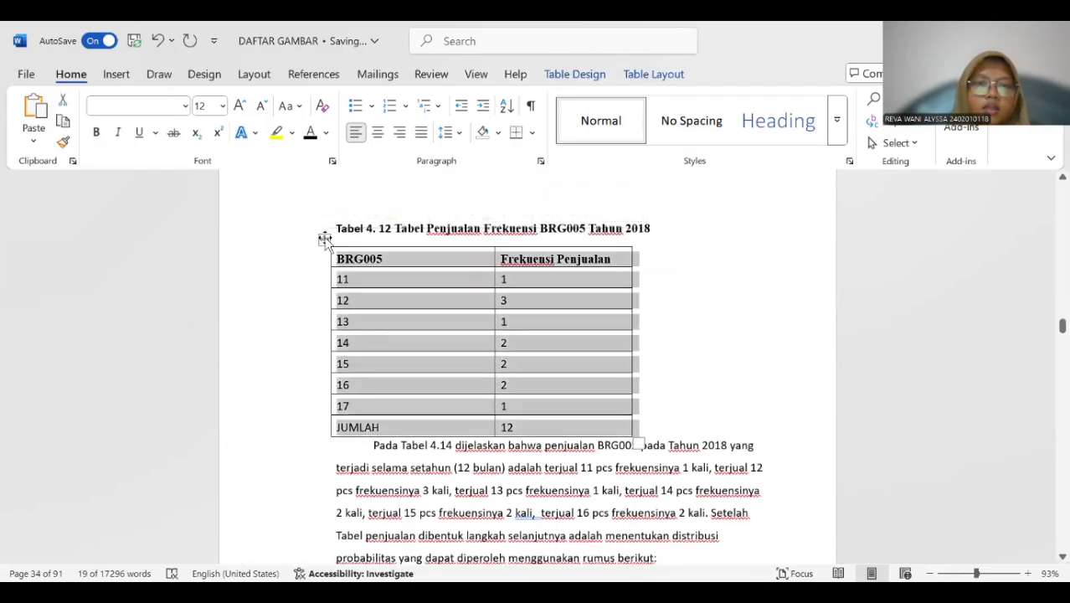
right_click(324, 240)
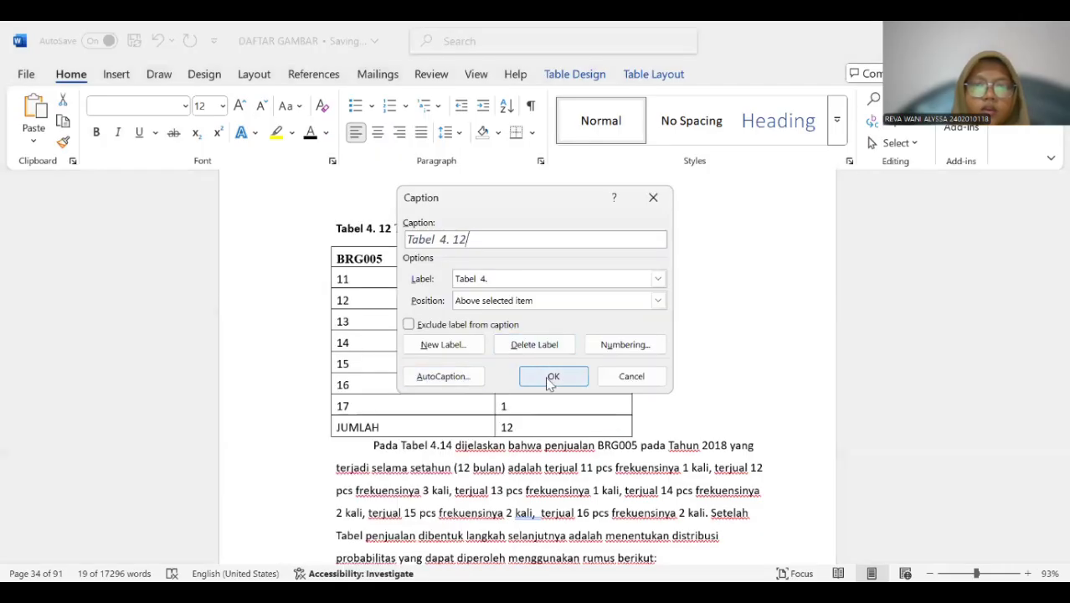
left_click(549, 386)
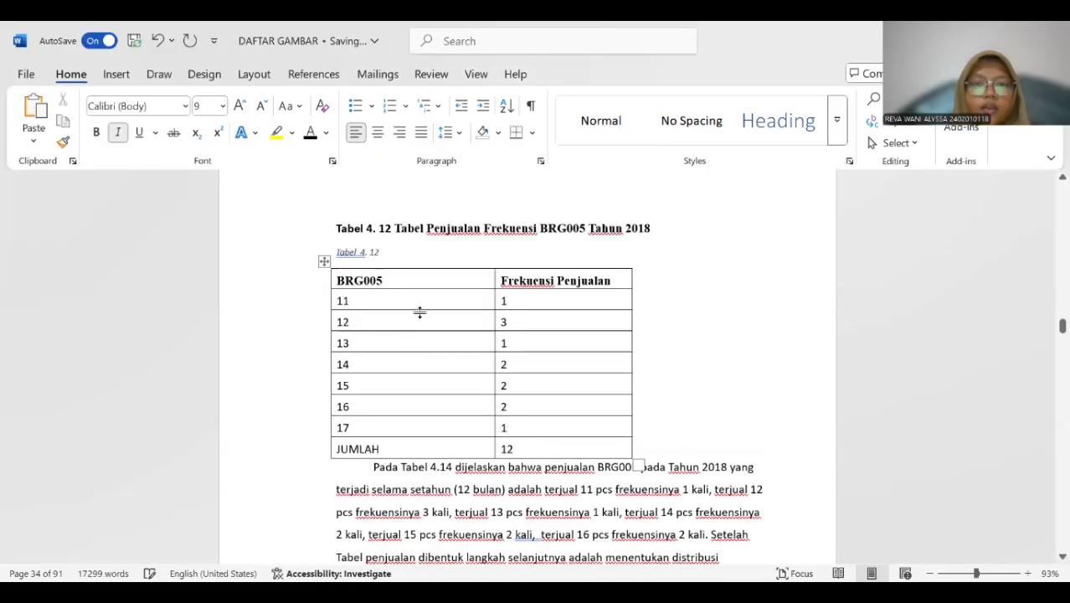
Copy the title "Tabel Penjualan Frekuensi BRG005 Tahun 2018" into the new Tabel 4. 12 caption and delete the old title line above it.
left_click_drag(395, 226, 651, 224)
key("ctrl+c")
left_click(396, 252)
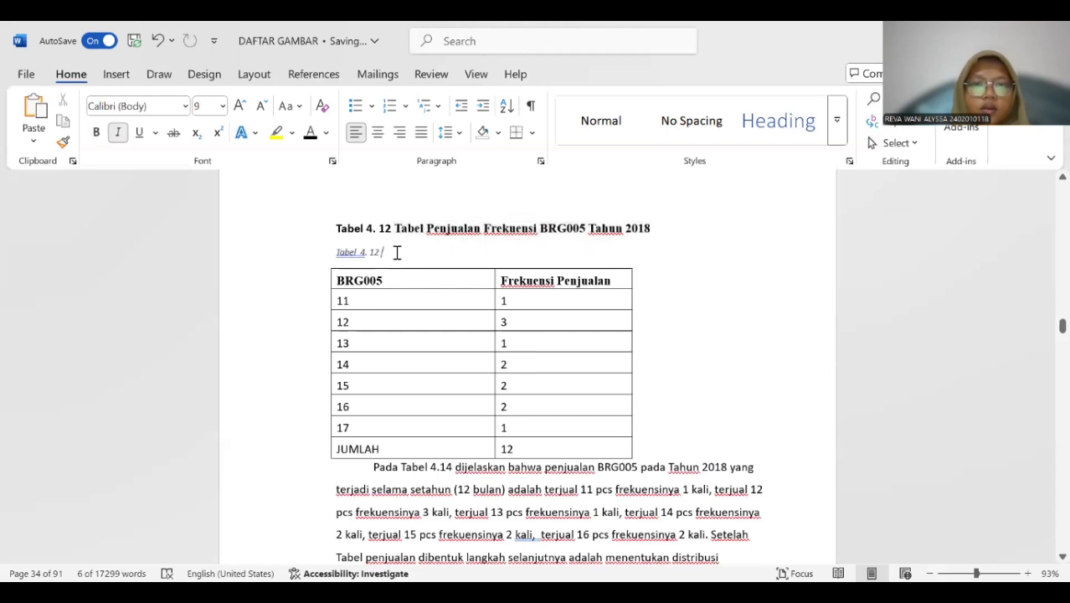
key("ctrl+v")
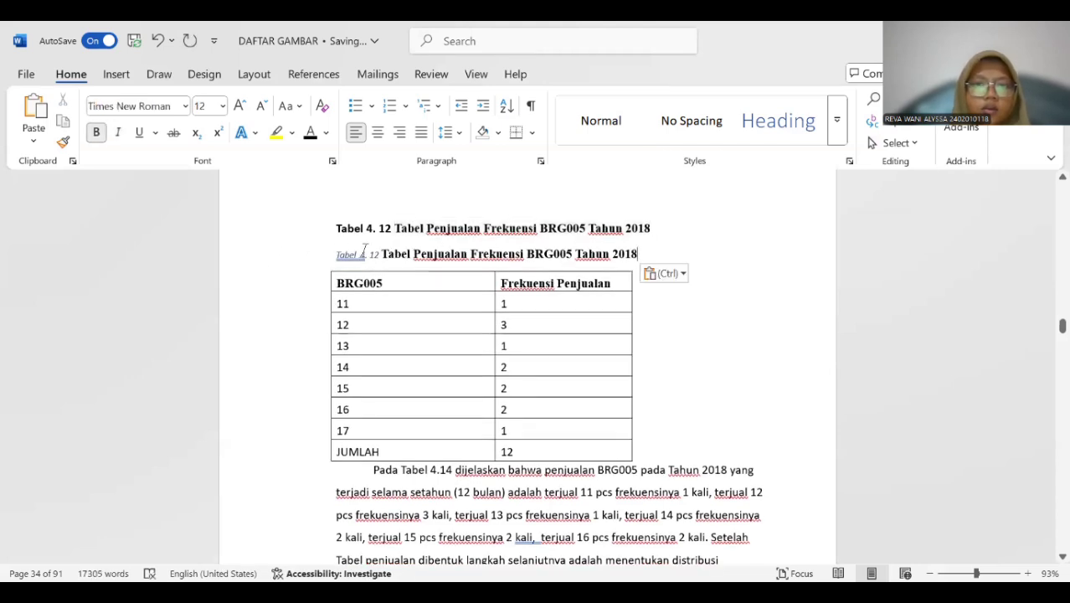
left_click(363, 249)
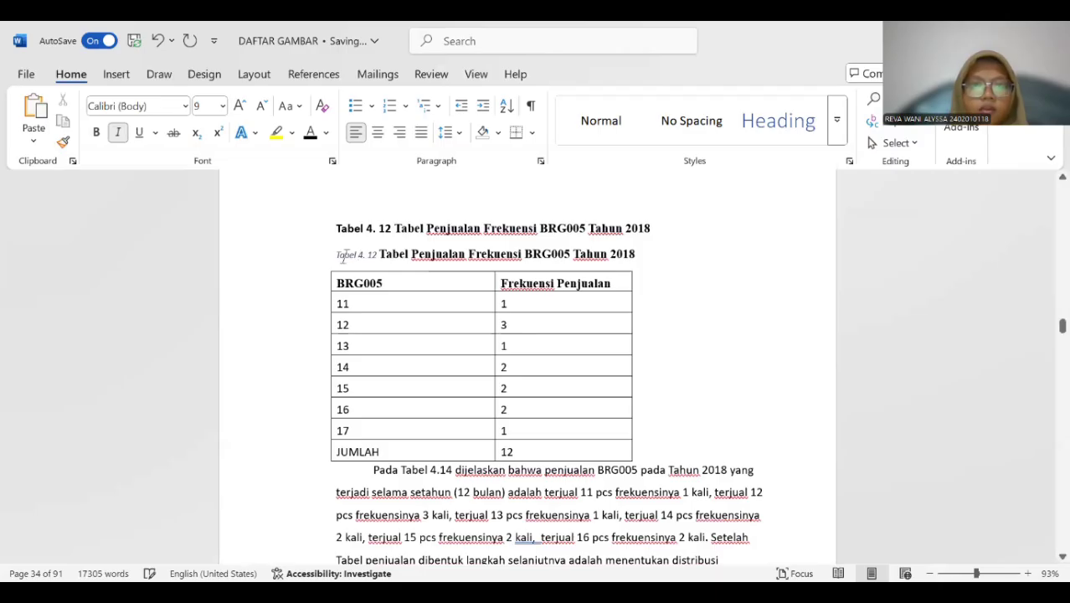
left_click_drag(334, 228, 635, 234)
key("Delete")
Format the whole new Tabel 4. 12 caption as bold, 12 pt without italics.
left_click_drag(334, 227, 628, 226)
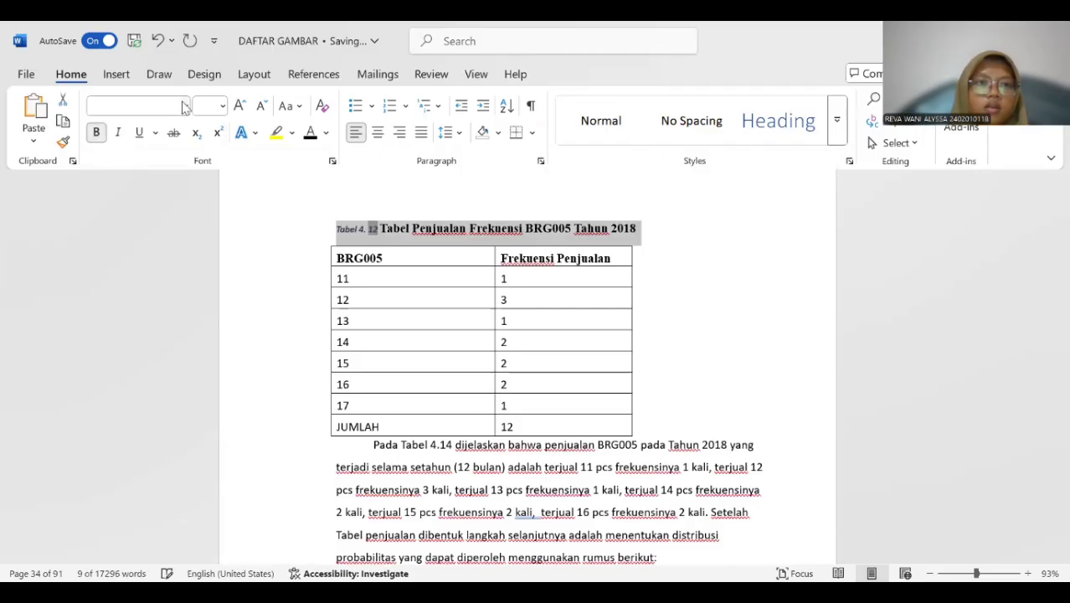
left_click(222, 105)
left_click(208, 209)
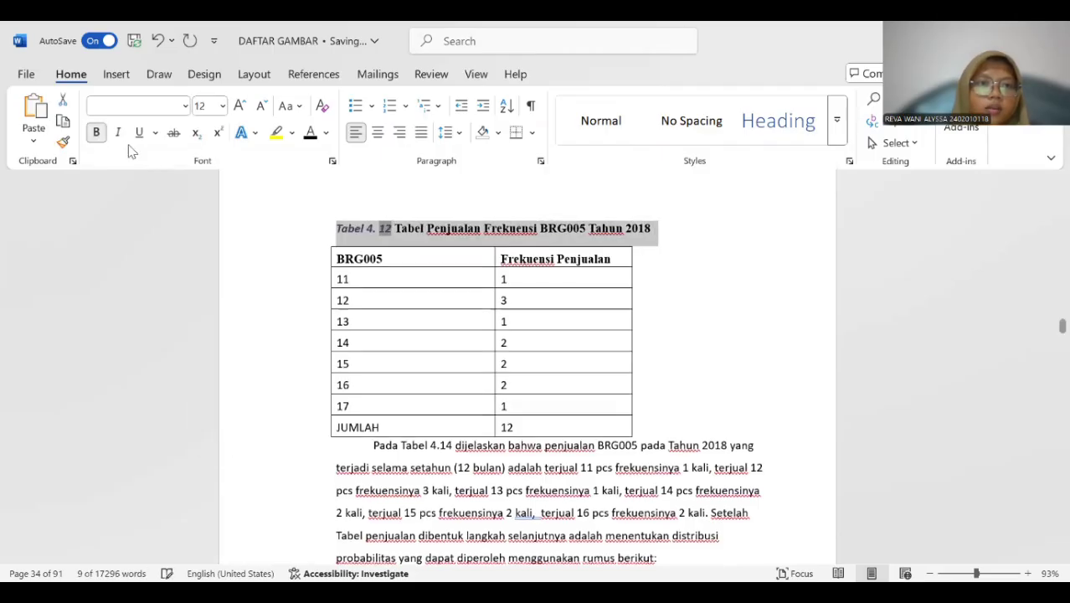
Insert a Tabel 4. 13 caption above the 2017 BRG001 probability distribution table.
scroll(420, 339, "down", 5)
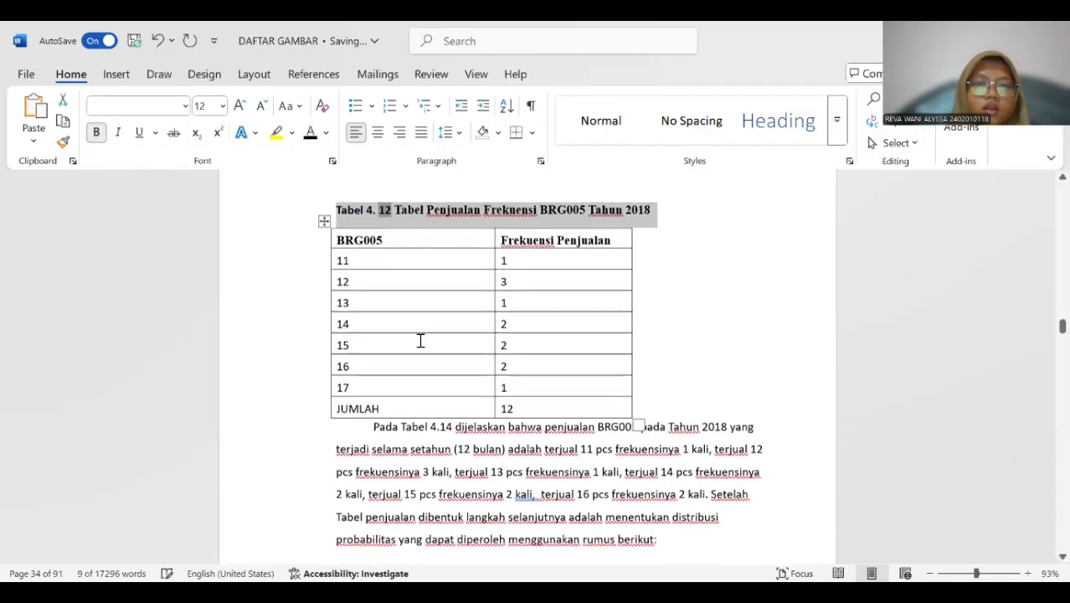
scroll(420, 334, "down", 9)
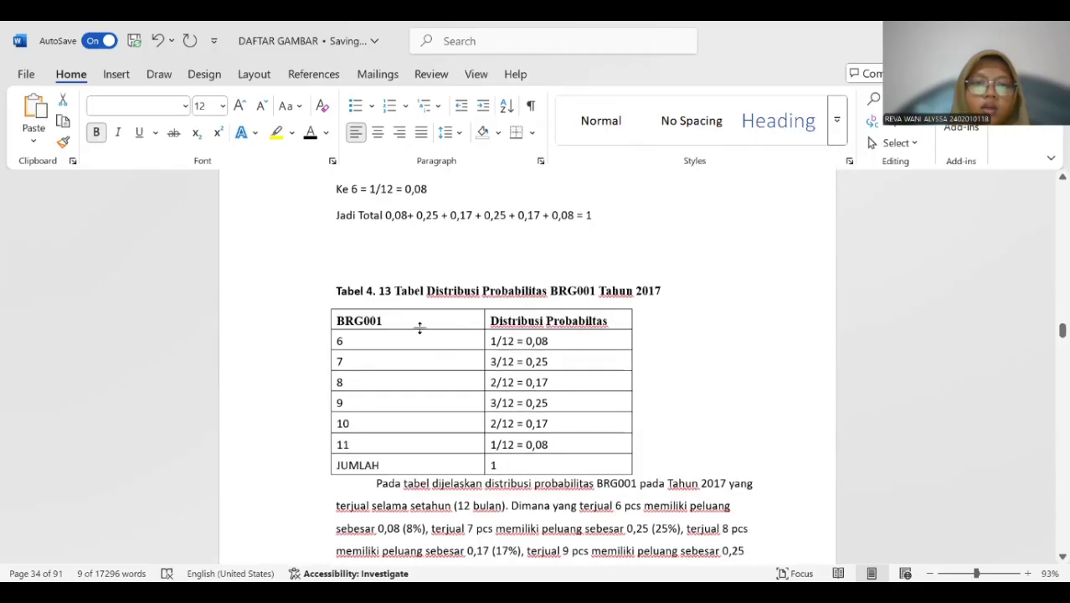
left_click(345, 295)
left_click(318, 234)
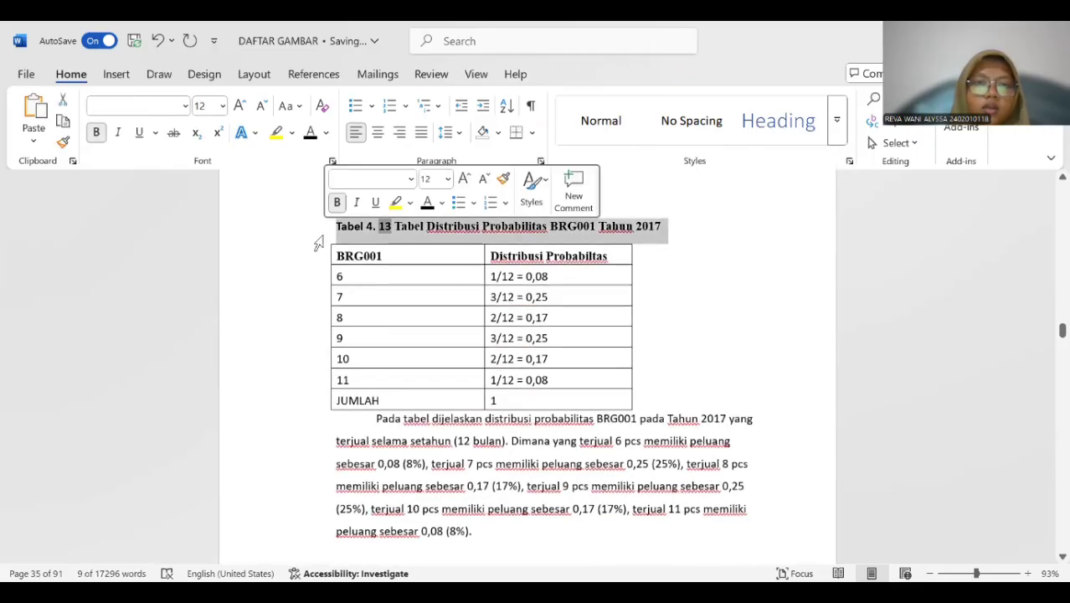
left_click(320, 262)
left_click(323, 237)
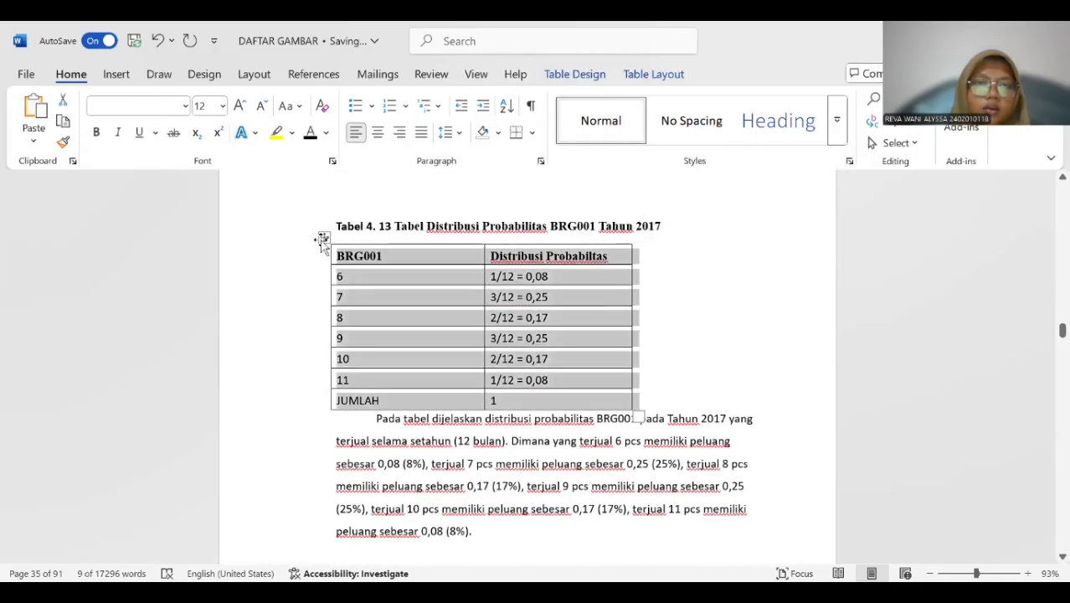
right_click(320, 240)
left_click(383, 518)
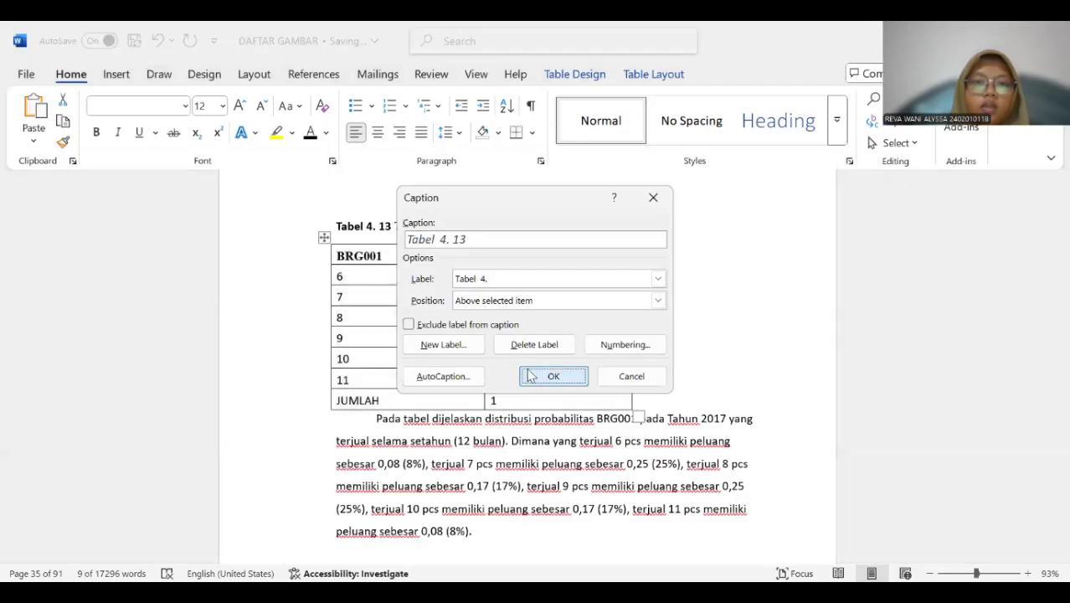
left_click(530, 374)
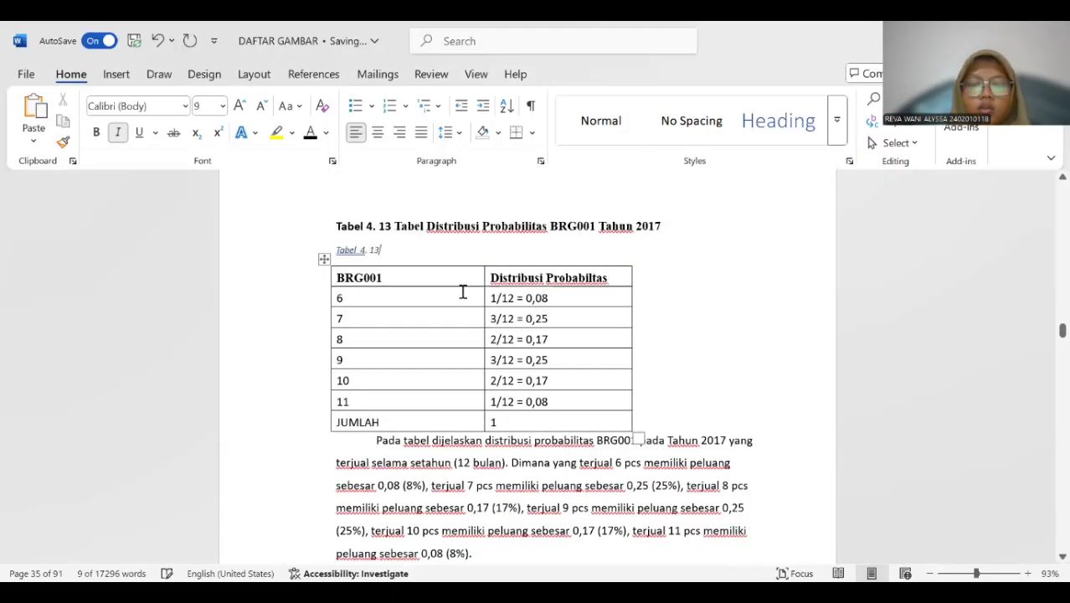
Copy the title "Tabel Distribusi Probabilitas BRG001 Tahun 2017" into the new Tabel 4. 13 caption and delete the old title line above it.
left_click_drag(396, 226, 663, 224)
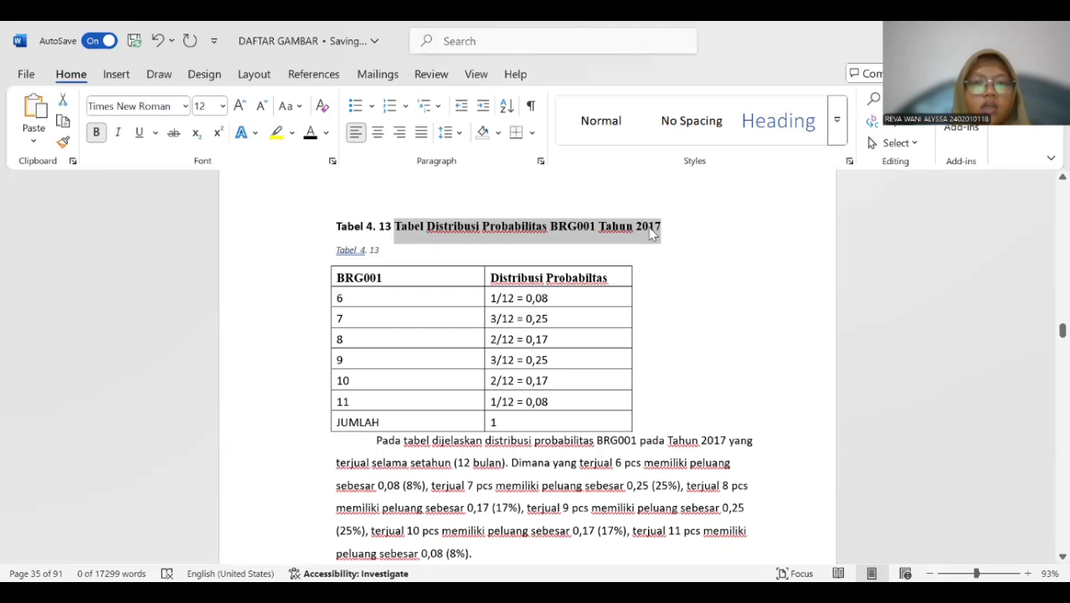
left_click(394, 250)
key("ctrl+v")
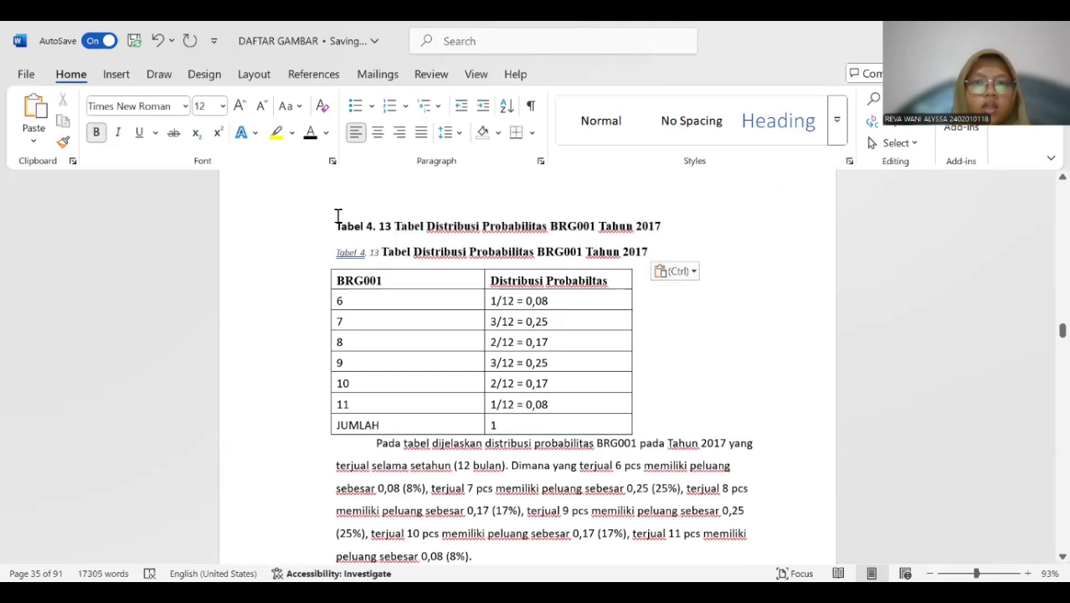
left_click(339, 223)
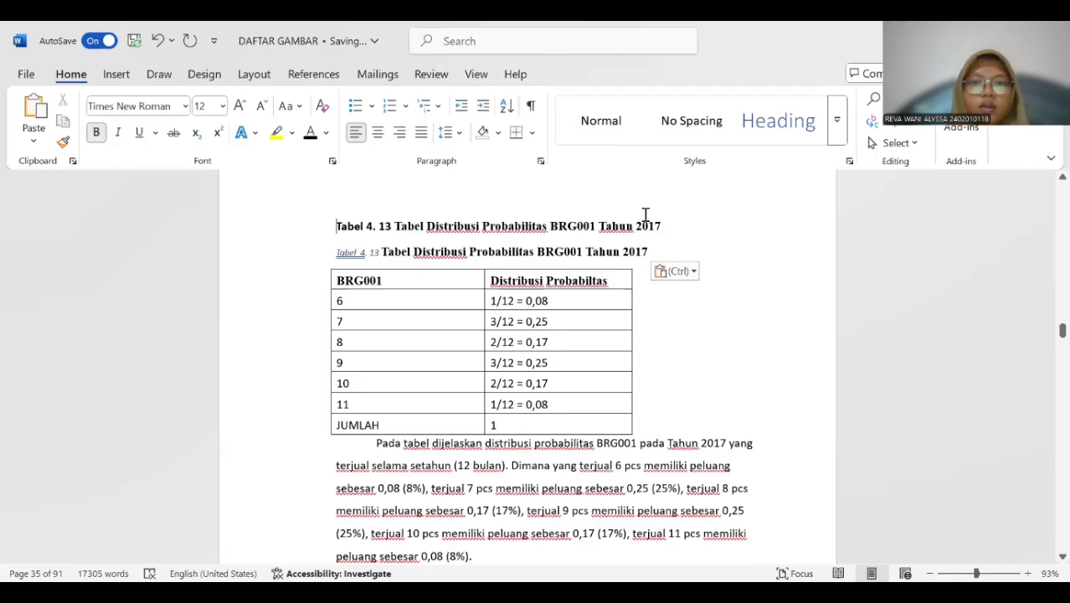
left_click_drag(339, 225, 692, 227)
key("Delete")
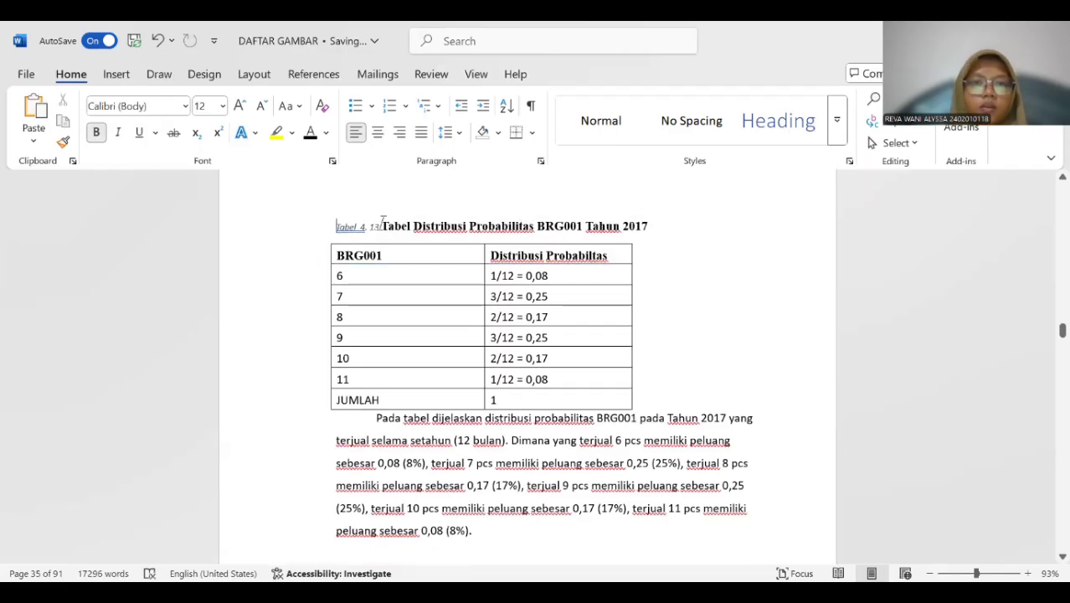
Format the whole new Tabel 4. 13 caption as bold, 12 pt without italics.
left_click_drag(383, 222, 645, 222)
left_click(98, 138)
left_click(221, 105)
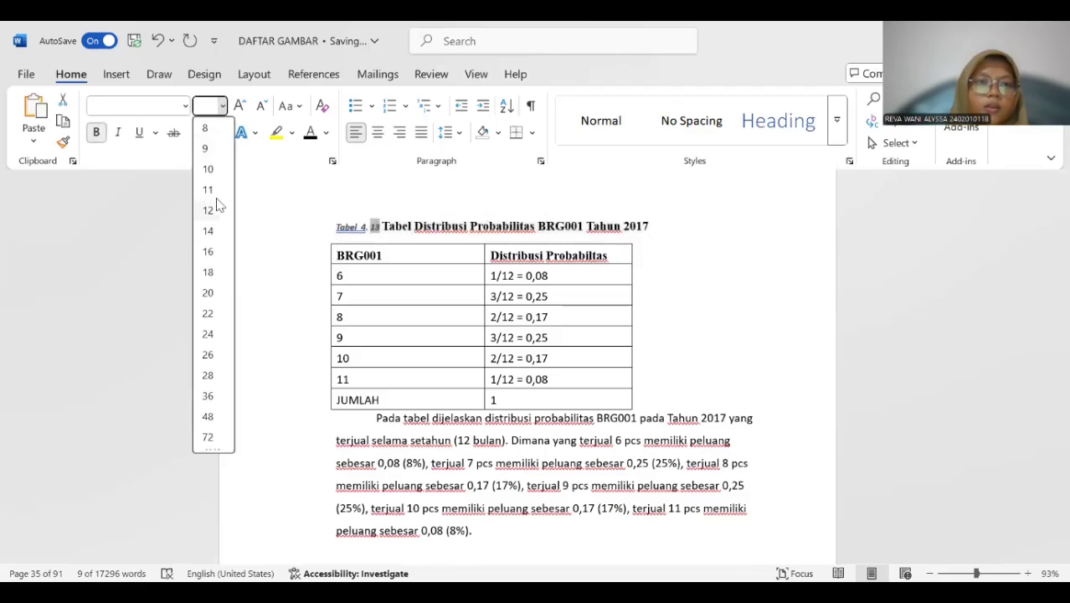
left_click(209, 209)
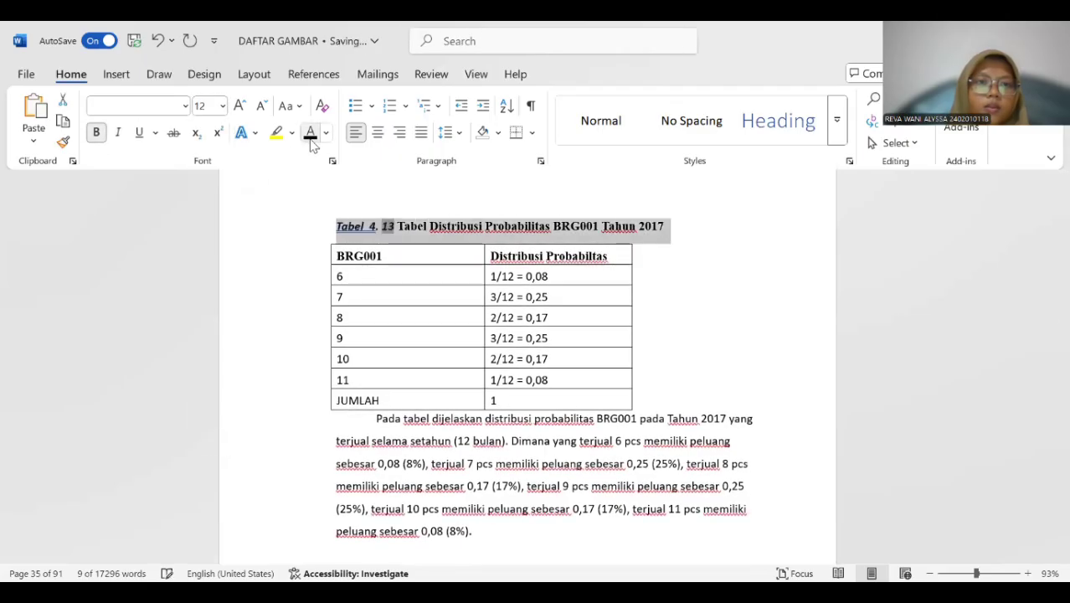
left_click(118, 132)
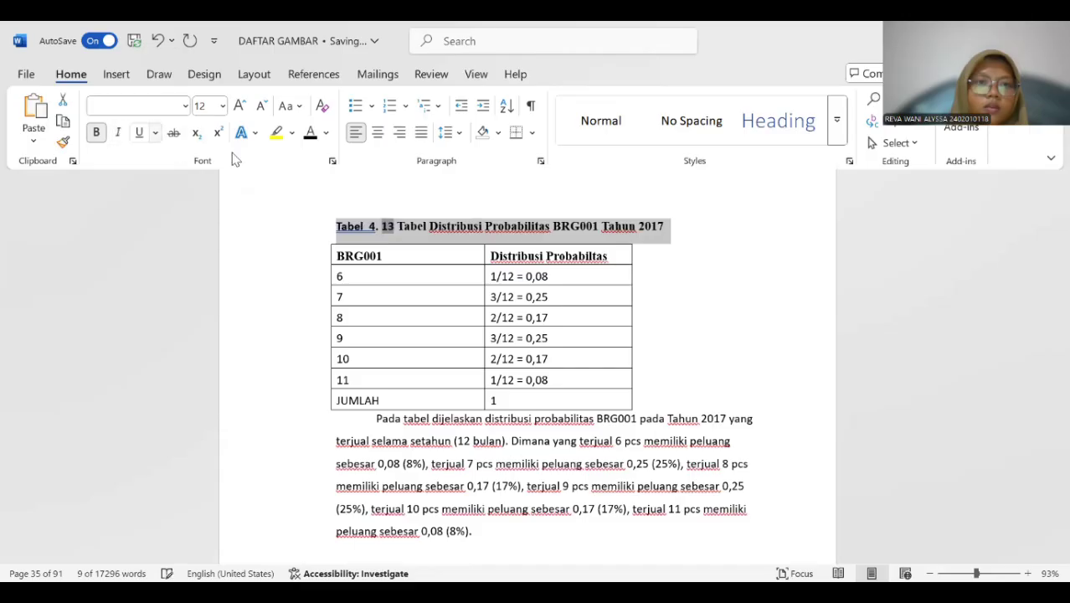
left_click(367, 225)
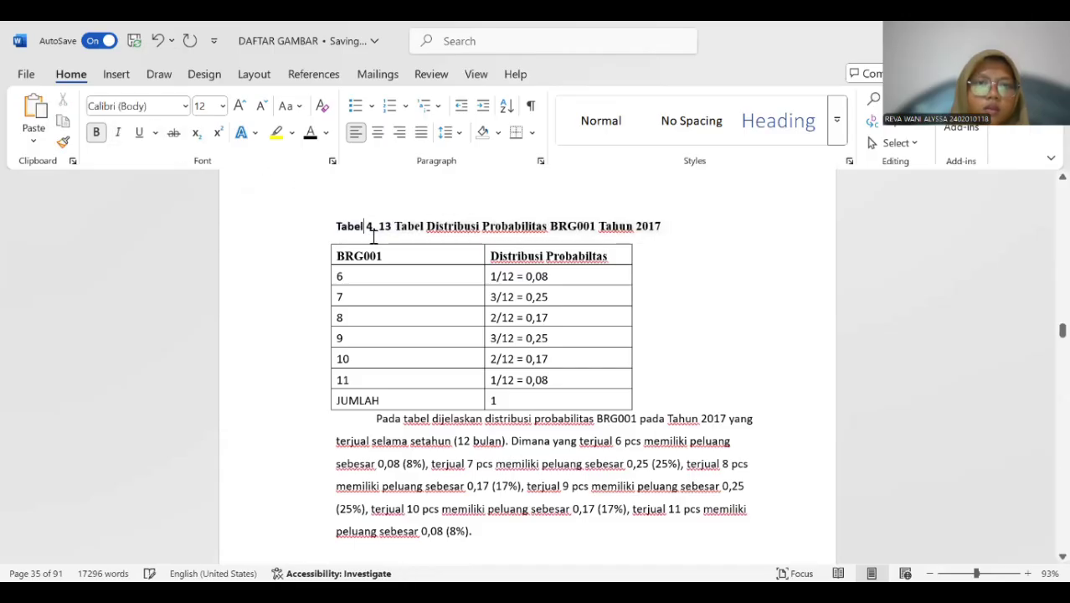
Insert a Tabel 4. 14 caption above the 2017 BRG002 probability distribution table.
scroll(400, 276, "down", 1)
scroll(403, 278, "down", 10)
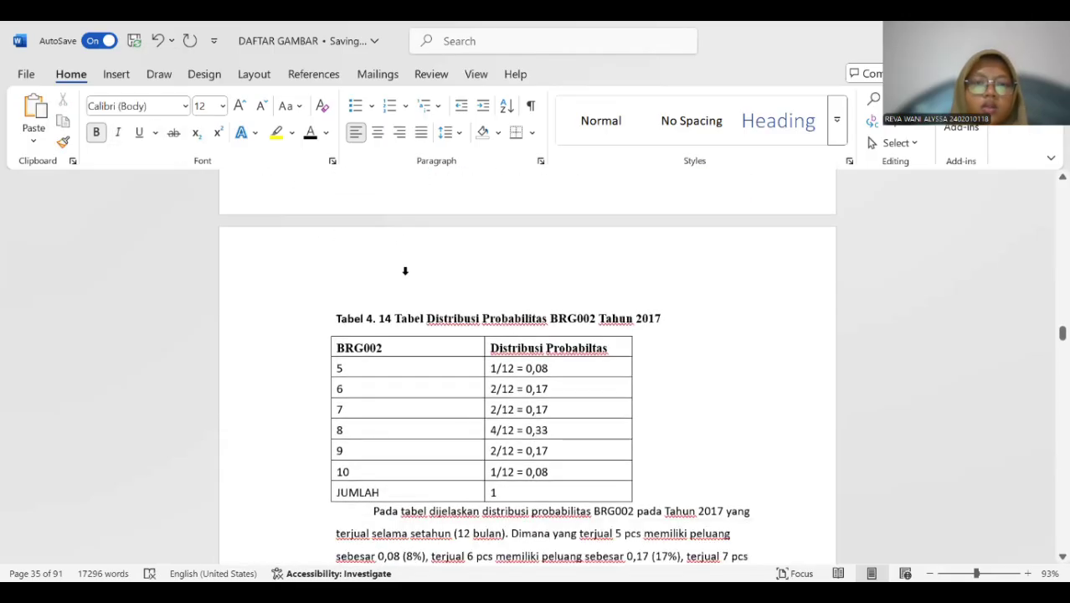
left_click(401, 324)
left_click(323, 264)
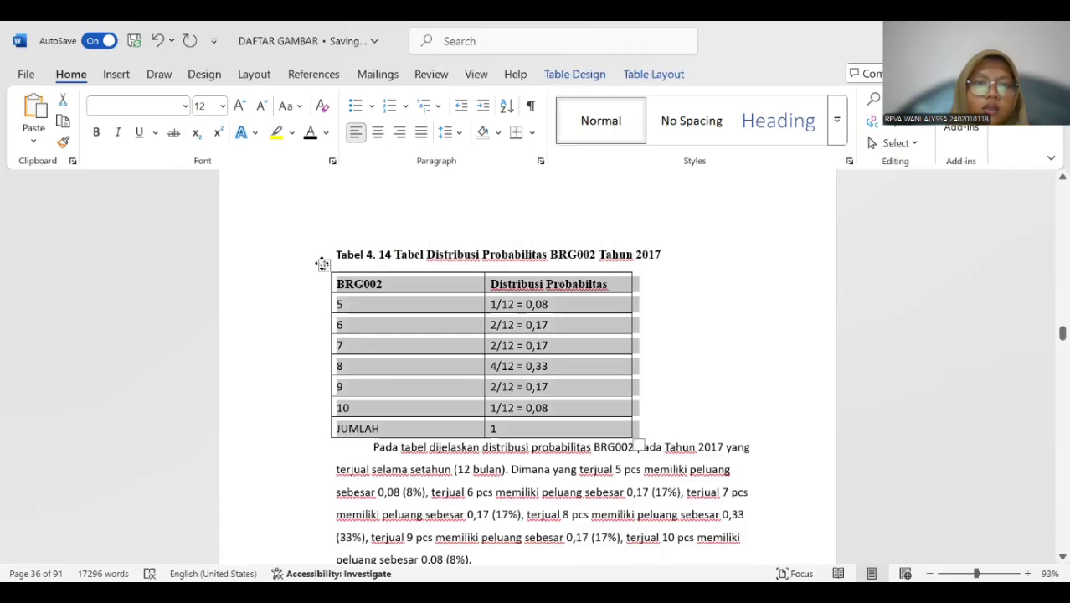
right_click(323, 264)
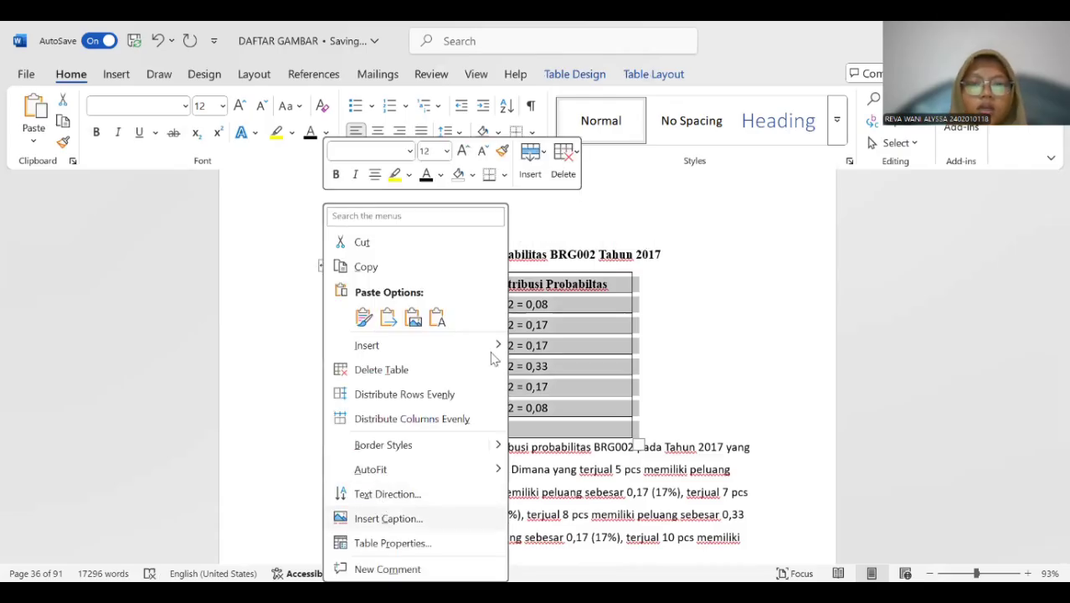
left_click(388, 519)
left_click(519, 375)
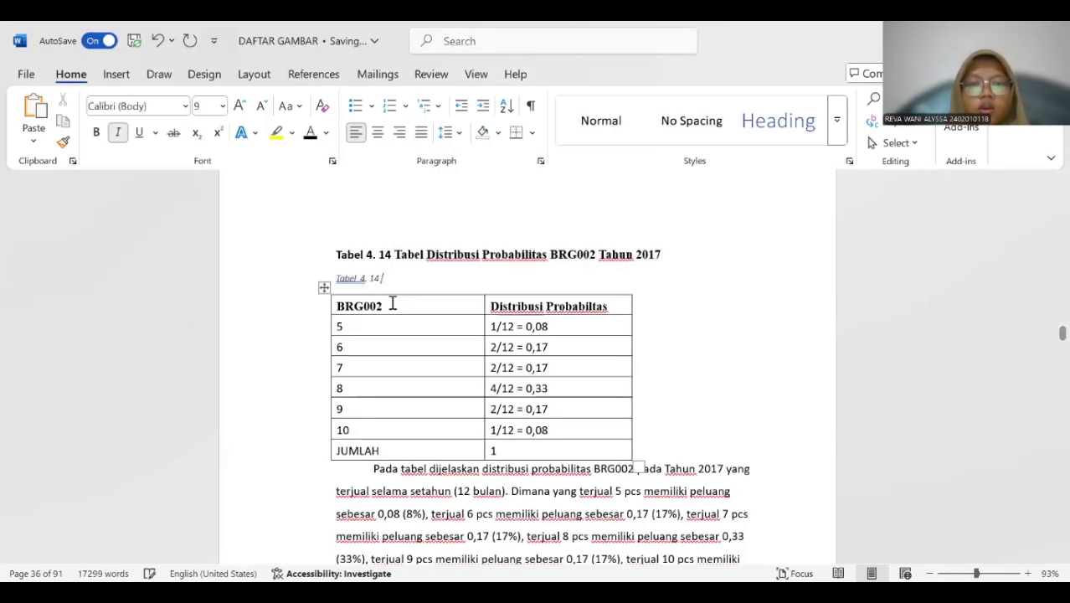
Copy the title "Tabel Distribusi Probabilitas BRG002 Tahun 2017" into the new Tabel 4. 14 caption and delete the old title line above it.
left_click_drag(394, 253, 661, 251)
key("ctrl+c")
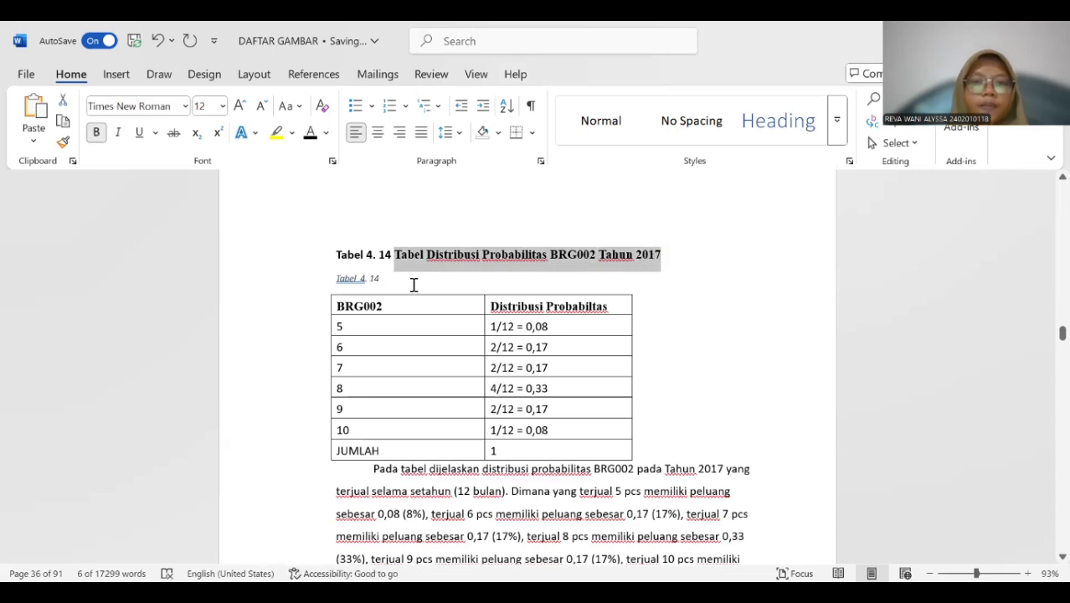
left_click(413, 285)
key("ctrl+v")
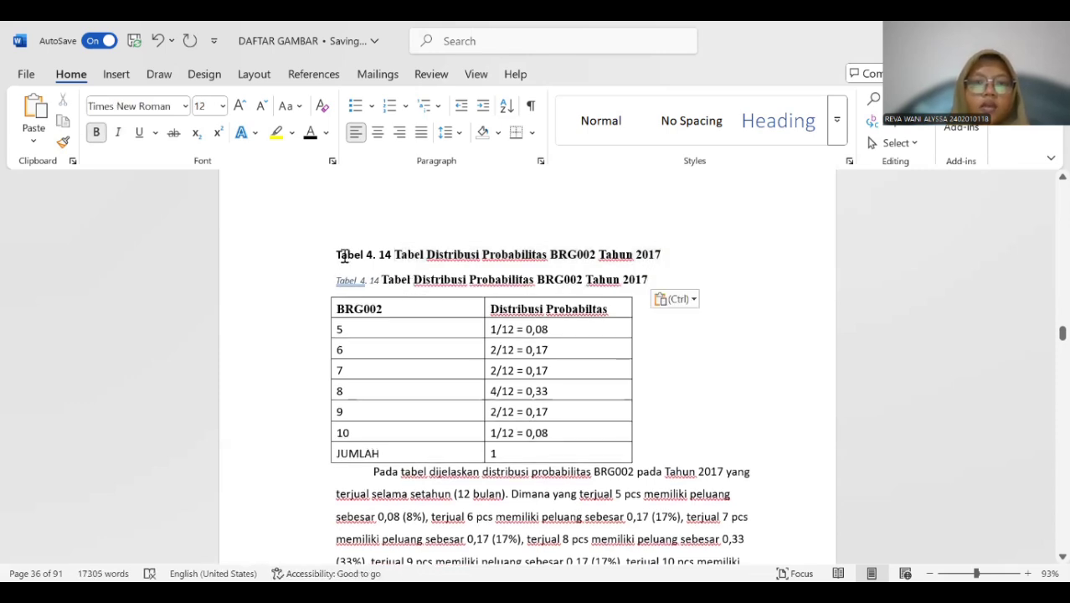
left_click(333, 253)
left_click_drag(336, 254, 648, 254)
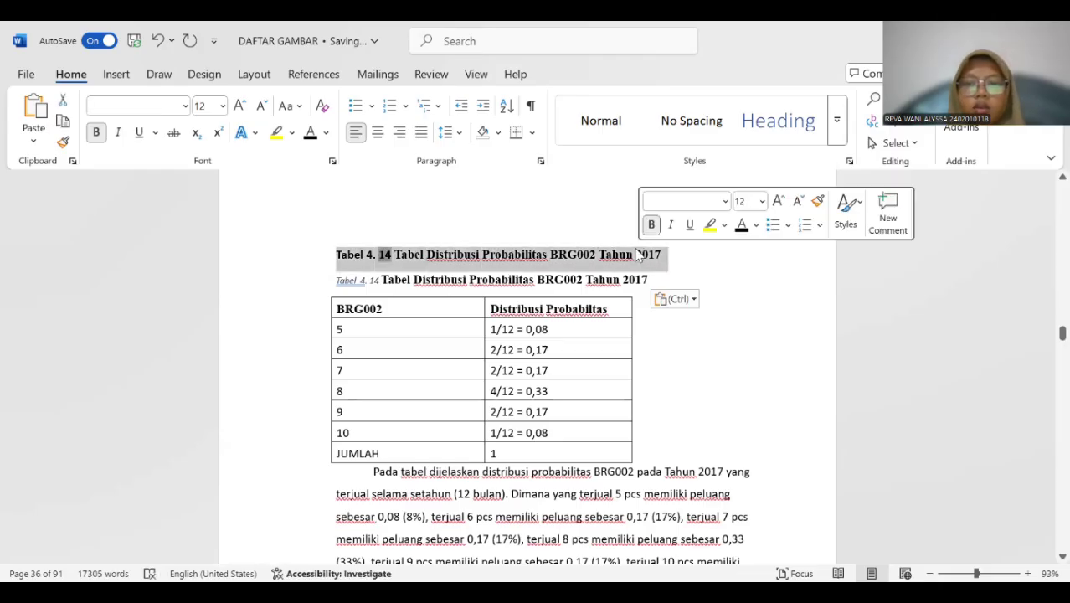
key("Delete")
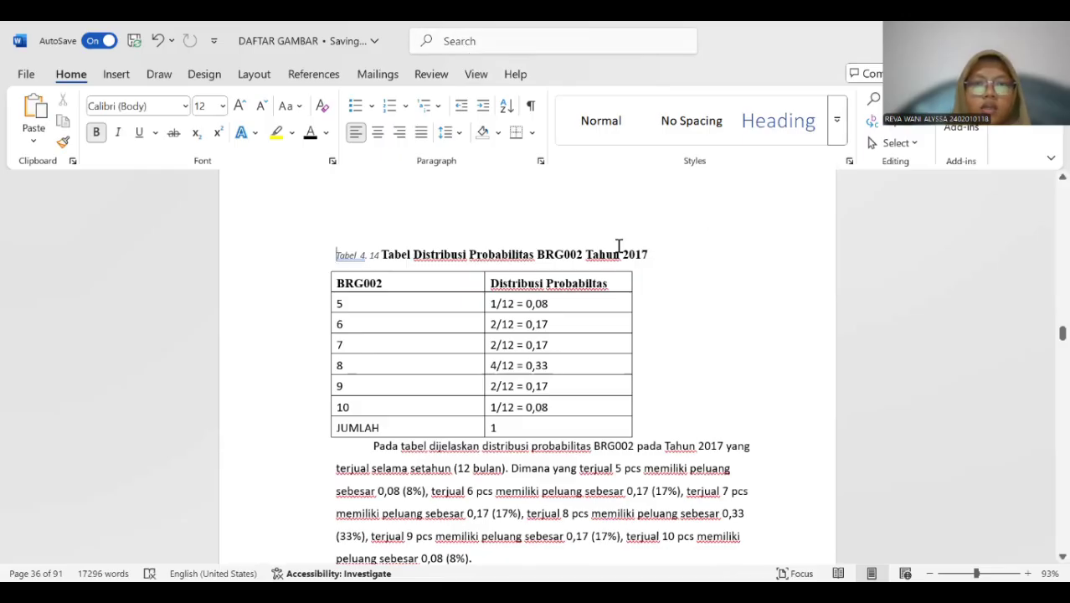
Format the whole new Tabel 4. 14 caption as bold, 12 pt without italics.
left_click_drag(341, 254, 708, 255)
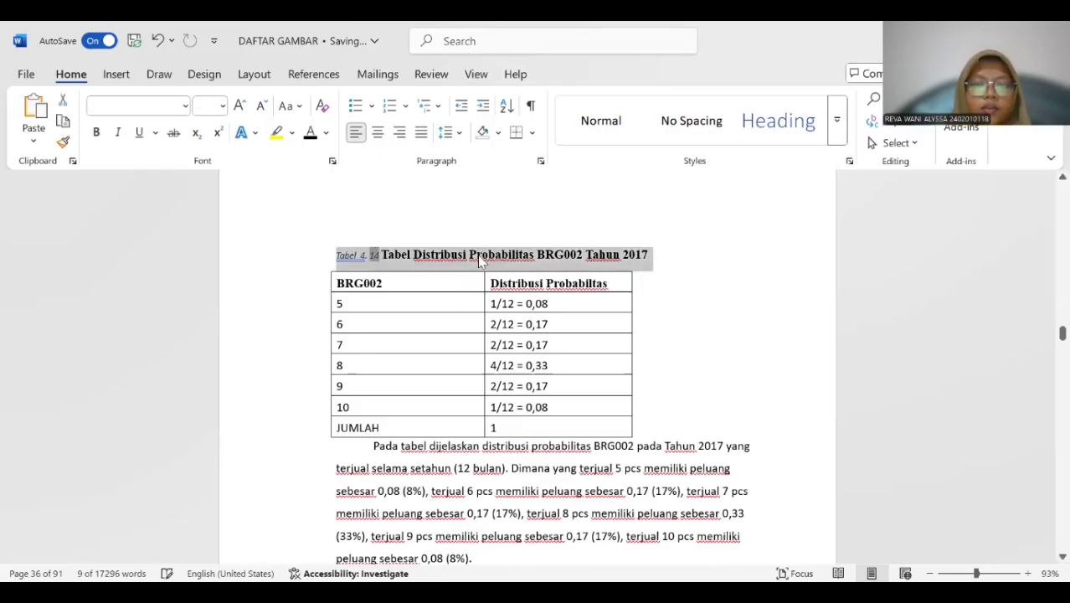
left_click(223, 105)
left_click(220, 214)
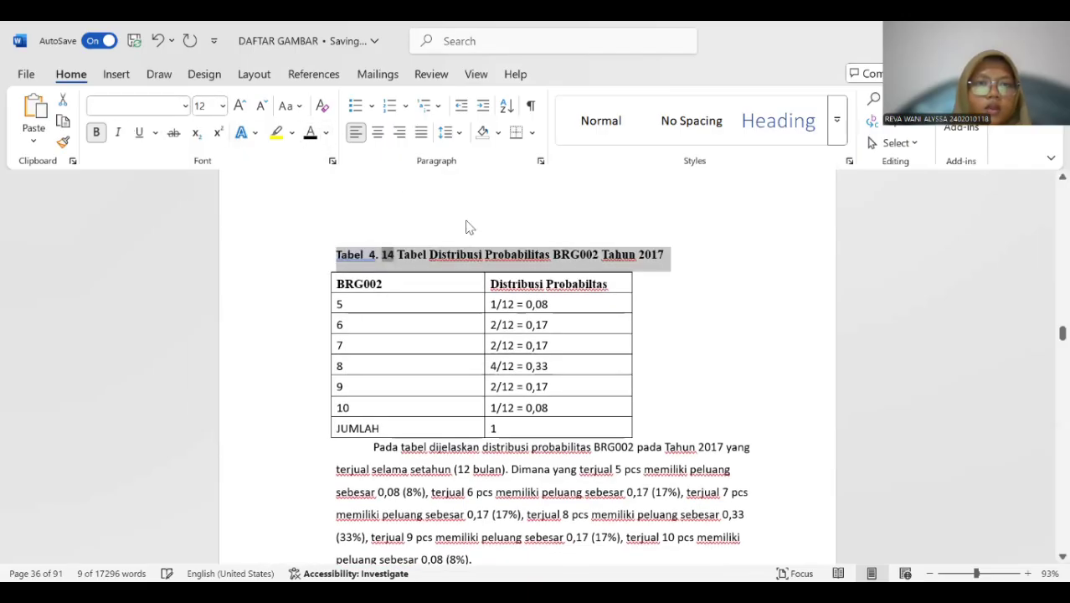
Insert a Tabel 4. 15 caption above the 2017 BRG003 probability distribution table.
scroll(467, 223, "down", 3)
scroll(467, 223, "down", 9)
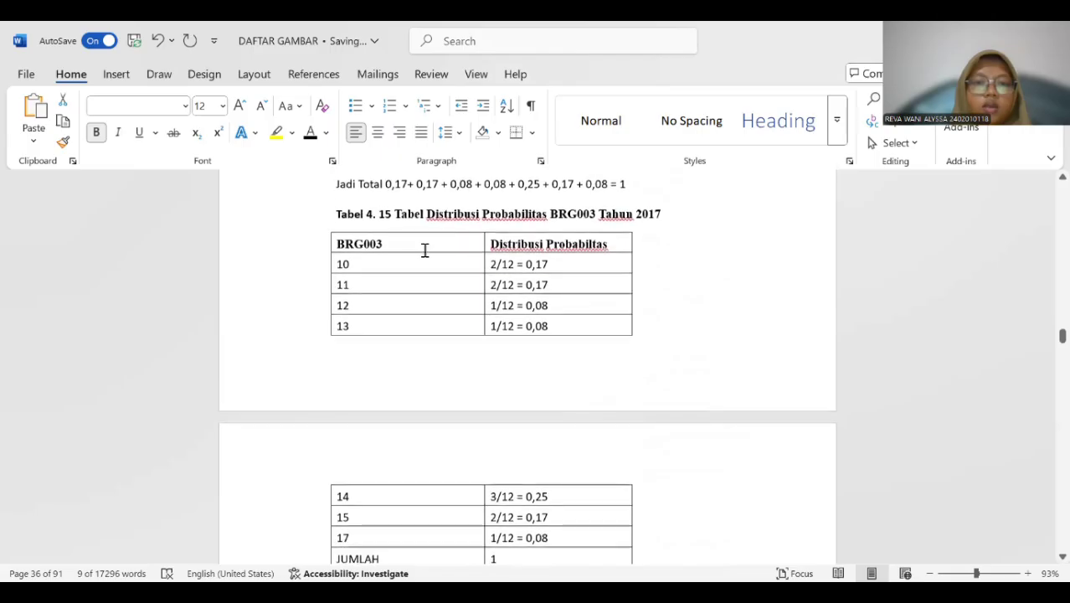
left_click(352, 283)
left_click(324, 224)
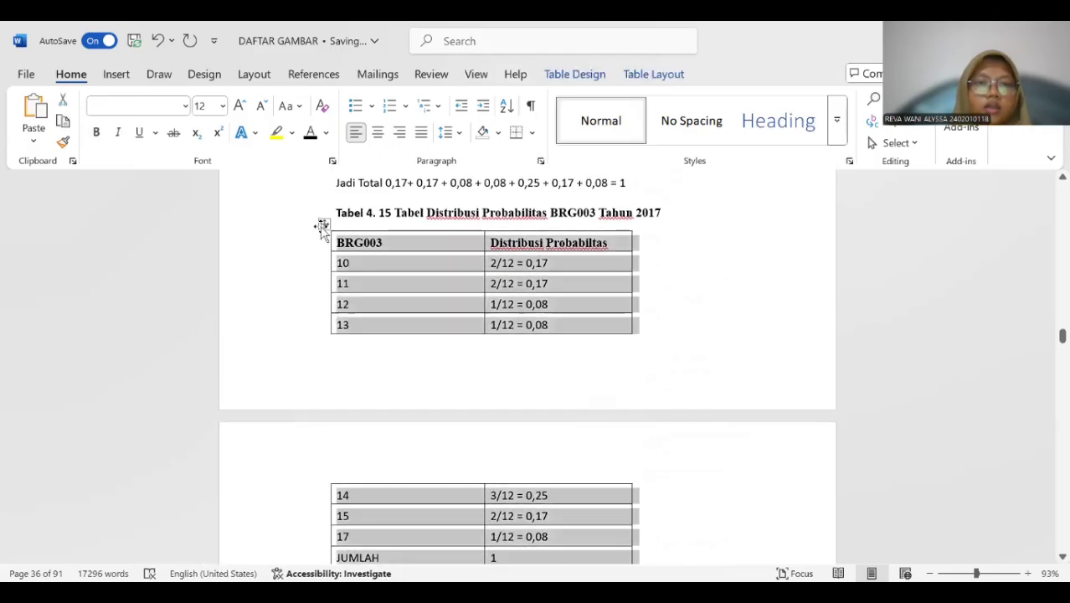
right_click(320, 222)
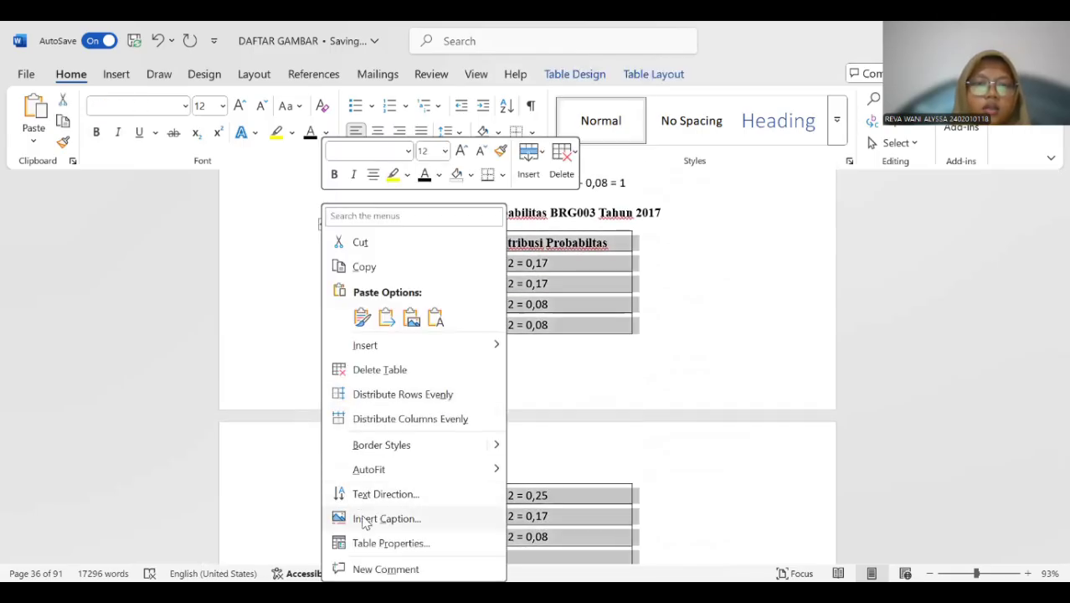
left_click(386, 518)
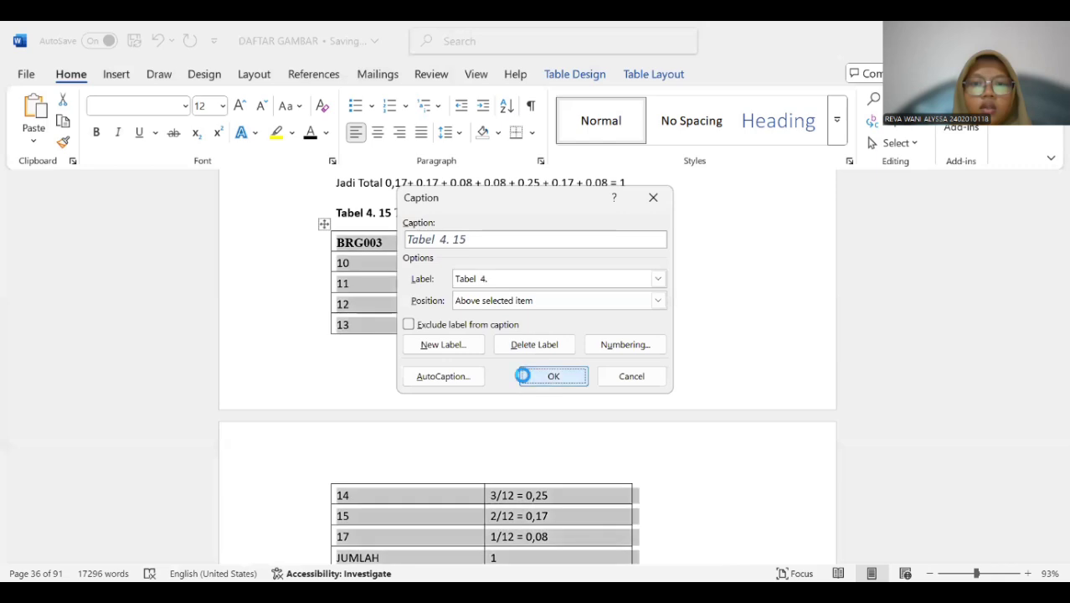
left_click(529, 375)
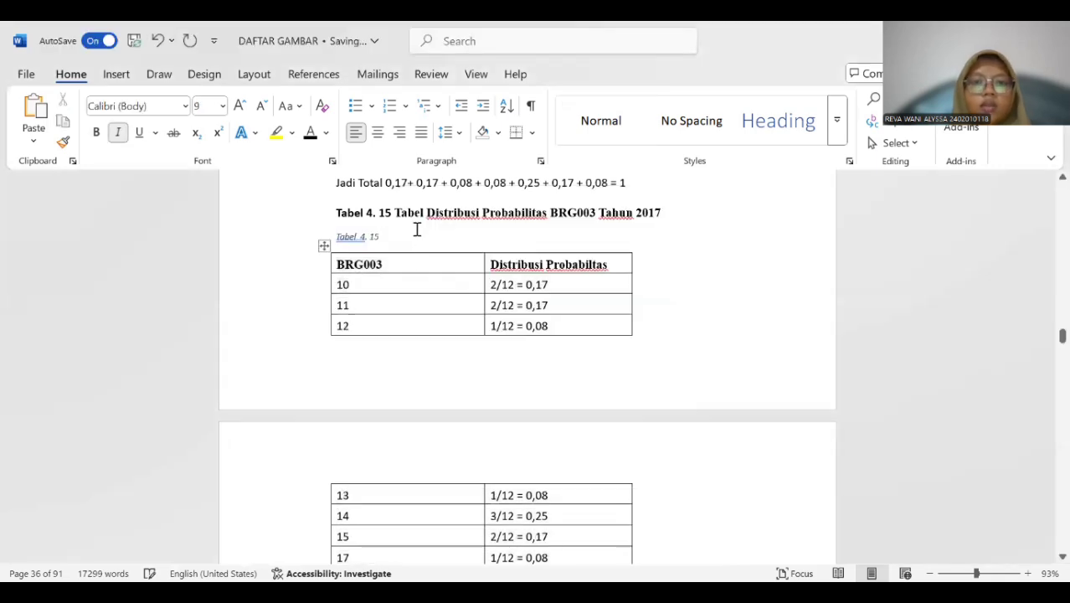
Copy the title "Tabel Distribusi Probabilitas BRG003 Tahun 2017" into the new Tabel 4. 15 caption and delete the old title line above it.
left_click_drag(395, 212, 660, 219)
key("ctrl+c")
left_click(401, 231)
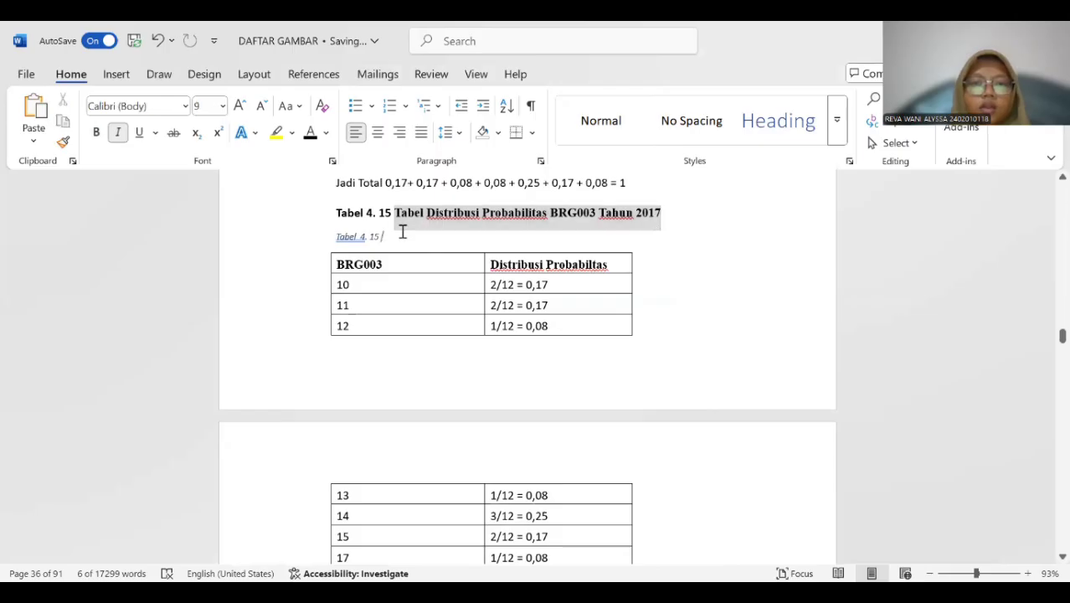
key("ctrl+v")
left_click_drag(334, 211, 650, 218)
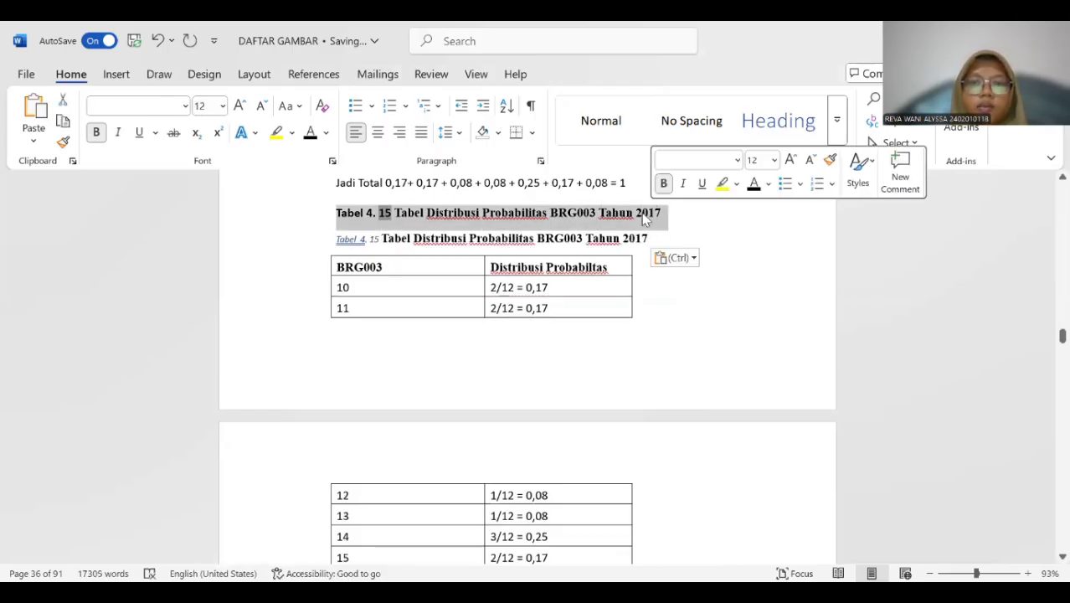
key("Delete")
Format the whole new Tabel 4. 15 caption as bold, 12 pt without italics.
left_click_drag(332, 216, 646, 213)
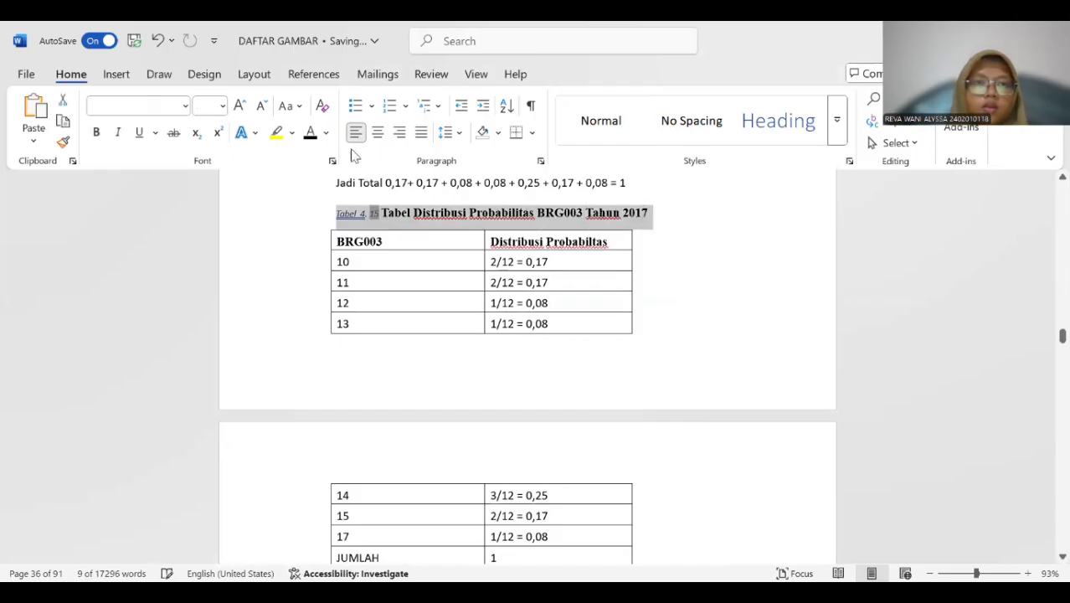
left_click(223, 106)
left_click(210, 212)
left_click(96, 132)
left_click(117, 136)
Insert a Tabel 4. 16 caption above the 2017 BRG004 probability distribution table.
scroll(436, 269, "down", 10)
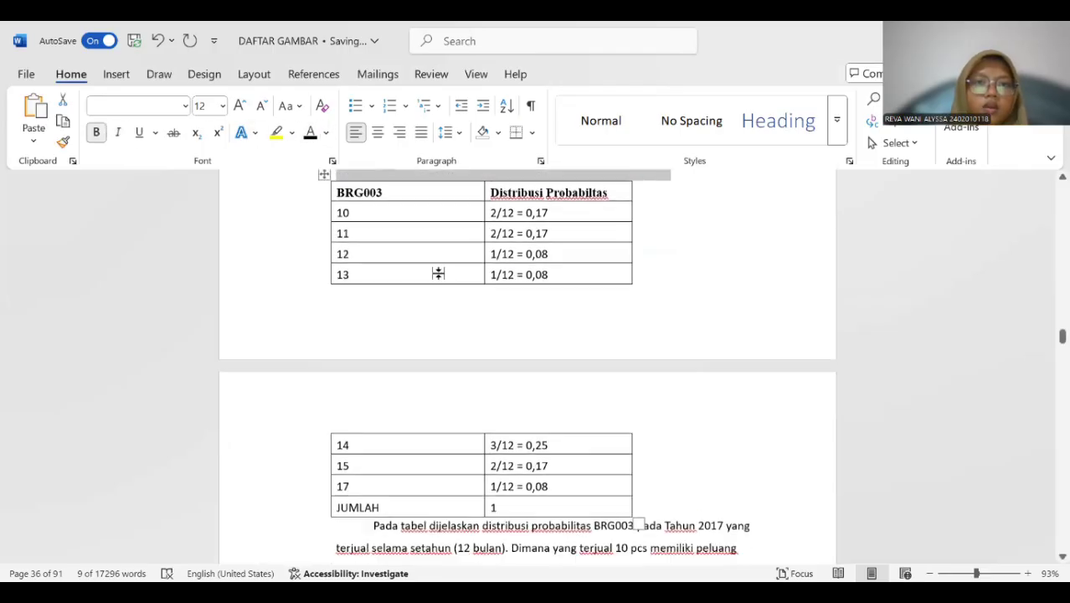
scroll(441, 274, "down", 4)
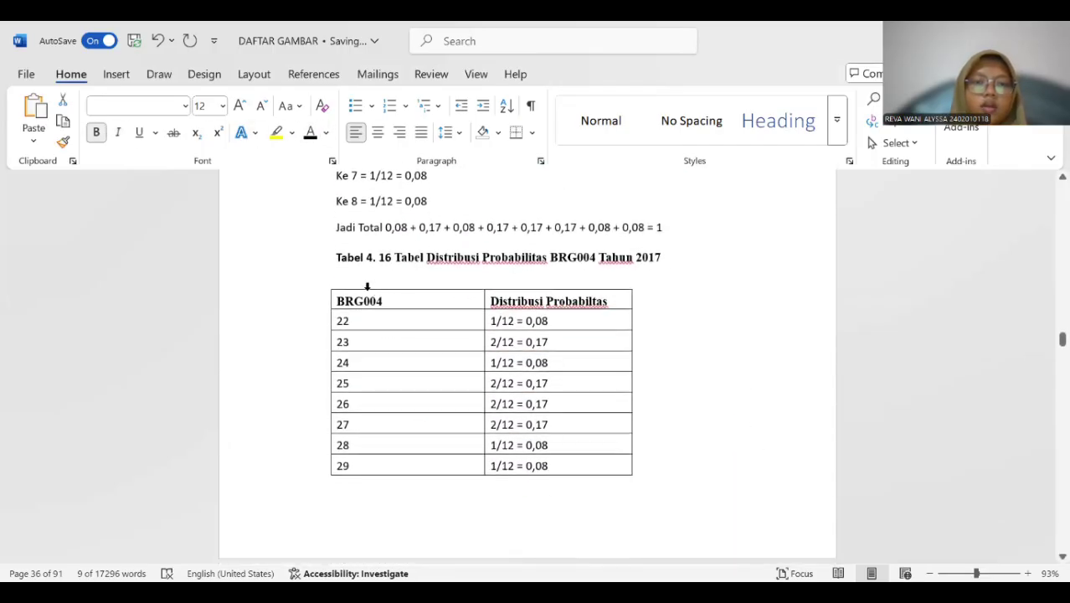
left_click(365, 286)
left_click(323, 284)
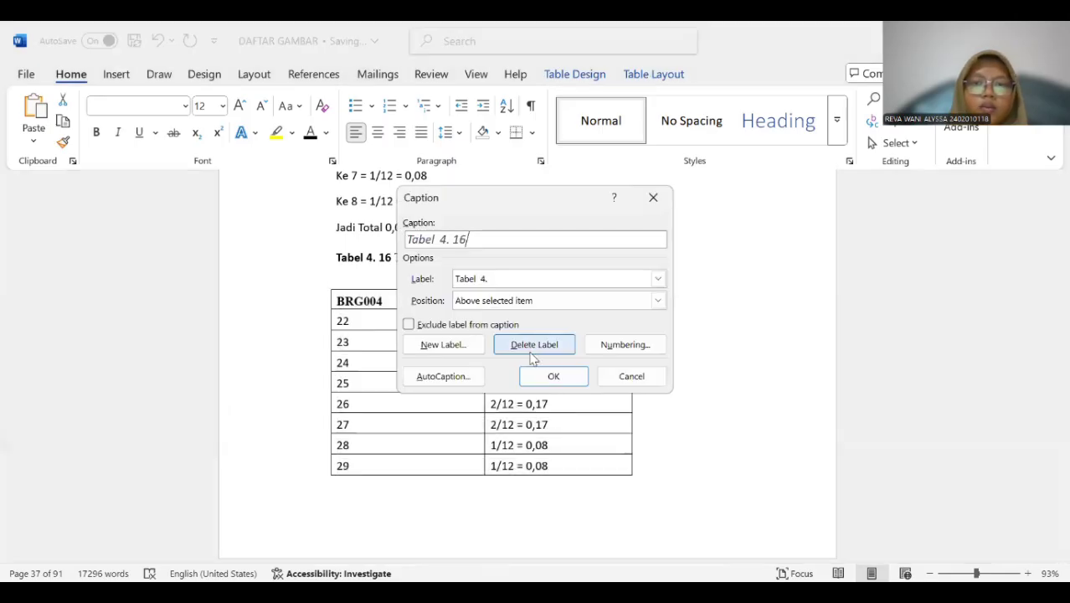
left_click(537, 373)
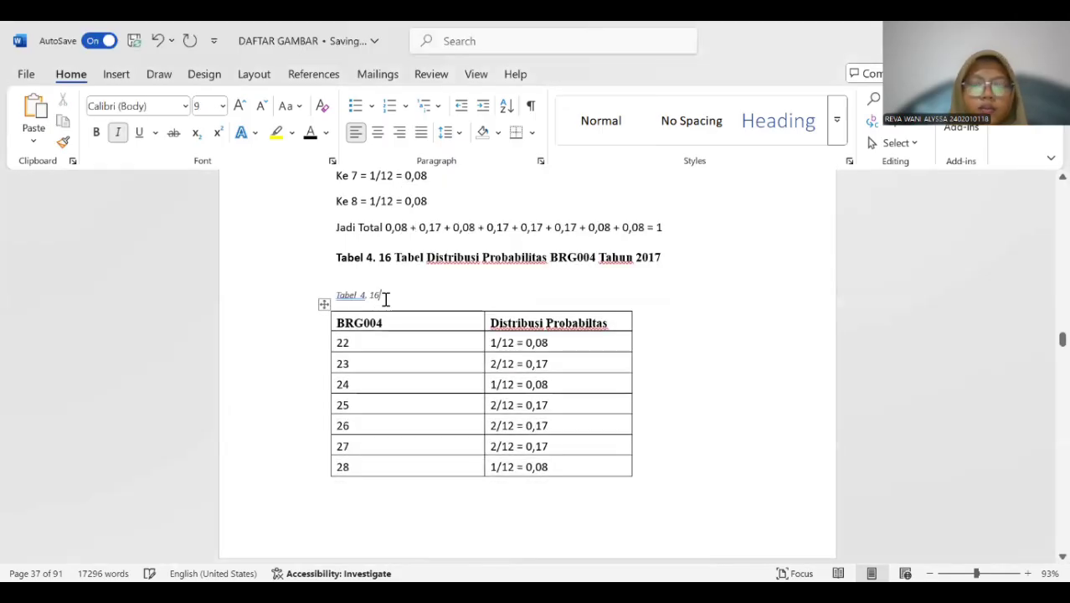
Copy the title "Tabel Distribusi Probabilitas BRG004 Tahun 2017" into the new Tabel 4. 16 caption and delete the old title line above it.
left_click_drag(396, 260, 727, 262)
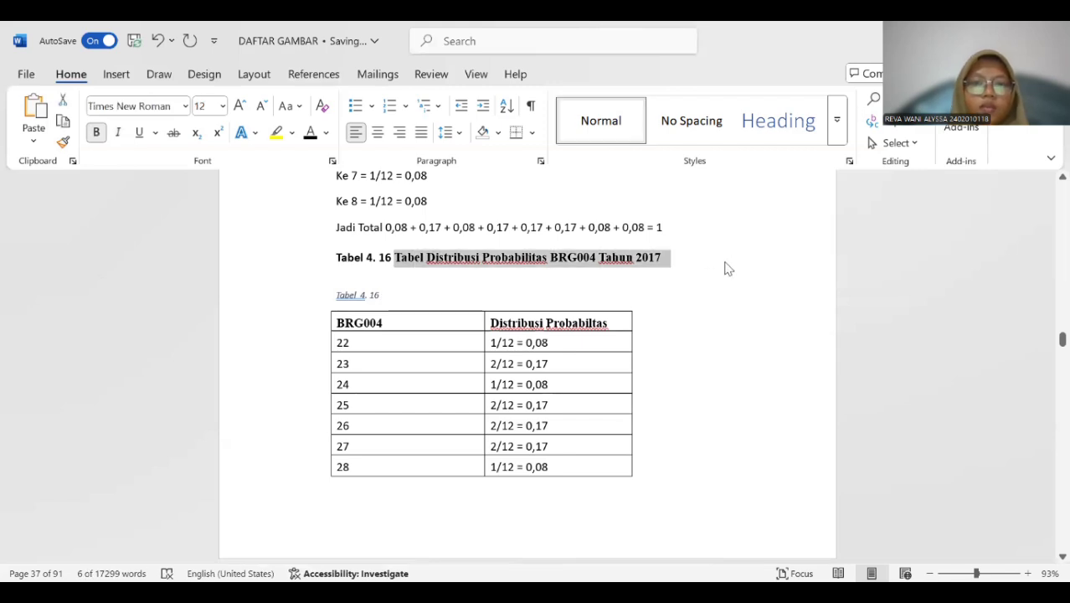
key("ctrl+c")
left_click(416, 294)
key("ctrl+v")
left_click_drag(330, 256, 719, 253)
key("Delete")
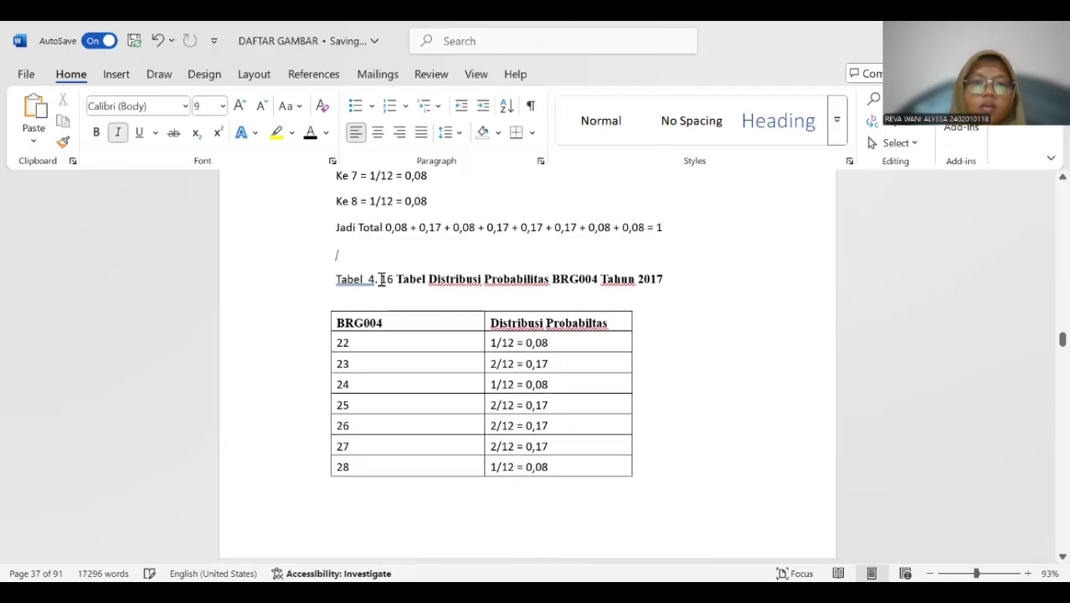
Make the whole Tabel 4. 16 caption above the BRG004 table bold.
left_click(369, 279)
key("BackSpace")
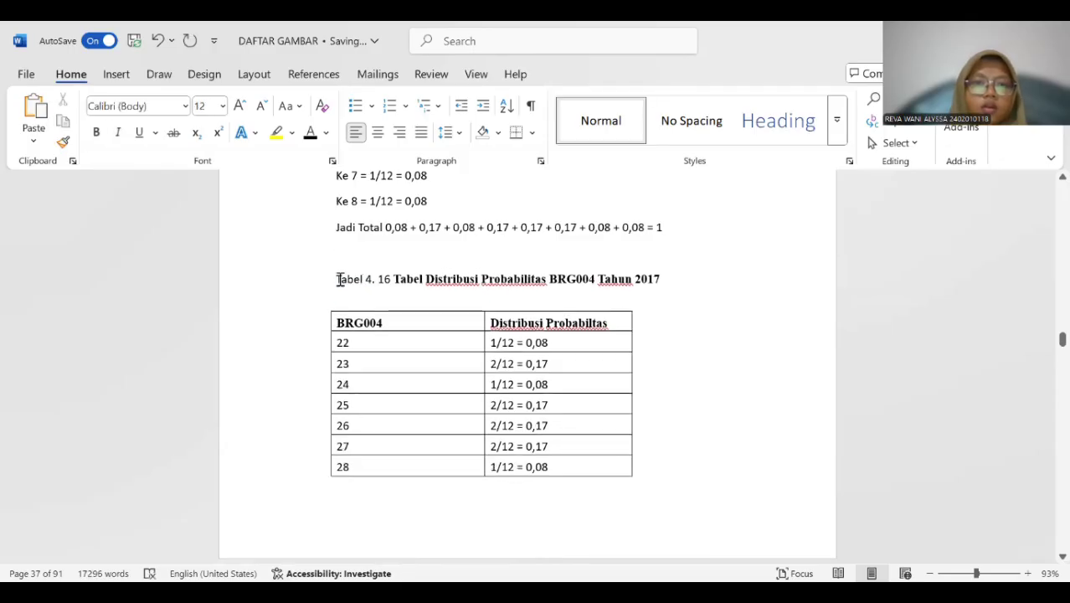
left_click_drag(339, 278, 387, 279)
left_click(335, 279)
left_click(651, 279, "shift")
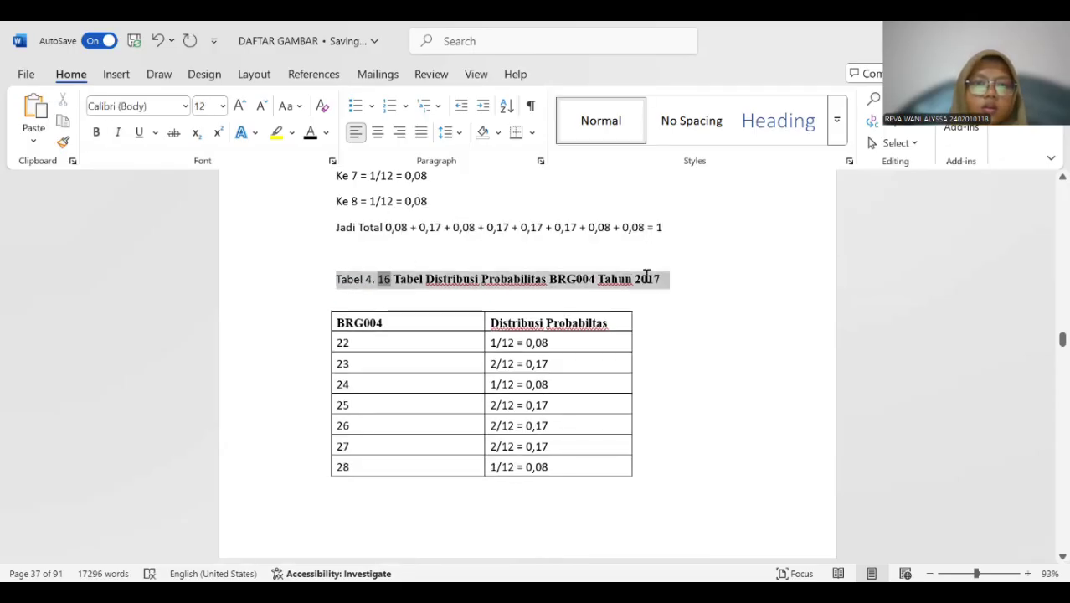
left_click(97, 133)
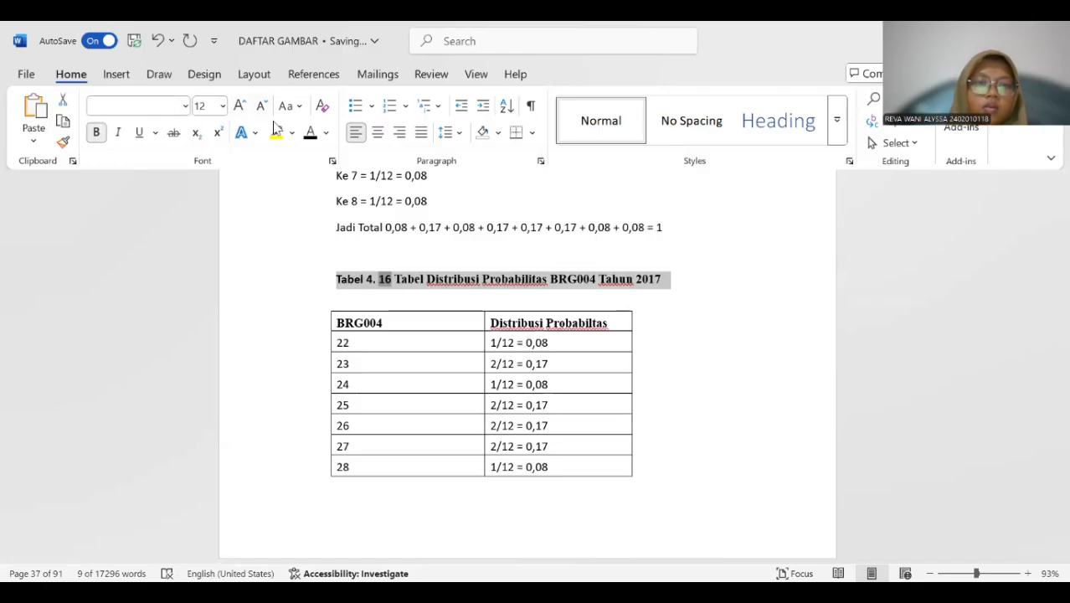
Insert a Tabel 4. 17 caption above the 2017 BRG005 probability distribution table.
scroll(419, 282, "down", 10)
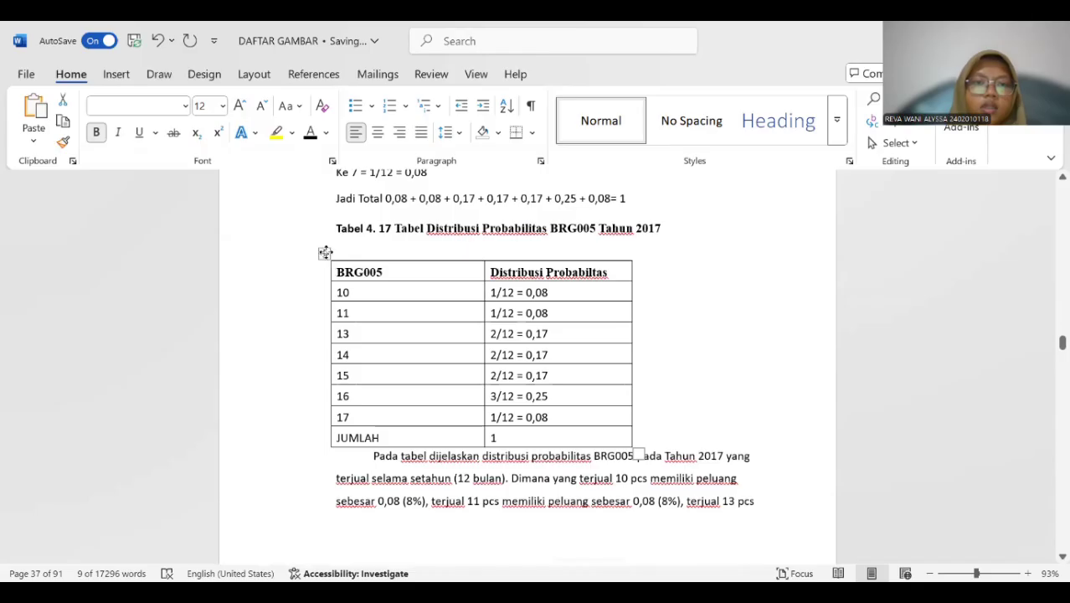
left_click(325, 252)
right_click(325, 252)
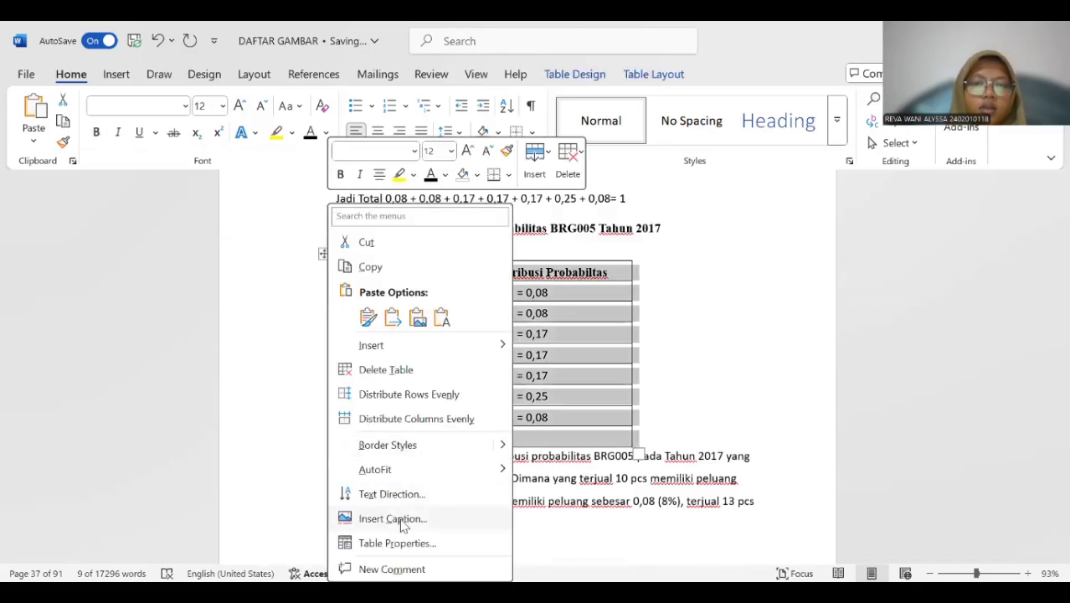
left_click(394, 518)
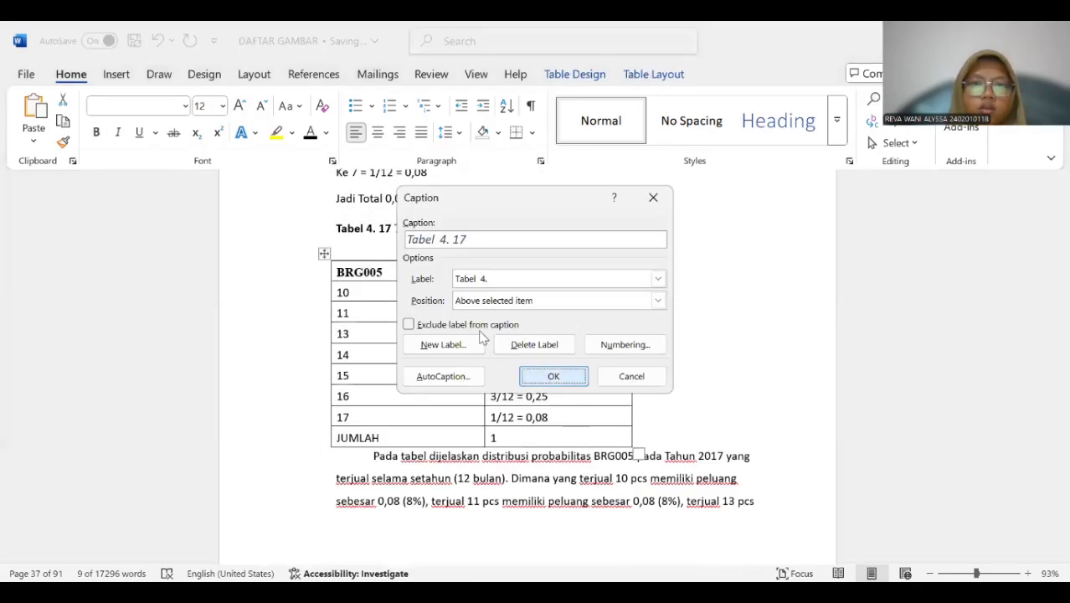
key("Return")
Copy the title "Tabel Distribusi Probabilitas BRG005 Tahun 2017" into the new Tabel 4. 17 caption and delete the old title line above it.
left_click_drag(394, 228, 652, 232)
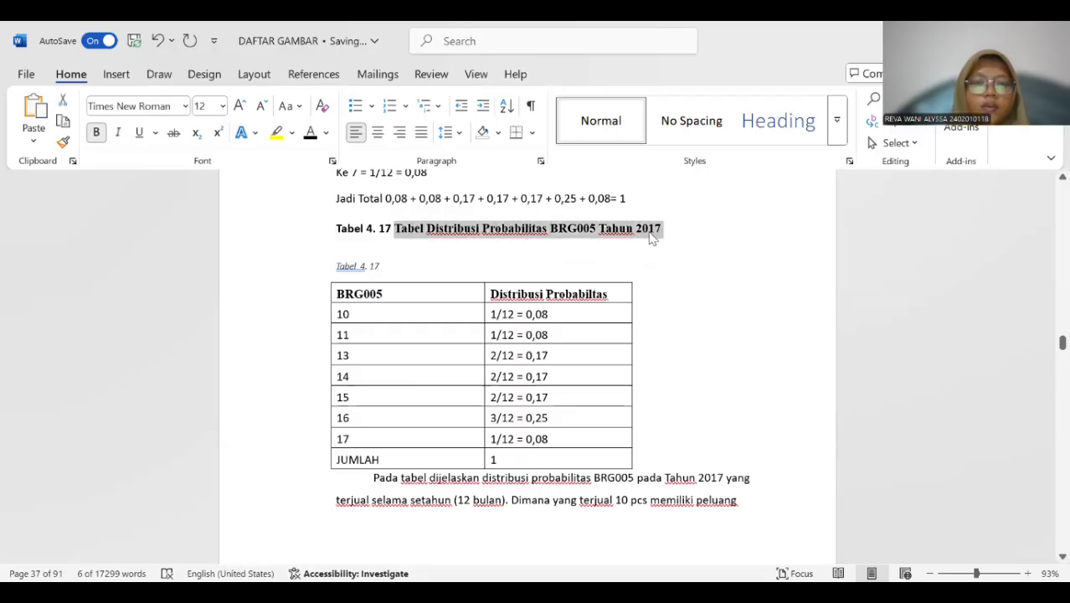
left_click(425, 266)
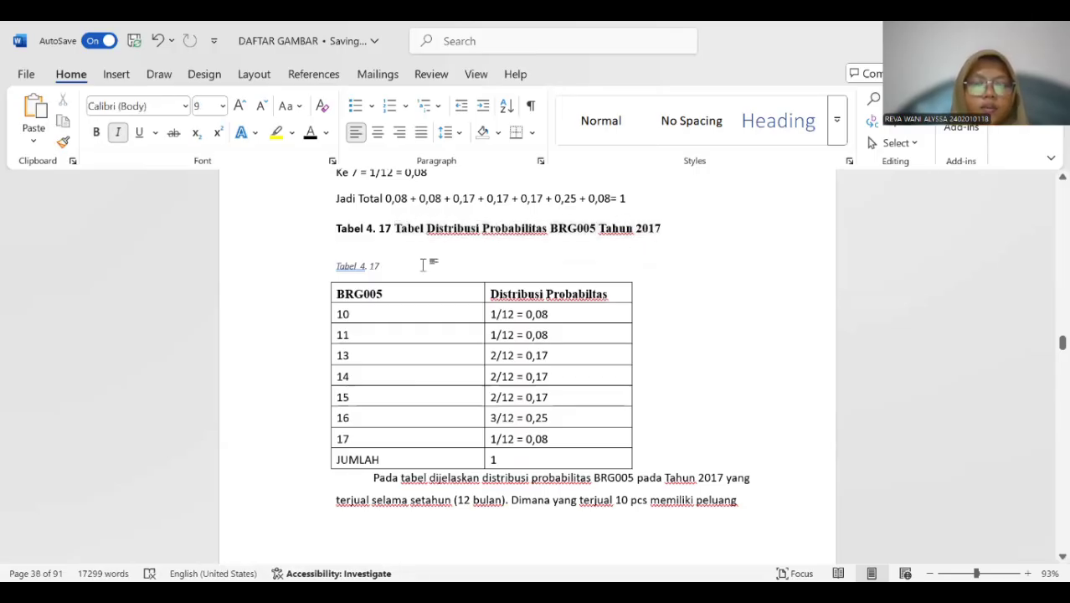
key("ctrl+v")
left_click_drag(337, 232, 657, 228)
key("BackSpace")
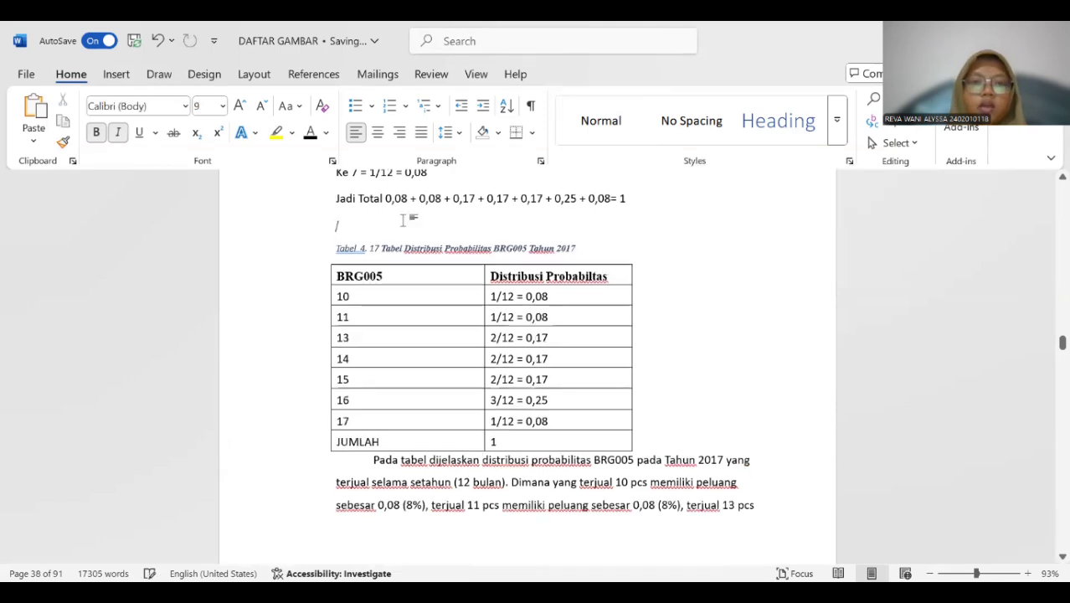
Format the whole Tabel 4. 17 caption above the BRG005 table as bold, 12 pt without italics.
left_click_drag(331, 243, 649, 246)
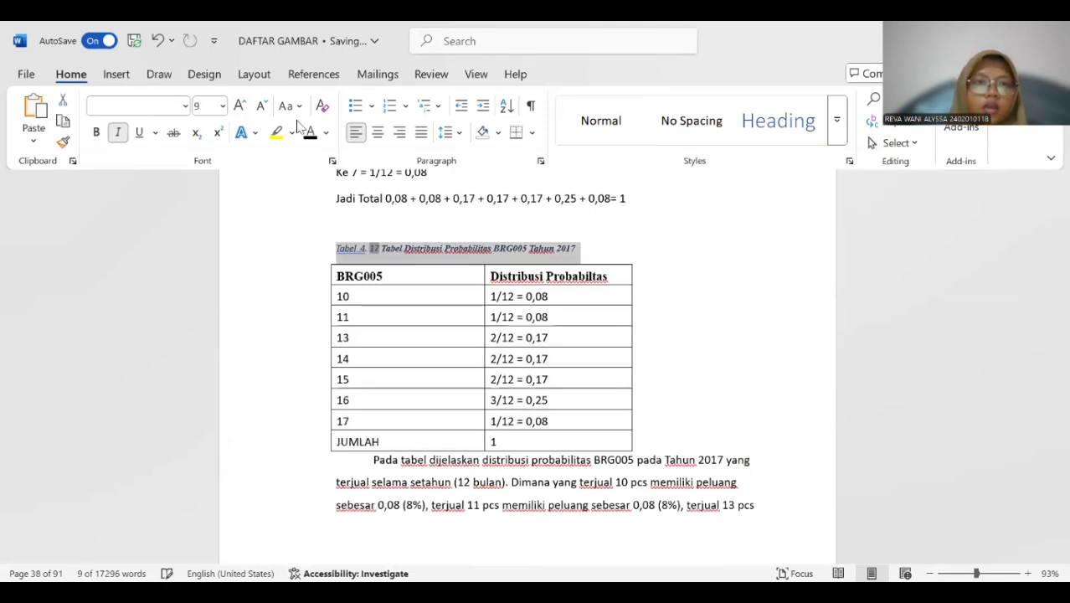
left_click(212, 106)
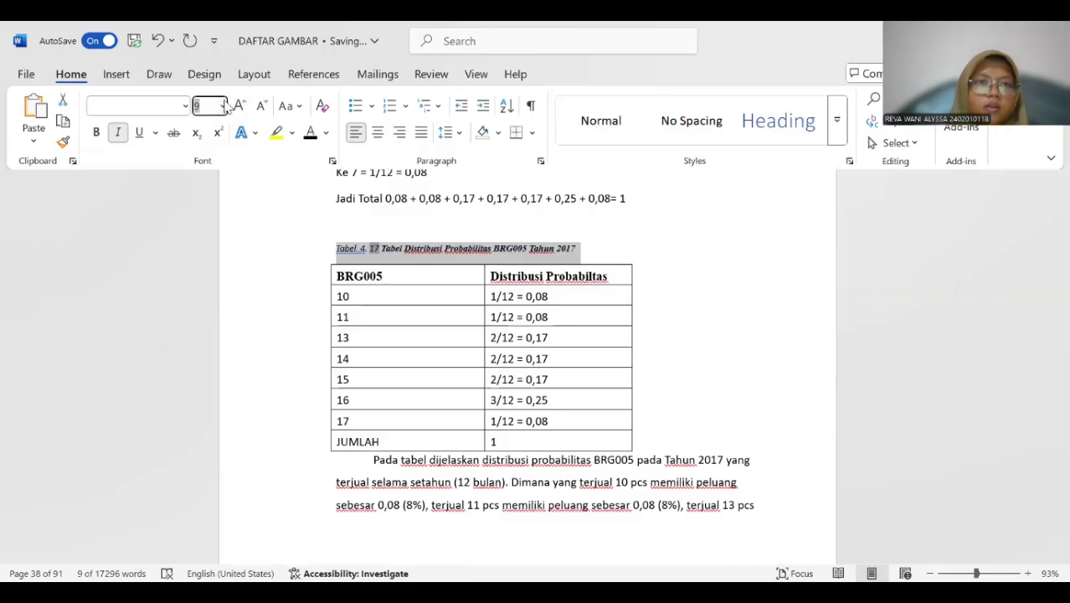
left_click(222, 106)
left_click(208, 204)
left_click(118, 132)
left_click(96, 132)
Insert a Tabel 4. 18 caption above the 2018 BRG001 probability distribution table.
scroll(395, 195, "down", 3)
scroll(395, 195, "down", 17)
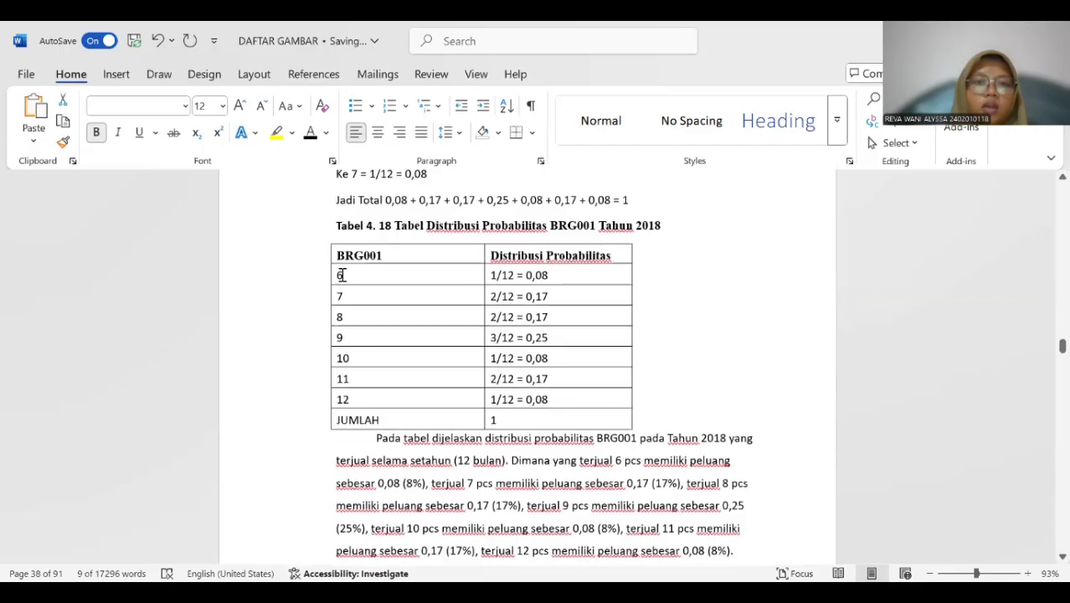
left_click(324, 236)
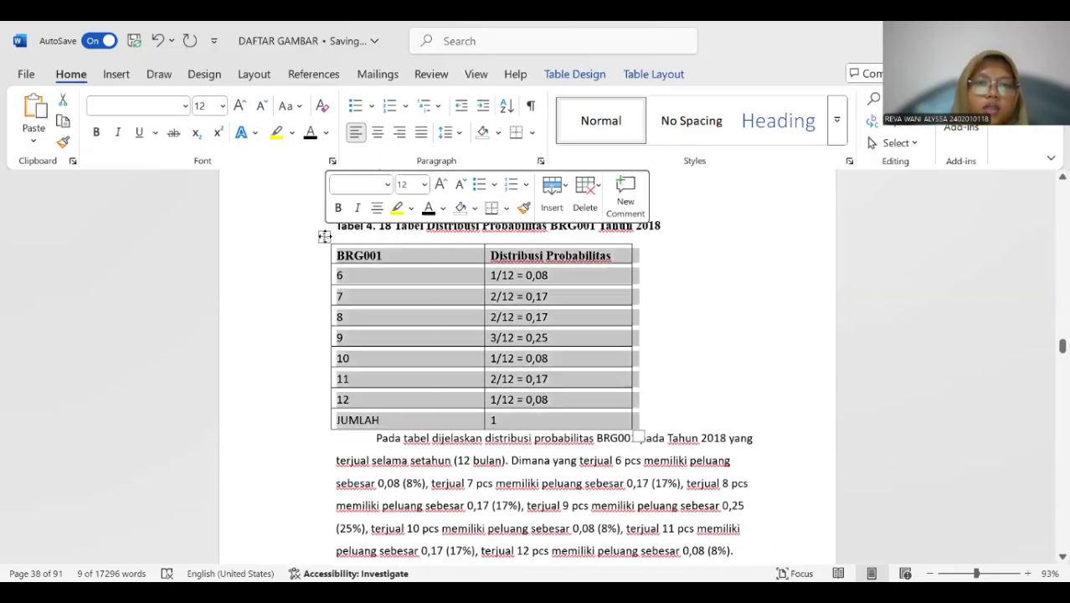
right_click(387, 397)
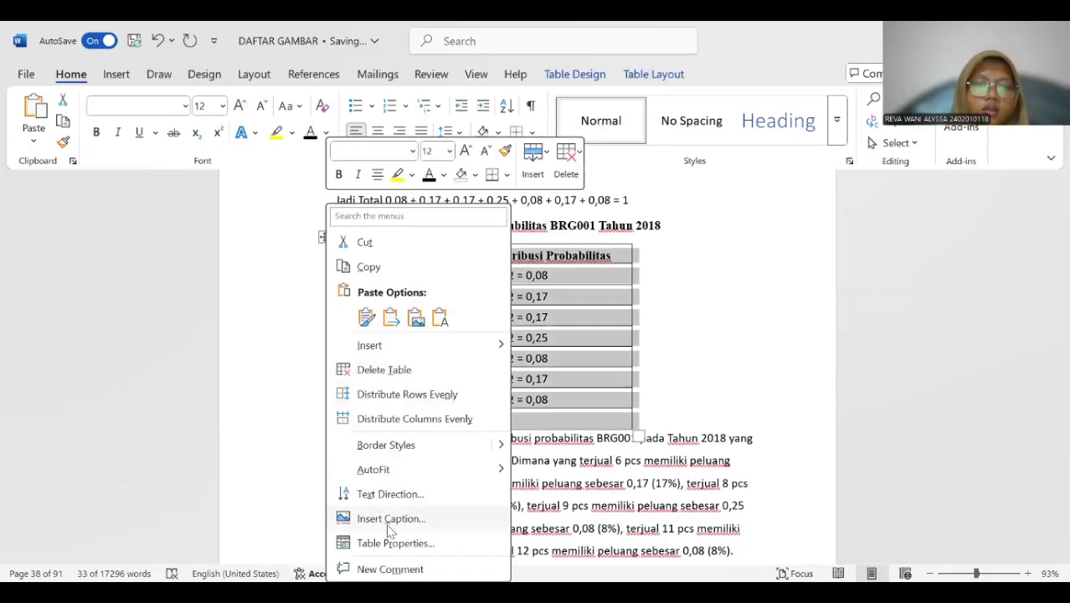
left_click(391, 518)
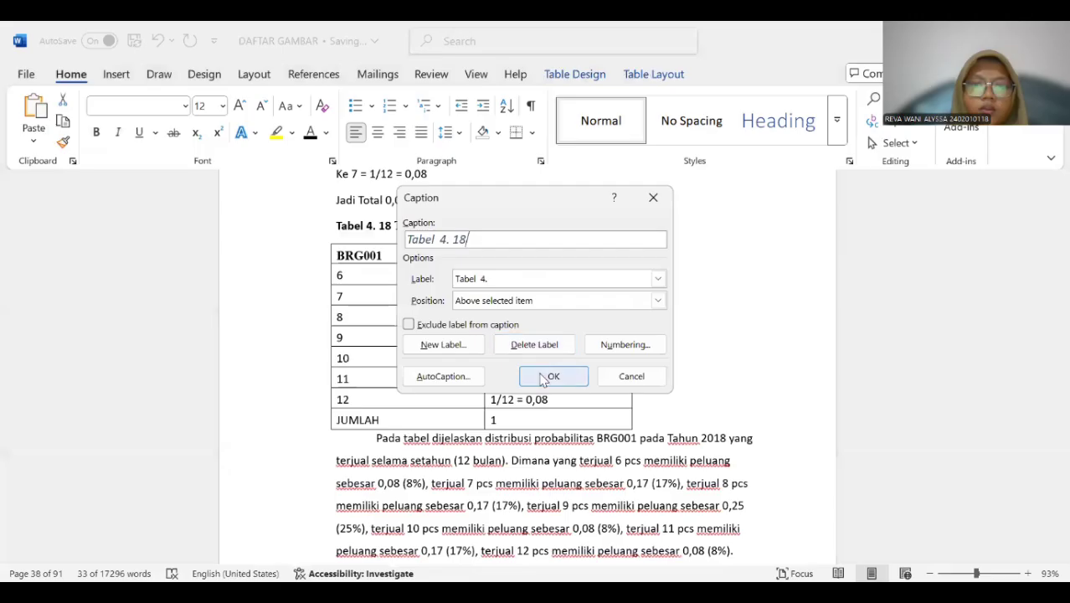
left_click(551, 375)
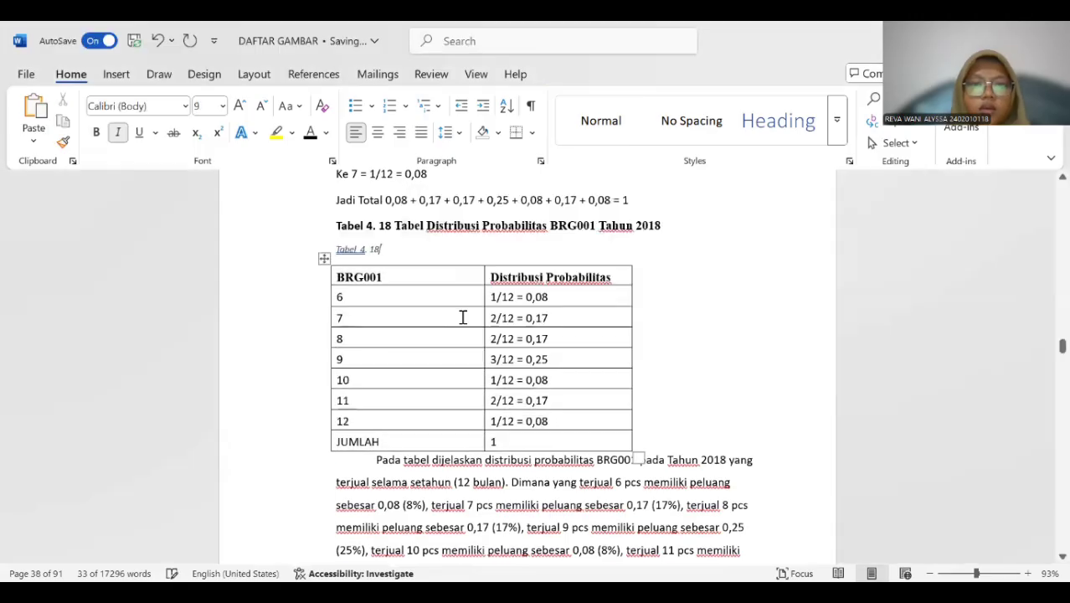
Copy the title "Tabel Distribusi Probabilitas BRG001 Tahun 2018" from the old title line into the new Tabel 4. 18 caption.
left_click(390, 223)
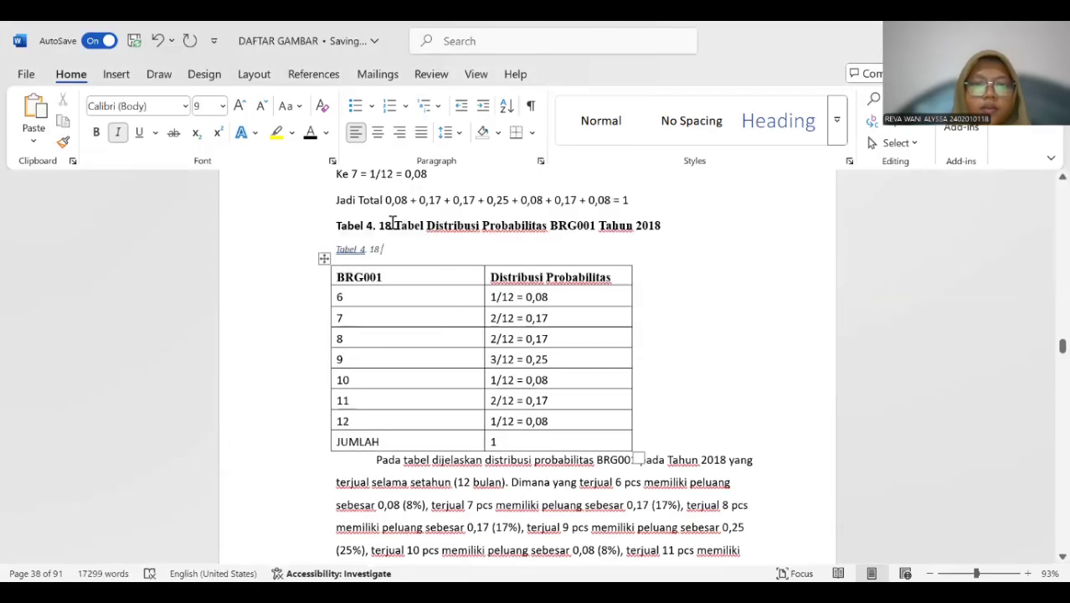
left_click(493, 258)
left_click_drag(412, 222, 655, 230)
key("ctrl+c")
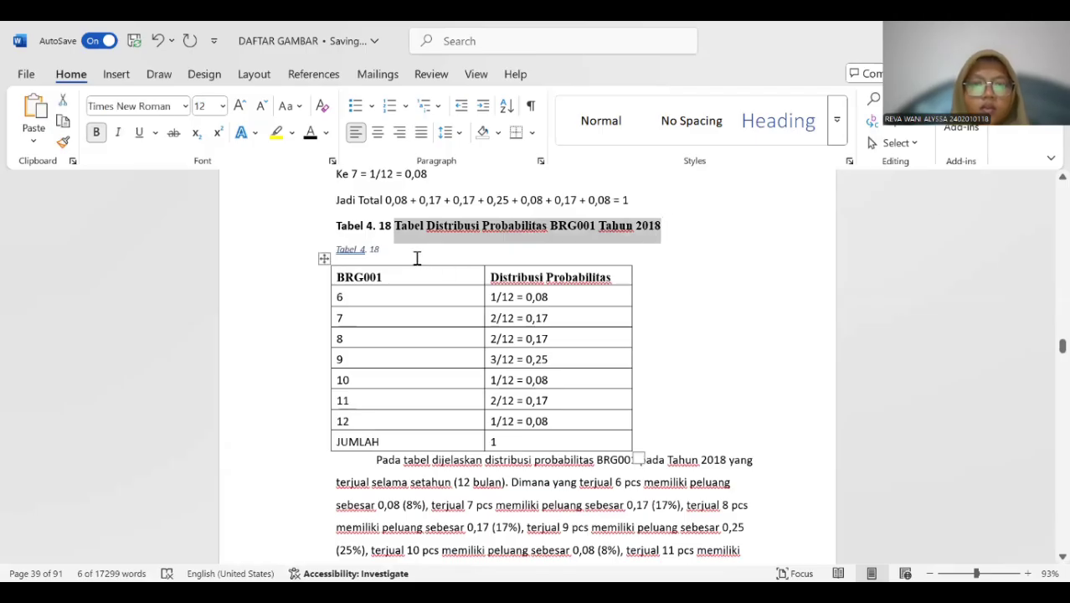
left_click(416, 257)
key("ctrl+v")
Format the new Tabel 4. 18 caption as bold, black, 12 pt without italics, and delete the old title line above it.
left_click_drag(335, 248, 673, 248)
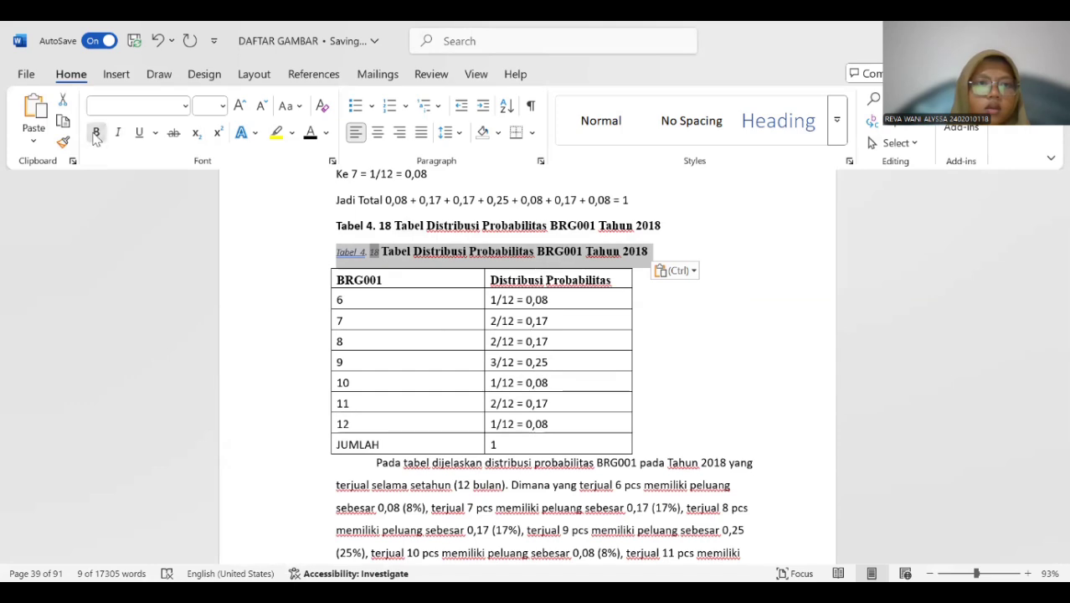
left_click(222, 106)
left_click(215, 206)
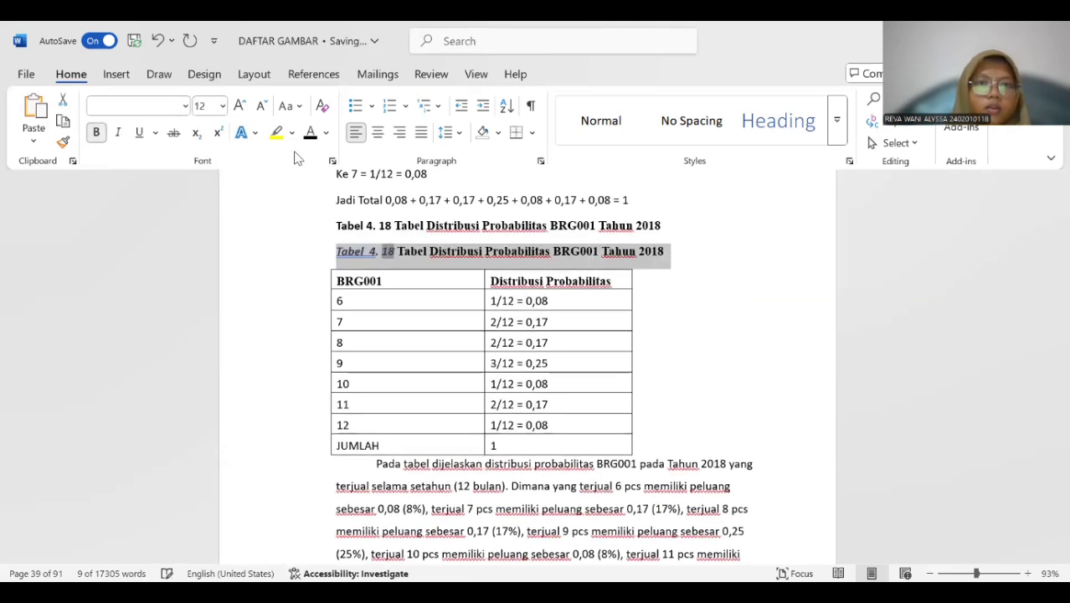
left_click(310, 132)
left_click(118, 132)
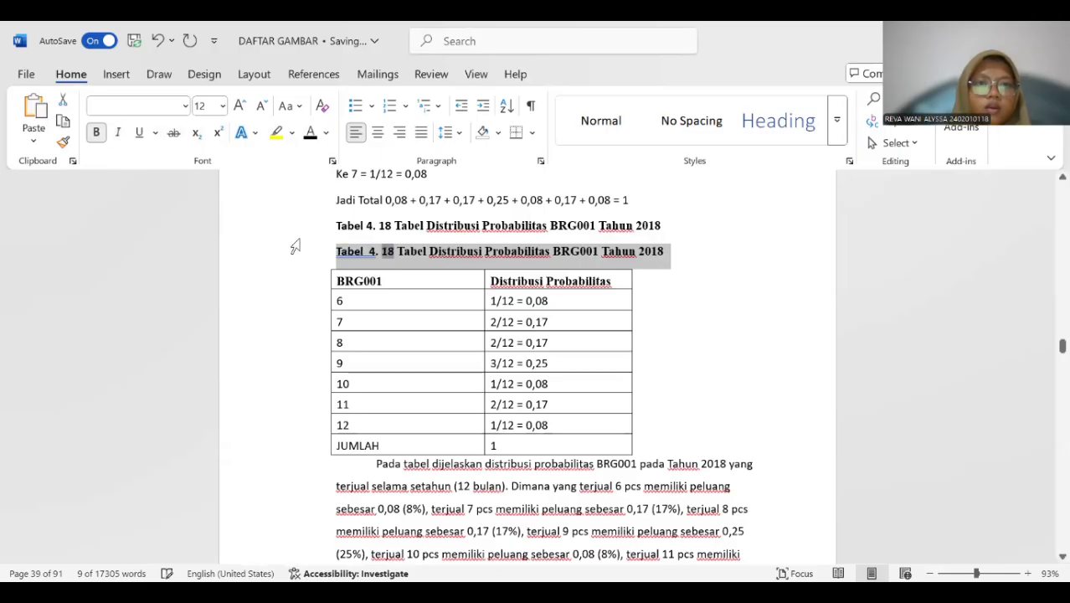
left_click_drag(338, 224, 663, 226)
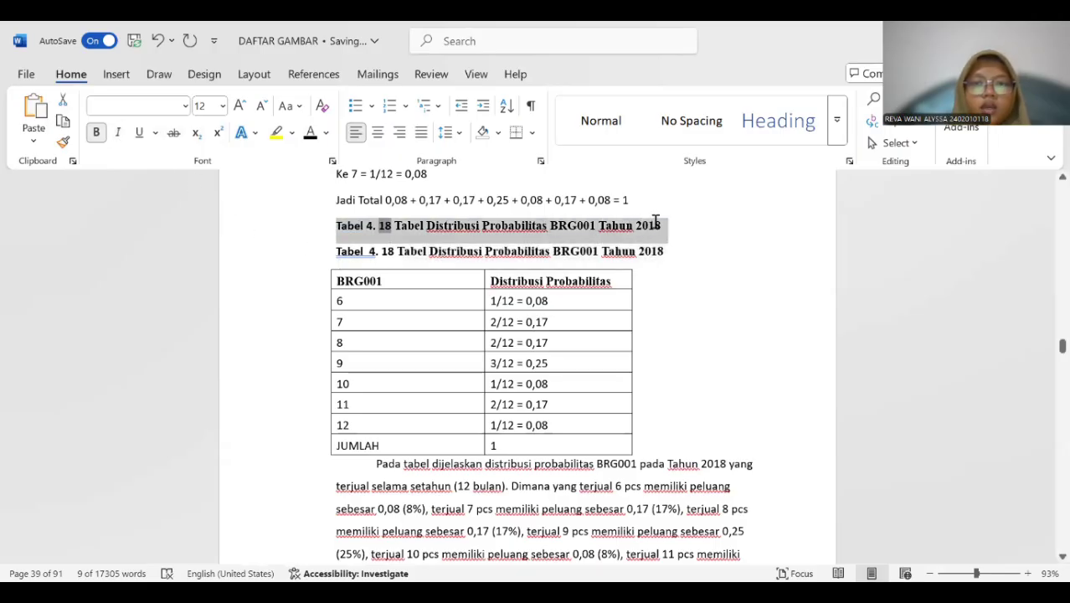
key("BackSpace")
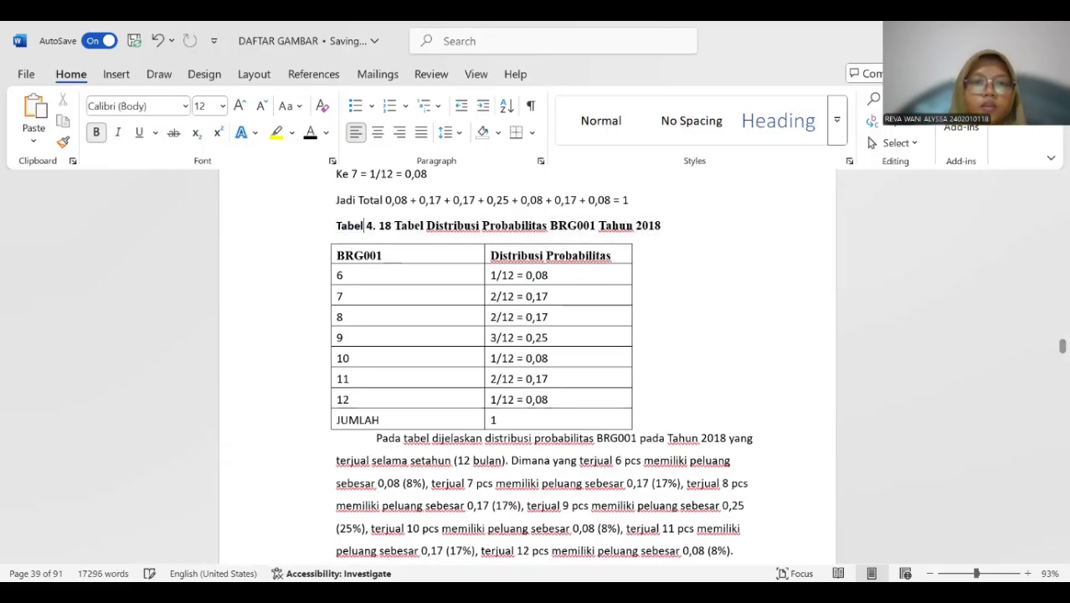
Insert a Tabel 4. 19 caption above the 2018 BRG002 probability distribution table.
scroll(475, 251, "down", 10)
scroll(476, 251, "down", 5)
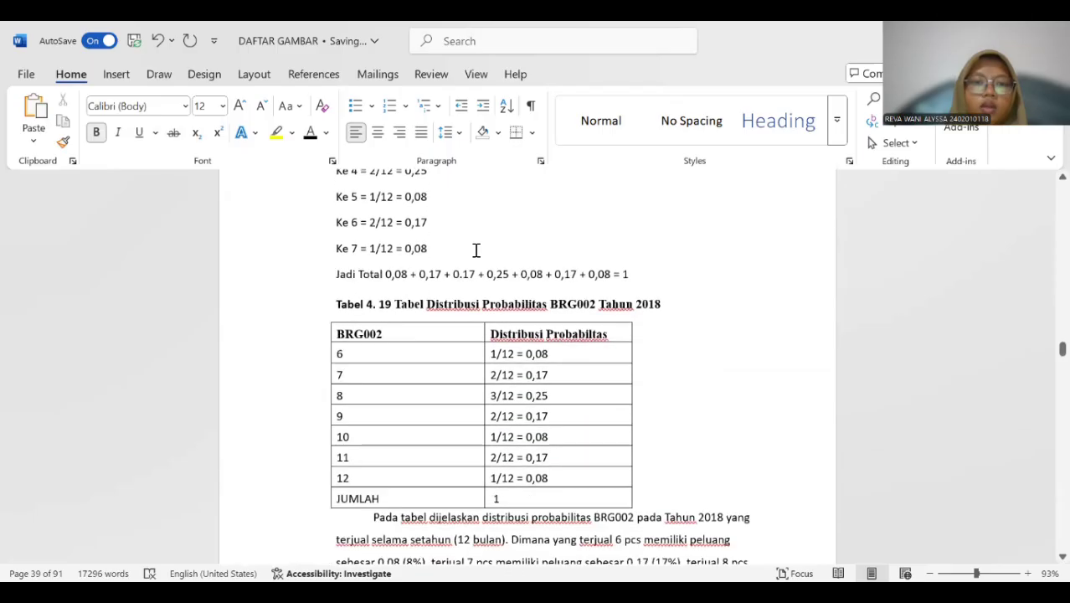
left_click(324, 285)
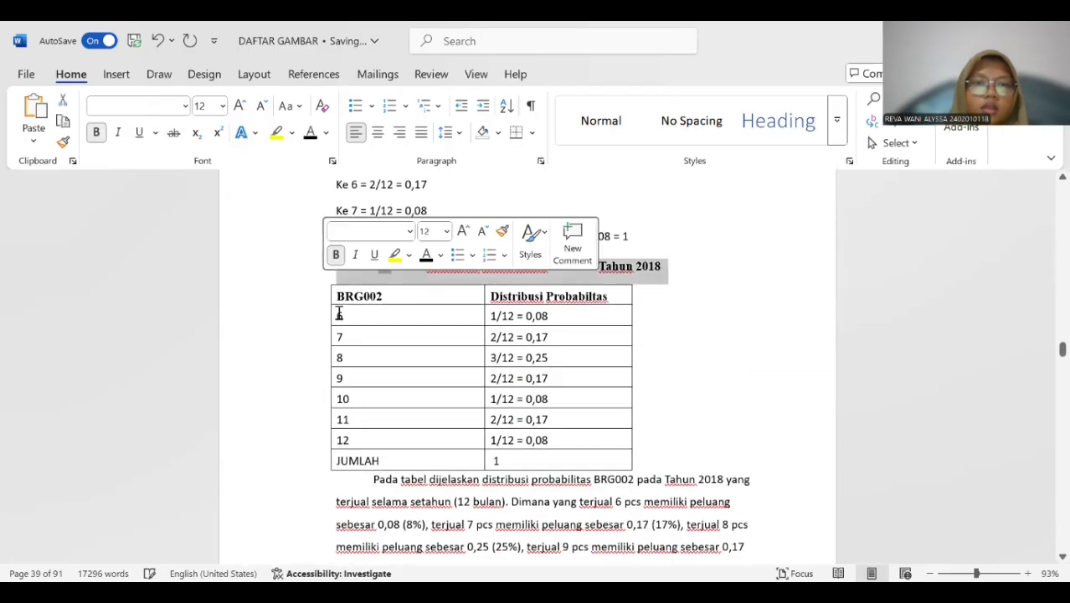
left_click(338, 313)
left_click(322, 279)
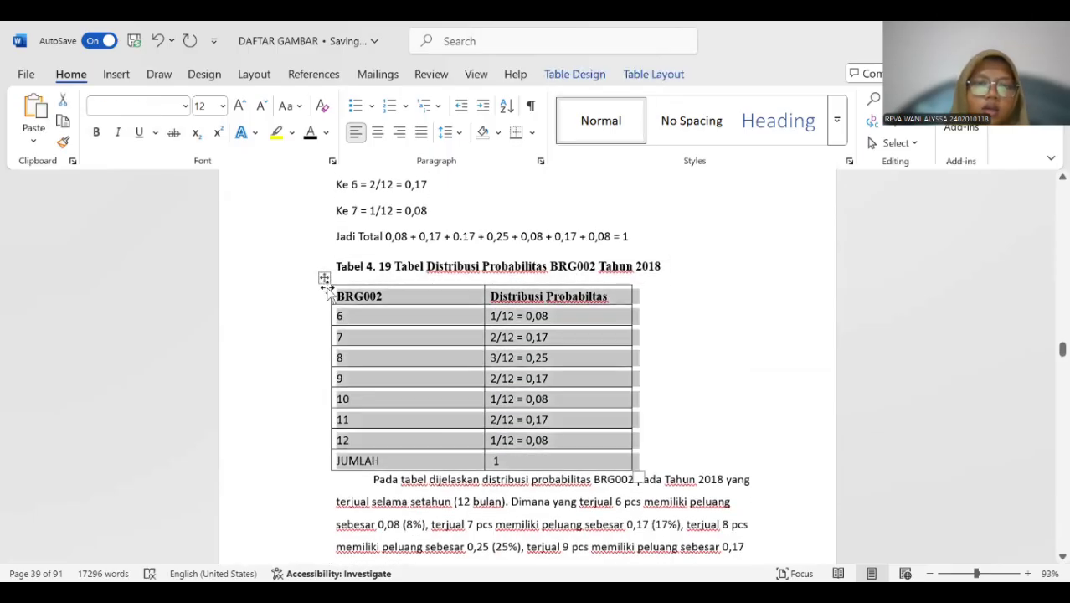
right_click(322, 279)
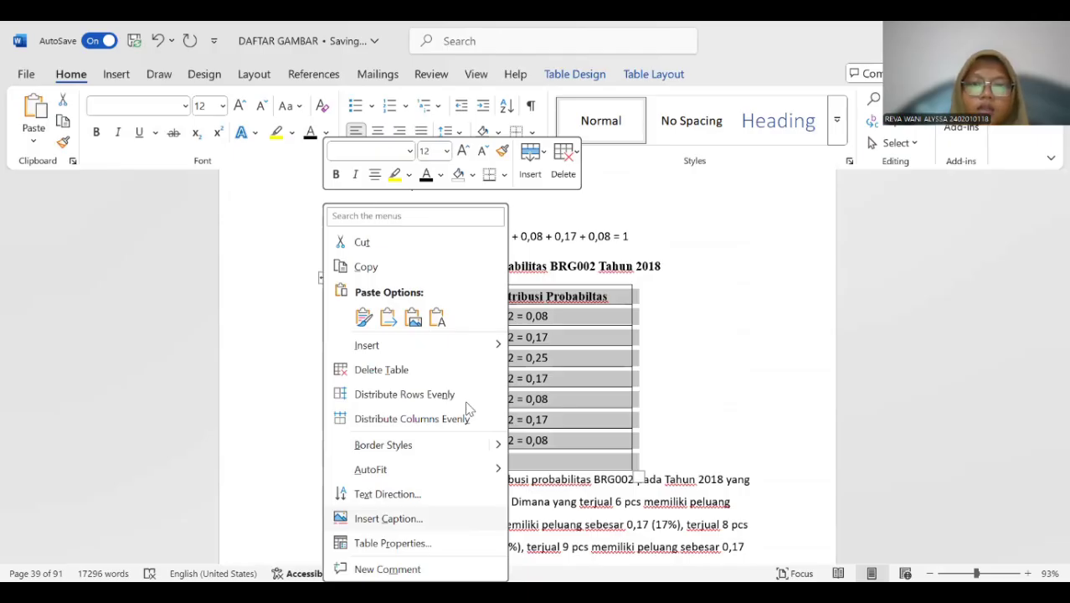
left_click(387, 518)
left_click(536, 377)
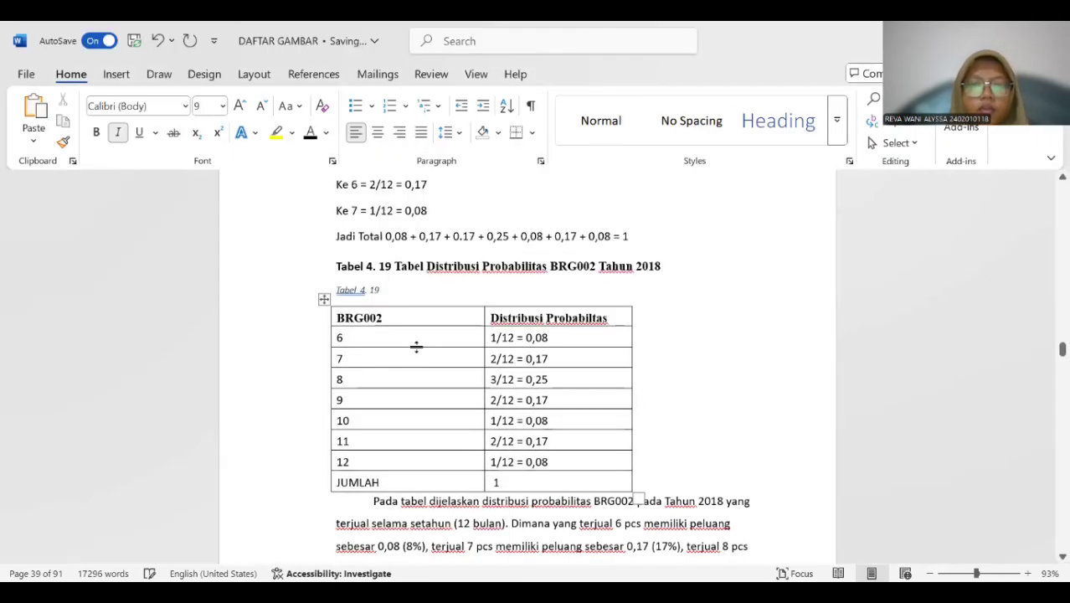
Copy the title "Tabel Distribusi Probabilitas BRG002 Tahun 2018" into the new Tabel 4. 19 caption and delete the old title line above it.
left_click_drag(421, 262, 651, 264)
key("ctrl+c")
left_click(382, 293)
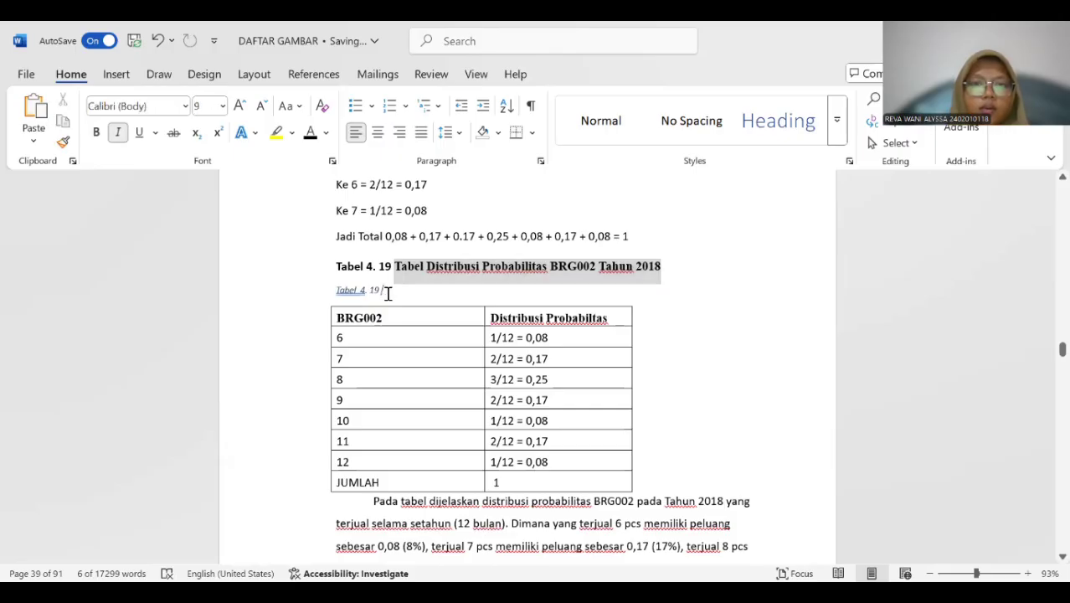
key("ctrl+v")
left_click_drag(332, 263, 671, 270)
key("BackSpace")
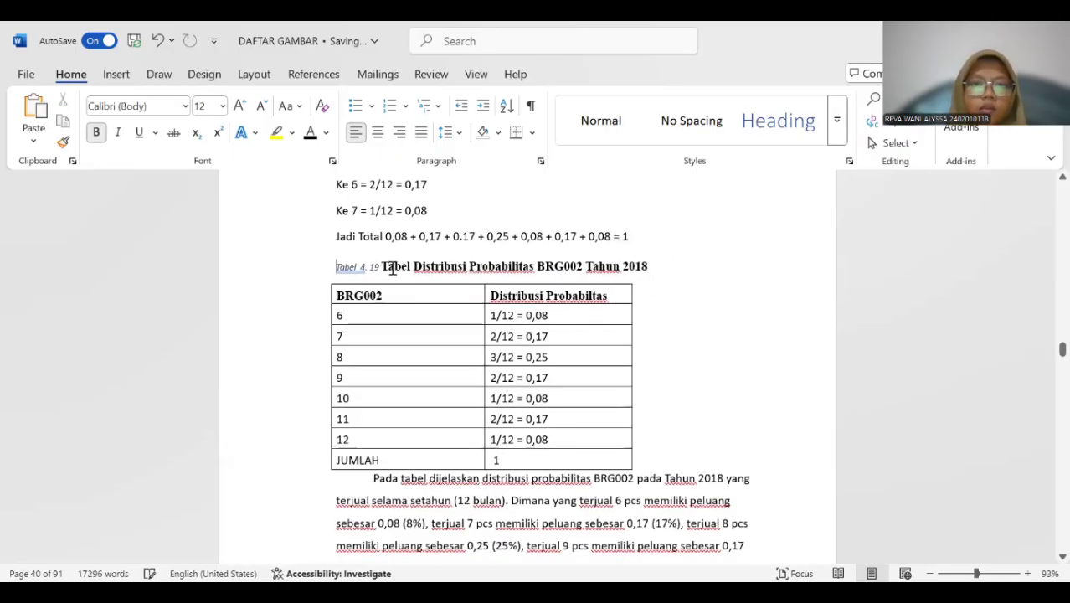
Format the whole Tabel 4. 19 caption above the BRG002 table as bold, 12 pt without italics.
left_click_drag(331, 266, 659, 263)
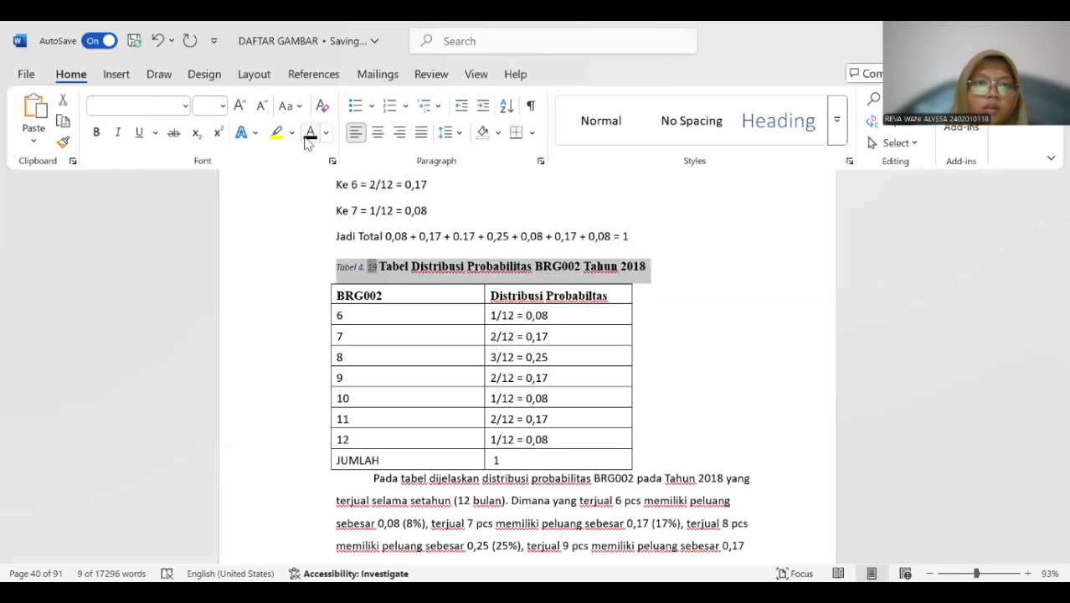
left_click(222, 106)
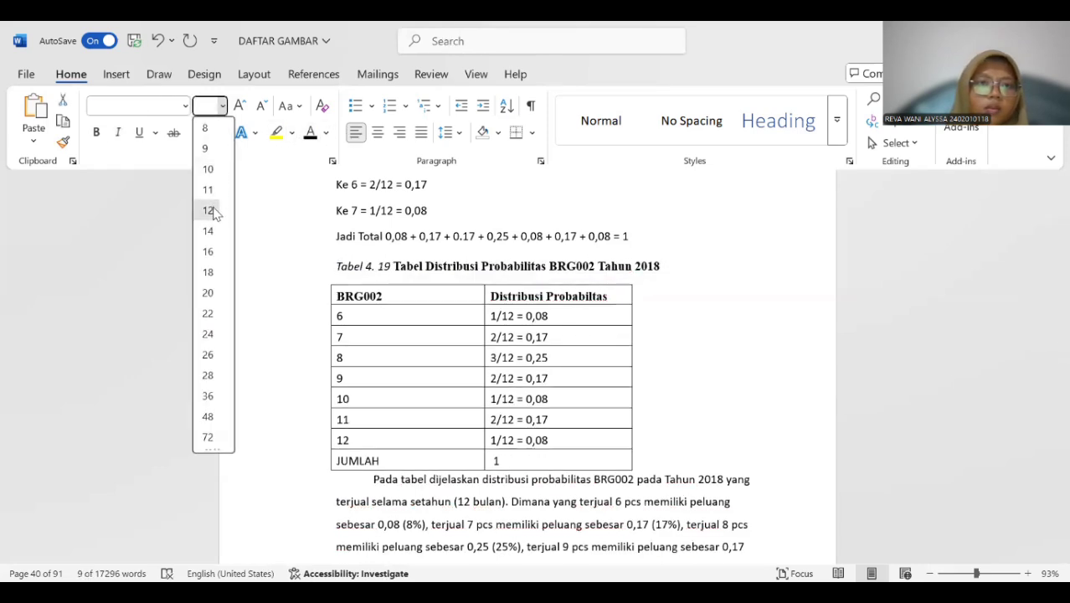
left_click(219, 214)
left_click(97, 133)
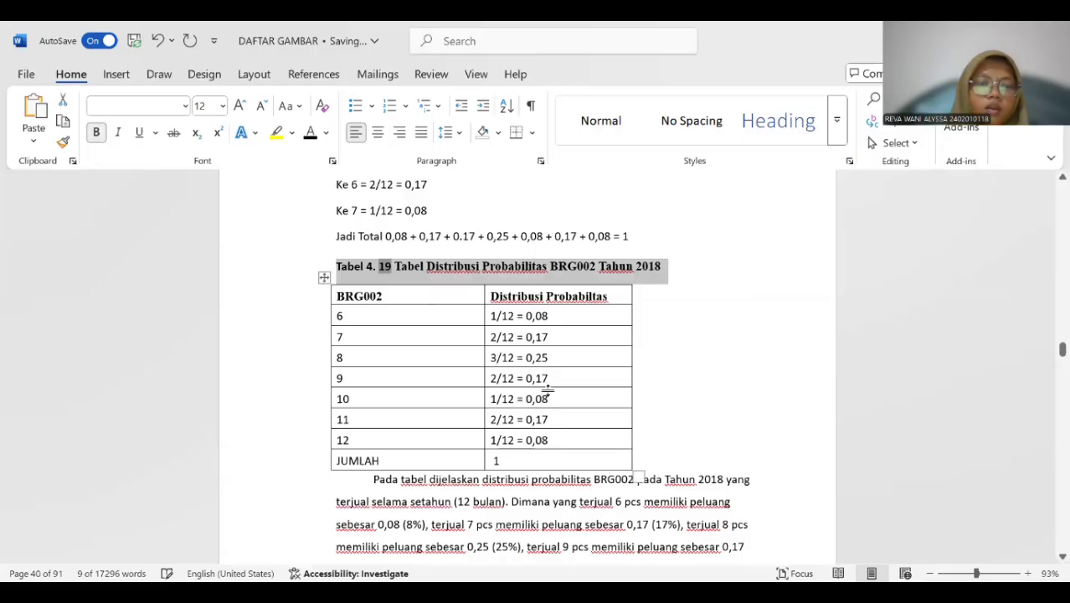
Insert a Tabel 4. 20 caption above the 2018 BRG003 probability distribution table.
scroll(573, 390, "down", 5)
scroll(551, 379, "down", 10)
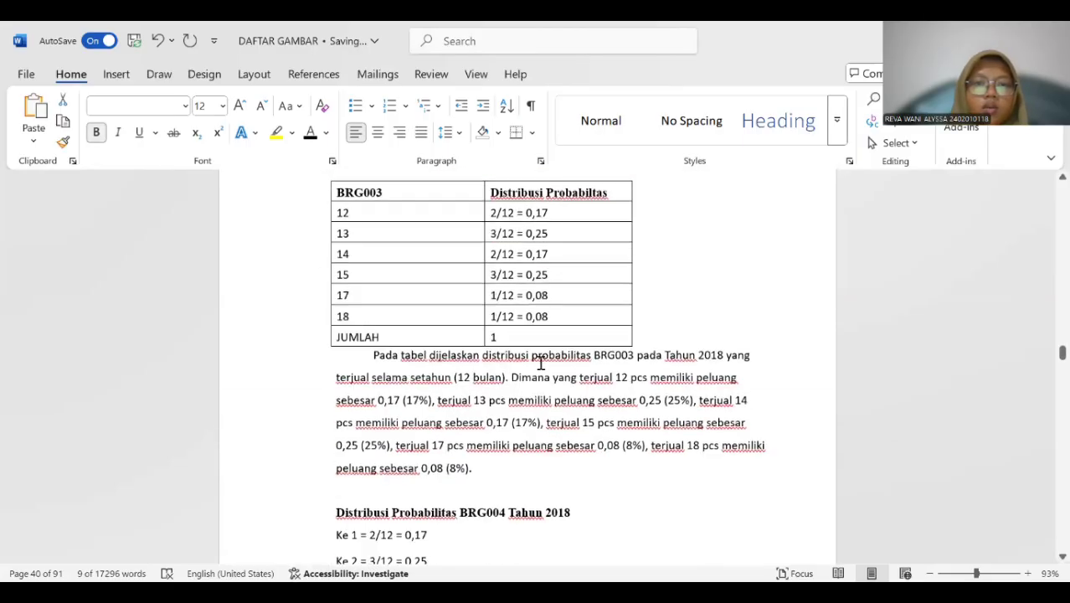
scroll(394, 291, "up", 2)
left_click(361, 296)
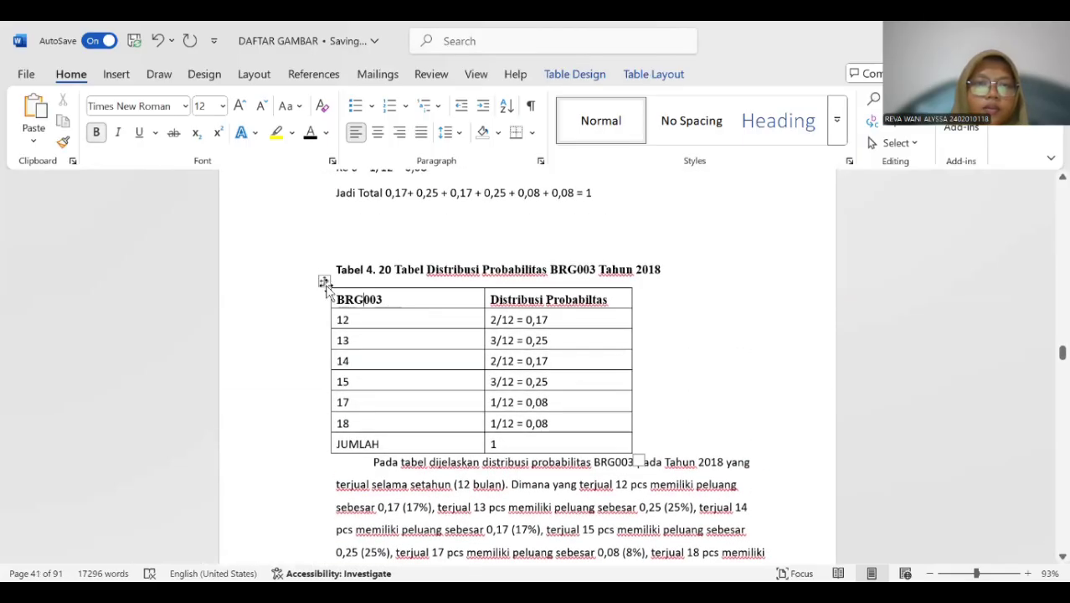
left_click(325, 283)
right_click(325, 284)
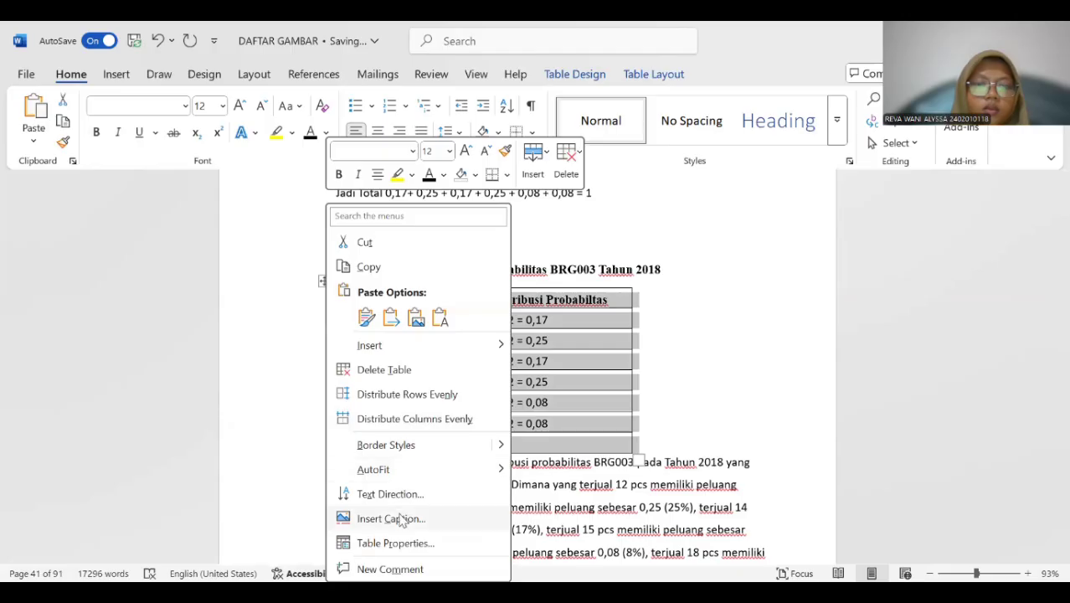
left_click(391, 518)
left_click(542, 378)
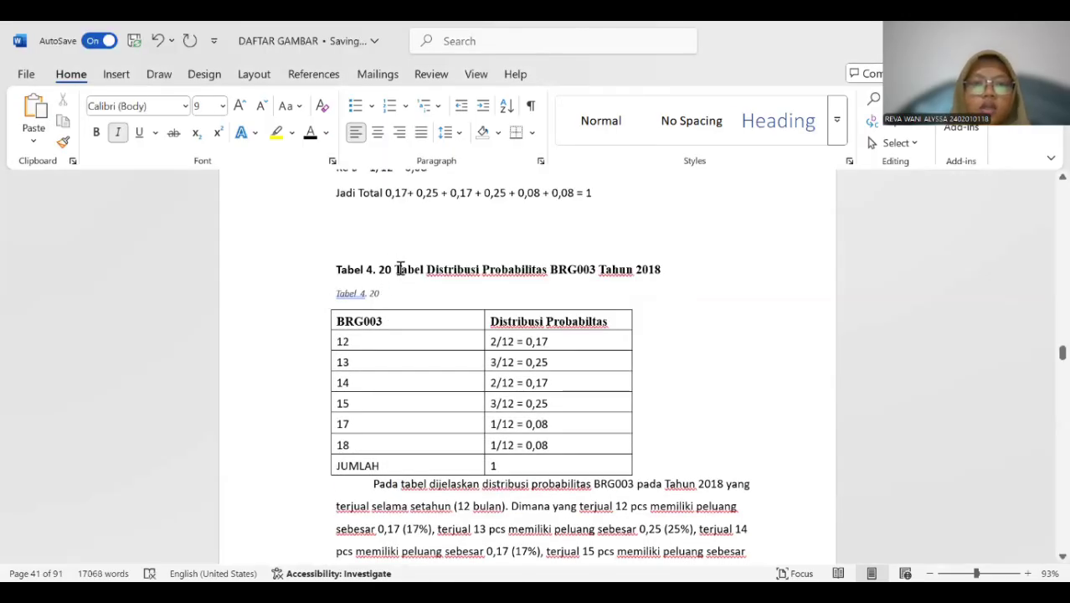
Copy the title "Tabel Distribusi Probabilitas BRG003 Tahun 2018" into the new Tabel 4. 20 caption and delete the old title line above it.
left_click_drag(424, 269, 660, 275)
key("ctrl+c")
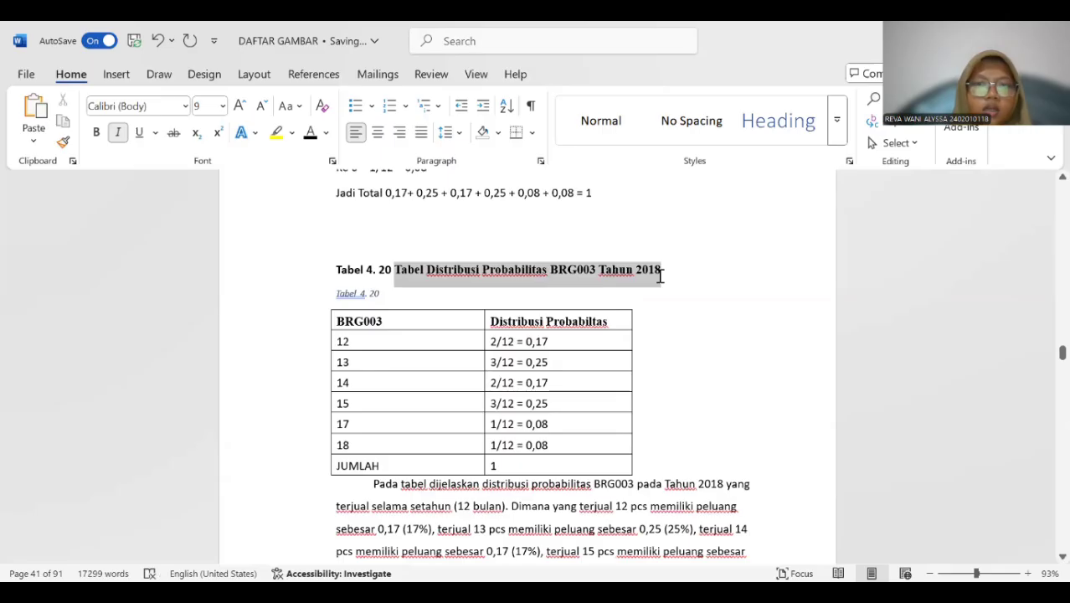
left_click(414, 295)
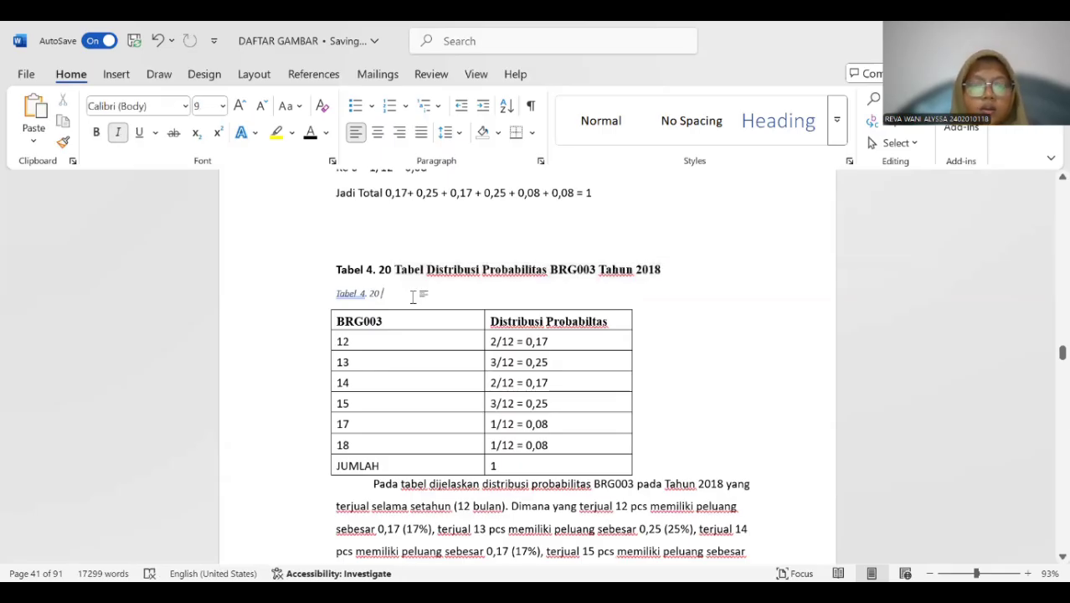
key("ctrl+v")
left_click_drag(336, 268, 706, 268)
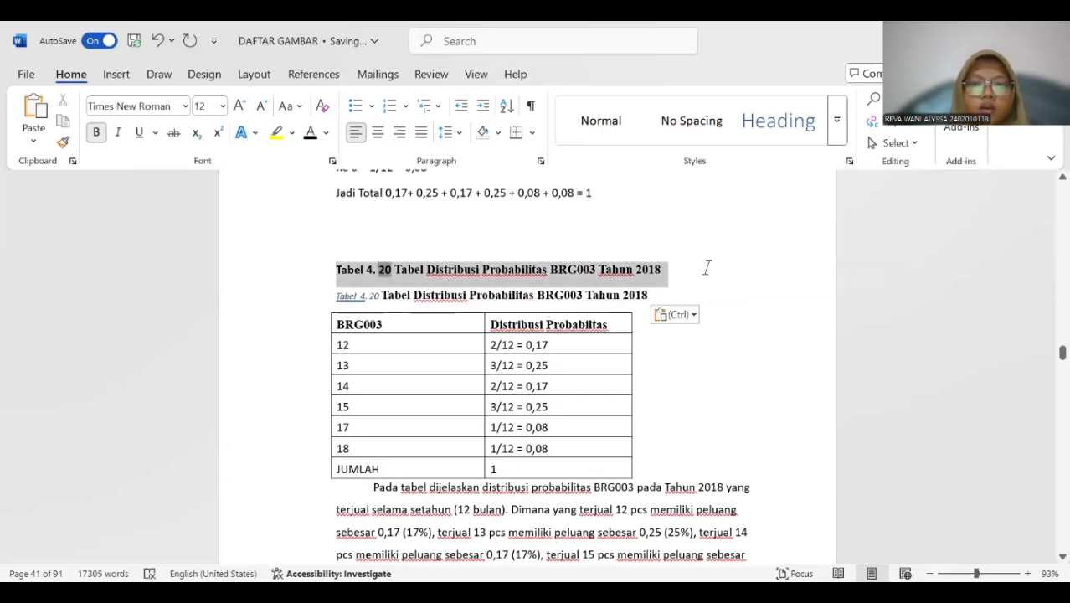
key("Delete")
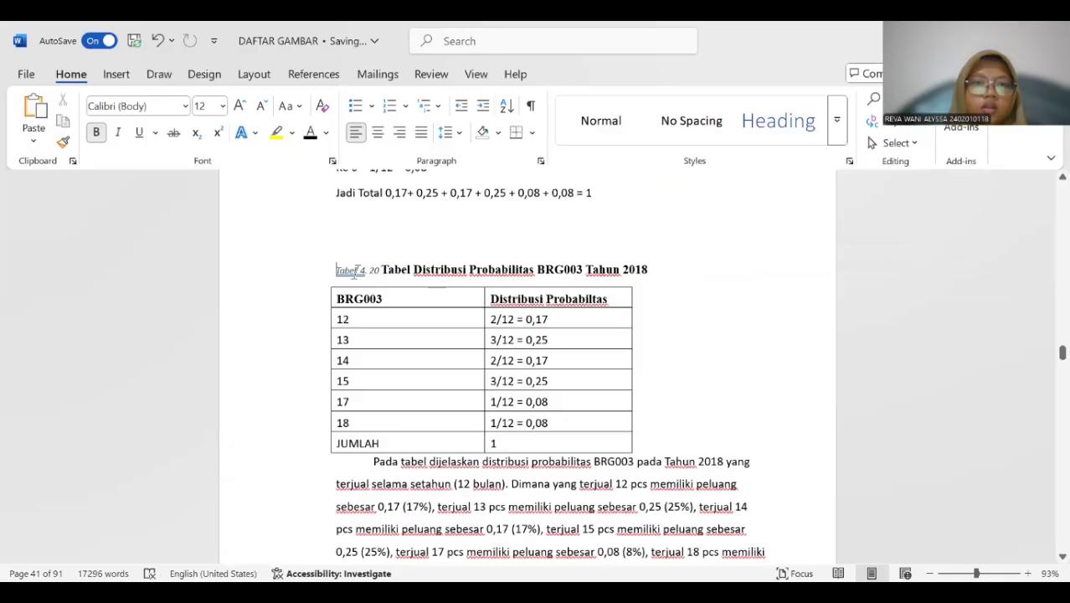
Format the whole Tabel 4. 20 caption above the BRG003 table as bold, 12 pt without italics.
left_click(356, 270)
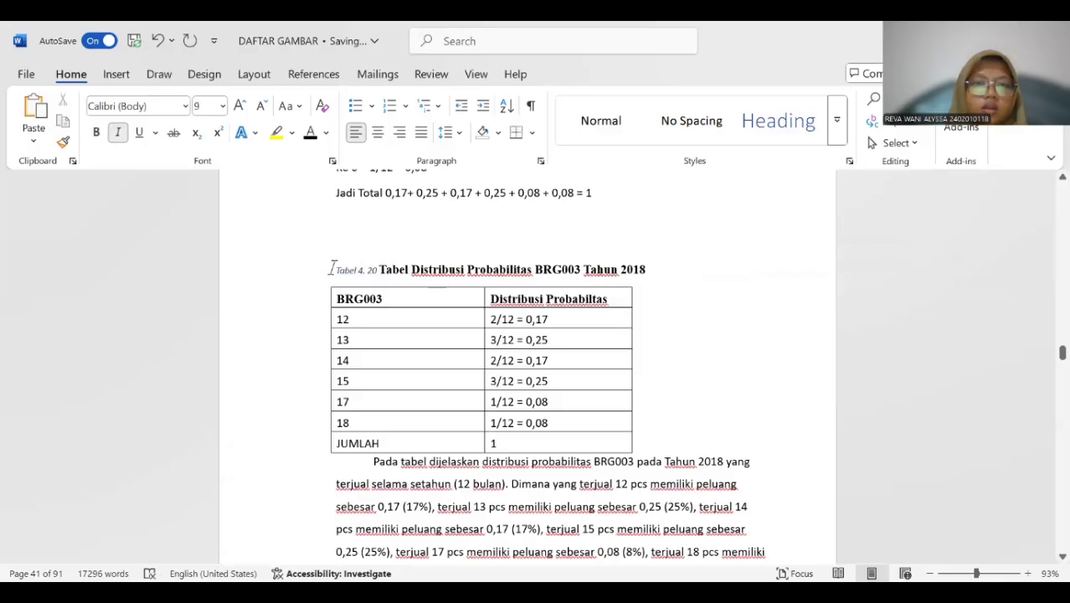
left_click_drag(332, 267, 668, 267)
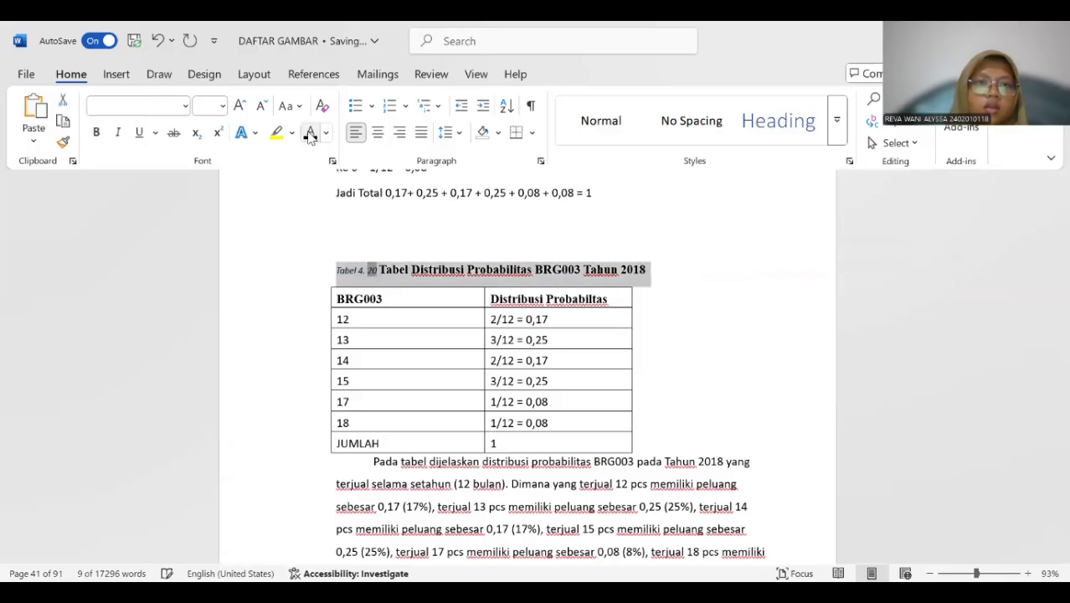
left_click(222, 107)
left_click(207, 209)
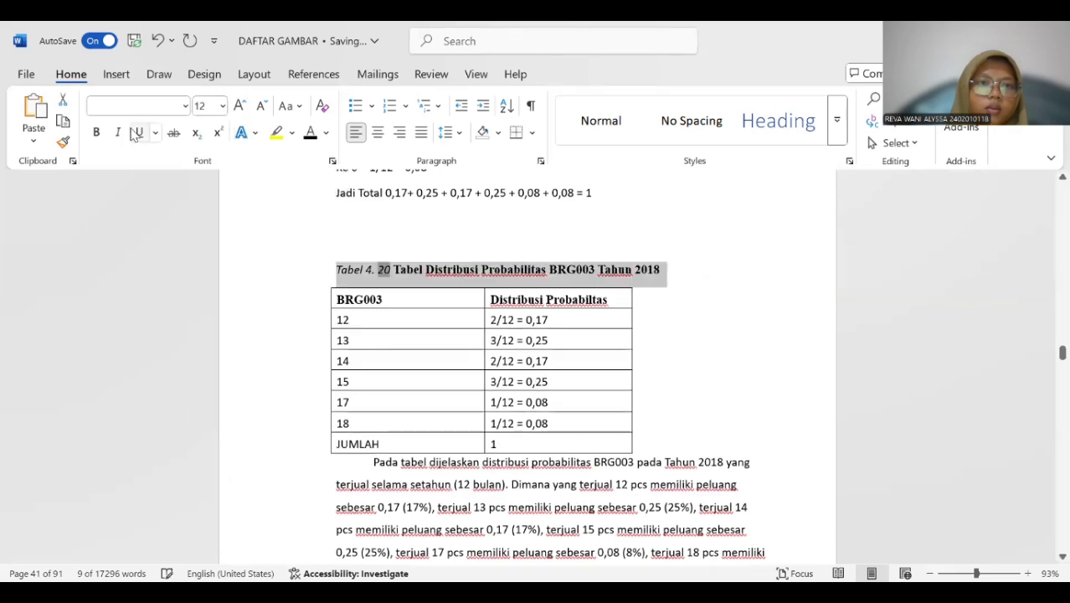
left_click(99, 133)
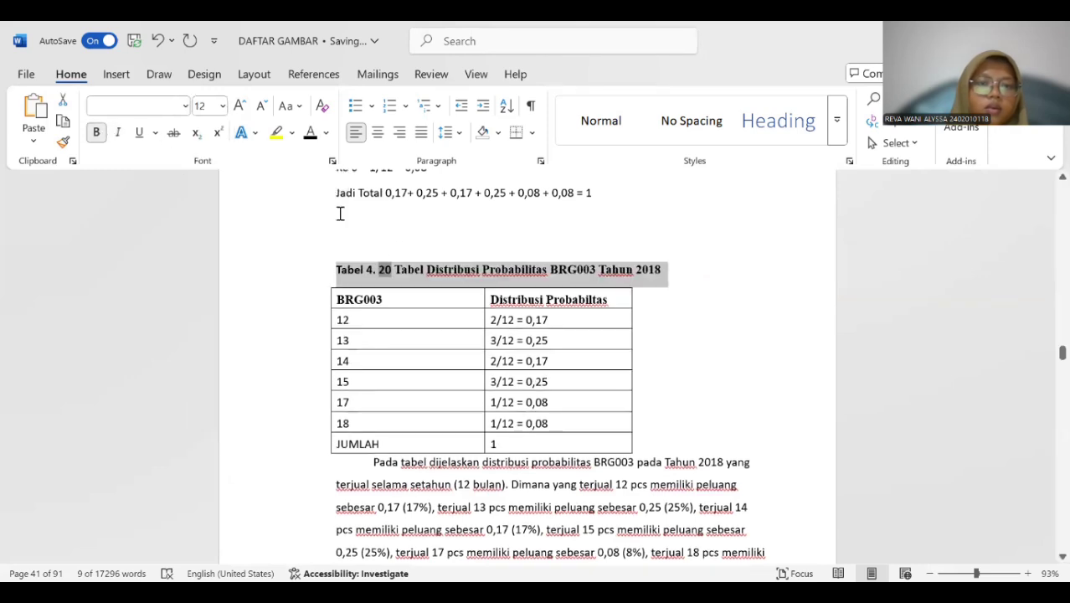
Insert a Tabel 4. 21 caption above the 2018 BRG004 probability distribution table.
scroll(397, 248, "down", 12)
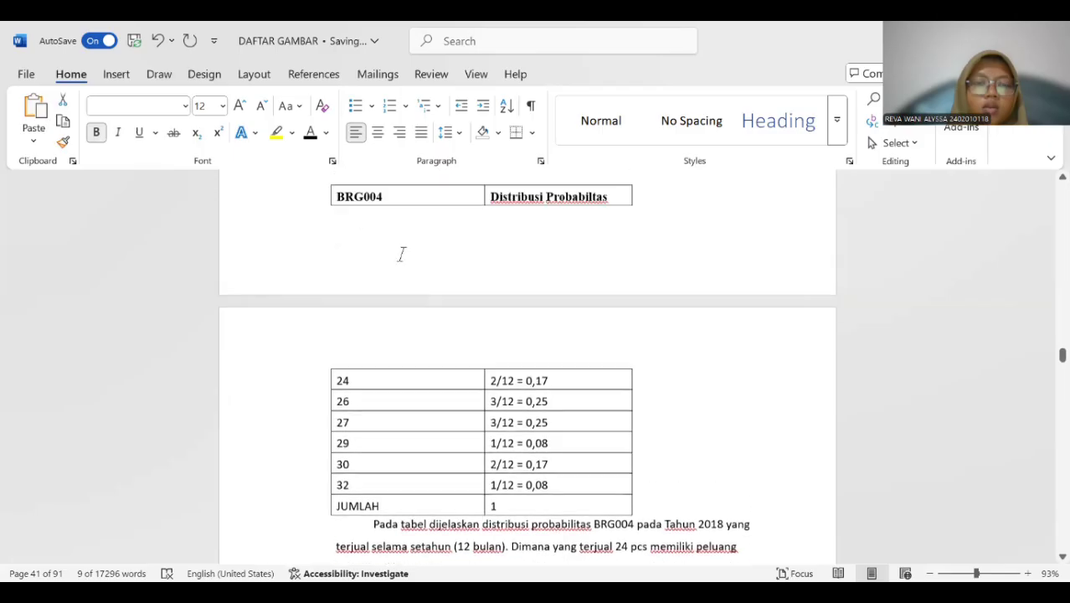
scroll(401, 254, "up", 1)
left_click(306, 284)
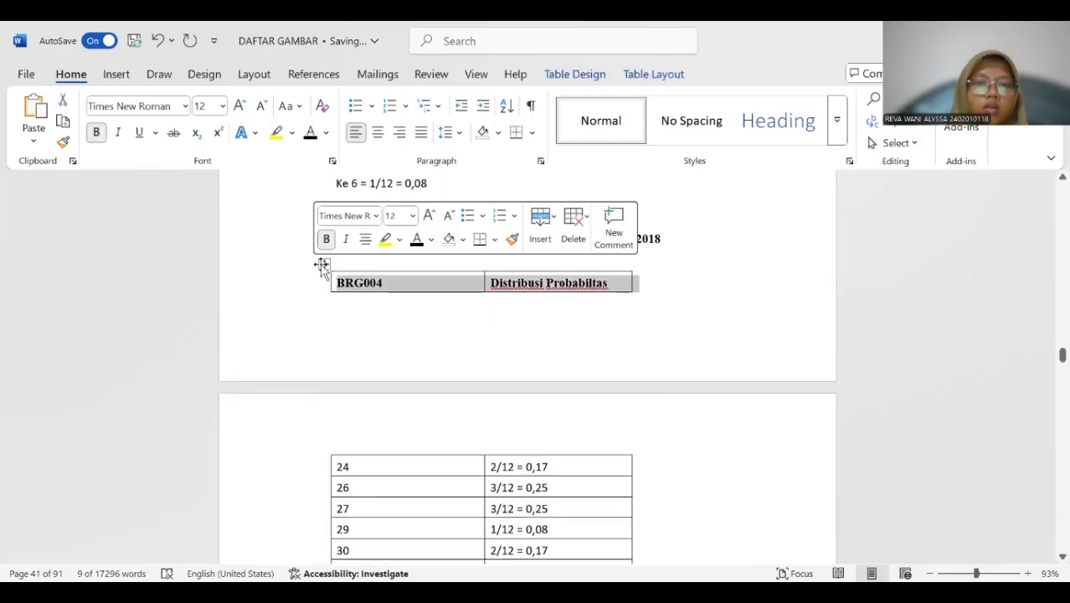
left_click(322, 265)
right_click(322, 264)
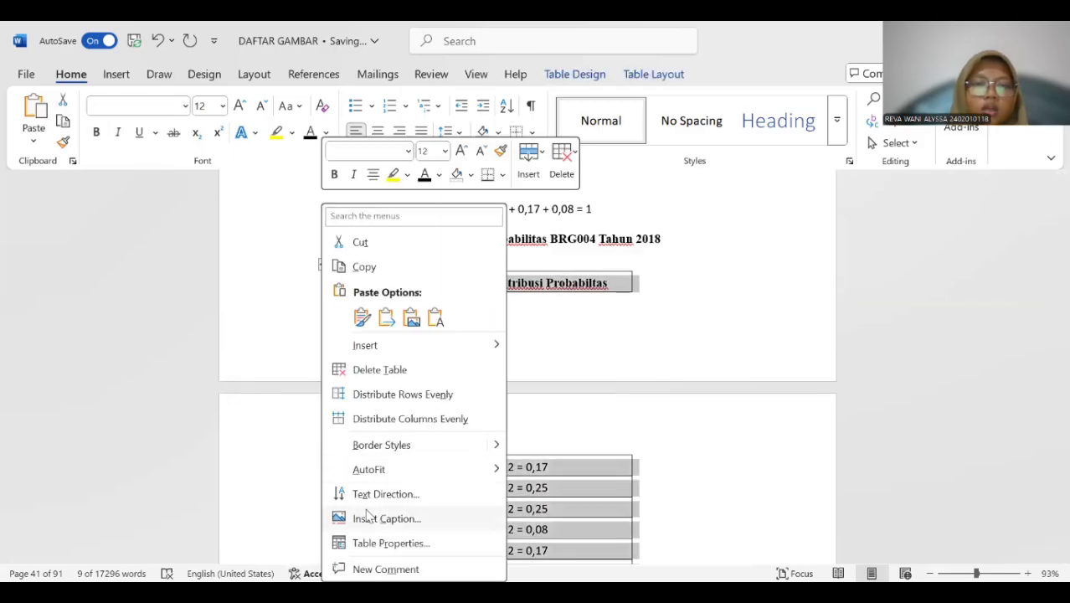
key("Return")
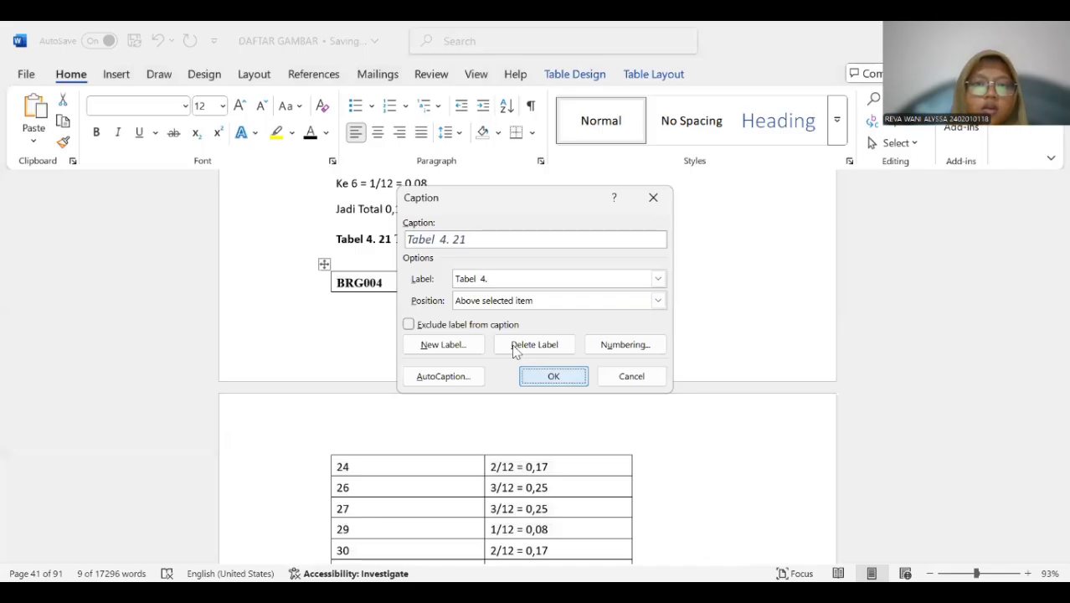
key("Return")
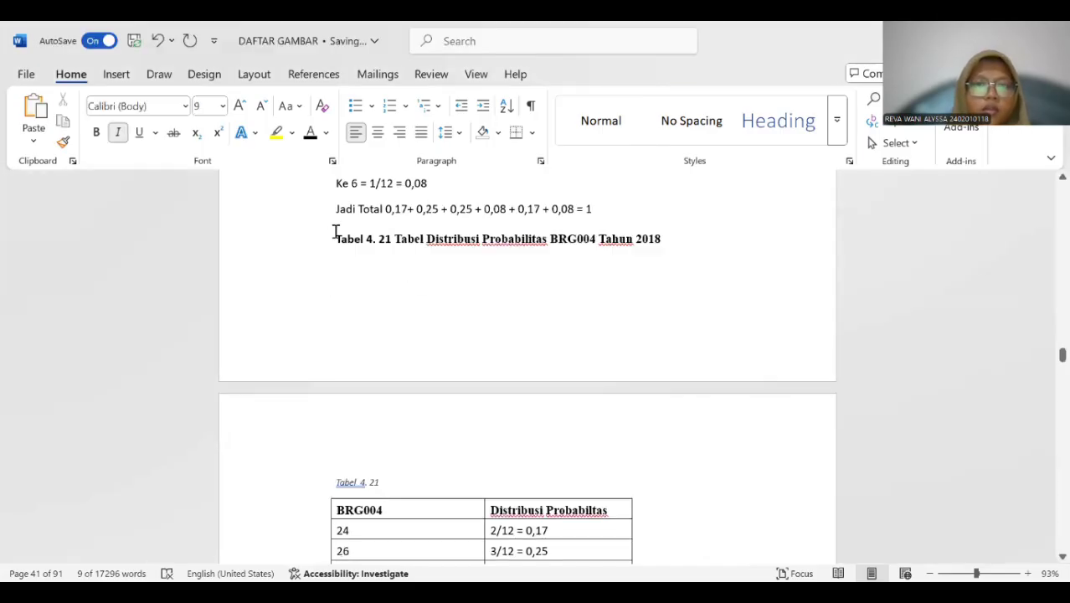
Copy the title "Tabel Distribusi Probabilitas BRG004 Tahun 2018" into the new Tabel 4. 21 caption and delete the old title line above it.
left_click_drag(379, 238, 644, 239)
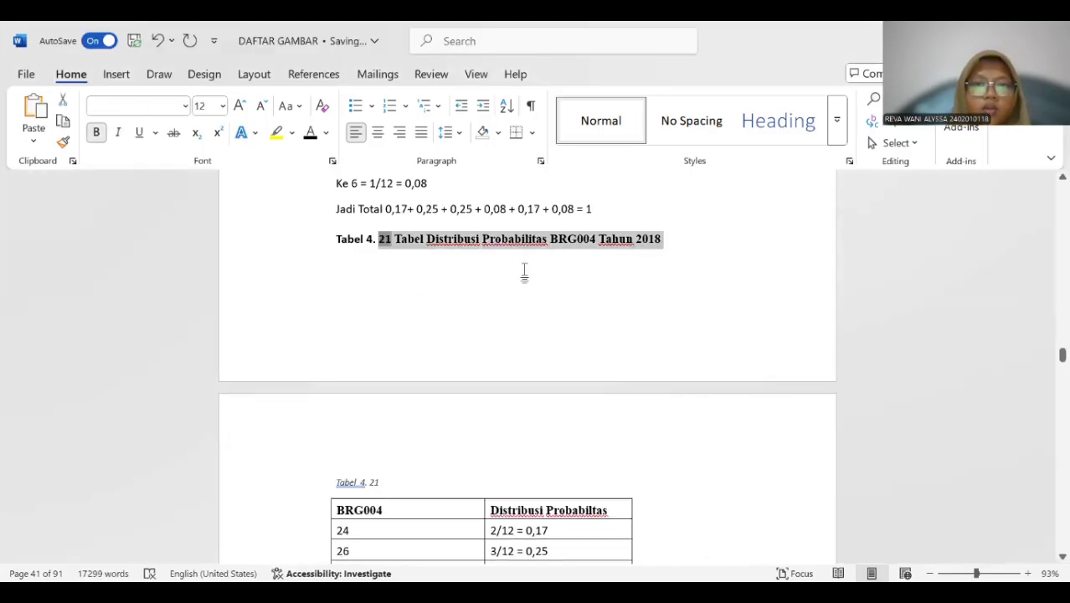
left_click(394, 239)
left_click_drag(378, 238, 552, 299)
left_click_drag(395, 240, 652, 242)
key("ctrl+c")
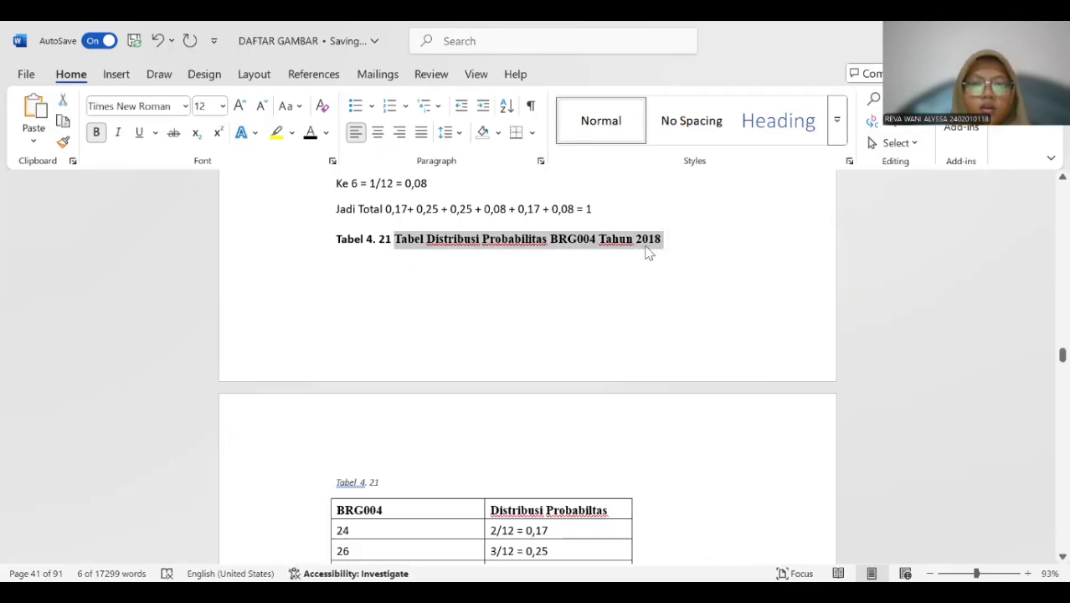
left_click(431, 464)
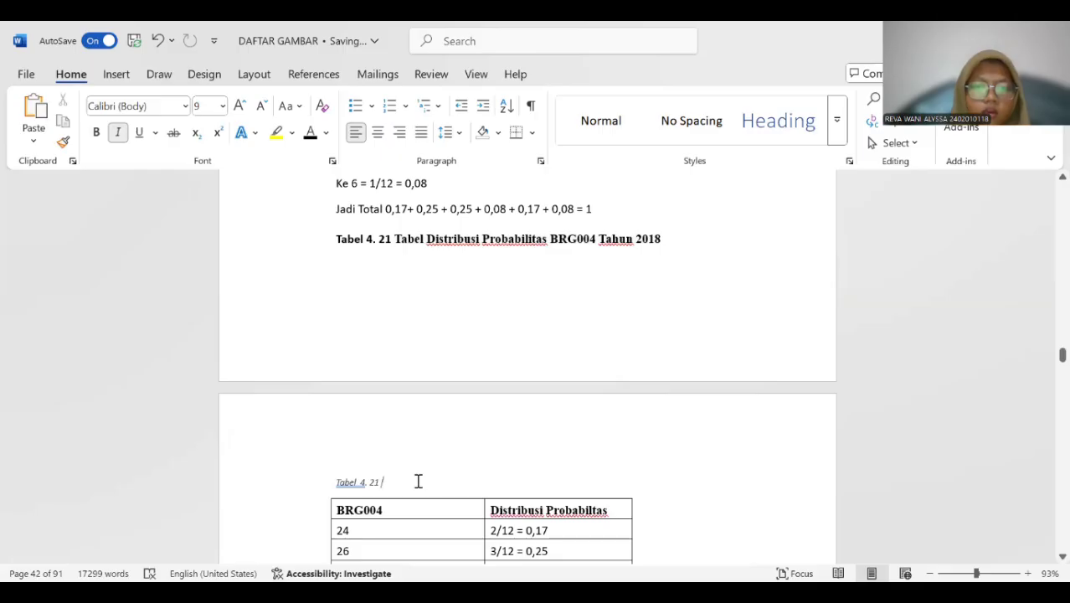
key("ctrl+v")
left_click_drag(329, 239, 688, 237)
key("Delete")
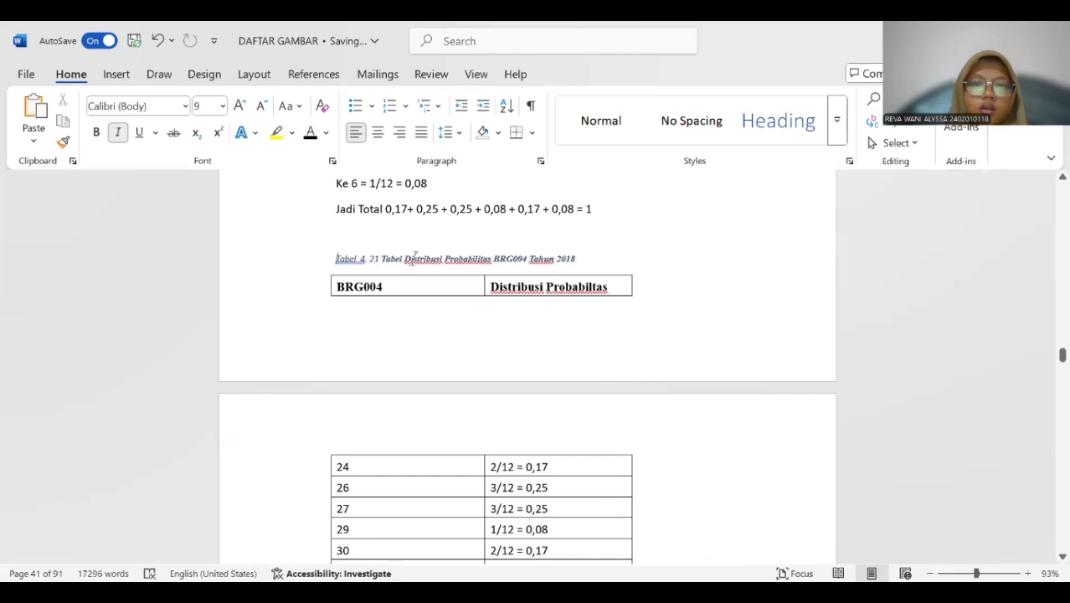
Format the whole Tabel 4. 21 caption above the BRG004 table as bold, 12 pt without italics.
left_click_drag(336, 258, 597, 258)
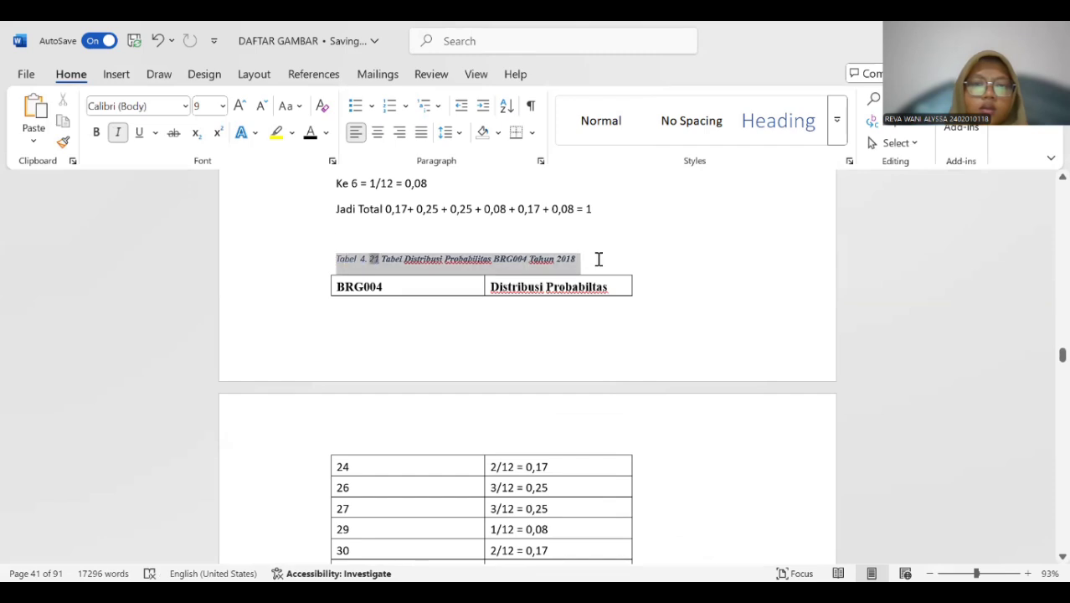
left_click(223, 105)
left_click(208, 207)
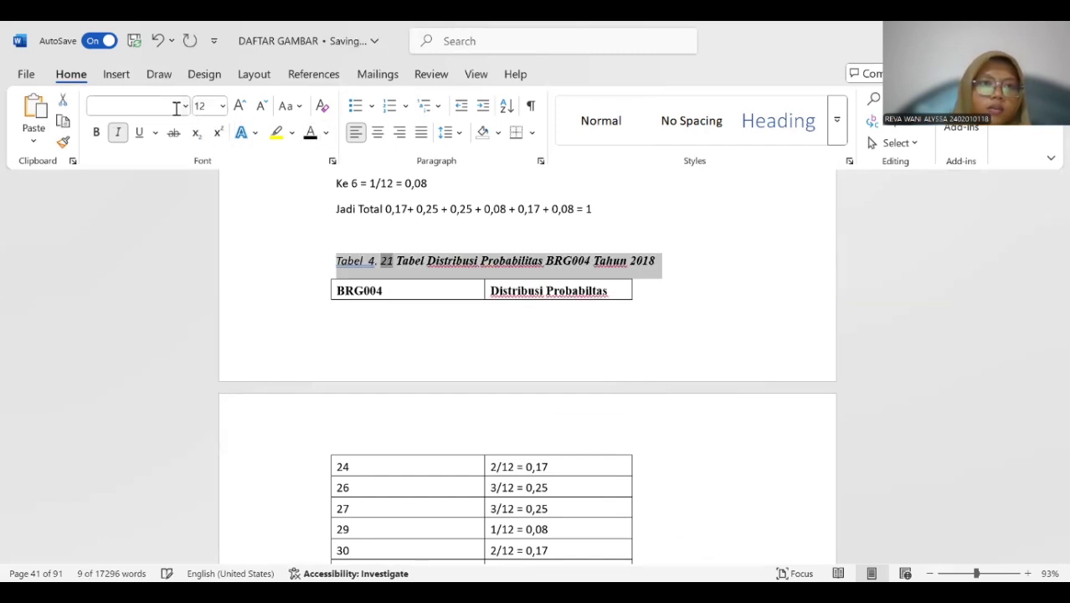
left_click(119, 134)
left_click(96, 132)
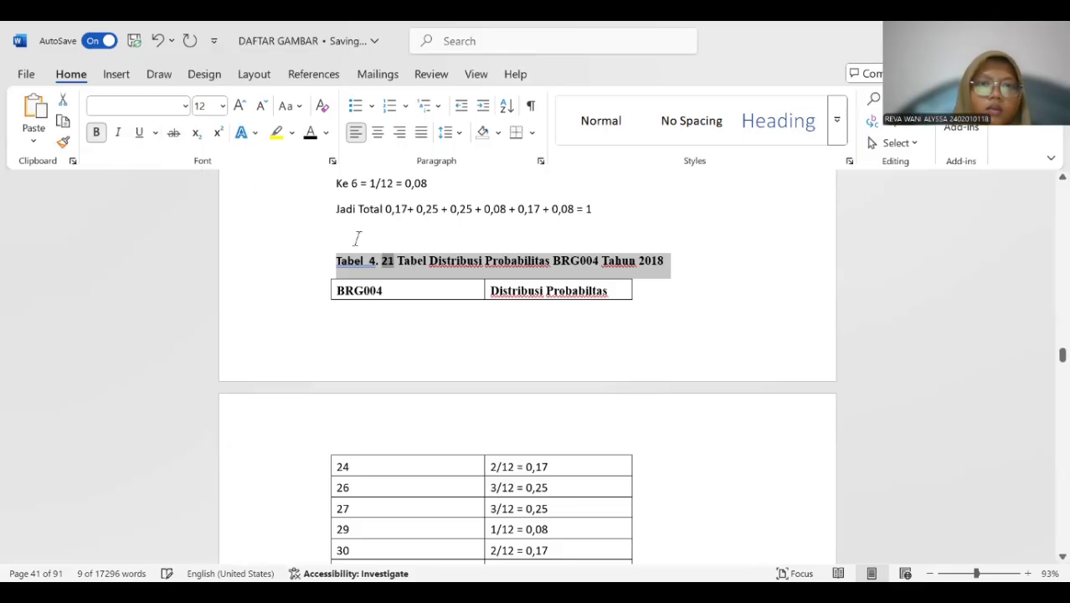
left_click(372, 309)
Insert a Tabel 4. 22 caption above the 2018 BRG005 probability distribution table.
scroll(378, 293, "down", 10)
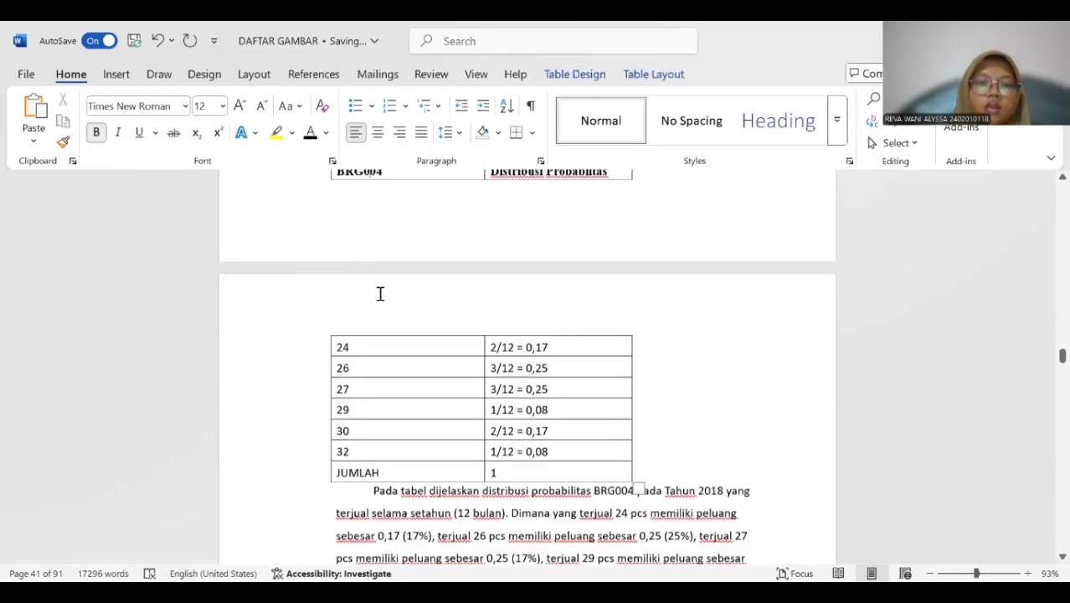
scroll(381, 292, "down", 3)
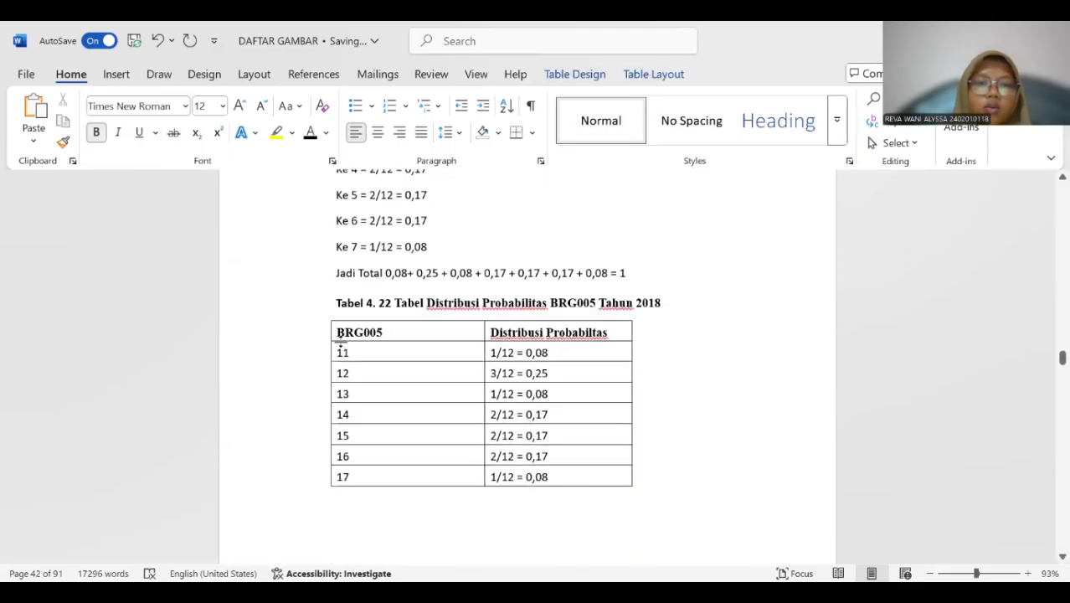
left_click(326, 320)
left_click(324, 352)
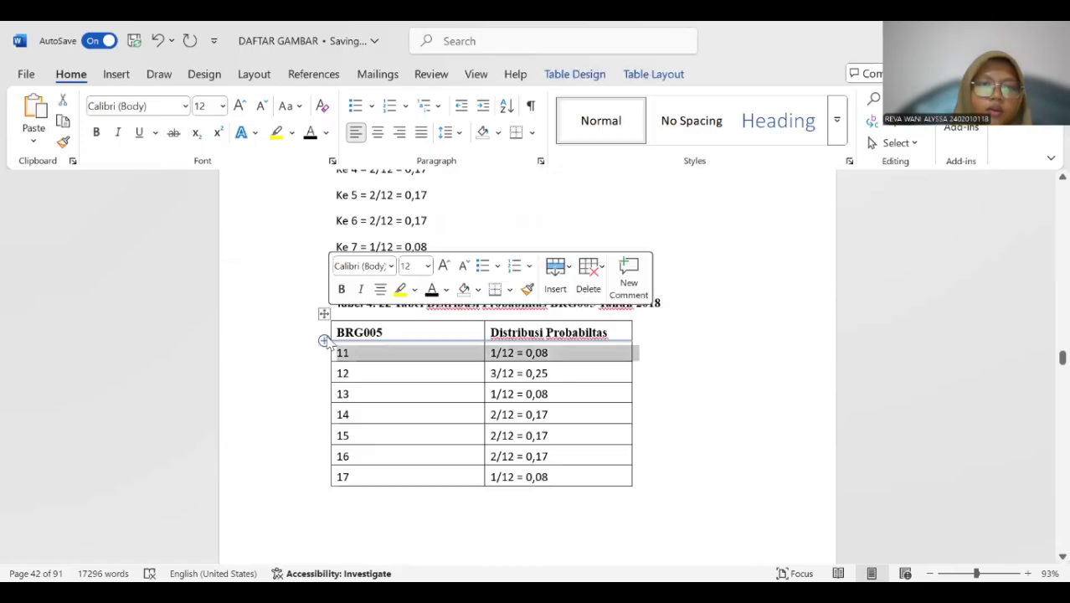
left_click(325, 313)
right_click(393, 416)
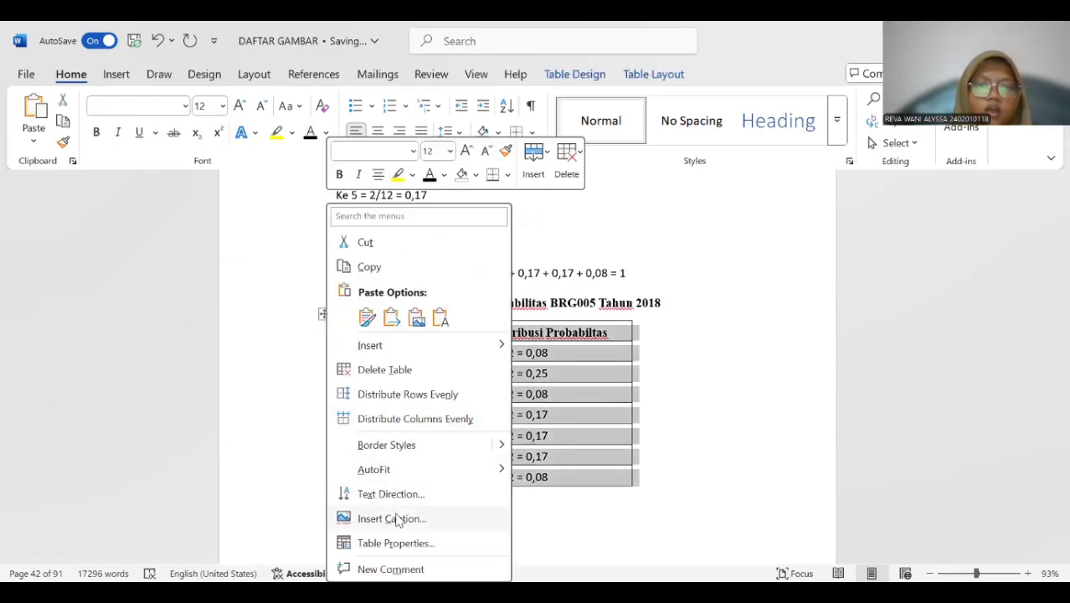
left_click(394, 518)
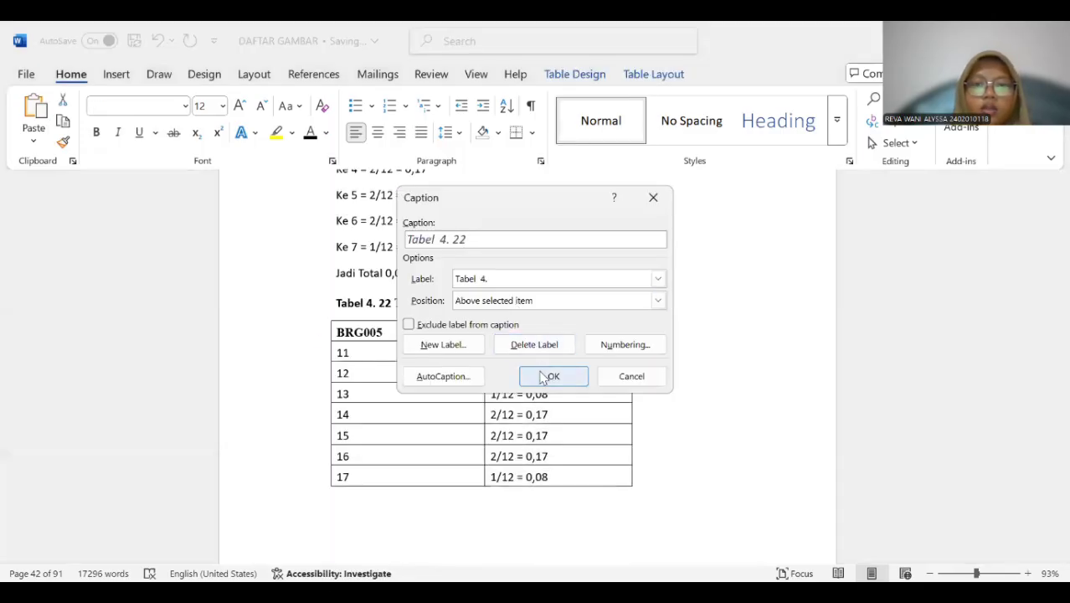
left_click(550, 376)
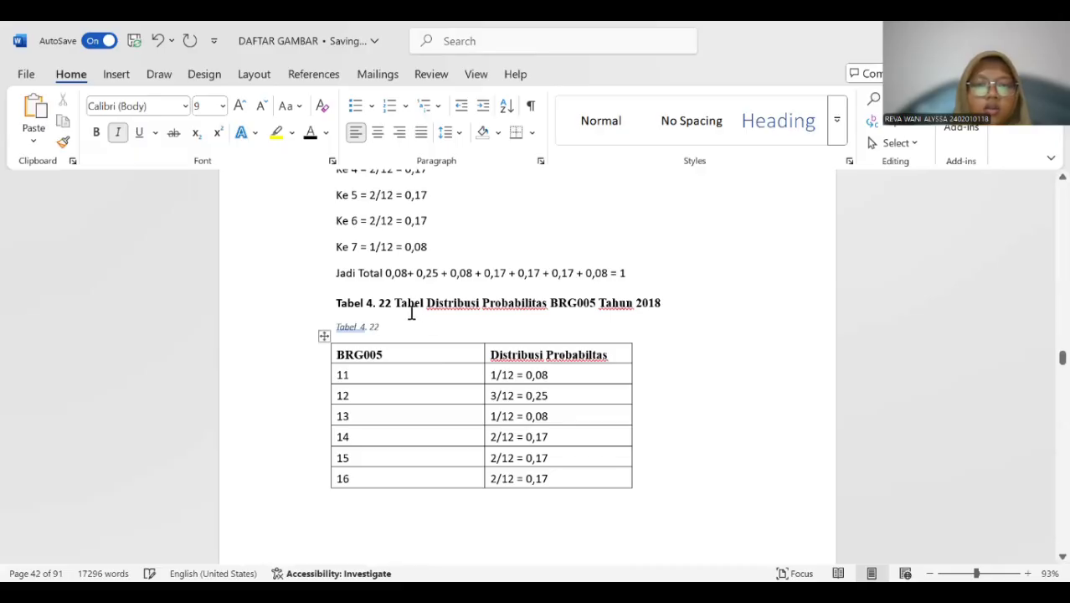
Copy the title "Tabel Distribusi Probabilitas BRG005 Tahun 2018" into the new Tabel 4. 22 caption and delete the old title line above it.
left_click_drag(395, 303, 657, 306)
key("ctrl+c")
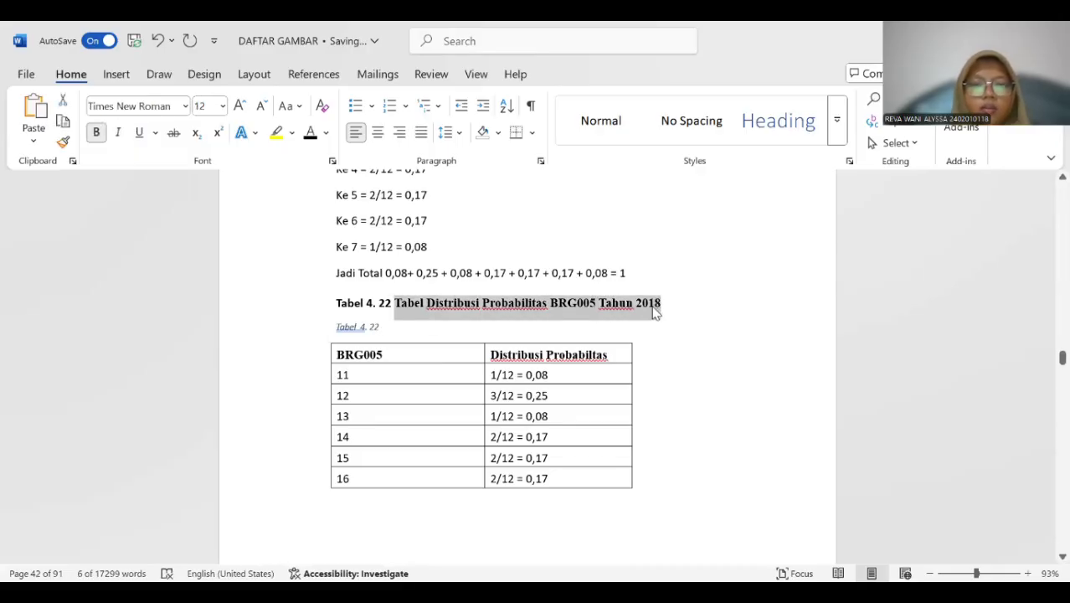
left_click(397, 333)
key("ctrl+v")
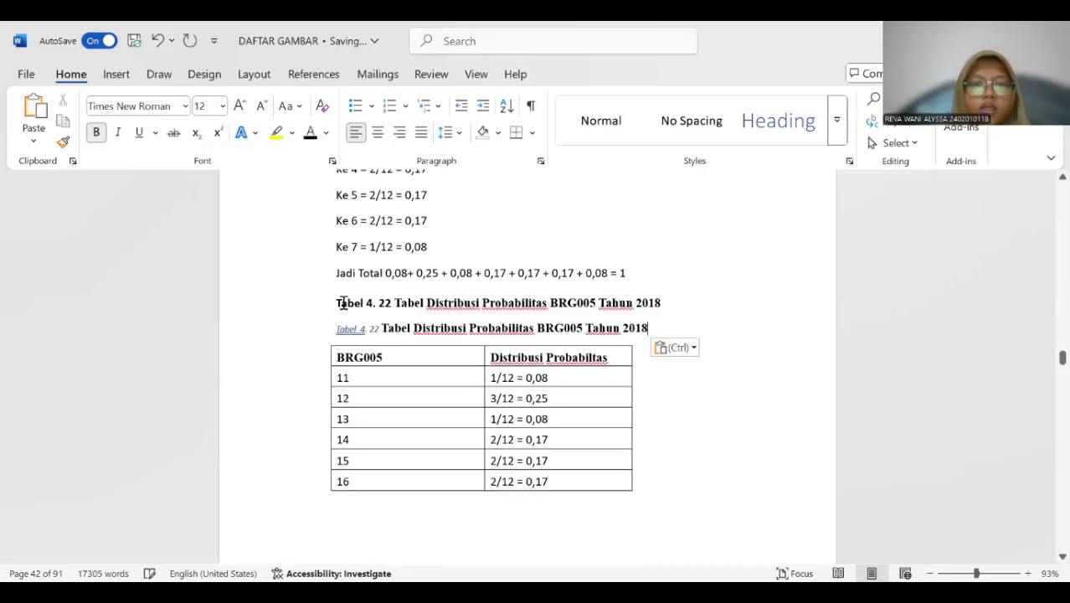
triple_click(518, 303)
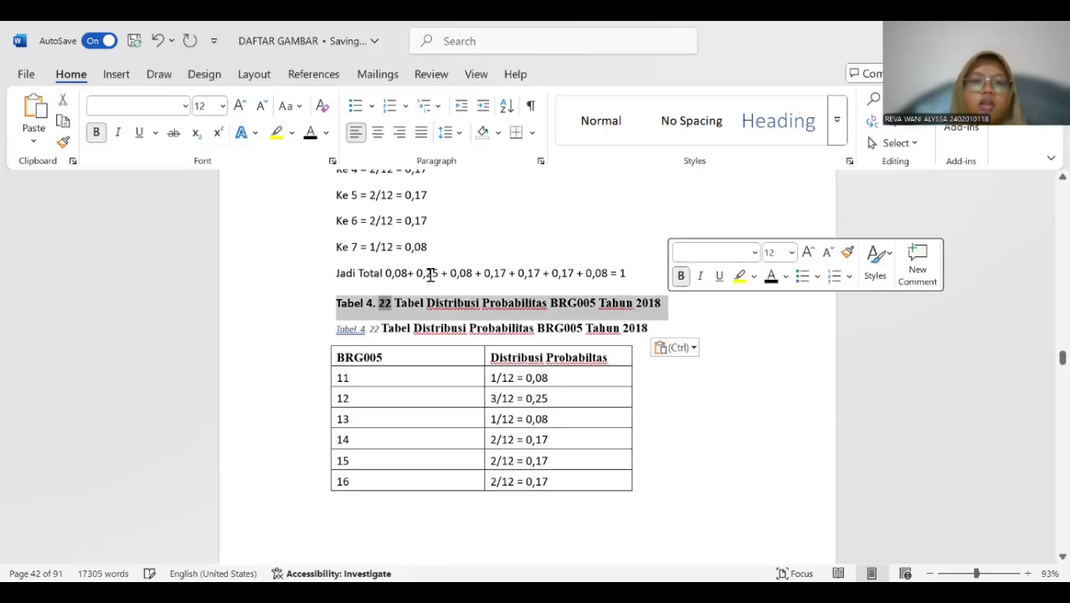
key("Delete")
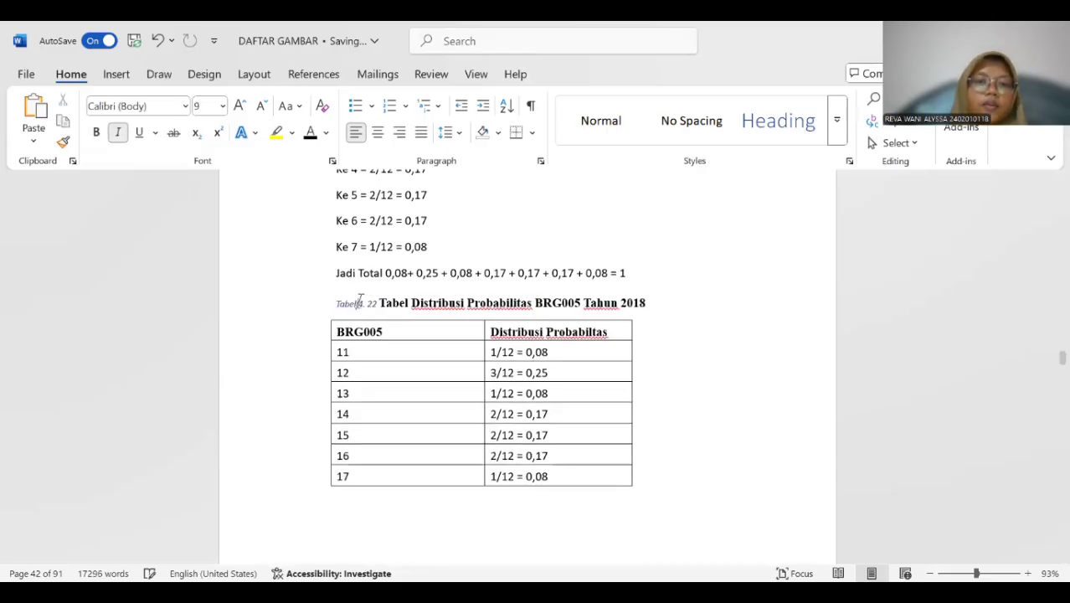
Format the whole Tabel 4. 22 caption above the BRG005 table as bold, 12 pt without italics.
left_click_drag(333, 302, 640, 301)
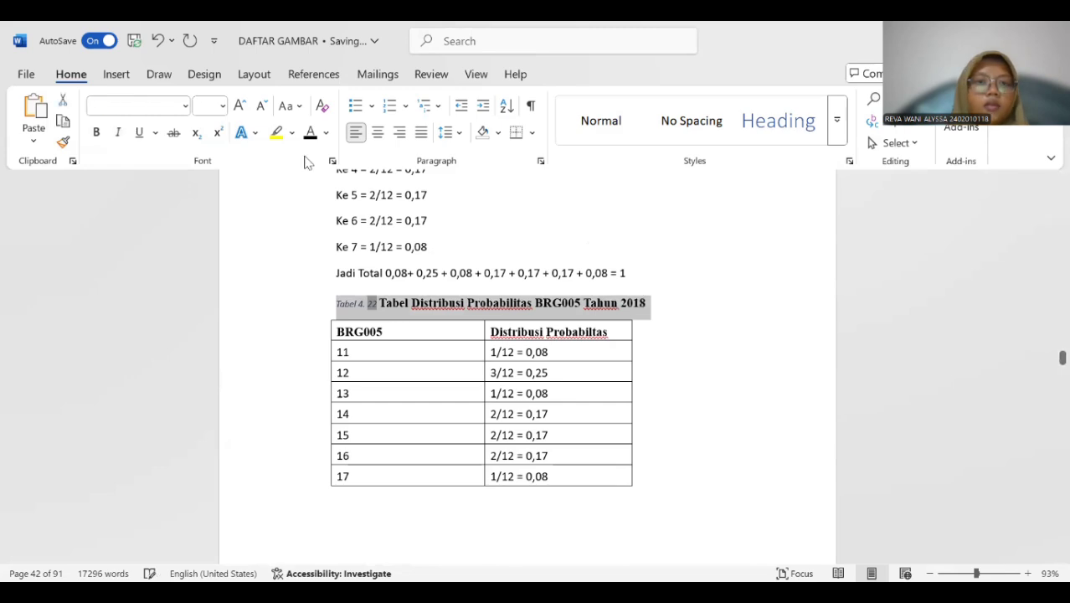
left_click(223, 105)
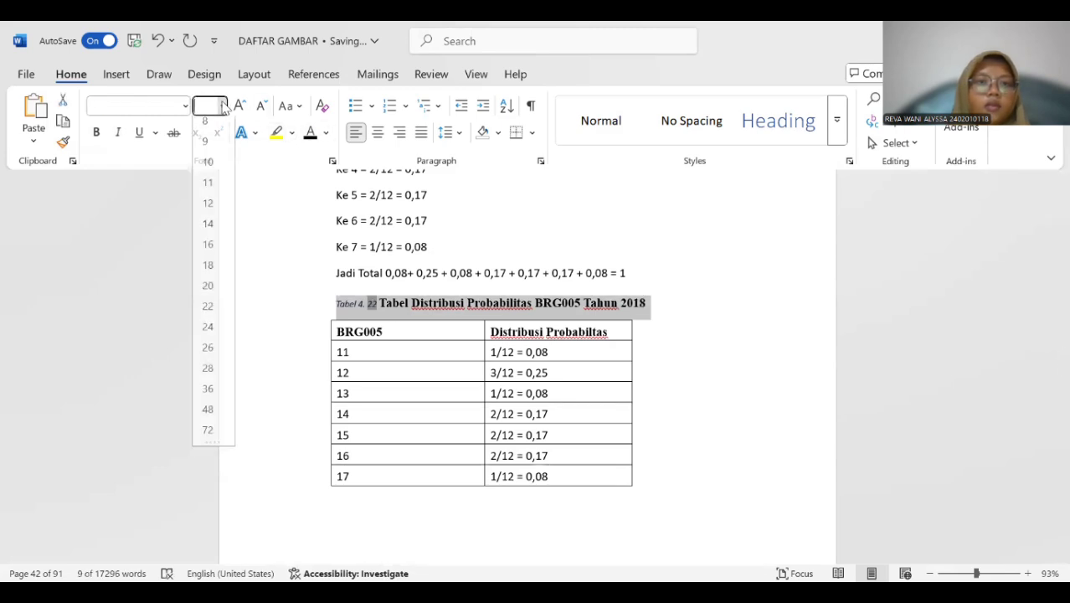
left_click(206, 210)
left_click(96, 132)
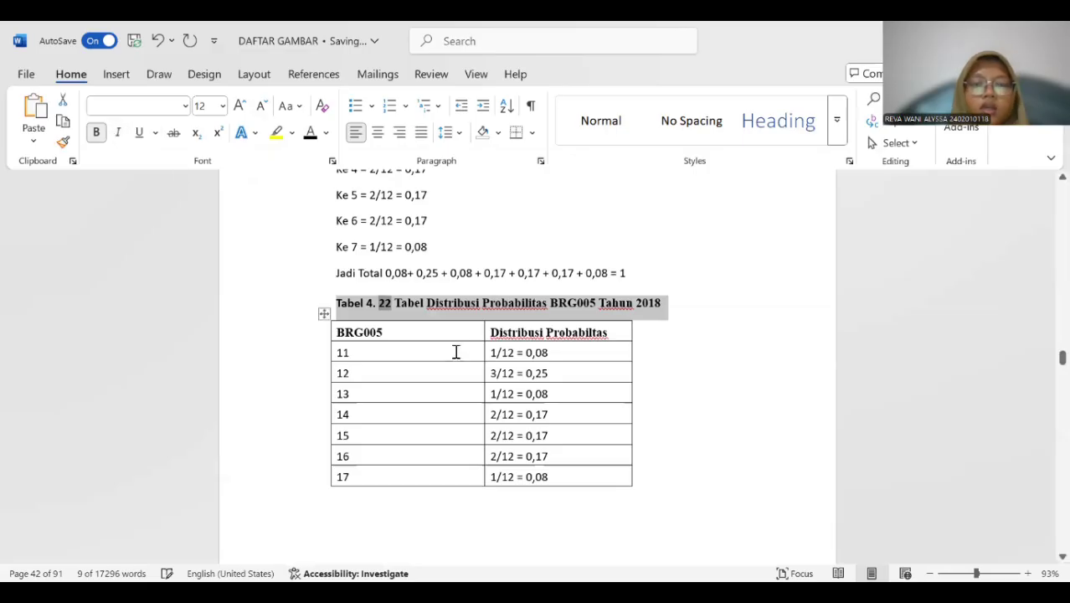
Insert a Tabel 4. 23 caption above the BRG001 cumulative distribution table in section 4.3.4.
scroll(466, 334, "down", 5)
scroll(464, 327, "down", 10)
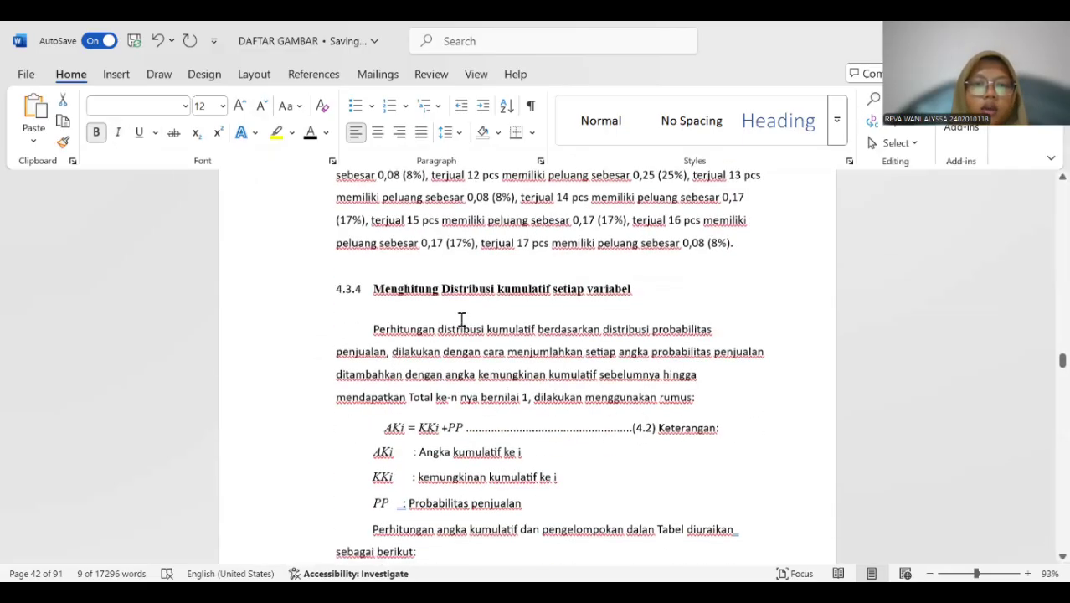
scroll(460, 317, "down", 1)
left_click(337, 321)
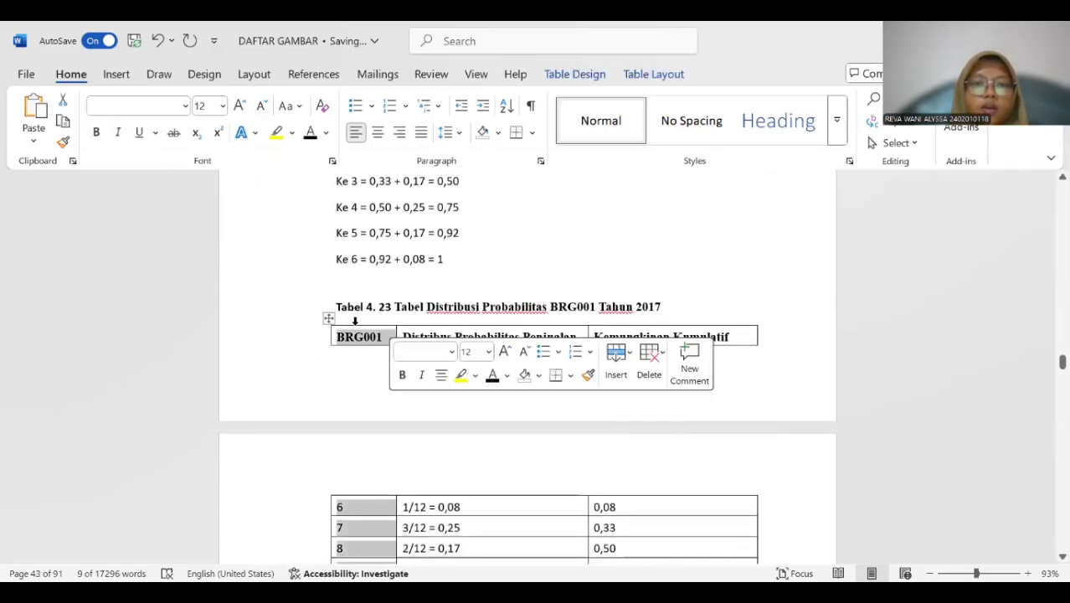
left_click(327, 319)
right_click(328, 319)
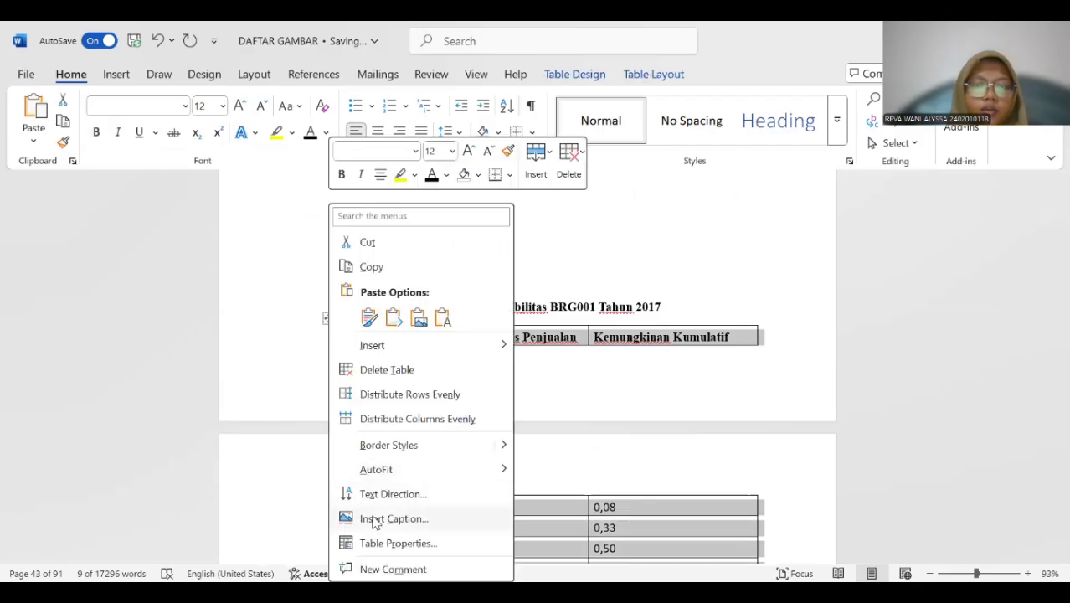
left_click(394, 518)
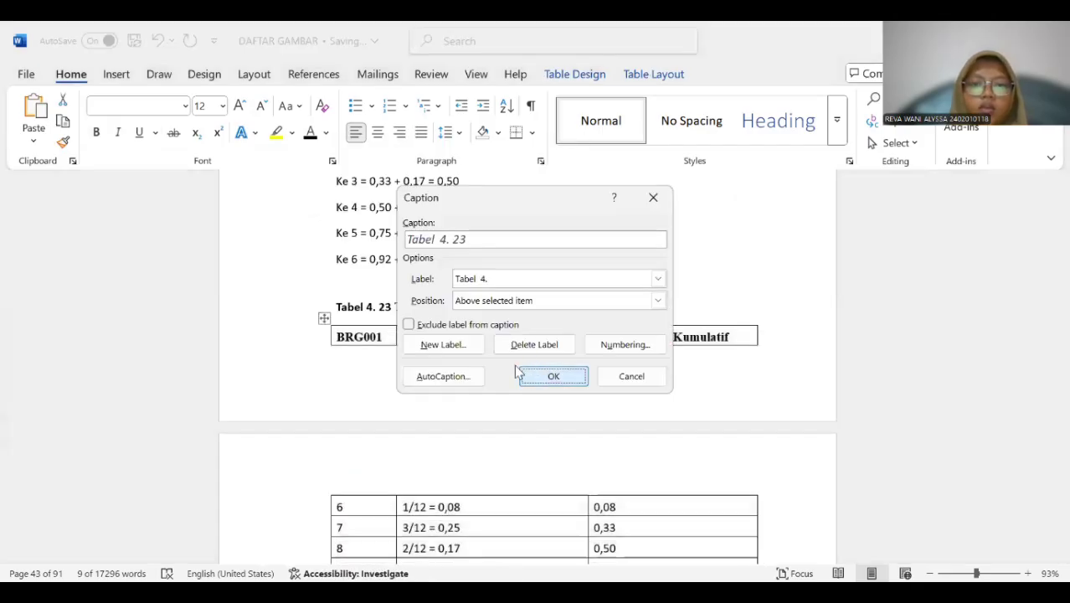
left_click(535, 374)
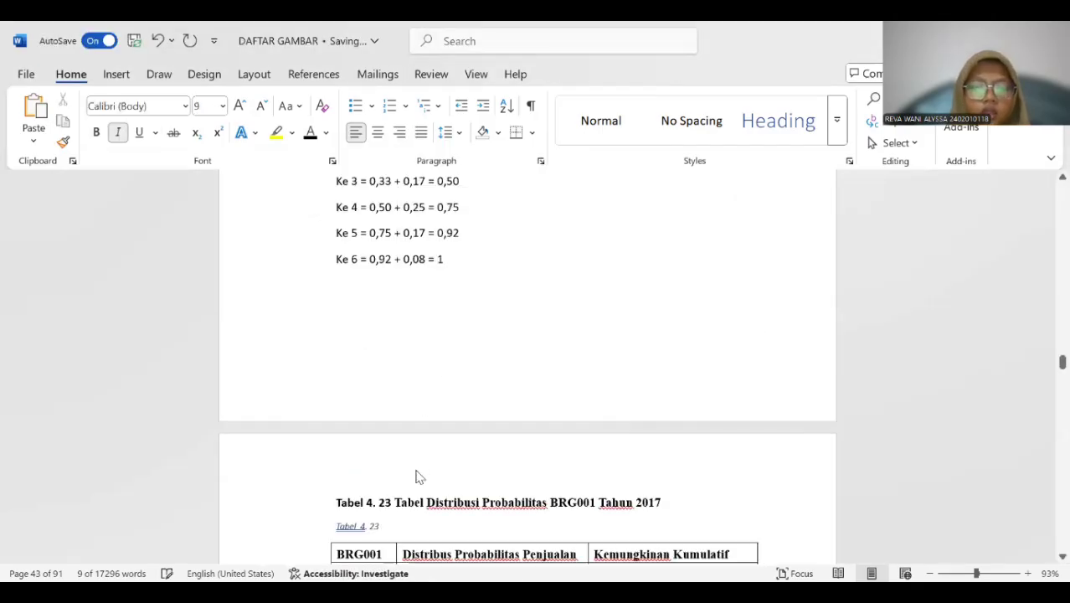
Copy the title "Tabel Distribusi Probabilitas BRG001 Tahun 2017" from the old title line into the new Tabel 4. 23 caption.
scroll(398, 500, "down", 3)
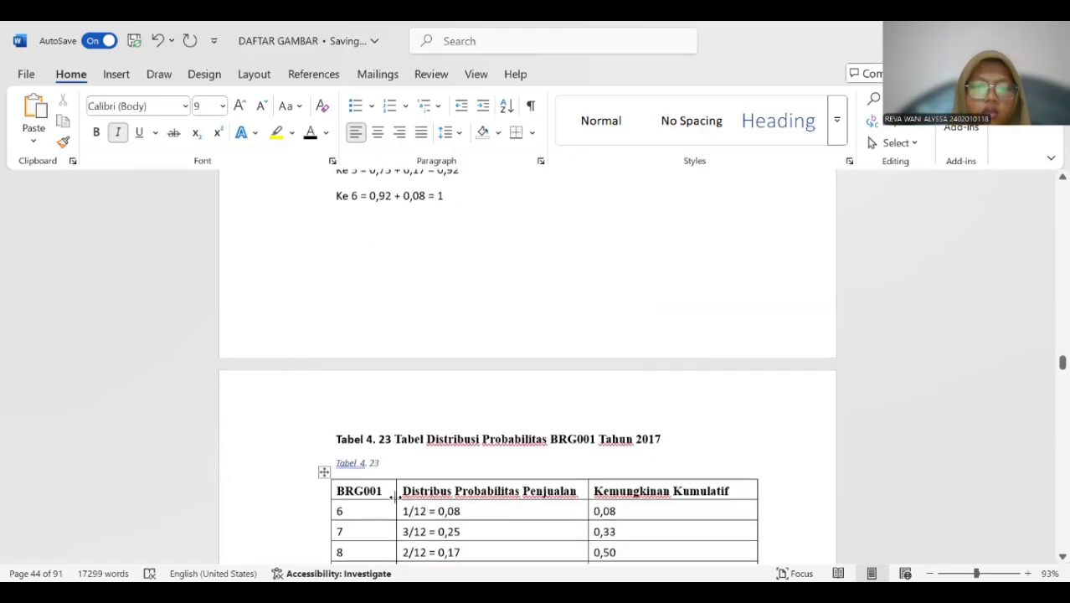
left_click_drag(397, 318, 656, 322)
key("ctrl+c")
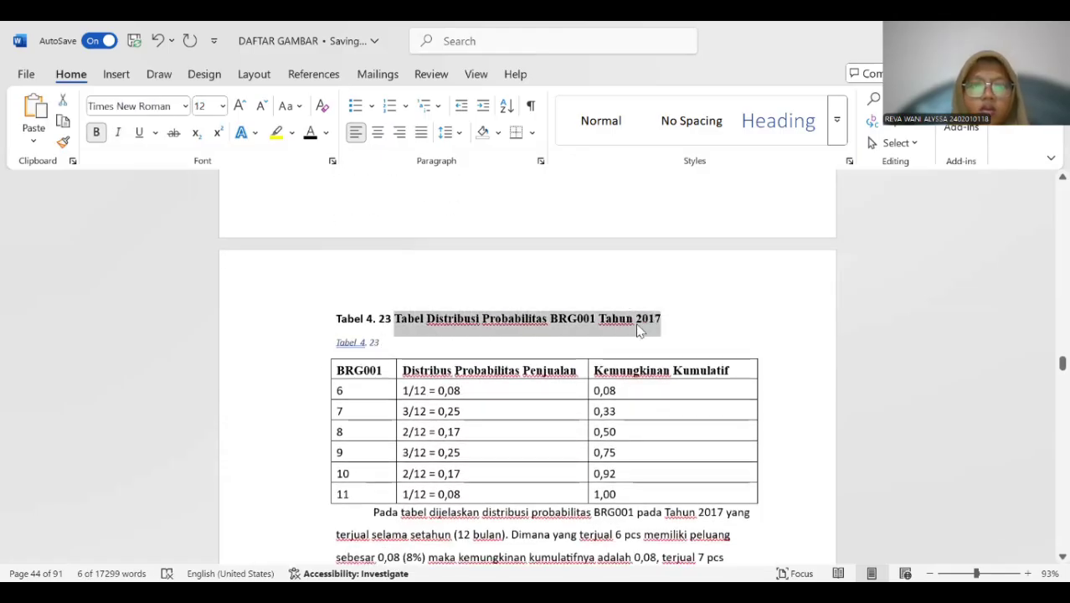
left_click(405, 343)
key("ctrl+v")
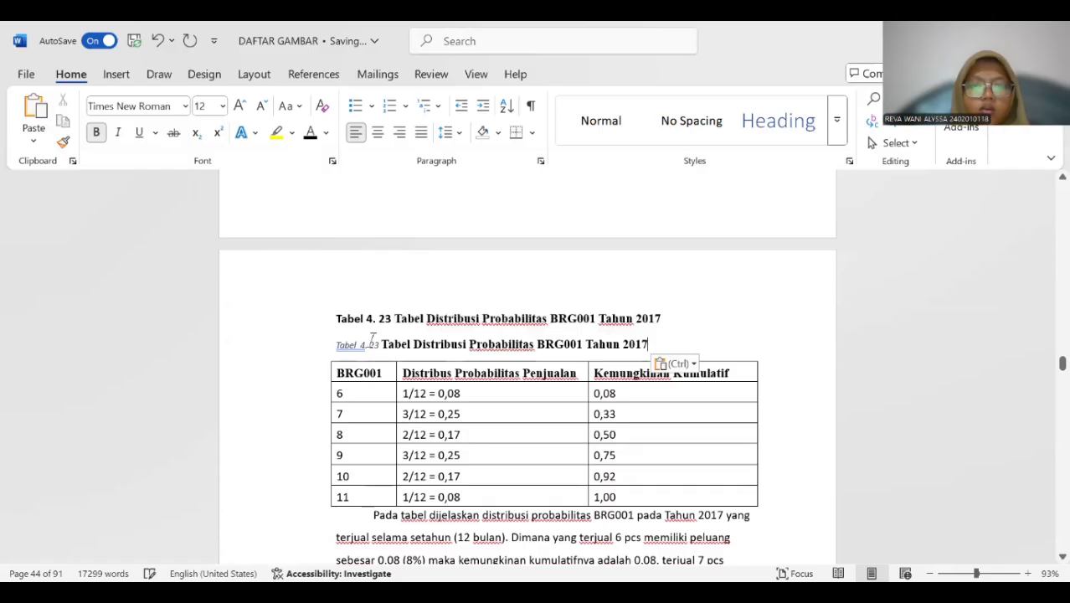
Remove the extra space before "4." in the new Tabel 4. 23 caption label and select the whole caption line.
left_click(358, 344)
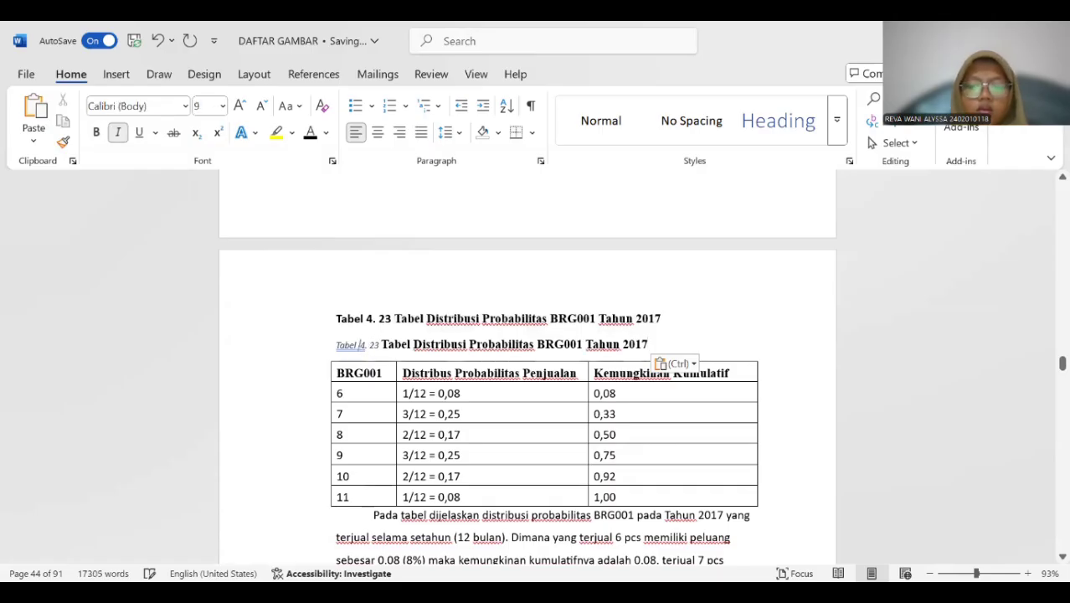
key("BackSpace")
left_click_drag(334, 343, 645, 344)
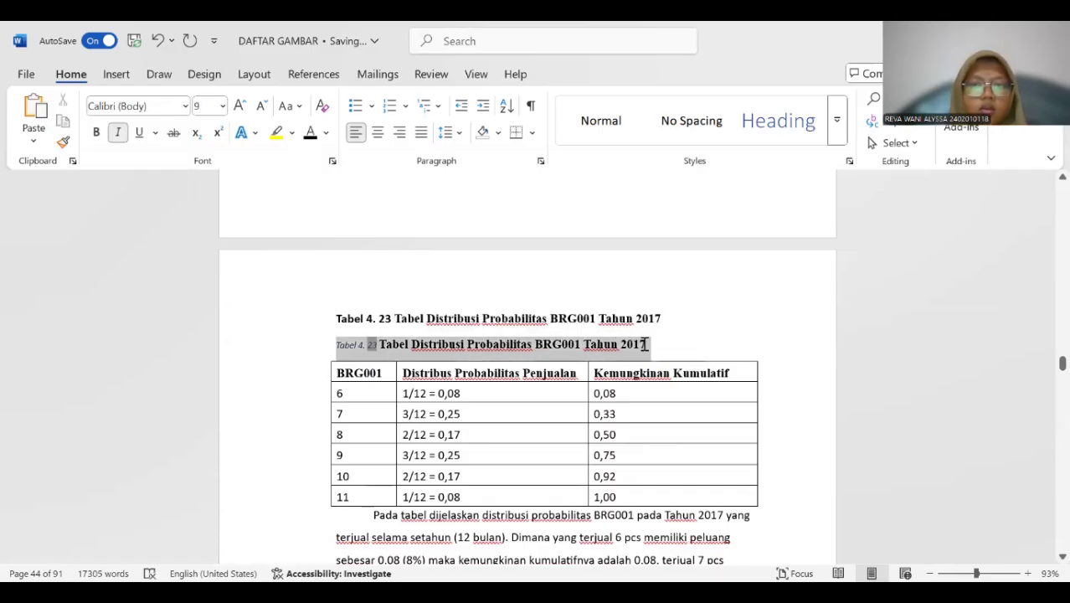
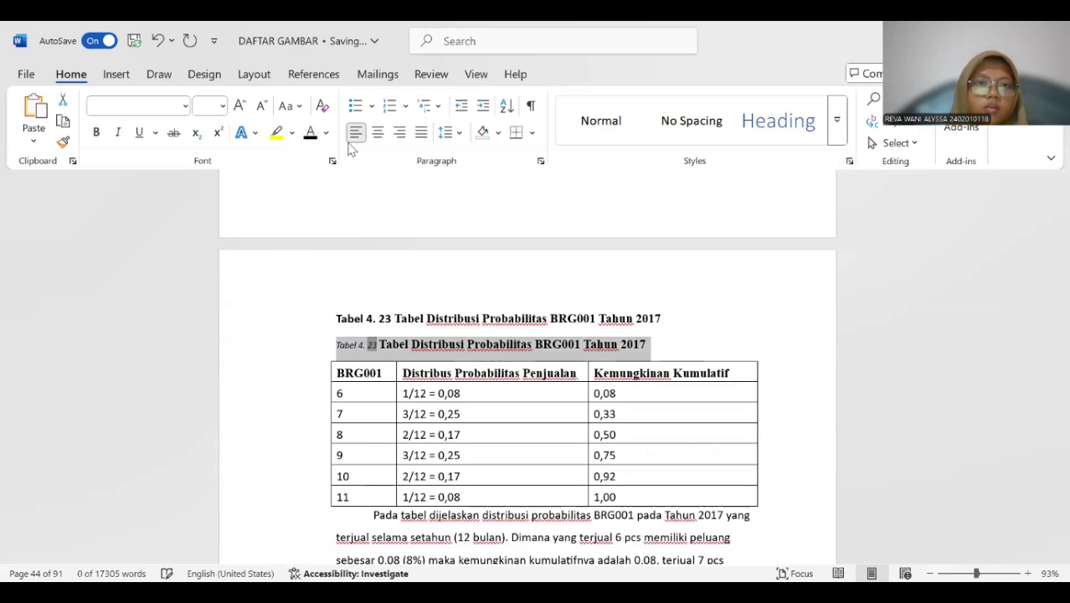
Format the selected Tabel 4. 23 caption as bold, 12 pt without italics and delete the duplicate old title line above it.
left_click(224, 107)
left_click(208, 210)
left_click(97, 133)
left_click_drag(334, 318, 650, 319)
key("BackSpace")
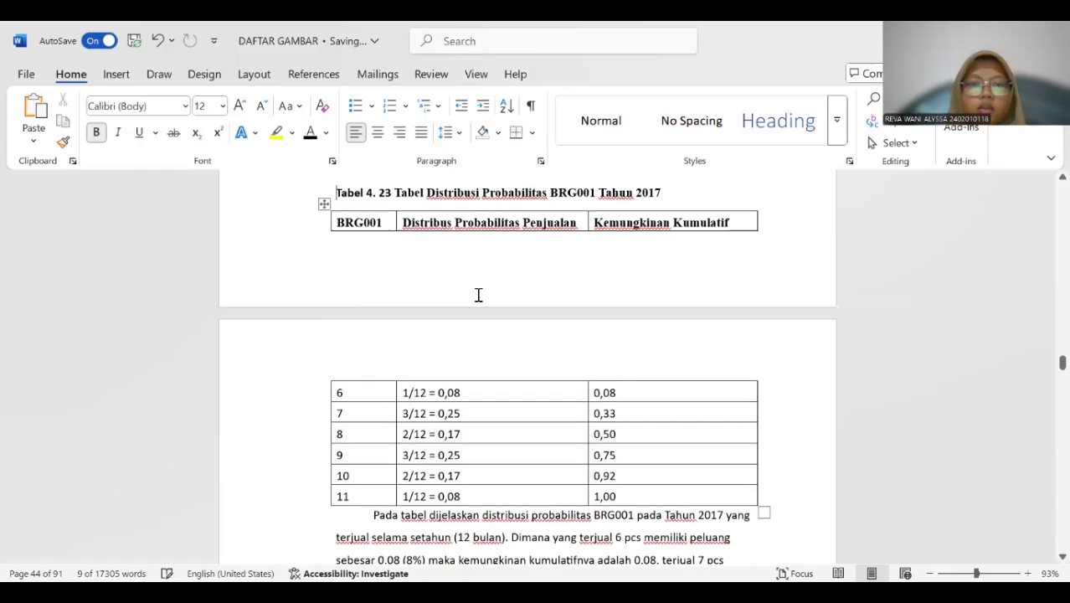
Insert a Tabel 4. 24 caption above the BRG002 cumulative distribution table.
scroll(477, 294, "down", 10)
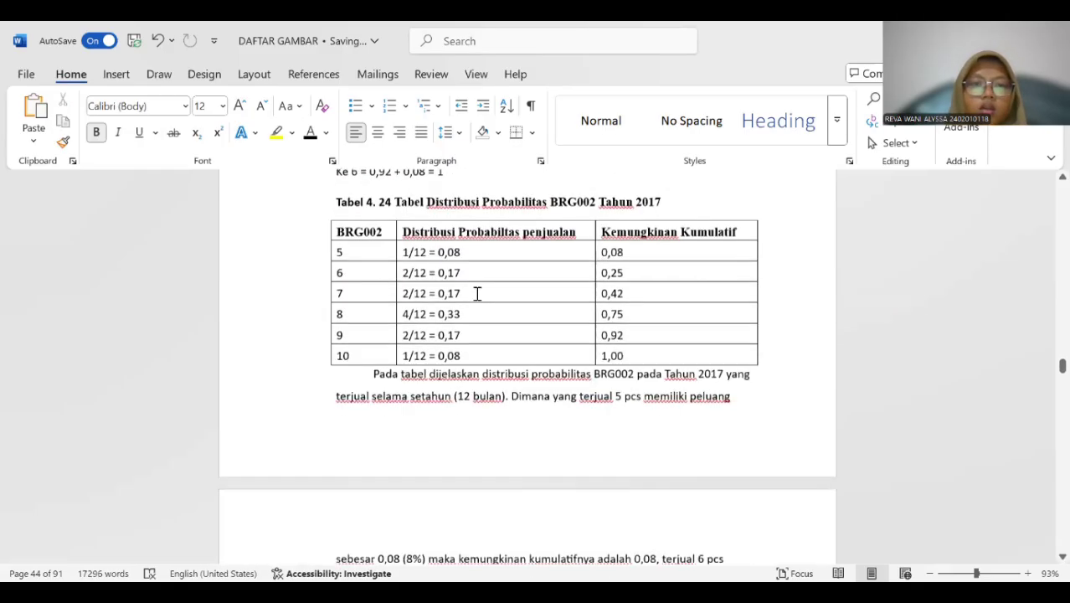
scroll(477, 293, "up", 2)
left_click(372, 328)
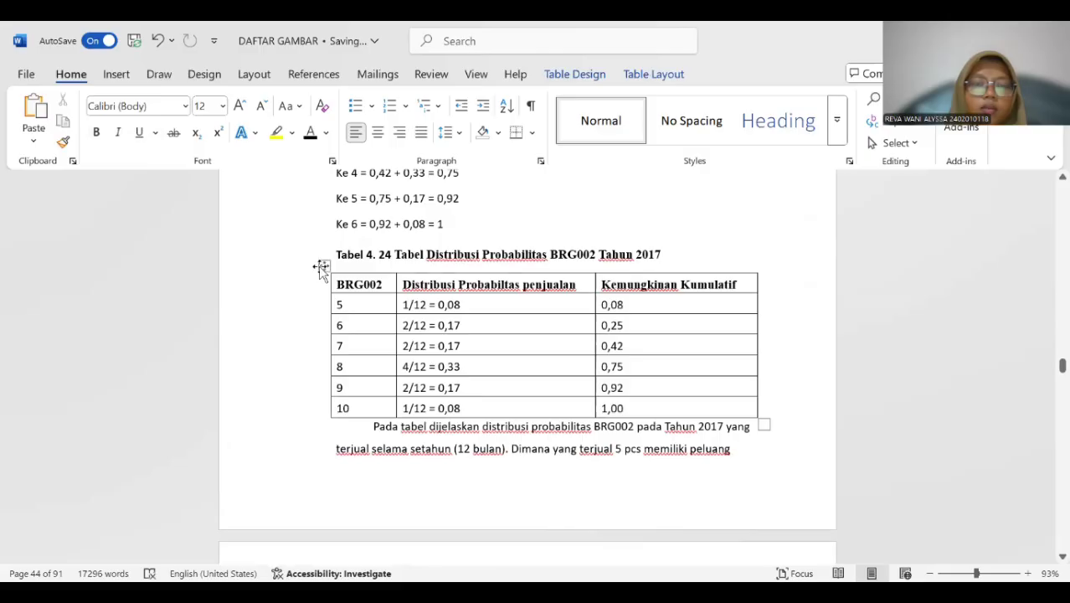
left_click(322, 267)
right_click(323, 266)
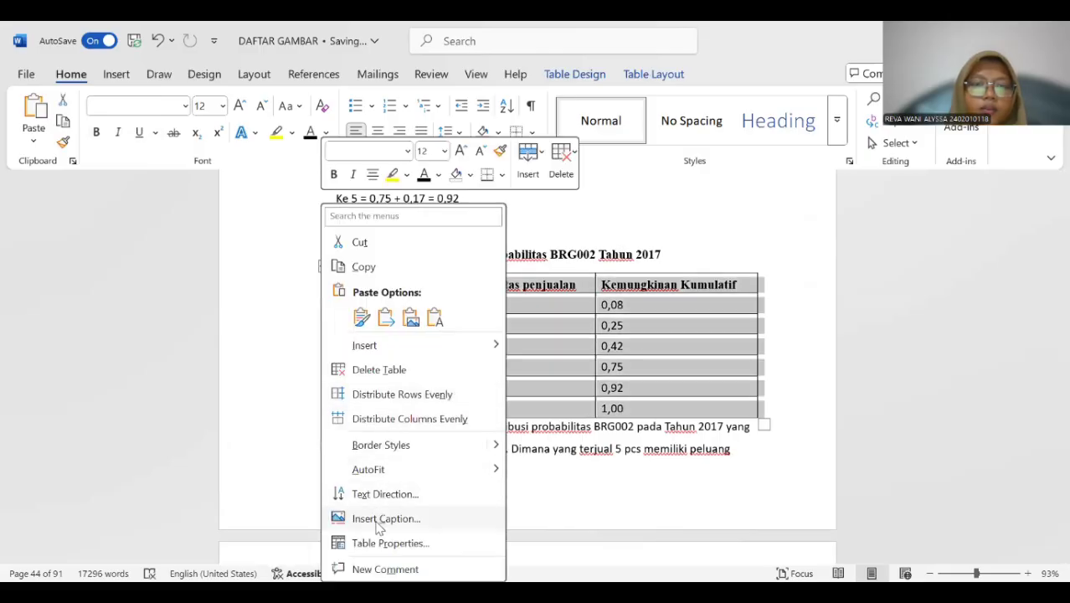
left_click(386, 518)
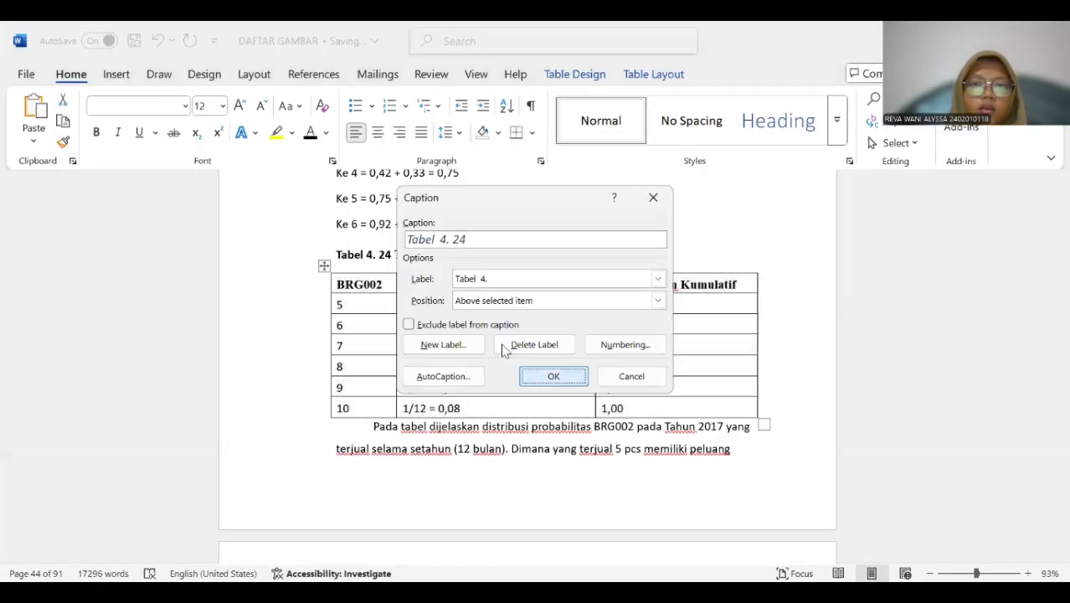
key("Return")
Copy the title "Tabel Distribusi Probabilitas BRG002 Tahun 2017" into the new Tabel 4. 24 caption and delete the old title line.
left_click_drag(395, 253, 674, 261)
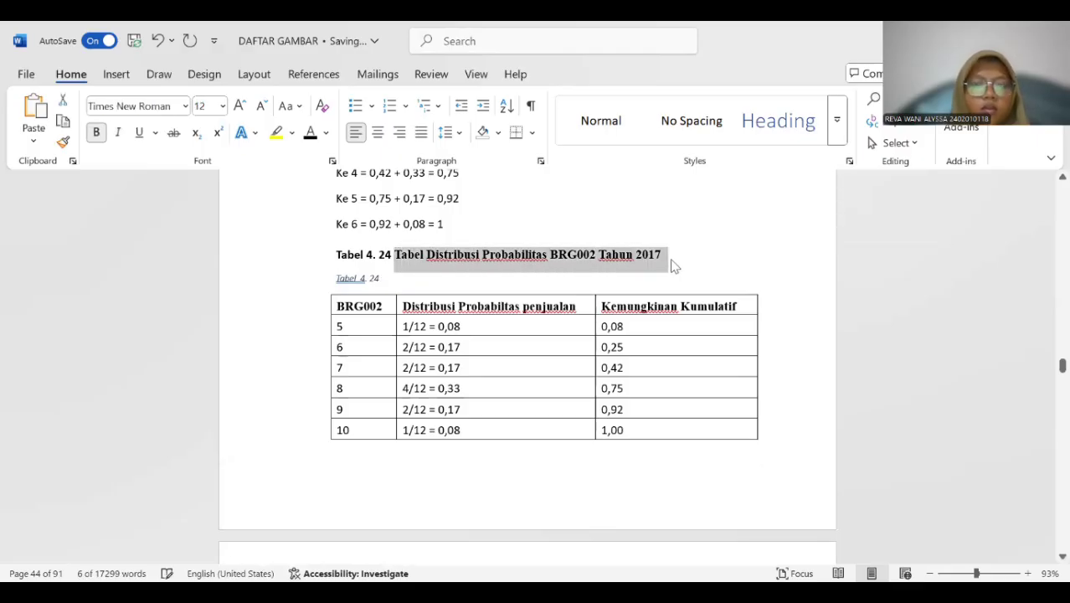
key("ctrl+c")
left_click(422, 279)
key("ctrl+v")
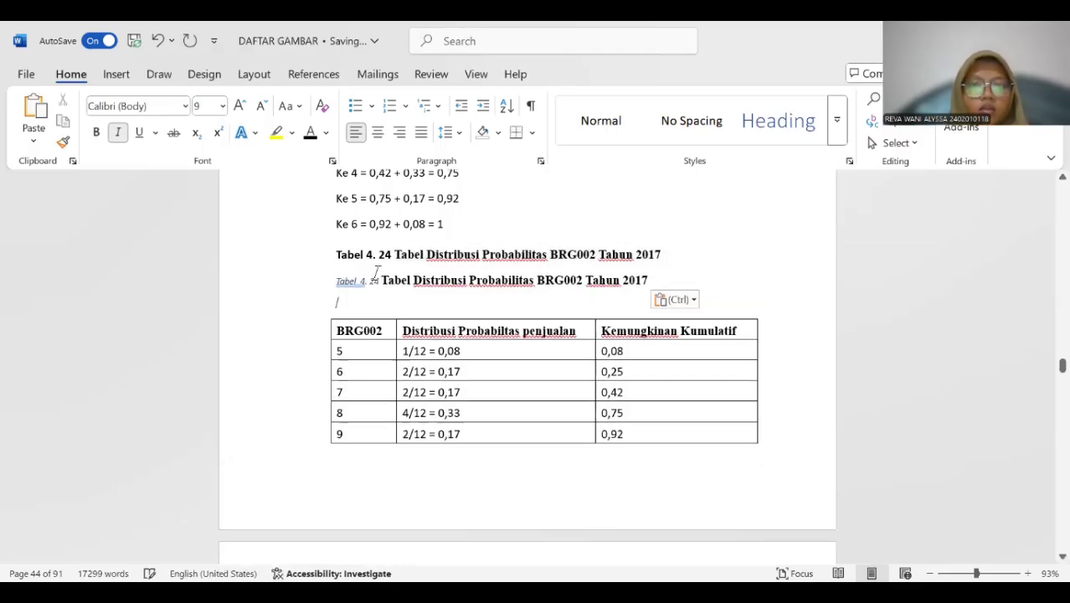
left_click(318, 260)
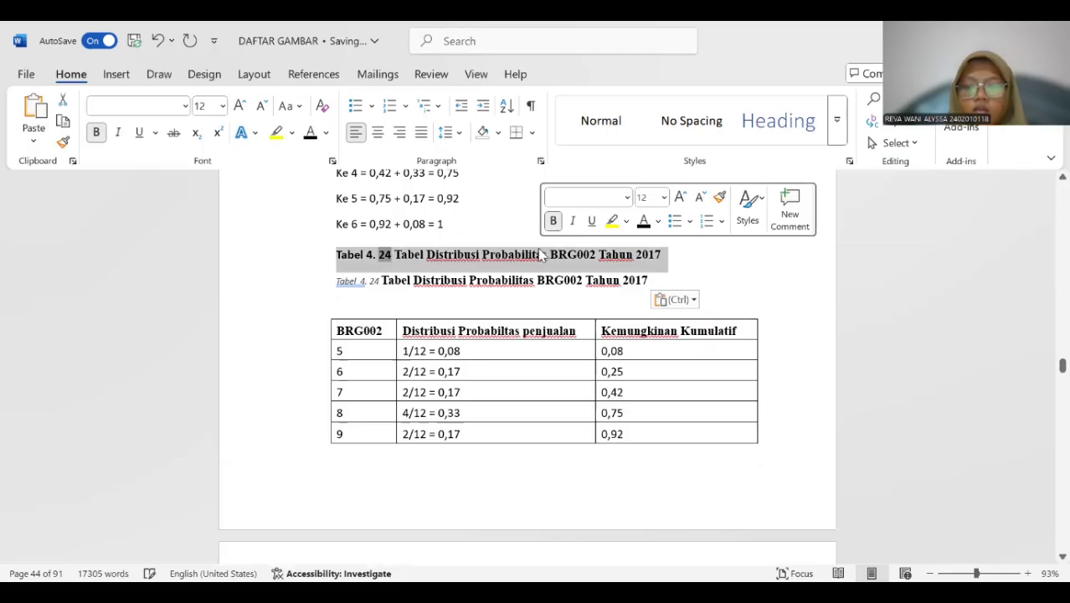
key("Delete")
Format the whole Tabel 4. 24 caption above the BRG002 table as bold, 12 pt without italics.
left_click_drag(334, 251, 688, 252)
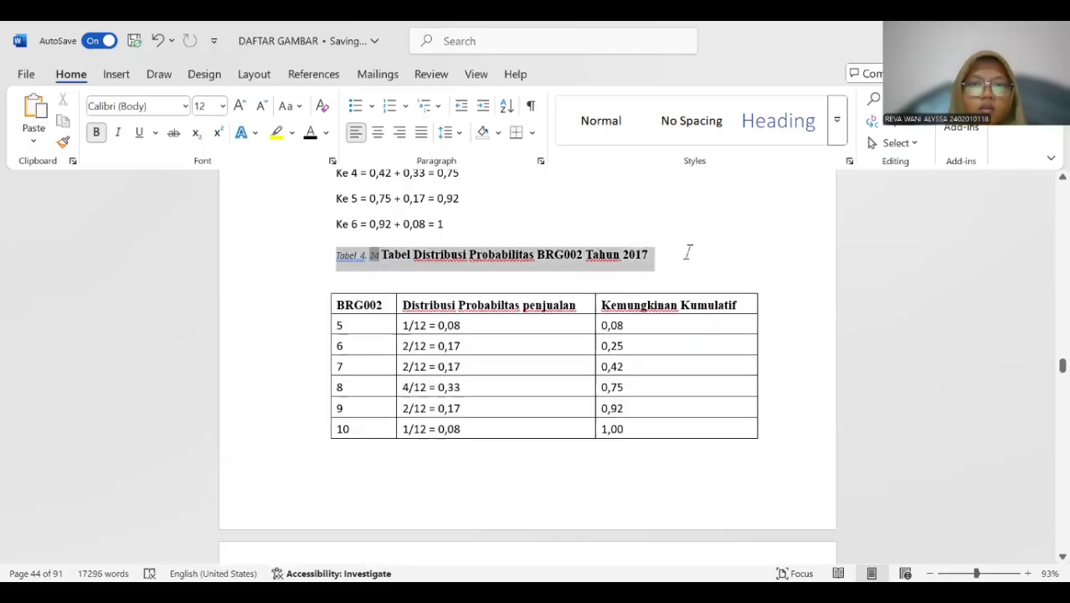
left_click(223, 105)
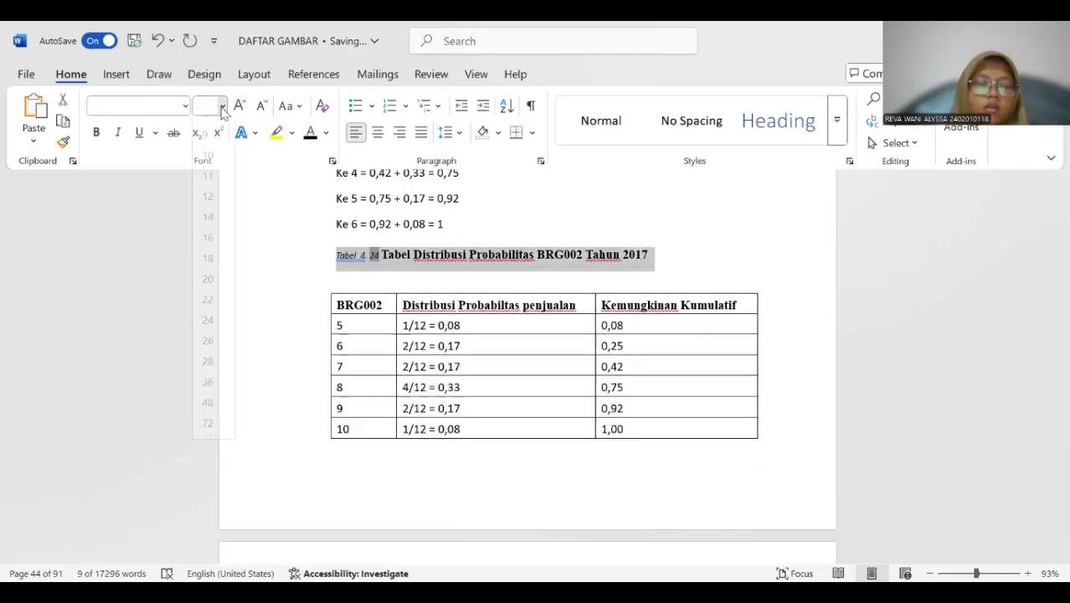
left_click(209, 209)
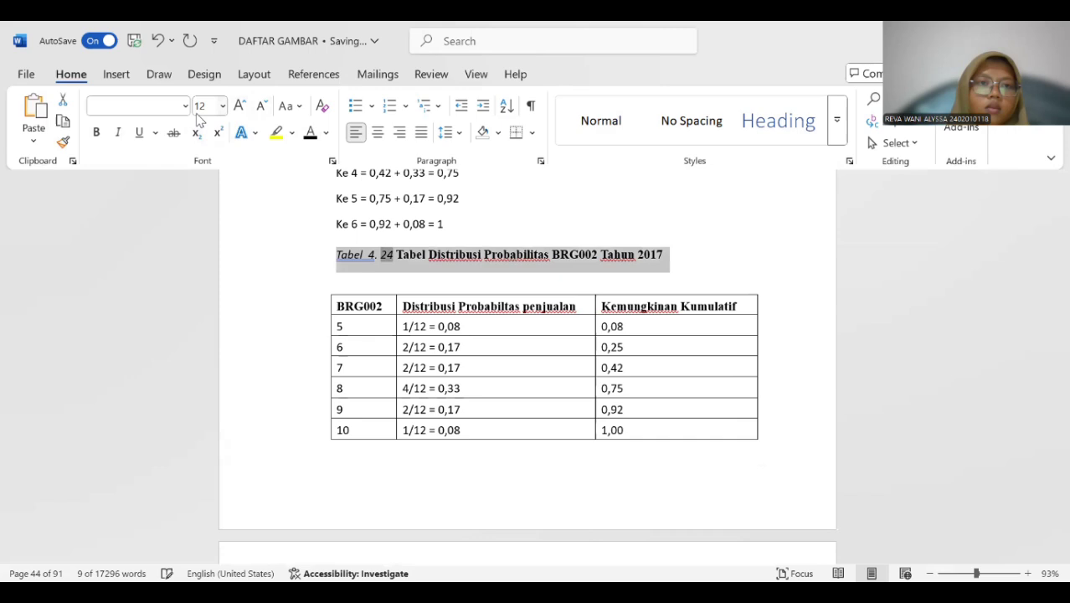
left_click(118, 134)
left_click(97, 133)
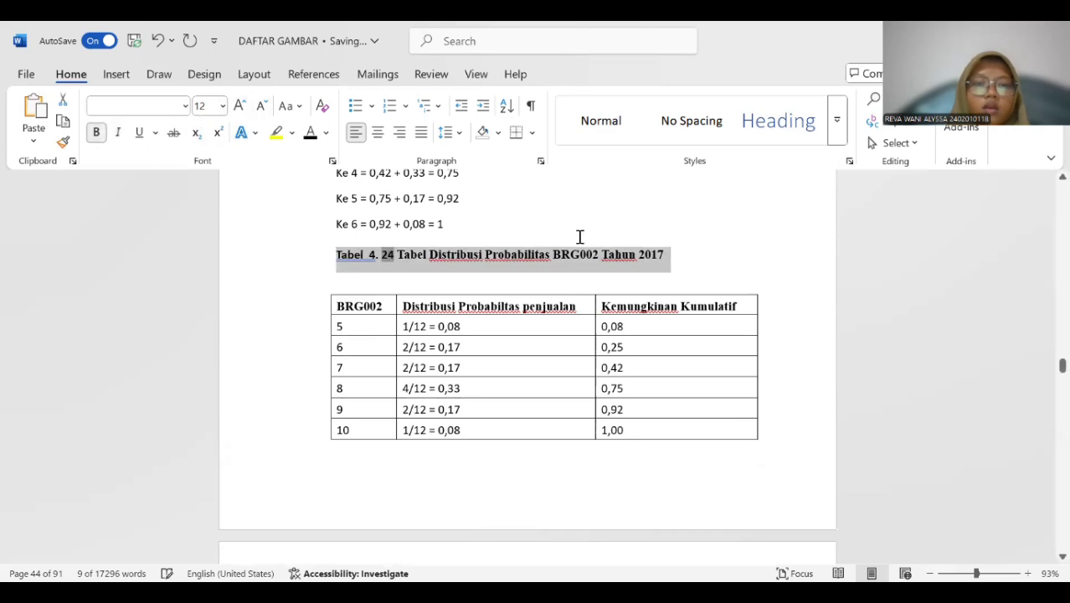
Insert a Tabel 4. 25 caption above the BRG003 cumulative distribution table.
scroll(579, 241, "down", 3)
scroll(579, 243, "down", 7)
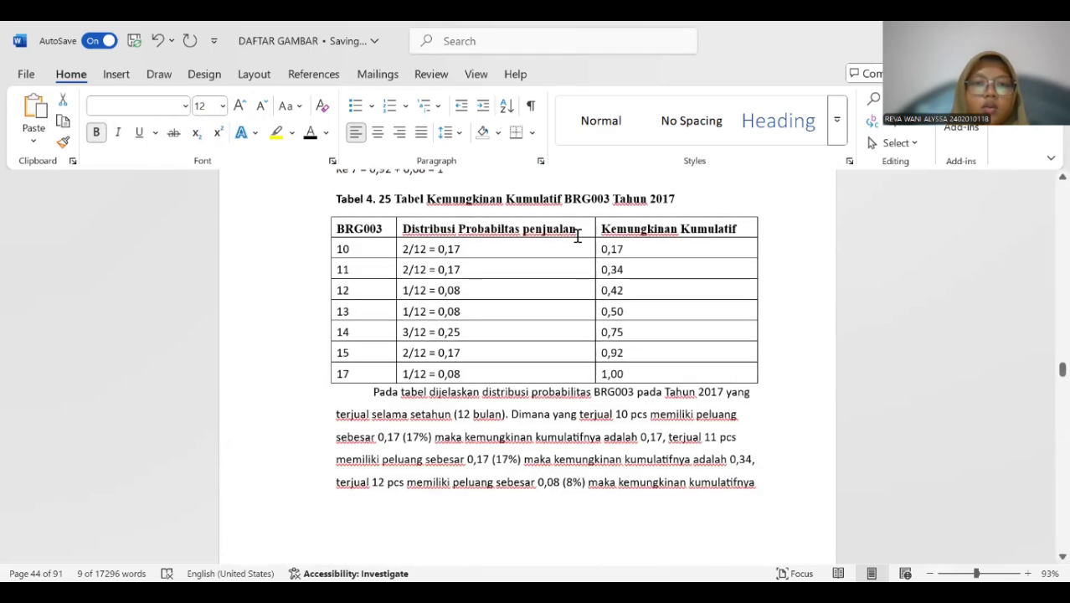
scroll(576, 238, "up", 1)
left_click(419, 315)
left_click(322, 244)
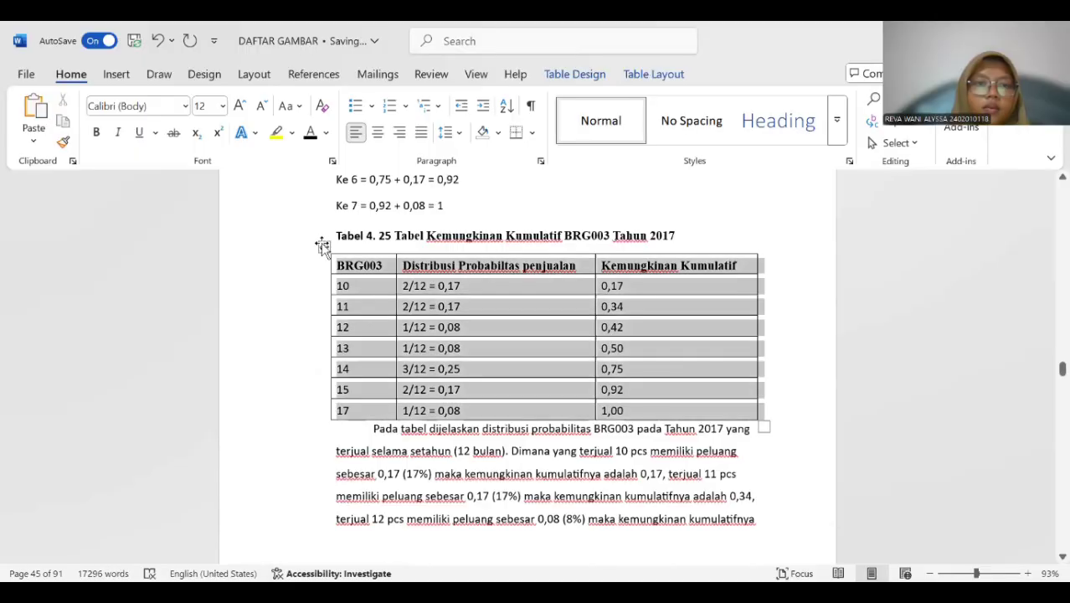
right_click(322, 244)
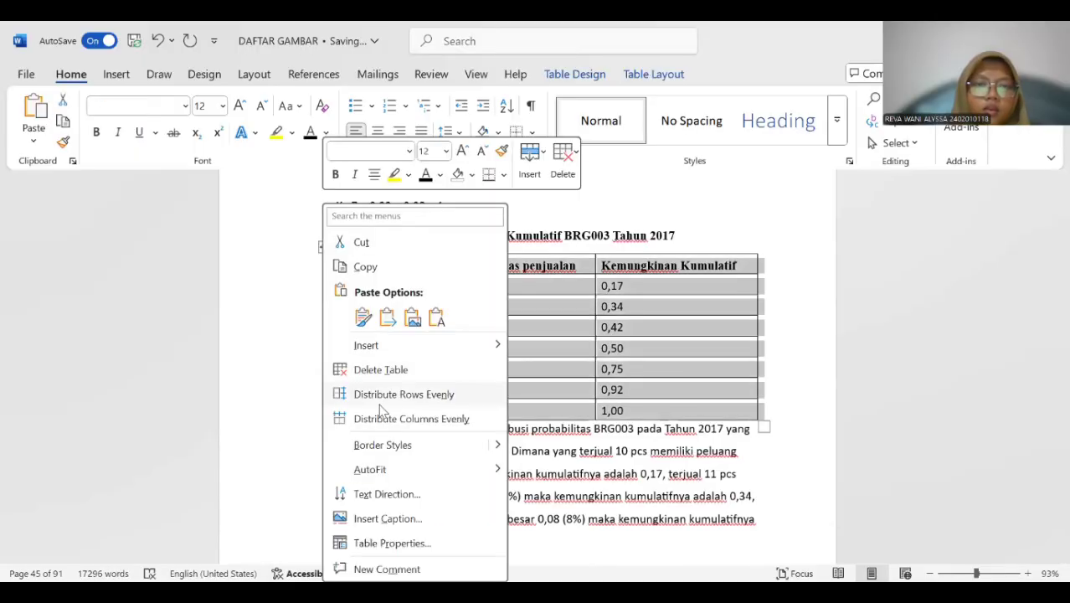
left_click(387, 518)
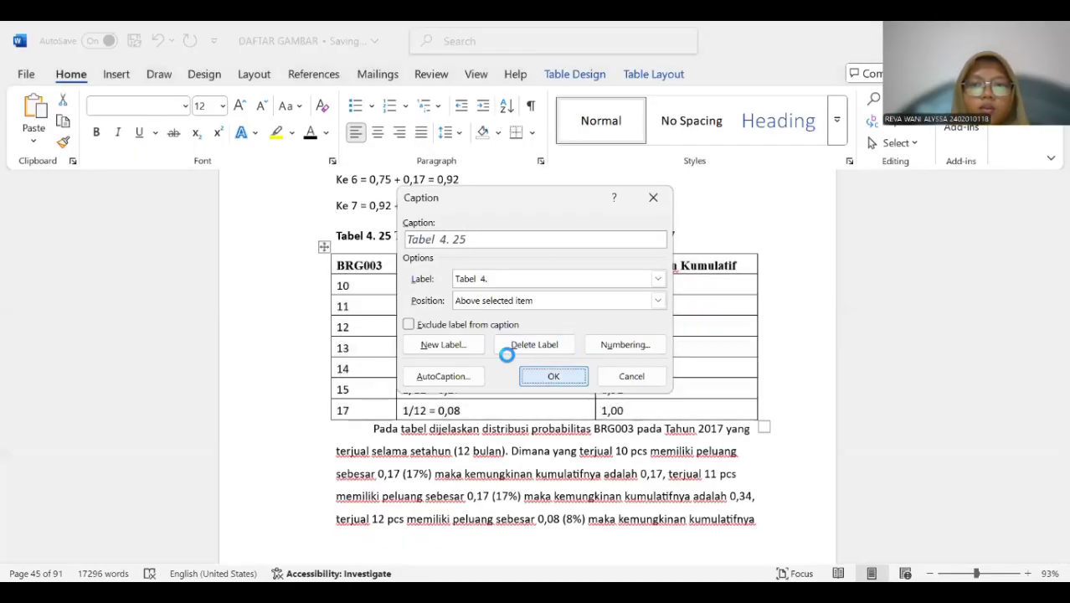
key("Return")
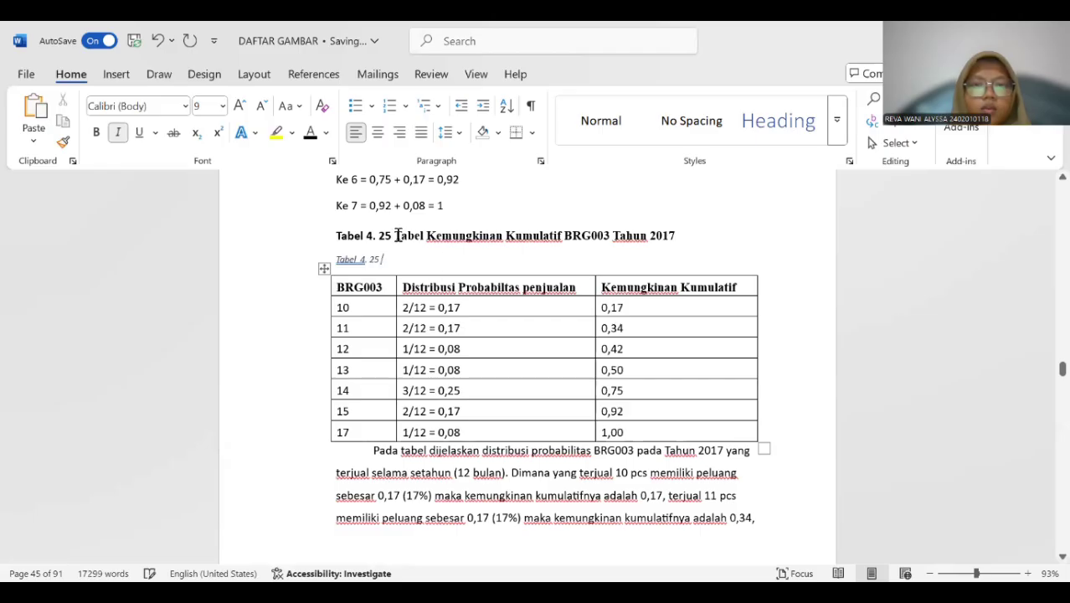
Copy the title "Tabel Kemungkinan Kumulatif BRG003 Tahun 2017" from the old title line into the new Tabel 4. 25 caption.
left_click_drag(392, 236, 574, 242)
left_click(454, 254)
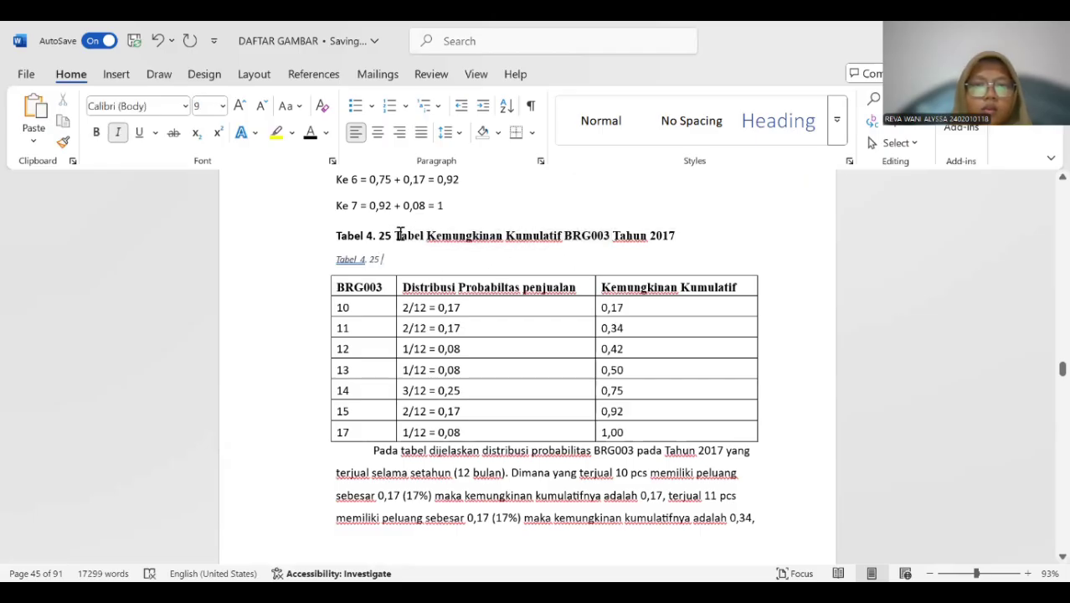
left_click_drag(427, 236, 673, 236)
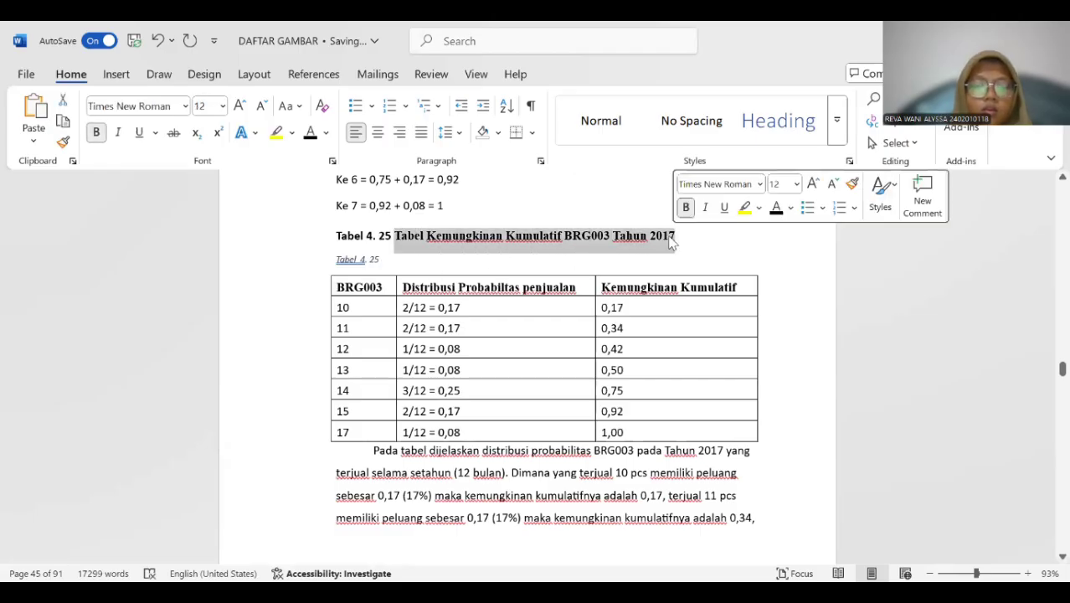
left_click(386, 261)
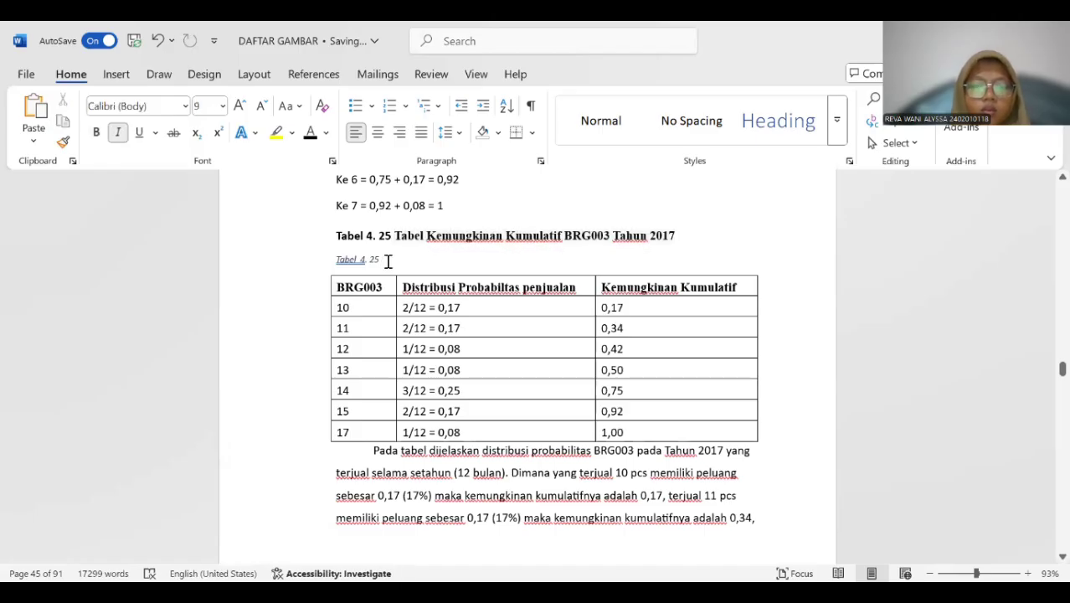
key("ctrl+v")
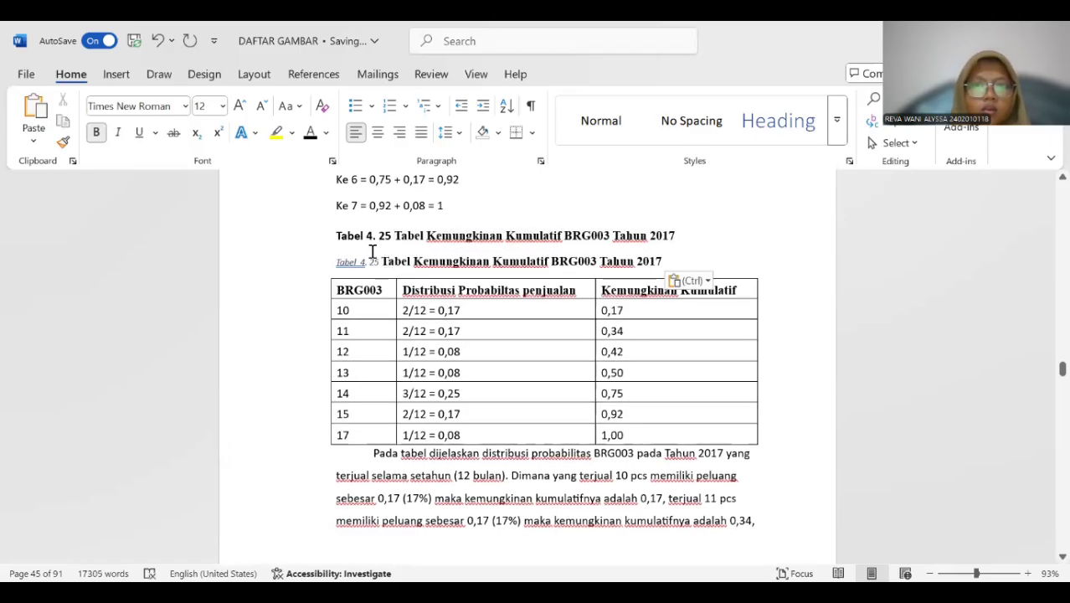
Remove the extra space before "4." in the new Tabel 4. 25 caption label and delete the old title line above it.
left_click(363, 260)
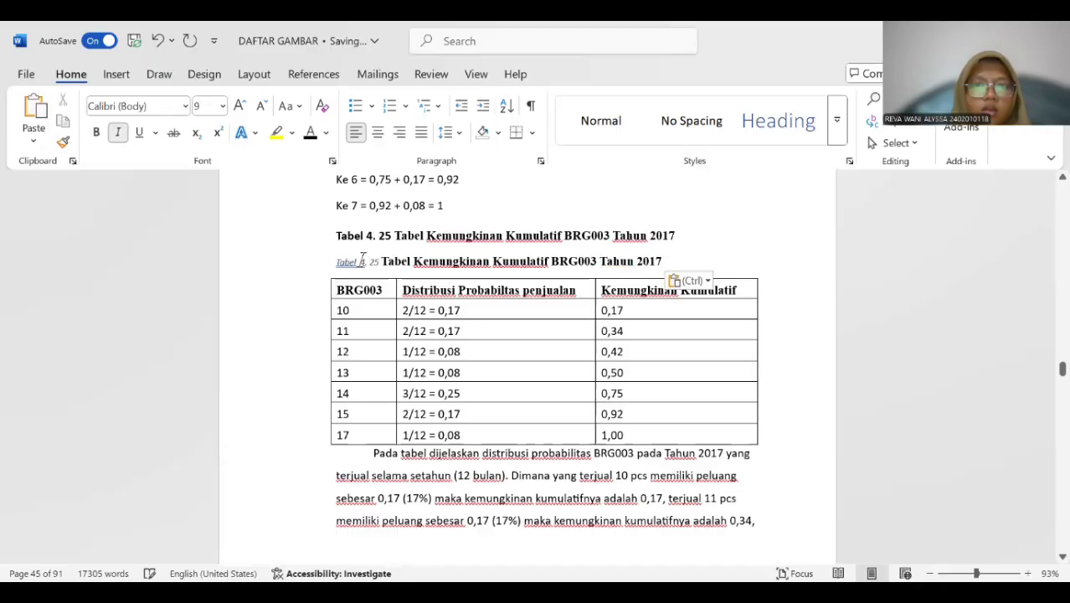
key("BackSpace")
left_click_drag(332, 235, 678, 236)
key("BackSpace")
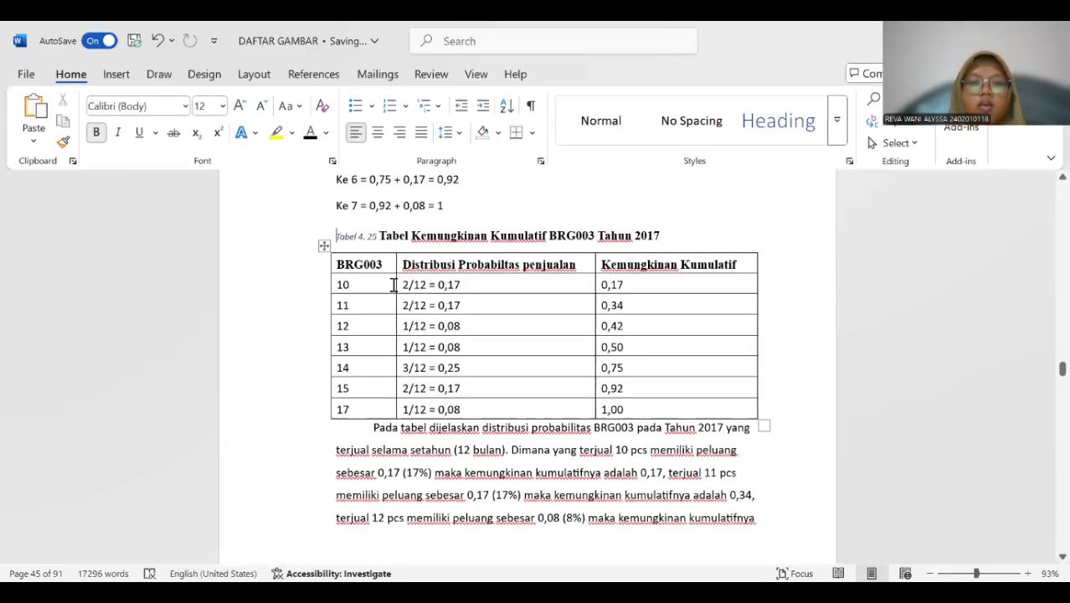
Format the whole Tabel 4. 25 caption above the BRG003 table as bold, 12 pt without italics.
left_click_drag(337, 233, 672, 232)
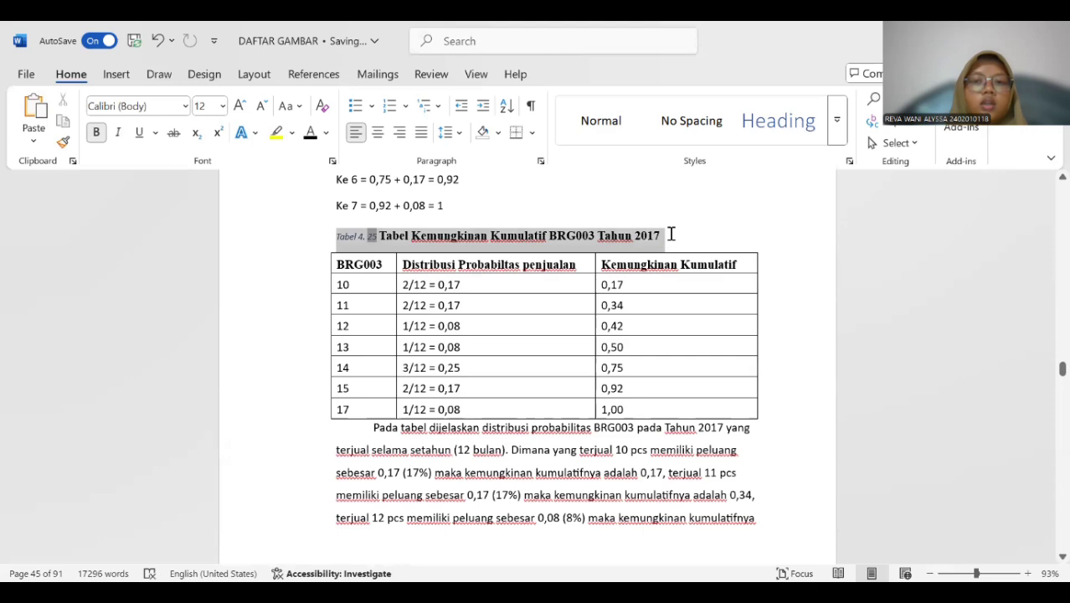
left_click(222, 106)
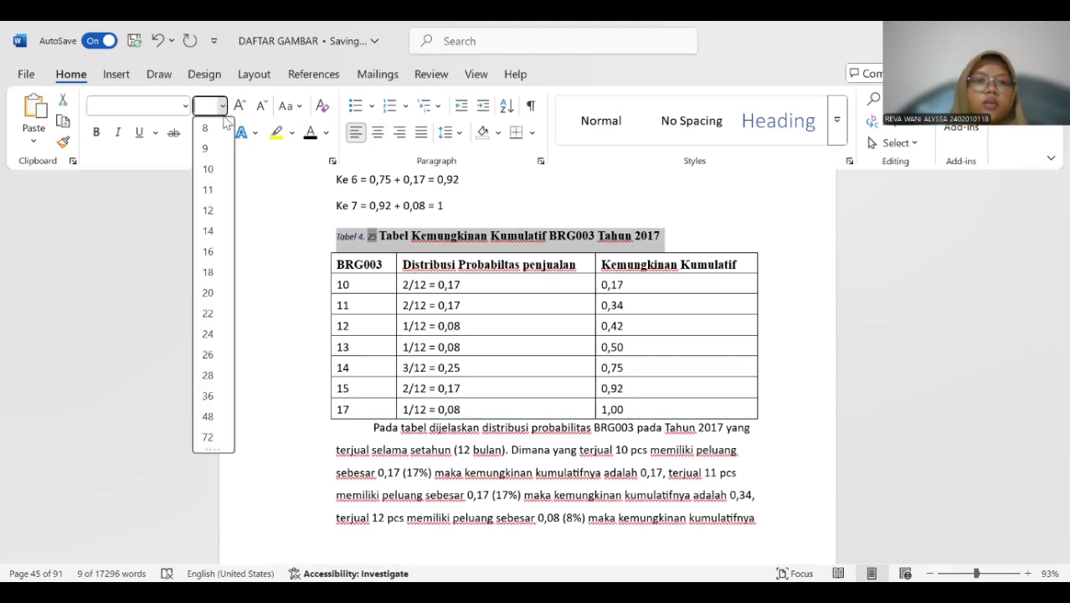
left_click(209, 212)
left_click(119, 132)
left_click(96, 132)
Insert a Tabel 4. 26 caption above the BRG004 cumulative distribution table.
scroll(509, 205, "down", 5)
scroll(509, 205, "down", 6)
left_click(384, 289)
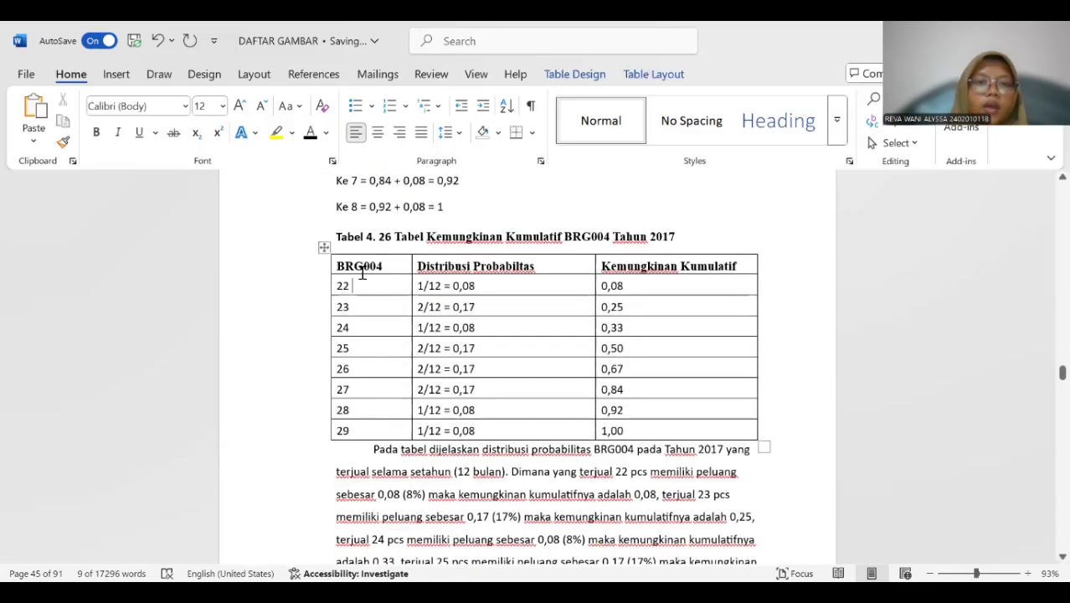
left_click(324, 246)
right_click(324, 246)
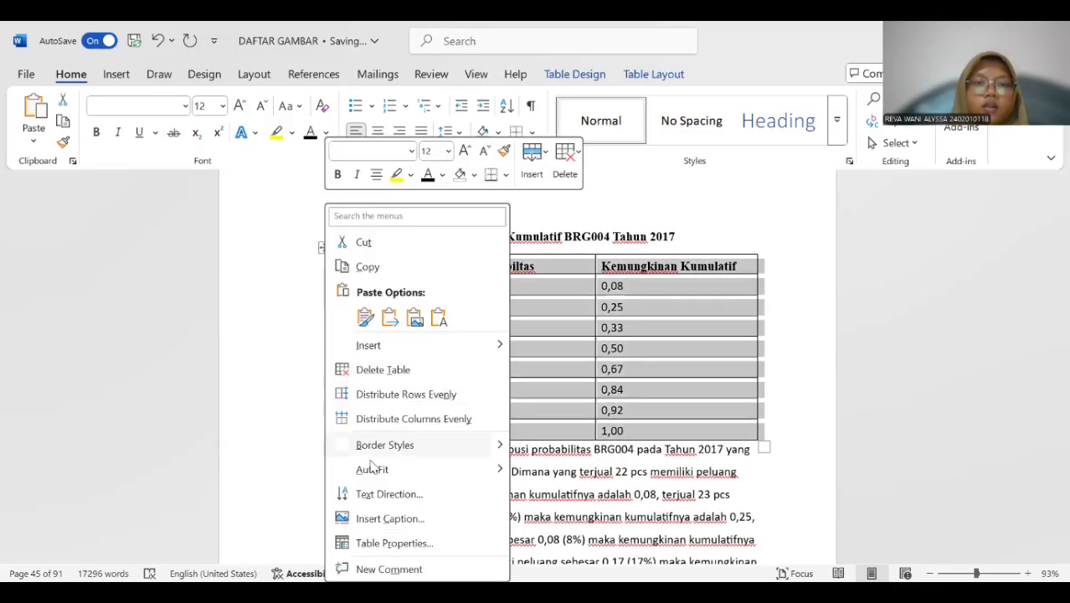
left_click(390, 518)
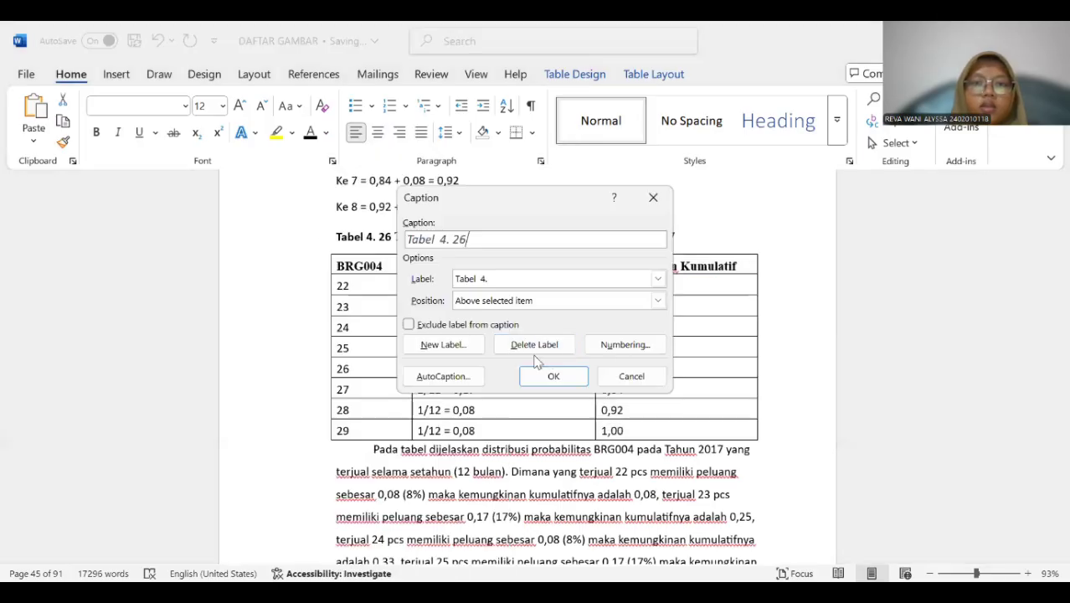
left_click(552, 378)
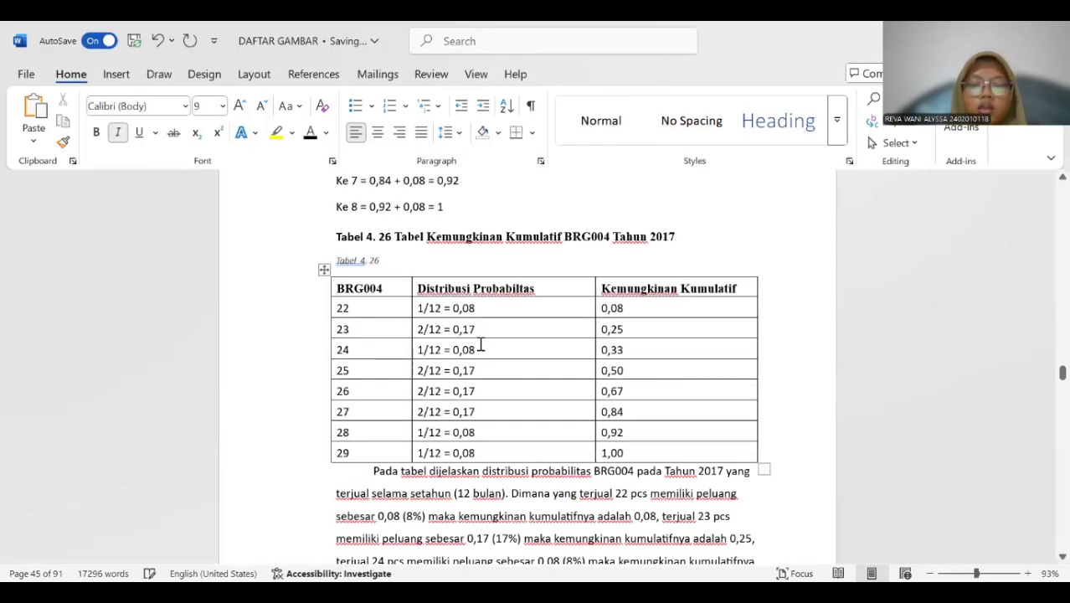
Copy the title "Tabel Kemungkinan Kumulatif BRG004 Tahun 2017" into the new Tabel 4. 26 caption and delete the old title line.
left_click_drag(394, 236, 691, 235)
key("ctrl+c")
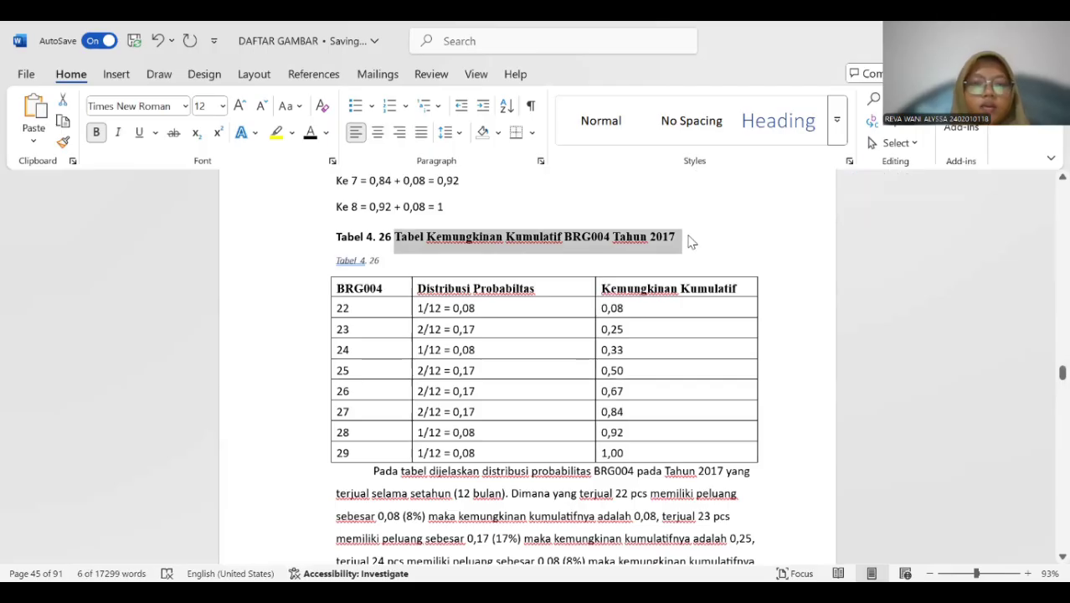
left_click(410, 261)
key("ctrl+v")
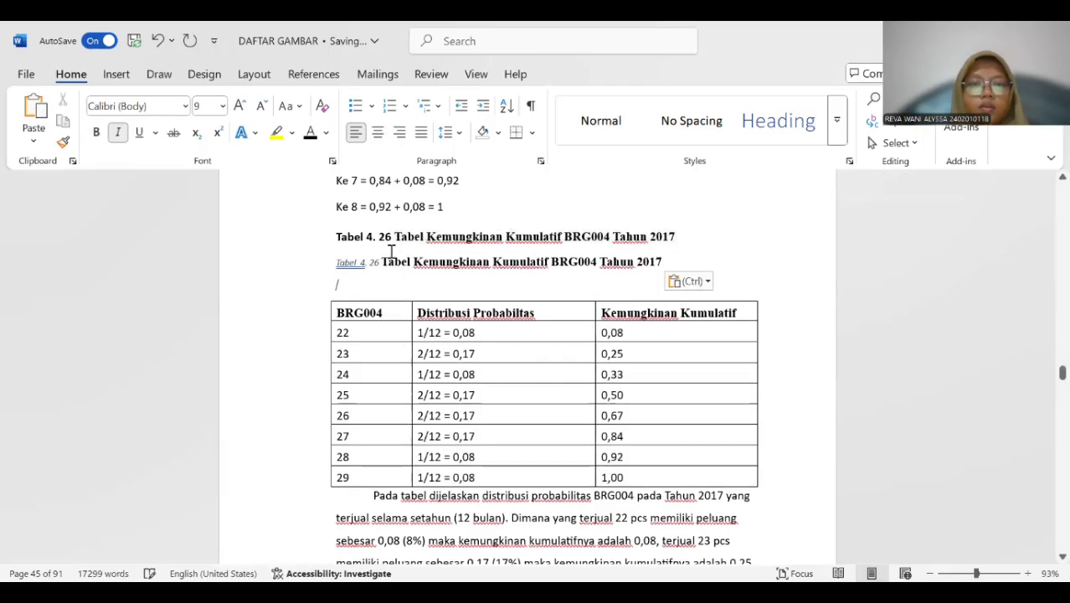
left_click_drag(329, 236, 701, 236)
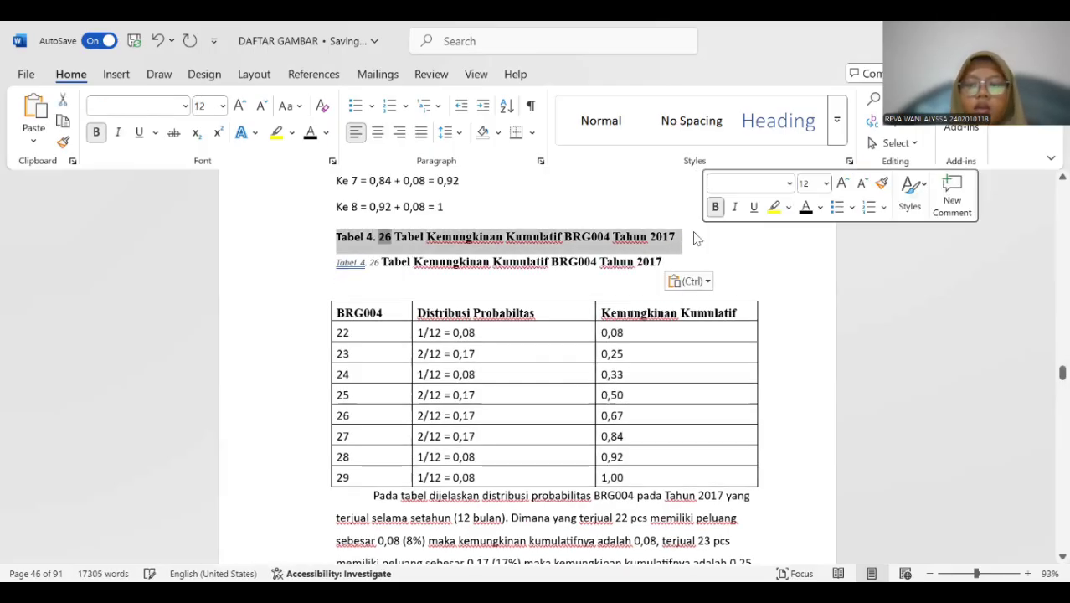
key("Delete")
Format the whole Tabel 4. 26 caption above the BRG004 table as bold, 12 pt without italics.
left_click_drag(332, 237, 668, 236)
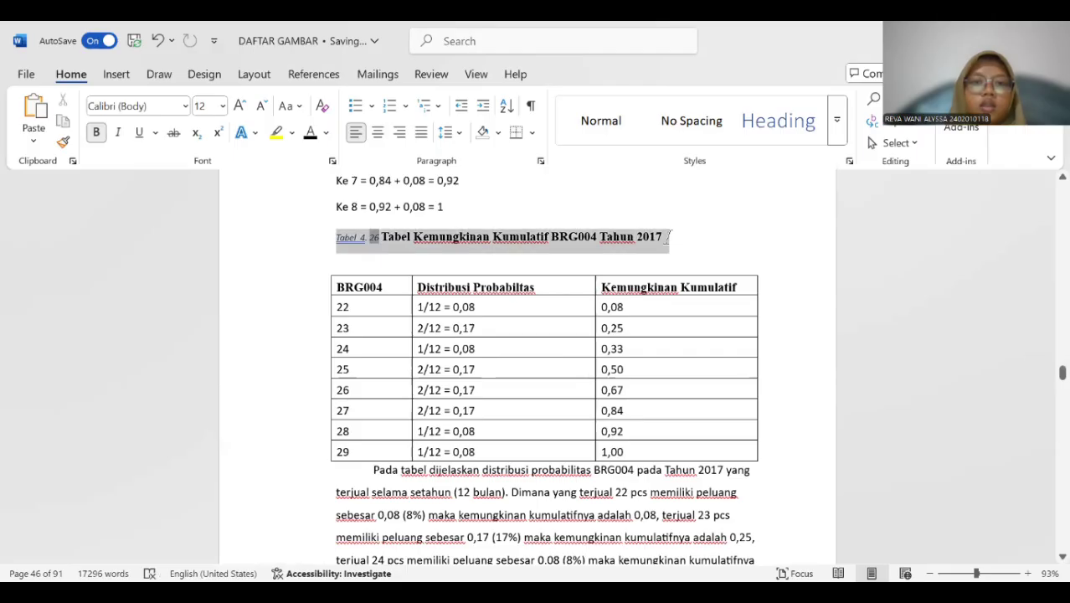
left_click(223, 107)
left_click(207, 212)
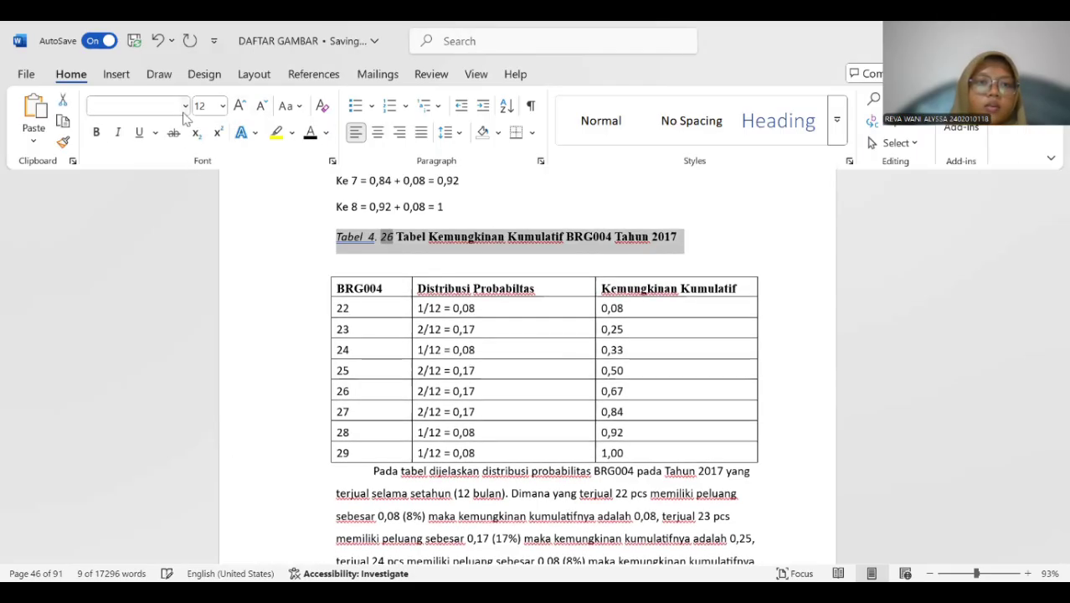
left_click(97, 133)
scroll(420, 246, "down", 5)
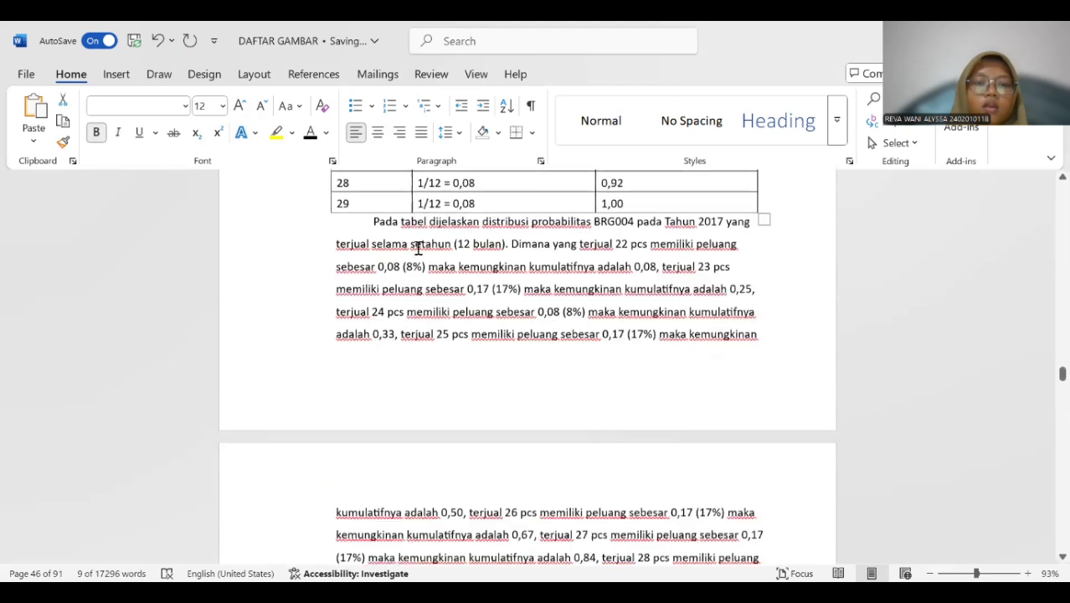
Insert a Tabel 4. 27 caption above the BRG005 cumulative distribution table for 2017.
scroll(420, 246, "down", 8)
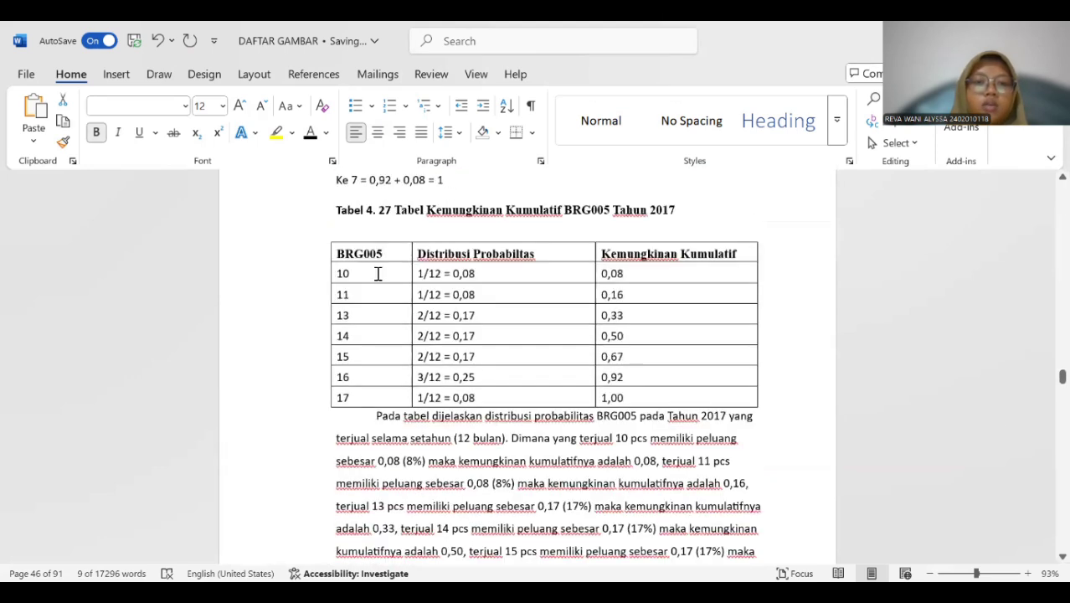
left_click(377, 272)
left_click(323, 234)
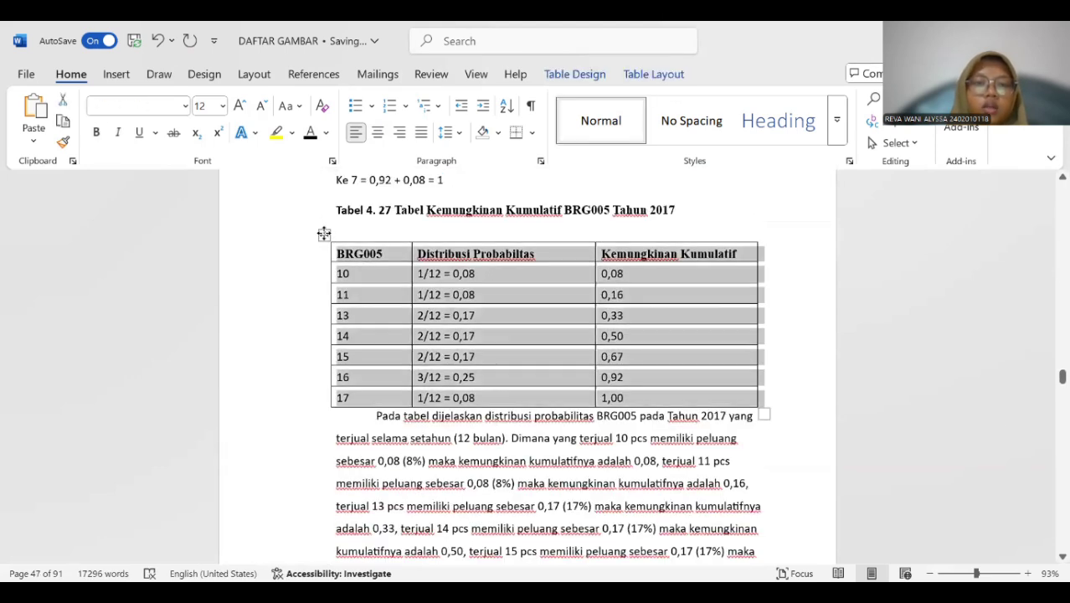
right_click(324, 233)
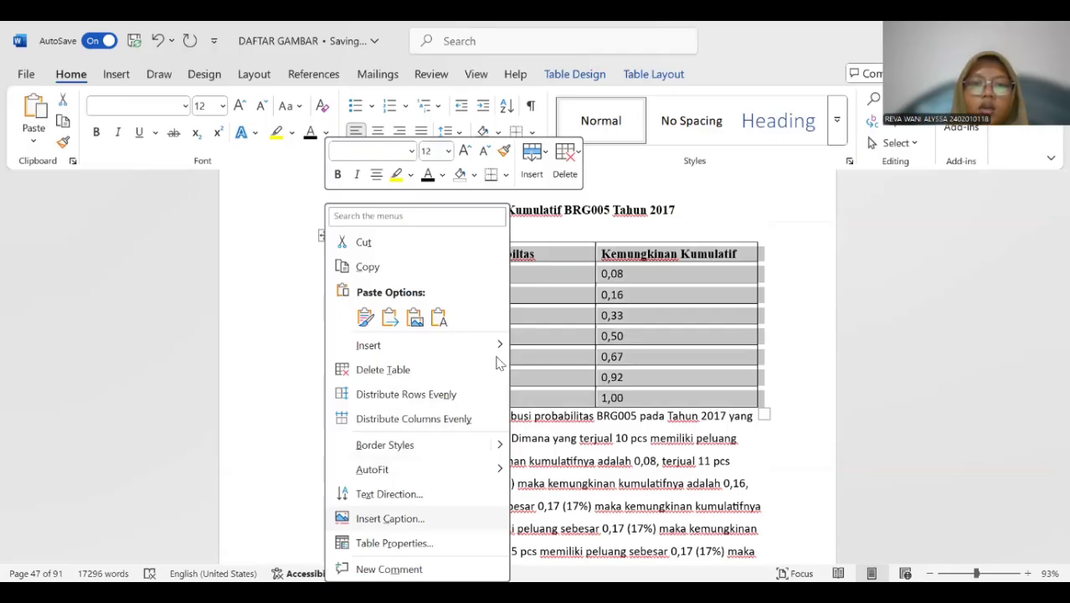
left_click(390, 518)
left_click(526, 374)
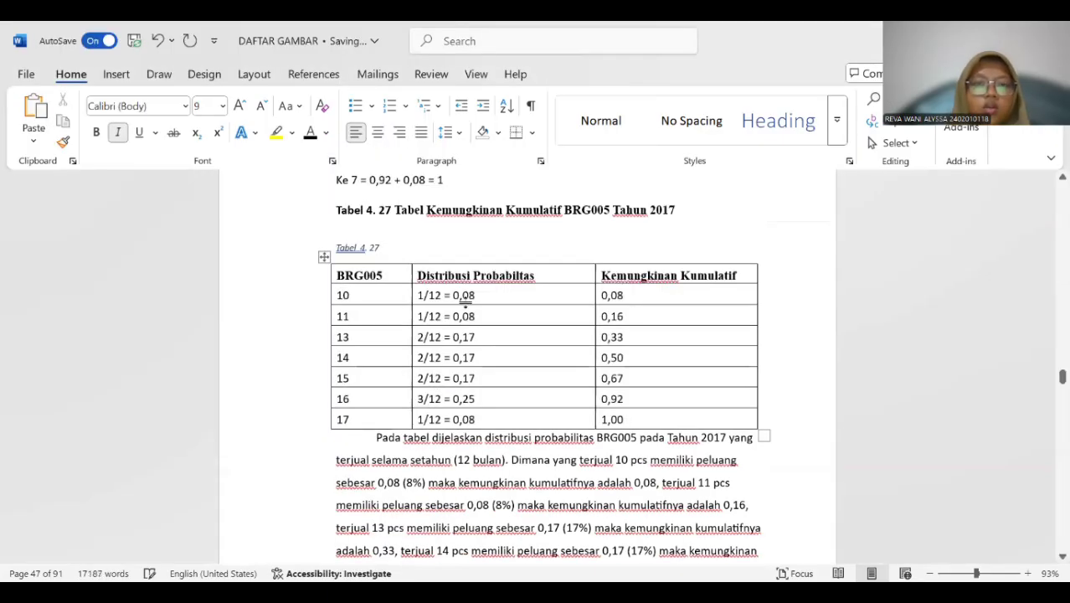
Copy the title "Tabel Kemungkinan Kumulatif BRG005 Tahun 2017" into the new Tabel 4. 27 caption and remove the extra space before its number.
left_click_drag(393, 209, 689, 209)
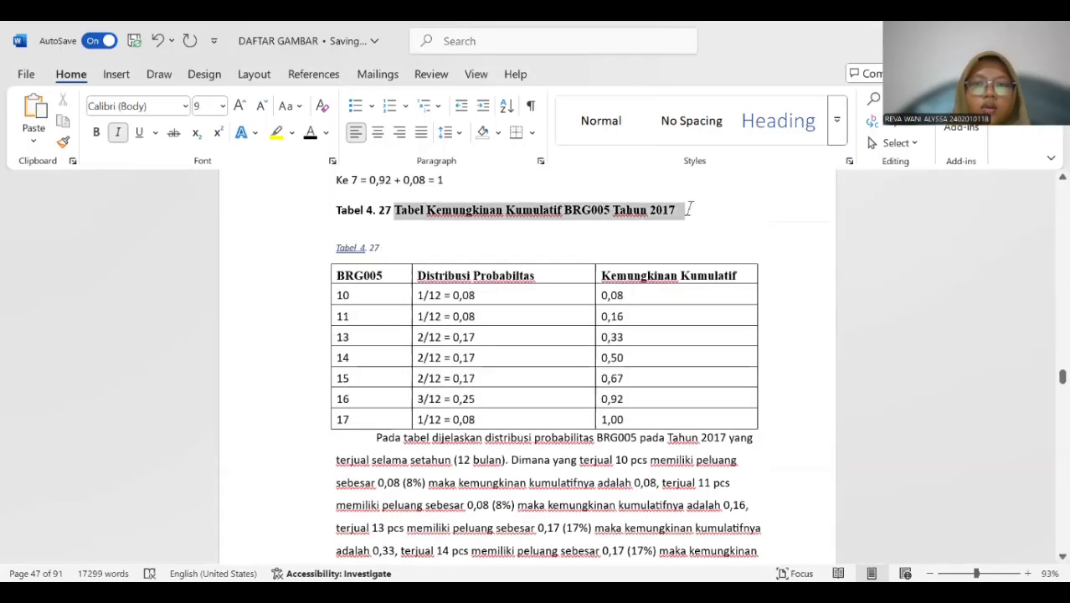
key("ctrl+c")
left_click(408, 245)
key("ctrl+v")
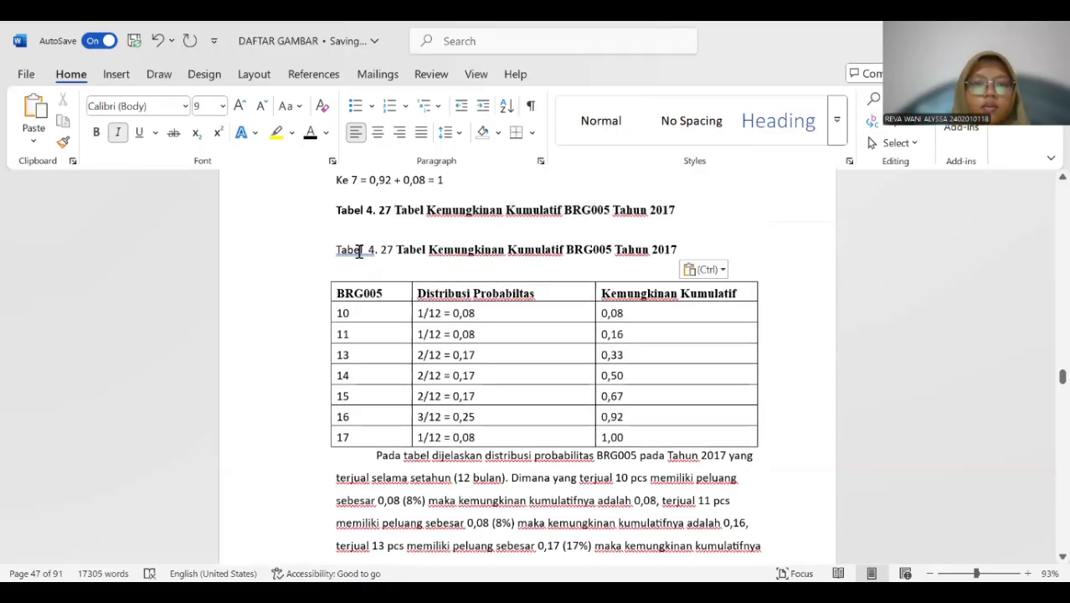
left_click(368, 250)
key("BackSpace")
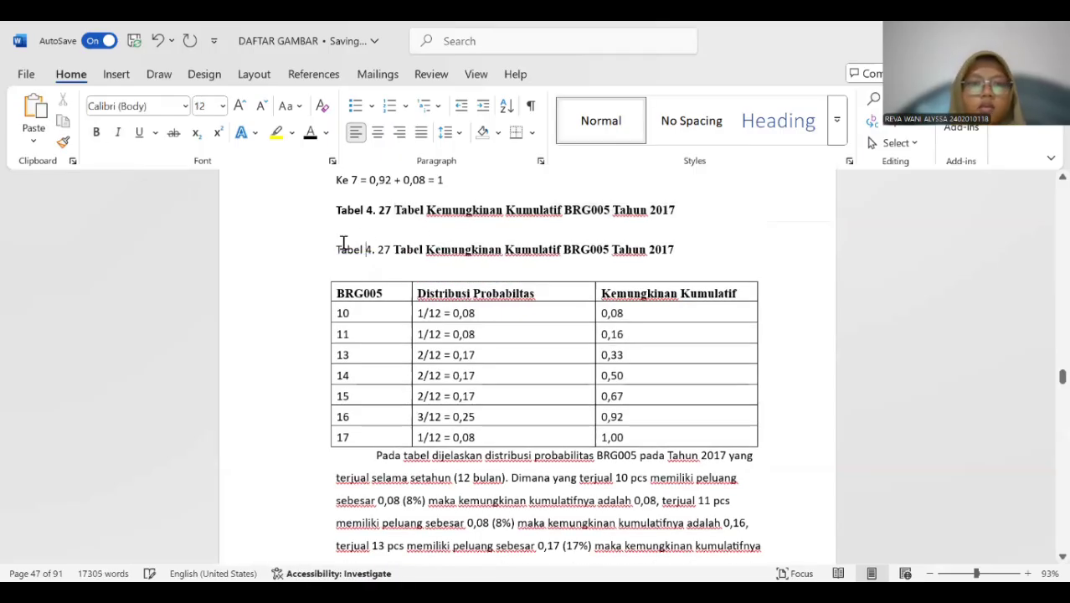
Make the whole new Tabel 4. 27 caption bold and delete the old title line above it.
left_click_drag(368, 249, 692, 248)
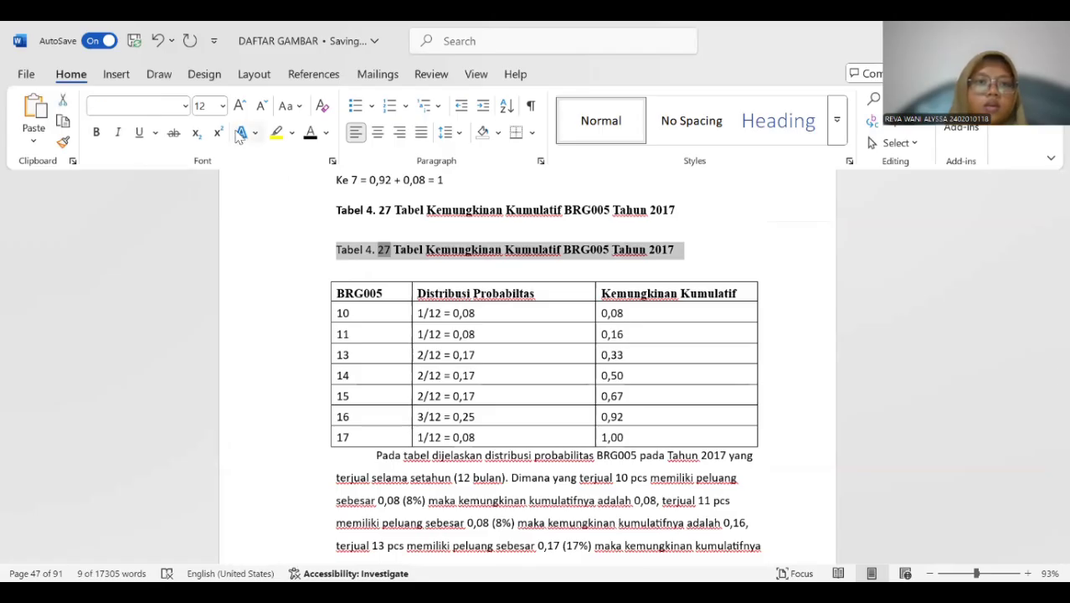
left_click(97, 132)
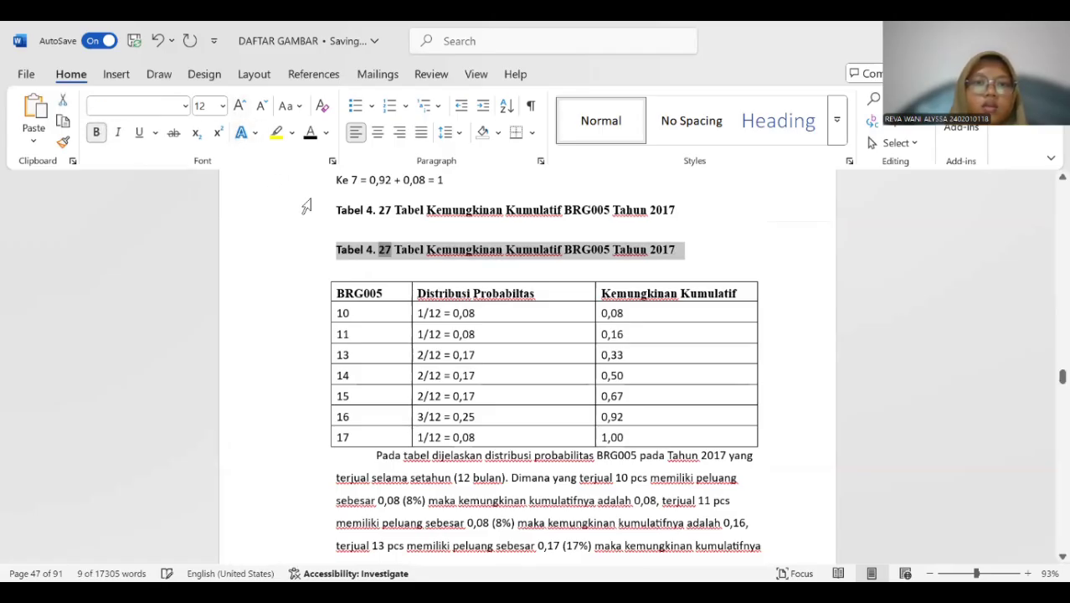
left_click_drag(339, 210, 678, 210)
key("Delete")
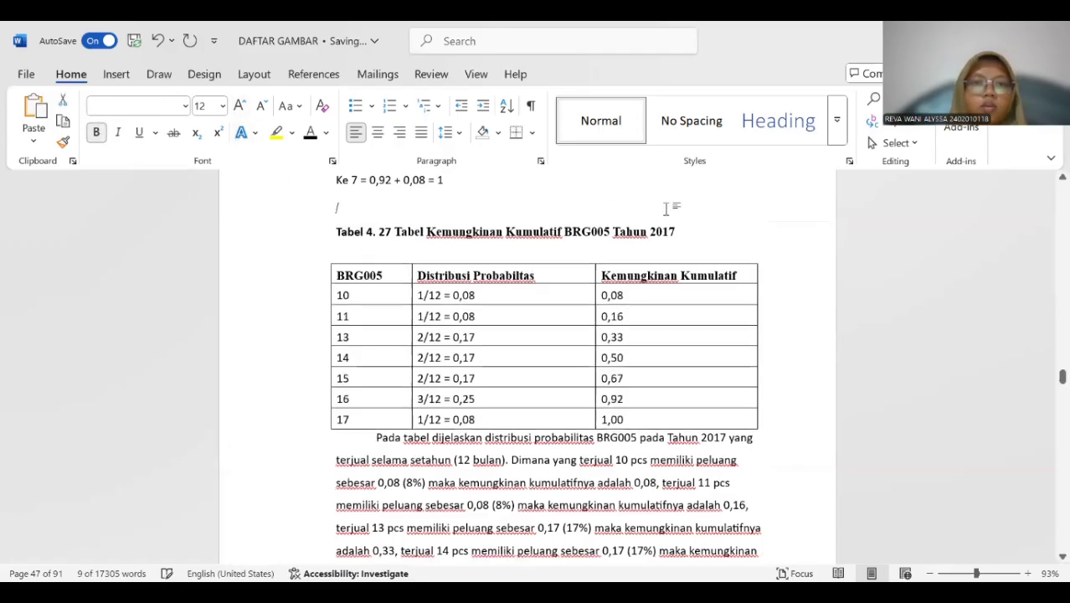
Insert a Tabel 4. 28 caption above the BRG001 cumulative distribution table for 2018.
scroll(471, 236, "down", 10)
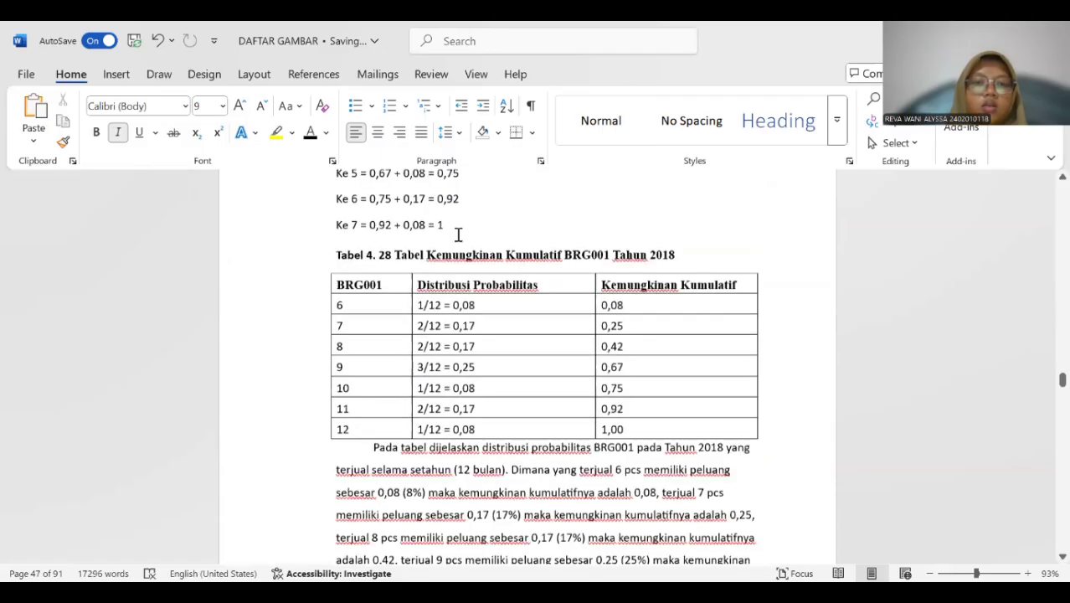
left_click(322, 248)
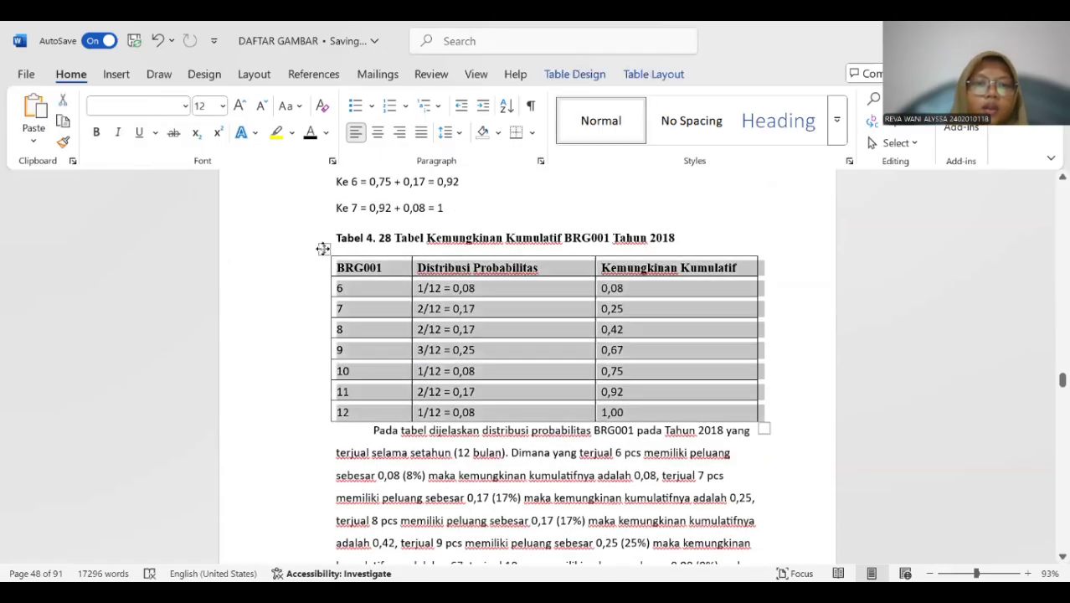
right_click(322, 247)
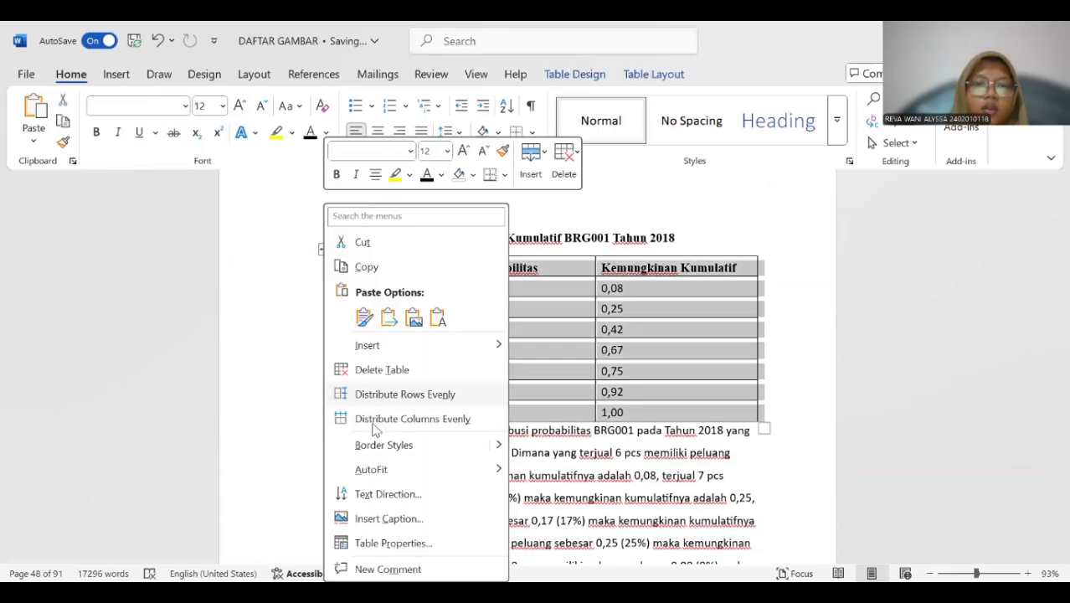
left_click(388, 518)
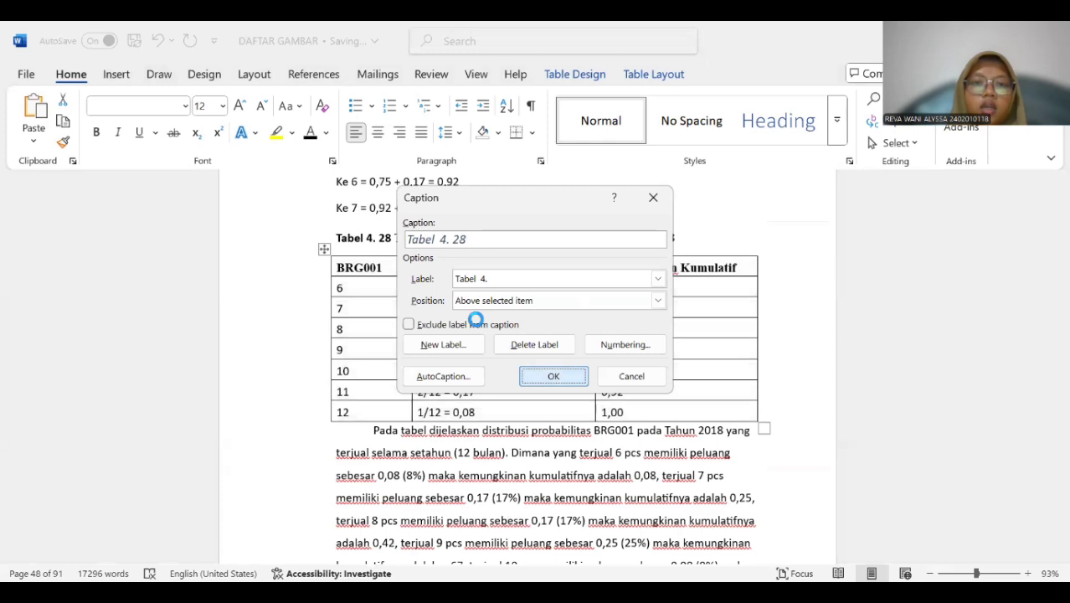
key("Return")
Copy the title "Tabel Kemungkinan Kumulatif BRG001 Tahun 2018" into the new Tabel 4. 28 caption.
left_click_drag(393, 236, 667, 247)
left_click(410, 261)
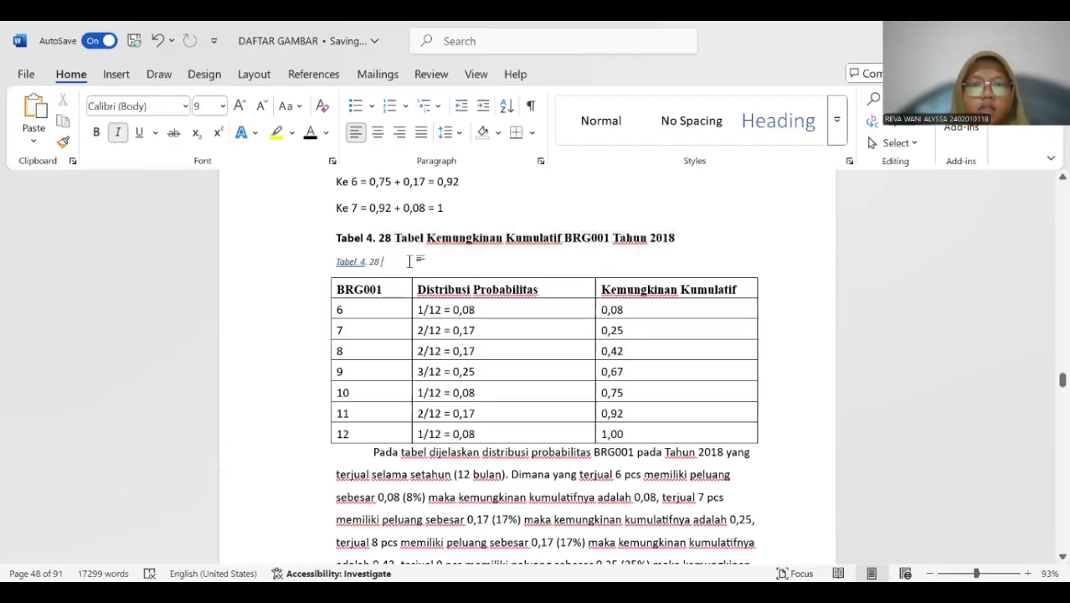
key("ctrl+v")
Format the whole new Tabel 4. 28 caption as bold, 12 pt without italics and delete the old title line above it.
left_click_drag(333, 263, 690, 263)
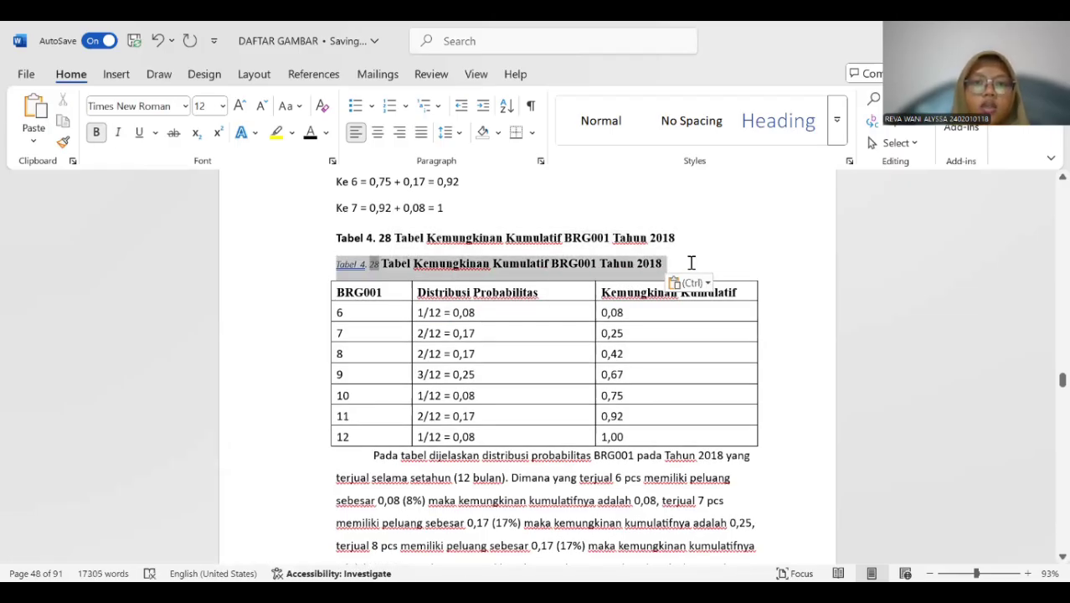
left_click(97, 133)
left_click(222, 105)
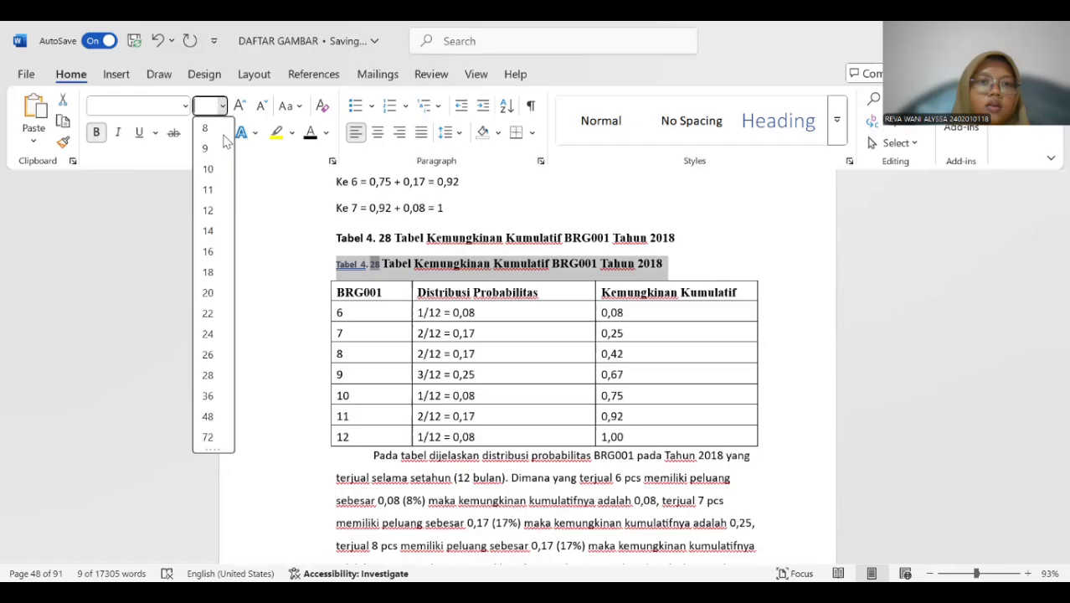
left_click(208, 210)
left_click_drag(333, 238, 672, 228)
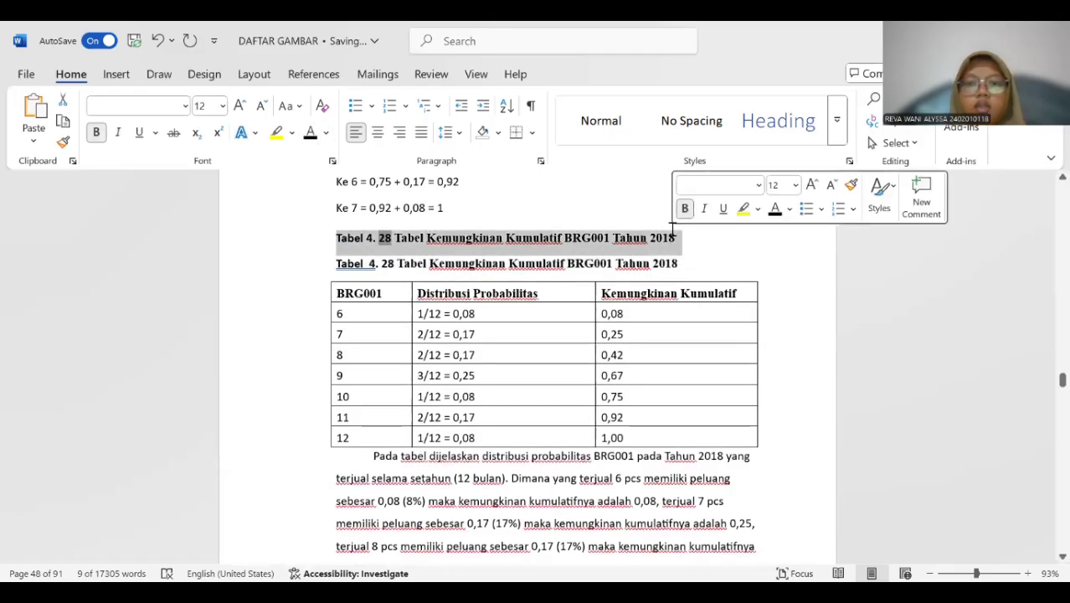
key("BackSpace")
Insert a Tabel 4. 29 caption above the BRG002 cumulative distribution table for 2018.
scroll(452, 234, "down", 10)
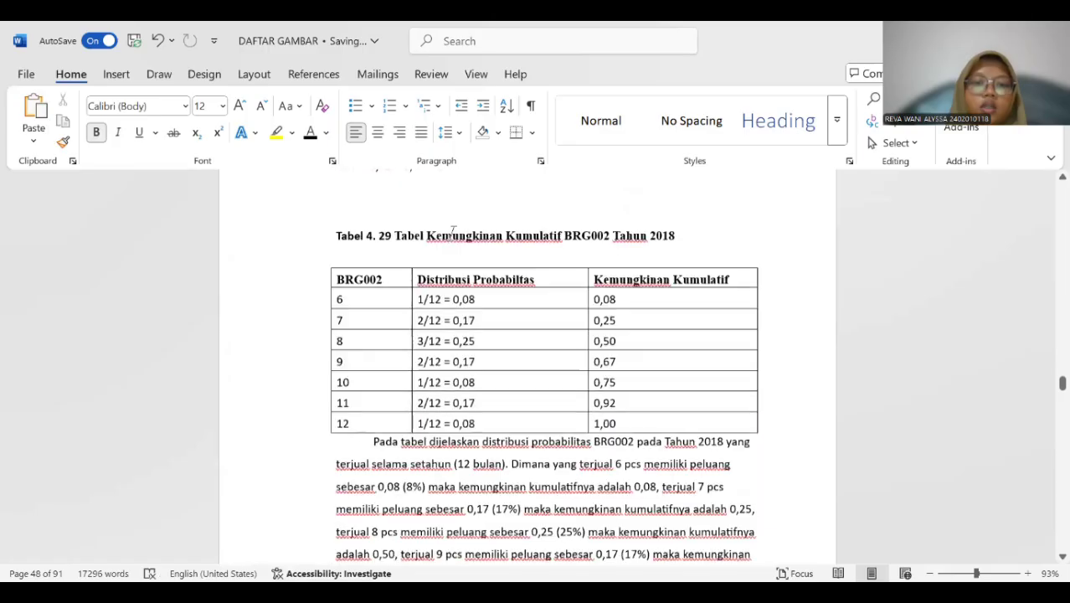
scroll(323, 251, "up", 5)
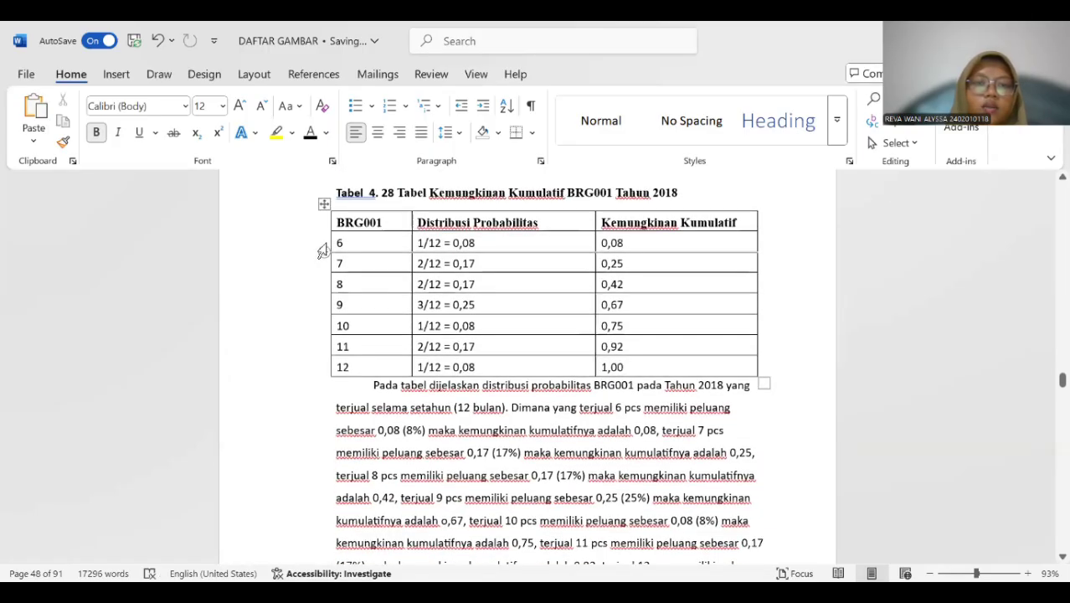
scroll(373, 222, "up", 1)
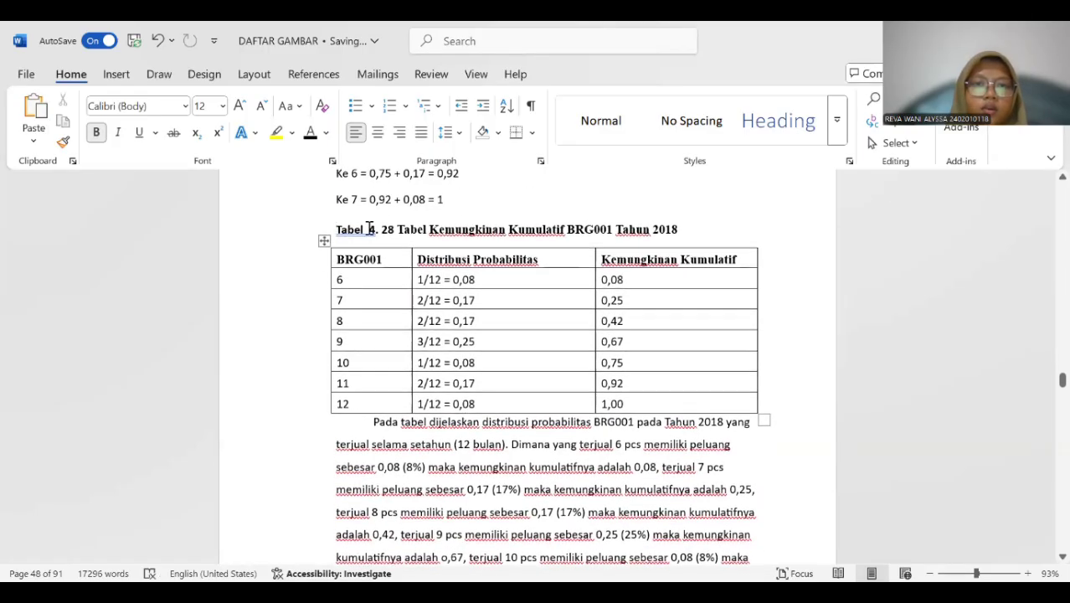
scroll(364, 243, "down", 8)
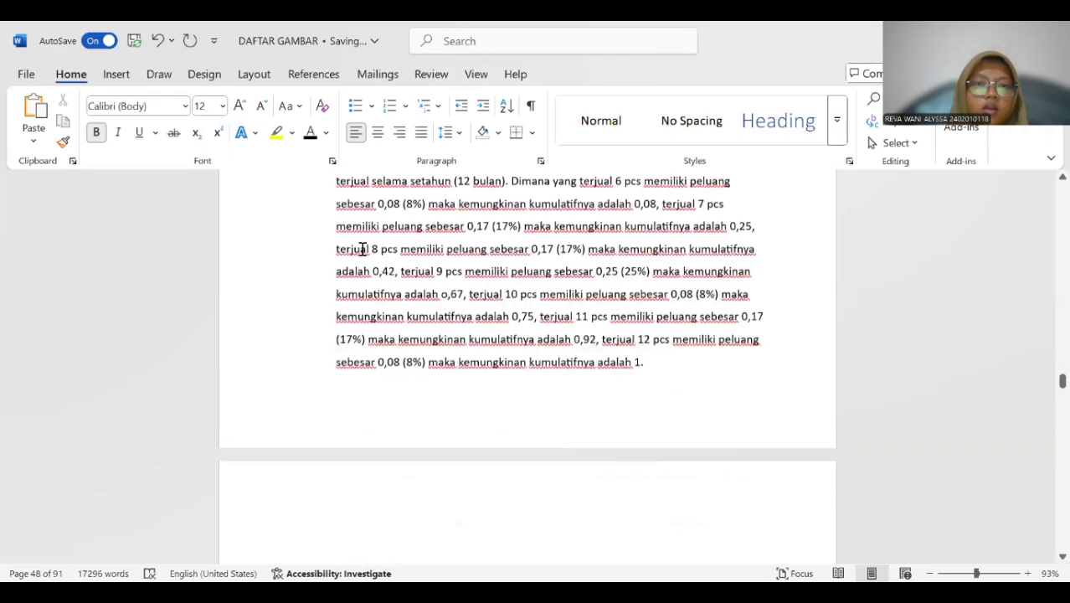
scroll(363, 250, "down", 1)
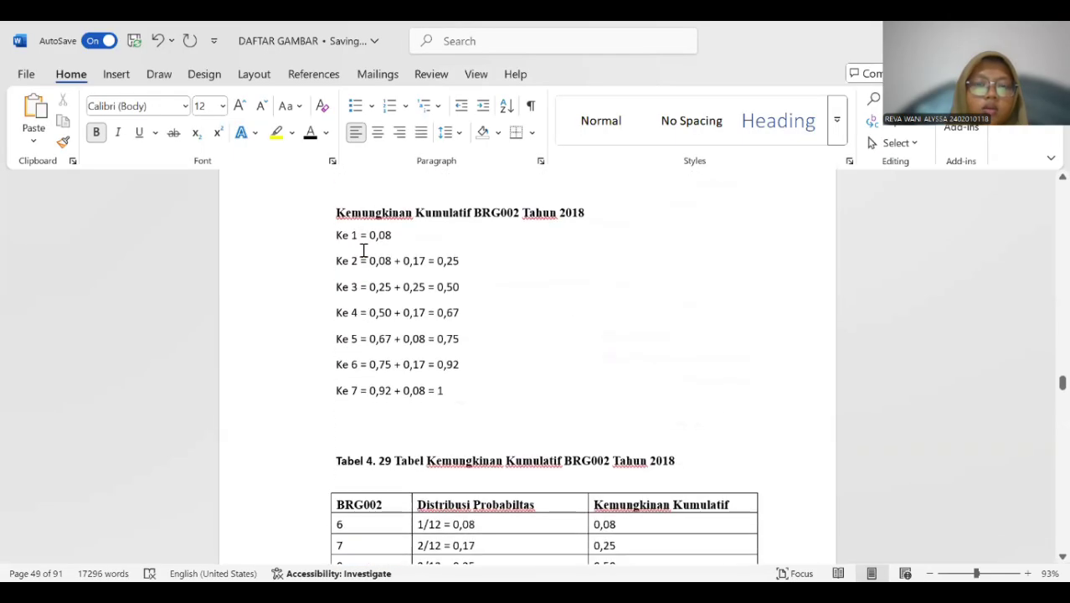
scroll(363, 249, "down", 1)
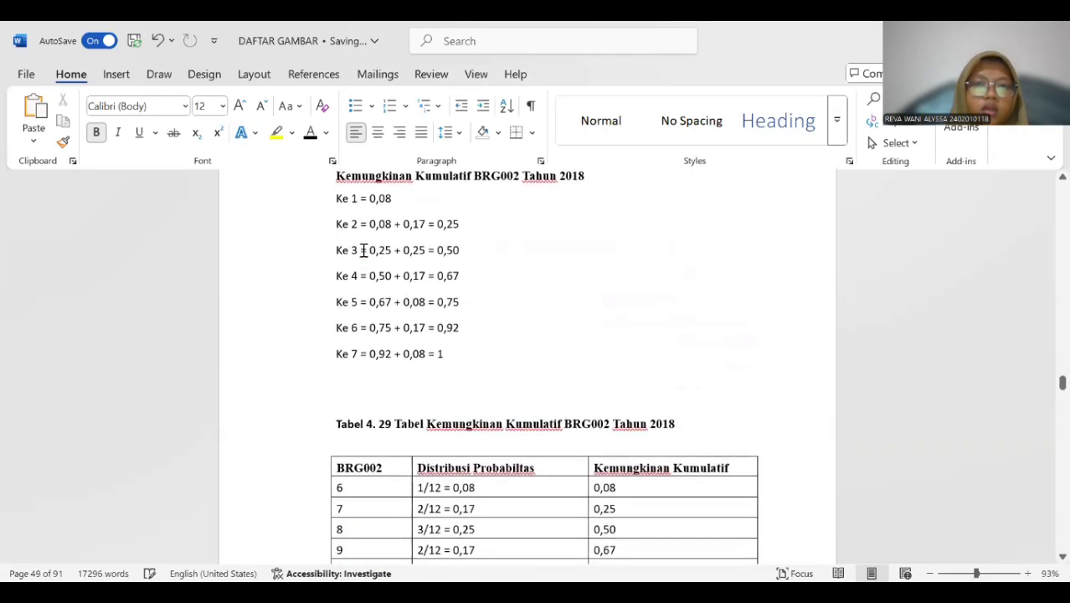
scroll(363, 249, "up", 2)
scroll(363, 250, "down", 2)
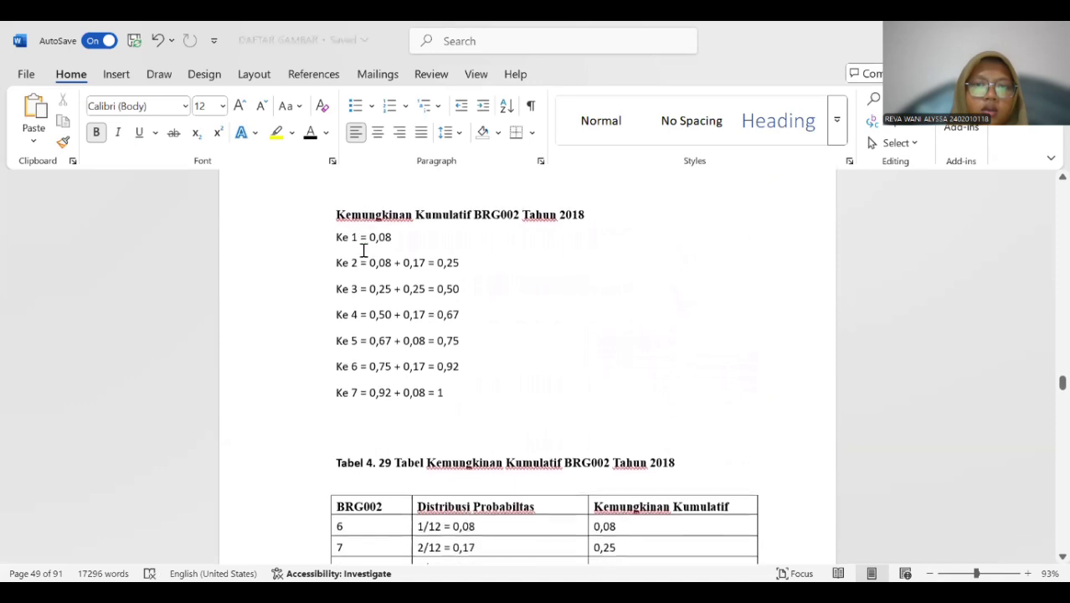
scroll(363, 249, "down", 5)
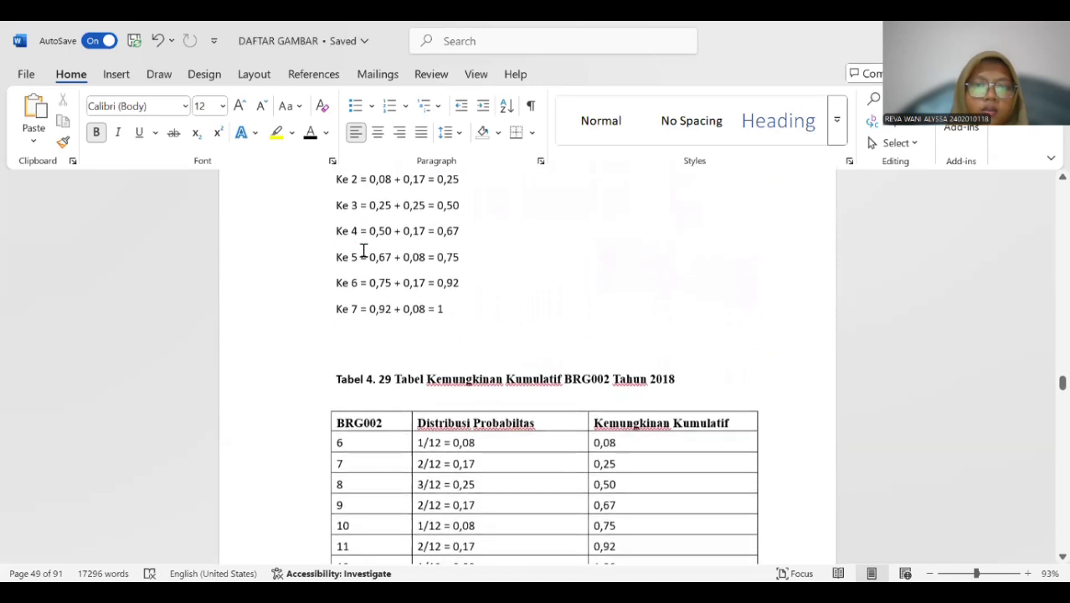
left_click(352, 286)
left_click(326, 266)
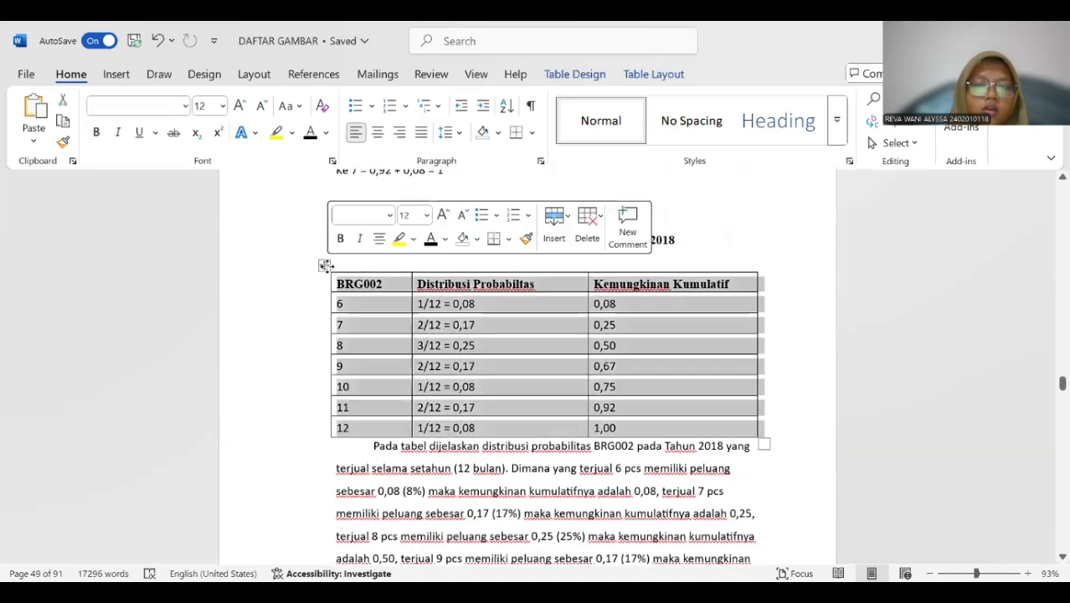
right_click(333, 371)
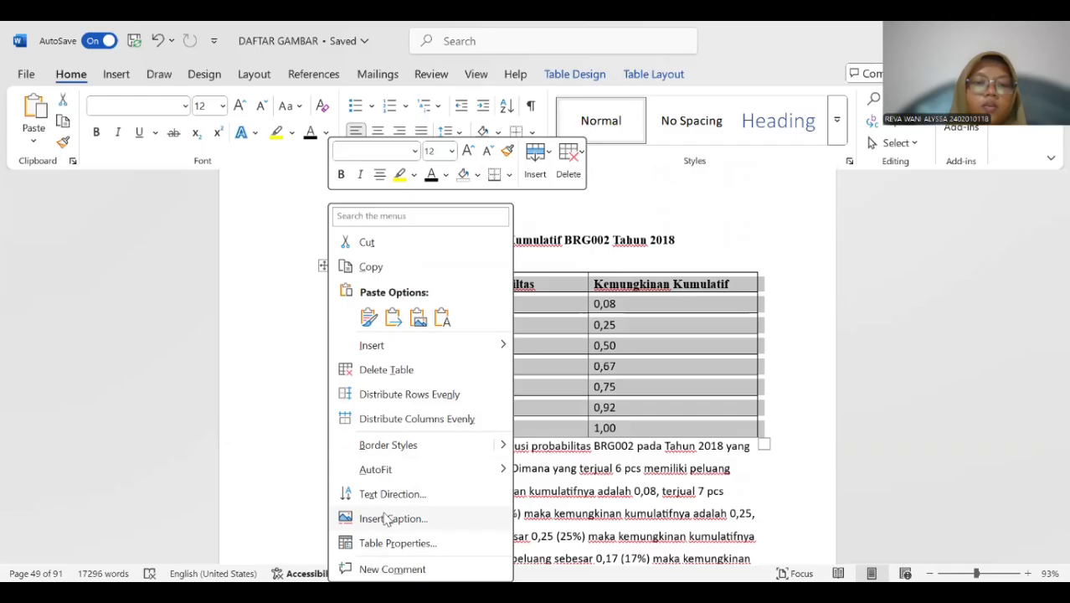
left_click(393, 518)
left_click(548, 374)
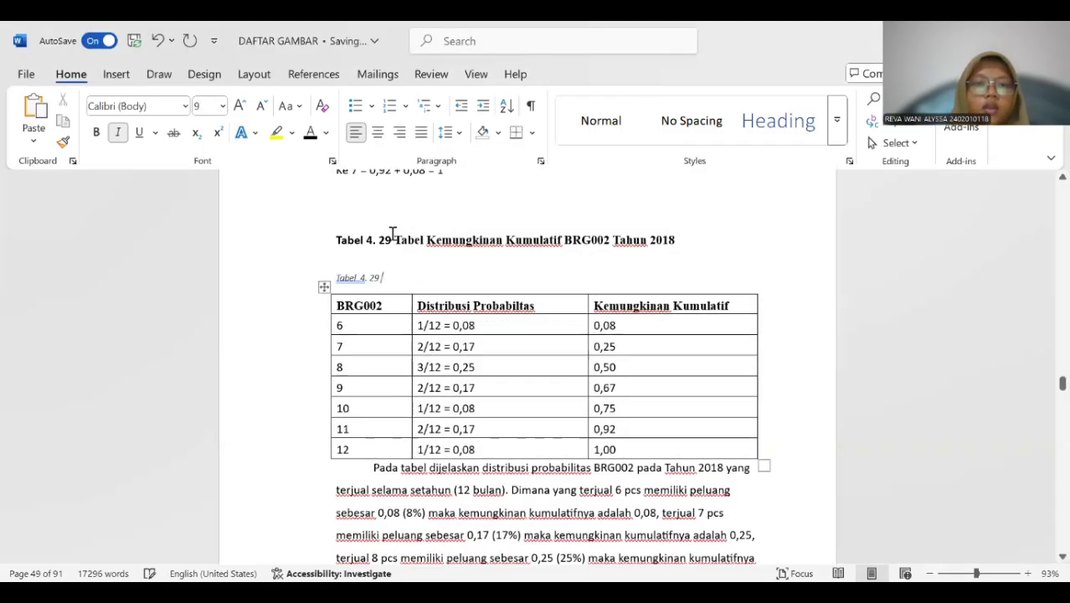
Copy the title "Tabel Kemungkinan Kumulatif BRG002 Tahun 2018" into the new Tabel 4. 29 caption and remove the extra space before its number.
left_click_drag(394, 240, 677, 245)
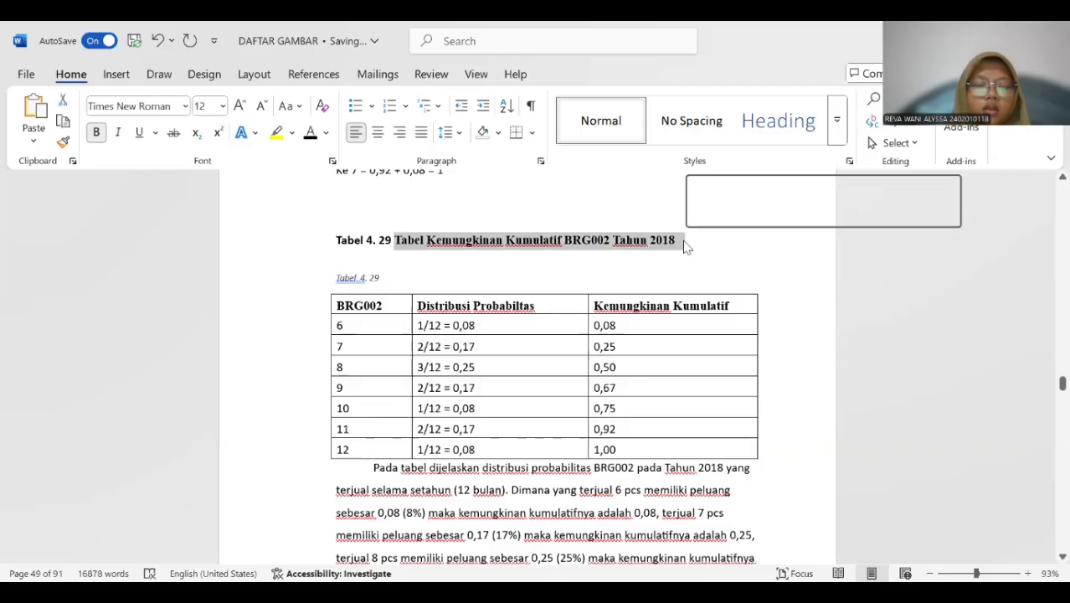
key("ctrl+c")
left_click(419, 277)
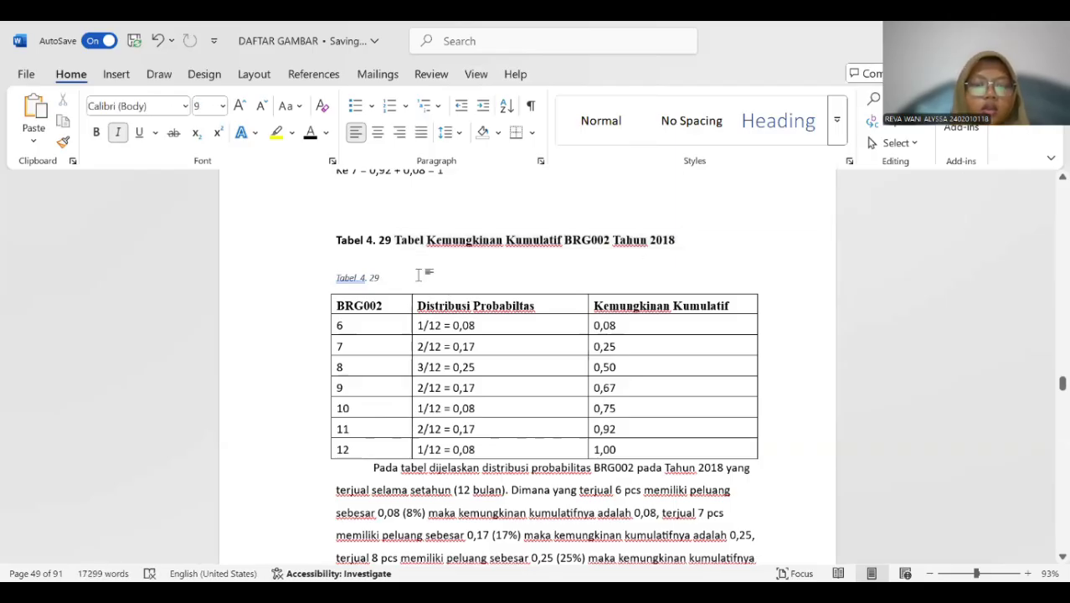
key("ctrl+v")
left_click(368, 279)
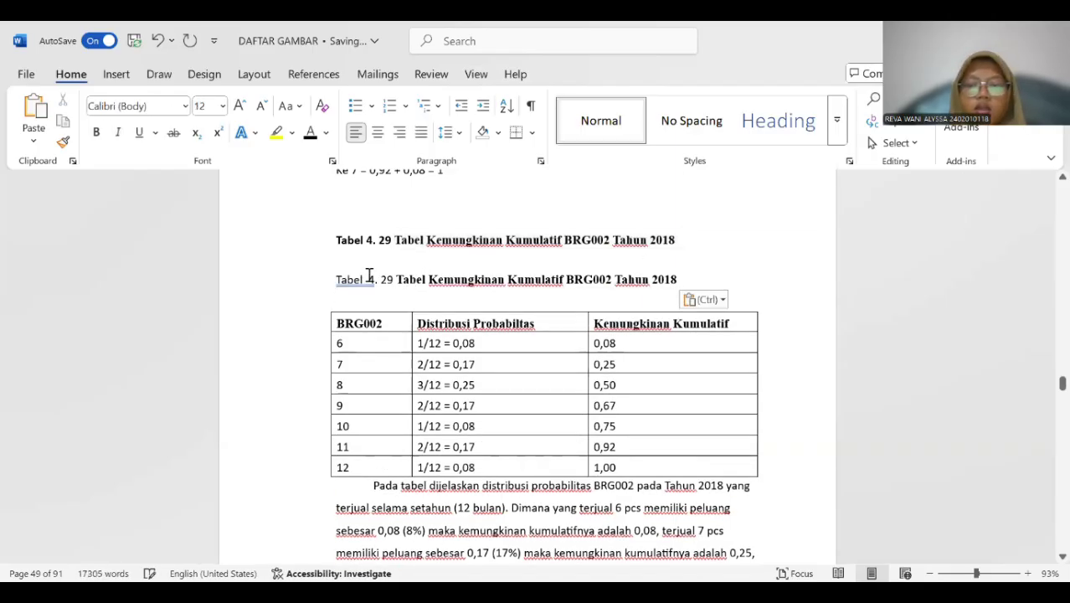
key("BackSpace")
Make the whole new Tabel 4. 29 caption bold and delete the old title line above it.
left_click_drag(393, 282, 682, 282)
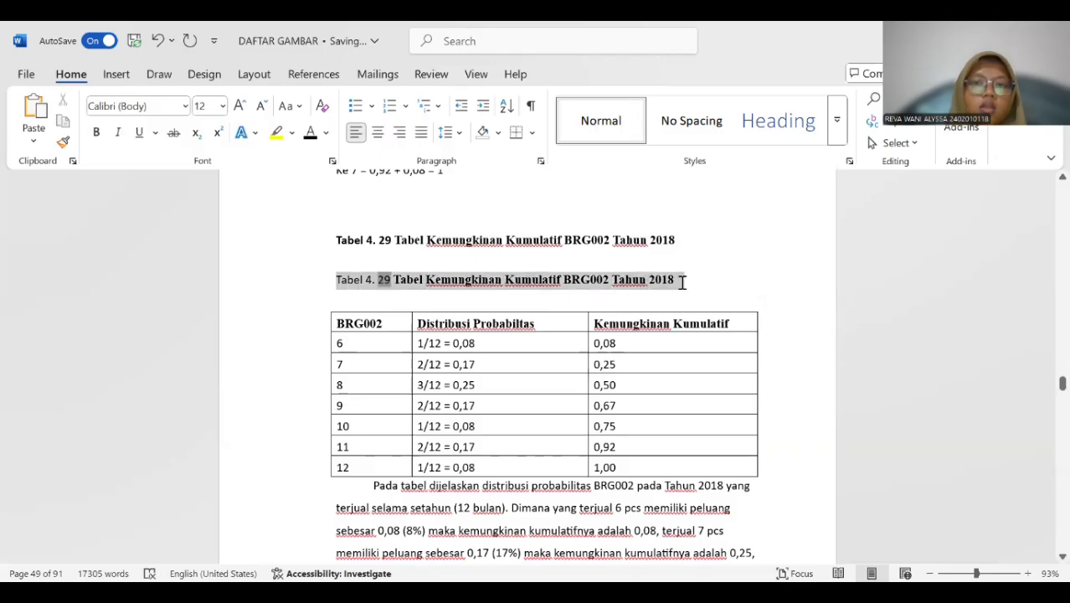
left_click(96, 134)
left_click_drag(335, 236, 680, 239)
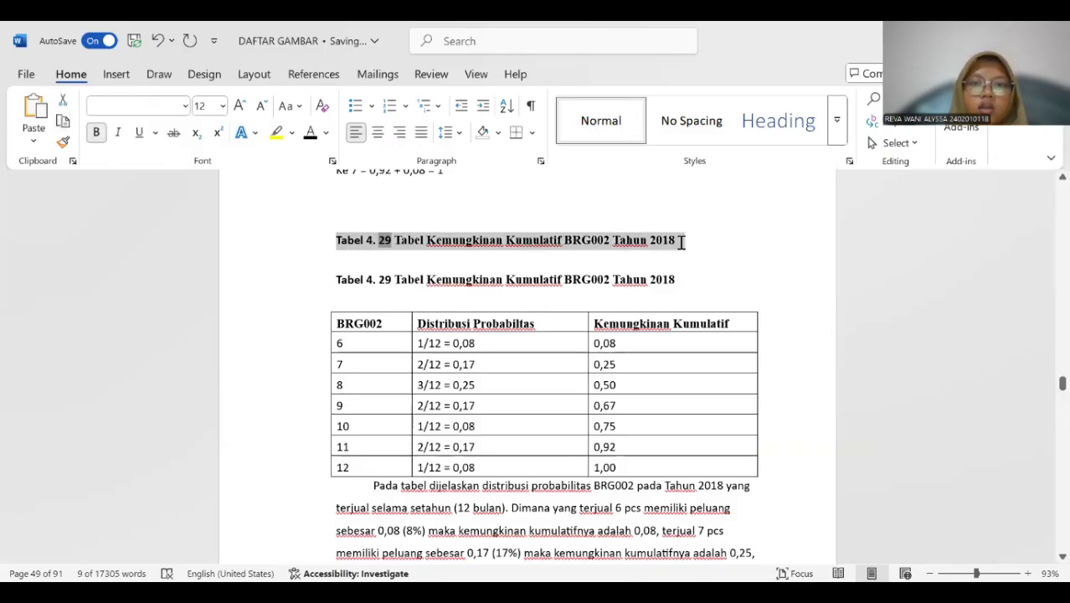
key("Delete")
scroll(472, 237, "down", 10)
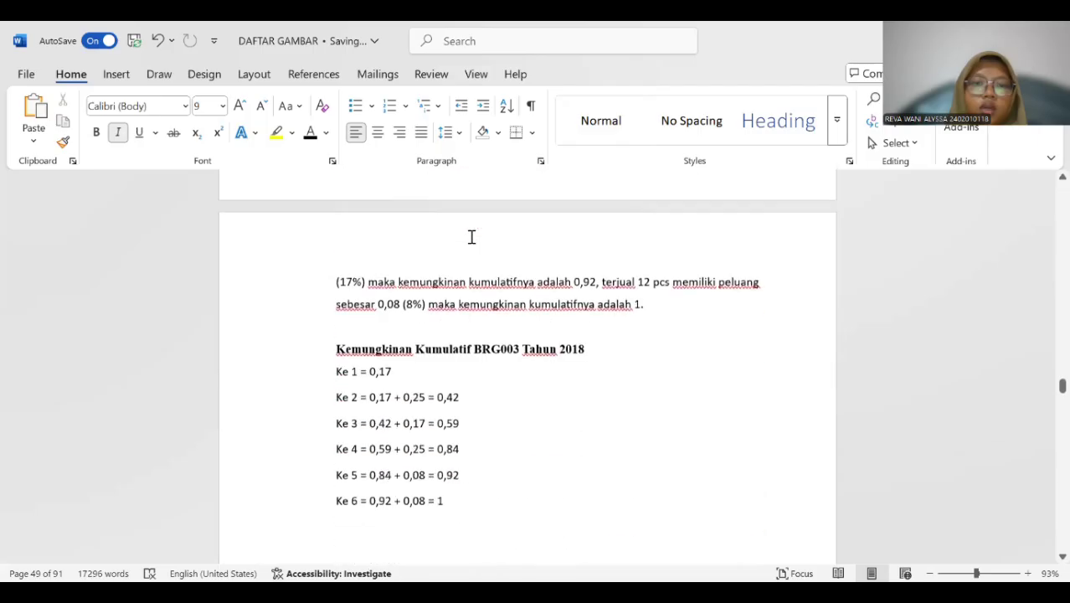
Insert a Tabel 4. 30 caption above the BRG003 cumulative probability table for 2018.
scroll(470, 236, "up", 3)
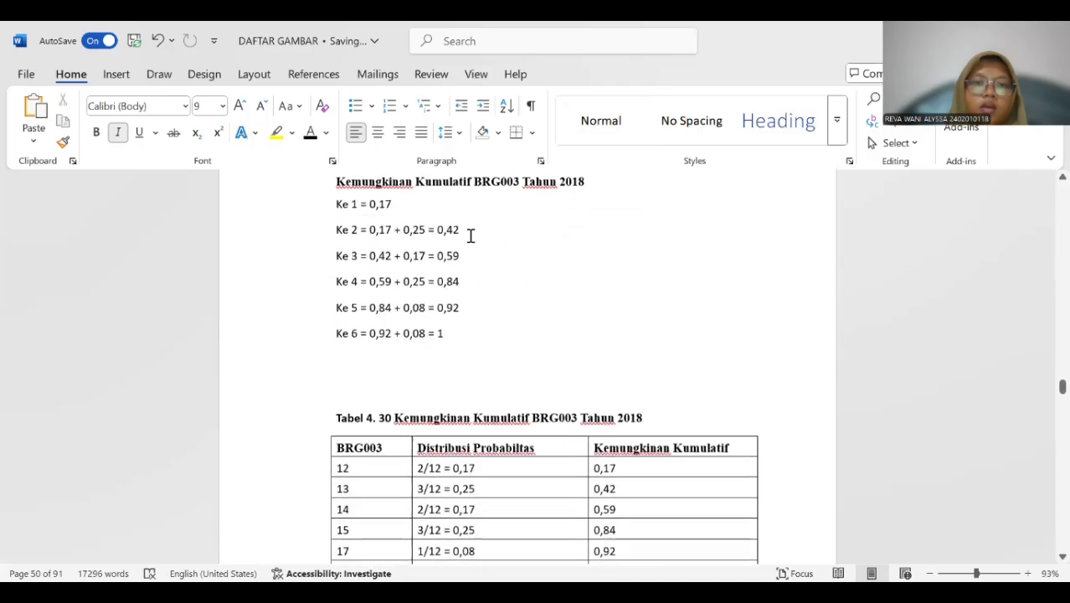
scroll(470, 236, "down", 4)
left_click(327, 303)
left_click(322, 266)
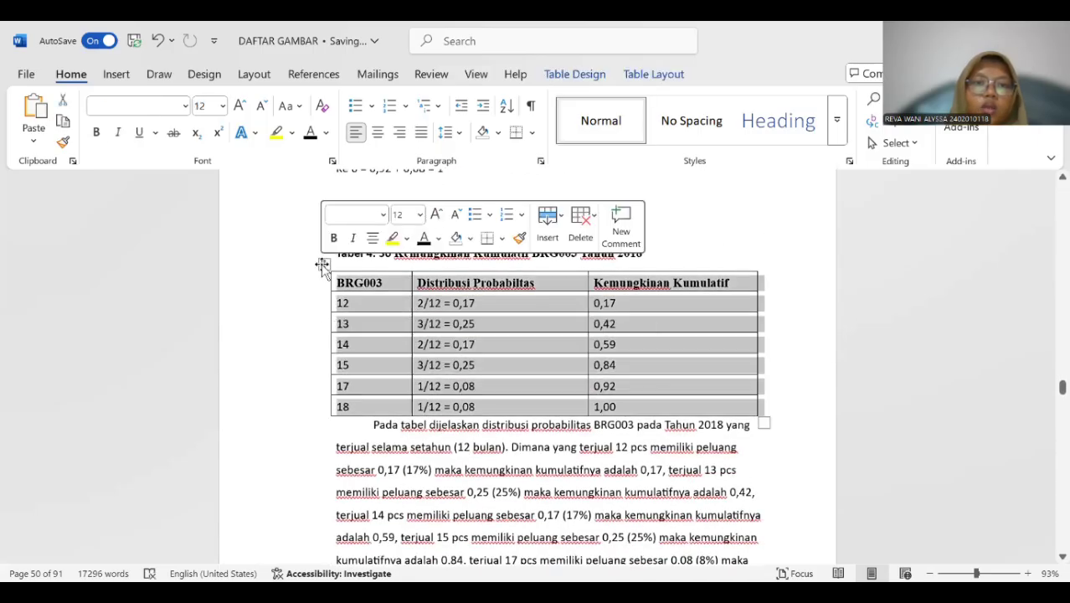
right_click(322, 265)
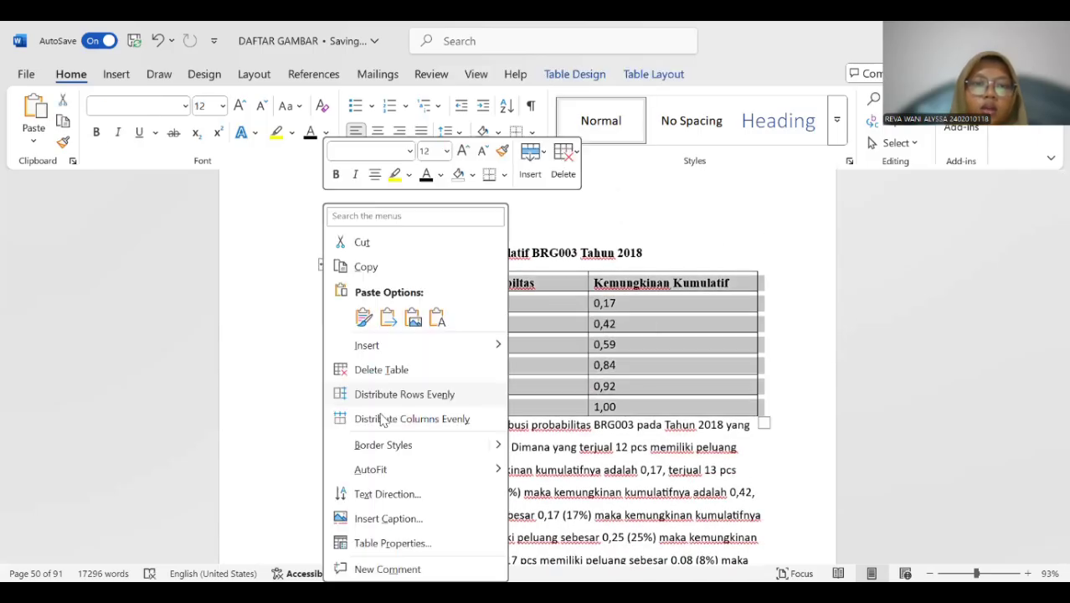
left_click(387, 518)
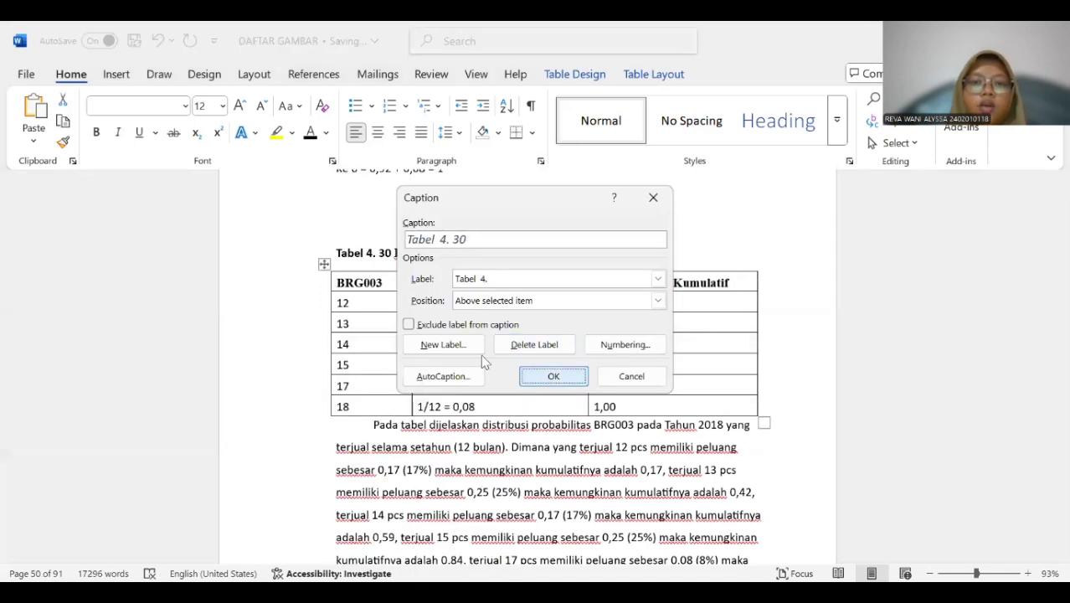
key("Return")
Copy the title "Kemungkinan Kumulatif BRG003 Tahun 2018" into the new Tabel 4. 30 caption and delete the old title line above it.
left_click_drag(393, 251, 643, 252)
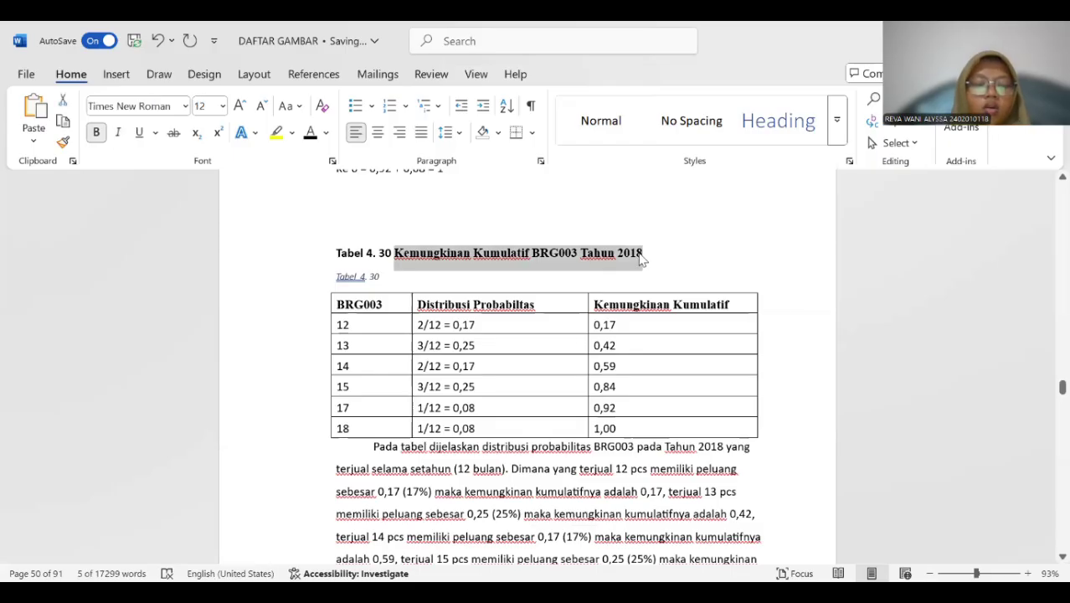
left_click(417, 278)
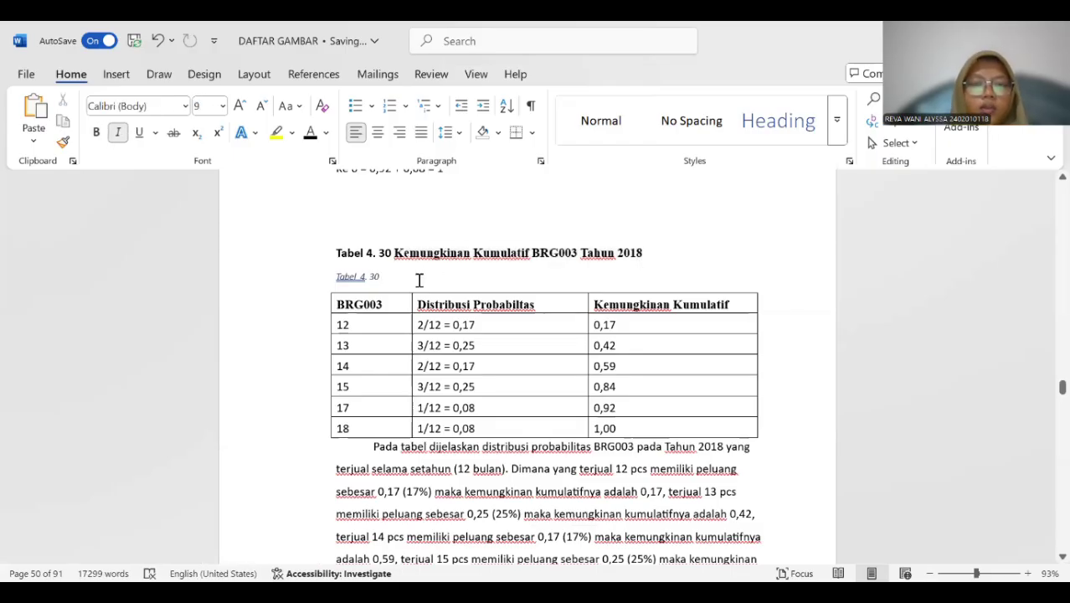
key("ctrl+v")
left_click_drag(334, 251, 639, 257)
key("Delete")
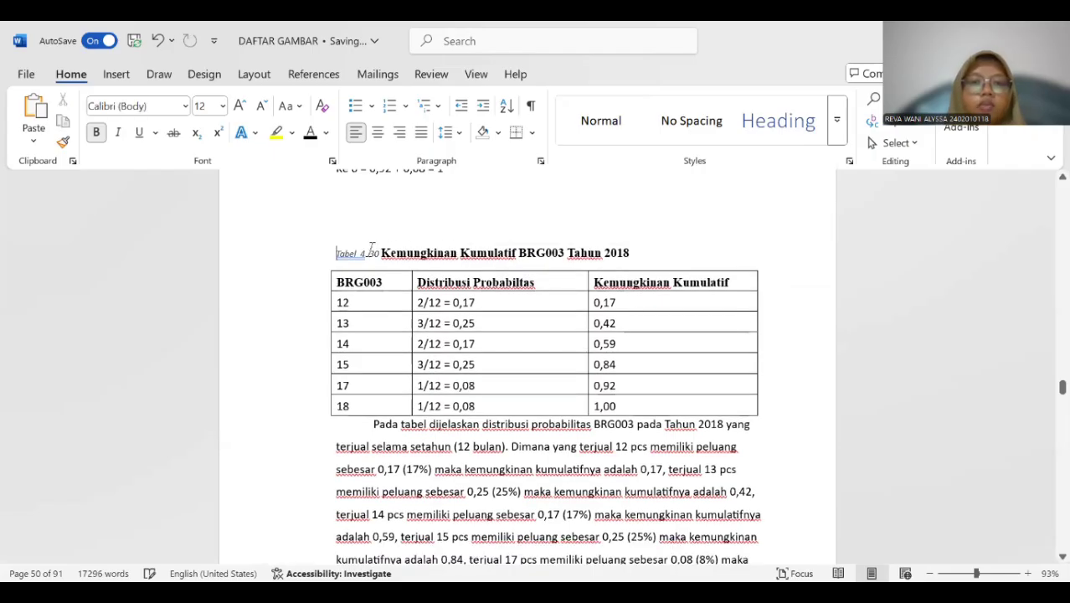
Format the whole new Tabel 4. 30 caption as bold, 12 pt, black text without italics.
left_click_drag(330, 255, 666, 255)
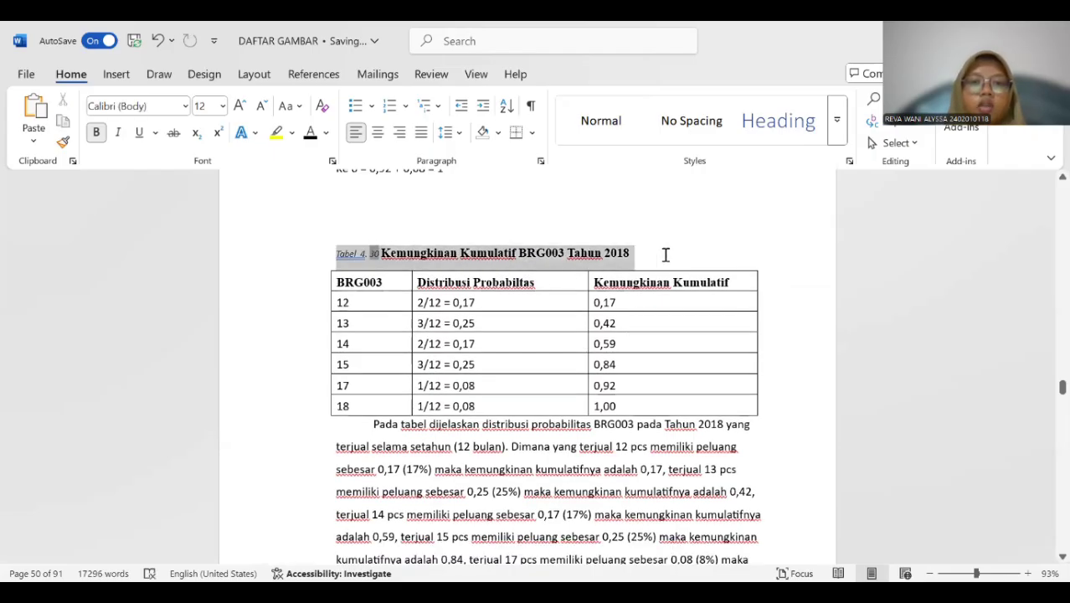
left_click(223, 105)
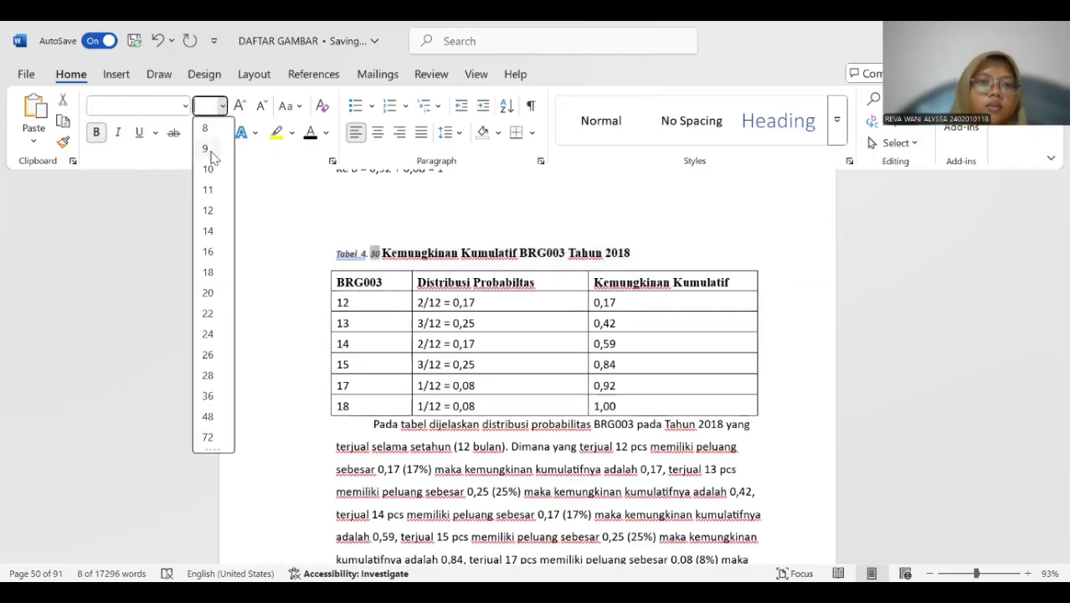
left_click(208, 210)
left_click(120, 134)
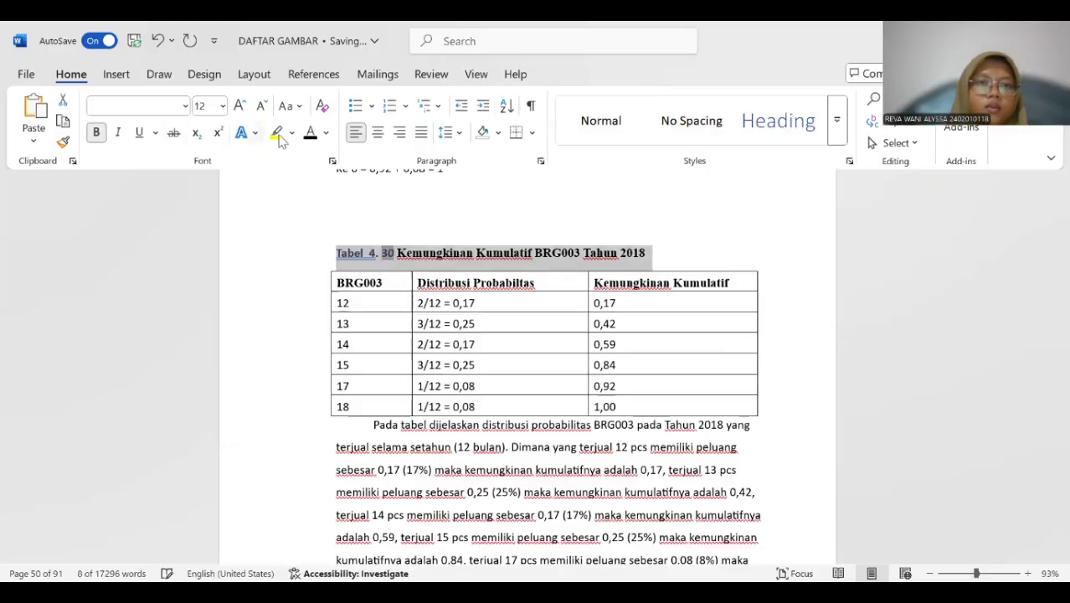
left_click(310, 134)
left_click(358, 249)
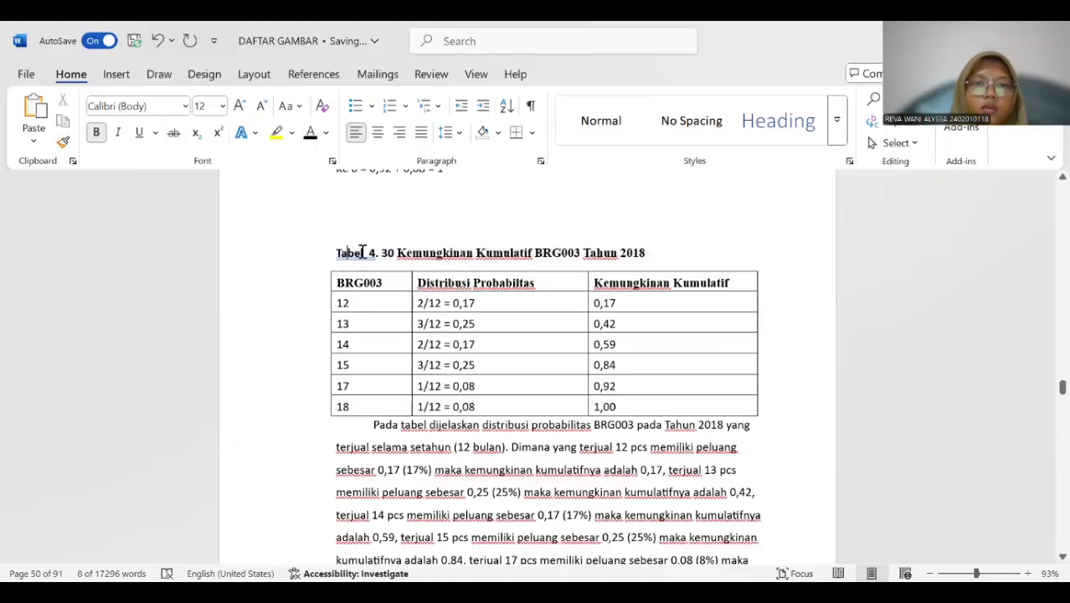
Insert a Tabel 4. 31 caption above the BRG004 cumulative probability table for 2018.
scroll(382, 277, "down", 10)
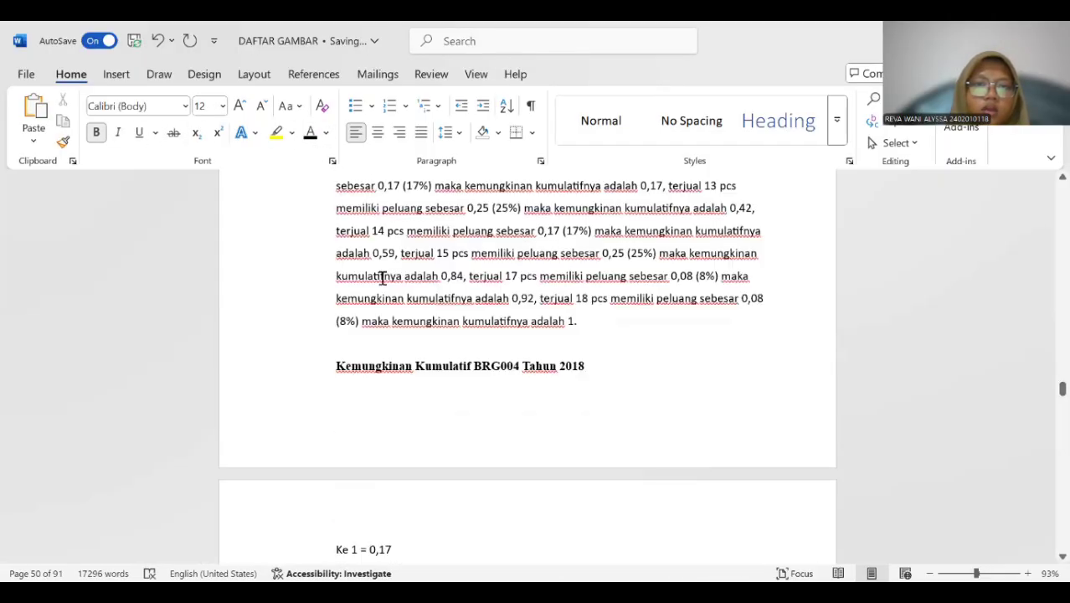
scroll(382, 268, "down", 5)
left_click(362, 293)
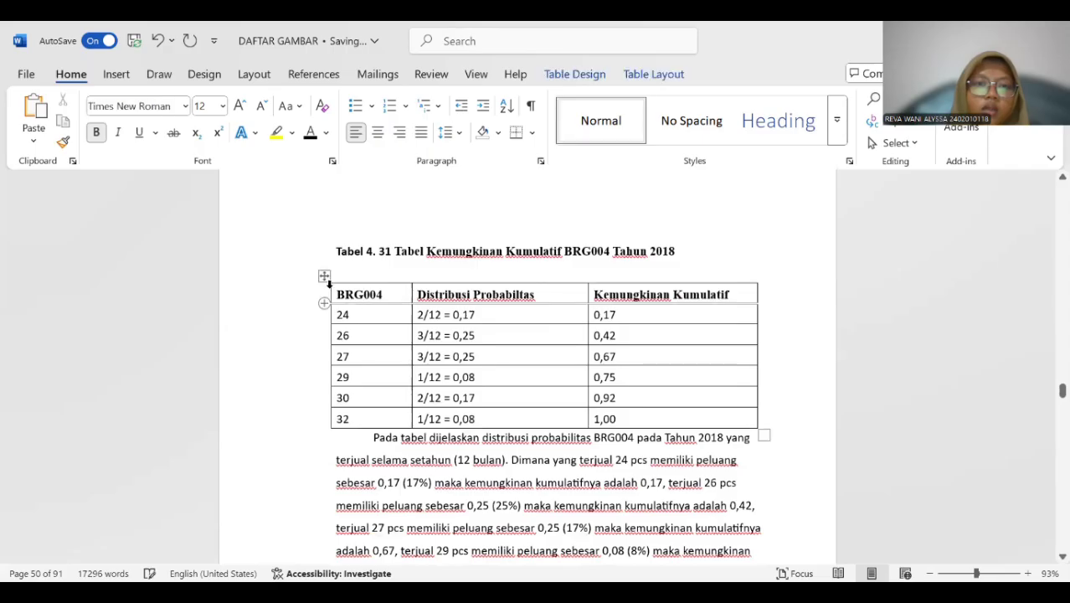
left_click(324, 277)
right_click(325, 277)
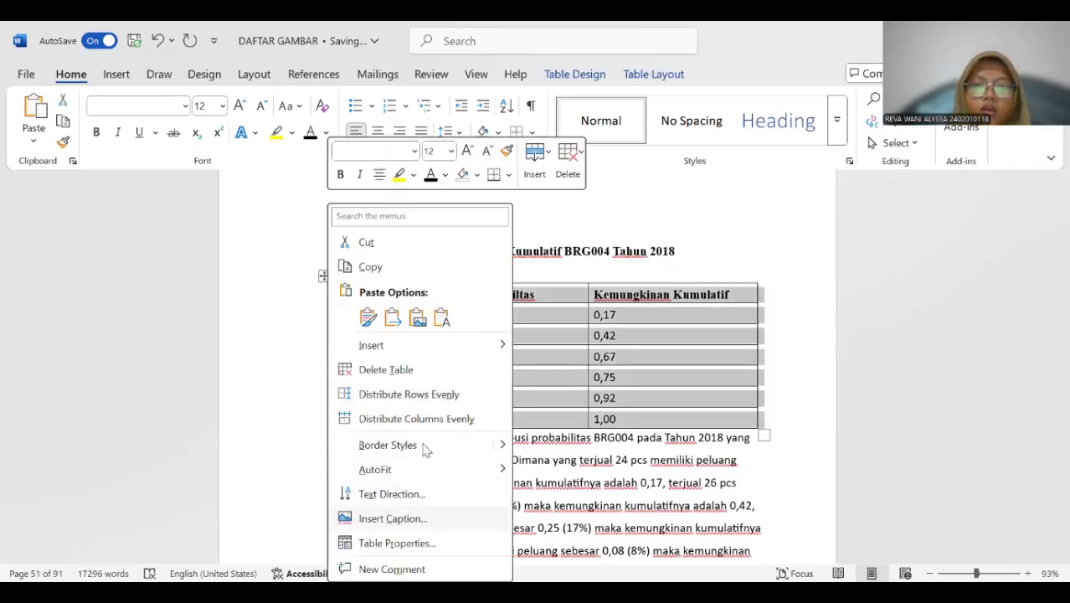
left_click(392, 518)
left_click(542, 375)
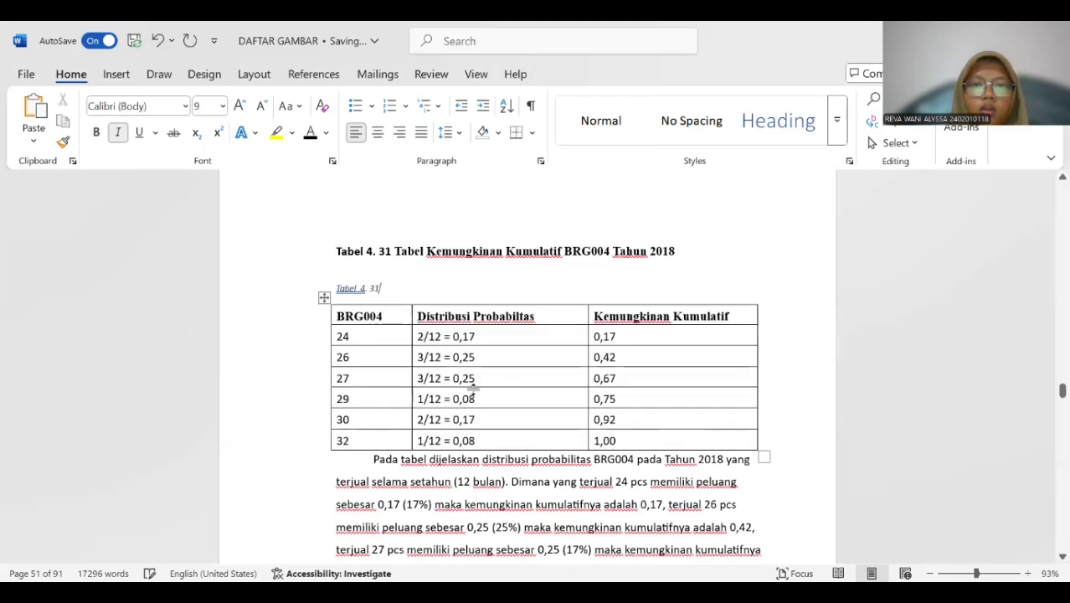
Copy the title "Tabel Kemungkinan Kumulatif BRG004 Tahun 2018" into the new Tabel 4. 31 caption and delete the old title line above it.
left_click_drag(398, 250, 682, 252)
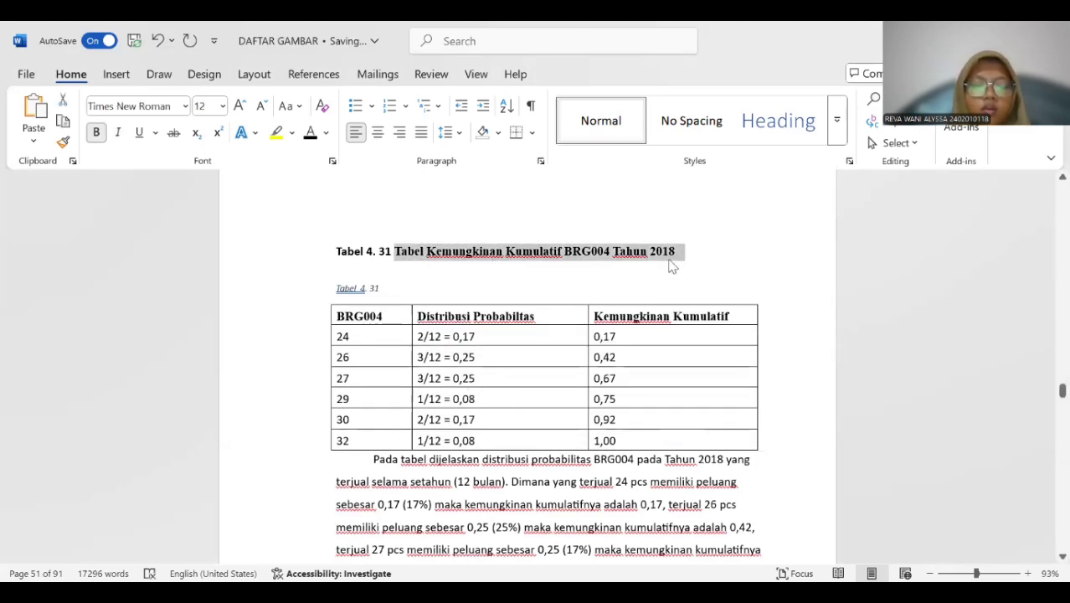
key("ctrl+c")
left_click(415, 288)
key("ctrl+v")
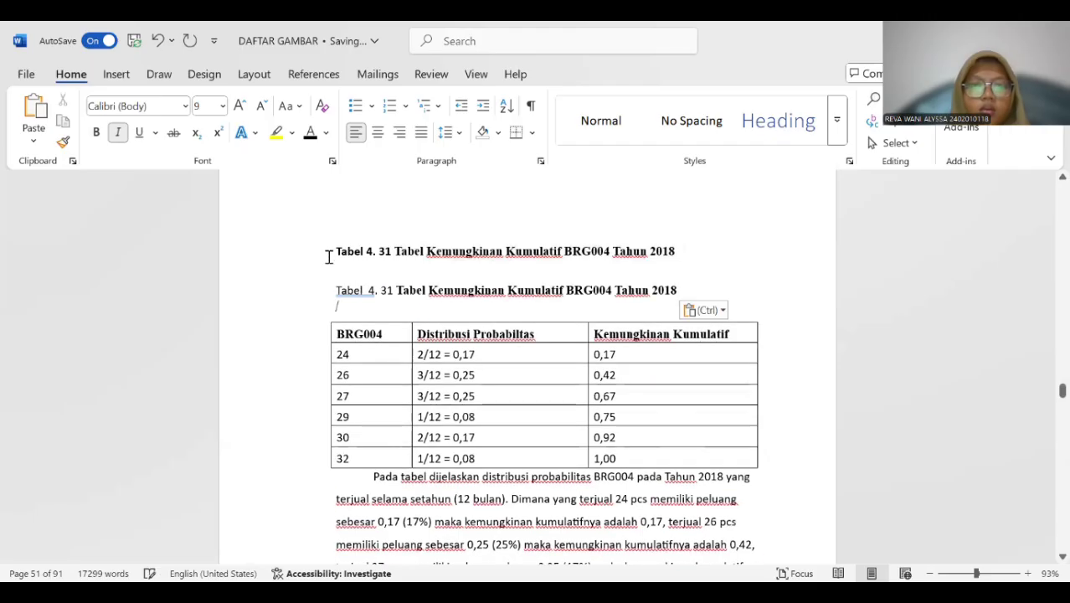
left_click_drag(429, 253, 697, 246)
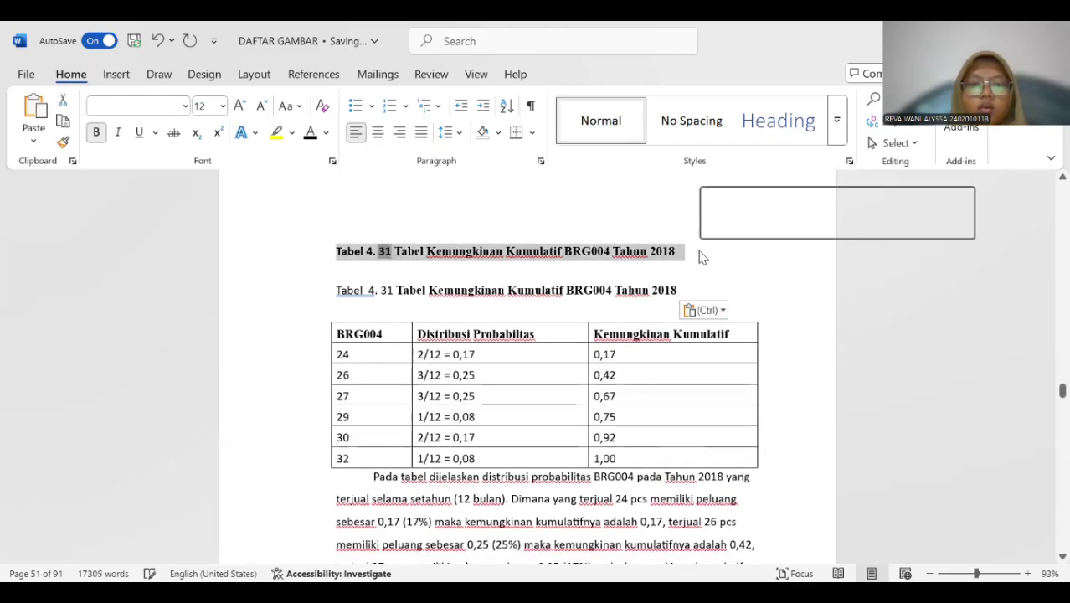
key("Delete")
Remove the extra space before the number in the new Tabel 4. 31 caption and make the whole caption bold.
left_click(369, 275)
key("BackSpace")
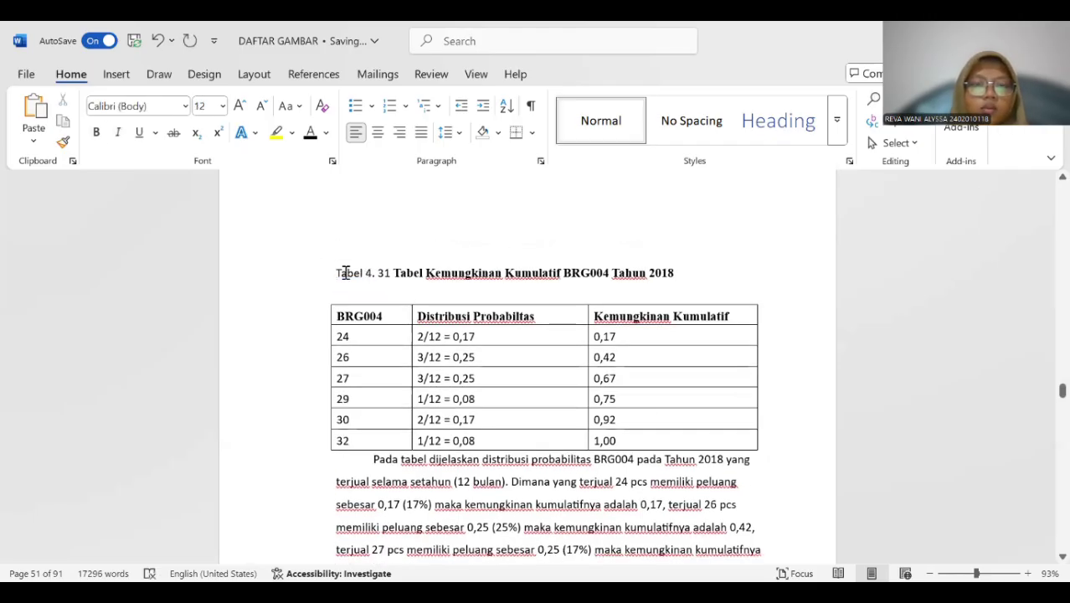
left_click_drag(335, 273, 683, 272)
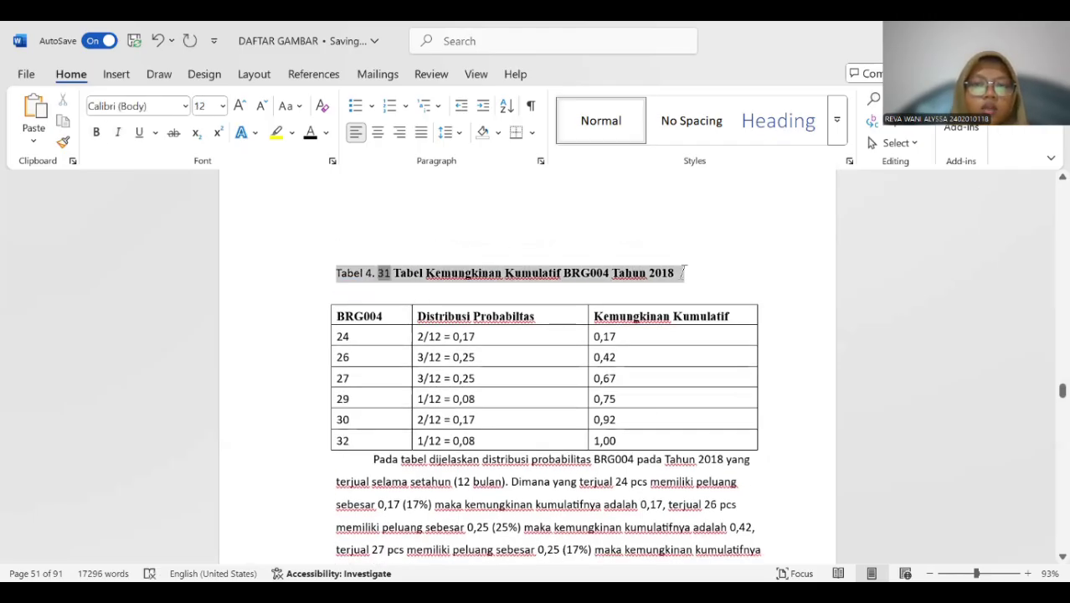
left_click(94, 134)
Insert a Tabel 4. 32 caption above the BRG005 cumulative probability table for 2018.
scroll(441, 418, "down", 10)
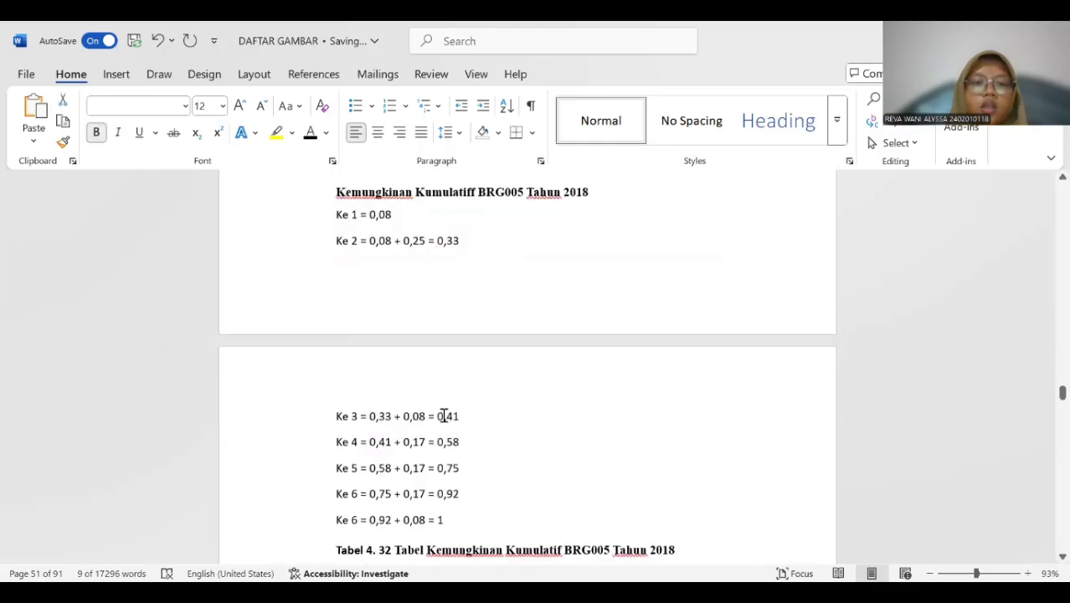
scroll(444, 413, "down", 3)
scroll(445, 413, "up", 2)
left_click(325, 396)
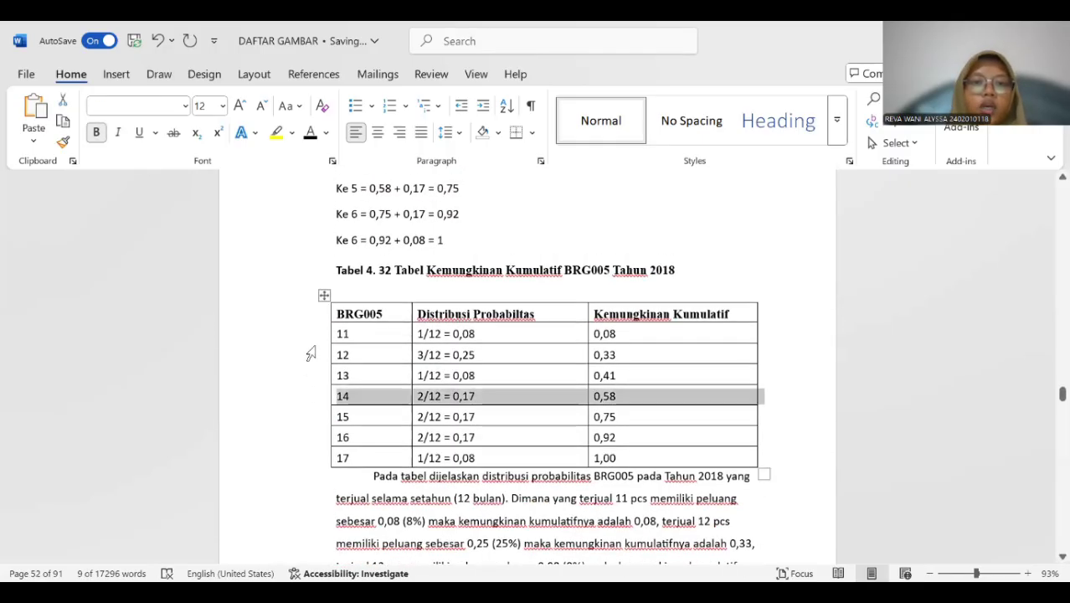
left_click(323, 297)
right_click(322, 295)
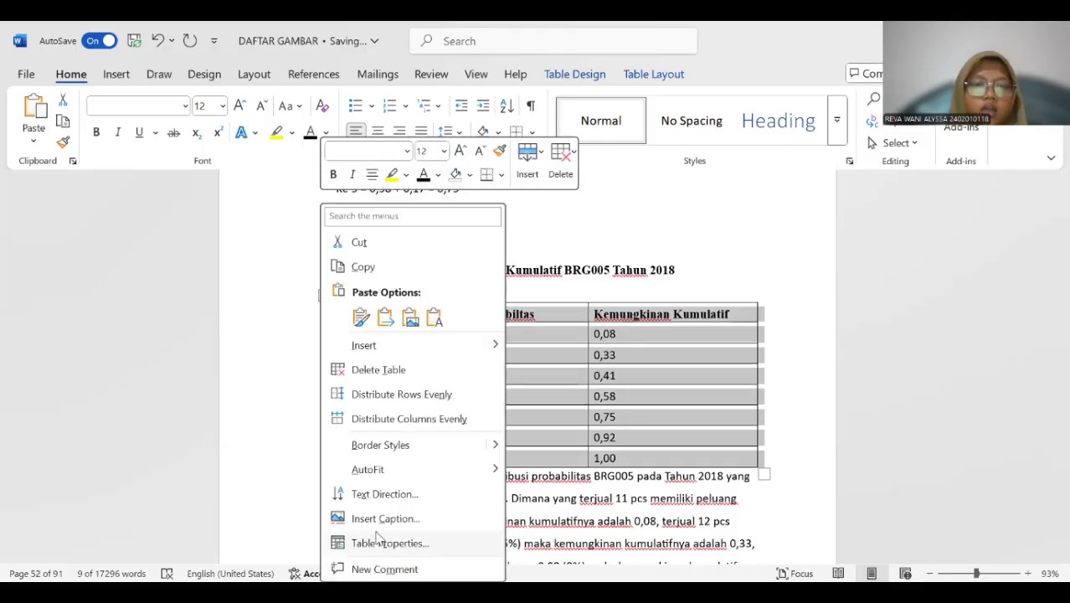
left_click(381, 517)
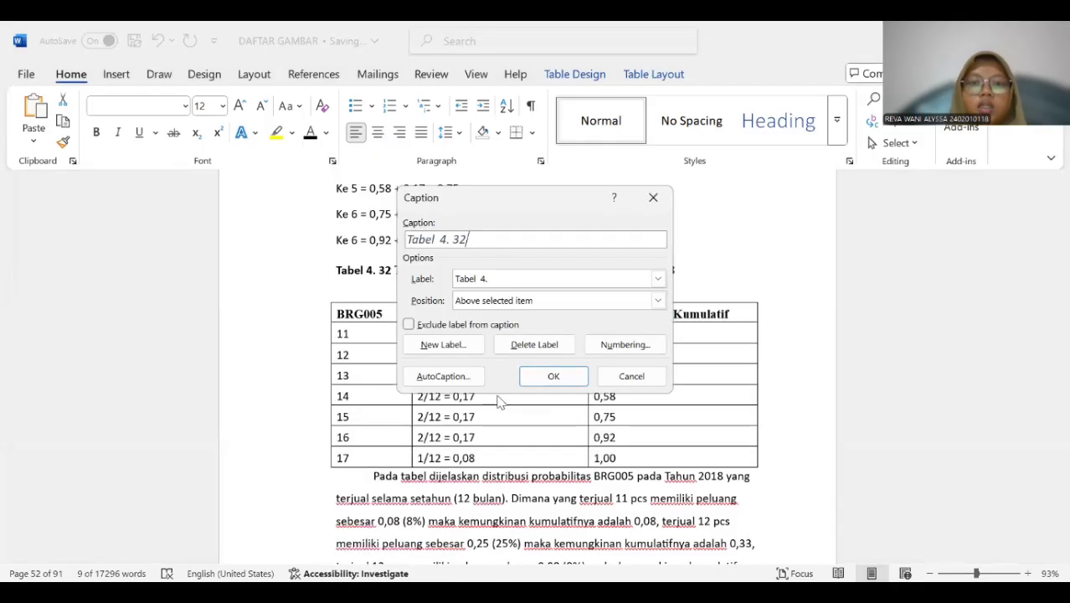
left_click(552, 376)
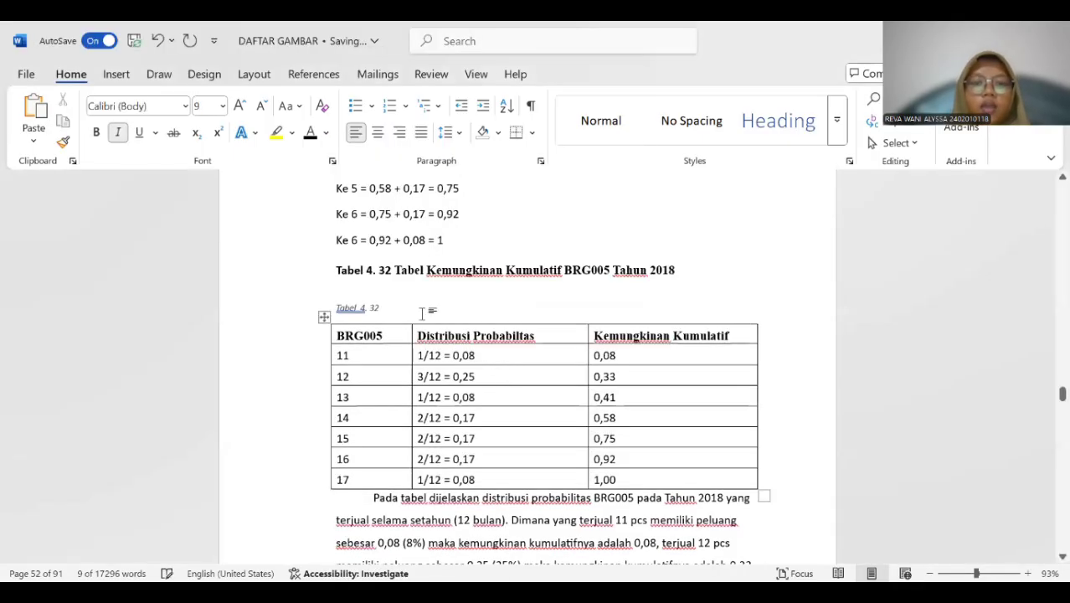
Copy the title "Tabel Kemungkinan Kumulatif BRG005 Tahun 2018" into the new Tabel 4. 32 caption.
left_click_drag(397, 269, 678, 269)
left_click(396, 312)
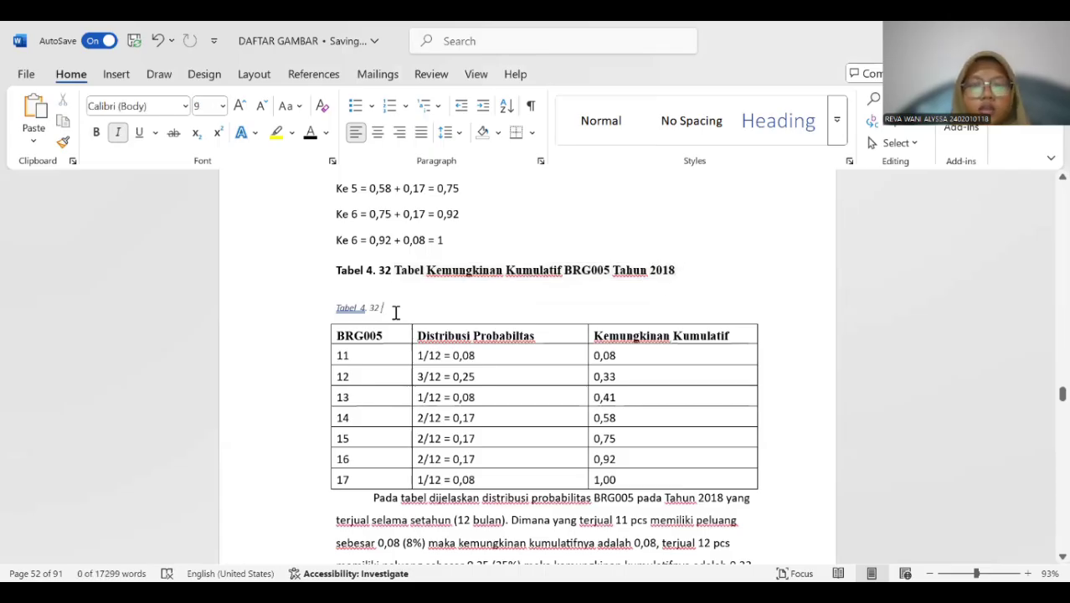
key("ctrl+v")
Make the whole new Tabel 4. 32 caption bold and delete the old title line above it.
left_click_drag(323, 312, 685, 311)
key("ctrl+b")
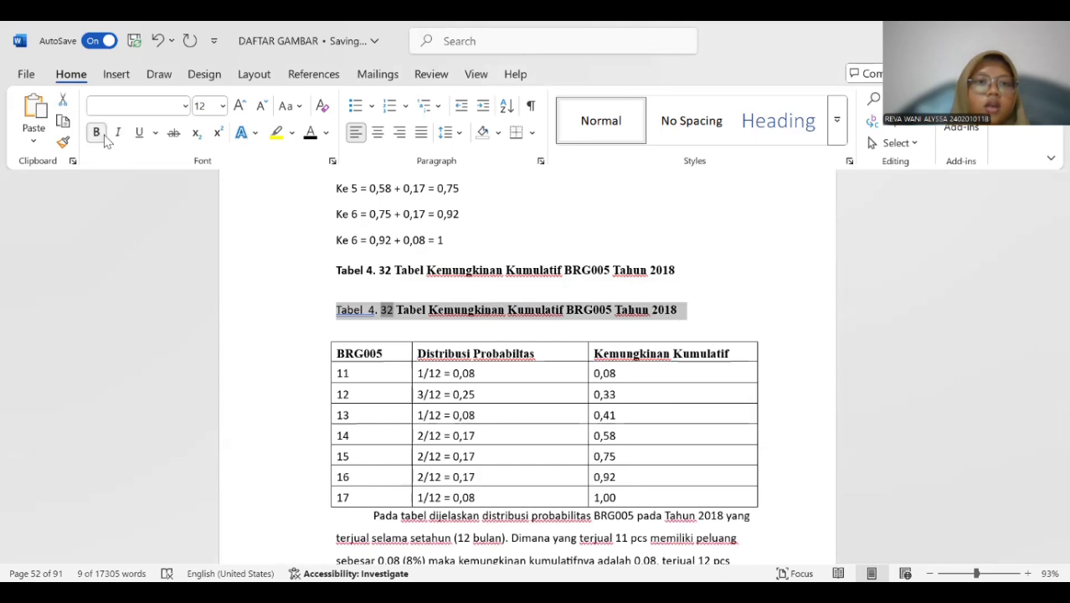
left_click_drag(637, 265, 664, 263)
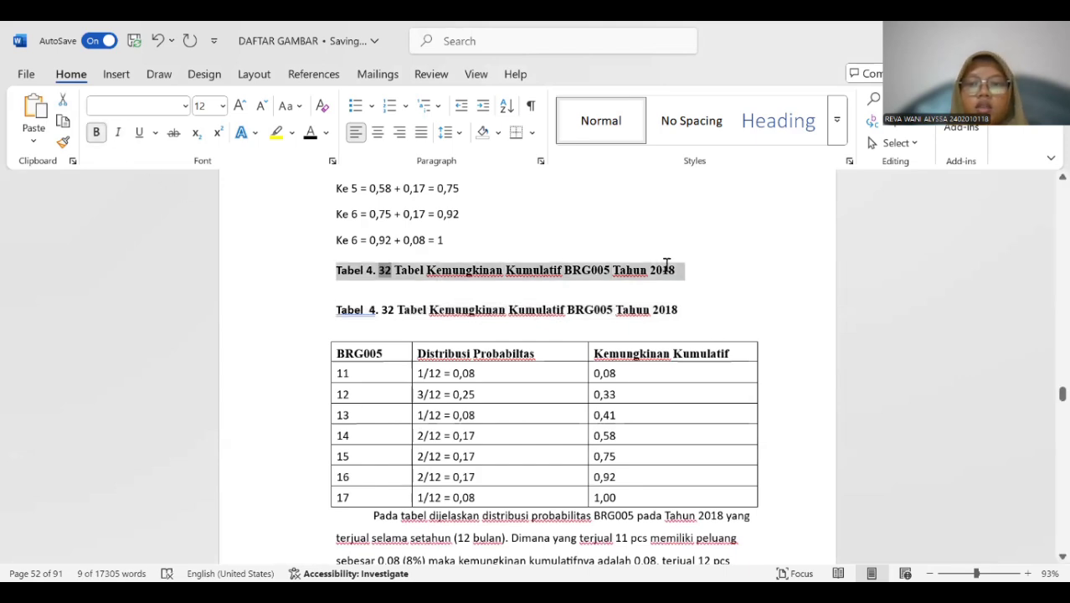
key("BackSpace")
left_click(371, 287)
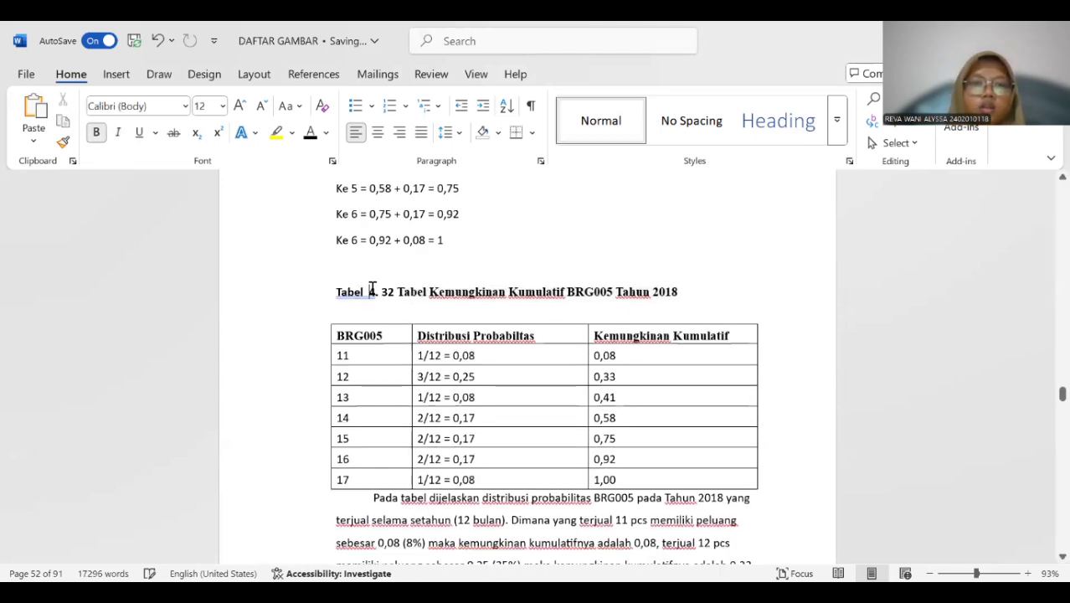
Insert a Tabel 4. 33 caption above the BRG001 random number interval table for 2017.
scroll(381, 337, "down", 5)
scroll(381, 331, "down", 7)
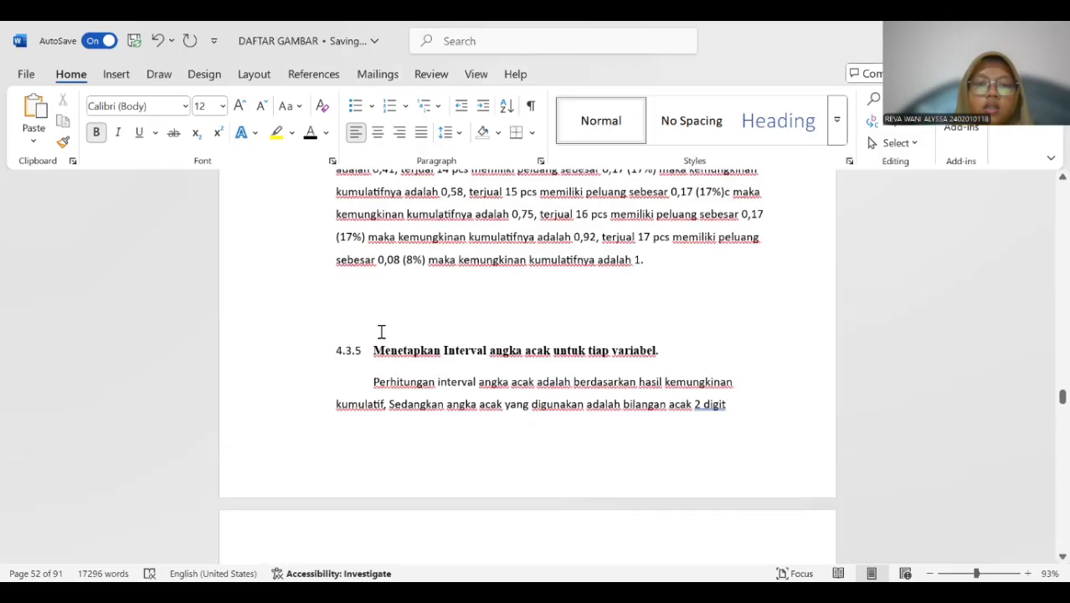
scroll(381, 331, "up", 2)
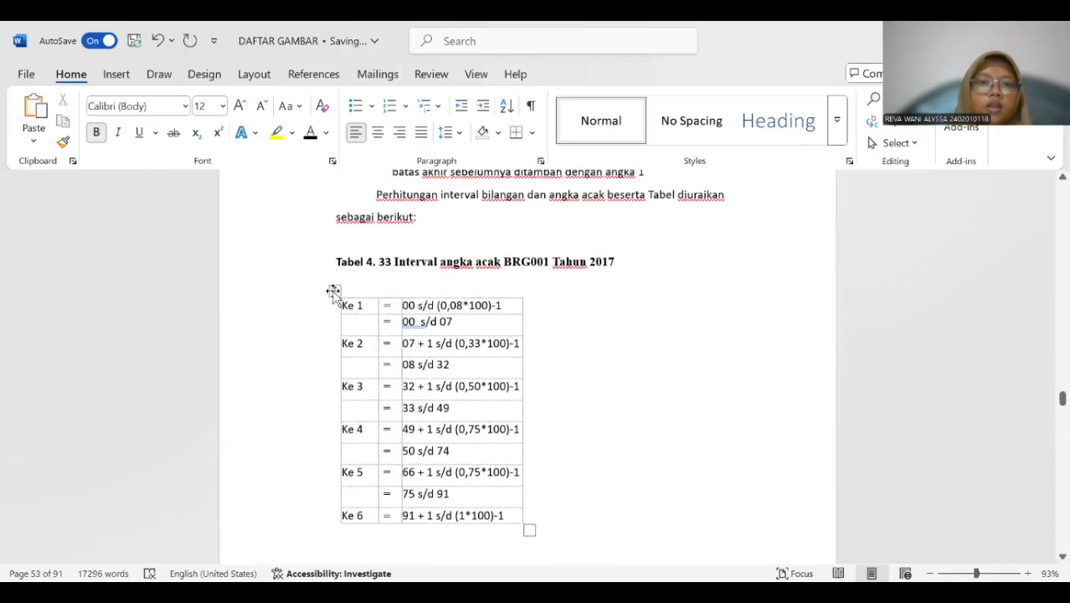
left_click(333, 290)
right_click(333, 291)
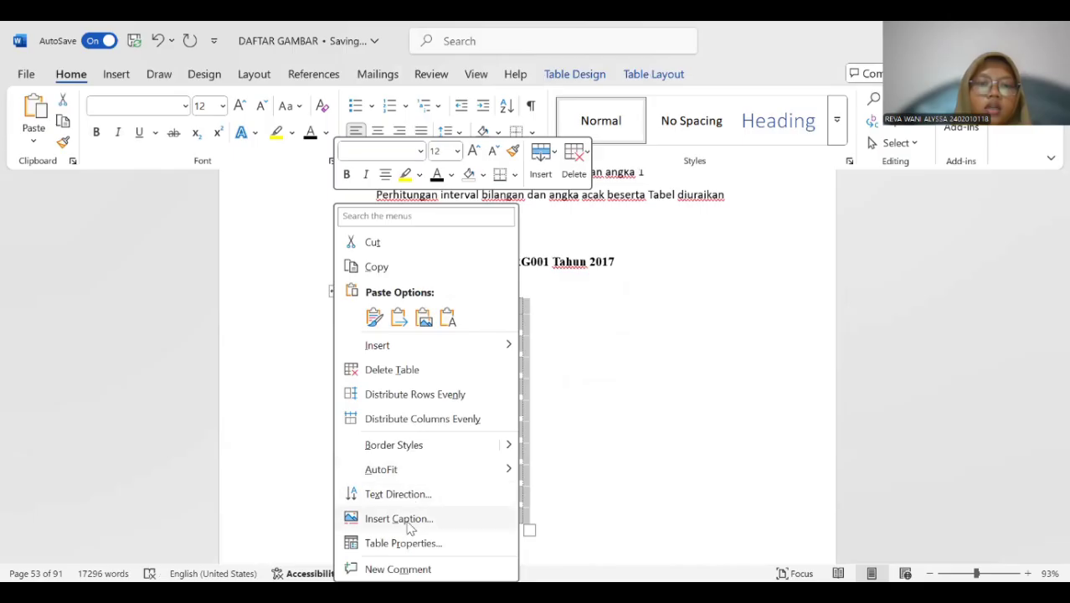
left_click(398, 518)
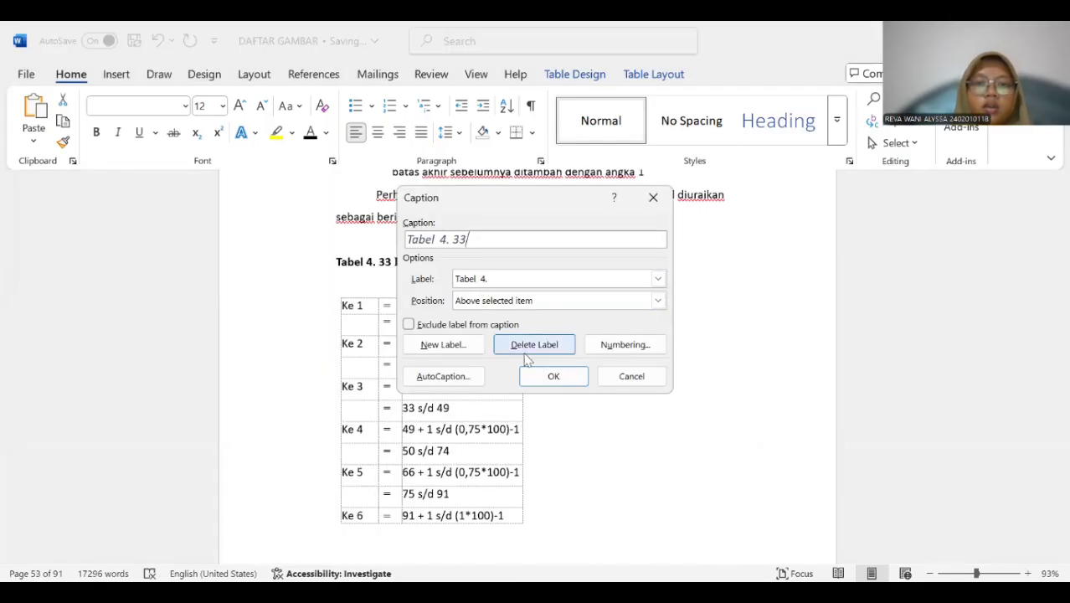
left_click(525, 370)
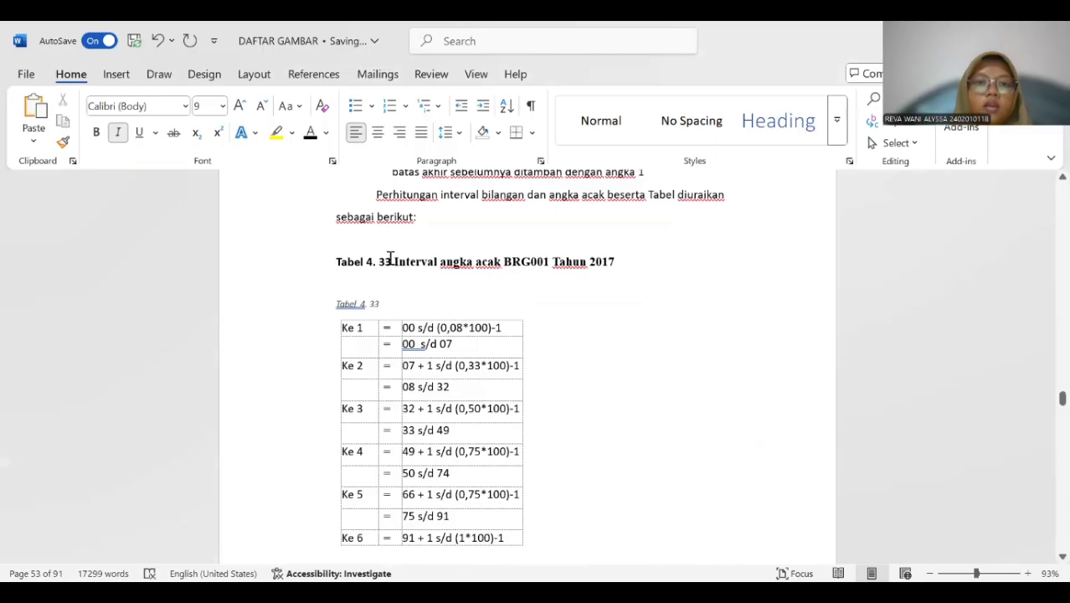
Copy the title "Interval angka acak BRG001 Tahun 2017" into the new Tabel 4. 33 caption and delete the old title line.
left_click_drag(413, 262, 613, 264)
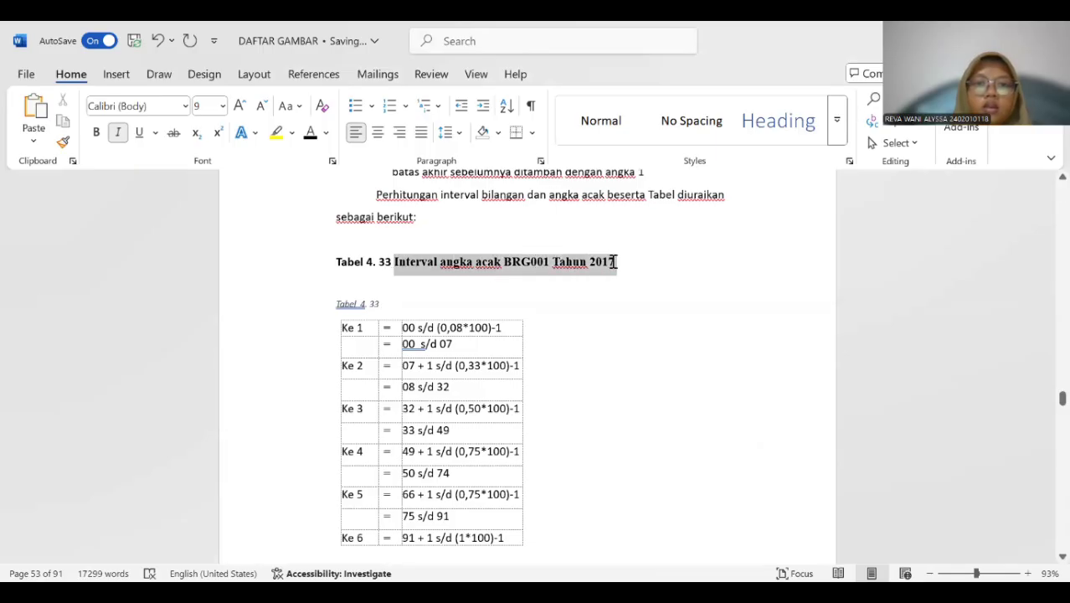
key("ctrl+c")
left_click(393, 302)
key("ctrl+v")
left_click_drag(332, 262, 639, 260)
key("Delete")
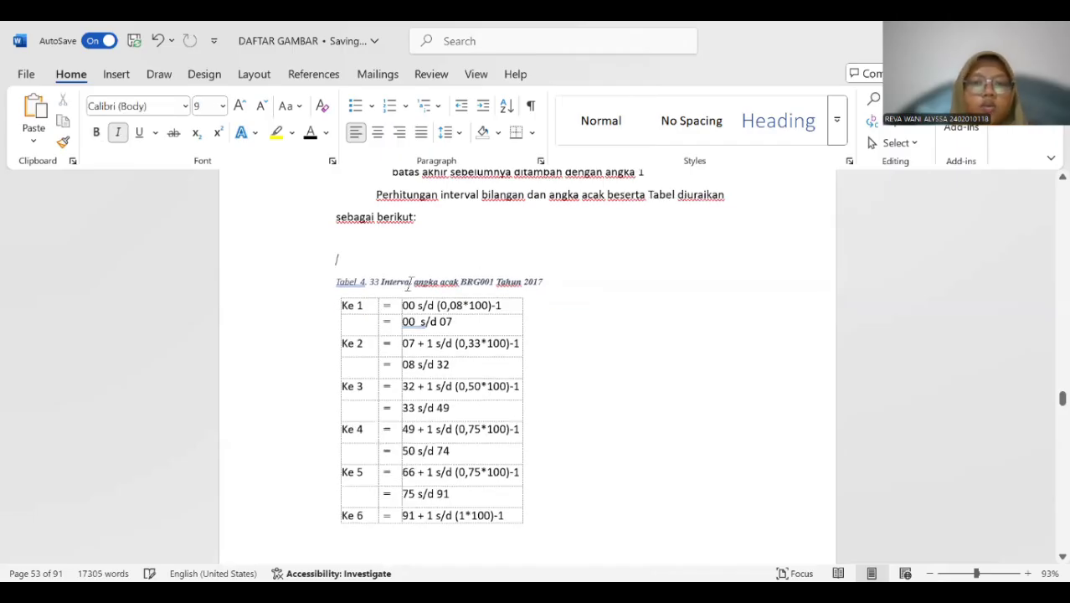
Format the whole Tabel 4. 33 caption as 12 pt bold without italics.
left_click_drag(333, 281, 479, 275)
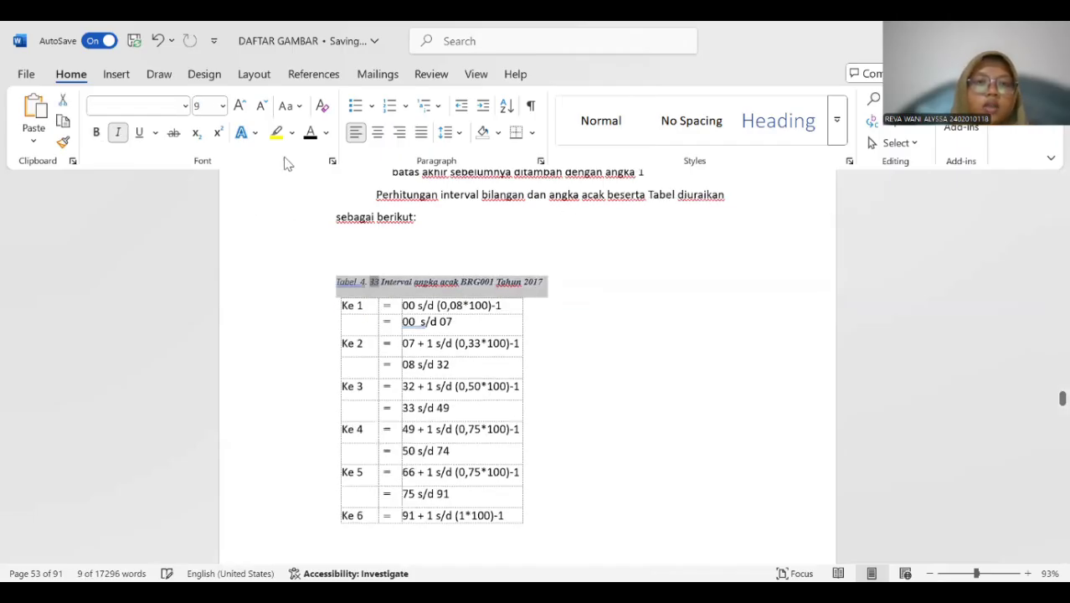
left_click(223, 105)
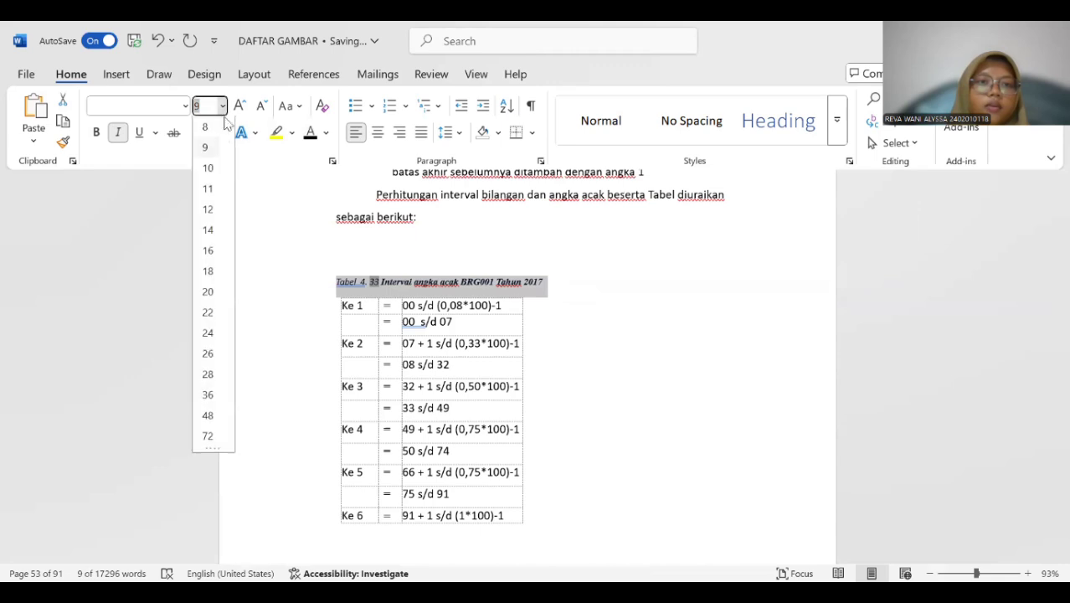
left_click(208, 210)
left_click(118, 133)
left_click(97, 133)
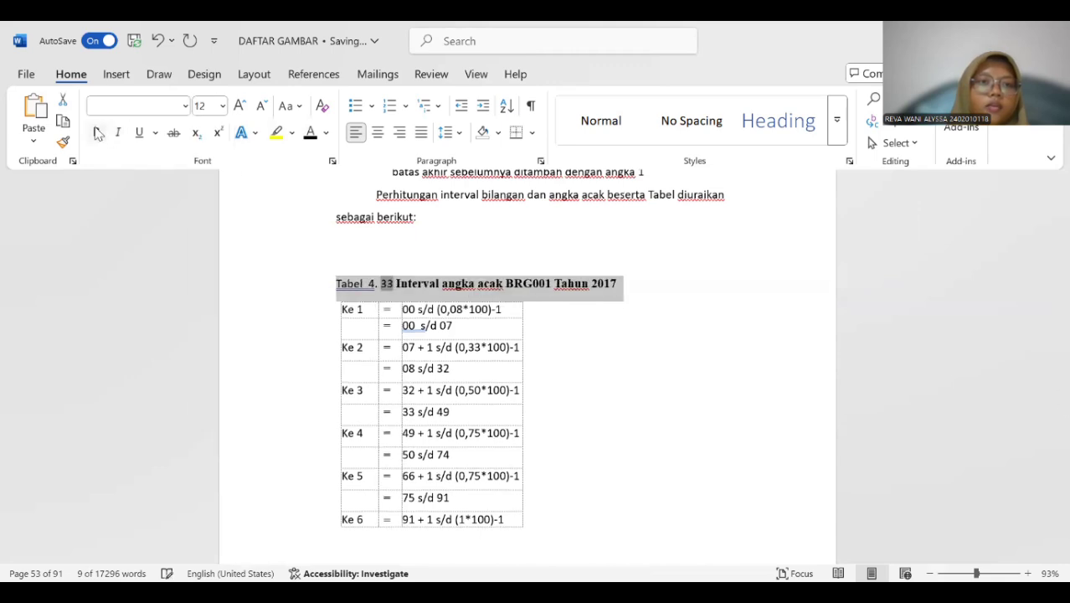
Insert a Tabel 4. 34 caption above the BRG001 sales random number interval table for 2017.
scroll(423, 289, "down", 10)
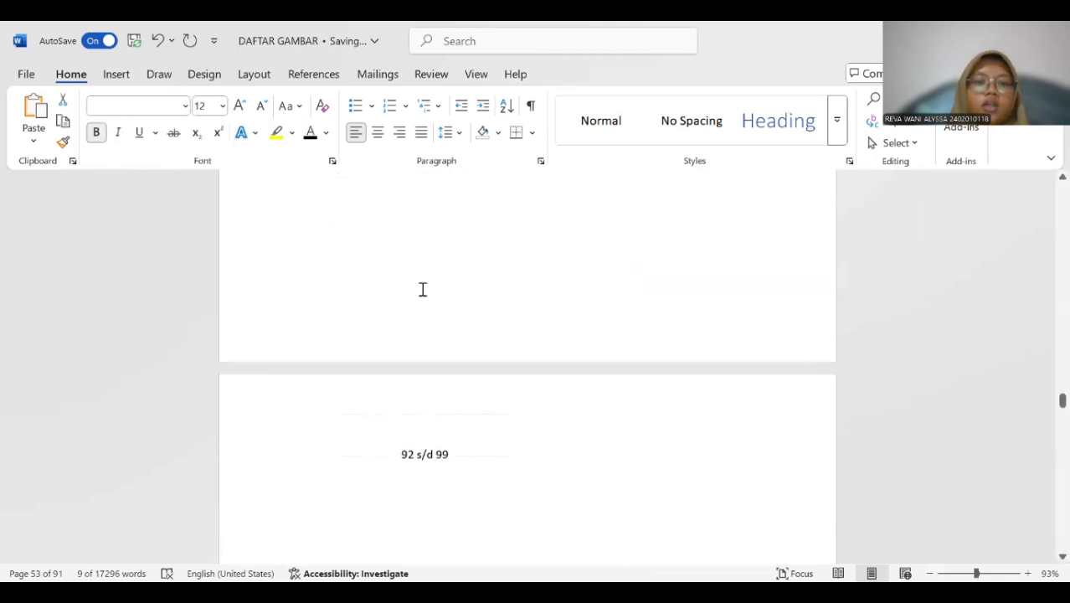
scroll(423, 285, "down", 3)
scroll(393, 297, "up", 2)
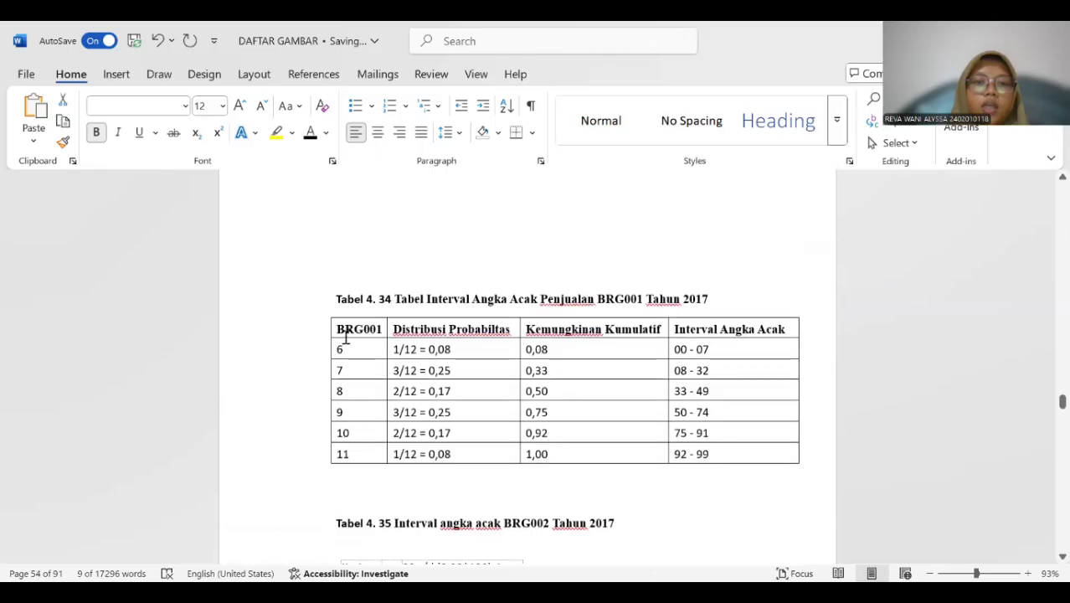
left_click(324, 311)
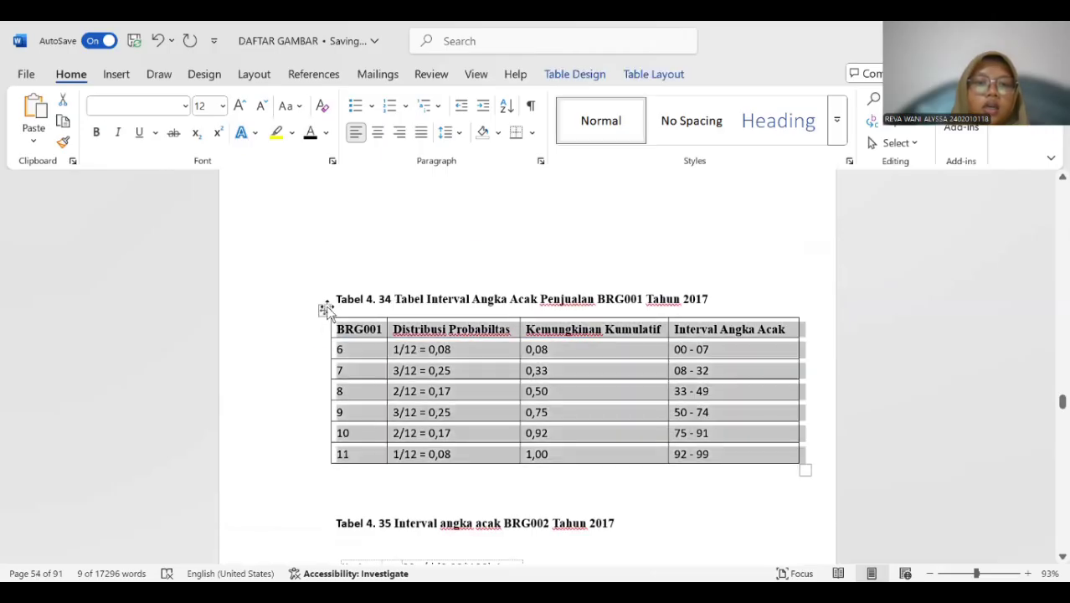
right_click(326, 312)
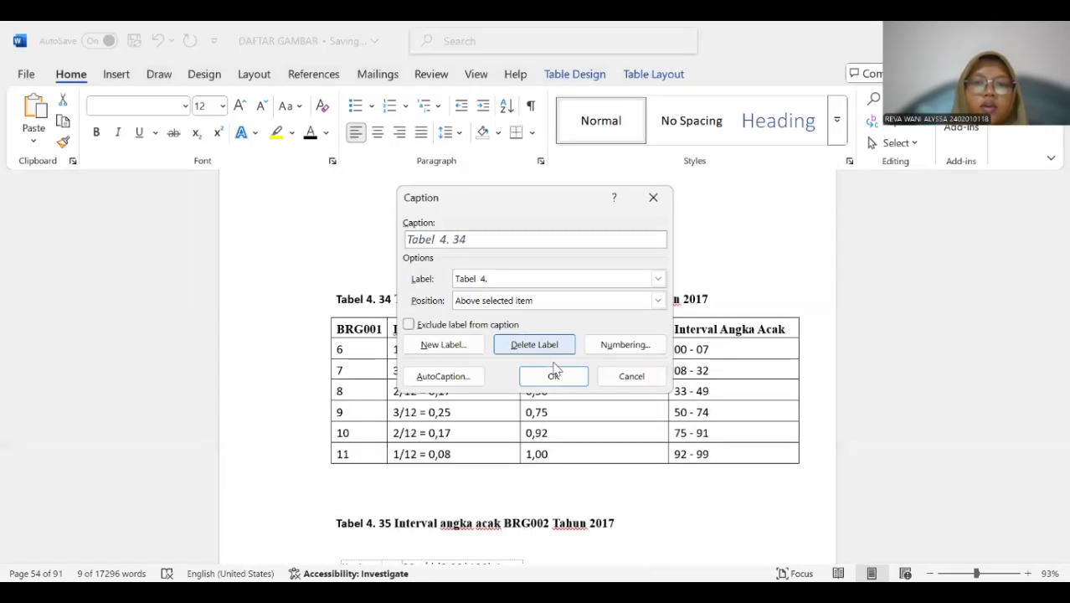
left_click(554, 378)
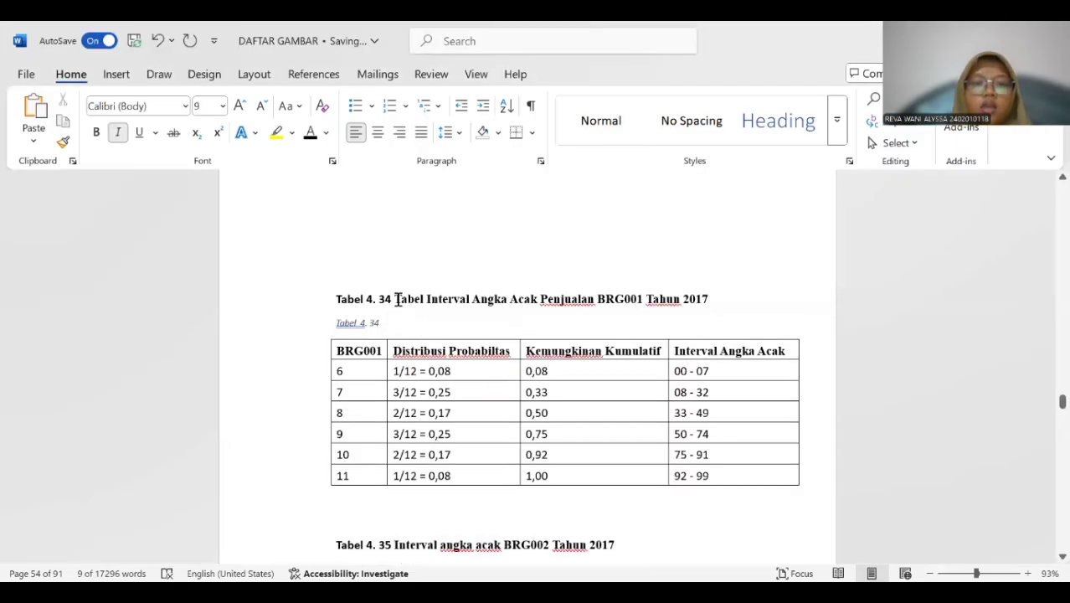
Copy the title "Tabel Interval Angka Acak Penjualan BRG001 Tahun 2017" into the new Tabel 4. 34 caption and delete the old title line.
left_click_drag(397, 300, 711, 297)
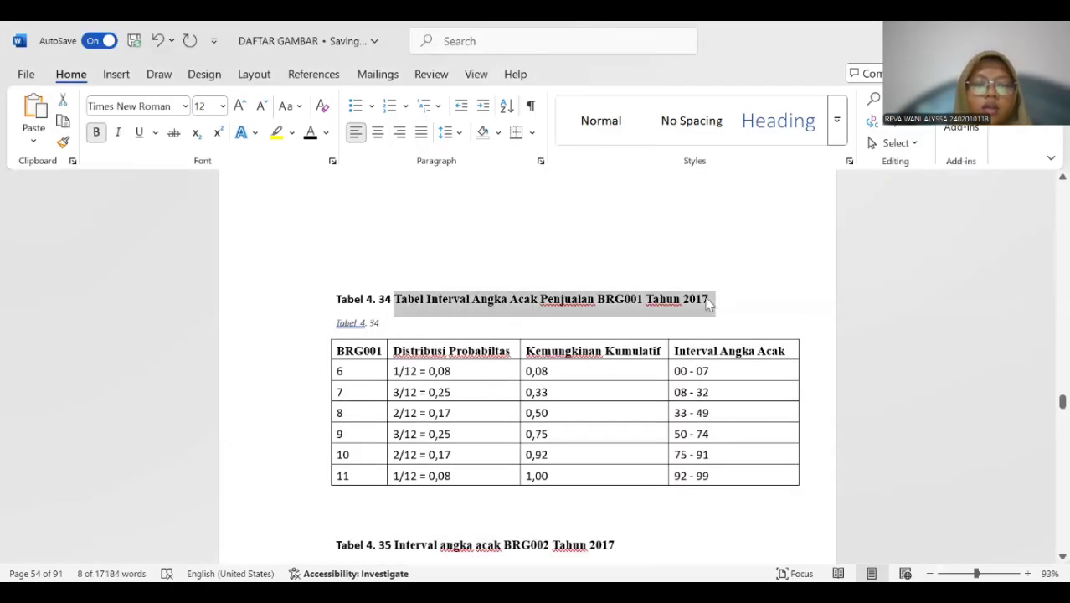
left_click(393, 333)
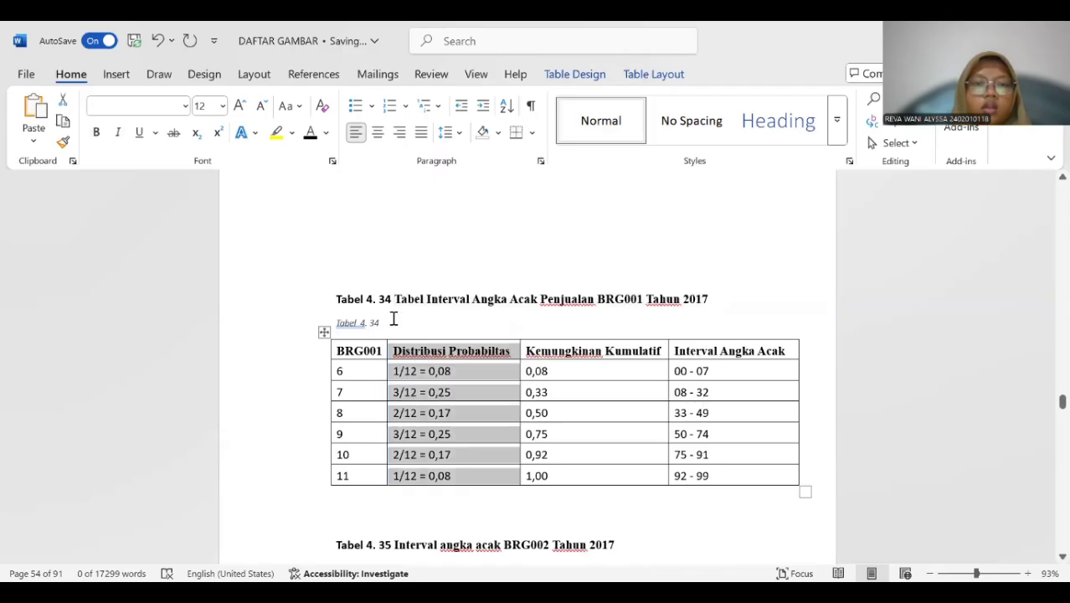
left_click(394, 319)
key("ctrl+v")
left_click_drag(330, 296, 703, 301)
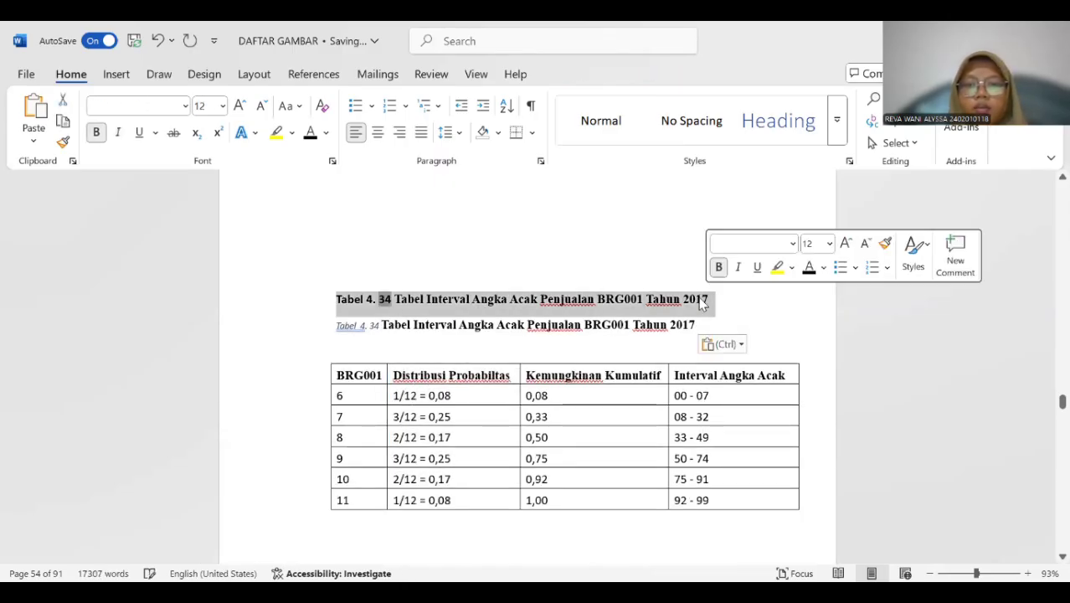
key("Delete")
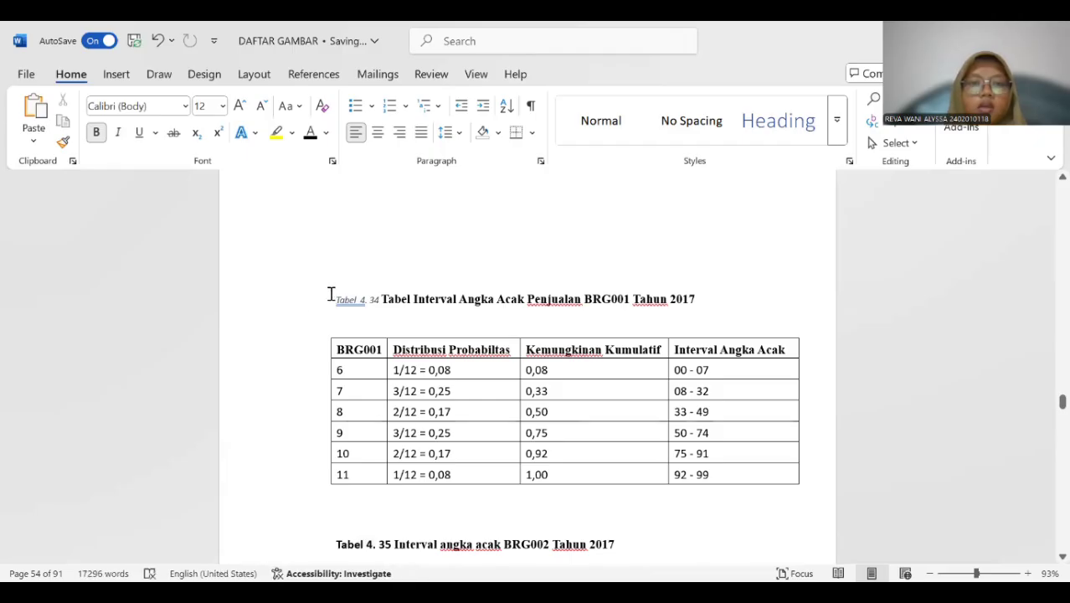
Format the whole Tabel 4. 34 caption as 12 pt bold without italics and remove the extra space after "Tabel".
left_click_drag(631, 281, 702, 306)
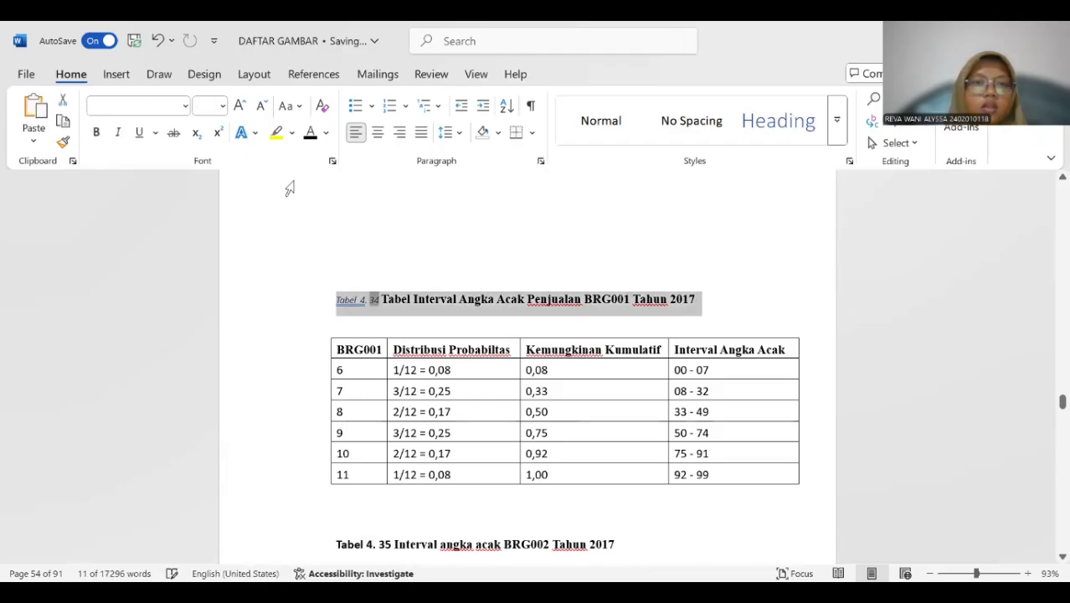
left_click(220, 106)
left_click(214, 211)
left_click(118, 132)
left_click(95, 132)
scroll(354, 244, "down", 2)
scroll(374, 253, "up", 1)
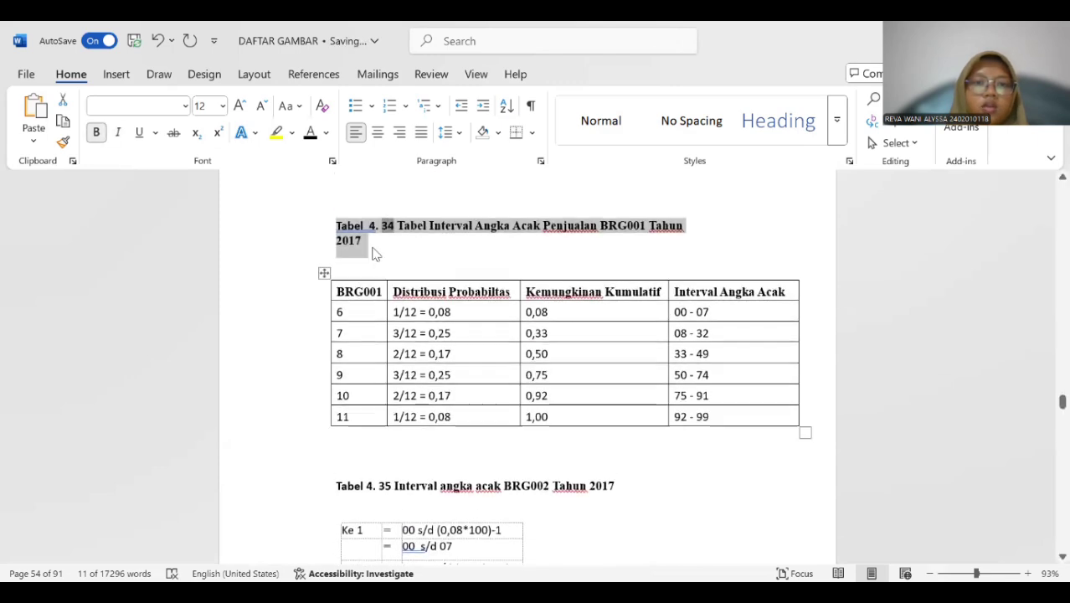
left_click(368, 222)
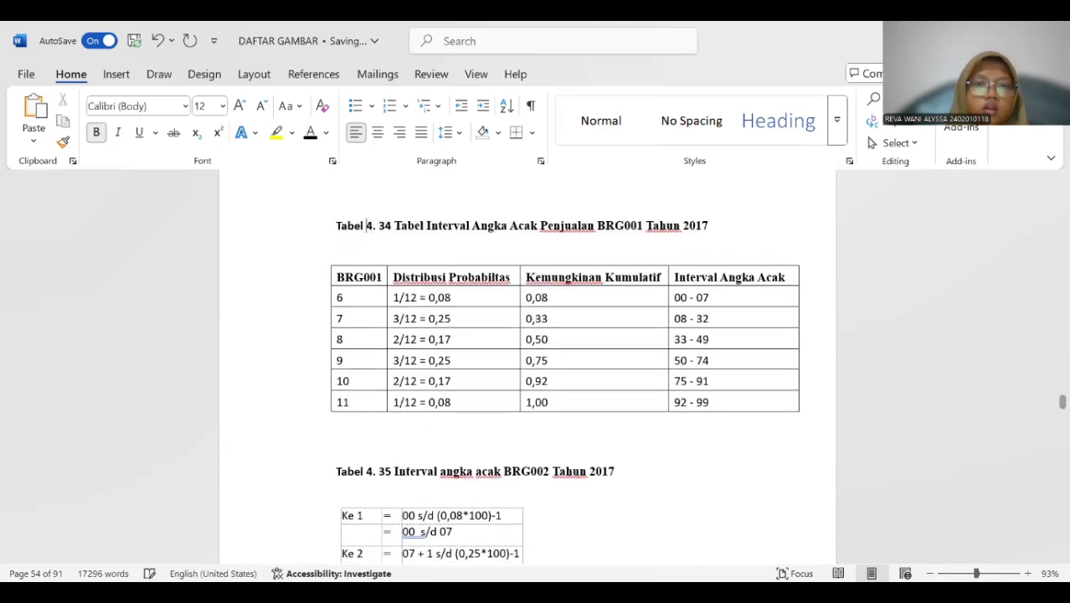
Insert a Tabel 4. 35 caption above the BRG002 random number interval calculation table for 2017.
scroll(389, 261, "down", 3)
left_click(354, 277)
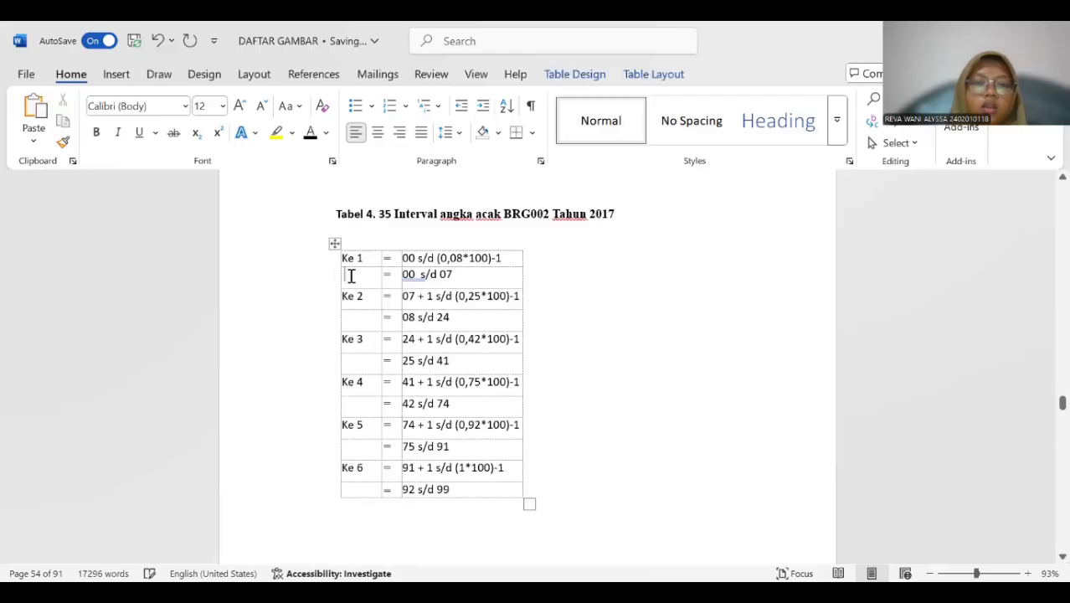
left_click(330, 247)
right_click(331, 247)
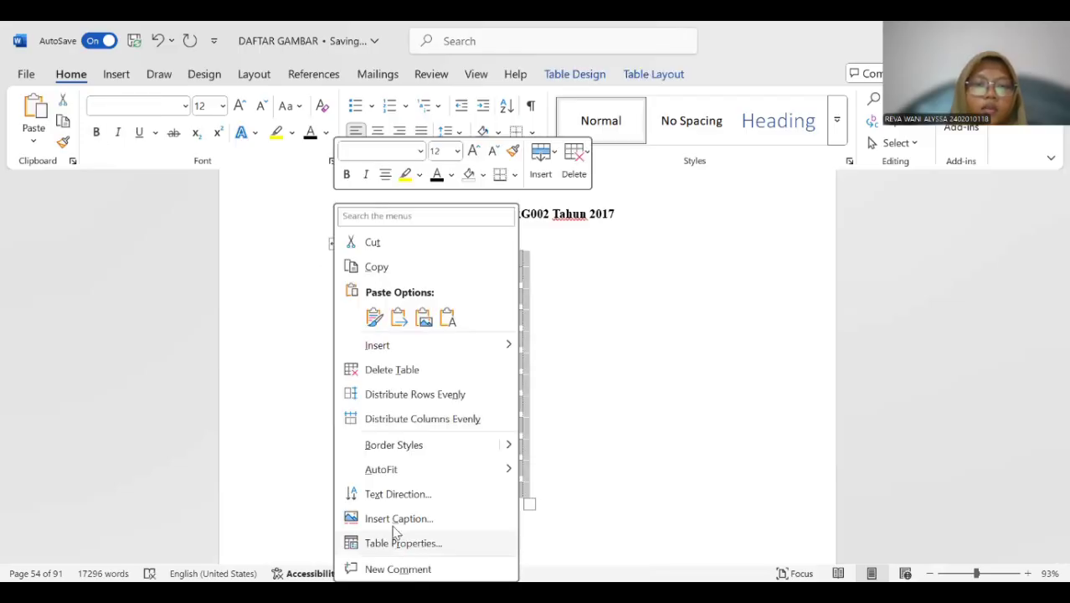
left_click(529, 369)
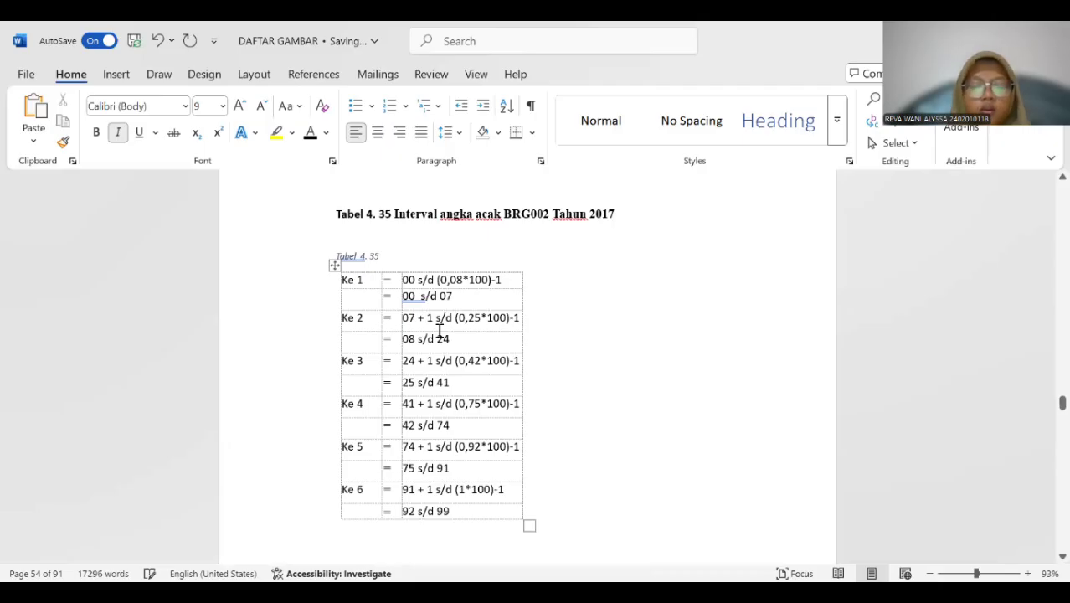
Copy the title "Interval angka acak BRG002 Tahun 2017" into the new Tabel 4. 35 caption.
left_click_drag(392, 213, 521, 195)
left_click(451, 251)
left_click_drag(392, 213, 526, 216)
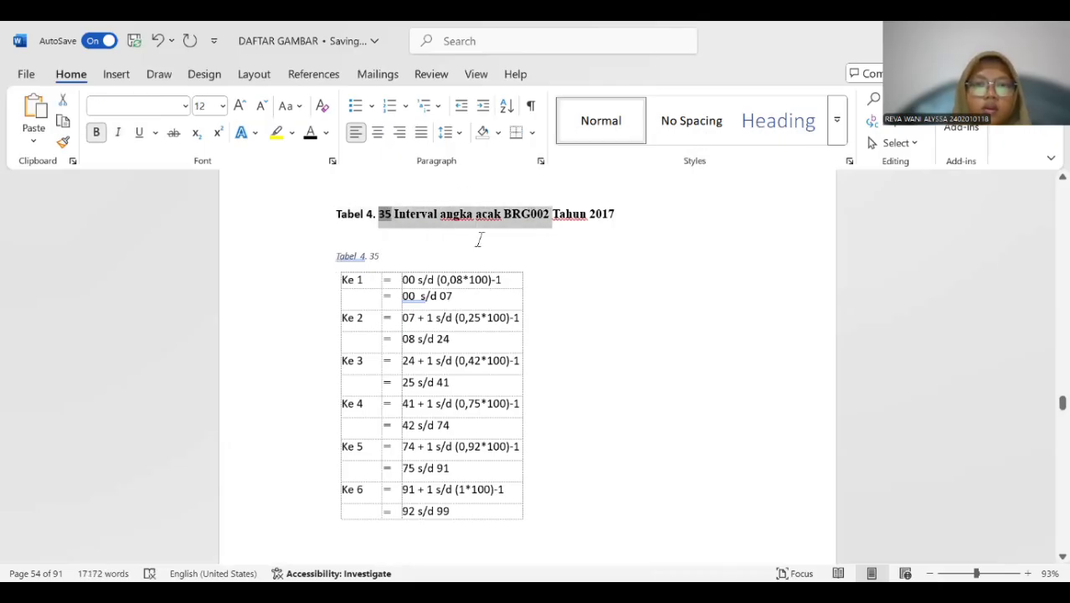
left_click(476, 239)
left_click_drag(411, 216, 603, 216)
key("ctrl+c")
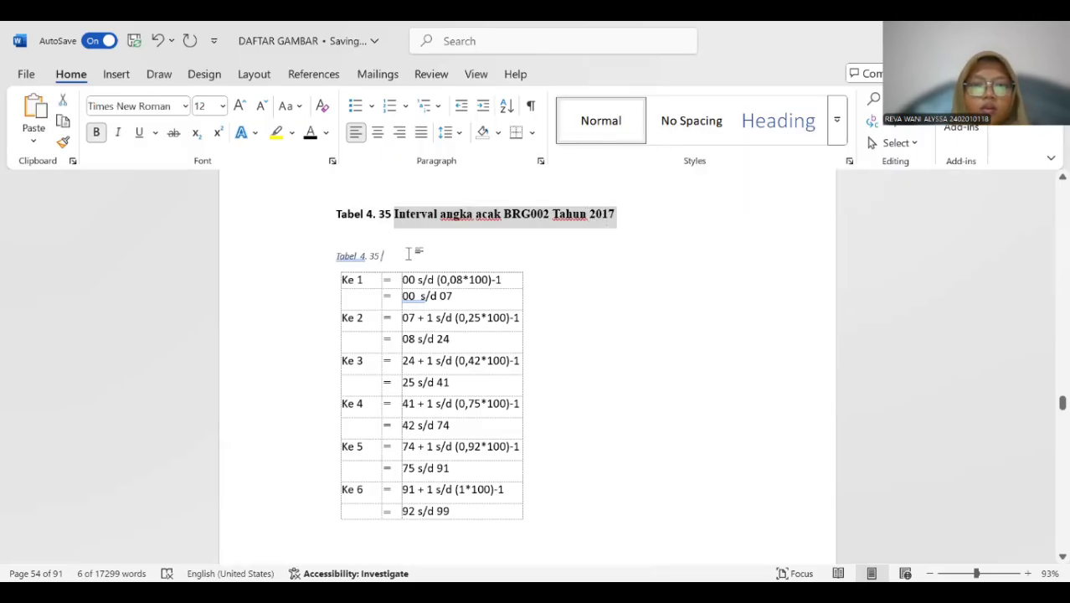
left_click(408, 251)
key("ctrl+v")
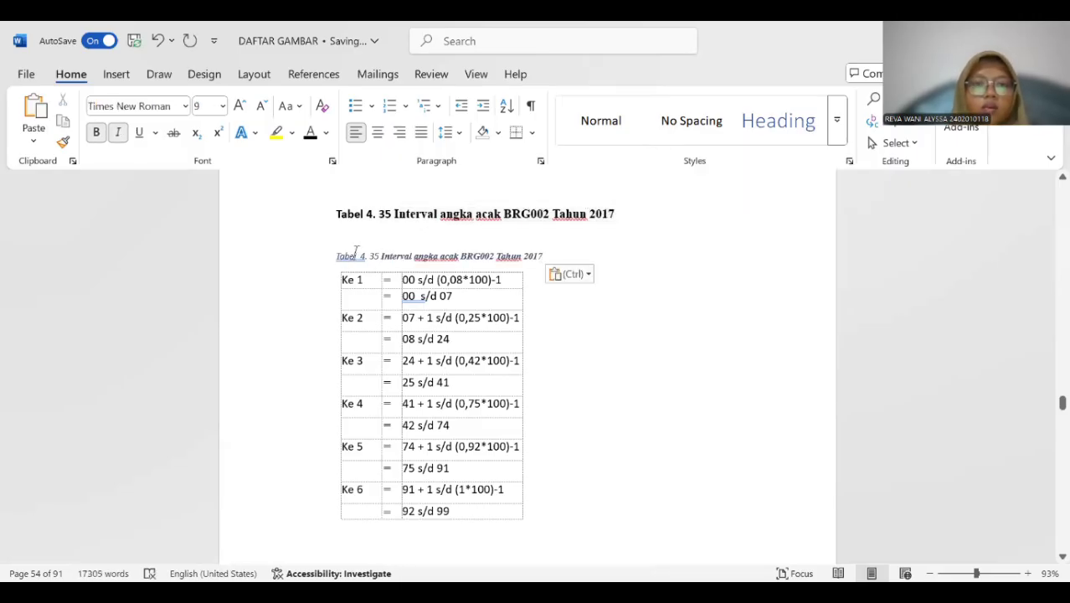
Remove the extra space after "Tabel" in the new Tabel 4. 35 caption and delete the old title line above it.
left_click(362, 251)
key("BackSpace")
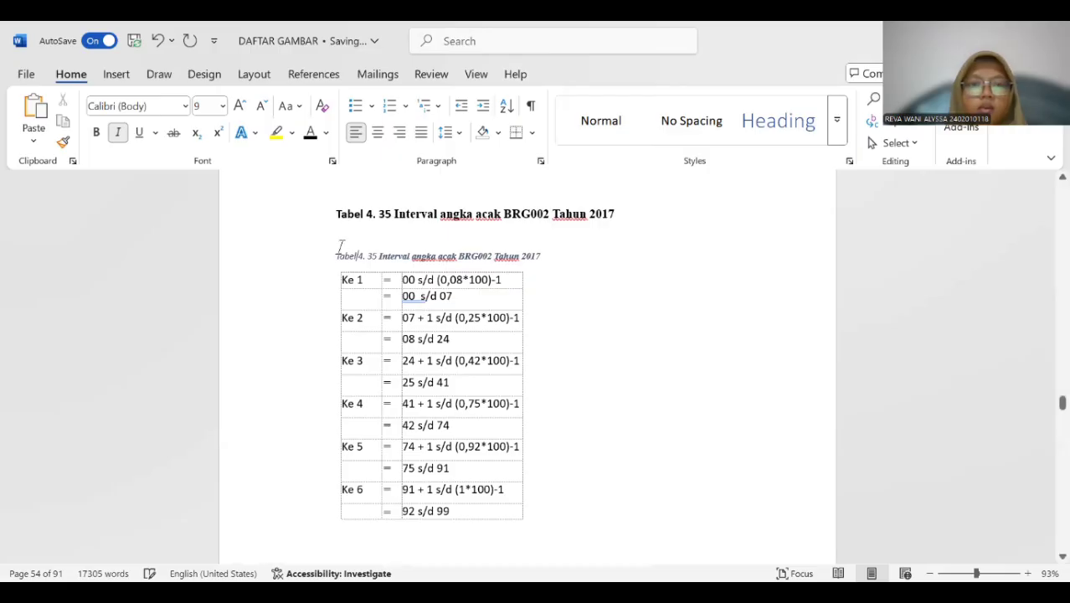
left_click_drag(339, 216, 608, 210)
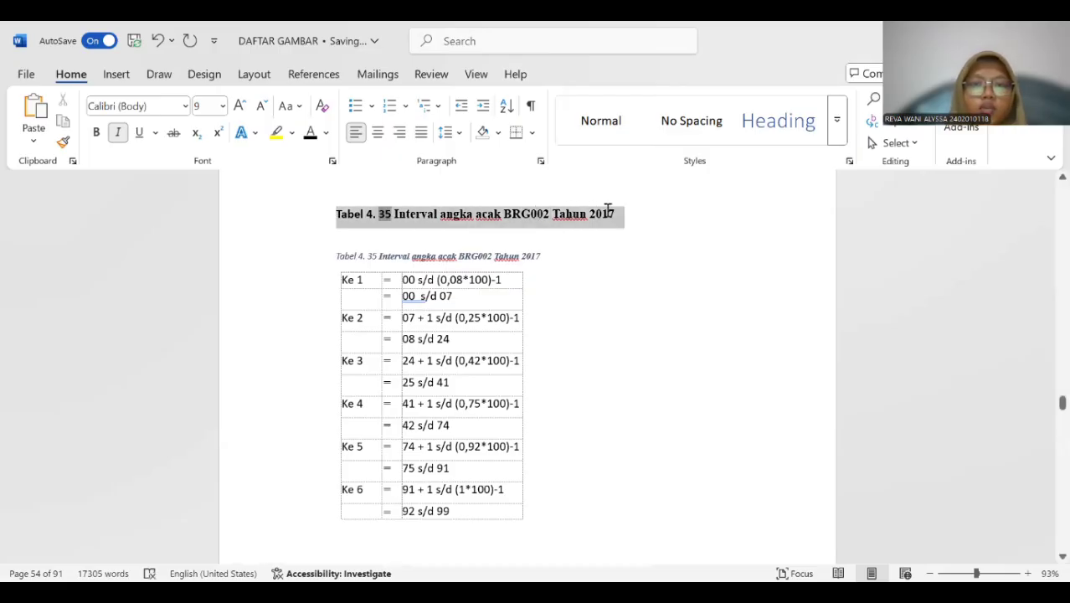
key("Delete")
Format the whole Tabel 4. 35 caption as 12 pt bold without italics.
left_click_drag(327, 233, 546, 234)
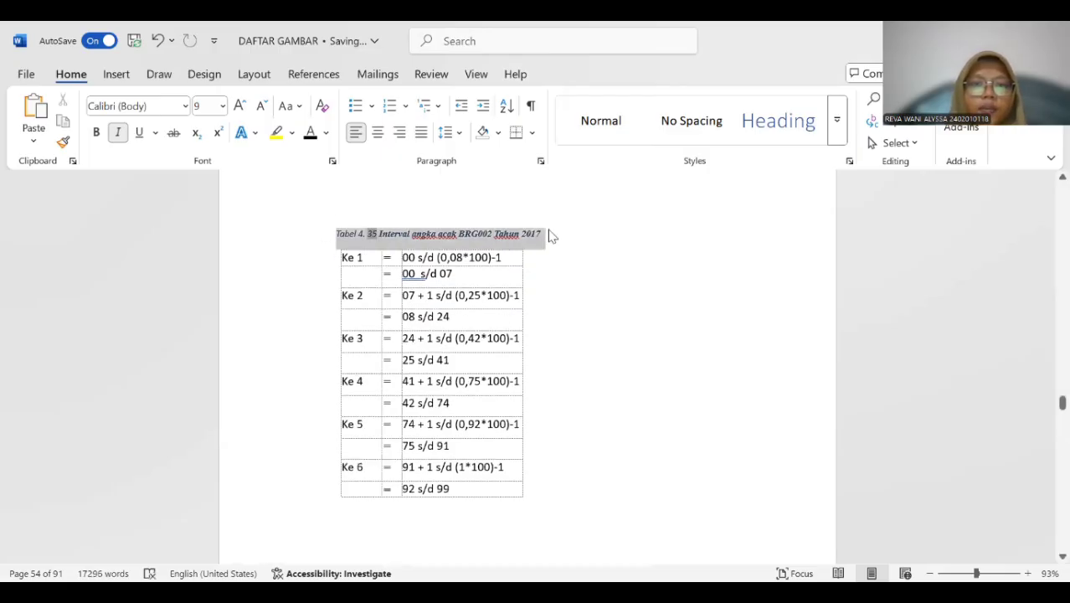
left_click(222, 106)
left_click(207, 210)
left_click(118, 132)
left_click(96, 133)
Insert a Tabel 4. 36 caption above the BRG002 sales random number interval table for 2017.
scroll(405, 208, "down", 1)
scroll(406, 209, "down", 5)
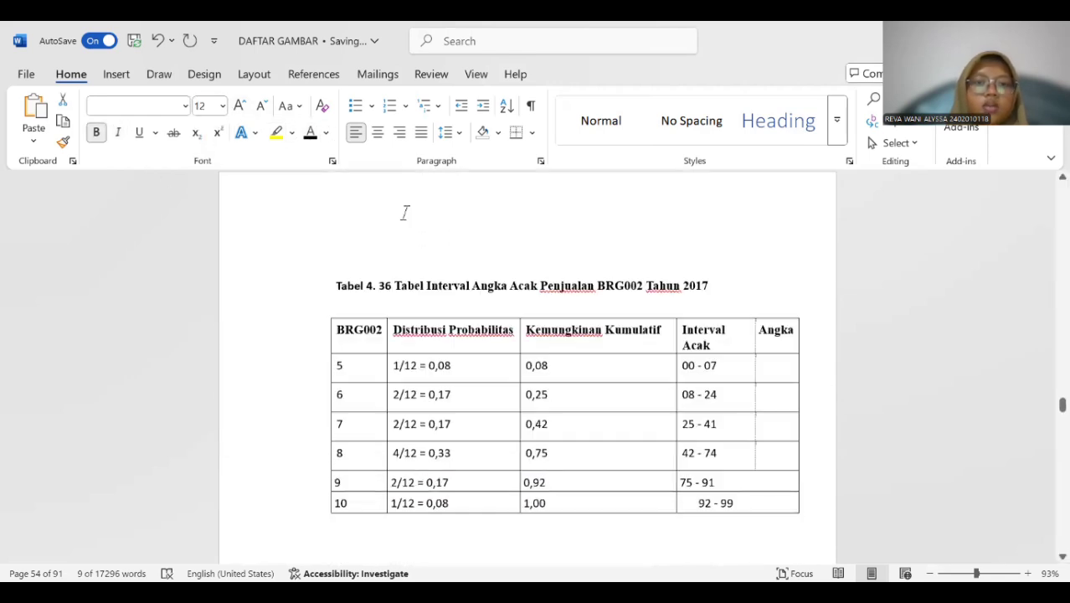
scroll(406, 210, "up", 1)
left_click(390, 267)
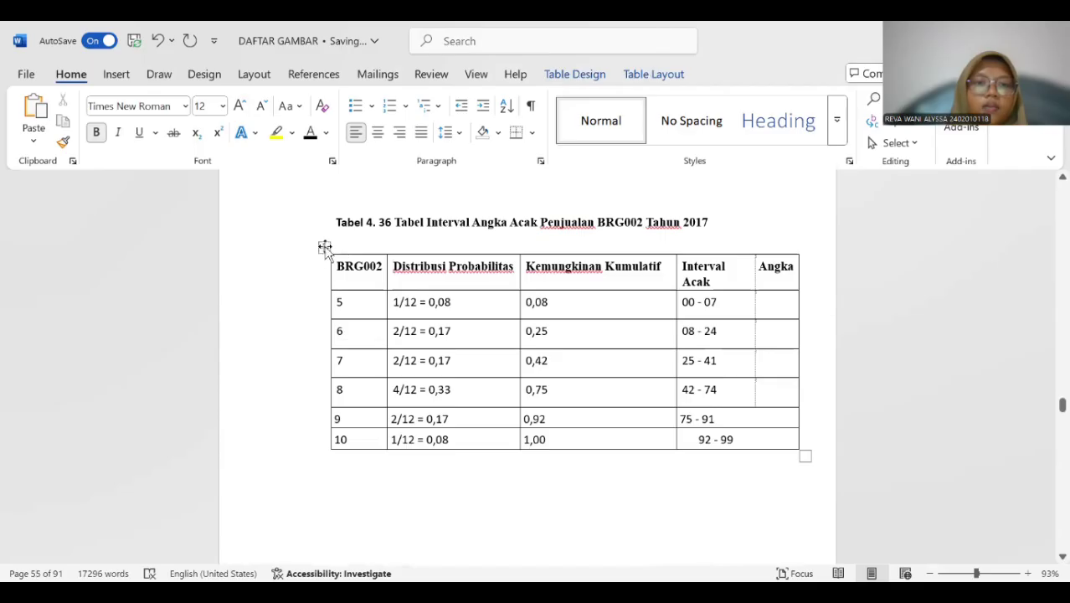
left_click(324, 248)
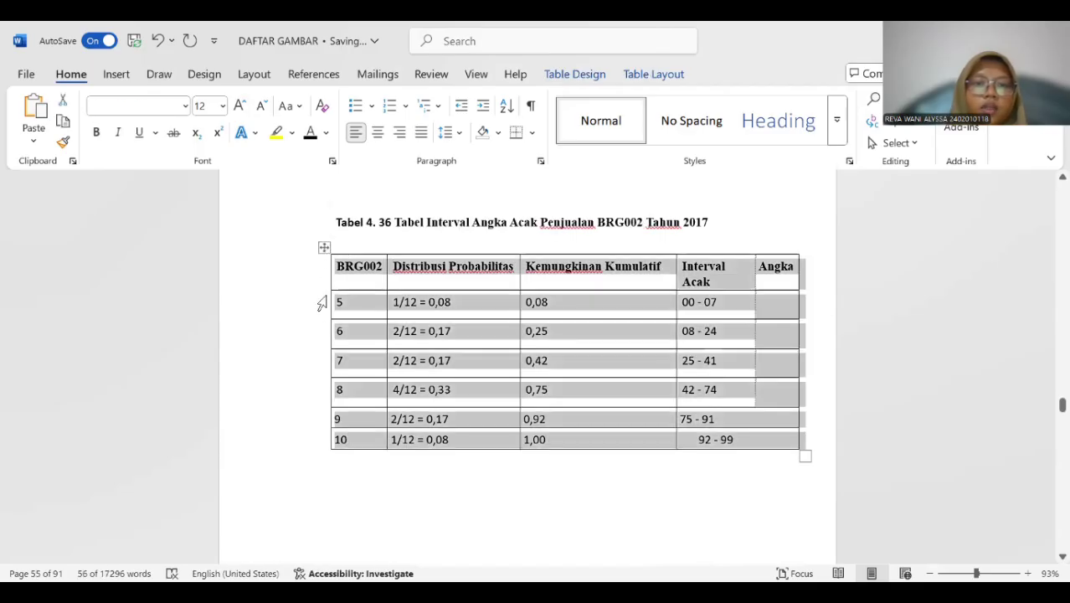
right_click(324, 248)
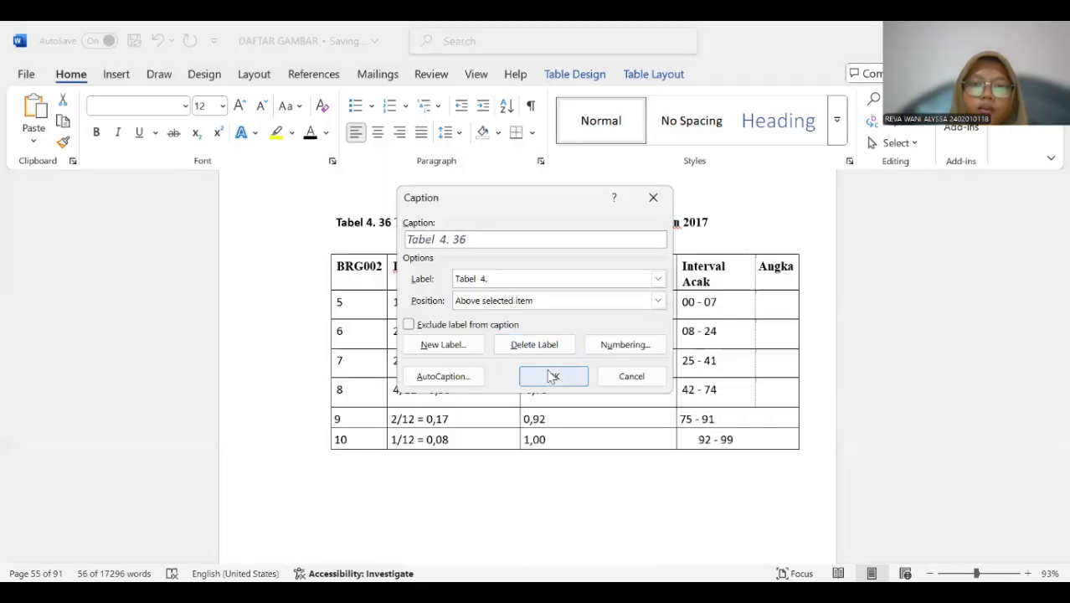
left_click(552, 375)
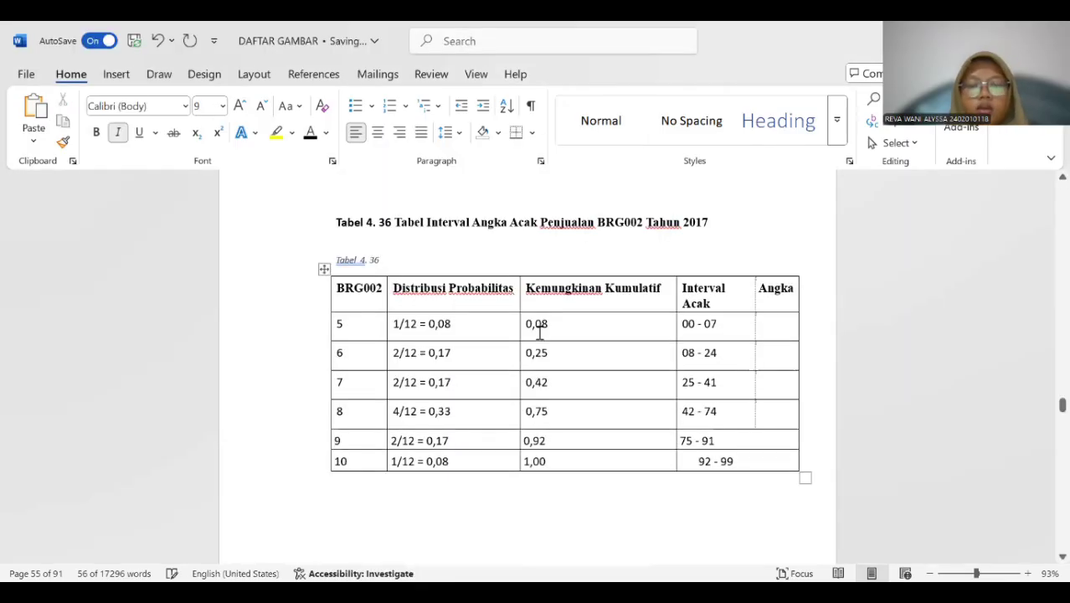
Copy the title "Tabel Interval Angka Acak Penjualan BRG002 Tahun 2017" into the new Tabel 4. 36 caption.
type("v")
key("BackSpace")
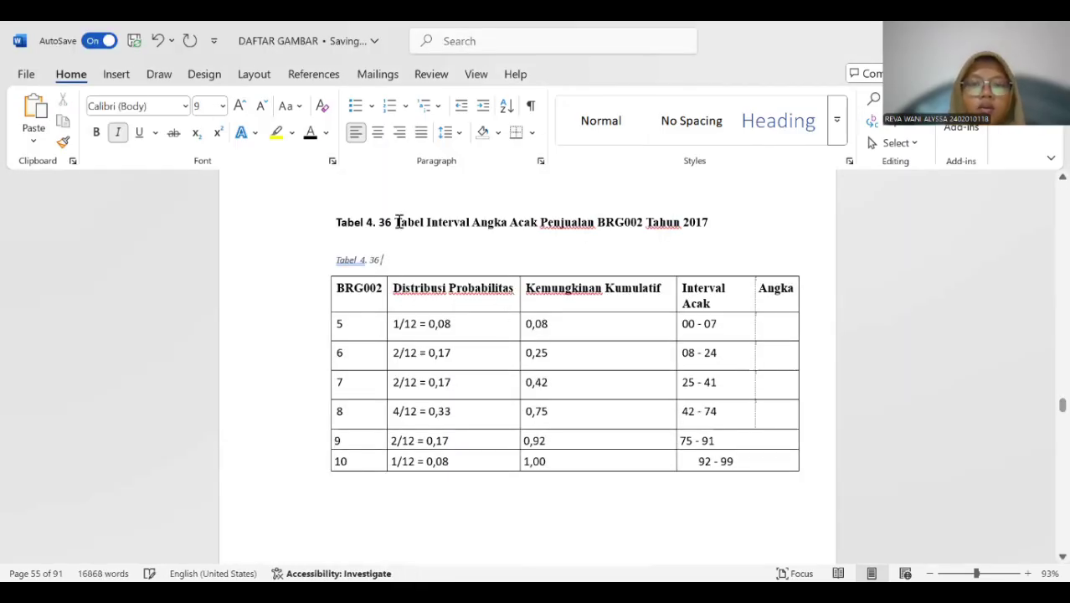
left_click_drag(397, 222, 694, 235)
left_click(454, 257)
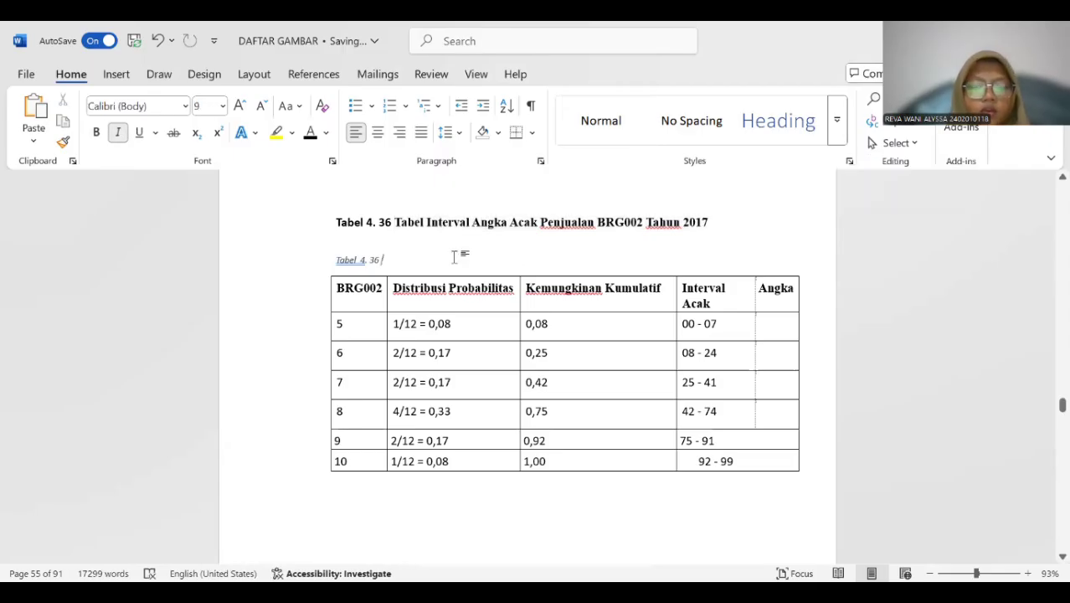
key("ctrl+v")
Format the whole Tabel 4. 36 caption as 12 pt bold without italics.
left_click_drag(392, 261, 634, 261)
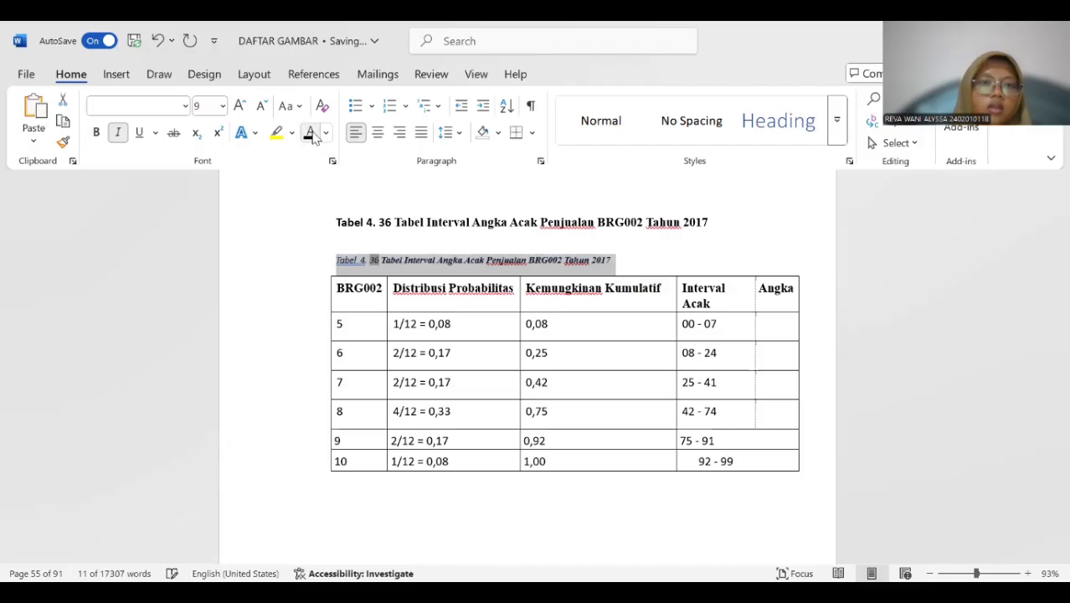
left_click(223, 107)
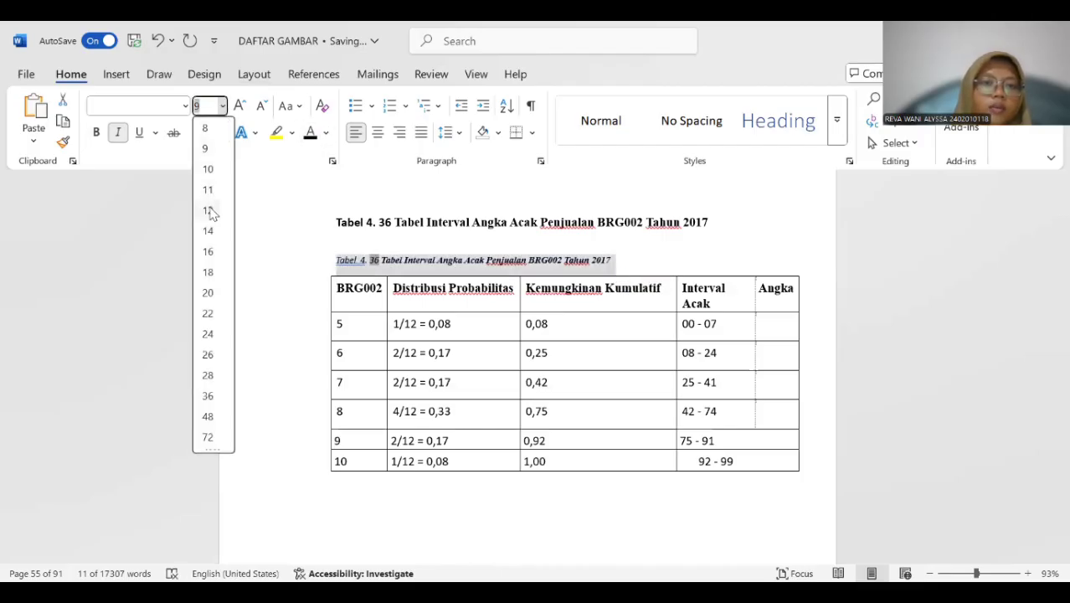
left_click(211, 207)
left_click(120, 133)
left_click(96, 132)
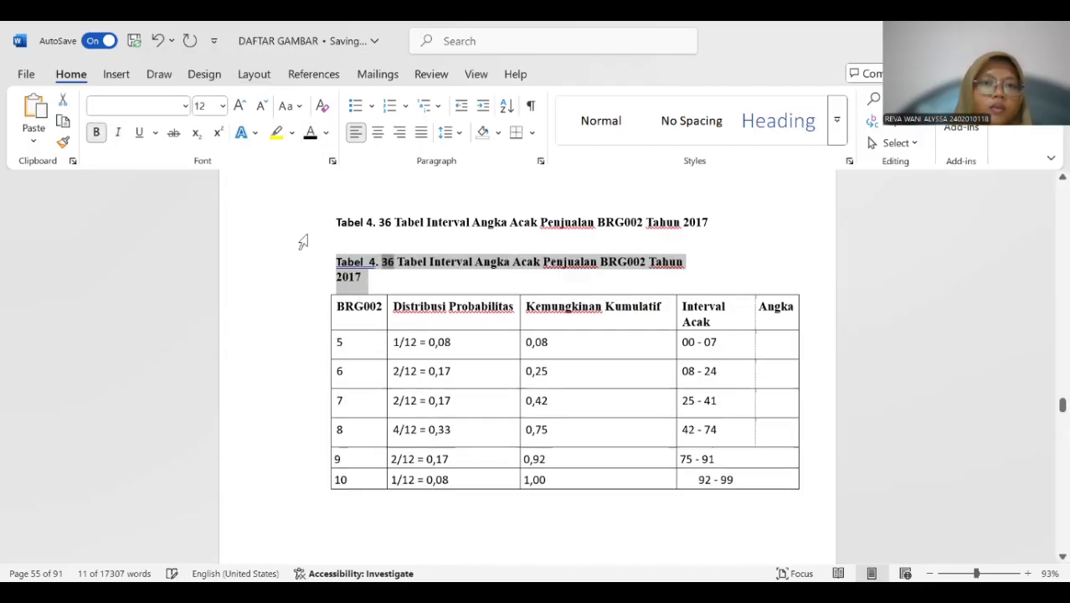
Delete the old title line above the Tabel 4. 36 caption and remove the extra space after "Tabel" in the caption.
left_click_drag(335, 222, 703, 230)
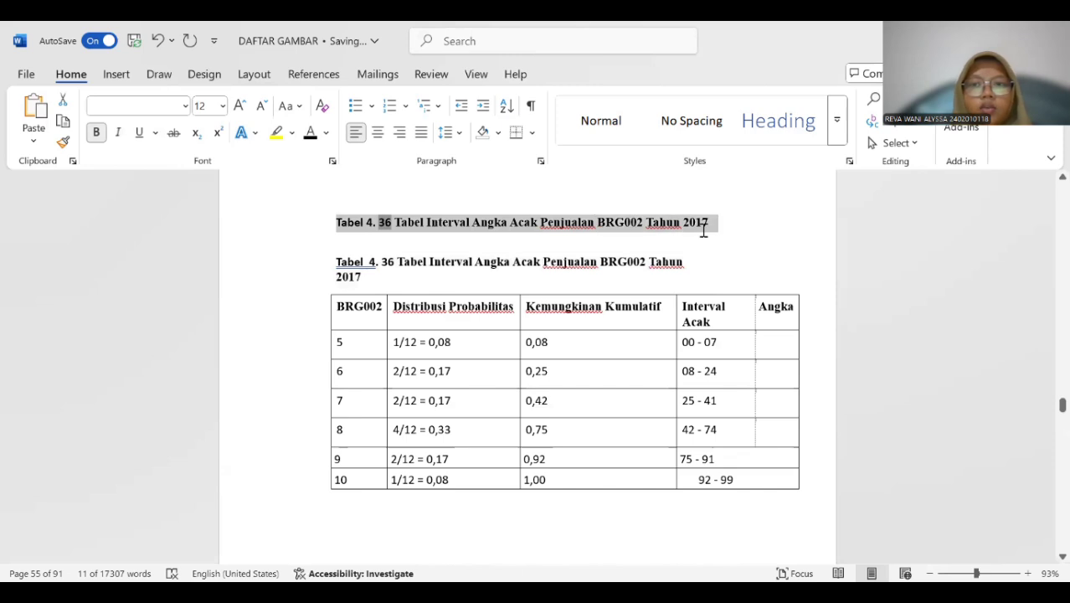
key("Delete")
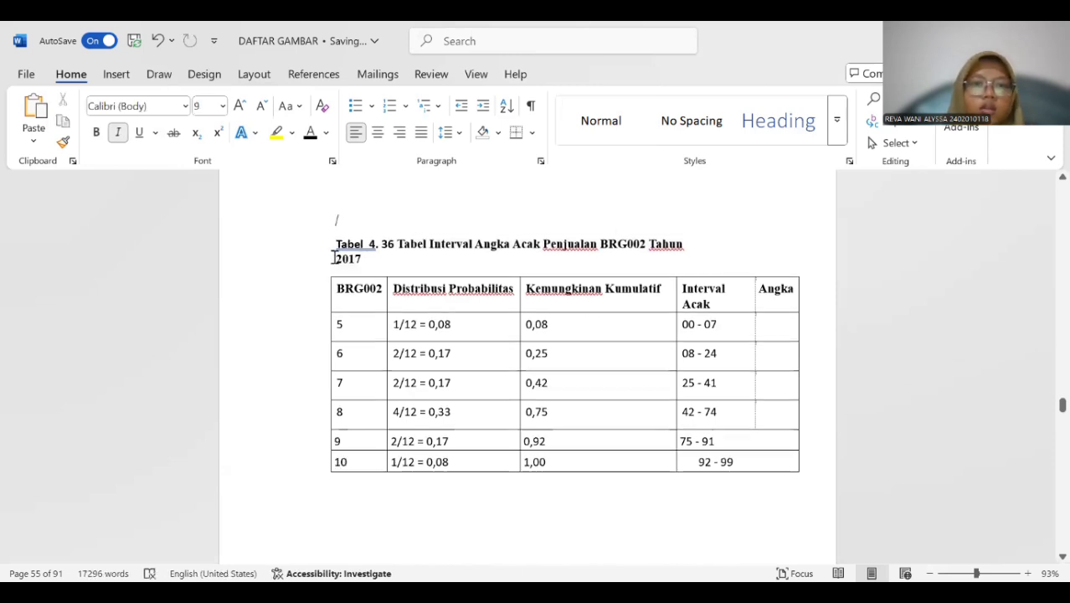
left_click(334, 258)
key("BackSpace")
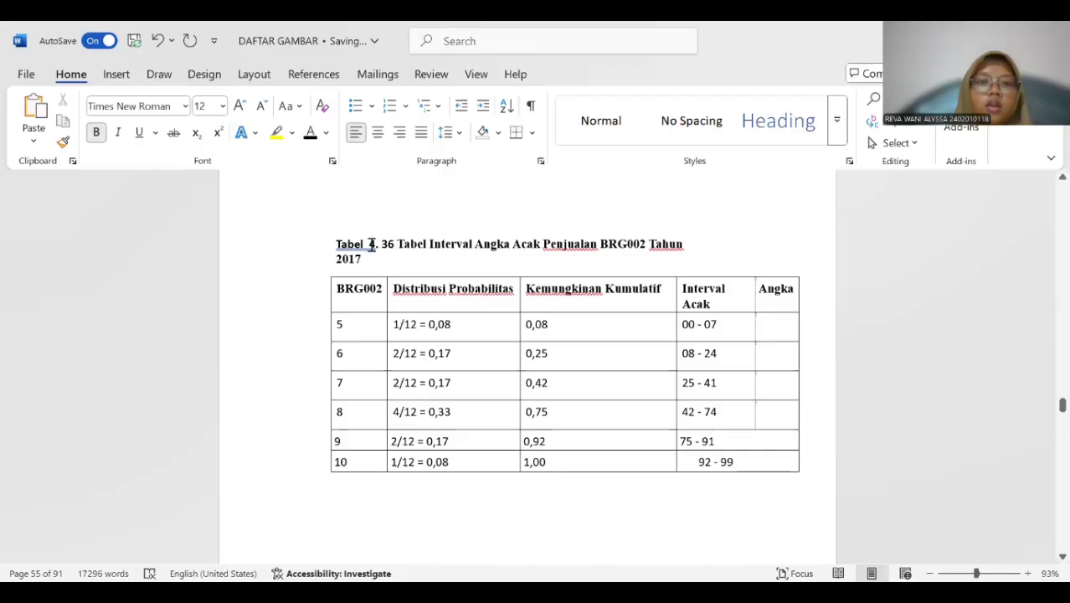
left_click(371, 244)
key("BackSpace")
Insert a Tabel 4. 37 caption above the BRG003 random number interval calculation table starting at Ke 1.
scroll(375, 244, "down", 10)
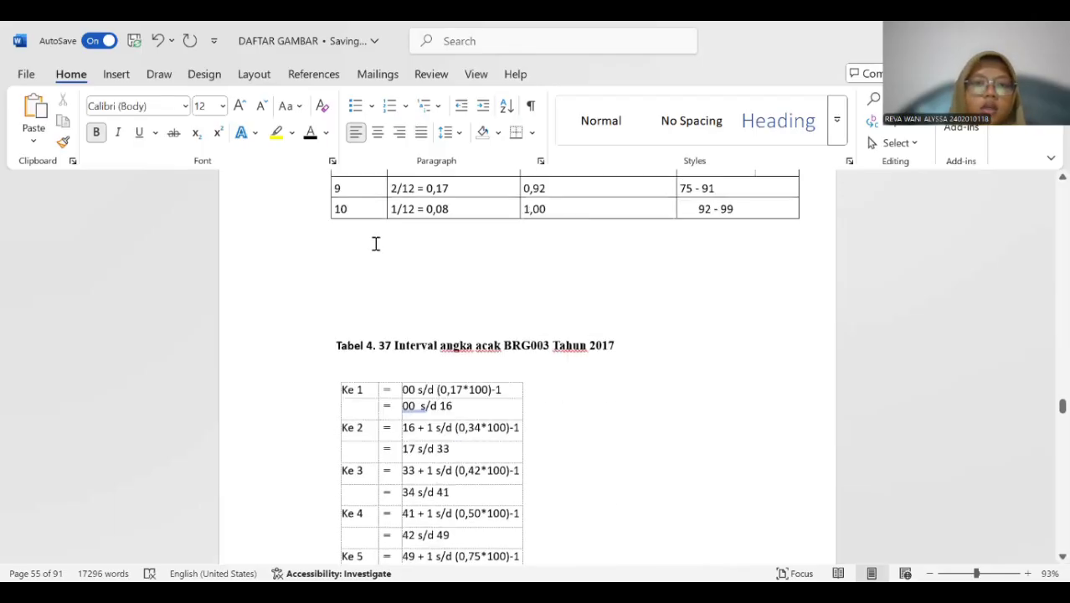
scroll(377, 243, "up", 5)
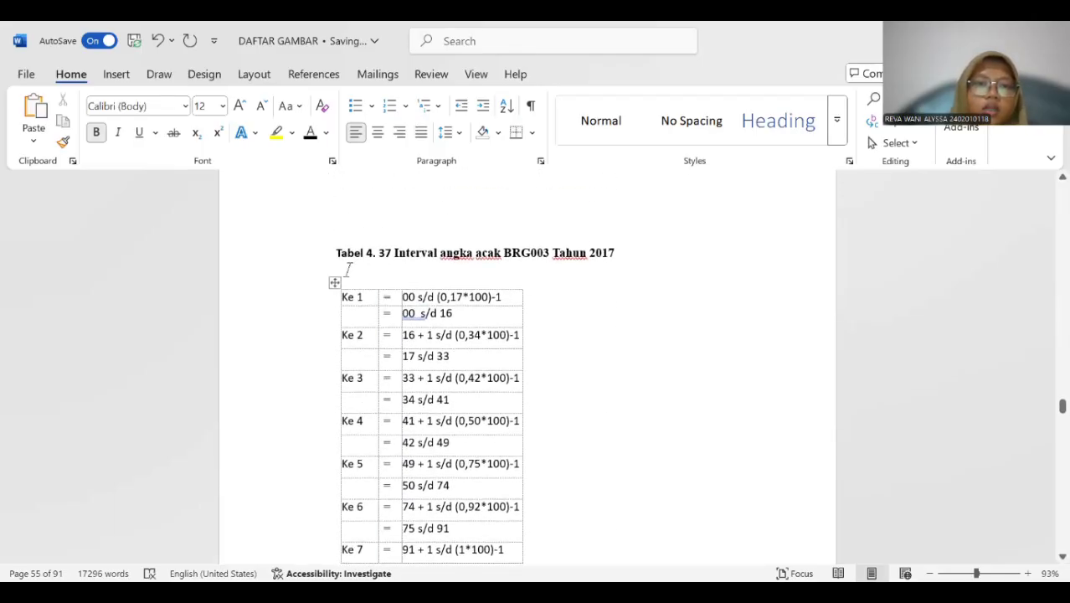
left_click(332, 283)
right_click(333, 282)
left_click(399, 518)
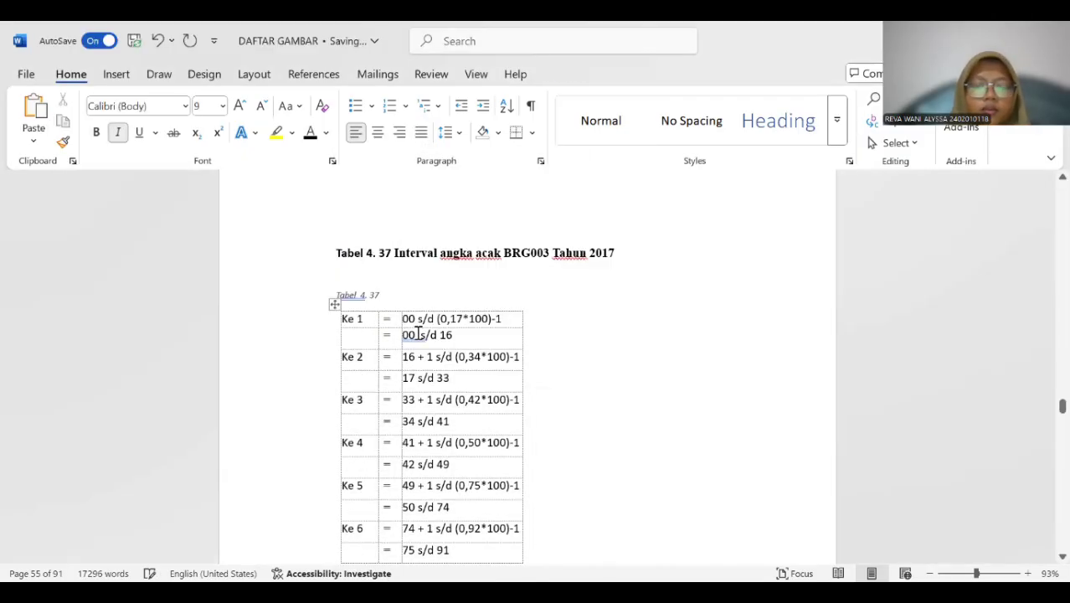
Copy the title "Interval angka acak BRG003 Tahun 2017" into the new Tabel 4. 37 caption and delete the old title line.
left_click_drag(394, 253, 614, 258)
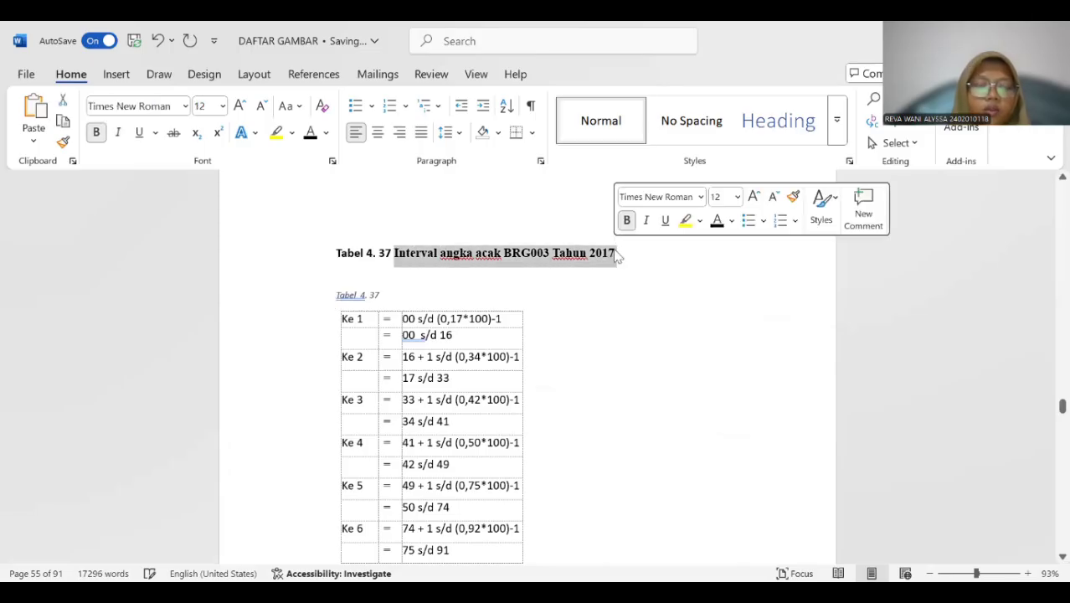
key("ctrl+c")
left_click(395, 296)
key("ctrl+v")
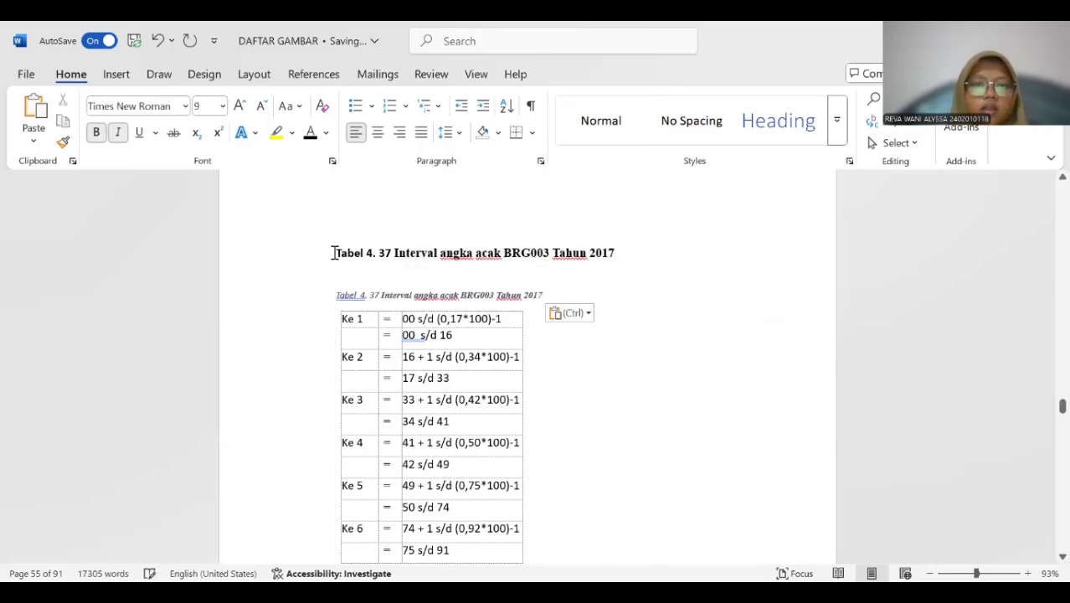
left_click_drag(333, 253, 621, 252)
key("Delete")
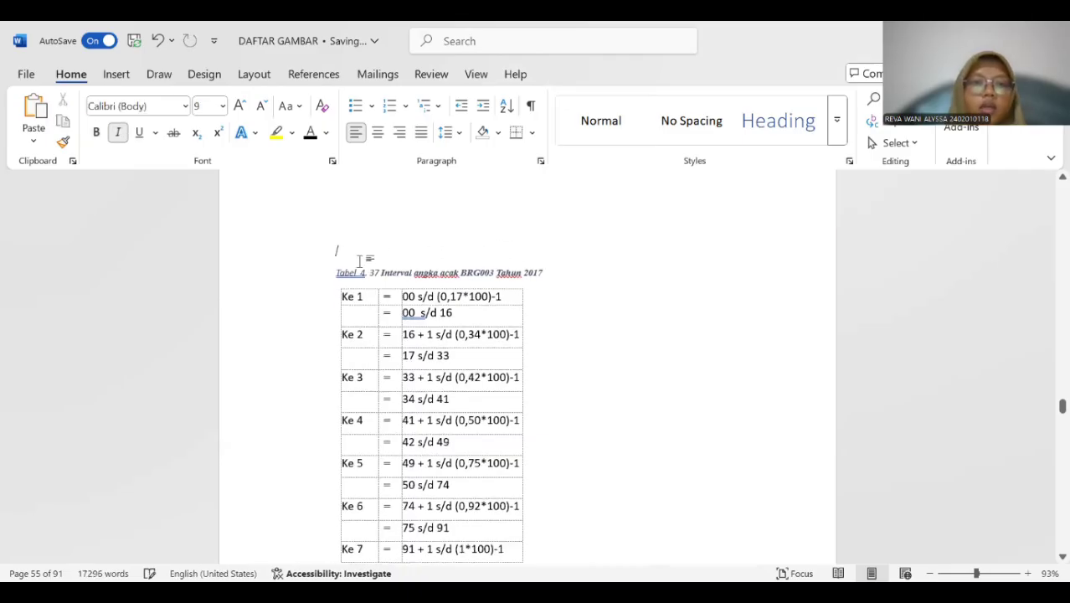
Format the Tabel 4. 37 caption as 12 pt bold without italics and remove its extra space after "Tabel".
left_click_drag(366, 266, 565, 270)
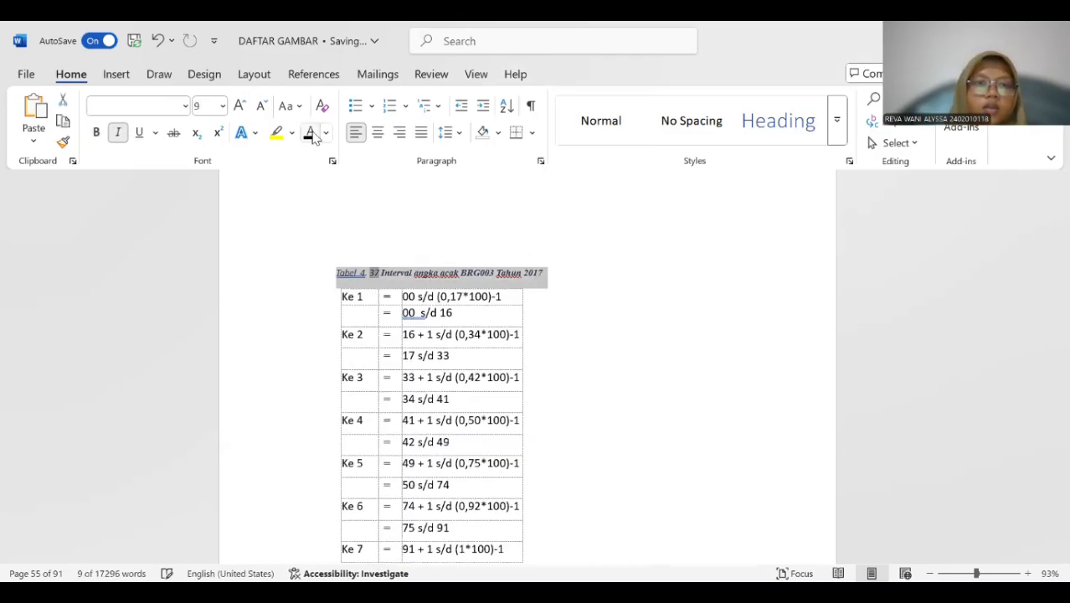
left_click(222, 105)
left_click(209, 210)
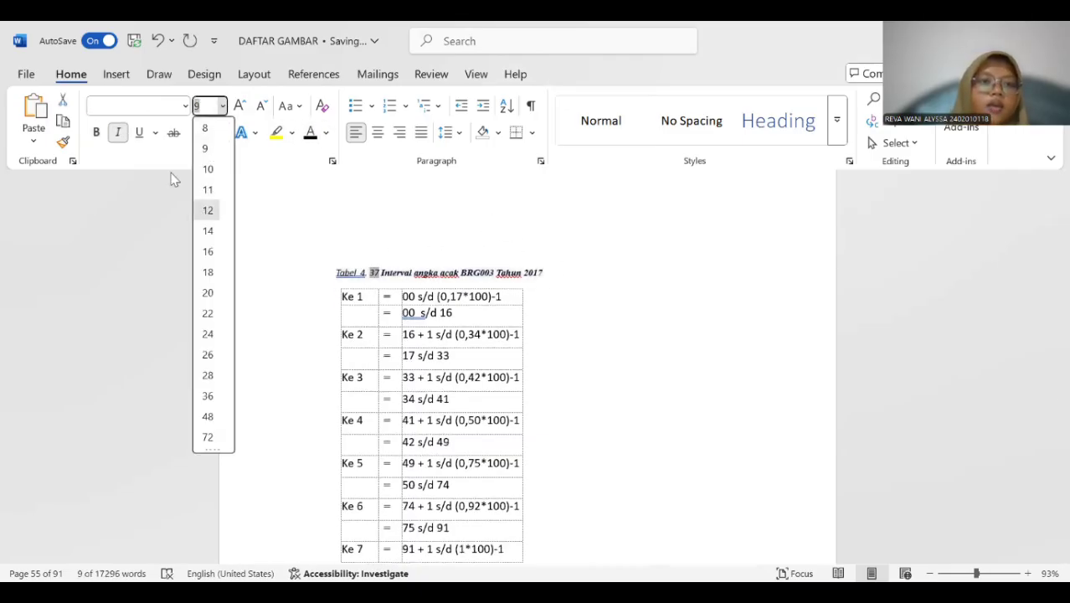
left_click(118, 132)
left_click(97, 133)
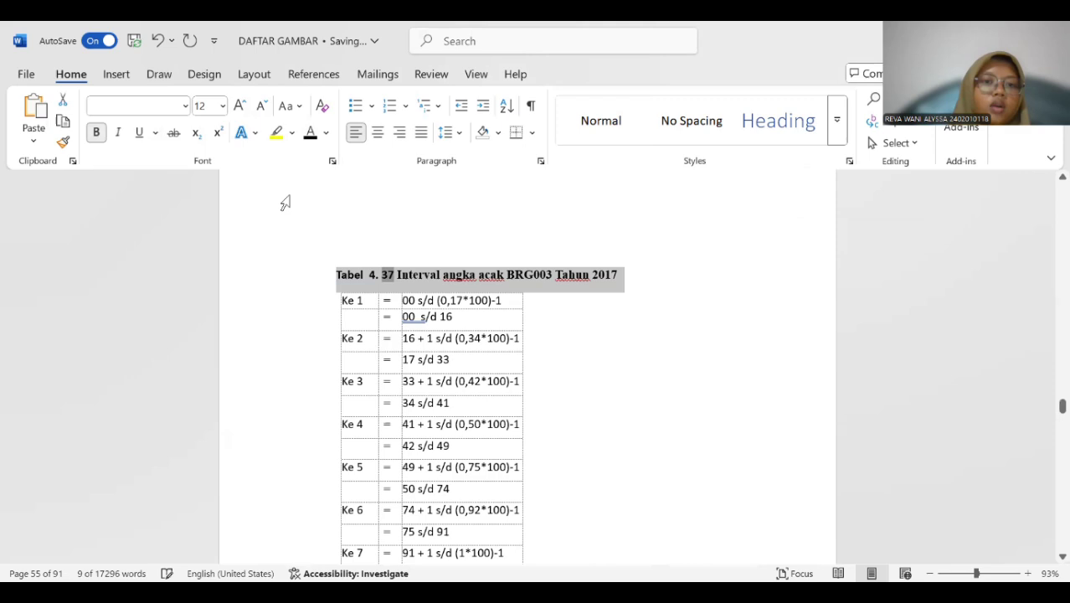
left_click(368, 272)
left_click(367, 272)
key("BackSpace")
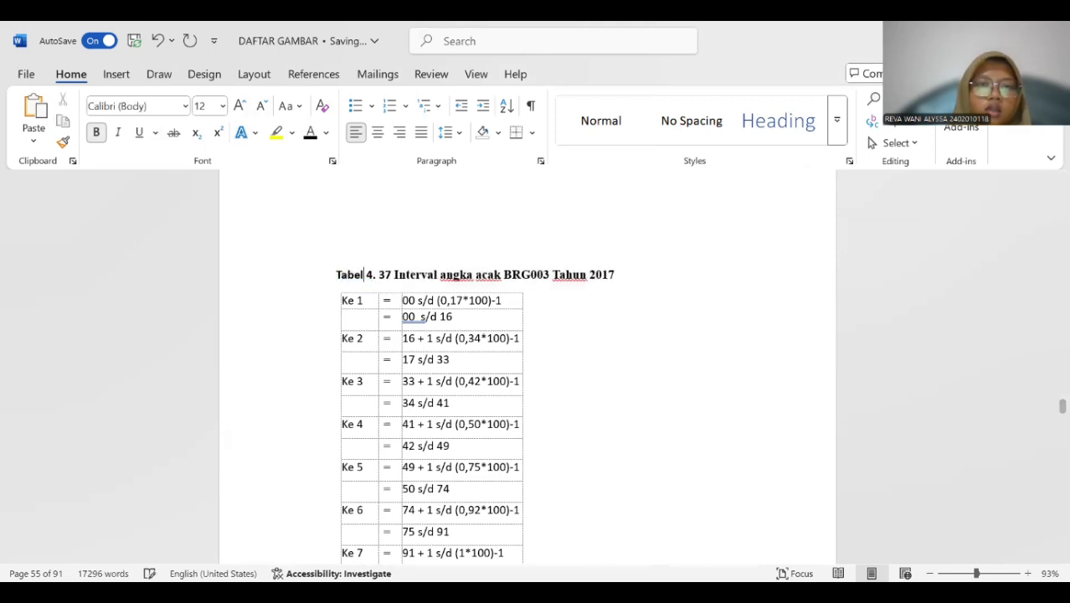
Insert a Tabel 4. 38 caption above the BRG003 sales random number interval table for 2017.
scroll(395, 281, "down", 4)
scroll(395, 280, "down", 4)
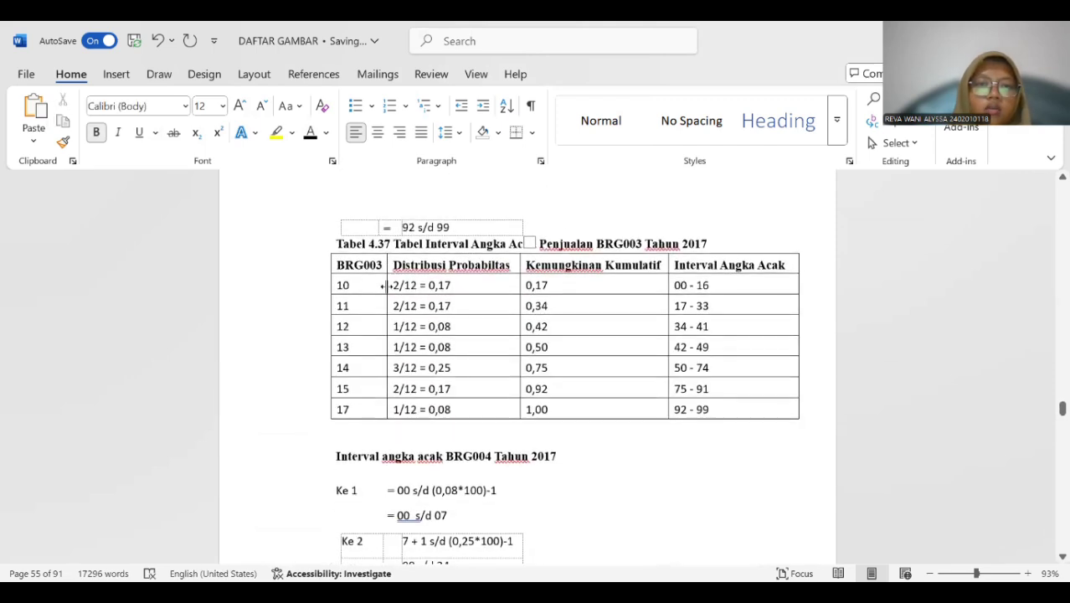
scroll(391, 285, "up", 1)
scroll(391, 284, "up", 5)
scroll(391, 285, "down", 5)
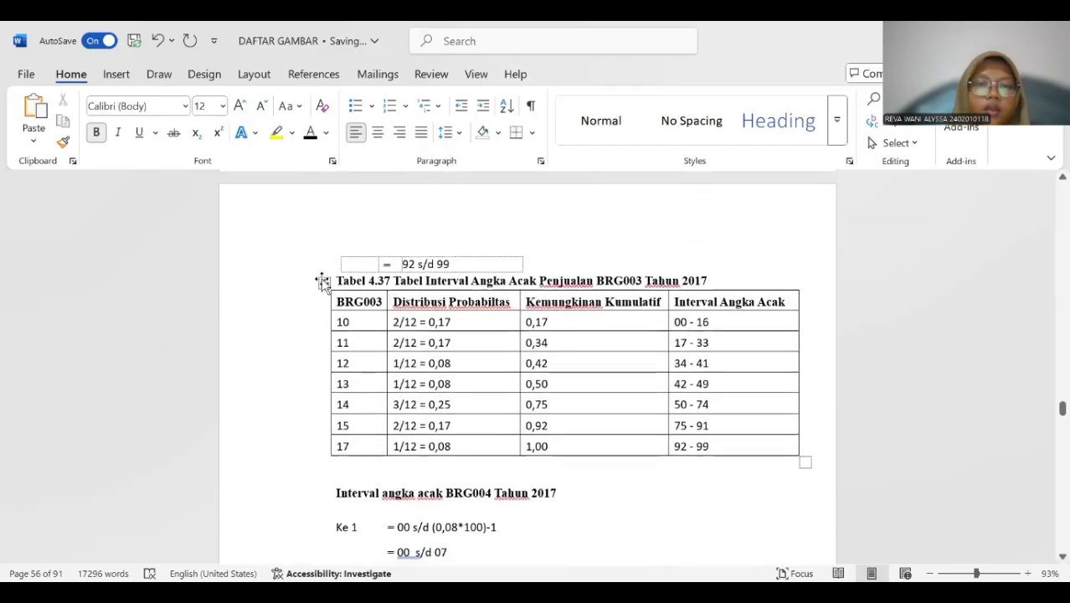
left_click(322, 280)
right_click(398, 308)
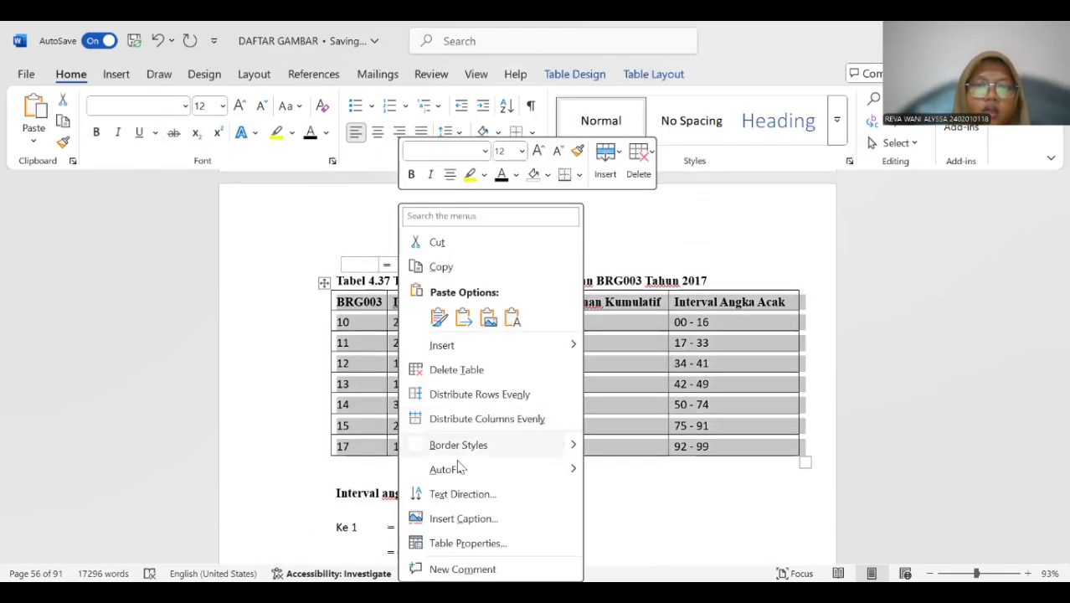
left_click(462, 518)
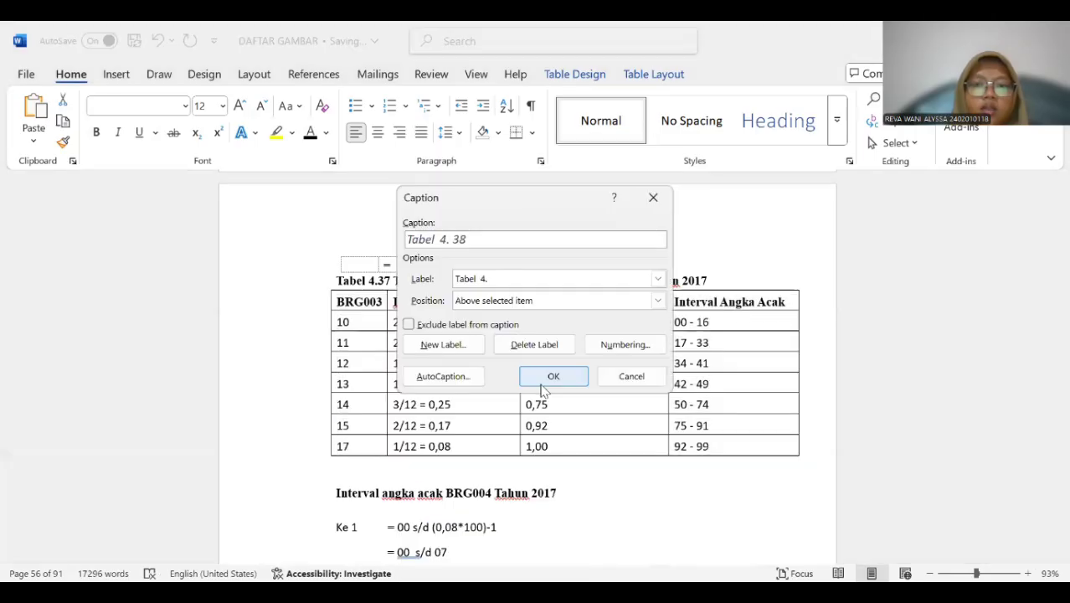
left_click(542, 379)
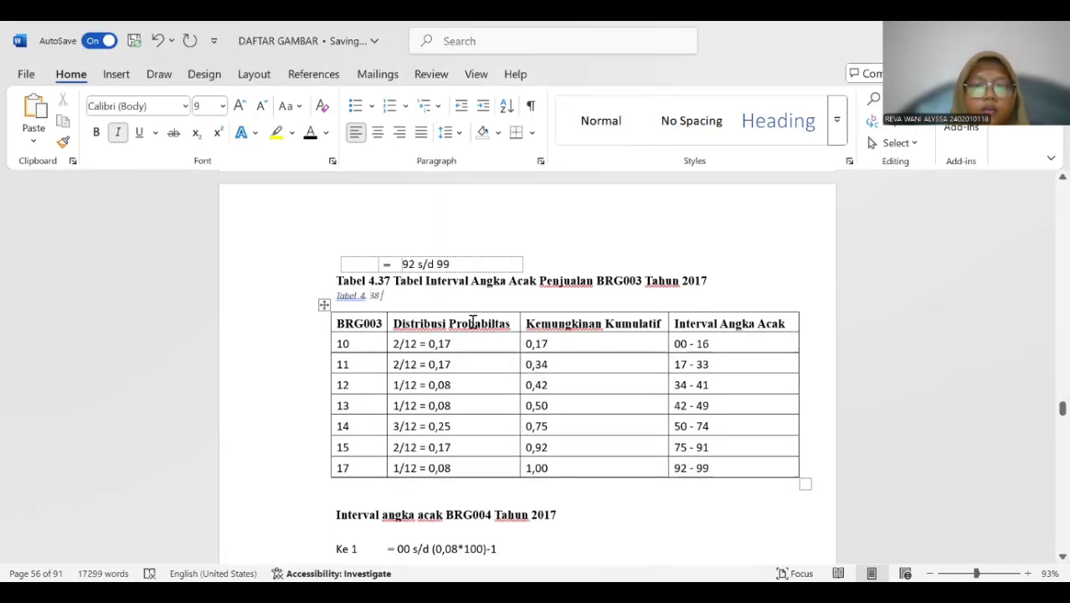
Copy the title "Tabel Interval Angka Acak Penjualan BRG003 Tahun 2017" into the new Tabel 4. 38 caption.
left_click_drag(404, 285, 701, 293)
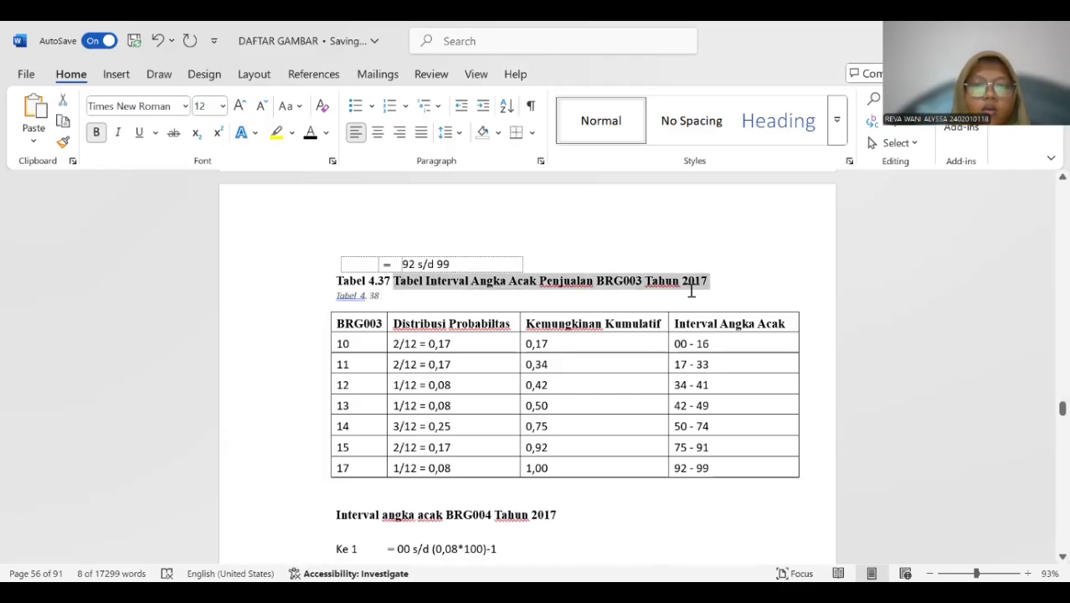
key("ctrl+c")
left_click(413, 289)
left_click(391, 293)
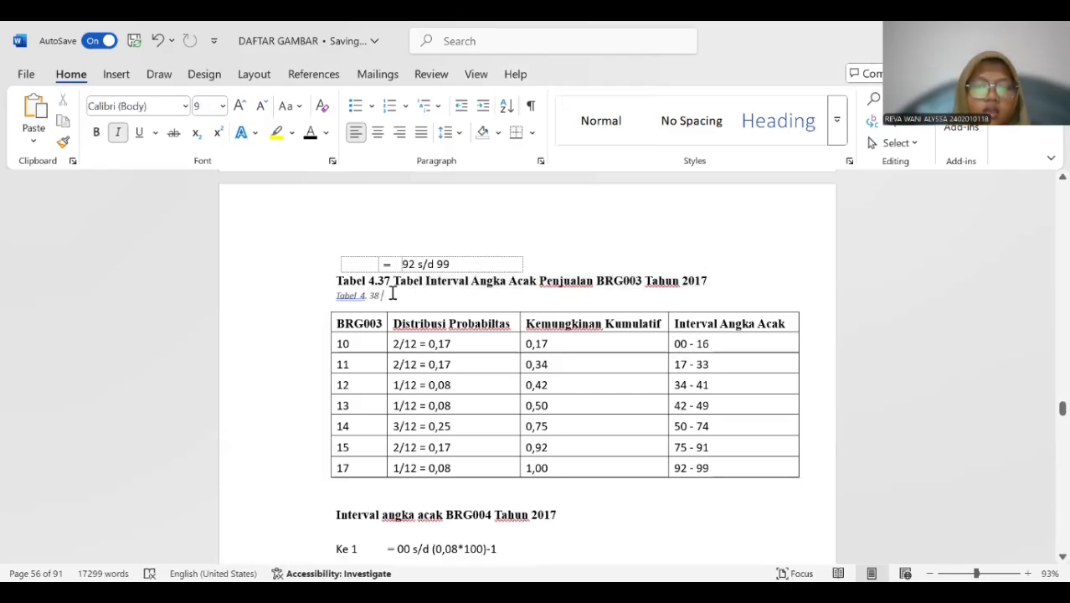
key("ctrl+v")
Delete the old Tabel 4.37 title line and add a blank line above the Tabel 4. 38 caption.
left_click_drag(332, 281, 699, 289)
key("Delete")
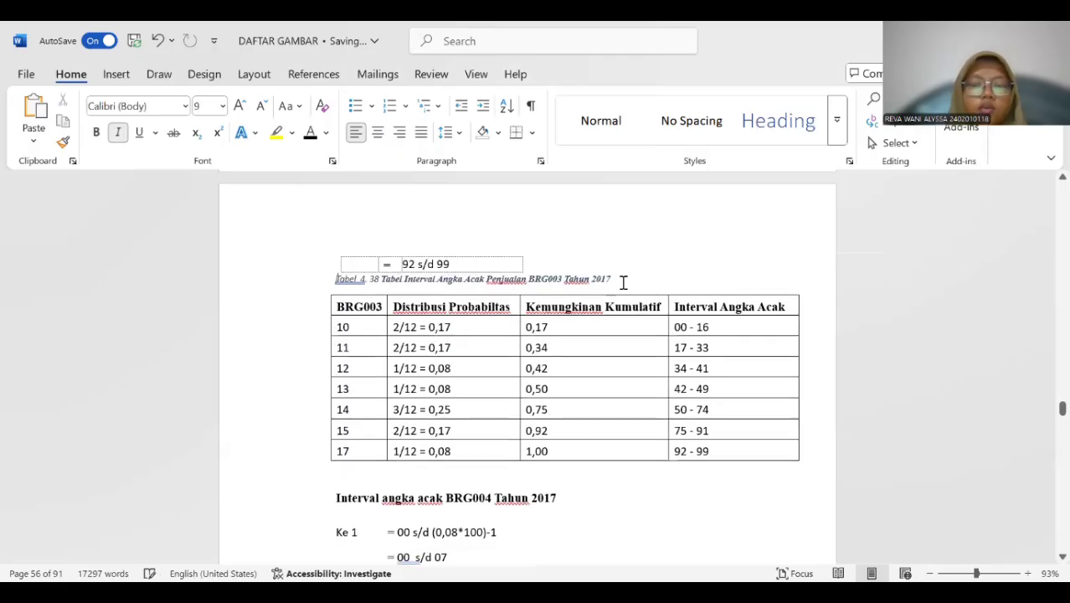
key("Return")
Format the Tabel 4. 38 caption as 12 pt bold without italics and remove its extra space after "Tabel".
left_click_drag(337, 298, 626, 301)
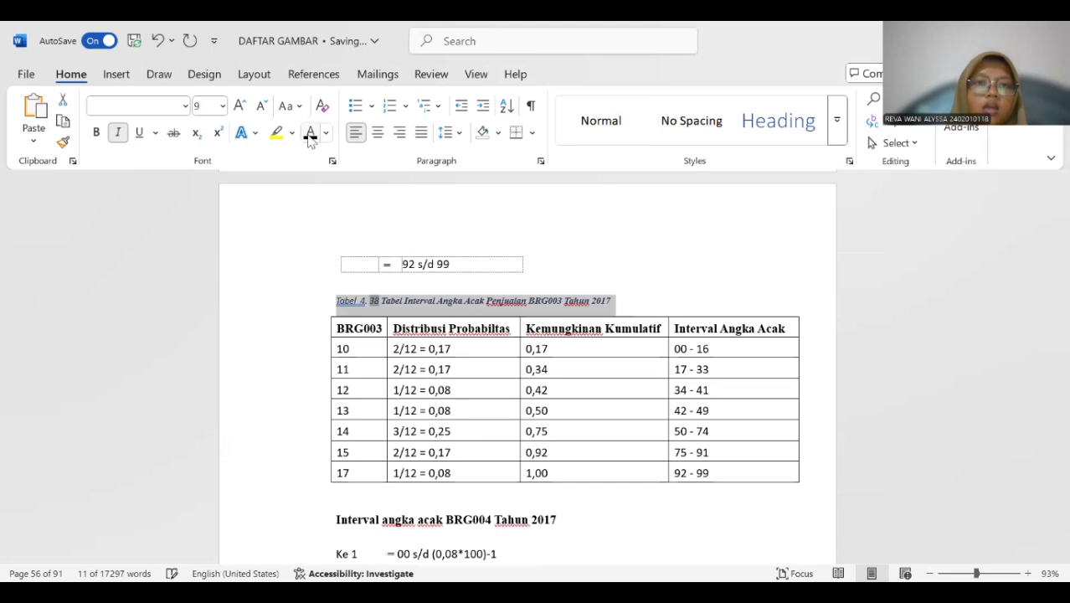
left_click(223, 105)
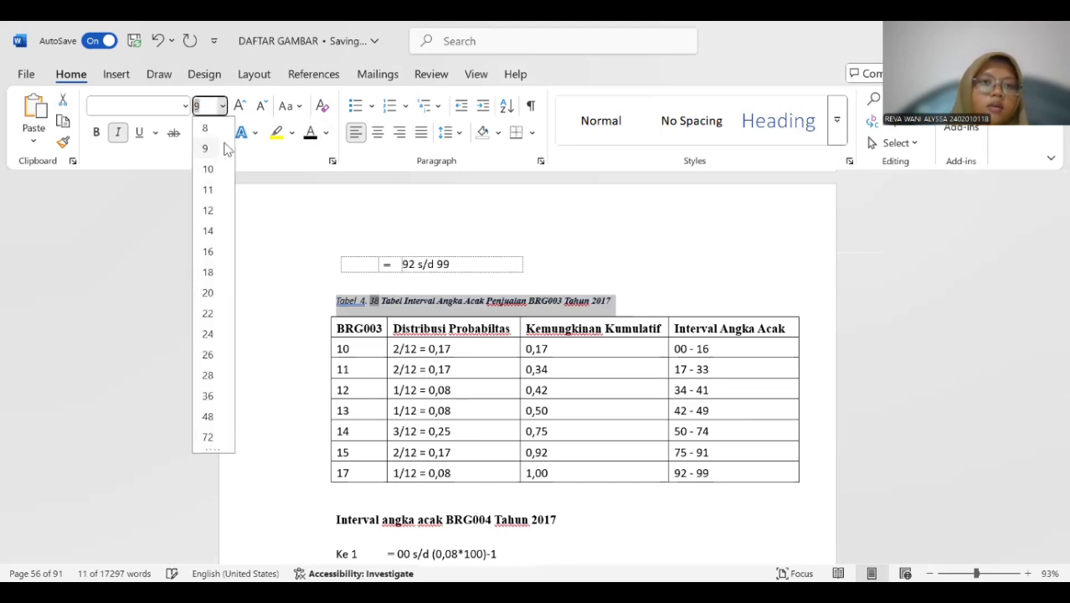
left_click(209, 210)
left_click(118, 132)
left_click(96, 132)
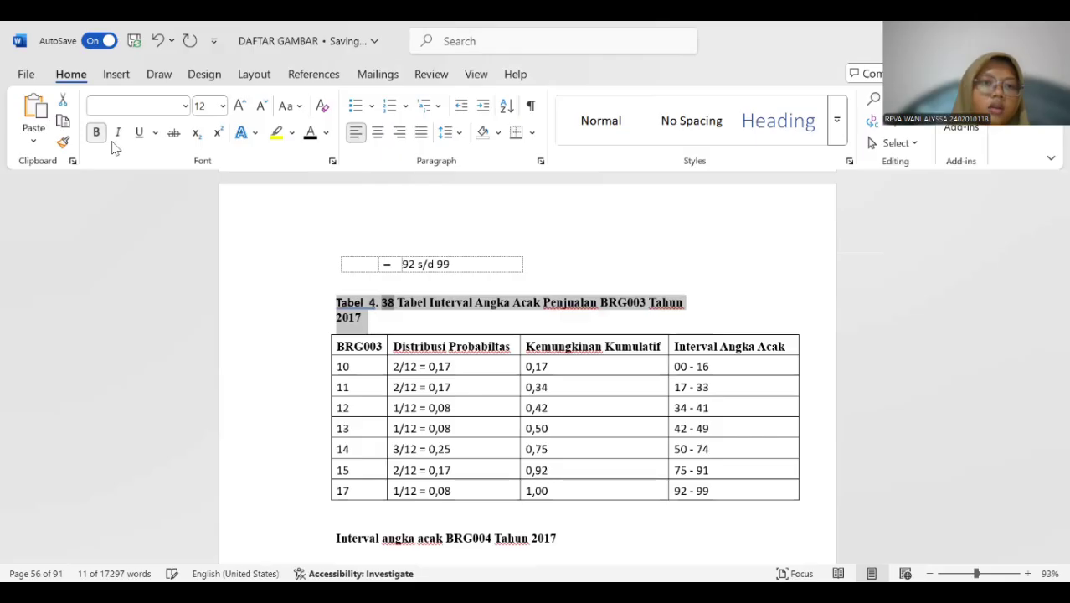
left_click(363, 301)
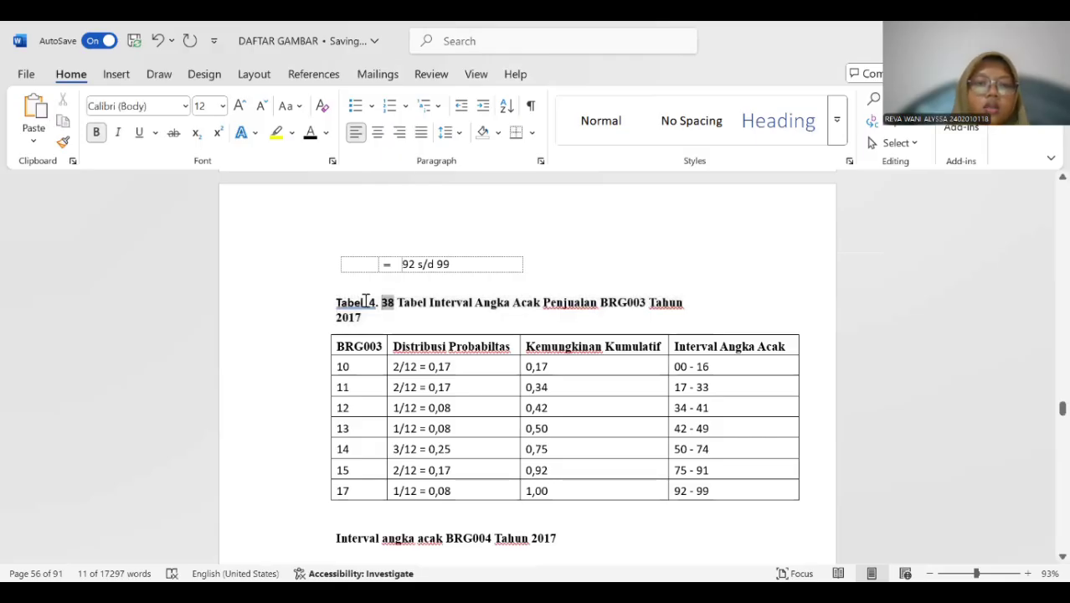
key("Delete")
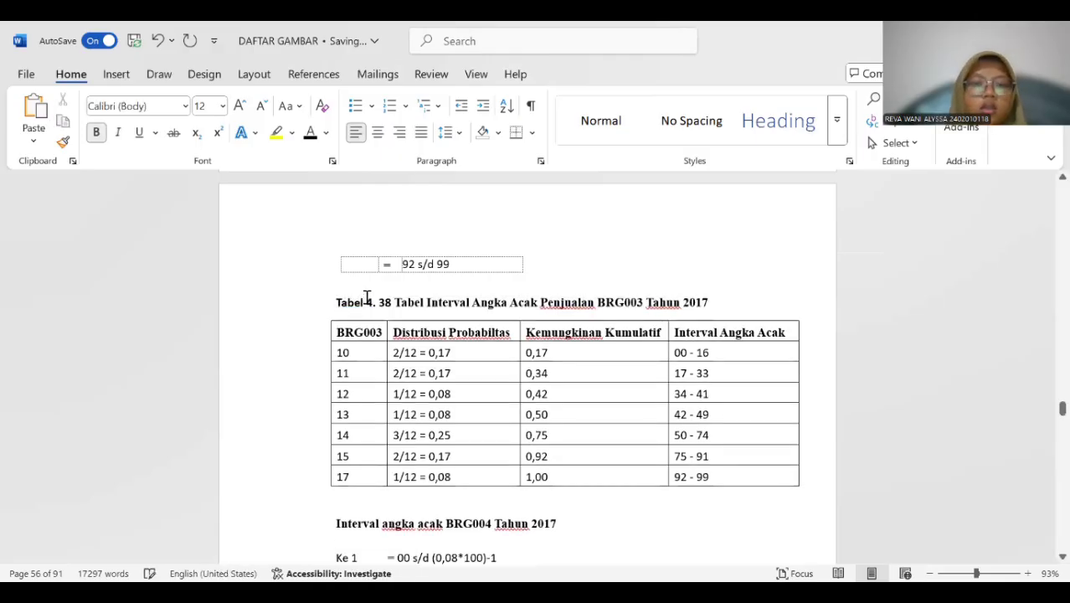
Insert a Tabel 4. 39 caption above the BRG004 random number interval calculation table starting at Ke 2.
scroll(364, 295, "down", 2)
scroll(365, 296, "up", 1)
scroll(366, 297, "down", 3)
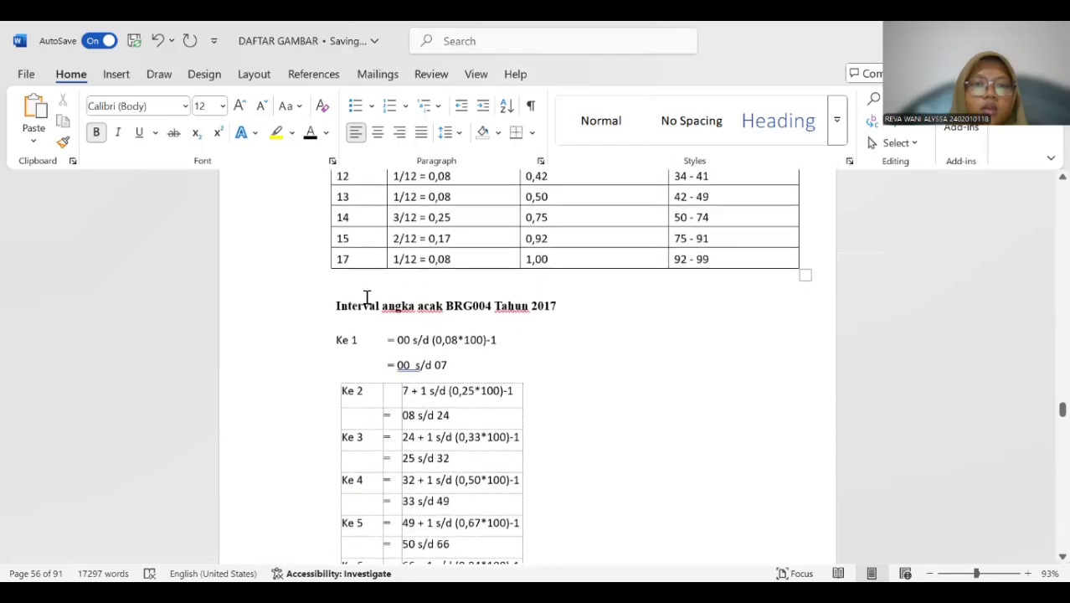
left_click(361, 283)
left_click(333, 318)
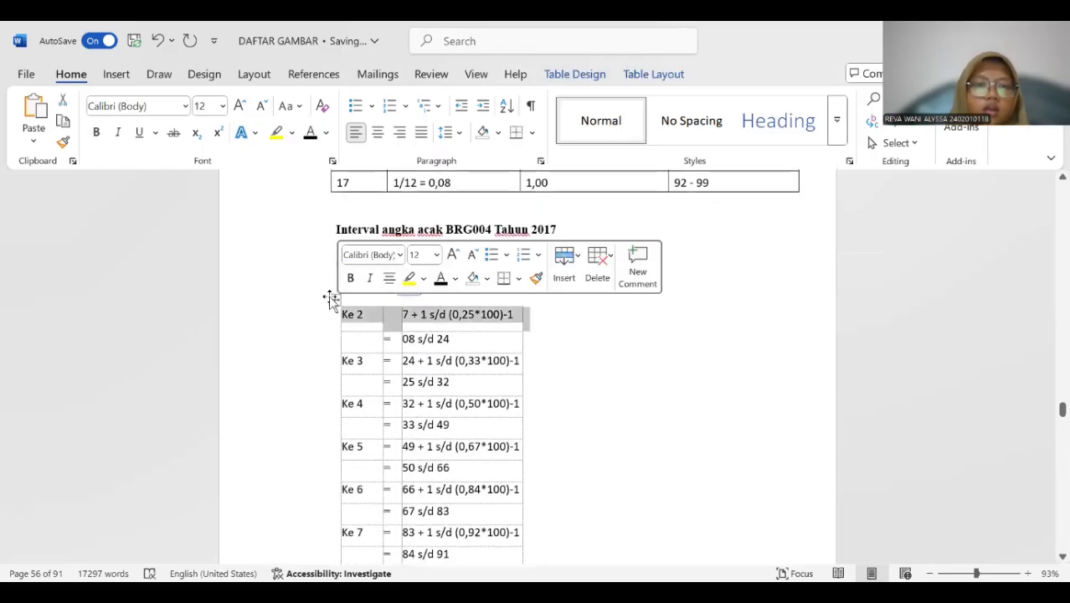
left_click(332, 298)
right_click(397, 417)
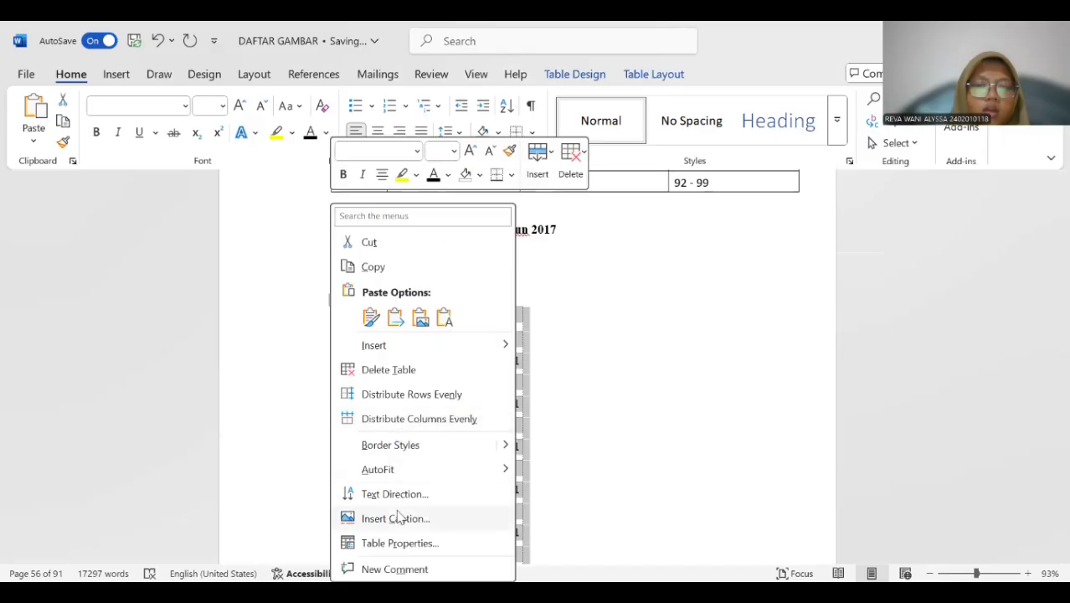
left_click(395, 518)
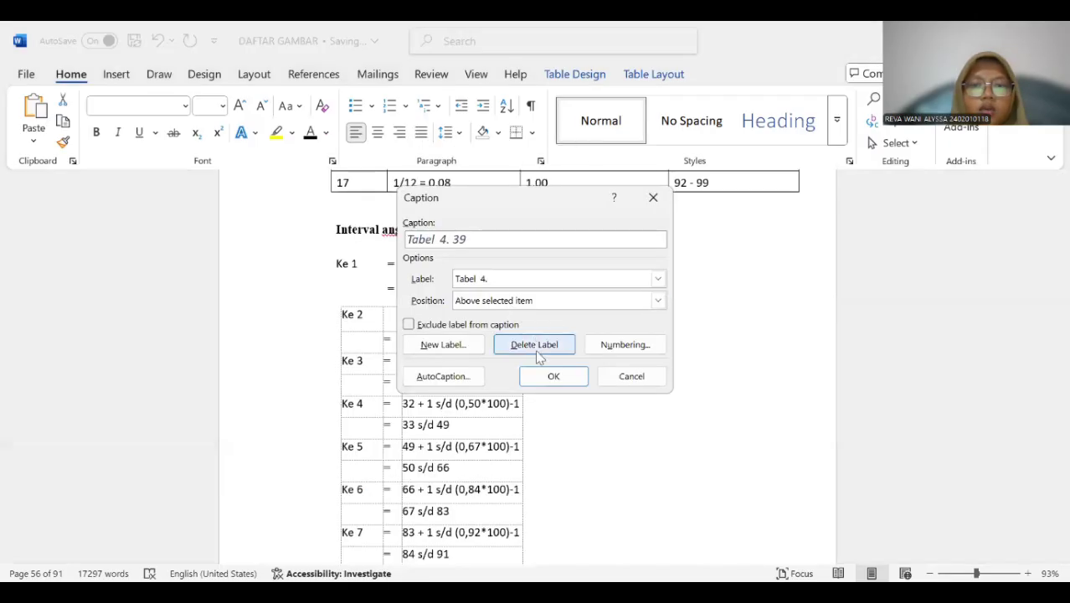
left_click(540, 373)
left_click(537, 373)
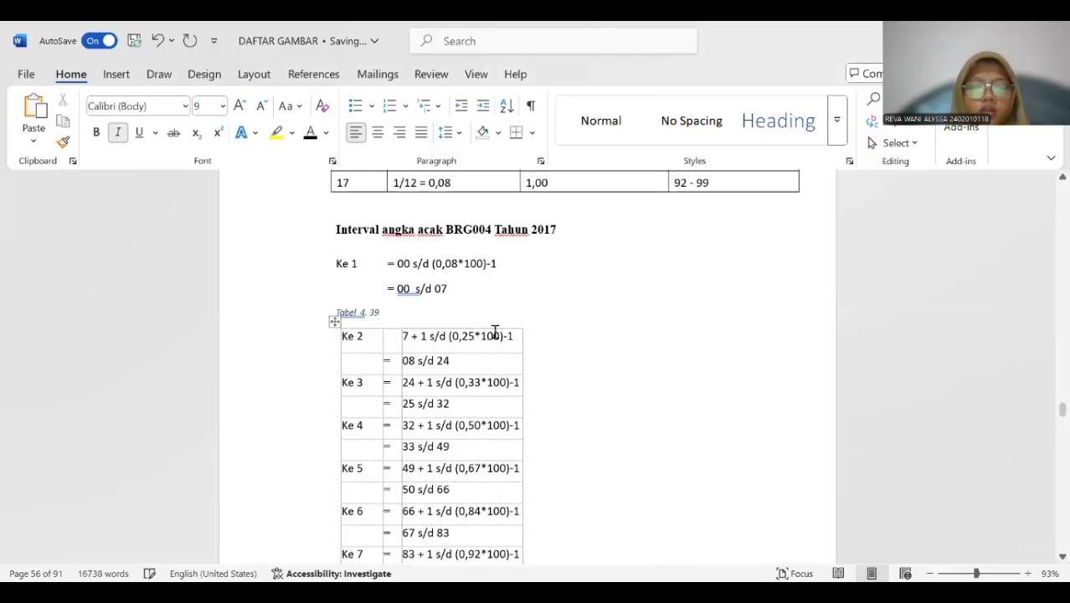
Copy the heading "Interval angka acak BRG004 Tahun 2017" into the Tabel 4. 39 caption and delete the original heading above Ke 1.
left_click_drag(332, 227, 575, 241)
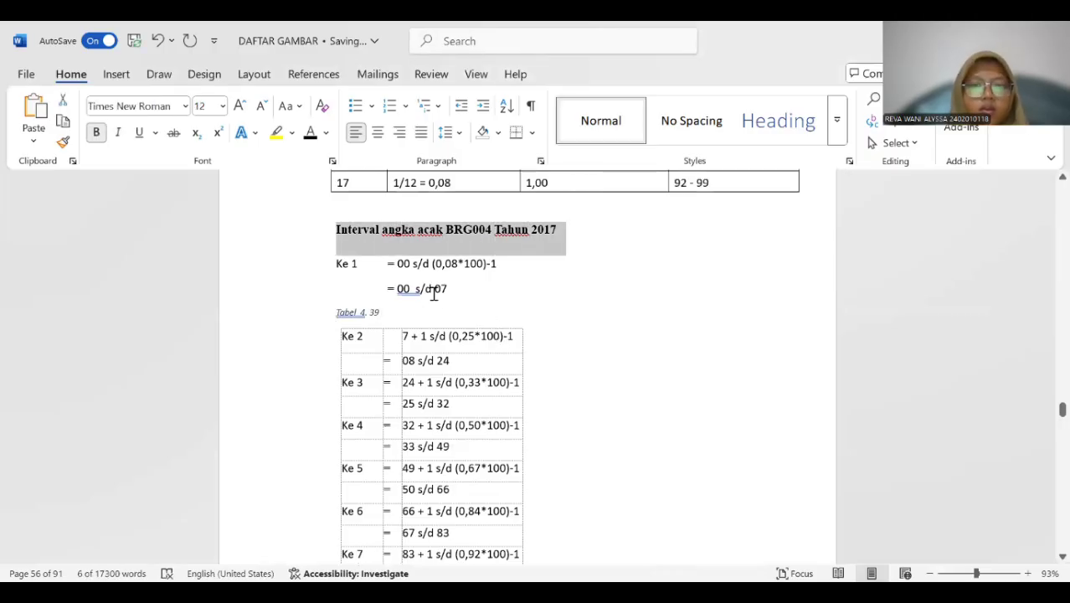
left_click(401, 318)
key("ctrl+v")
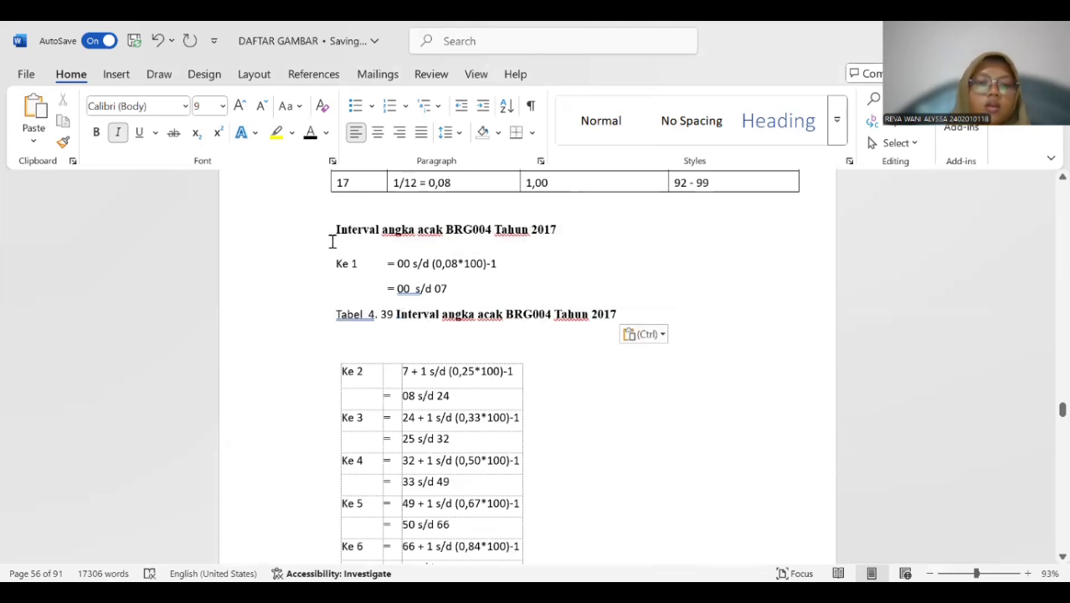
left_click_drag(334, 229, 566, 235)
key("BackSpace")
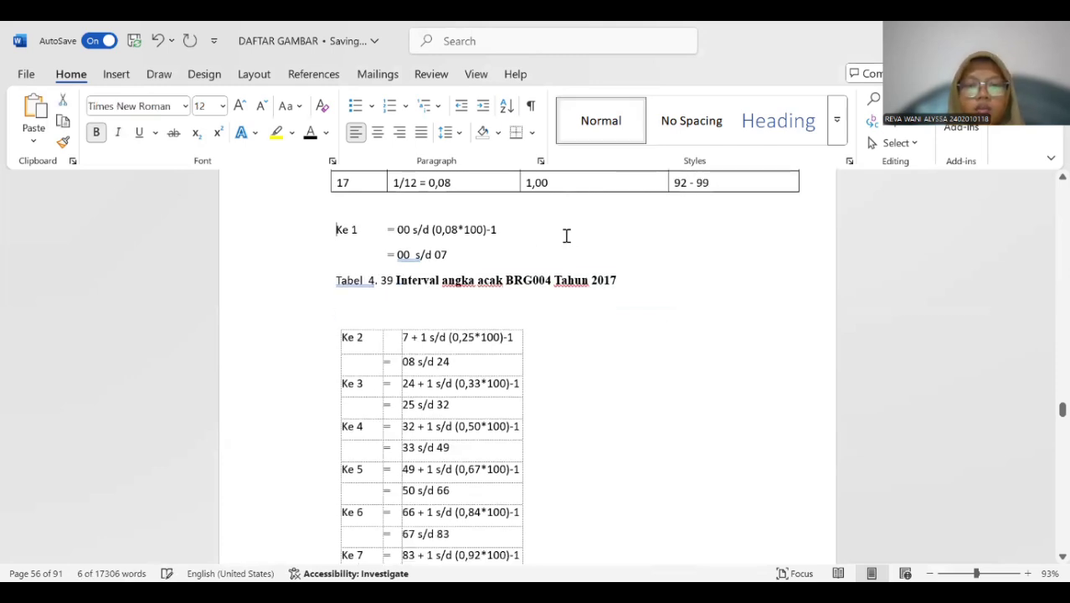
Make the whole Tabel 4. 39 caption bold.
left_click(332, 281)
left_click_drag(332, 281, 652, 282)
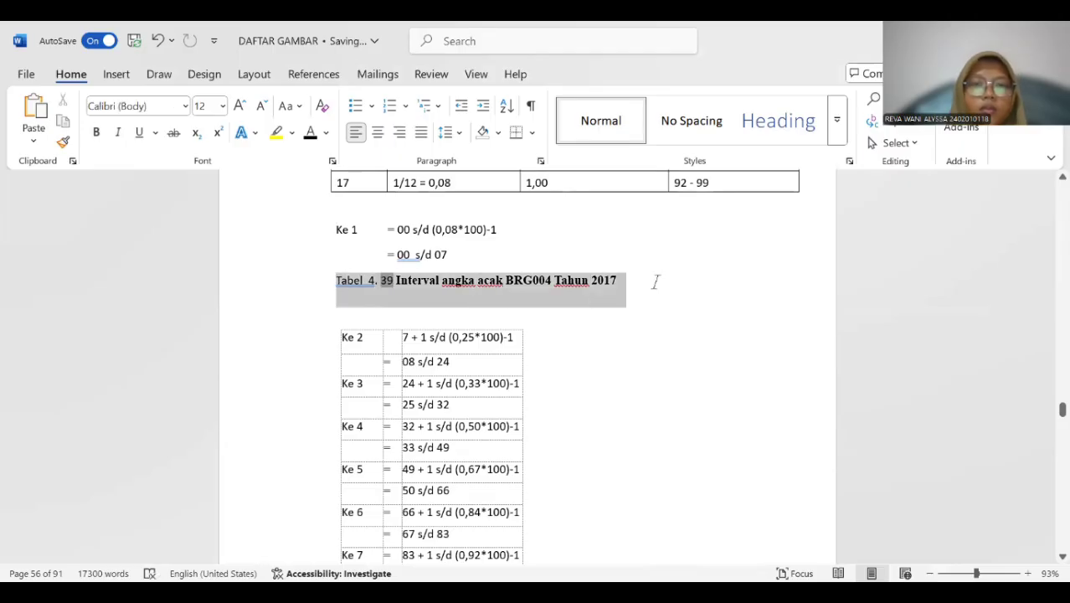
left_click(97, 133)
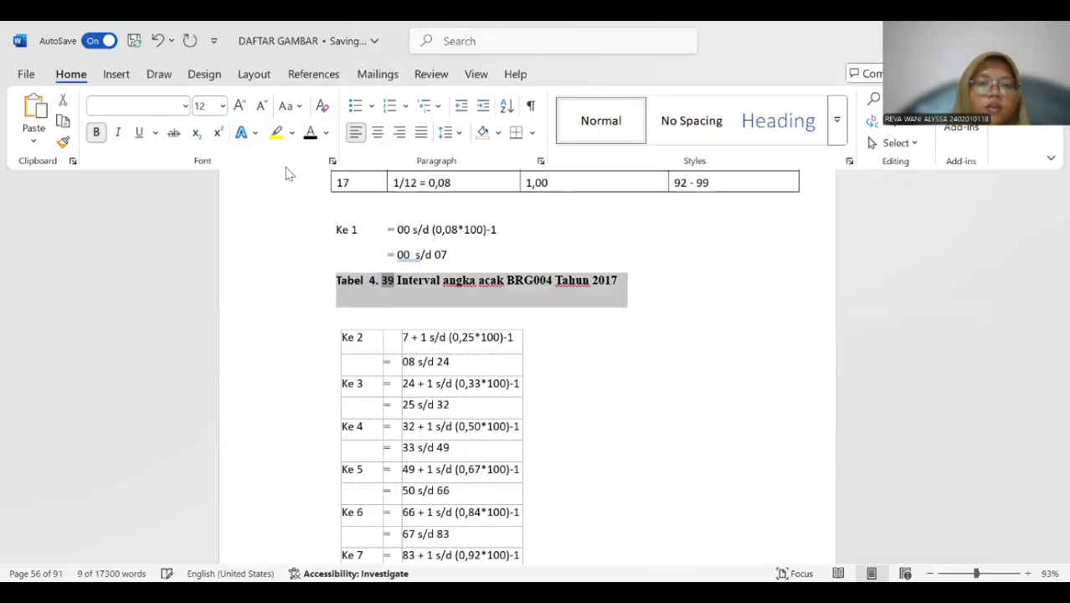
left_click(395, 283)
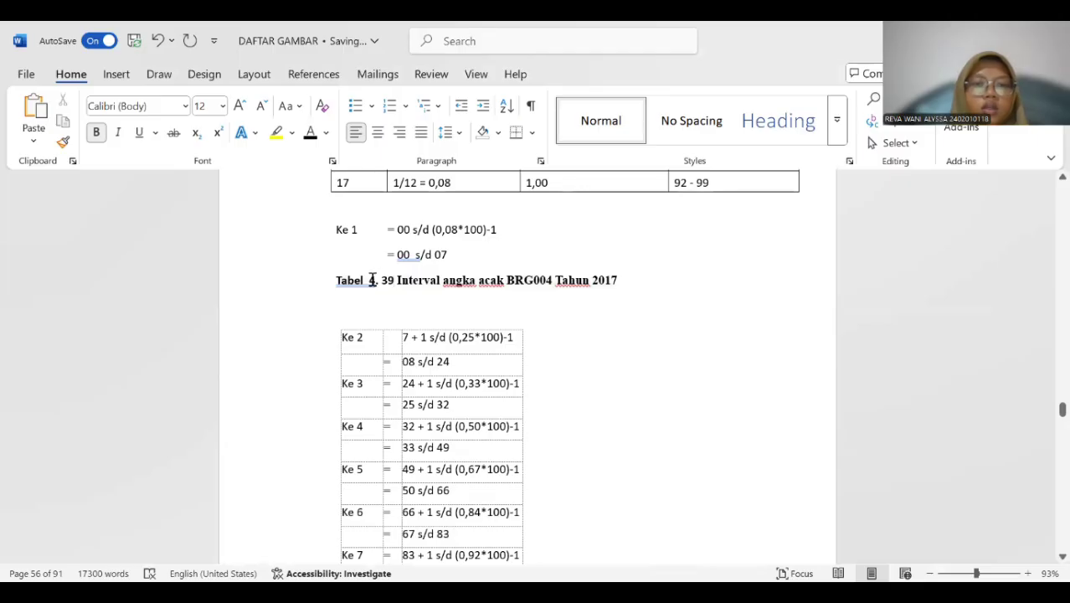
Insert a Tabel 4. 40 caption above the BRG004 probability distribution table whose first row is 22.
scroll(375, 276, "down", 7)
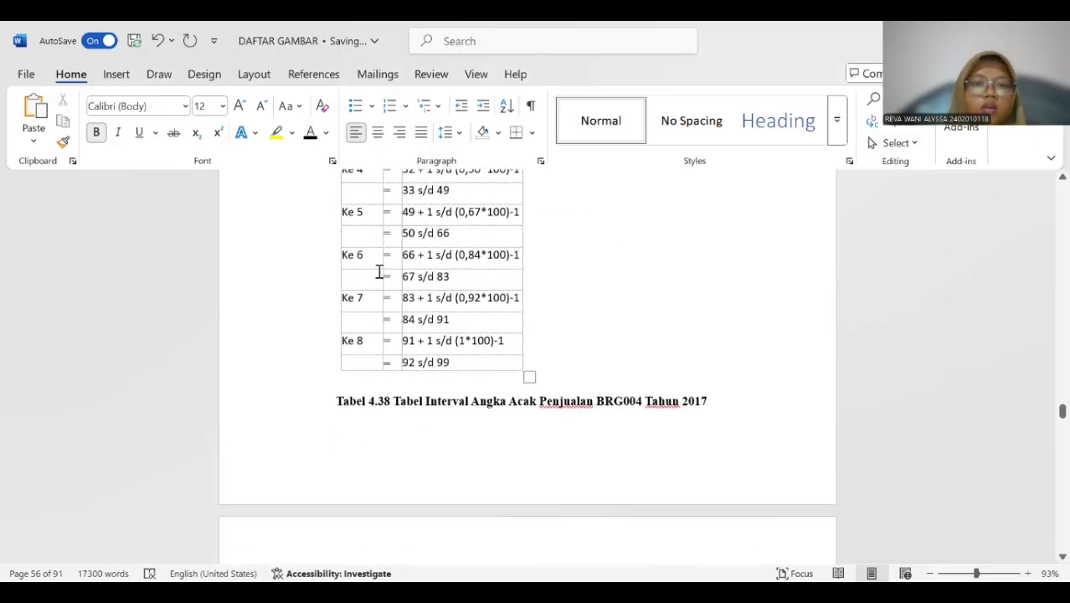
scroll(379, 271, "up", 5)
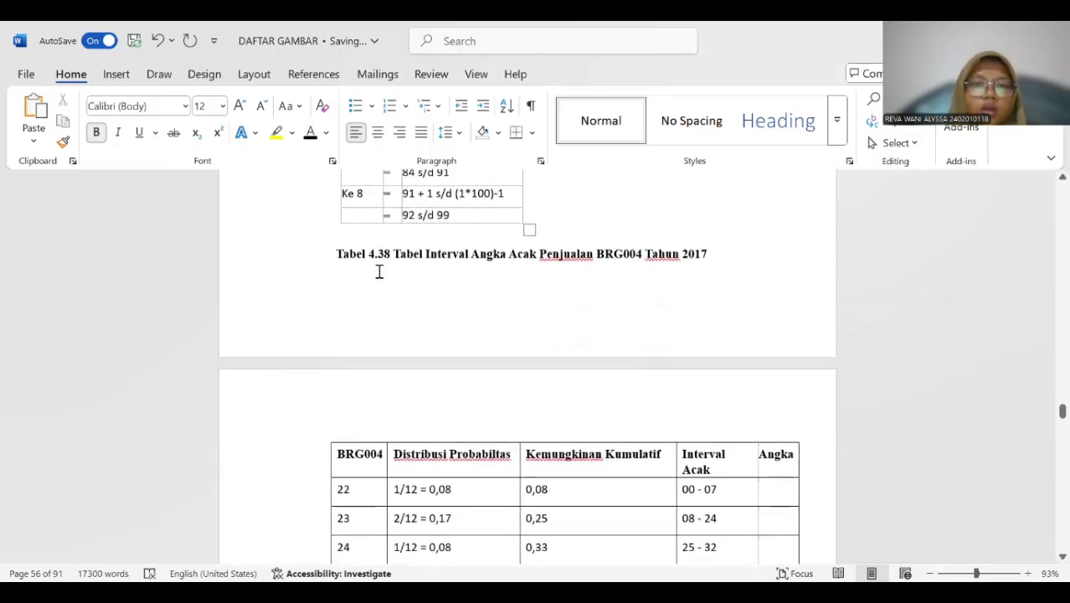
scroll(379, 272, "up", 4)
scroll(381, 273, "down", 8)
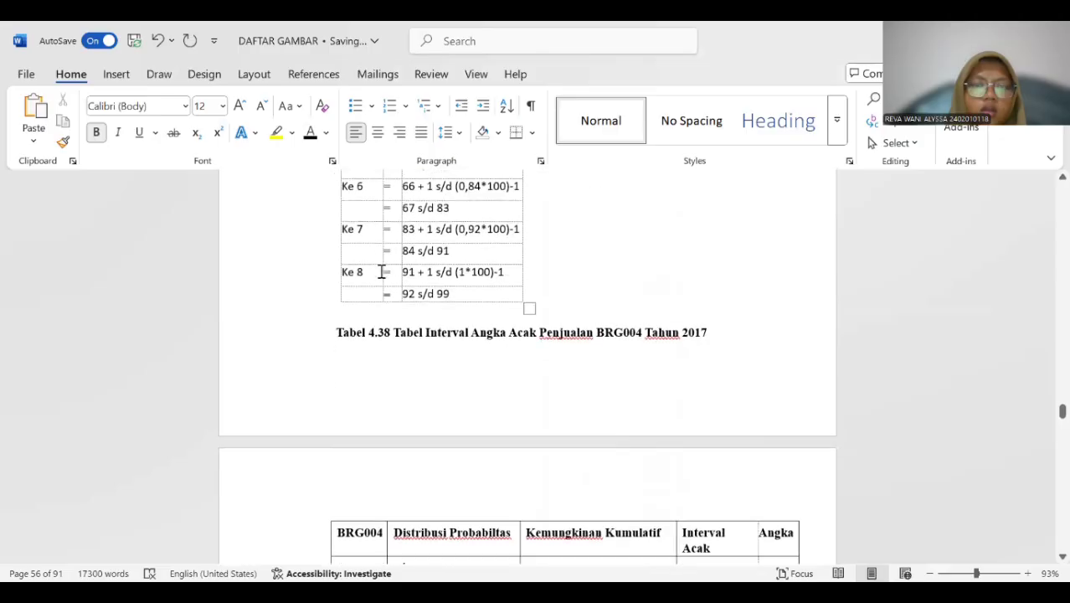
scroll(381, 273, "up", 2)
scroll(381, 349, "down", 3)
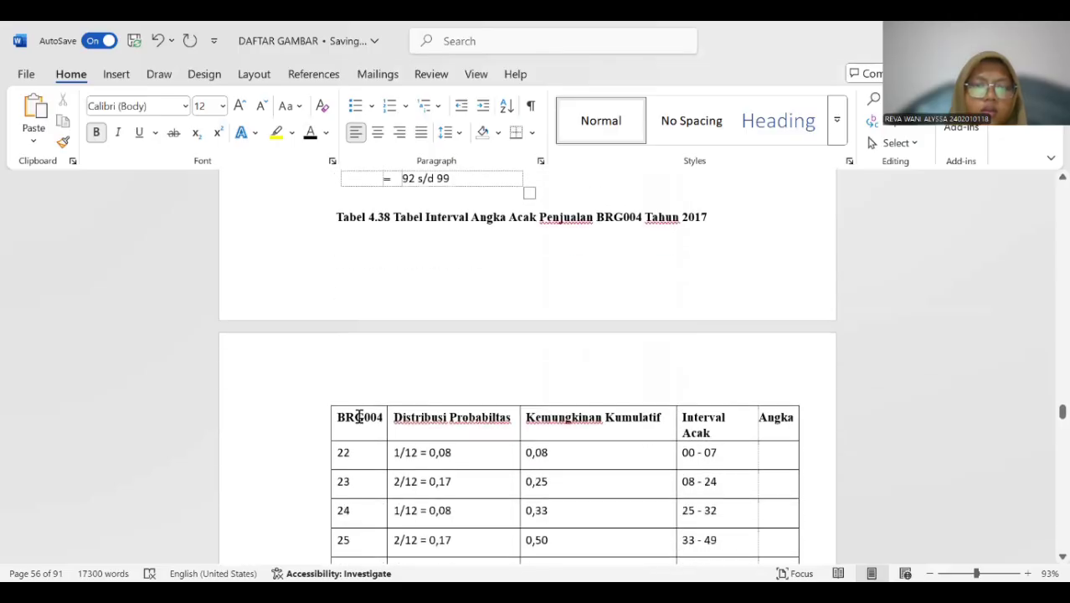
left_click(333, 411)
left_click(325, 398)
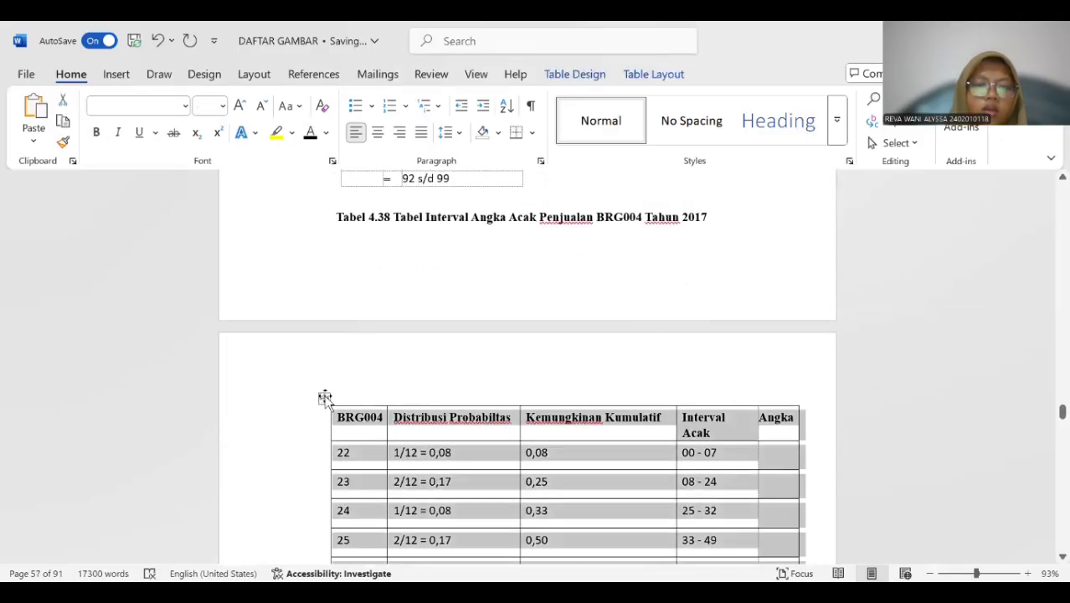
right_click(403, 462)
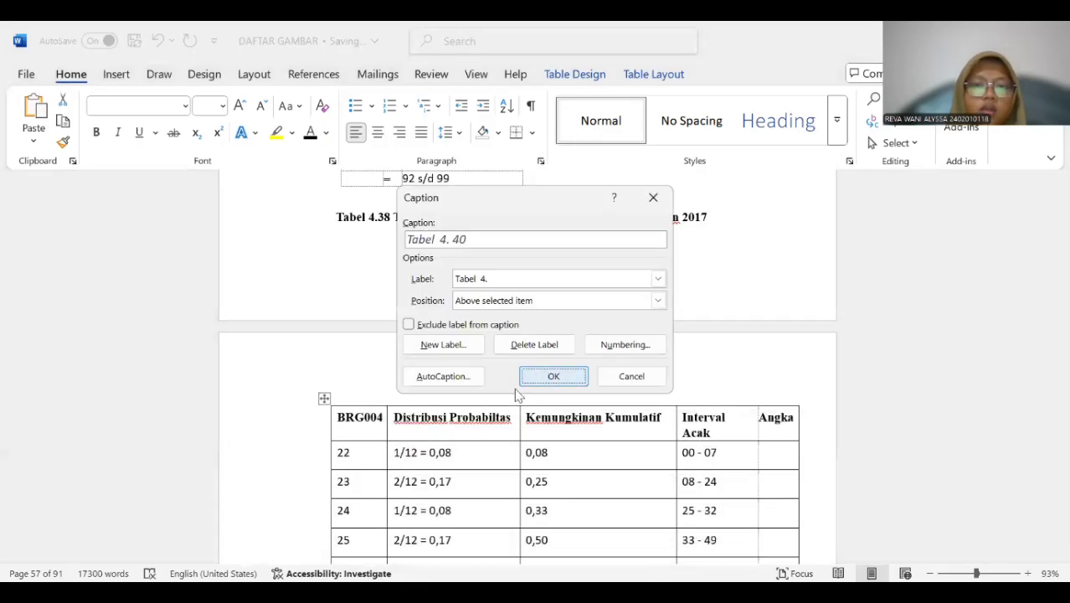
left_click(550, 376)
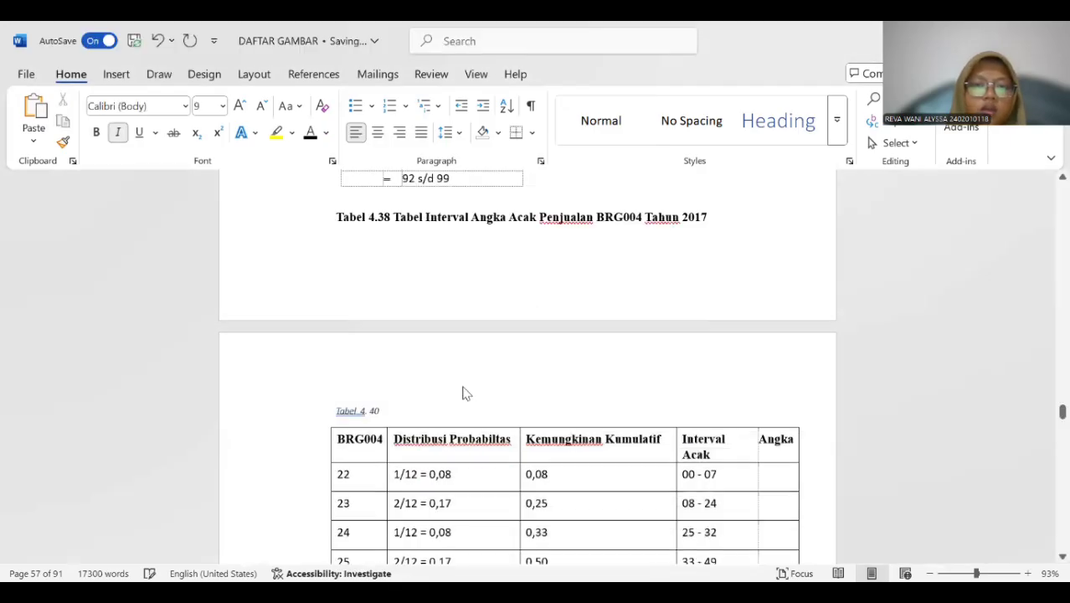
Copy "Tabel Interval Angka Acak Penjualan BRG004 Tahun 2017" into the Tabel 4. 40 caption and delete the old Tabel 4.38 title line.
left_click_drag(395, 214, 718, 221)
key("ctrl+c")
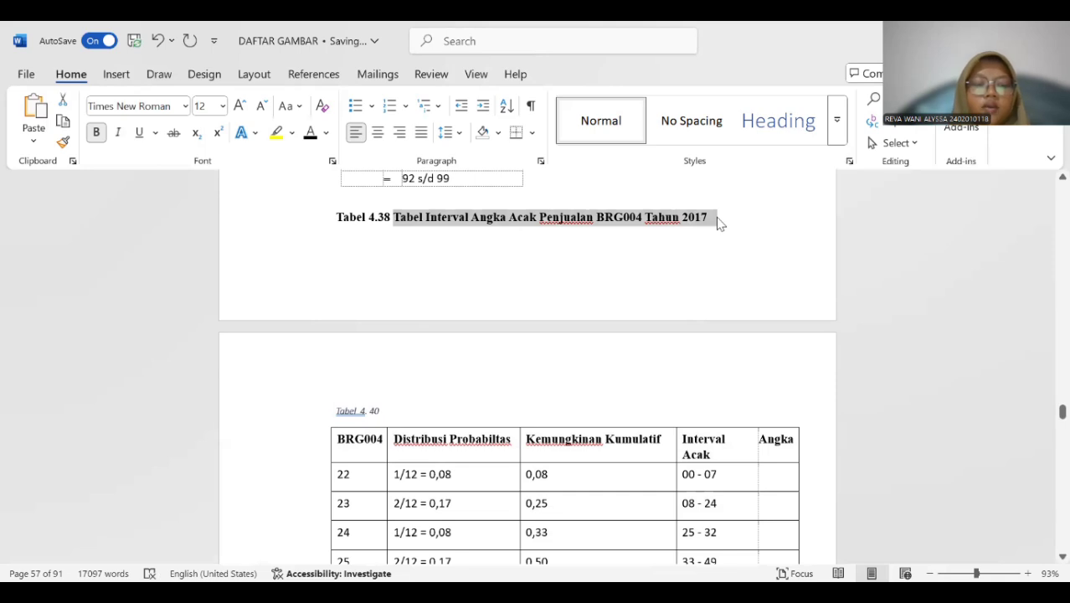
left_click(440, 405)
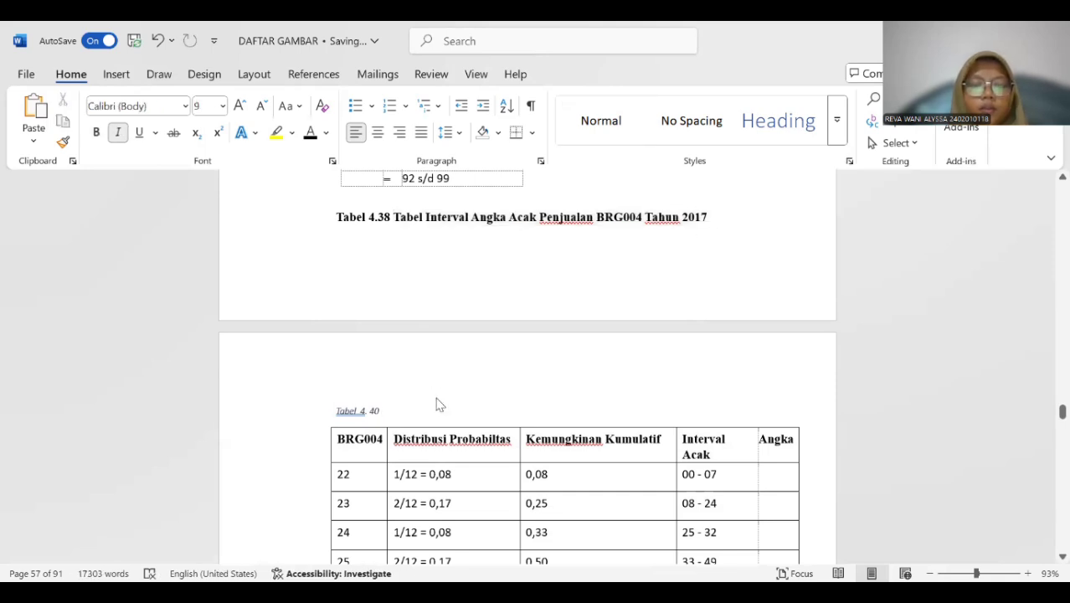
key("ctrl+v")
left_click_drag(329, 216, 709, 217)
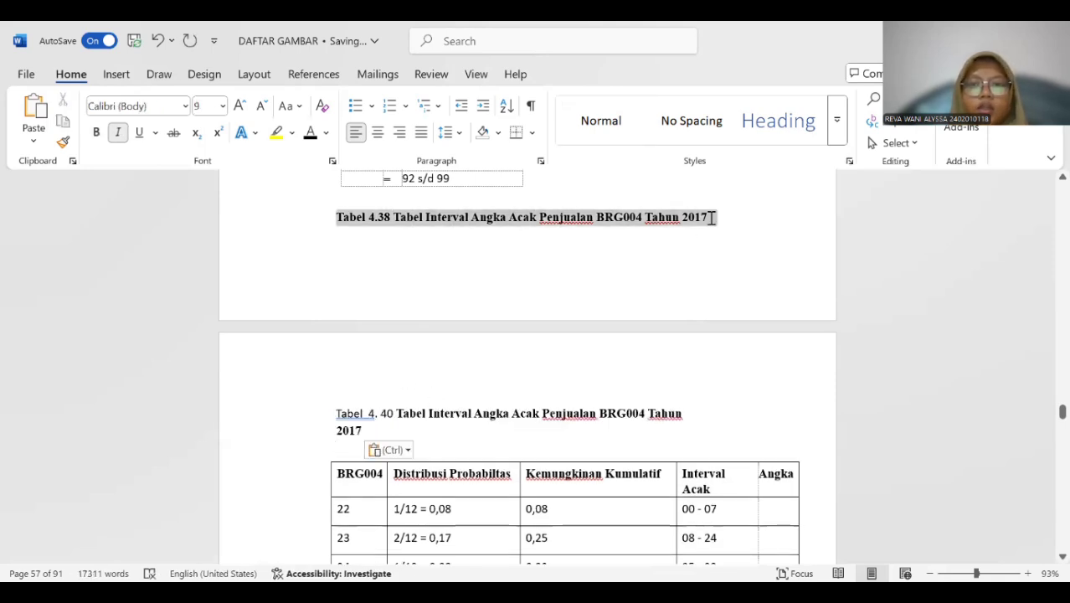
key("Delete")
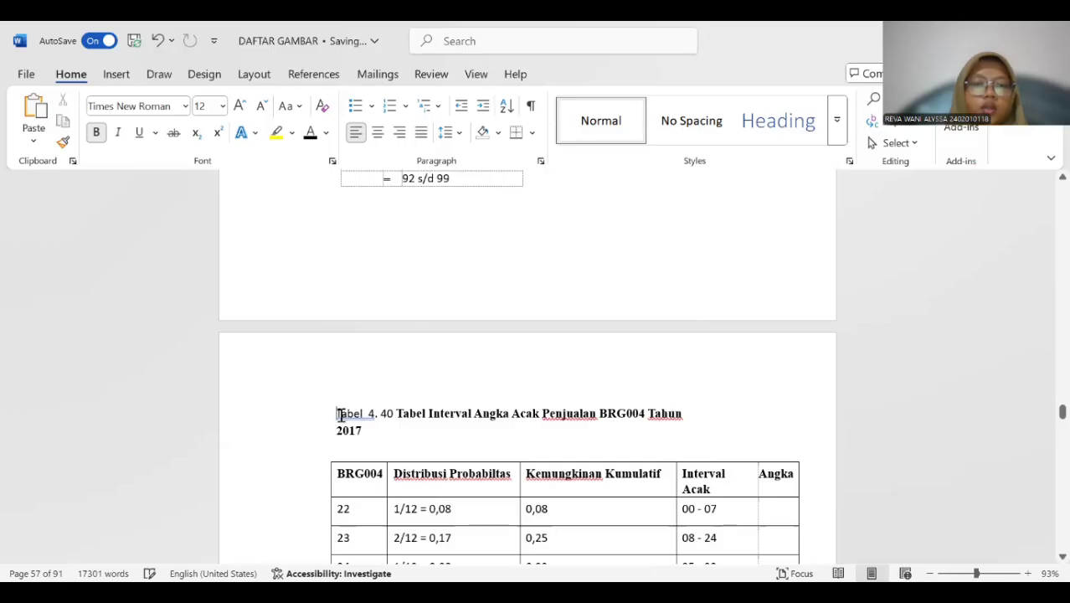
Make the Tabel 4. 40 caption bold without the extra space after "Tabel", and add a blank line above it.
triple_click(358, 427)
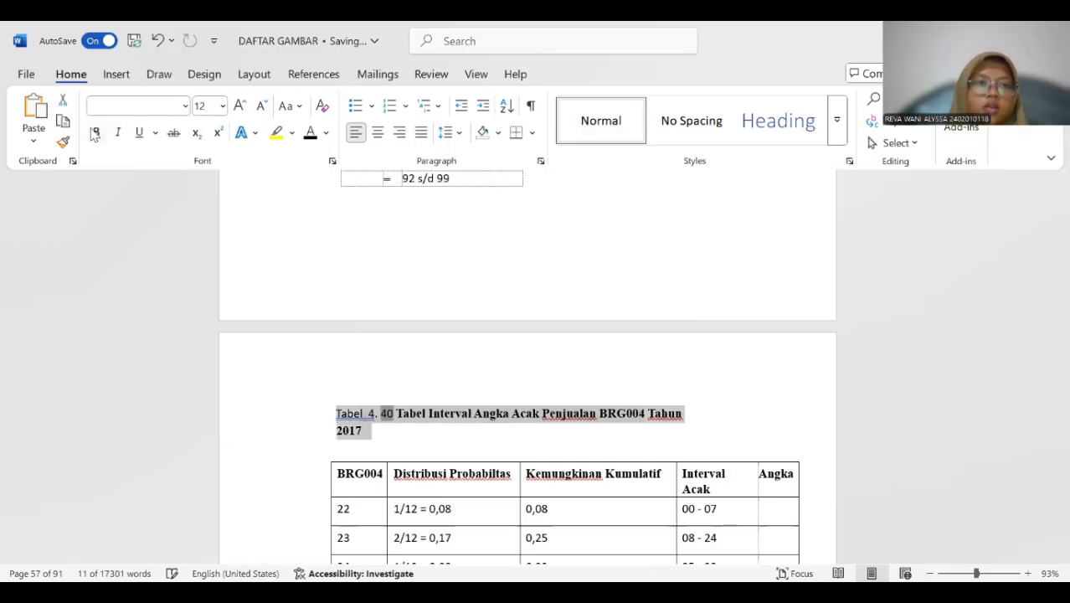
left_click(370, 413)
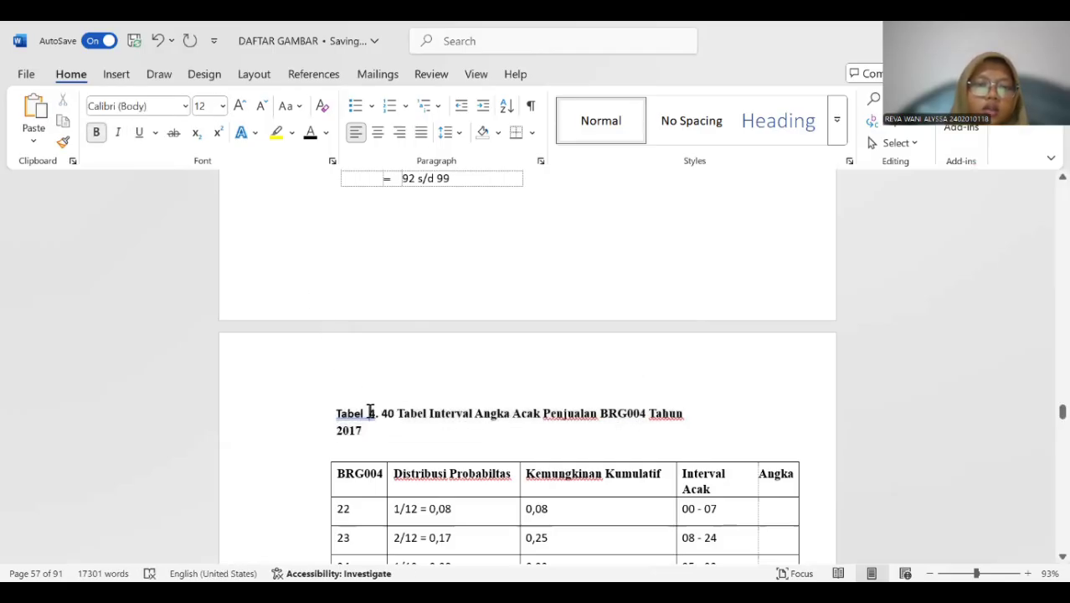
key("BackSpace")
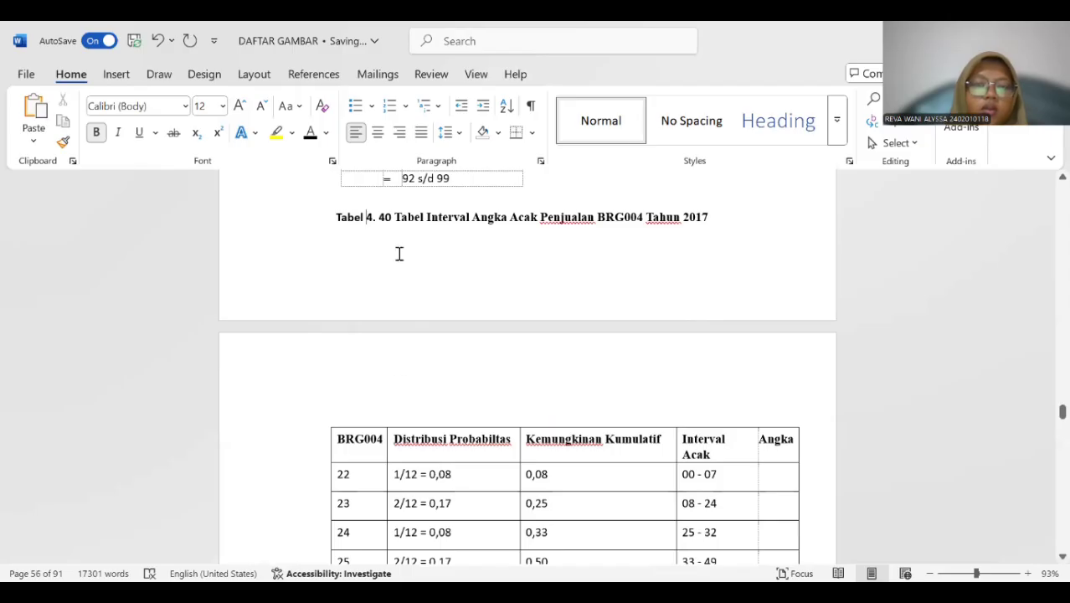
key("Return")
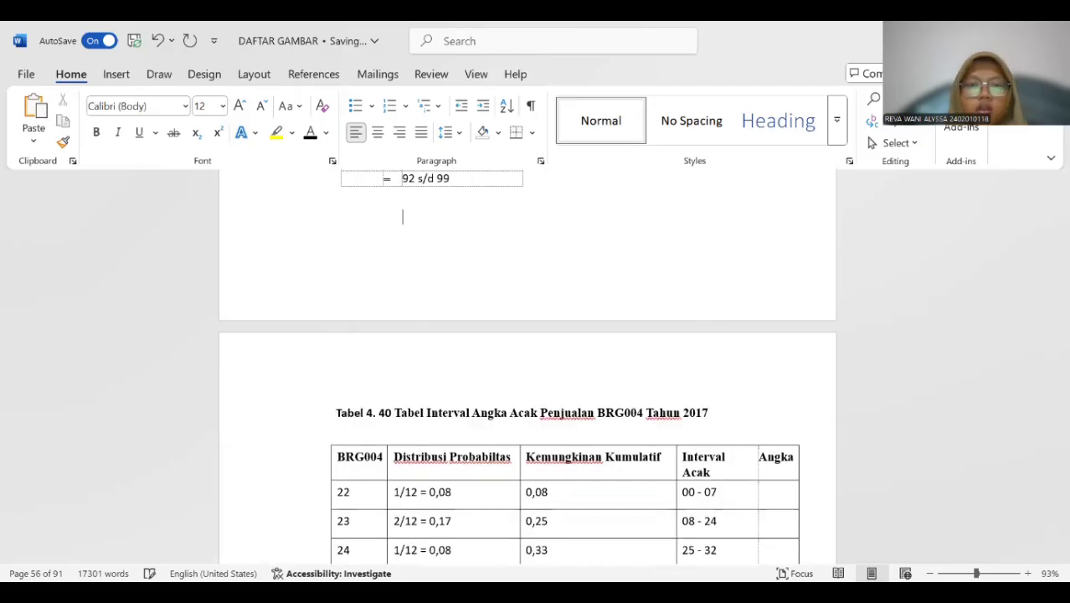
Insert a Tabel 4. 41 caption above the BRG005 random number interval calculation table starting at Ke 1.
scroll(348, 236, "down", 10)
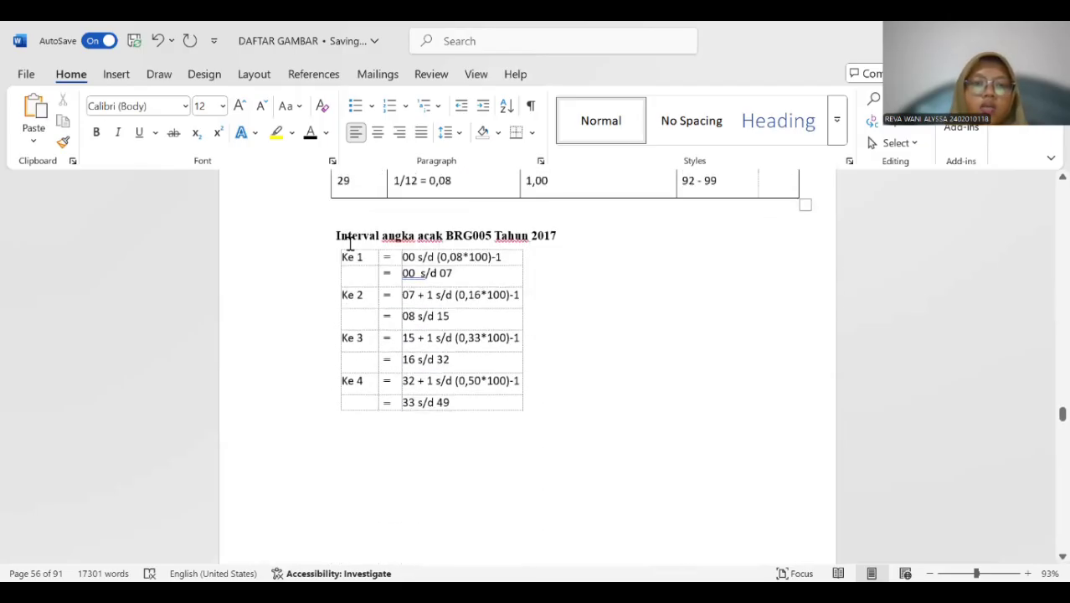
left_click(333, 308)
left_click(334, 242)
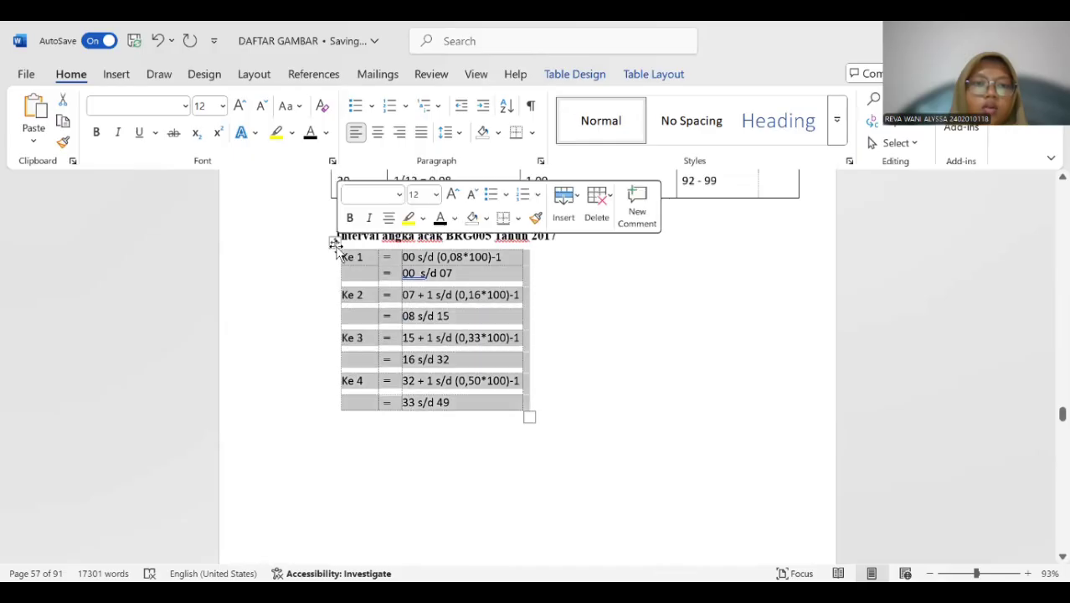
right_click(335, 248)
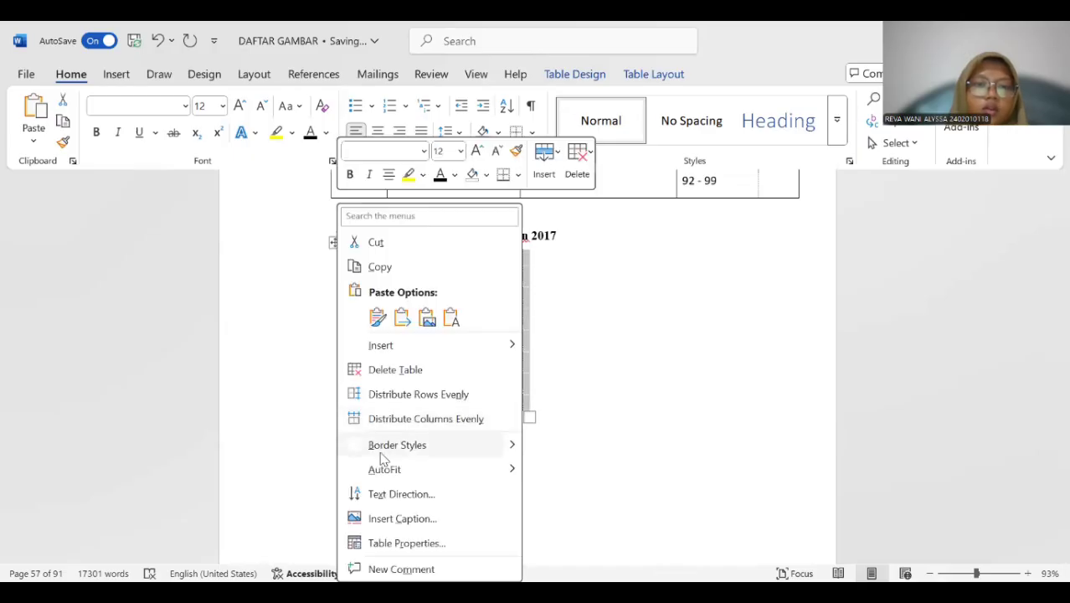
left_click(402, 518)
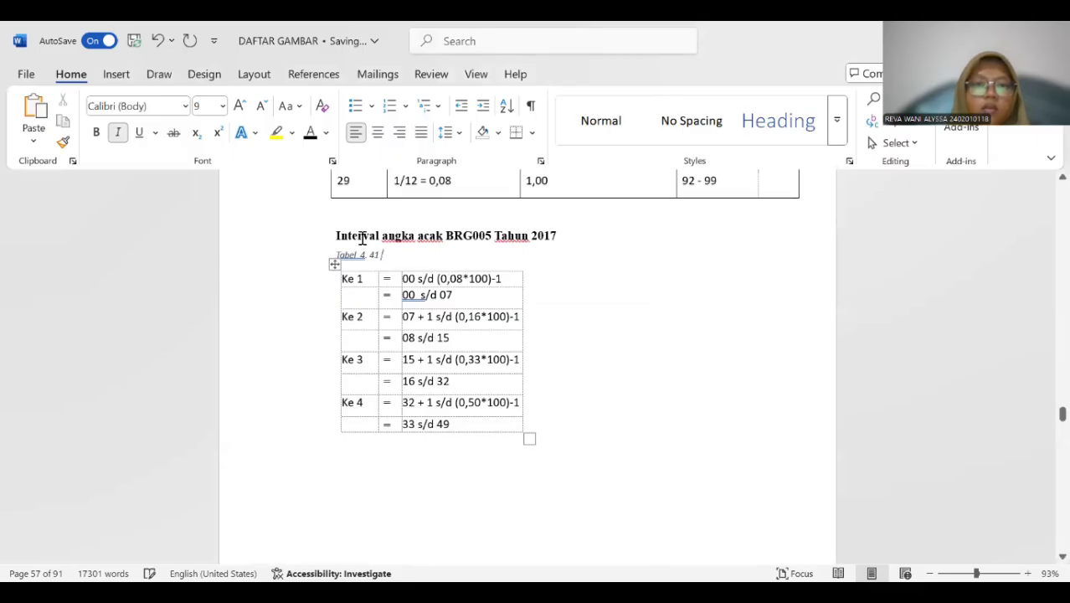
Copy the heading "Interval angka acak BRG005 Tahun 2017" into the Tabel 4. 41 caption and delete the original heading line.
left_click_drag(333, 234, 596, 241)
key("ctrl+c")
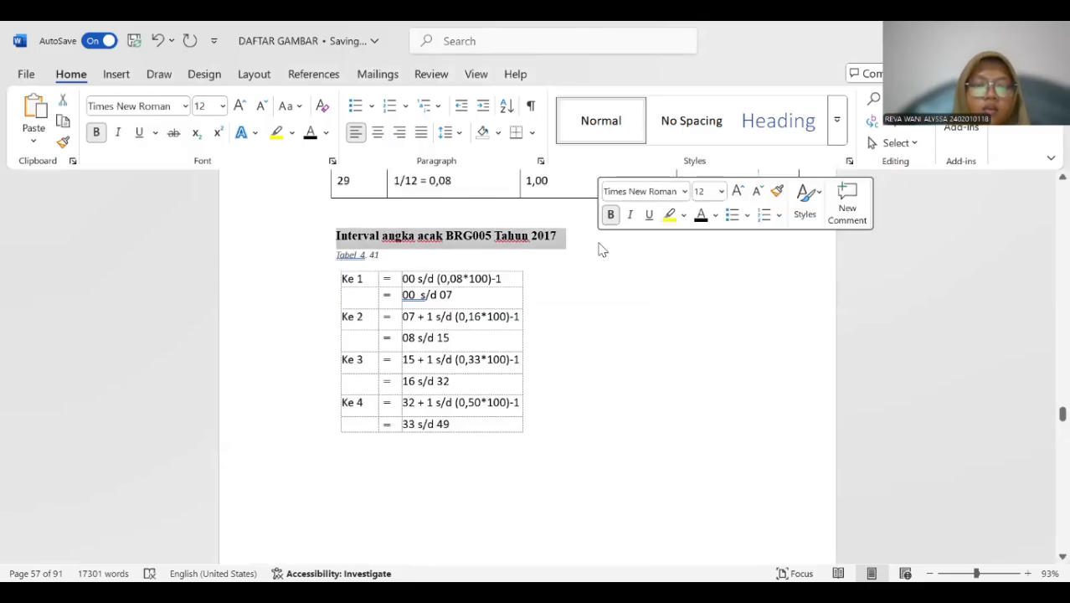
left_click(412, 258)
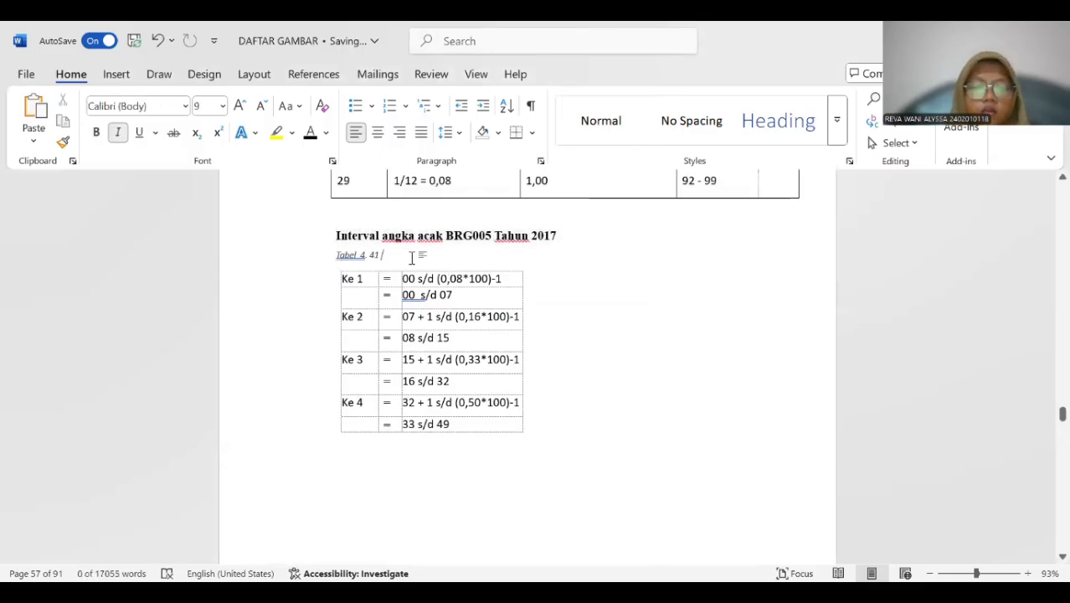
key("ctrl+v")
left_click_drag(334, 234, 563, 243)
key("Delete")
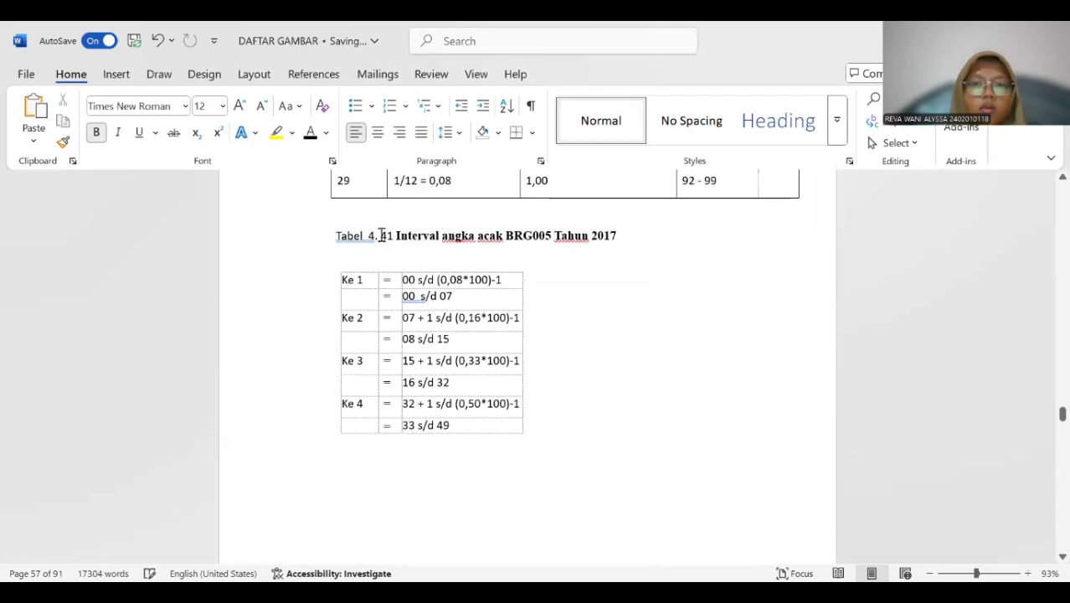
Make the whole Tabel 4. 41 caption bold.
left_click_drag(333, 235, 637, 236)
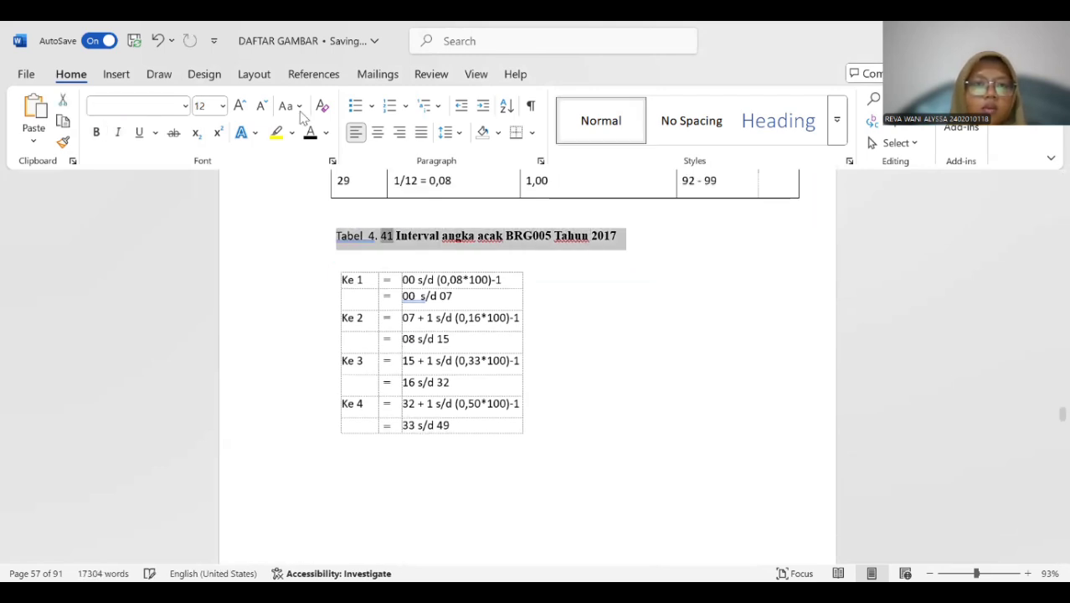
left_click(96, 133)
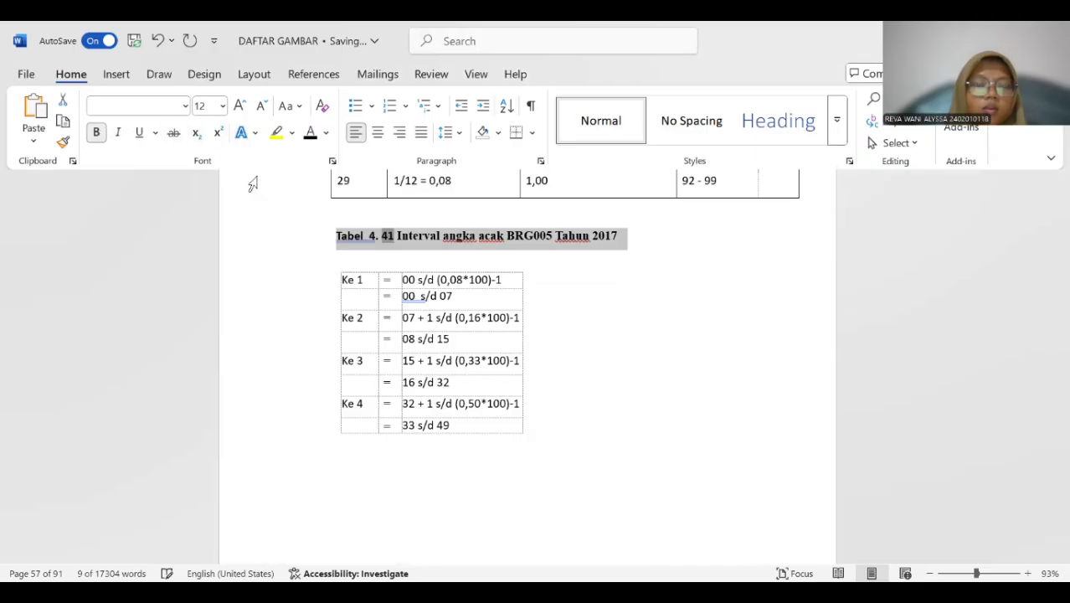
left_click(371, 239)
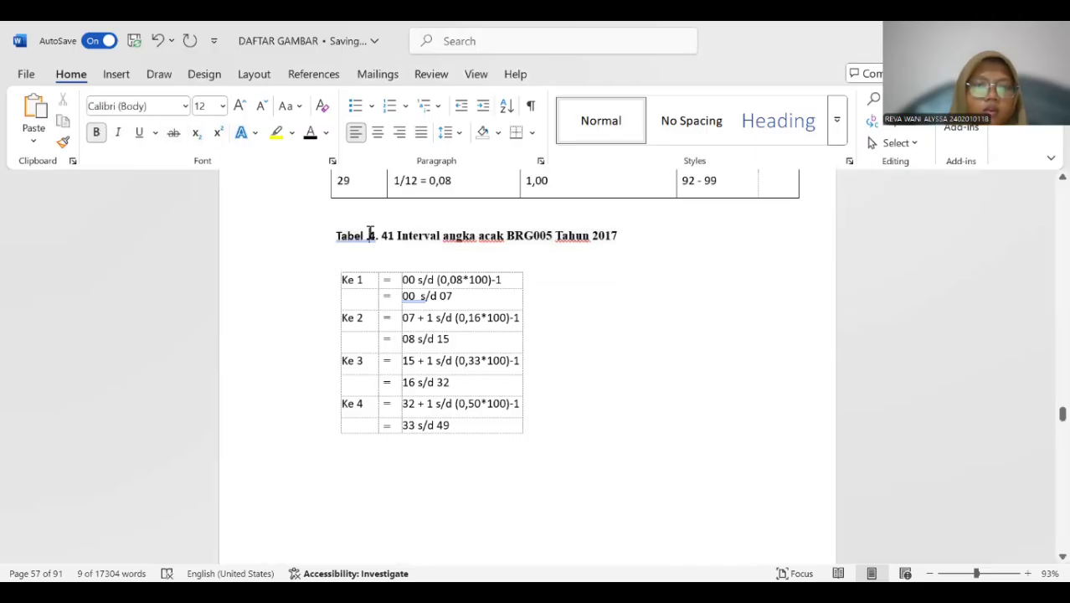
Insert a Tabel 4. 42 caption above the BRG005 Tahun 2017 random number interval table.
scroll(444, 261, "down", 5)
scroll(444, 260, "down", 10)
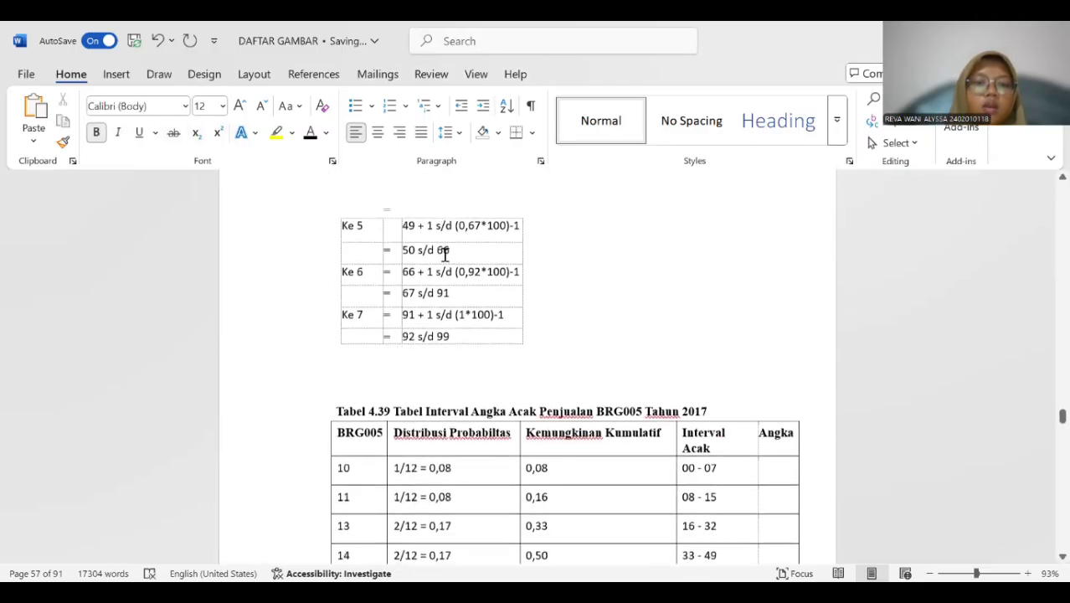
scroll(439, 257, "up", 3)
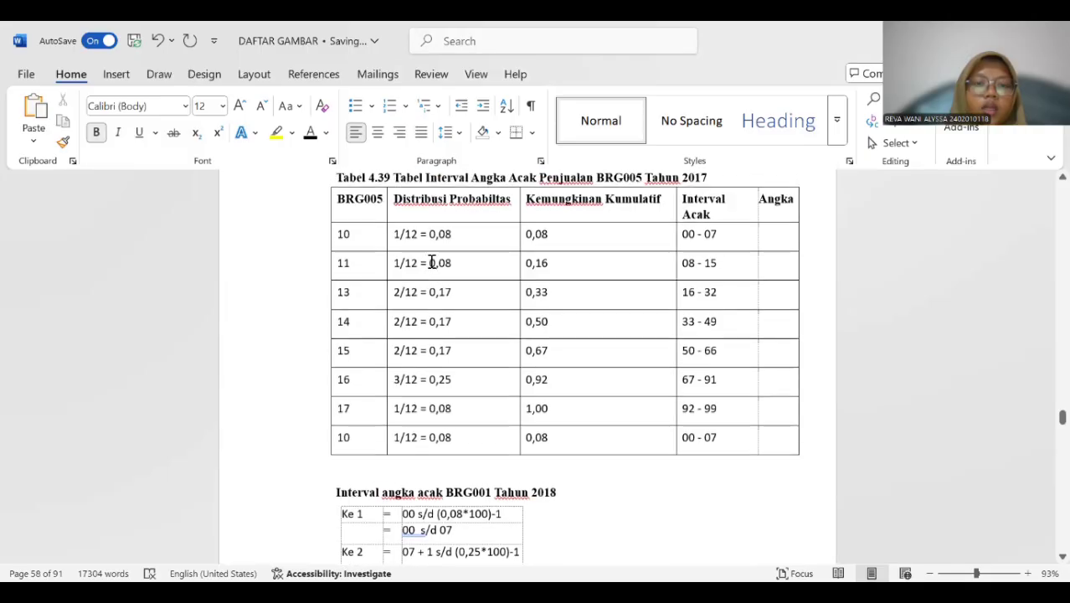
left_click(392, 277)
left_click(323, 220)
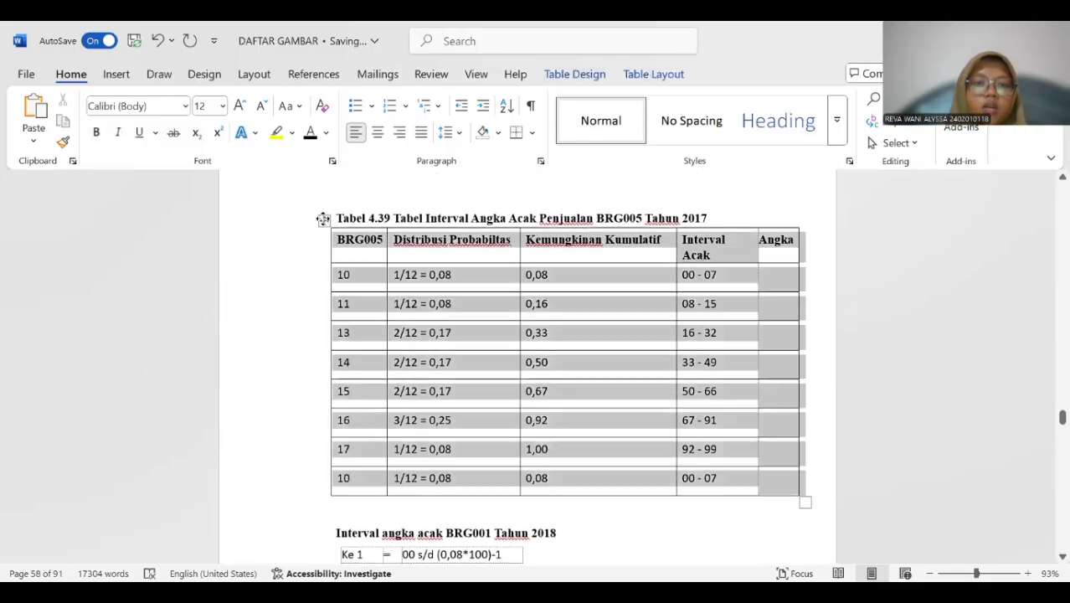
right_click(323, 220)
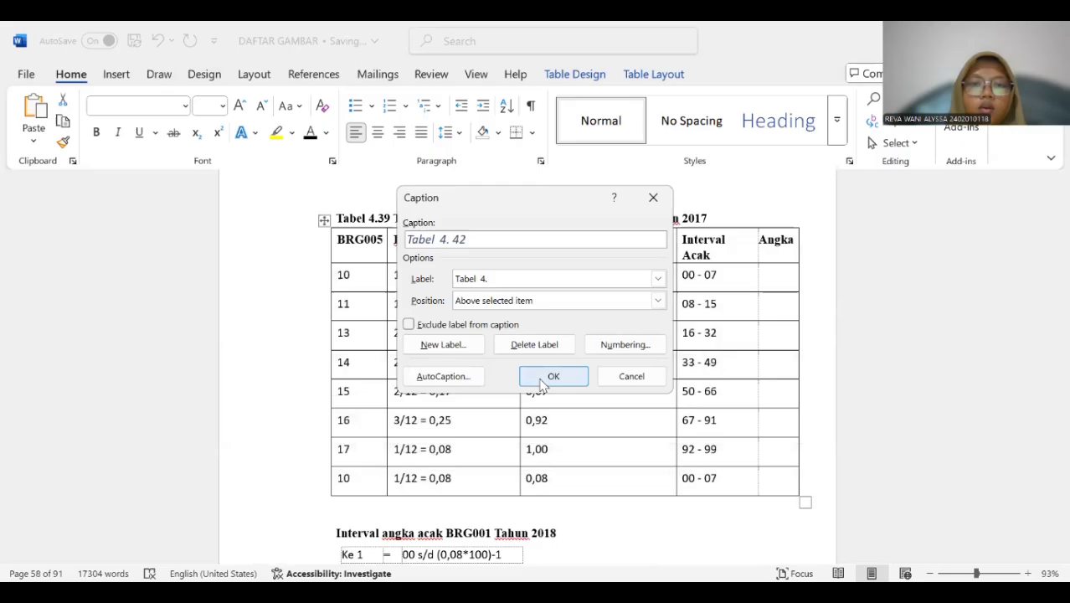
left_click(540, 381)
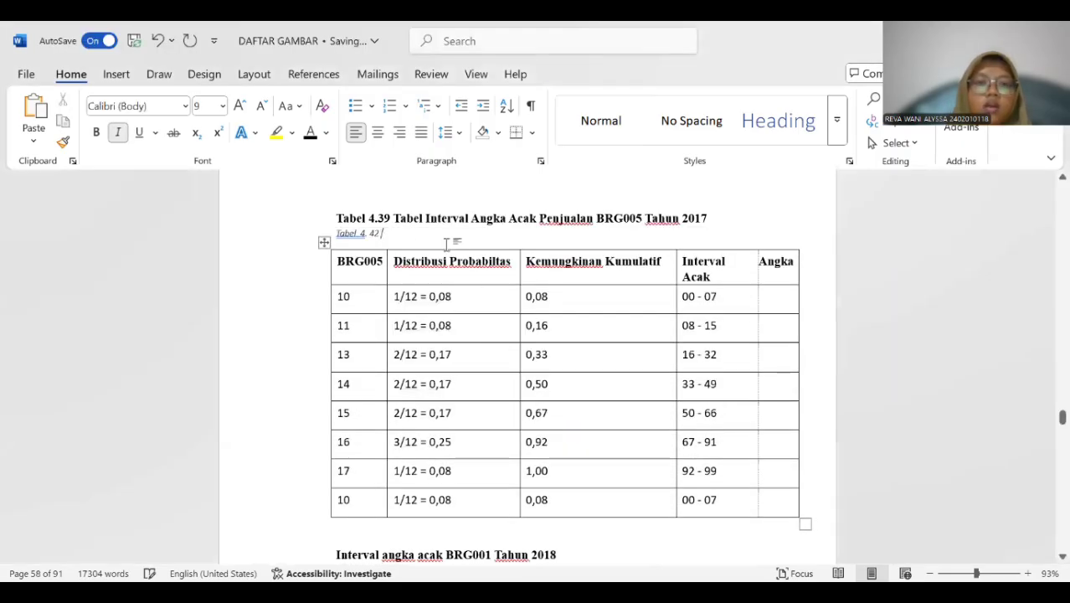
Copy the title "Tabel Interval Angka Acak Penjualan BRG005 Tahun 2017" into the Tabel 4. 42 caption and delete the old Tabel 4.39 title line.
left_click_drag(393, 220, 717, 218)
key("ctrl+c")
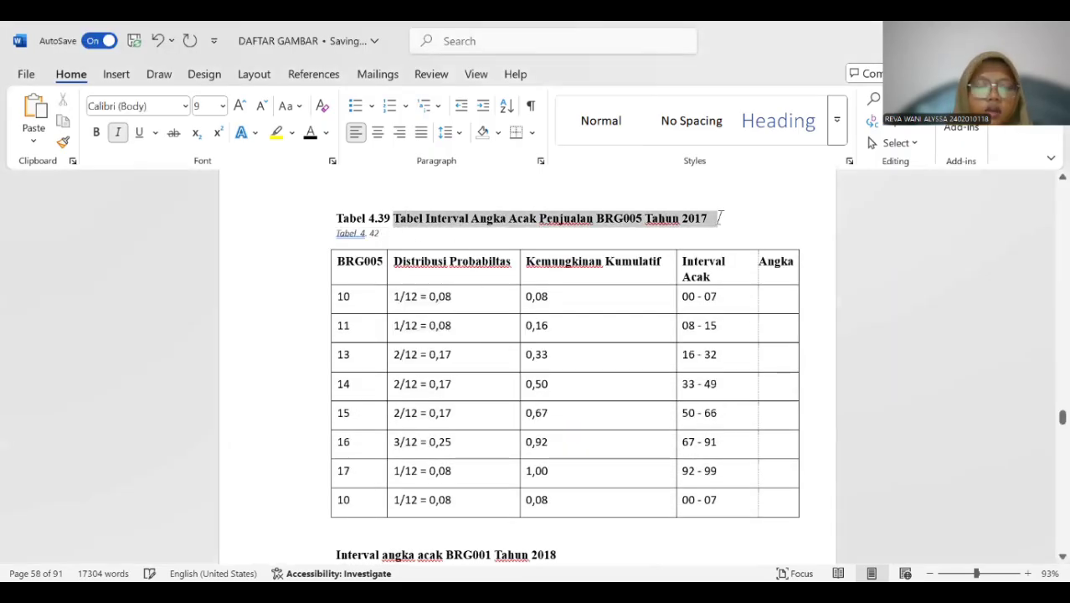
left_click(412, 235)
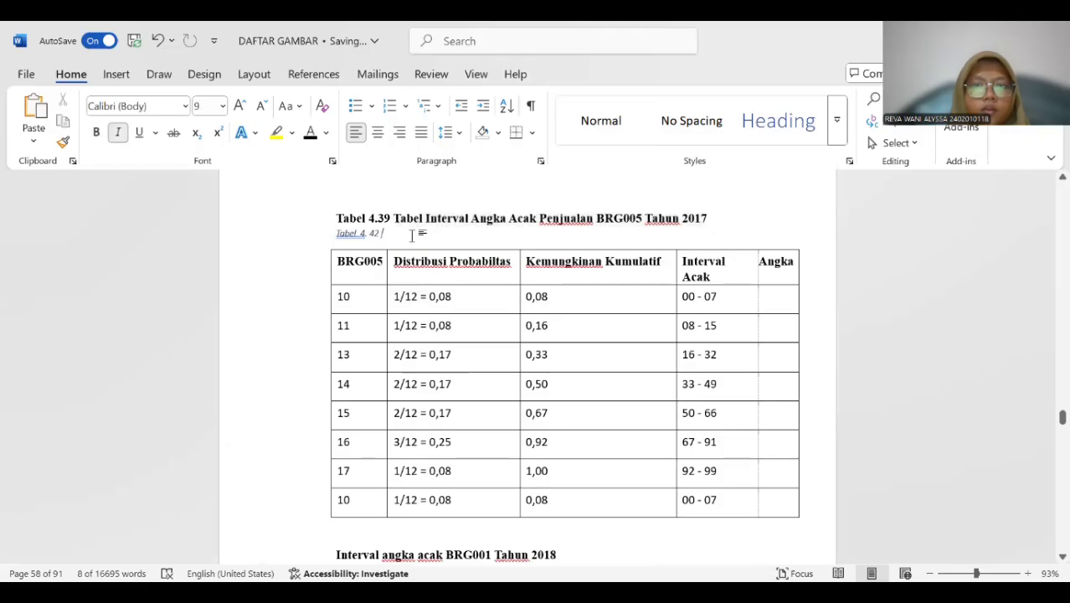
key("ctrl+v")
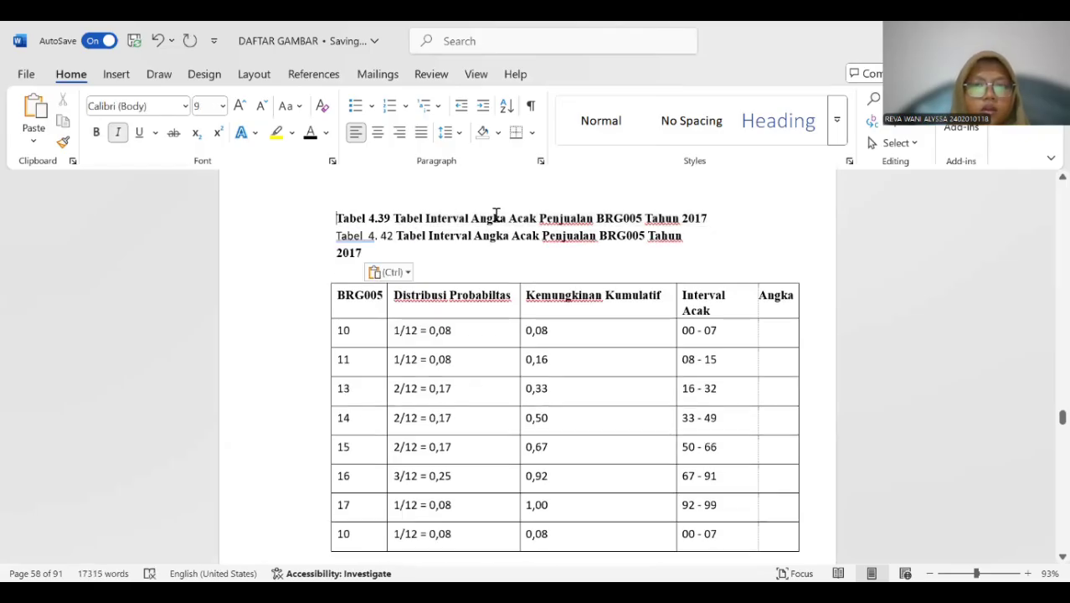
left_click_drag(495, 216, 719, 215)
key("Delete")
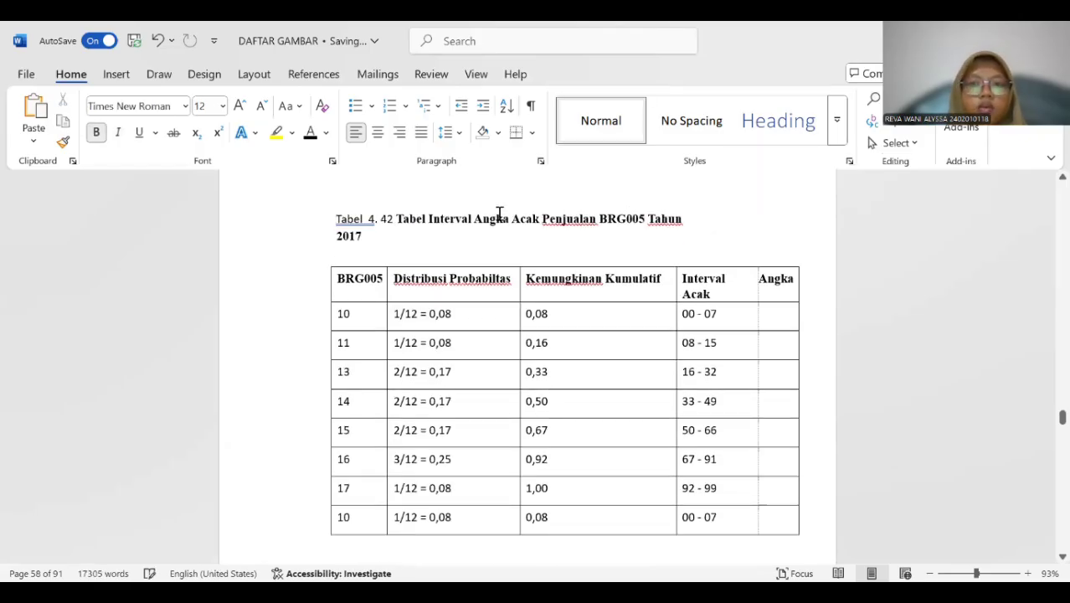
Make the whole Tabel 4. 42 caption bold and remove the extra space after "Tabel".
left_click_drag(345, 224, 361, 238)
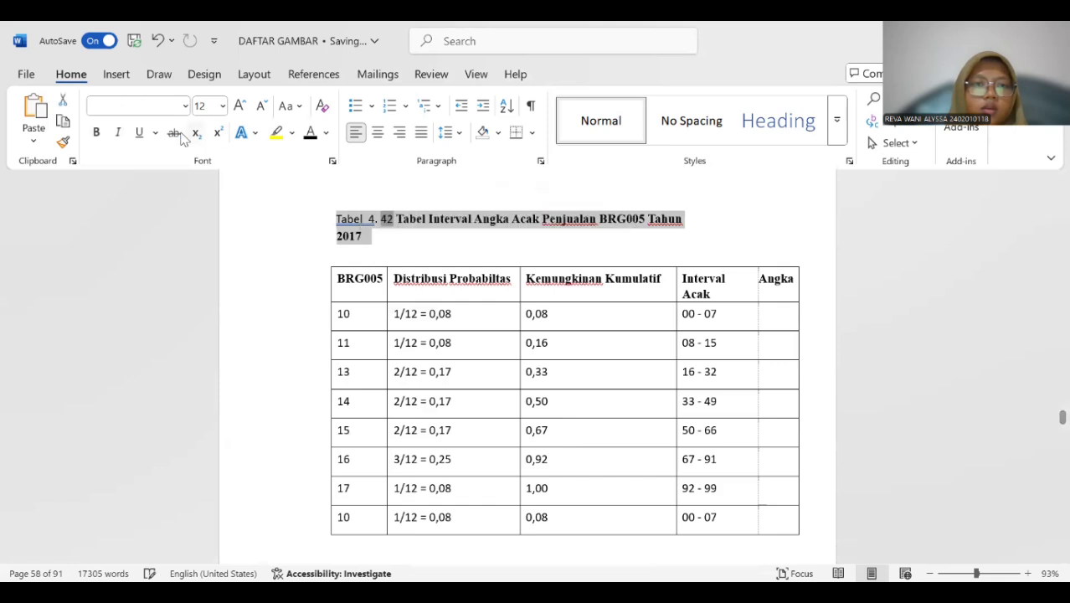
left_click(95, 132)
scroll(441, 228, "down", 1)
scroll(439, 231, "up", 1)
left_click(367, 216)
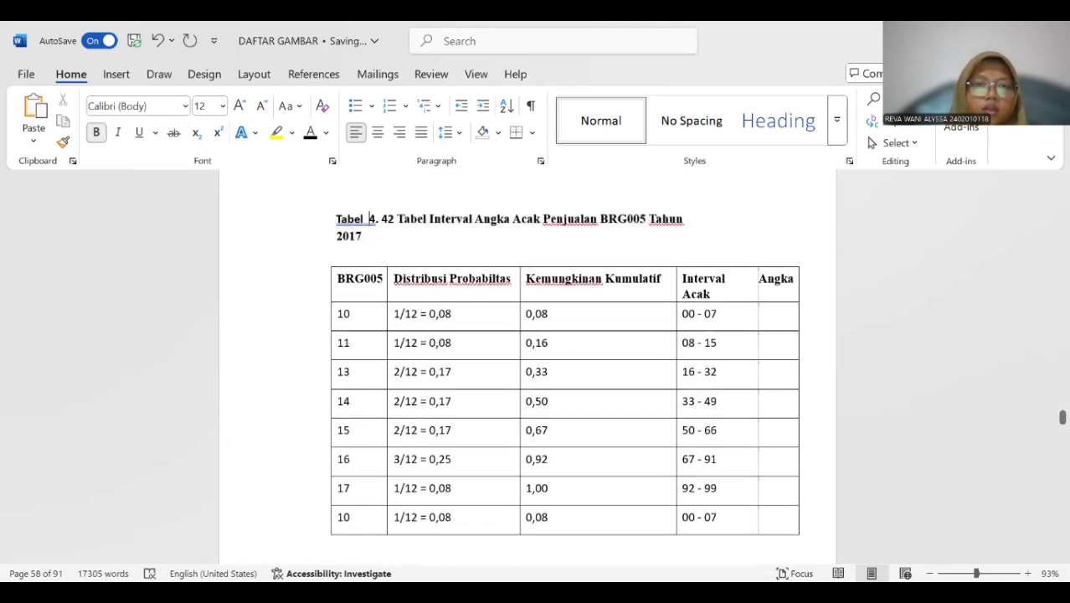
key("BackSpace")
Insert a Tabel 4. 43 caption above the BRG001 Tahun 2018 interval calculation table starting at Ke 1.
scroll(401, 262, "down", 1)
scroll(401, 262, "down", 3)
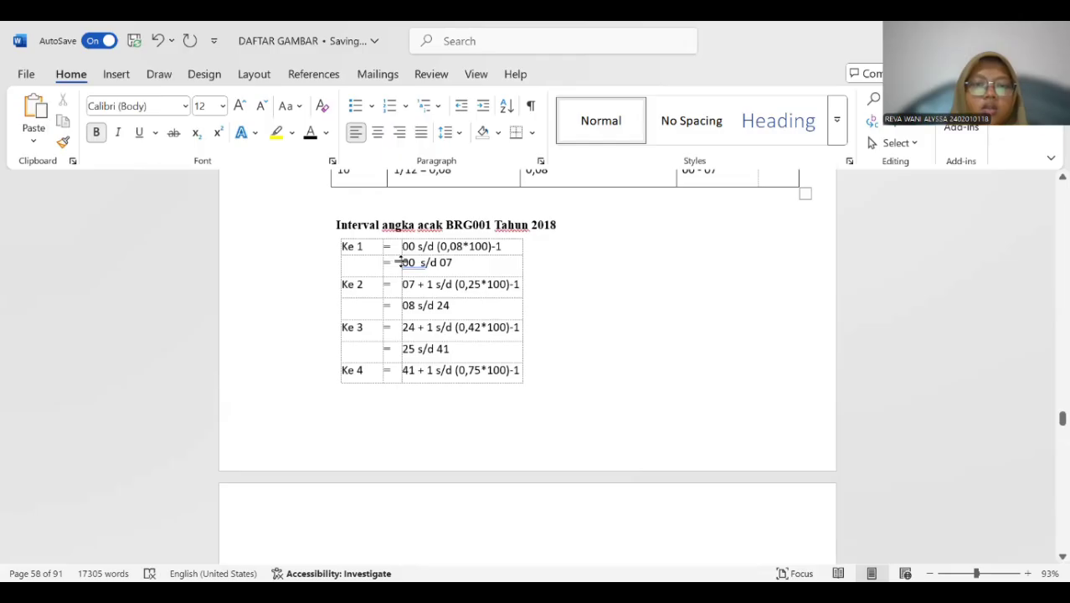
left_click(362, 270)
left_click(335, 232)
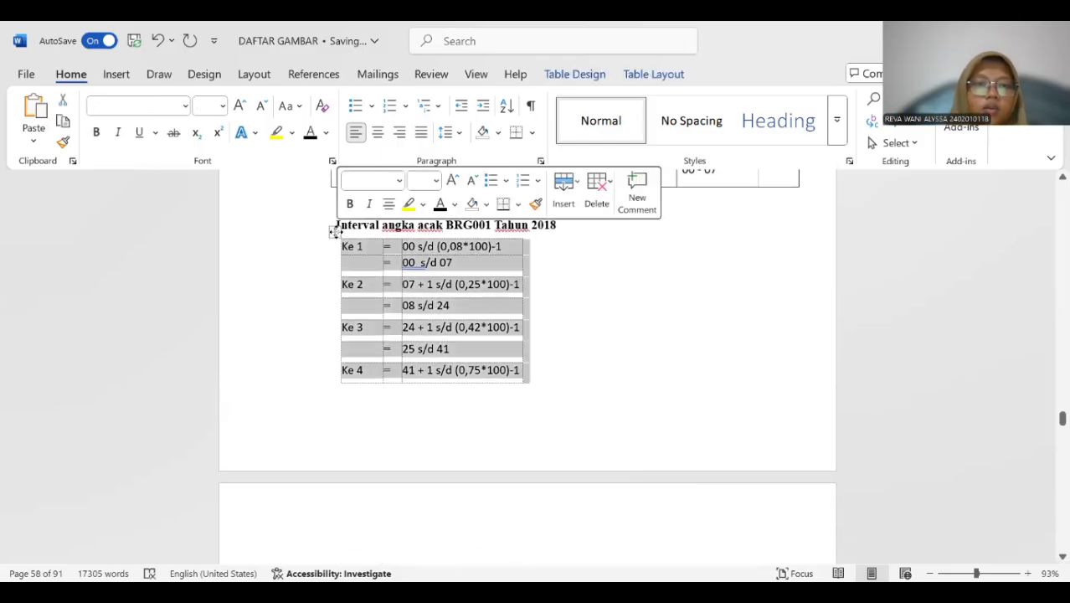
left_click(335, 229)
right_click(336, 229)
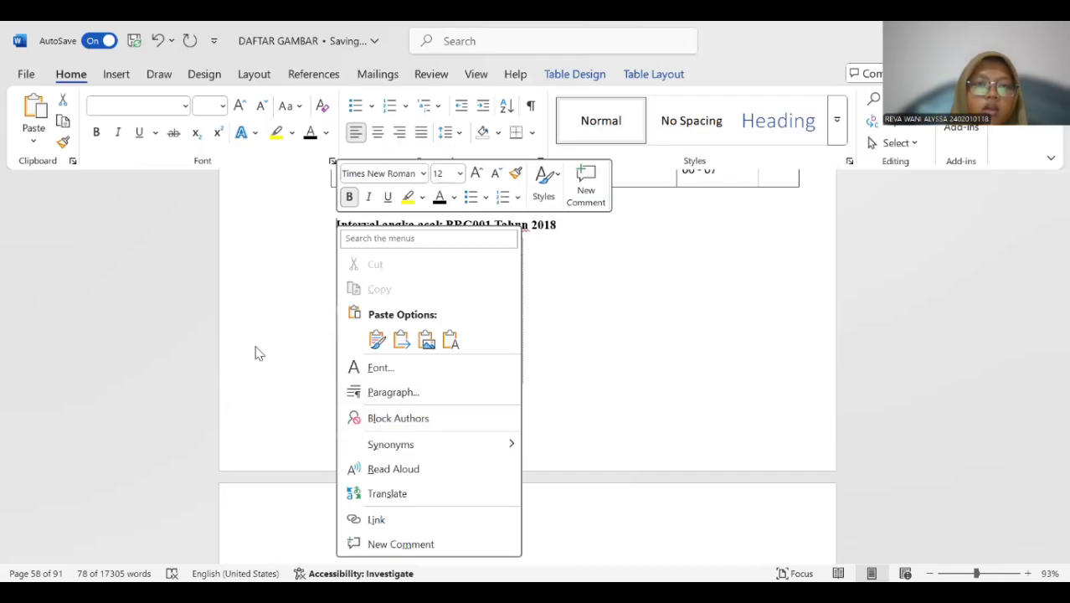
left_click(334, 248)
left_click(333, 231)
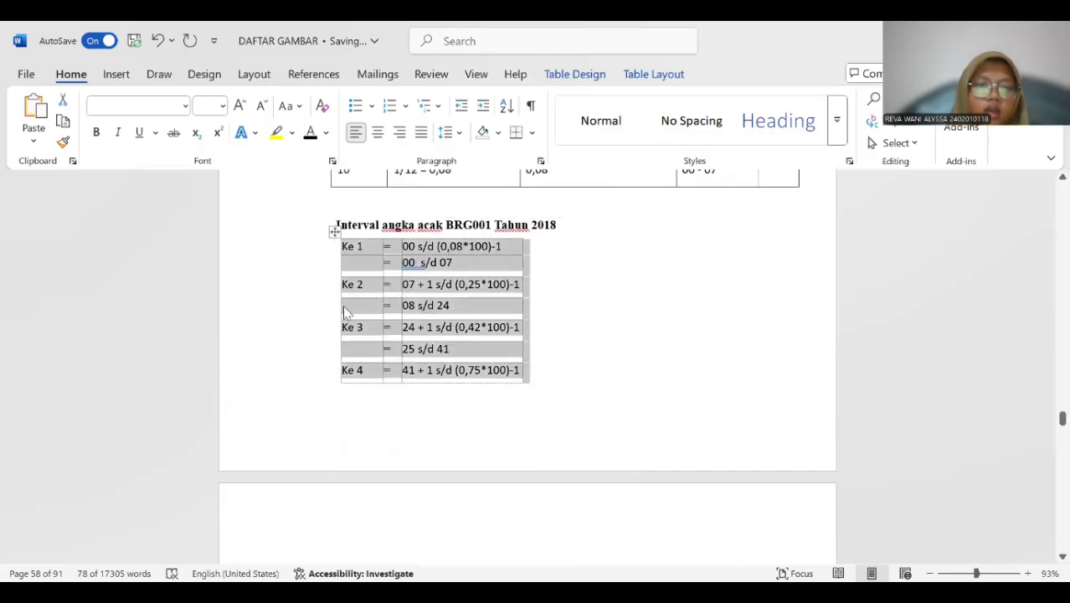
right_click(333, 231)
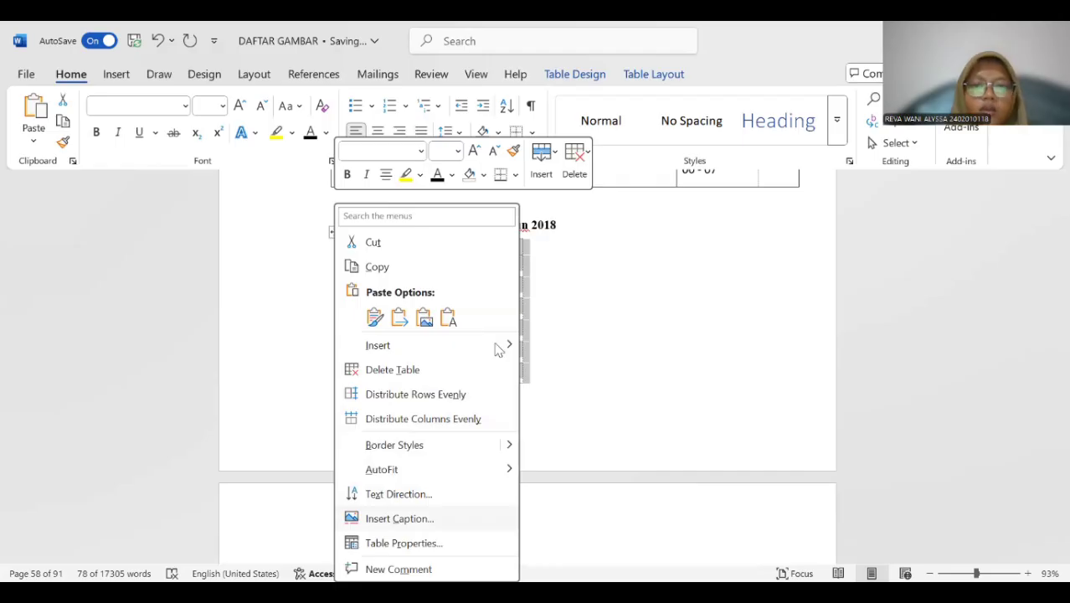
left_click(399, 518)
key("Return")
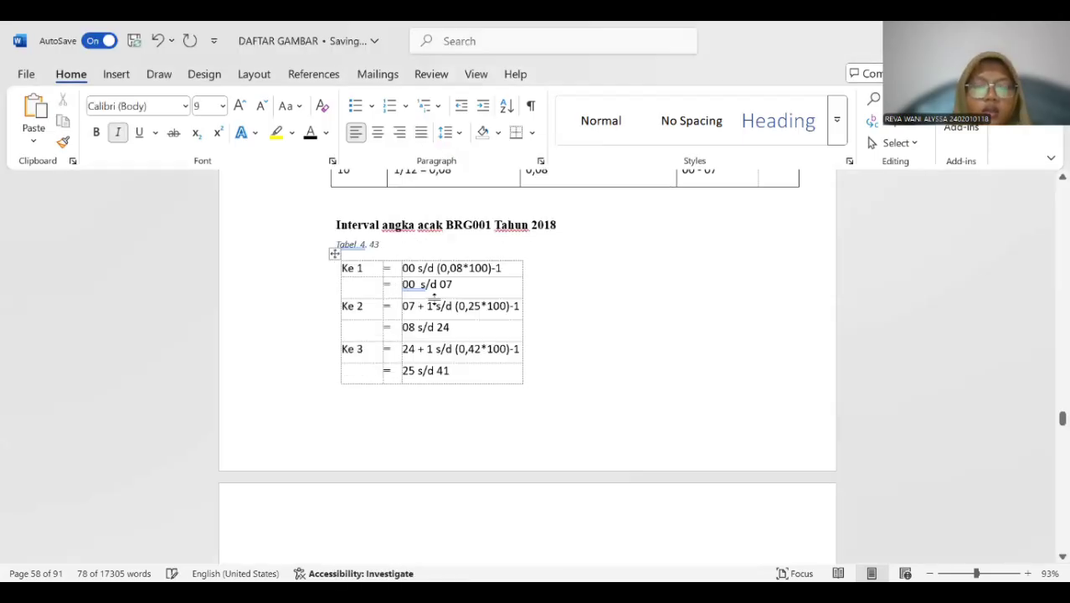
Copy the heading "Interval angka acak BRG001 Tahun 2018" into the Tabel 4. 43 caption and delete the original heading line.
left_click_drag(327, 223, 557, 232)
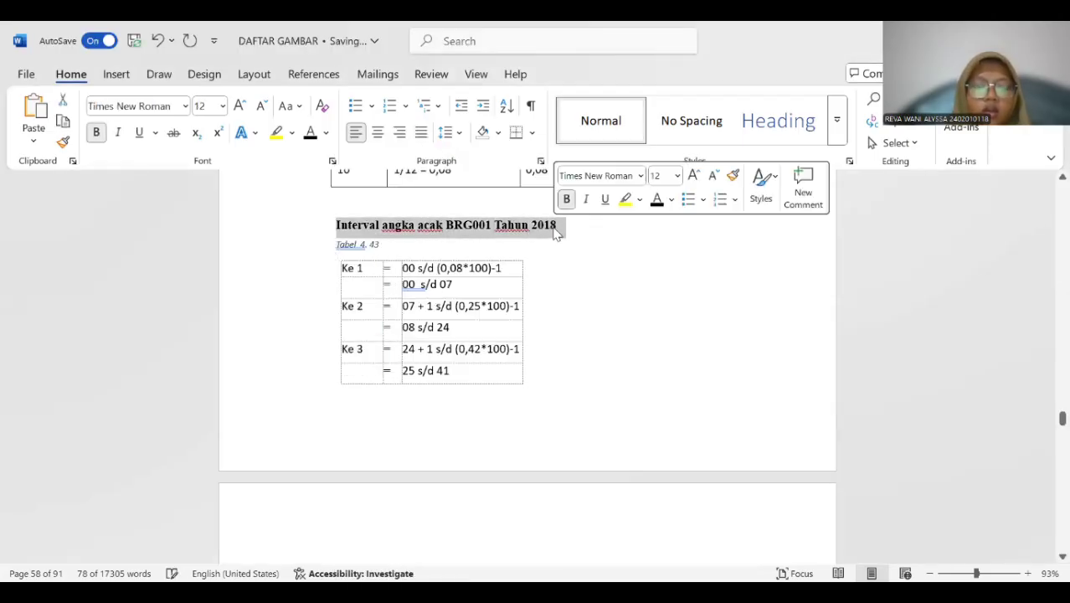
key("ctrl+c")
left_click(398, 243)
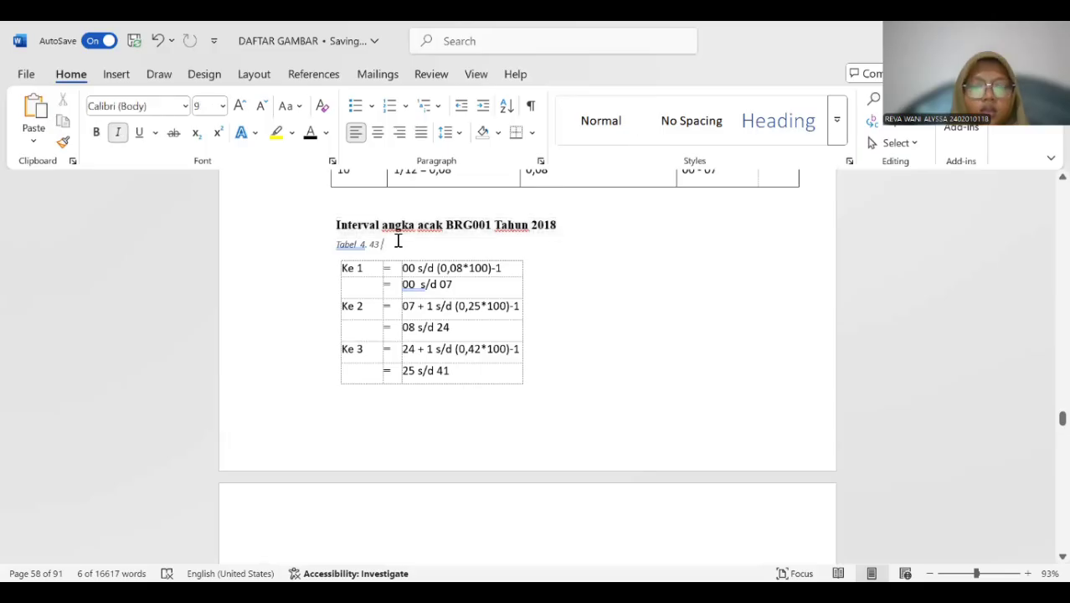
key("ctrl+v")
left_click_drag(335, 224, 560, 226)
key("BackSpace")
Make the whole Tabel 4. 43 caption bold.
left_click_drag(343, 226, 609, 227)
key("ctrl+b")
left_click(372, 224)
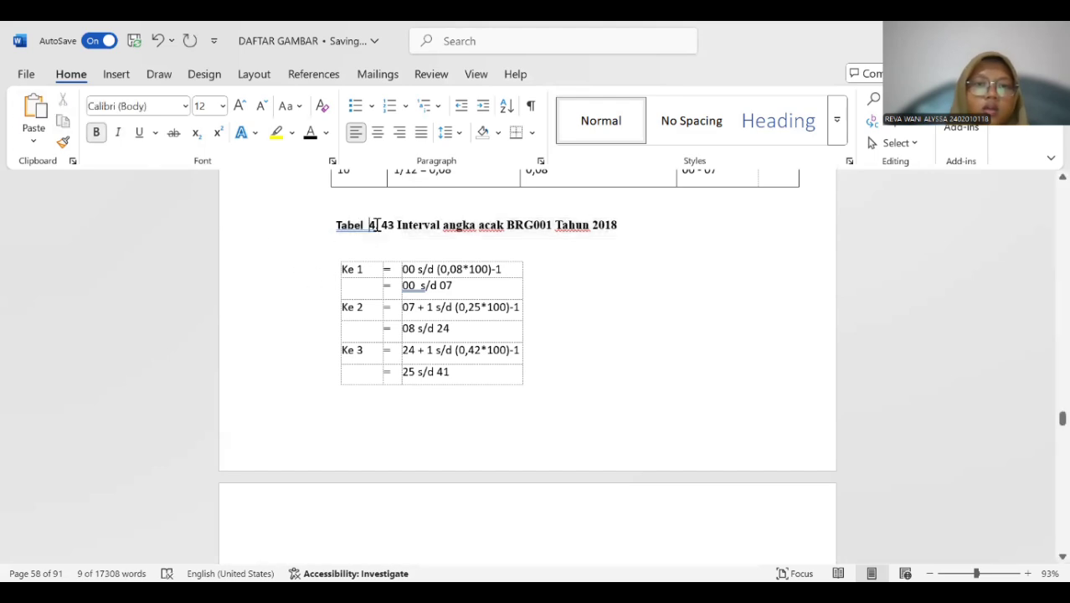
Insert a Tabel 4. 44 caption above the BRG001 Tahun 2018 sales interval table.
scroll(389, 247, "down", 3)
scroll(399, 251, "down", 5)
scroll(398, 251, "up", 2)
left_click(385, 286)
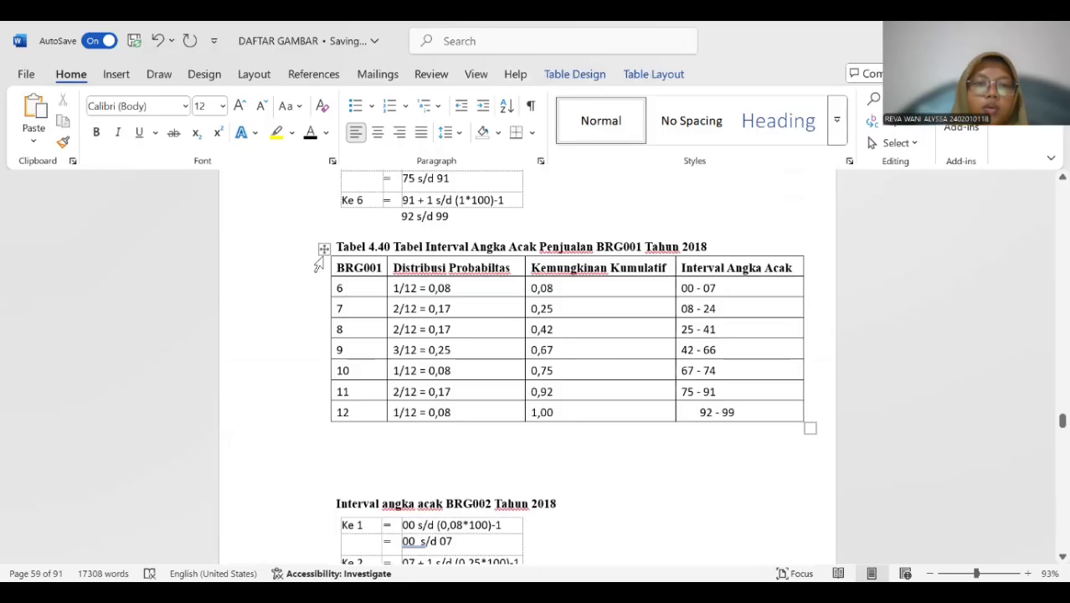
left_click(323, 250)
right_click(382, 388)
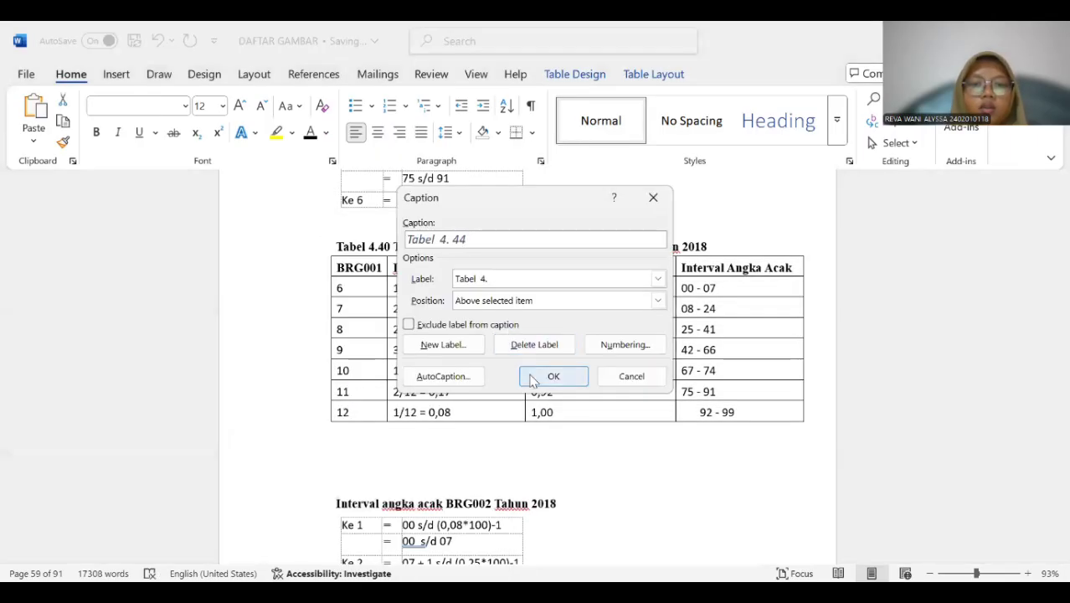
left_click(532, 378)
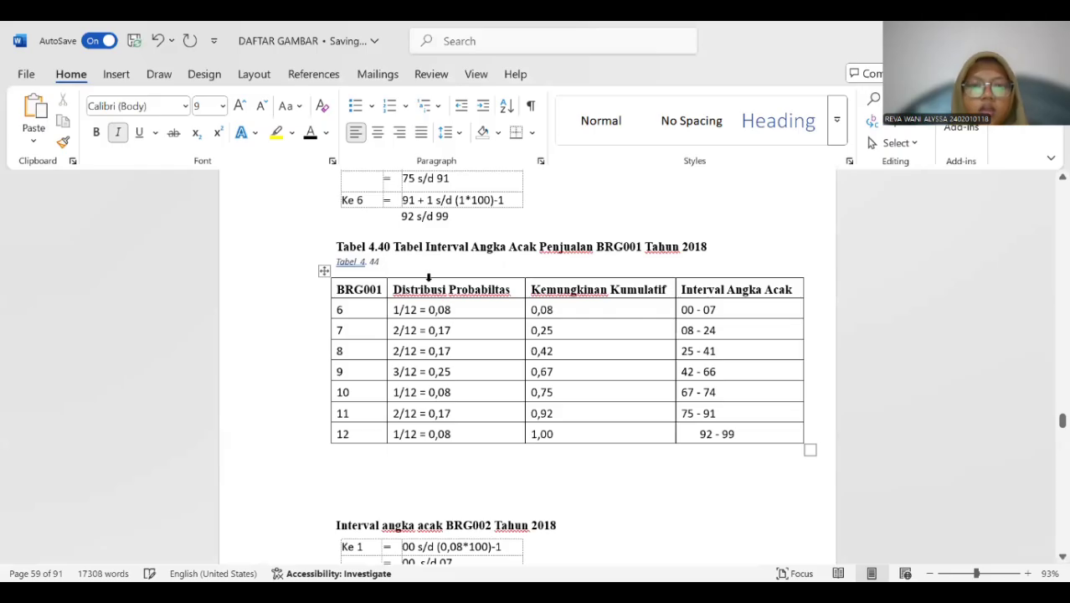
Copy "Tabel Interval Angka Acak Penjualan BRG001 Tahun 2018" into the Tabel 4. 44 caption, deleting the old Tabel 4.40 title and the stray line below.
left_click_drag(396, 246, 738, 244)
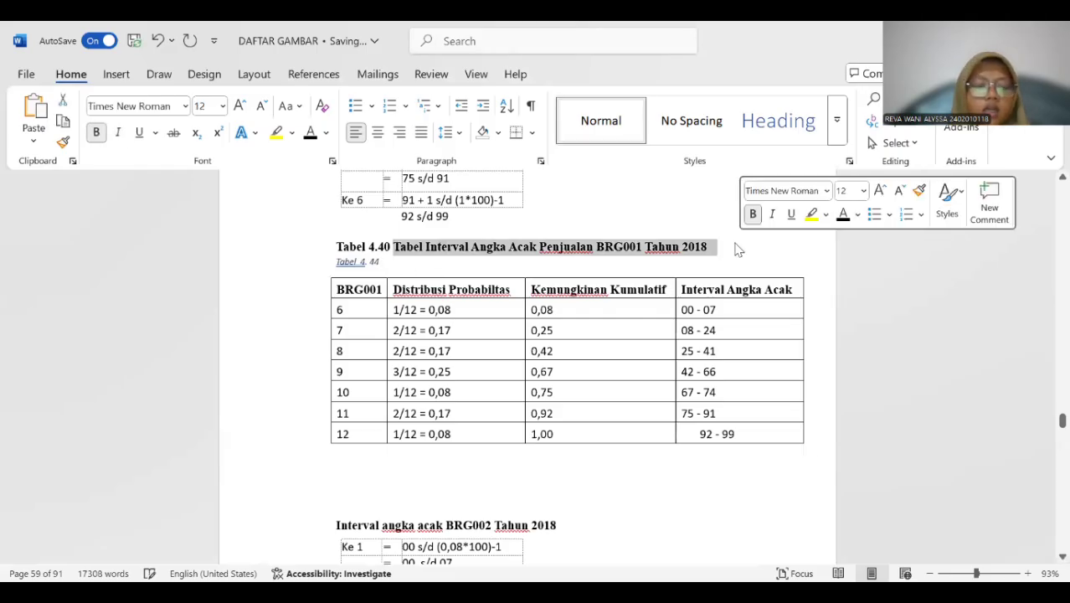
left_click(397, 264)
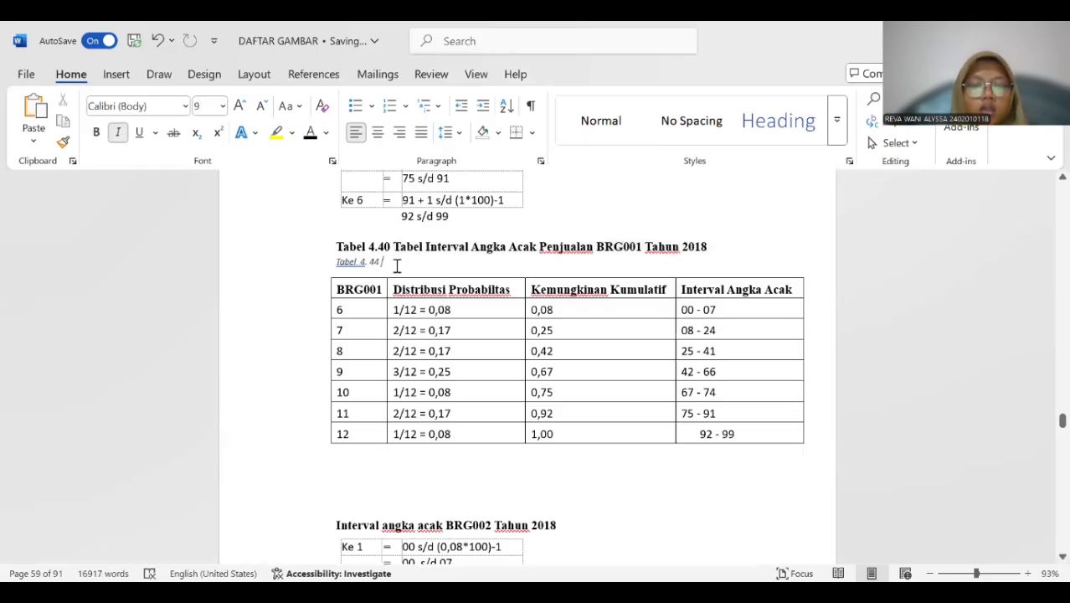
key("ctrl+v")
left_click_drag(330, 248, 688, 254)
key("Delete")
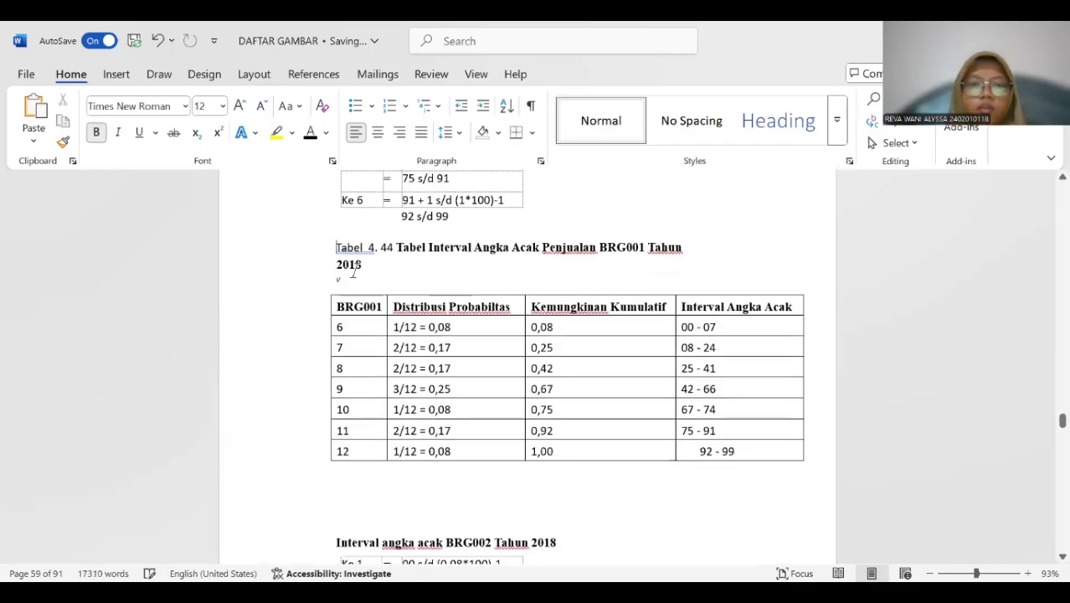
key("BackSpace")
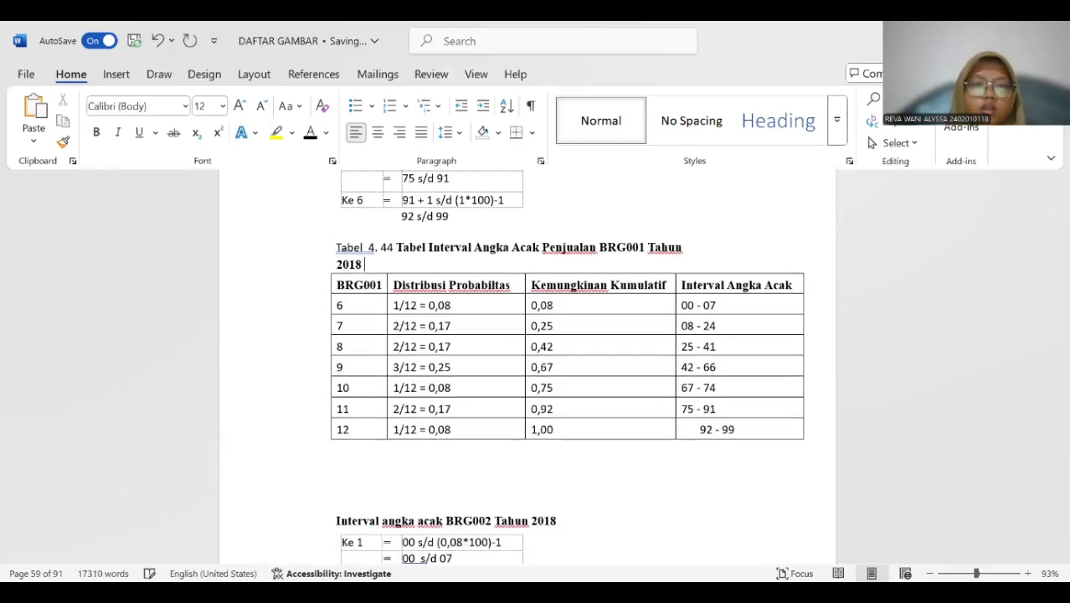
Make the whole Tabel 4. 44 caption bold and remove the extra space after "Tabel".
left_click_drag(336, 243, 361, 264)
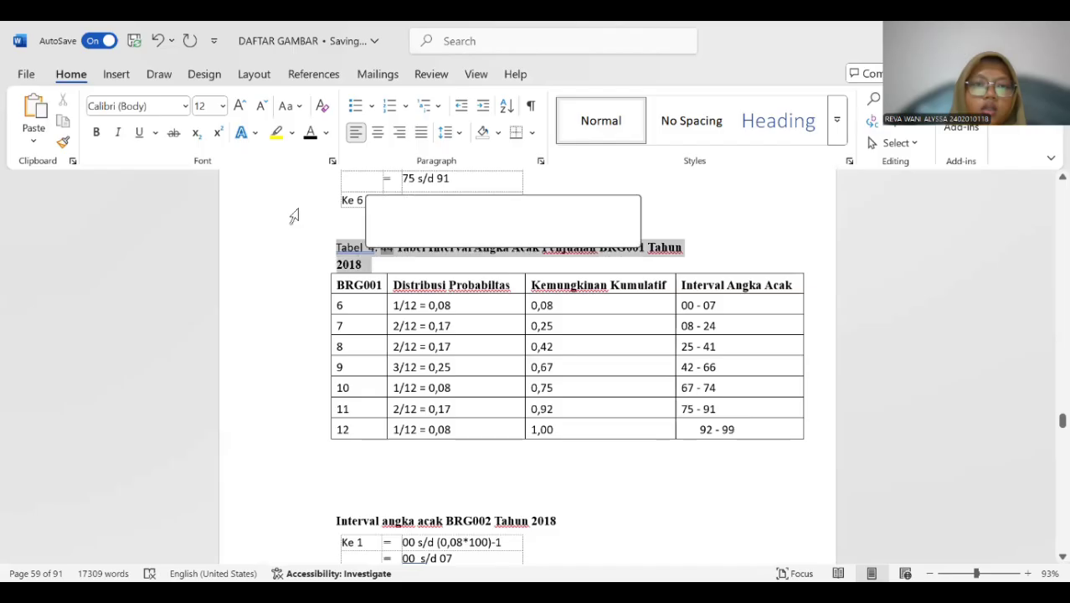
left_click(96, 134)
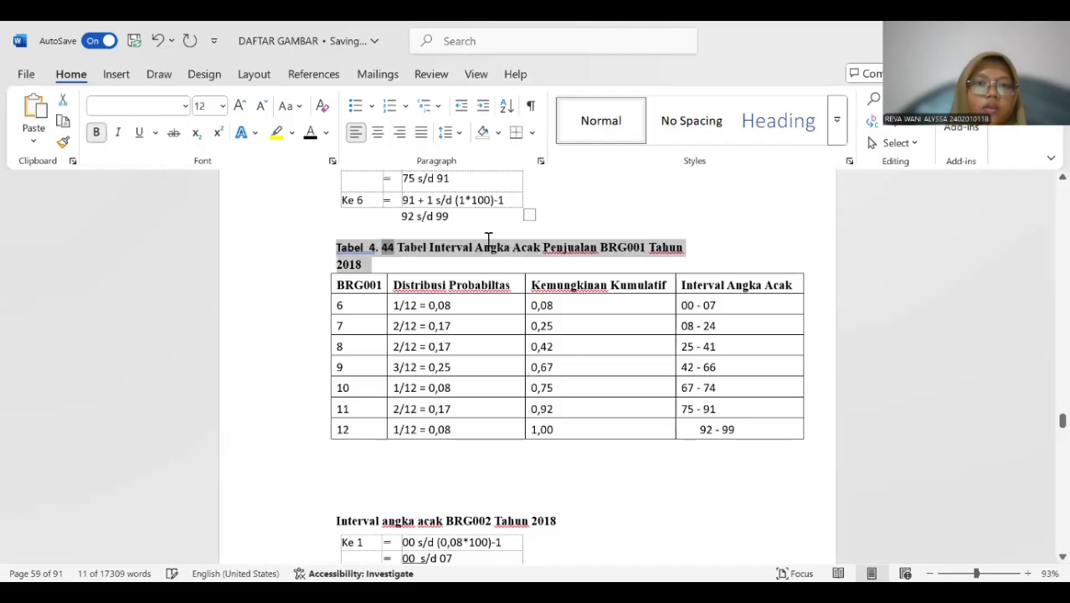
left_click(369, 244)
key("BackSpace")
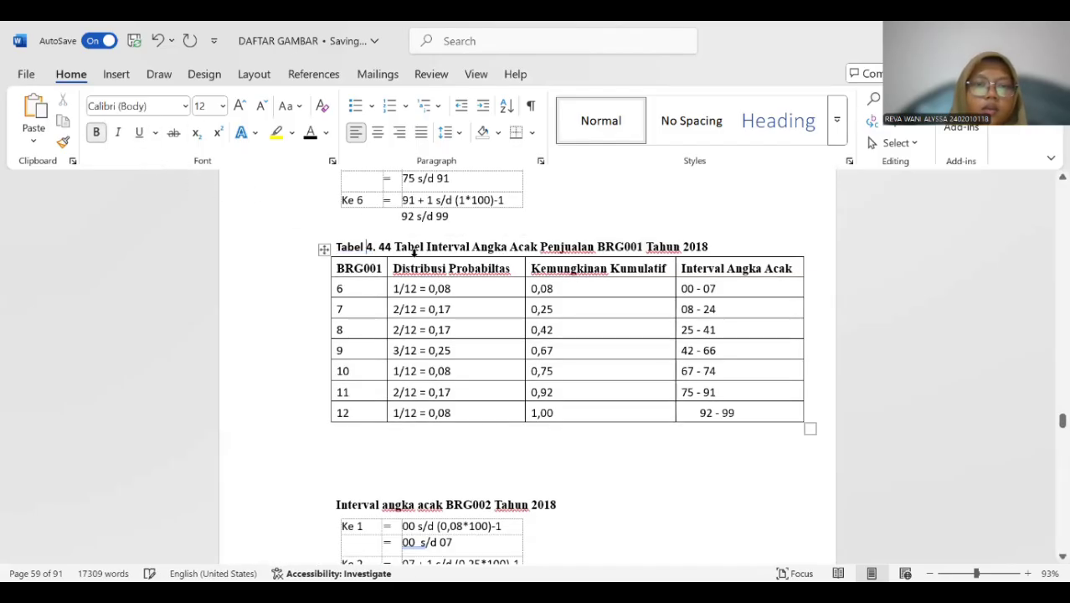
Insert a Tabel 4. 45 caption above the BRG002 Tahun 2018 interval calculation table starting at Ke 1.
scroll(413, 254, "down", 7)
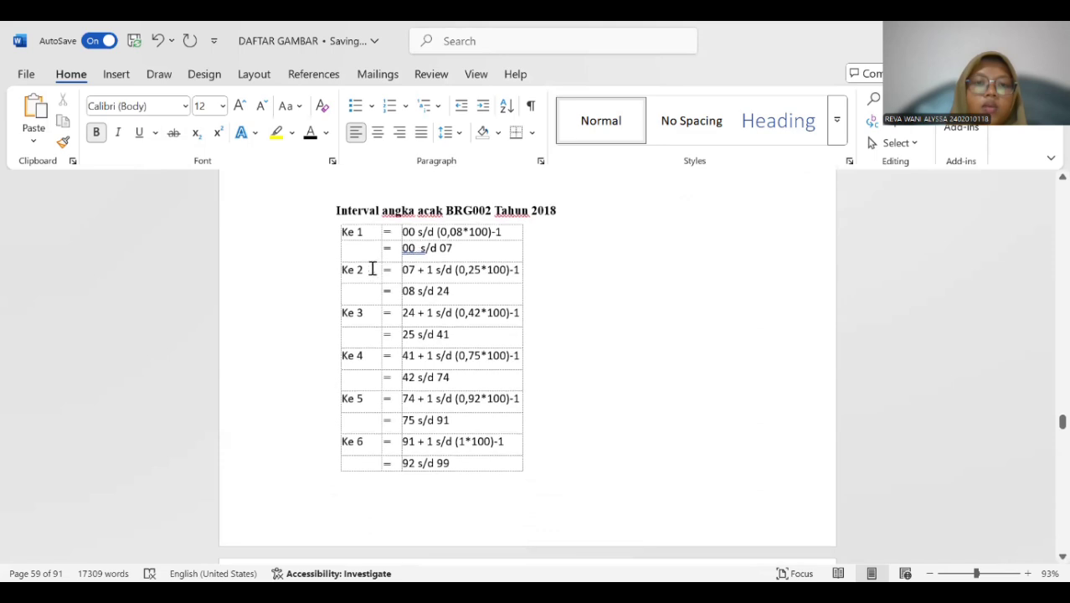
left_click(372, 269)
left_click(333, 217)
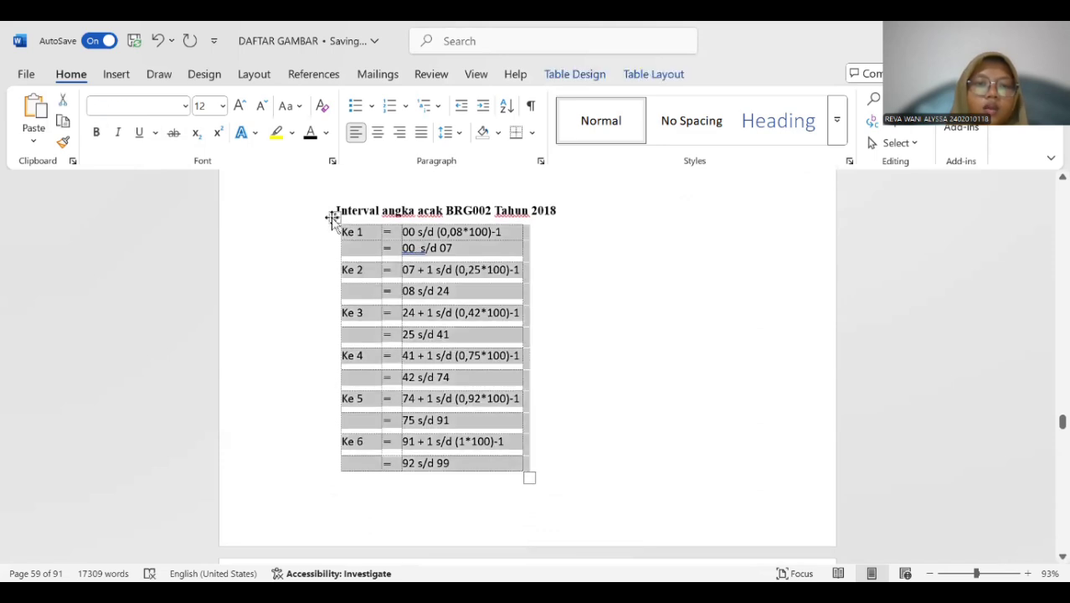
right_click(334, 217)
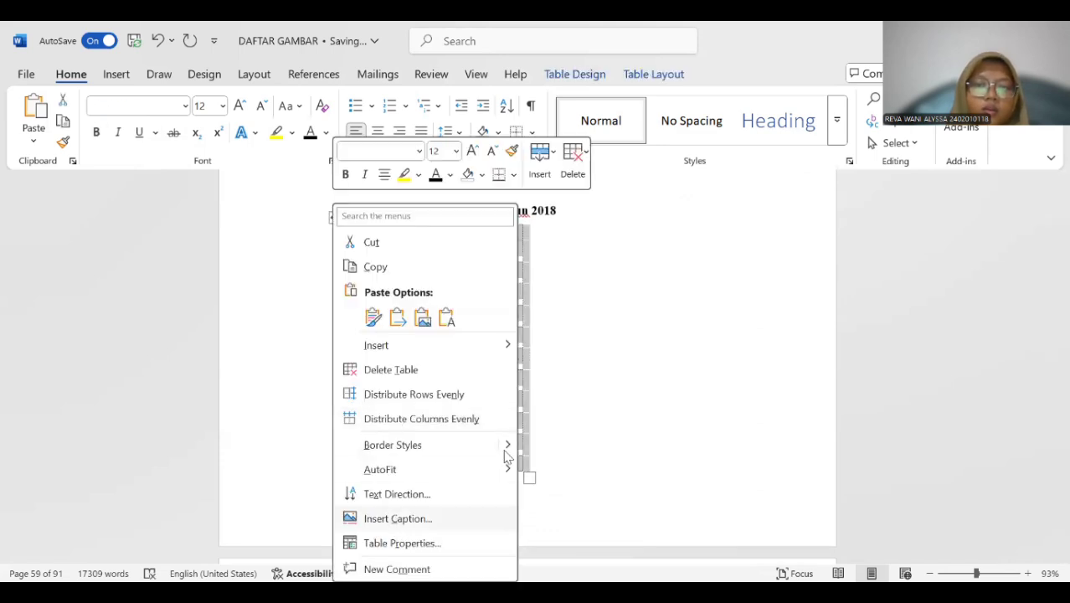
left_click(503, 518)
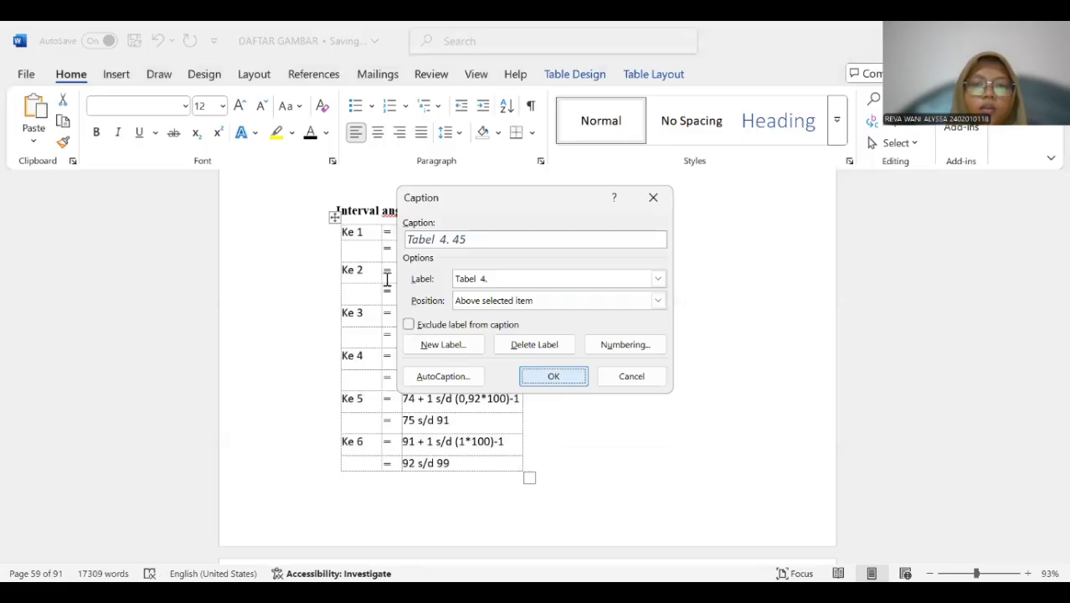
key("Return")
Copy "Interval angka acak BRG002 Tahun 2018" into the Tabel 4. 45 caption and delete the old title line above it.
left_click_drag(327, 212, 559, 215)
key("ctrl+c")
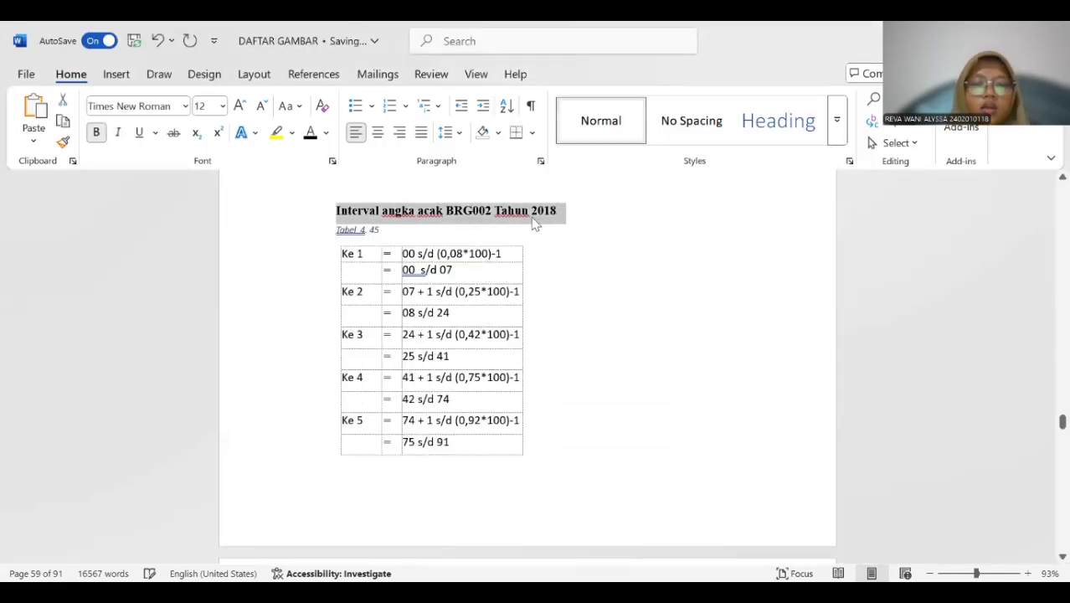
left_click(404, 226)
key("ctrl+v")
left_click_drag(335, 221, 548, 216)
key("BackSpace")
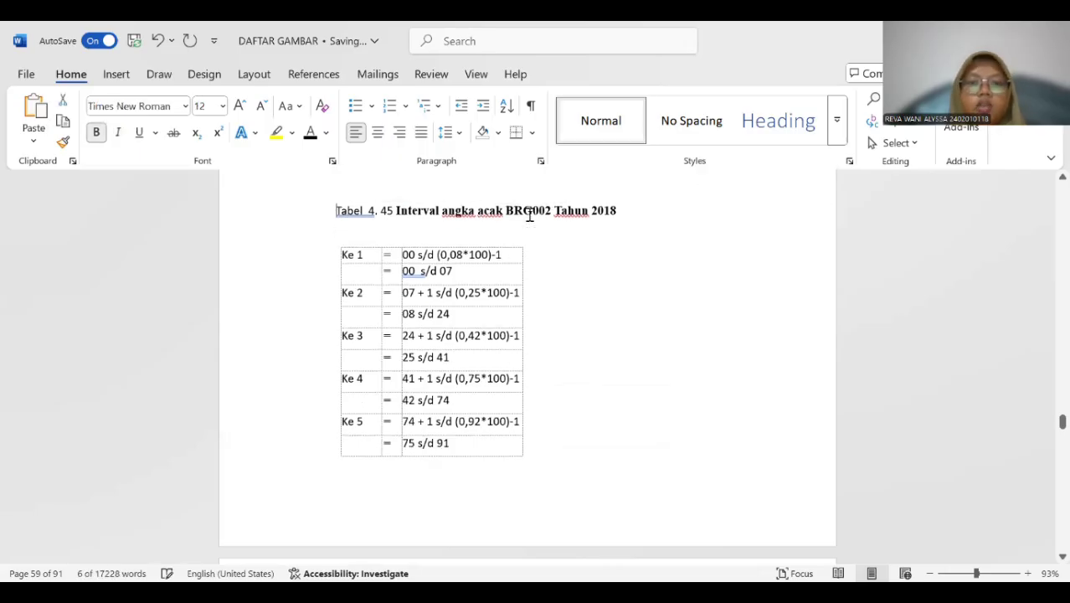
Make the whole Tabel 4. 45 caption bold.
left_click_drag(393, 208, 607, 210)
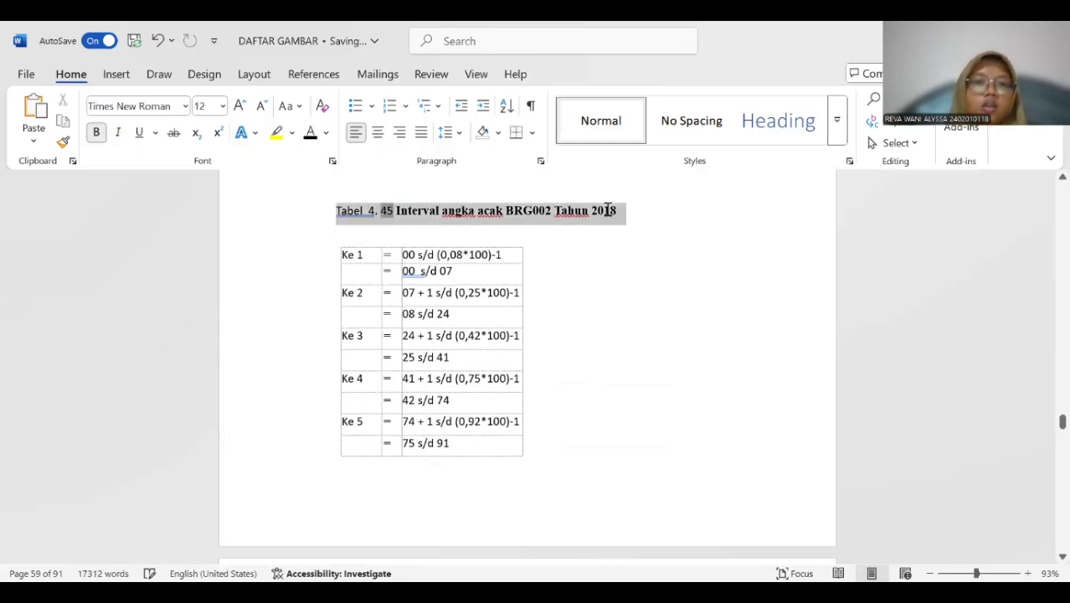
left_click(97, 134)
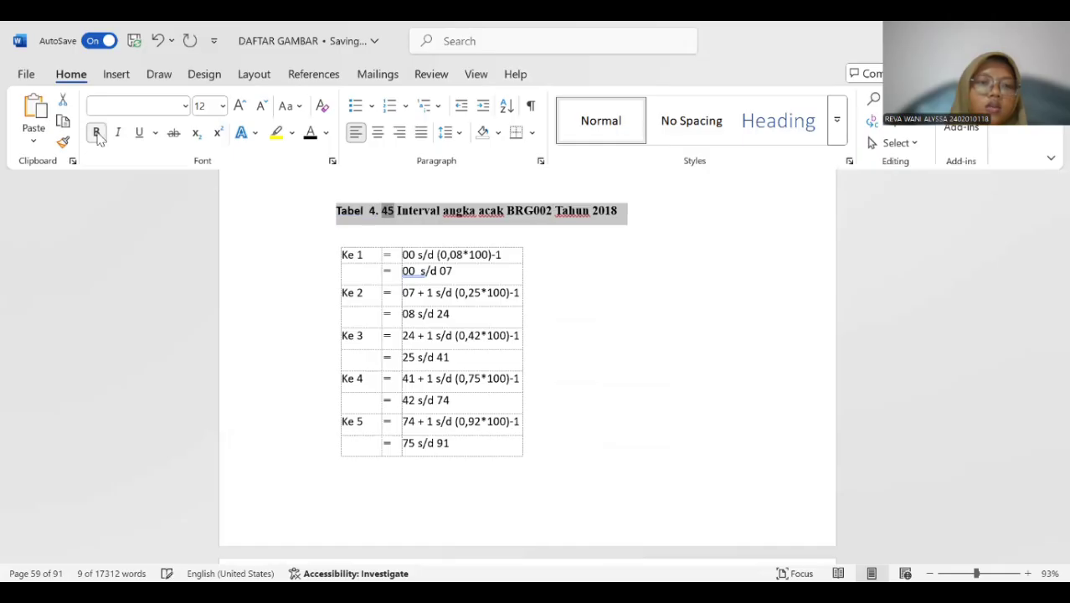
scroll(335, 263, "down", 5)
scroll(347, 260, "up", 5)
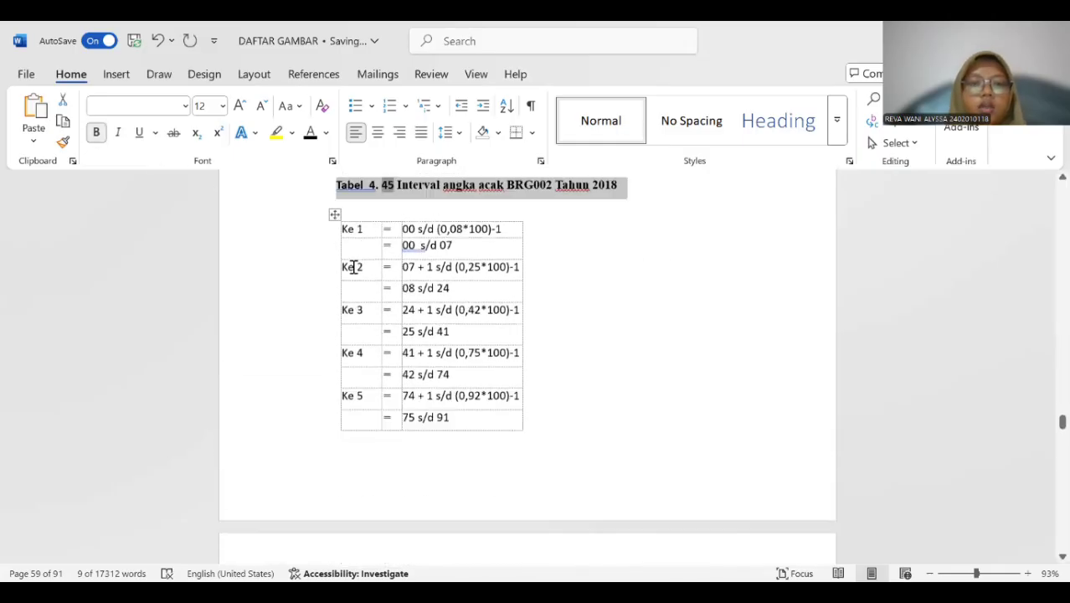
left_click(366, 283)
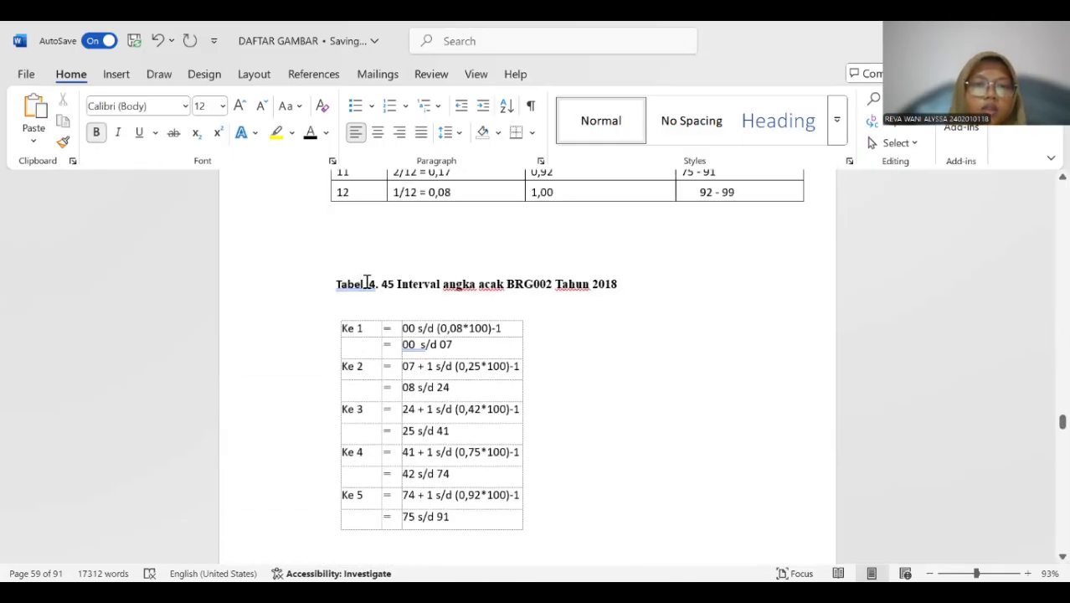
Insert a caption for the BRG002 Tahun 2018 sales interval table titled Tabel 4.41.
scroll(377, 303, "down", 10)
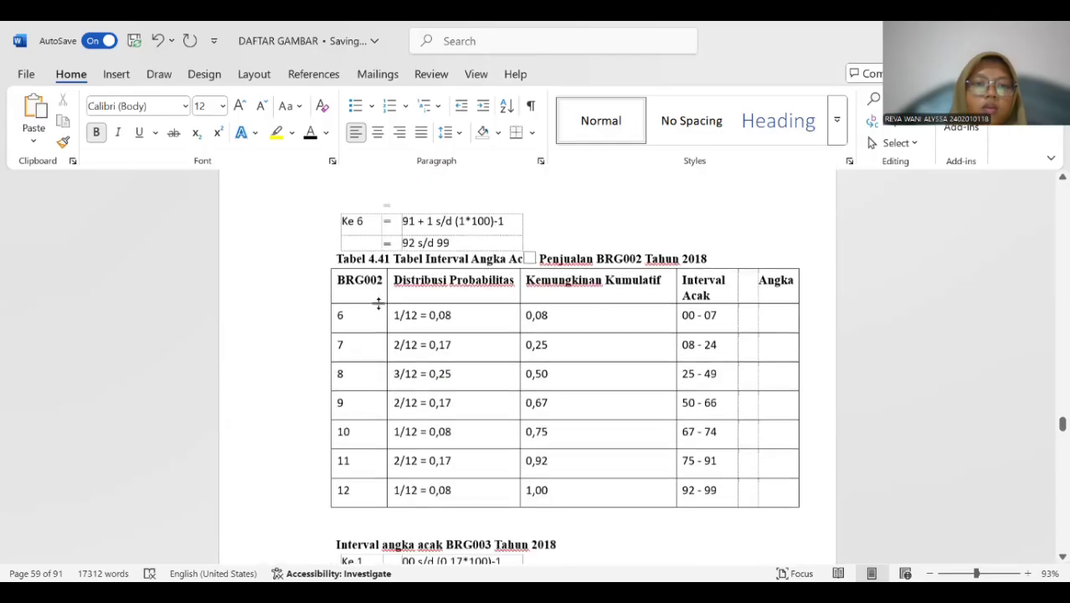
left_click(323, 258)
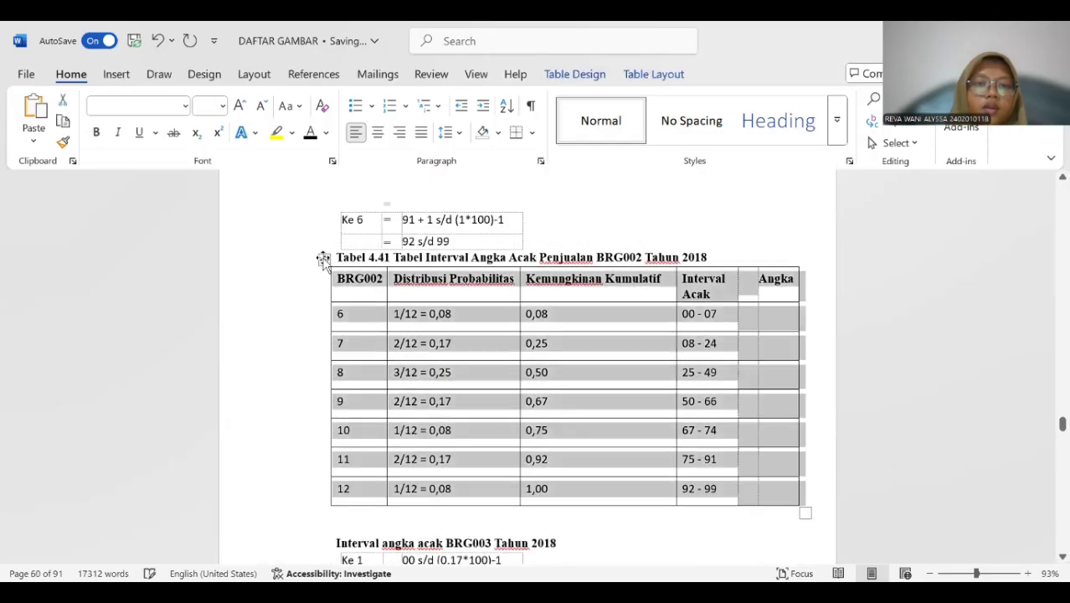
right_click(324, 258)
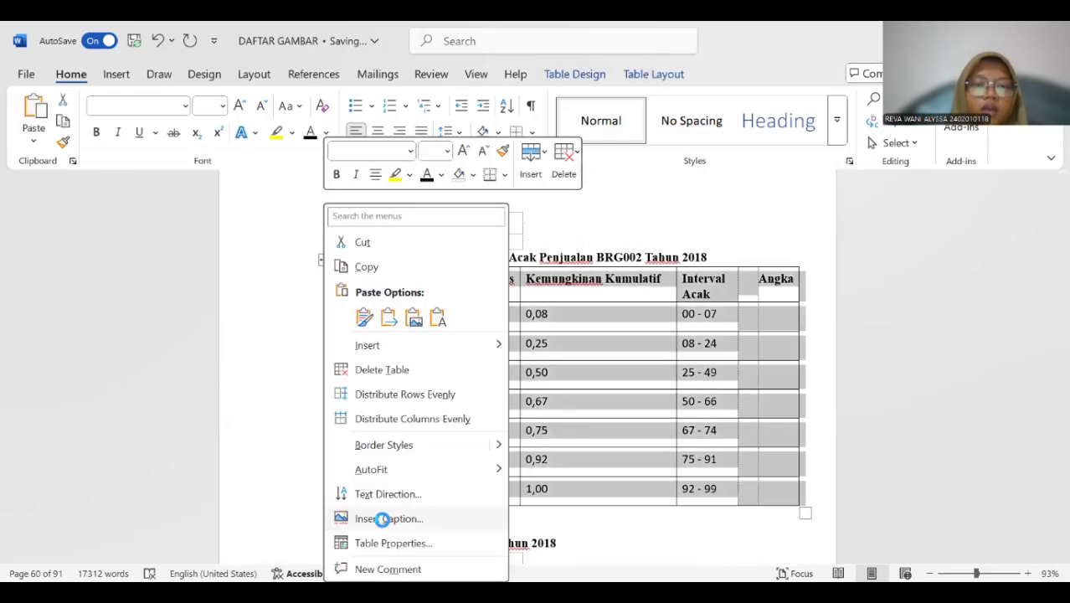
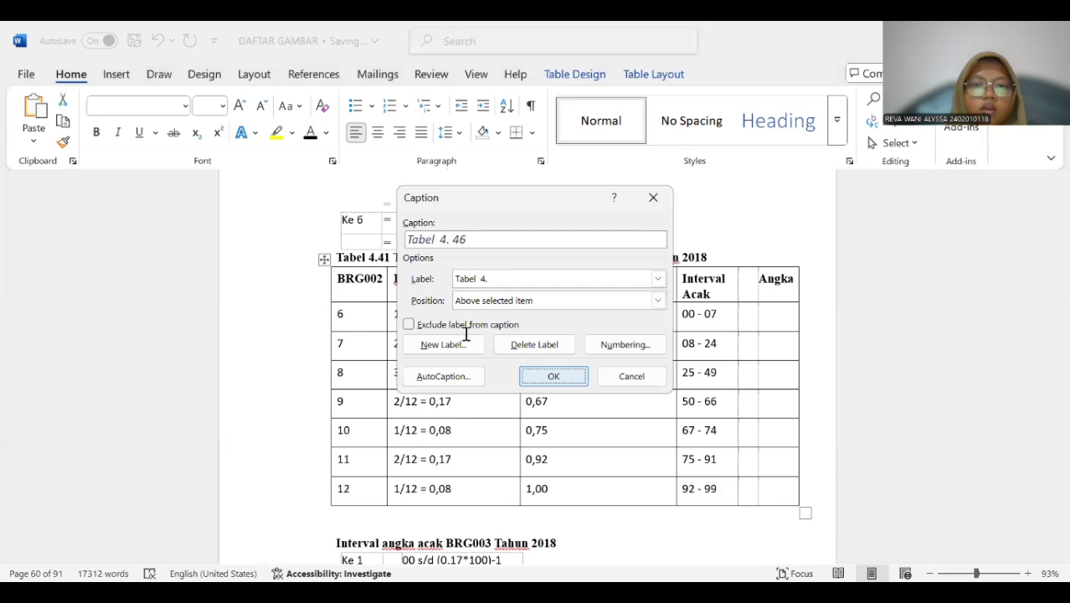
Insert a "Tabel 4." caption above the BRG002 table and copy "Tabel Interval Angka Acak Penjualan BRG002 Tahun 2018" into it.
key("Return")
left_click_drag(393, 259, 712, 257)
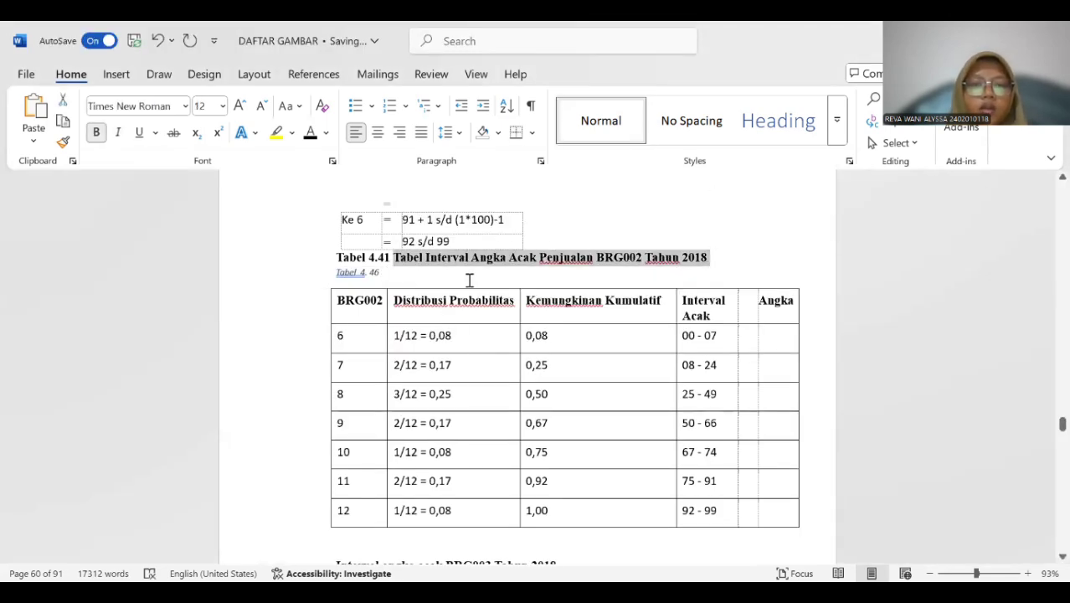
type("Tabel Interval Angka Acak Penjualan BRG002 Tahun 2018")
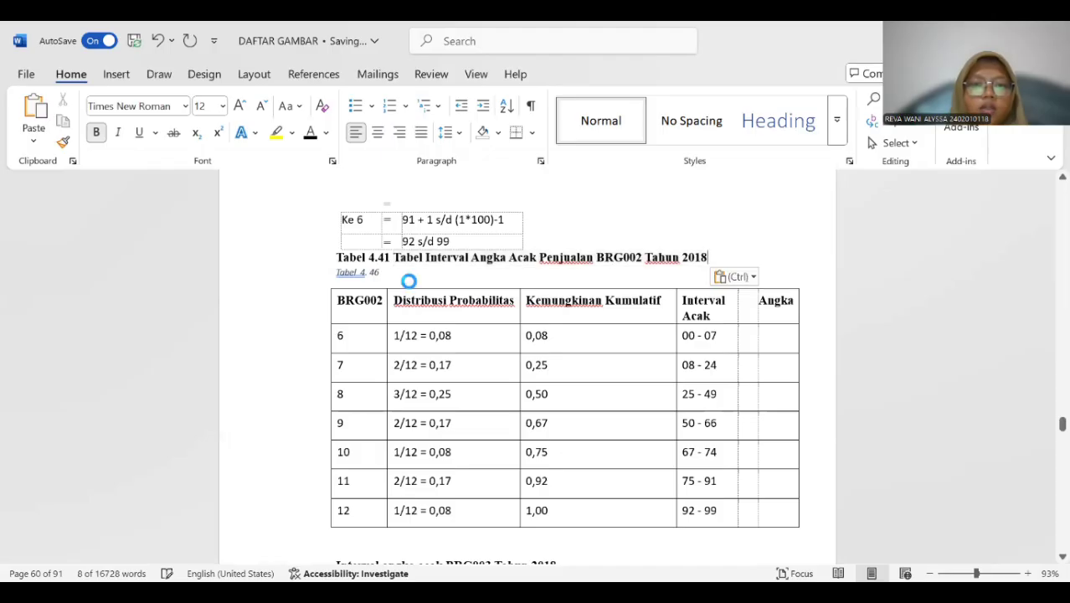
left_click(393, 274)
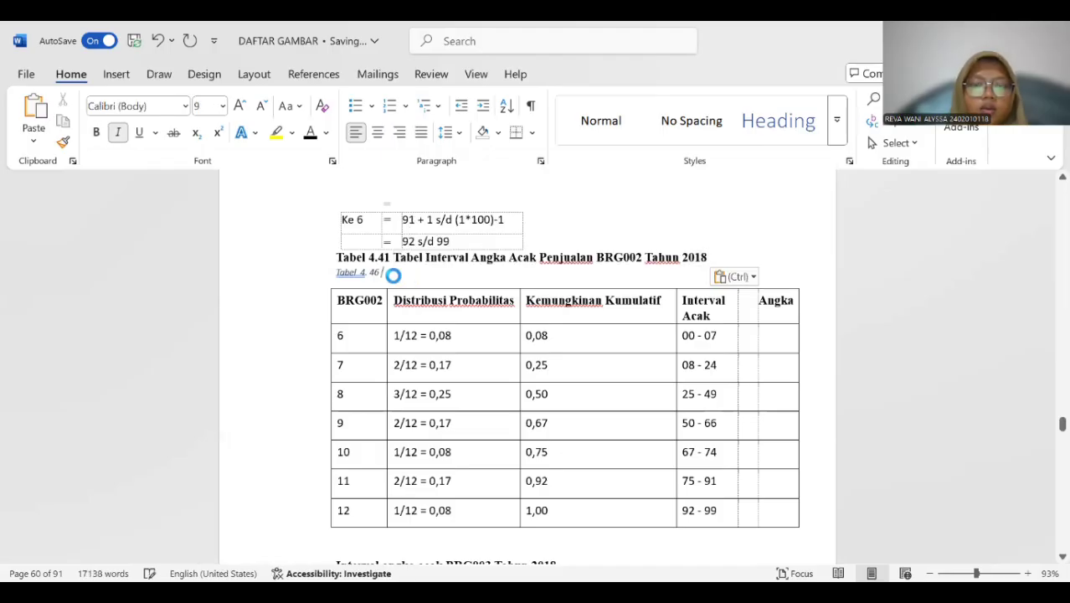
type("Tabel Interval Angka Acak Penjualan BRG002 Tahun 2018")
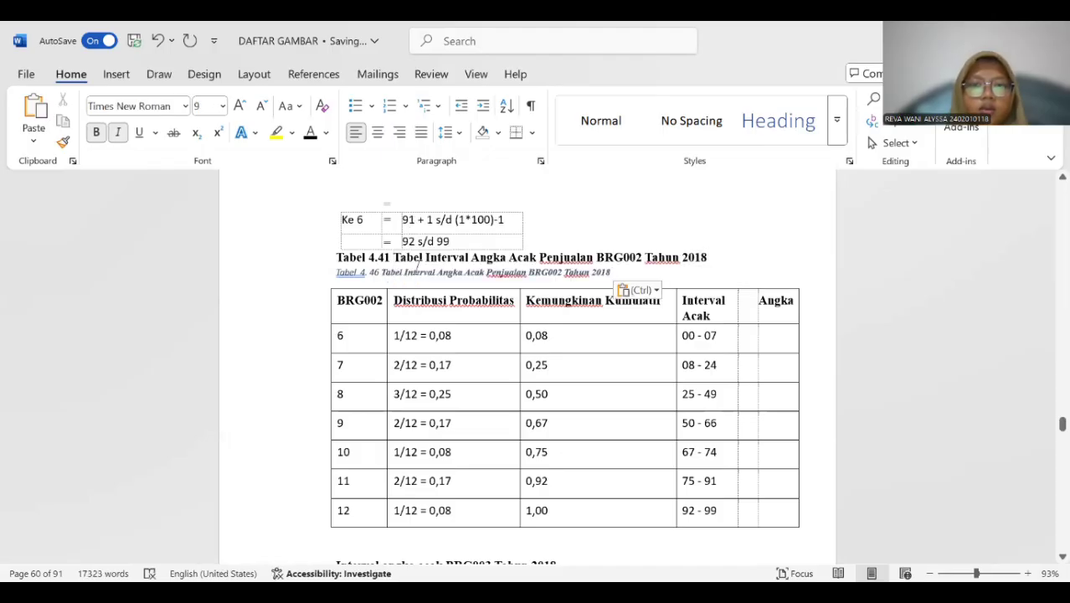
Delete the old "Tabel 4.41" title line above the BRG002 table and add a blank line before the new caption.
left_click_drag(393, 257, 703, 257)
key("BackSpace")
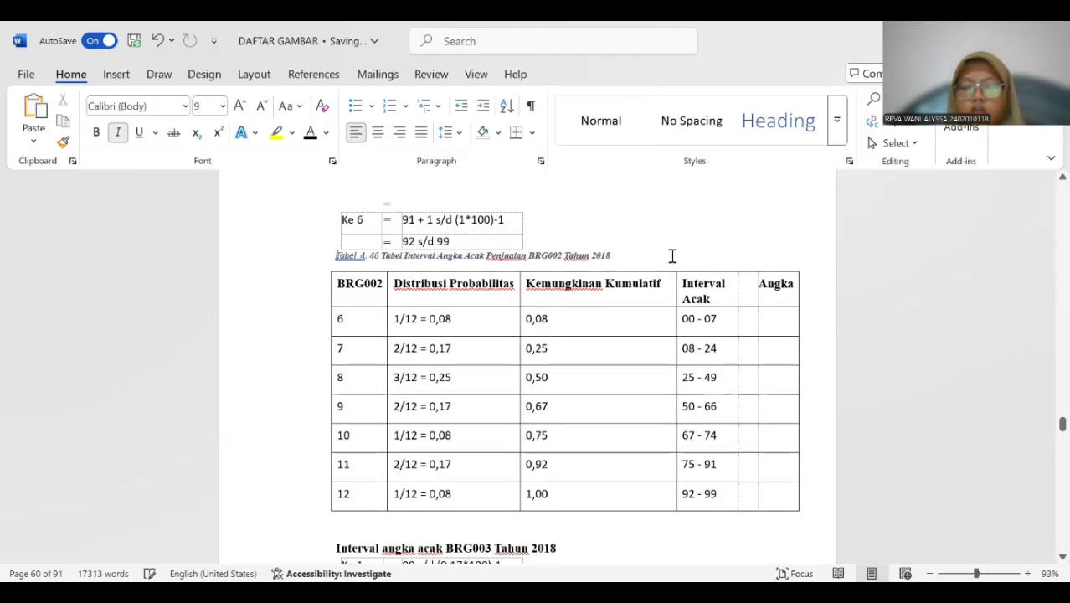
key("Return")
Format the BRG002 caption as bold, non-italic, 12 pt and remove the extra space between "Tabel" and "4.".
left_click_drag(453, 277, 625, 277)
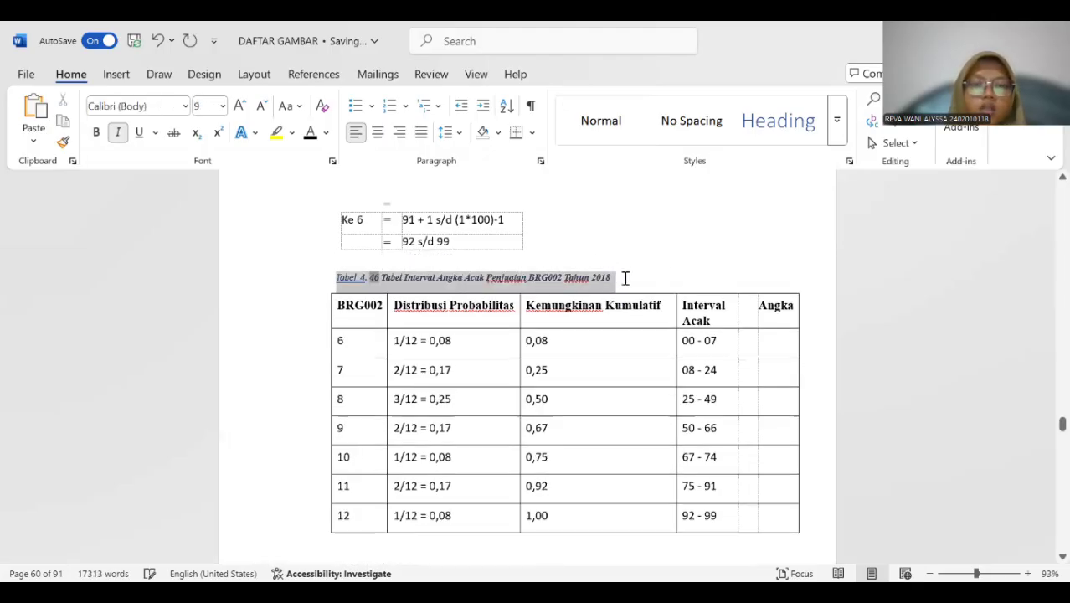
left_click(117, 134)
left_click(96, 134)
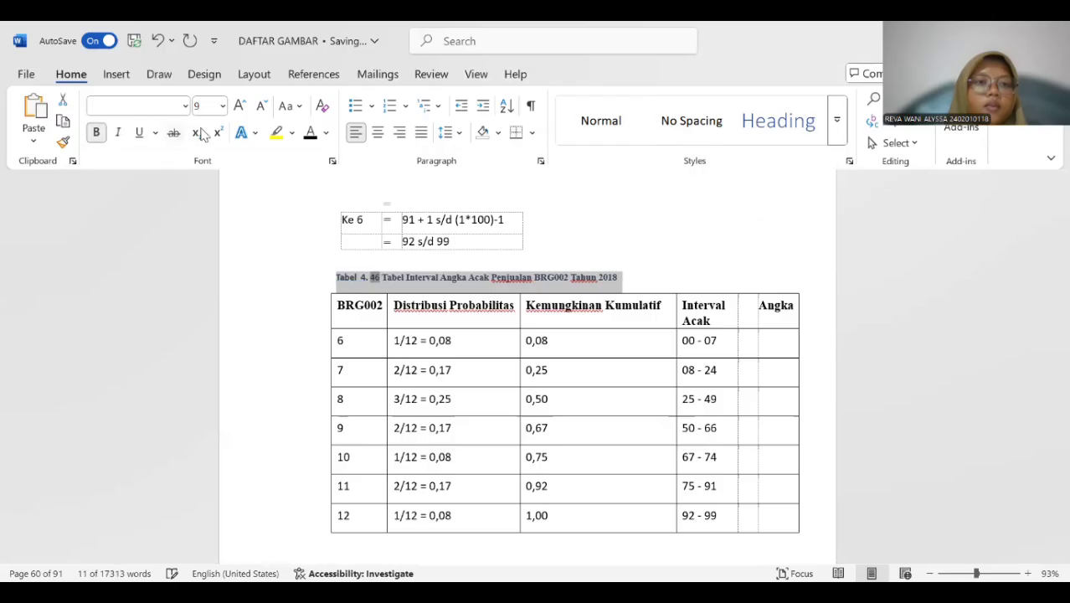
left_click(222, 106)
left_click(214, 208)
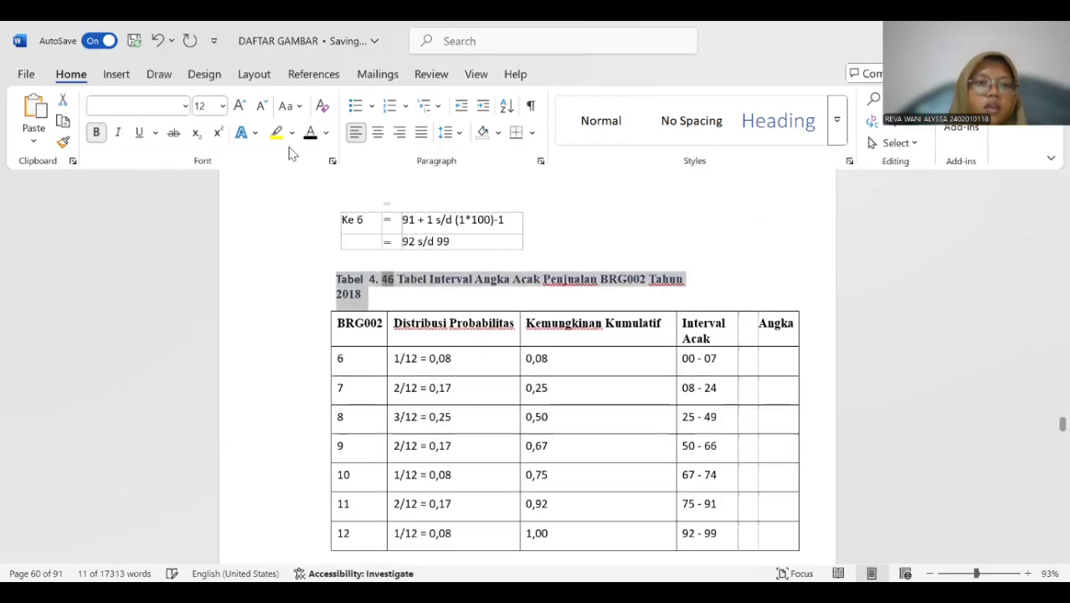
left_click(366, 279)
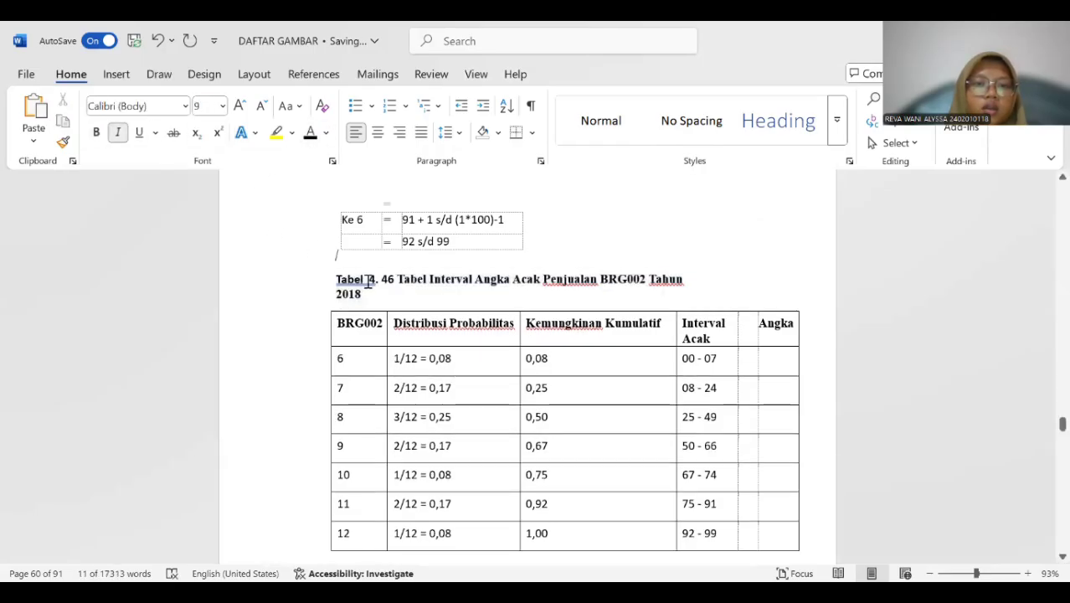
key("Return")
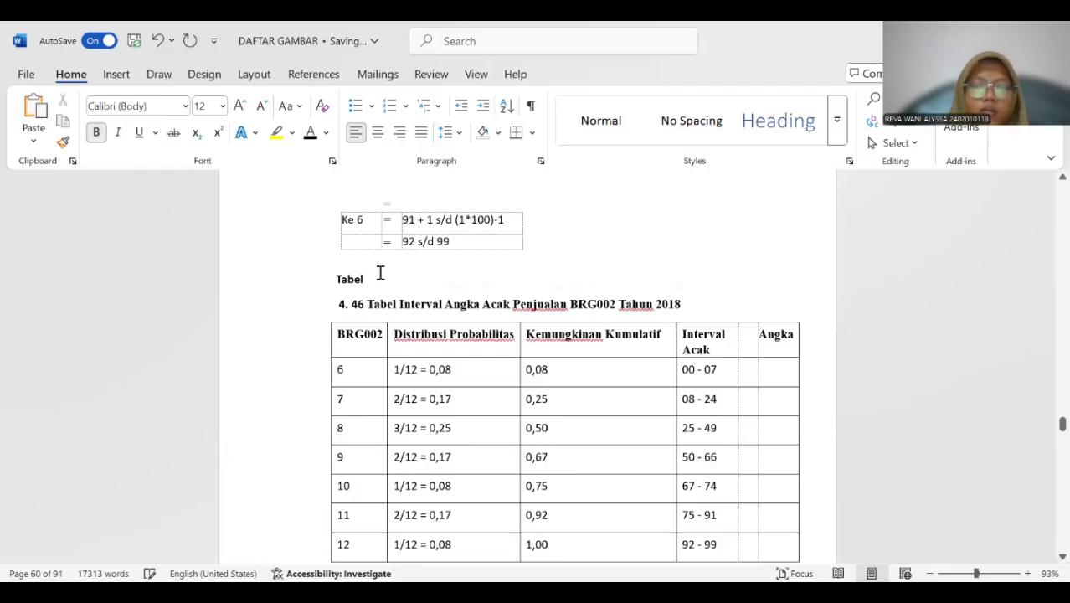
key("BackSpace")
key("BackSpace")
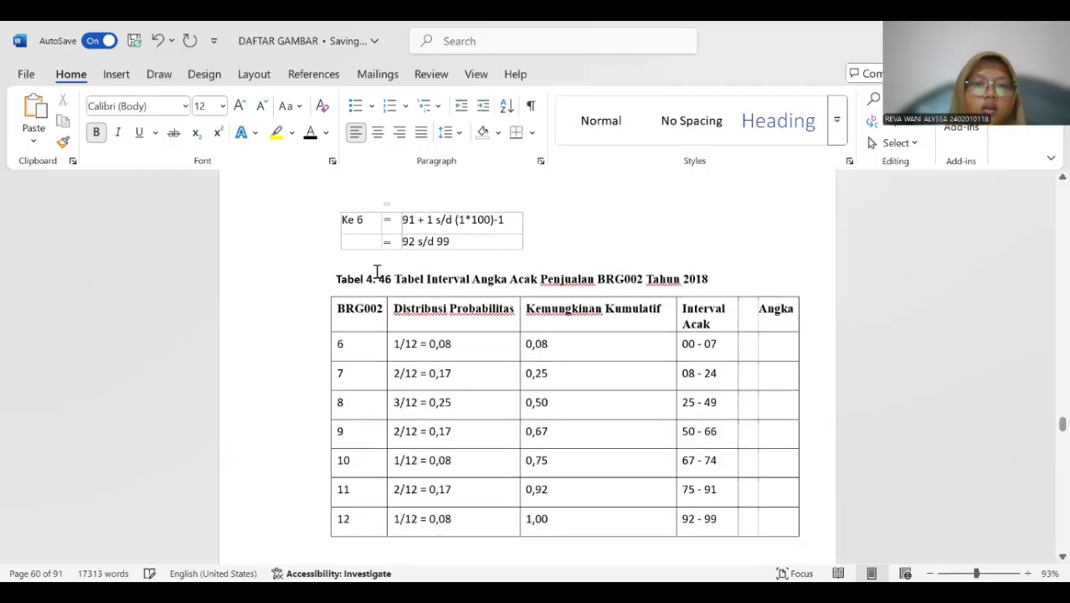
Insert a "Tabel 4." caption above the calculation table under the heading "Interval angka acak BRG003 Tahun 2018".
scroll(377, 272, "down", 2)
scroll(377, 272, "down", 1)
scroll(377, 272, "up", 2)
scroll(377, 272, "down", 6)
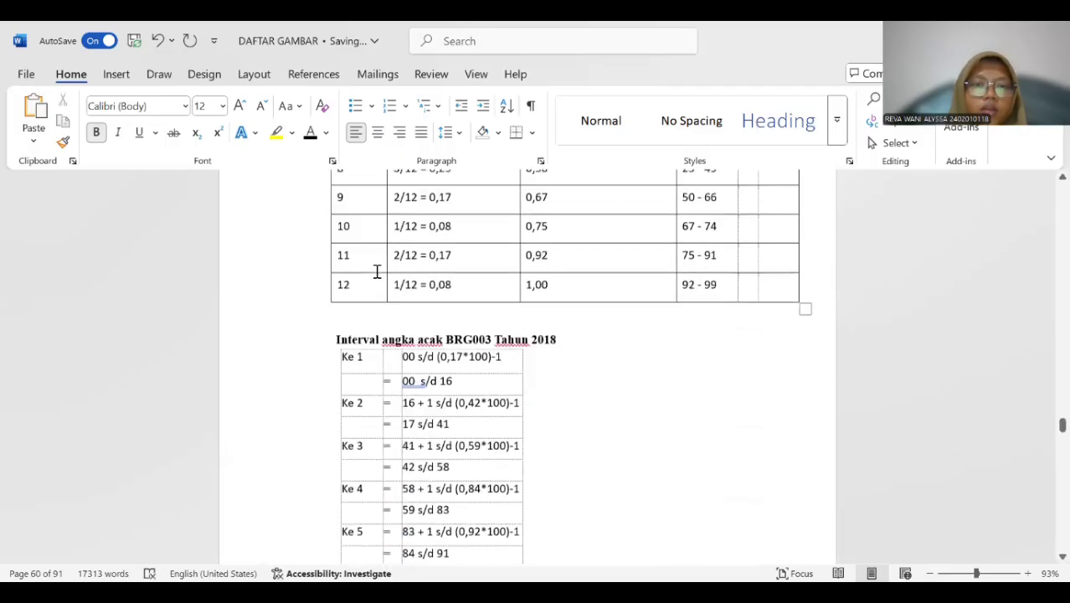
scroll(377, 272, "down", 4)
scroll(406, 273, "up", 2)
left_click(337, 261)
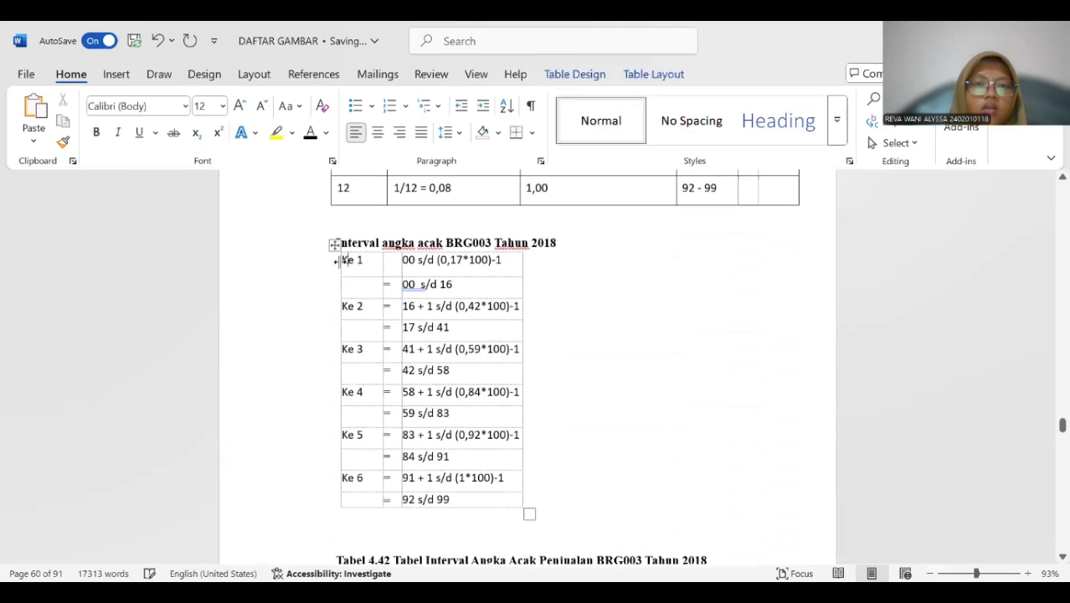
left_click(333, 249)
right_click(368, 390)
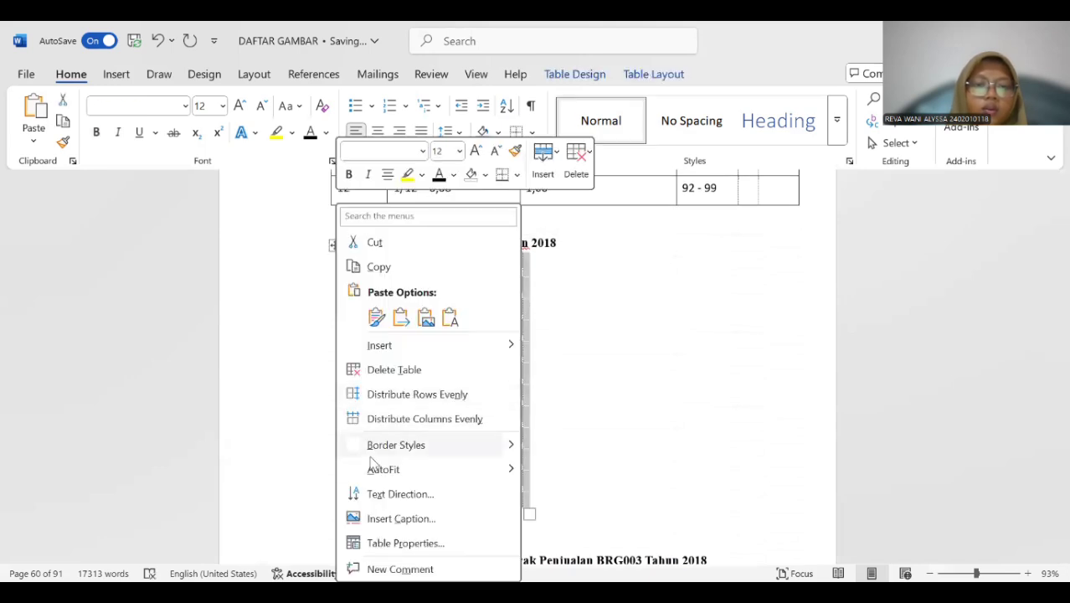
left_click(401, 518)
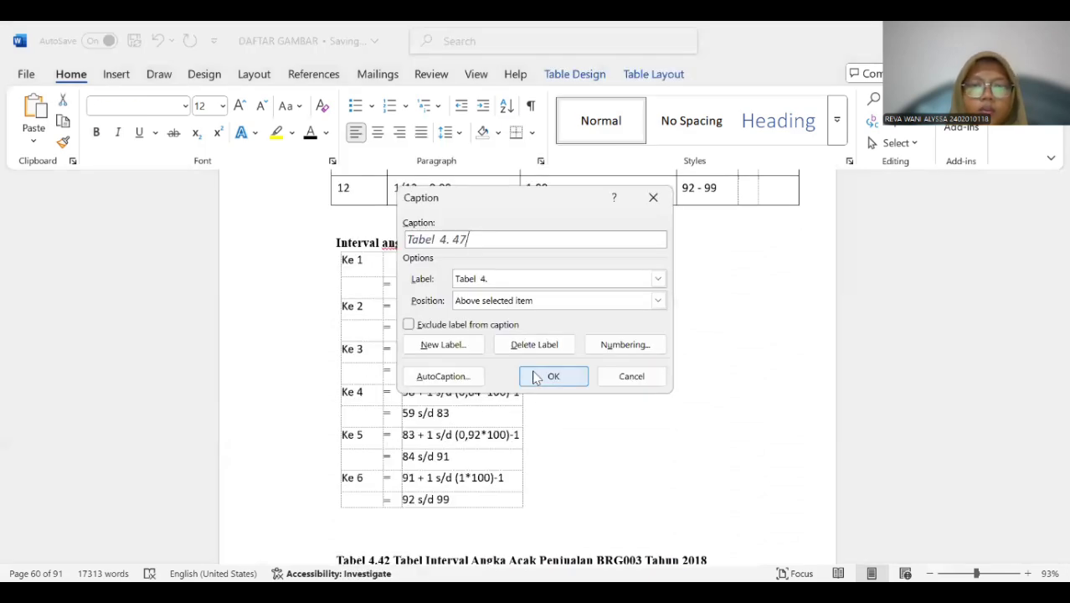
left_click(529, 371)
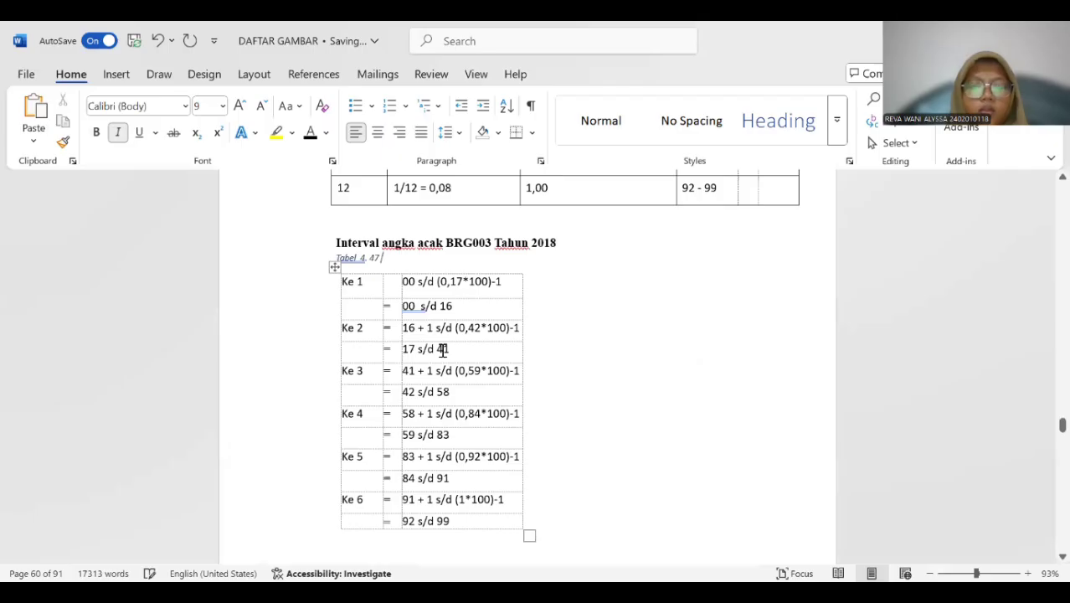
Copy "Interval angka acak BRG003 Tahun 2018" into the new caption and delete the original heading line.
left_click_drag(335, 242, 554, 244)
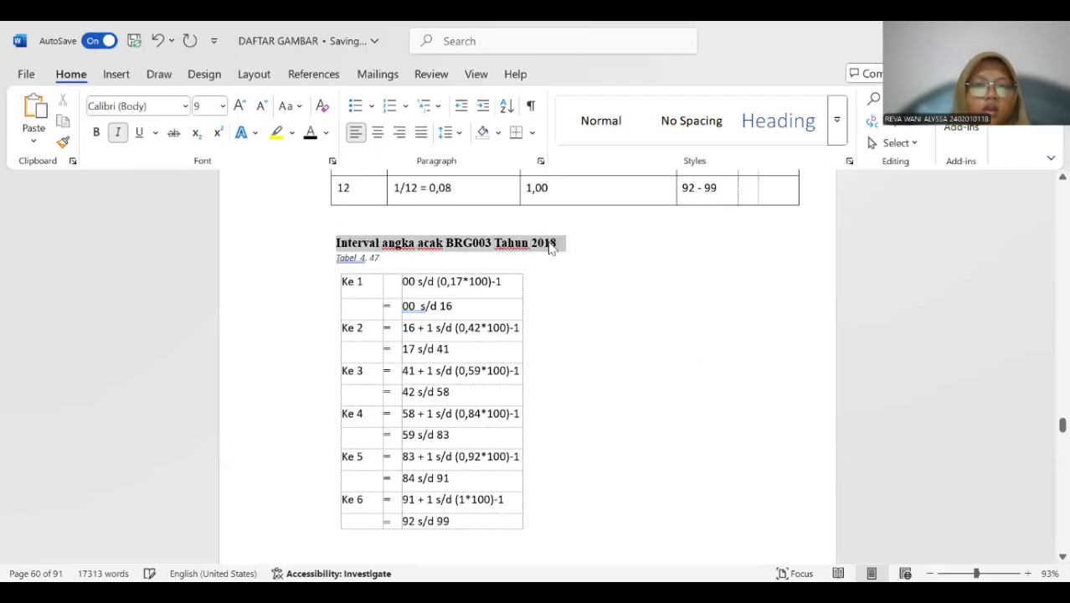
key("ctrl+c")
left_click(397, 259)
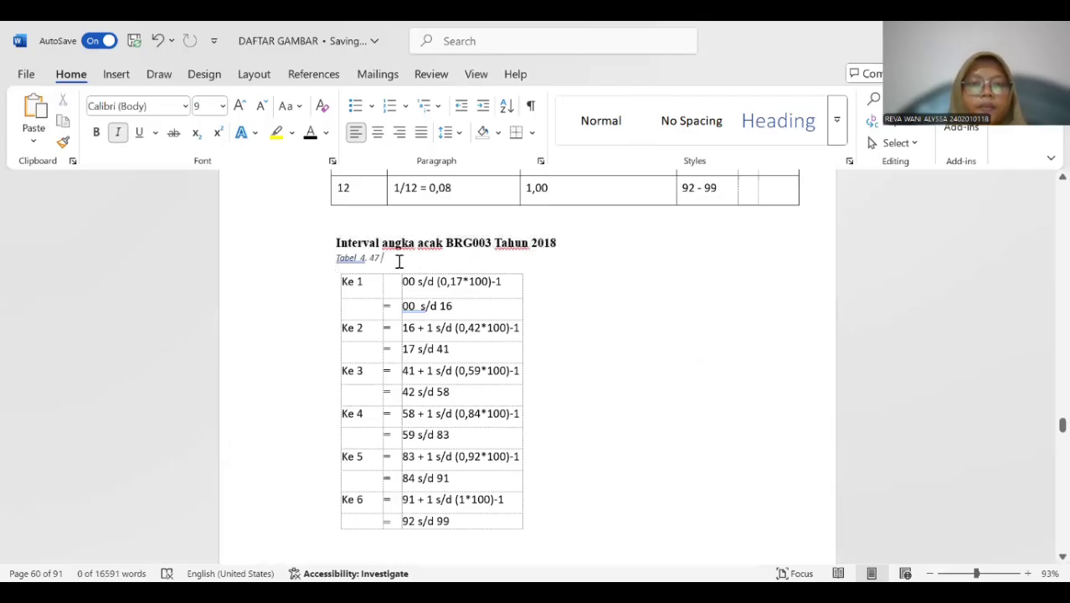
key("ctrl+v")
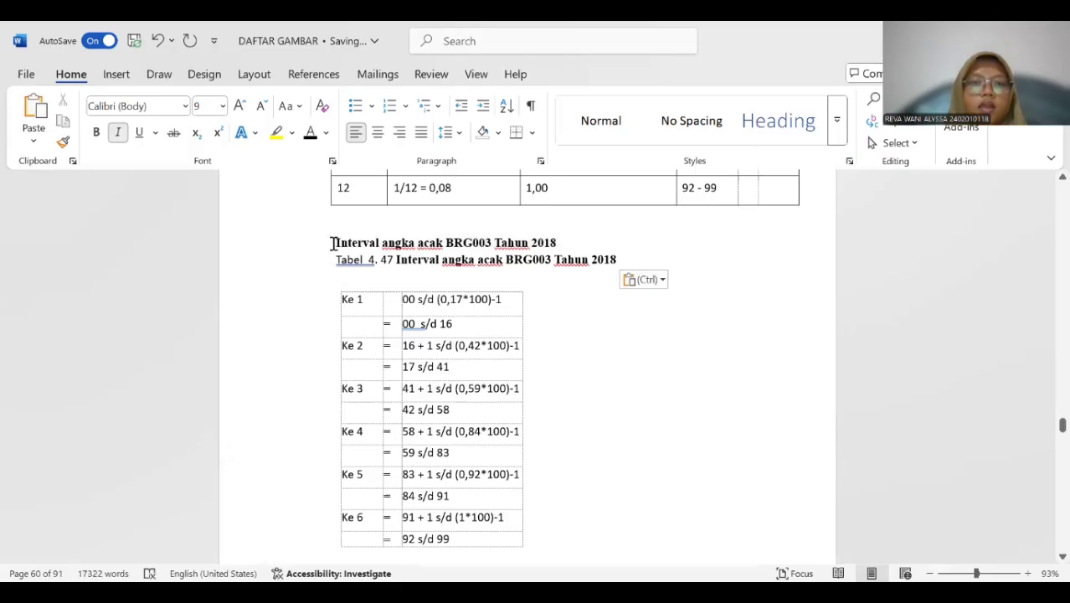
left_click_drag(332, 242, 547, 242)
key("Delete")
Make the whole "Interval angka acak BRG003" caption bold and remove the extra space after "Tabel".
left_click_drag(338, 242, 621, 243)
left_click(98, 133)
left_click(360, 217)
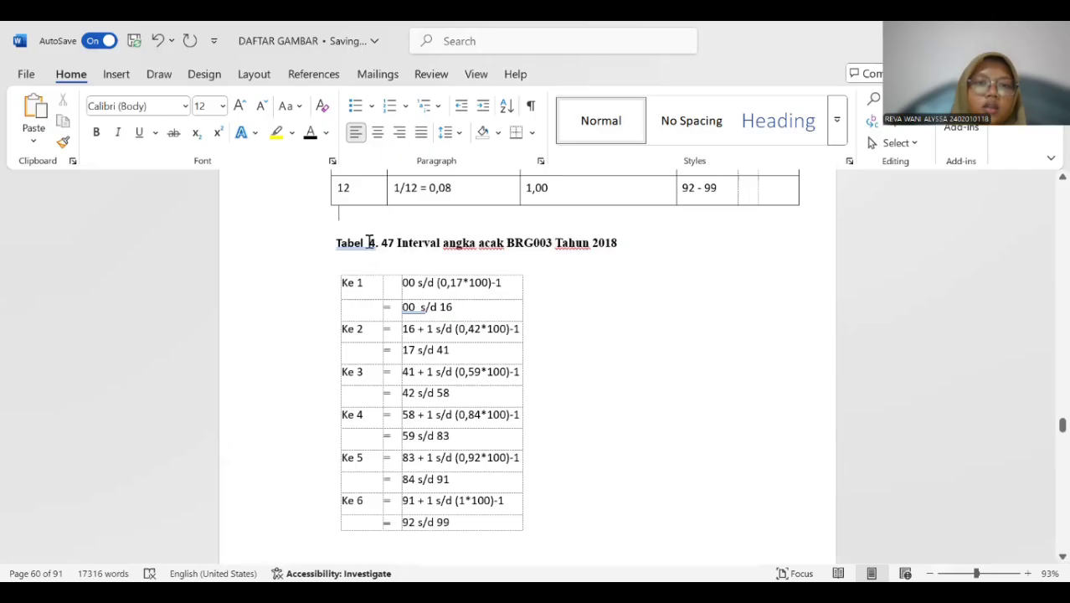
left_click(368, 242)
key("BackSpace")
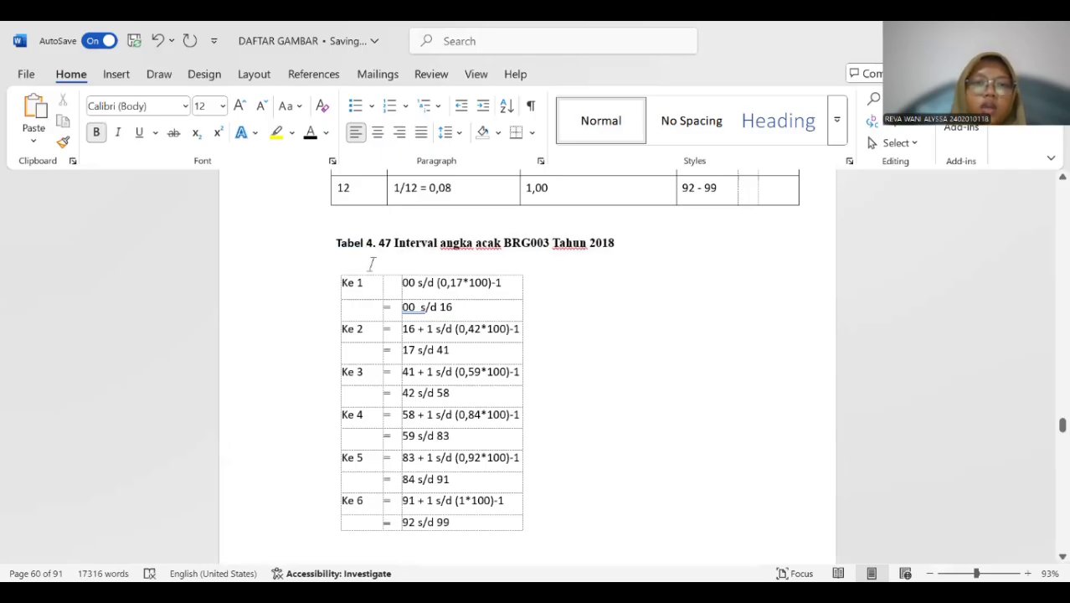
Insert a "Tabel 4." caption above the BRG003 probability table that follows the old "Tabel 4.42" title.
scroll(371, 264, "down", 10)
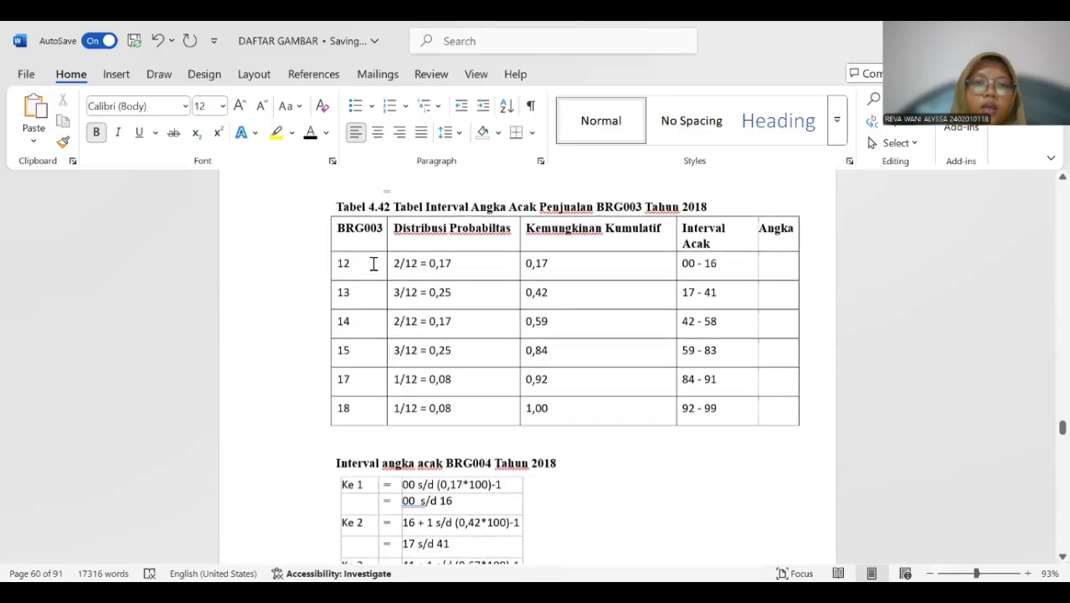
scroll(373, 263, "up", 1)
left_click(363, 277)
left_click(311, 226)
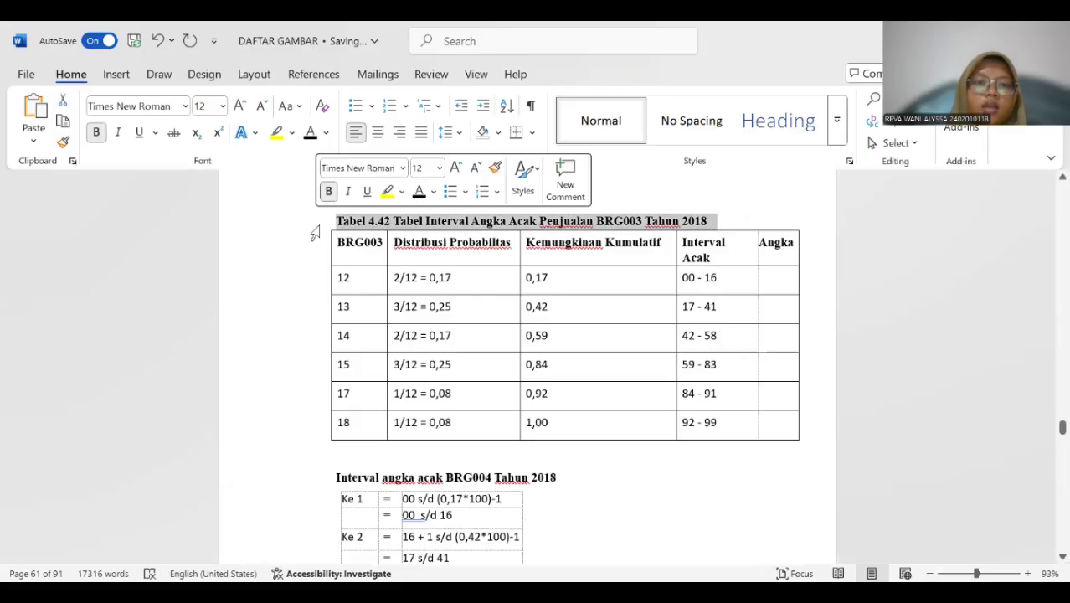
left_click(317, 241)
left_click(323, 223)
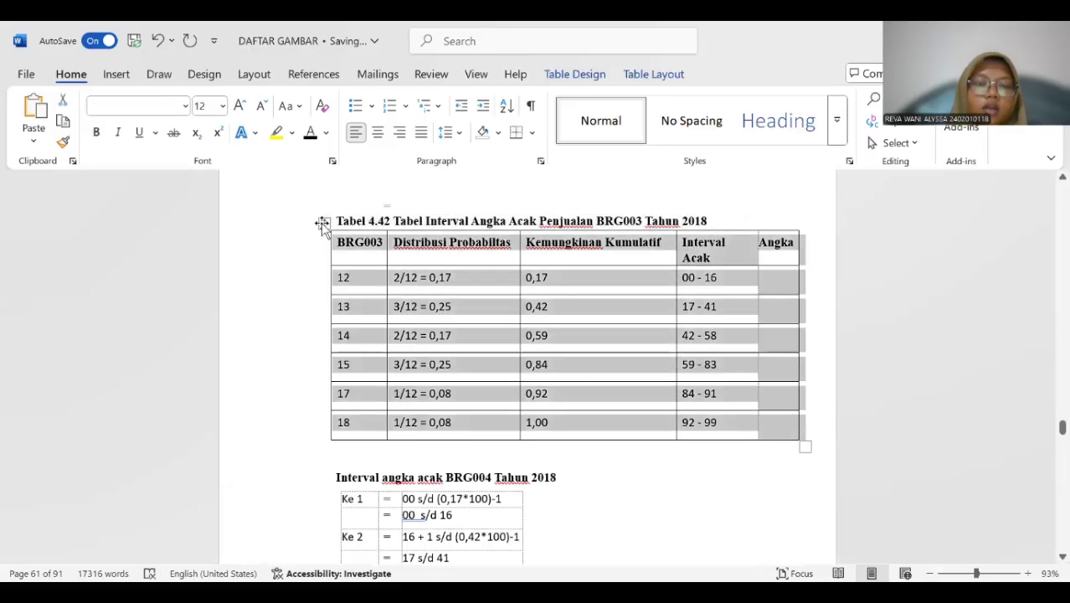
right_click(322, 226)
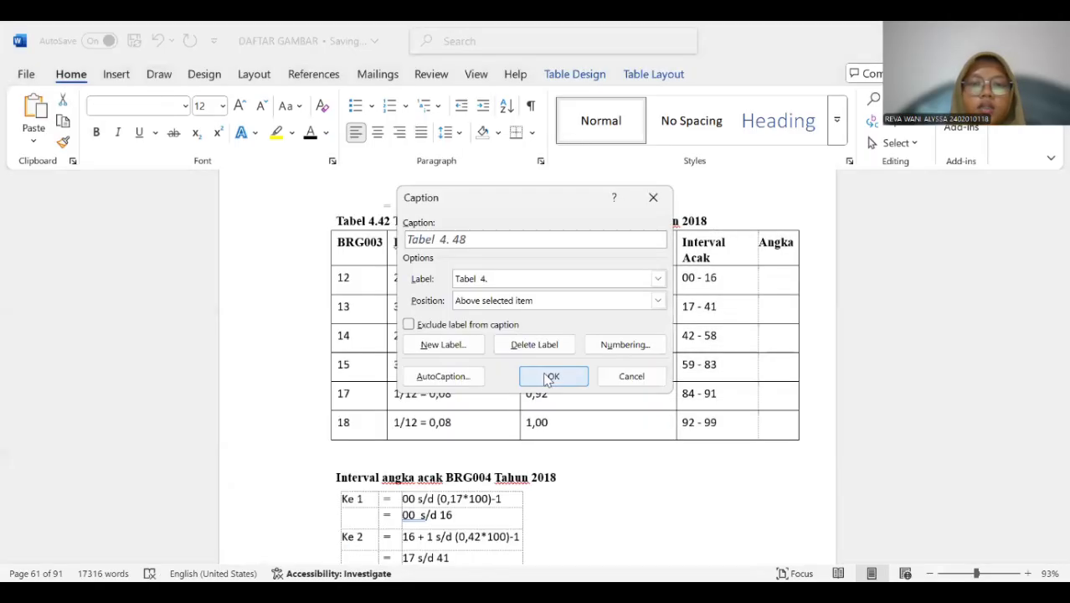
left_click(546, 379)
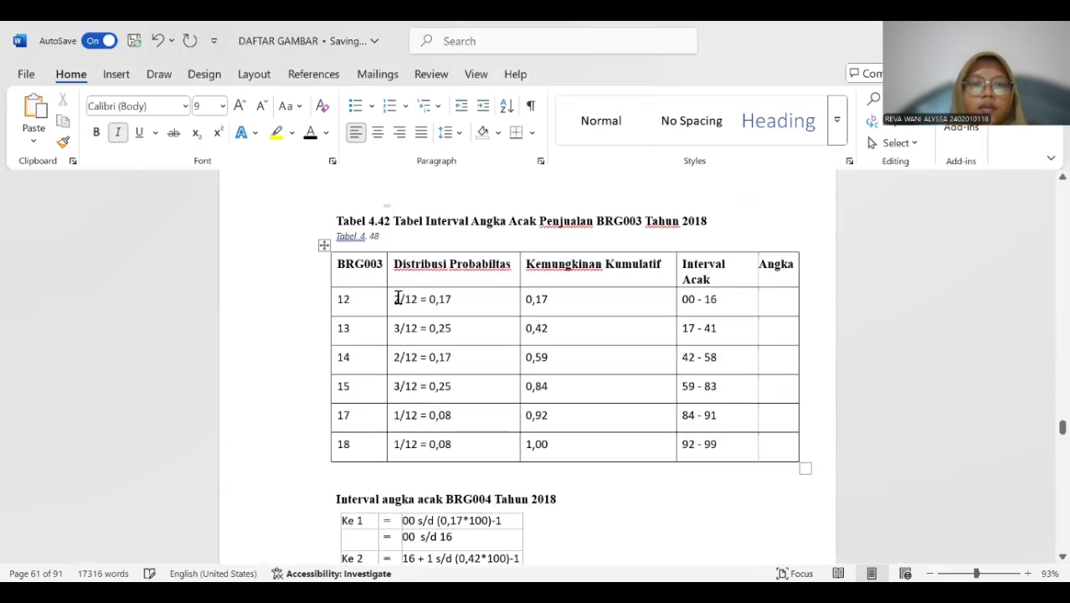
Copy "Tabel Interval Angka Acak Penjualan BRG003 Tahun 2018" into the new caption and delete the old "Tabel 4.42" title line.
left_click_drag(395, 220, 707, 200)
key("ctrl+c")
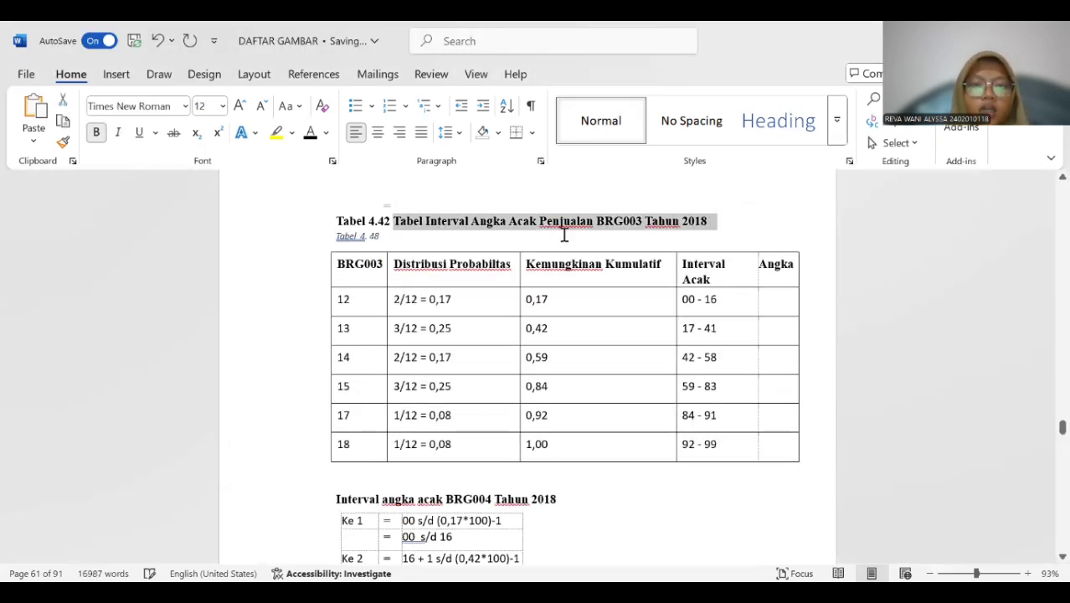
left_click(404, 242)
key("ctrl+v")
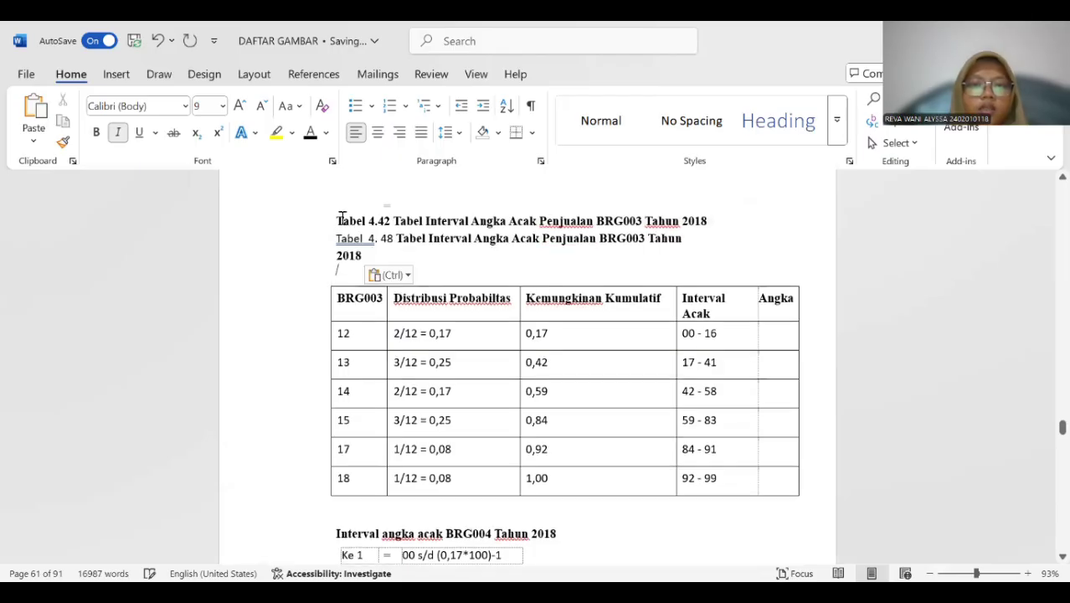
left_click_drag(335, 220, 715, 220)
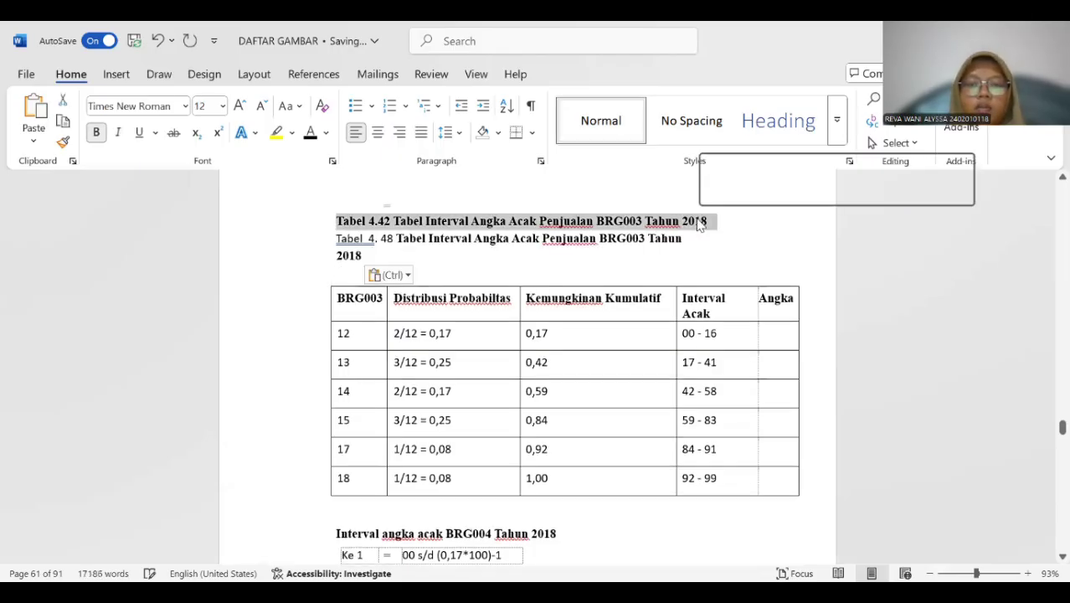
key("Delete")
Make the BRG003 sales table's caption bold throughout and remove the extra space between "Tabel" and "4.".
triple_click(349, 225)
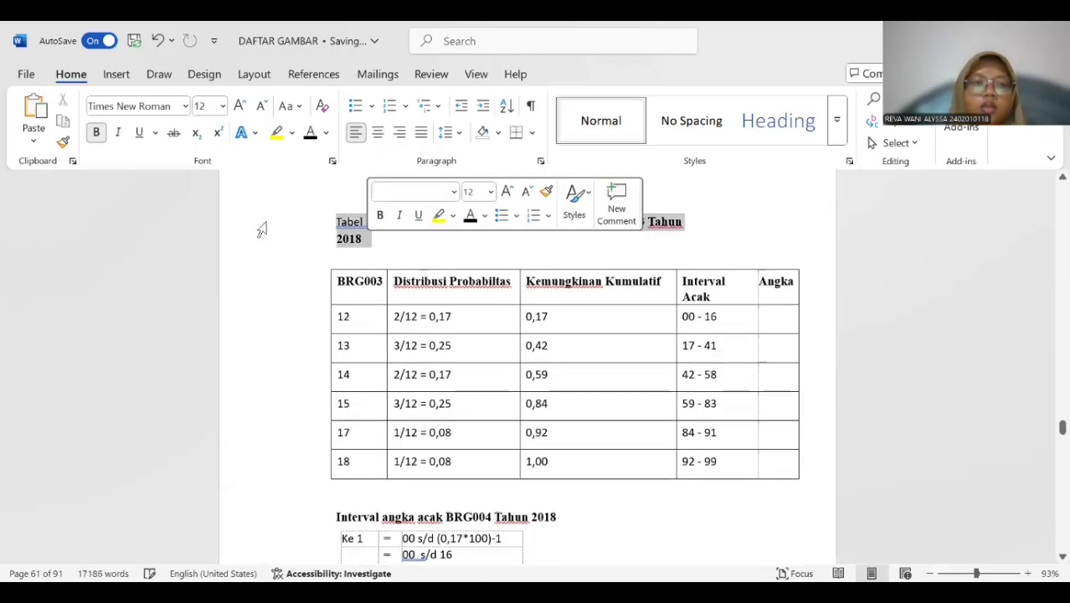
left_click(97, 134)
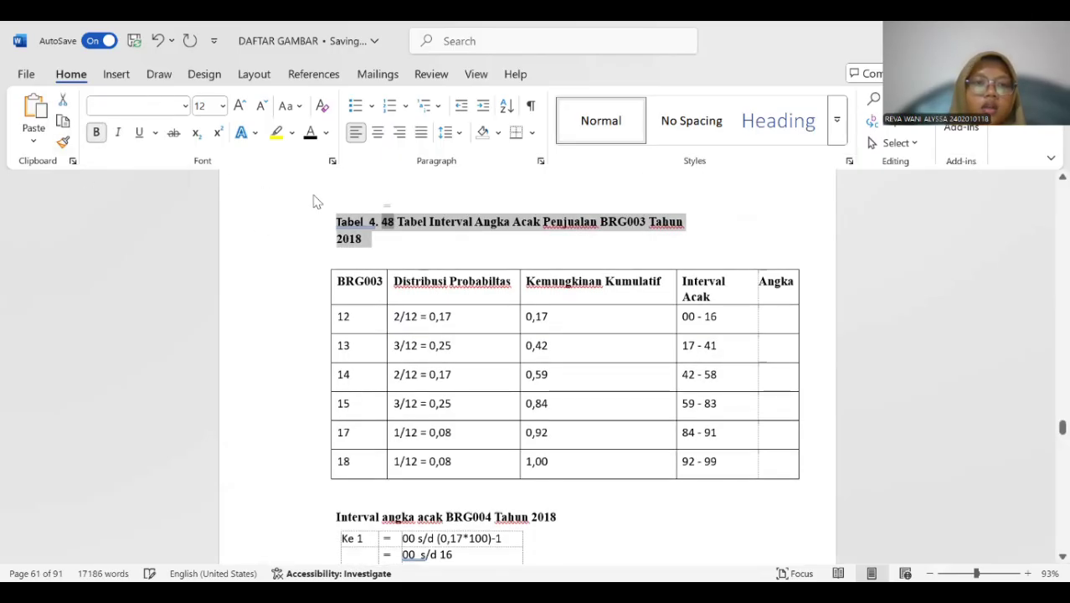
left_click(373, 221)
key("BackSpace")
Insert a "Tabel 4." caption above the BRG004 random number interval calculation table.
scroll(384, 240, "down", 3)
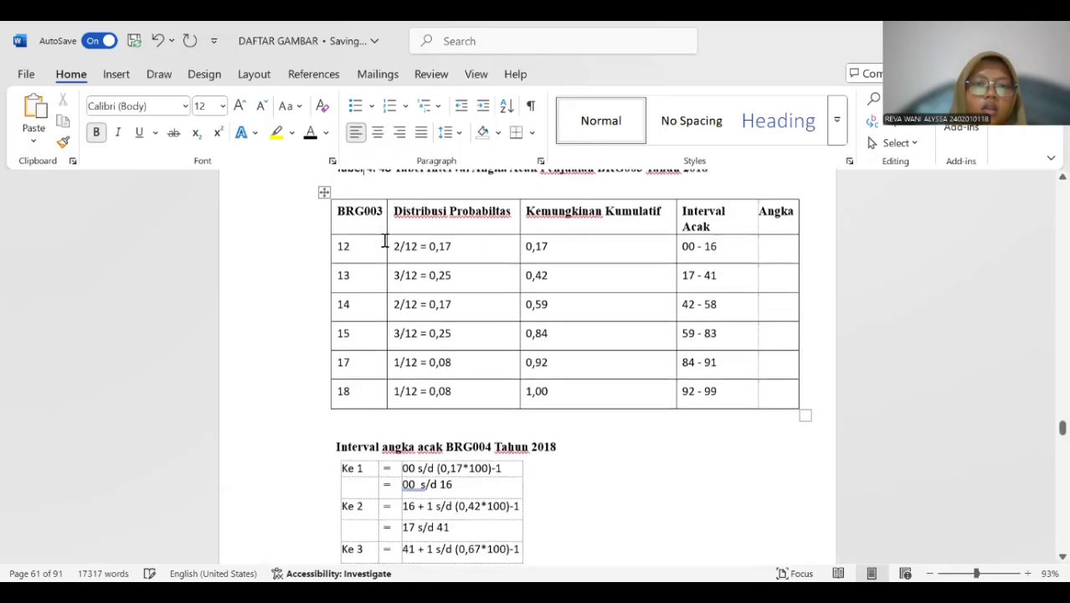
scroll(384, 239, "down", 3)
scroll(382, 239, "up", 1)
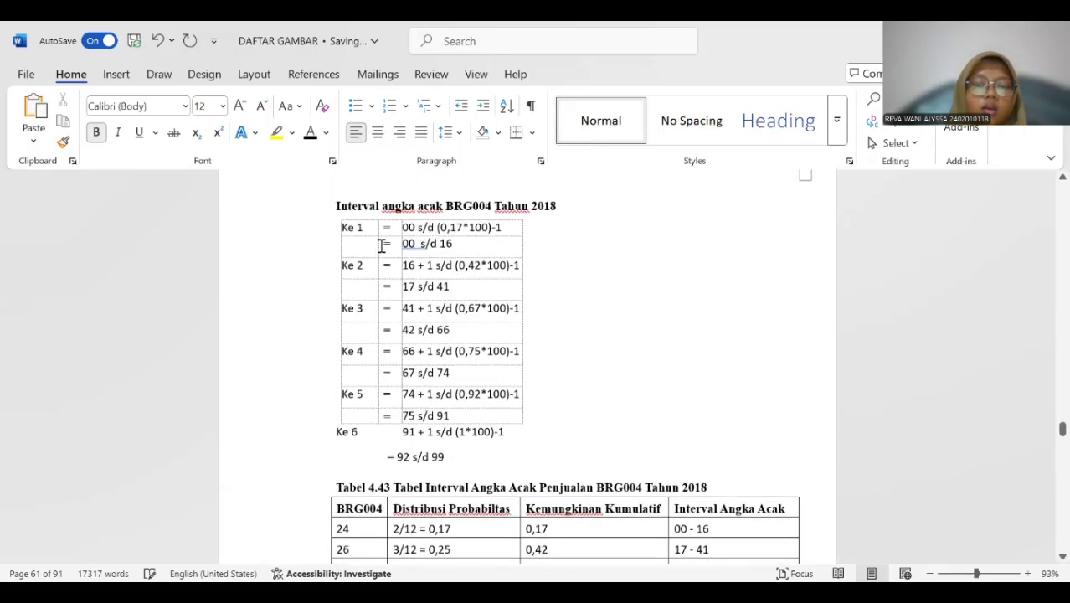
left_click(382, 243)
left_click(333, 212)
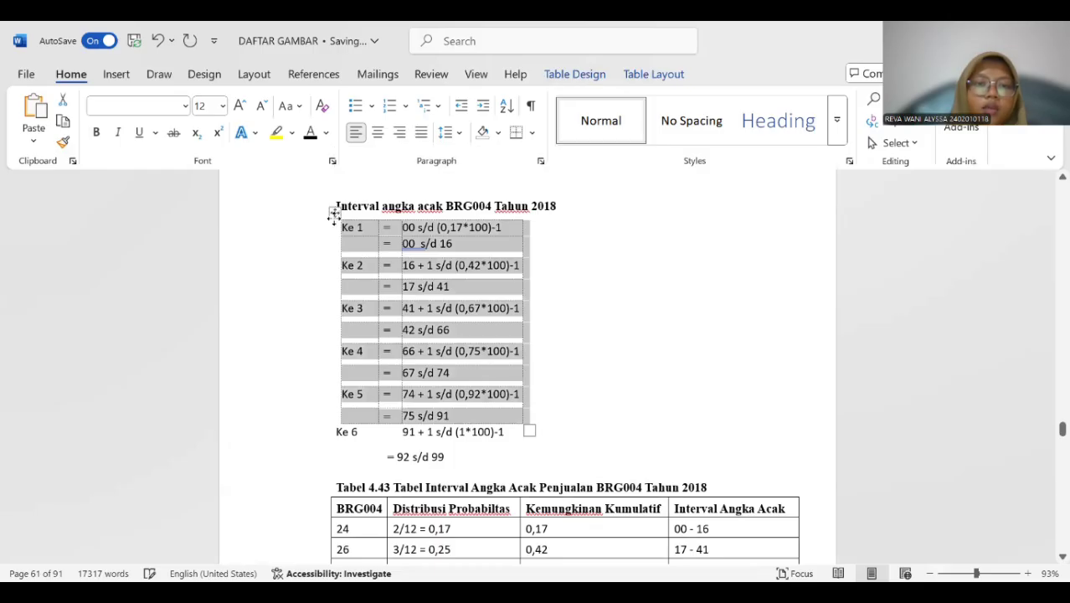
right_click(335, 208)
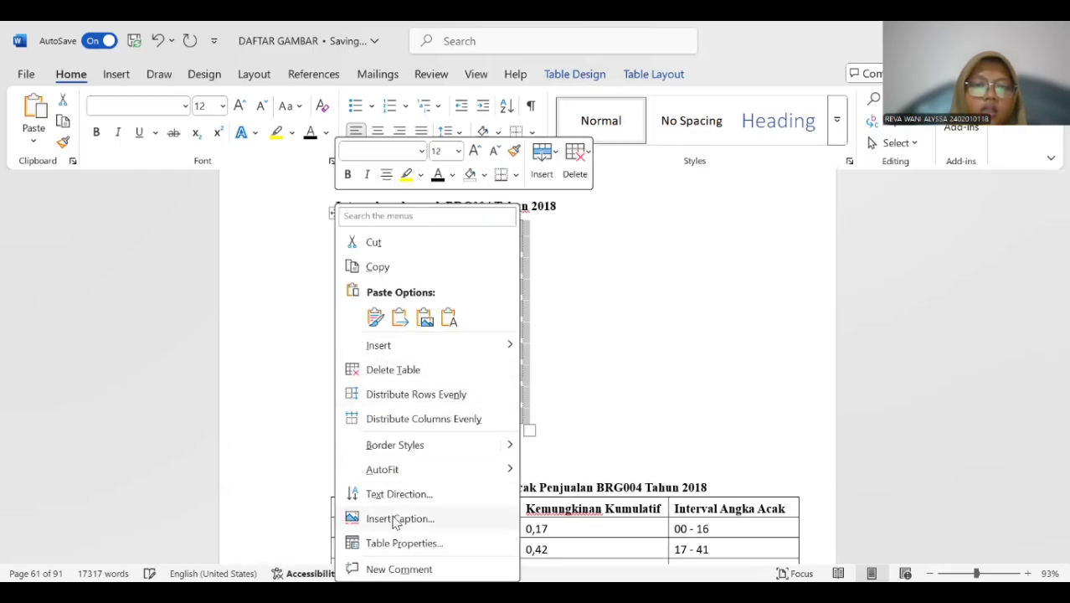
key("Return")
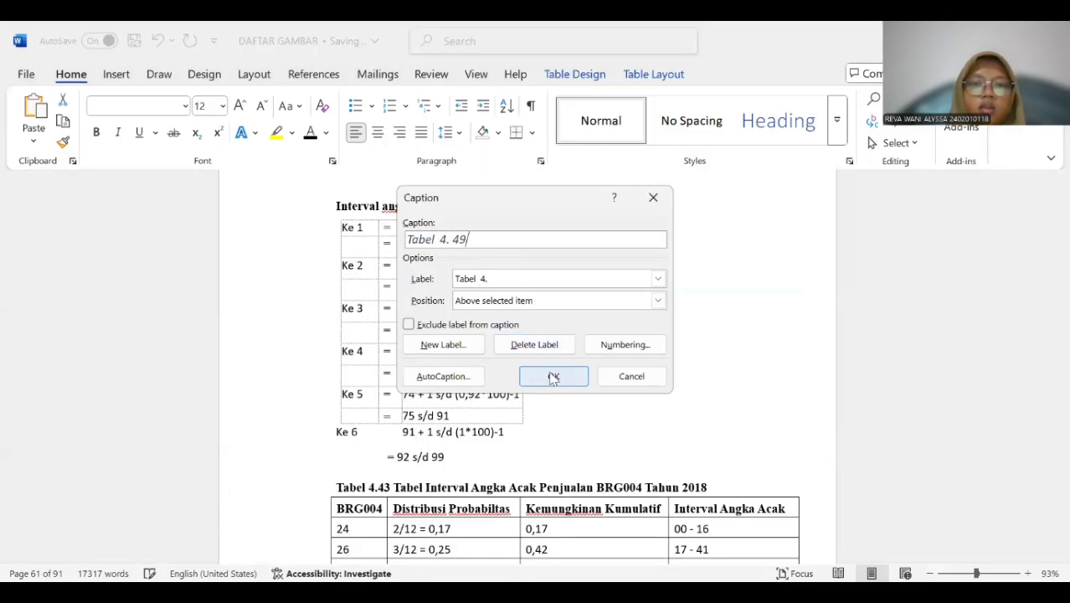
key("Return")
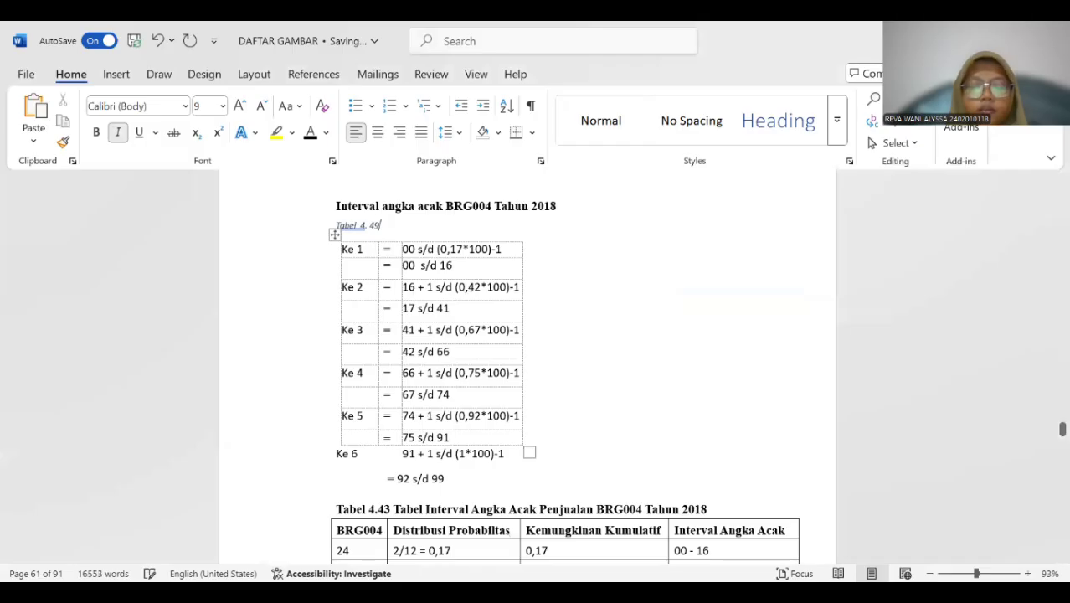
Copy "Interval angka acak BRG004 Tahun 2018" into the new caption and delete the old heading line above it.
left_click_drag(335, 206, 563, 207)
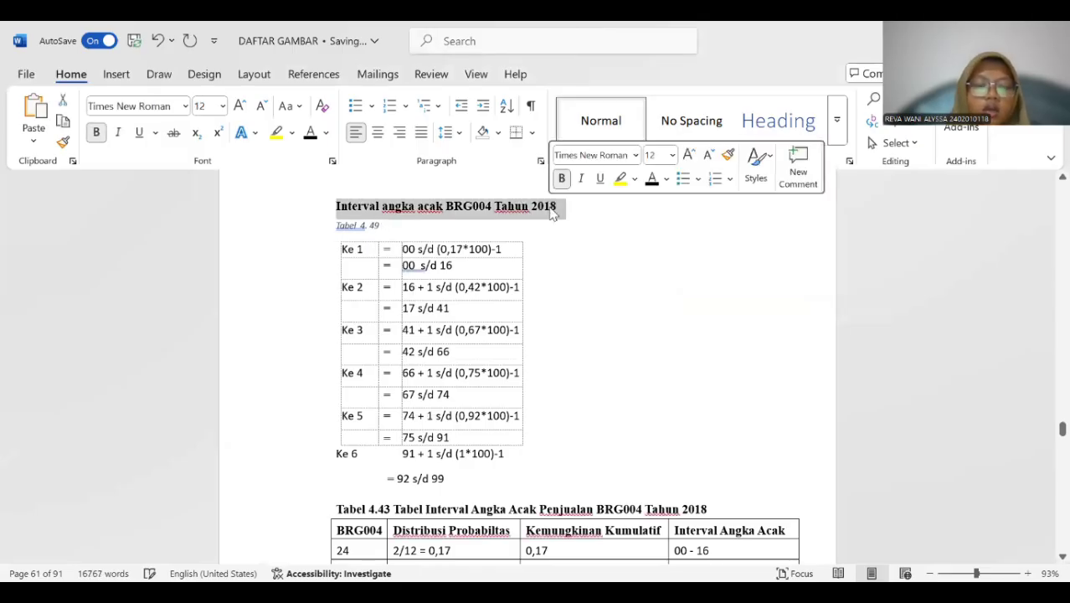
left_click(388, 225)
key("ctrl+v")
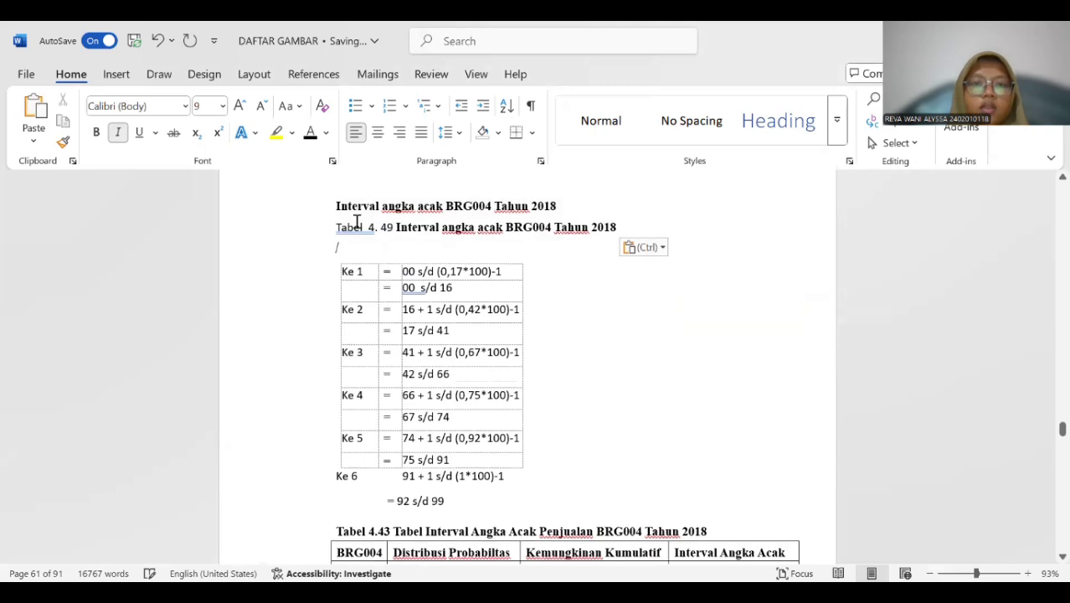
left_click_drag(329, 208, 559, 206)
key("Delete")
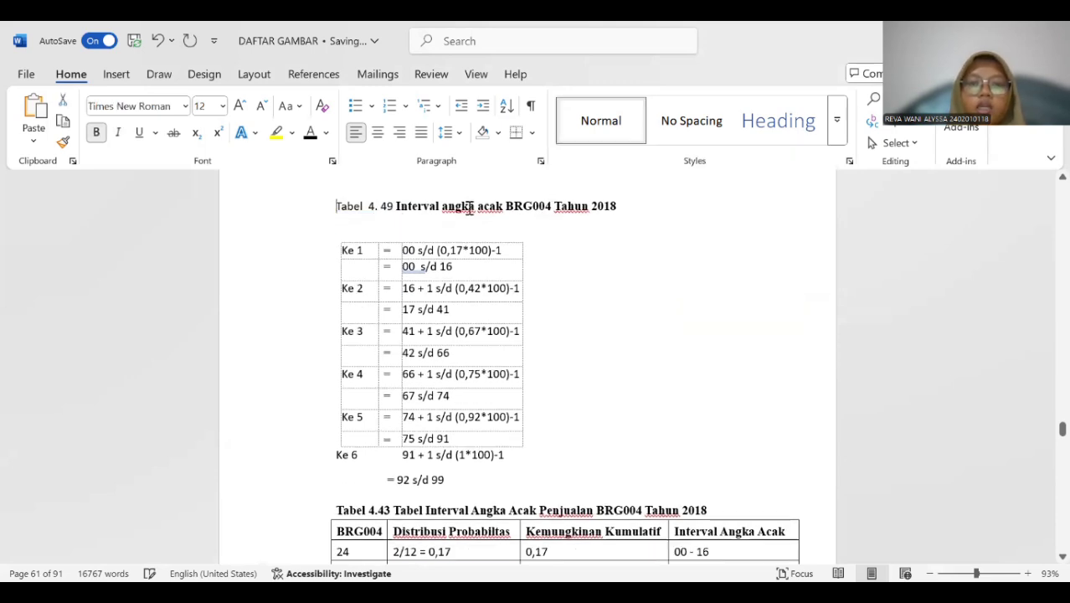
Make the whole "Interval angka acak BRG004" caption bold and remove the extra space after "Tabel".
left_click_drag(335, 208, 626, 208)
left_click(97, 133)
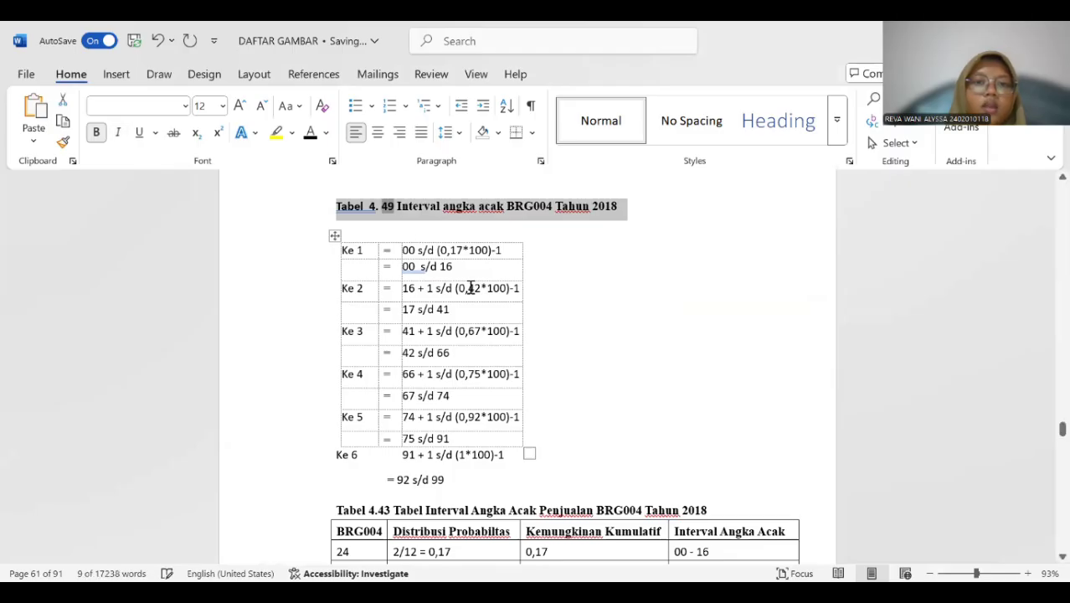
left_click(394, 239)
left_click(370, 209)
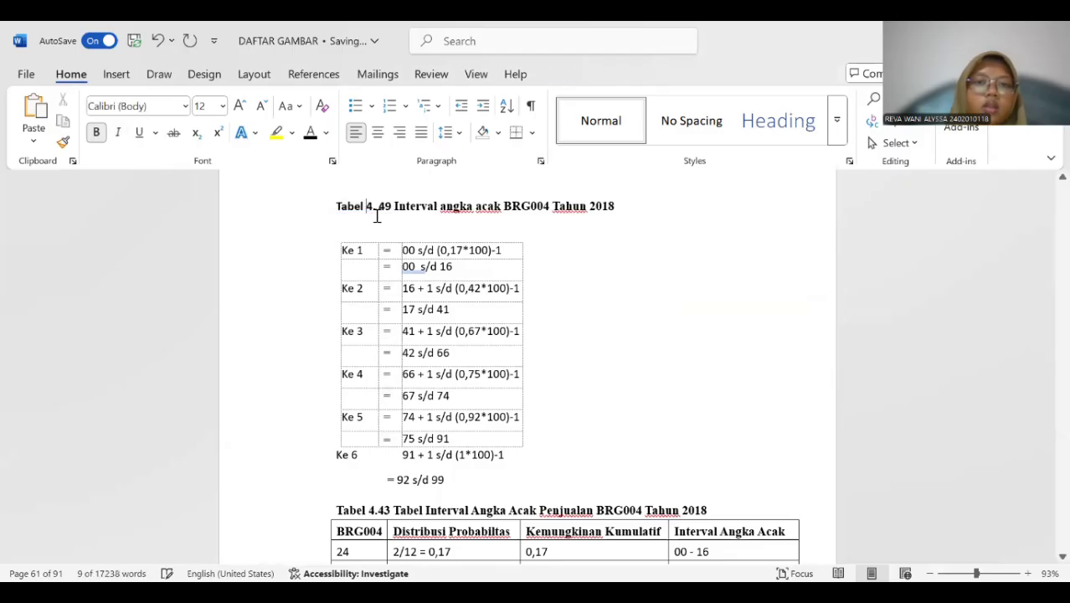
Insert a "Tabel 4." caption above the BRG004 probability table, beneath the old "Tabel 4.43" title.
scroll(381, 241, "down", 5)
scroll(385, 242, "up", 1)
left_click(366, 273)
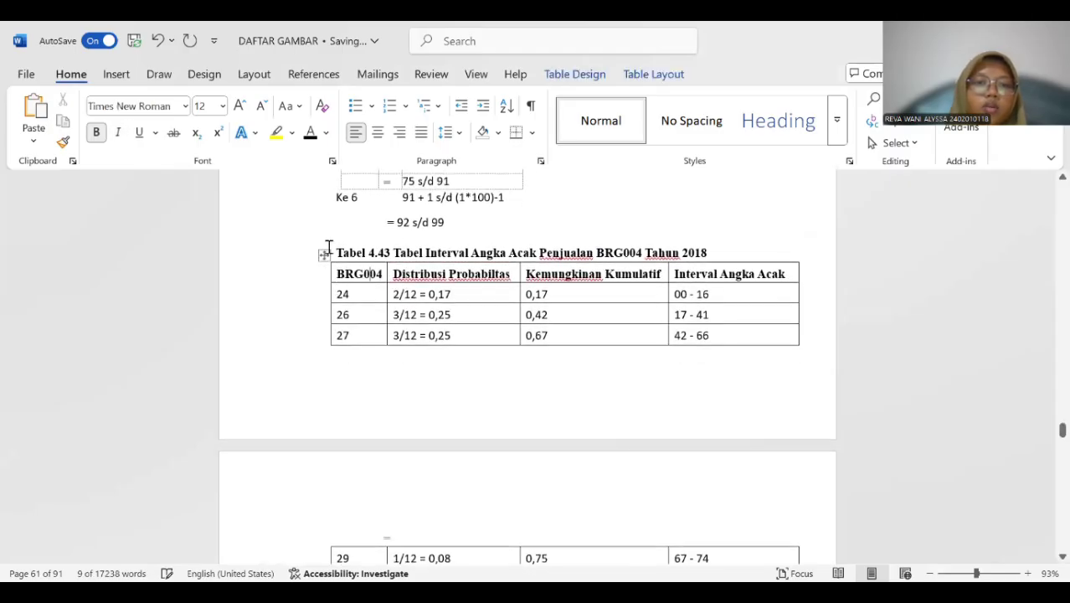
left_click(325, 253)
right_click(324, 253)
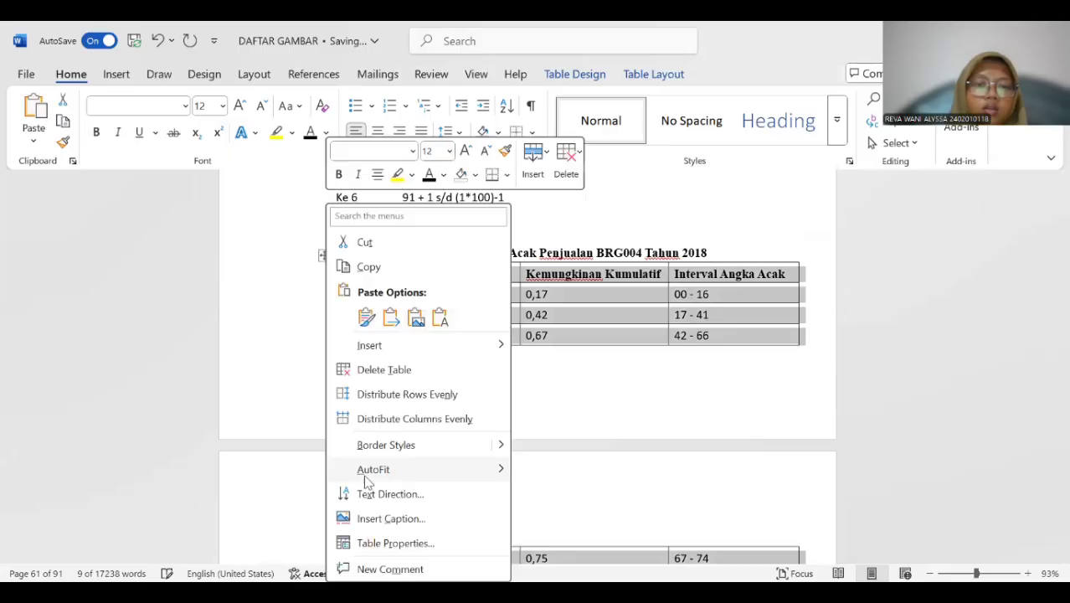
left_click(391, 518)
left_click(545, 376)
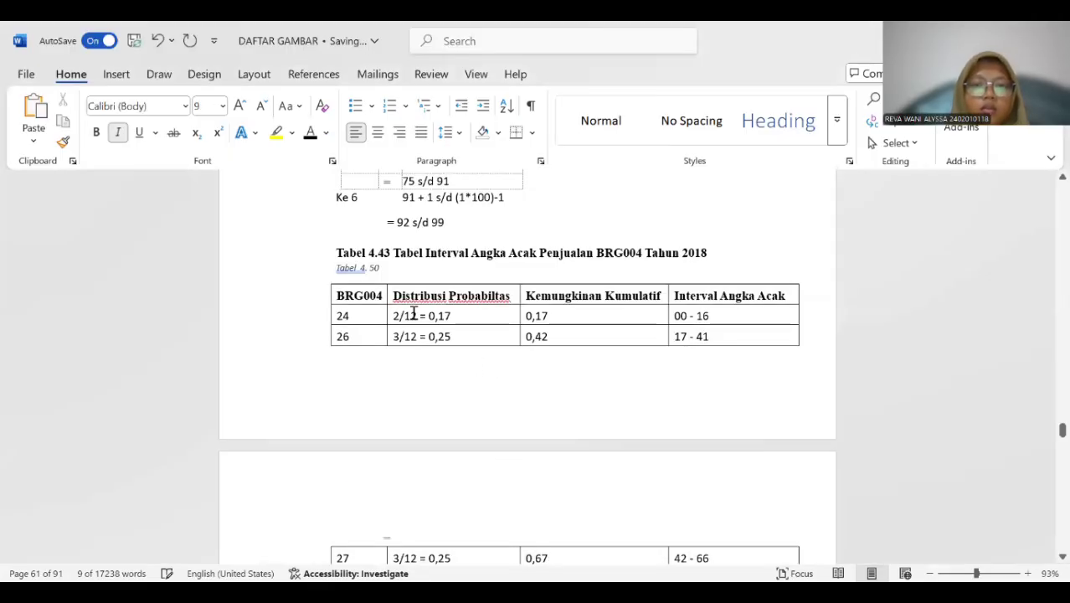
Copy "Tabel Interval Angka Acak Penjualan BRG004 Tahun 2018" into the new caption and delete the old "Tabel 4.43" title line.
left_click_drag(455, 249, 719, 247)
key("ctrl+c")
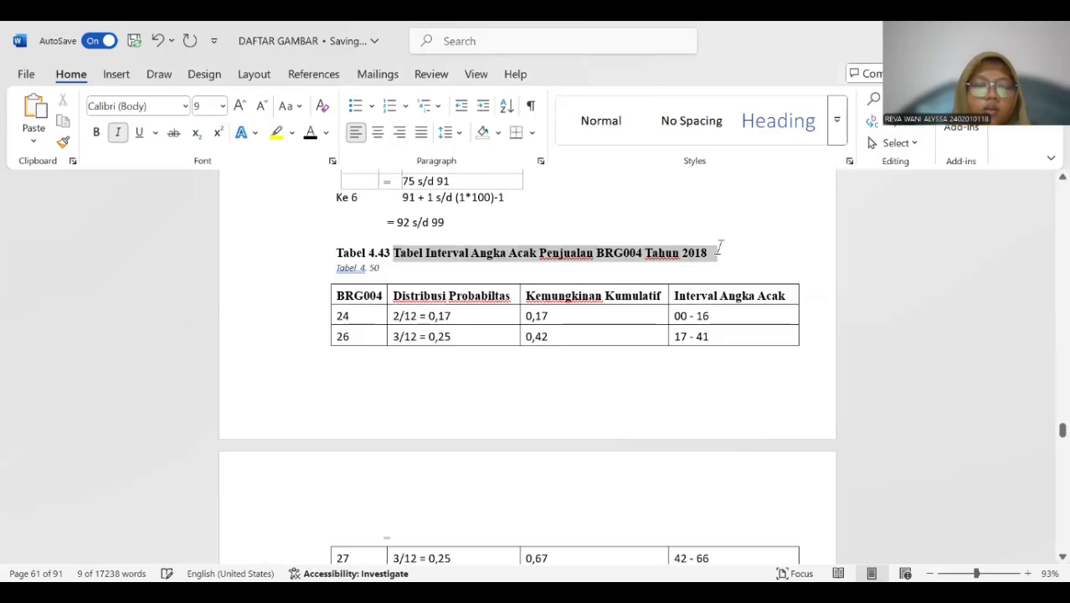
left_click(408, 272)
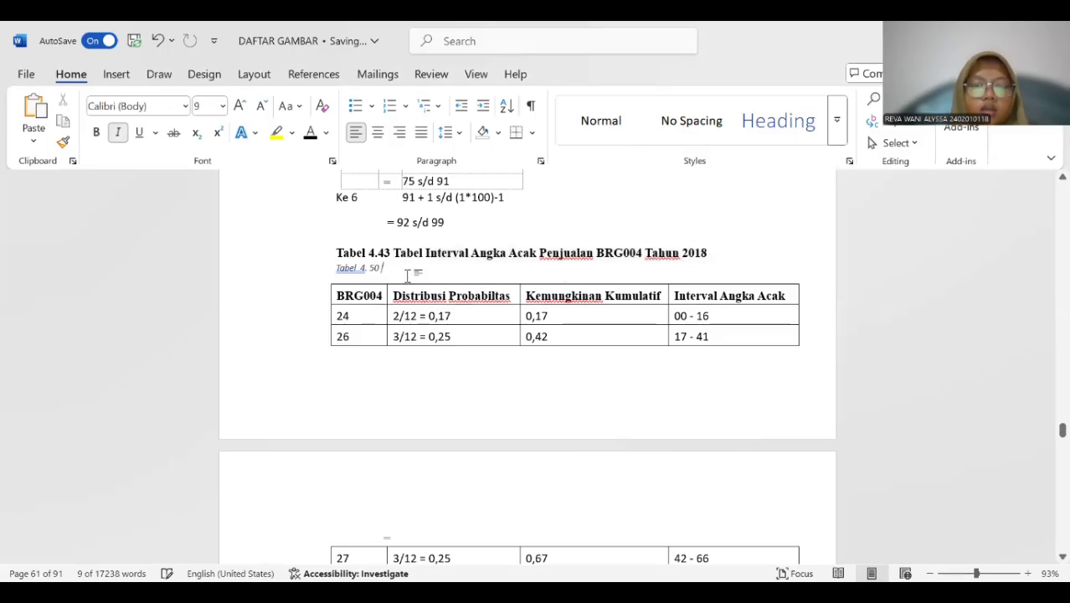
key("ctrl+v")
left_click_drag(333, 252, 720, 250)
key("BackSpace")
Remove the extra space between "Tabel" and "4." in the BRG004 sales table's caption and make the caption bold throughout.
left_click(371, 252)
key("BackSpace")
triple_click(445, 256)
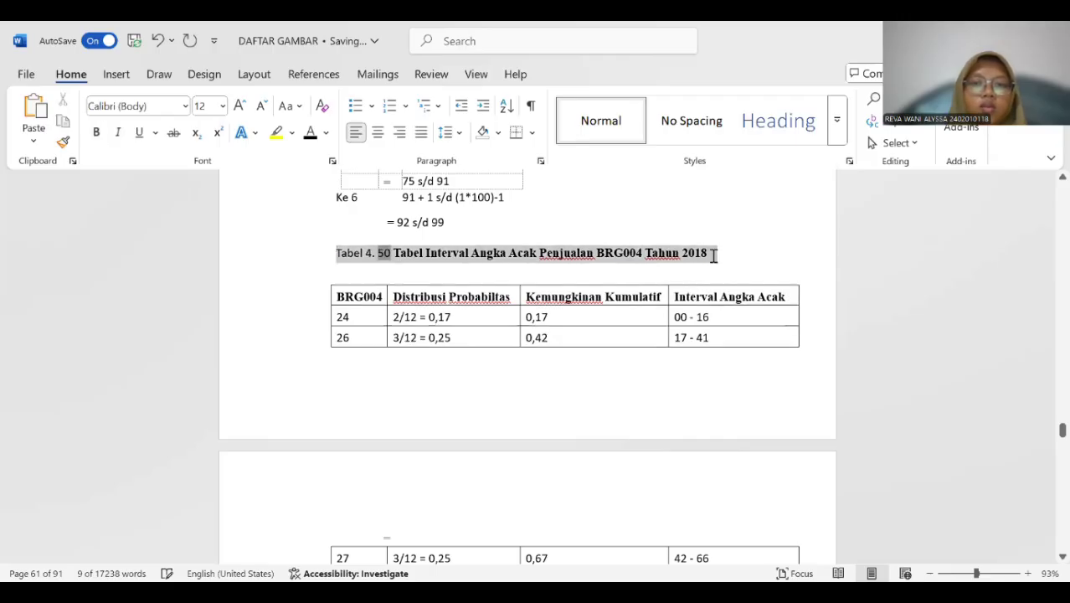
left_click(96, 134)
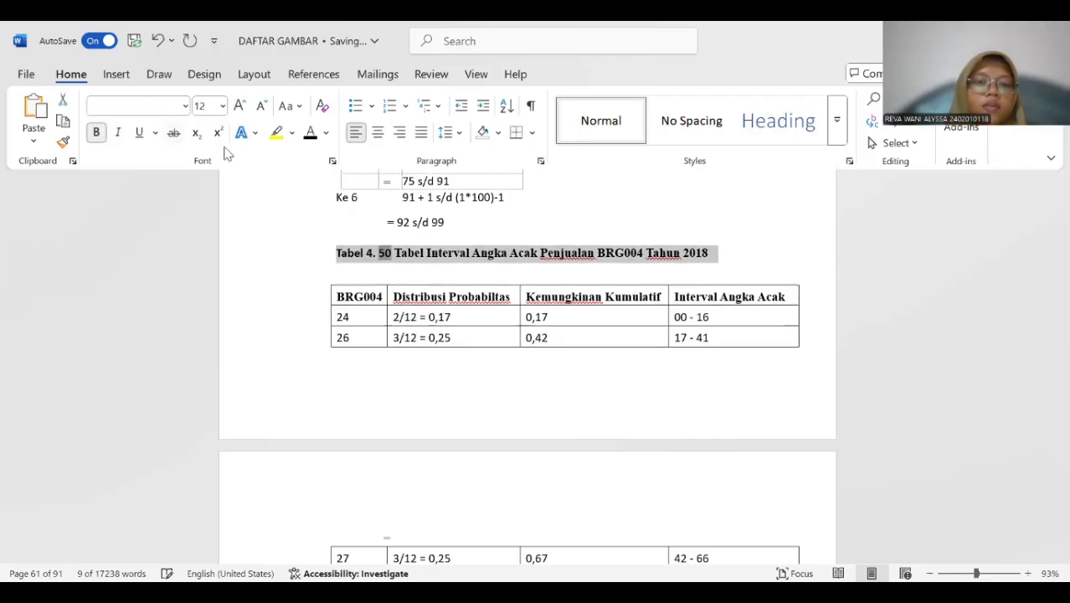
Insert a "Tabel 4." caption above the BRG005 random number interval calculation table.
scroll(360, 237, "down", 6)
scroll(360, 239, "down", 2)
scroll(360, 239, "up", 1)
scroll(358, 270, "down", 2)
left_click(356, 268)
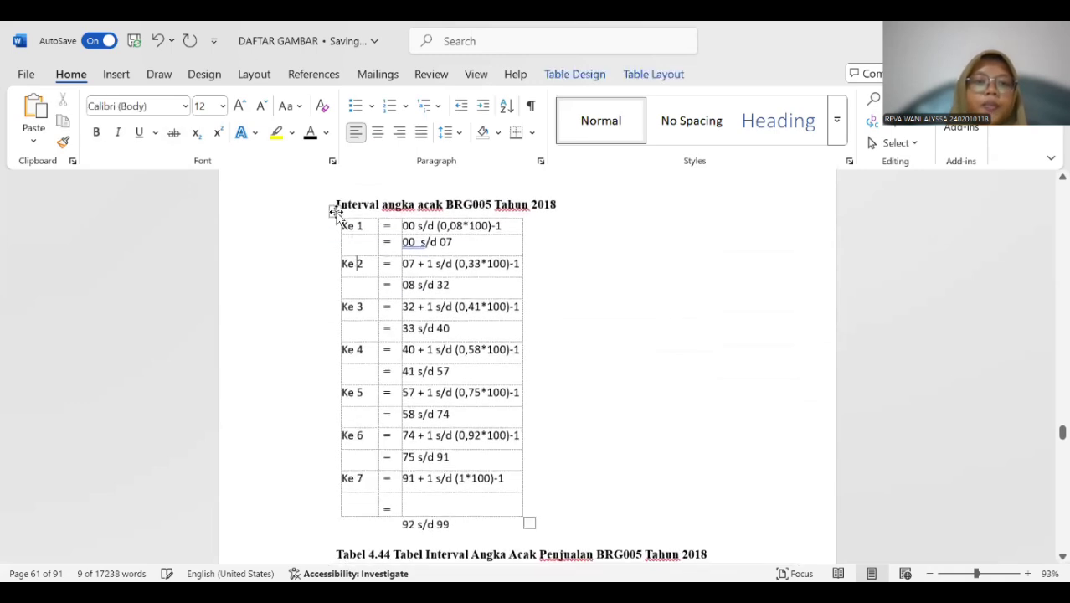
left_click(334, 211)
right_click(334, 211)
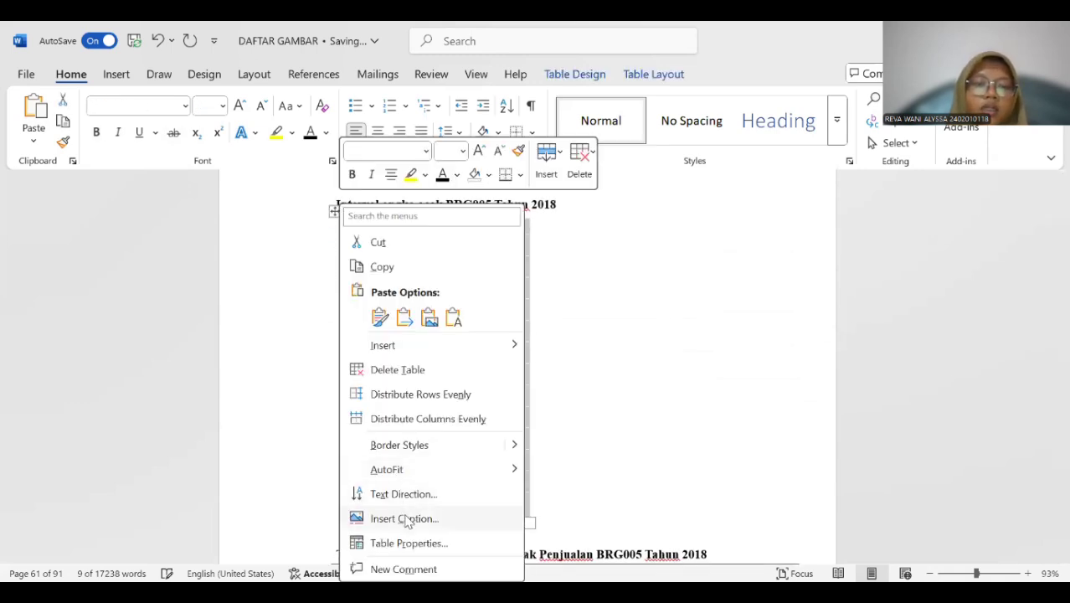
left_click(405, 518)
left_click(536, 376)
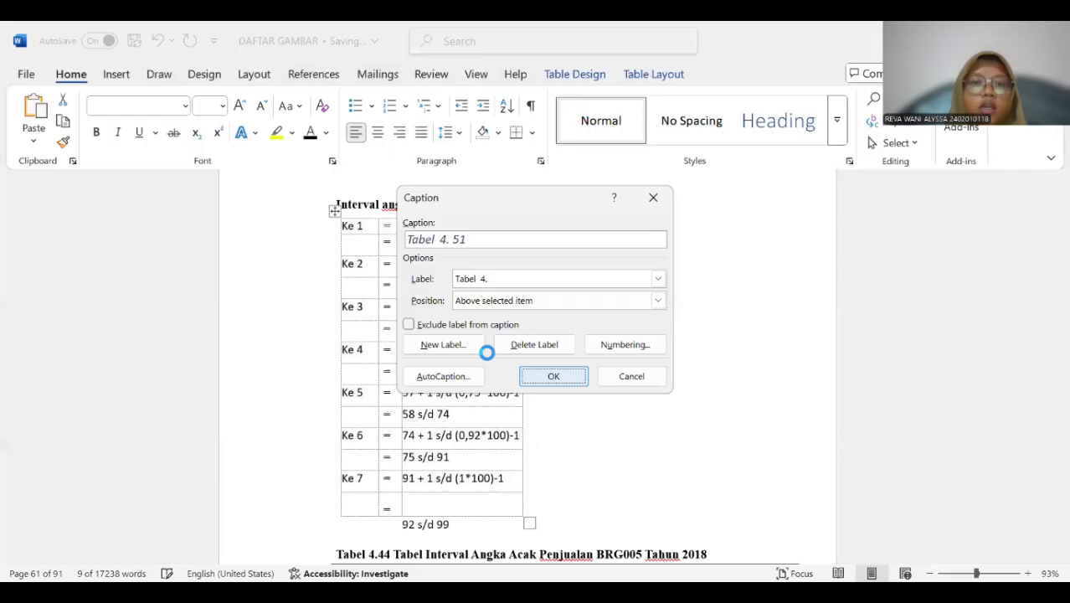
Copy "Interval angka acak BRG005 Tahun 2018" into the new caption and delete the old heading line above it.
left_click_drag(336, 205, 554, 204)
key("ctrl+c")
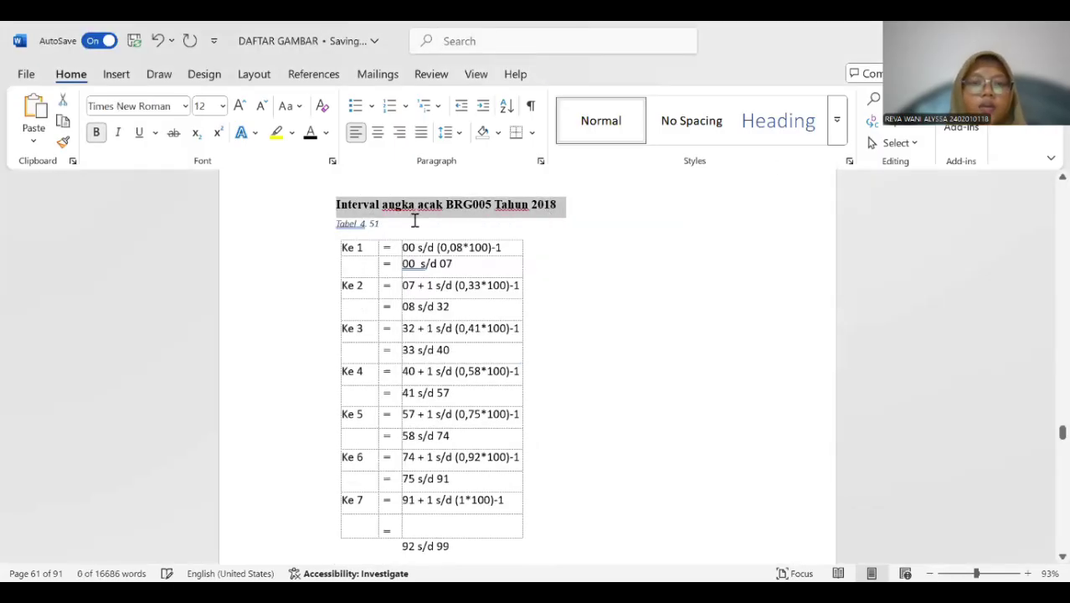
left_click(413, 220)
key("ctrl+v")
left_click_drag(336, 204, 556, 205)
key("Delete")
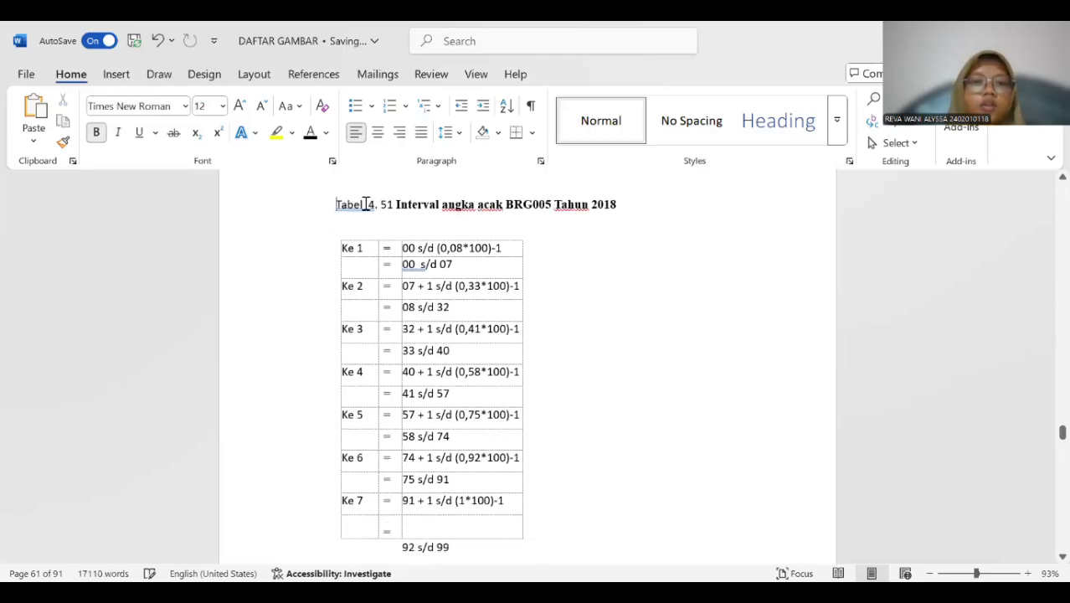
Remove the extra space after "Tabel" in the "Interval angka acak BRG005" caption and make the whole caption bold.
left_click(366, 204)
left_click_drag(334, 205, 693, 206)
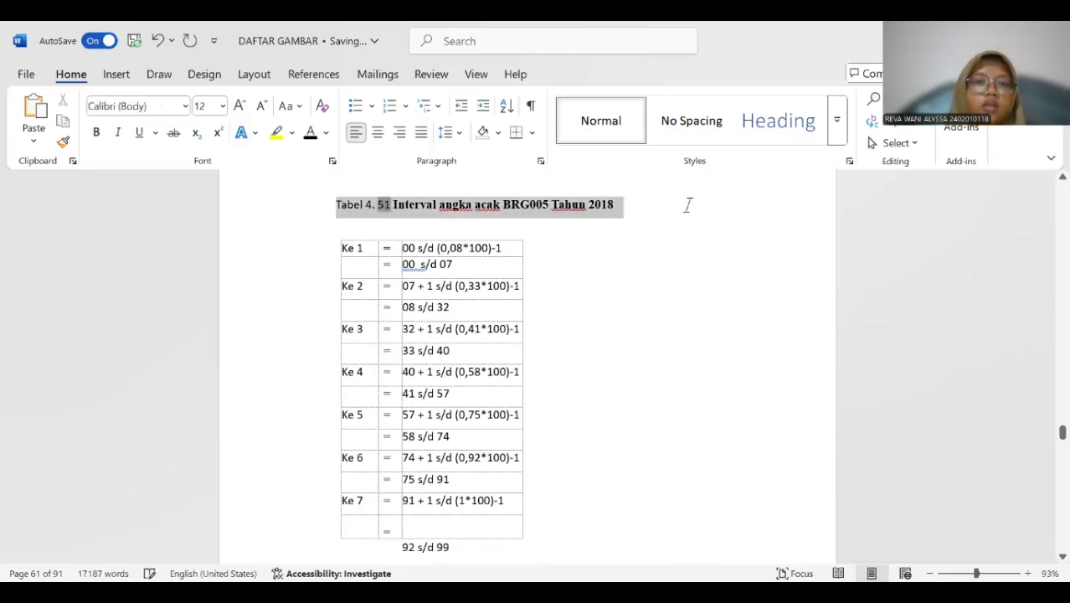
left_click(95, 132)
Insert a "Tabel 4." caption above the BRG005 probability table, beneath the old "Tabel 4.44" title.
scroll(478, 239, "down", 5)
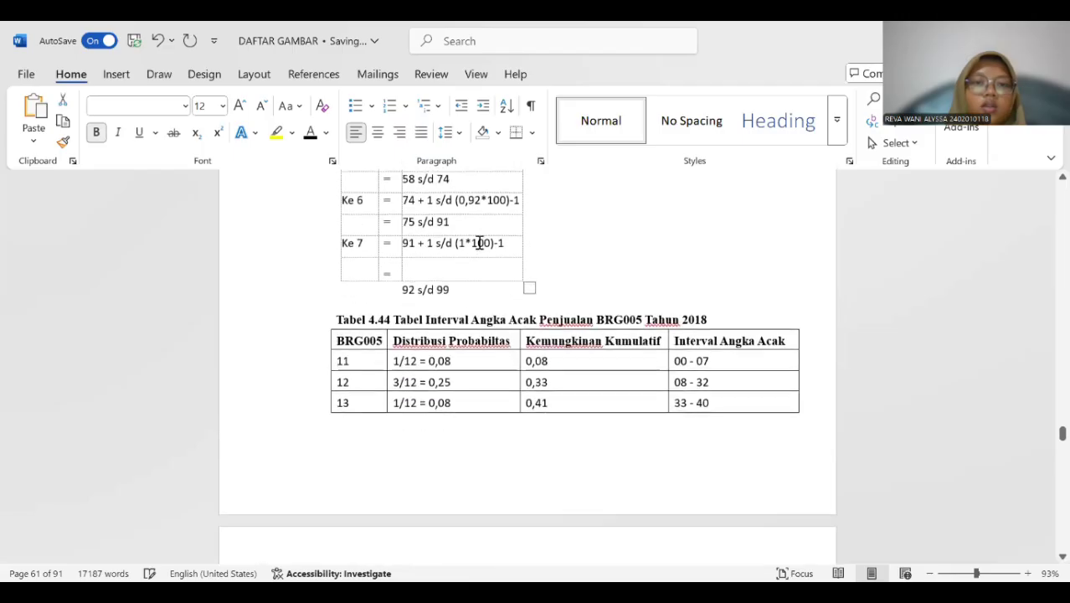
scroll(478, 243, "down", 2)
left_click(400, 274)
left_click(320, 210)
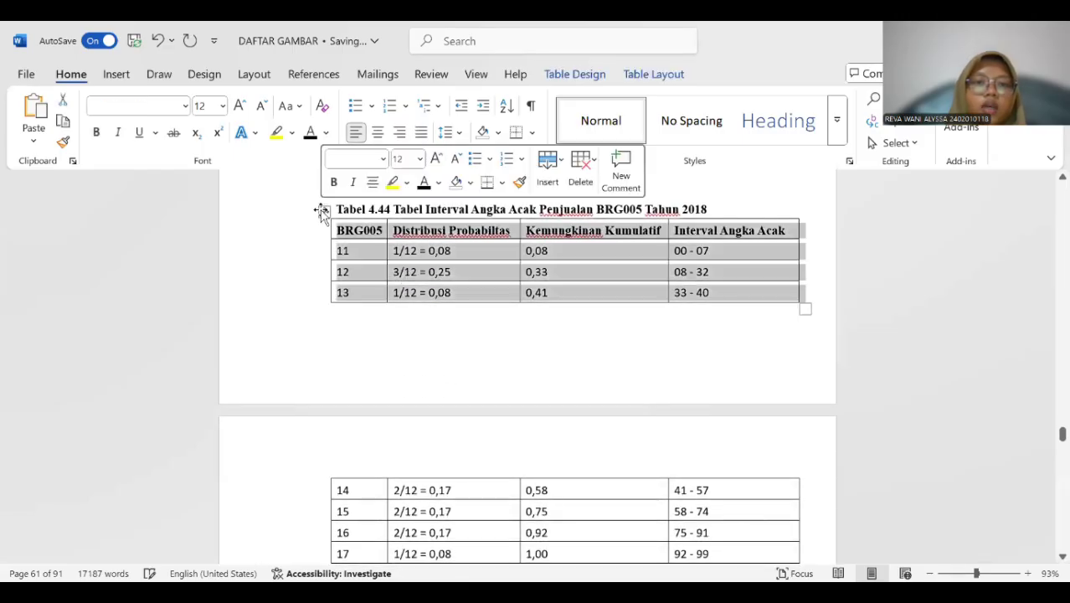
right_click(322, 210)
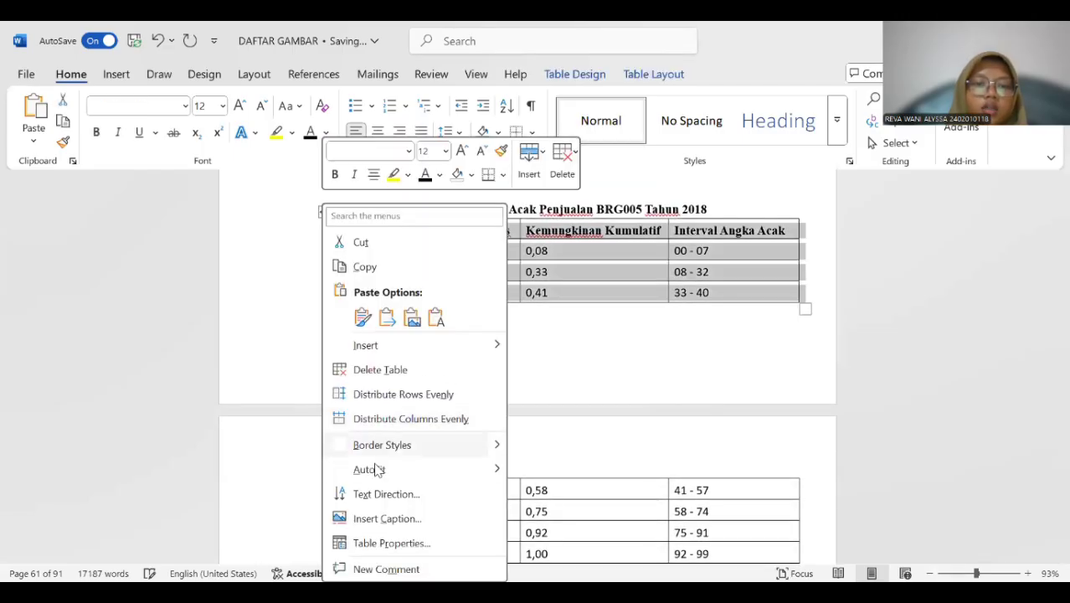
left_click(387, 518)
left_click(552, 376)
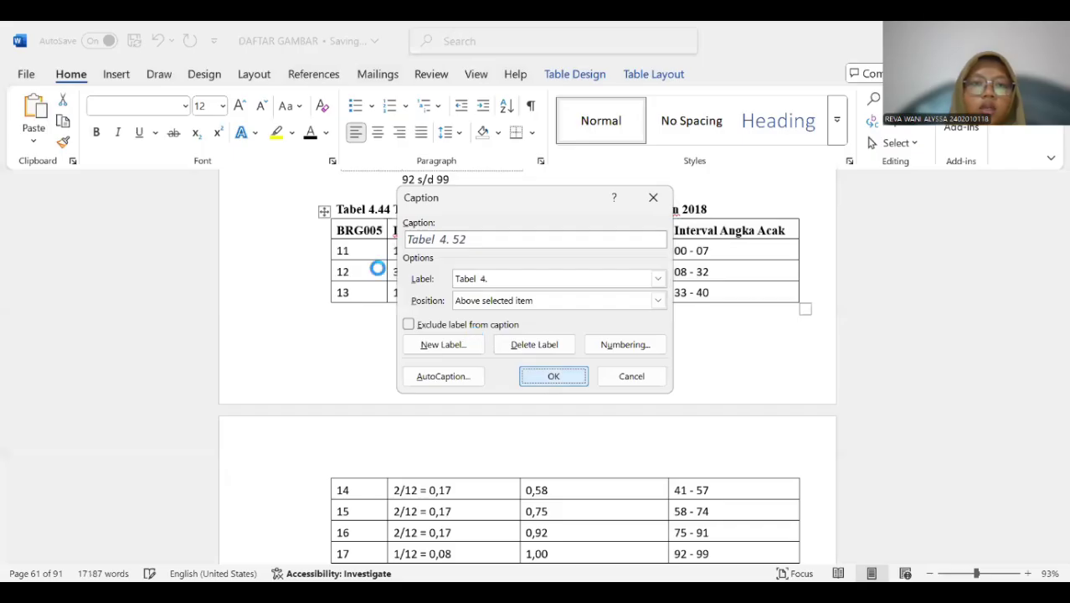
Copy "Tabel Interval Angka Acak Penjualan BRG005 Tahun 2018" into the new caption and delete the old "Tabel 4.44" title line.
left_click_drag(394, 208, 707, 209)
key("ctrl+c")
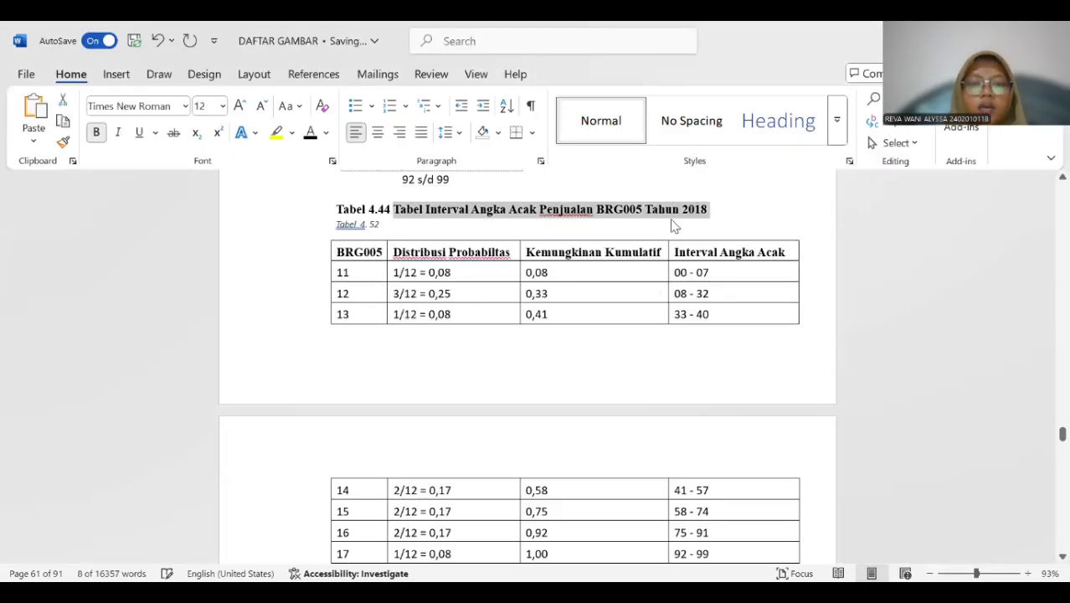
left_click(391, 235)
key("ctrl+v")
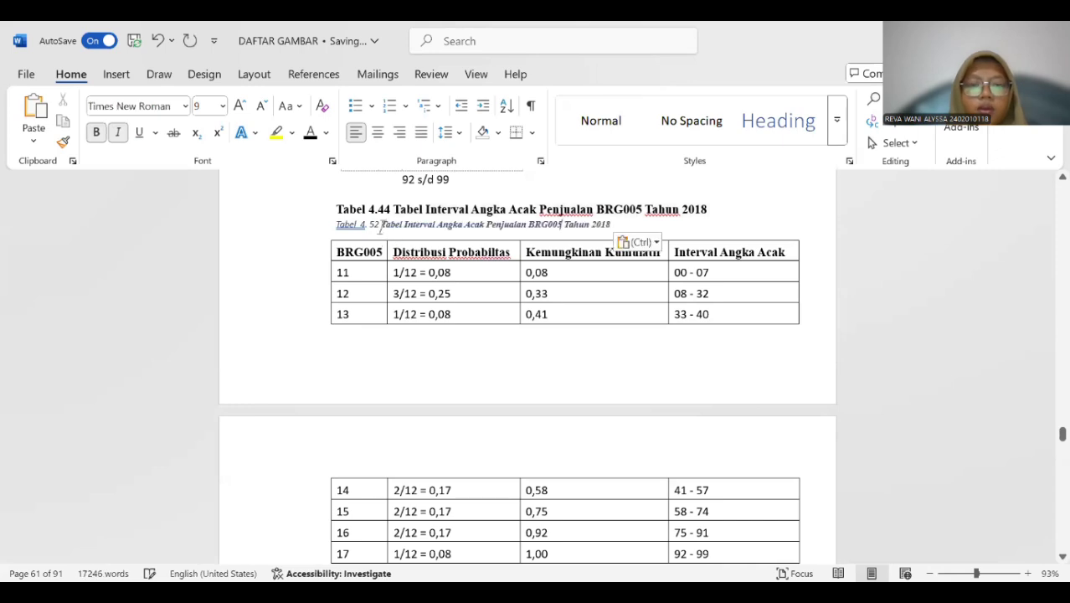
left_click_drag(475, 210, 691, 210)
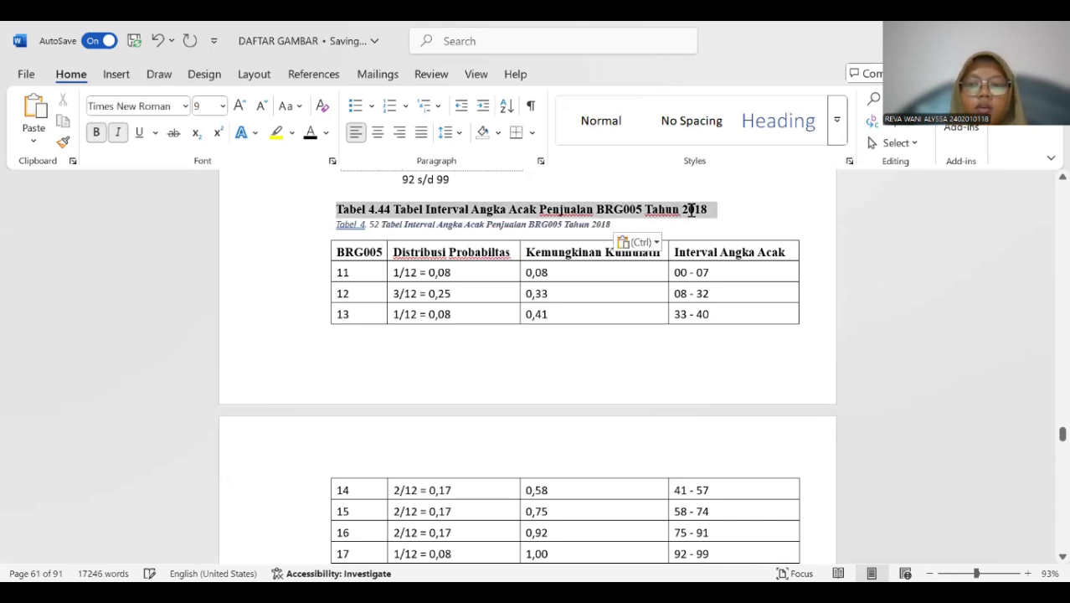
key("BackSpace")
Format the BRG005 sales table's caption as 12 pt, bold and non-italic throughout.
left_click_drag(327, 207, 625, 210)
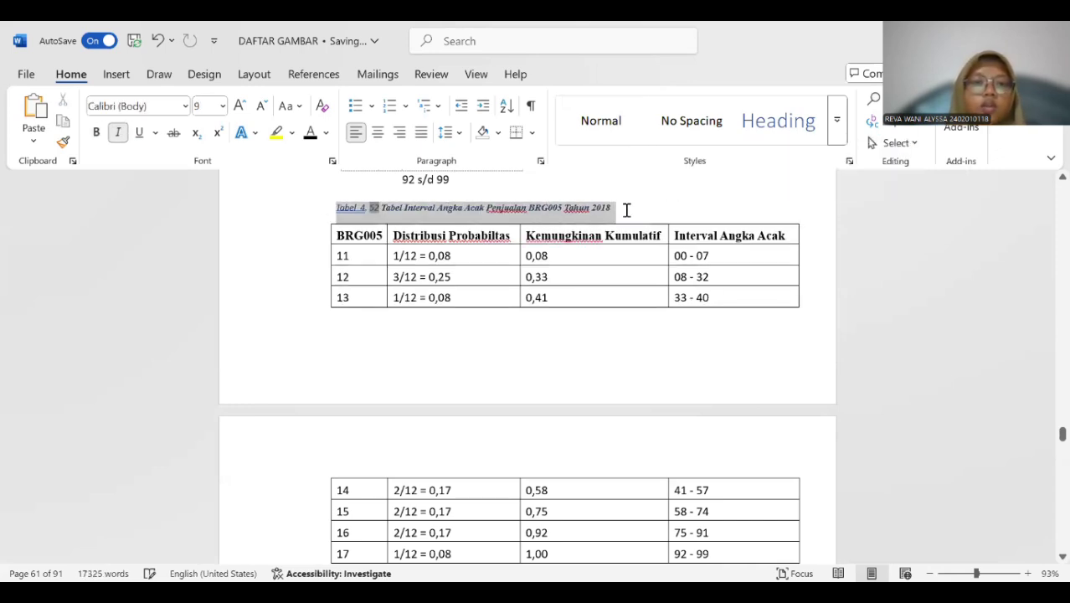
left_click(222, 105)
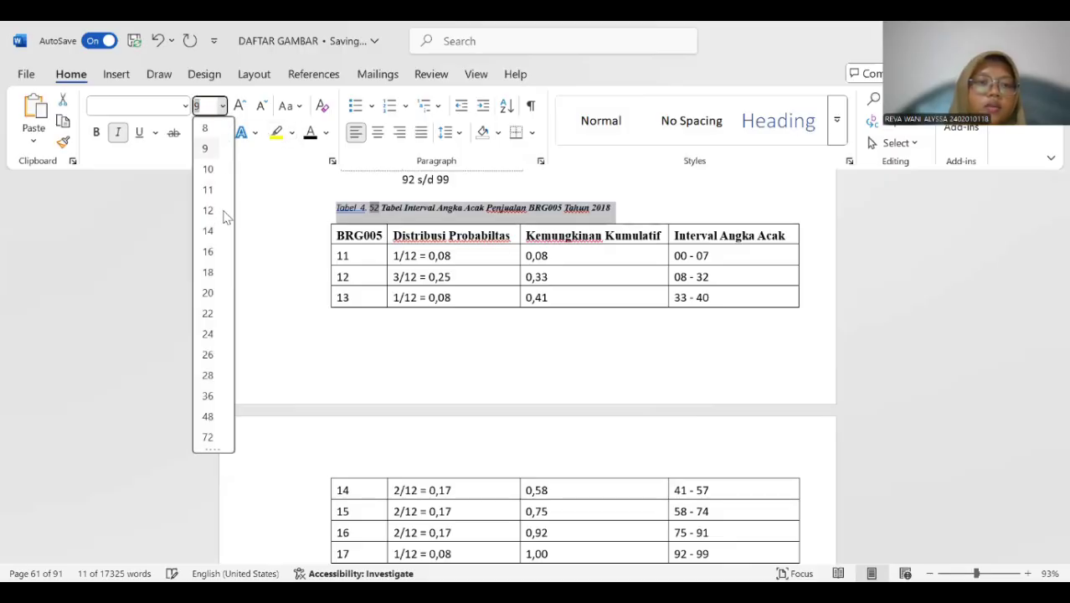
left_click(208, 210)
left_click(118, 132)
left_click(95, 133)
left_click(385, 222)
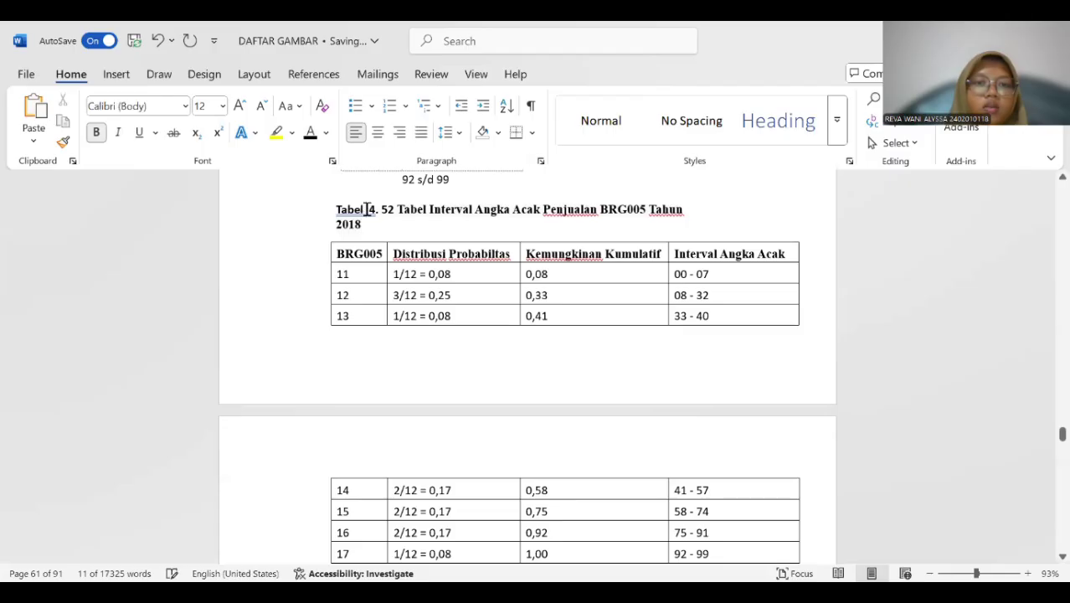
Insert a "Tabel 4." caption above the Generating Random Numbers table, beneath the old "Tabel 4.45" title.
scroll(429, 277, "down", 12)
scroll(430, 277, "down", 15)
scroll(430, 277, "down", 12)
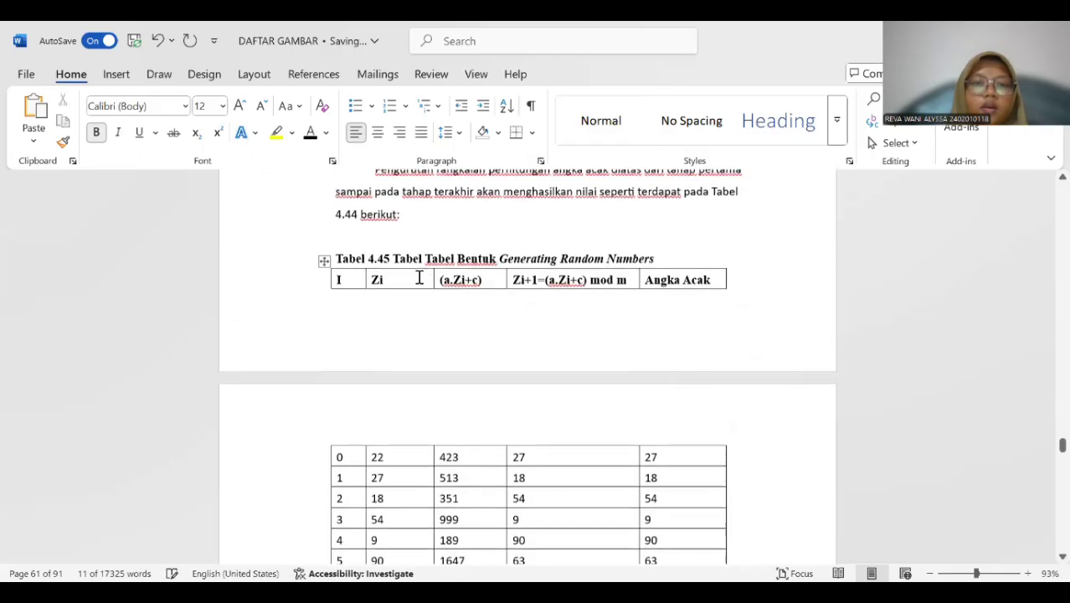
left_click(325, 262)
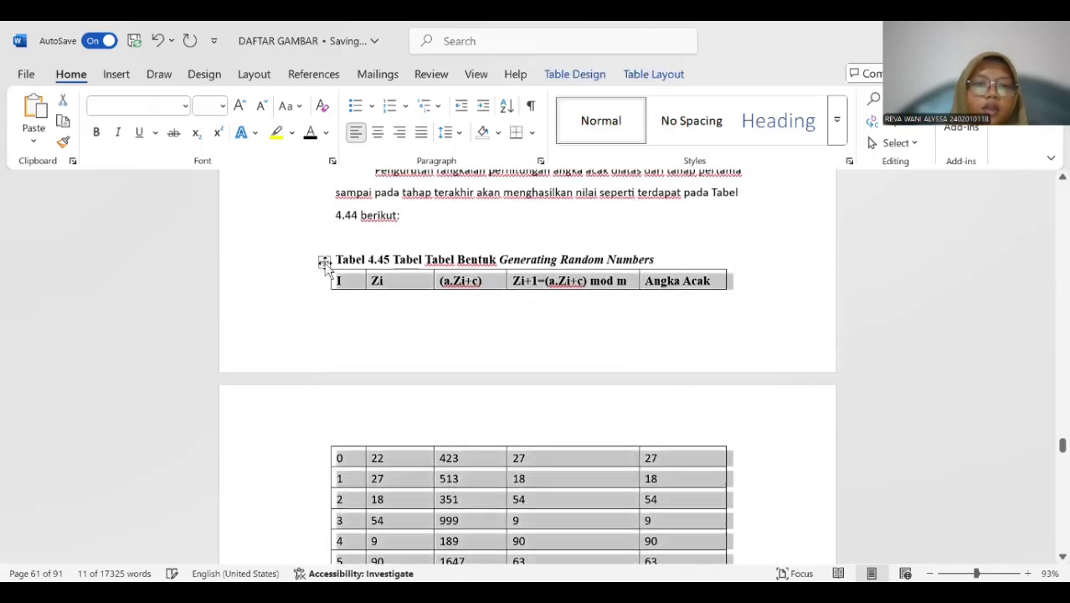
right_click(325, 262)
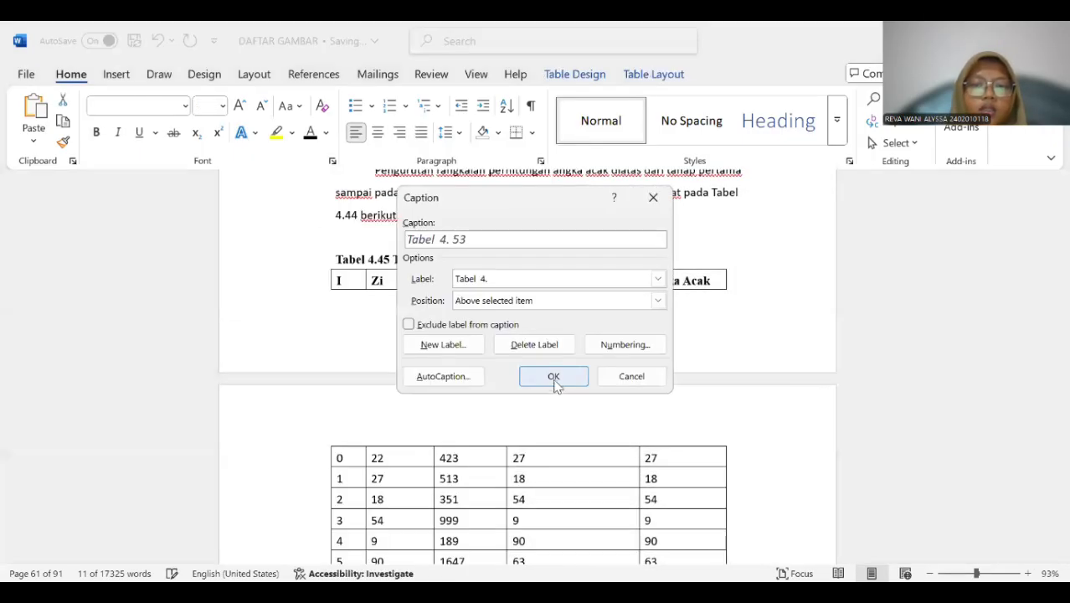
left_click(551, 376)
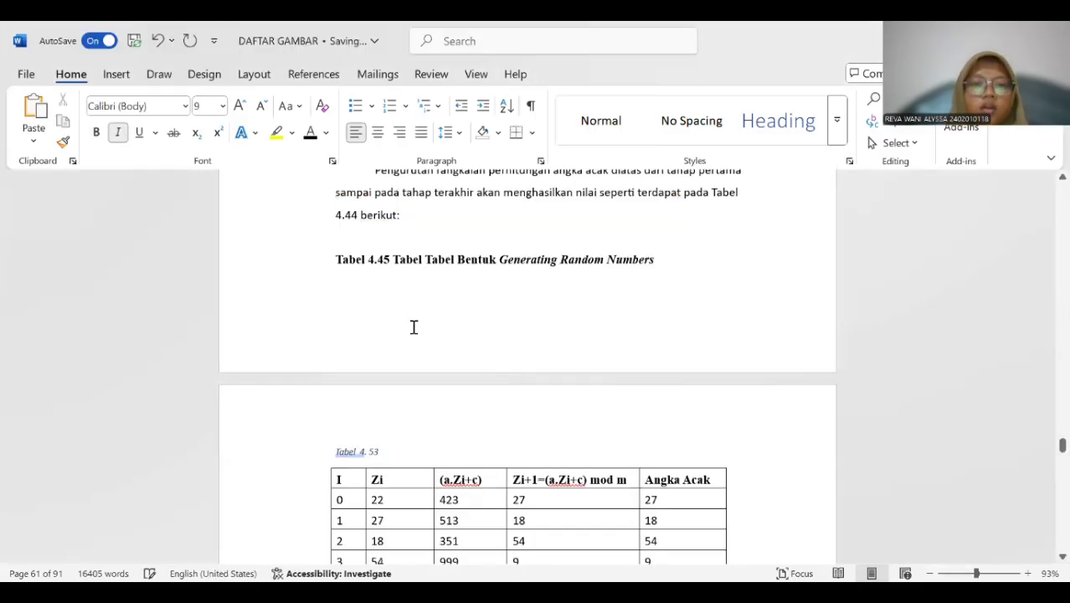
Copy "Tabel Tabel Bentuk Generating Random Numbers" into the new caption and delete the old "Tabel 4.45" title line.
left_click_drag(377, 260, 674, 258)
left_click_drag(392, 259, 636, 265)
key("ctrl+c")
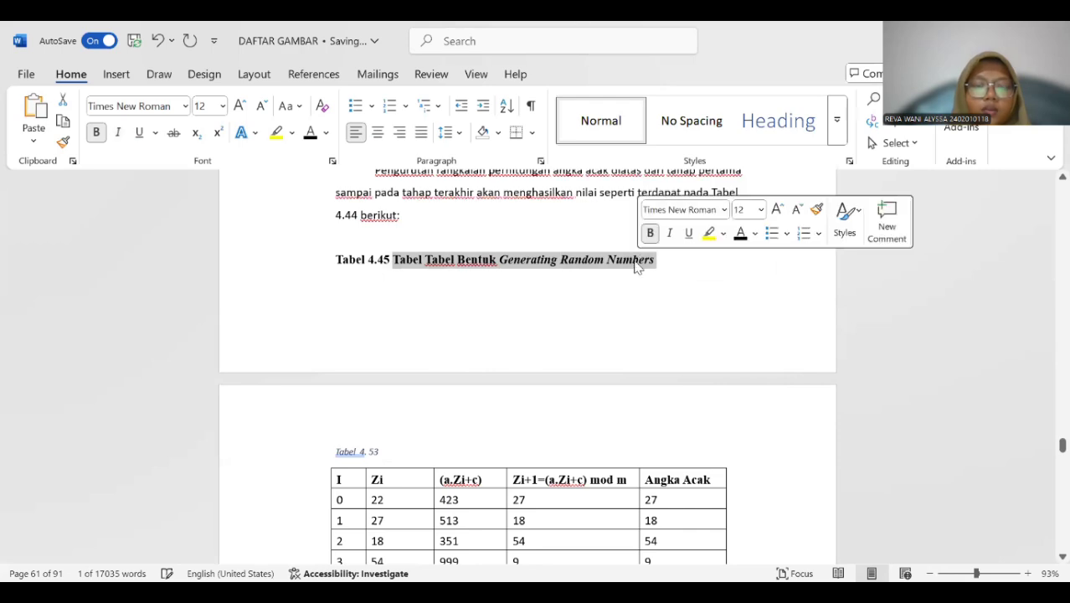
left_click(418, 452)
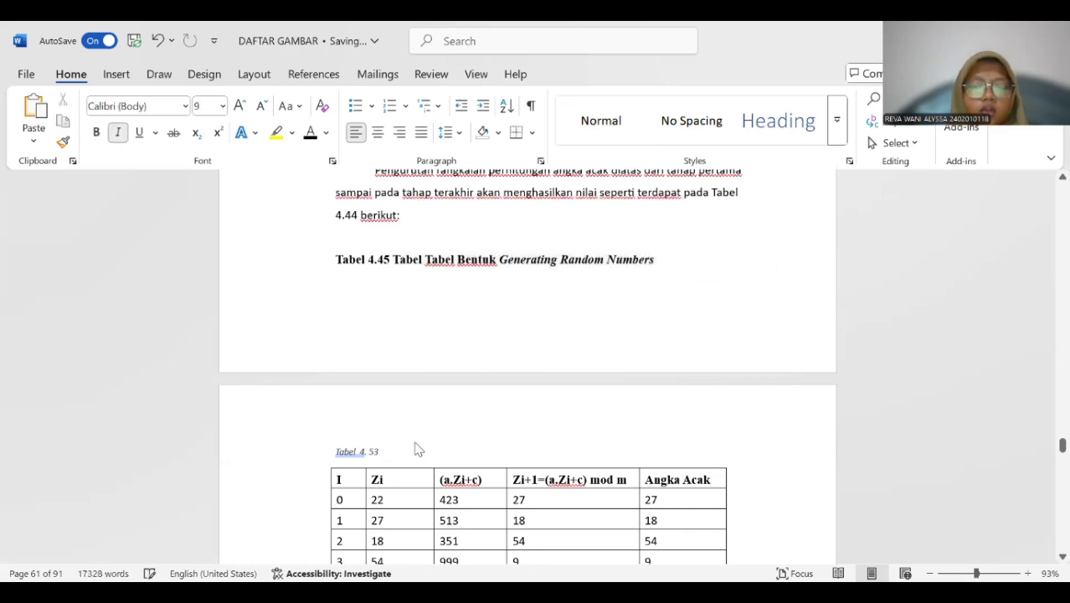
key("ctrl+v")
left_click_drag(332, 257, 692, 256)
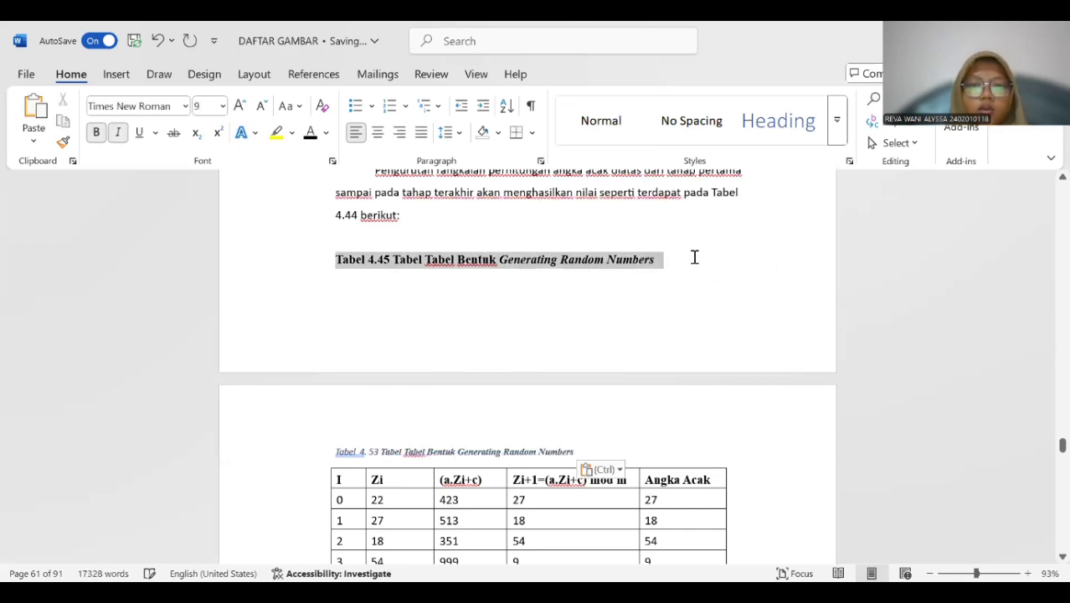
key("Delete")
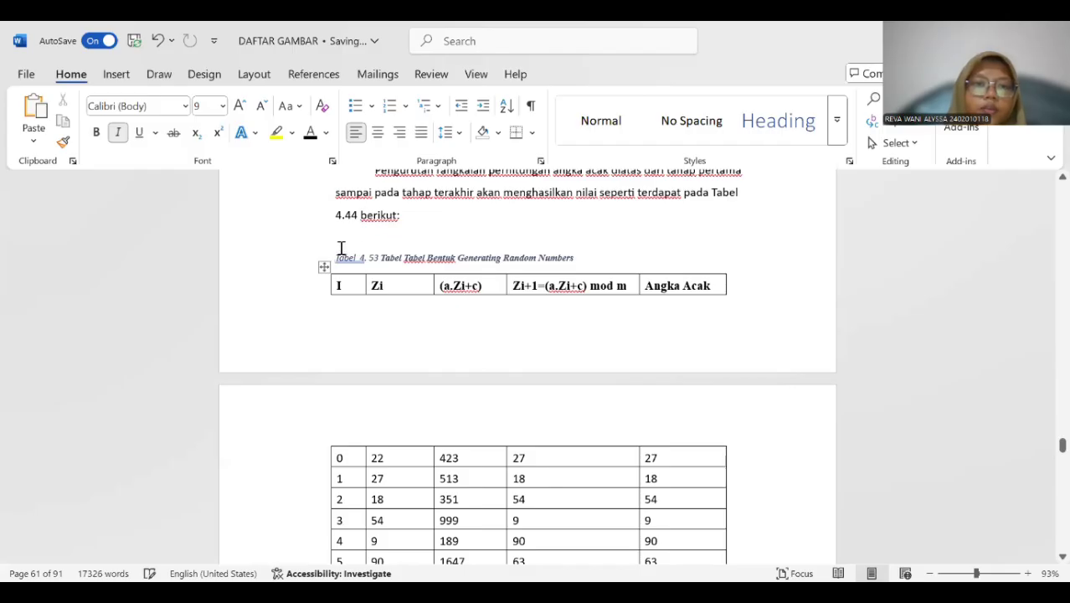
Format the Generating Random Numbers caption as black, 12 pt, bold and non-italic, and remove the extra space after "Tabel".
left_click_drag(333, 254, 577, 257)
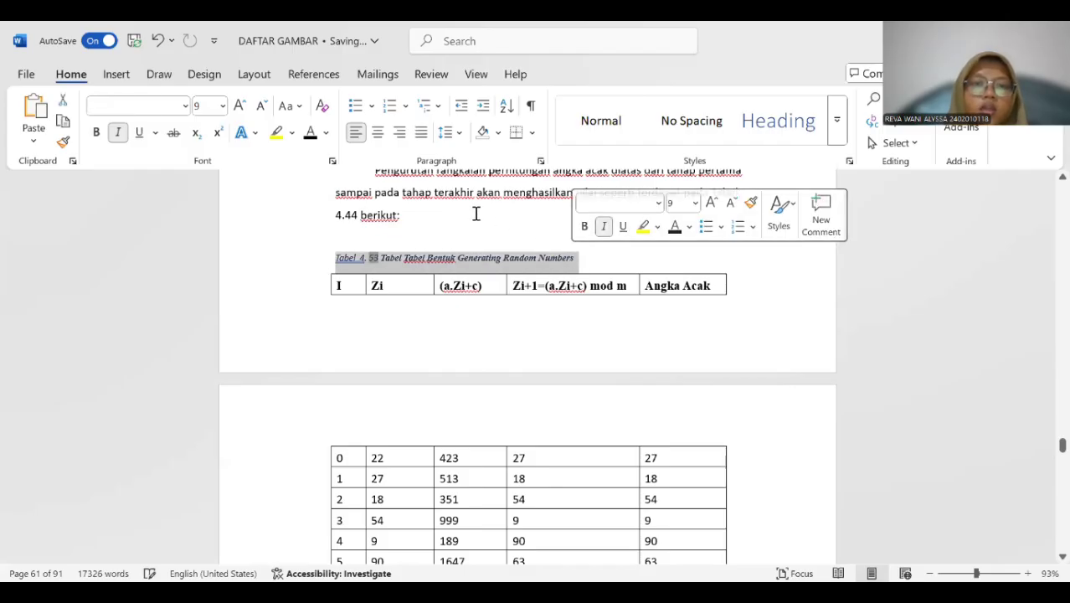
left_click(314, 136)
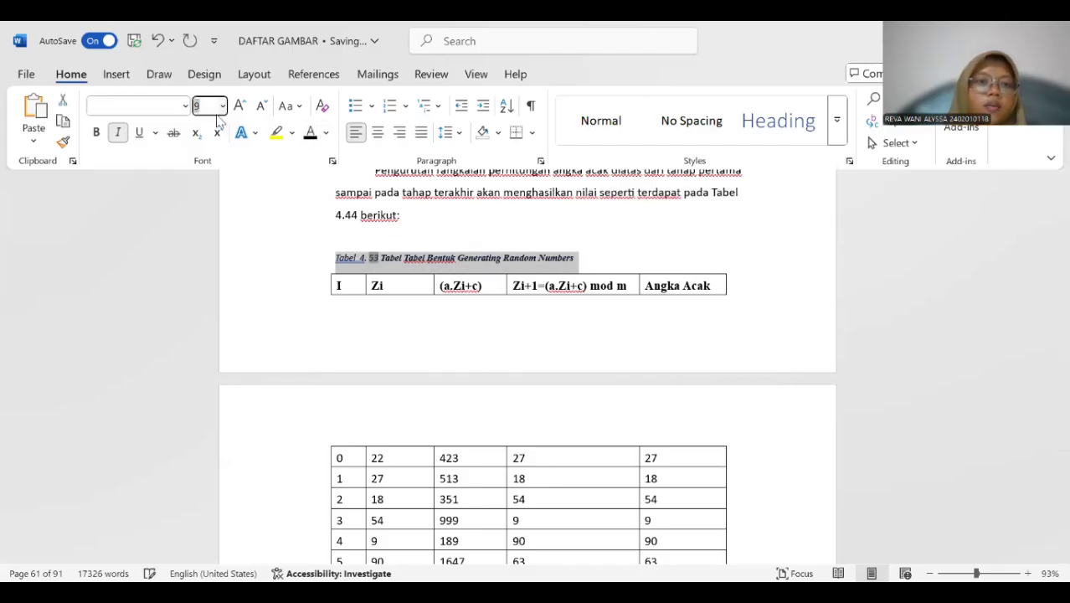
left_click(223, 106)
left_click(206, 208)
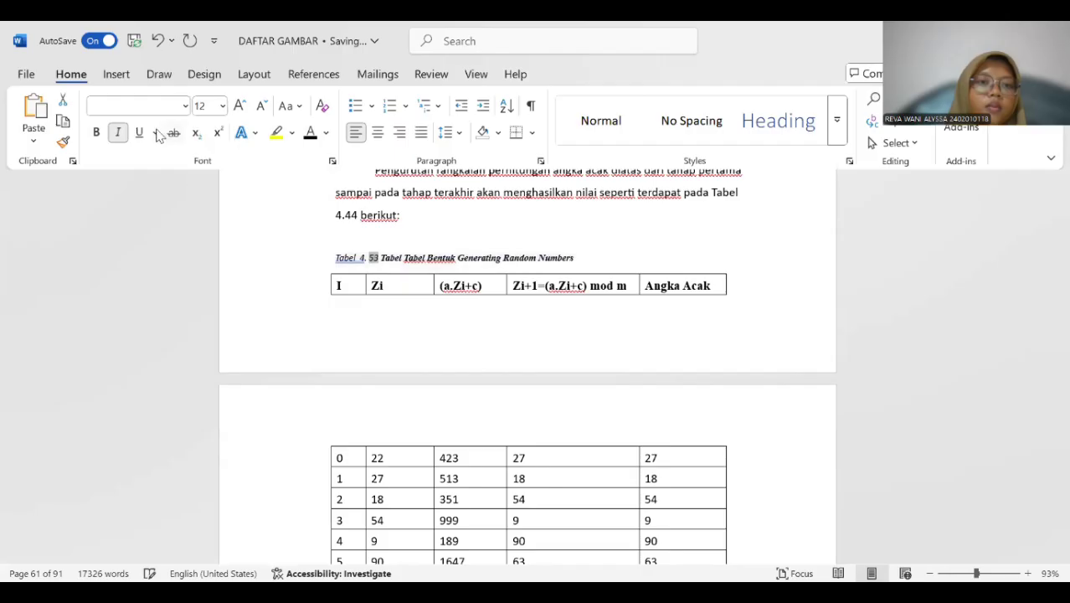
left_click(121, 136)
left_click(96, 132)
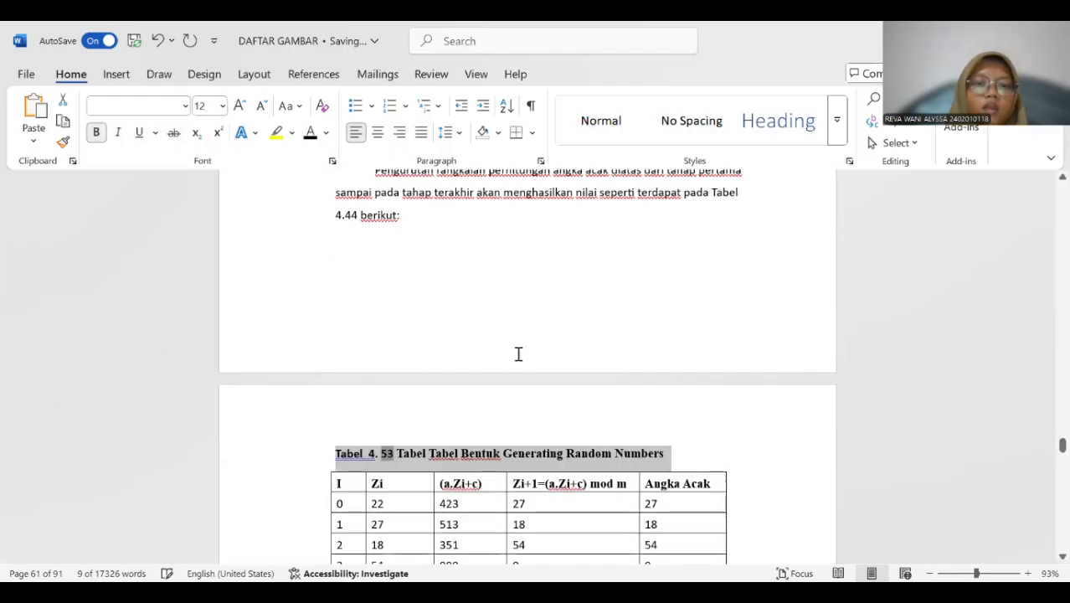
left_click(395, 433)
left_click(370, 450)
key("BackSpace")
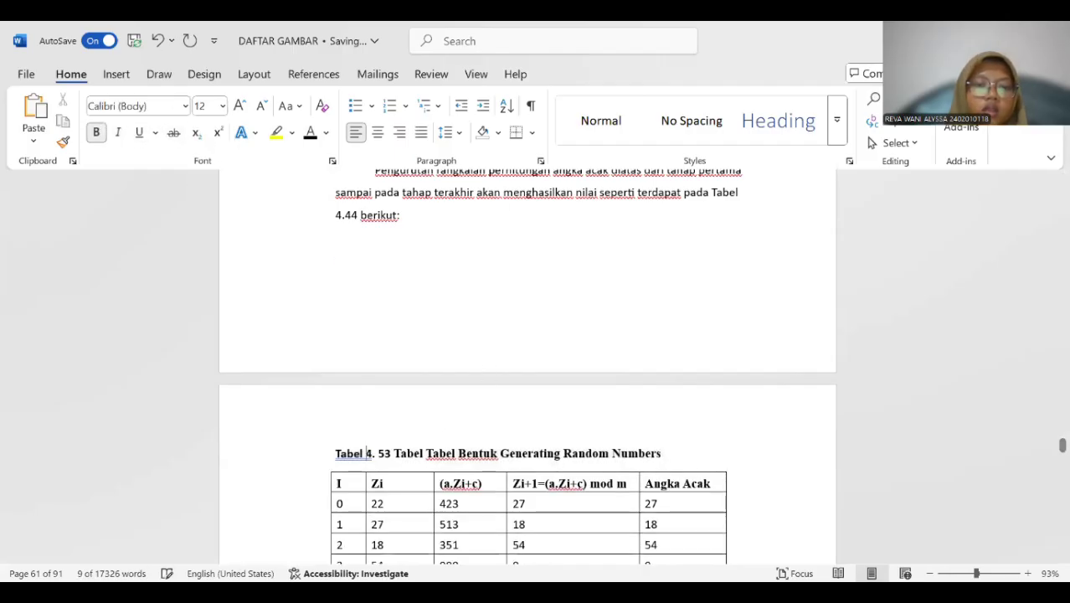
Insert a "Tabel 4." caption above the BRG001 sales simulation table, beneath the old "Tabel 4.46" title.
scroll(458, 350, "down", 4)
scroll(458, 356, "down", 10)
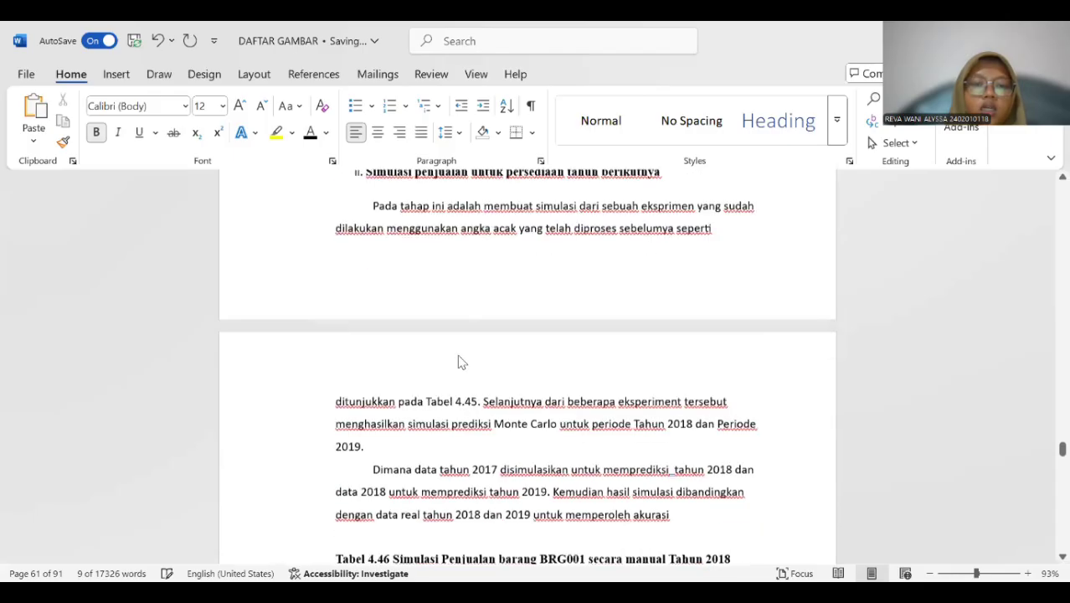
left_click(386, 303)
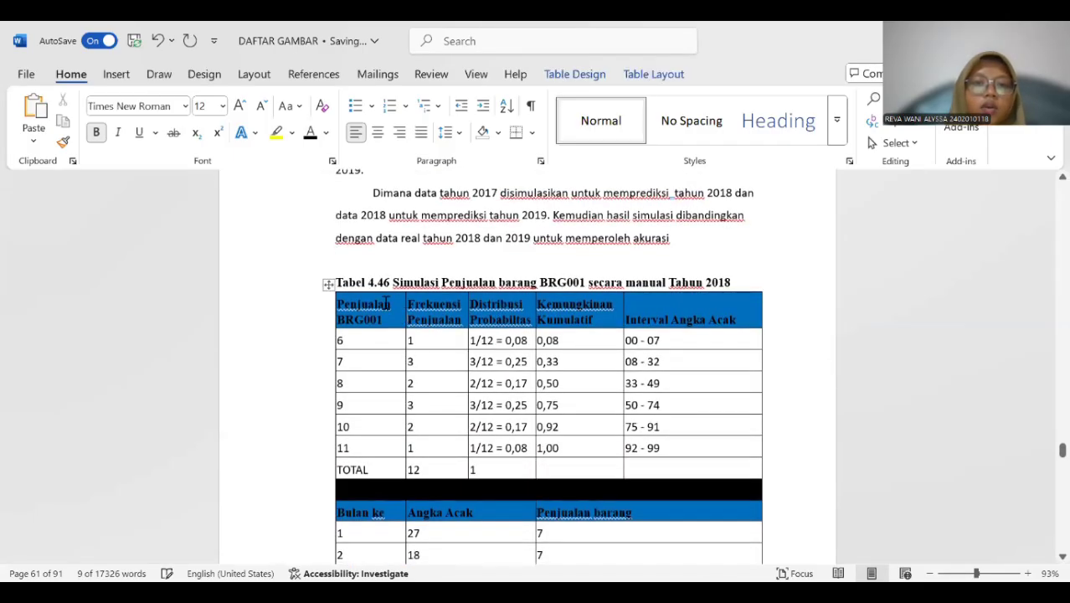
left_click(329, 285)
right_click(329, 286)
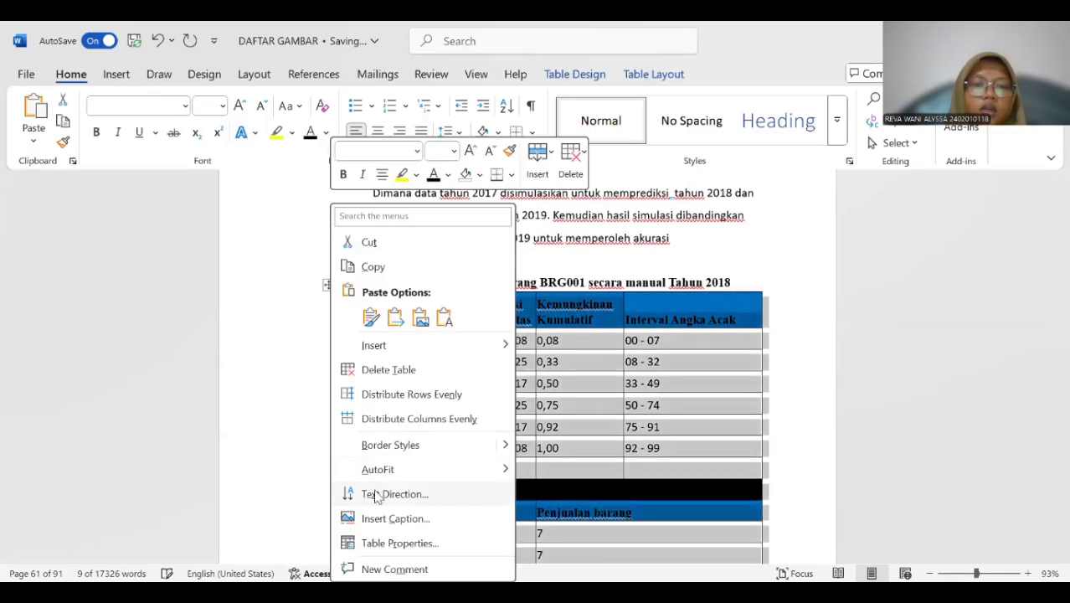
left_click(395, 518)
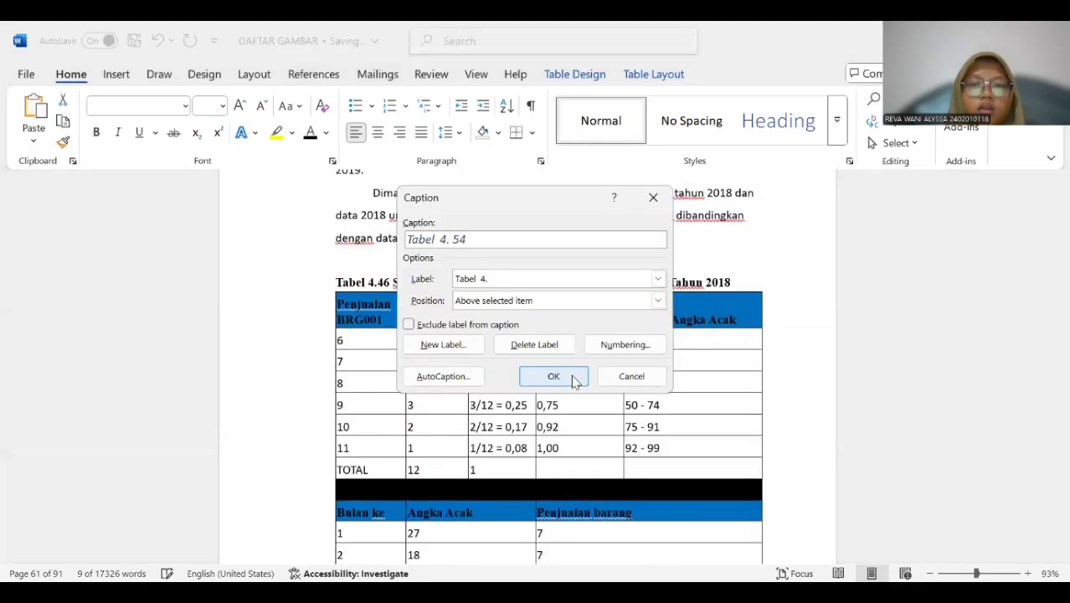
key("Return")
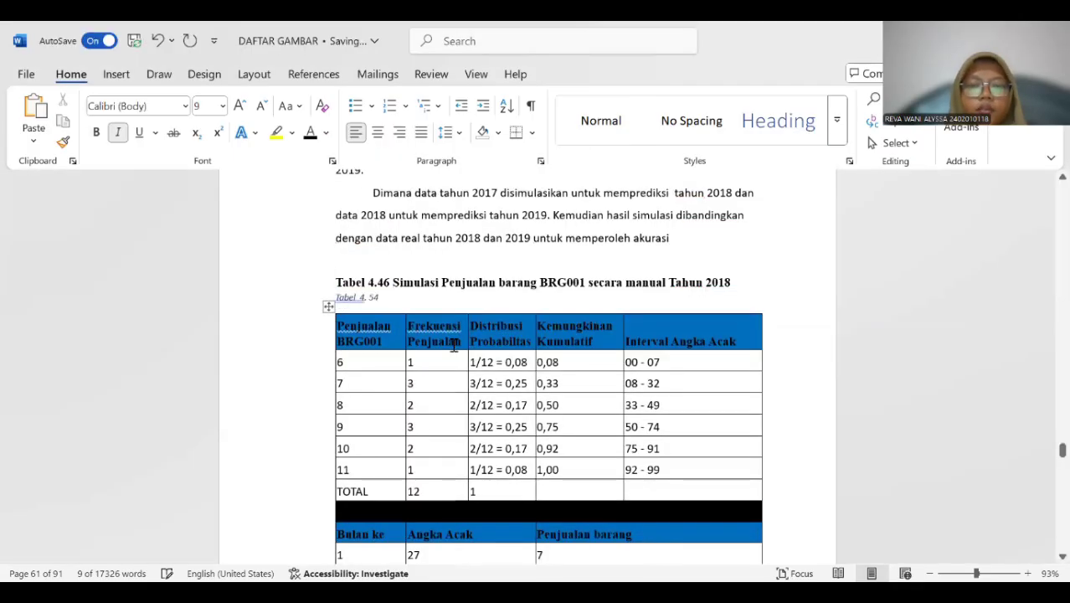
Copy "Simulasi Penjualan barang BRG001 secara manual Tahun 2018" into the new caption and delete the old "Tabel 4.46" title text.
left_click_drag(393, 282, 754, 282)
key("ctrl+c")
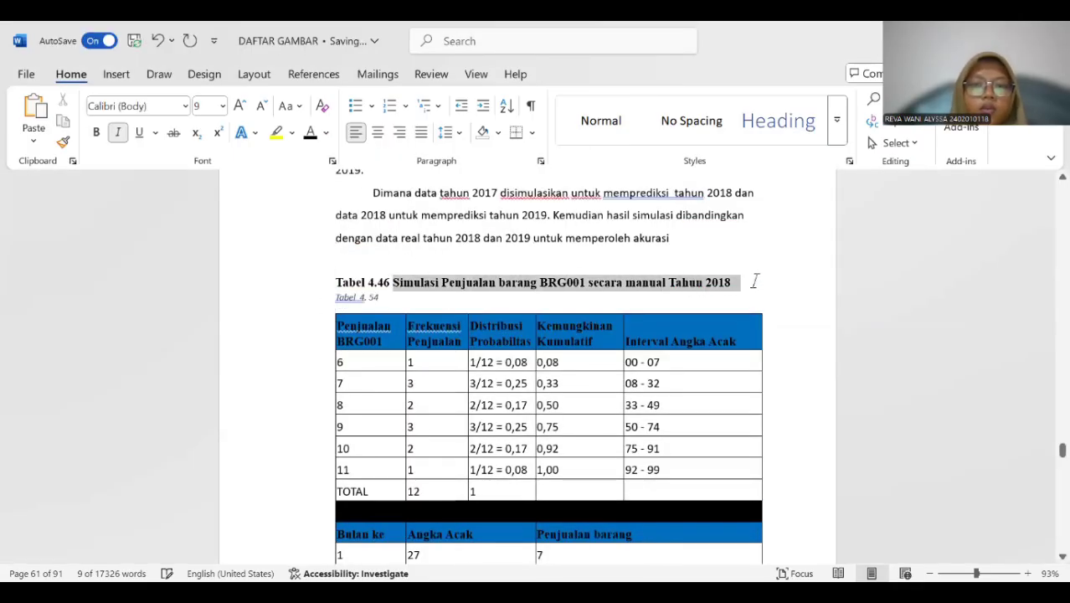
left_click(434, 295)
key("ctrl+v")
left_click_drag(338, 283, 728, 281)
key("Delete")
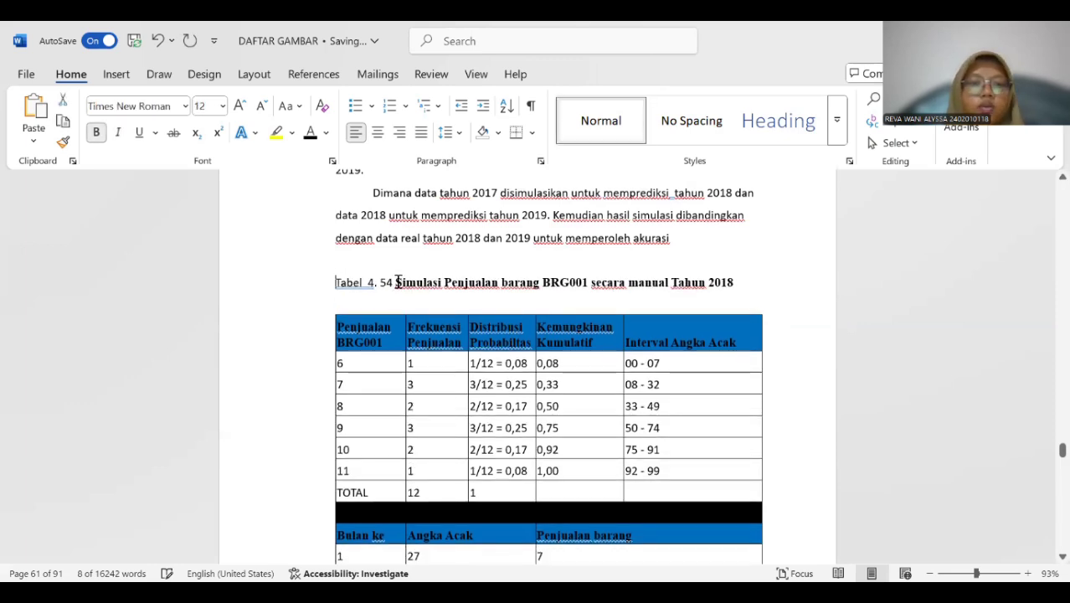
Remove the extra space after "Tabel" in the BRG001 simulation caption and make the whole caption bold.
left_click(369, 281)
key("BackSpace")
left_click_drag(332, 282, 773, 281)
key("ctrl+b")
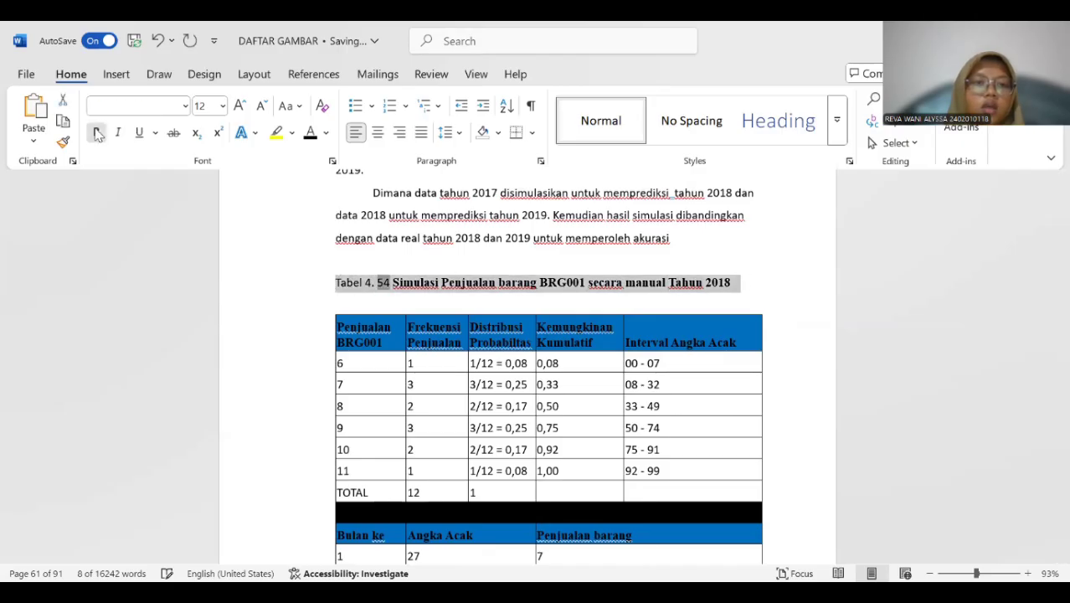
Insert a "Tabel 4." caption above the BRG002 sales simulation table, beneath the old "Tabel 4.47" title.
scroll(502, 268, "down", 5)
scroll(464, 268, "down", 15)
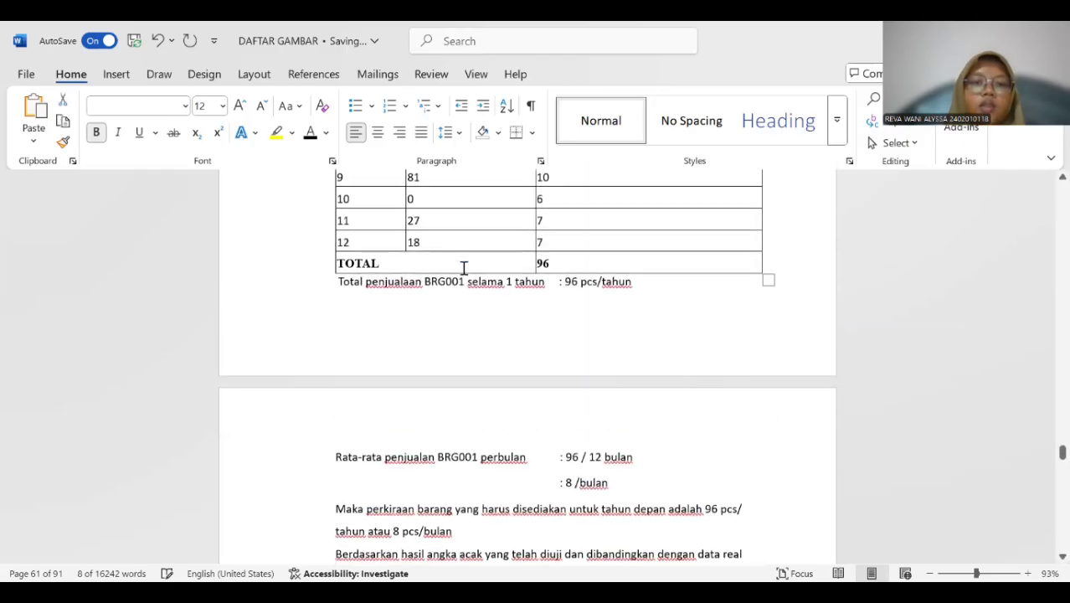
scroll(381, 285, "up", 1)
left_click(366, 289)
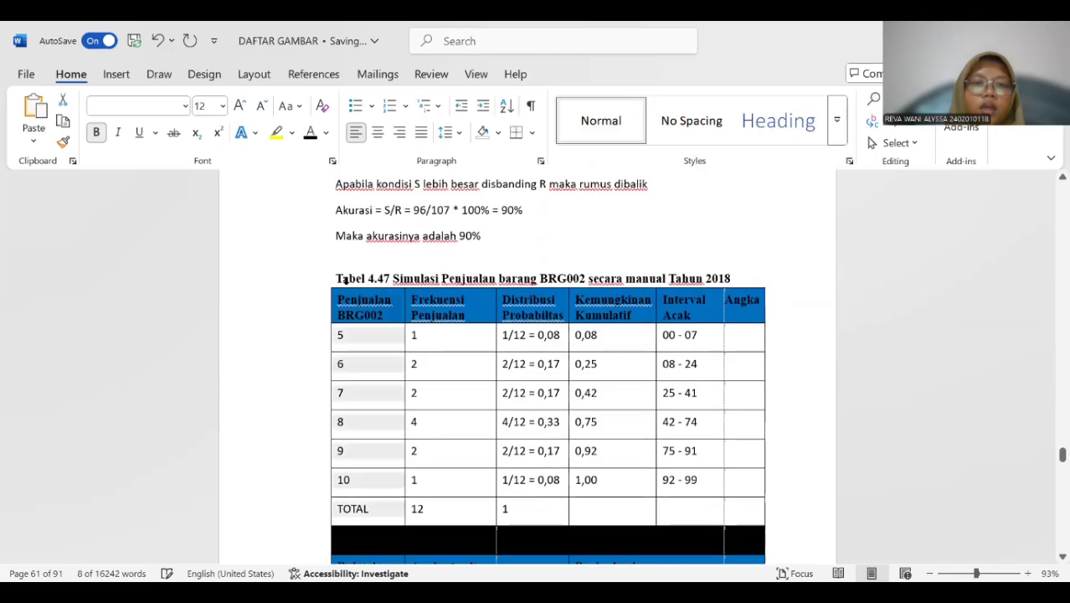
left_click(328, 282)
left_click(305, 318)
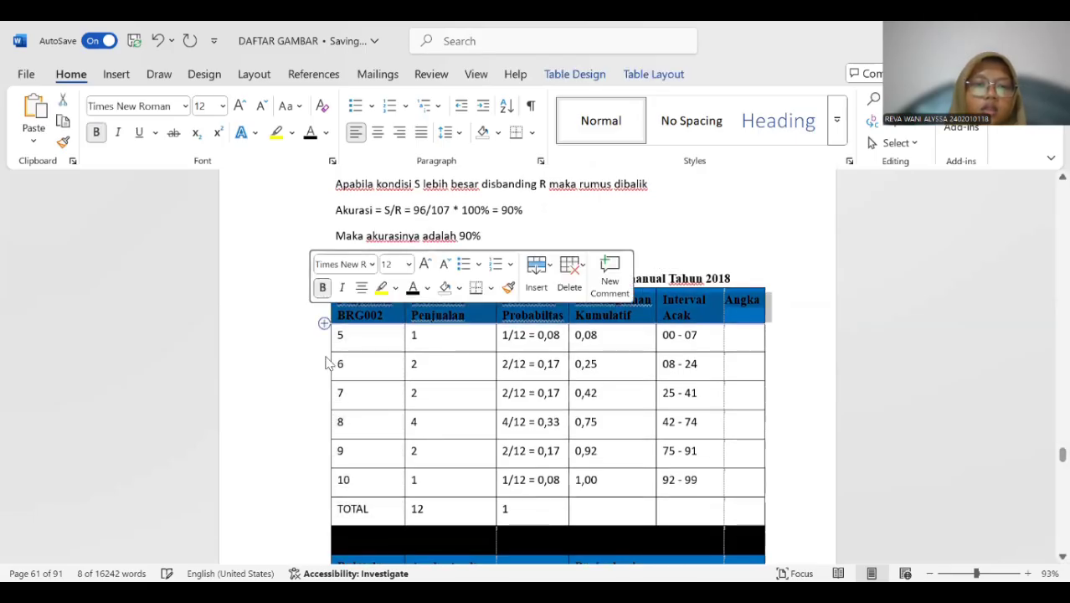
left_click(389, 387)
left_click(349, 273)
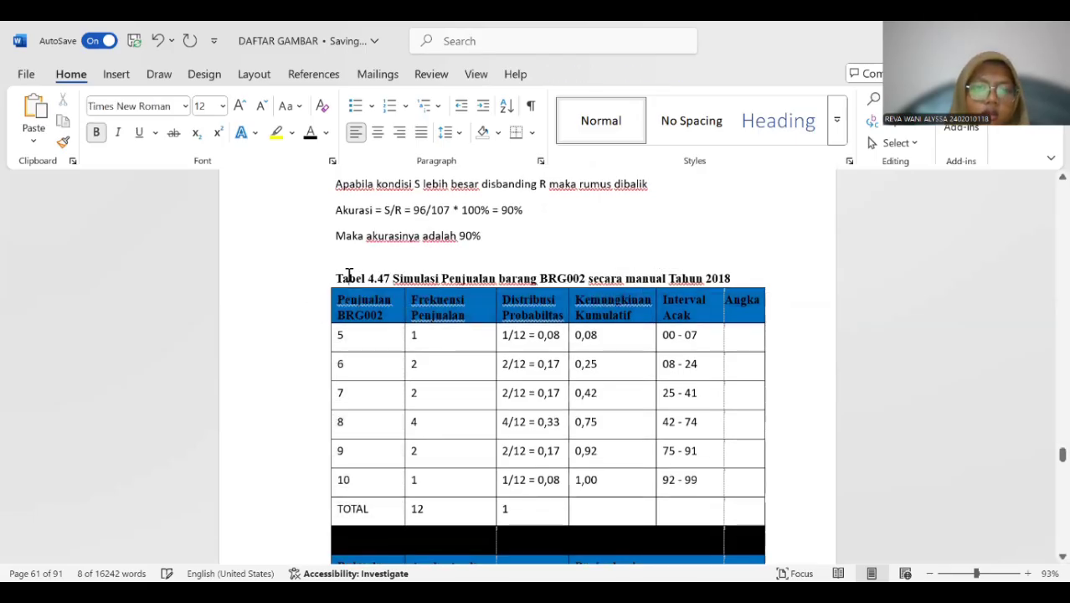
left_click(319, 301)
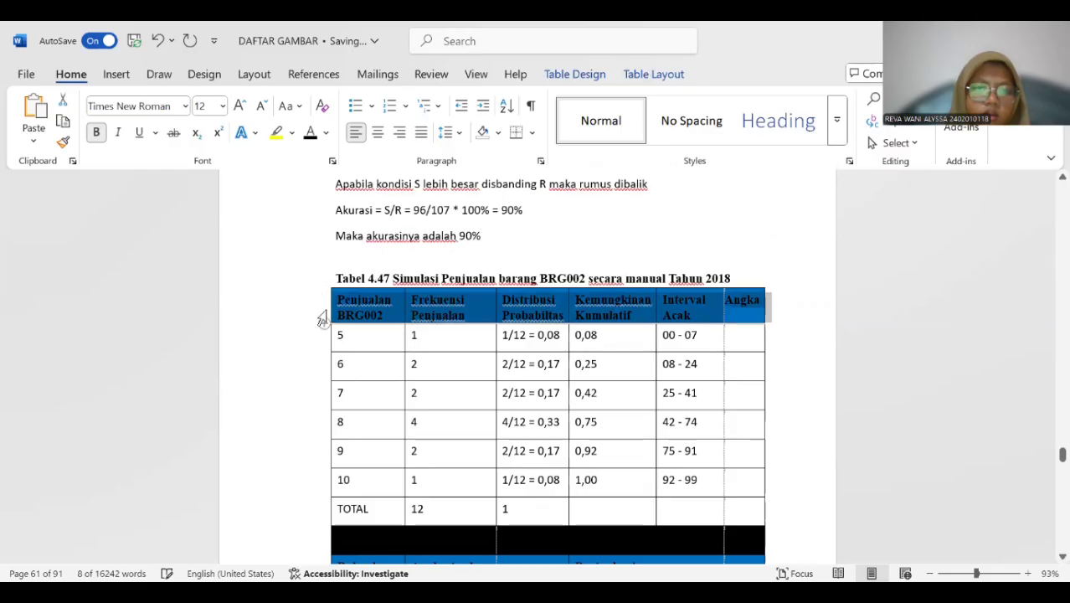
left_click(335, 313)
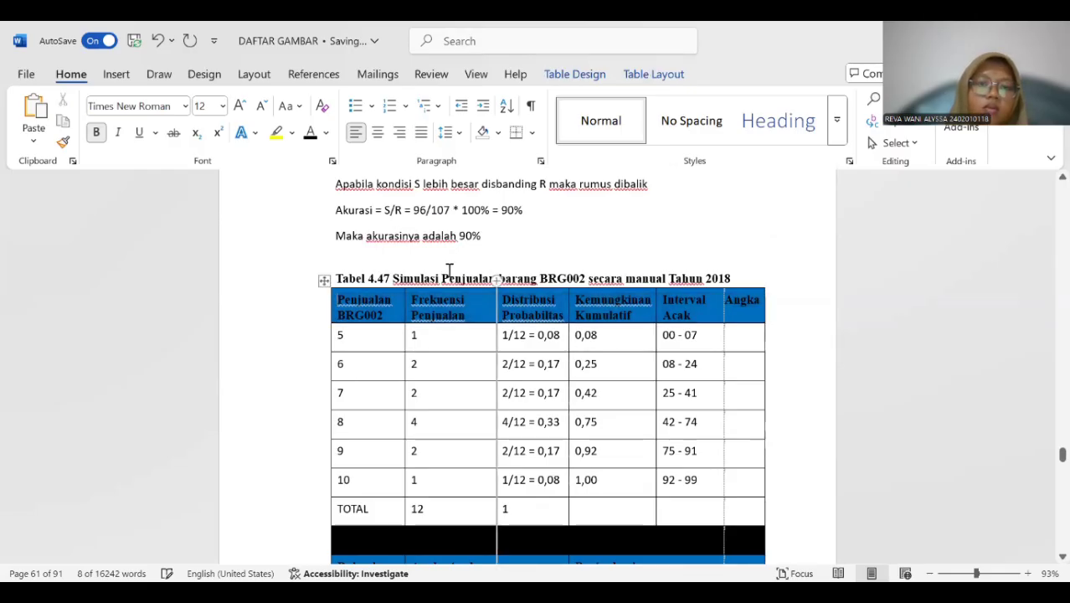
left_click(325, 279)
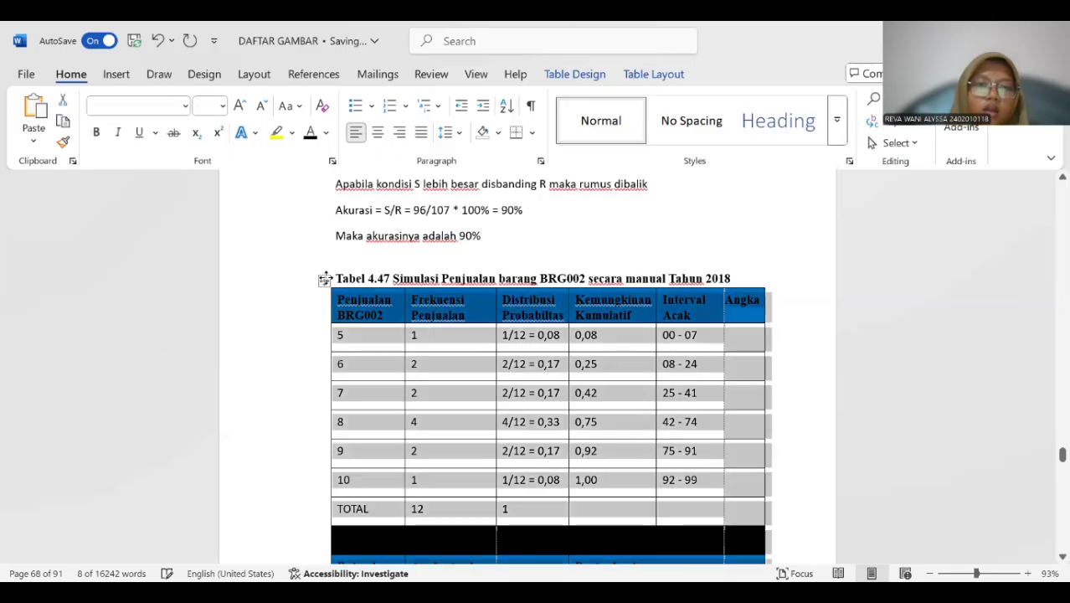
right_click(324, 280)
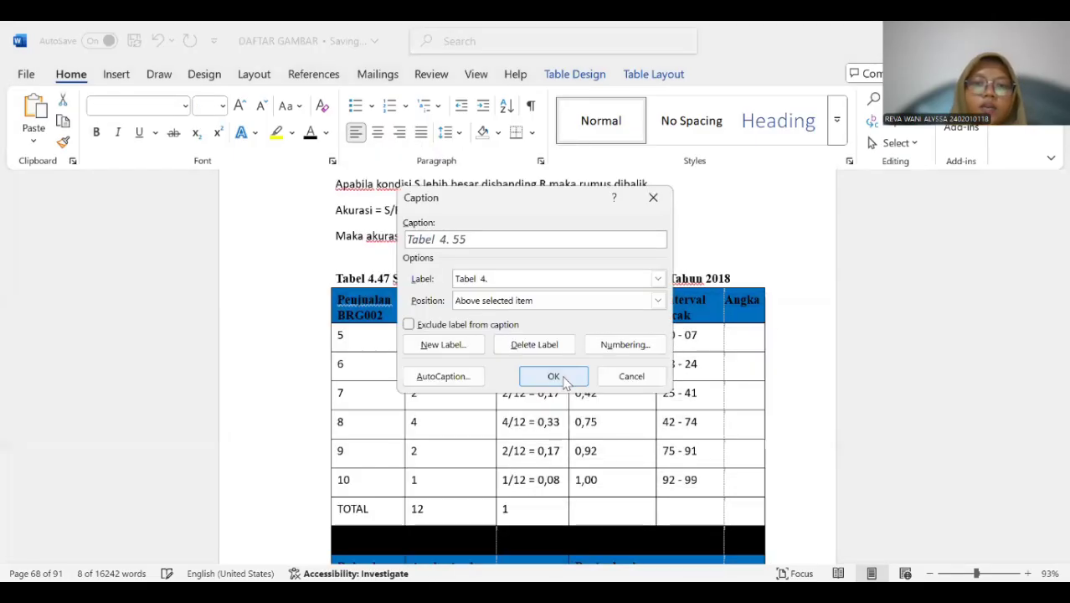
left_click(562, 381)
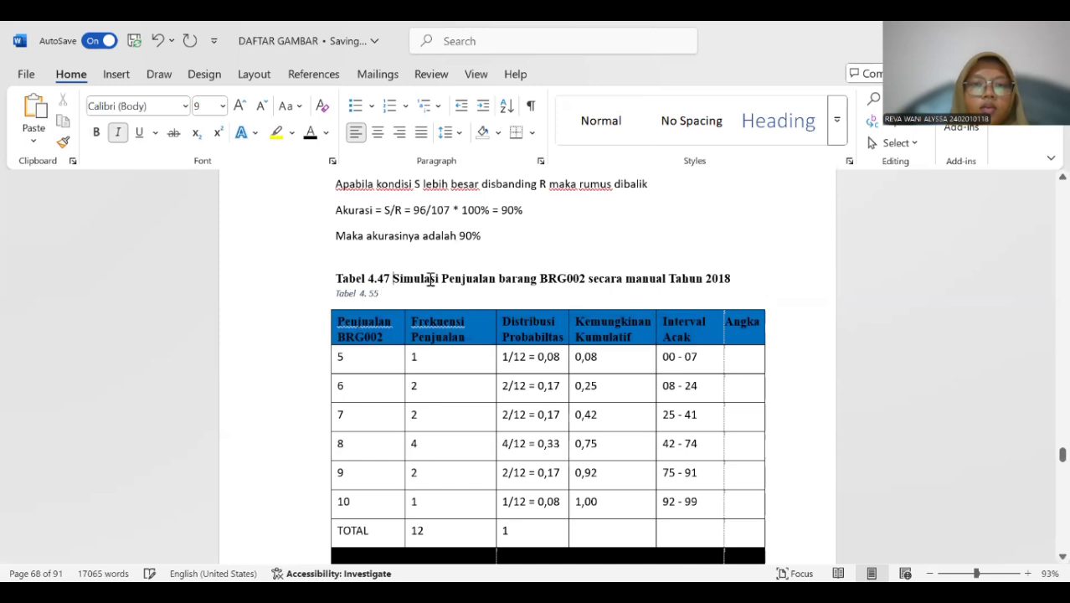
Copy "Simulasi Penjualan barang BRG002 secara manual Tahun 2018" into the new caption, removing the extra blank line and the old "Tabel 4.47" title.
left_click_drag(430, 279, 801, 278)
key("ctrl+c")
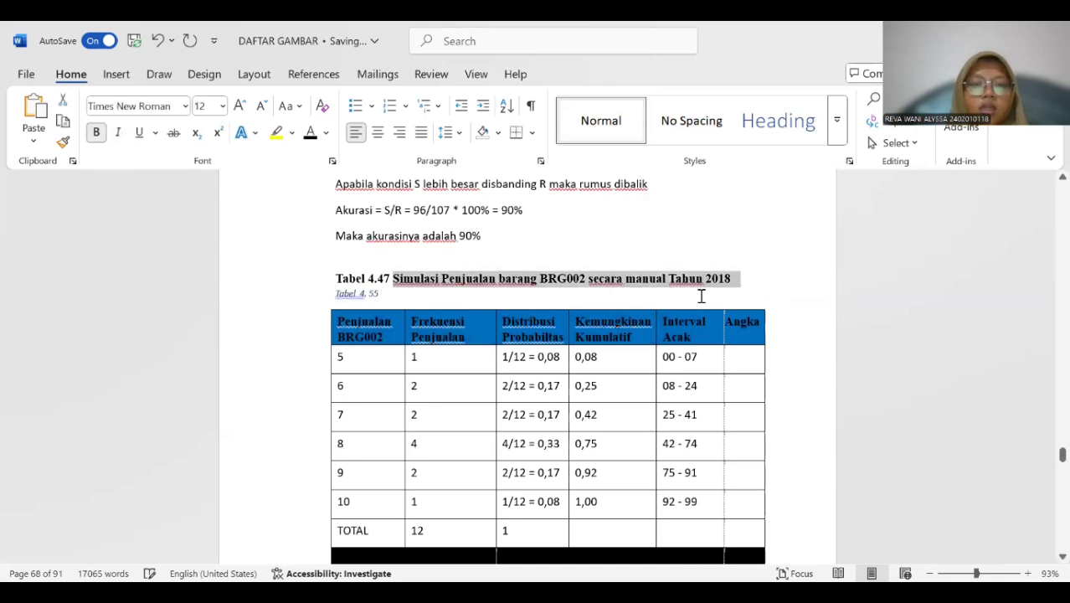
left_click(406, 290)
key("ctrl+v")
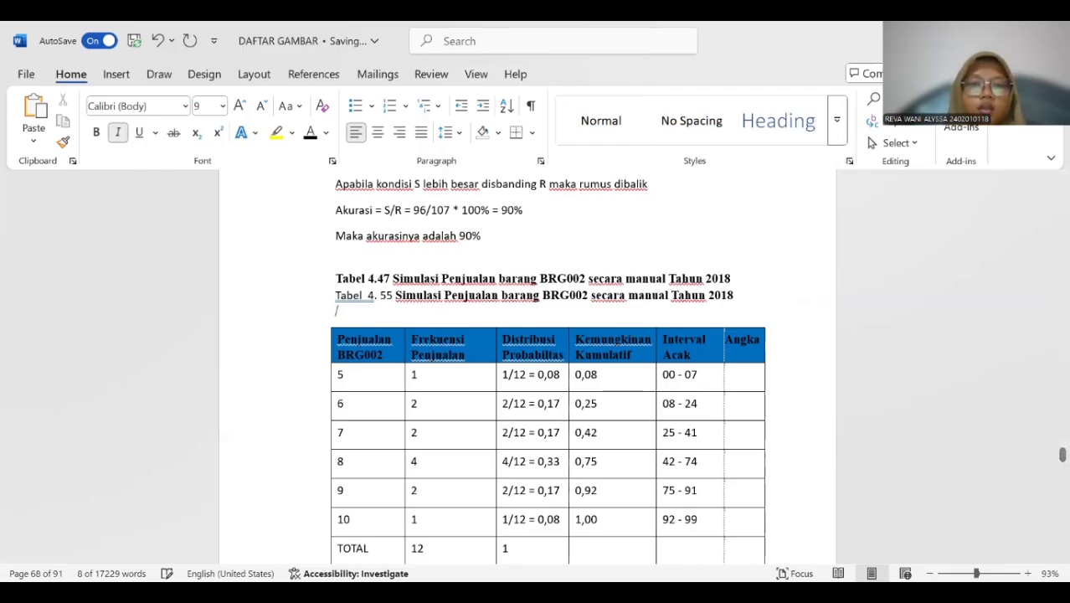
key("BackSpace")
left_click_drag(341, 277, 731, 278)
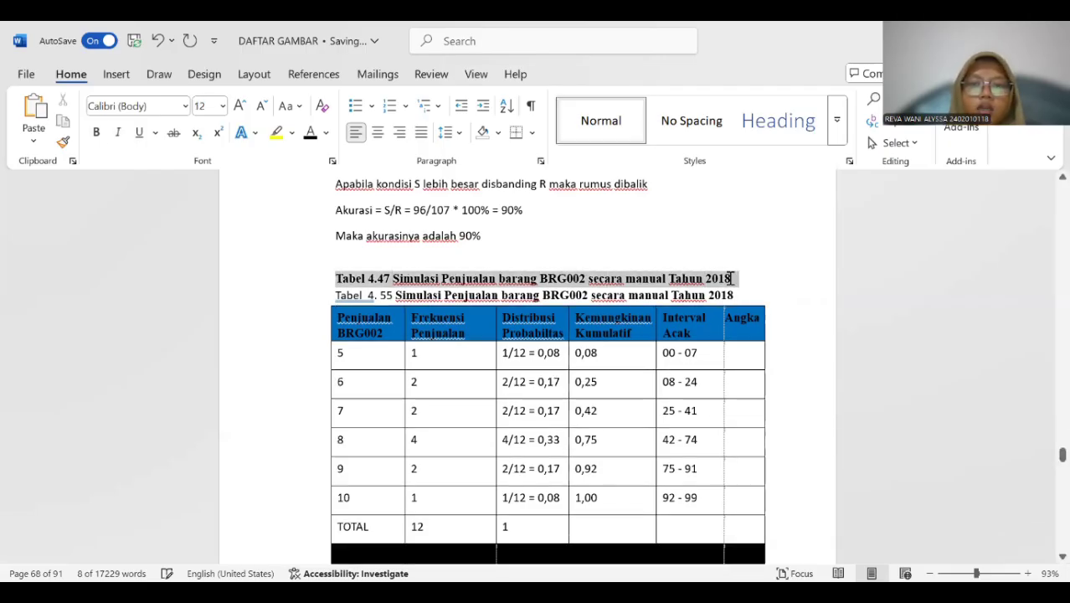
key("Delete")
Remove the extra space after "Tabel" in the BRG002 simulation caption and make the whole caption bold.
left_click(368, 277)
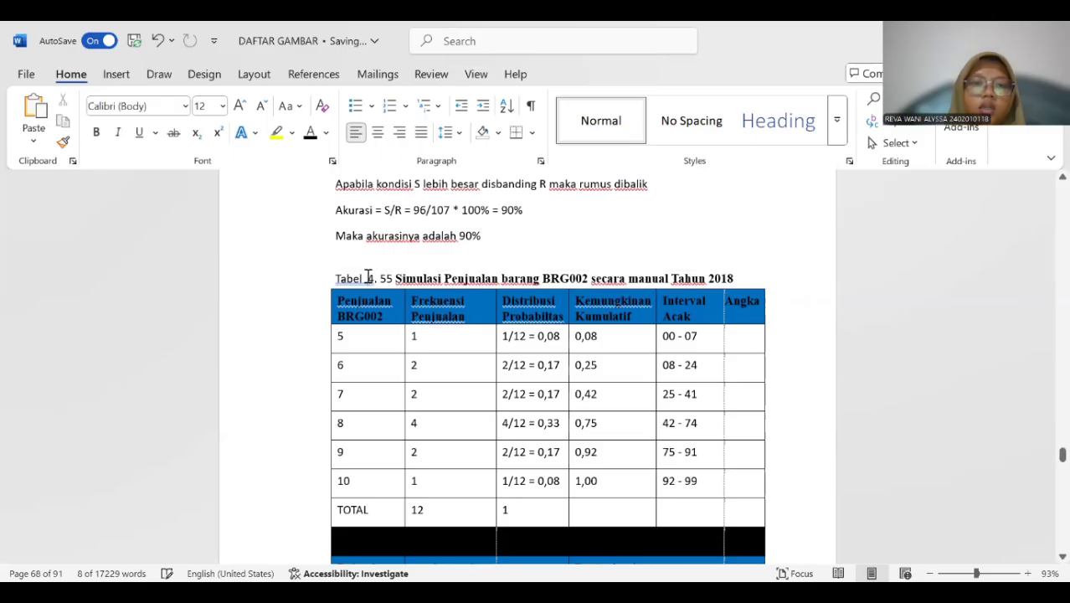
key("BackSpace")
left_click(738, 278, "shift")
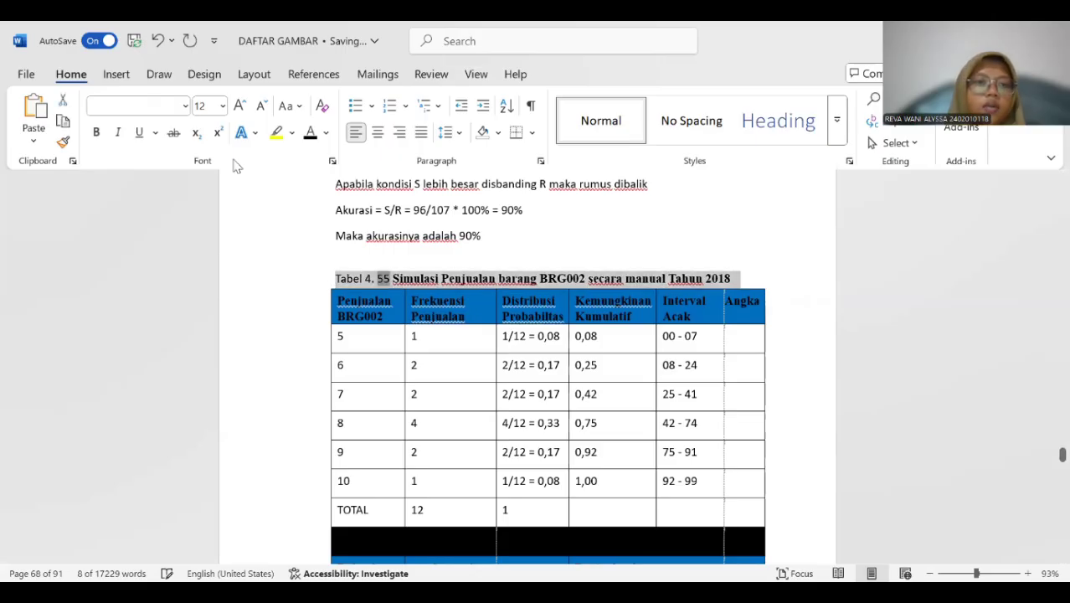
left_click(97, 133)
Insert a "Tabel 4." caption above the BRG003 sales simulation table, beneath the old "Tabel 4.48" title.
scroll(474, 311, "down", 10)
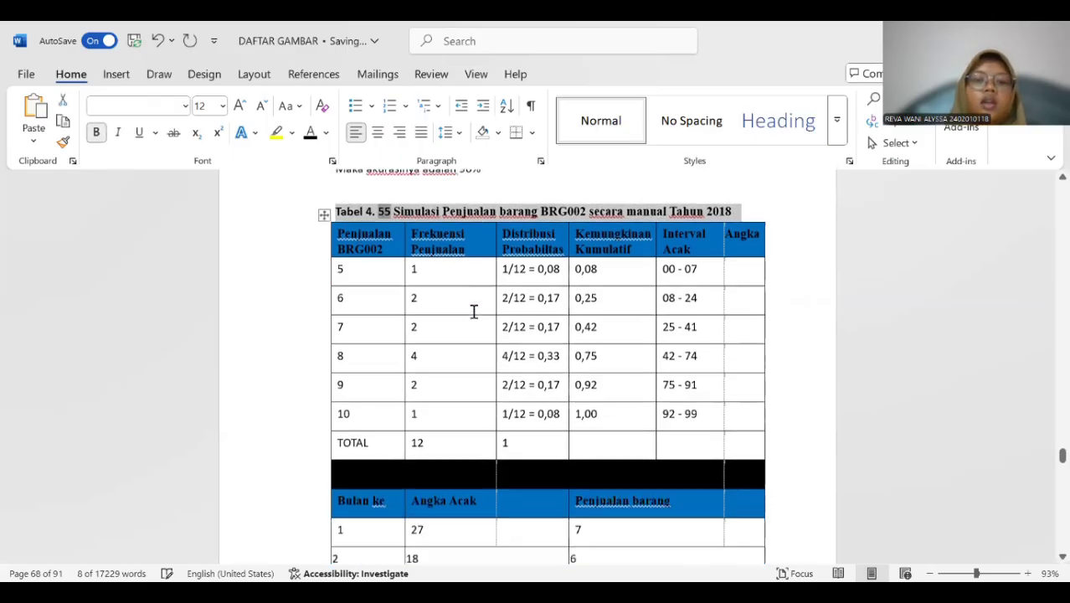
scroll(474, 311, "down", 5)
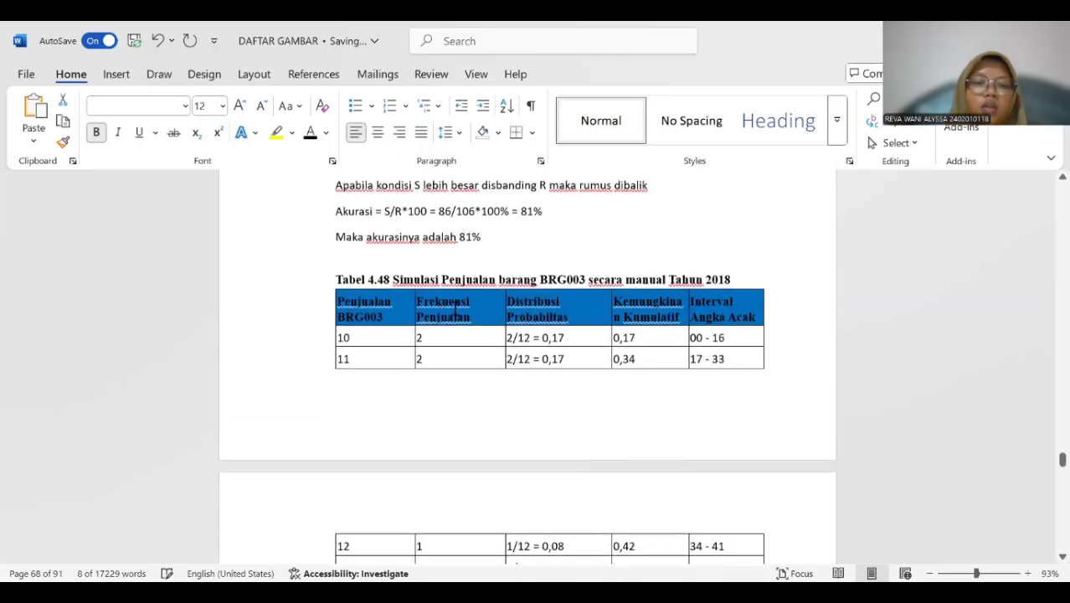
left_click(319, 329)
left_click(327, 275)
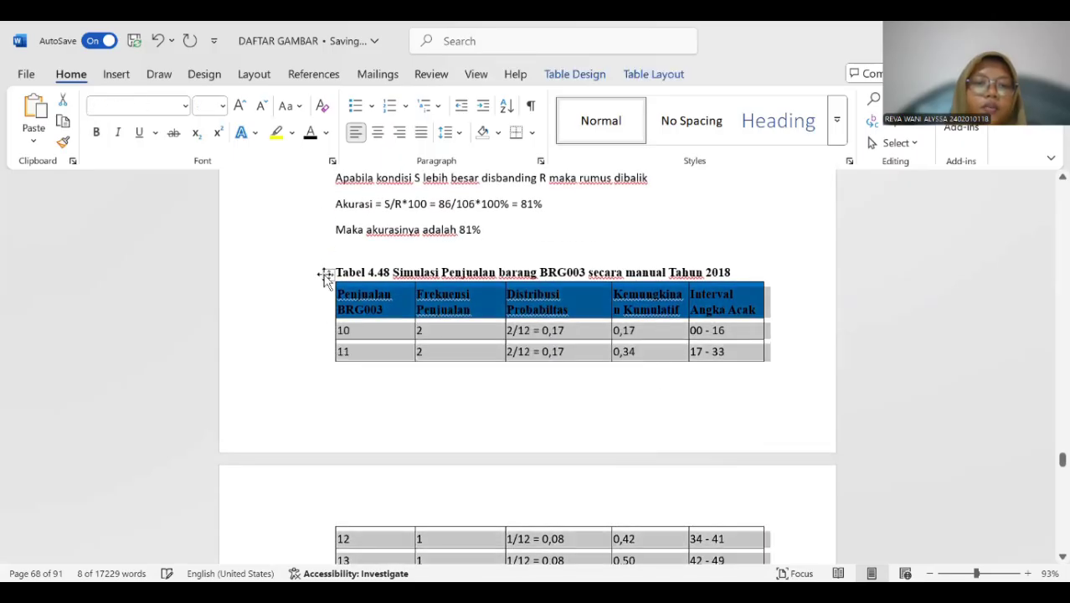
right_click(326, 277)
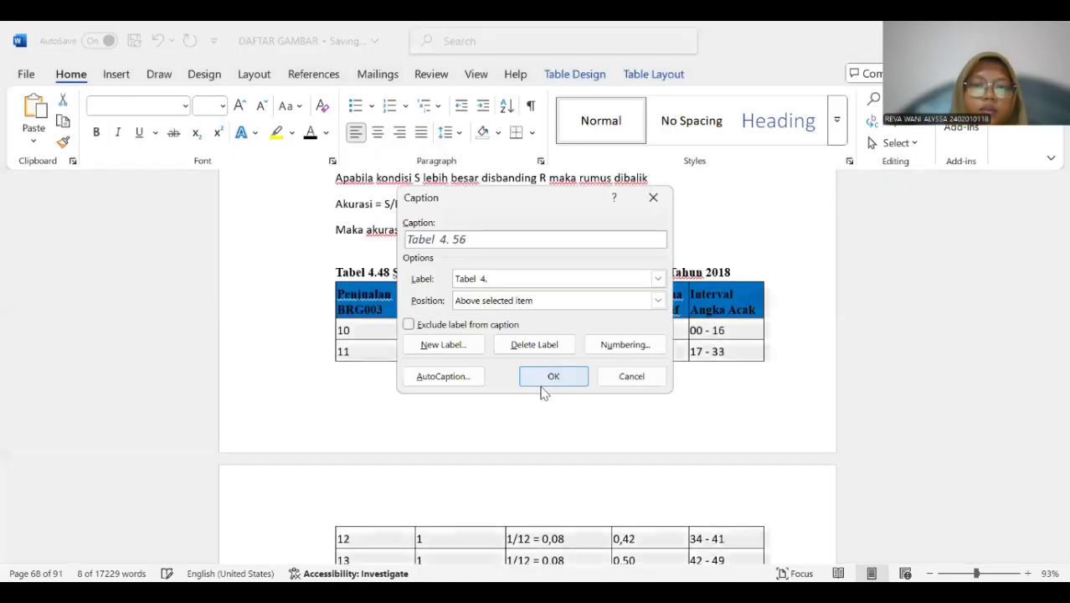
left_click(539, 382)
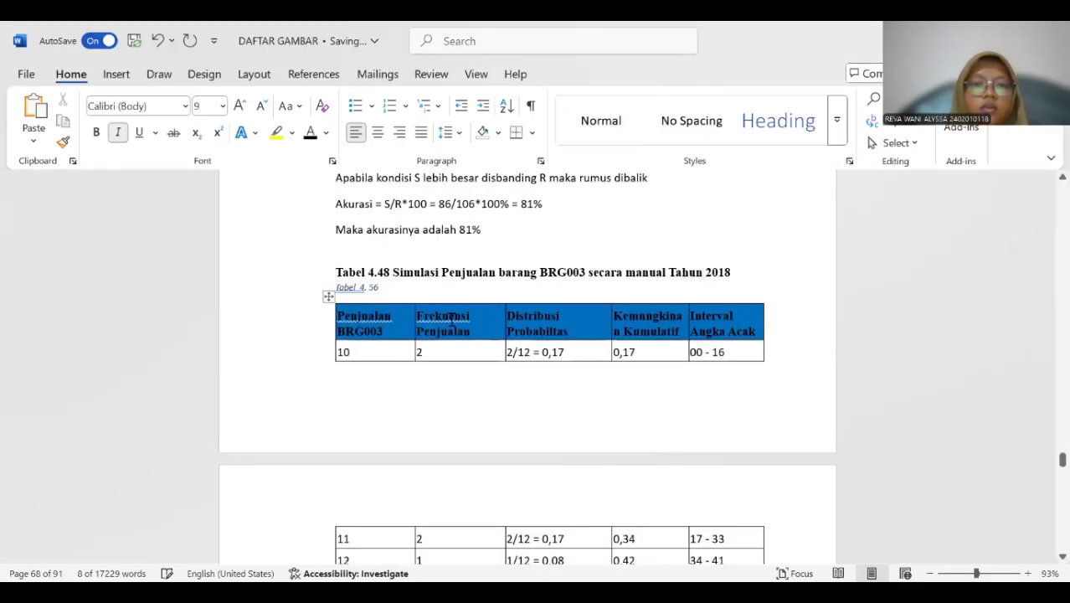
Copy "Simulasi Penjualan barang BRG003 secara manual Tahun 2018" into the new caption and delete the old "Tabel 4.48" title.
left_click_drag(389, 273, 678, 279)
left_click(593, 277)
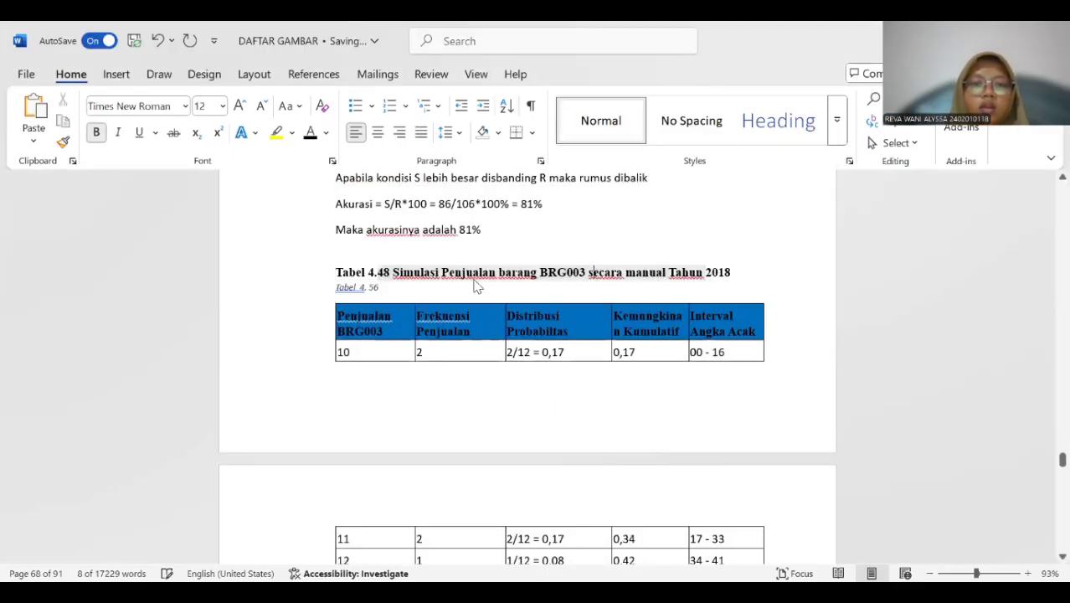
left_click_drag(391, 273, 750, 276)
key("ctrl+c")
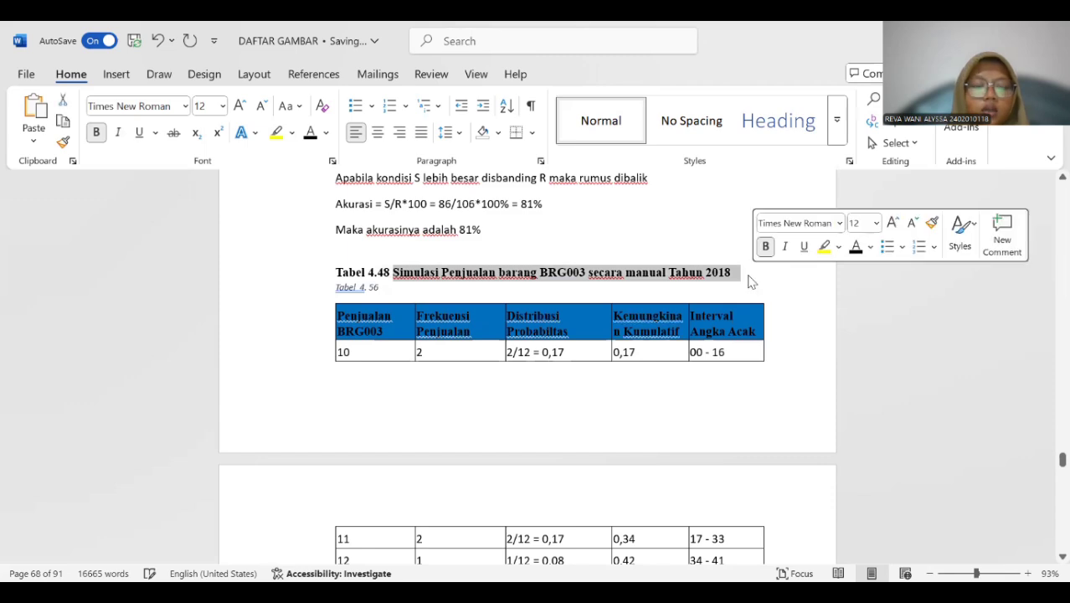
left_click(402, 288)
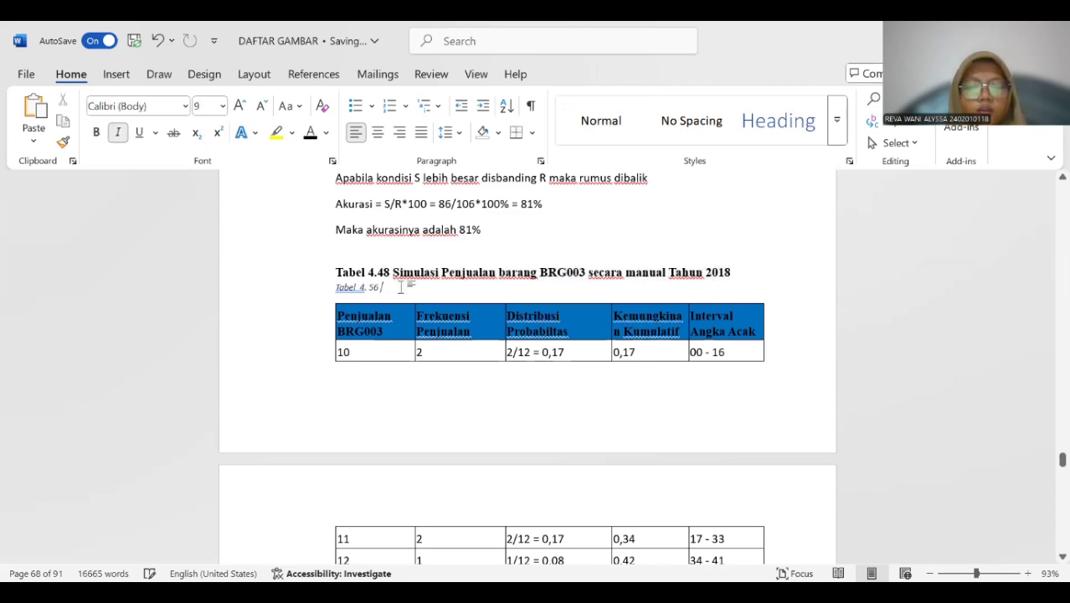
key("ctrl+v")
left_click_drag(332, 274, 734, 271)
key("Delete")
Format the BRG003 caption as 12 pt bold without italics, removing the extra space after "Tabel" and the gap above the table.
left_click_drag(334, 273, 745, 273)
left_click(96, 132)
left_click(380, 271)
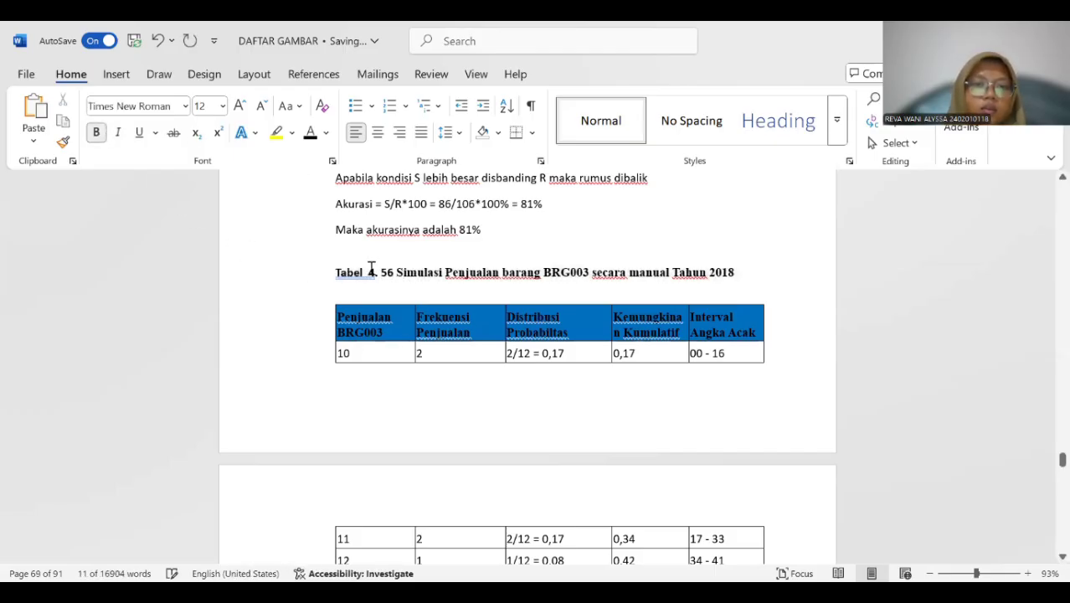
left_click(367, 273)
key("BackSpace")
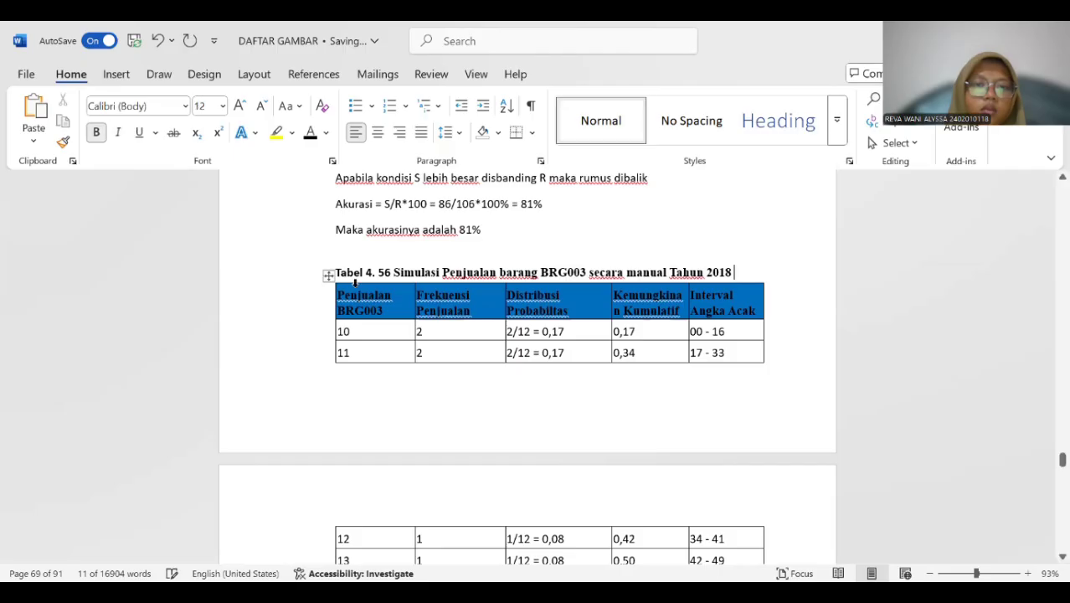
Insert a "Tabel 4." caption above the BRG004 sales simulation table, beneath the old "Tabel 4.49" title.
scroll(361, 291, "down", 5)
scroll(362, 293, "down", 15)
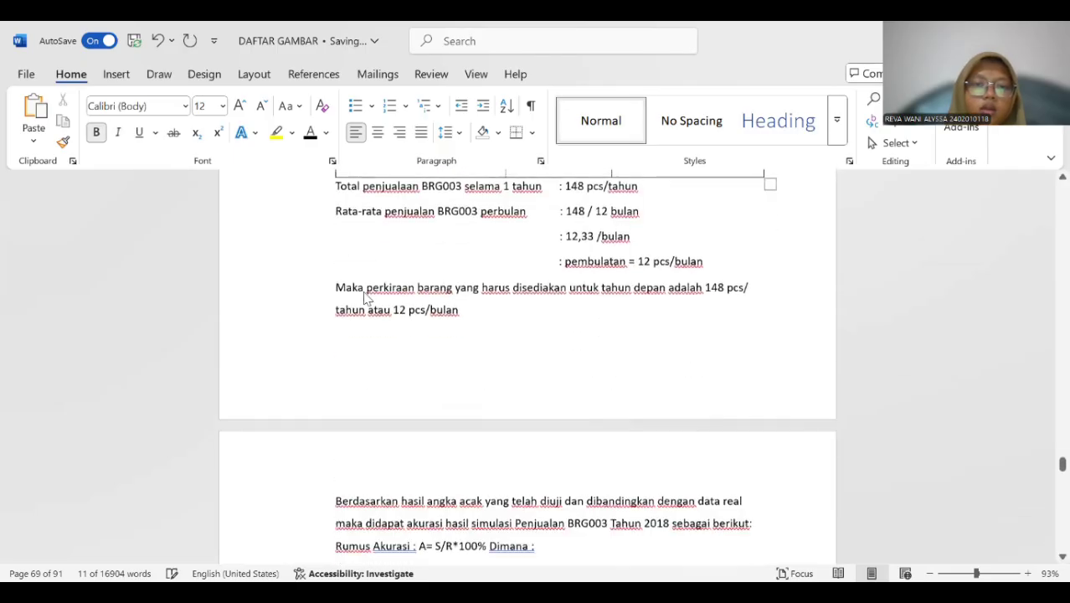
left_click(343, 257)
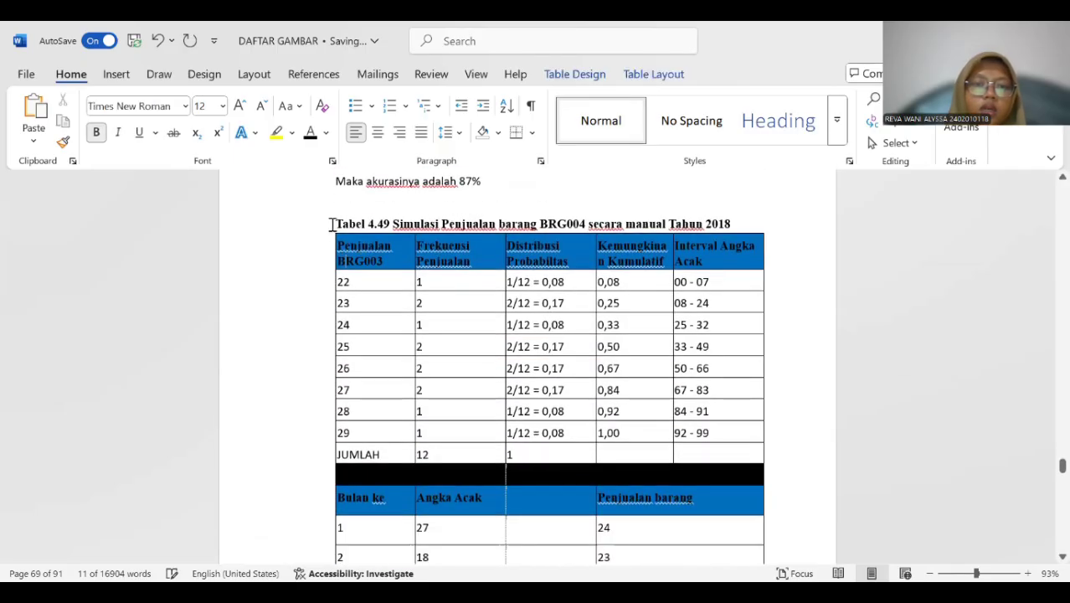
left_click(312, 253)
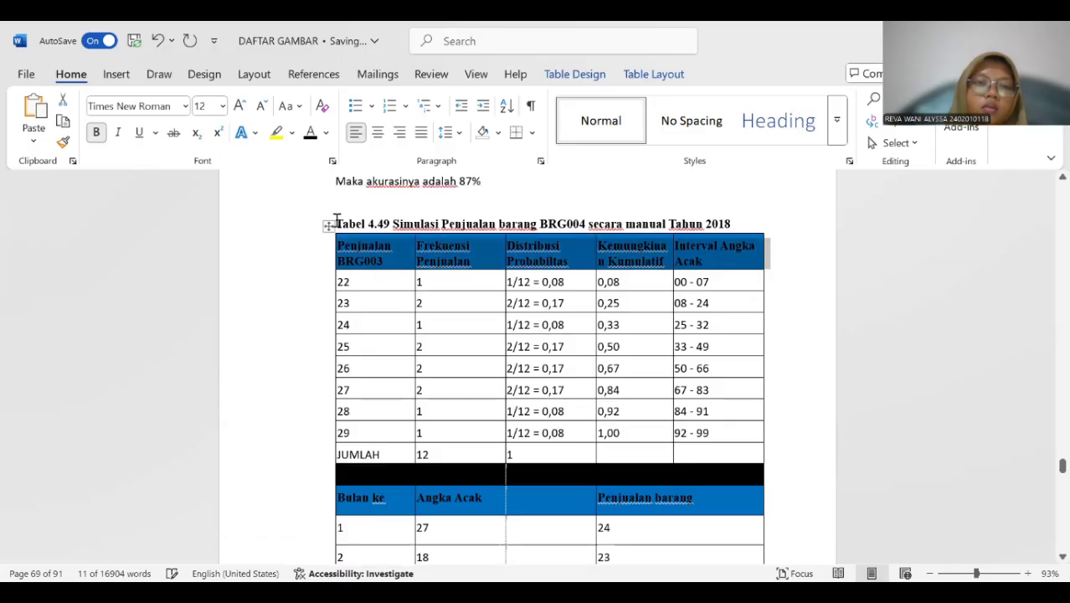
left_click(325, 224)
right_click(325, 225)
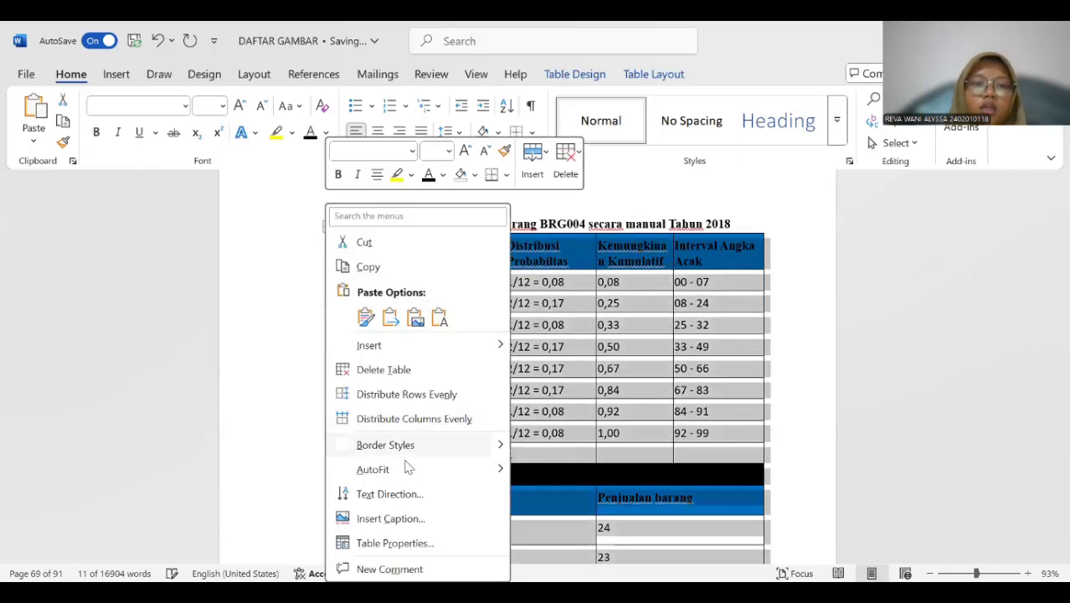
left_click(403, 514)
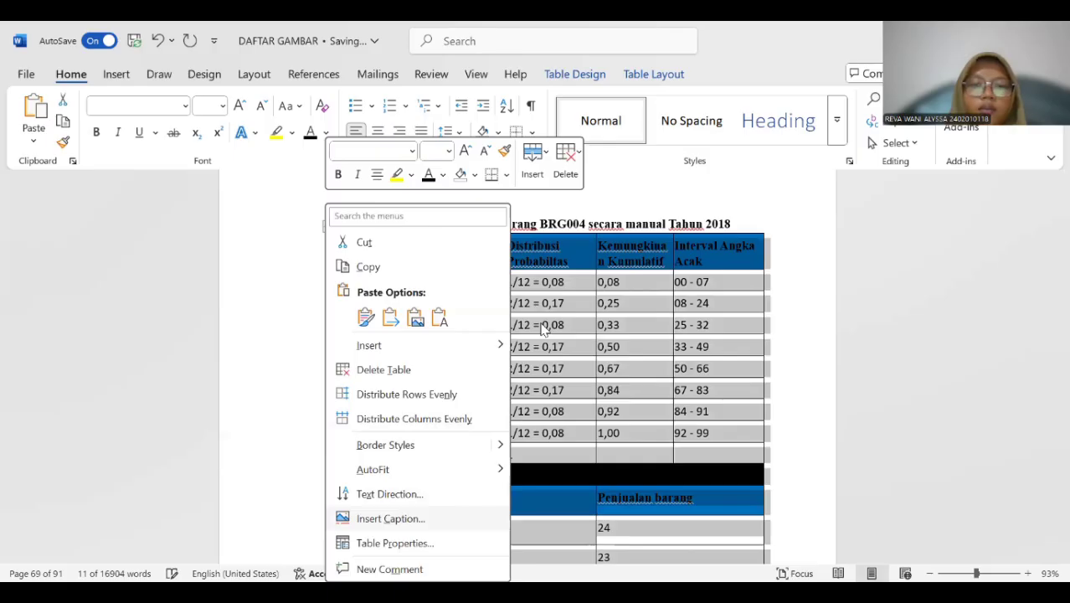
left_click(540, 373)
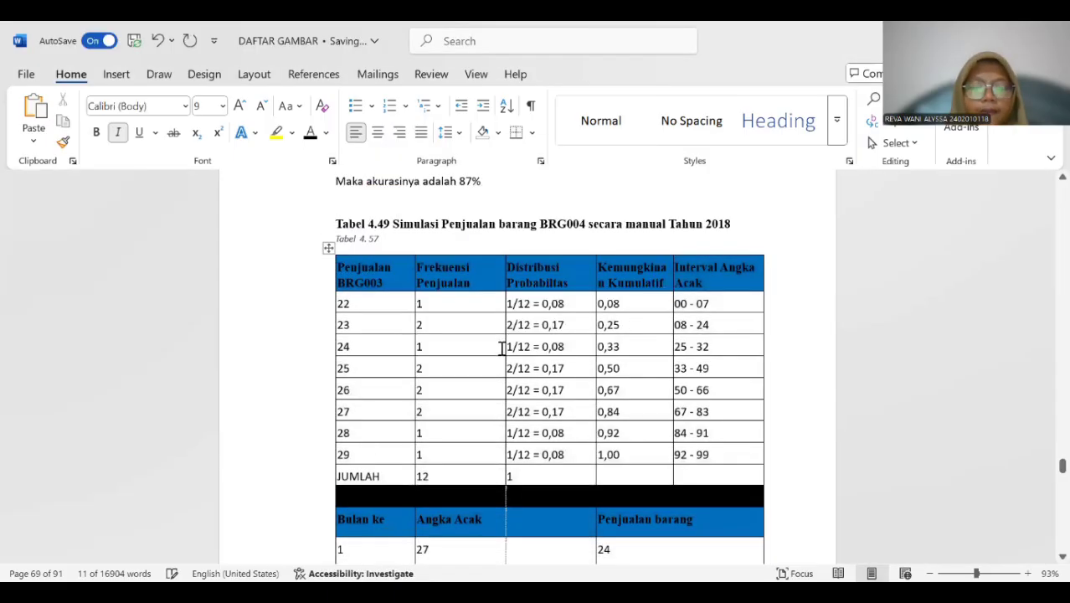
Copy "Simulasi Penjualan barang BRG004 secara manual Tahun 2018" into the new caption and delete the old "Tabel 4.49" title.
left_click_drag(400, 224, 736, 231)
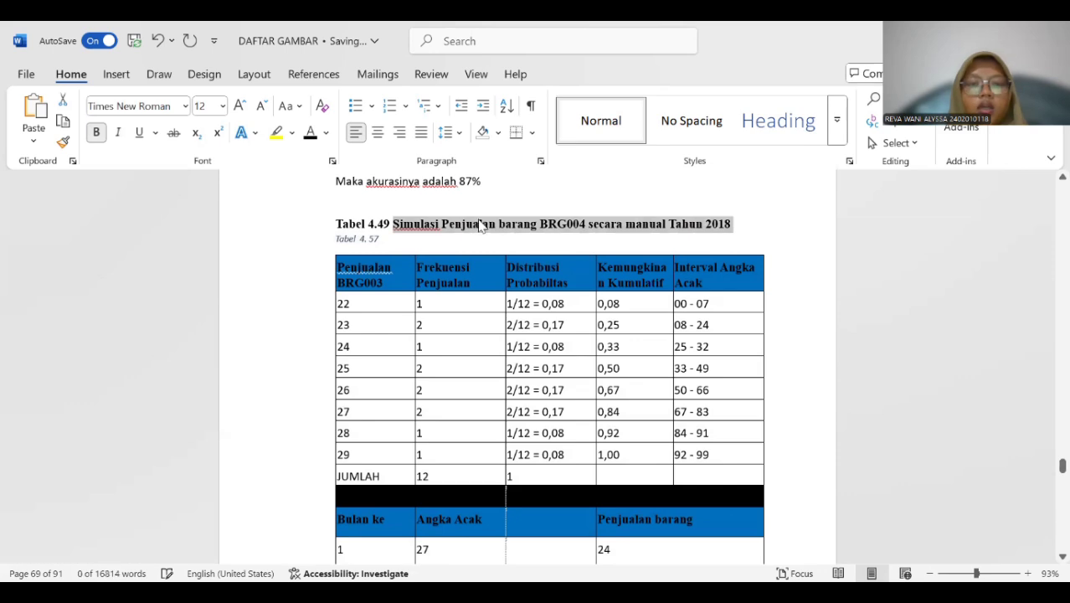
key("ctrl+c")
left_click(389, 235)
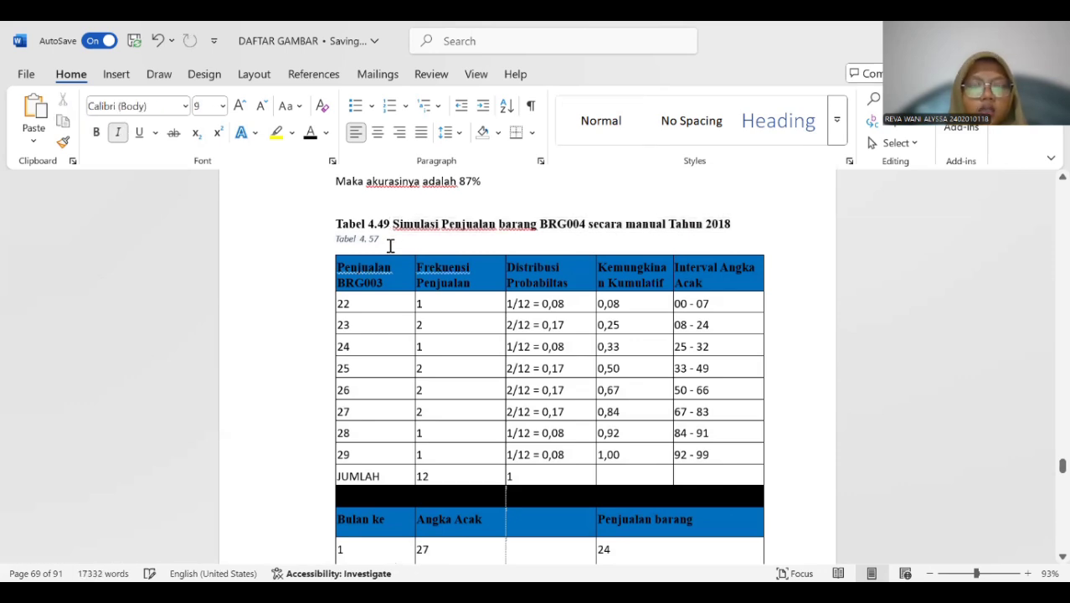
key("ctrl+v")
type("v")
left_click_drag(334, 220, 733, 221)
key("Delete")
Format the whole BRG004 simulation caption as 12 pt bold text without italics.
left_click_drag(346, 219, 636, 224)
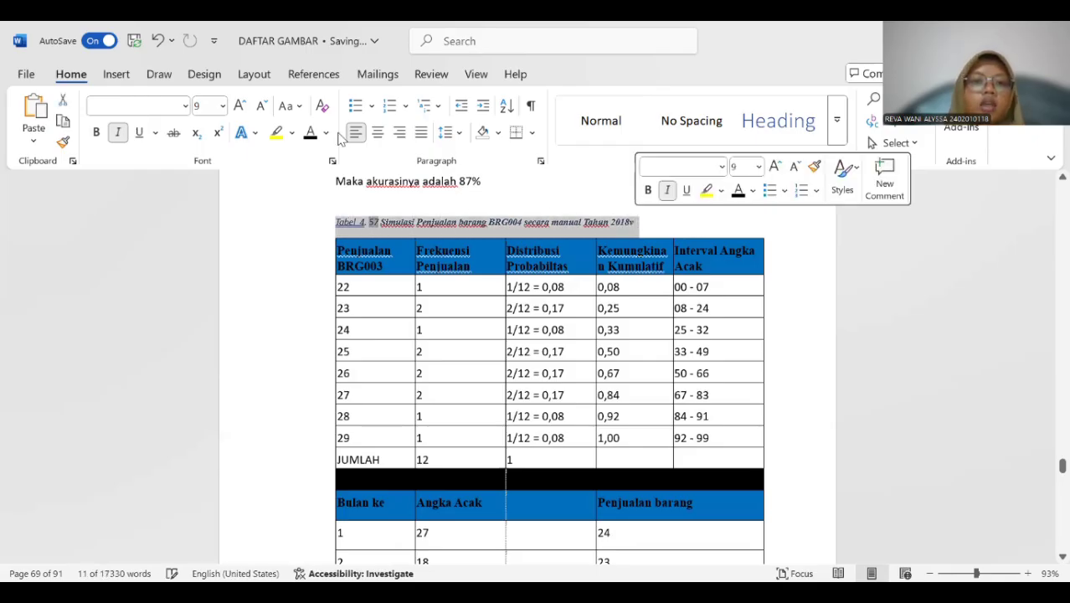
left_click(222, 107)
left_click(215, 210)
left_click(120, 133)
left_click(751, 225)
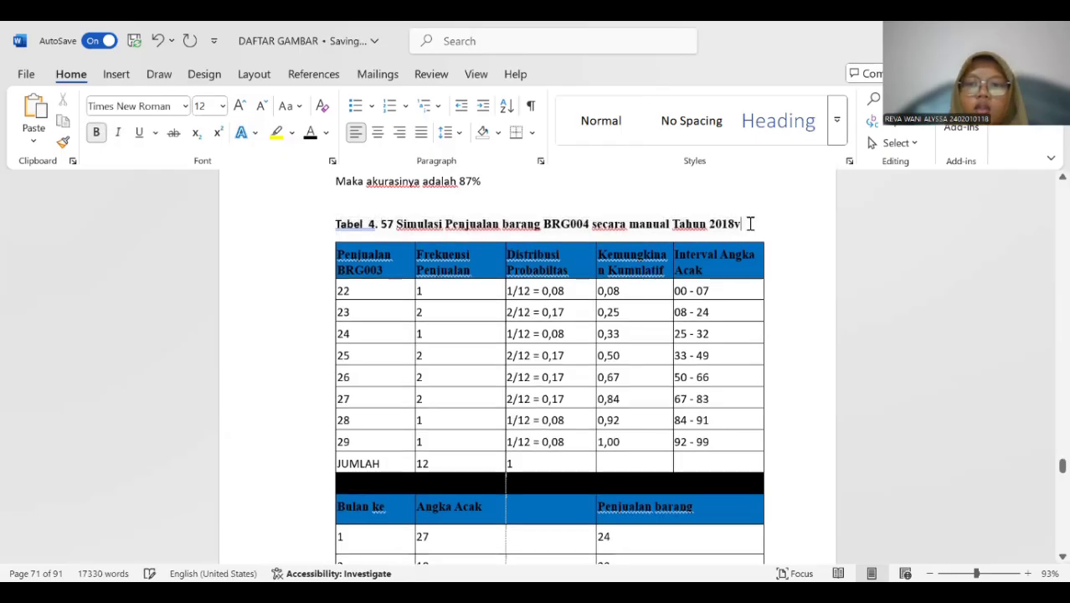
Insert a "Tabel 4." caption above the BRG005 sales simulation table, beneath the old "Tabel 4.50" title.
scroll(586, 233, "down", 15)
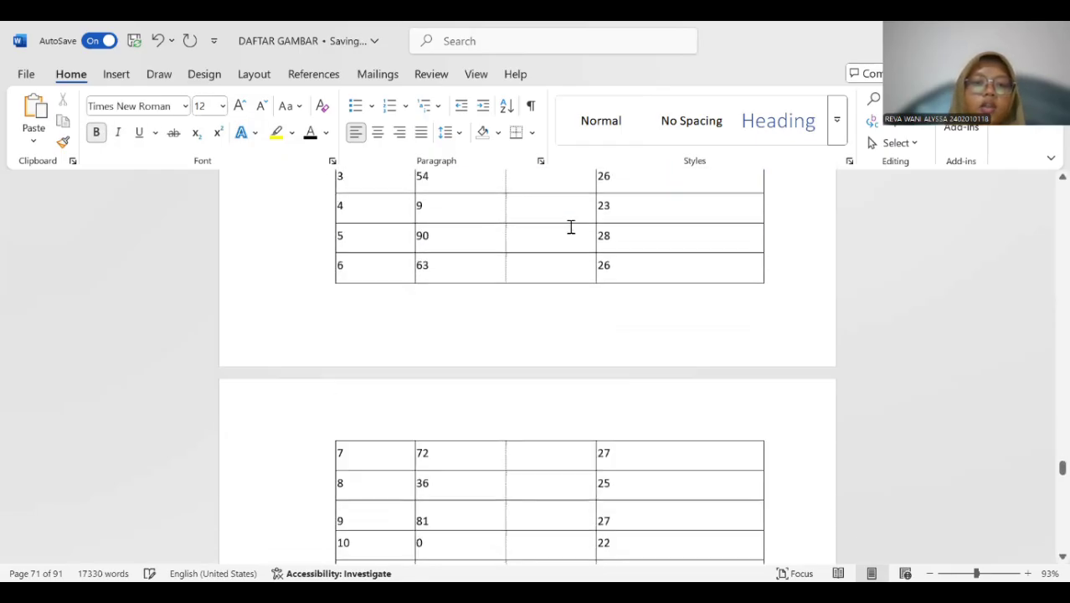
scroll(565, 217, "down", 5)
scroll(536, 230, "up", 1)
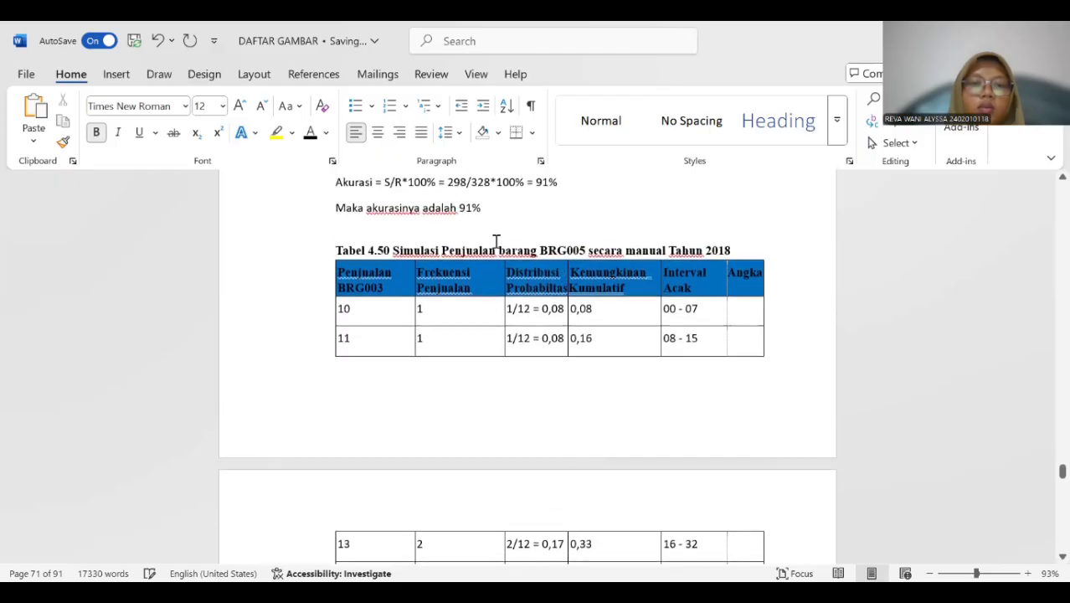
left_click(425, 259)
left_click(328, 251)
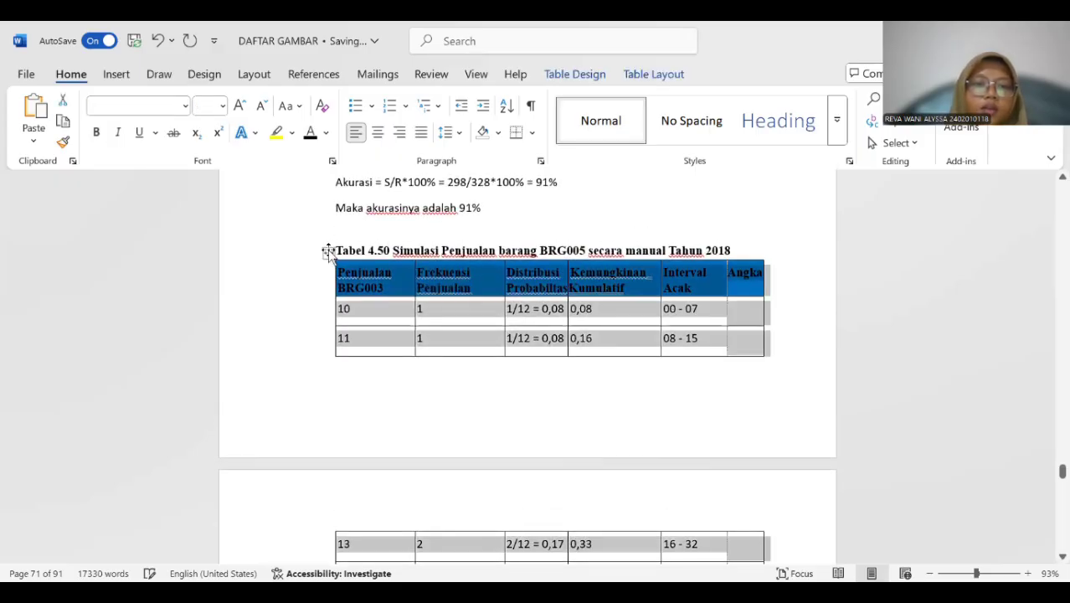
right_click(328, 252)
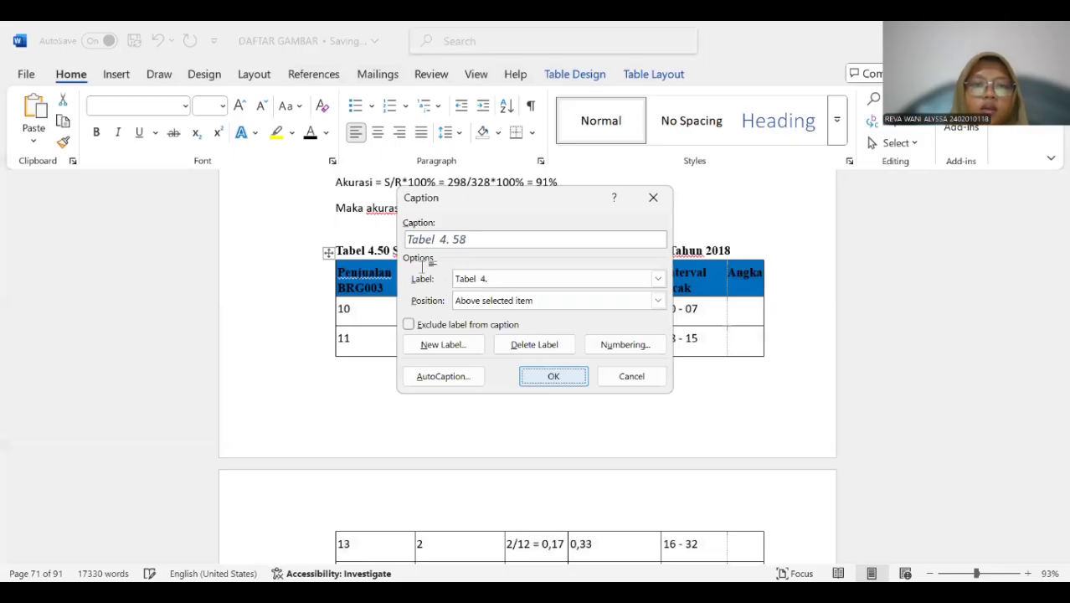
key("Return")
Copy "Simulasi Penjualan barang BRG005 secara manual Tahun 2018" into the new caption and delete the old "Tabel 4.50" title.
left_click_drag(392, 252, 549, 265)
left_click(549, 265)
left_click_drag(400, 250, 647, 260)
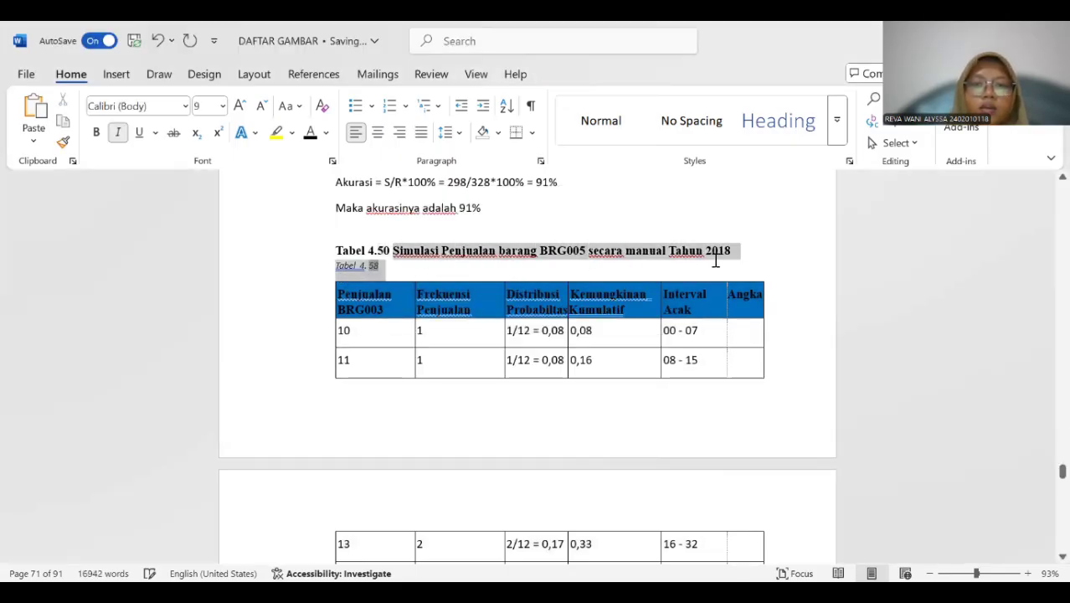
left_click_drag(716, 260, 728, 255)
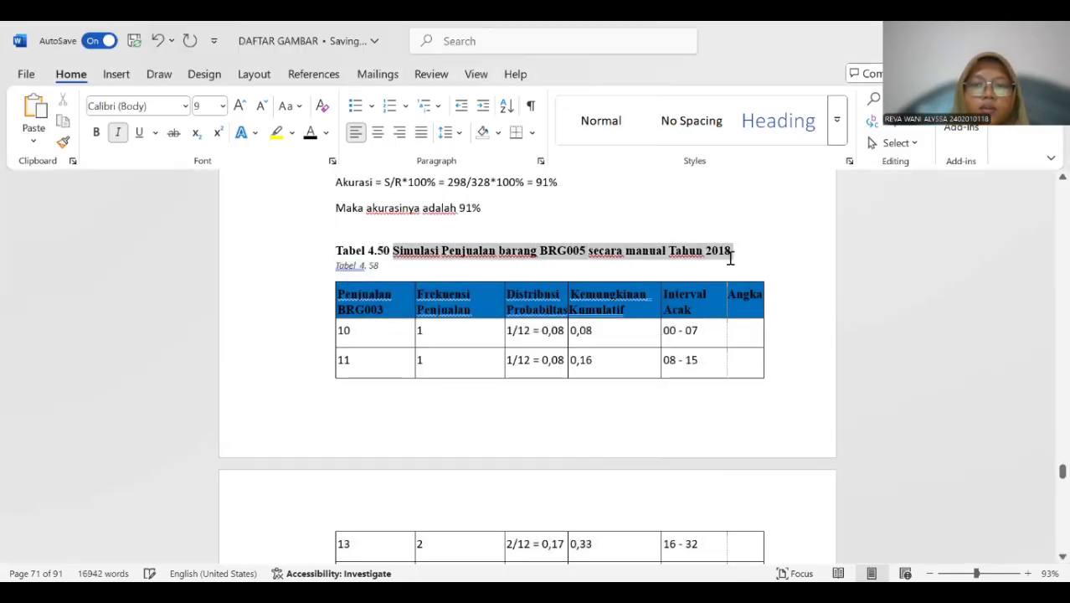
left_click(399, 257)
left_click(388, 265)
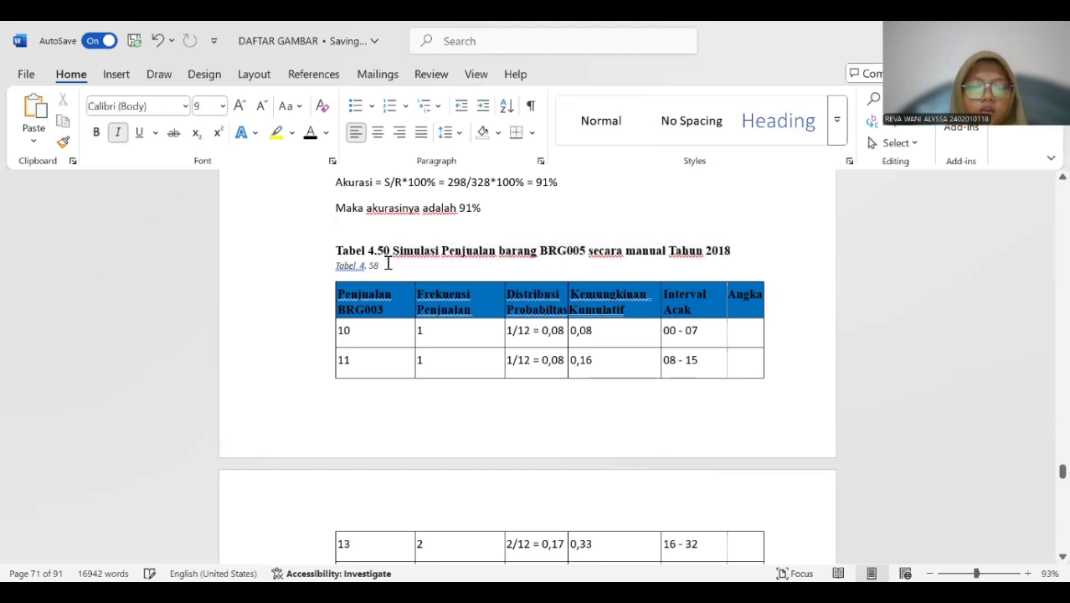
key("ctrl+v")
left_click_drag(333, 250, 748, 250)
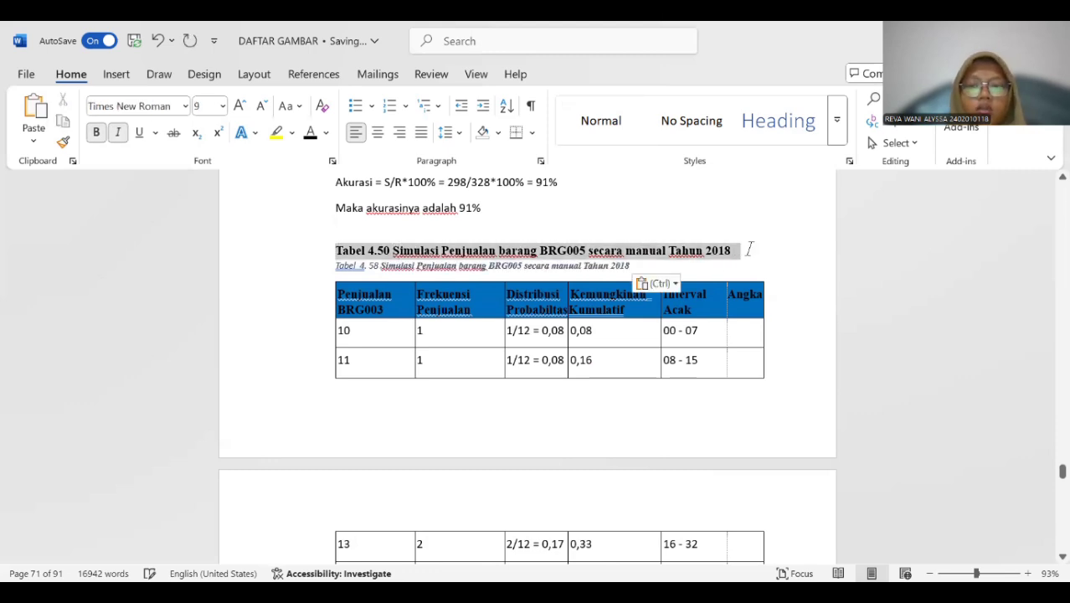
key("Delete")
Format the whole BRG005 simulation caption as 12 pt bold text without italics.
left_click_drag(335, 247, 683, 263)
left_click(222, 105)
left_click(208, 210)
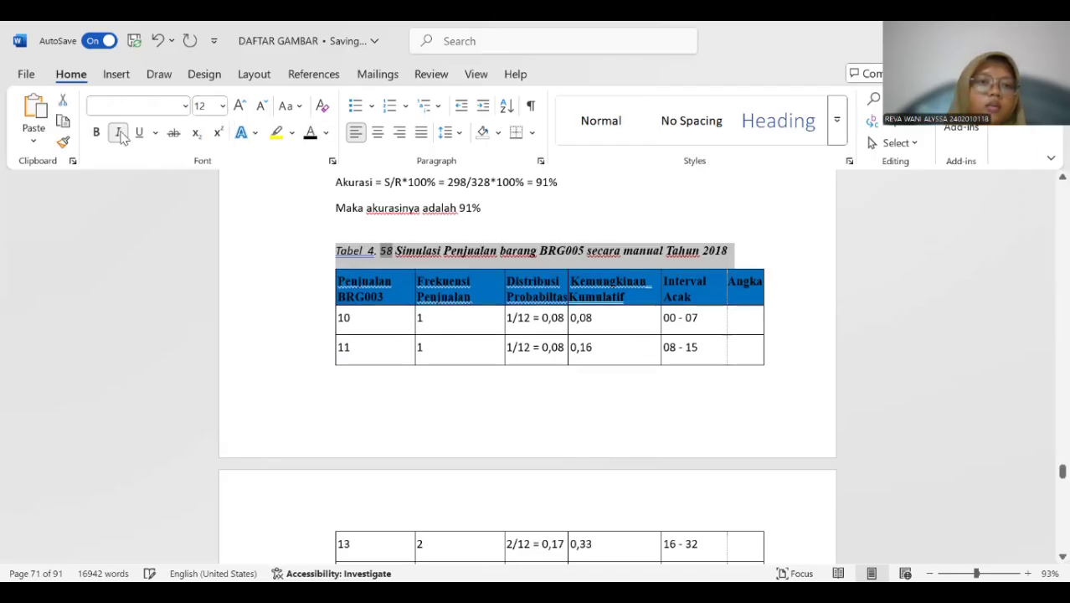
left_click(118, 132)
left_click(366, 207)
left_click(368, 249)
Insert a "Tabel 4." caption above the 2019 BRG001 sales simulation table, beneath the old "Tabel 4.51" title.
scroll(393, 251, "down", 10)
scroll(399, 247, "down", 10)
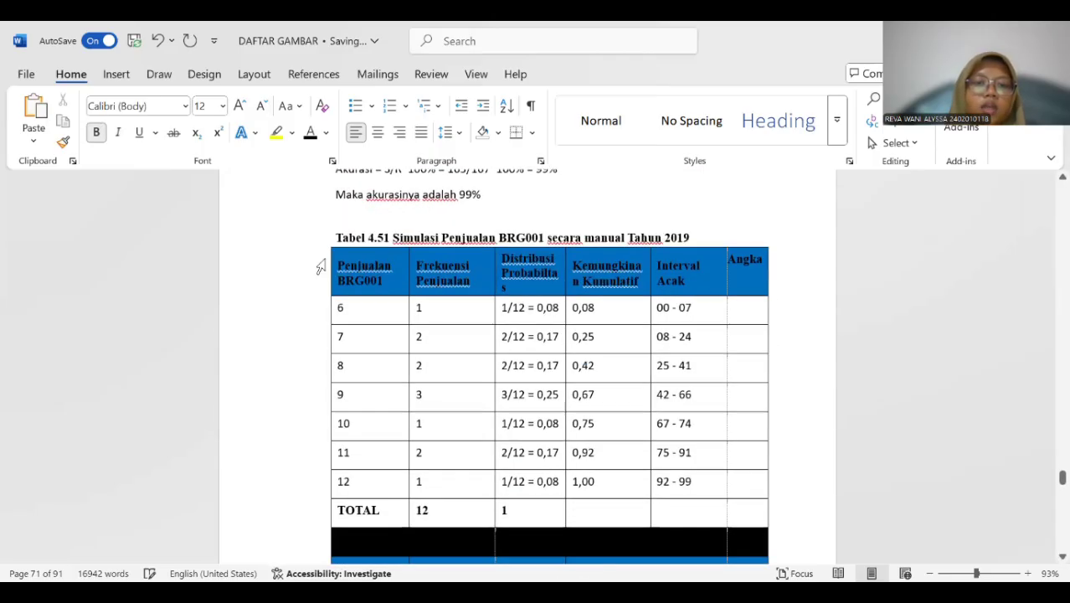
left_click(321, 266)
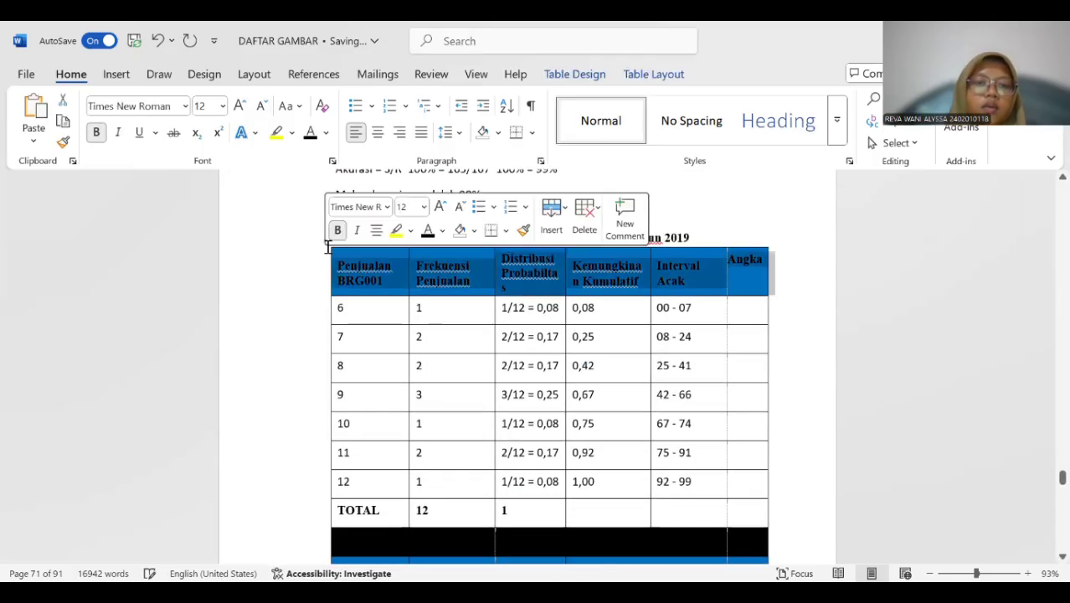
left_click(293, 309)
left_click(353, 216)
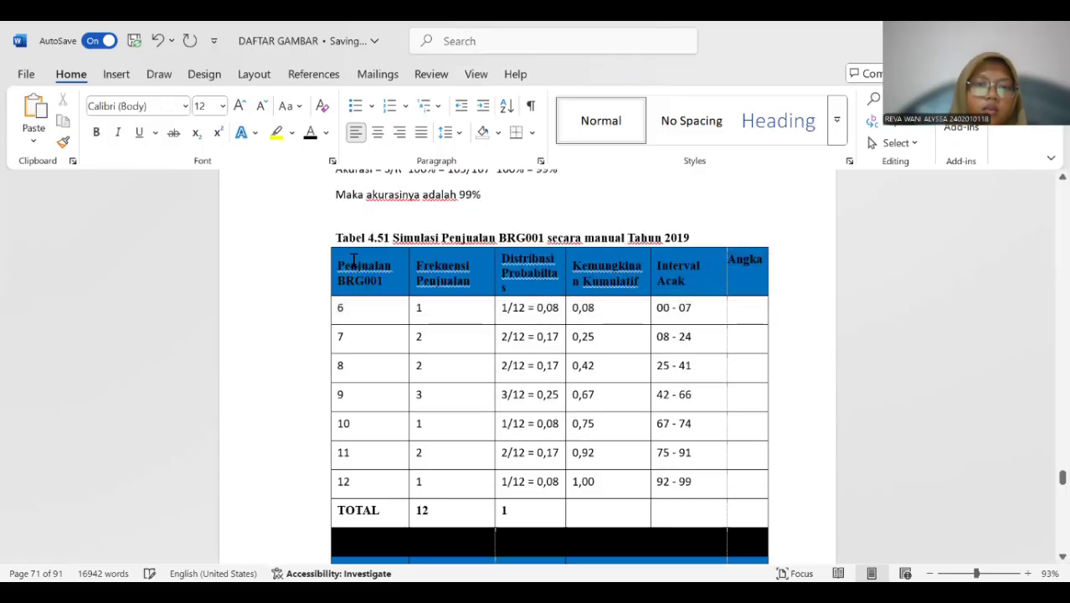
left_click(344, 238)
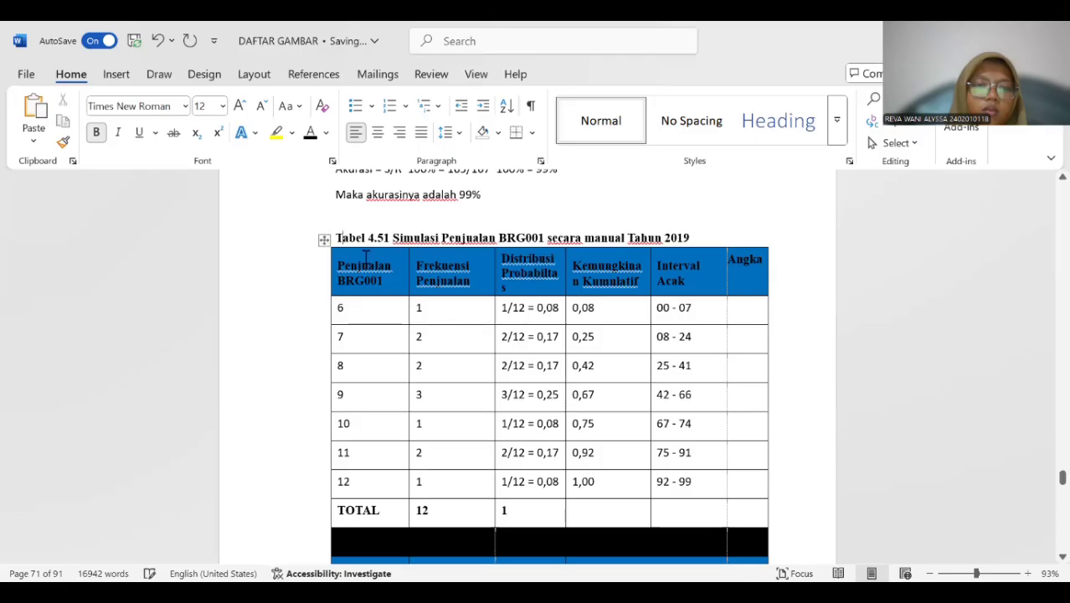
left_click(323, 240)
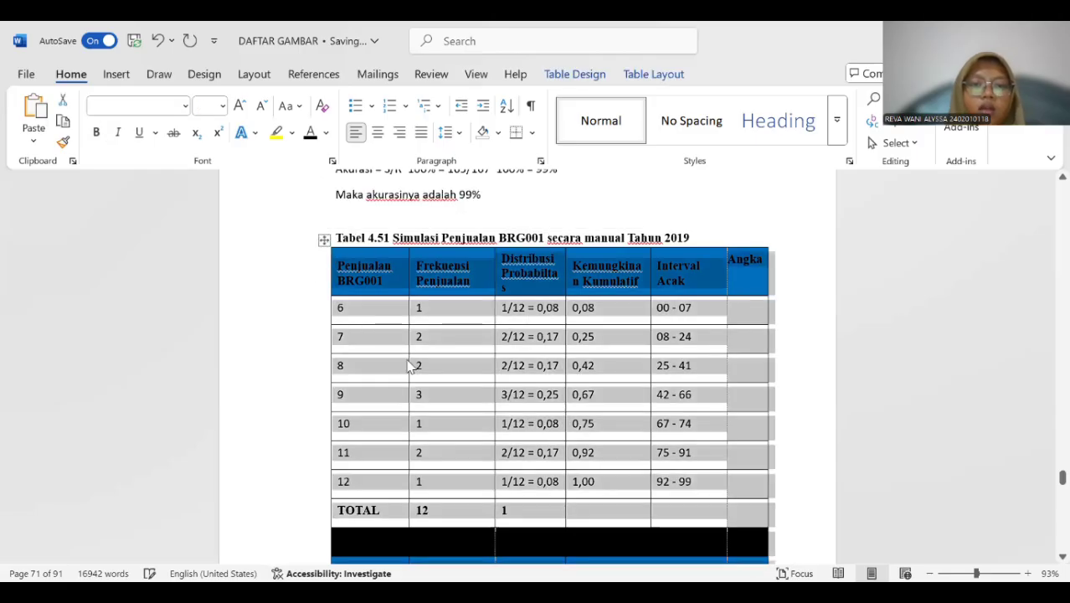
right_click(410, 366)
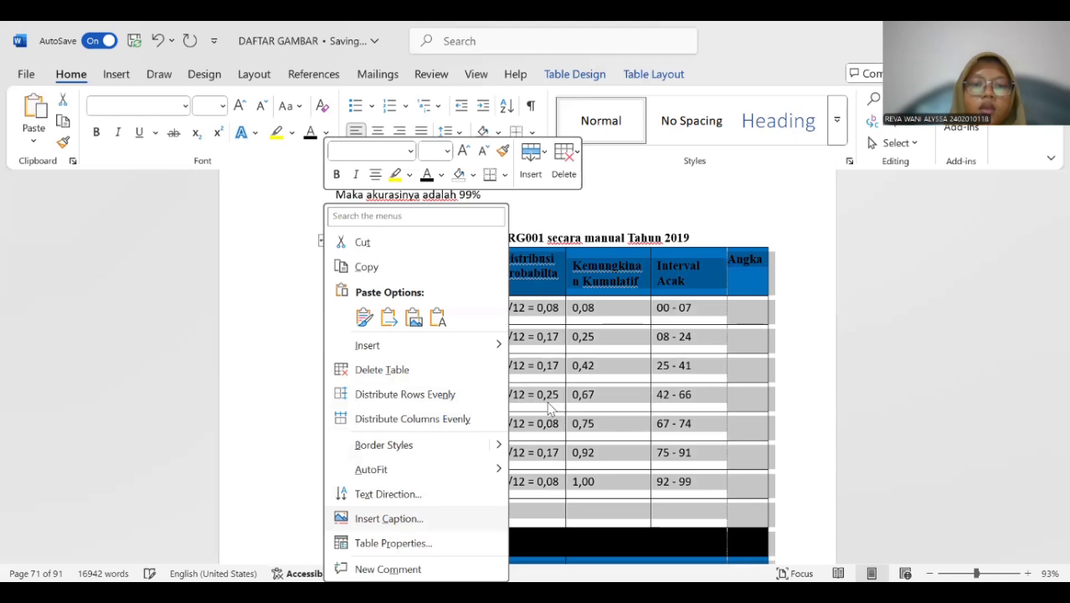
left_click(388, 518)
key("Return")
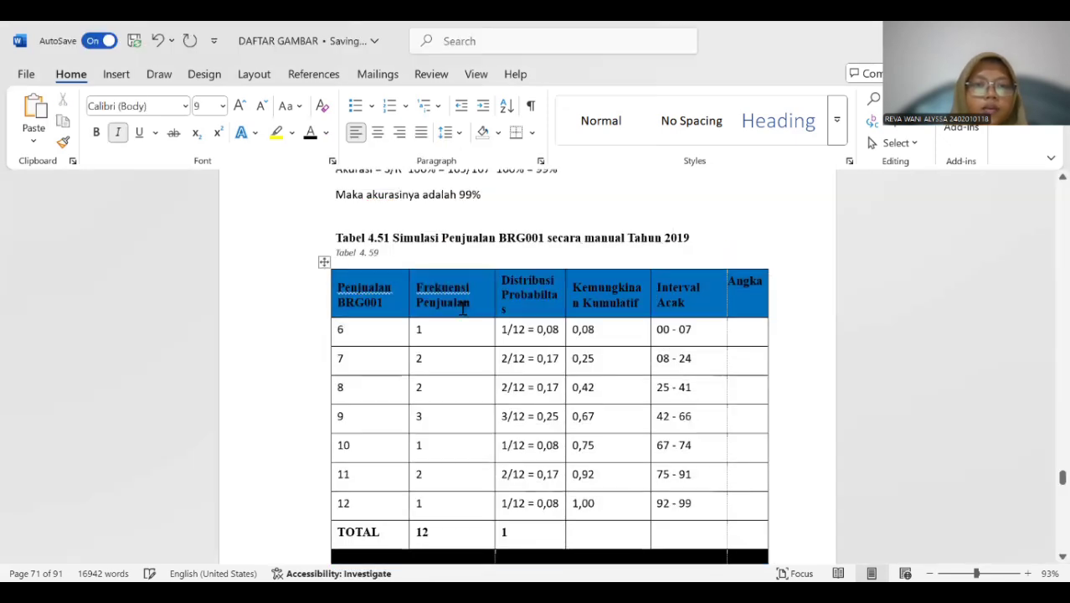
Copy "Simulasi Penjualan BRG001 secara manual Tahun 2019" into the new caption and delete the old "Tabel 4.51" title.
left_click_drag(393, 238, 680, 239)
key("ctrl+c")
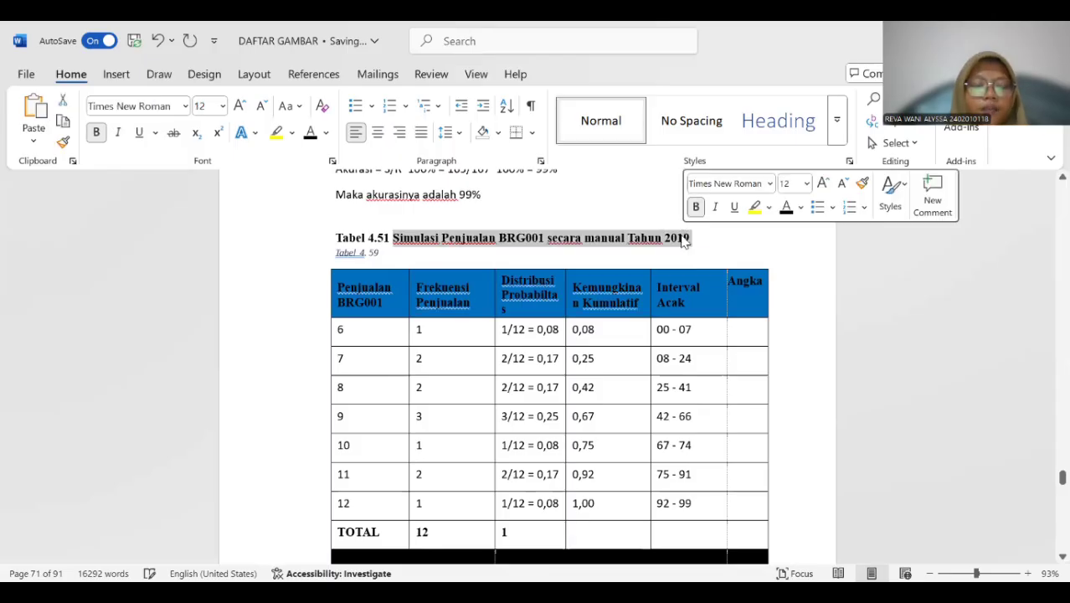
left_click(389, 252)
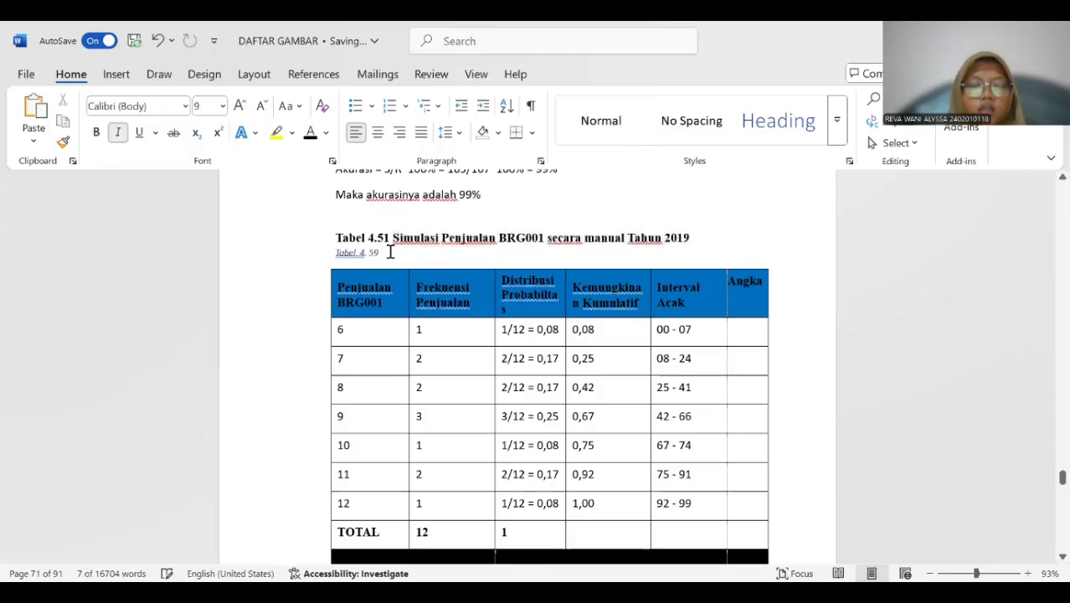
key("ctrl+v")
left_click_drag(333, 237, 723, 236)
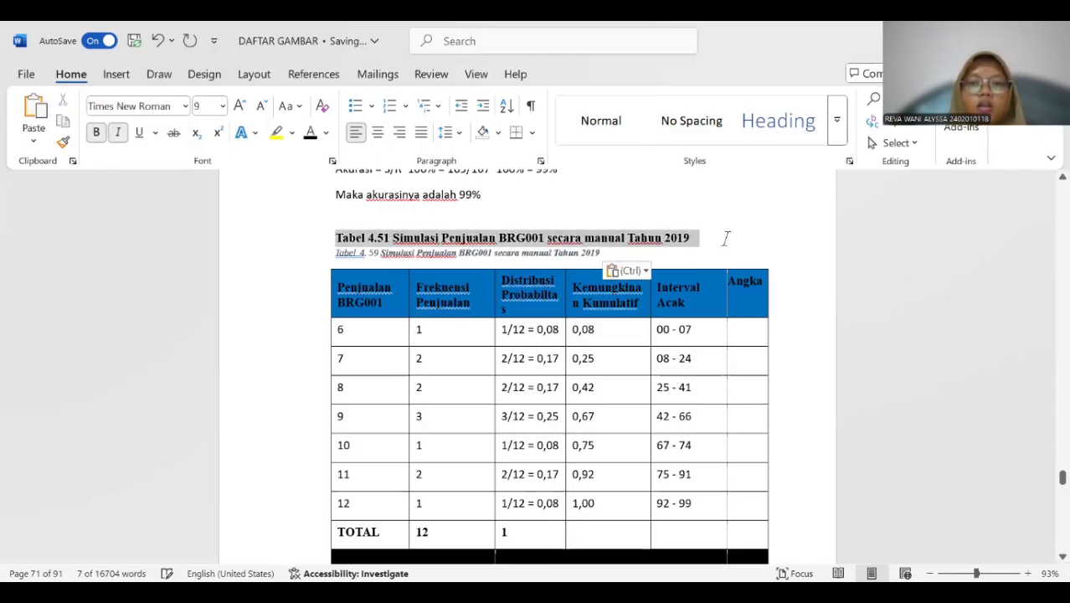
key("Delete")
Format the whole 2019 BRG001 caption as 12 pt bold text without italics and remove the extra space after "Tabel".
left_click_drag(335, 236, 613, 232)
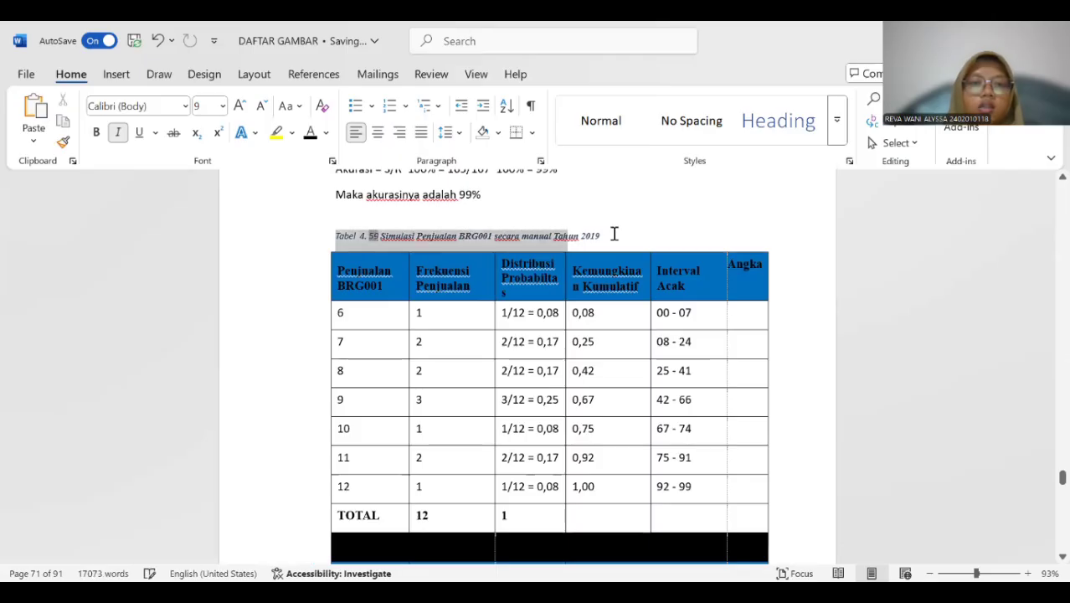
left_click(222, 105)
left_click(208, 210)
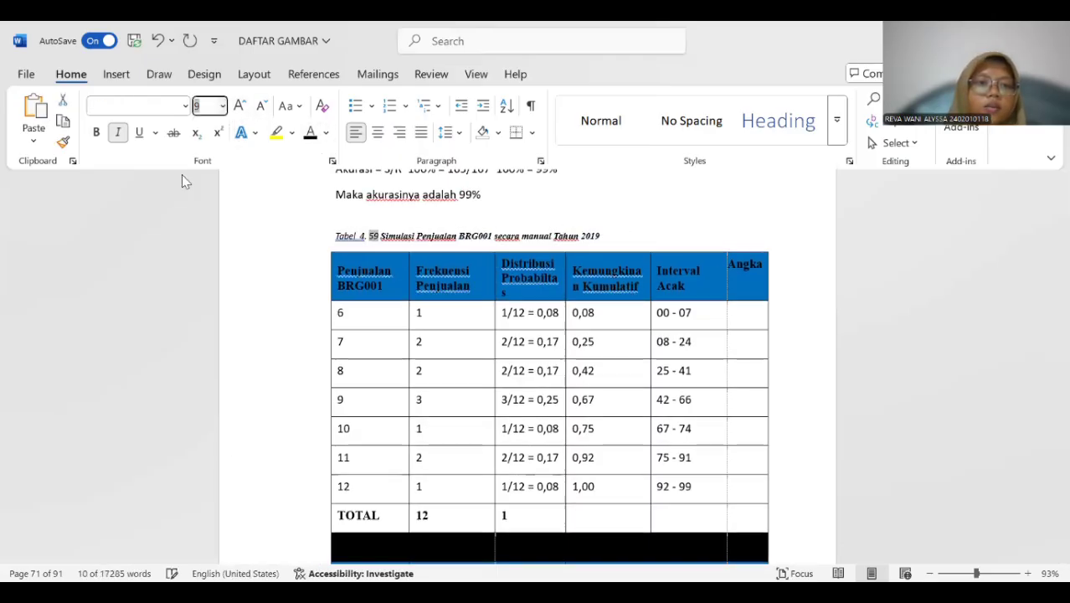
left_click(118, 132)
left_click(96, 134)
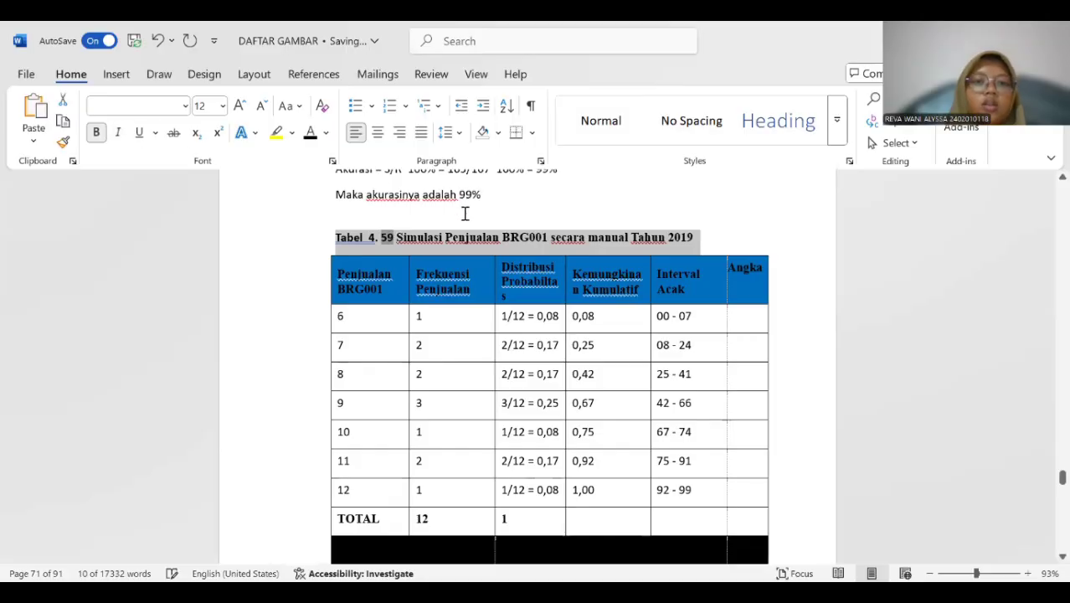
left_click(386, 220)
left_click(368, 239)
key("BackSpace")
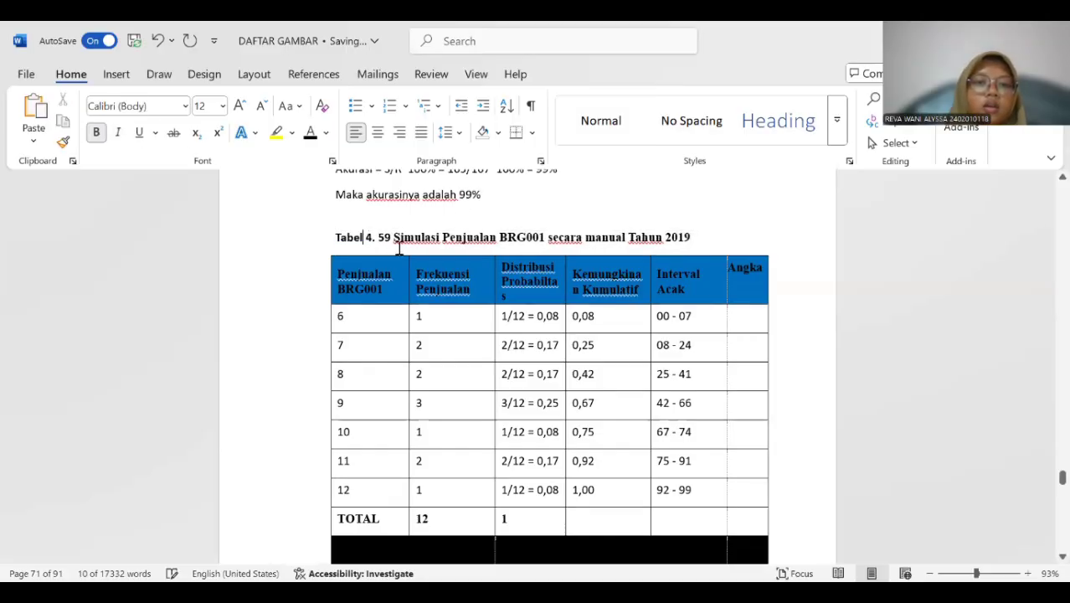
Insert a "Tabel 4." caption above the 2019 BRG002 sales simulation table on the page after the old "Tabel 4.52" title.
scroll(400, 257, "down", 4)
scroll(400, 258, "down", 15)
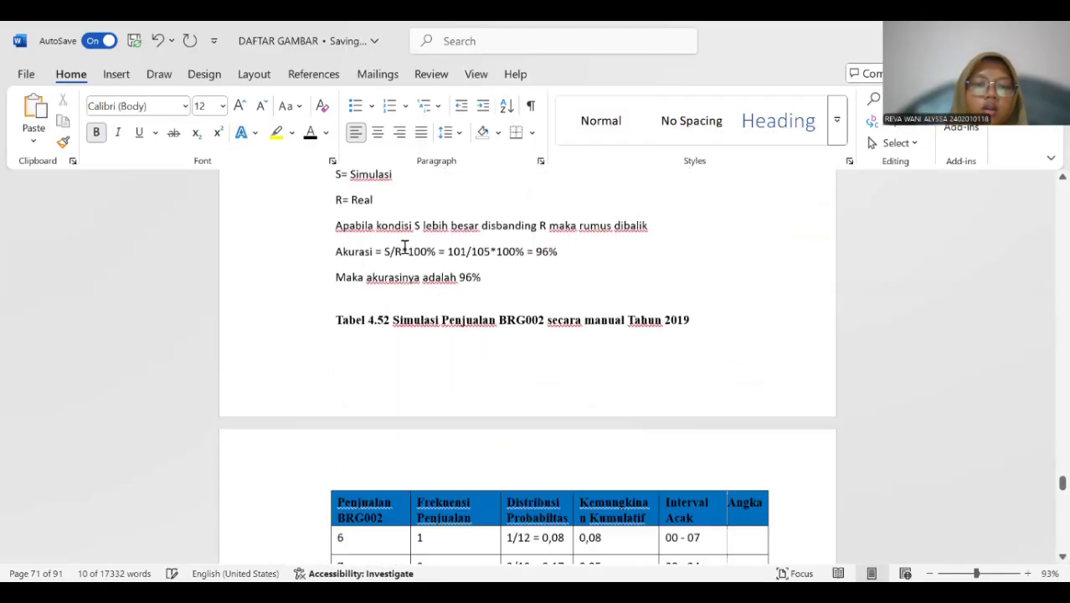
scroll(406, 243, "up", 7)
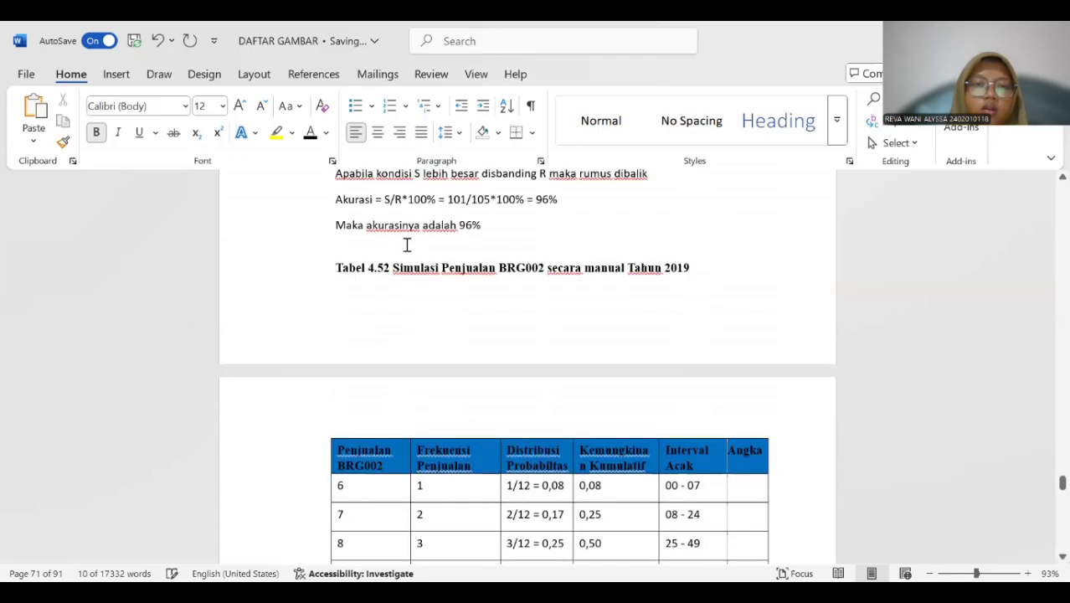
left_click(366, 328)
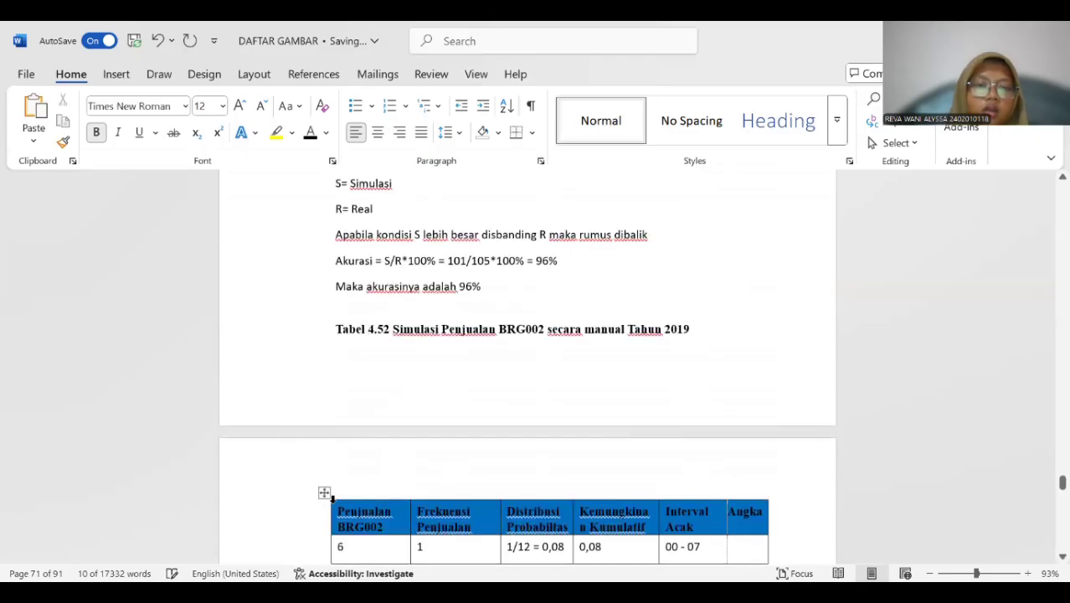
left_click(325, 492)
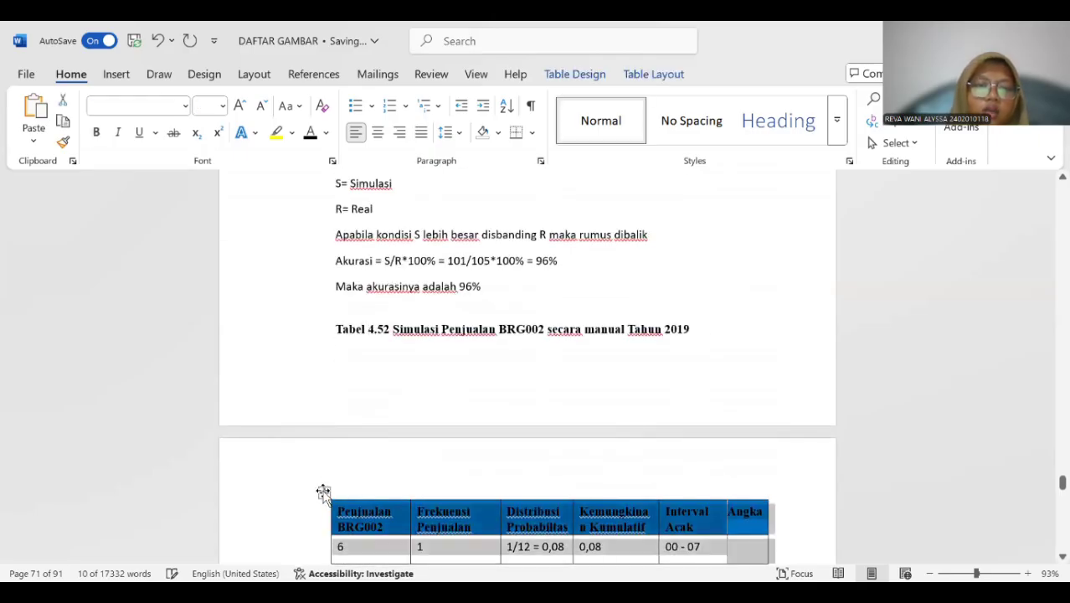
right_click(323, 491)
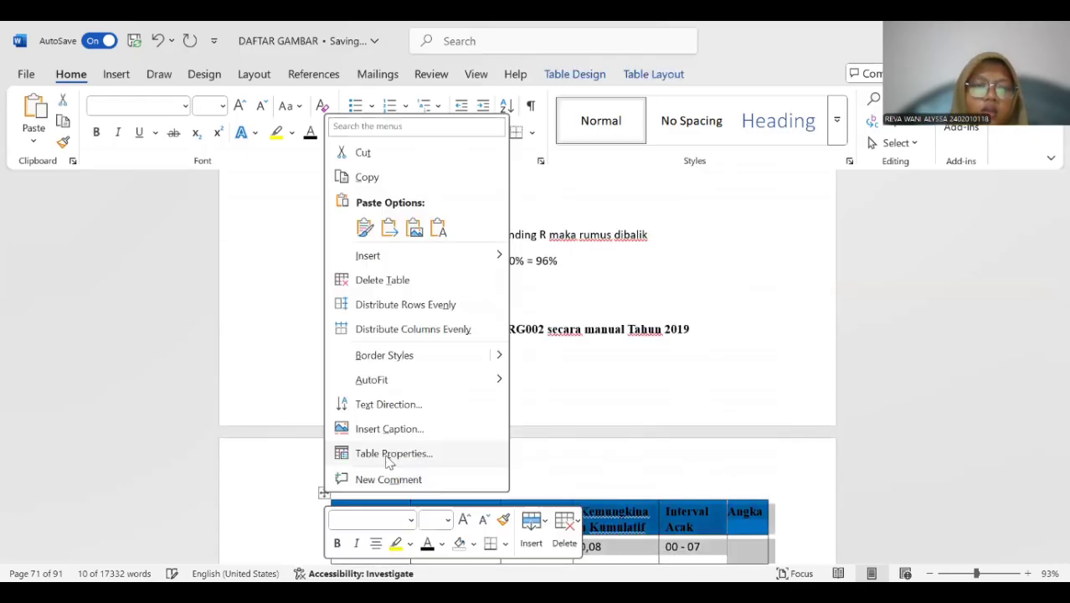
left_click(483, 423)
left_click(535, 376)
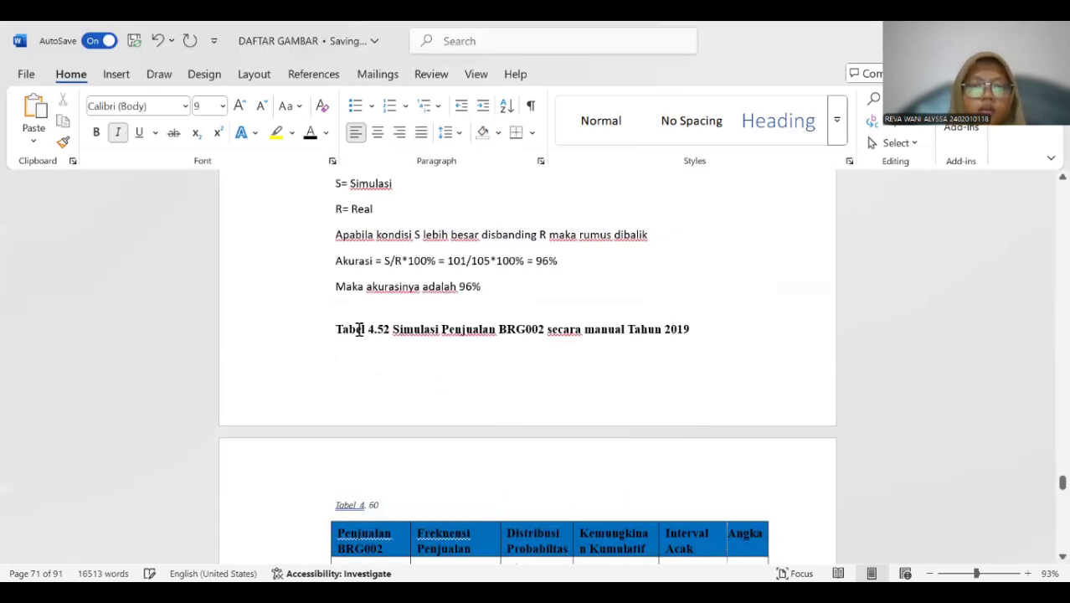
Copy "Simulasi Penjualan BRG002 secara manual Tahun 2019" into the new caption and delete the old "Tabel 4.52" title.
left_click_drag(396, 329, 693, 332)
key("ctrl+c")
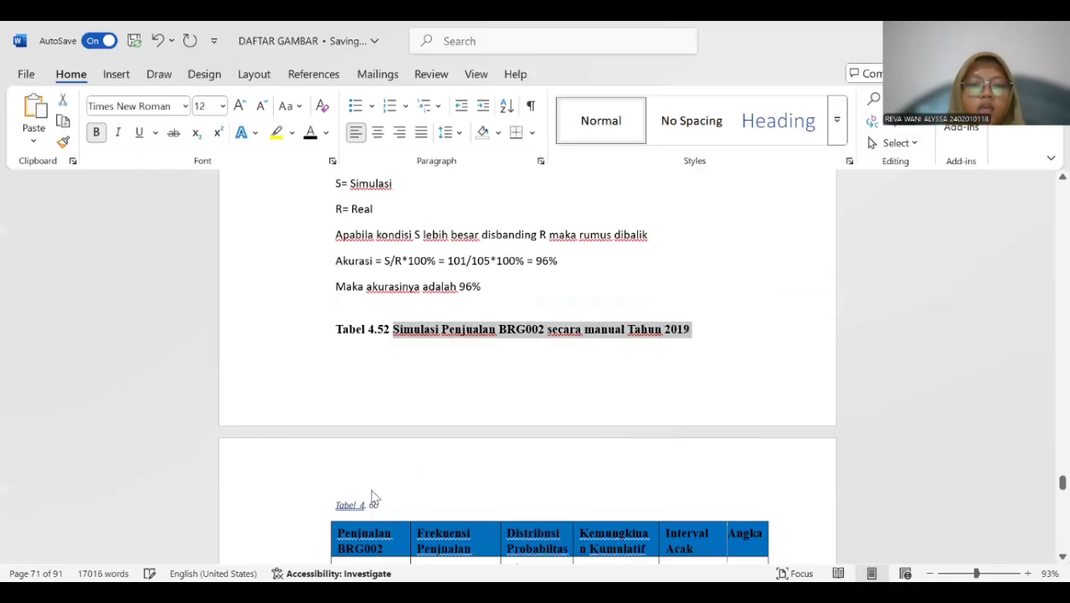
left_click(414, 500)
key("ctrl+v")
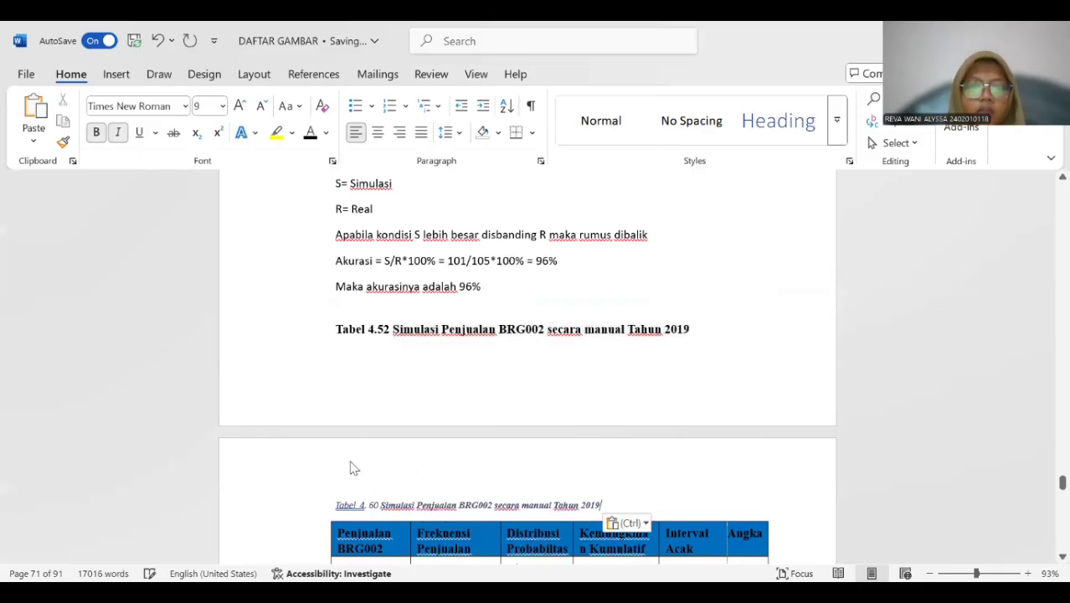
triple_click(415, 329)
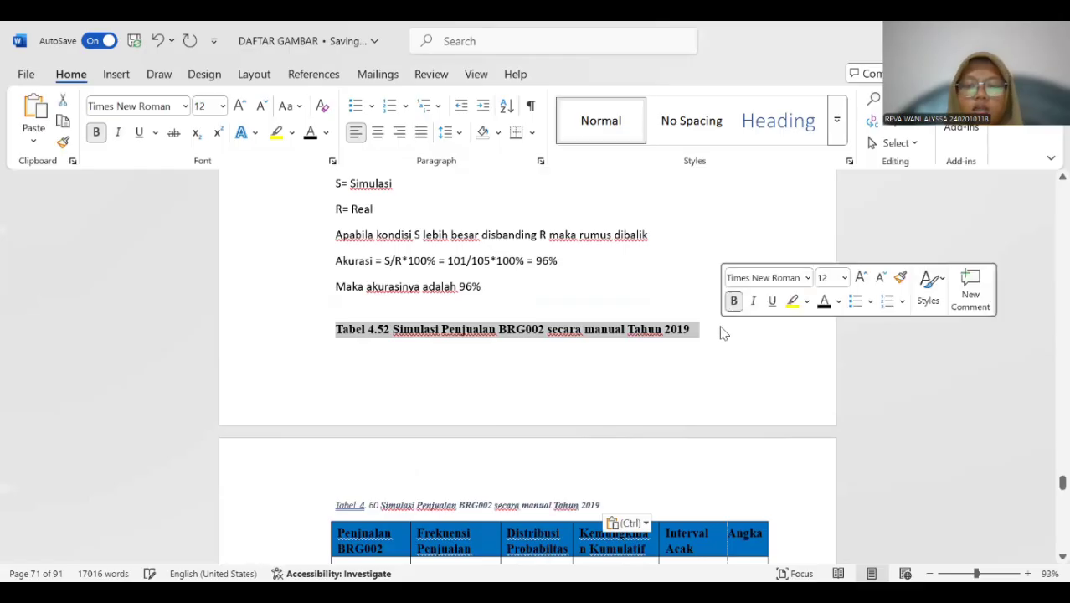
key("Delete")
Format the whole 2019 BRG002 simulation caption as 12 pt bold text without italics.
left_click_drag(336, 500, 602, 502)
left_click(309, 134)
left_click(223, 106)
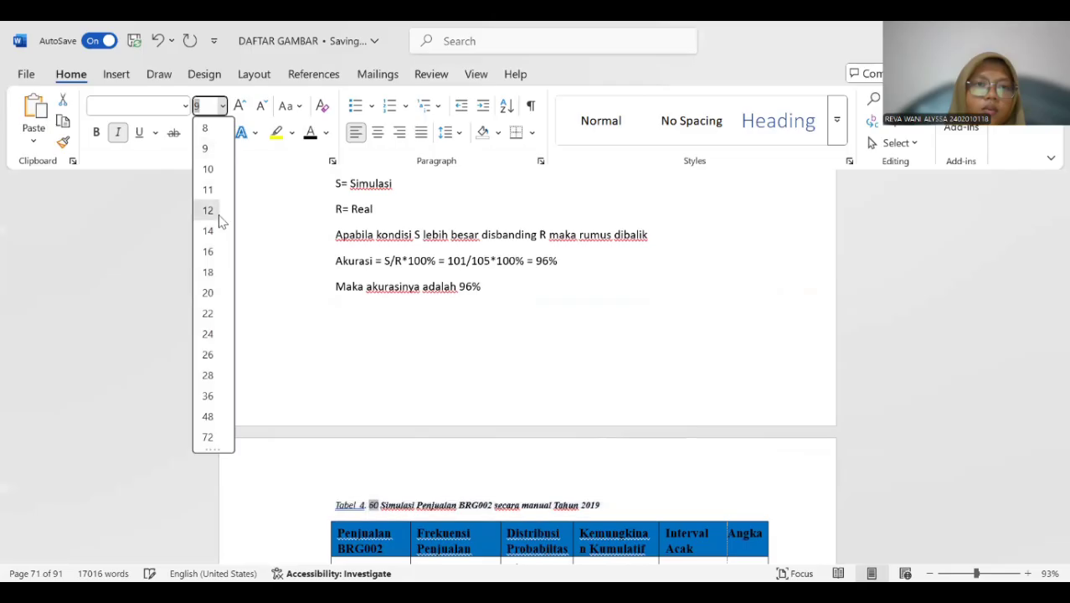
left_click(213, 208)
left_click(118, 132)
left_click(96, 134)
Insert a "Tabel 4." caption above the 2019 BRG003 sales simulation table, beneath the old "Tabel 4.53" title.
scroll(518, 274, "down", 5)
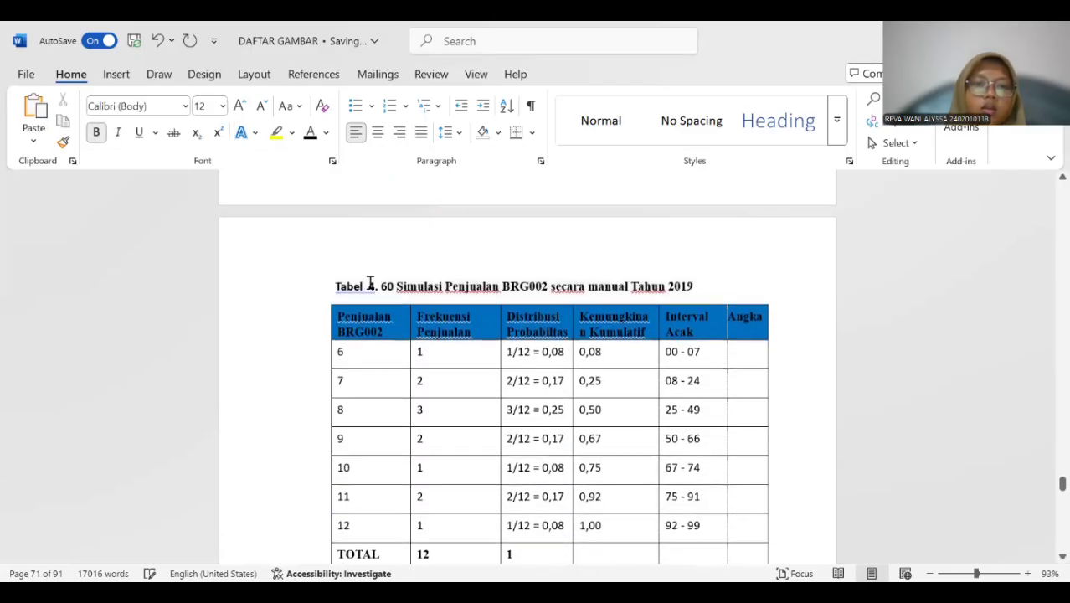
scroll(373, 268, "down", 15)
scroll(381, 260, "down", 5)
left_click(333, 279)
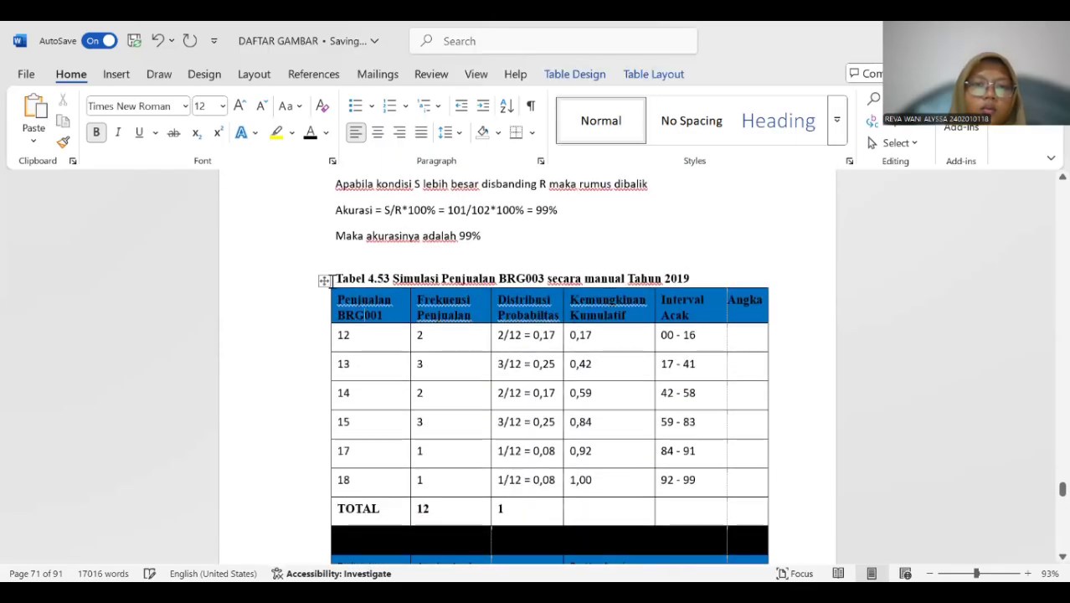
left_click(324, 279)
right_click(323, 279)
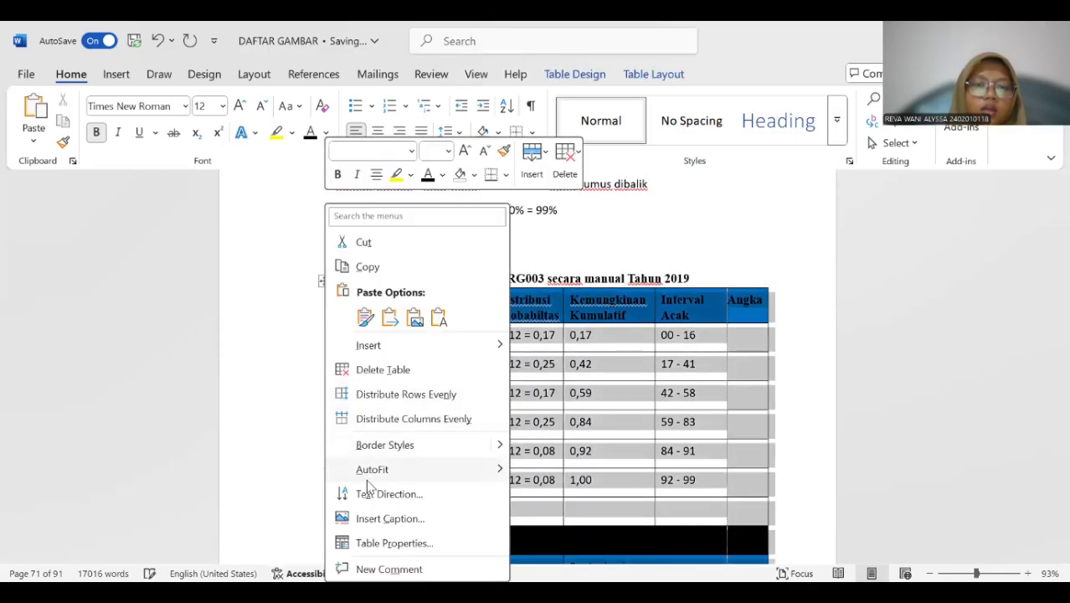
left_click(390, 518)
left_click(521, 373)
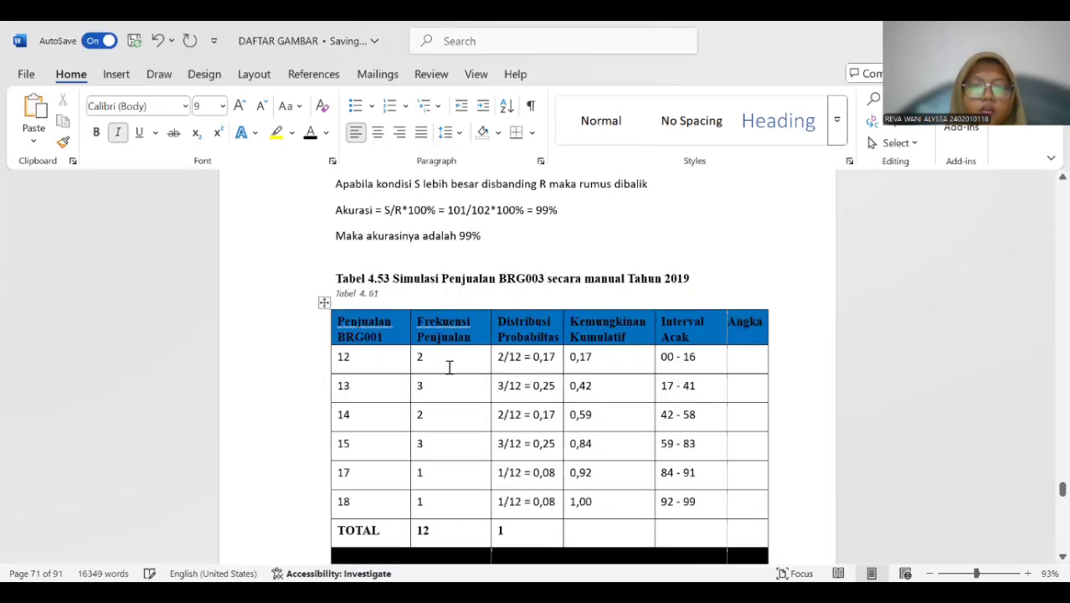
Copy "Simulasi Penjualan BRG003 secara manual Tahun 2019" into the new caption and delete the old "Tabel 4.53" title.
left_click_drag(379, 279, 514, 279)
left_click(409, 280)
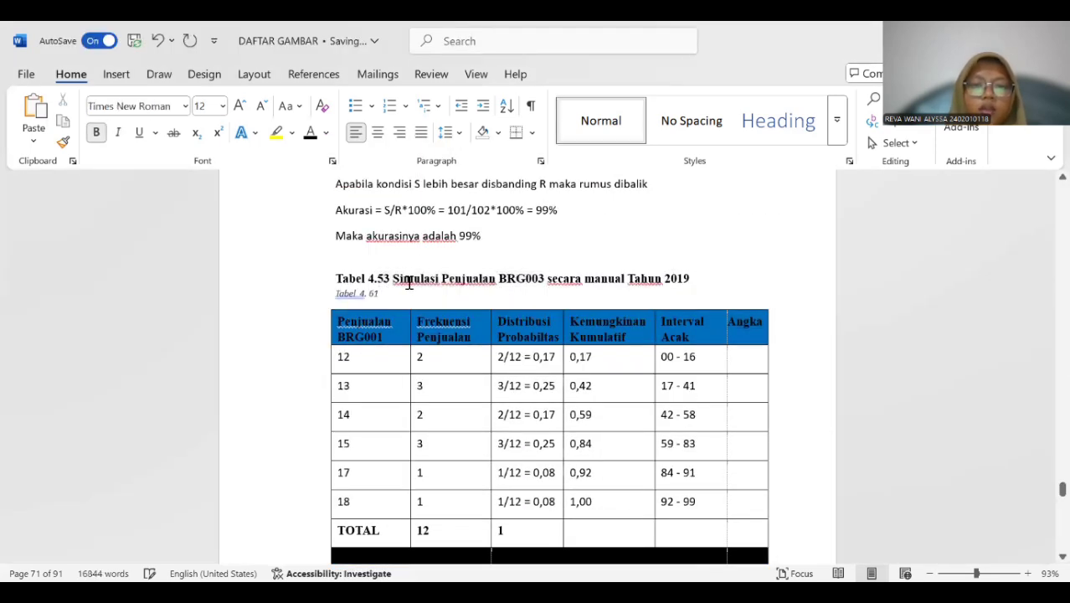
left_click_drag(395, 277, 684, 278)
key("ctrl+c")
left_click(394, 285)
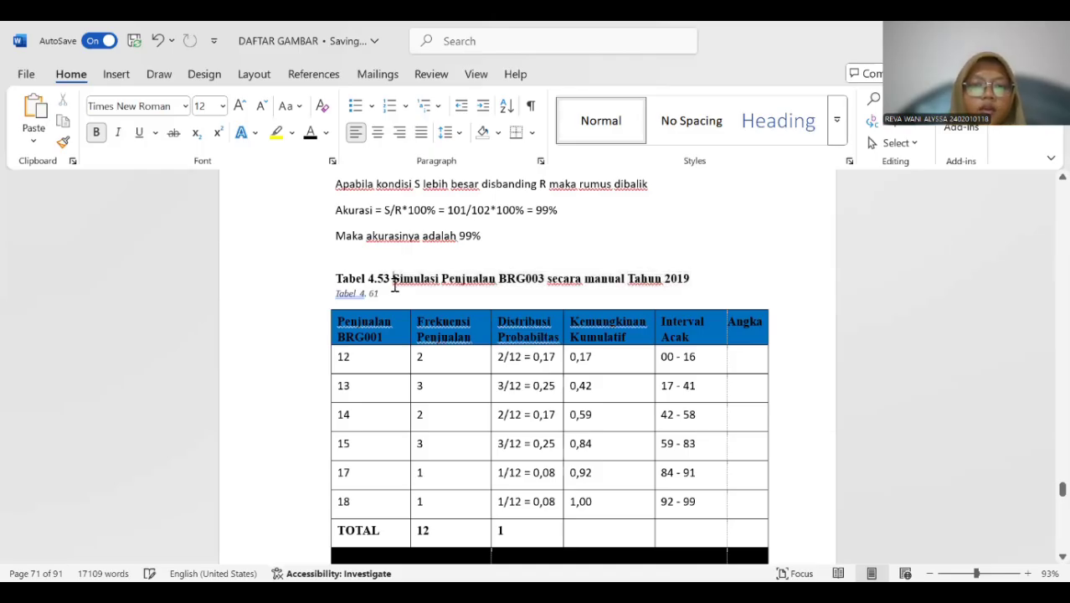
left_click(382, 292)
key("ctrl+v")
left_click_drag(338, 276, 686, 276)
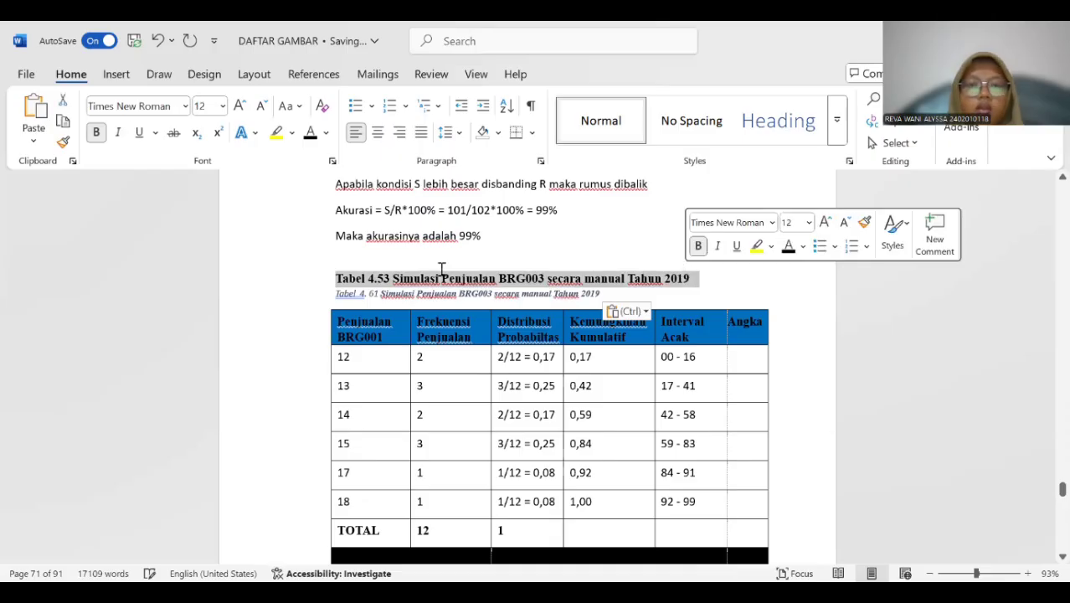
key("Delete")
Format the whole 2019 BRG003 caption as 12 pt bold text without italics and remove the extra space after "Tabel".
left_click_drag(335, 277, 604, 279)
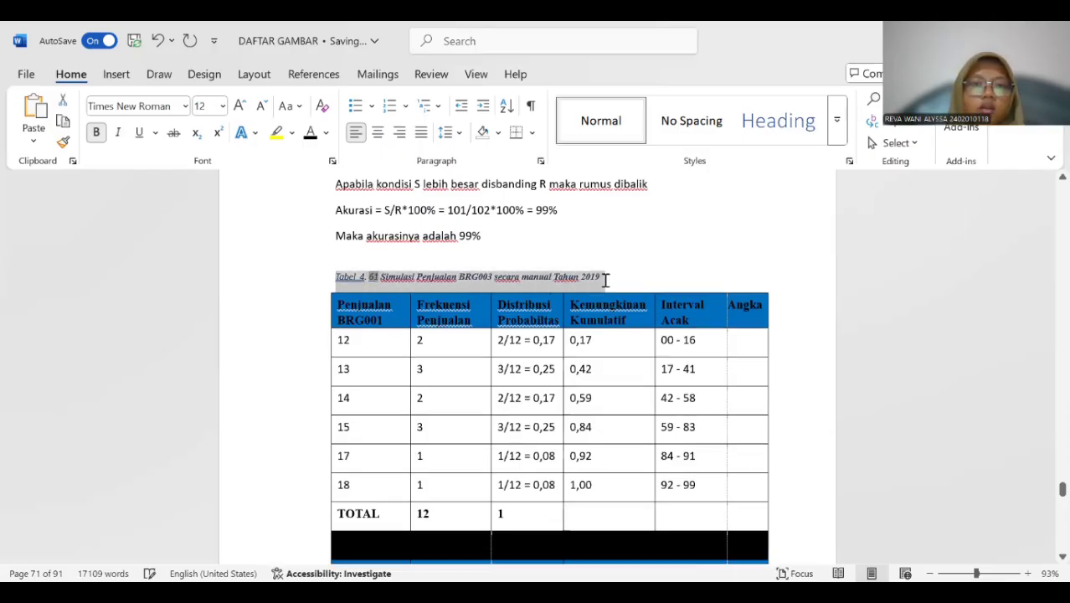
left_click(222, 105)
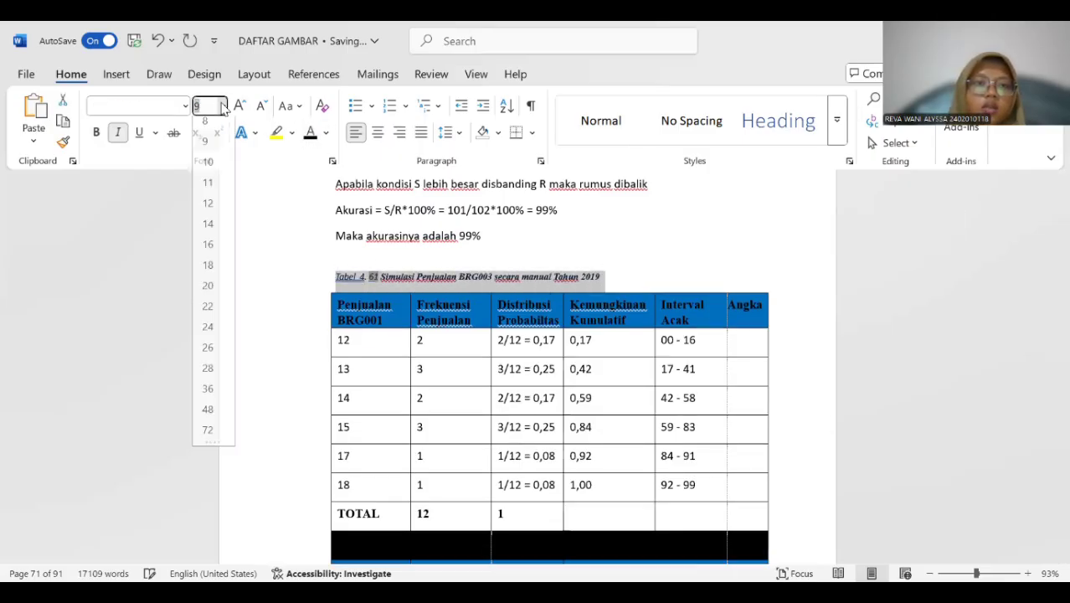
left_click(208, 210)
left_click(118, 133)
left_click(96, 132)
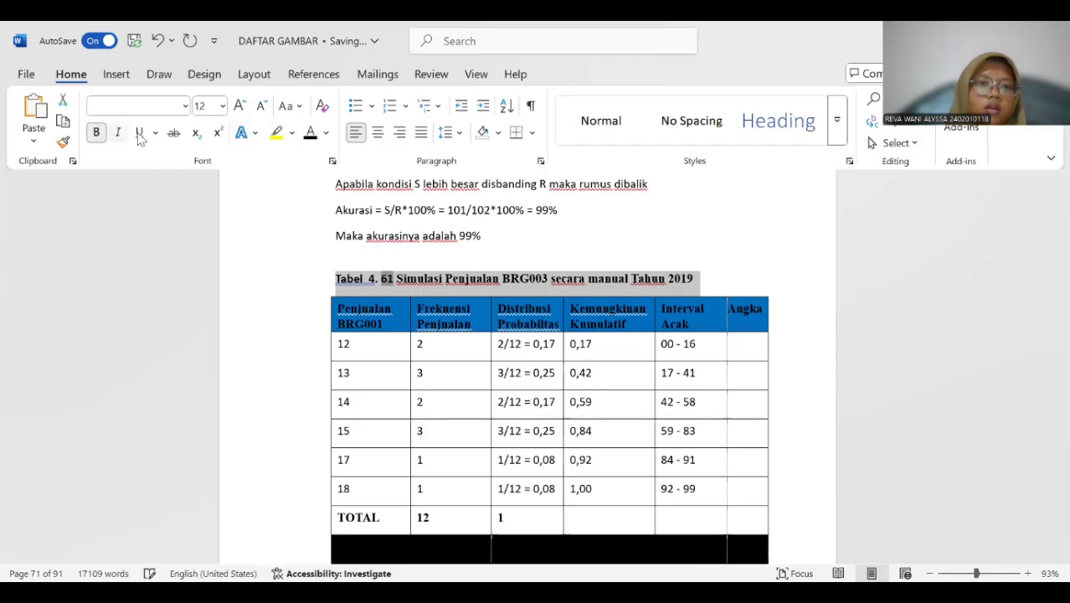
left_click(368, 275)
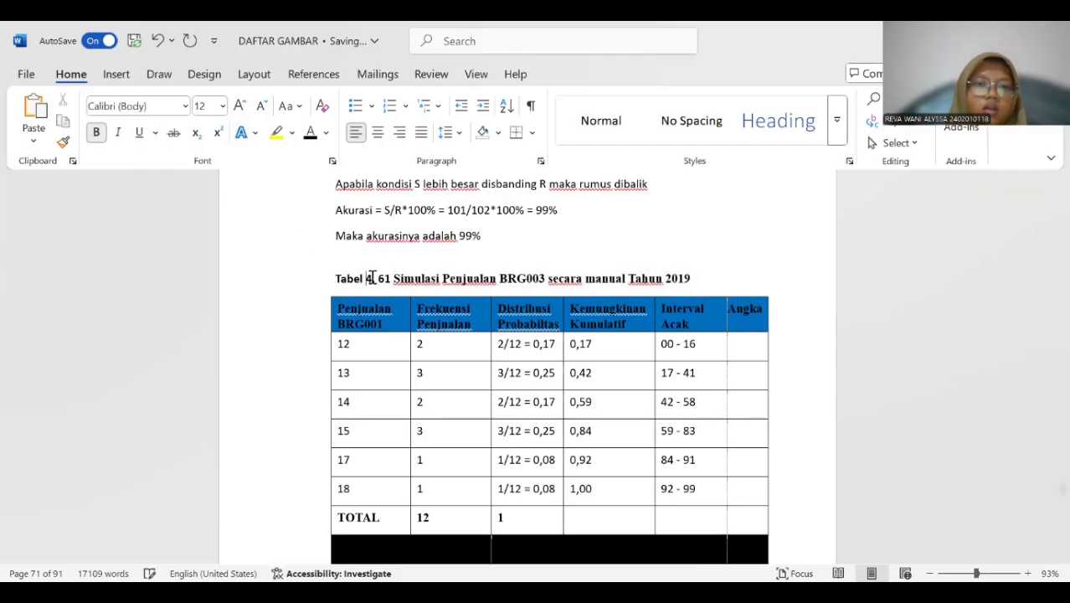
Insert a "Tabel 4." caption above the 2019 BRG004 sales simulation table, beneath the old "Tabel 4.54" title.
scroll(412, 274, "down", 10)
scroll(413, 274, "down", 10)
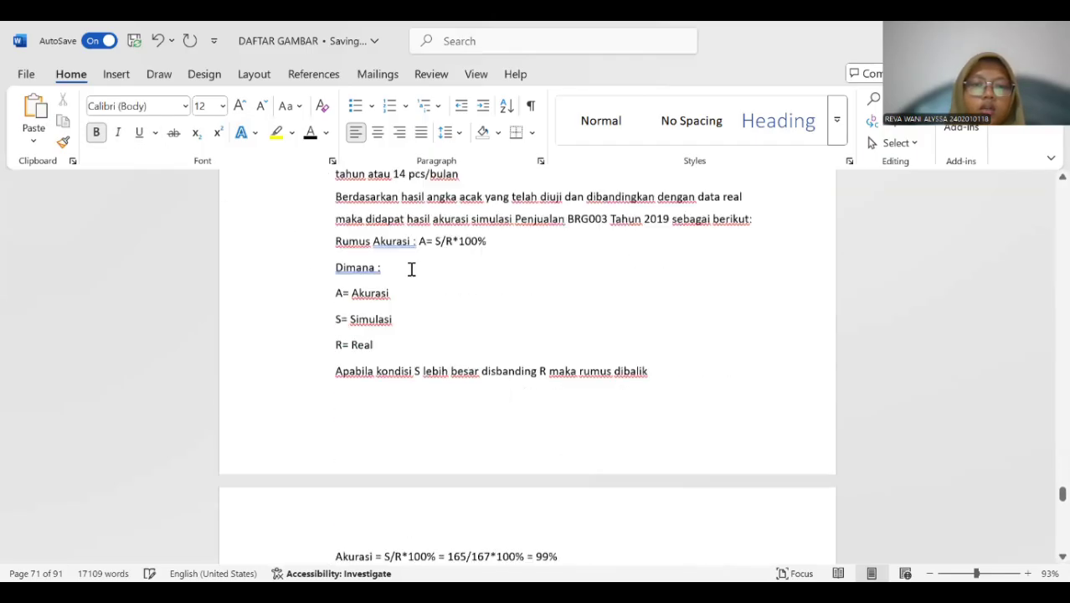
scroll(411, 264, "up", 1)
scroll(357, 312, "down", 3)
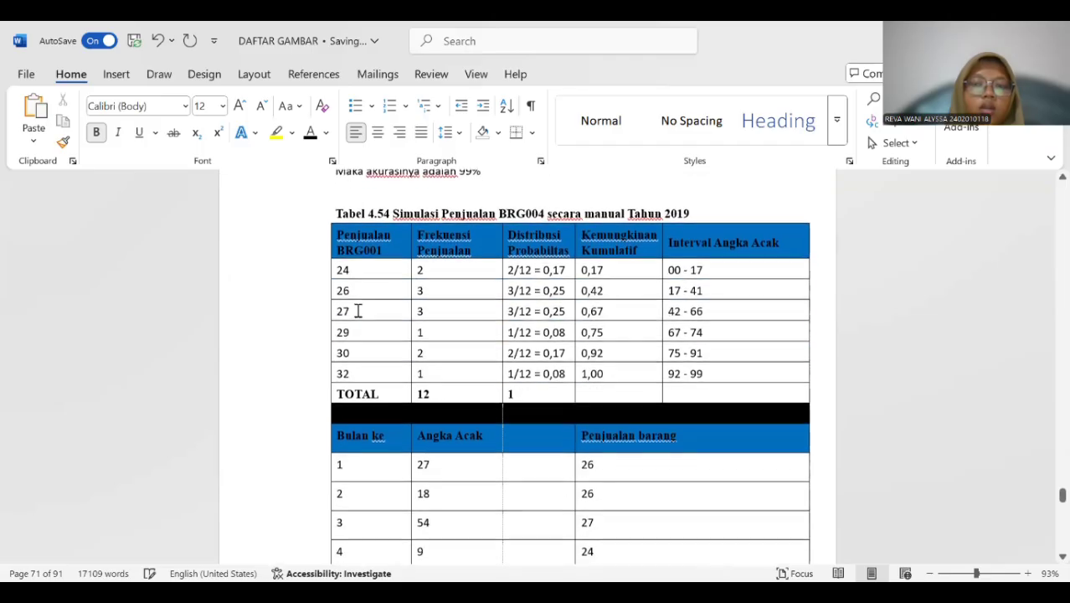
left_click(352, 206)
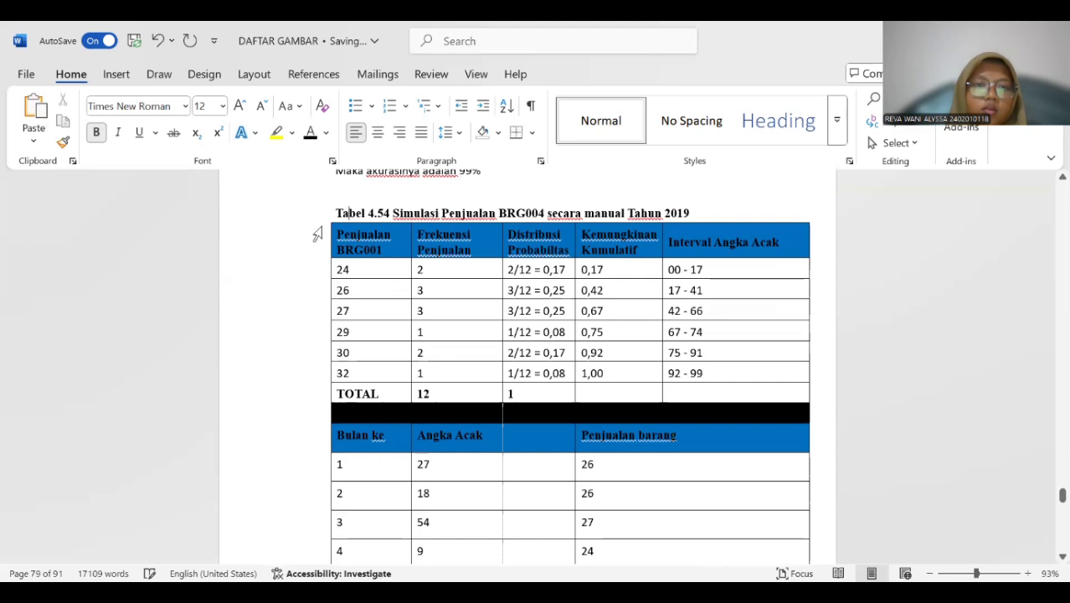
left_click(318, 235)
left_click(325, 216)
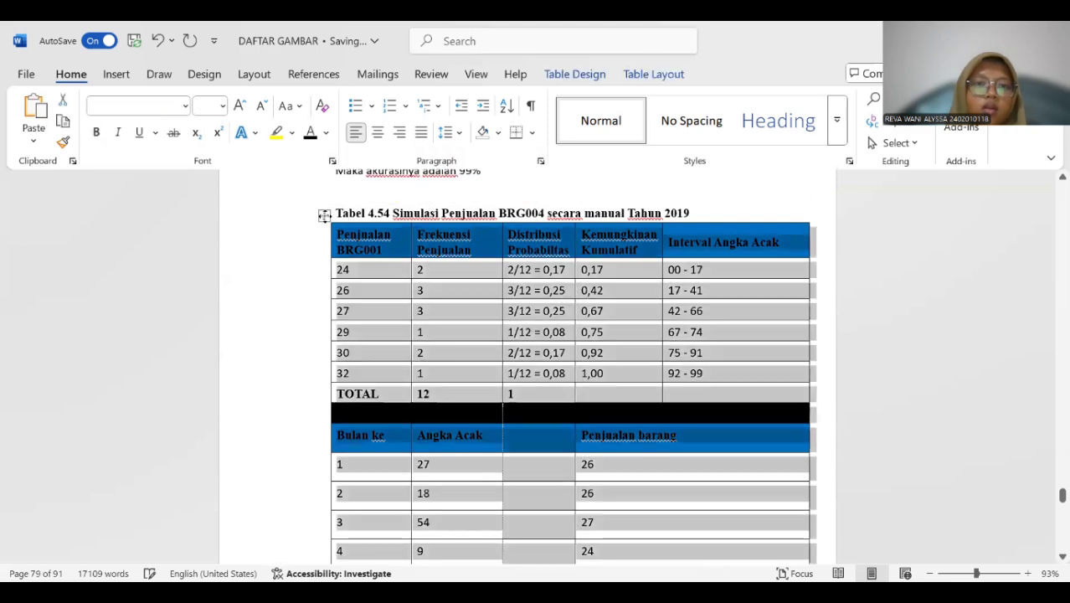
right_click(325, 216)
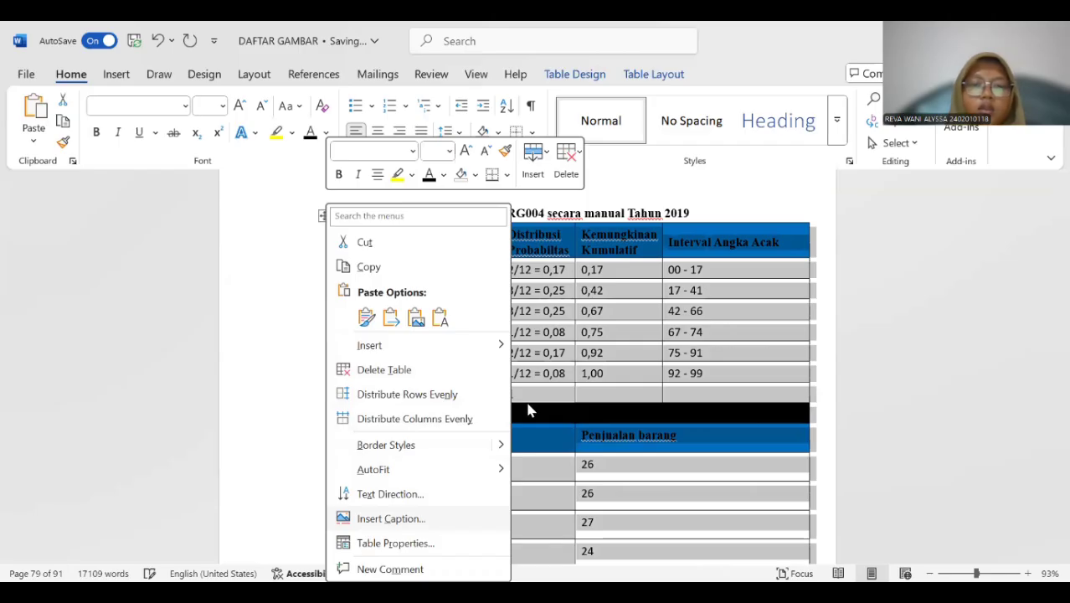
key("Return")
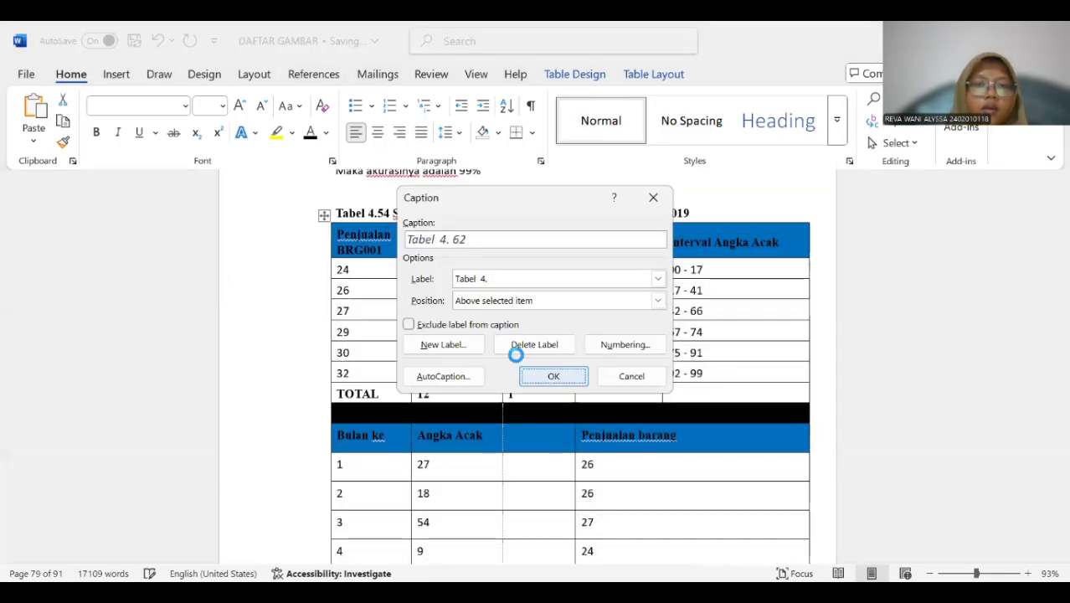
key("Return")
Copy "Simulasi Penjualan BRG004 secara manual Tahun 2019" from the old title into the new caption.
left_click_drag(393, 213, 688, 215)
key("ctrl+c")
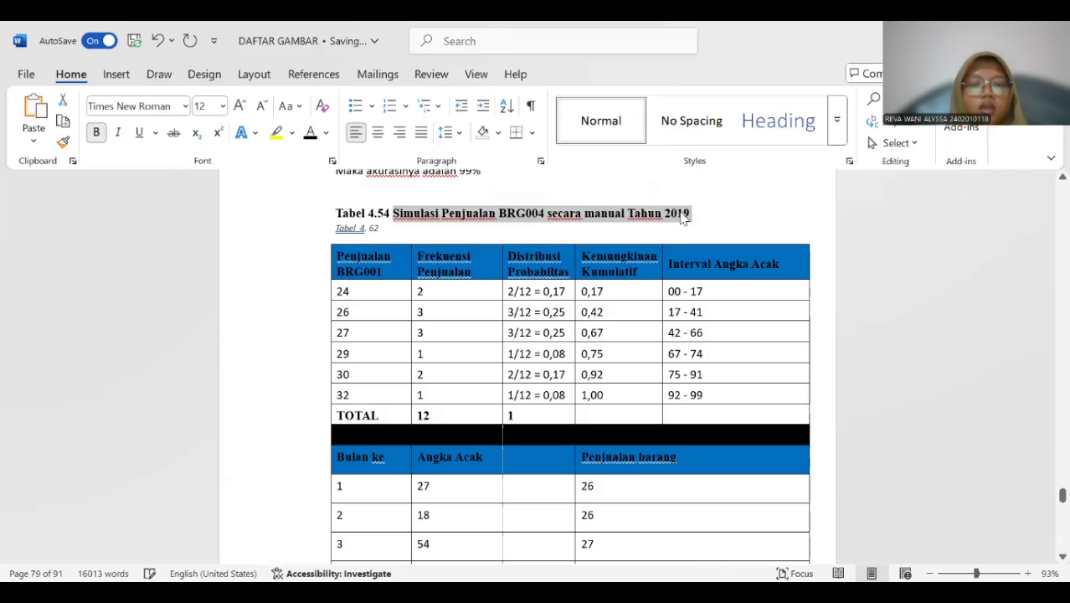
left_click(409, 227)
key("ctrl+v")
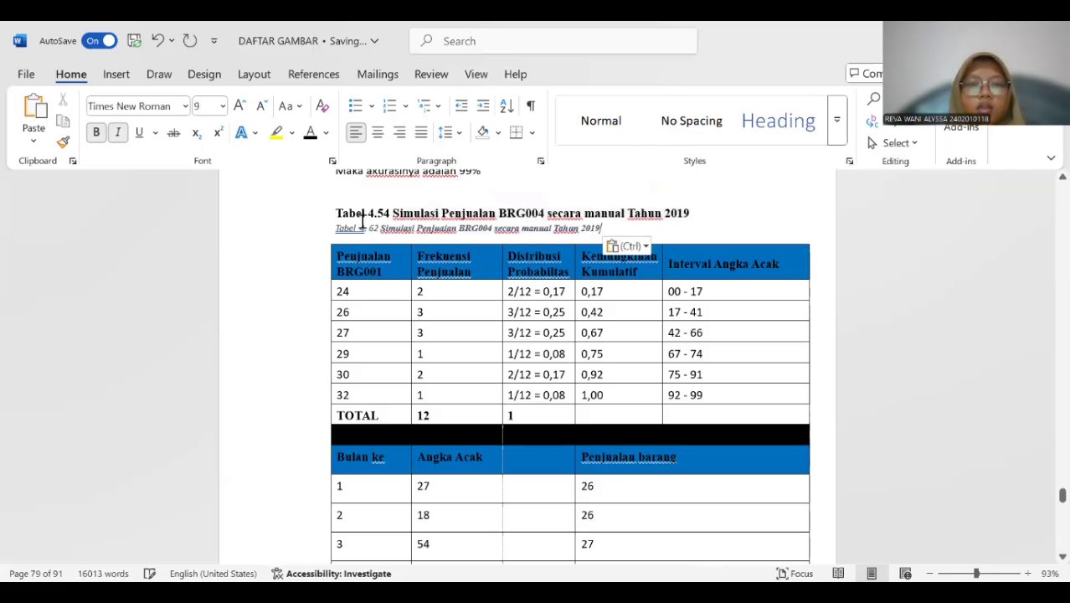
Remove the extra space after "Tabel" in the BRG004 caption and delete the old "Tabel 4.54" title above it.
left_click(362, 222)
left_click_drag(330, 212, 688, 213)
key("Delete")
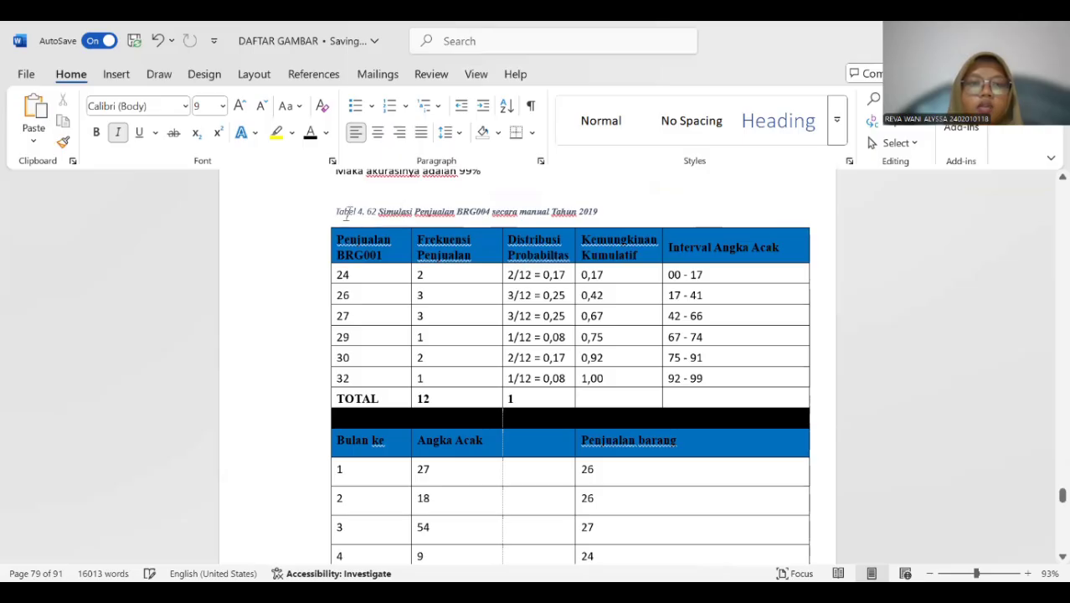
Format the whole 2019 BRG004 caption as 12 pt bold text without italics.
left_click_drag(333, 212, 589, 216)
left_click(311, 133)
left_click(223, 107)
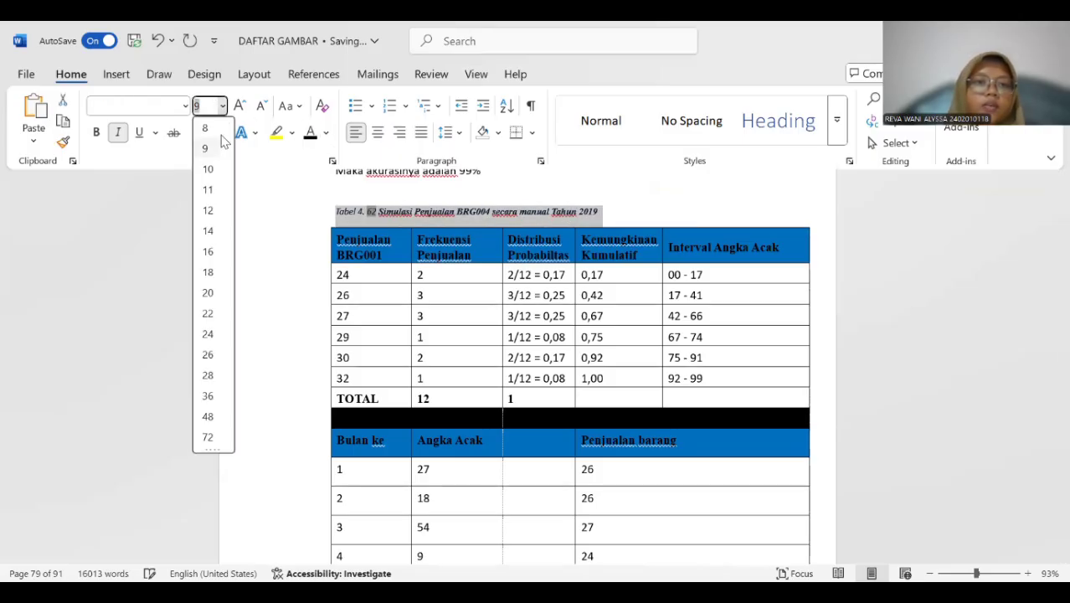
left_click(209, 209)
left_click(118, 132)
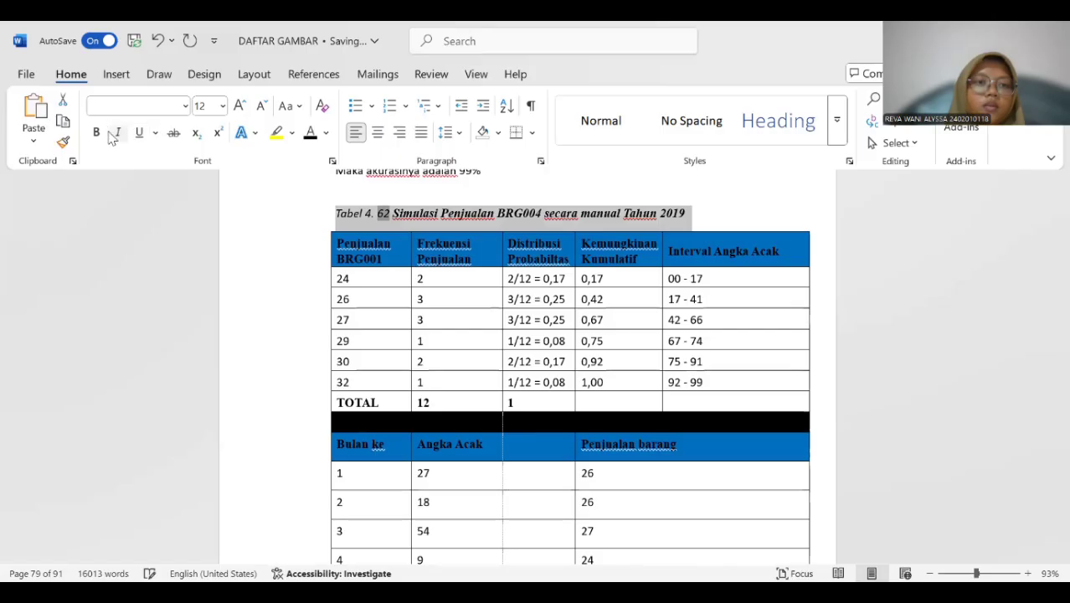
left_click(96, 133)
Insert a "Tabel 4." caption above the 2019 BRG005 sales simulation table, beneath the old "Tabel 4.55" title.
scroll(444, 179, "down", 12)
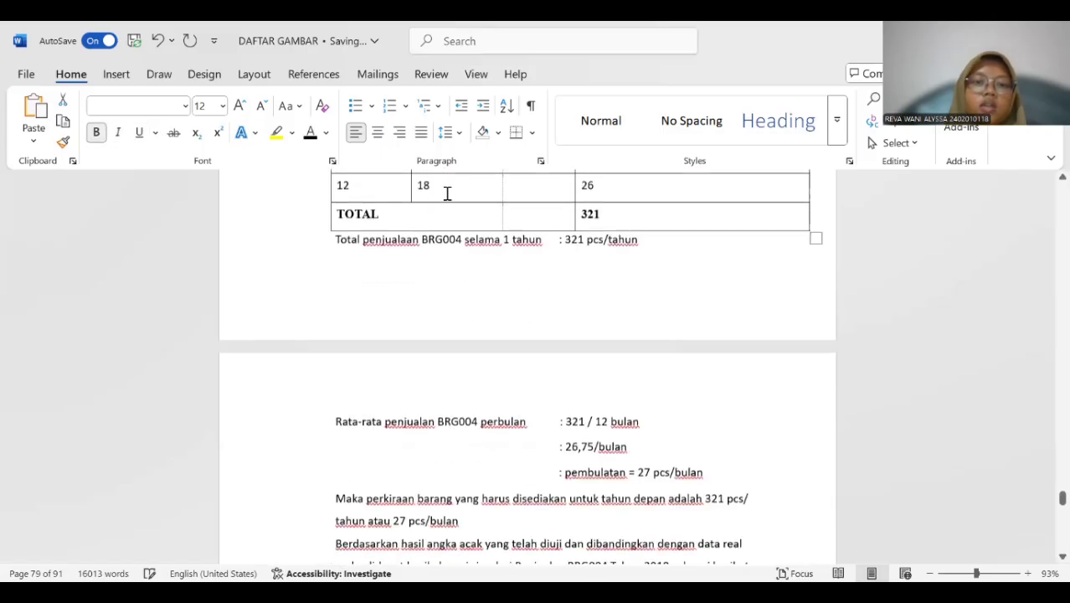
scroll(462, 235, "down", 5)
scroll(421, 312, "up", 1)
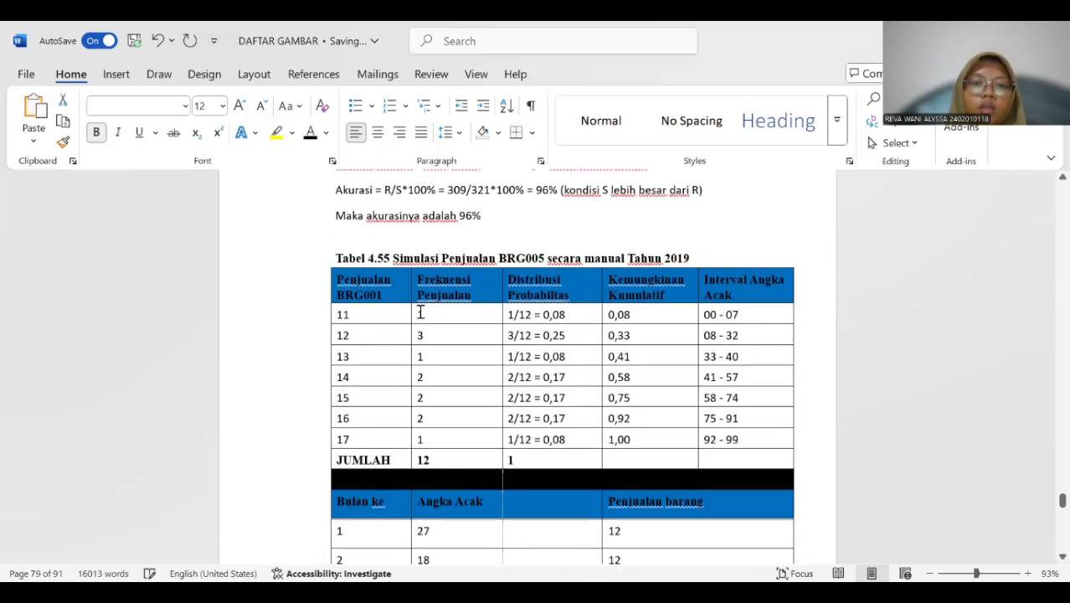
left_click(321, 263)
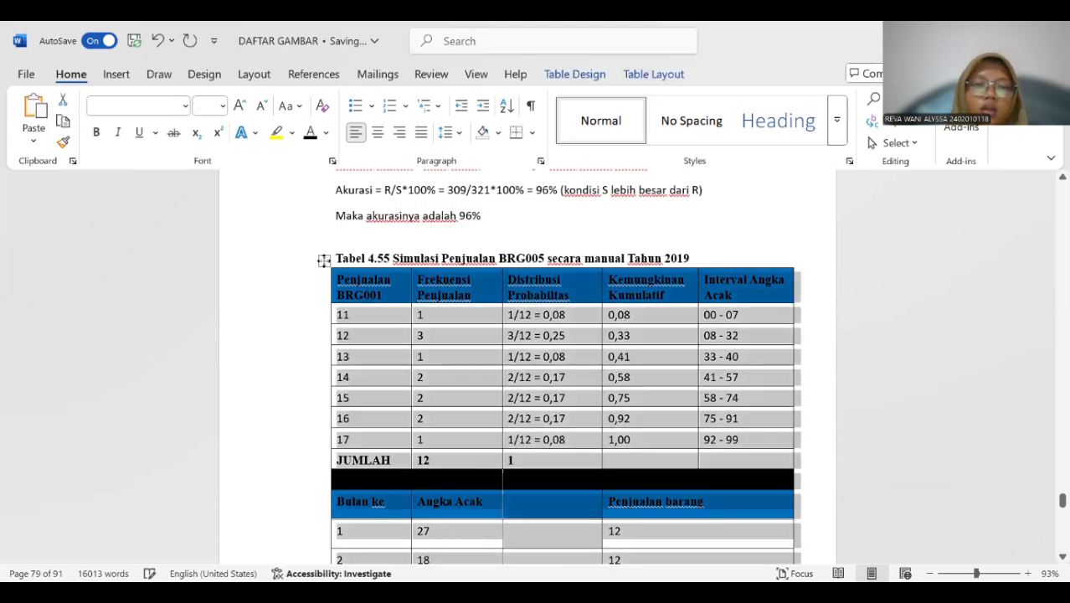
right_click(324, 261)
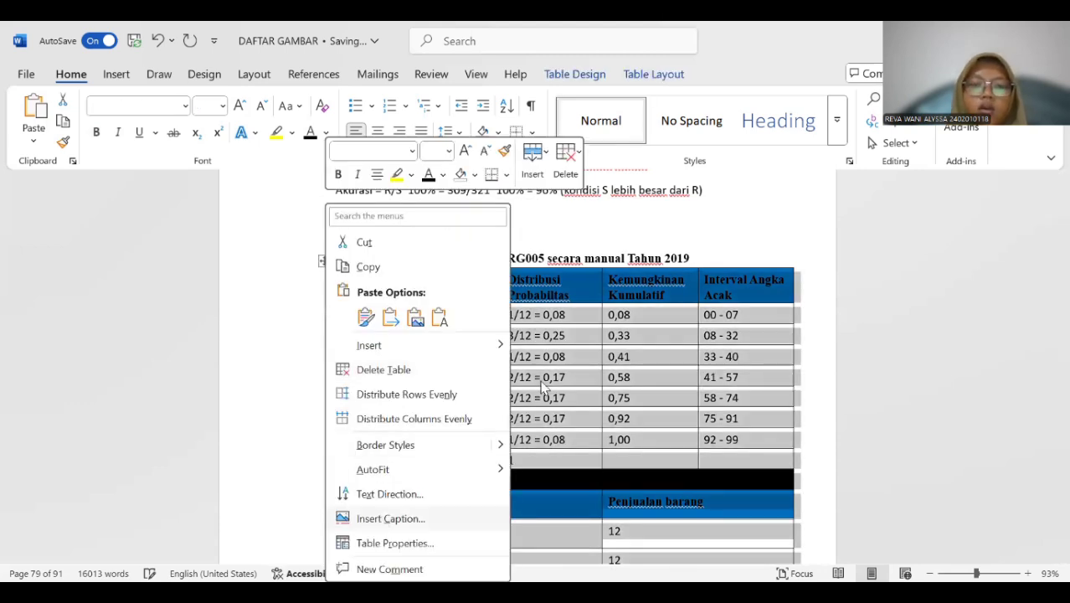
key("Return")
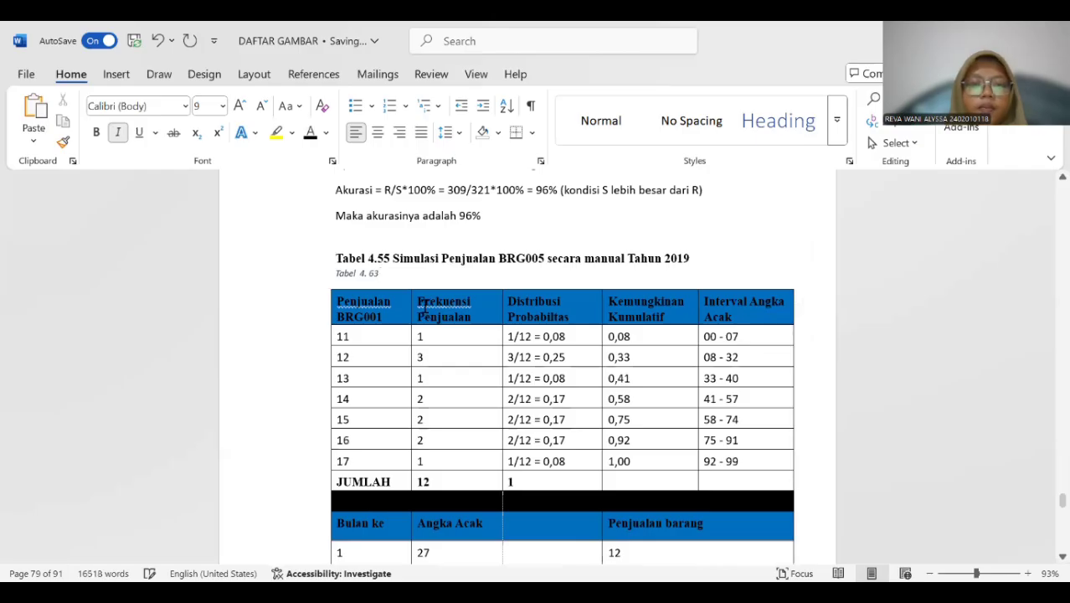
Copy "Simulasi Penjualan BRG005 secara manual Tahun 2019" into the new caption and delete the old "Tabel 4.55" title.
left_click_drag(395, 255, 678, 262)
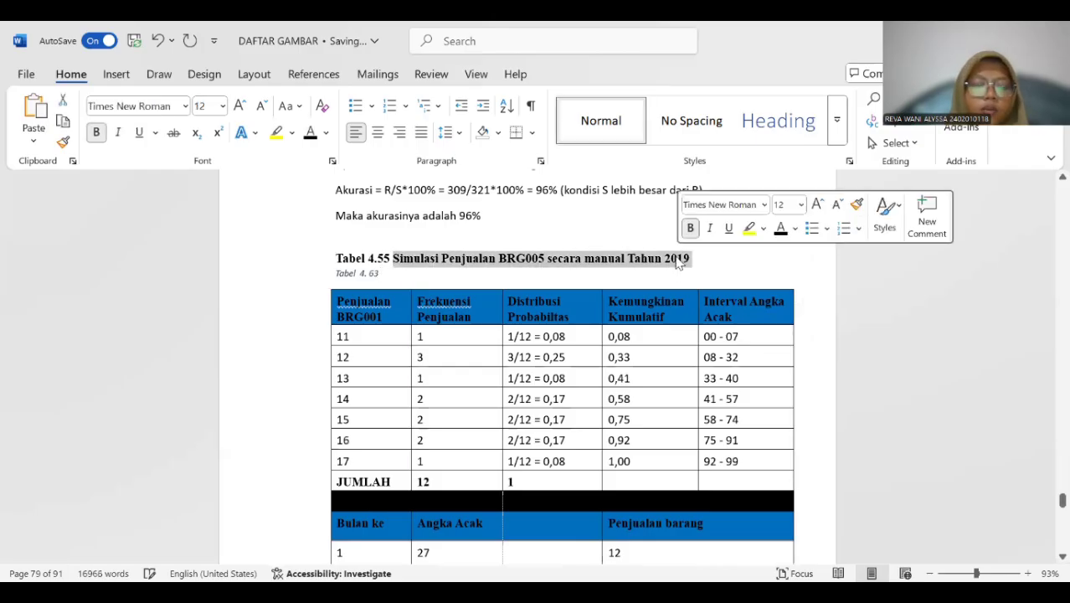
key("ctrl+c")
left_click(397, 274)
key("ctrl+v")
left_click_drag(339, 253, 685, 259)
key("Delete")
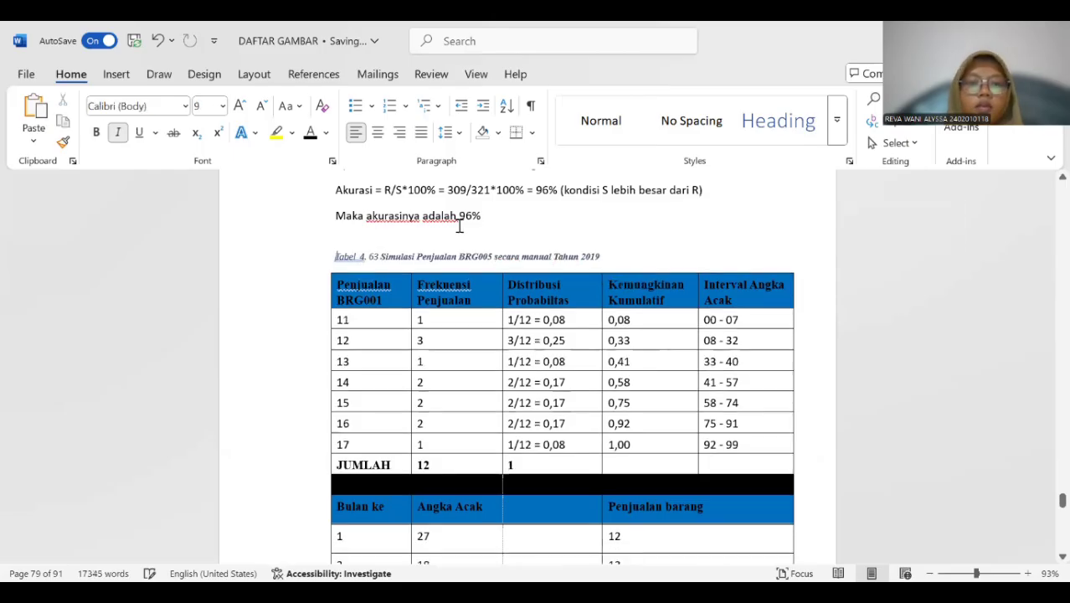
Format the whole 2019 BRG005 caption as 12 pt bold text without italics and remove the extra space after "Tabel".
left_click_drag(336, 253, 652, 258)
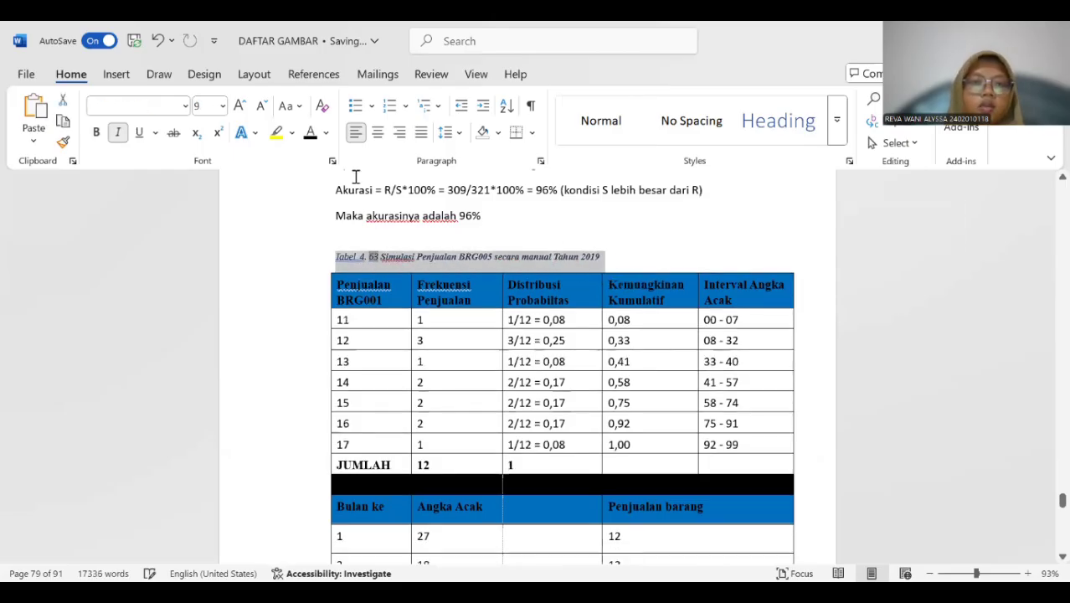
left_click(223, 106)
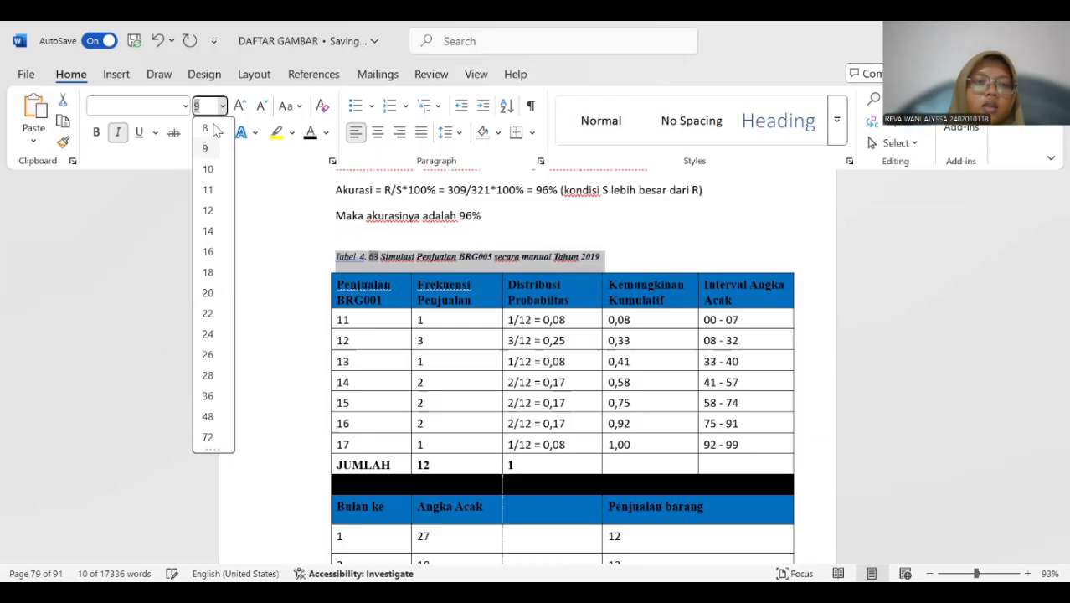
left_click(211, 224)
left_click(118, 132)
left_click(95, 132)
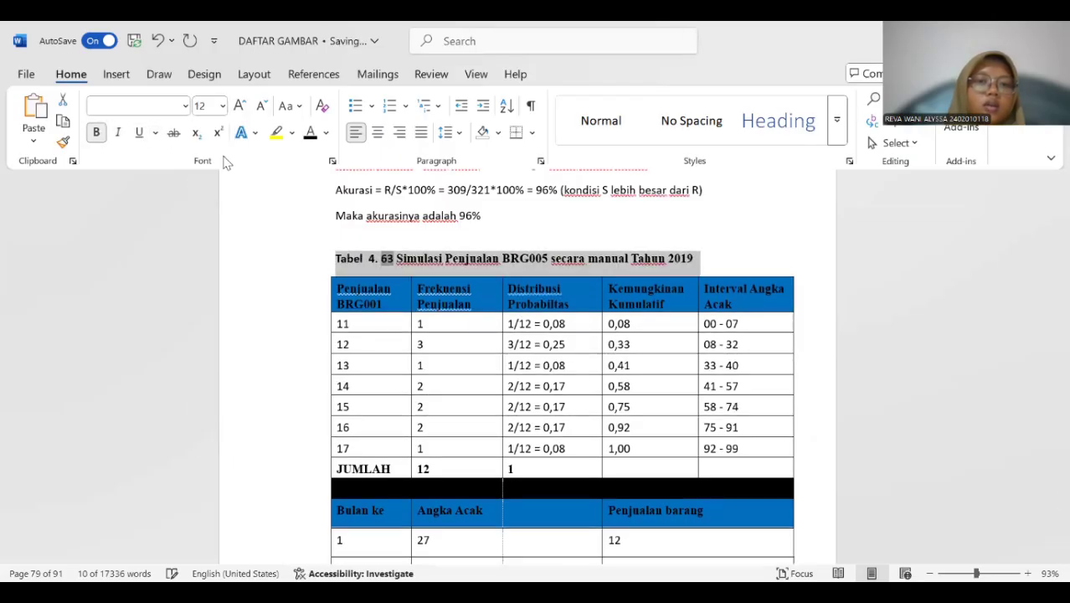
left_click(372, 264)
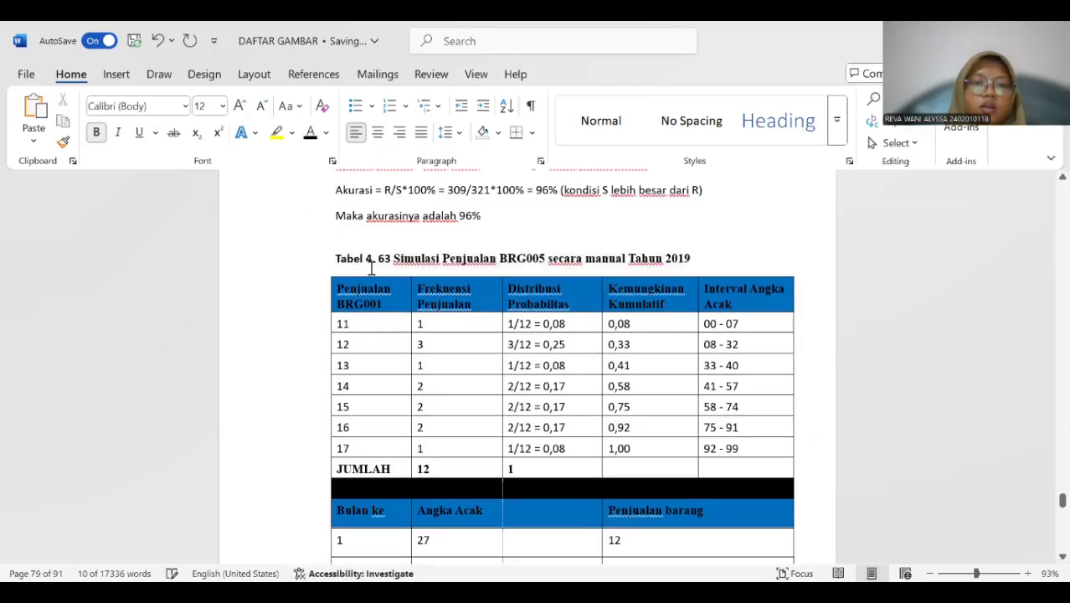
Insert a "Tabel 4." caption directly above the login database design table, beneath its "Primary Key" line.
scroll(375, 259, "down", 4)
scroll(374, 259, "down", 15)
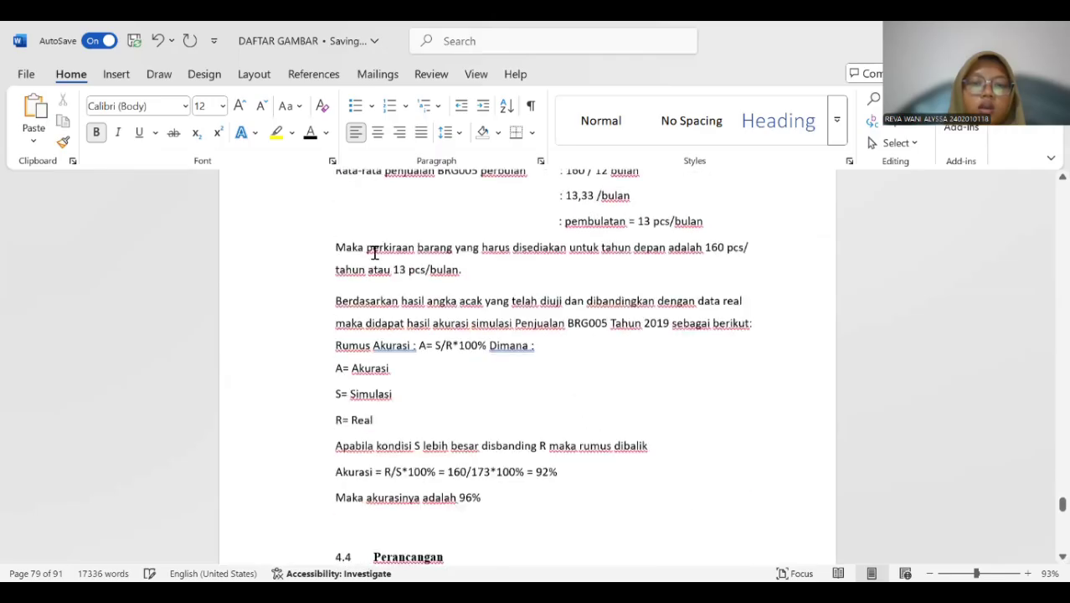
scroll(372, 241, "down", 15)
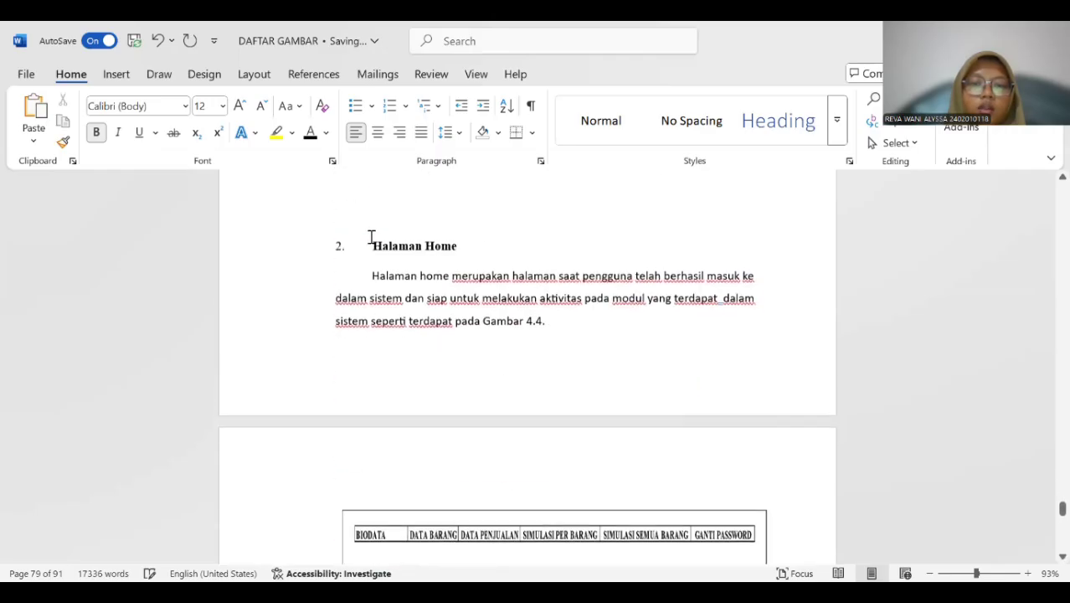
scroll(372, 227, "down", 15)
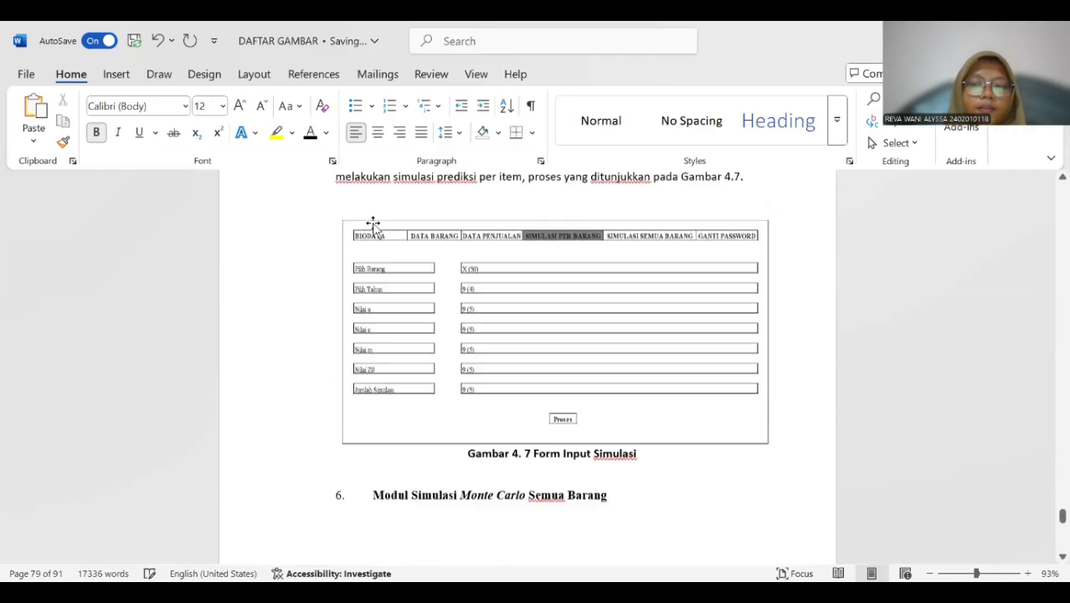
scroll(374, 221, "down", 15)
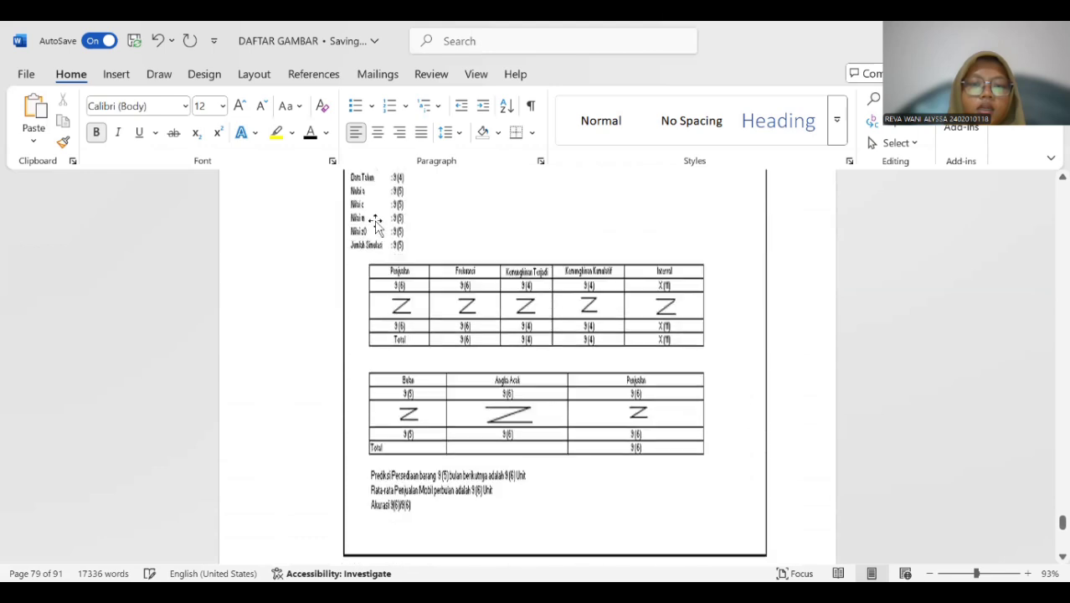
scroll(376, 222, "down", 15)
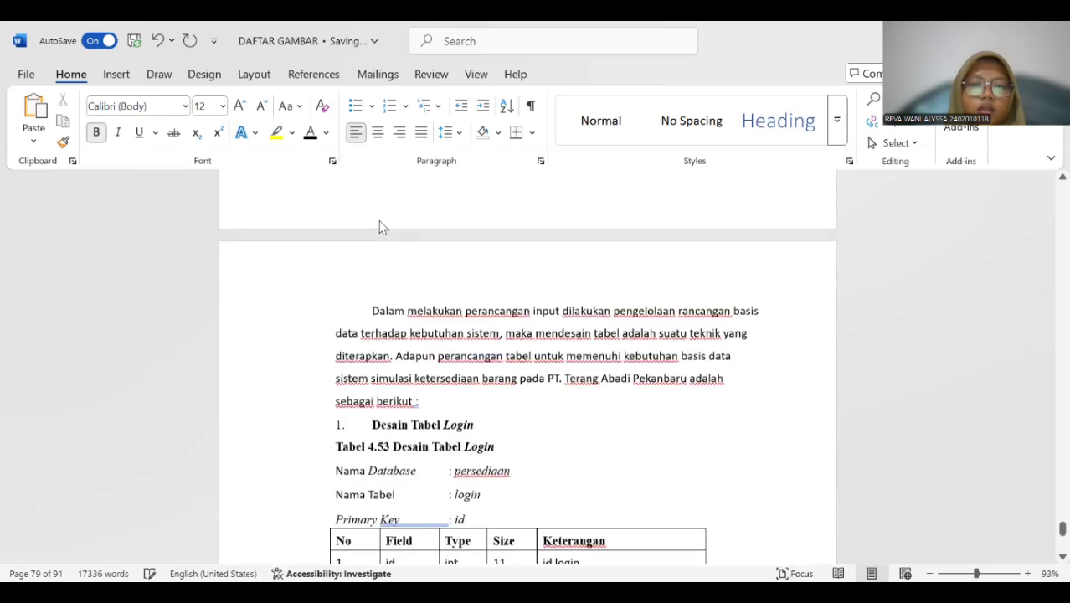
scroll(378, 218, "up", 10)
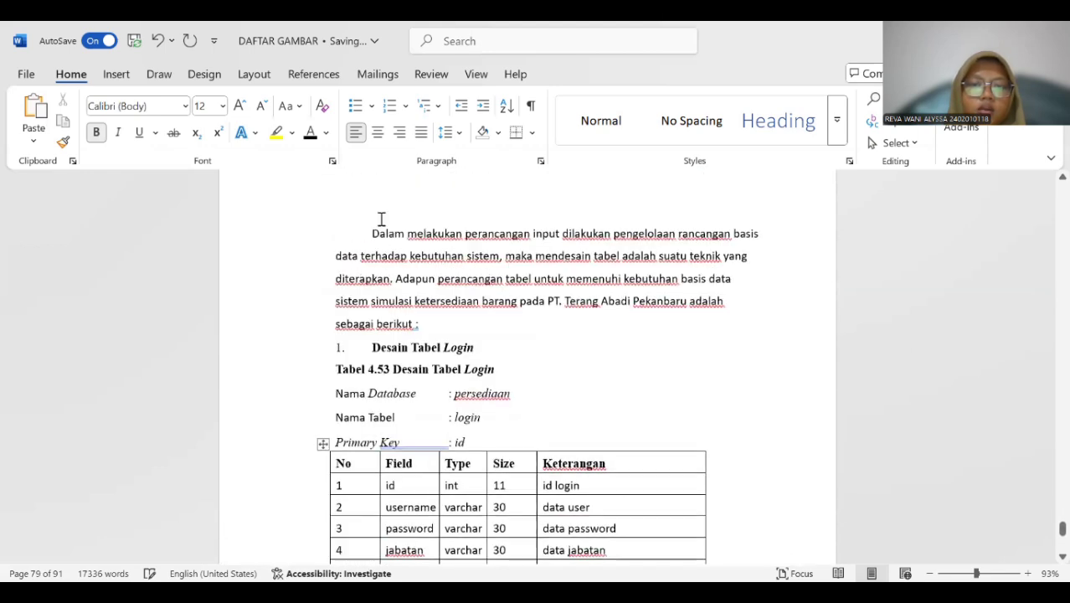
scroll(379, 221, "down", 7)
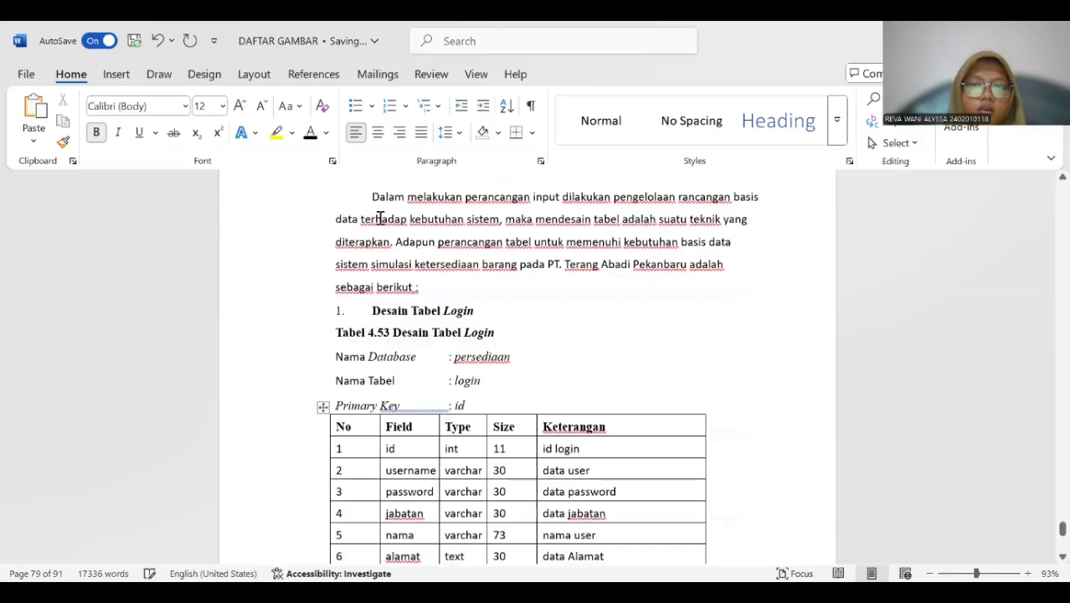
scroll(379, 216, "up", 2)
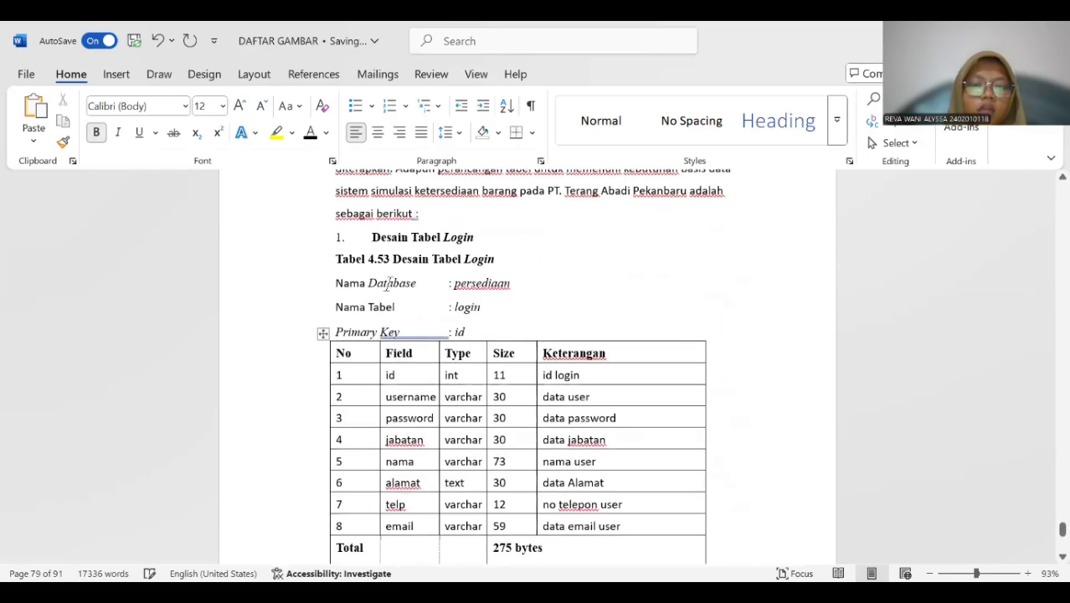
left_click(322, 334)
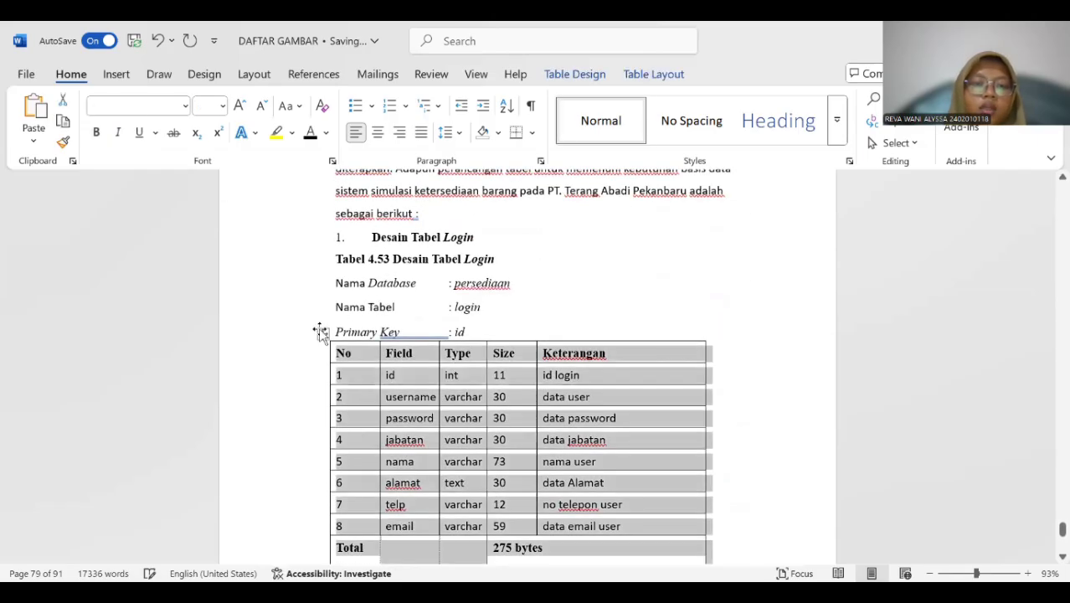
right_click(322, 334)
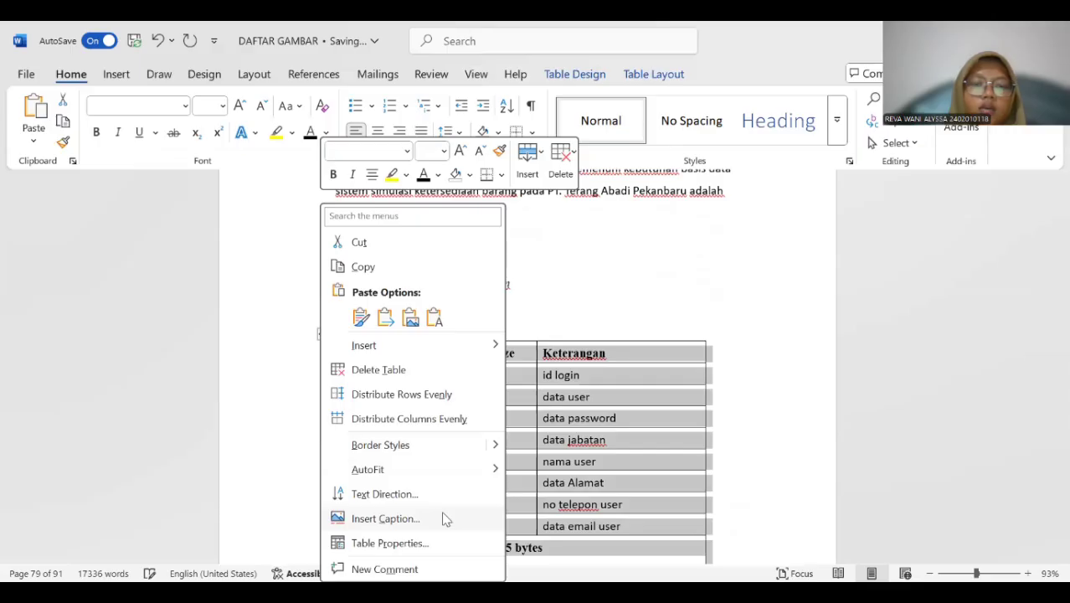
left_click(385, 518)
left_click(540, 381)
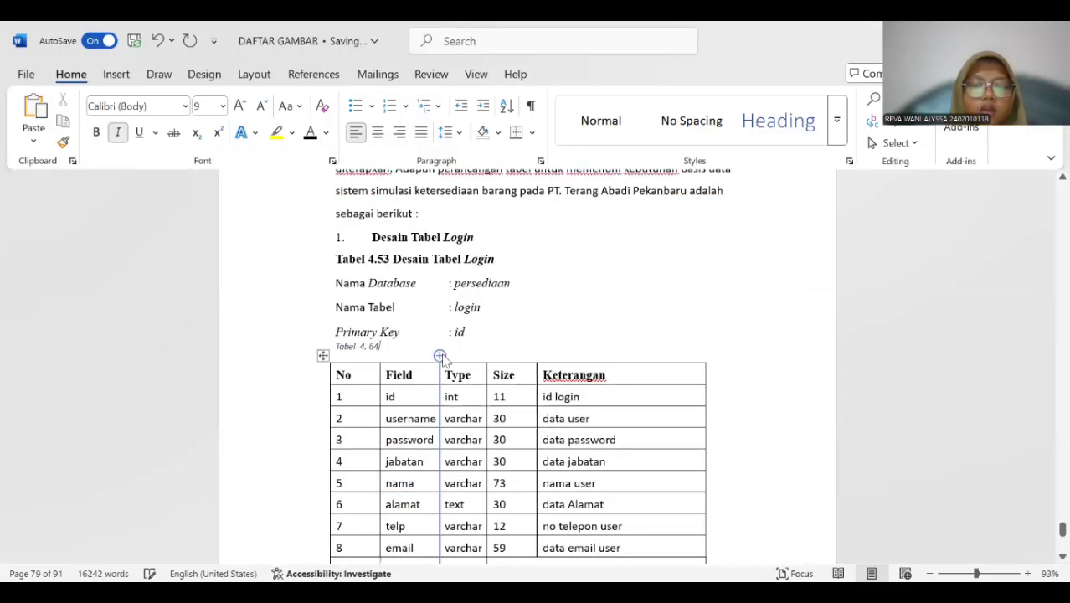
Copy "Desain Tabel Login" from the old "Tabel 4.53" title into the new caption above the login table.
left_click_drag(391, 260, 499, 266)
key("ctrl+c")
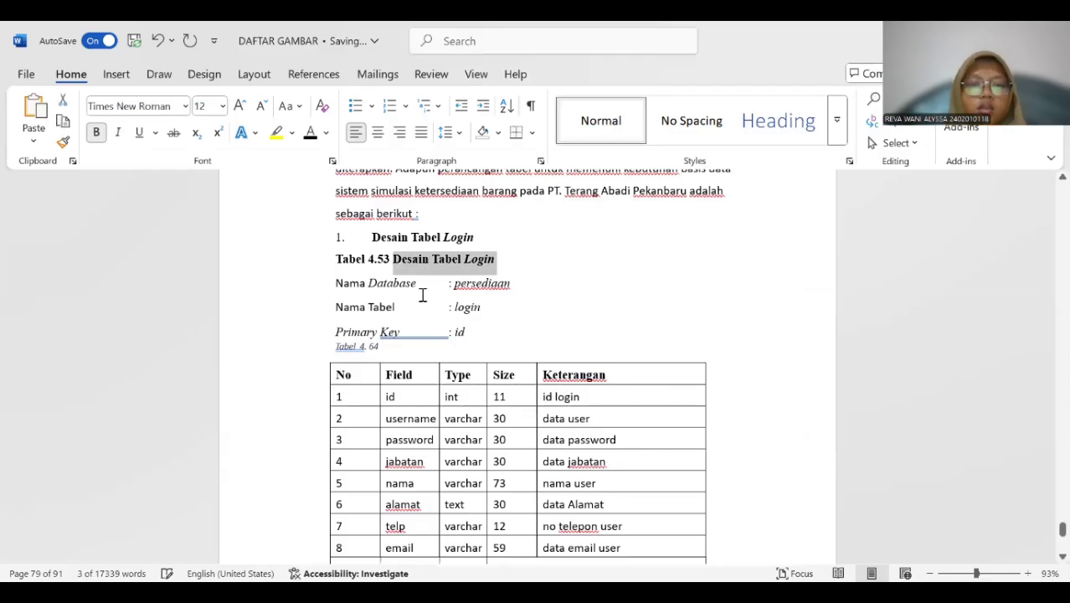
left_click(393, 353)
key("ctrl+v")
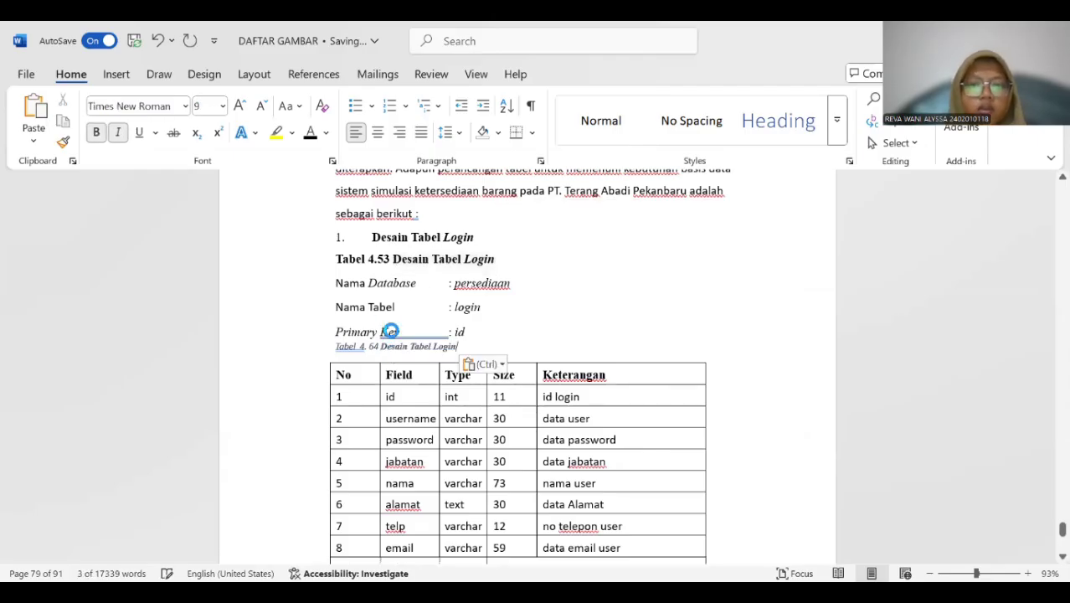
Delete the old "Tabel 4.53" title and format the login table's caption as black 12 pt bold, non-italic text without the extra space after "Tabel".
left_click_drag(347, 261, 500, 262)
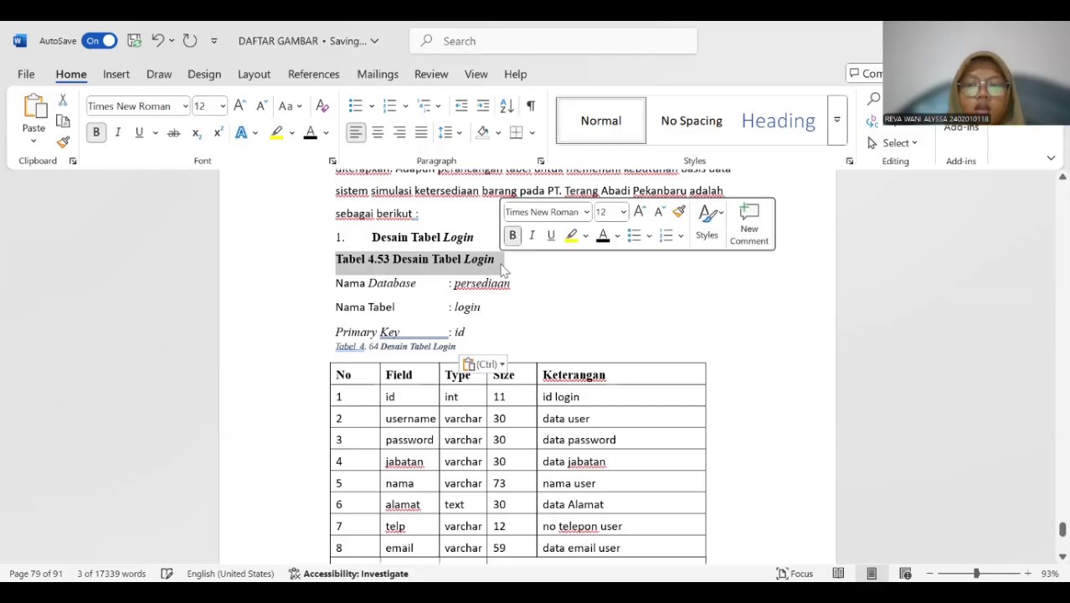
key("Delete")
left_click_drag(335, 319, 456, 323)
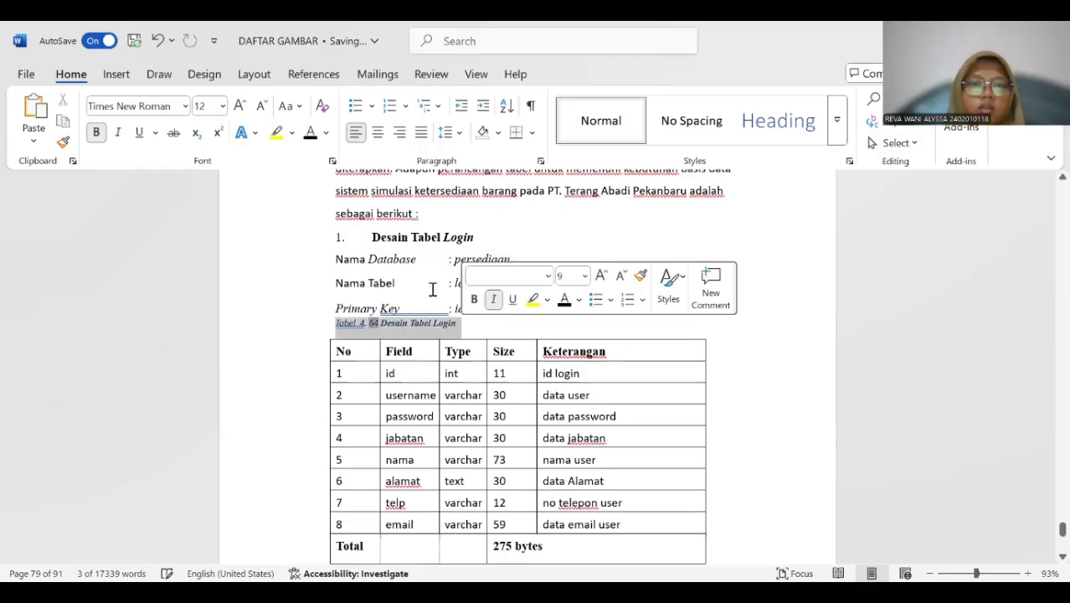
left_click(310, 134)
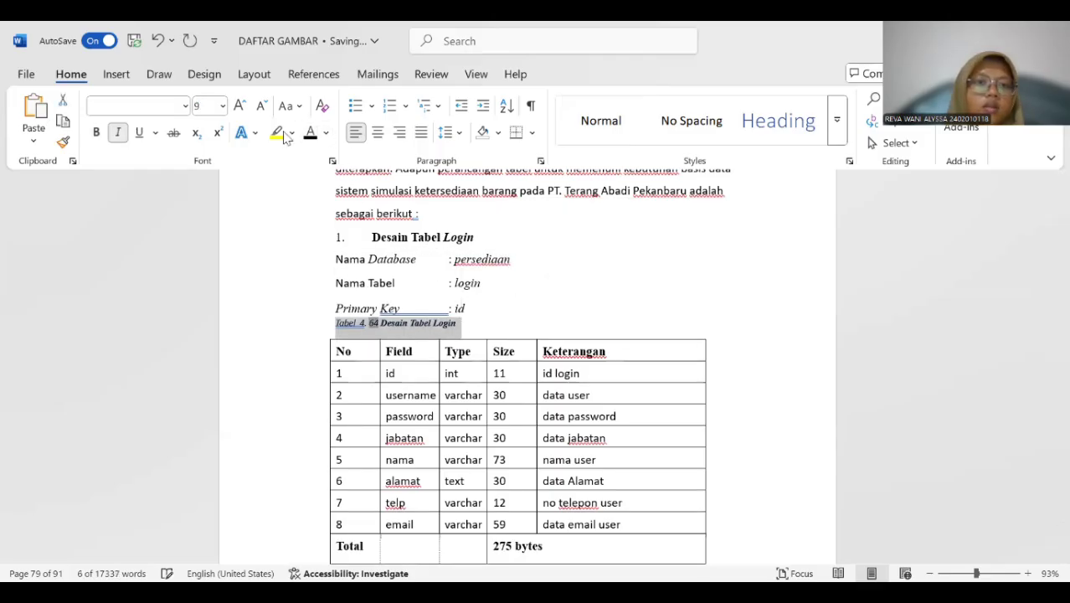
left_click(118, 134)
left_click(96, 132)
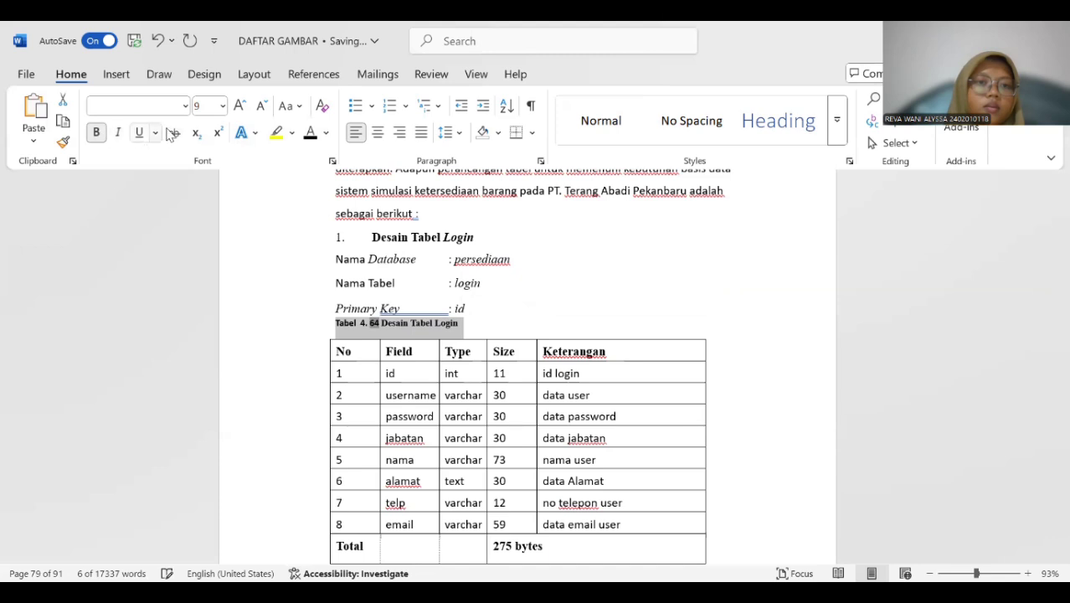
left_click(222, 105)
left_click(210, 210)
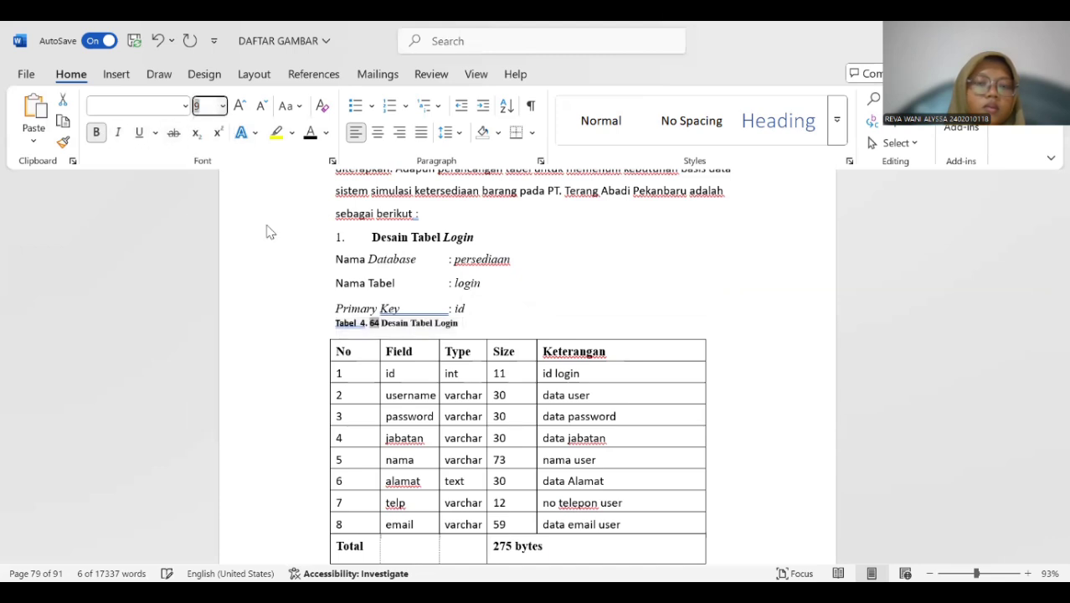
left_click(370, 326)
key("BackSpace")
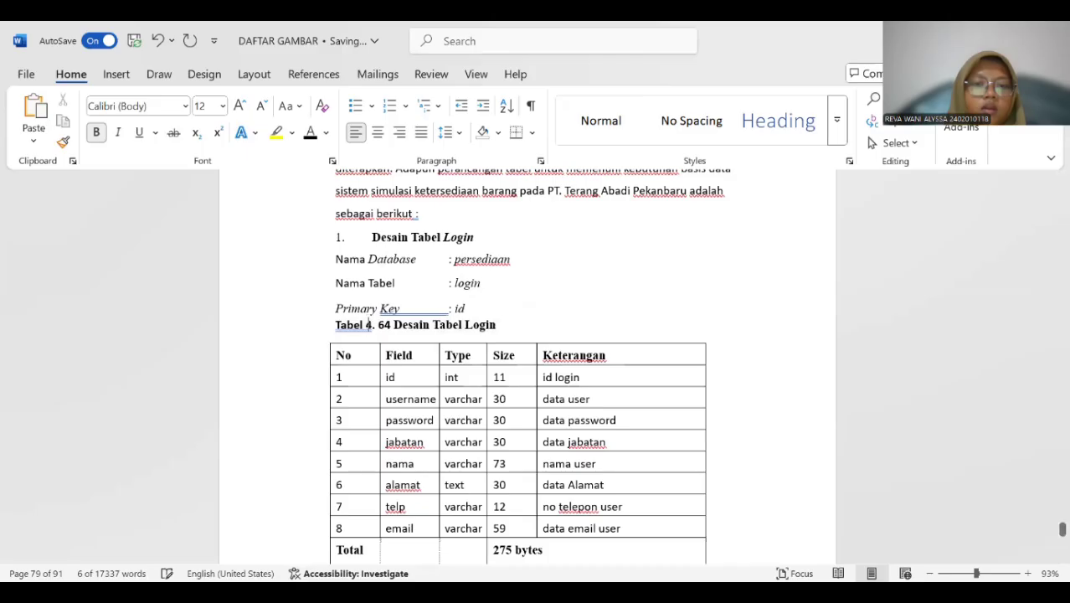
Insert a "Tabel 4." caption directly above the barang database design table, beneath its "Primary Key" line.
scroll(404, 331, "down", 5)
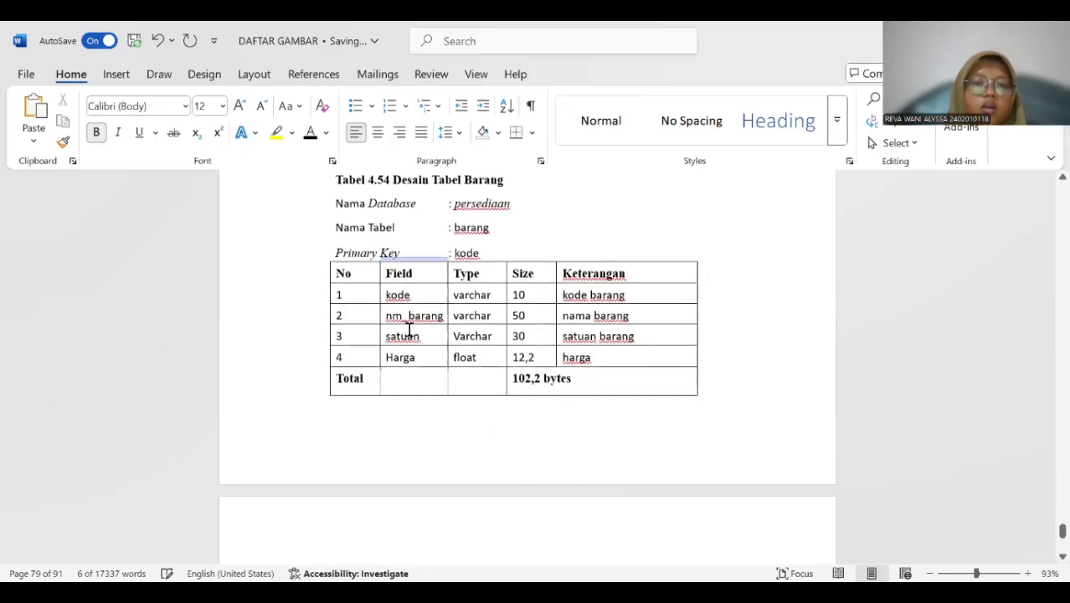
scroll(404, 323, "up", 1)
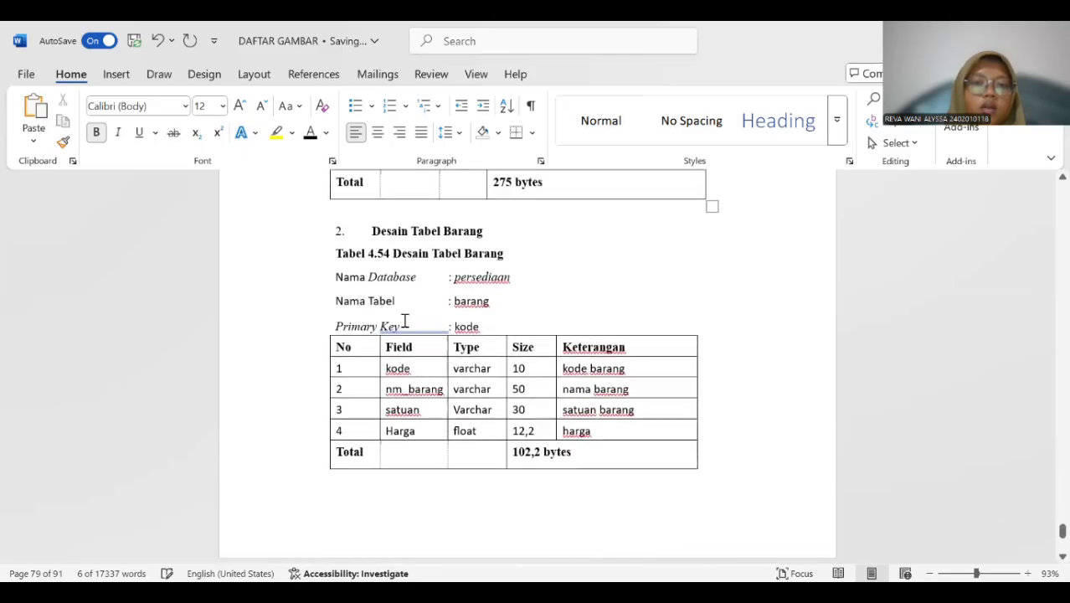
left_click(317, 339)
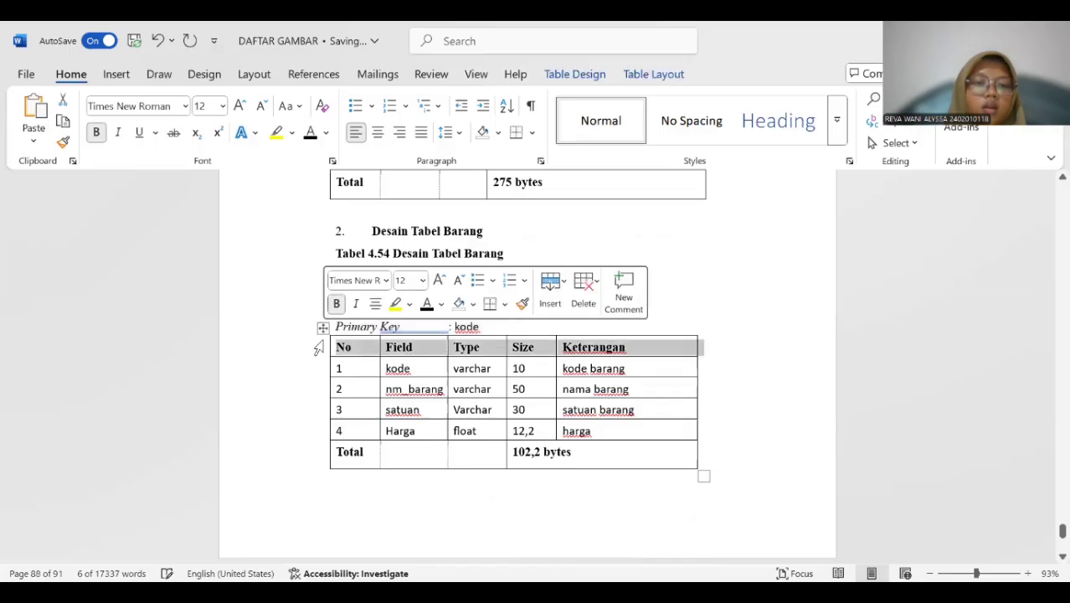
left_click(323, 327)
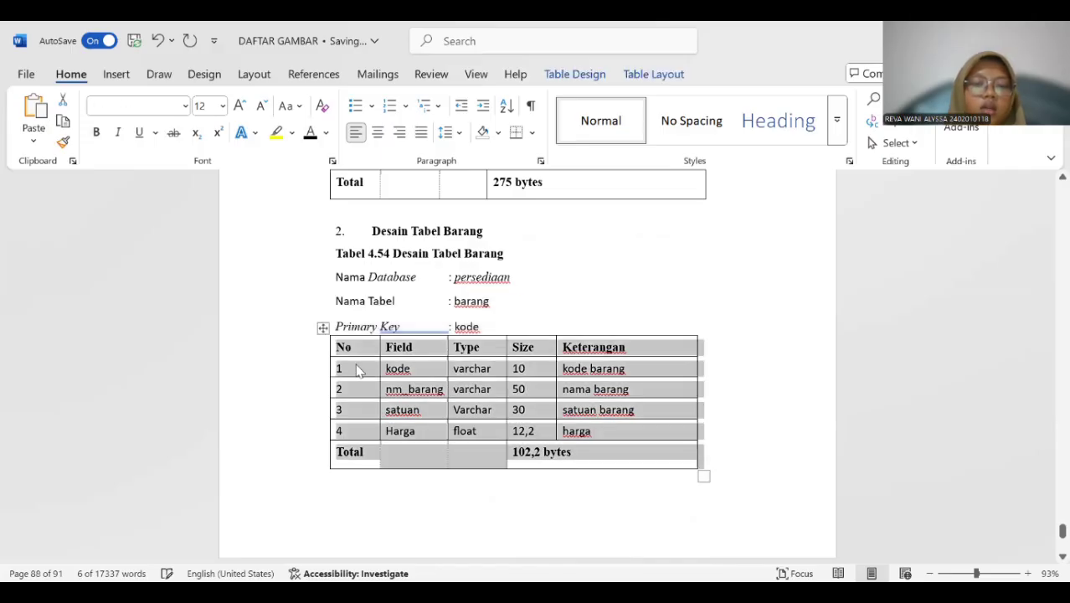
right_click(414, 502)
left_click(394, 518)
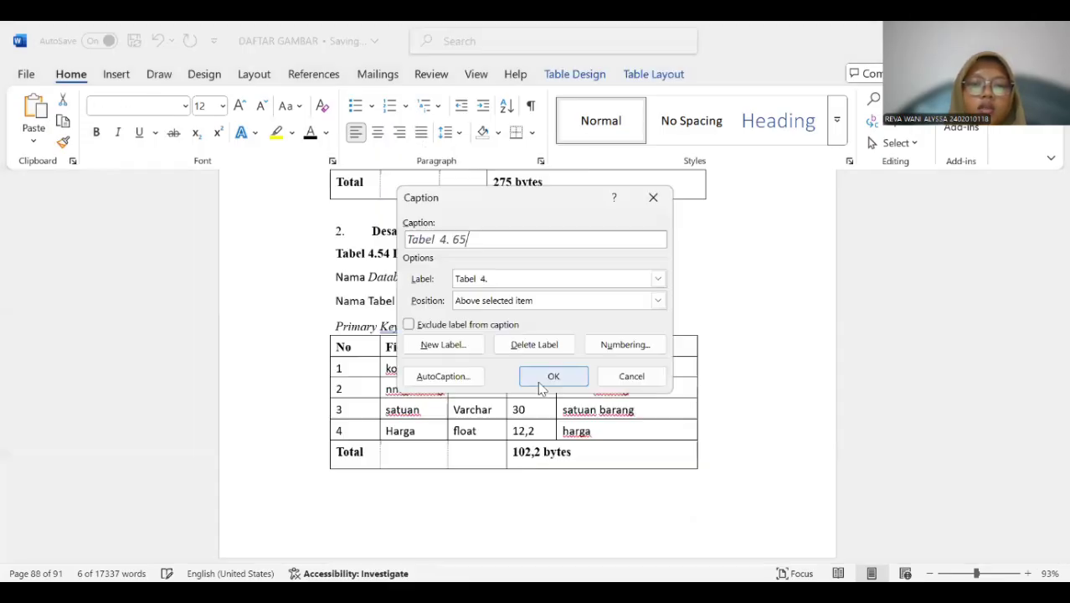
key("Return")
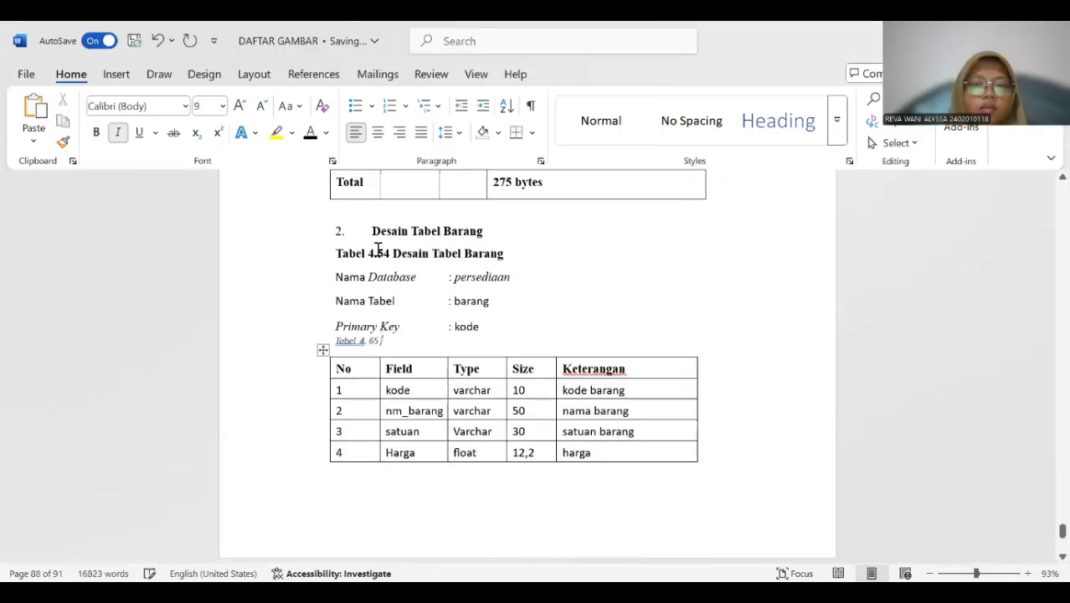
Copy "Desain Tabel Barang" into the new caption and delete the old "Tabel 4.54" title.
left_click_drag(392, 254, 505, 256)
key("ctrl+c")
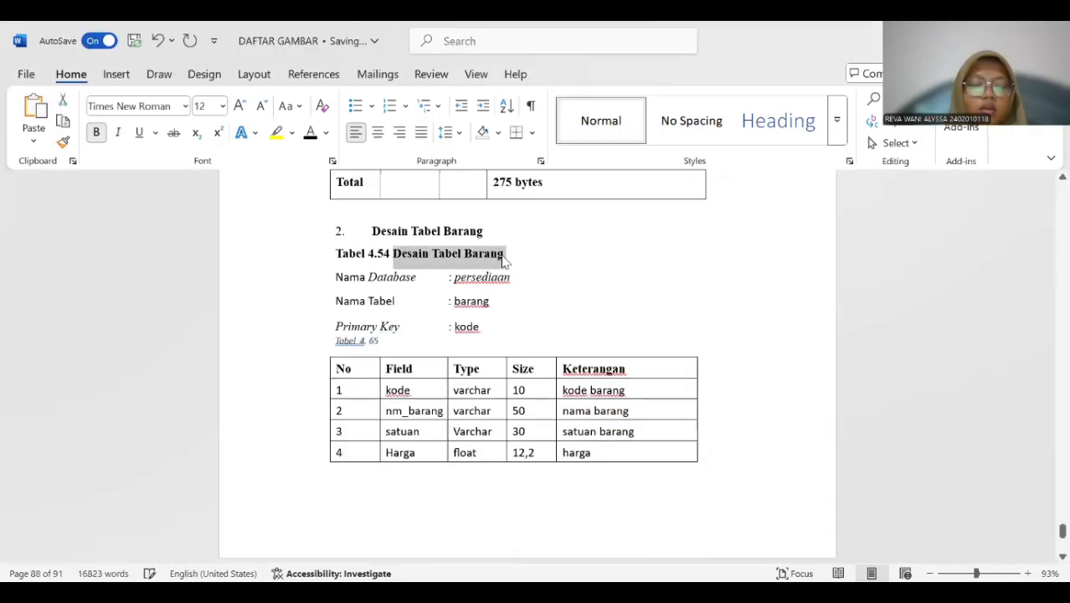
left_click(387, 342)
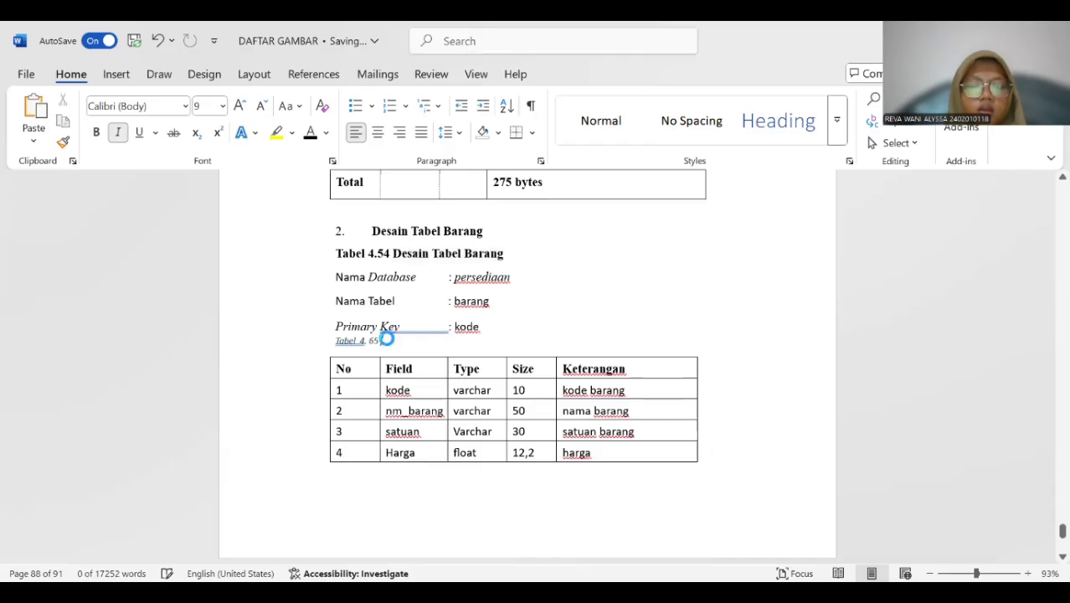
key("ctrl+v")
left_click_drag(337, 257, 521, 256)
key("BackSpace")
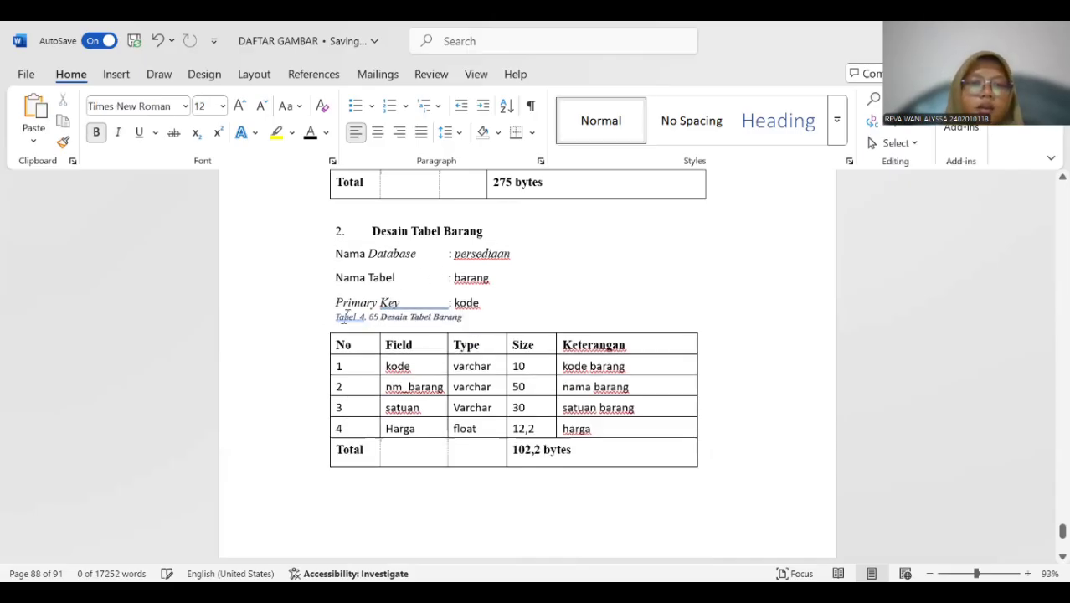
Format the whole barang design table caption as 12 pt bold text without italics.
left_click_drag(360, 316, 465, 318)
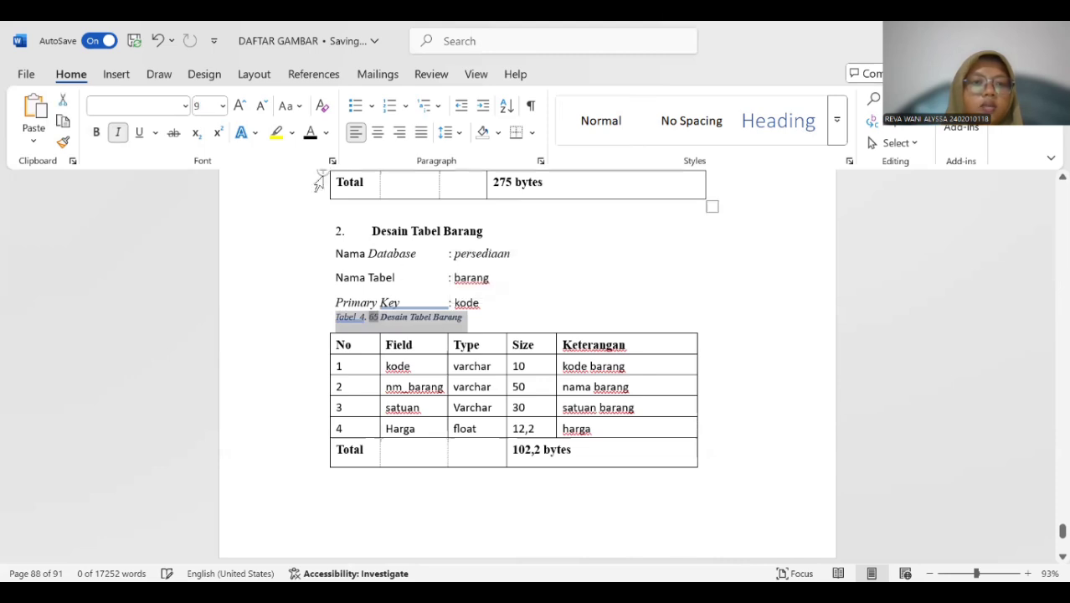
left_click(223, 105)
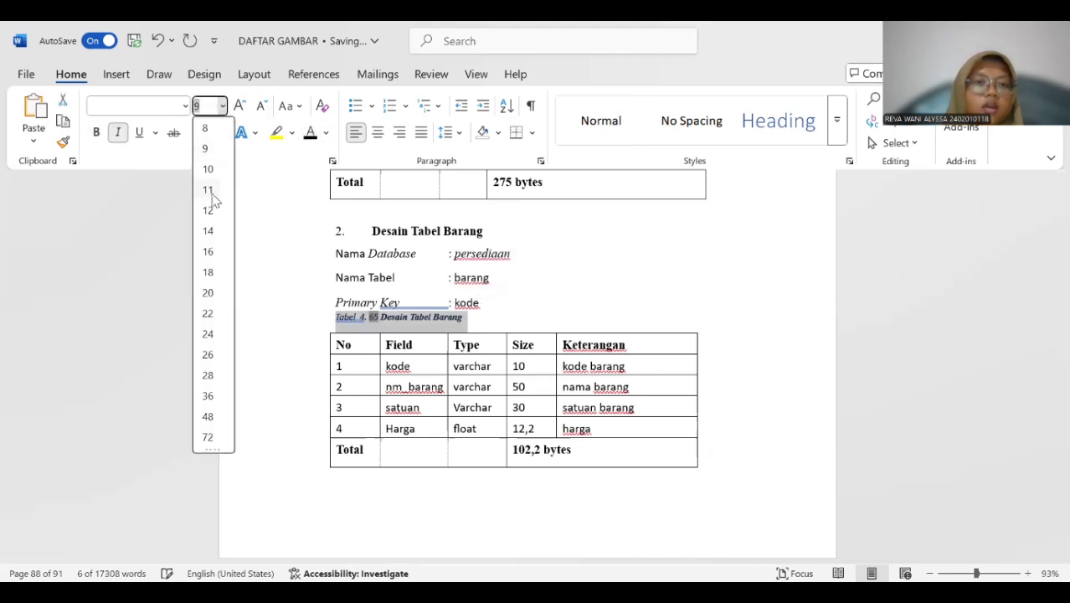
left_click(207, 208)
left_click(118, 132)
left_click(96, 132)
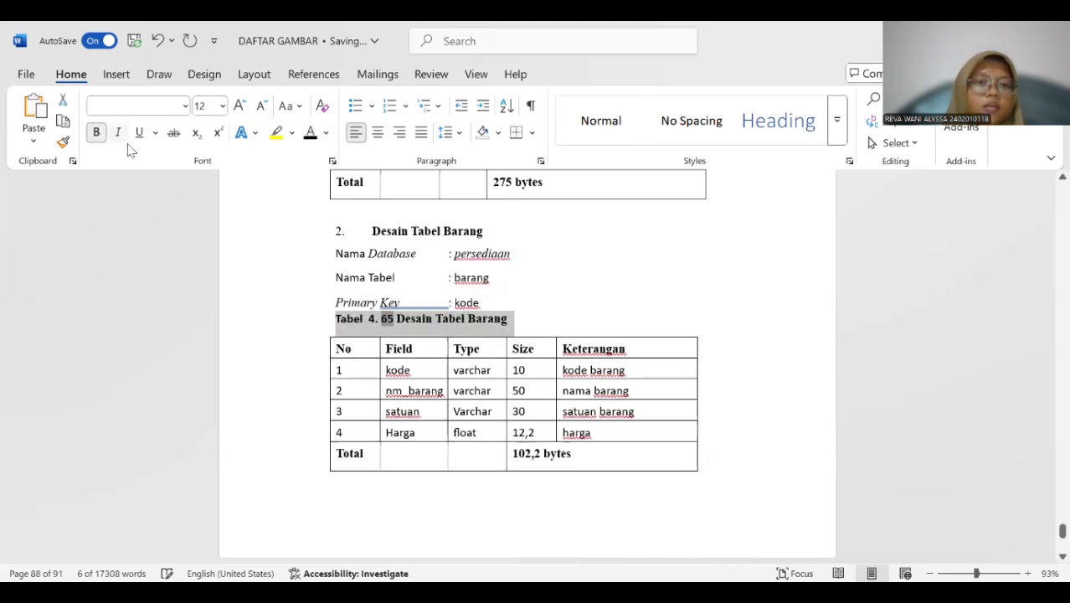
left_click(371, 319)
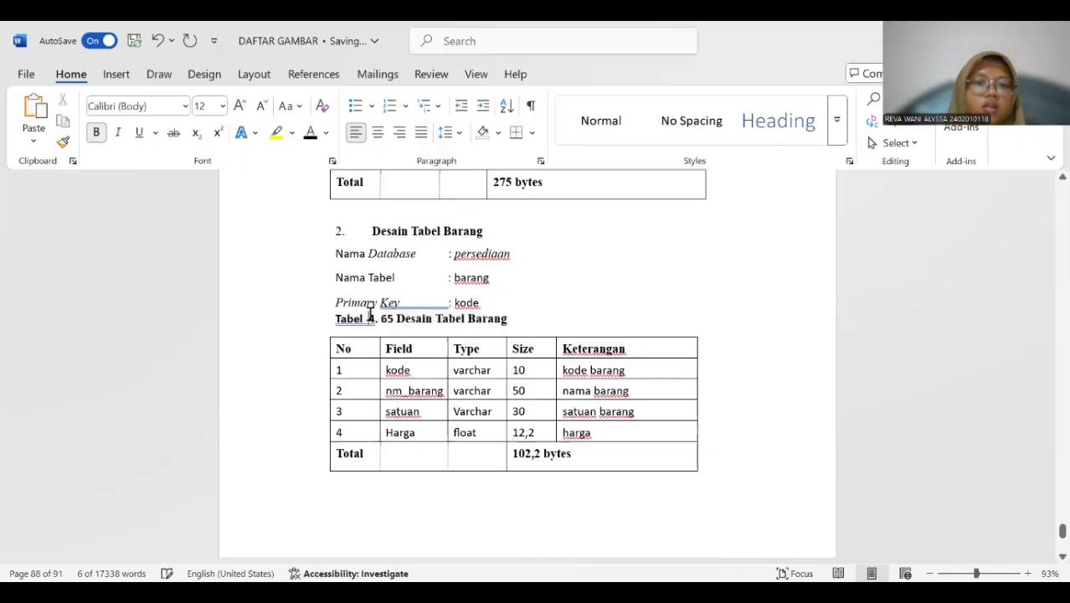
Add an empty row beneath the "Foreign Key" row in the penjualan design table.
scroll(383, 311, "down", 5)
scroll(385, 308, "down", 5)
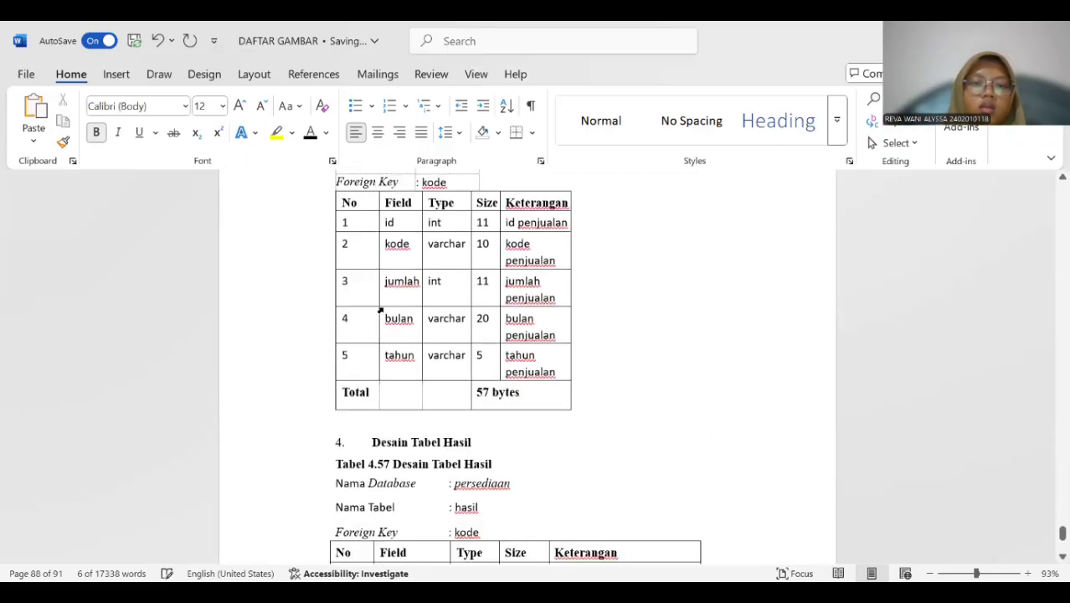
scroll(378, 311, "up", 3)
scroll(382, 310, "down", 1)
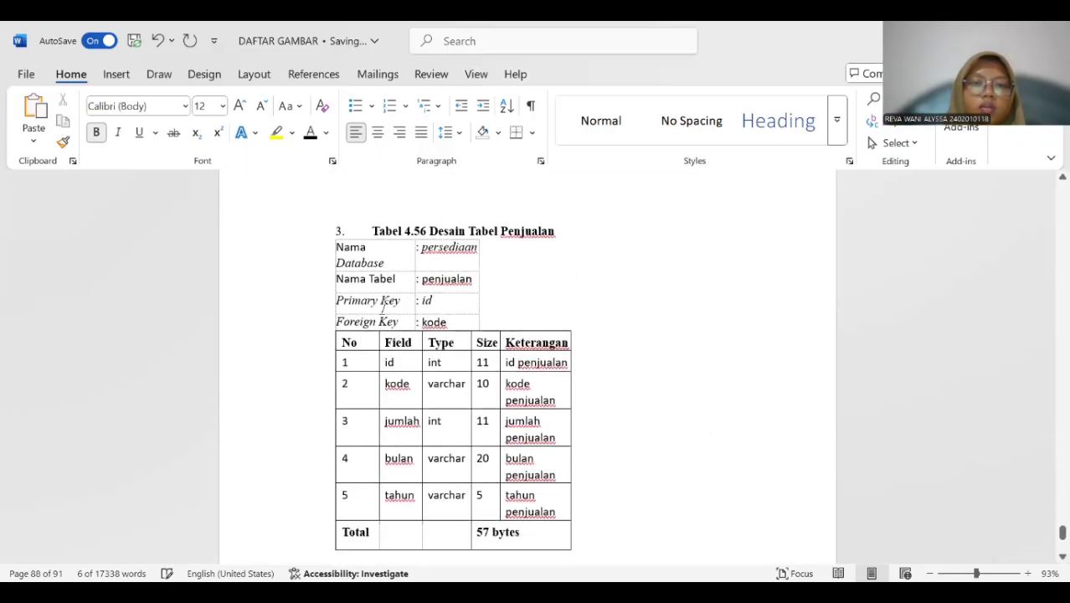
left_click(322, 335)
left_click(322, 348)
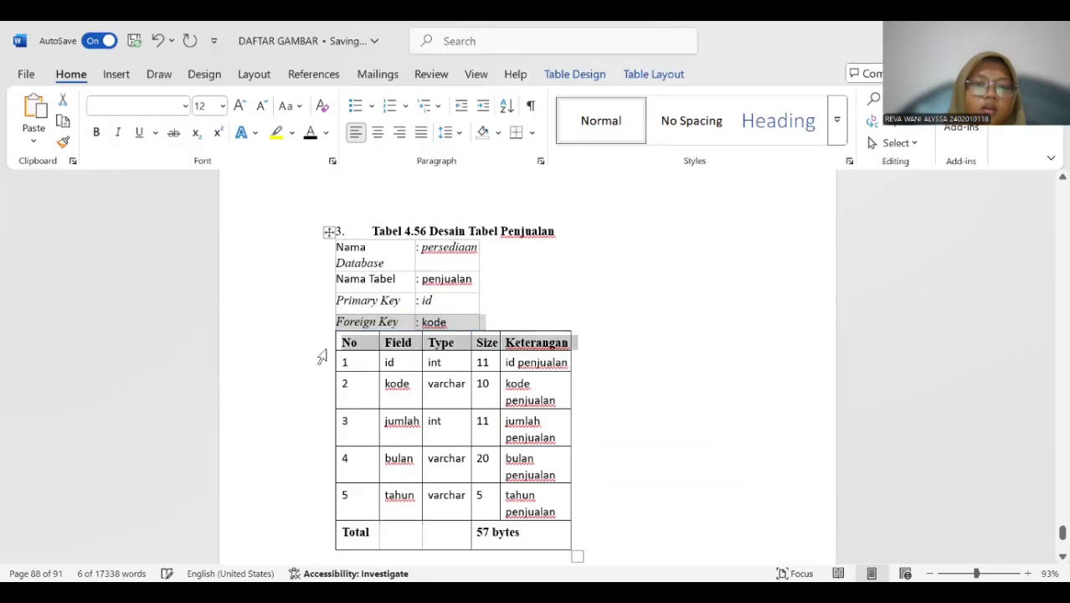
left_click(321, 287)
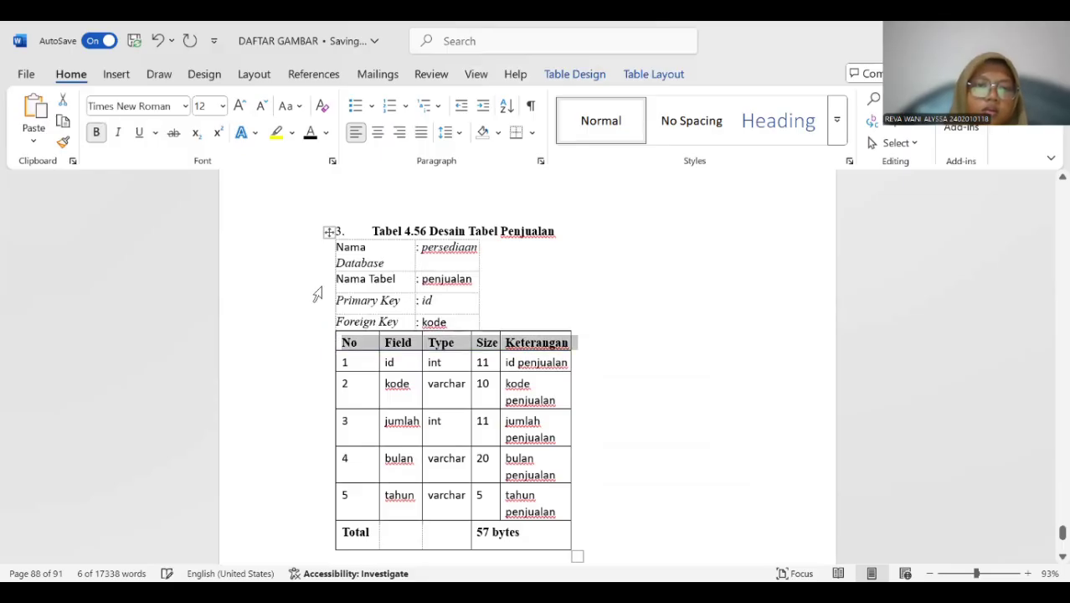
left_click(648, 371)
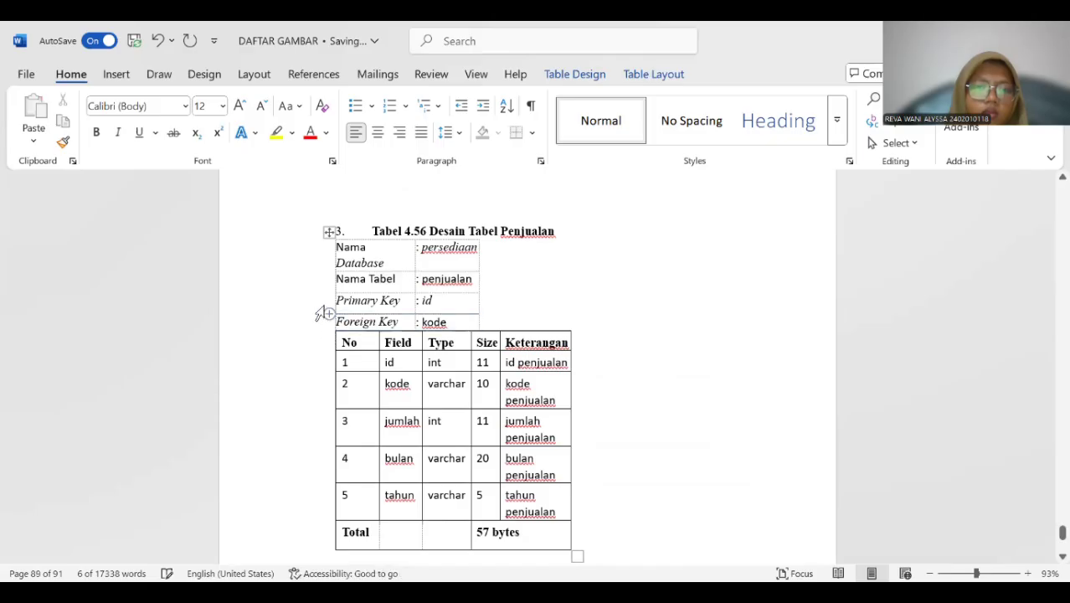
left_click(490, 319)
key("Return")
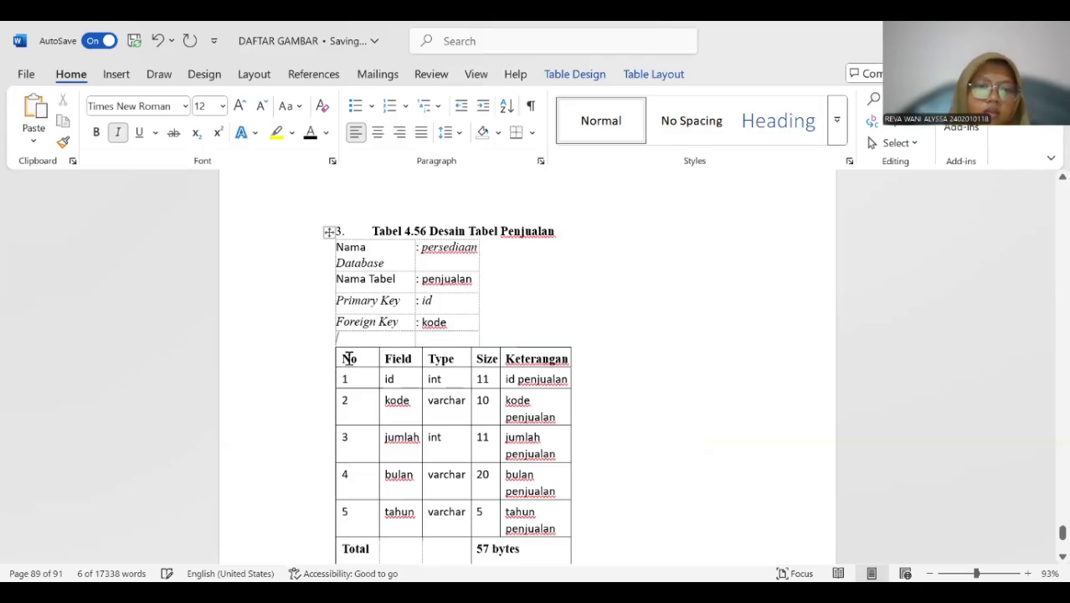
Insert a "Tabel 4." caption above the whole penjualan design table, beneath its "Tabel 4.56" heading.
left_click(352, 359)
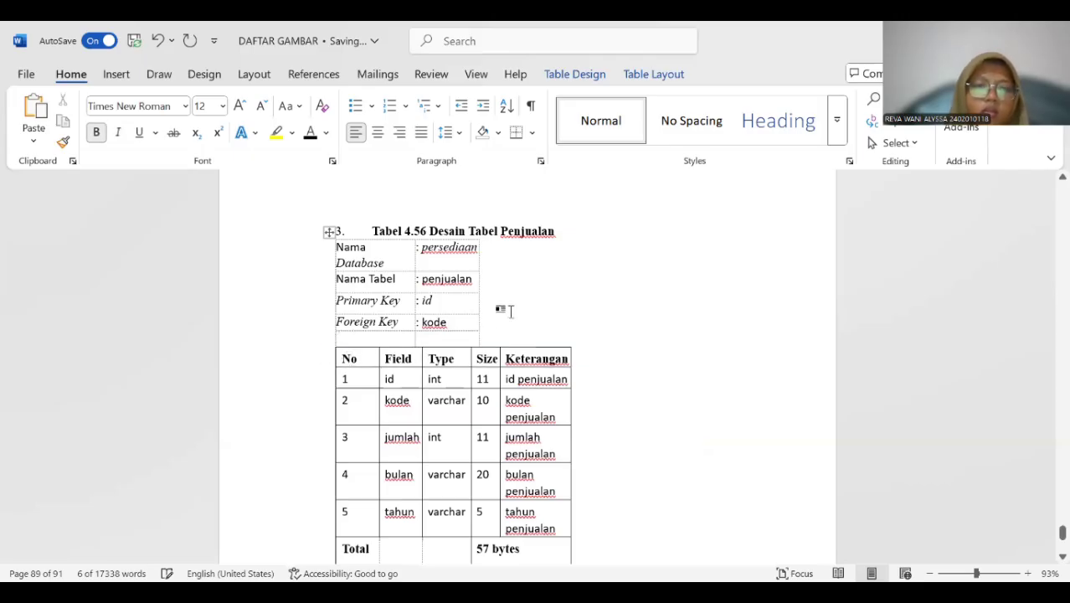
left_click(467, 267)
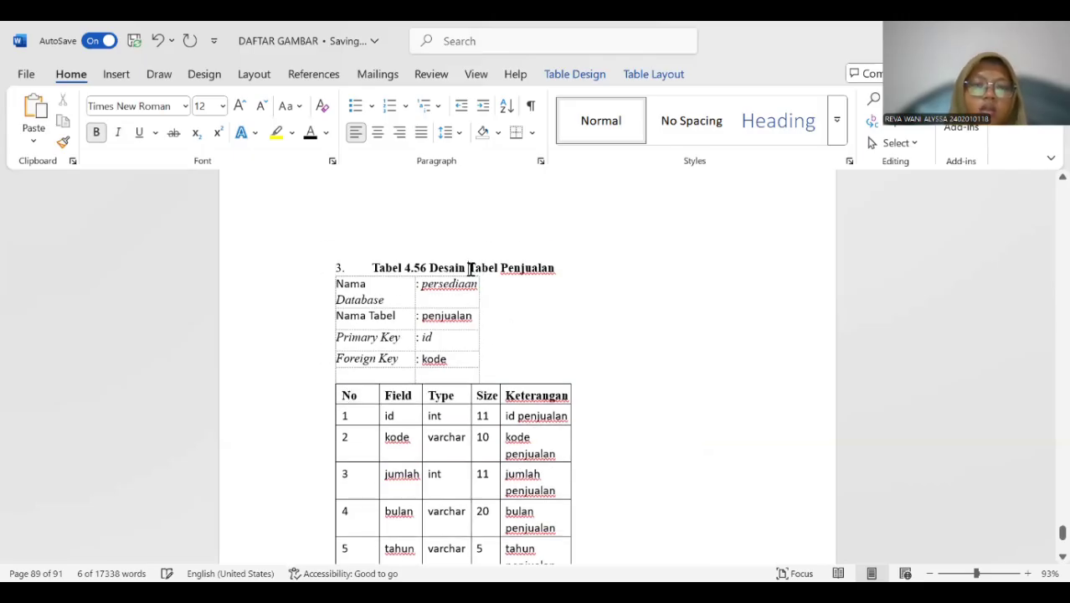
left_click(327, 267)
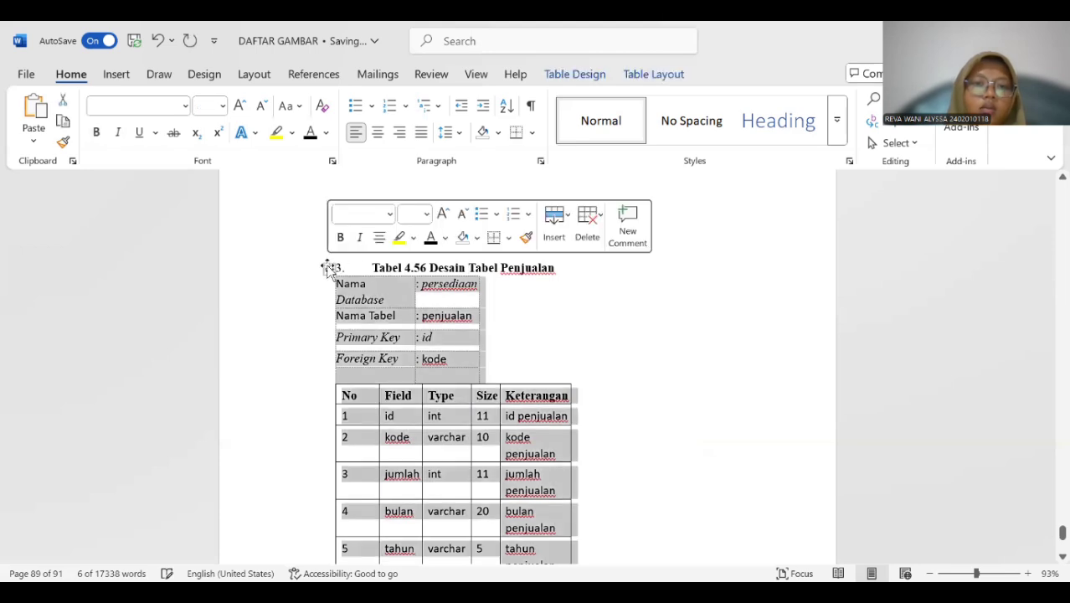
right_click(364, 314)
left_click(435, 520)
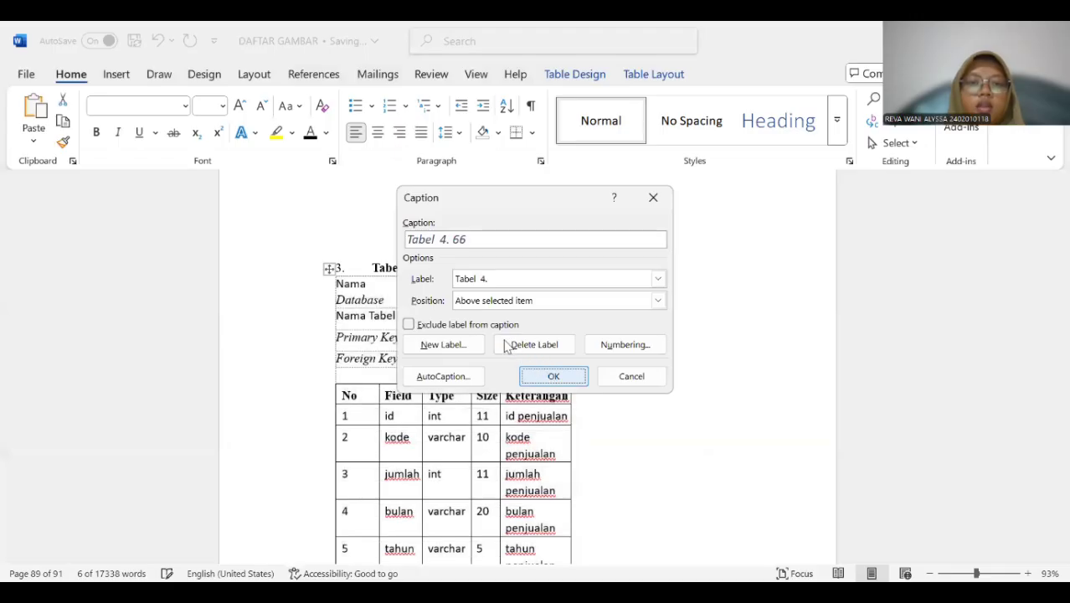
key("Return")
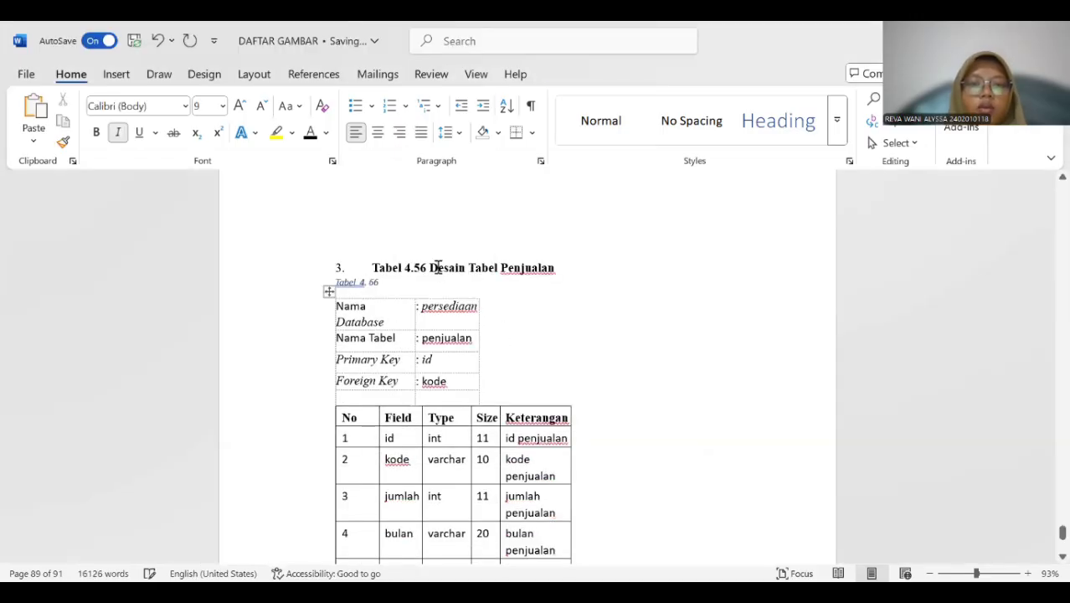
Copy "Desain Tabel Penjualan" from the "Tabel 4.56" heading into the new caption beneath it.
left_click(437, 267)
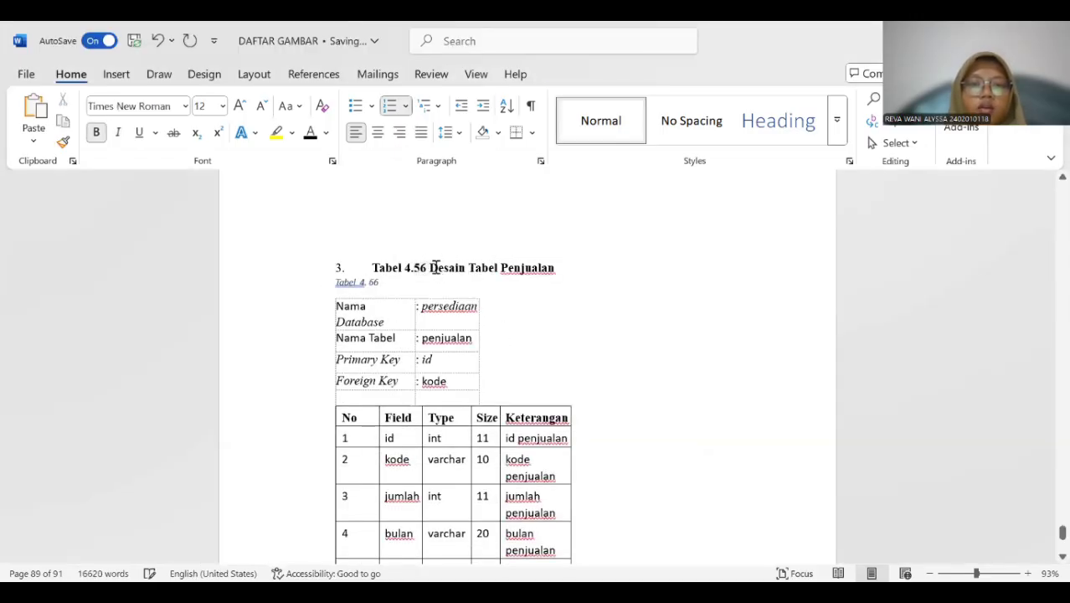
double_click(431, 267)
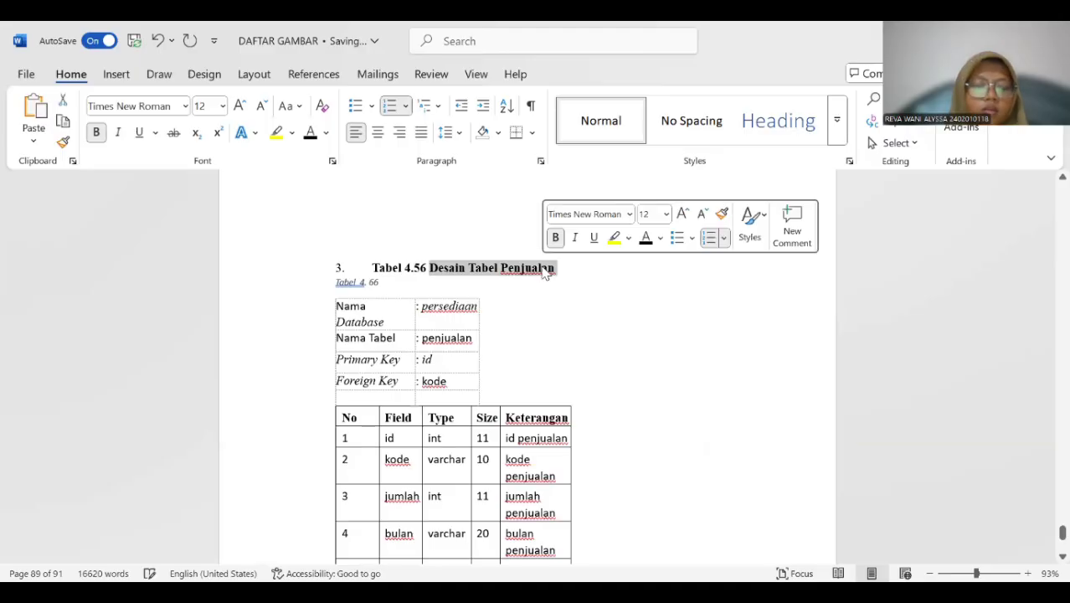
left_click(383, 282)
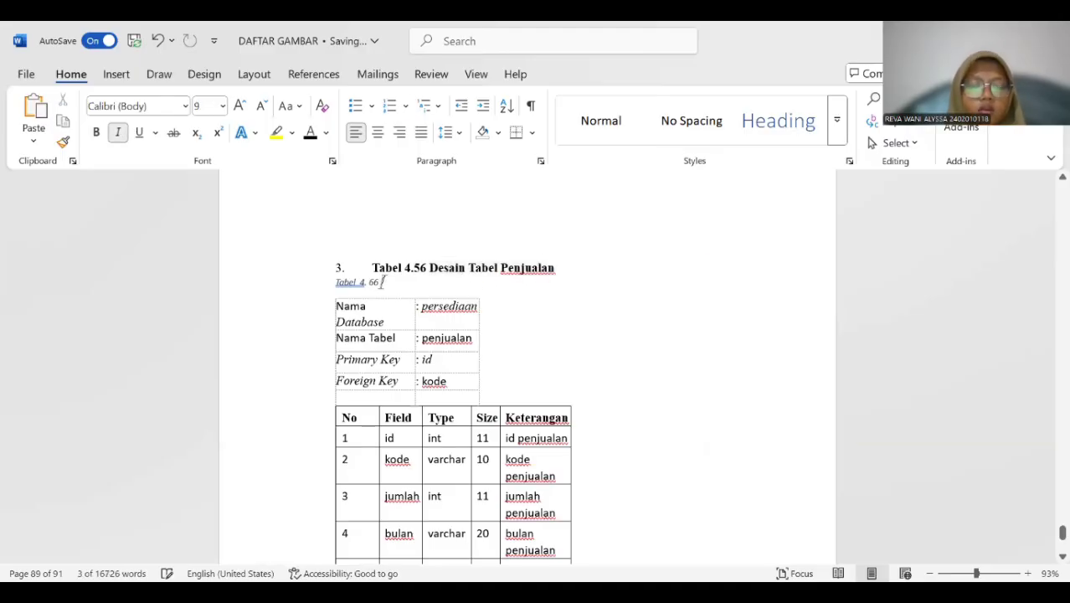
type("Desain Tabel Penjualan")
Format the whole penjualan design table caption as 12 pt bold text without italics.
left_click_drag(335, 283, 478, 284)
left_click(475, 257)
left_click(583, 235)
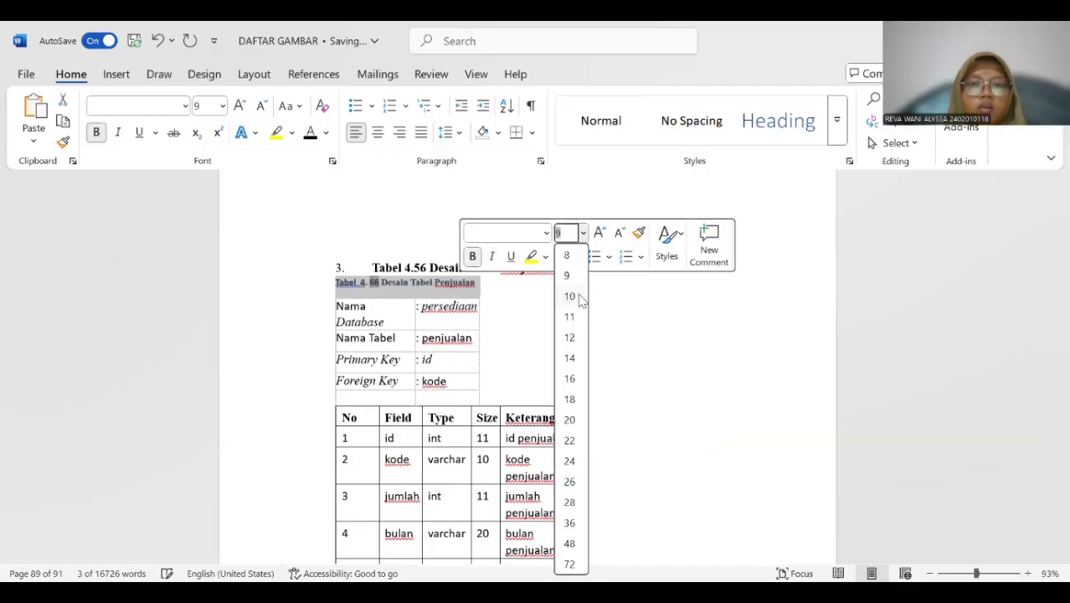
left_click(578, 337)
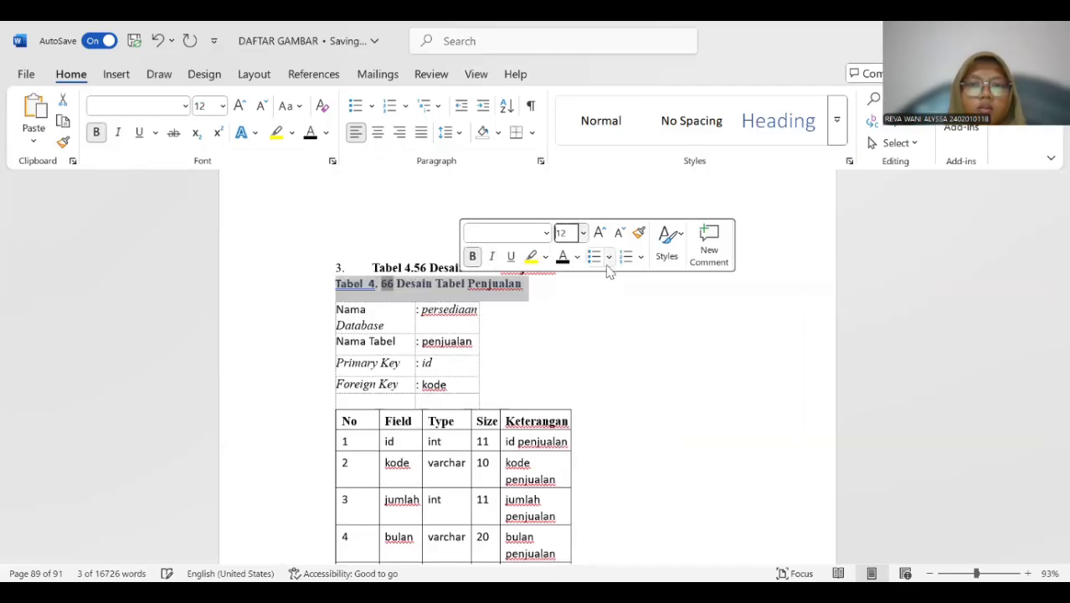
Set the font colour of the whole penjualan design table caption to black.
left_click(477, 309)
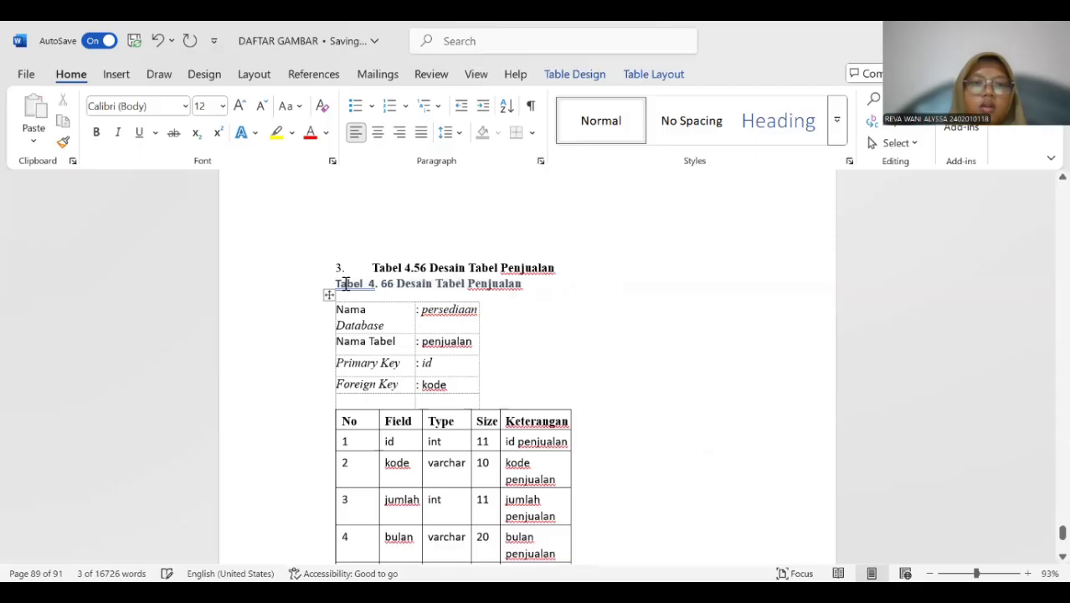
left_click_drag(337, 283, 518, 288)
left_click(313, 134)
left_click(474, 318)
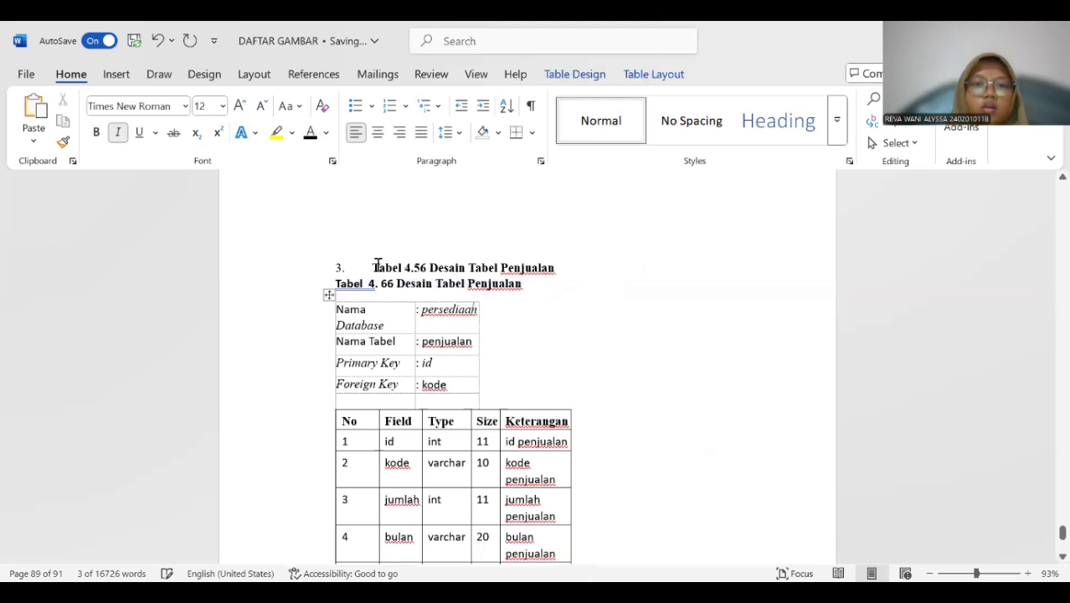
Delete the old "Tabel 4.56 Desain Tabel Penjualan" title and number the new caption beneath it as list item "3.".
left_click_drag(374, 267, 540, 270)
key("BackSpace")
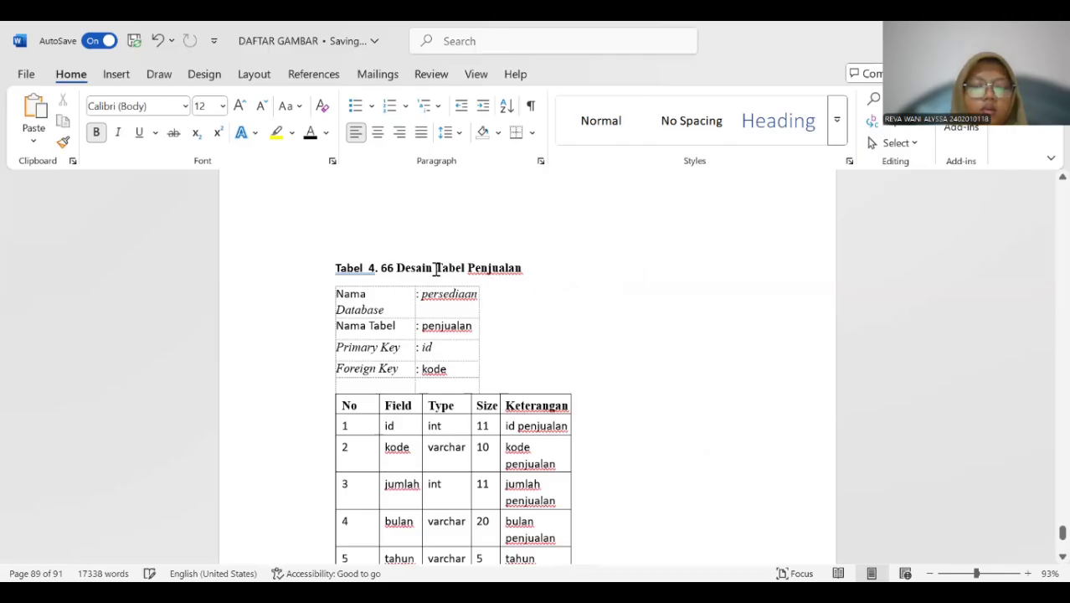
type("3.")
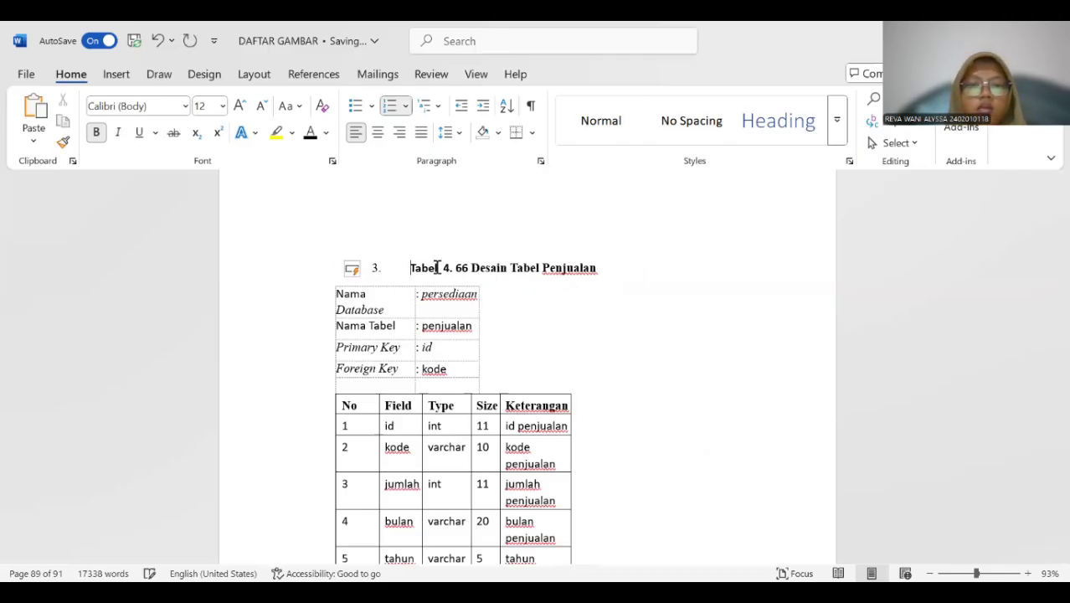
Insert a "Tabel 4." caption above the hasil design table, beneath its "Foreign Key" line.
scroll(452, 268, "down", 8)
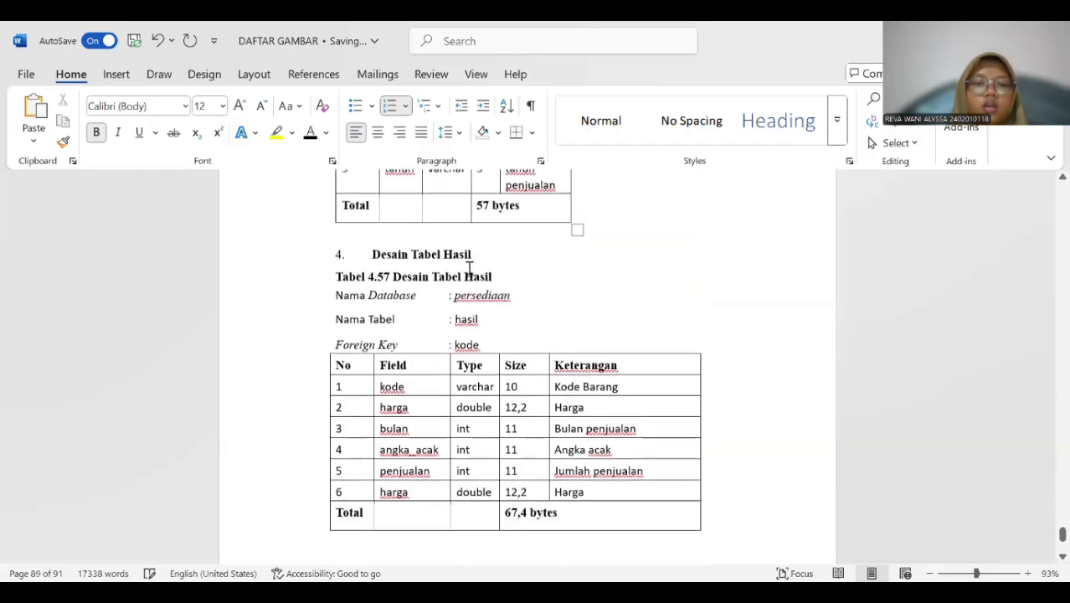
scroll(469, 268, "down", 1)
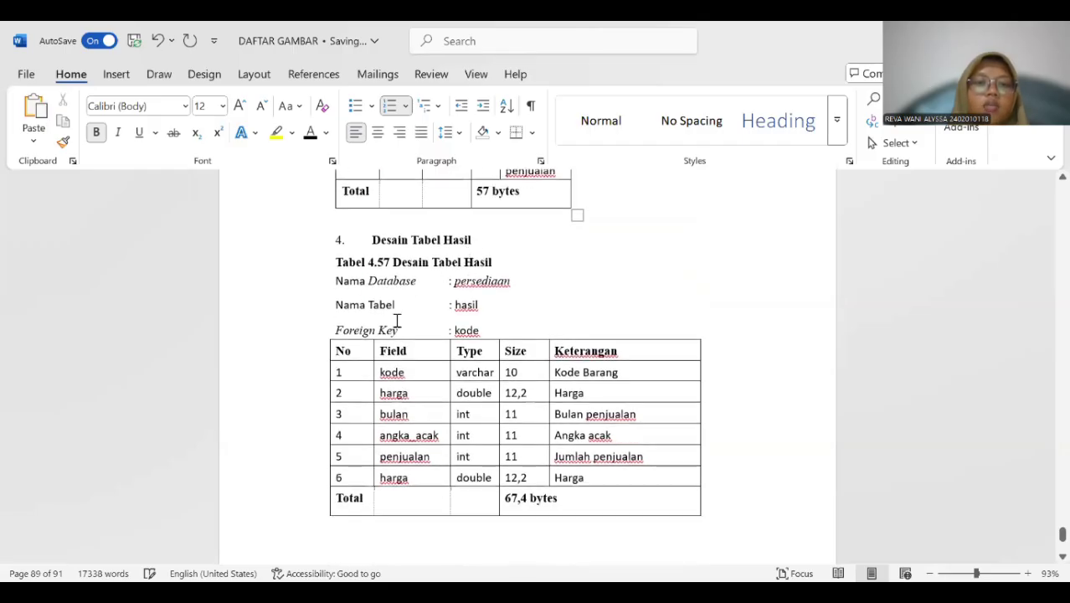
scroll(382, 282, "up", 8)
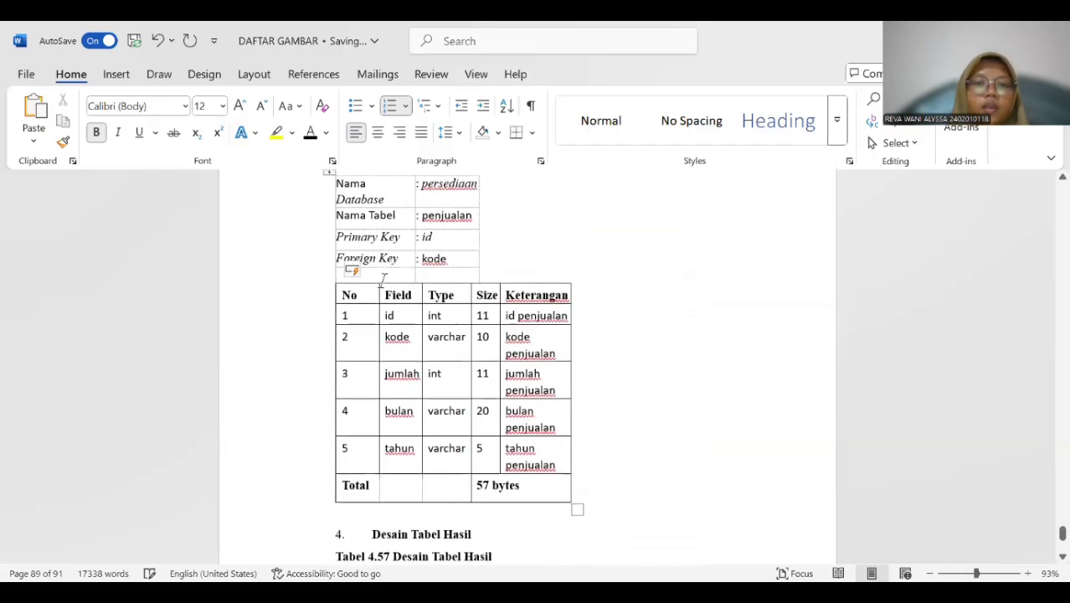
scroll(389, 287, "down", 5)
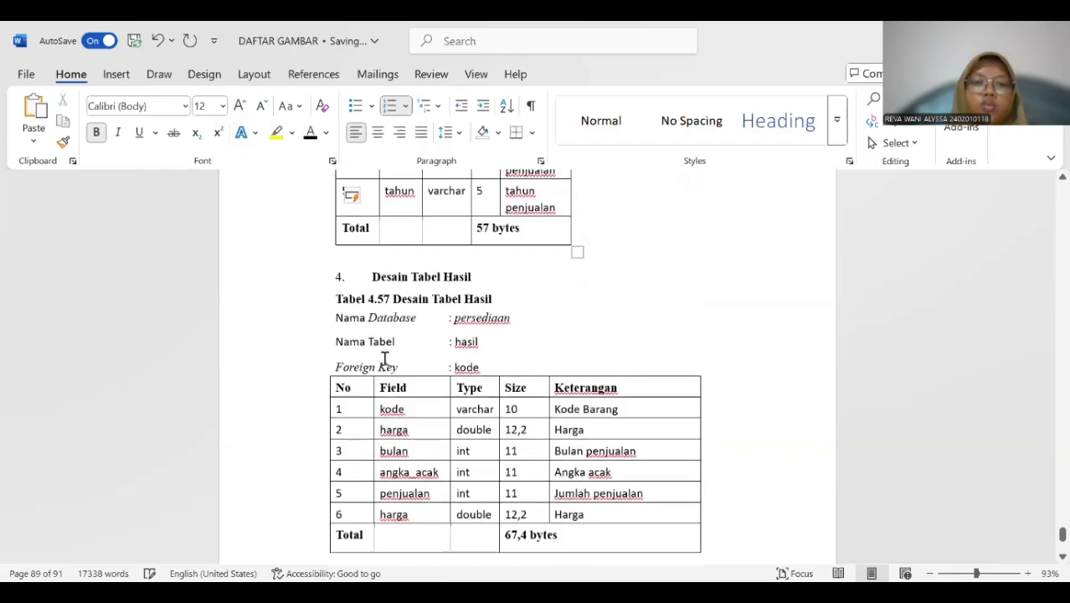
left_click(310, 386)
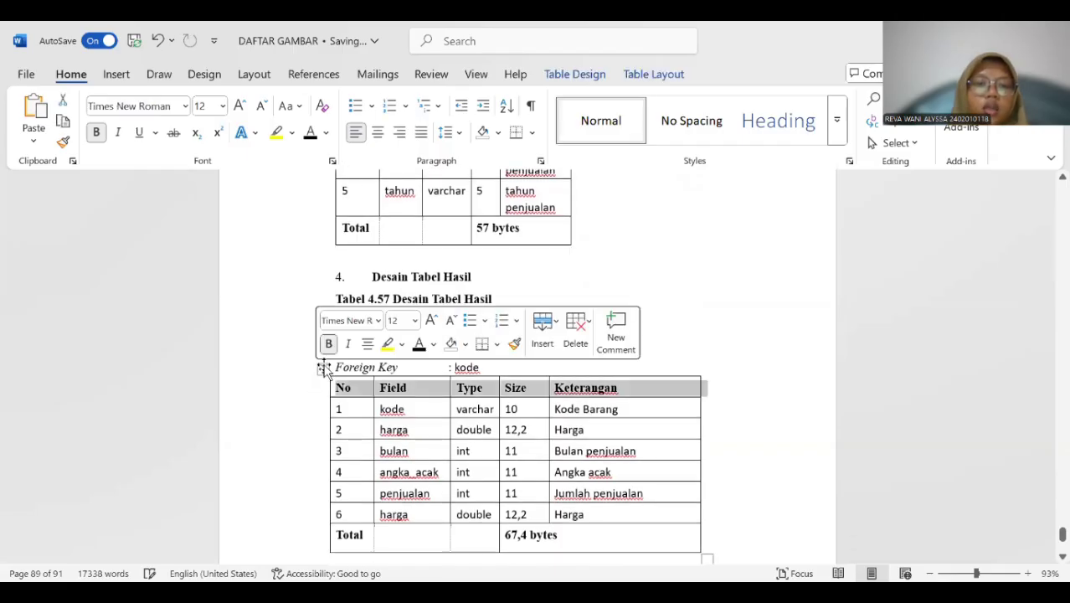
left_click(321, 368)
right_click(321, 368)
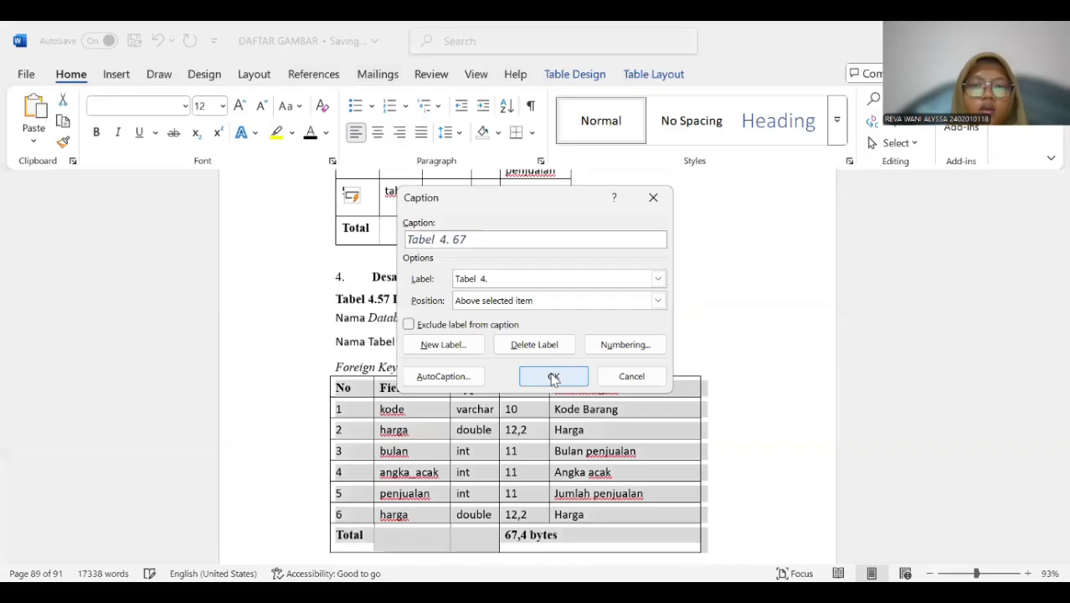
left_click(552, 376)
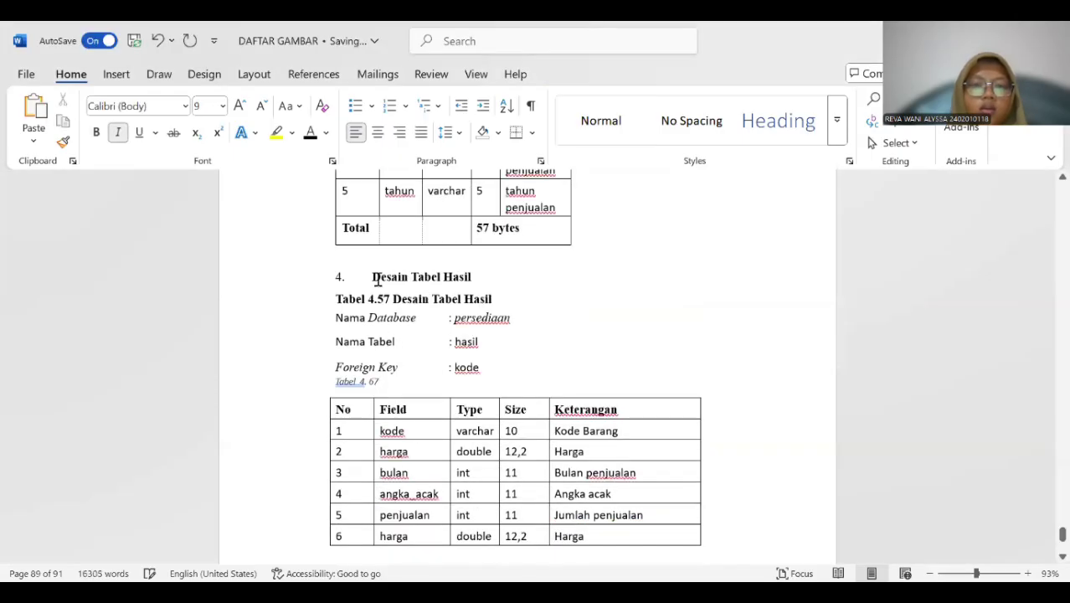
Copy "Desain Tabel Hasil" from the "Tabel 4.57" title into the new caption and delete the old title line.
left_click_drag(392, 299, 491, 303)
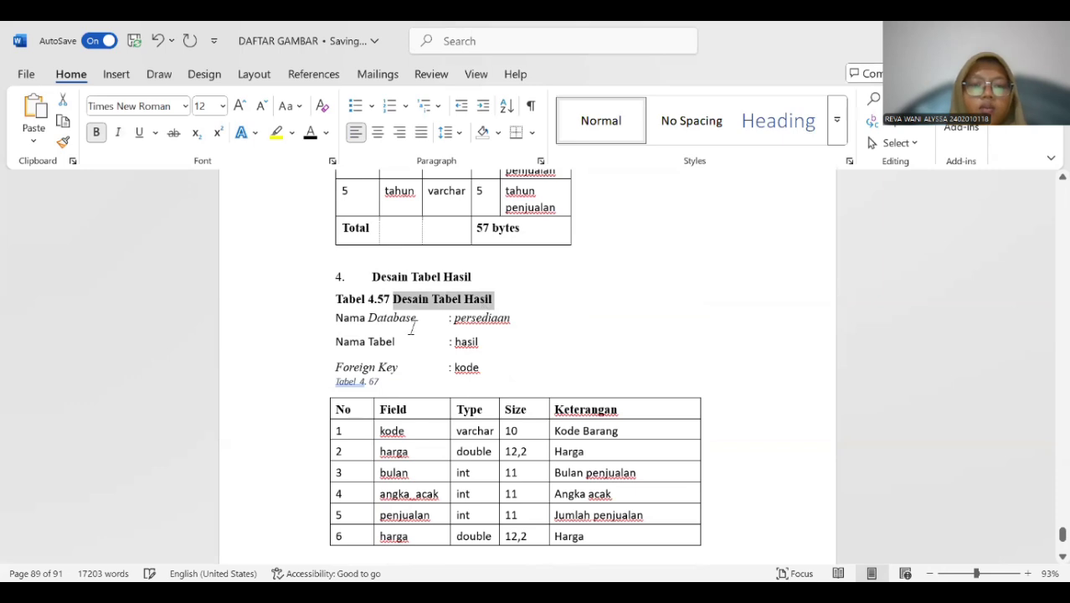
key("ctrl+c")
left_click(400, 384)
key("ctrl+v")
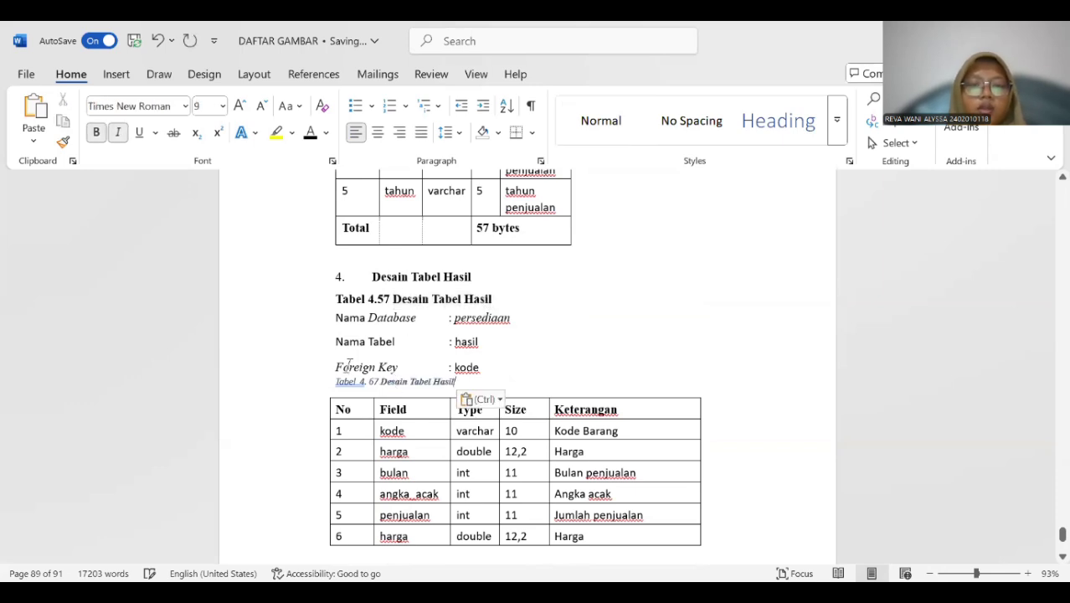
left_click_drag(338, 298, 499, 301)
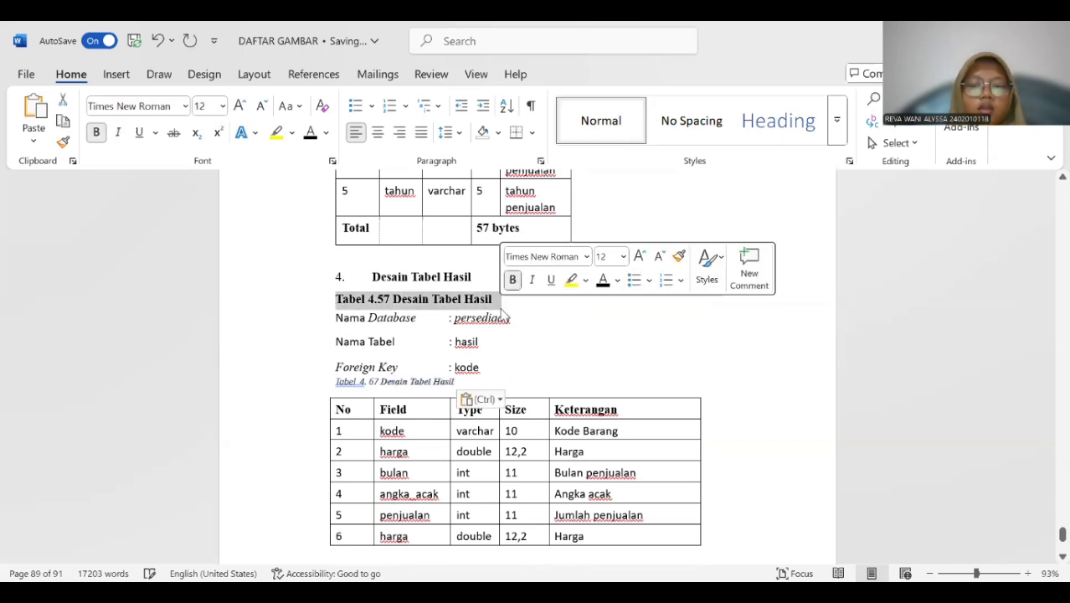
key("Delete")
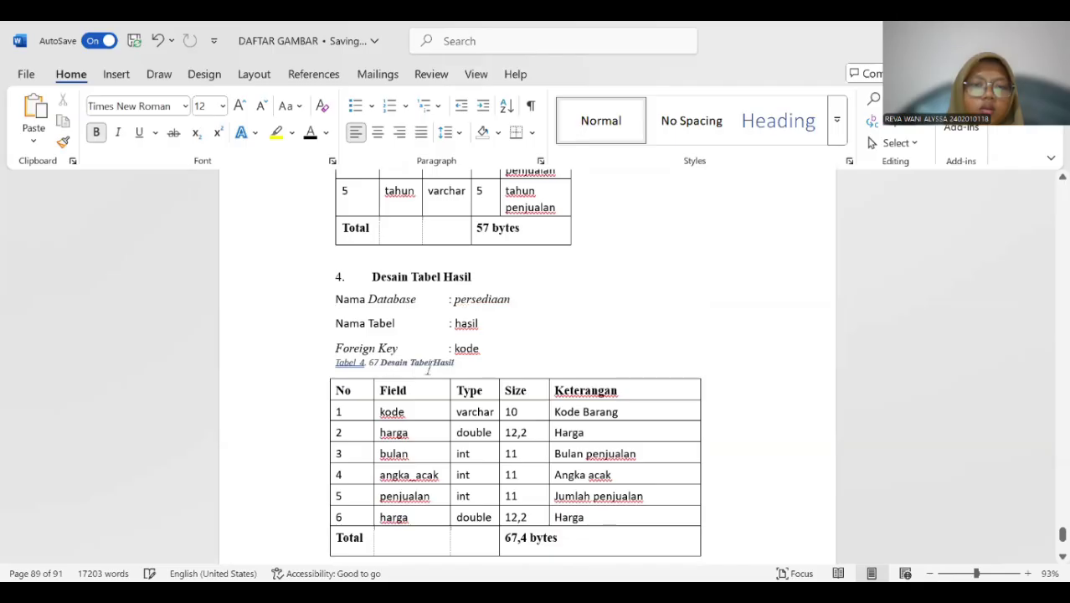
Format the hasil table caption as 12 pt bold black text without italics and remove the extra space after "Tabel".
left_click(319, 355)
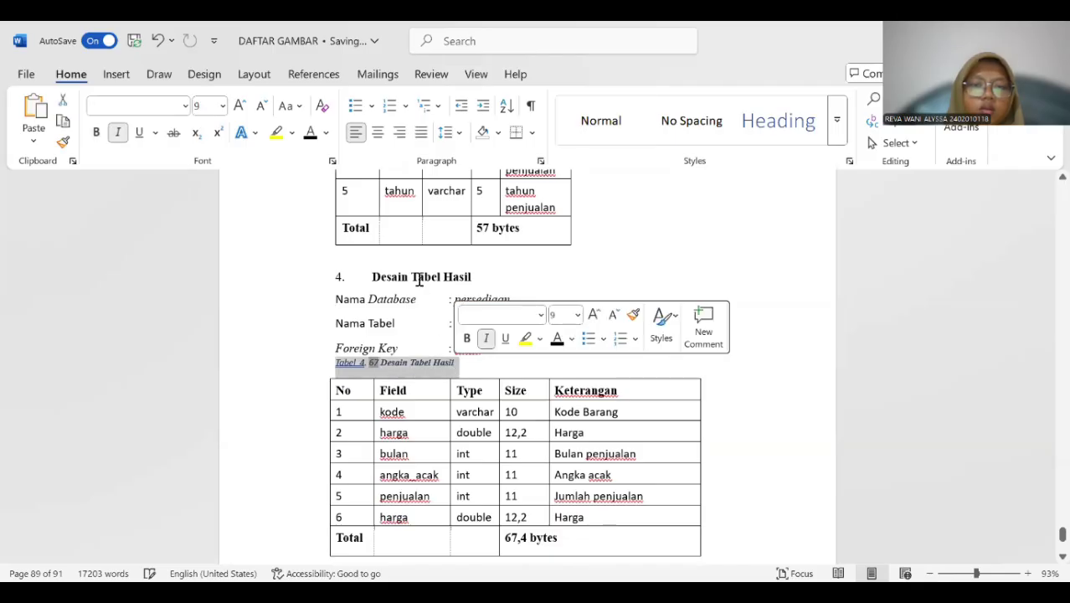
left_click(222, 105)
left_click(207, 210)
left_click(96, 132)
left_click(118, 136)
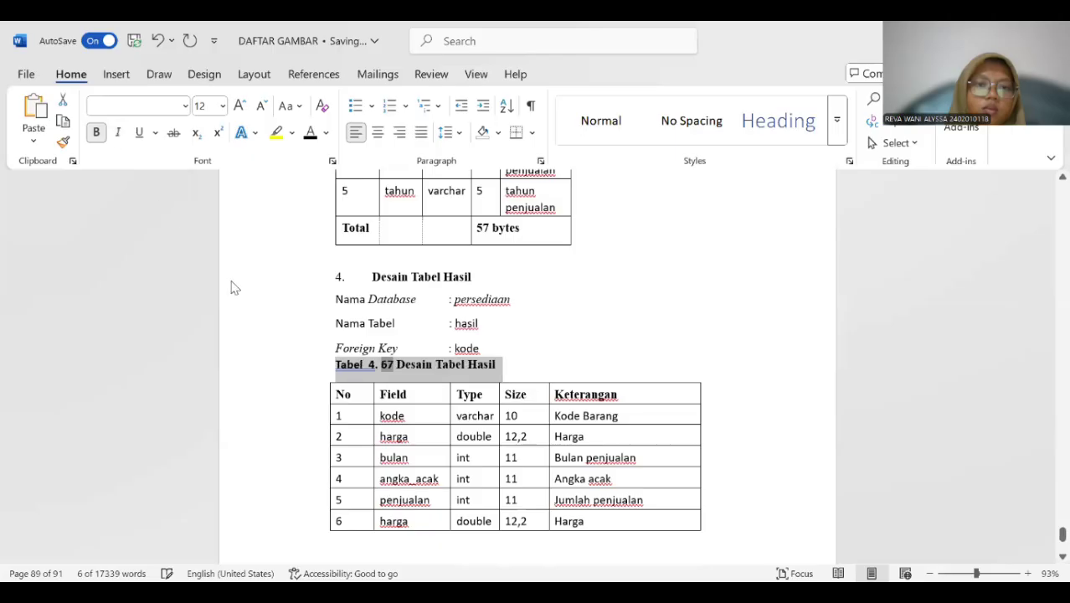
left_click(367, 370)
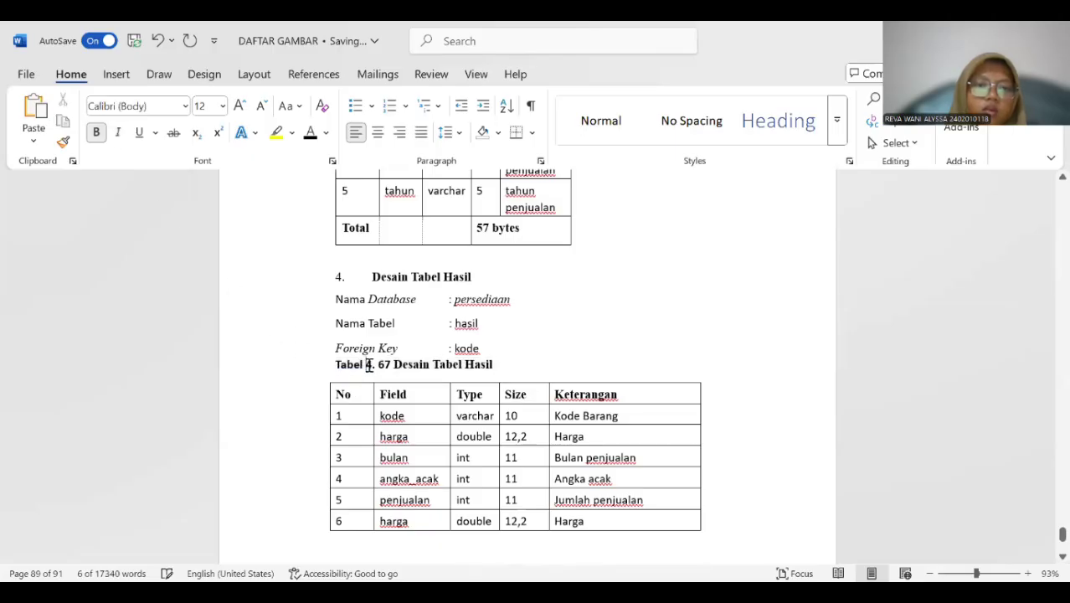
Insert a "Tabel 4." caption above the simulasi design table, beneath its "Foreign Key" line.
scroll(368, 368, "down", 3)
scroll(376, 358, "down", 10)
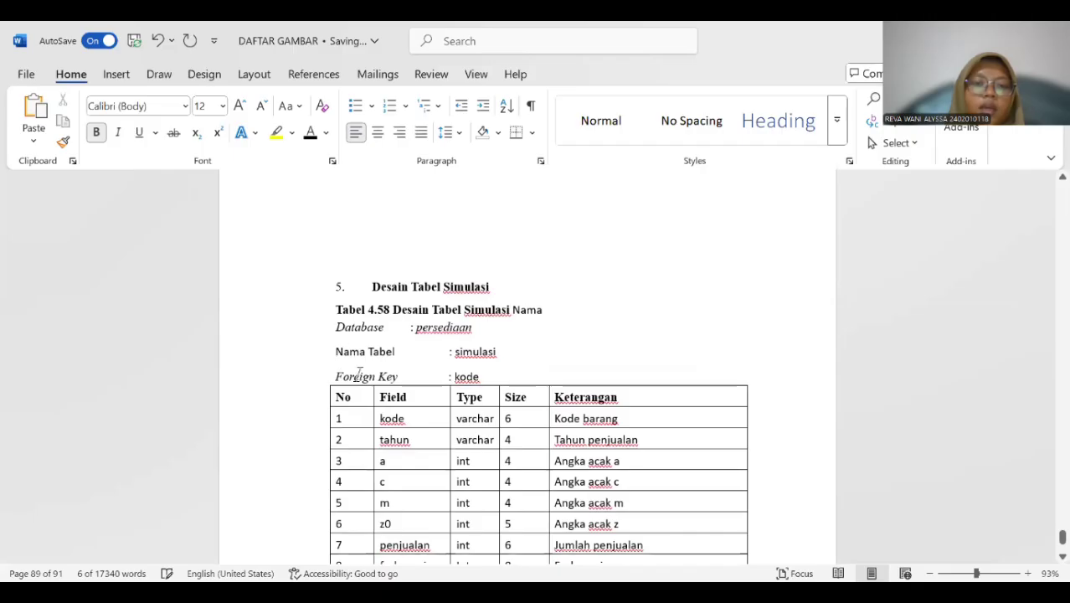
left_click(325, 386)
left_click(323, 378)
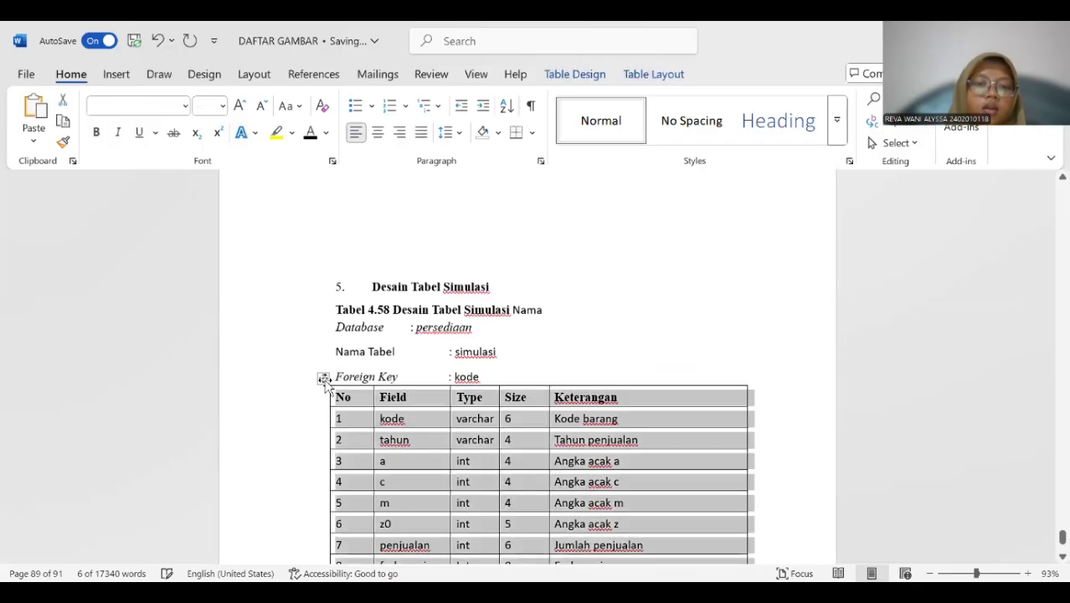
right_click(324, 379)
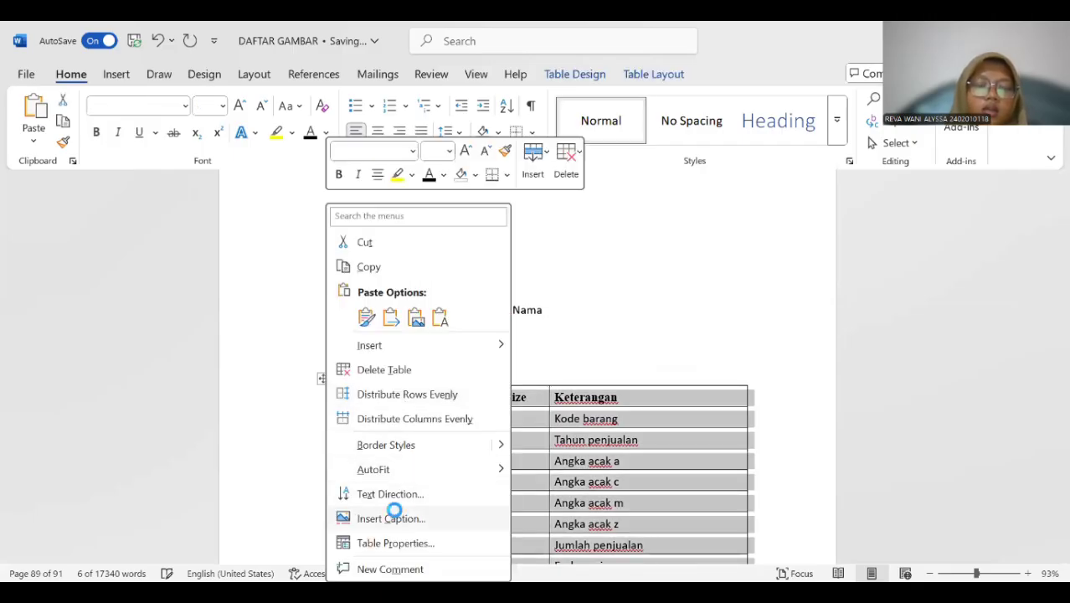
left_click(391, 518)
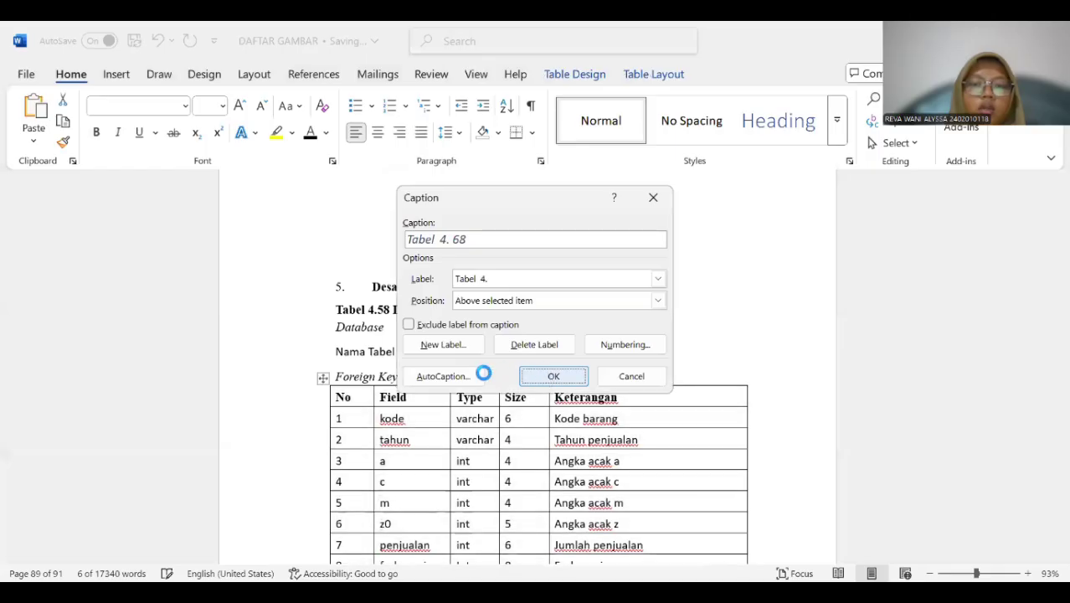
key("Return")
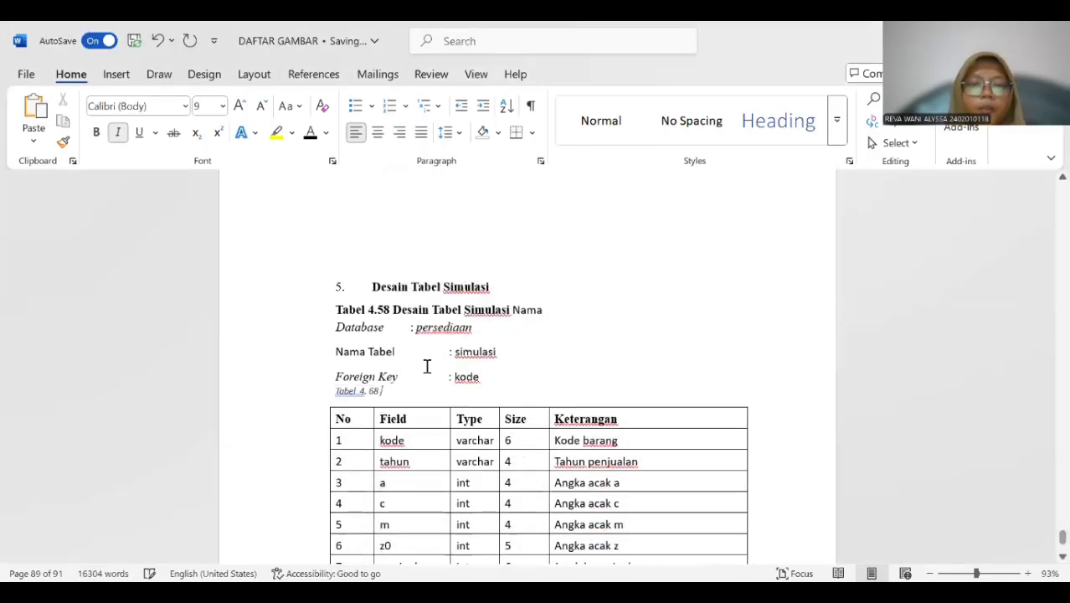
Move the word "Nama" off the "Tabel 4.58 Desain Tabel Simulasi" title line onto the "Database" line below.
left_click_drag(392, 310, 545, 312)
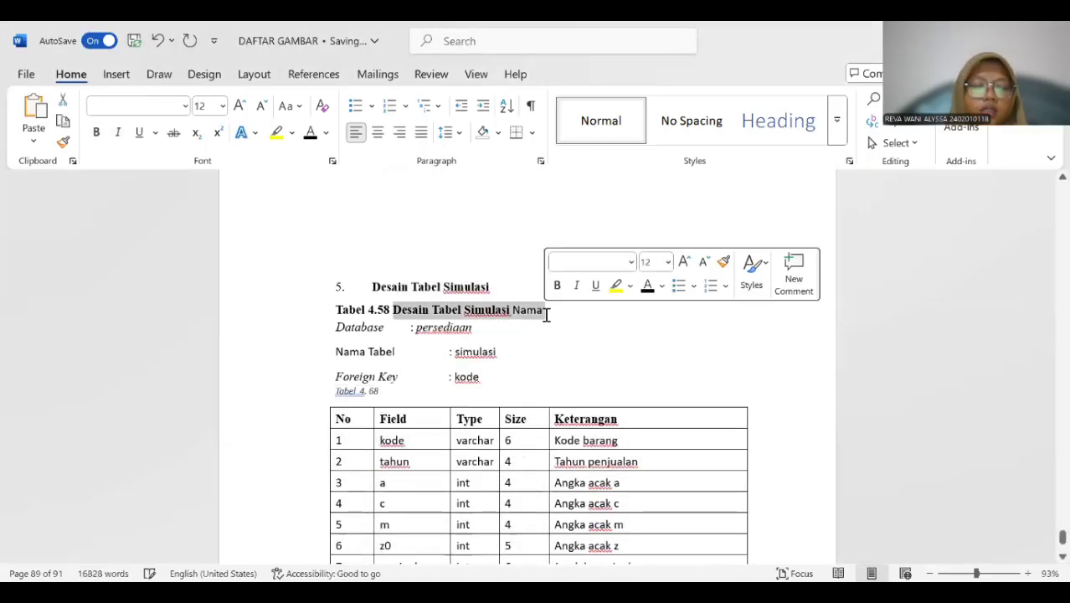
left_click(503, 332)
left_click(512, 310)
key("Return")
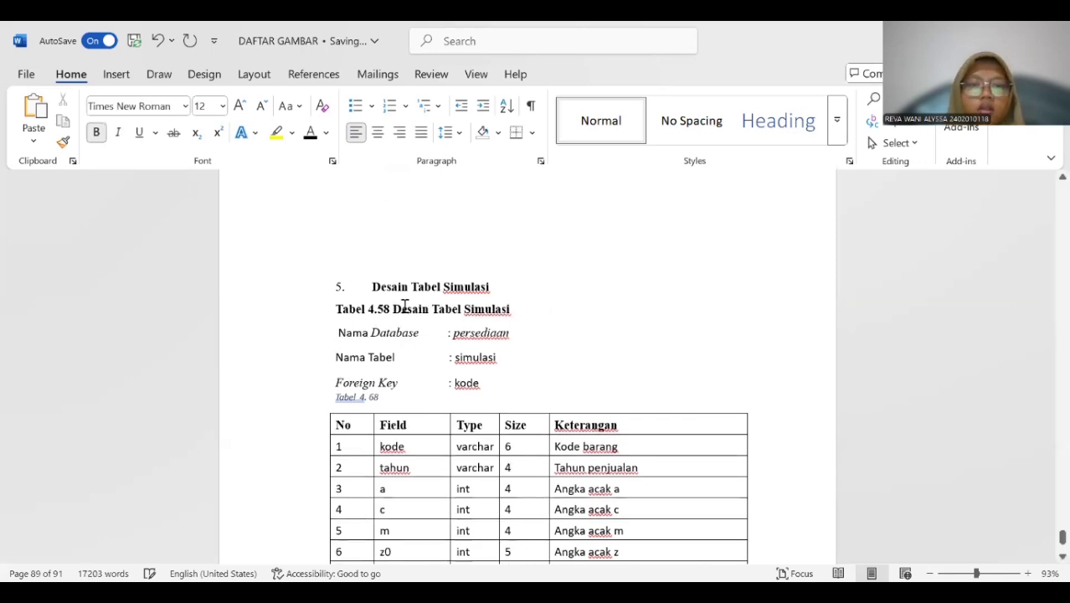
Copy "Desain Tabel Simulasi" from the "Tabel 4.58" title into the new caption and delete the old title line.
left_click_drag(393, 309, 506, 314)
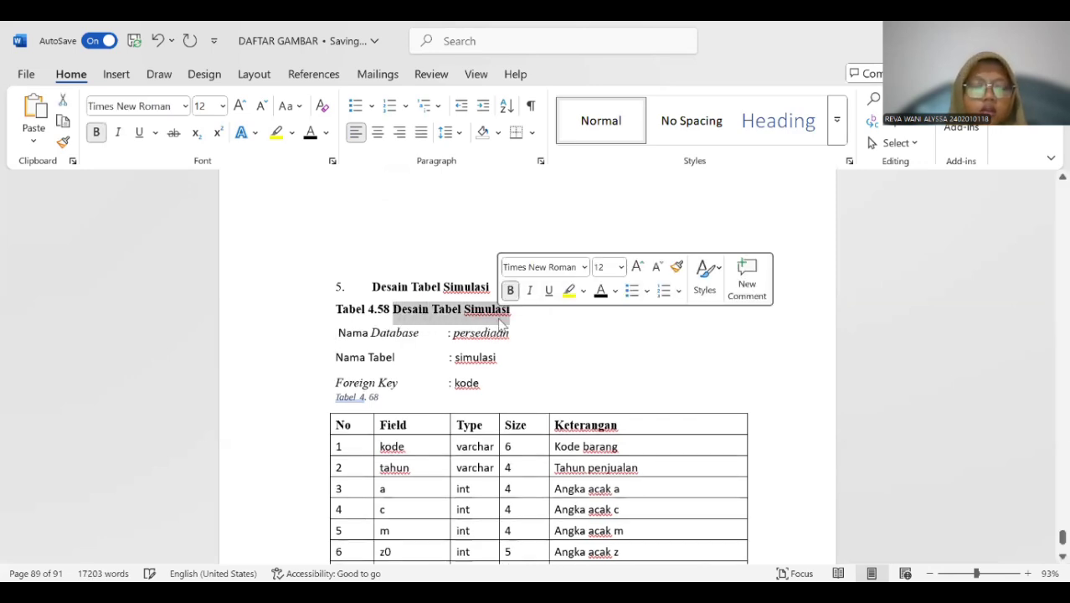
key("ctrl+c")
left_click(389, 394)
key("ctrl+v")
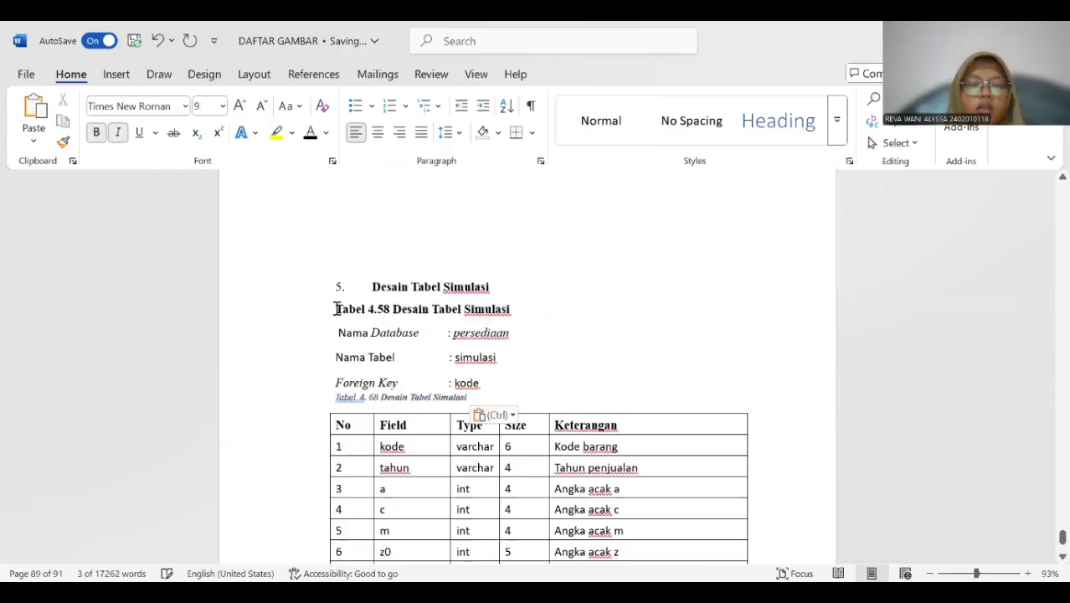
left_click_drag(335, 308, 510, 313)
key("Delete")
Format the whole simulasi design table caption as 12 pt bold black text without italics.
left_click_drag(326, 373, 471, 374)
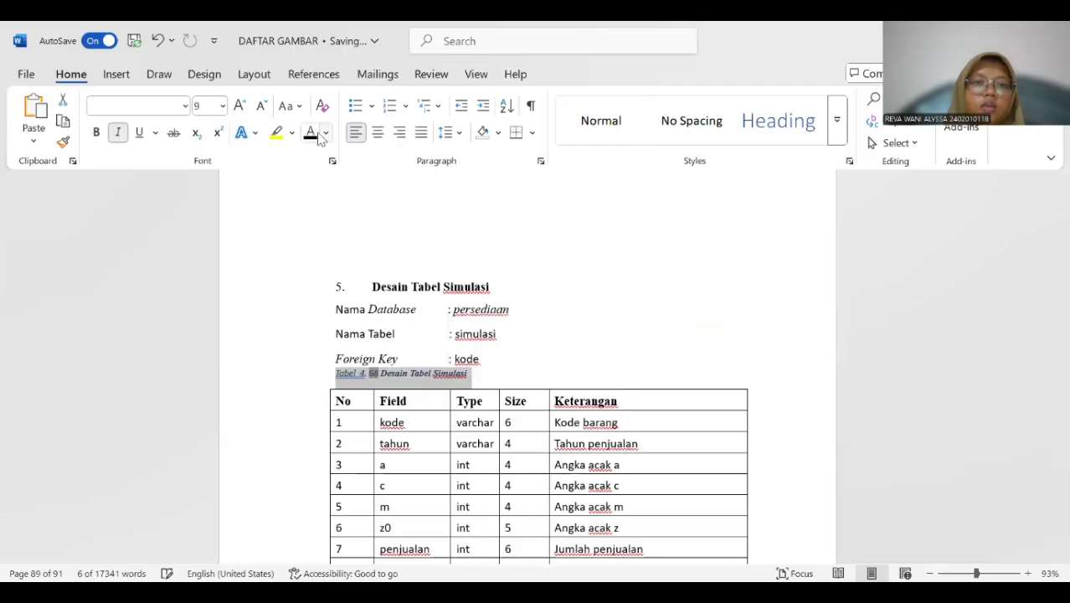
left_click(222, 105)
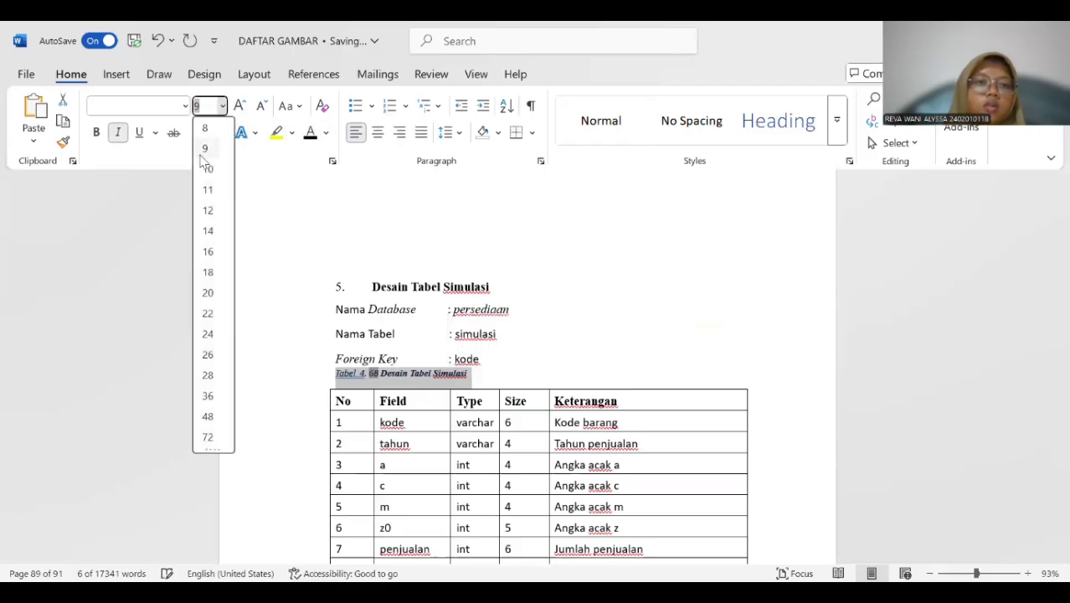
left_click(210, 209)
left_click(118, 132)
left_click(97, 133)
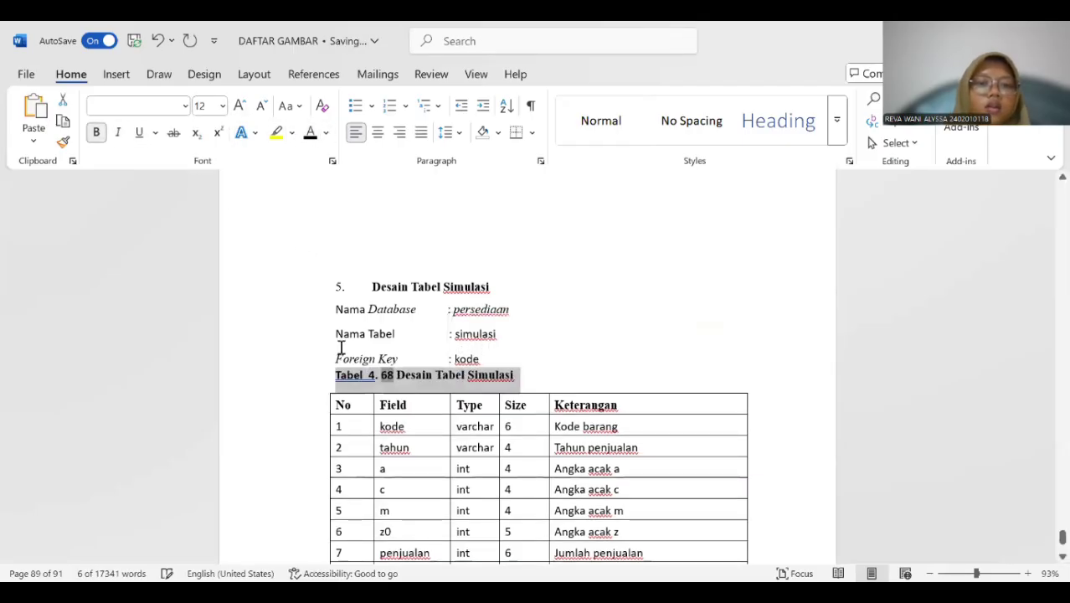
left_click(371, 375)
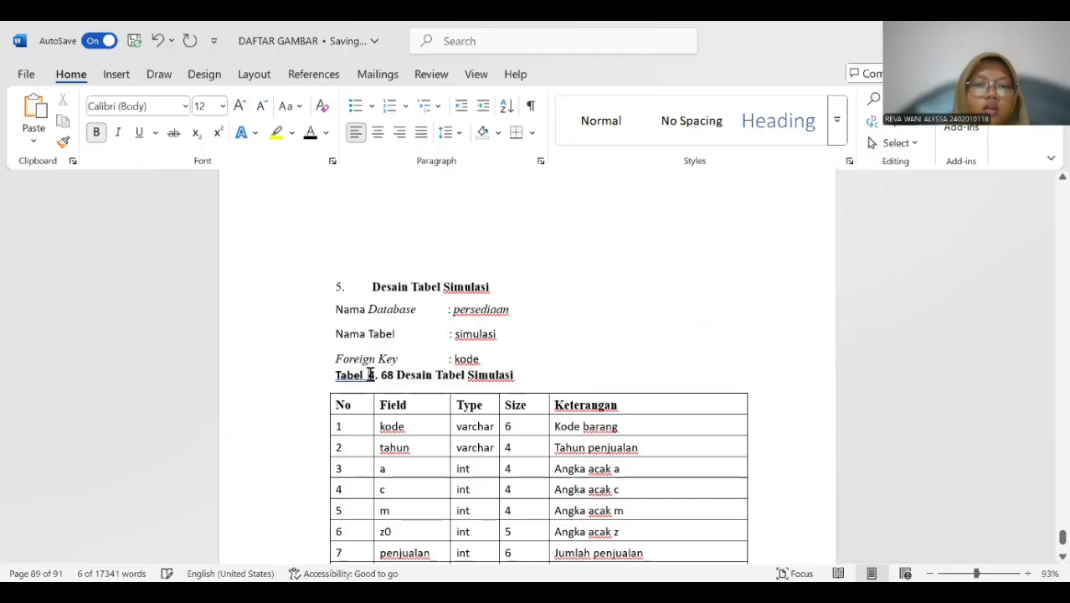
Go back to the document's first page and place the insertion point before the "DAFTAR GAMBAR" heading.
scroll(387, 376, "down", 10)
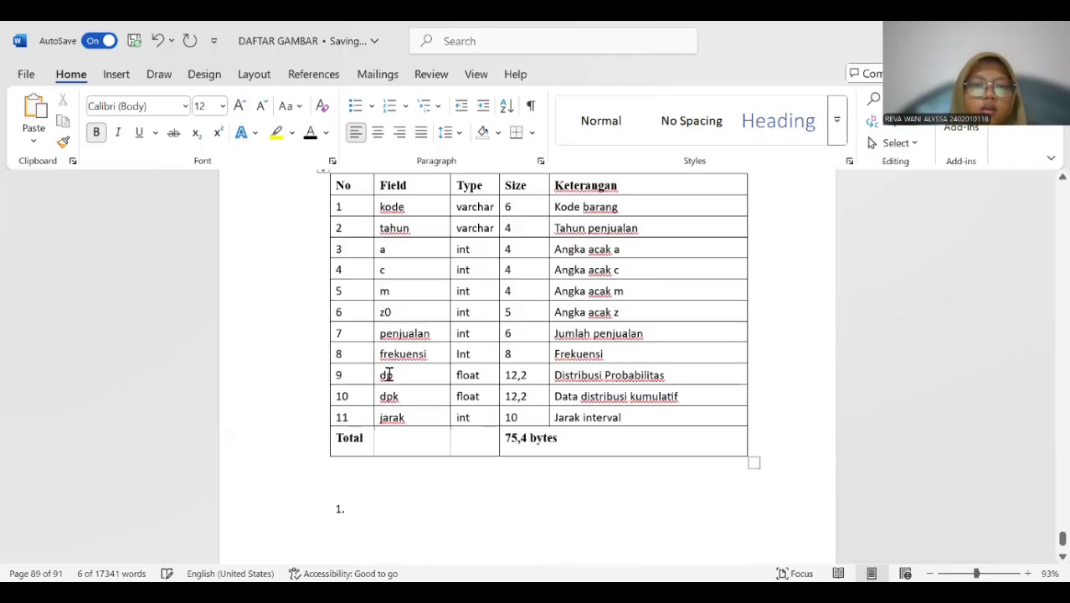
scroll(389, 368, "down", 10)
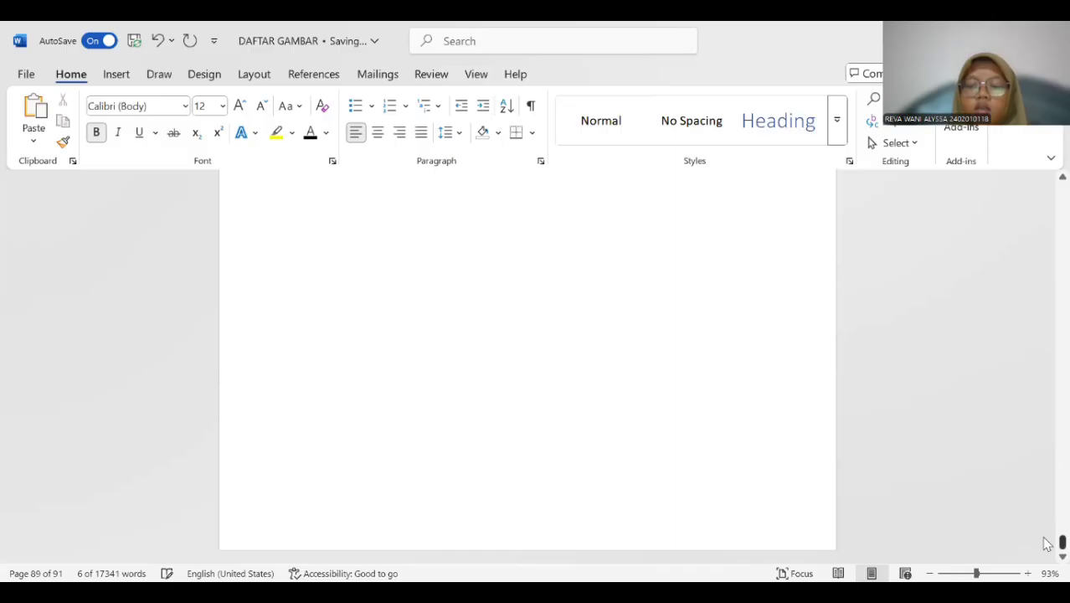
left_click_drag(1061, 542, 1062, 191)
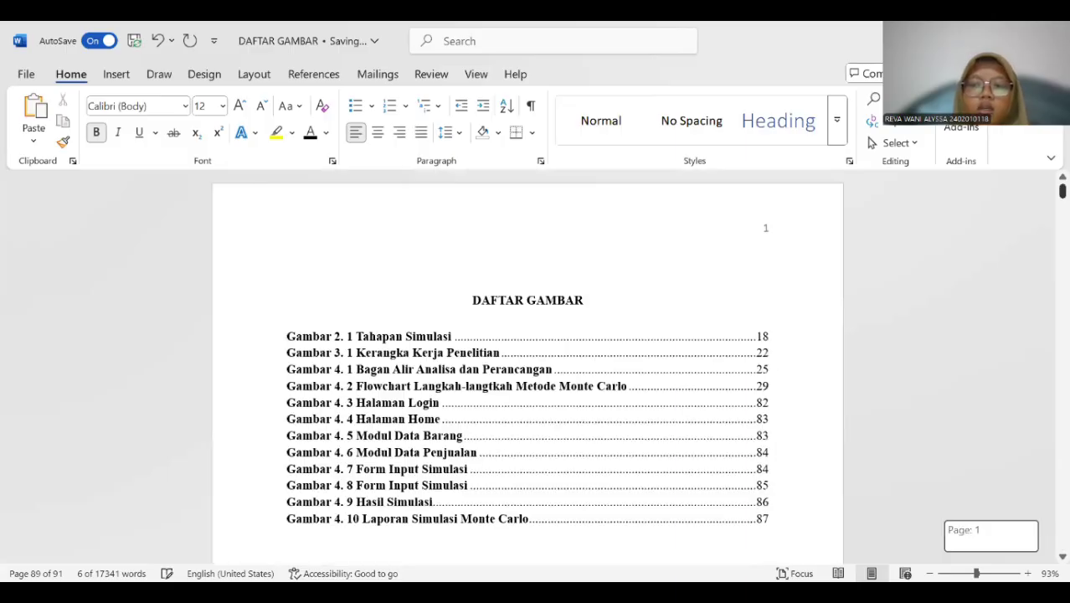
left_click(516, 247)
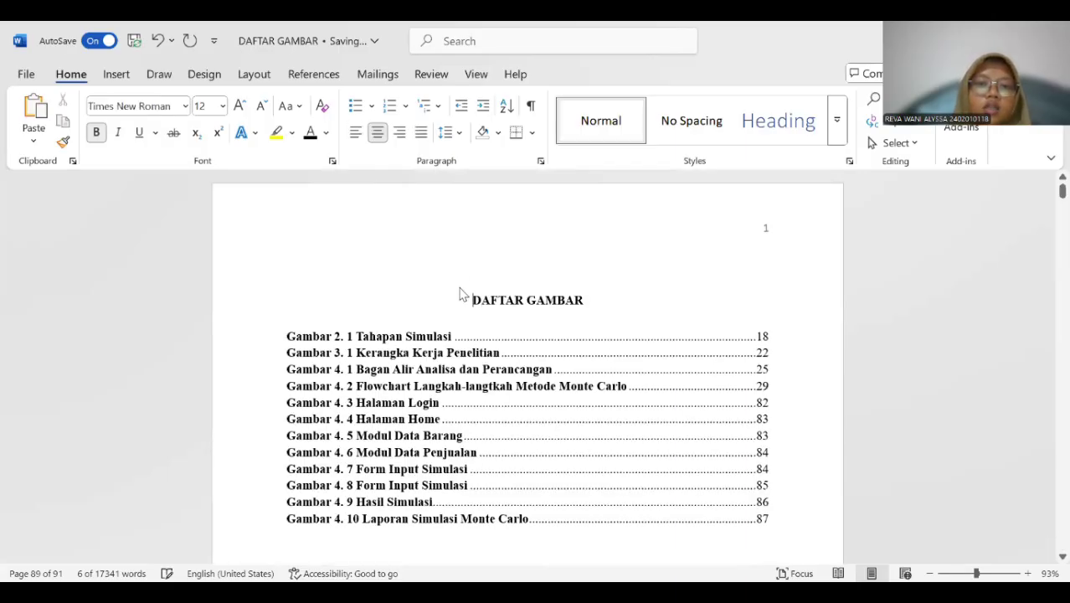
Insert a blank page in front of the "DAFTAR GAMBAR" heading.
left_click(117, 74)
left_click(61, 121)
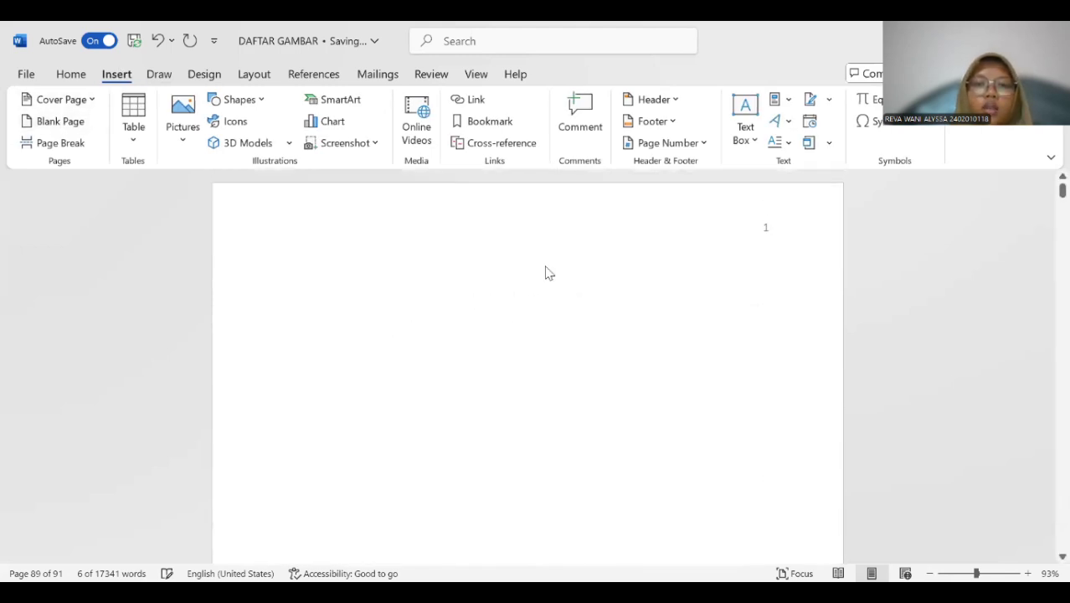
left_click(71, 74)
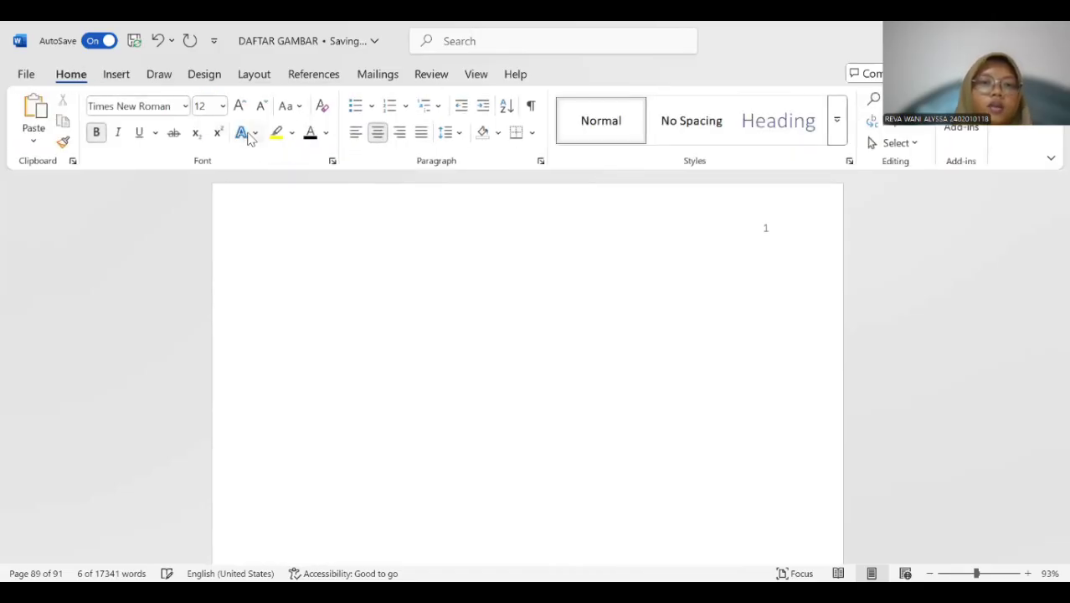
Enter the bold, centred heading "DAFTAR TABEL" on the new blank page.
type("d")
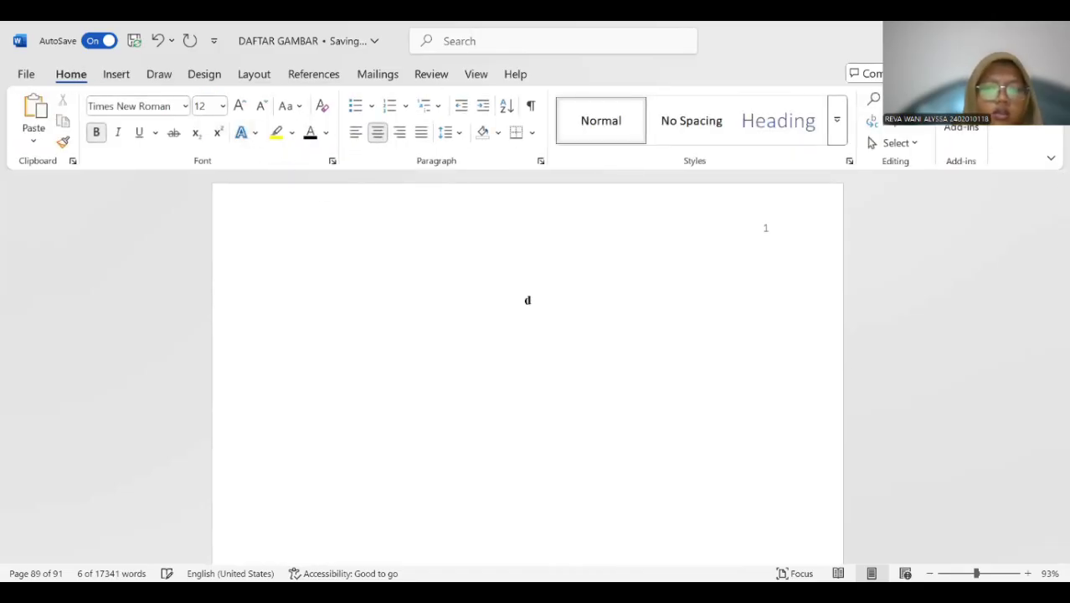
type("AFTA")
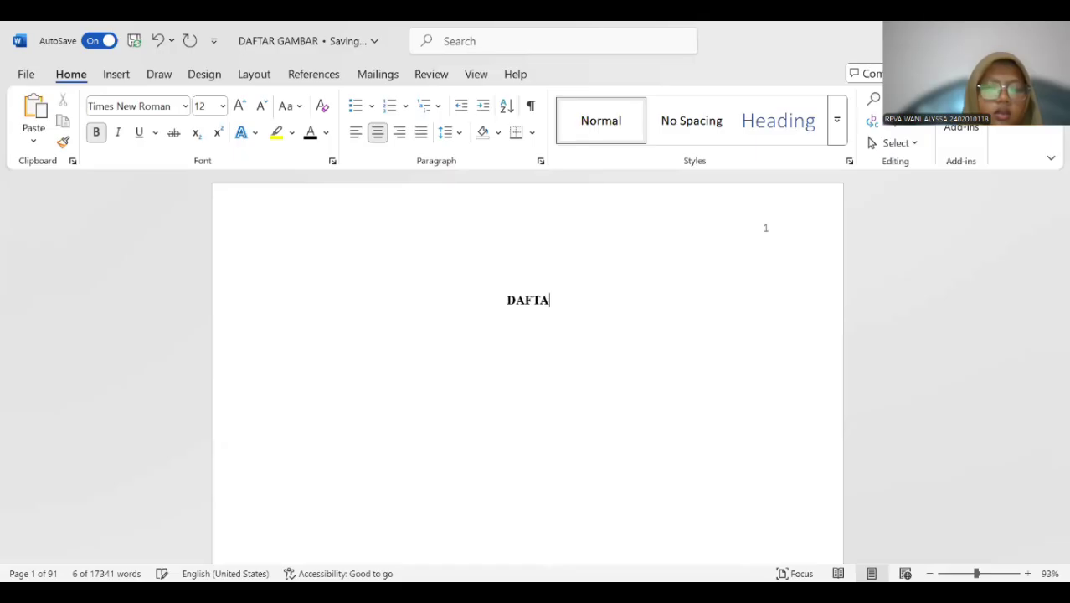
type("R TABHEL")
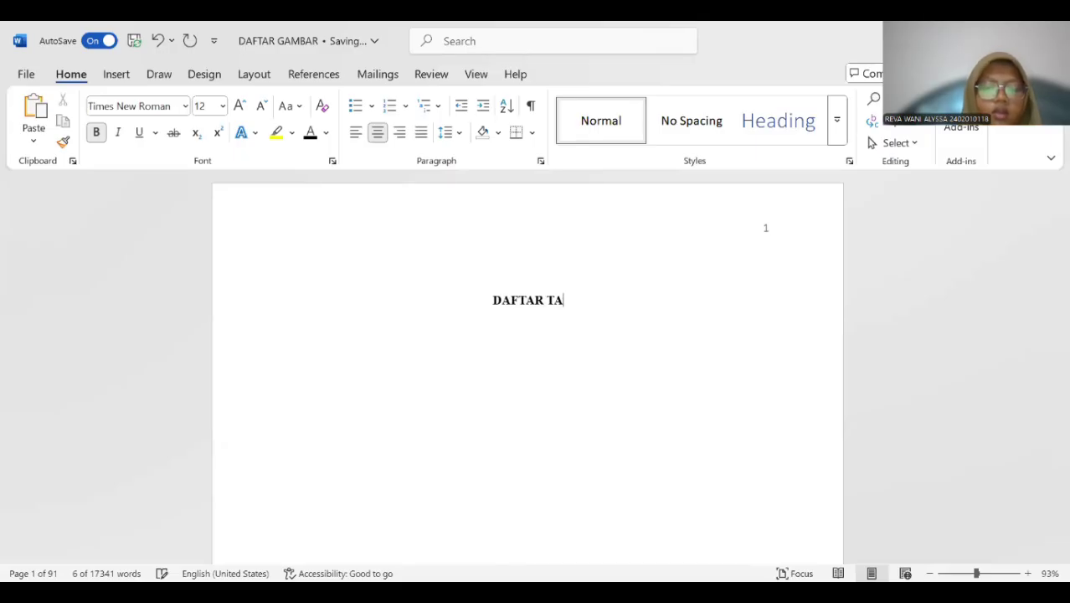
key("BackSpace")
key("BackSpace")
key("BackSpace")
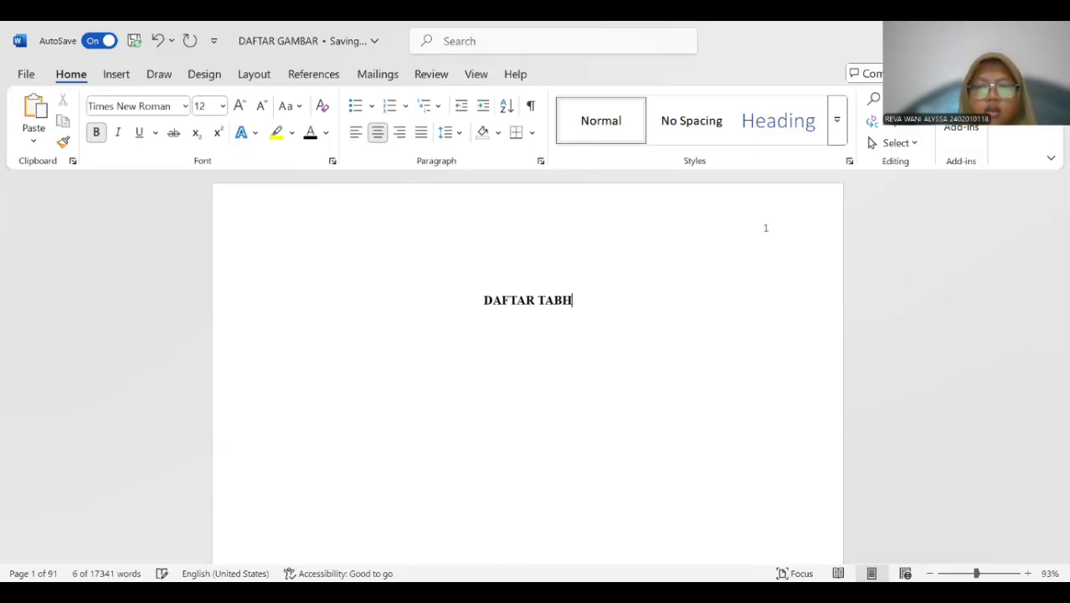
type("EL")
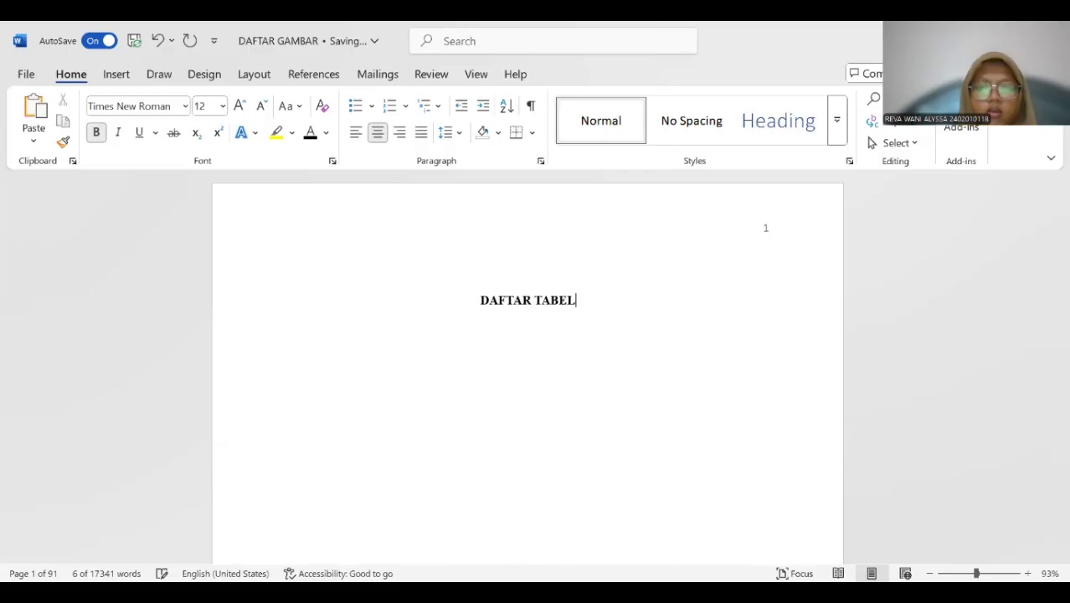
Insert a left-aligned table of figures below the "DAFTAR TABEL" heading, using the double-spaced "Tabel 4." caption label.
key("ctrl+l")
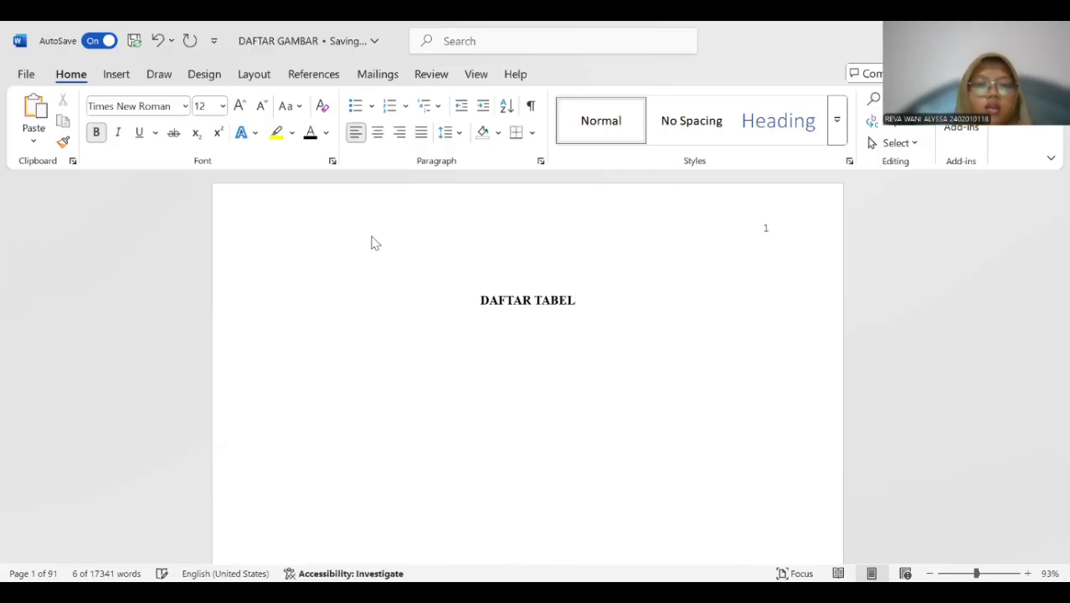
left_click(310, 75)
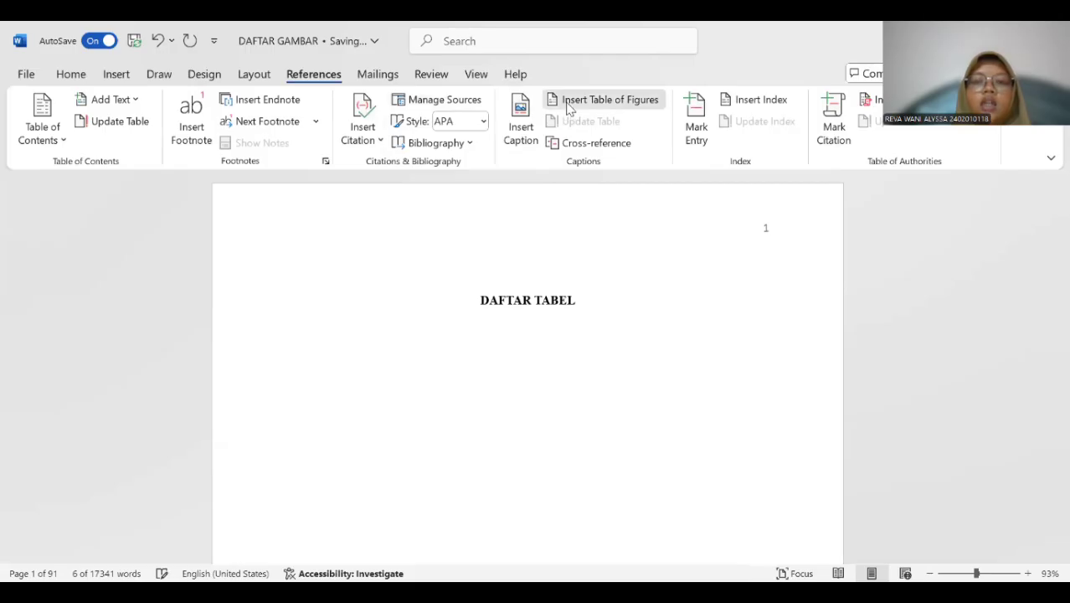
left_click(567, 104)
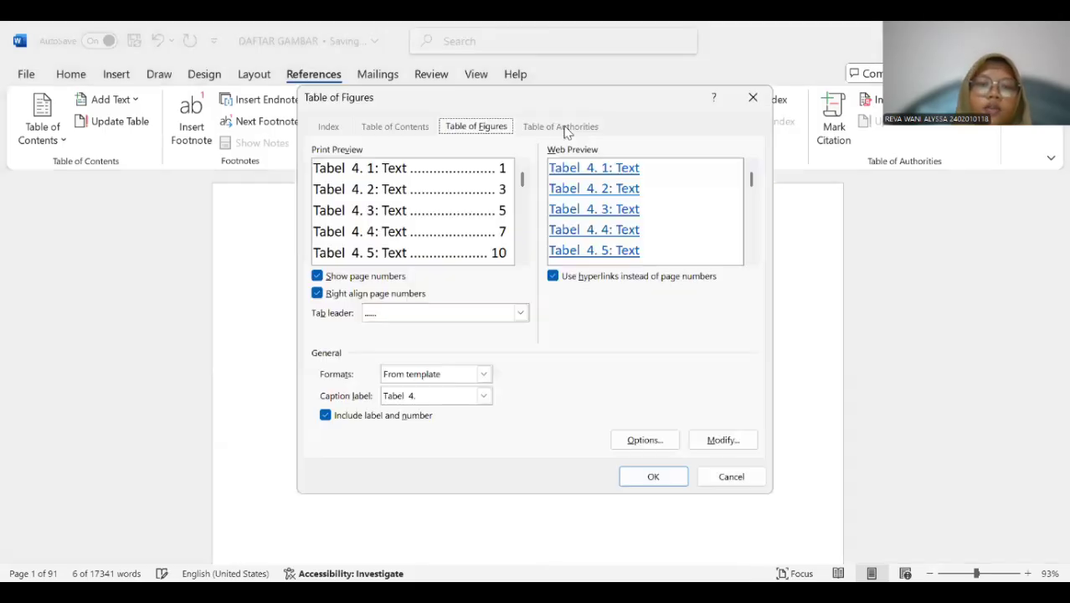
left_click(486, 397)
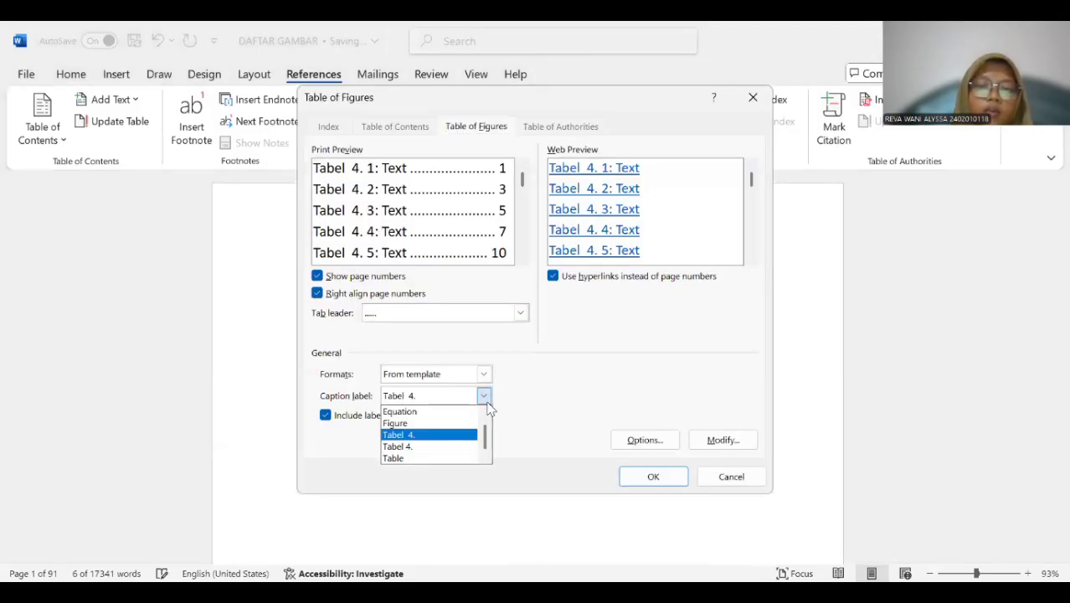
left_click(450, 437)
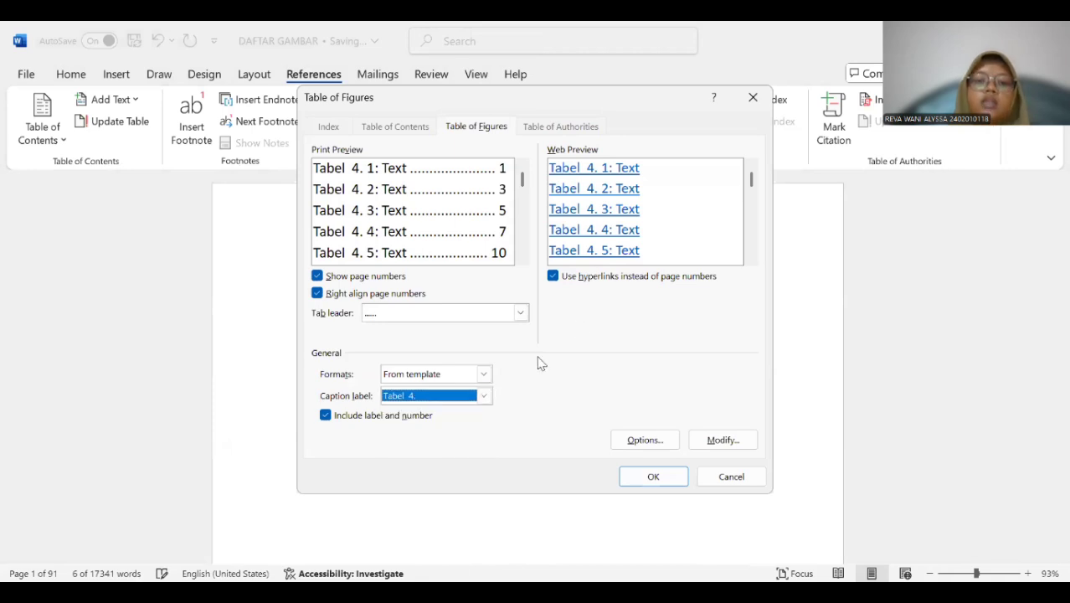
left_click(675, 478)
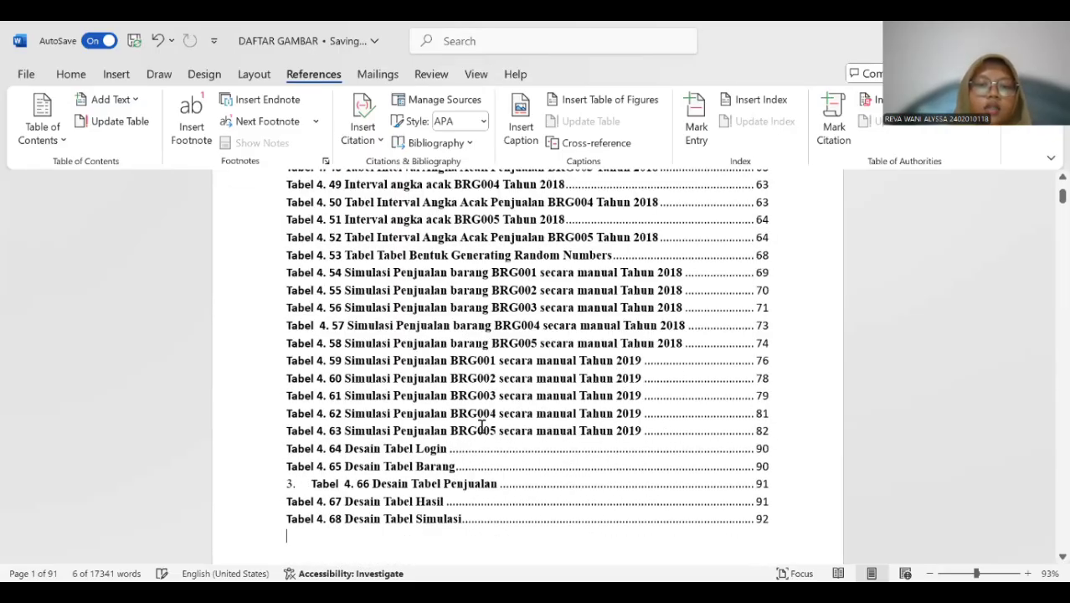
Remove the stray list number "3." in front of the "Desain Tabel Penjualan" entry in the table list.
scroll(356, 395, "down", 2)
left_click(311, 374)
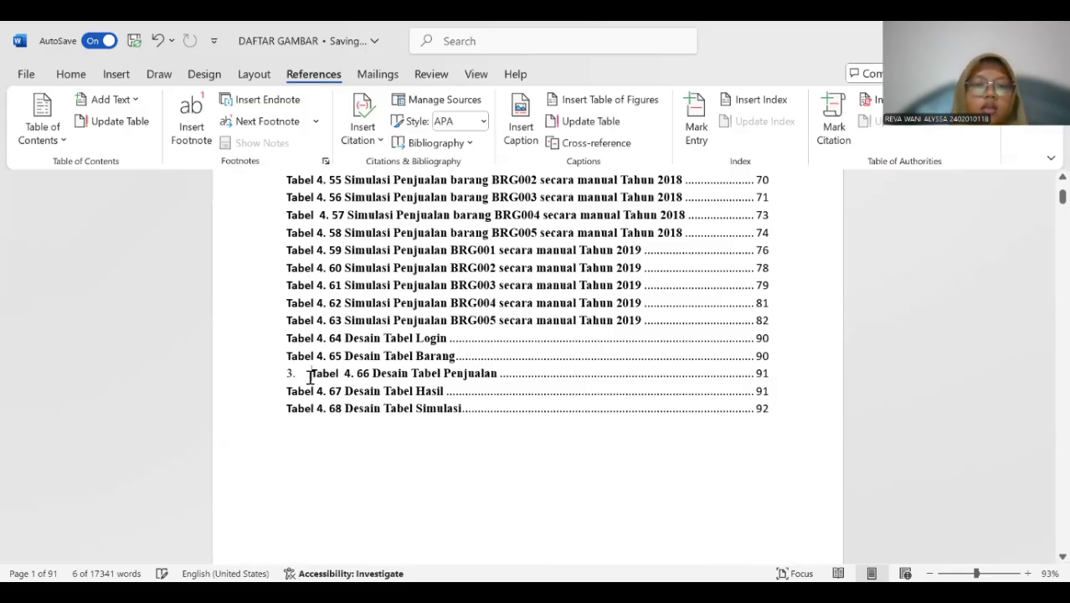
key("BackSpace")
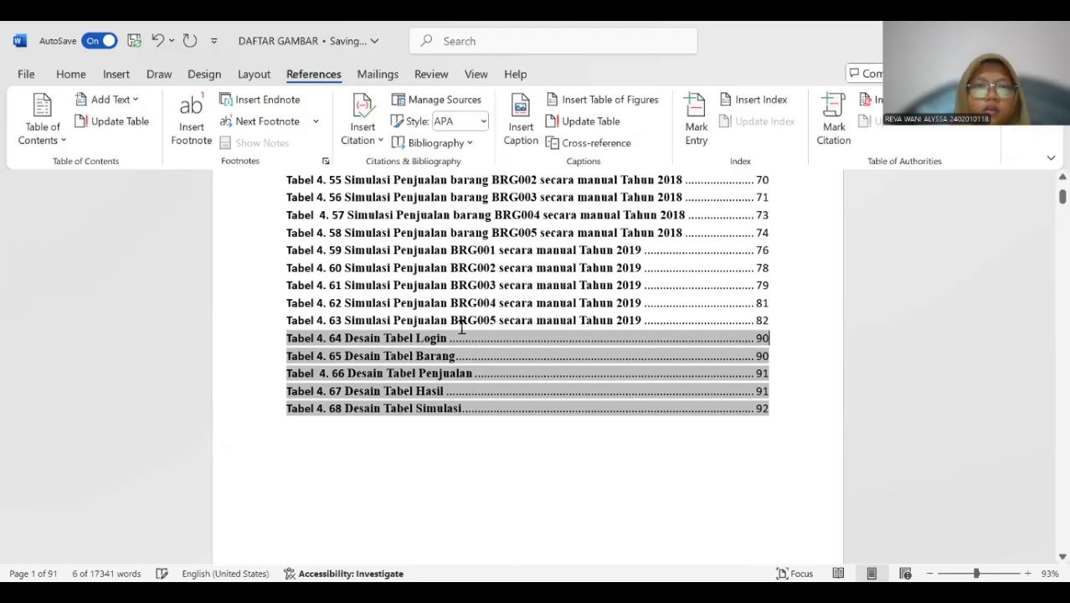
Select the "DAFTAR TABEL" heading and its whole list of tables and set the font to Times New Roman.
scroll(418, 328, "up", 6)
scroll(372, 255, "up", 4)
scroll(379, 256, "up", 10)
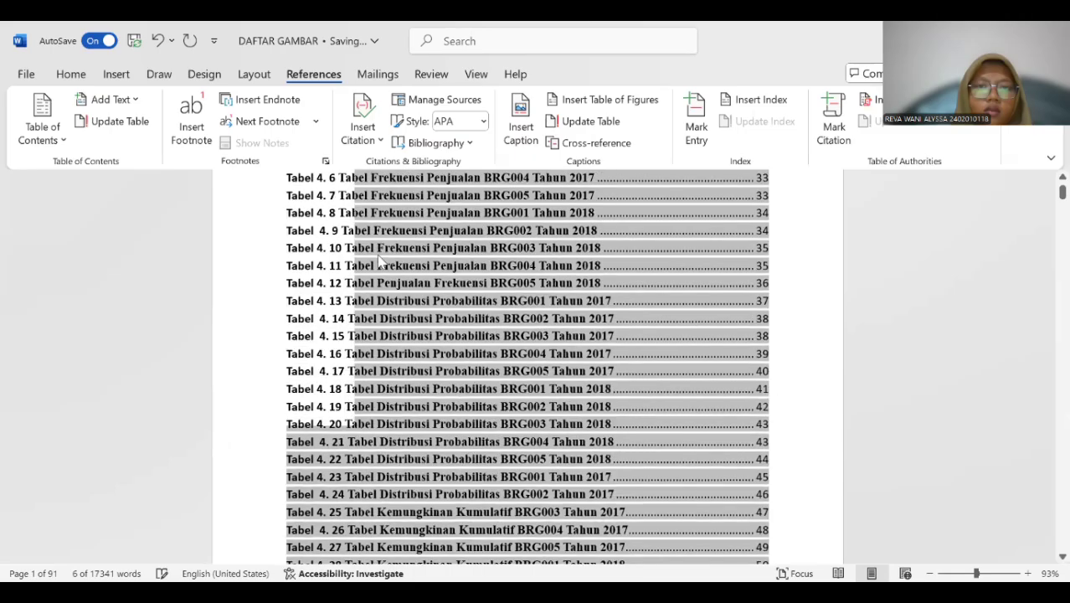
scroll(379, 264, "up", 4)
scroll(378, 261, "down", 3)
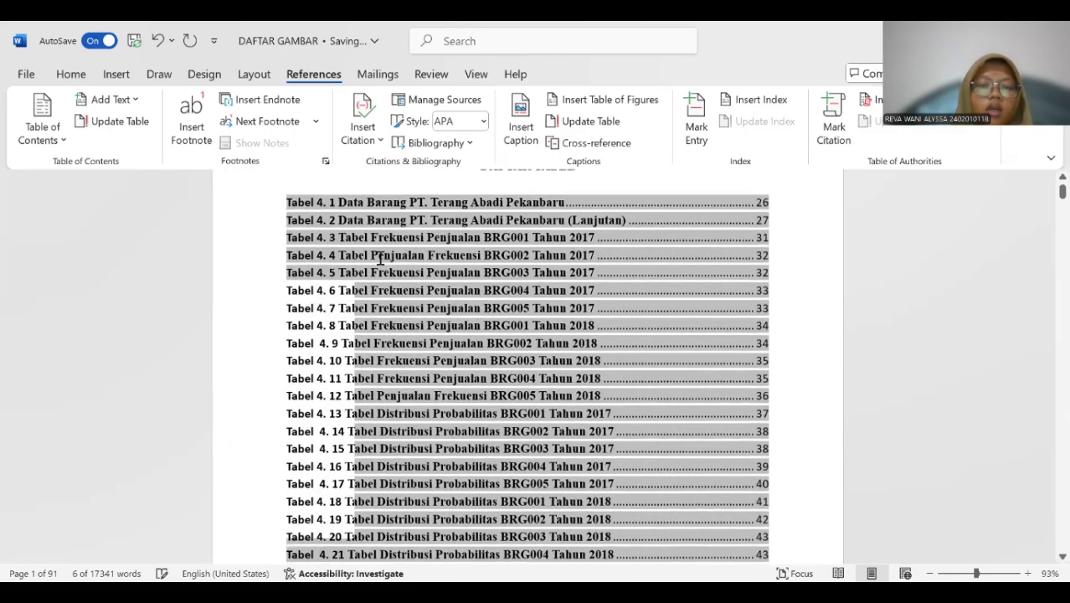
scroll(377, 262, "up", 3)
left_click(483, 303)
left_click_drag(483, 299, 638, 524)
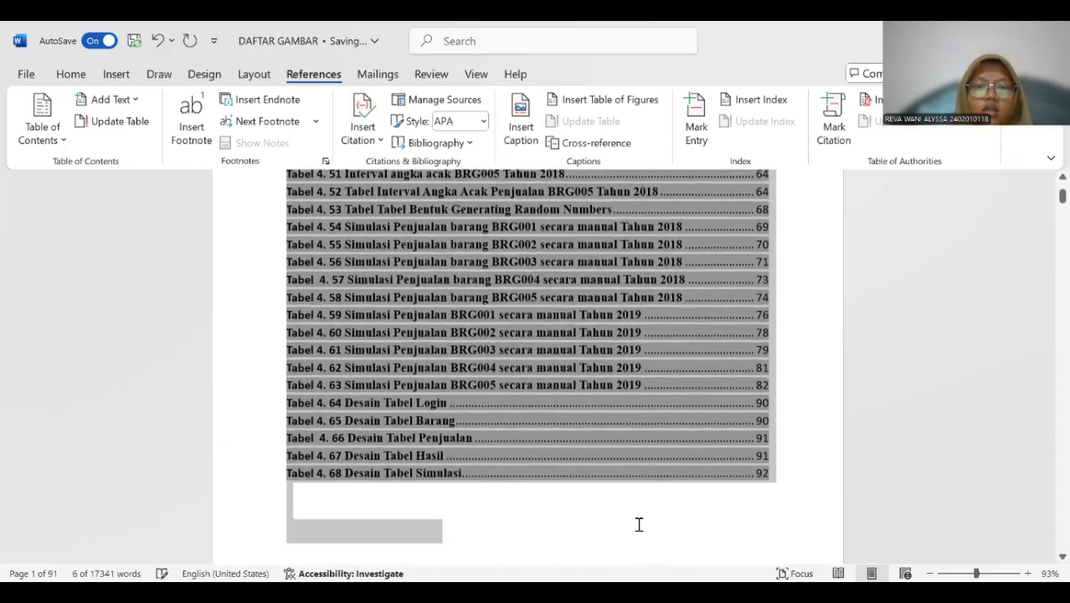
left_click(116, 74)
left_click(71, 74)
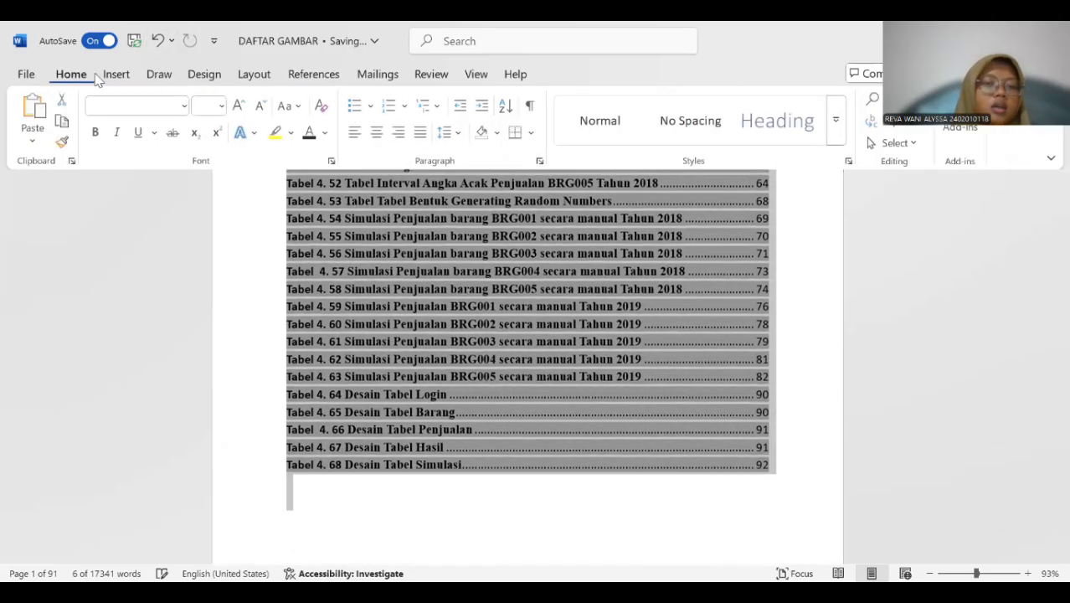
left_click(175, 106)
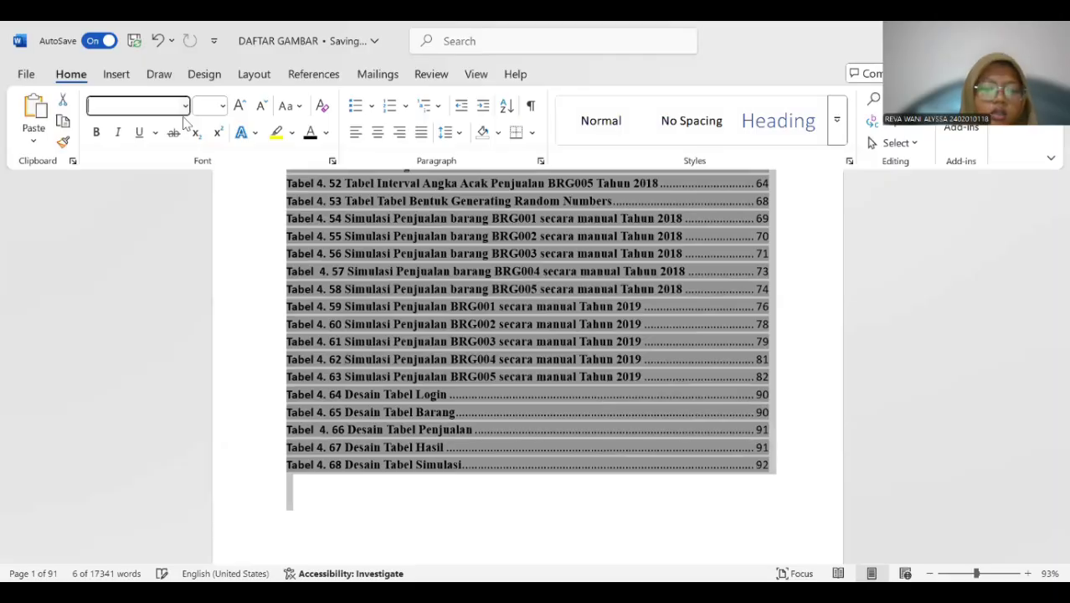
type("T")
key("Return")
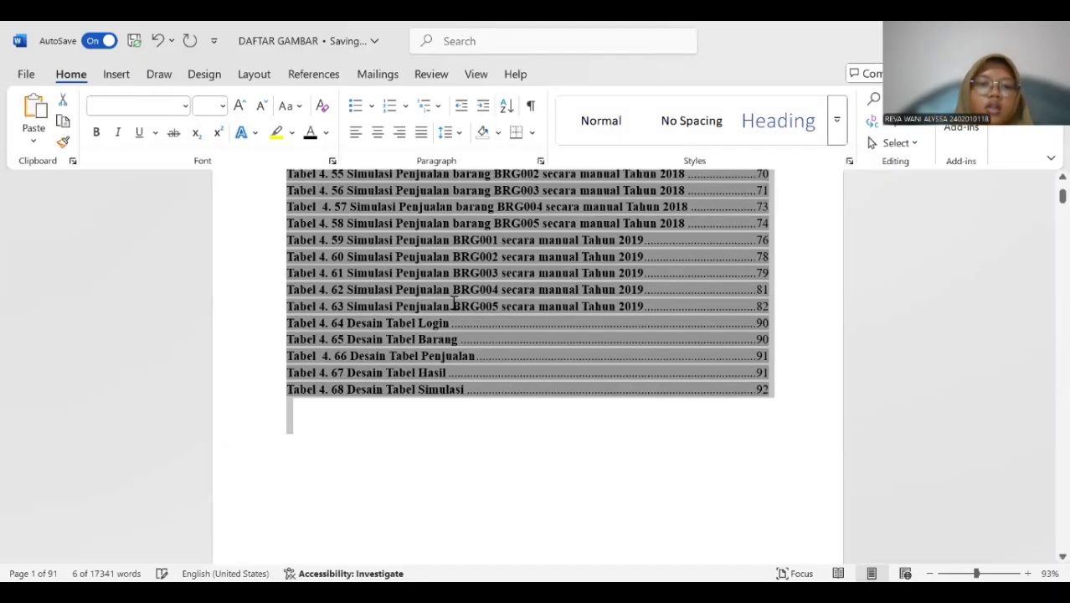
scroll(453, 303, "down", 7)
scroll(454, 303, "down", 2)
scroll(454, 303, "up", 4)
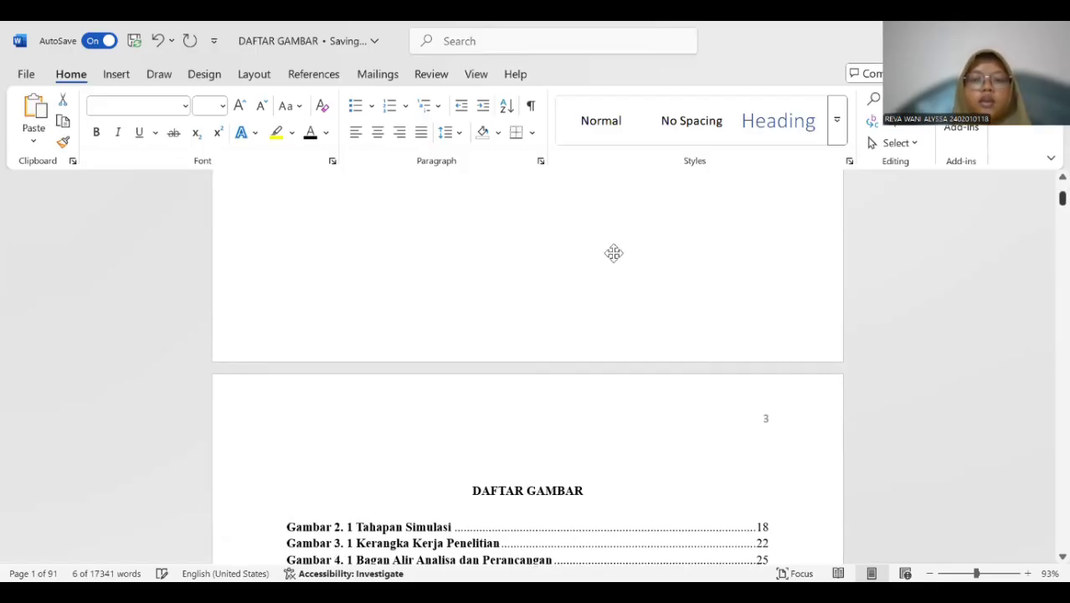
key("Left")
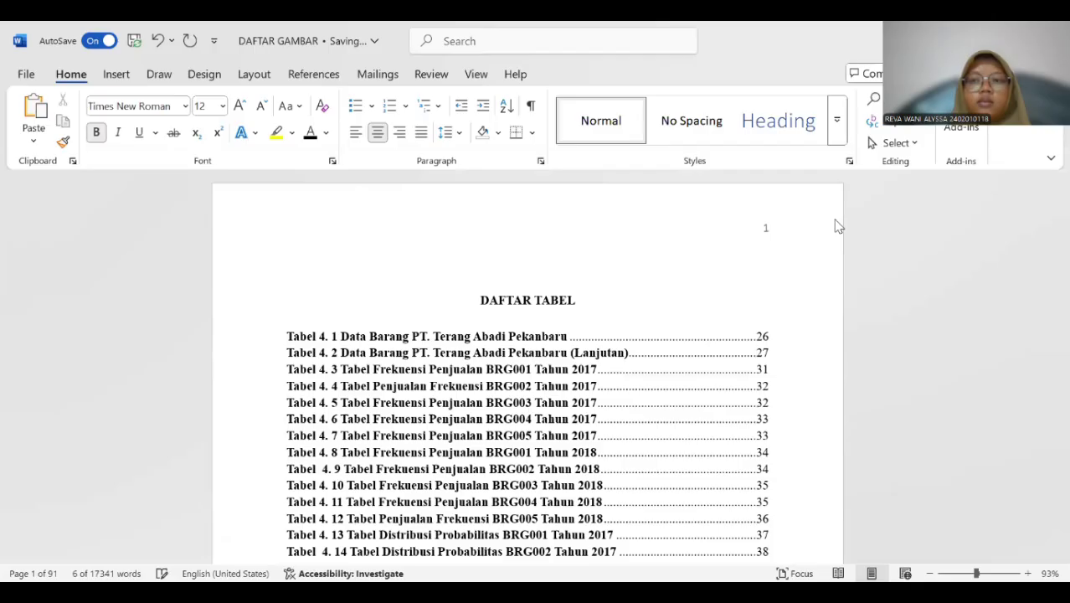
left_click(695, 53)
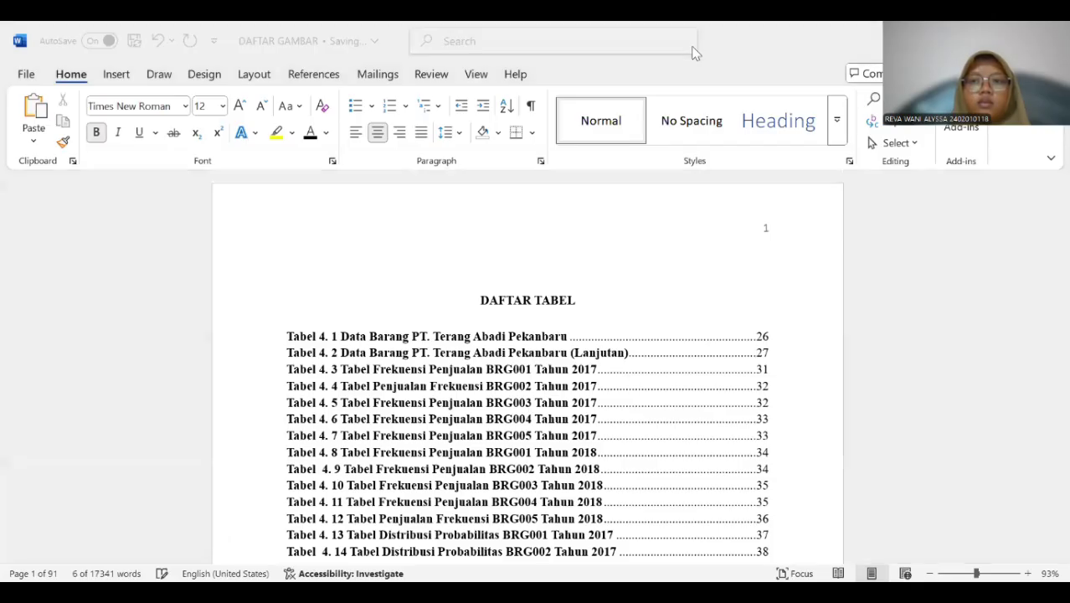
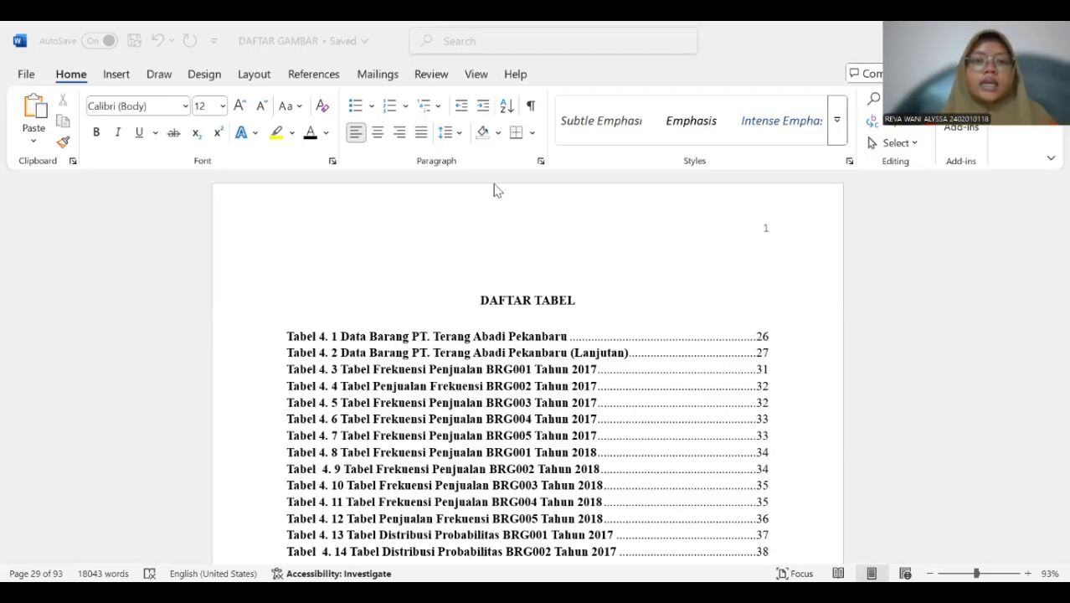
Review the finished "DAFTAR TABEL" list from its first to its last entry and the "DAFTAR GAMBAR" page that follows it.
scroll(494, 243, "down", 15)
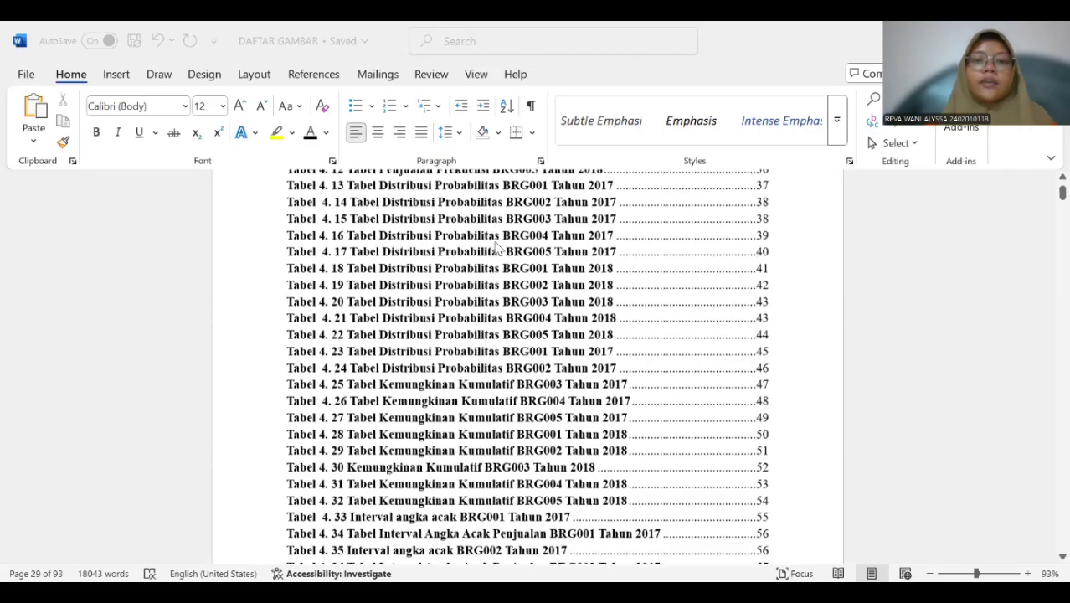
scroll(500, 251, "down", 5)
scroll(501, 251, "up", 4)
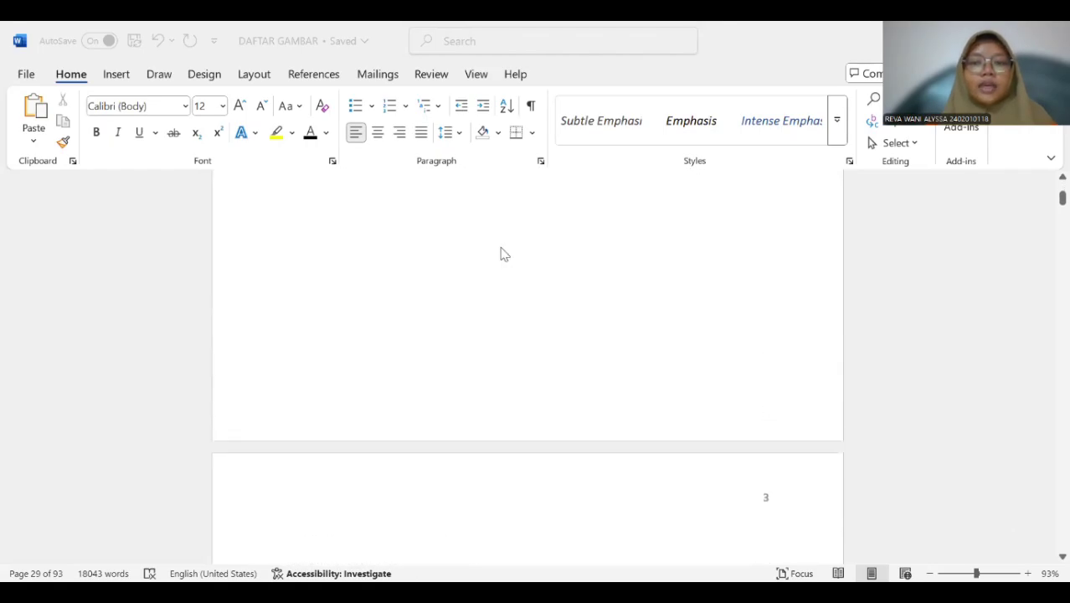
scroll(501, 251, "down", 8)
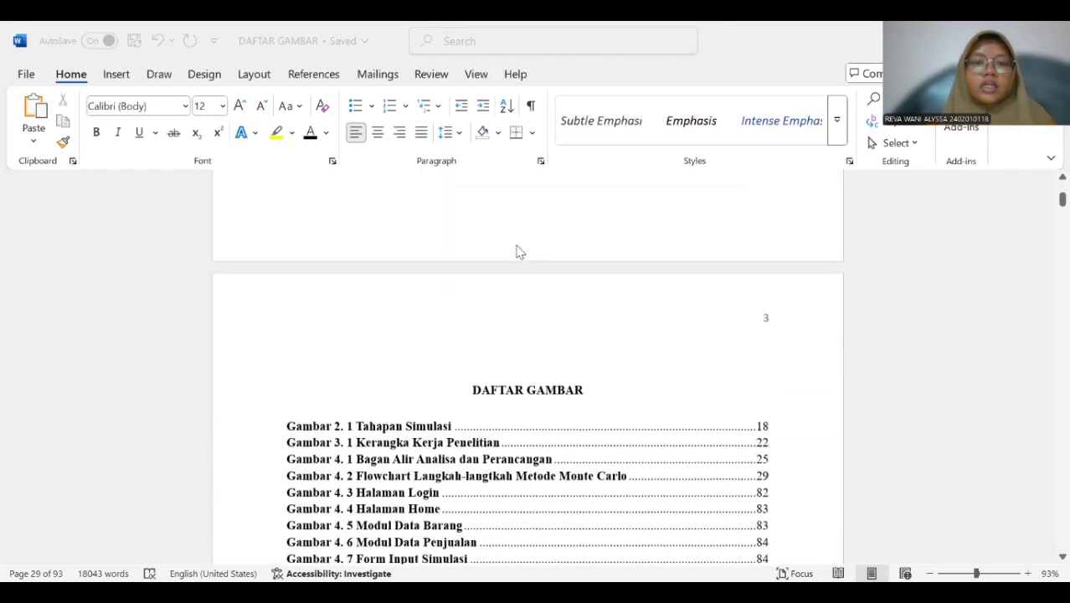
scroll(512, 251, "up", 7)
scroll(516, 252, "down", 5)
scroll(516, 251, "up", 6)
scroll(517, 252, "down", 5)
scroll(519, 251, "up", 7)
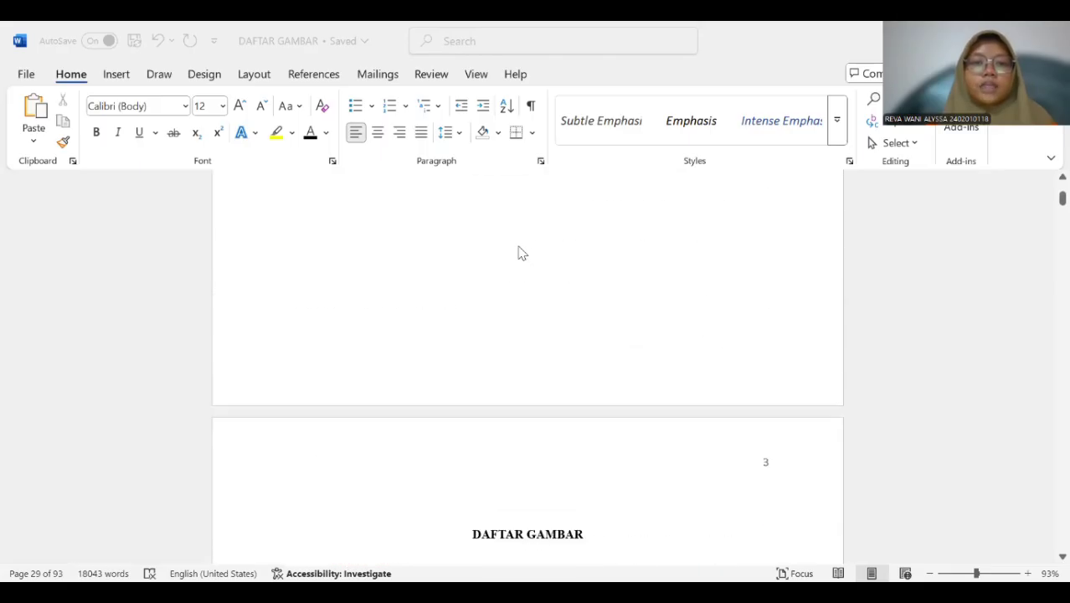
scroll(518, 252, "up", 3)
scroll(519, 253, "down", 8)
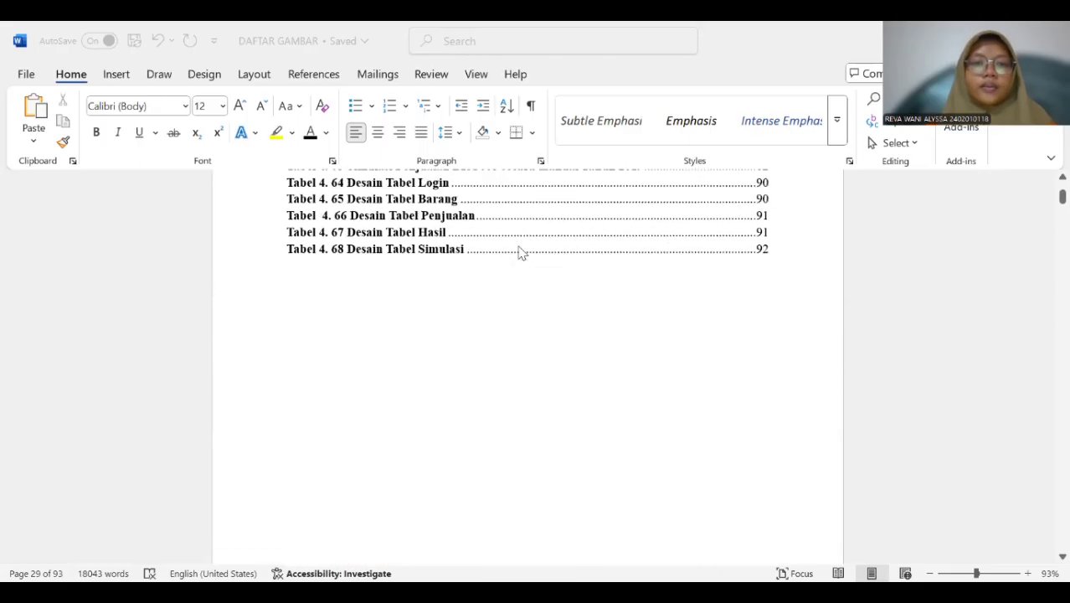
Start a new style from the "BAB I PENDAHULUAN" chapter title and name it "HEAD 1".
scroll(519, 252, "down", 8)
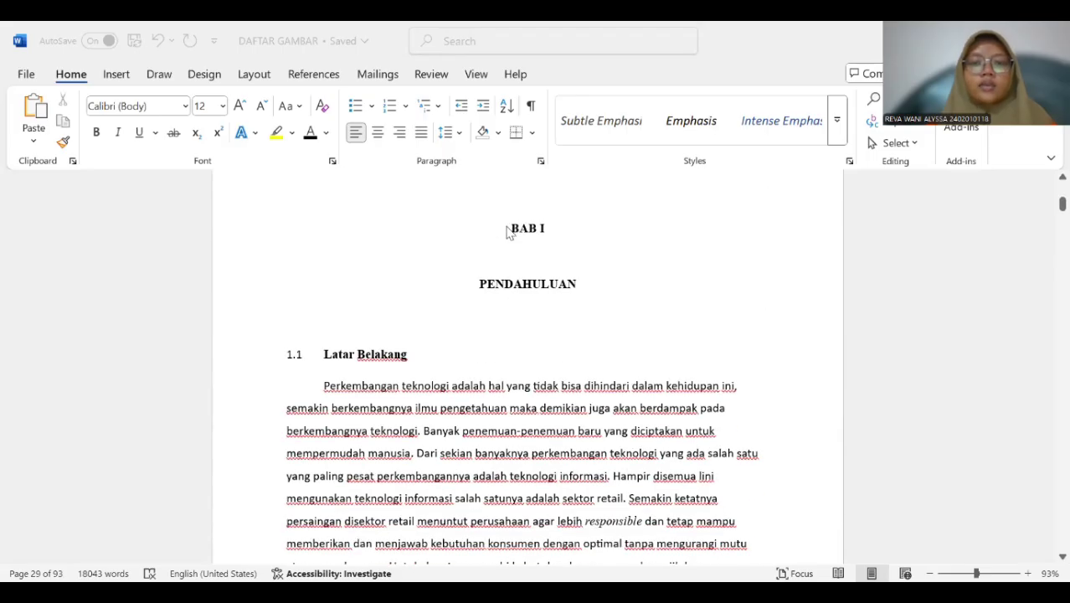
left_click(510, 227)
left_click_drag(513, 224, 559, 289)
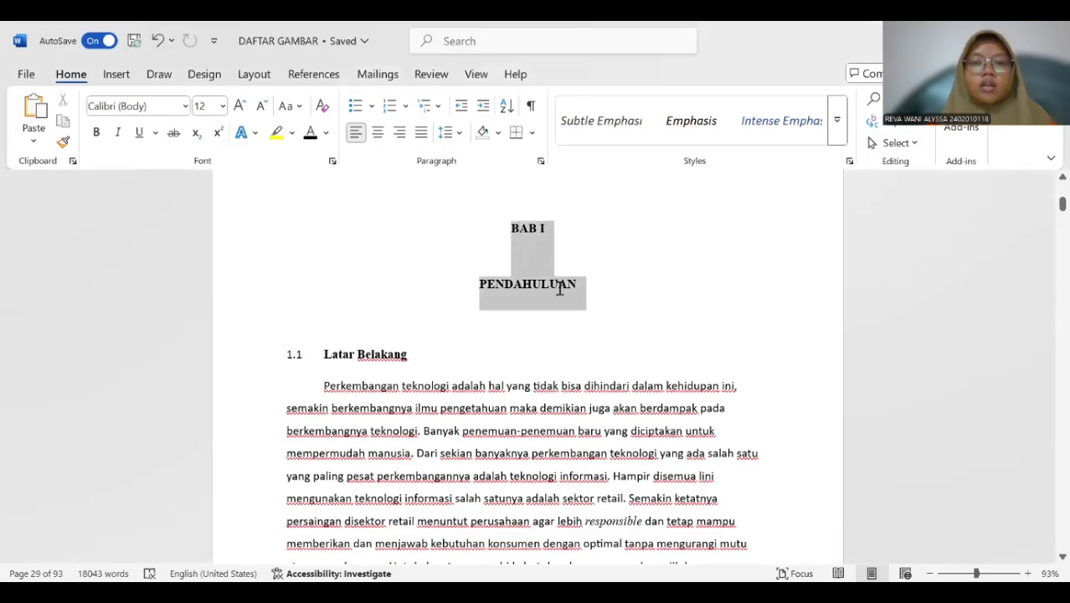
left_click(835, 130)
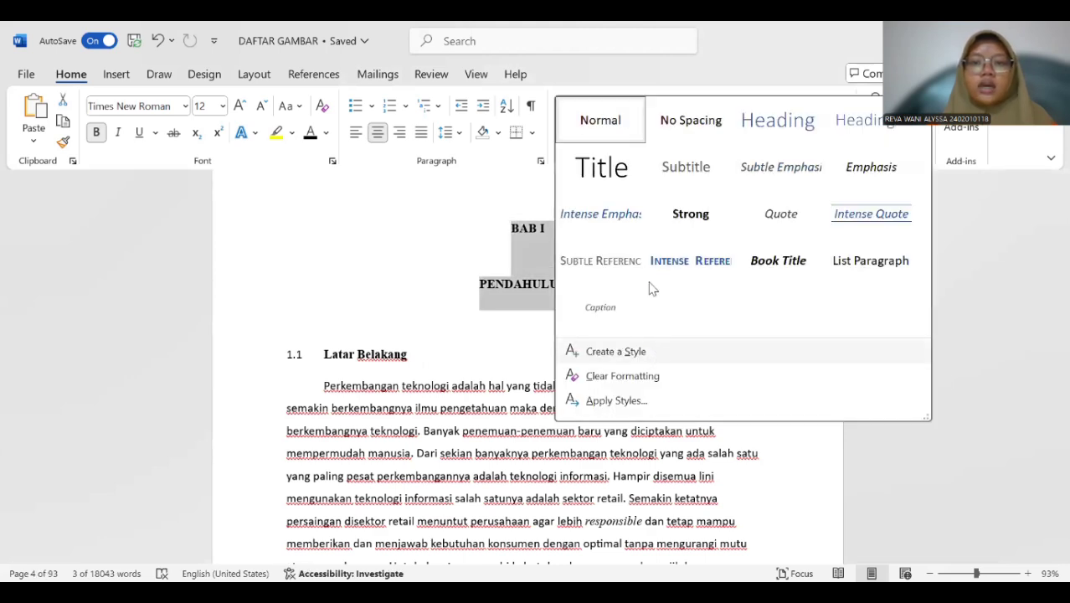
left_click(615, 351)
left_click(585, 230)
double_click(591, 142)
key("BackSpace")
type("HEAD 1")
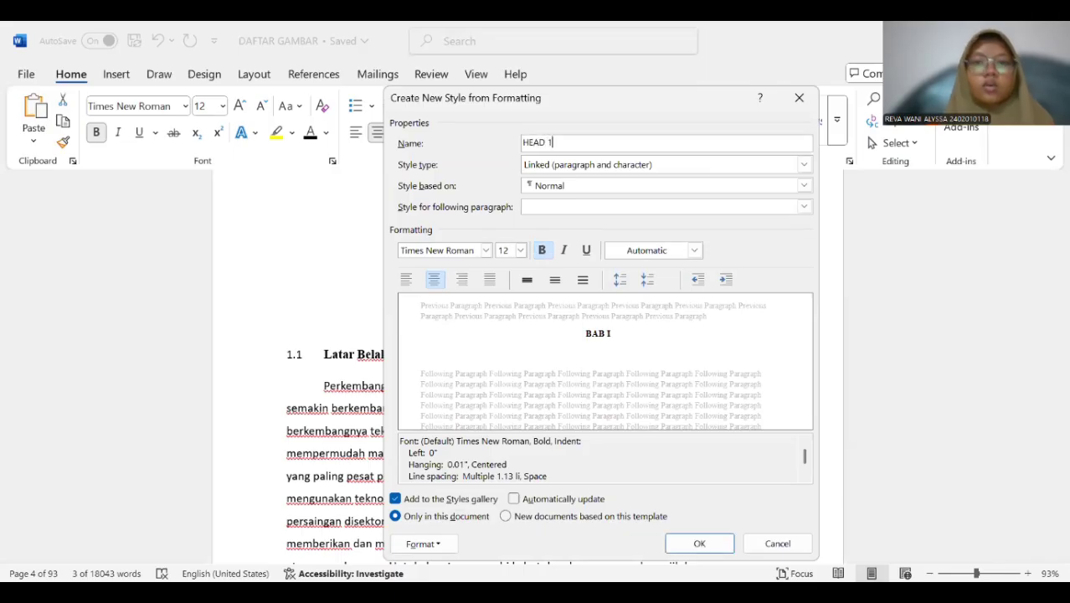
Base the HEAD 1 style on Heading 1 and use Heading 1 as its style for the following paragraph.
left_click(588, 185)
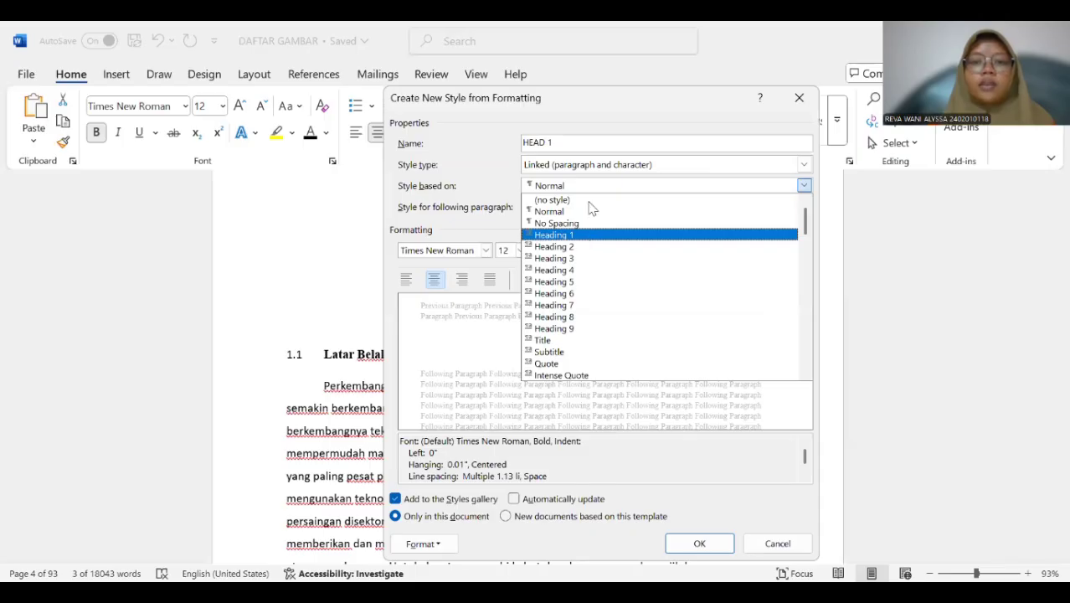
left_click(586, 234)
left_click(590, 205)
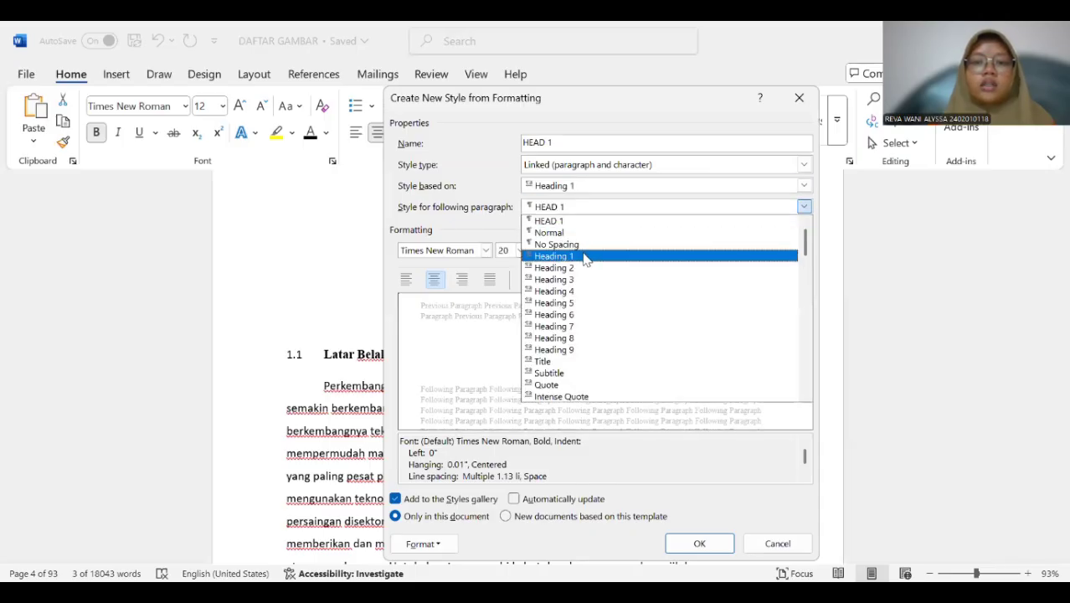
left_click(586, 255)
Give the HEAD 1 style a 12 pt bold font in Automatic colour and save the style.
left_click(520, 249)
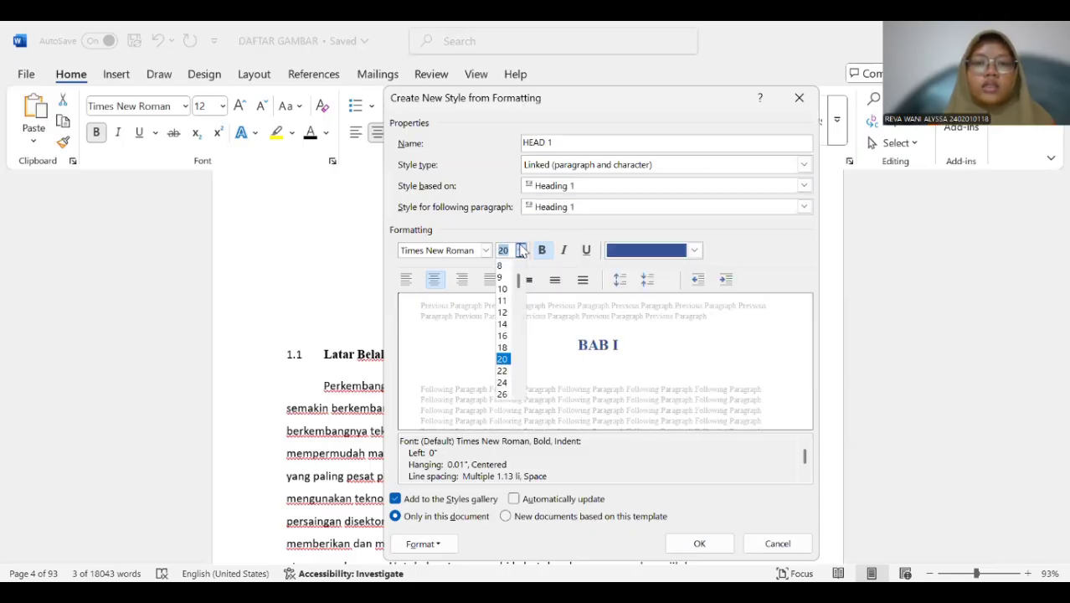
left_click(503, 311)
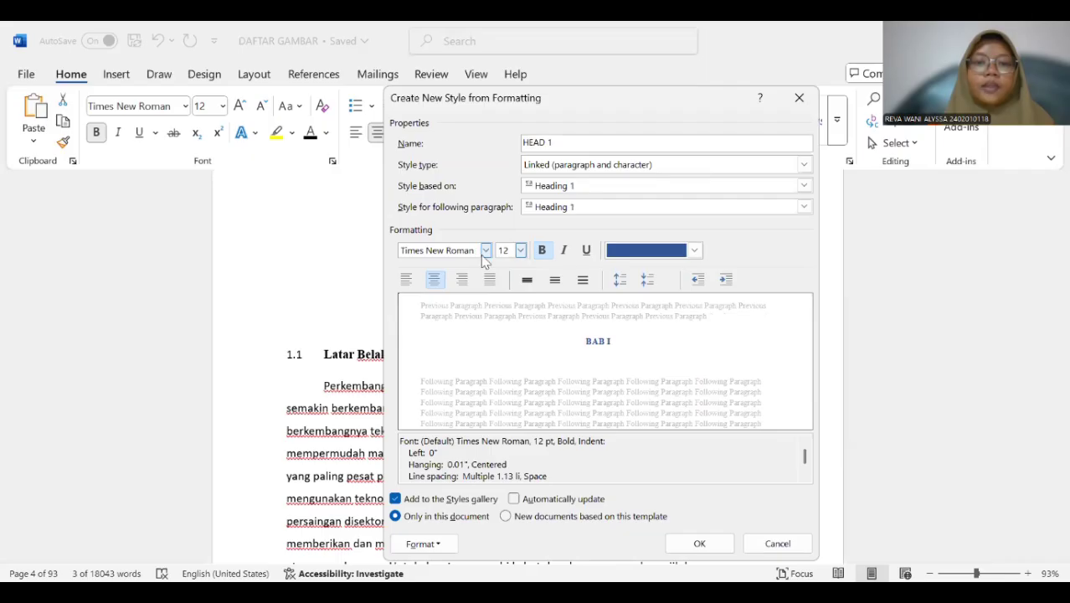
left_click(546, 250)
left_click(545, 250)
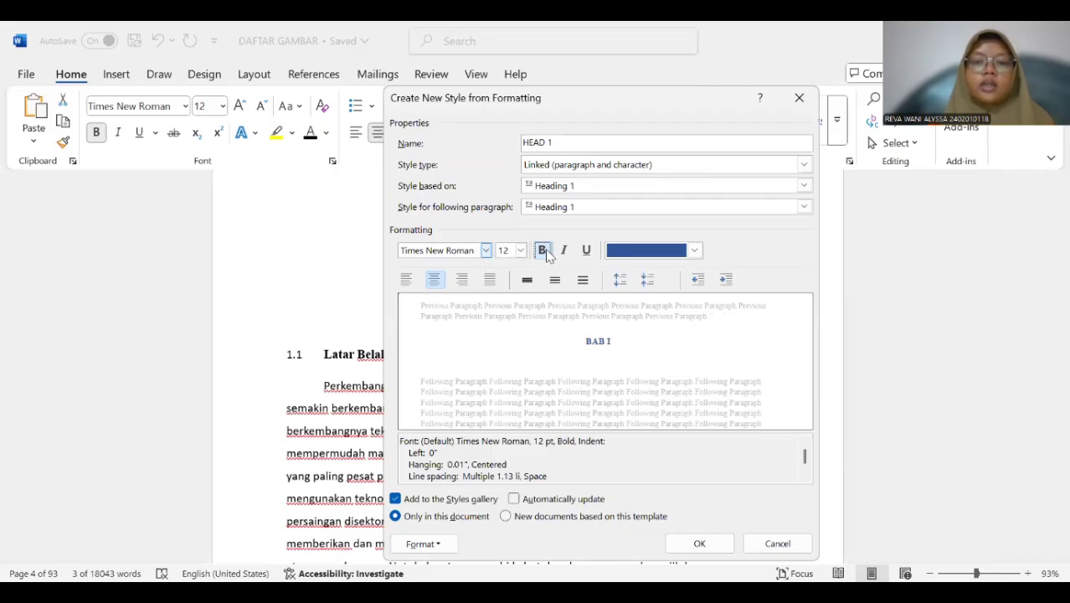
left_click(616, 250)
left_click(619, 256)
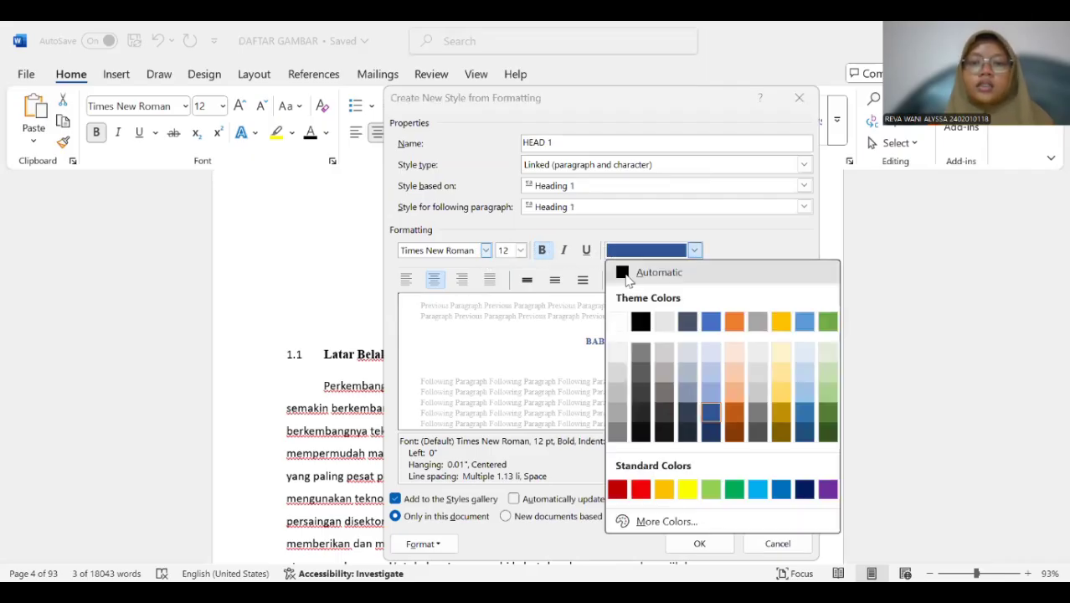
left_click(649, 271)
left_click(707, 550)
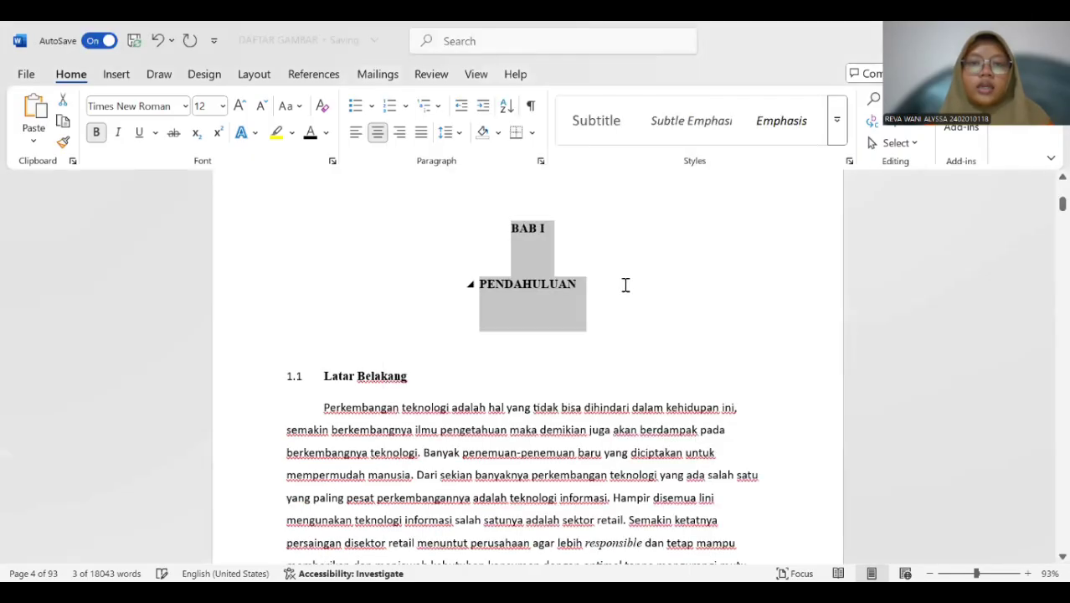
Start a new style from the "1.1 Latar Belakang" subheading and name it "SUB BAB 1".
scroll(623, 285, "down", 3)
scroll(505, 288, "up", 1)
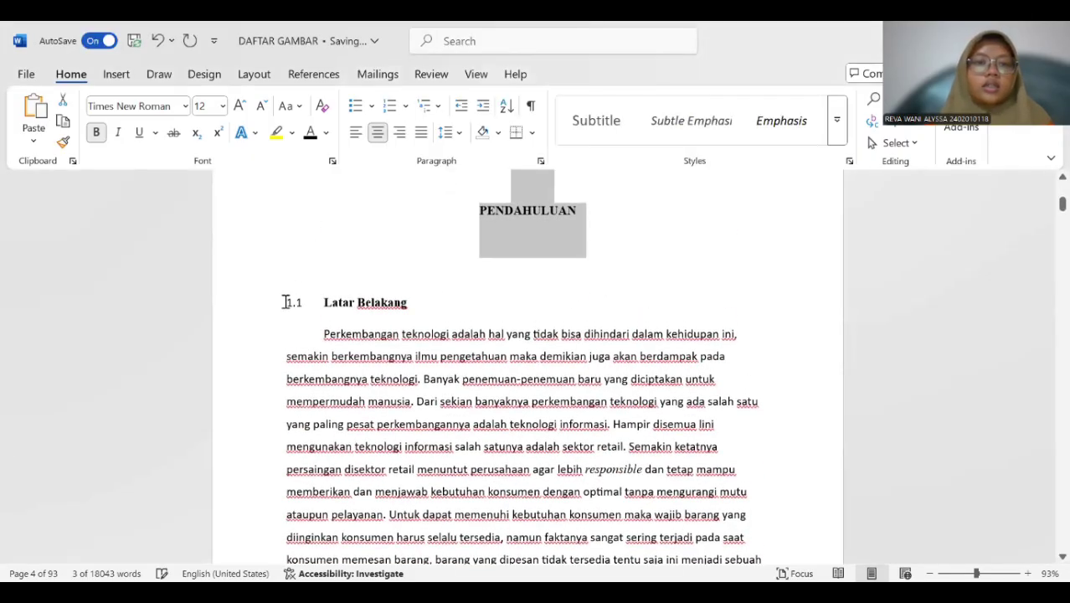
left_click_drag(284, 302, 406, 313)
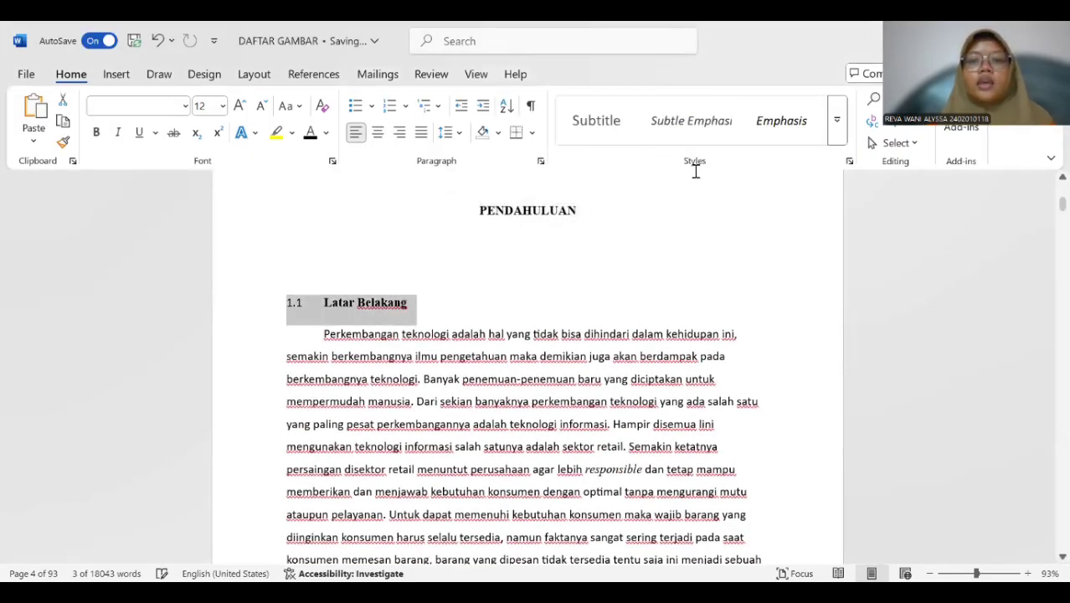
left_click(836, 120)
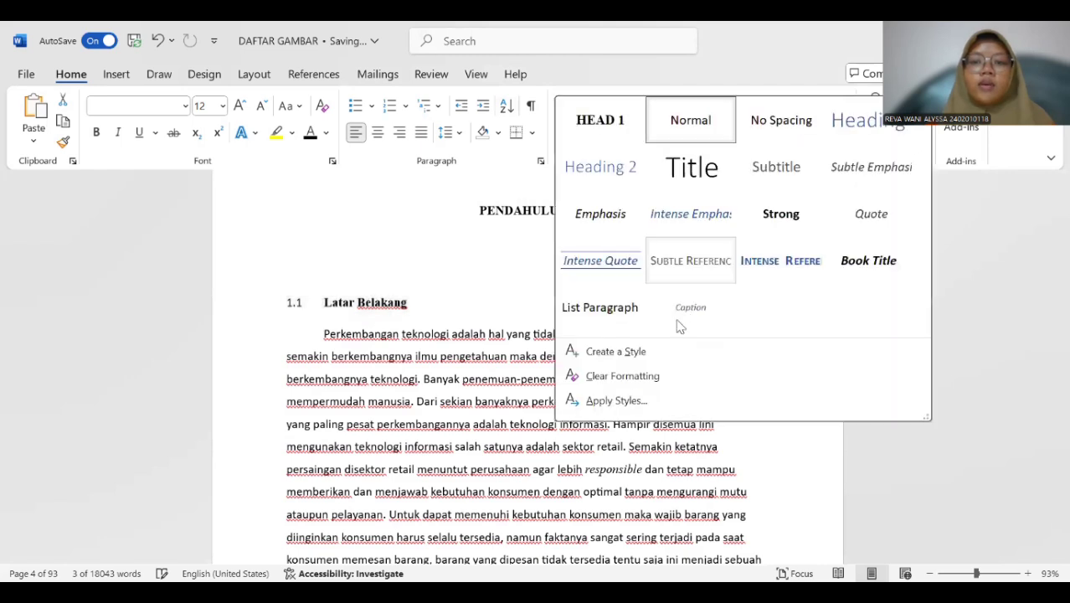
left_click(615, 351)
left_click(584, 228)
left_click(596, 143)
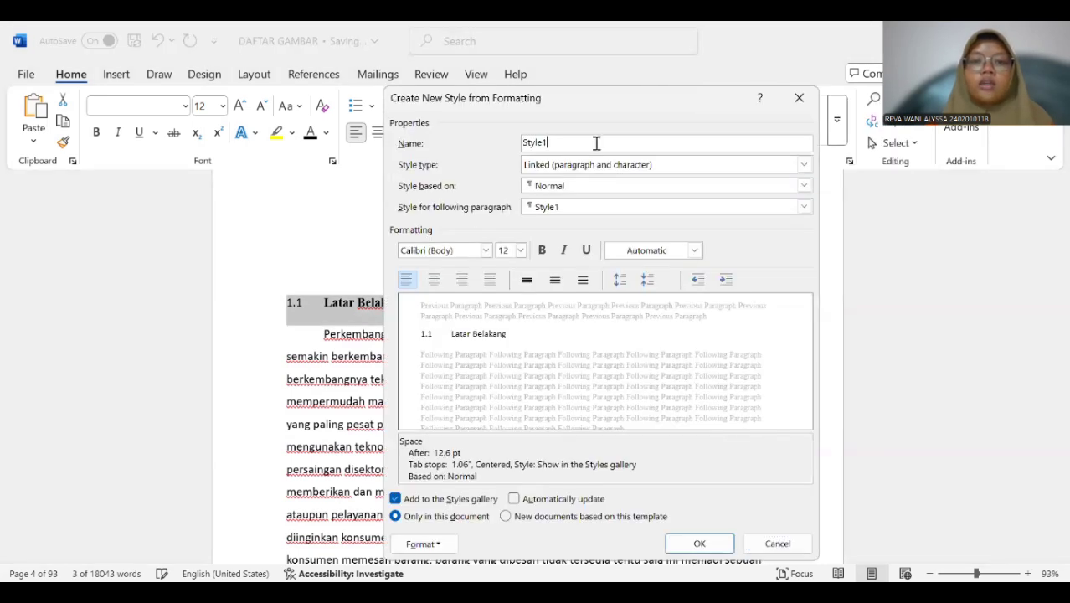
key("BackSpace")
key("BackSpace")
key("BackSpace")
key("BackSpace")
key("BackSpace")
key("BackSpace")
type("SUB BAB 1")
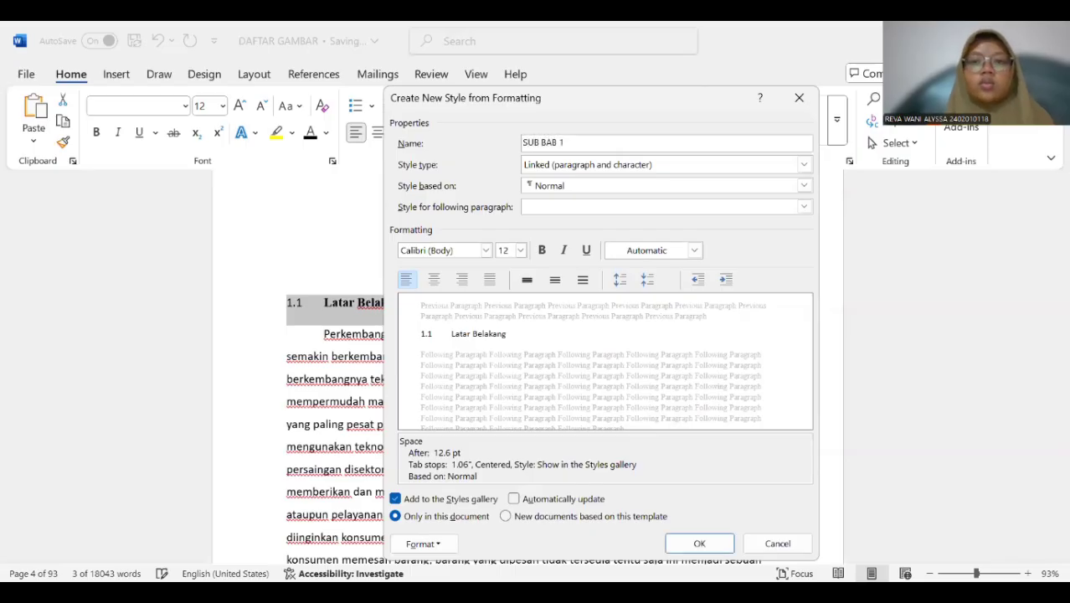
Base the SUB BAB 1 style on Heading 2 and use Heading 2 as its style for the following paragraph.
left_click(605, 188)
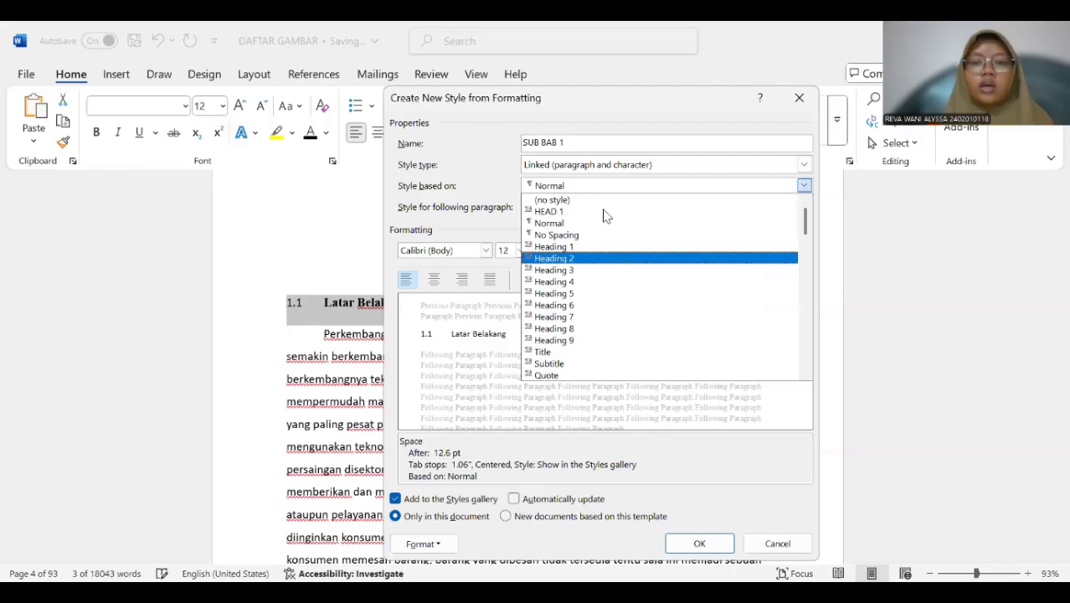
left_click(599, 258)
left_click(603, 207)
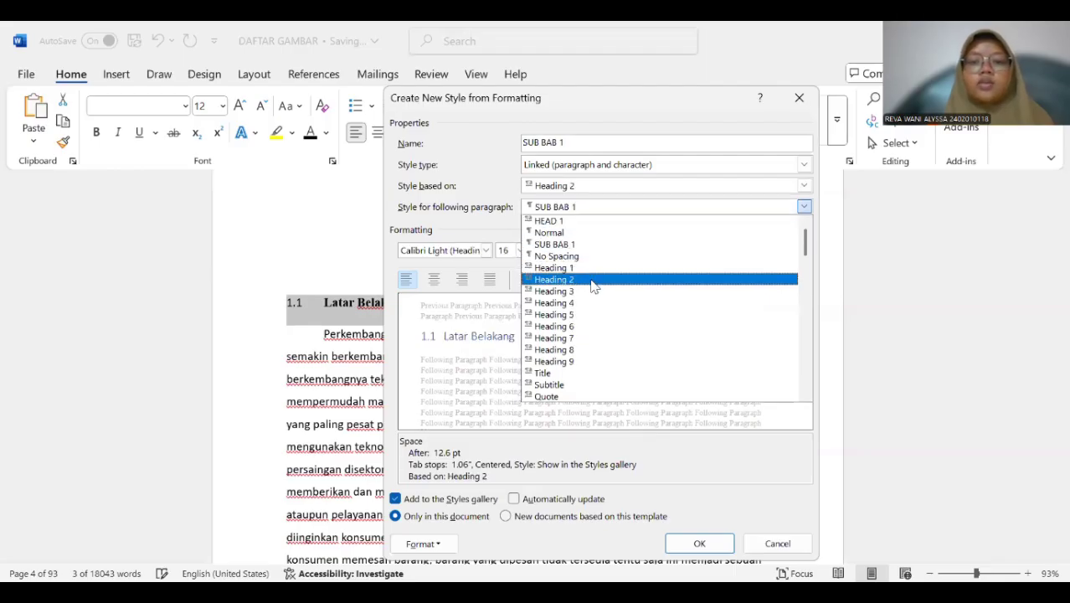
left_click(591, 280)
Format the SUB BAB 1 style as Times New Roman, 12 pt, bold, with Automatic colour, and save it.
left_click(615, 249)
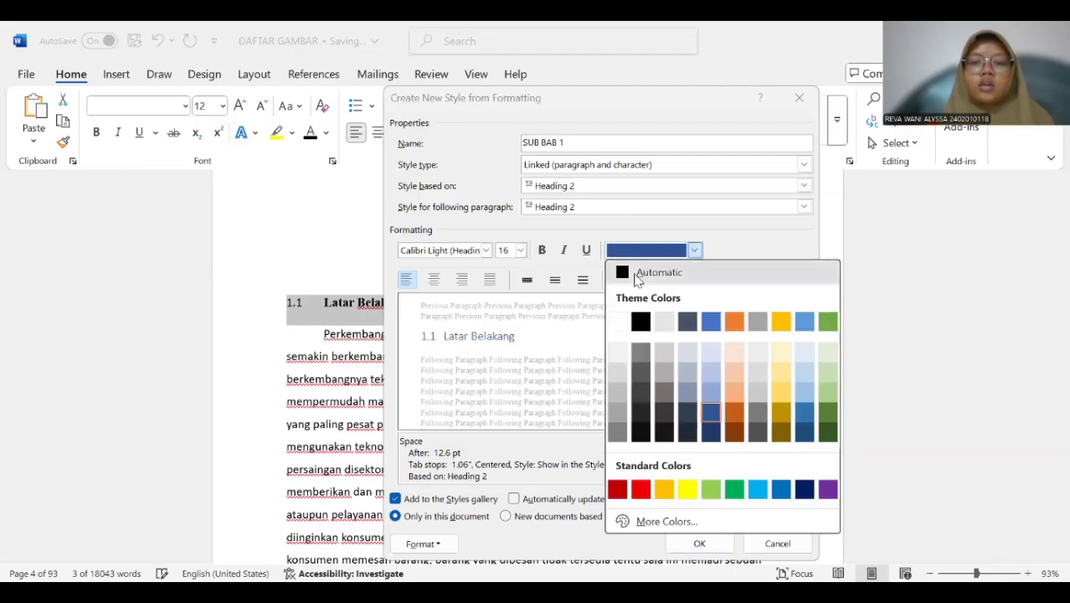
left_click(645, 273)
left_click(542, 249)
left_click(515, 252)
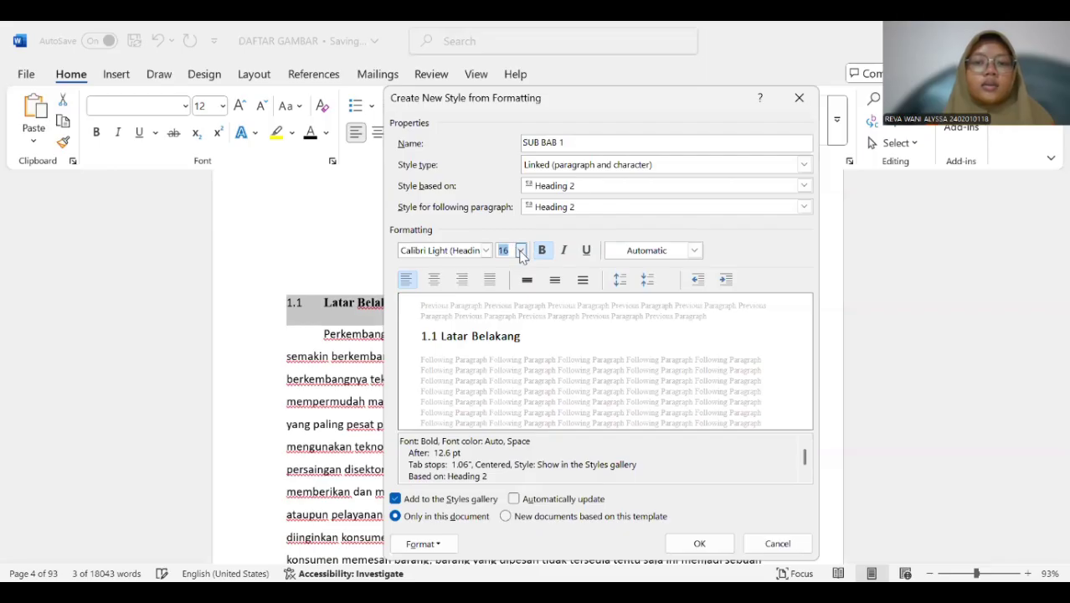
left_click(520, 251)
left_click(505, 312)
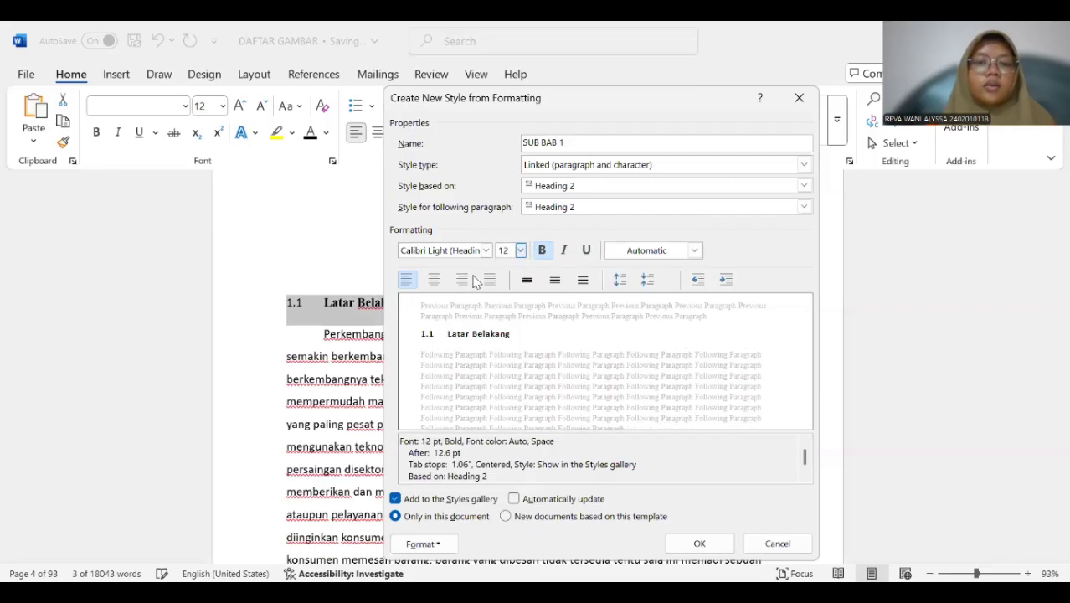
left_click(487, 249)
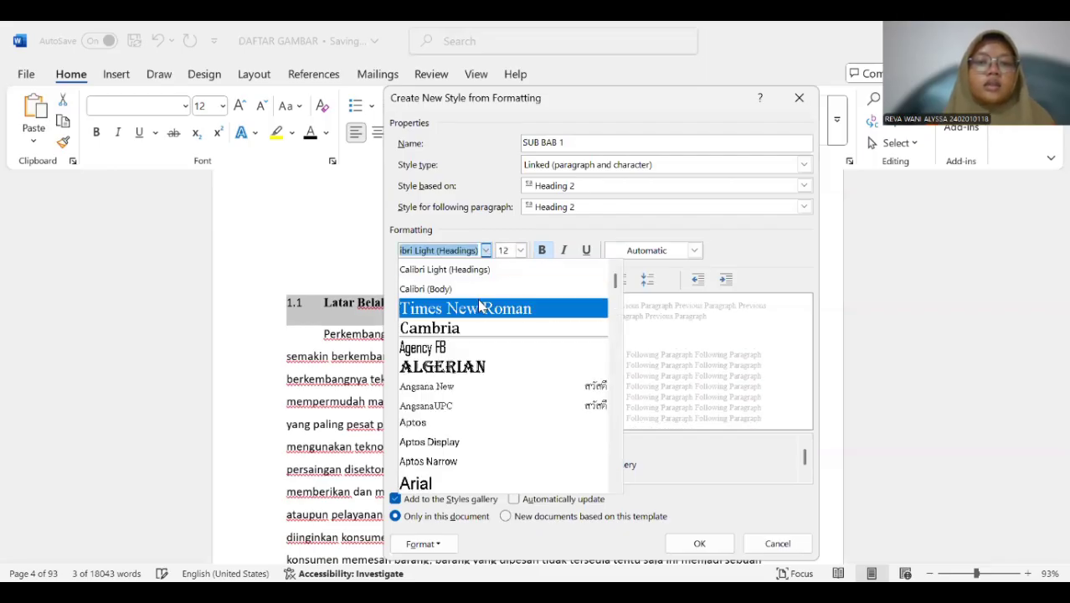
left_click(478, 306)
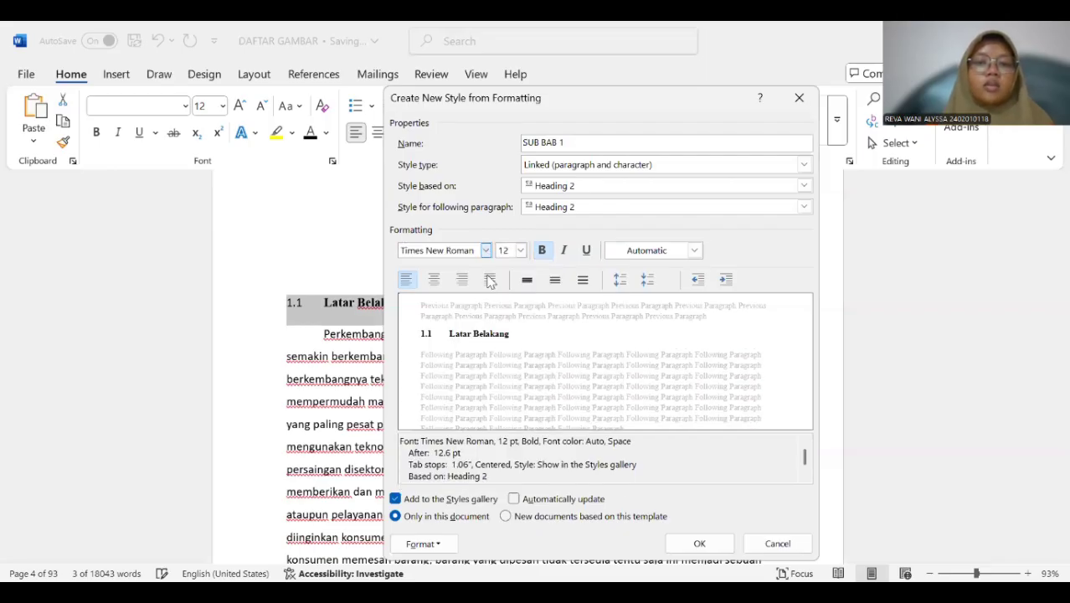
left_click(699, 542)
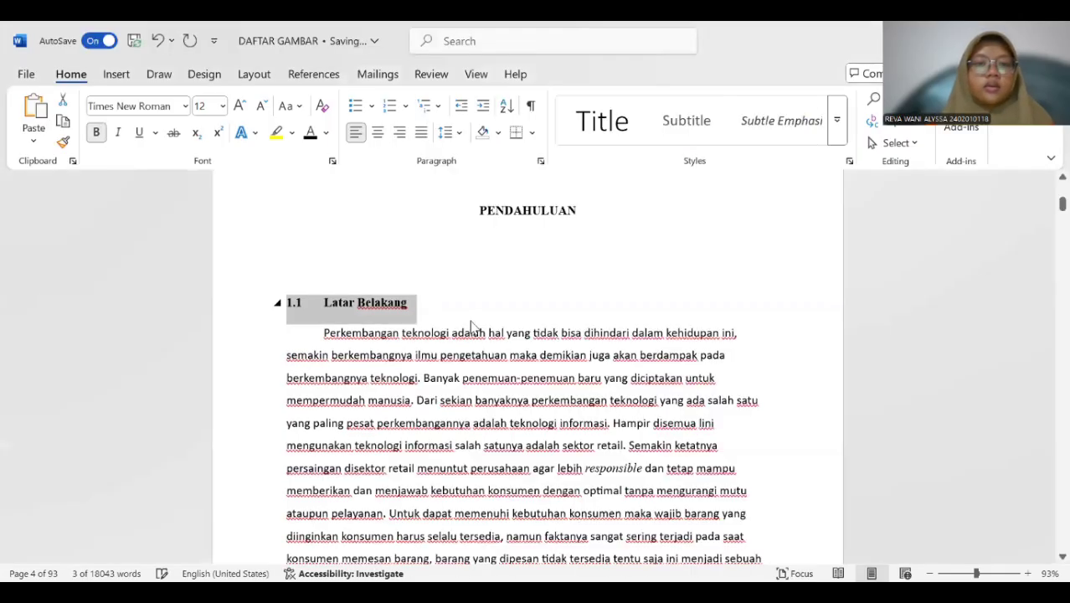
Apply the SUB BAB 1 style to the "1.2 Perumusan Masalah" subheading.
scroll(471, 326, "down", 15)
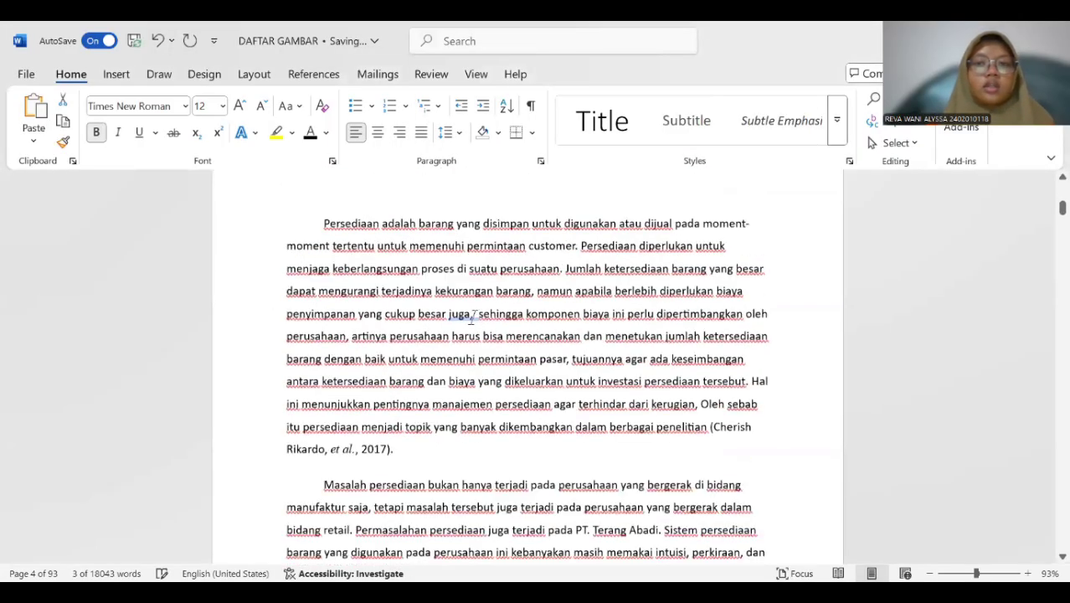
scroll(473, 318, "down", 5)
scroll(474, 318, "down", 8)
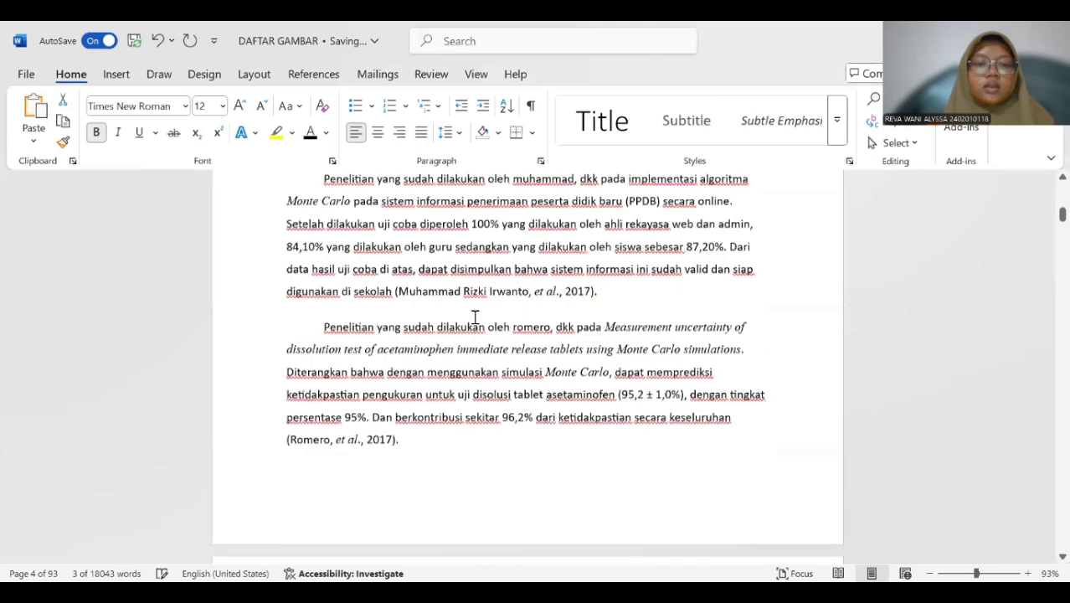
scroll(474, 316, "down", 8)
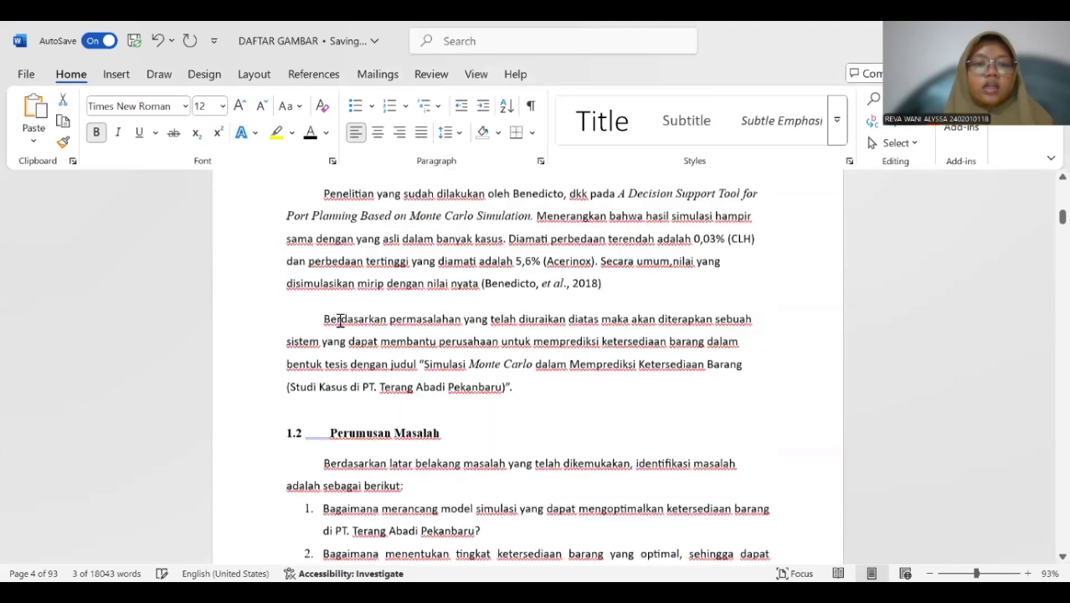
scroll(284, 338, "down", 2)
left_click_drag(330, 338, 437, 343)
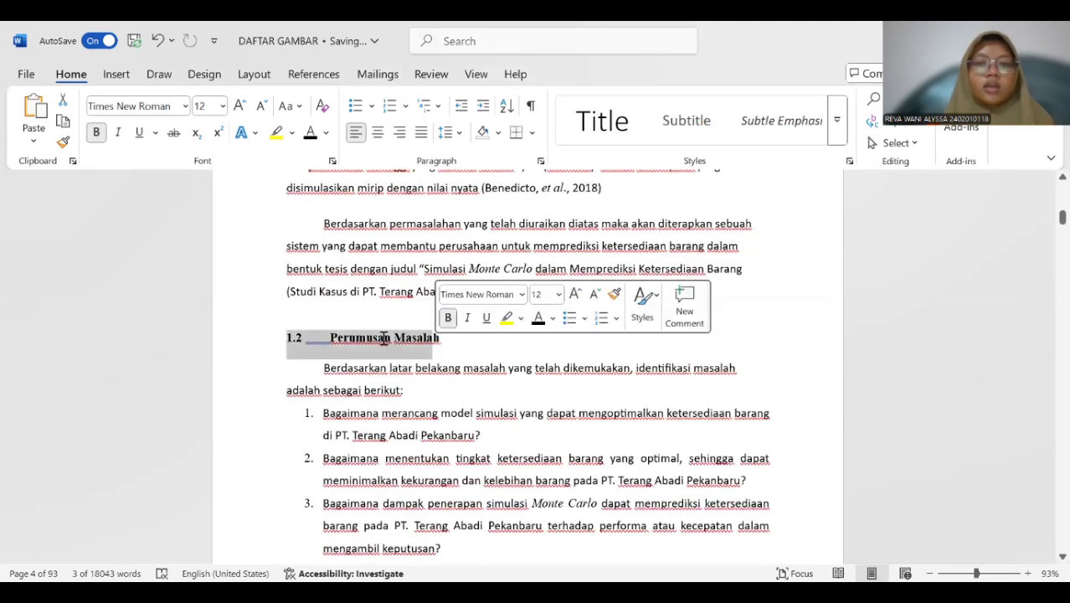
left_click(834, 136)
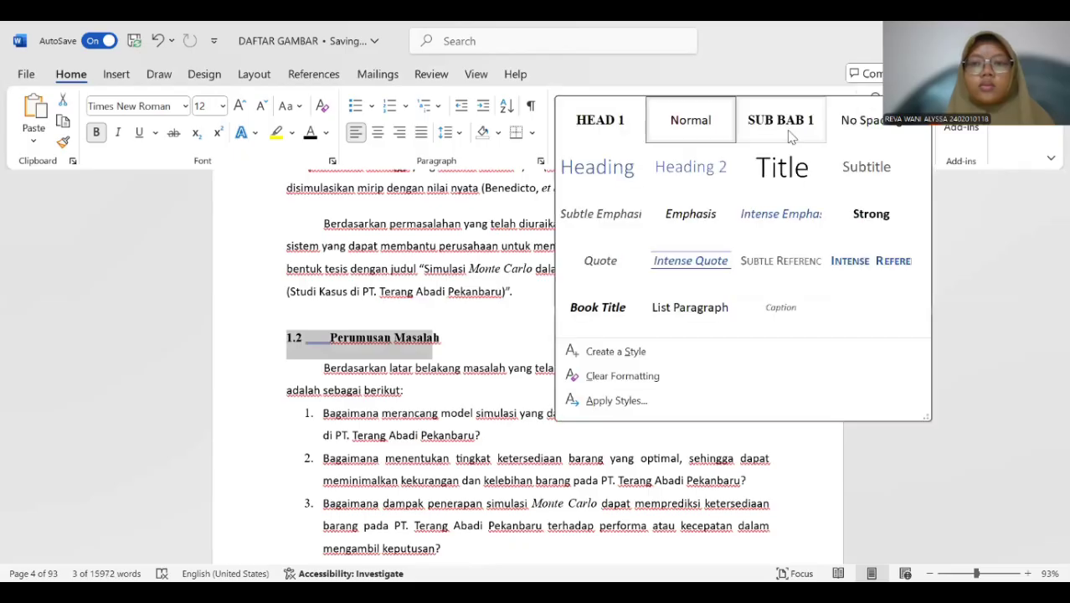
left_click(789, 136)
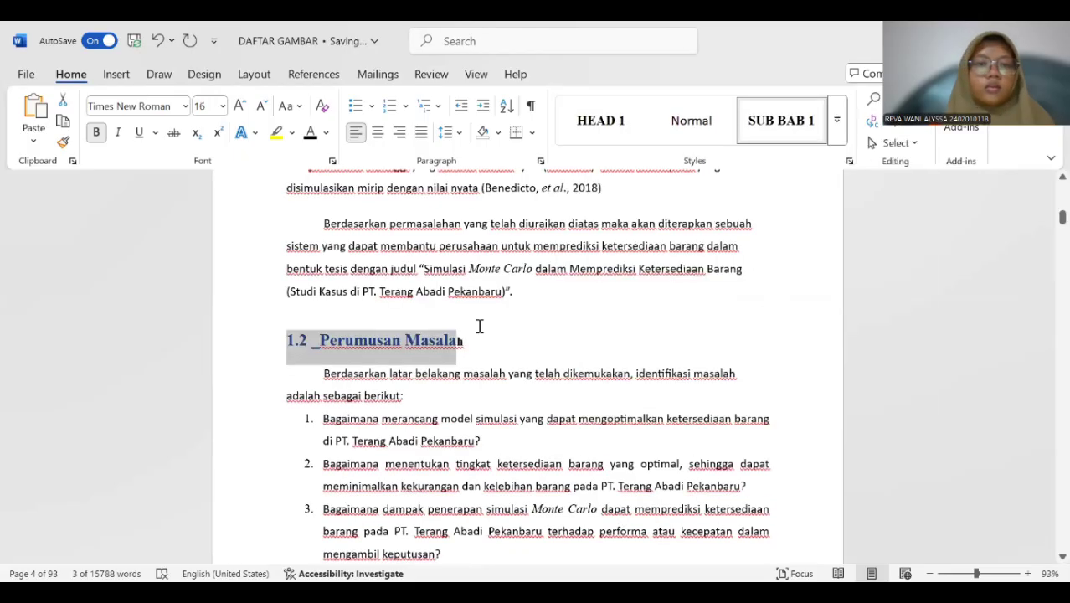
Reapply the SUB BAB 1 style to the entire "1.2 Perumusan Masalah" subheading, including its last letter.
left_click(450, 328)
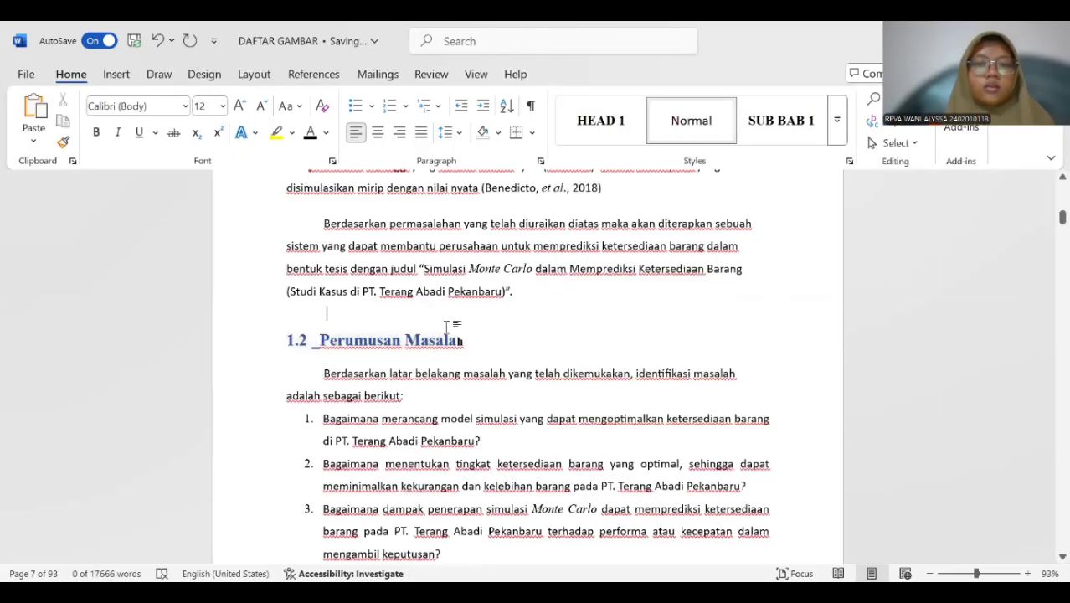
left_click(291, 340)
left_click_drag(410, 341, 477, 347)
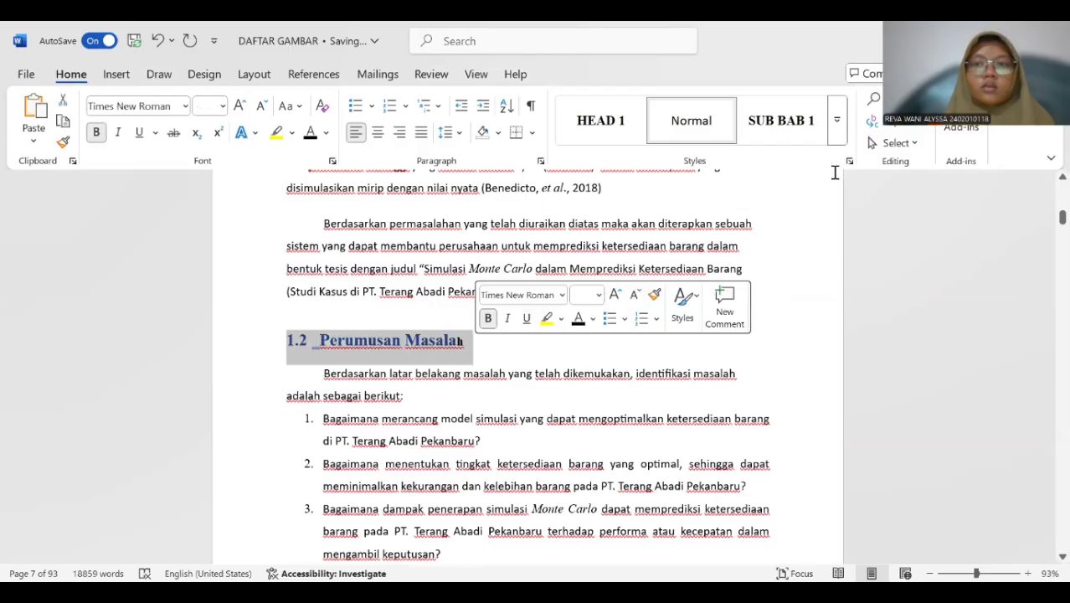
left_click(793, 136)
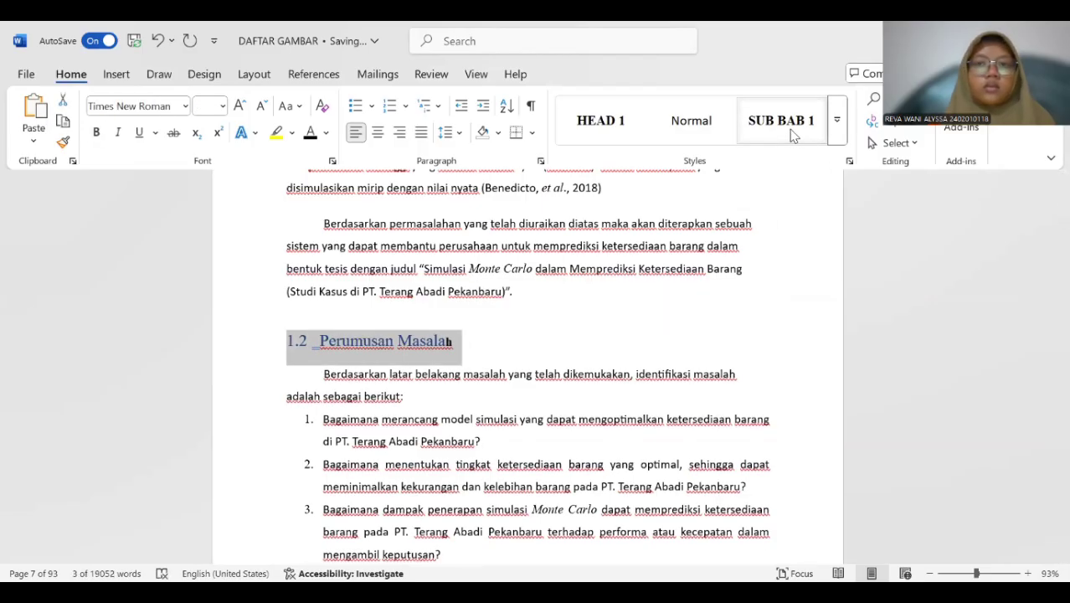
left_click(790, 129)
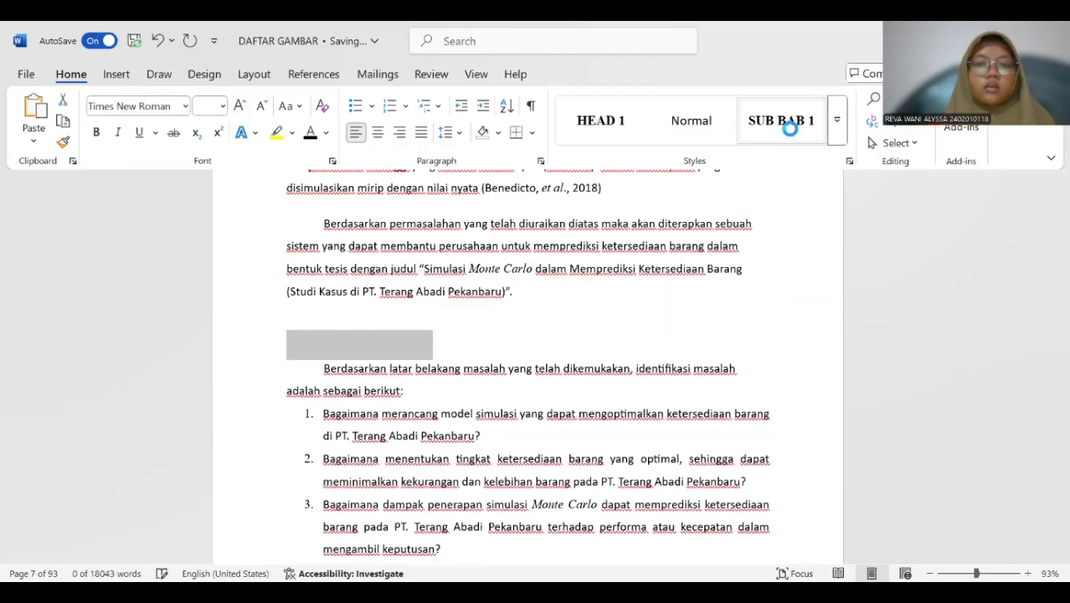
left_click(531, 320)
Apply the SUB BAB 1 style to the "1.3 Batasan Masalah" subheading.
scroll(479, 325, "down", 4)
scroll(473, 325, "up", 2)
scroll(476, 326, "up", 5)
left_click(370, 409)
scroll(411, 365, "down", 9)
left_click_drag(286, 336, 429, 354)
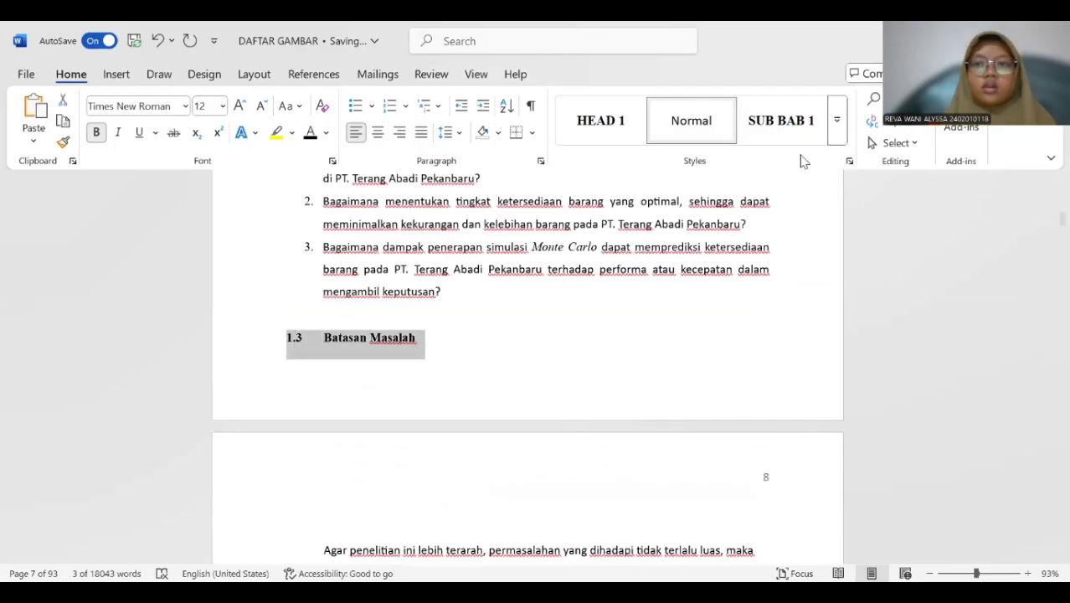
left_click(781, 120)
Apply the SUB BAB 1 style to the "1.4 Tujuan Penelitian" and "1.5 Manfaat Penelitian" subheadings.
scroll(518, 358, "down", 9)
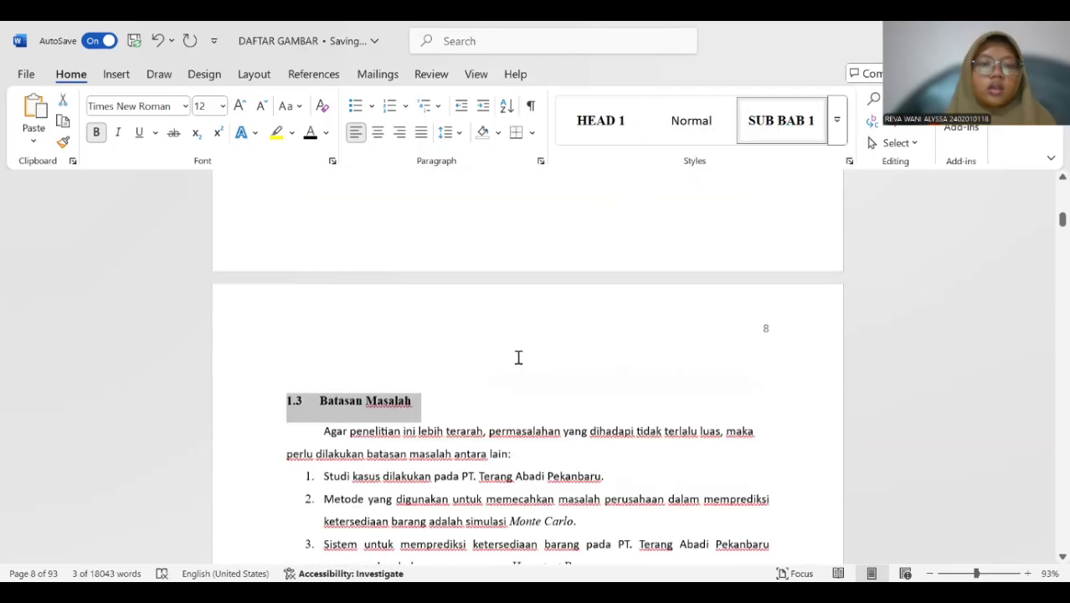
scroll(517, 347, "down", 5)
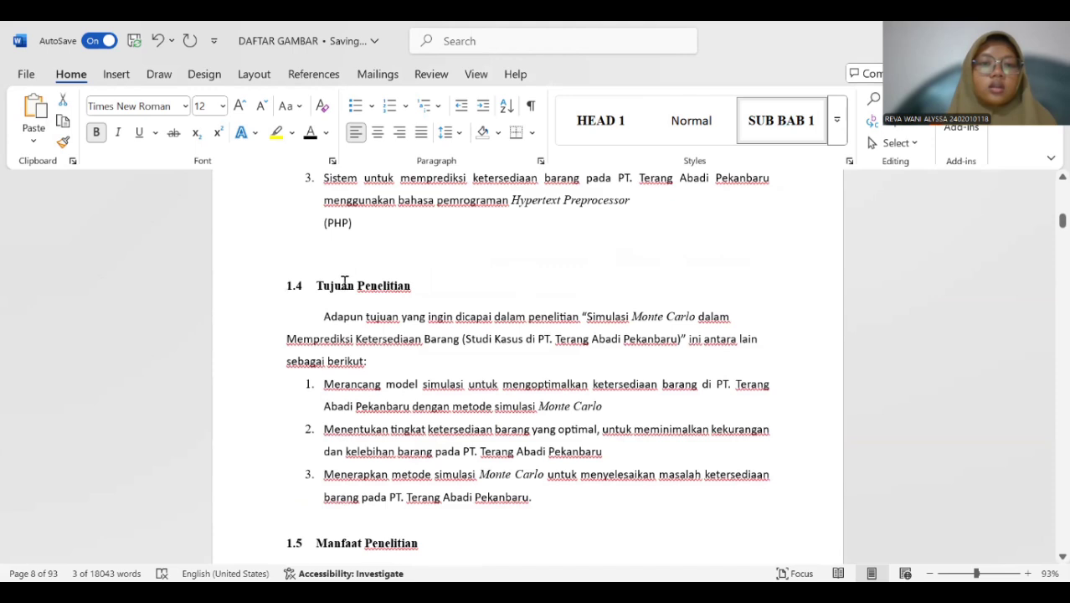
left_click_drag(286, 285, 418, 287)
left_click(783, 125)
scroll(409, 366, "down", 7)
left_click_drag(284, 295, 419, 295)
left_click(782, 142)
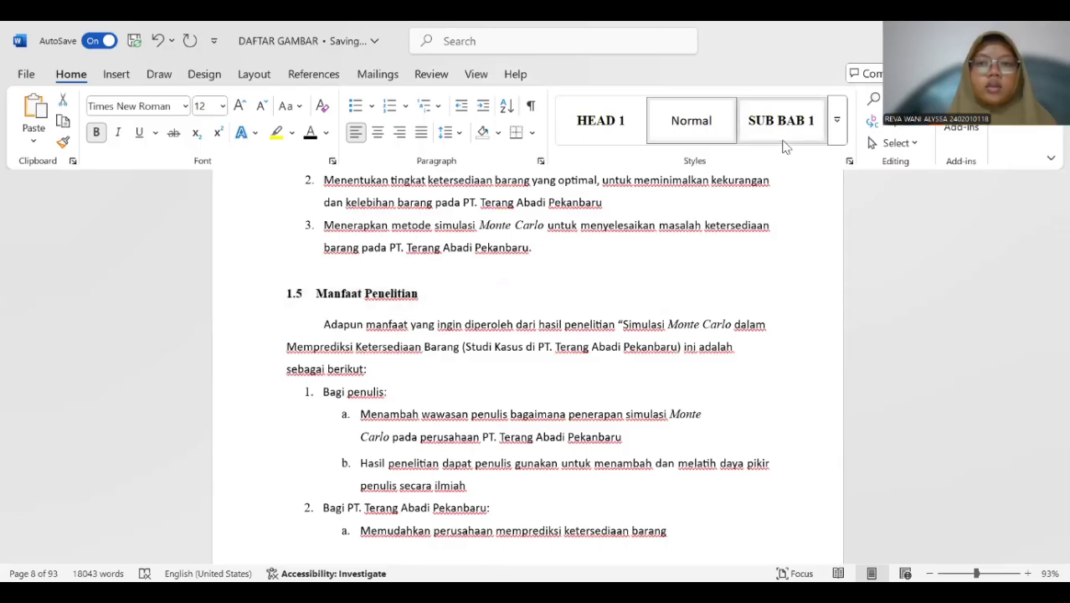
Apply the SUB BAB 1 style to the "1.6 Sistematika Penulisan" subheading.
scroll(387, 345, "down", 15)
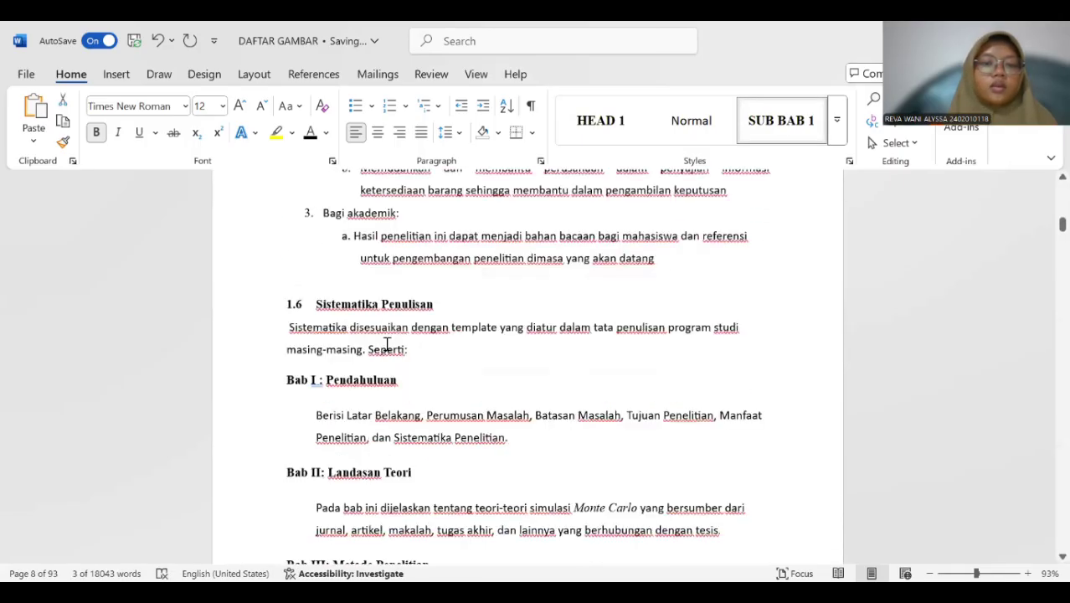
scroll(360, 327, "down", 1)
triple_click(351, 269)
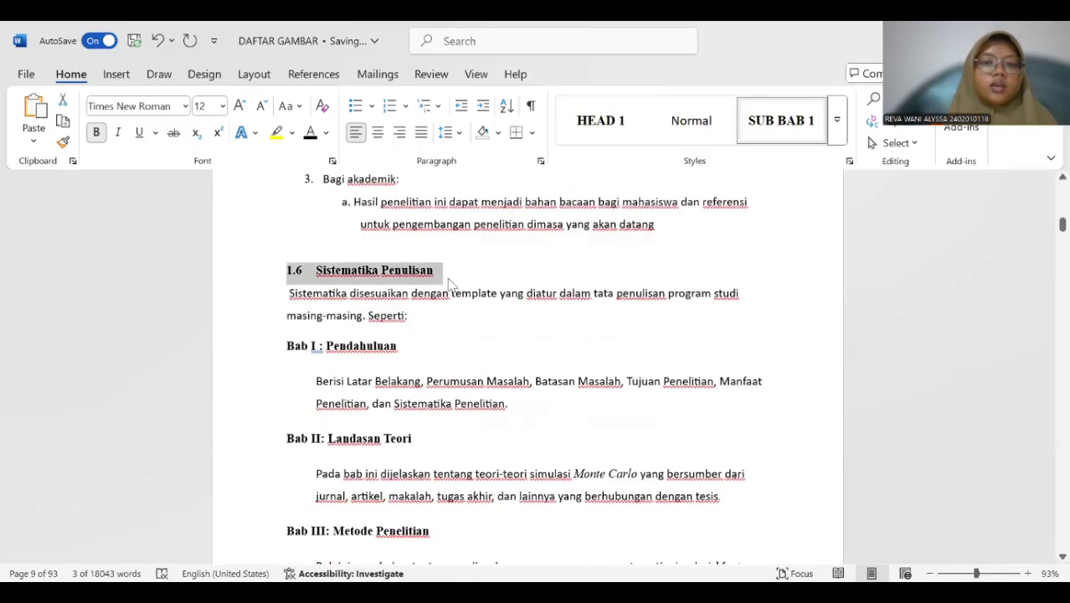
left_click(779, 133)
Apply the HEAD 1 style to the "BAB II LANDASAN TEORI" chapter title.
scroll(490, 333, "down", 20)
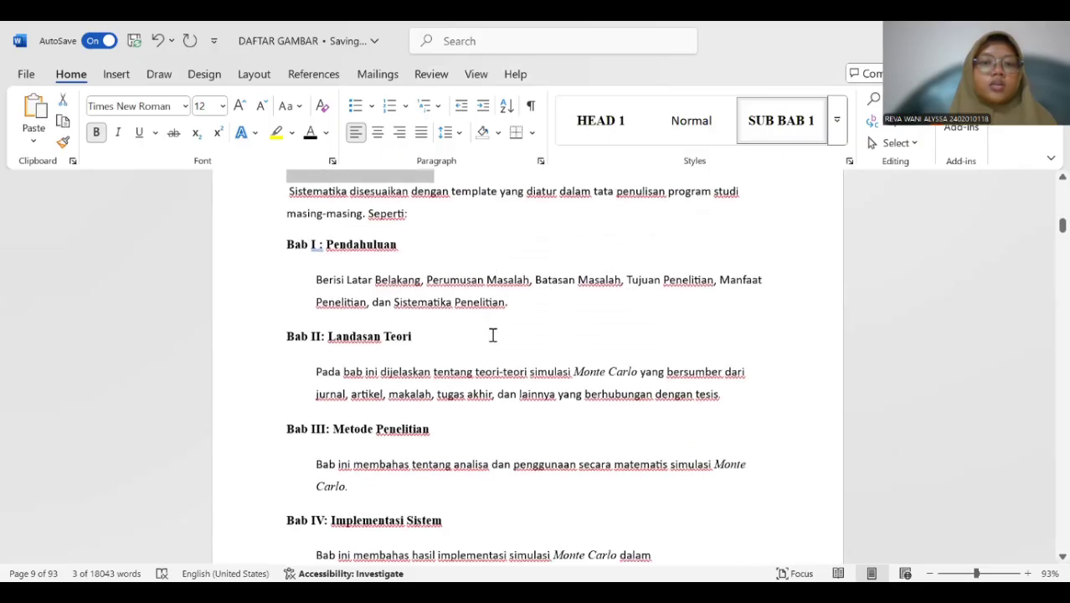
scroll(494, 341, "up", 1)
left_click_drag(502, 283, 585, 322)
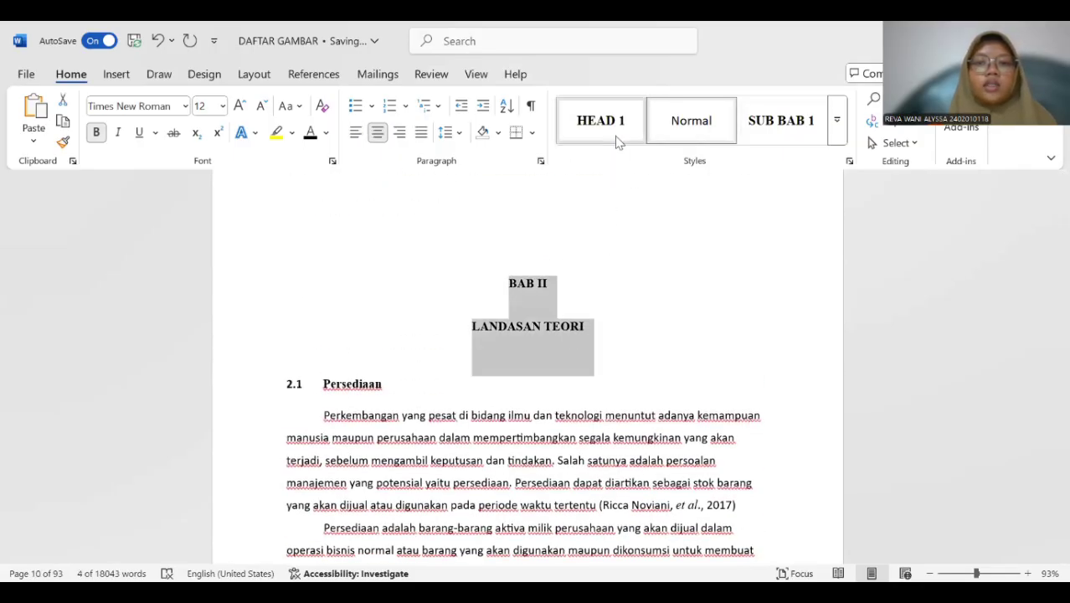
left_click(616, 134)
Start a new style from the "2.1 Persediaan" subheading and name it "SUB BAB 2".
scroll(594, 335, "down", 3)
scroll(594, 333, "up", 1)
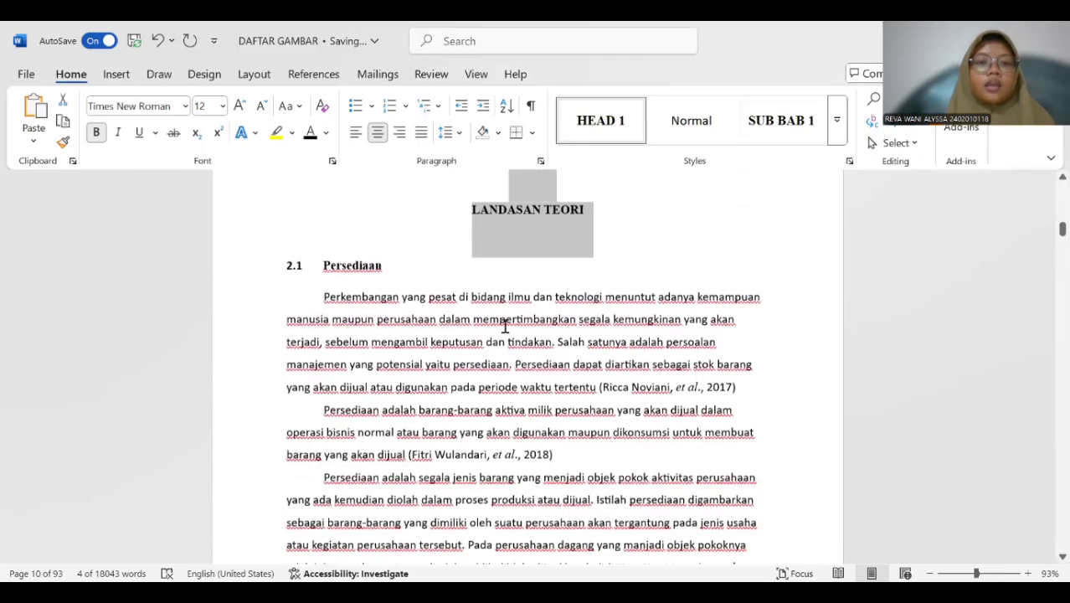
left_click(278, 266)
triple_click(321, 275)
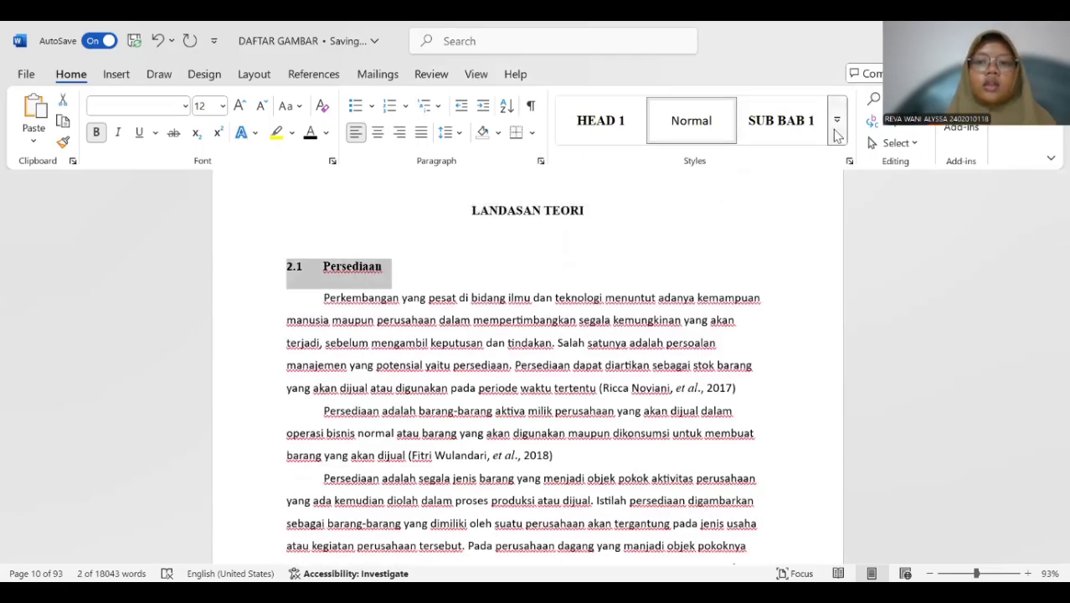
left_click(836, 134)
left_click(615, 351)
left_click(585, 230)
key("BackSpace")
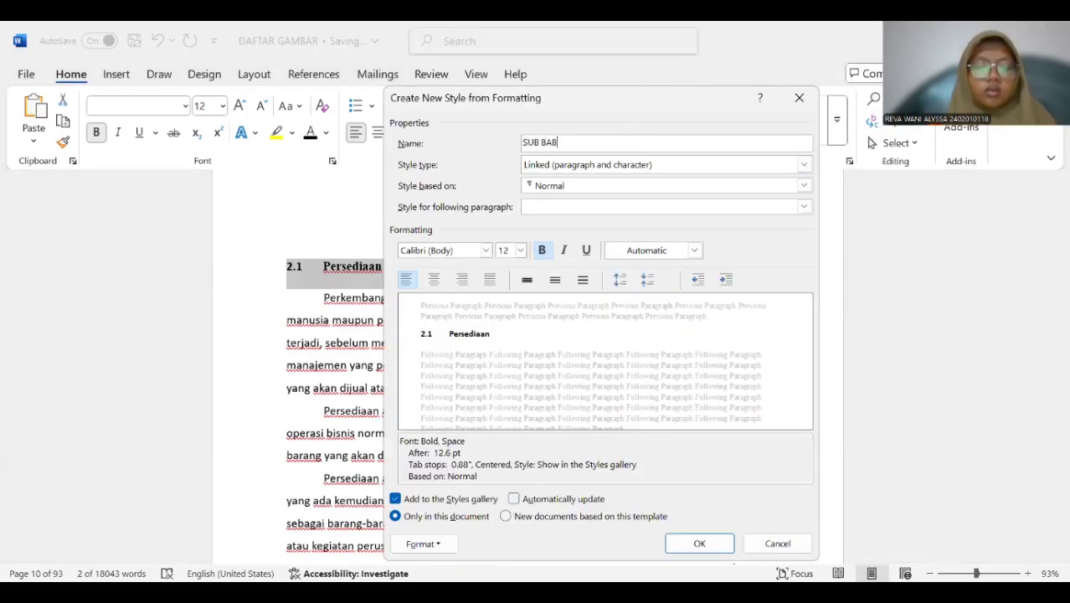
Base the SUB BAB 2 style on Heading 2 and use Heading 2 as its style for the following paragraph.
left_click(636, 185)
left_click(620, 271)
left_click(622, 209)
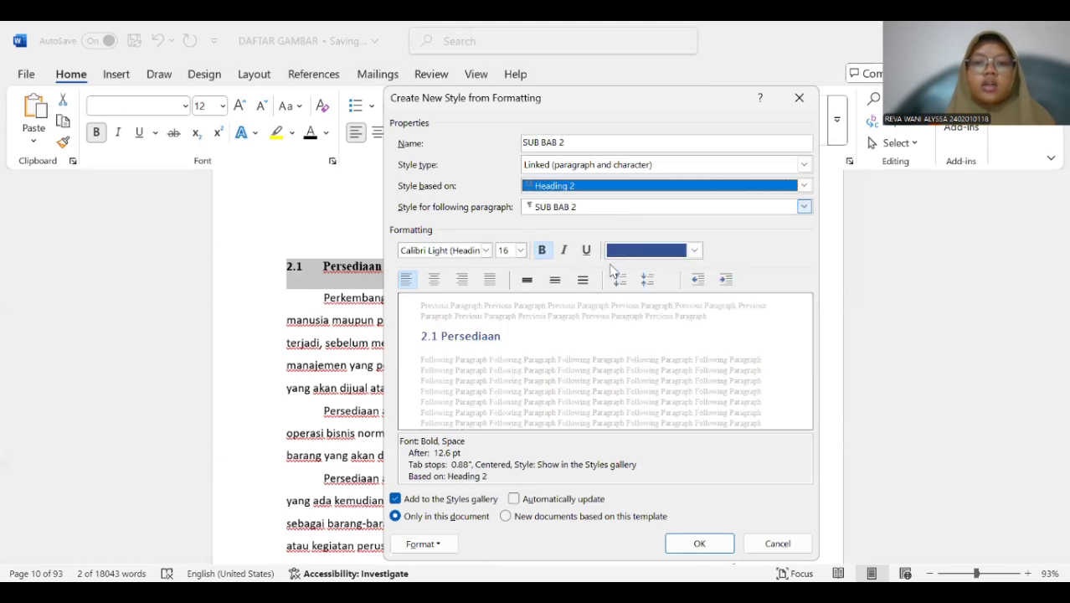
left_click(613, 292)
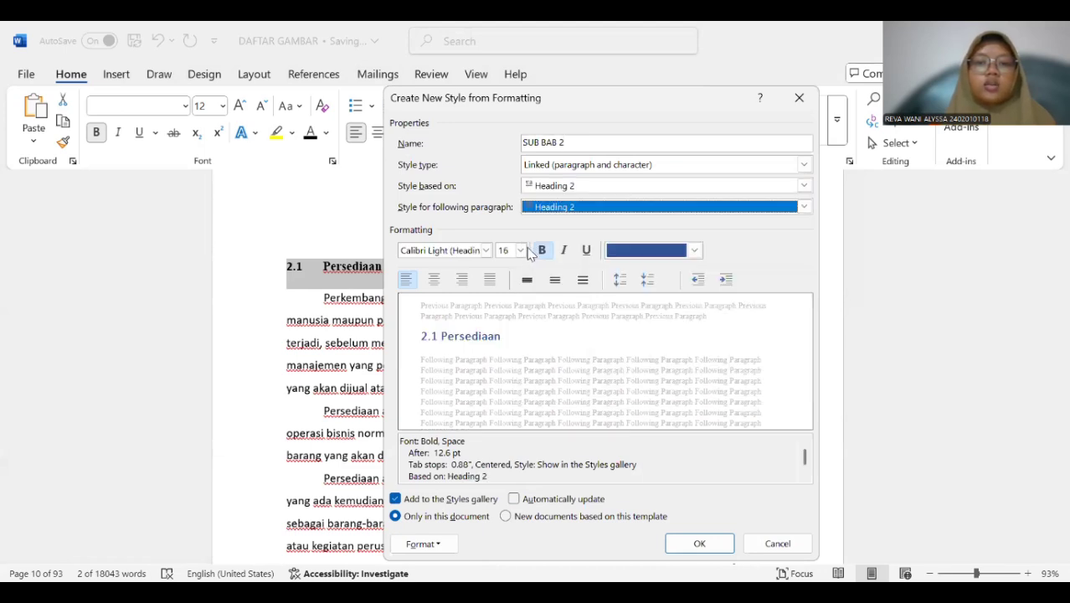
Format the SUB BAB 2 style as Times New Roman, 12 pt, with Automatic colour, and save it.
left_click(521, 250)
left_click(505, 312)
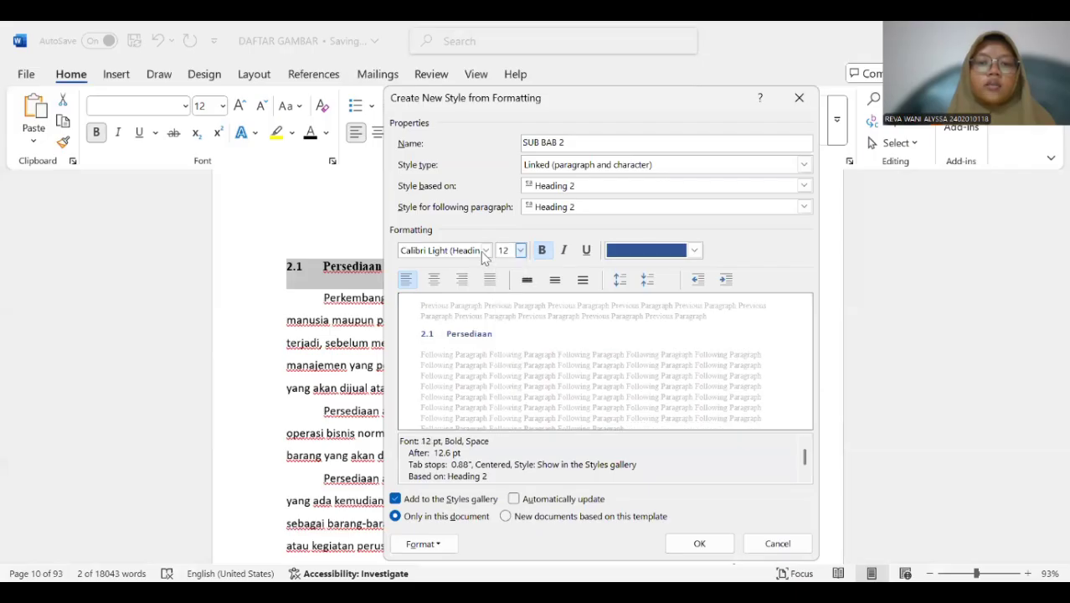
left_click(486, 250)
left_click(468, 307)
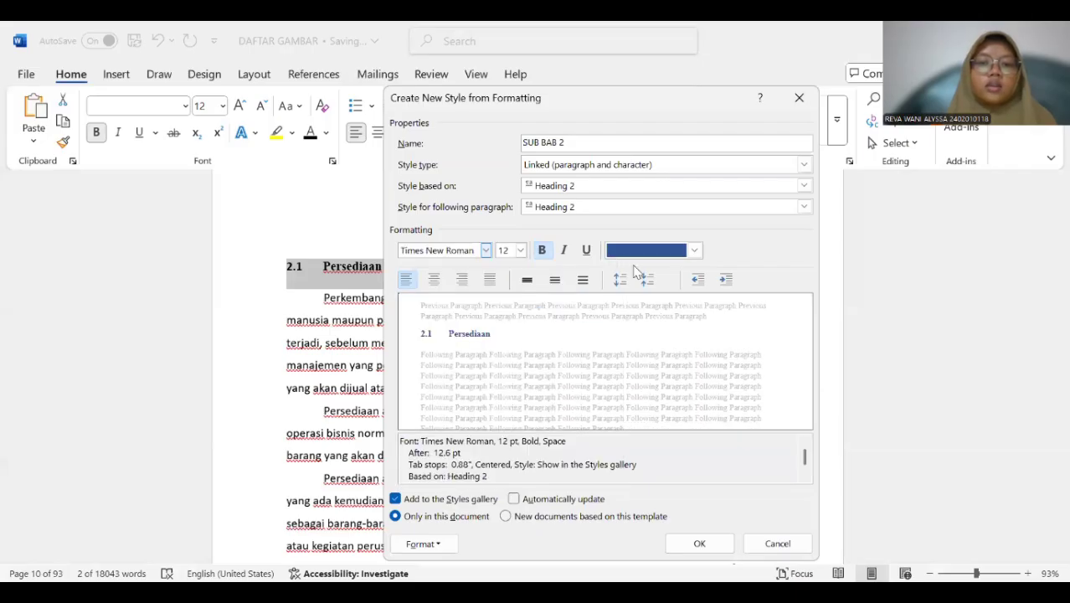
left_click(650, 251)
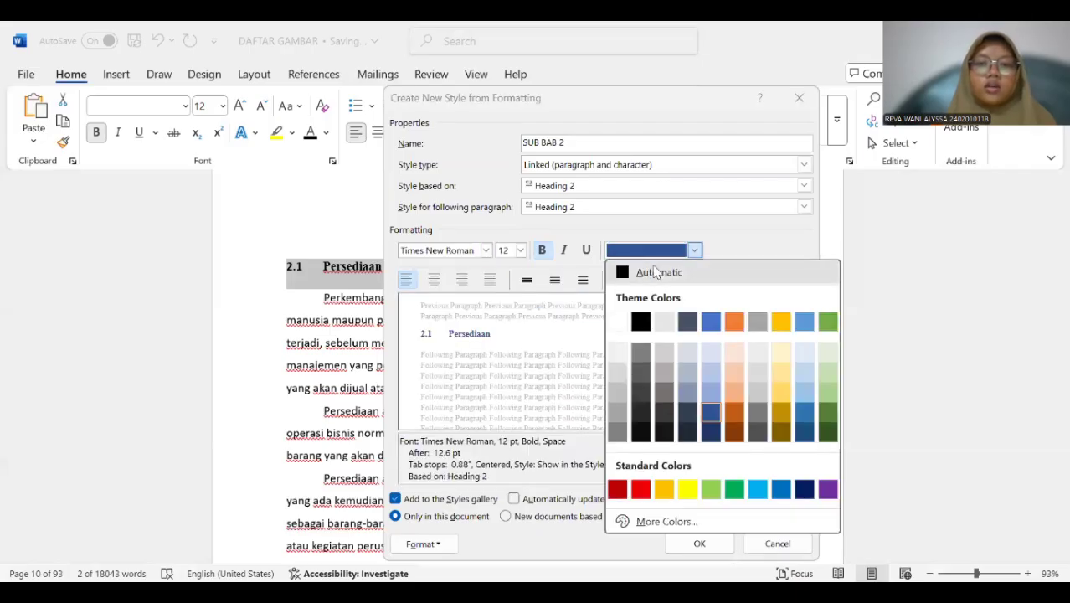
left_click(657, 272)
left_click(699, 544)
scroll(335, 326, "down", 3)
scroll(368, 335, "up", 4)
left_click(378, 351)
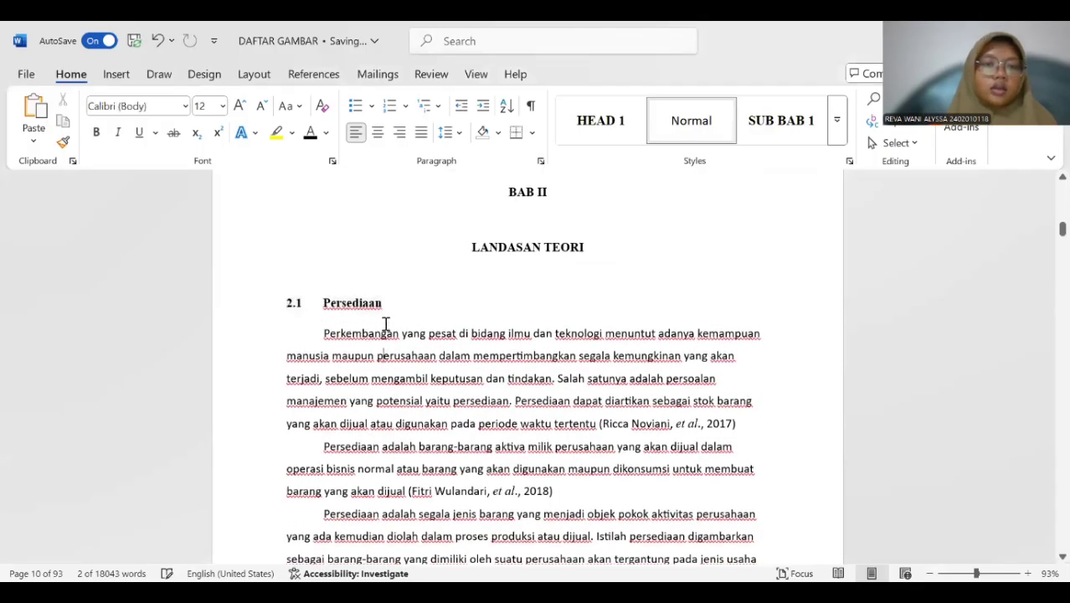
Start a new style from the "2.1.1 Manajemen Persediaan" subheading and name it "SUB BAB 2.1".
scroll(375, 333, "down", 10)
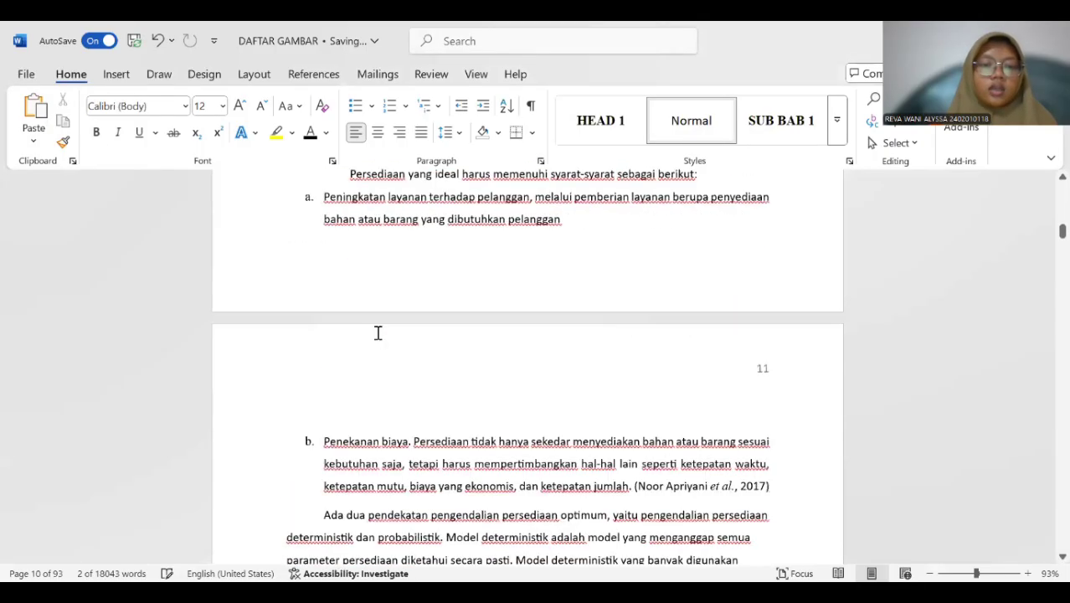
scroll(377, 333, "down", 4)
scroll(377, 333, "down", 5)
scroll(377, 334, "up", 3)
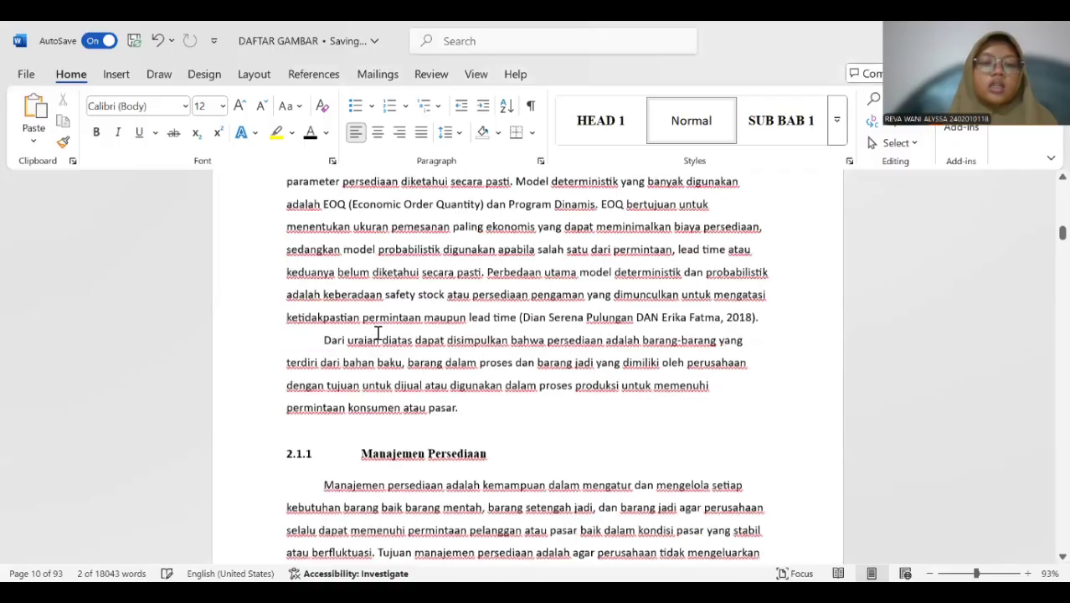
scroll(377, 333, "up", 3)
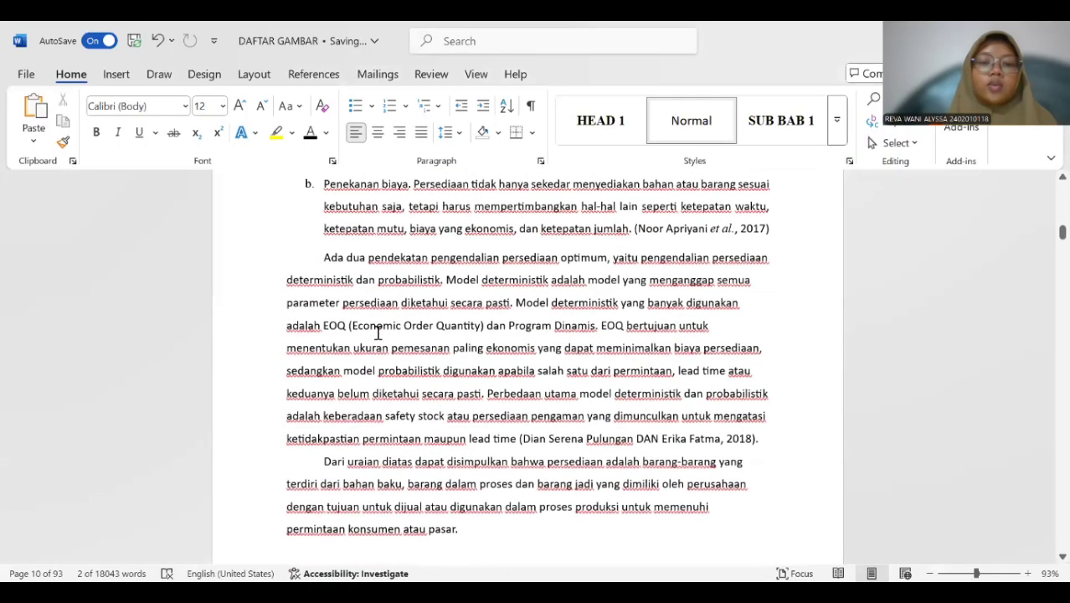
scroll(377, 333, "down", 5)
scroll(378, 333, "up", 3)
scroll(377, 333, "down", 4)
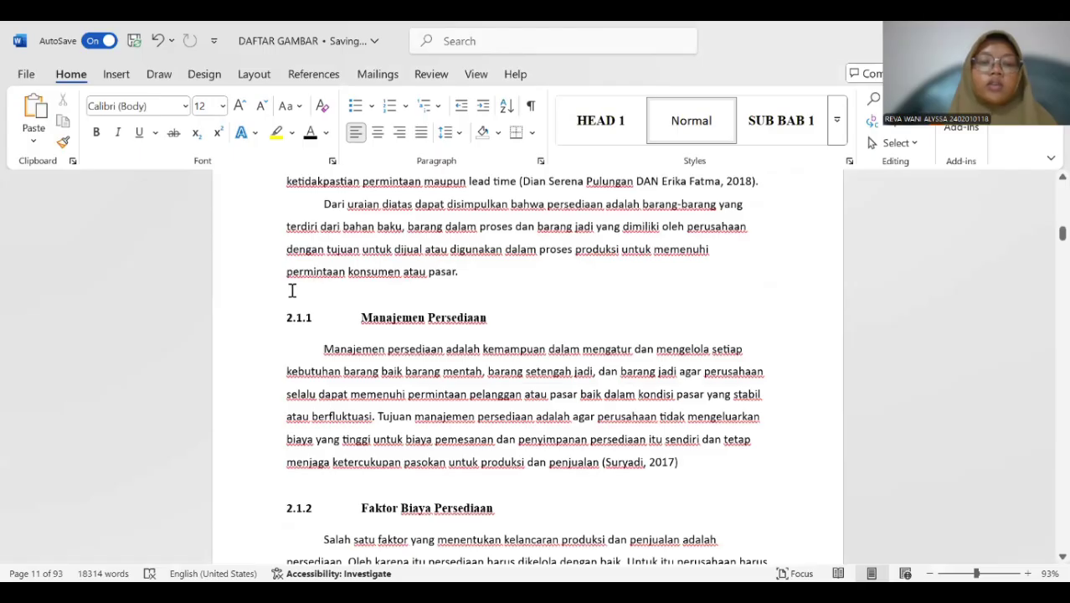
left_click_drag(282, 318, 473, 327)
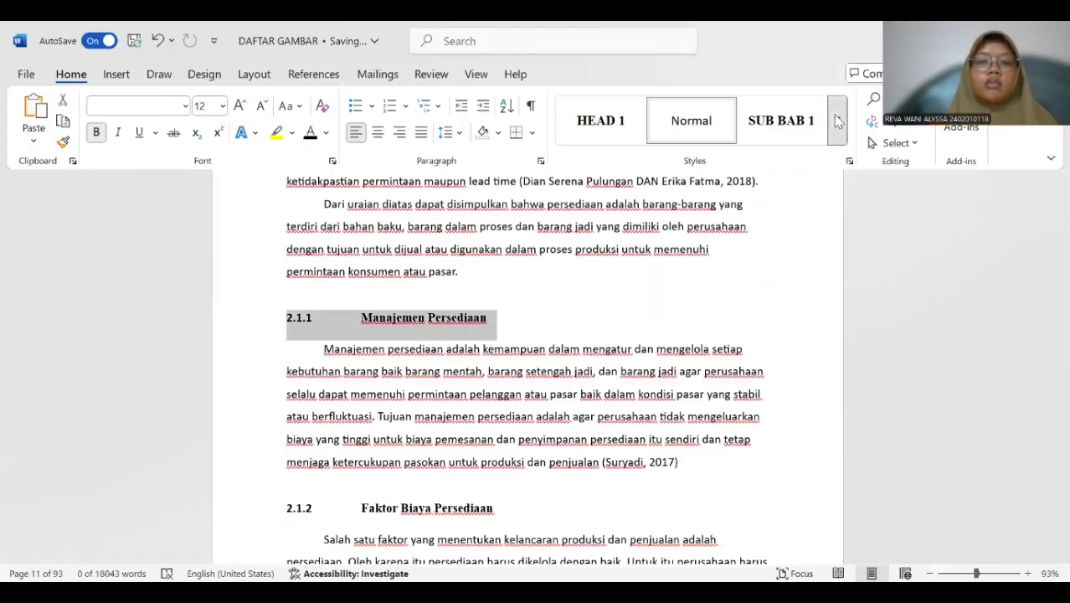
left_click(837, 121)
left_click(693, 354)
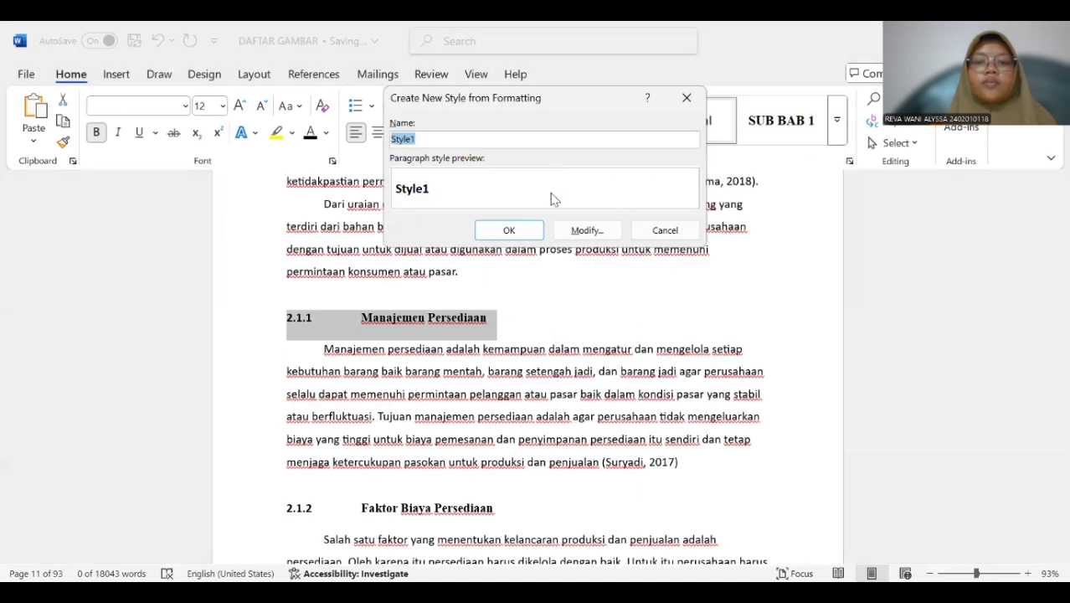
left_click(577, 232)
left_click(576, 140)
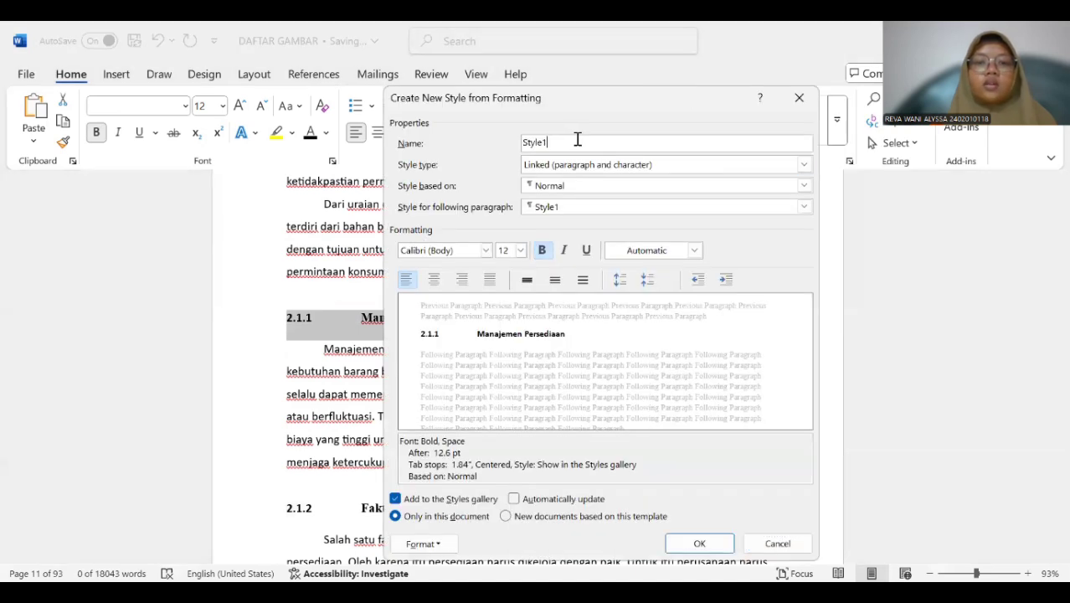
key("BackSpace")
key("BackSpace")
key("BackSpace")
key("BackSpace")
key("BackSpace")
key("BackSpace")
type("SUB BAB 2.1")
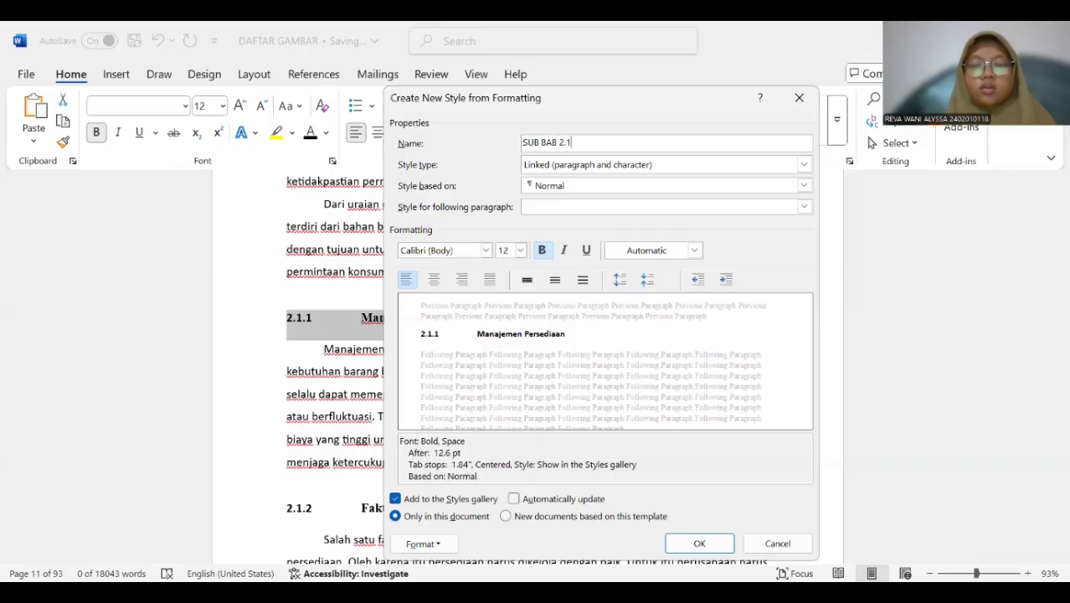
Base the SUB BAB 2.1 style on Heading 3 and use Heading 3 as its style for the following paragraph.
left_click(561, 189)
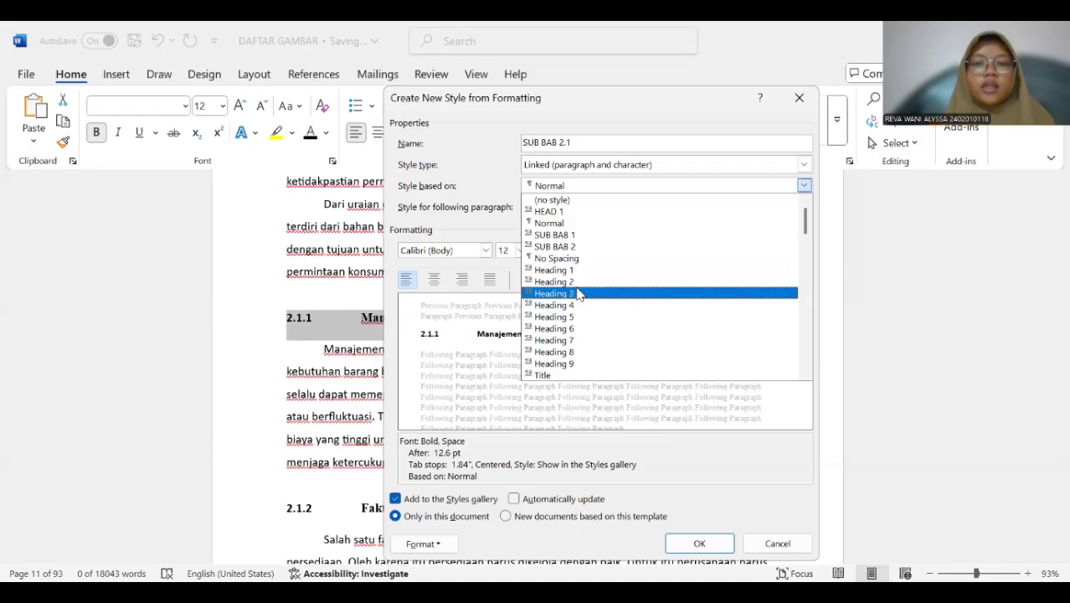
left_click(577, 293)
left_click(576, 209)
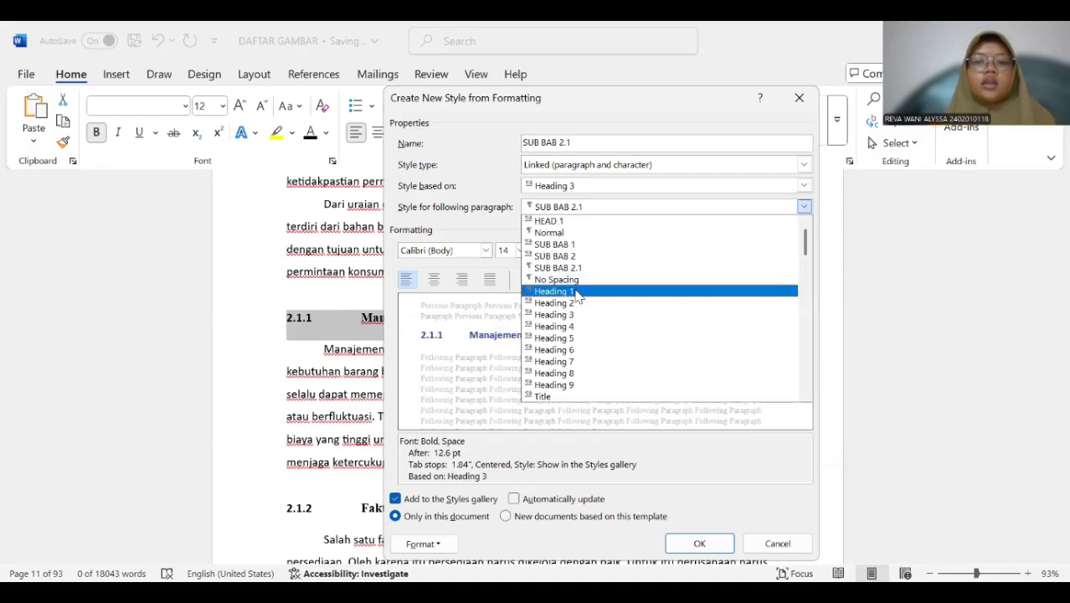
left_click(582, 314)
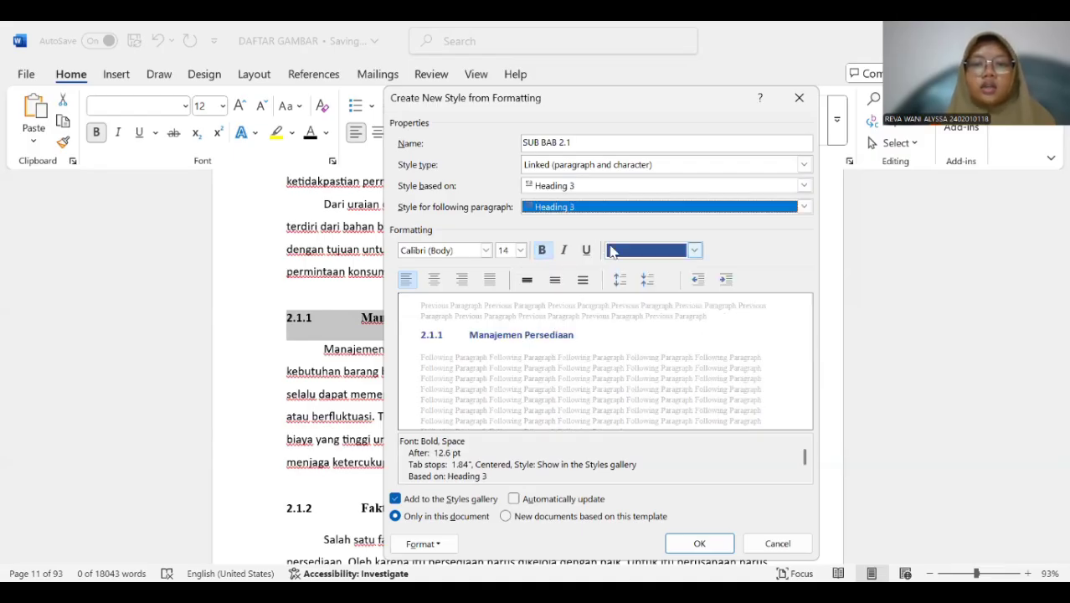
Format the SUB BAB 2.1 style with Automatic colour, 12 pt size and the Times New Roman font.
left_click(611, 251)
left_click(637, 272)
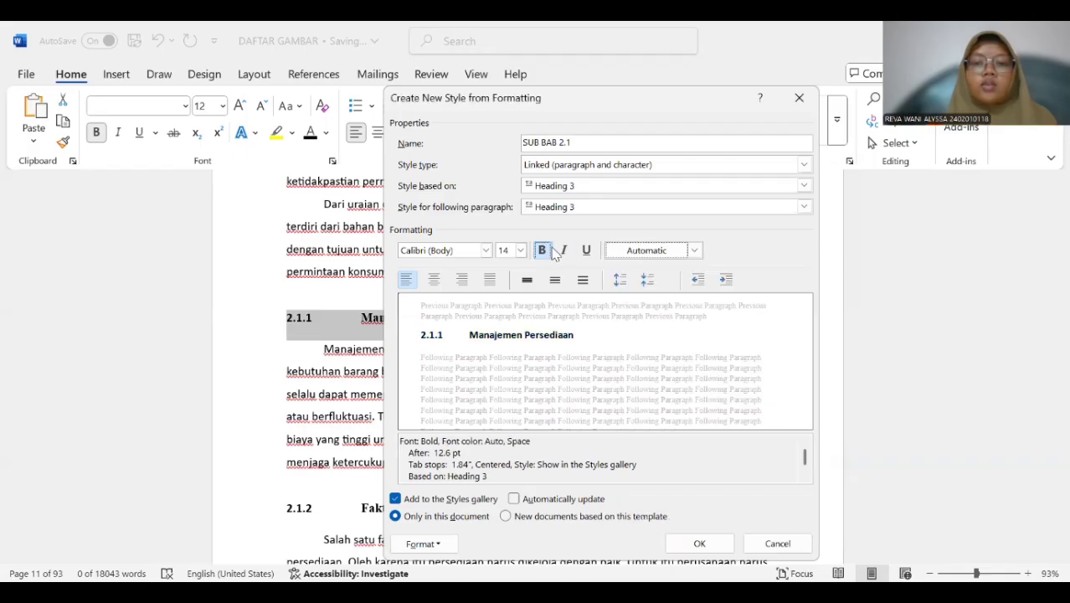
left_click(519, 251)
left_click(503, 308)
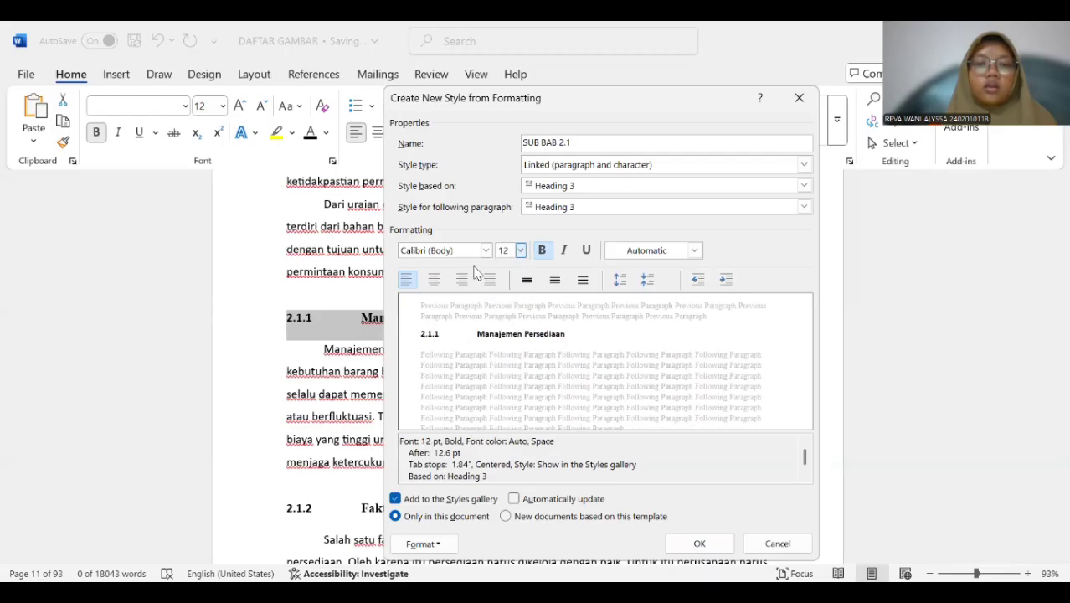
left_click(486, 251)
left_click(502, 307)
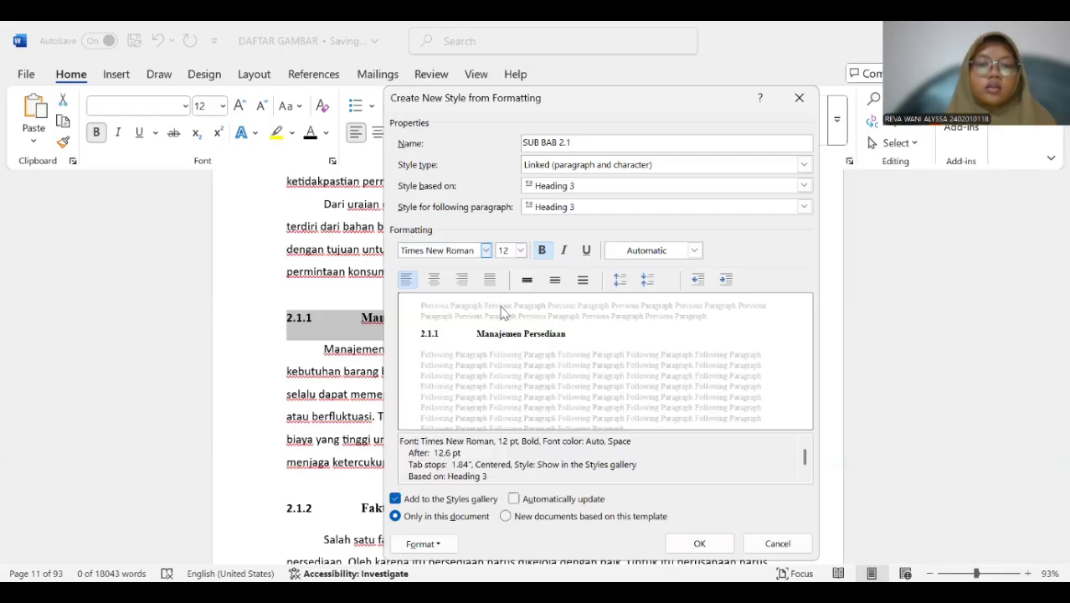
Save the SUB BAB 2.1 style and apply it to the "2.1.2 Faktor Biaya Persediaan" subheading.
left_click(699, 544)
scroll(446, 389, "down", 3)
left_click(429, 370)
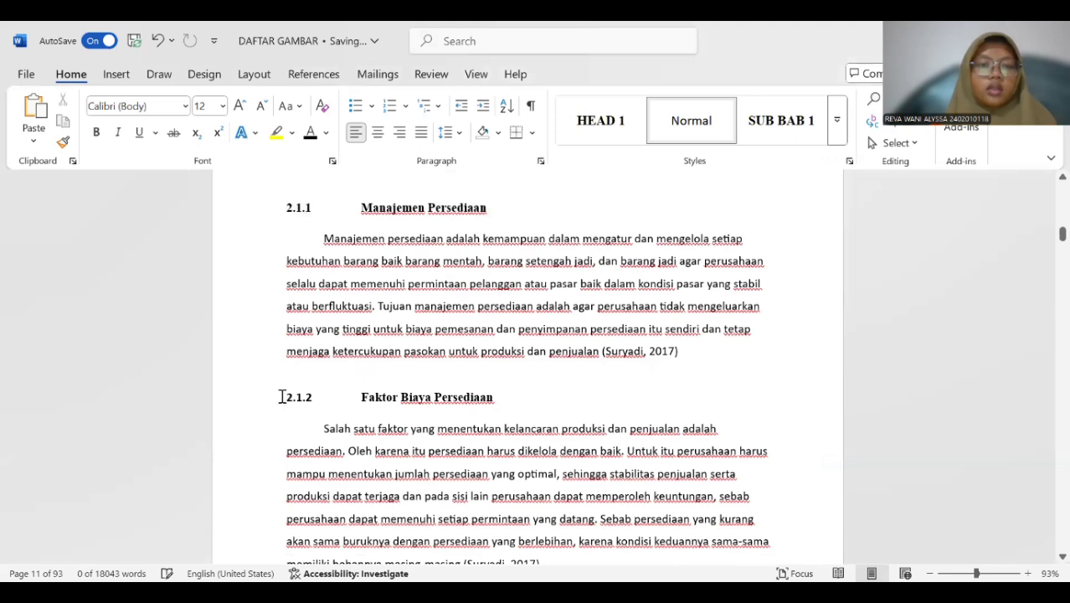
left_click_drag(281, 397, 513, 397)
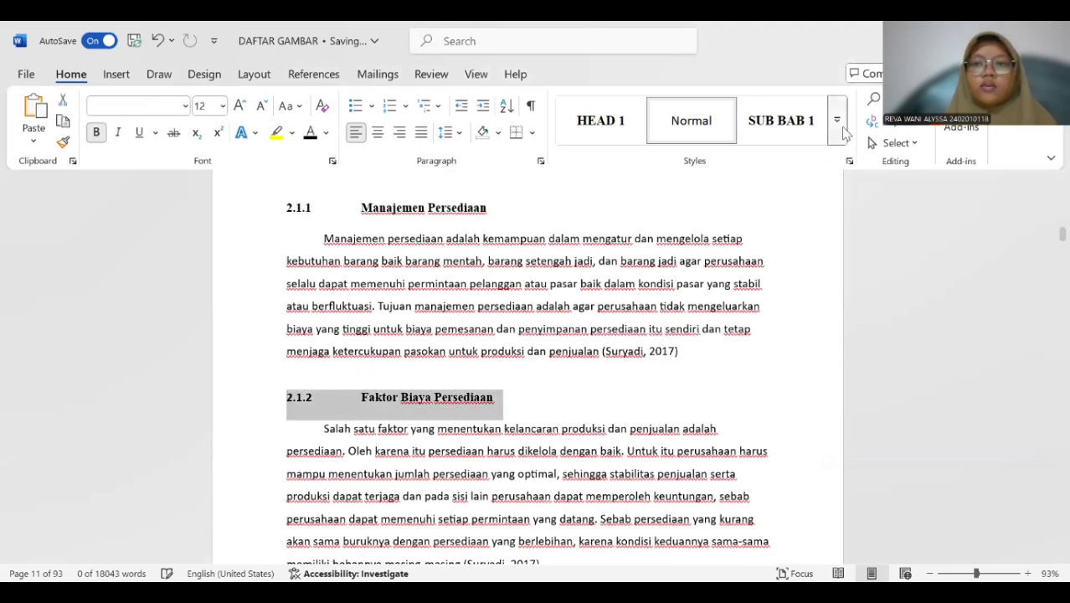
left_click(837, 126)
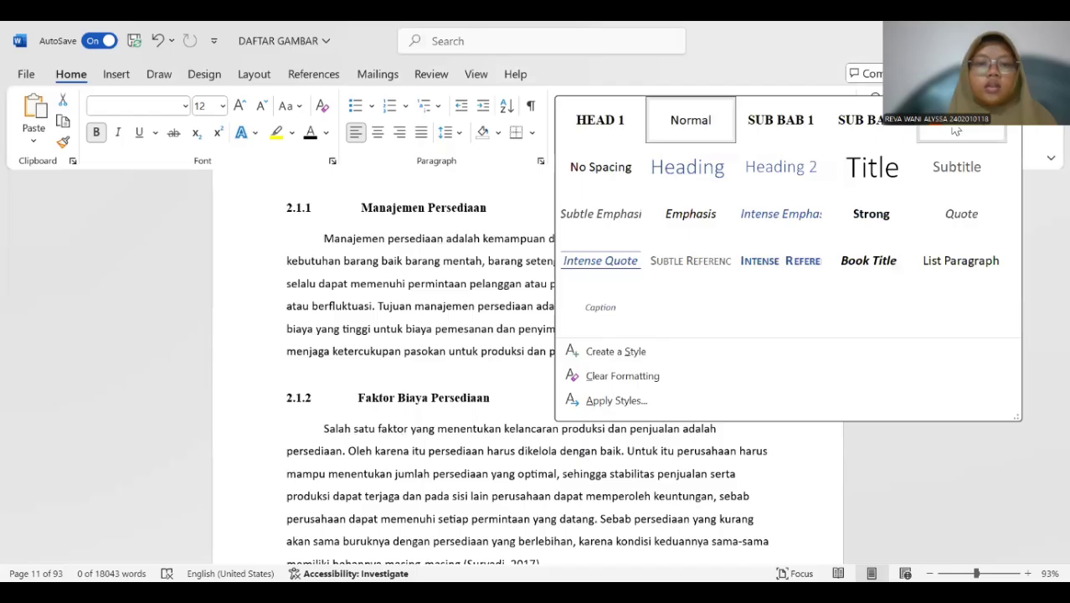
Apply the SUB BAB 2.1 style to subheadings 2.1.3 Pengendalian Persediaan, 2.1.4 Tujuan Pengendalian Persediaan and 2.1.5 Fungsi Persediaan.
scroll(450, 337, "down", 7)
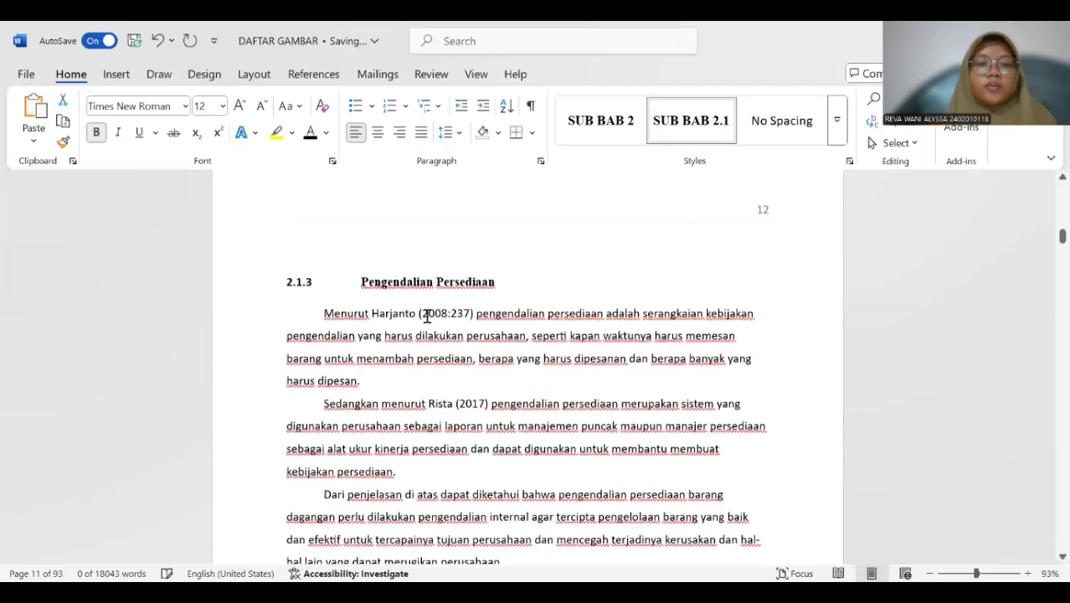
left_click_drag(480, 294, 350, 287)
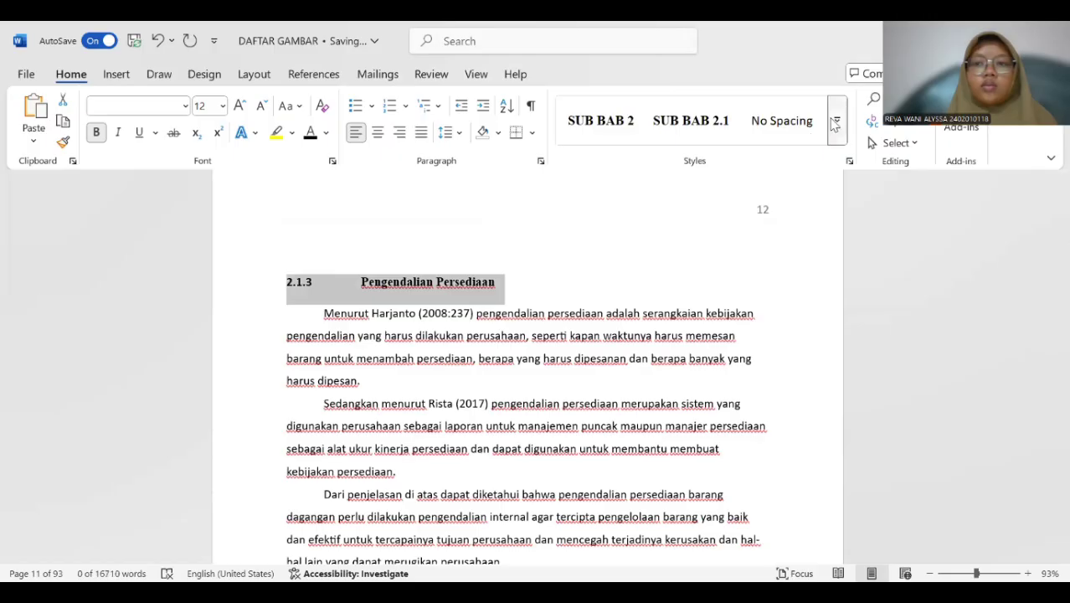
left_click(714, 132)
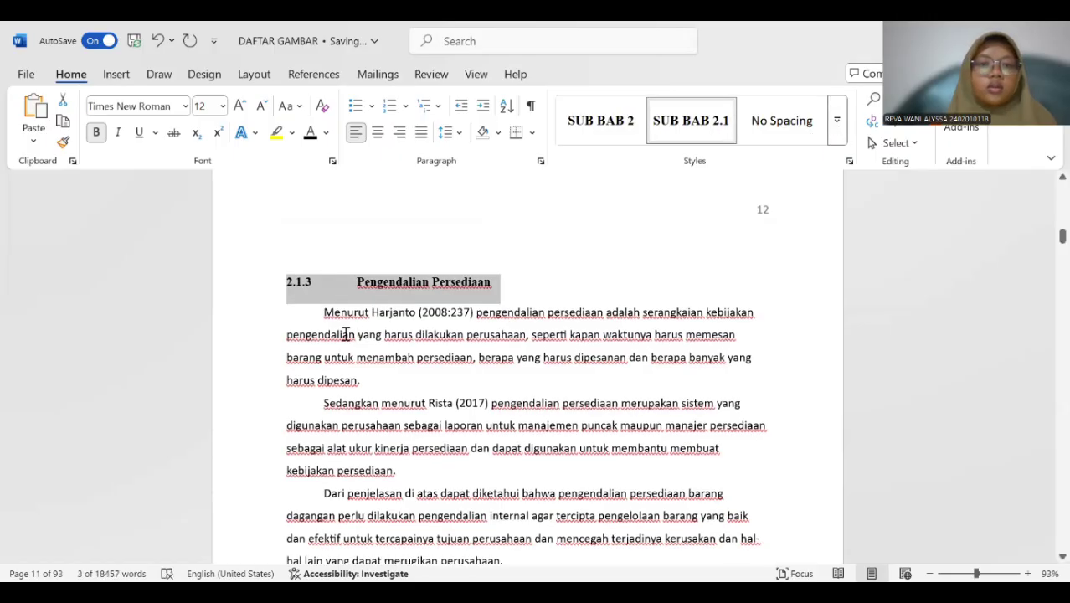
scroll(346, 334, "down", 3)
scroll(288, 293, "down", 1)
left_click_drag(334, 277, 551, 277)
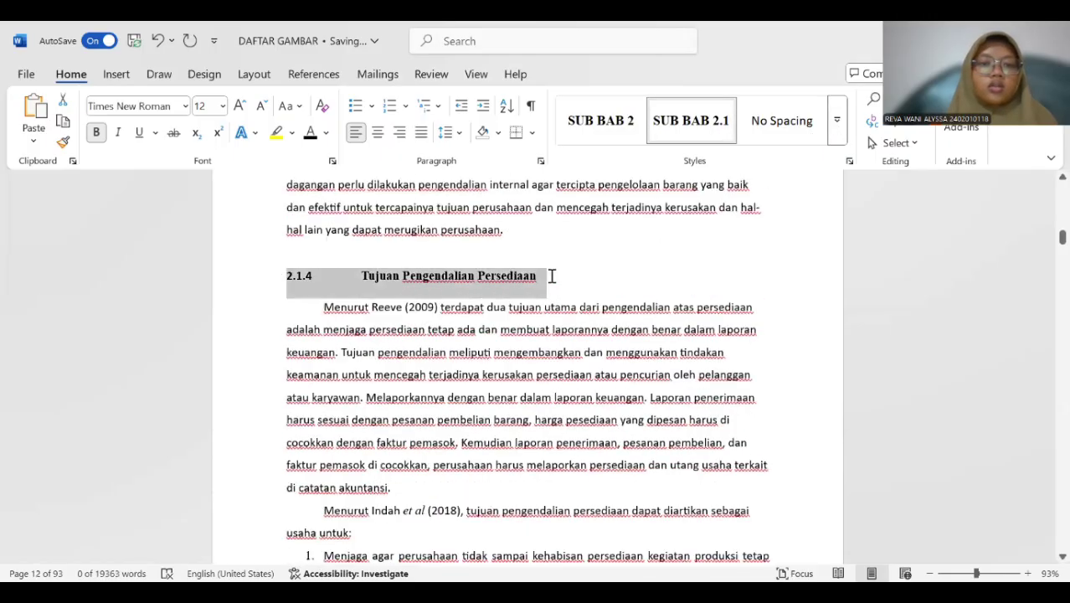
left_click(668, 142)
scroll(361, 313, "down", 5)
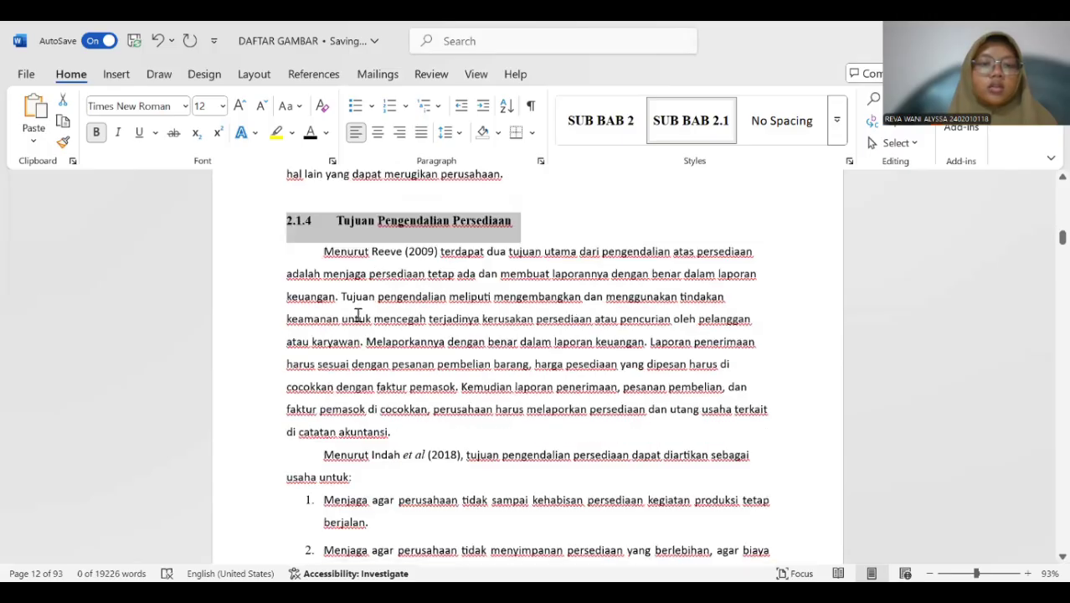
left_click_drag(288, 355, 504, 353)
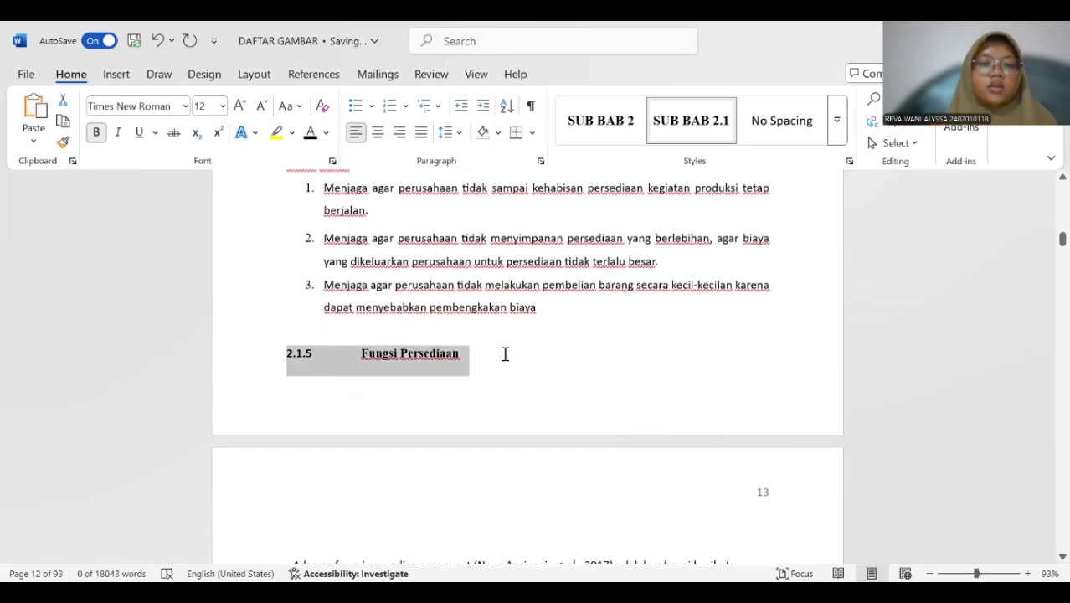
left_click(684, 139)
Add the number 2.2 in front of the "Model Simulasi" subheading and apply the SUB BAB 2 style to it.
scroll(299, 401, "down", 7)
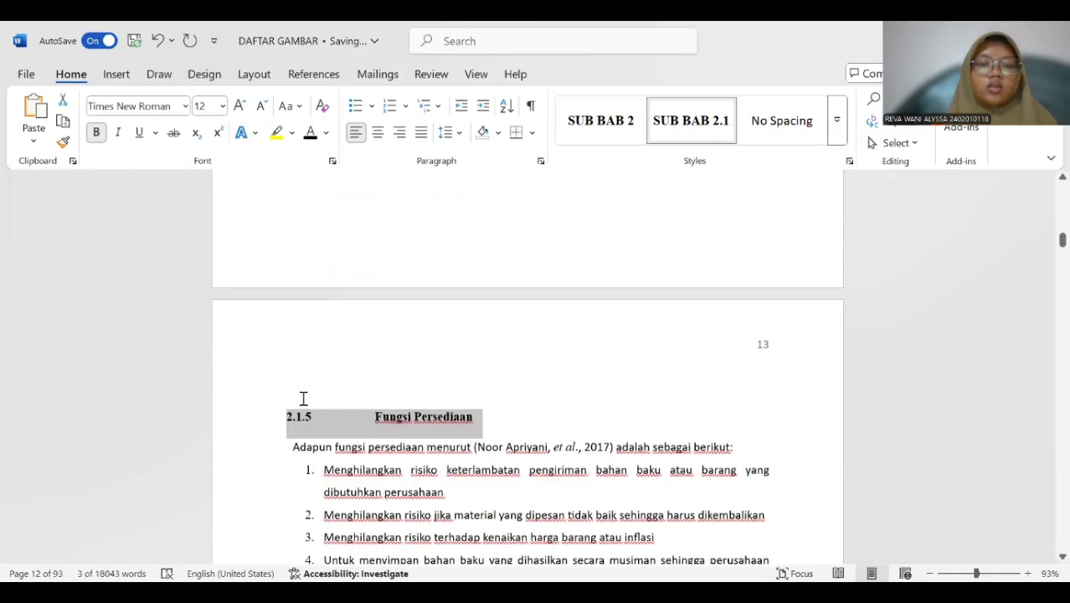
scroll(307, 383, "up", 1)
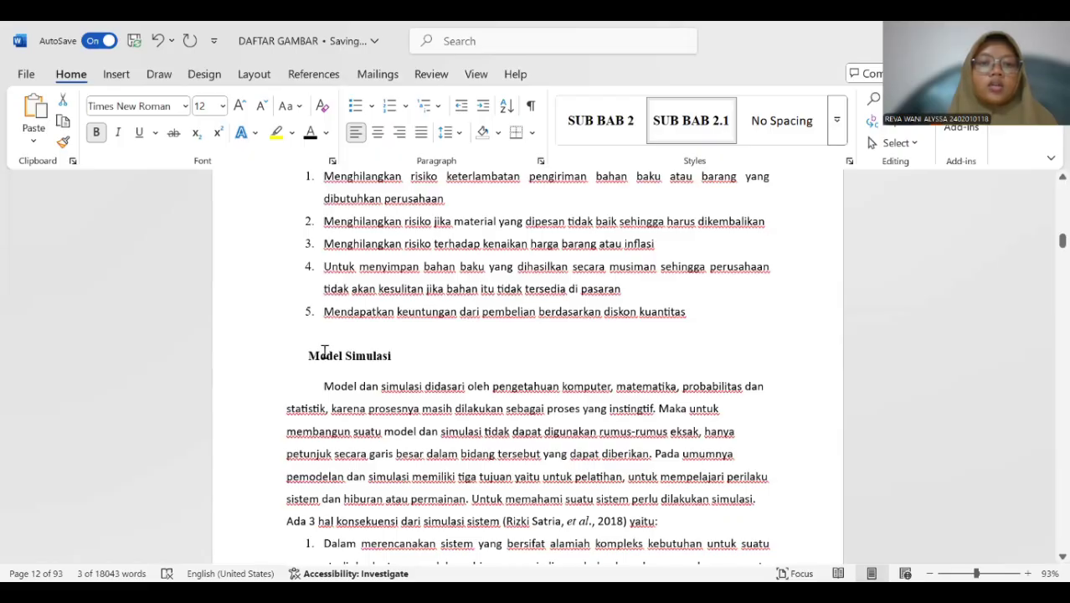
left_click(324, 352)
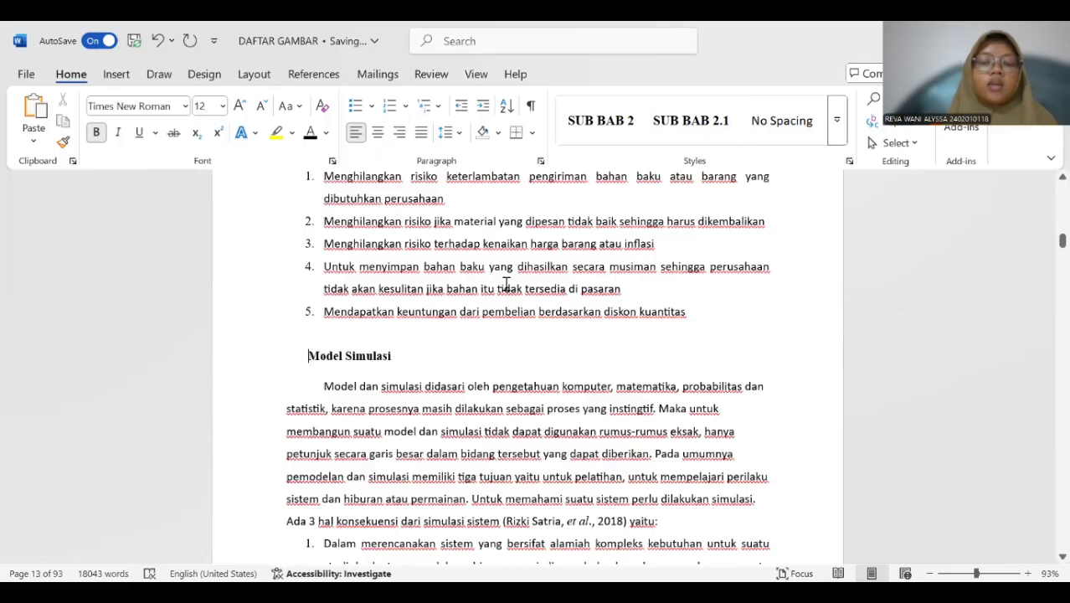
scroll(354, 385, "down", 1)
scroll(354, 386, "down", 15)
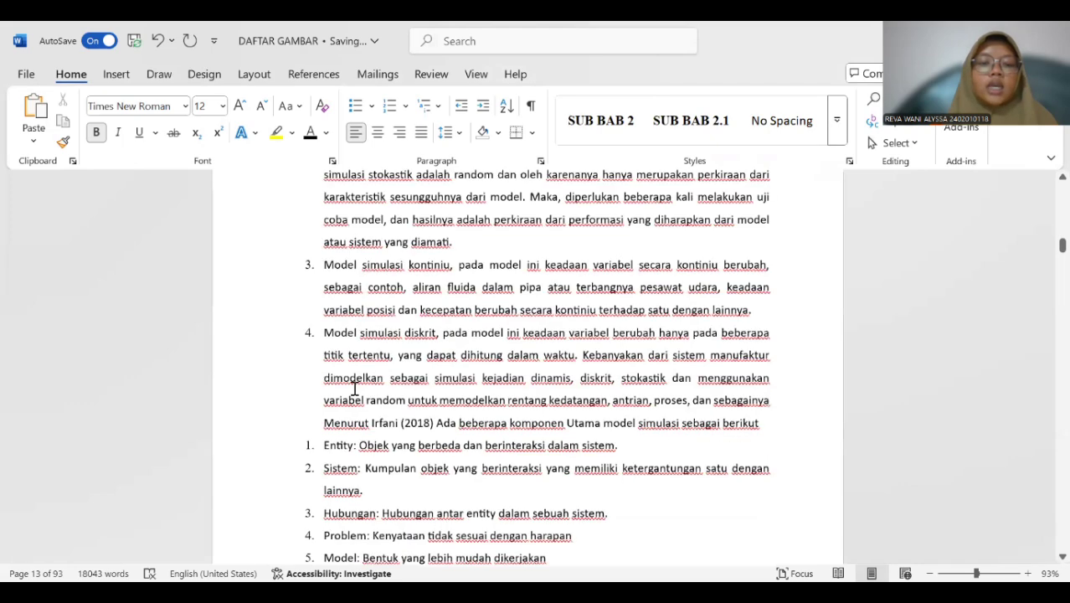
scroll(354, 388, "down", 5)
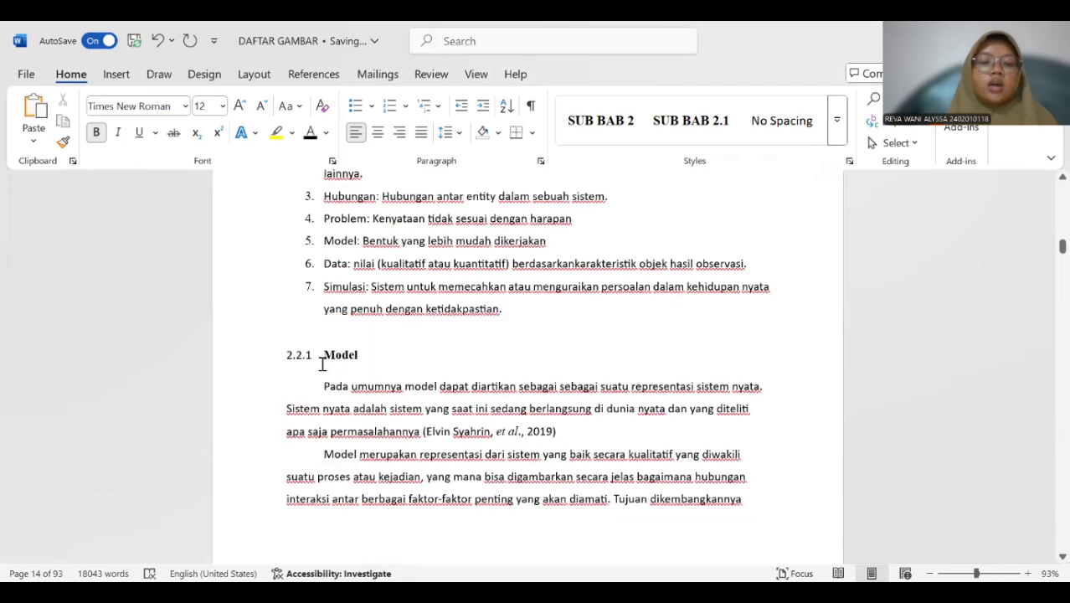
scroll(341, 353, "up", 12)
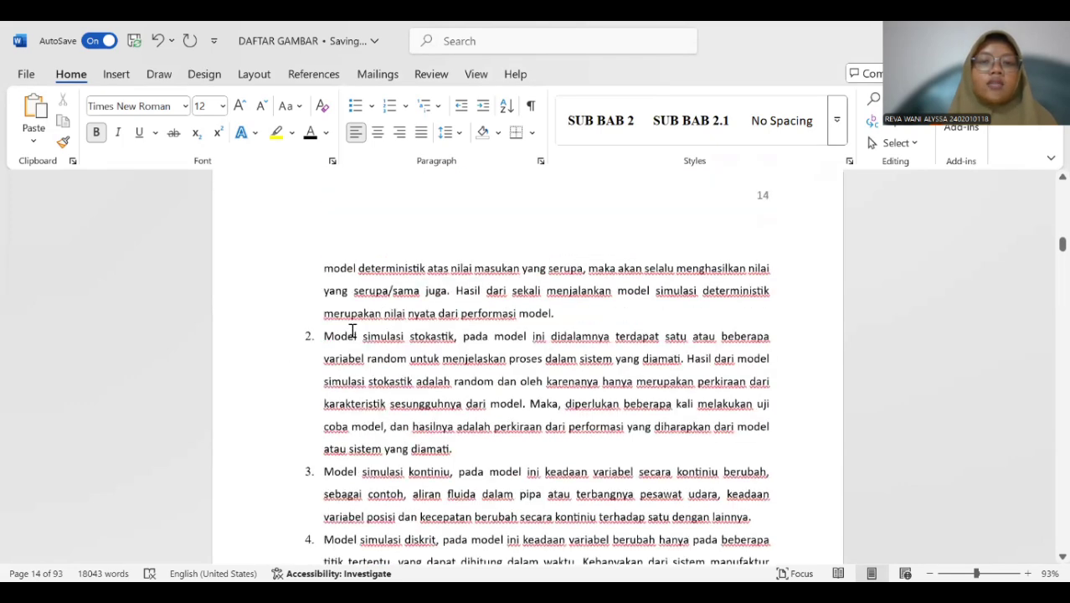
scroll(352, 335, "up", 4)
scroll(354, 342, "up", 3)
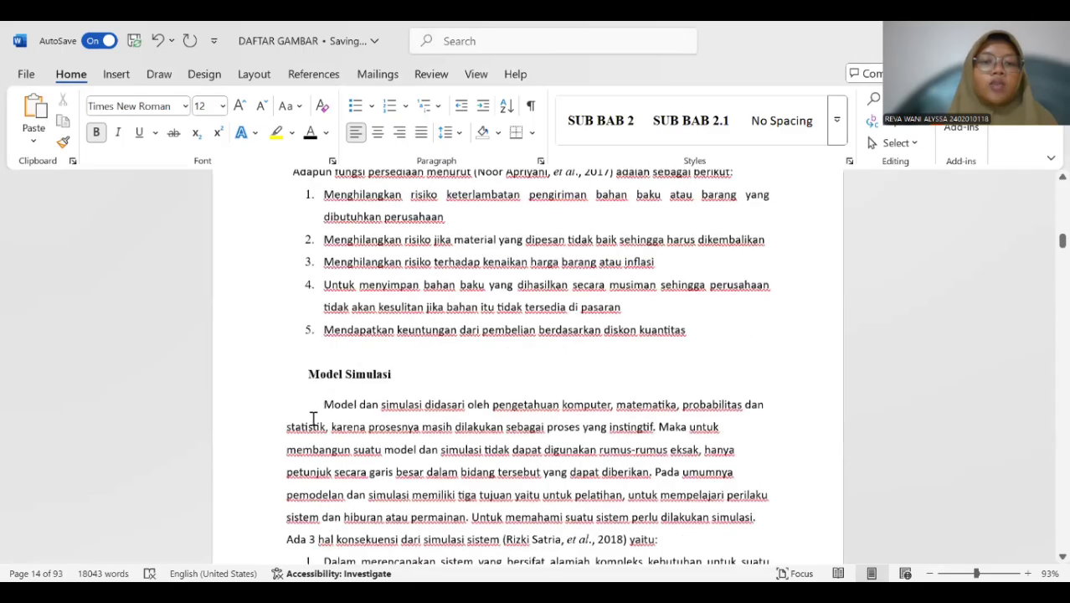
left_click(308, 392)
type("2.2")
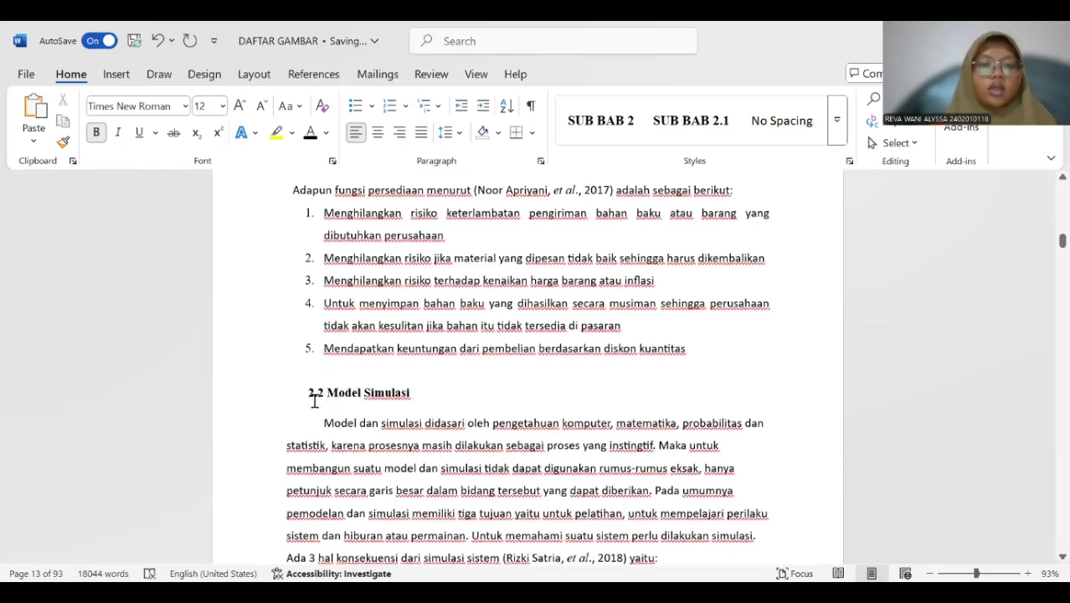
left_click_drag(306, 392, 414, 392)
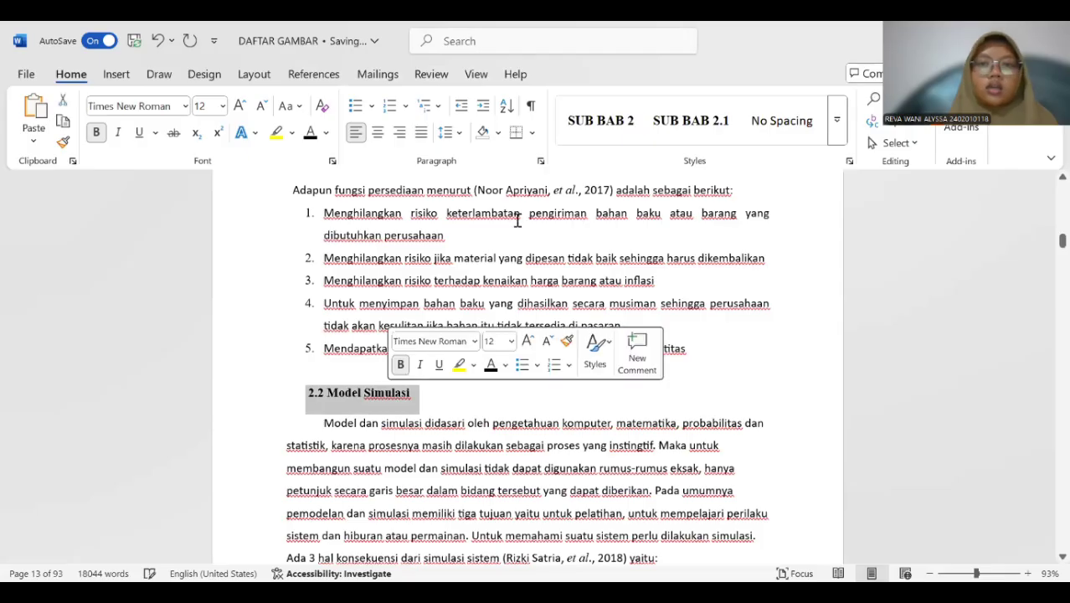
left_click(574, 139)
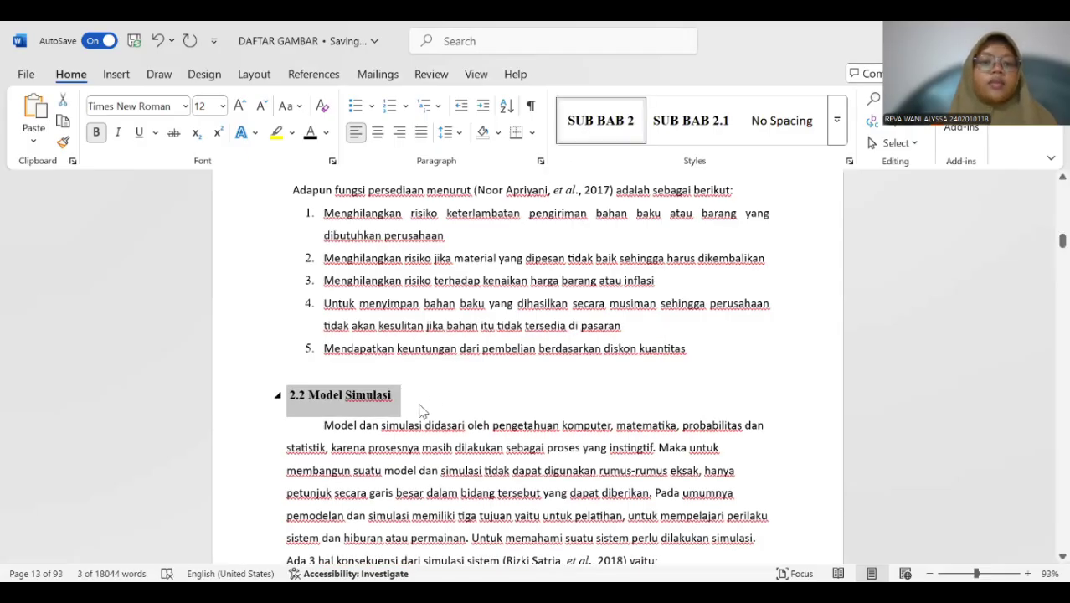
Start a new style from the "2.2.1 Model" subheading and name it "SUB BAB 2.2".
scroll(420, 410, "down", 15)
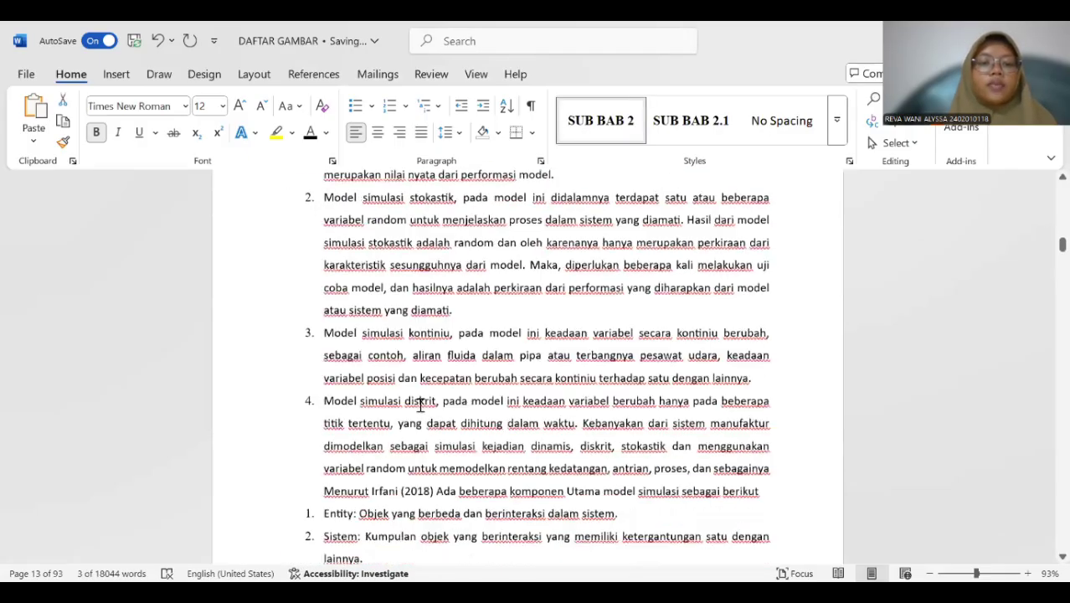
scroll(420, 403, "down", 8)
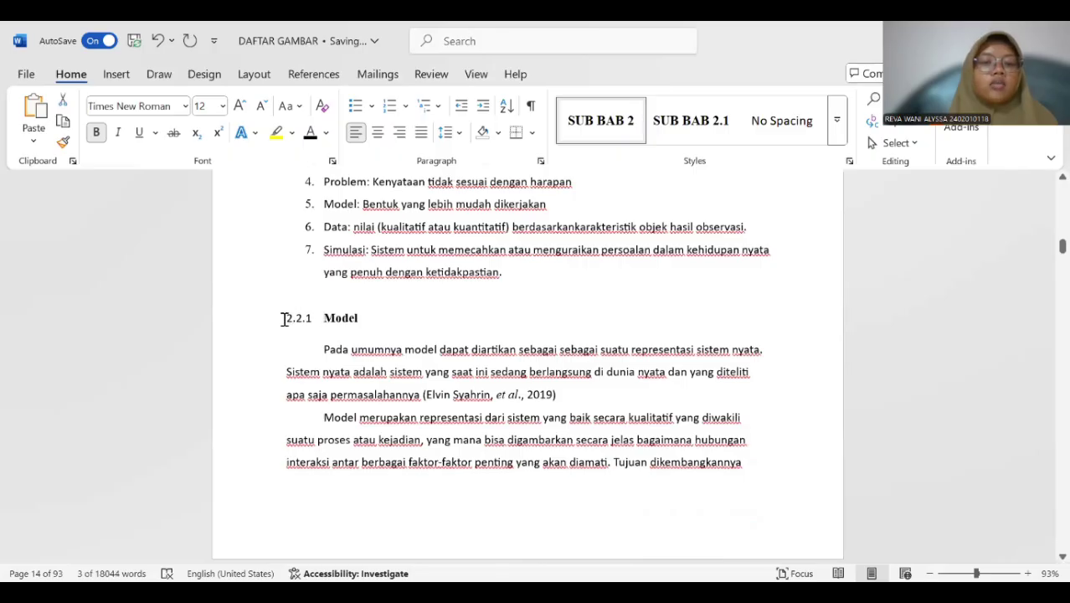
left_click_drag(283, 318, 356, 320)
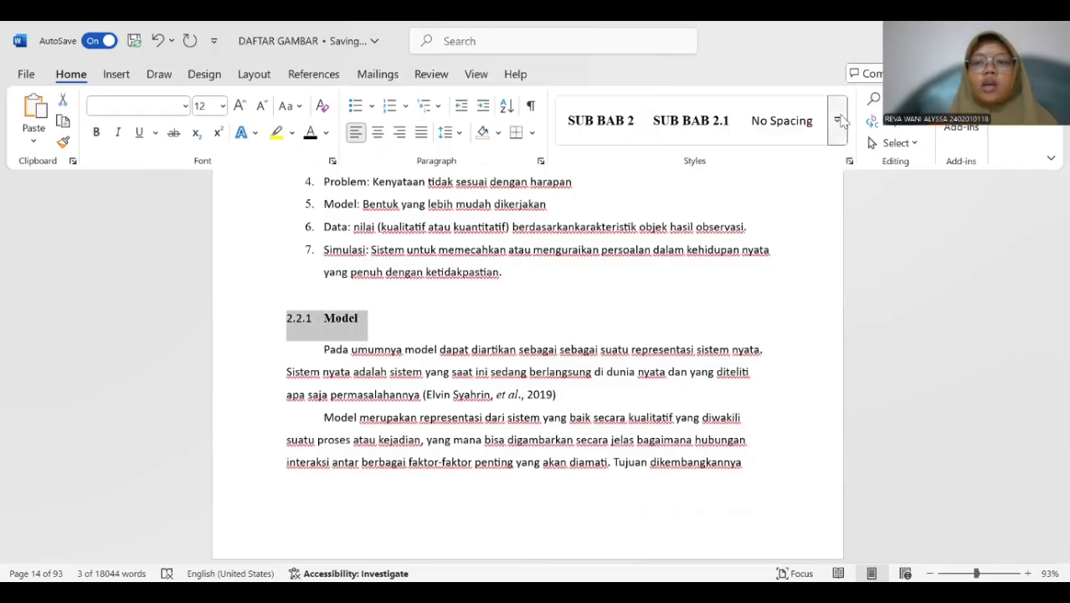
left_click(838, 122)
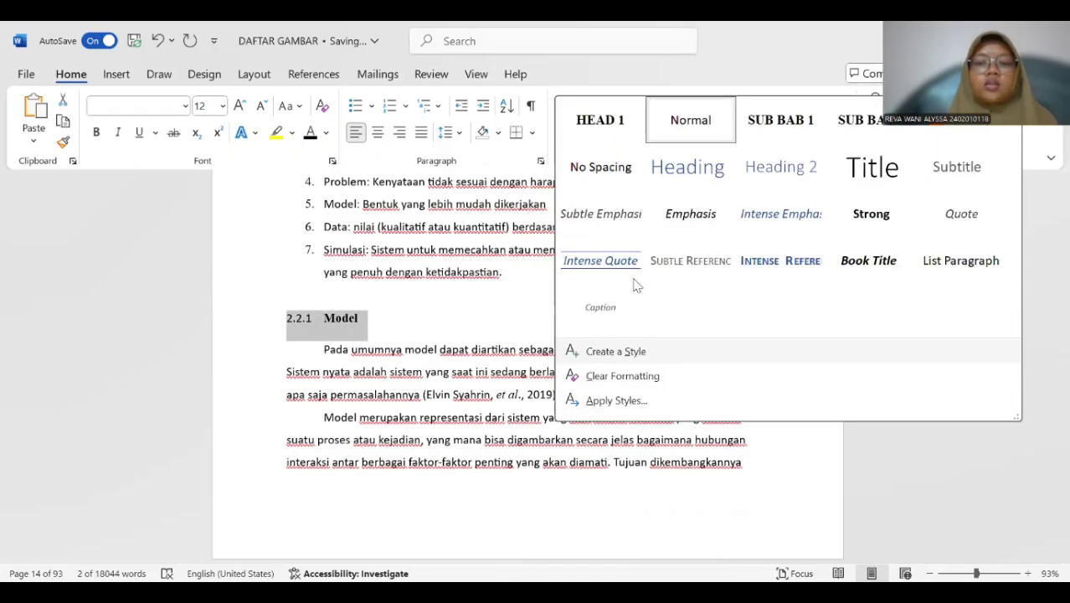
left_click(615, 351)
left_click(586, 230)
left_click(638, 148)
key("BackSpace")
key("BackSpace")
key("BackSpace")
key("BackSpace")
key("BackSpace")
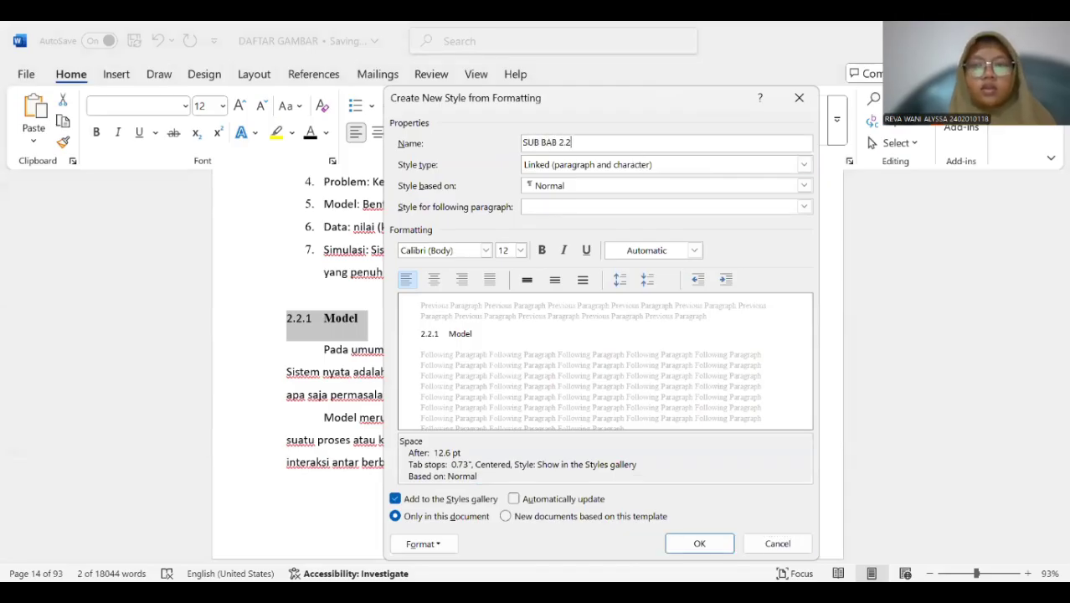
Base the SUB BAB 2.2 style on Heading 3 and use Heading 3 as its style for the following paragraph.
left_click(657, 186)
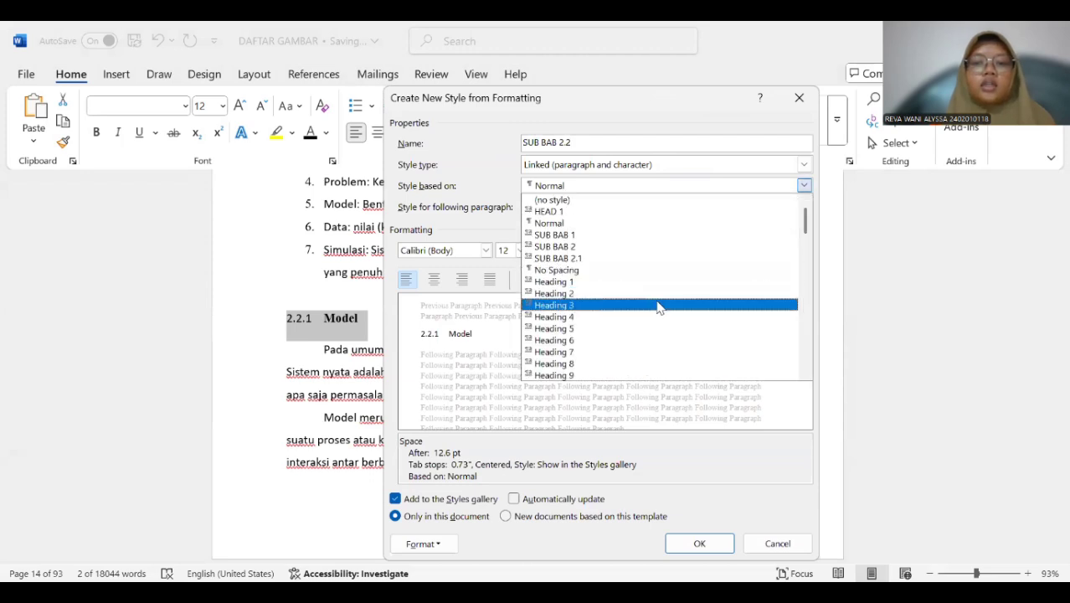
left_click(658, 306)
left_click(655, 211)
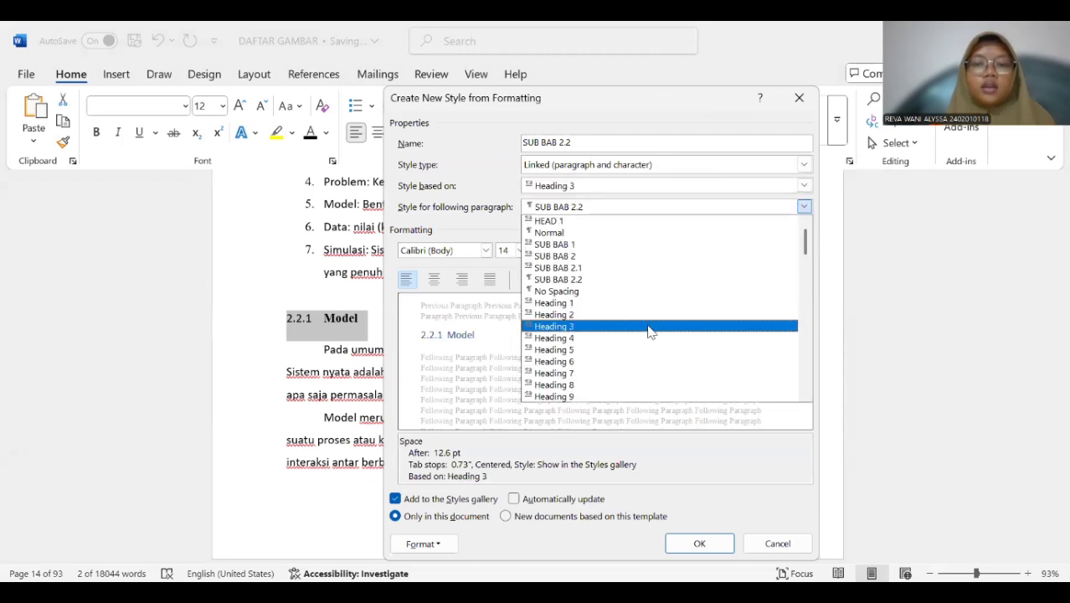
left_click(650, 327)
Format the SUB BAB 2.2 style as bold Times New Roman, 12 pt, with Automatic colour, and save it.
left_click(519, 251)
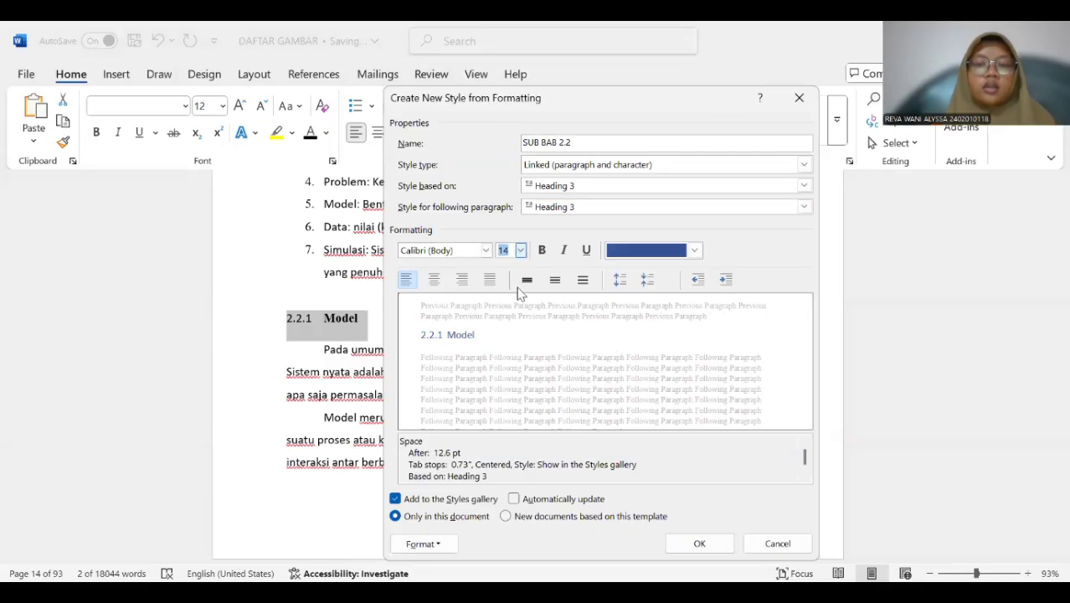
left_click(502, 311)
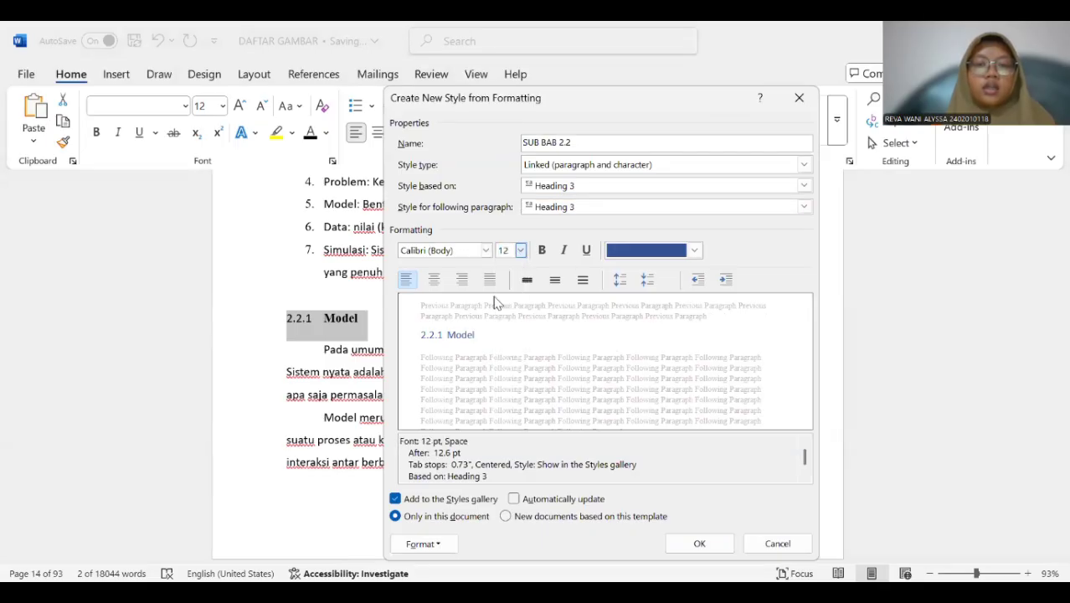
left_click(487, 251)
left_click(496, 310)
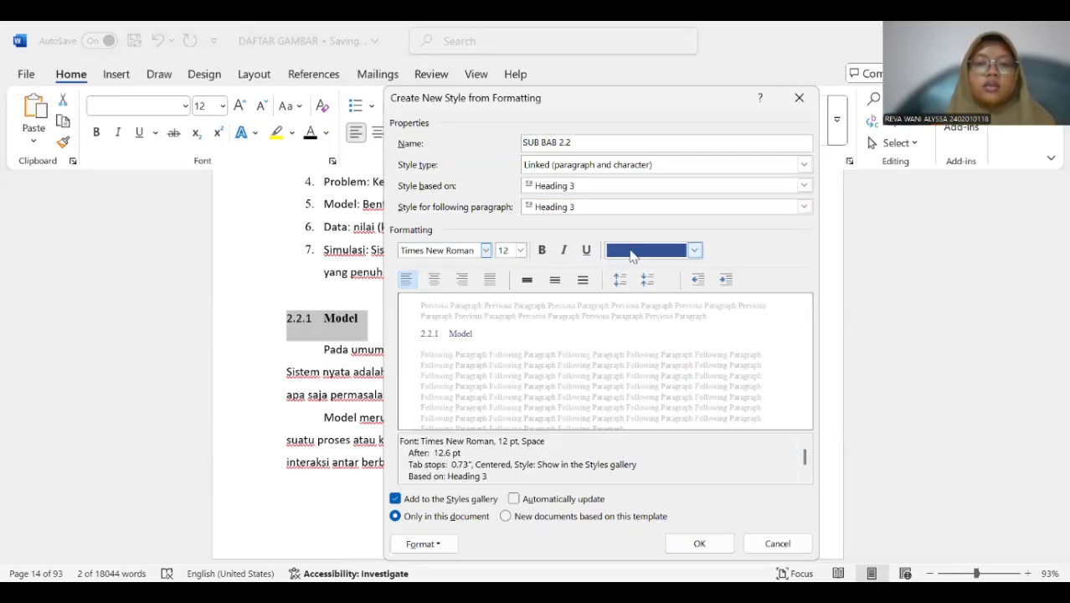
left_click(640, 250)
left_click(646, 272)
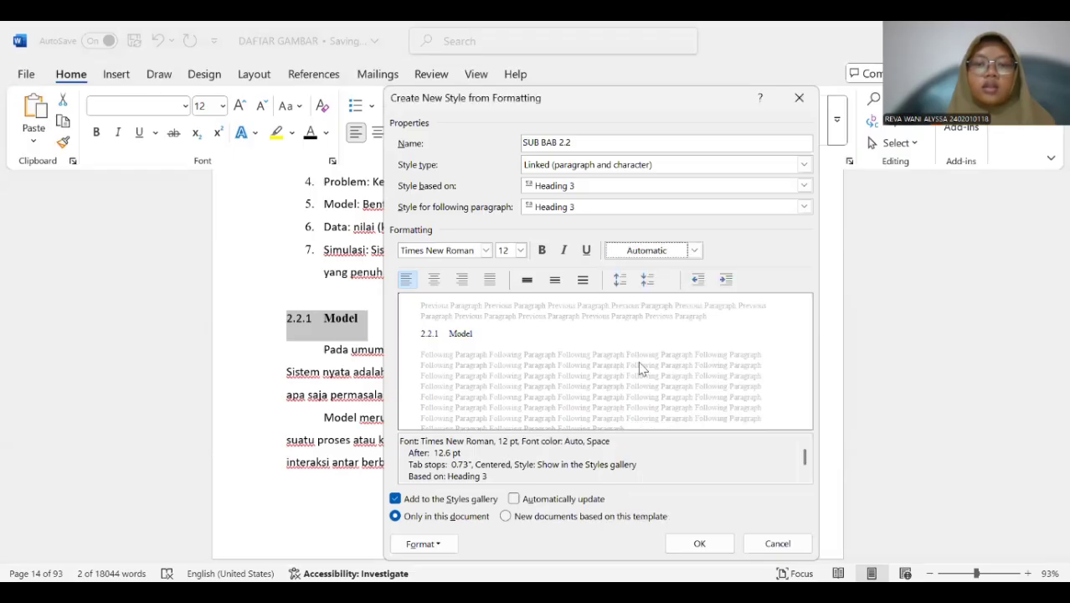
left_click(541, 251)
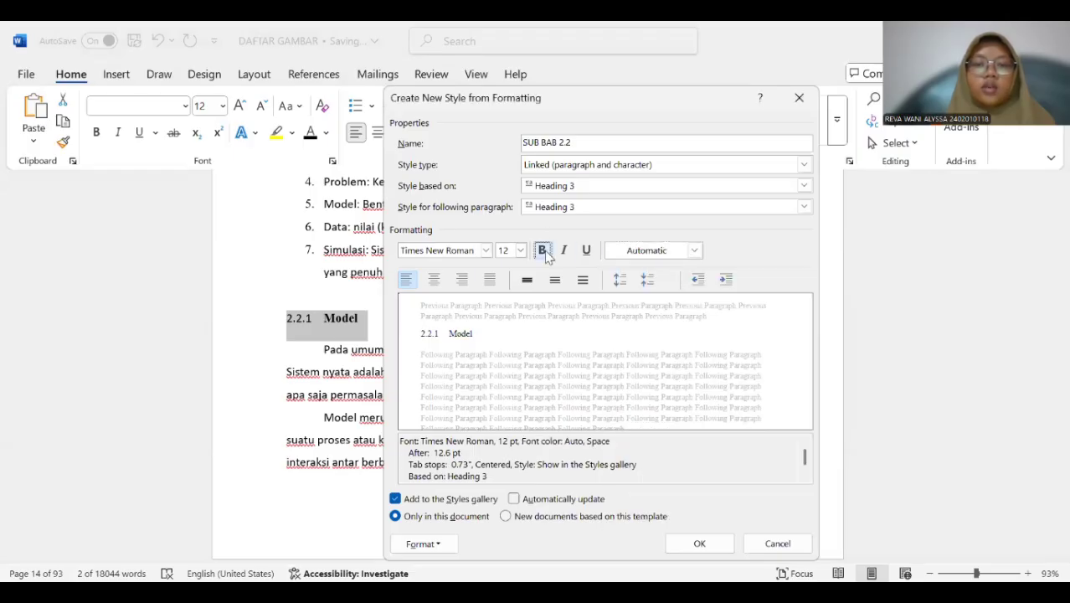
left_click(702, 543)
Apply the SUB BAB 2.2 style to the "2.2.2 Simulasi" subheading.
scroll(521, 310, "down", 8)
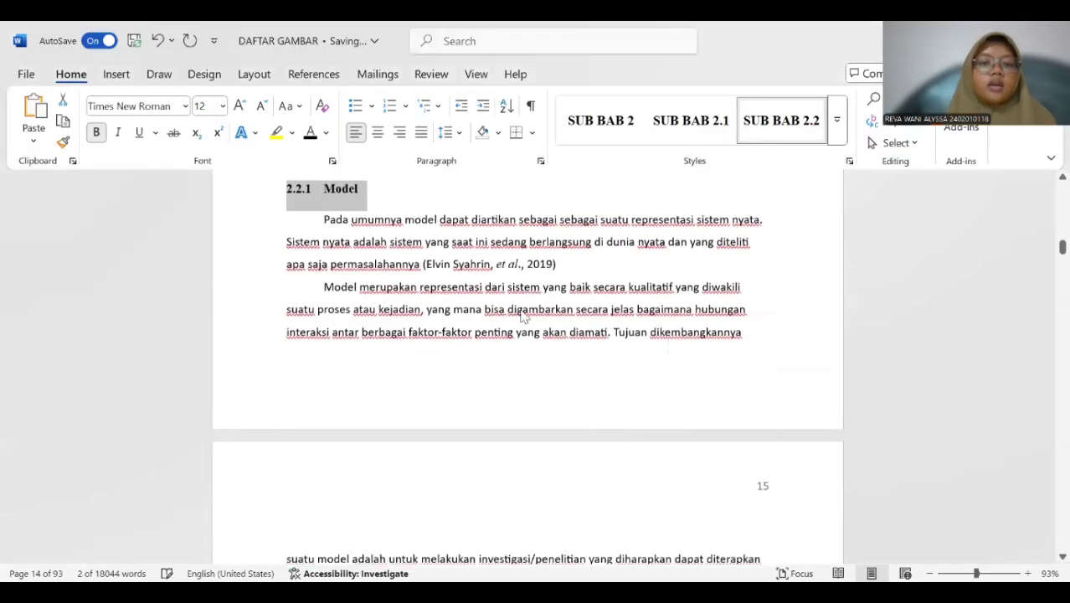
scroll(521, 309, "down", 8)
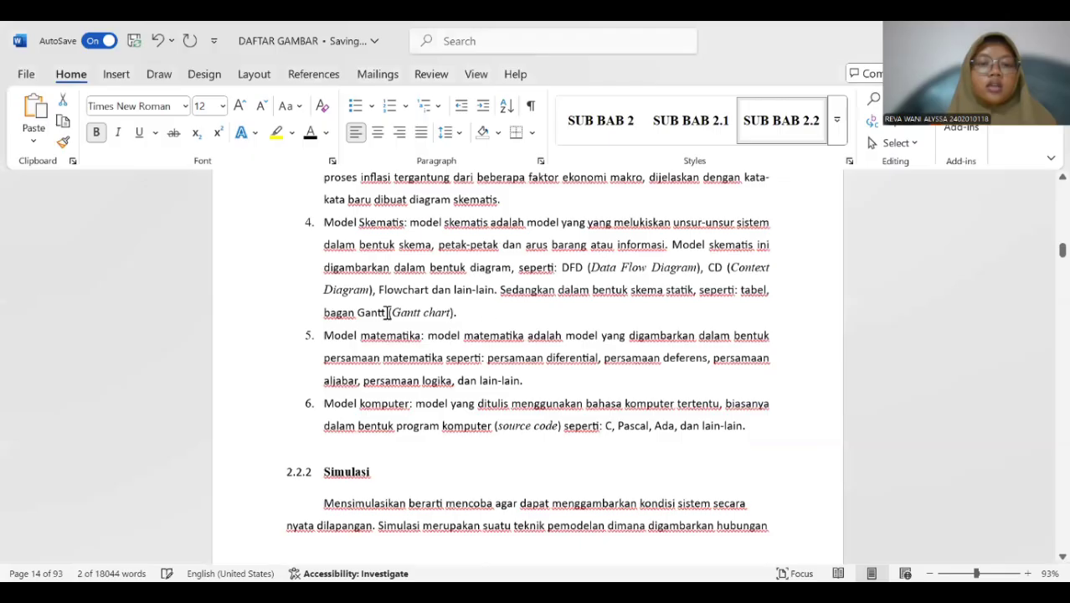
scroll(386, 312, "down", 3)
left_click_drag(296, 322, 394, 322)
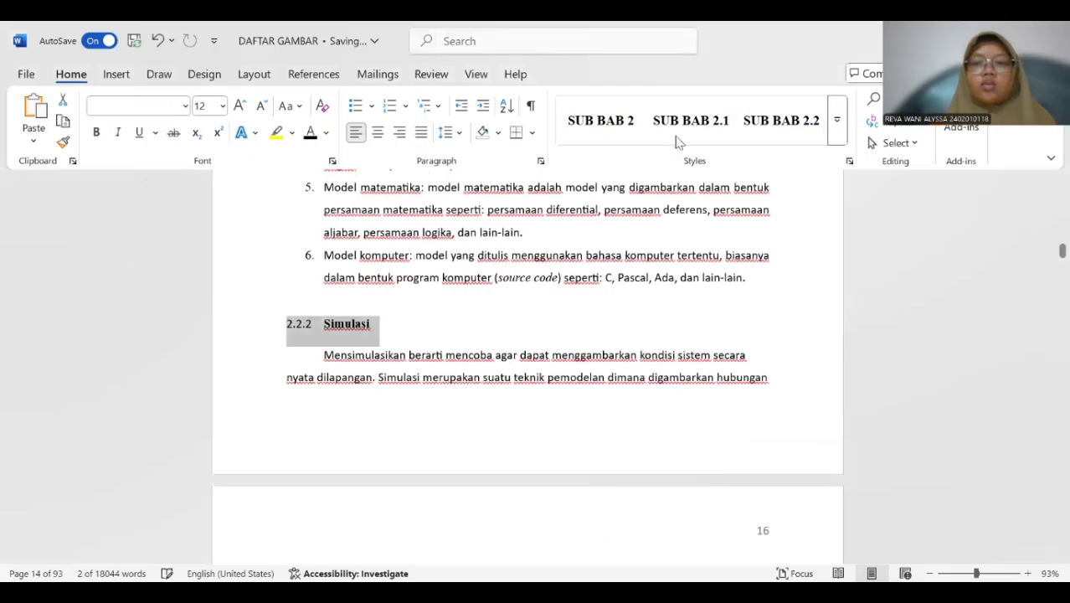
left_click(781, 120)
scroll(422, 333, "down", 3)
scroll(417, 329, "down", 5)
scroll(411, 327, "down", 15)
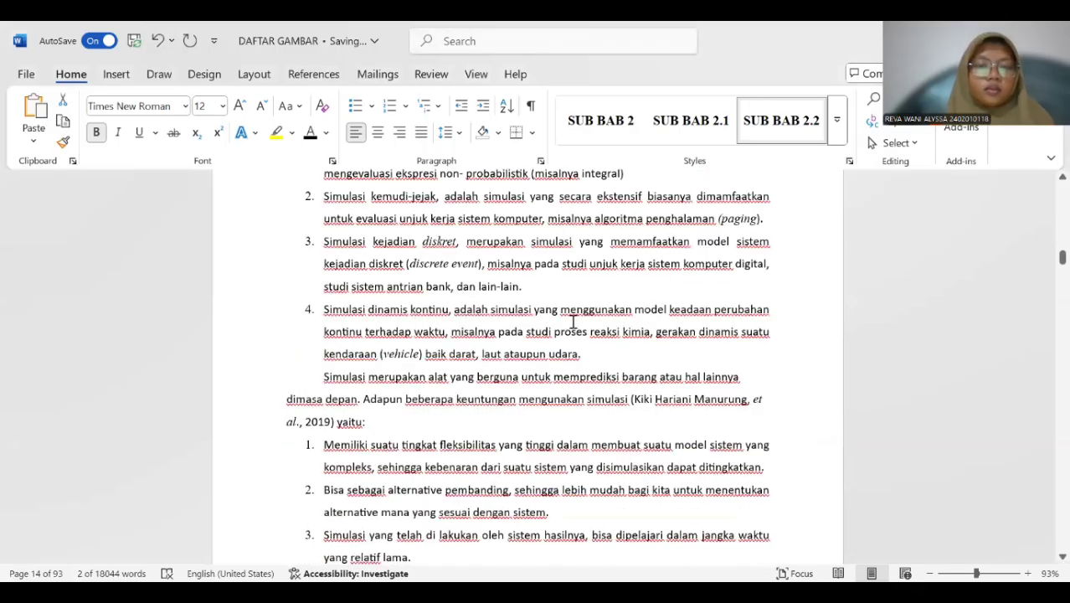
Apply the SUB BAB 2.2 style to the "2.2.3 Tahapan Simulasi" subheading.
scroll(572, 320, "down", 5)
left_click(306, 289)
left_click_drag(287, 289, 401, 288)
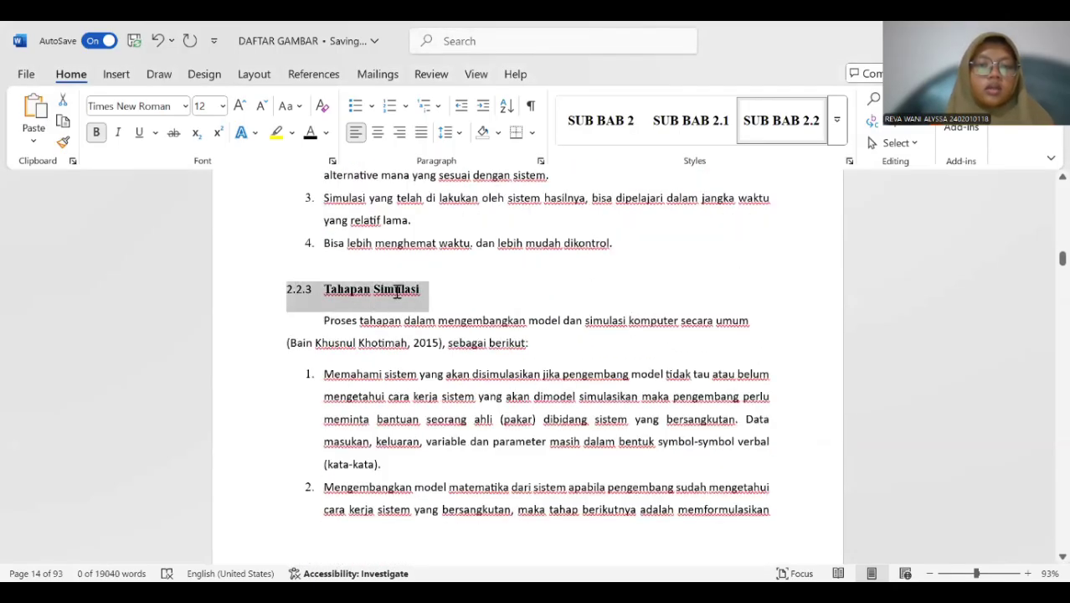
left_click(785, 128)
Apply the SUB BAB 2 style to the "2.3 Simulasi Monte Carlo" subheading.
scroll(323, 324, "down", 10)
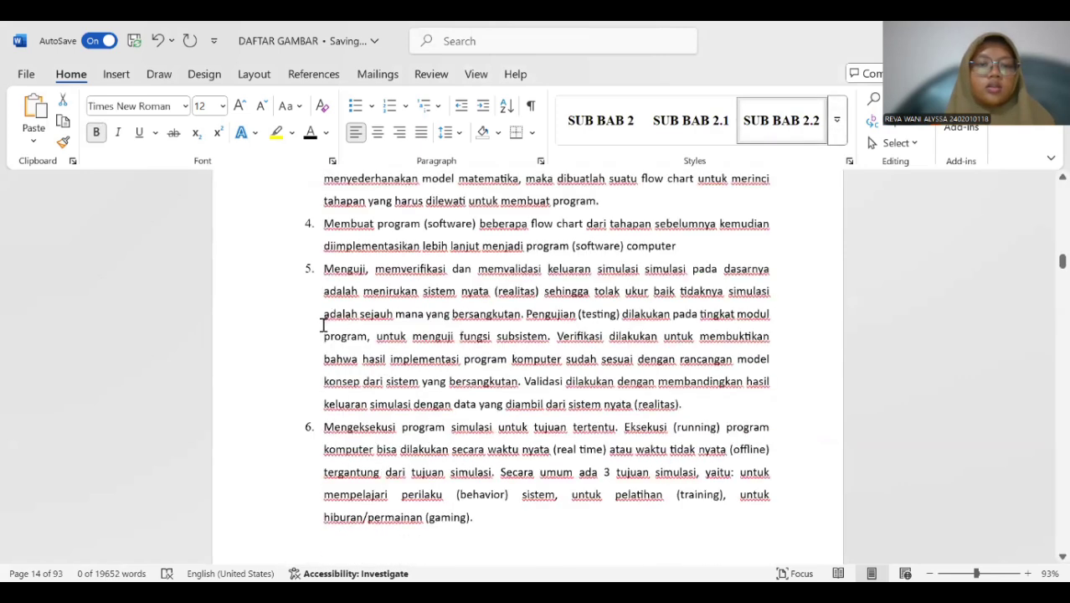
scroll(323, 325, "down", 15)
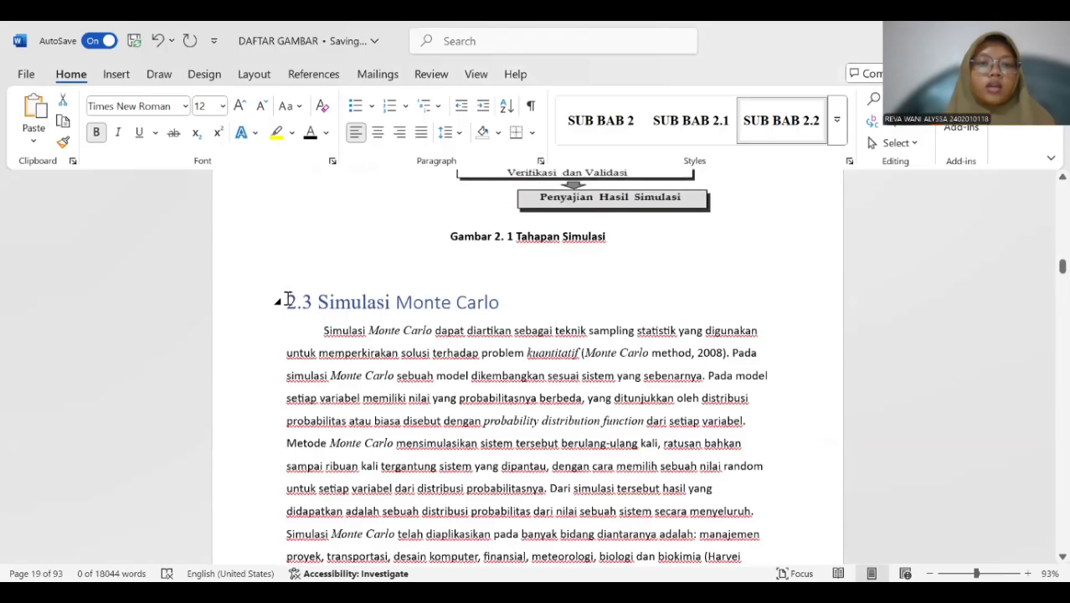
triple_click(464, 303)
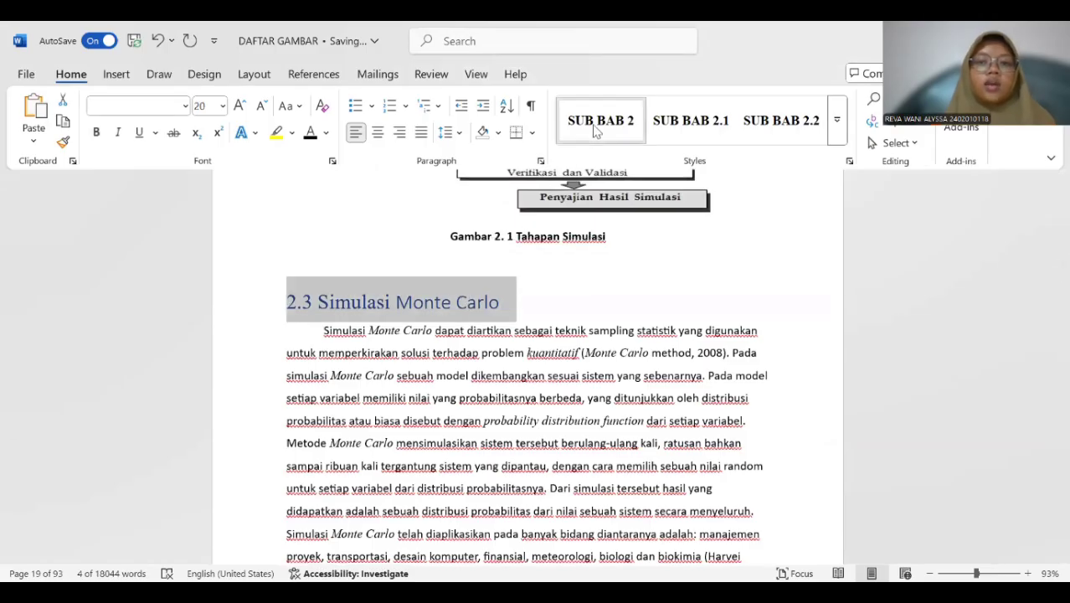
left_click(595, 124)
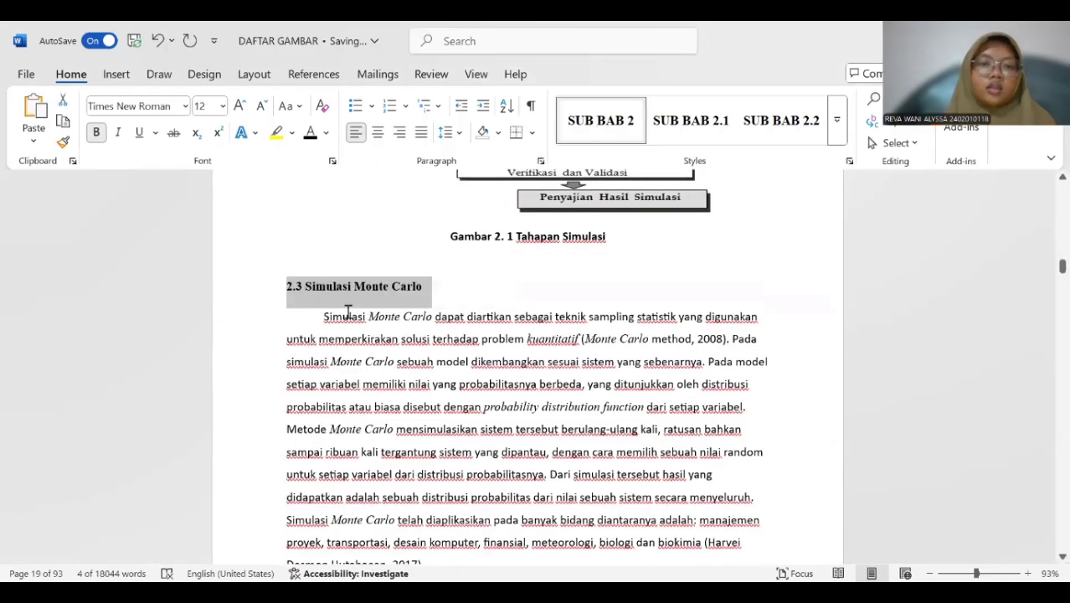
Try to replace the automatic list number of the "Prediksi" subheading with a manually entered 2.4.
scroll(348, 311, "down", 10)
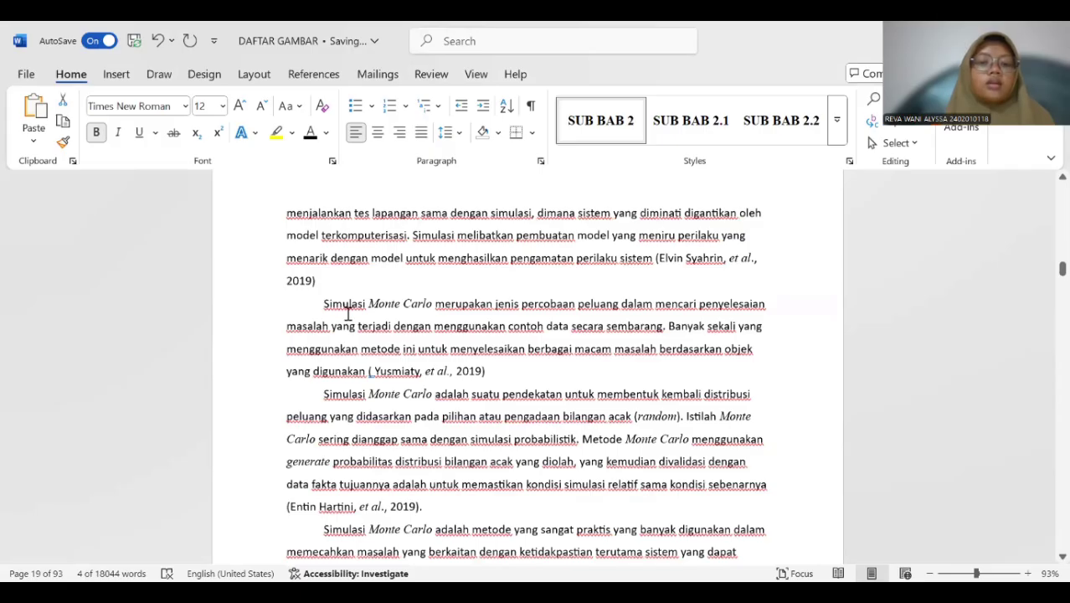
scroll(348, 313, "down", 15)
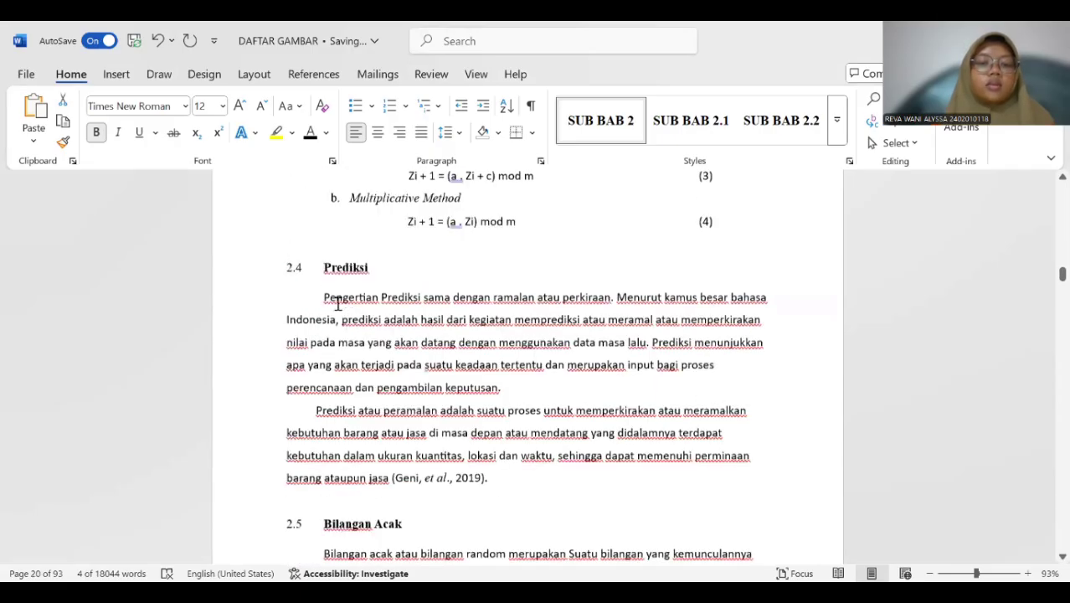
scroll(338, 303, "down", 1)
left_click_drag(300, 262, 375, 260)
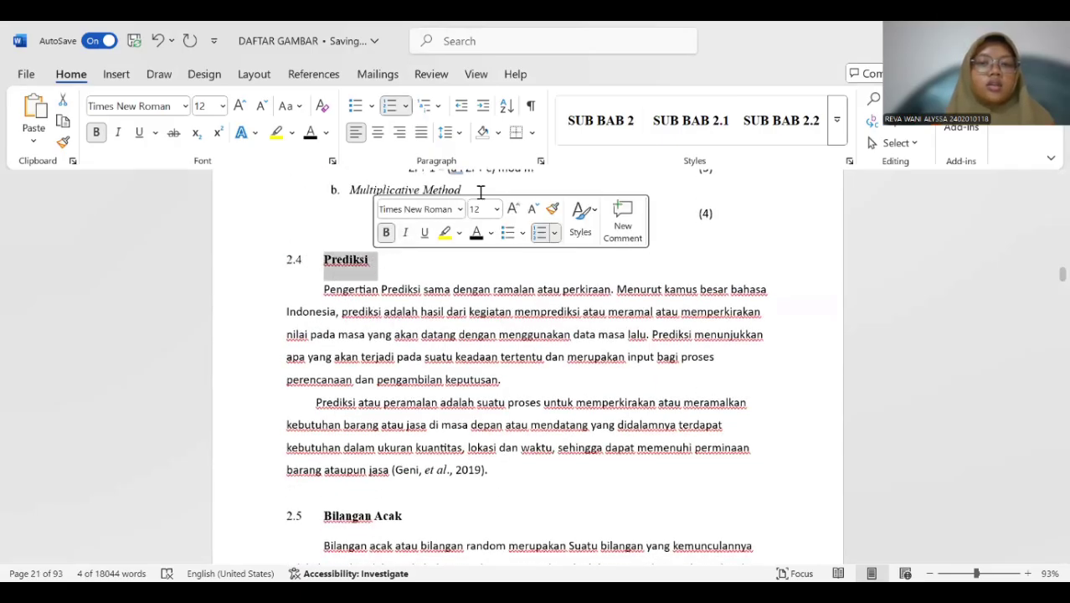
left_click(291, 249)
left_click(321, 260)
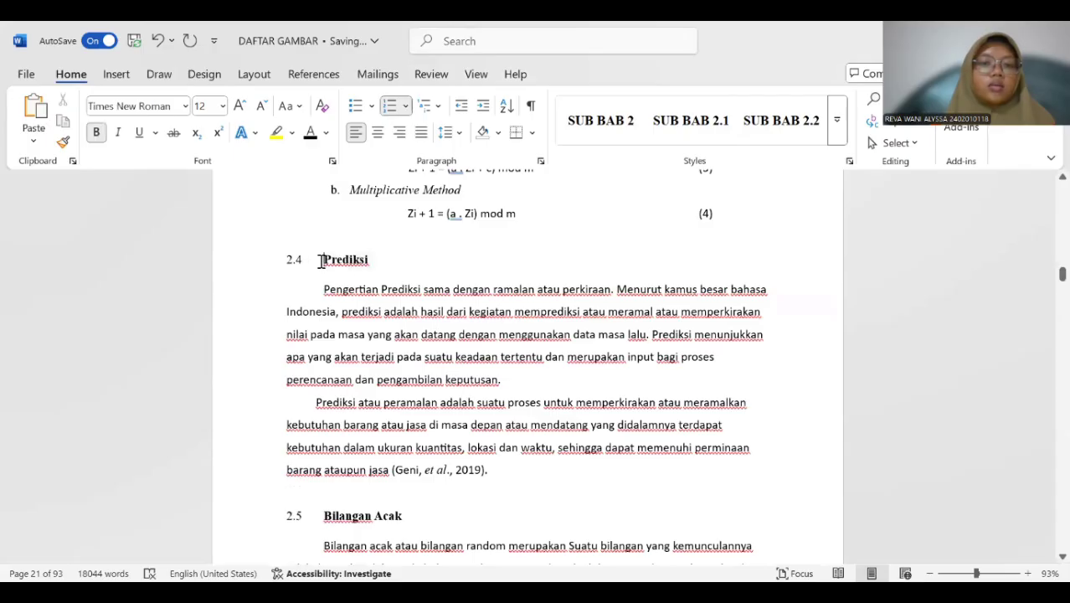
key("BackSpace")
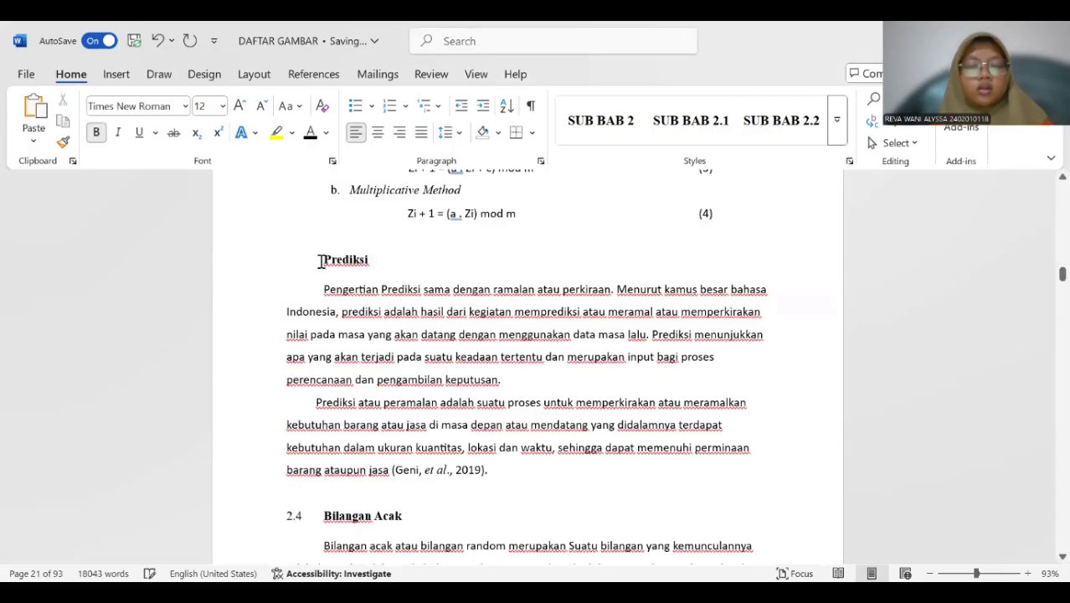
key("BackSpace")
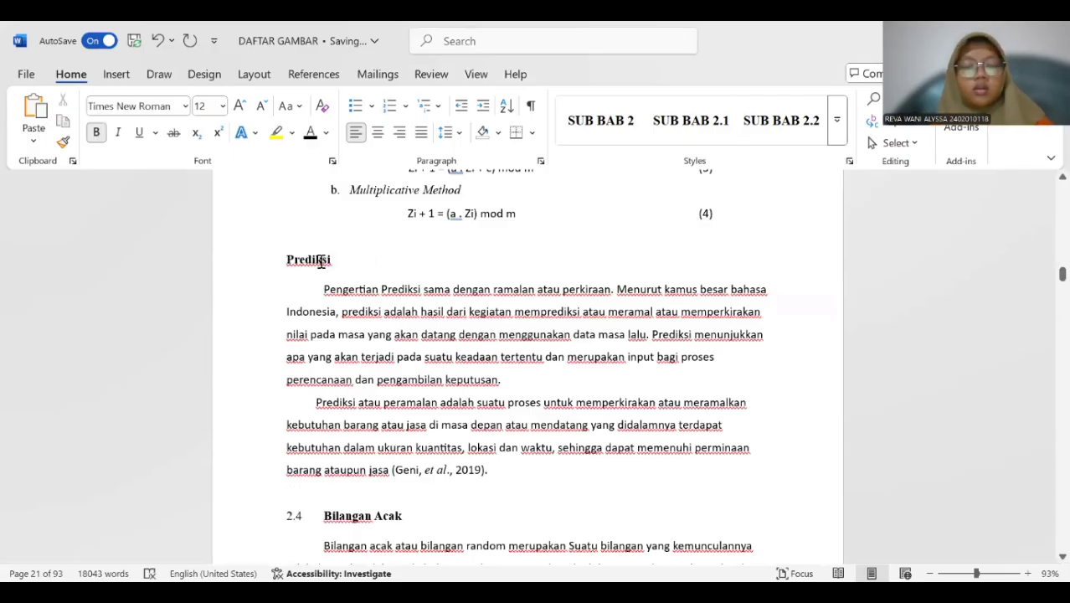
type("2.4")
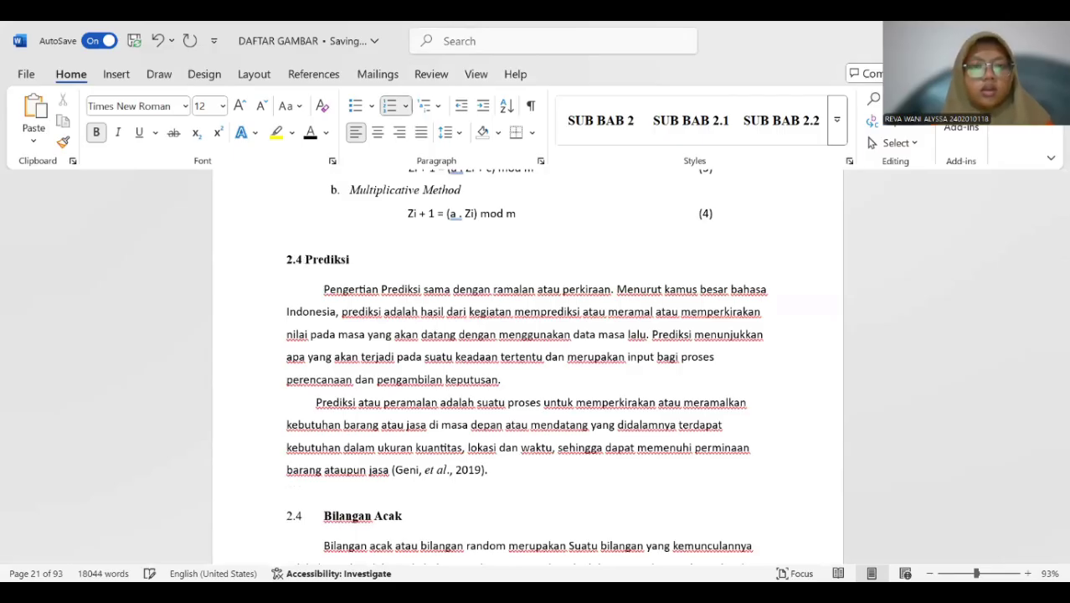
Apply the SUB BAB 2 style to the "Prediksi" subheading and enter the number 2.4 in front of it.
left_click_drag(306, 260, 352, 264)
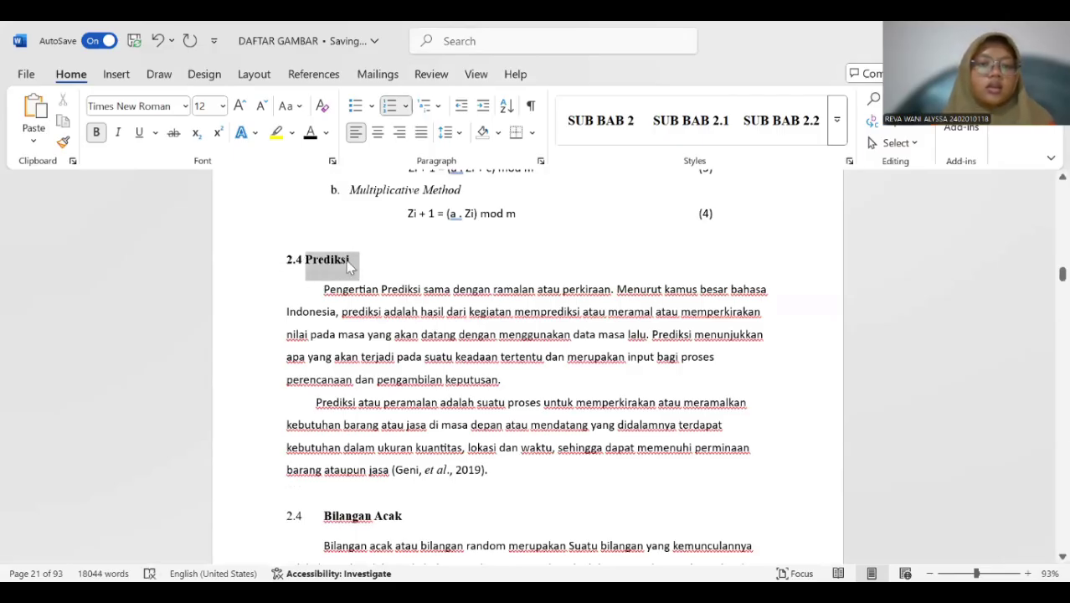
left_click(304, 261)
key("shift+End")
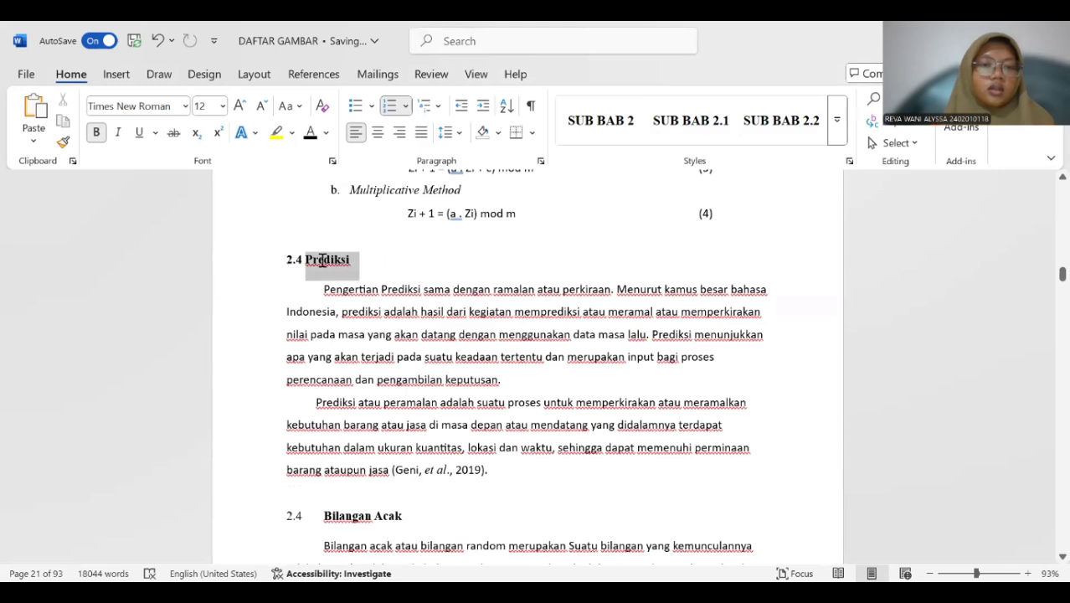
left_click(611, 117)
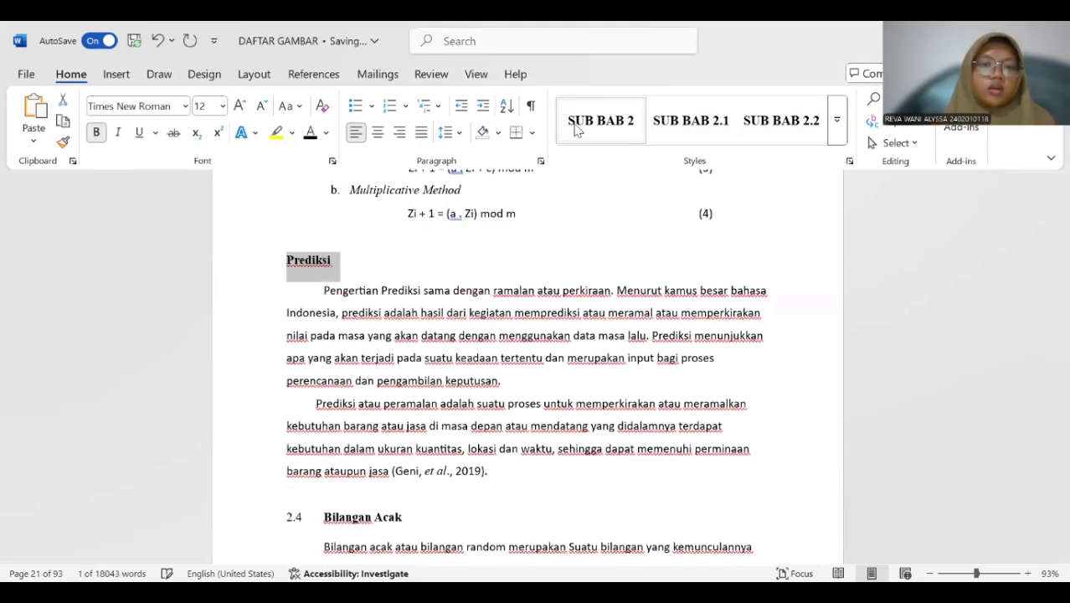
left_click(290, 260)
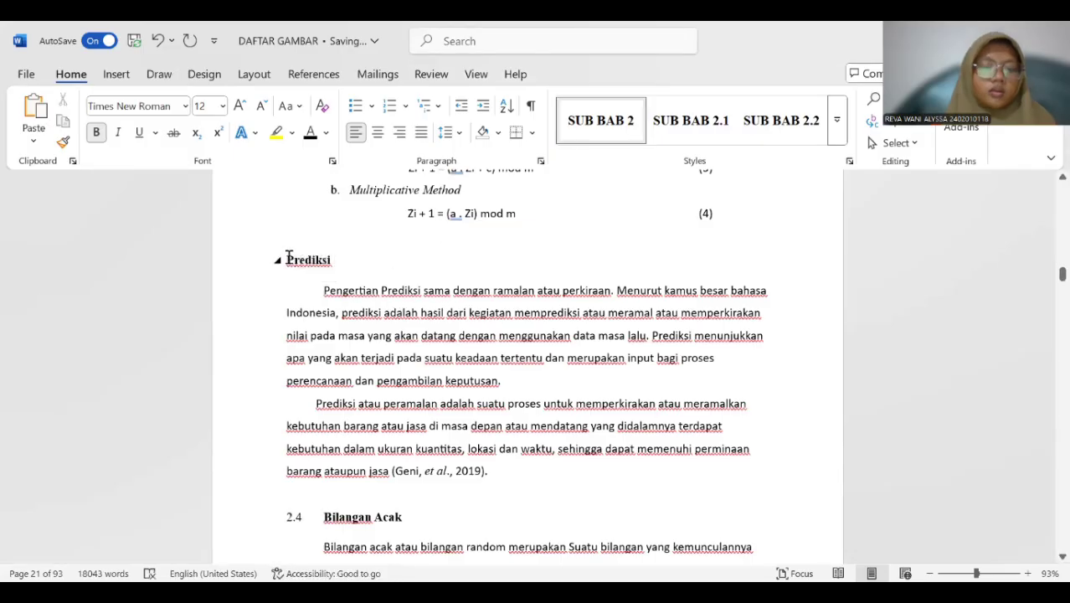
type("2.4")
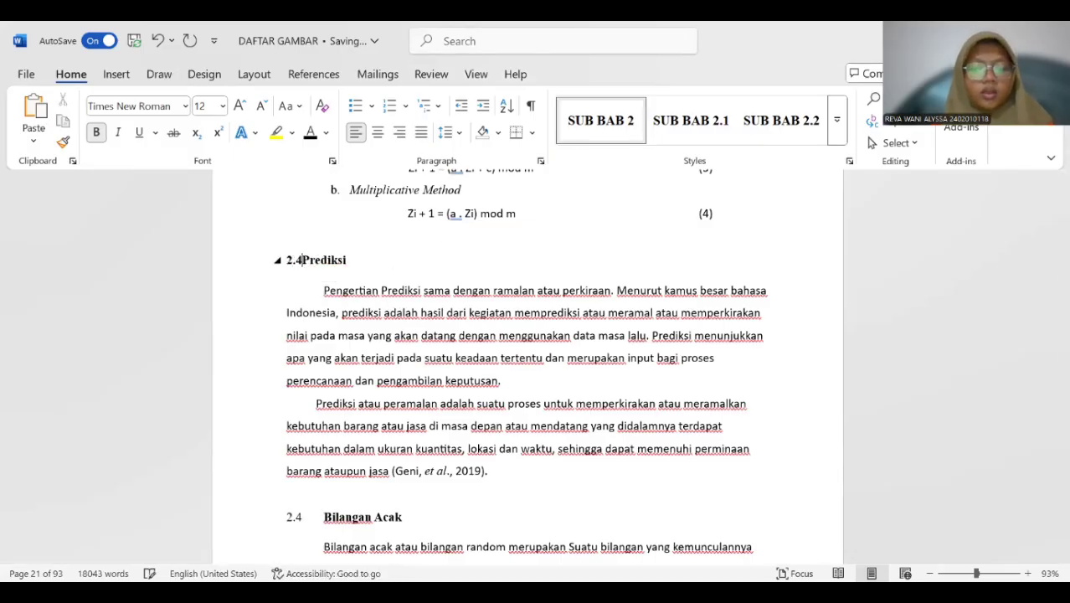
Apply the SUB BAB 2 style to the whole "Bilangan Acak" subheading and enter the number 2.5 in front of it.
scroll(351, 276, "down", 5)
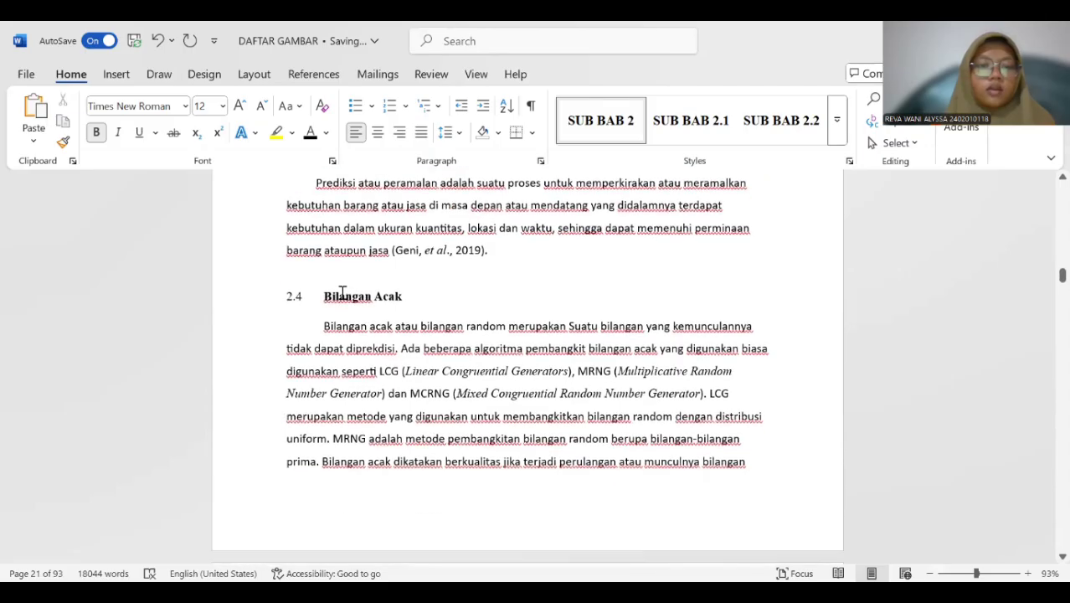
left_click_drag(322, 296, 419, 296)
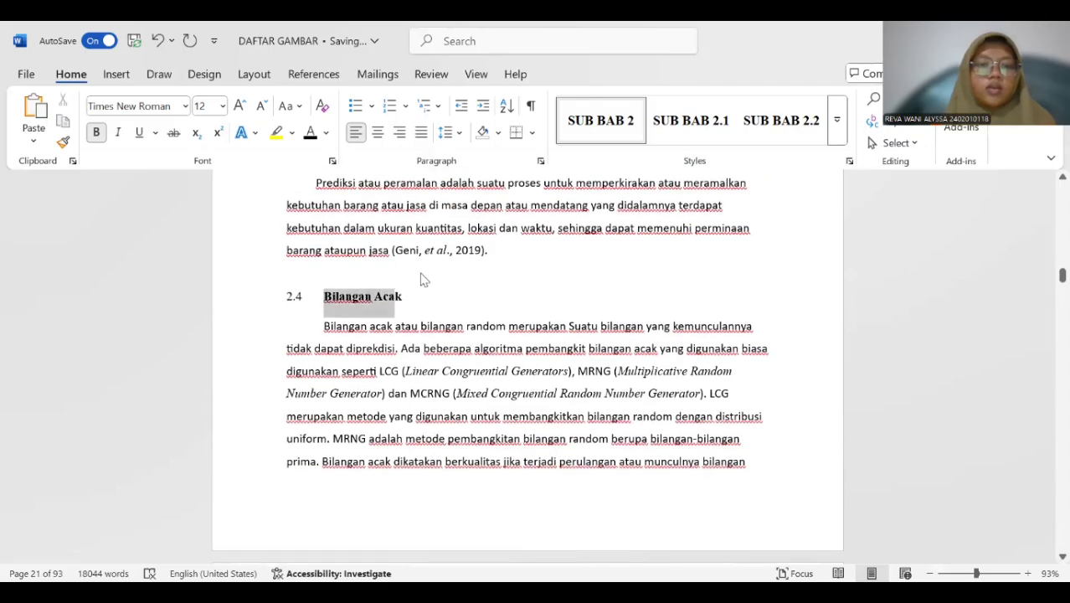
left_click(595, 137)
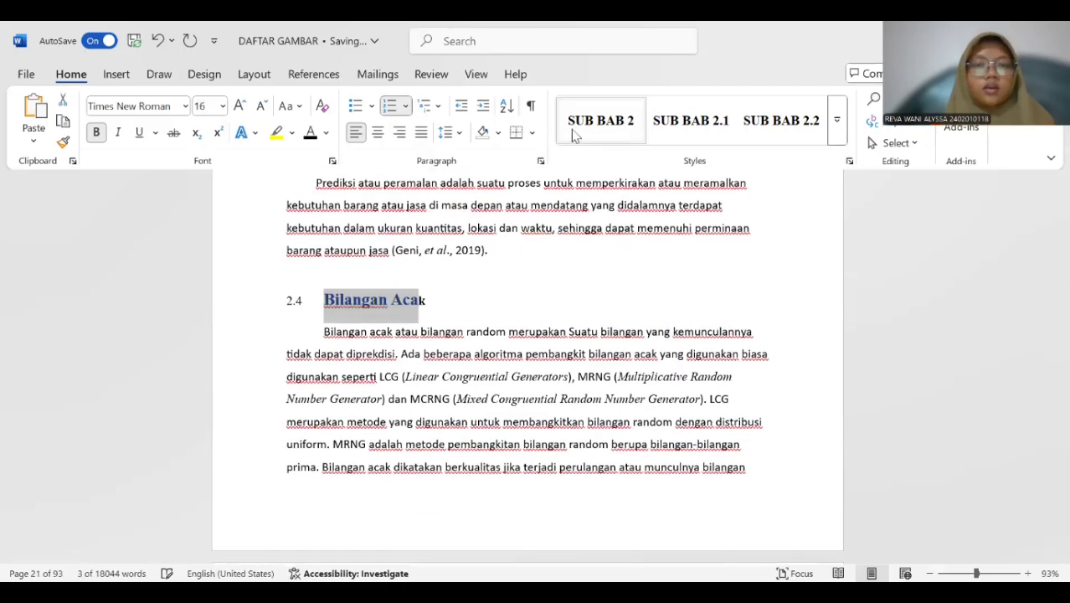
left_click_drag(442, 299, 305, 299)
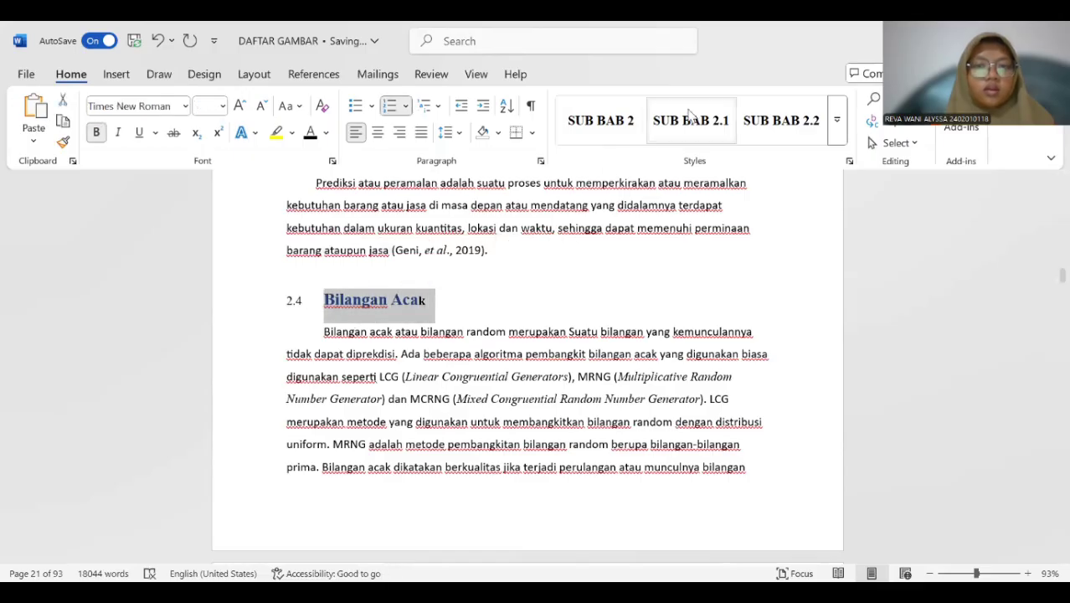
left_click(617, 128)
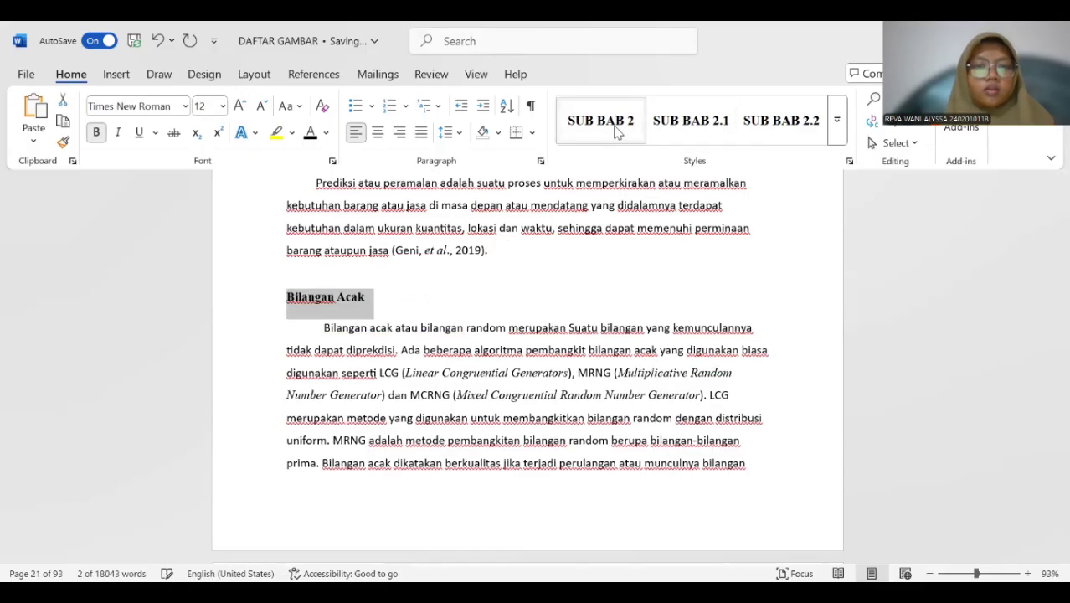
left_click(333, 293)
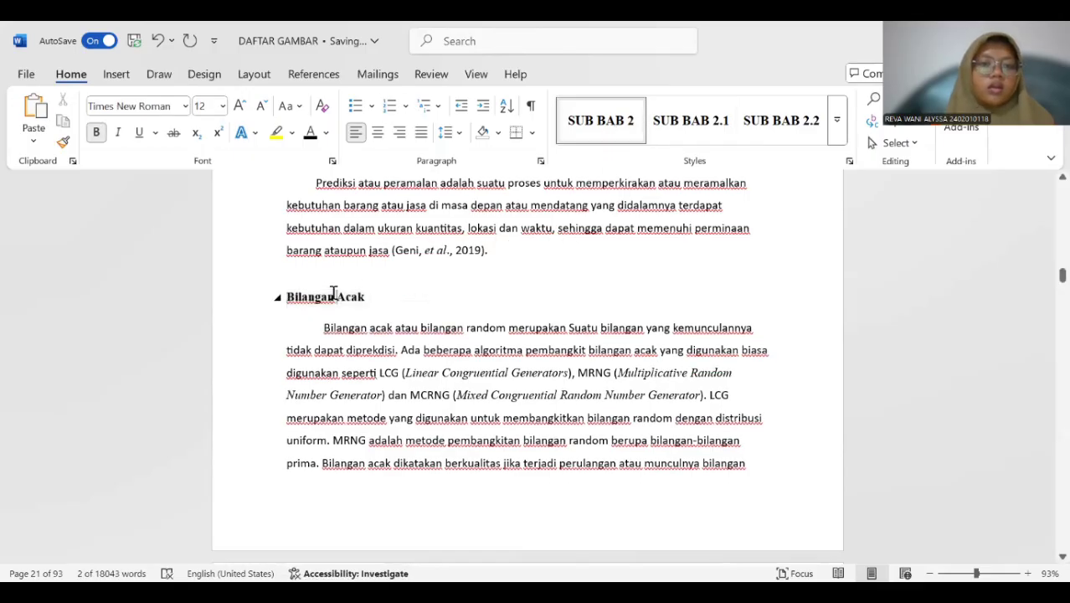
left_click(287, 297)
type("2.5")
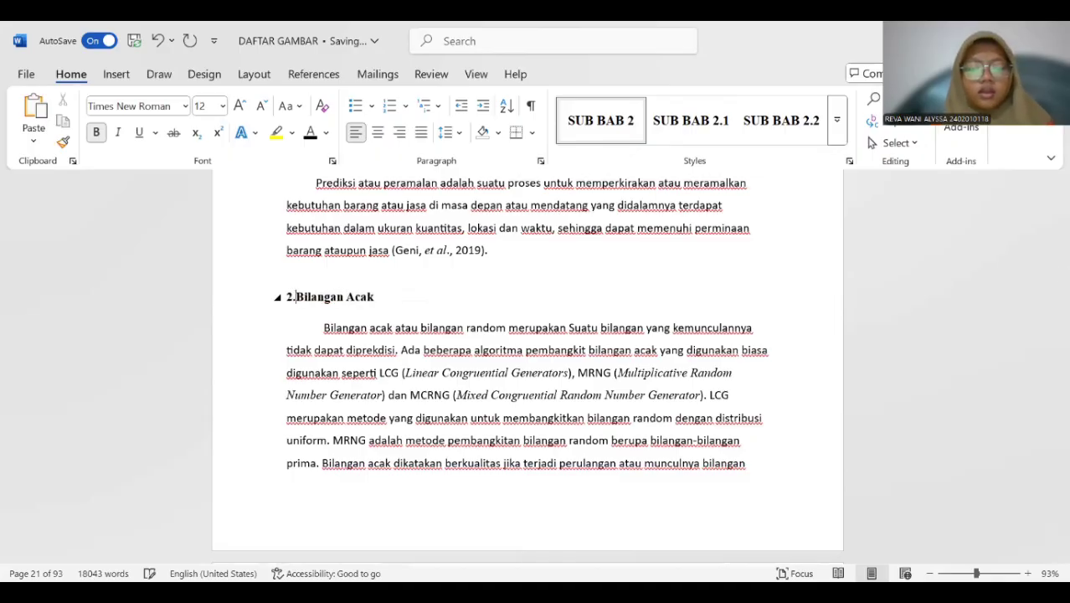
Apply the HEAD 1 style to the chapter title "BAB III METODOLOGI PENELITIAN".
scroll(355, 287, "down", 10)
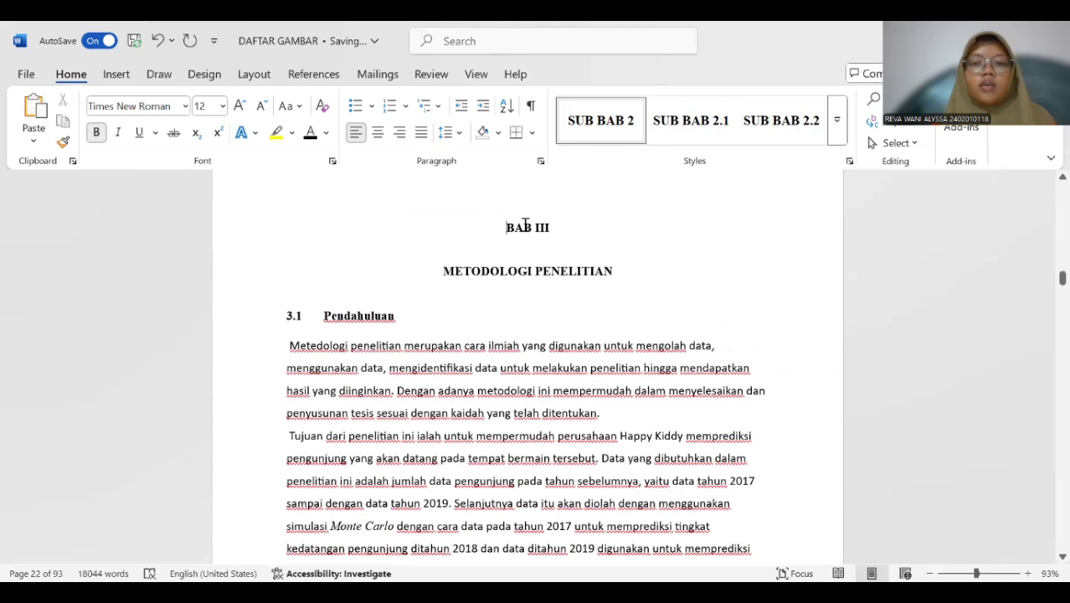
left_click_drag(499, 227, 591, 270)
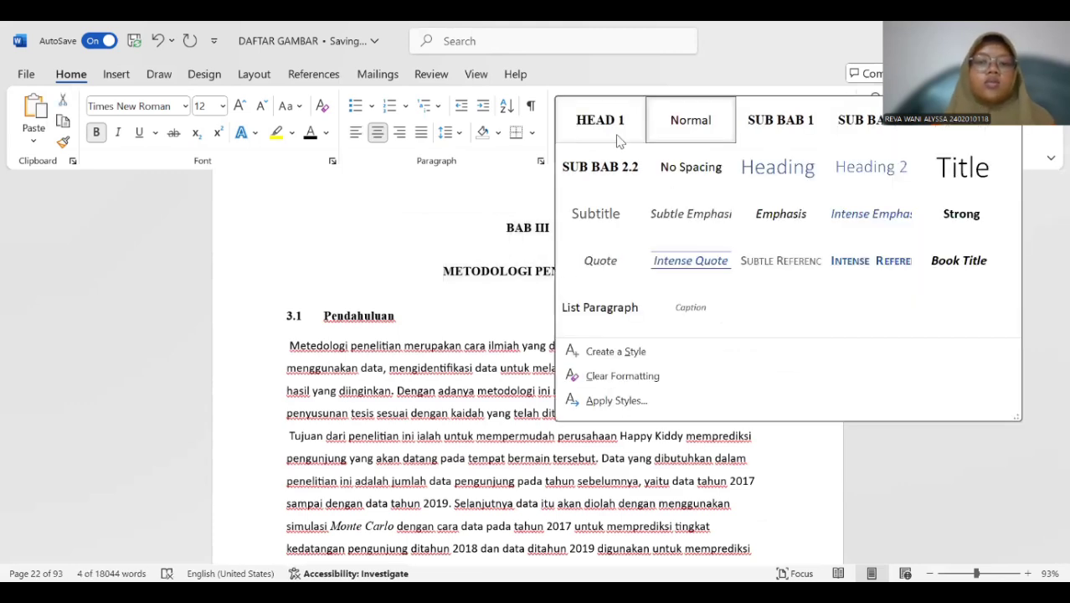
left_click(618, 139)
scroll(586, 243, "down", 1)
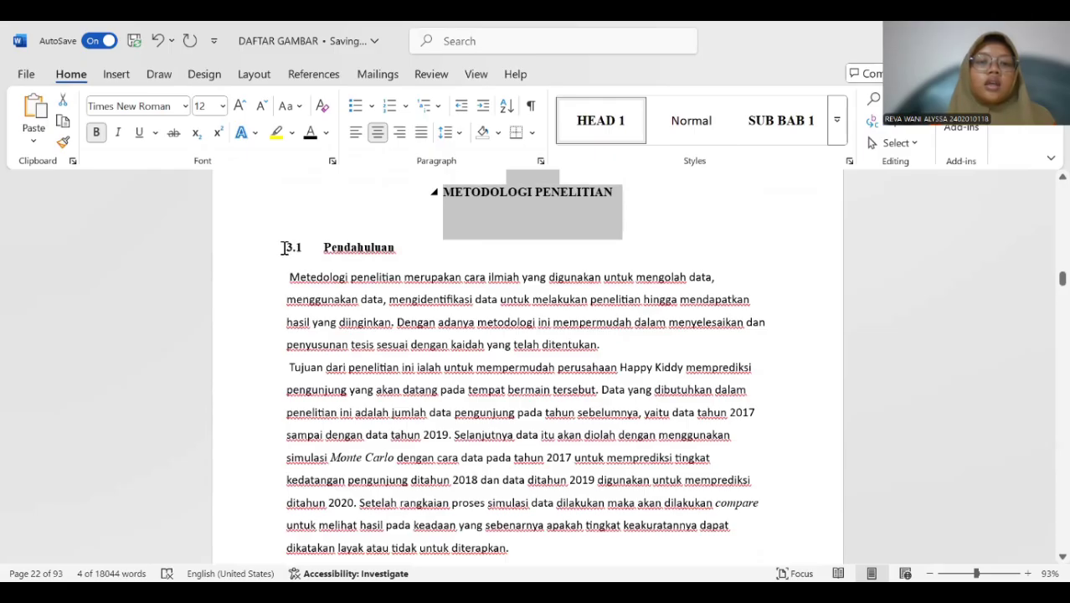
left_click_drag(322, 247, 406, 248)
left_click(344, 246)
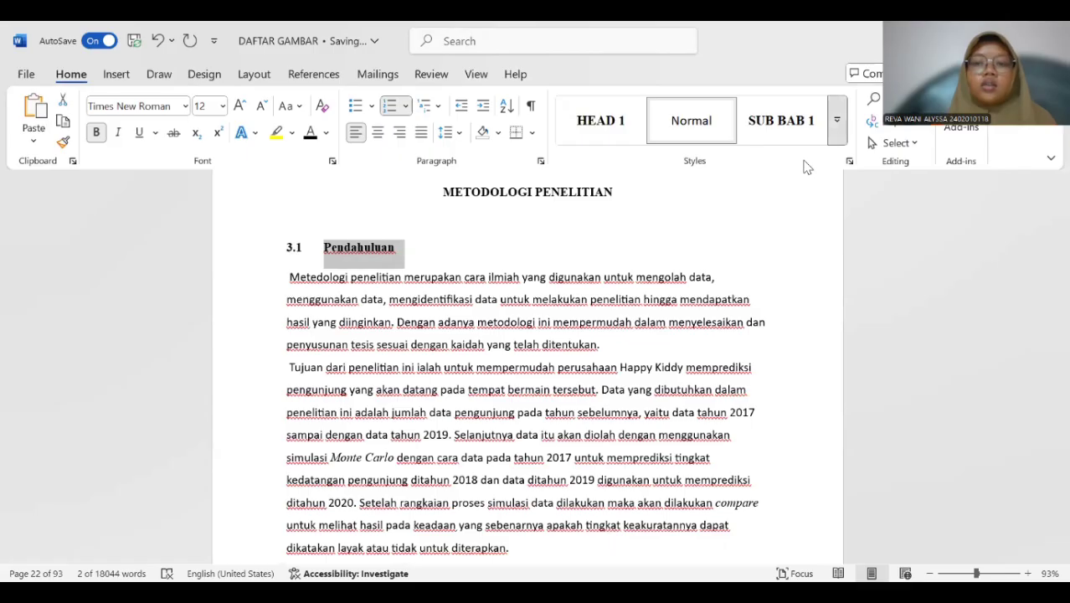
left_click(836, 122)
left_click(616, 351)
left_click(588, 231)
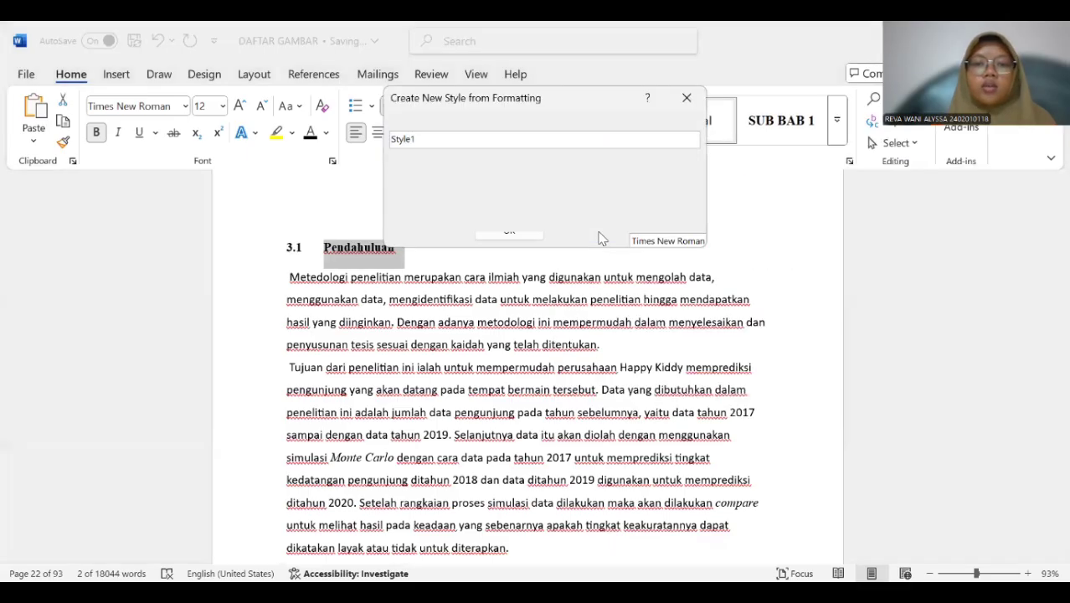
key("BackSpace")
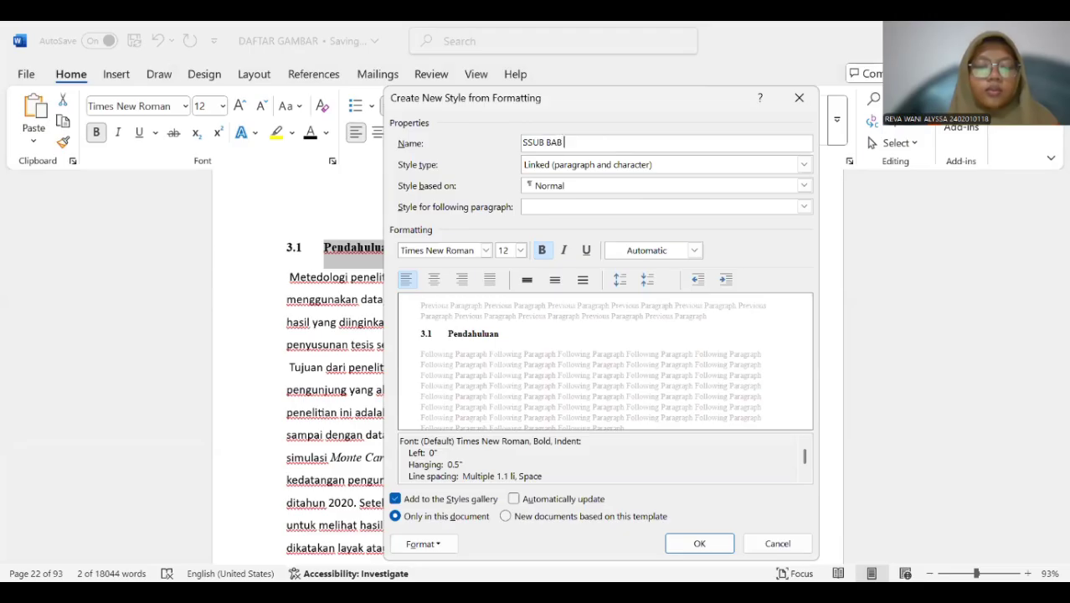
key("BackSpace")
key("BackSpace")
key("BackSpace")
key("BackSpace")
key("BackSpace")
key("BackSpace")
key("BackSpace")
key("BackSpace")
key("BackSpace")
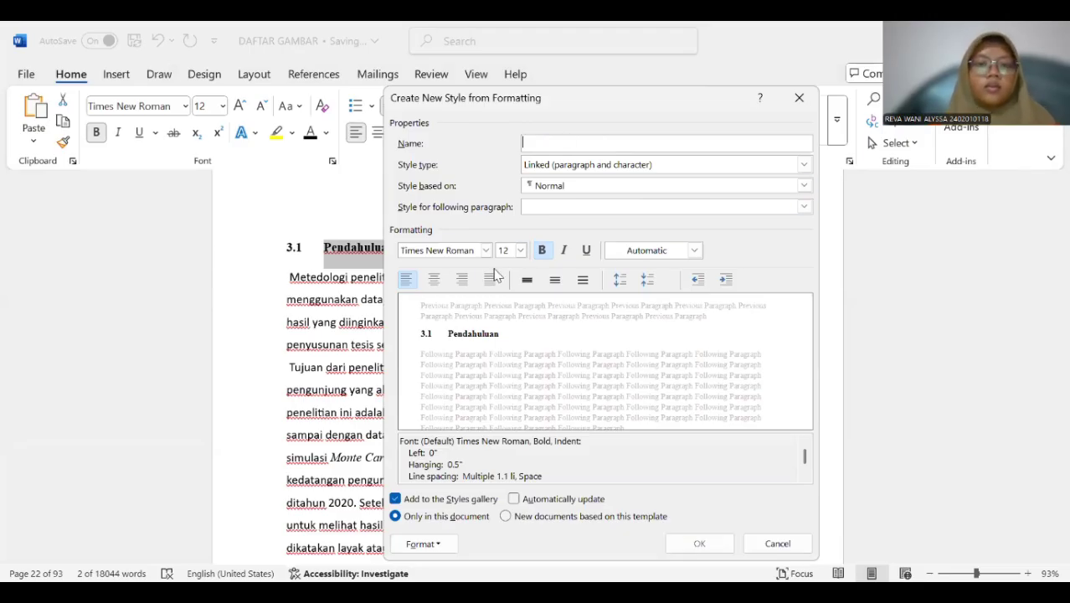
left_click(798, 97)
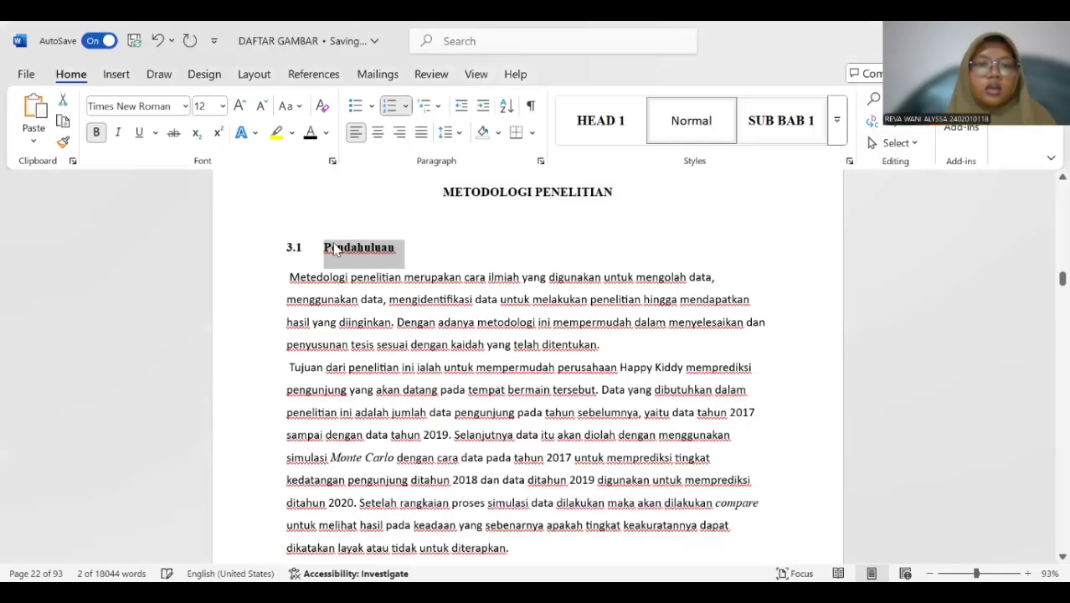
Remove the automatic number and indent from the "Pendahuluan" subheading of BAB III and enter 3.1 in front of it.
left_click(325, 244)
key("BackSpace")
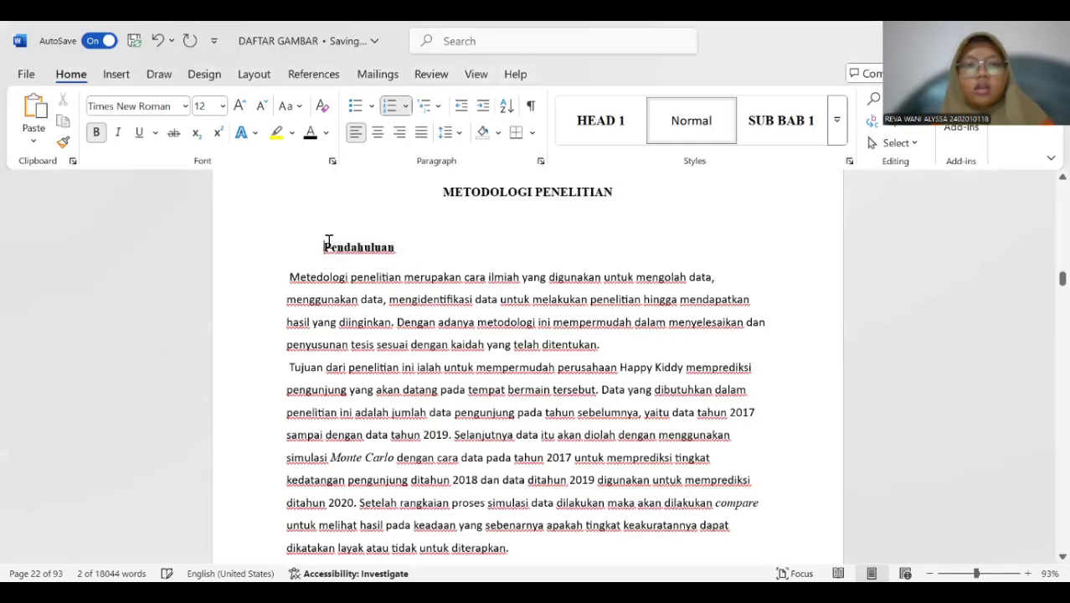
key("BackSpace")
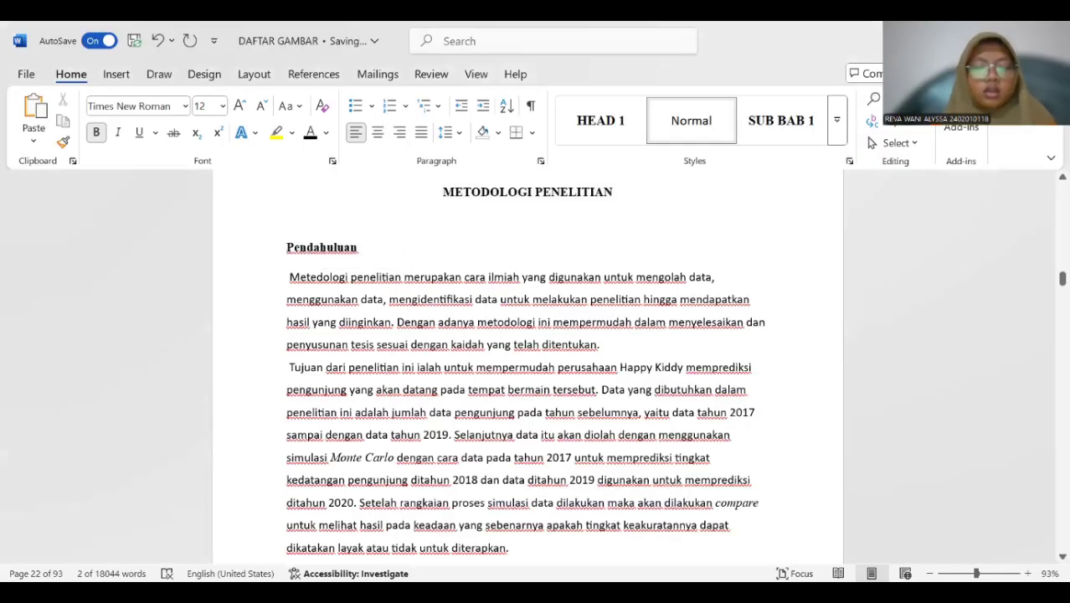
type("3.1")
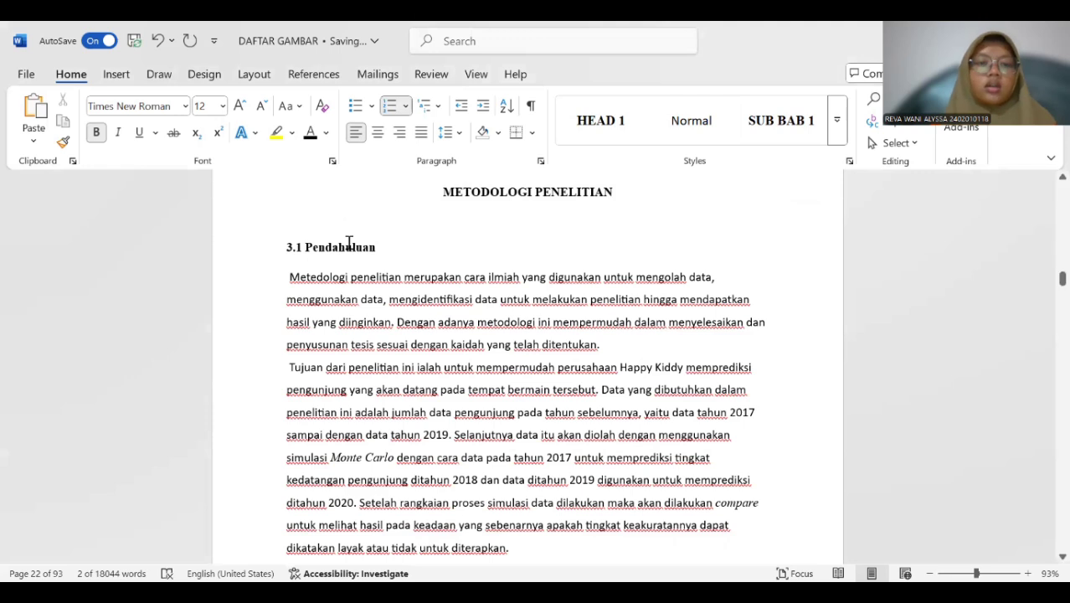
Create a style named SUB BAB 3 from the "Pendahuluan" subheading, with Heading 2 as both its base style and following paragraph style.
left_click_drag(295, 246, 371, 265)
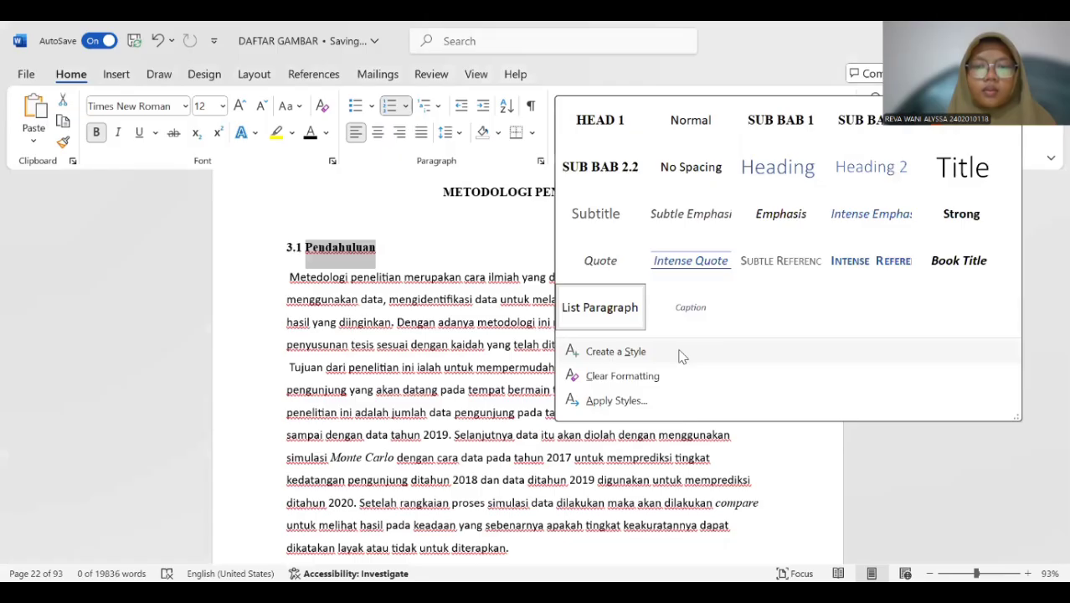
left_click(681, 356)
left_click(586, 231)
left_click(608, 142)
key("BackSpace")
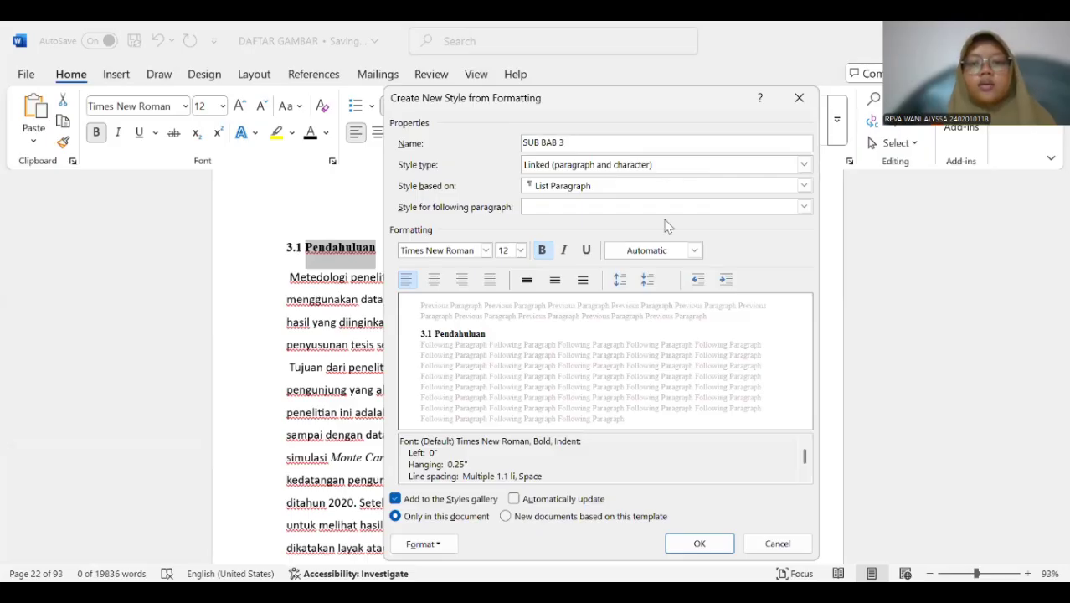
left_click(666, 186)
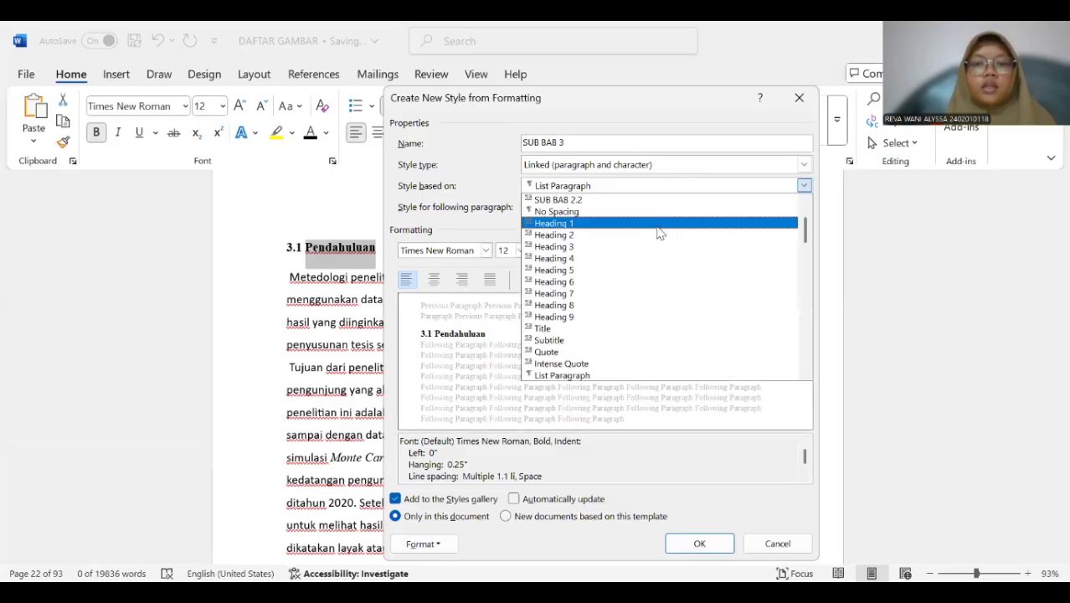
left_click(658, 234)
left_click(658, 207)
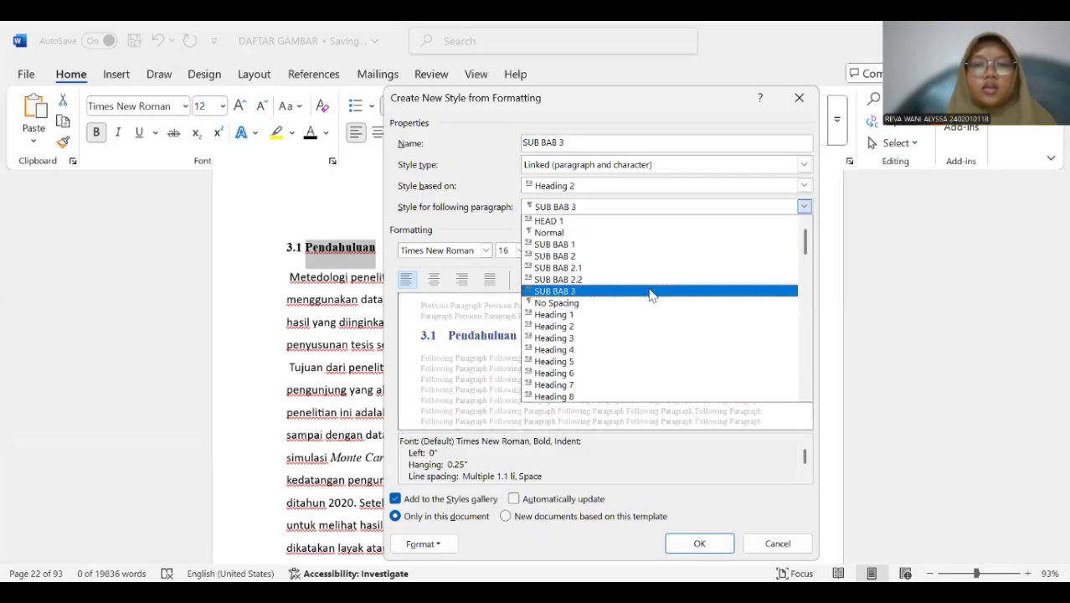
left_click(646, 327)
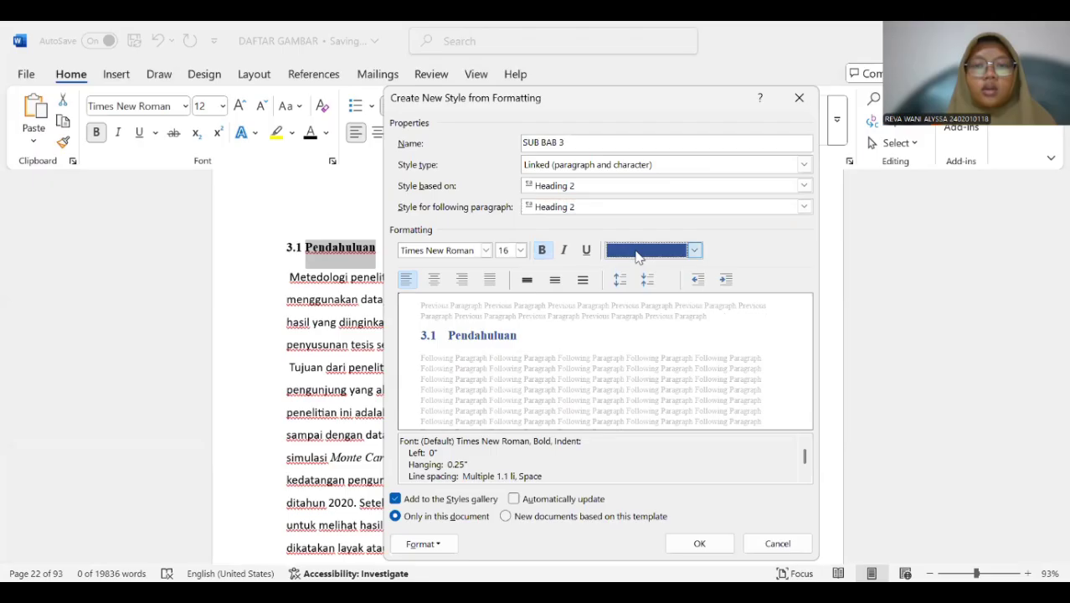
Set the SUB BAB 3 style's font colour to Automatic and its size to 12, and save the style.
left_click(636, 250)
left_click(659, 273)
left_click(520, 249)
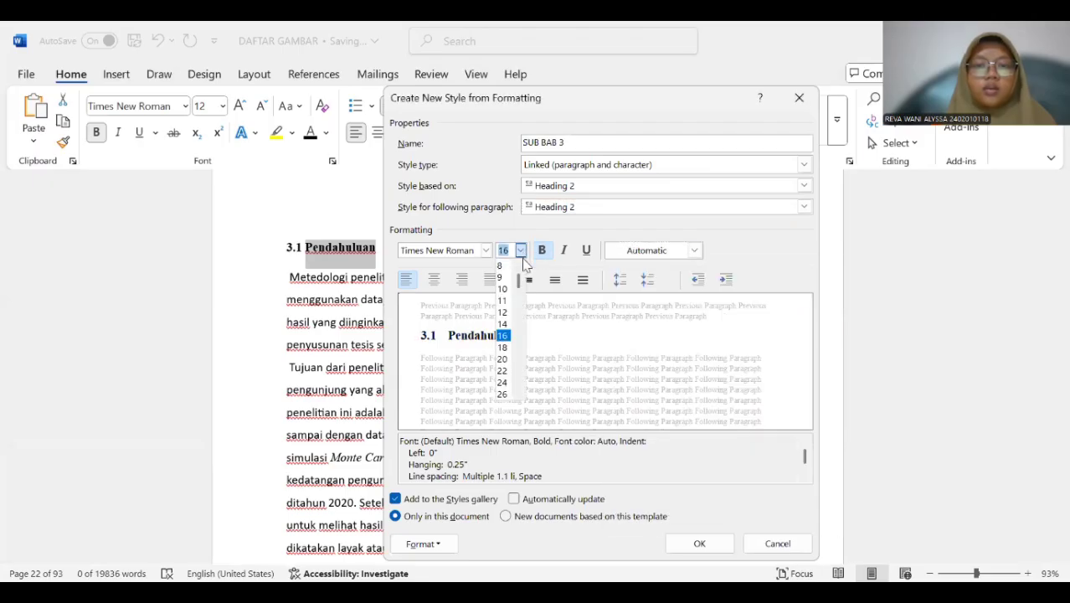
left_click(495, 300)
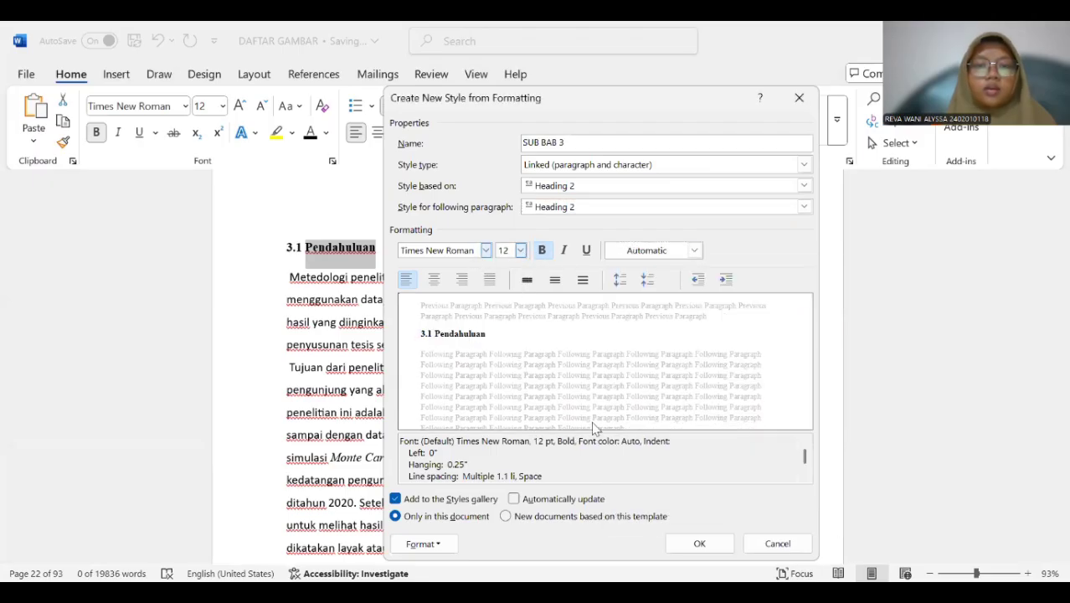
left_click(693, 540)
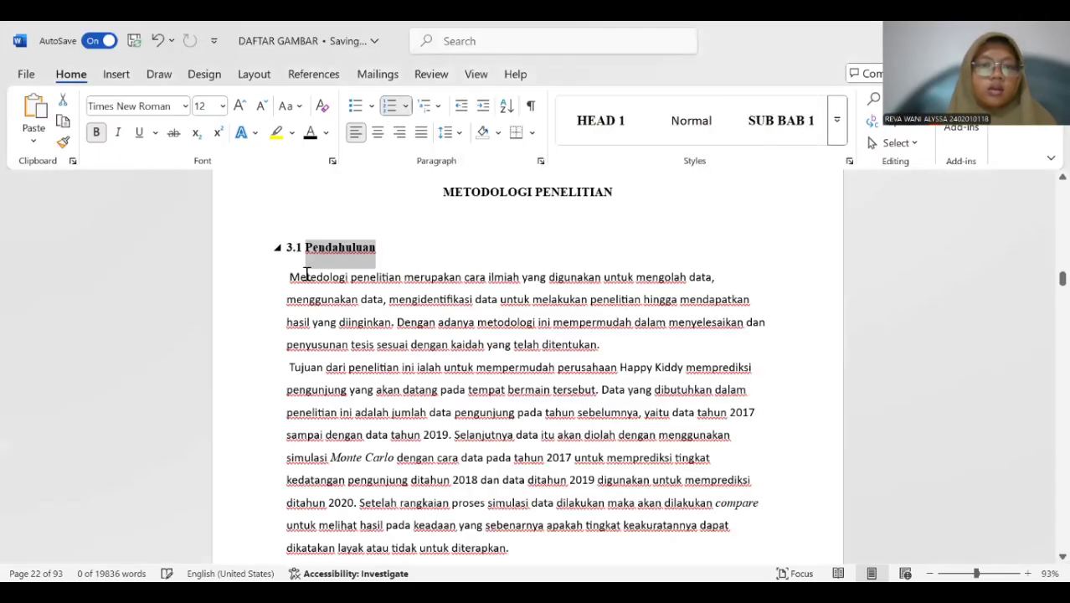
Select the "Pendahuluan" subheading of BAB III and apply the SUB BAB 3 style to it.
left_click(288, 246)
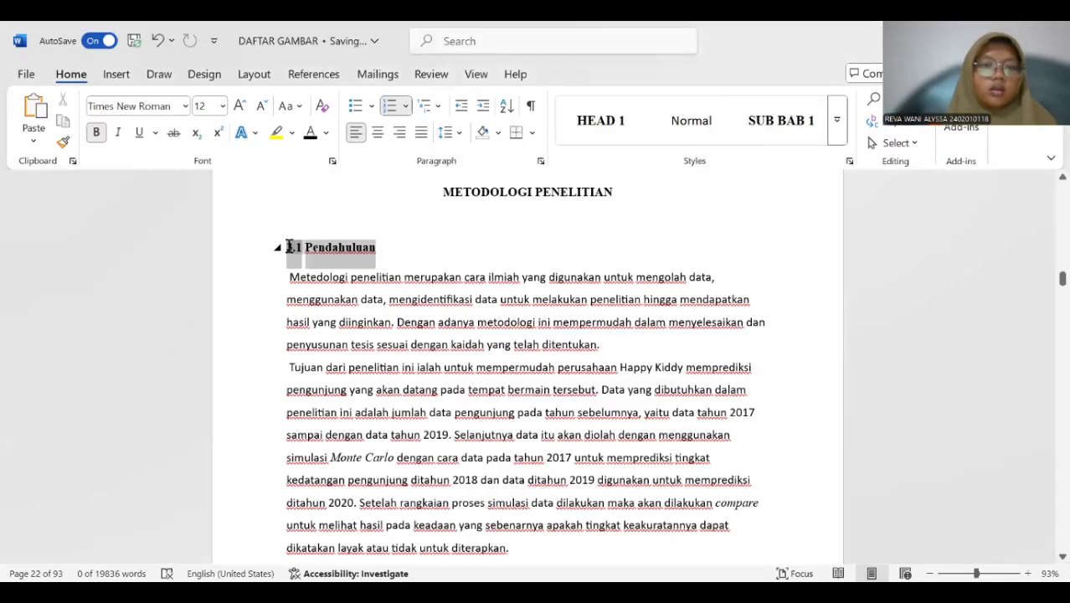
mouse_move(289, 245)
left_mouse_down()
mouse_move(344, 248)
mouse_move(284, 243)
left_mouse_up()
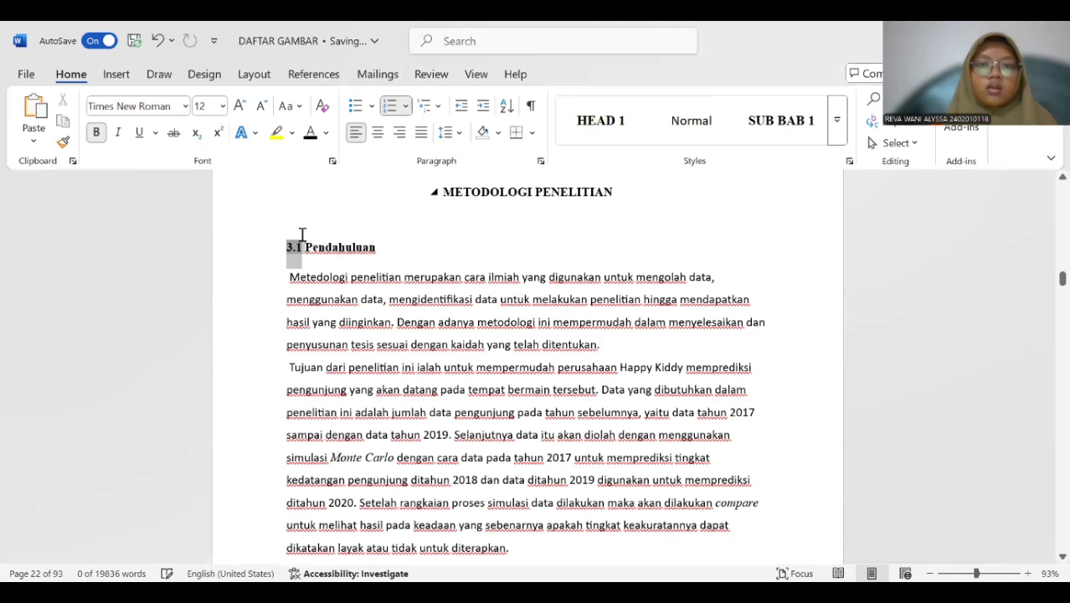
left_click_drag(343, 249, 289, 251)
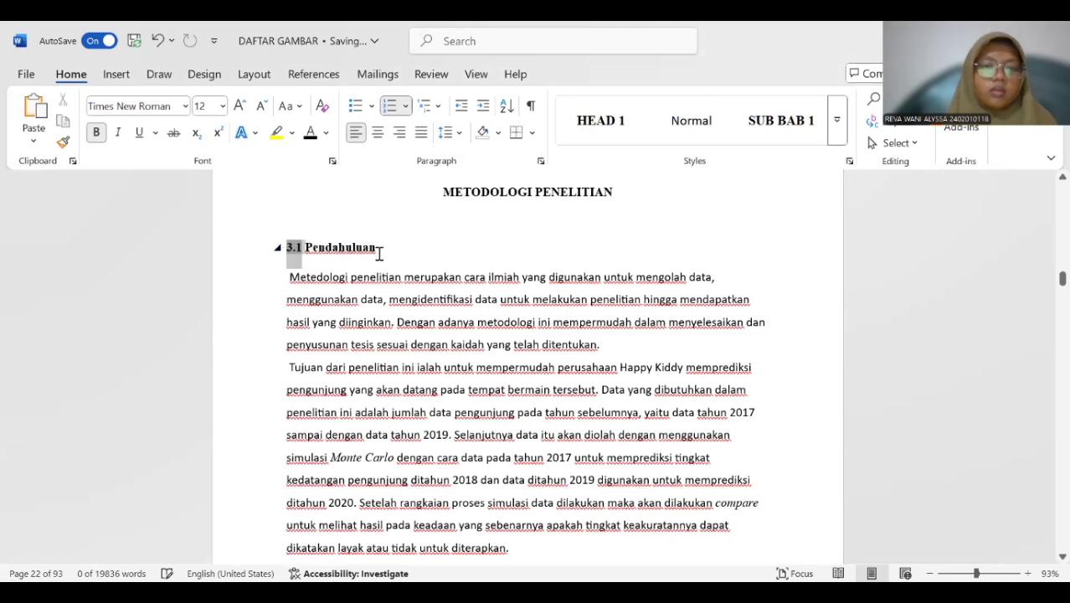
left_click_drag(382, 251, 282, 246)
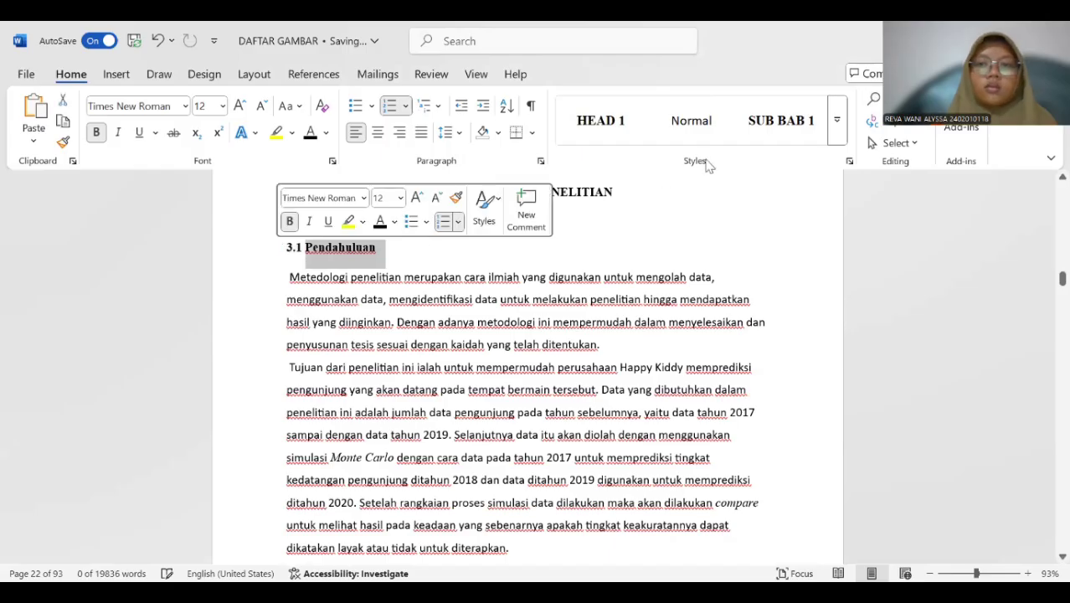
left_click(837, 137)
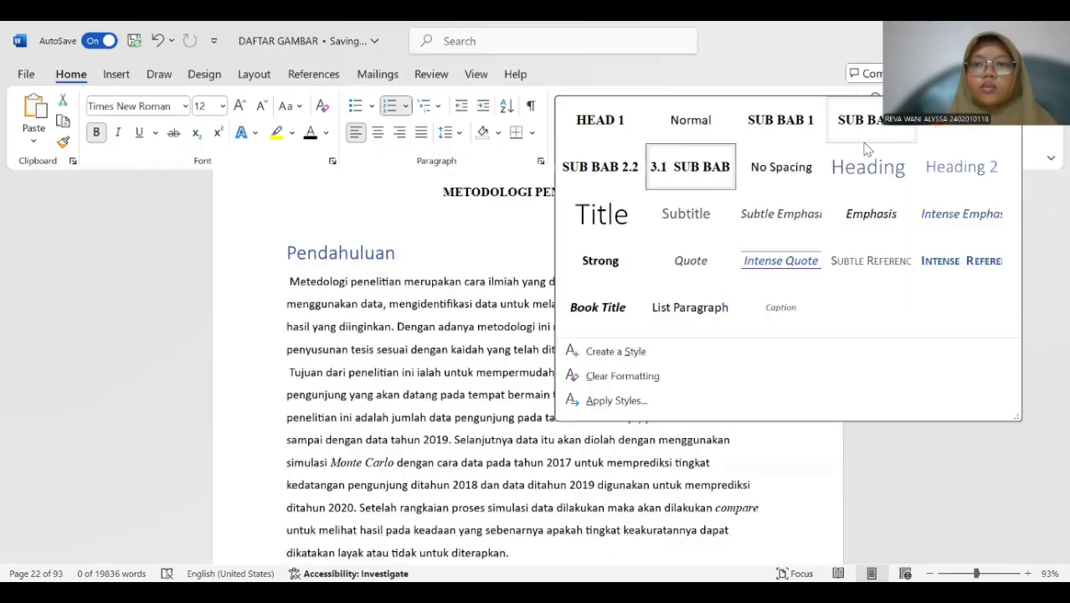
left_click(670, 176)
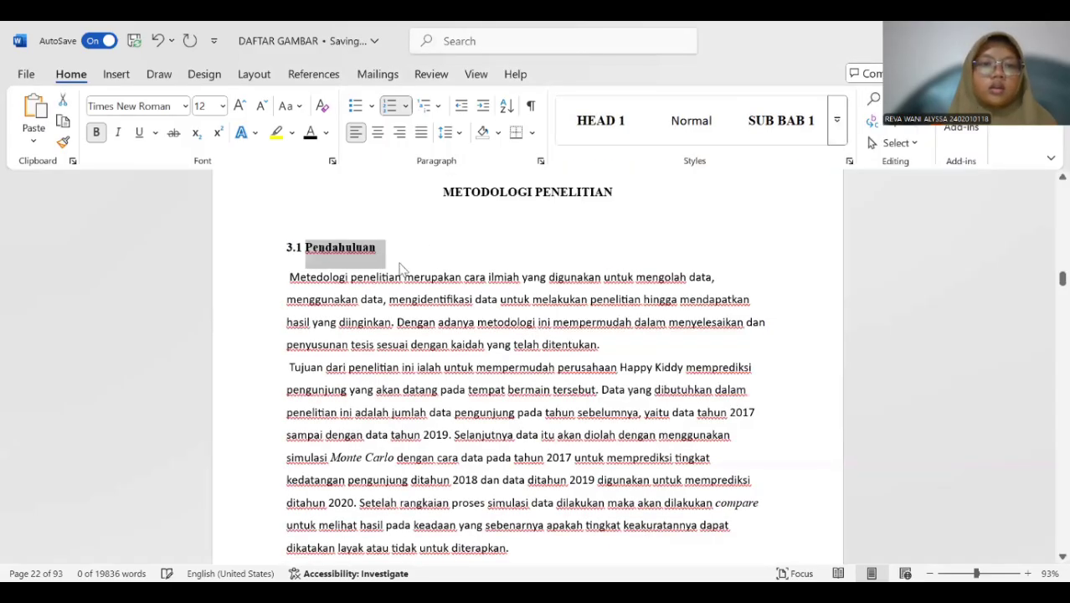
Apply the SUB BAB 3 style to the "Kerangka Kerja Penelitian" subheading on page 23.
scroll(402, 264, "down", 1)
scroll(402, 264, "down", 5)
scroll(400, 264, "up", 3)
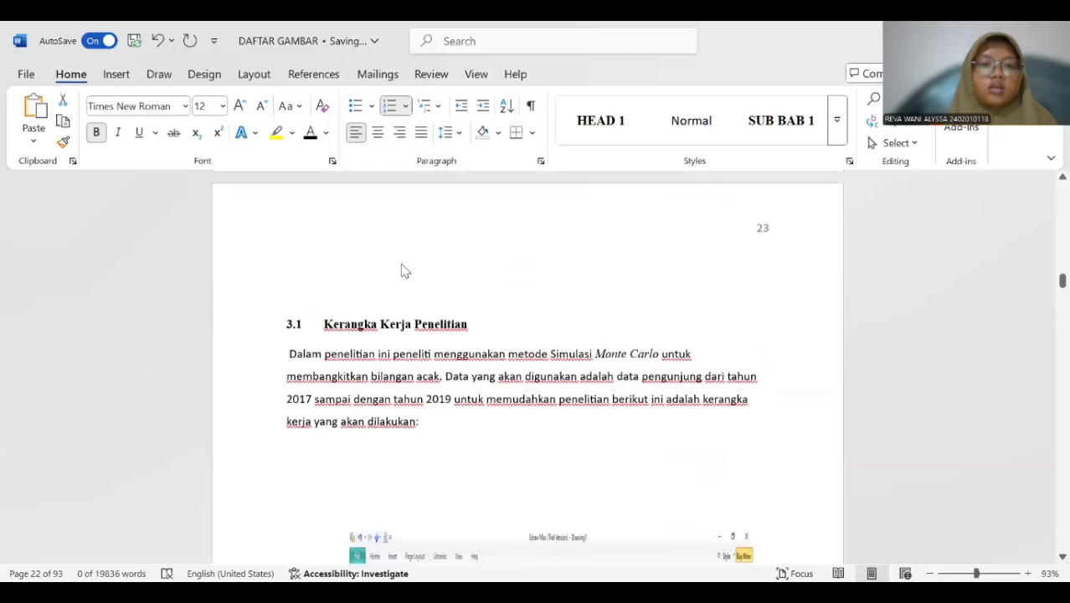
scroll(416, 272, "down", 2)
scroll(423, 272, "up", 8)
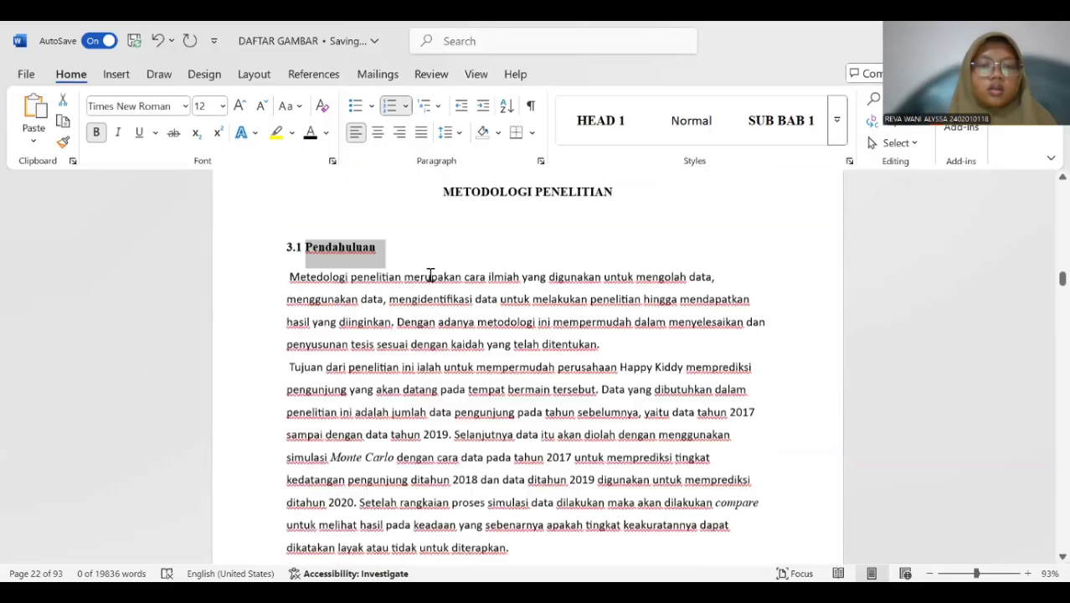
scroll(430, 277, "down", 10)
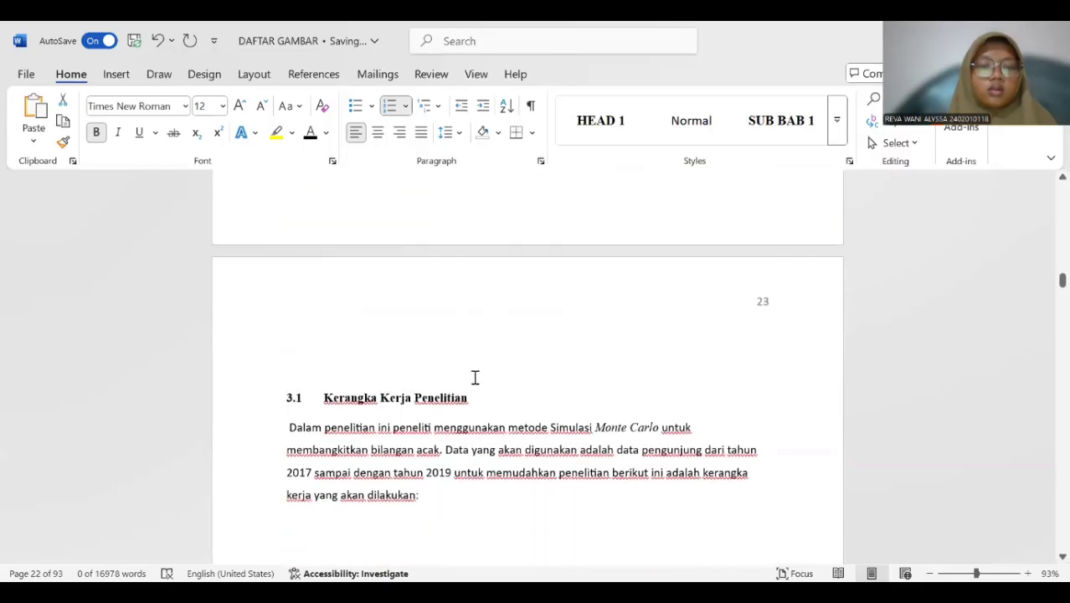
left_click_drag(473, 396, 202, 385)
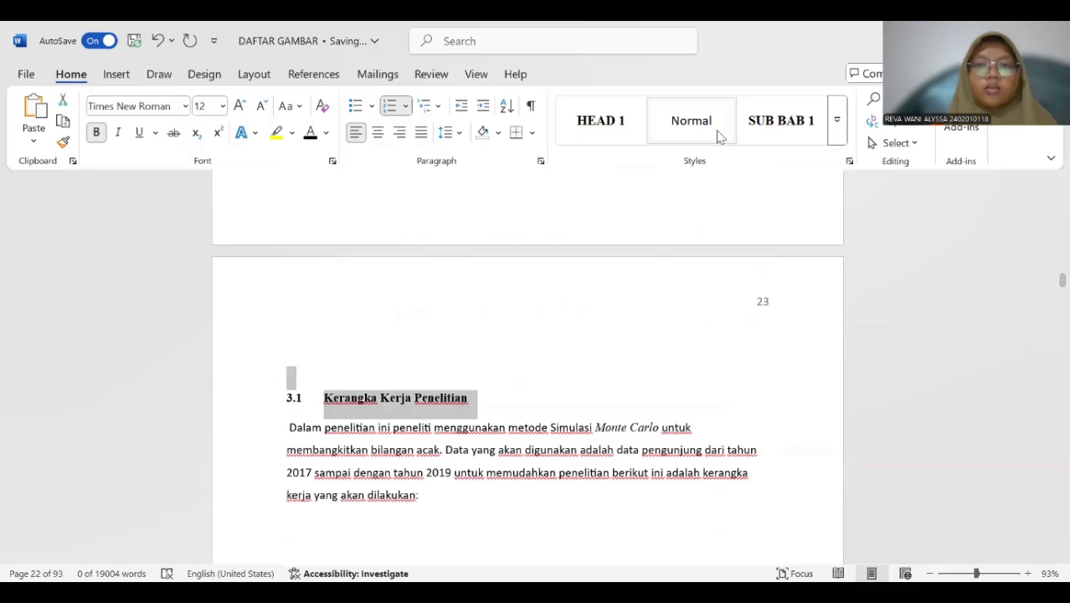
left_click(840, 121)
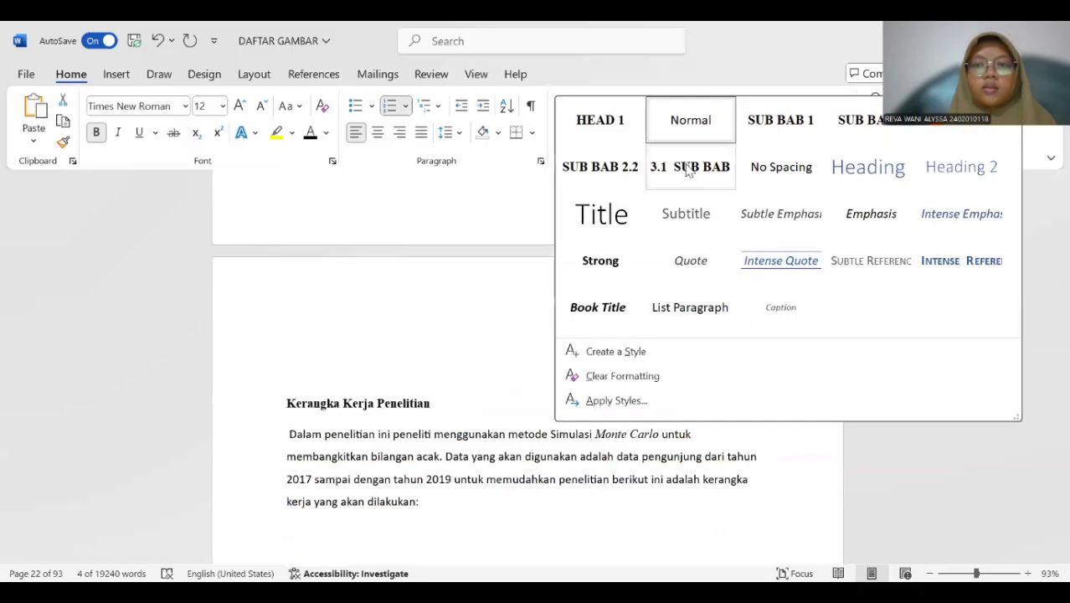
left_click(686, 166)
Merge the "Kerangka Kerja Penelitian" subheading into the empty numbered line above it so that it carries the number 3.2.
left_click(345, 369)
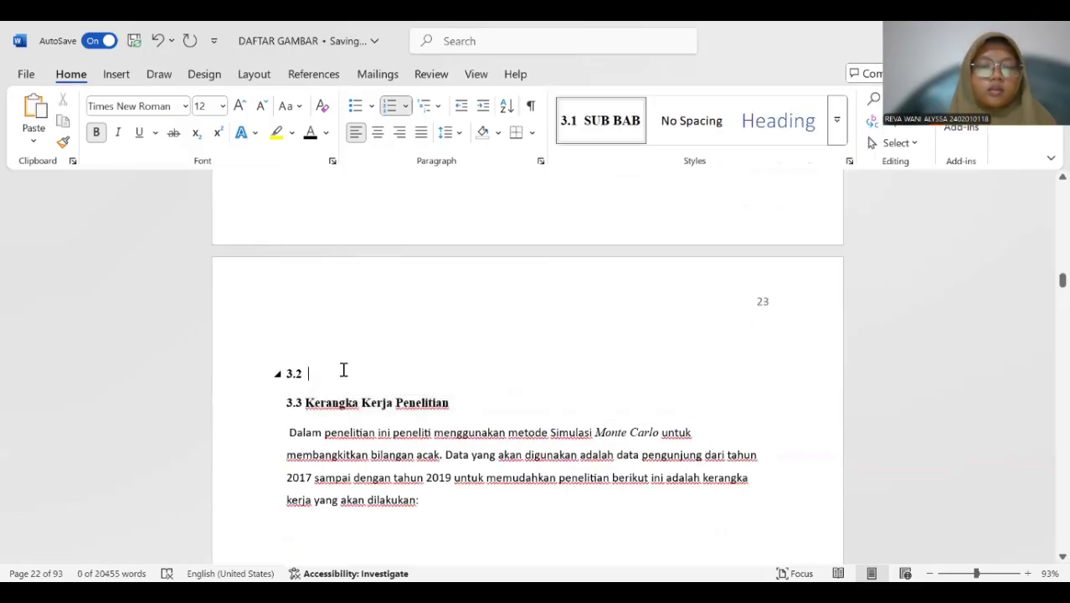
left_click(304, 401)
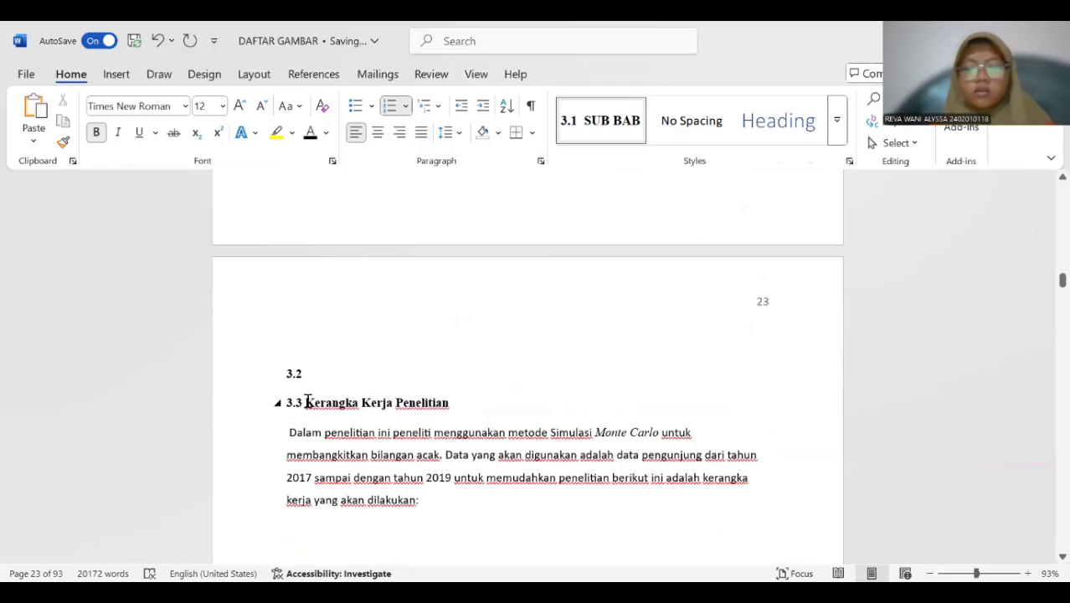
key("BackSpace")
key("BackSpace")
key("BackSpace")
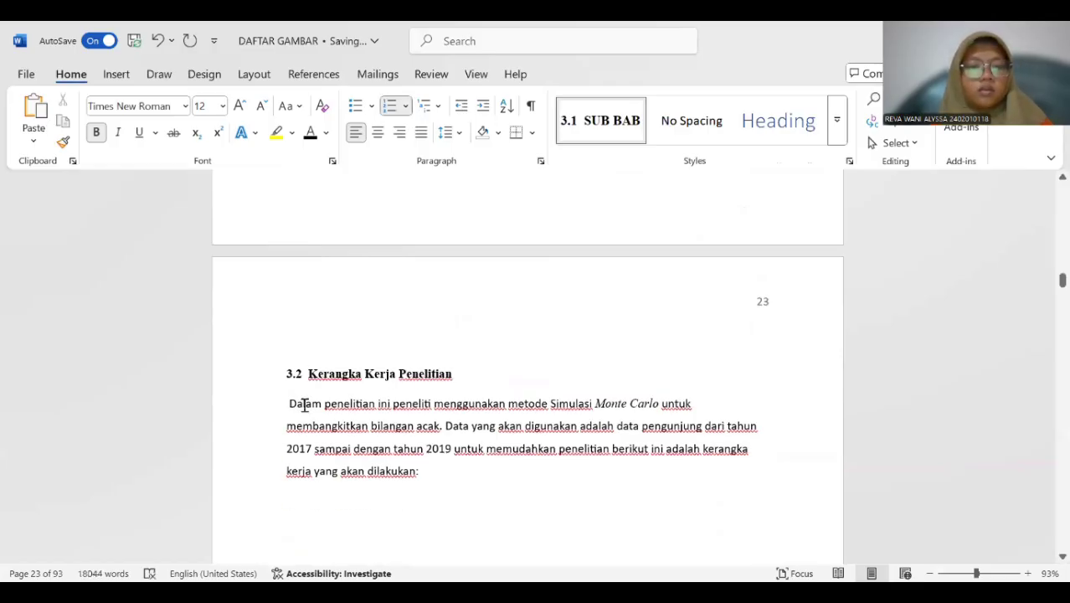
Apply the SUB BAB 3 style to the "Uraian Kerangka Kerja Penelitian" subheading on page 24.
scroll(347, 328, "up", 1)
scroll(346, 329, "down", 2)
scroll(346, 328, "up", 1)
scroll(347, 328, "down", 2)
scroll(347, 328, "up", 1)
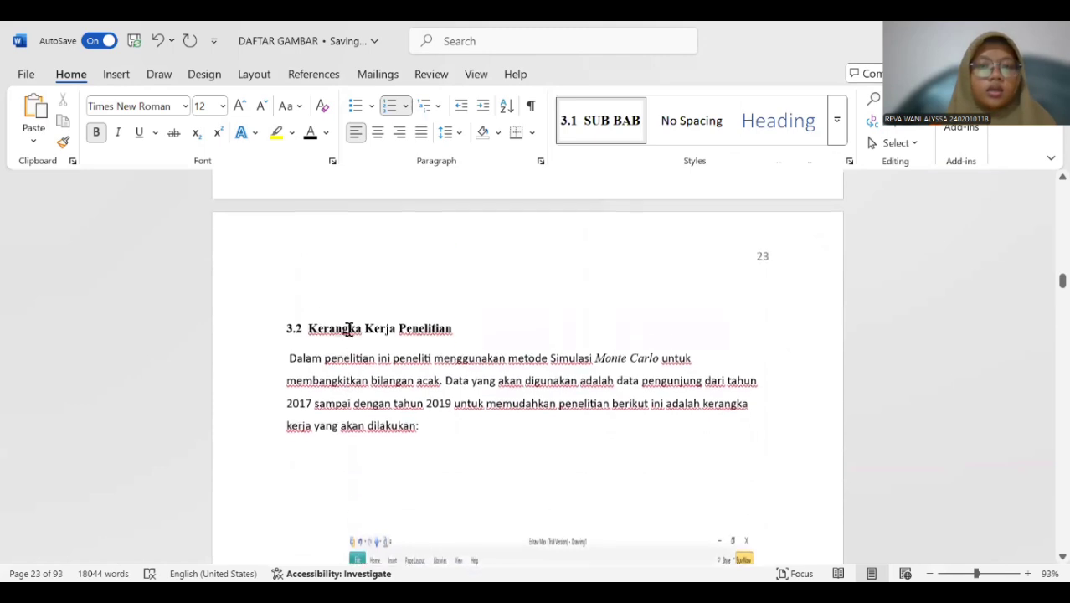
scroll(338, 353, "down", 5)
scroll(338, 353, "down", 5)
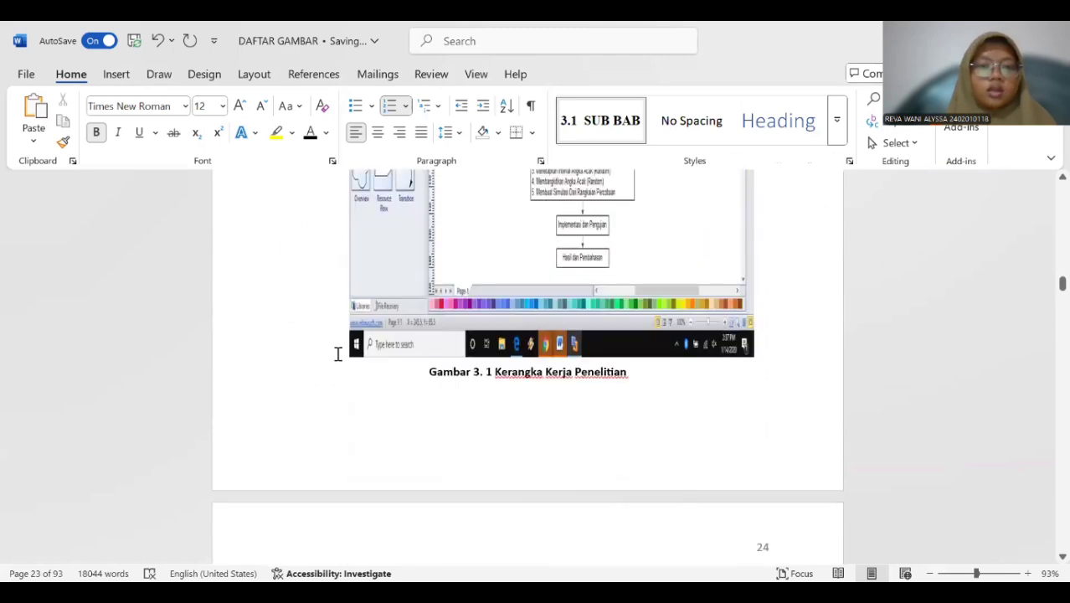
scroll(338, 353, "up", 1)
scroll(338, 354, "down", 1)
scroll(338, 353, "down", 1)
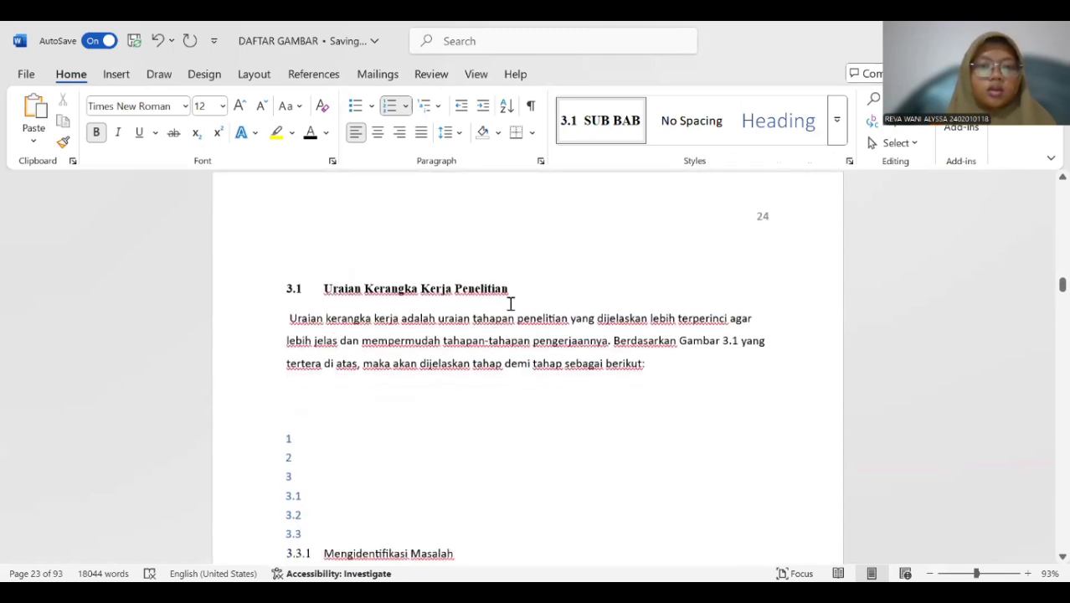
left_click_drag(509, 288, 306, 287)
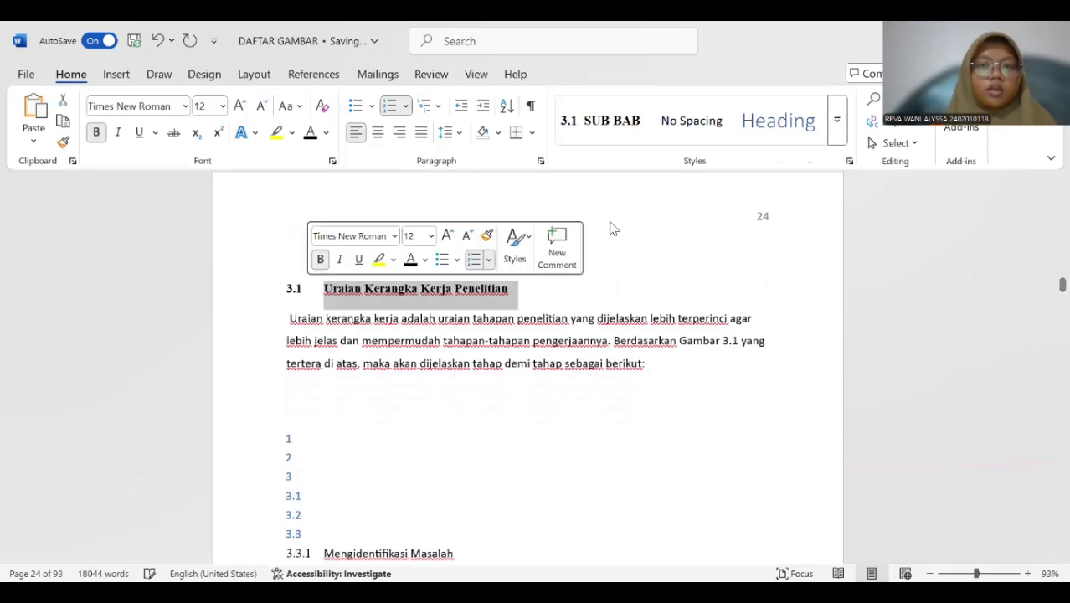
left_click(708, 170)
Create a new style from the "Mengidentifikasi Masalah" subheading on page 24 and name it SUB BAB 3.3.
scroll(502, 280, "down", 14)
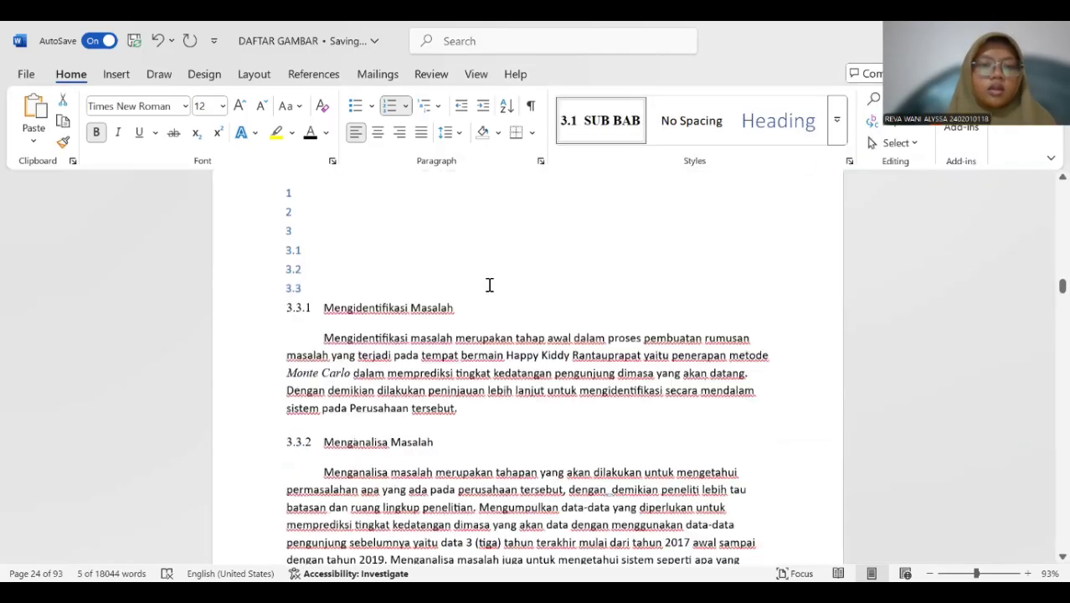
scroll(490, 285, "up", 6)
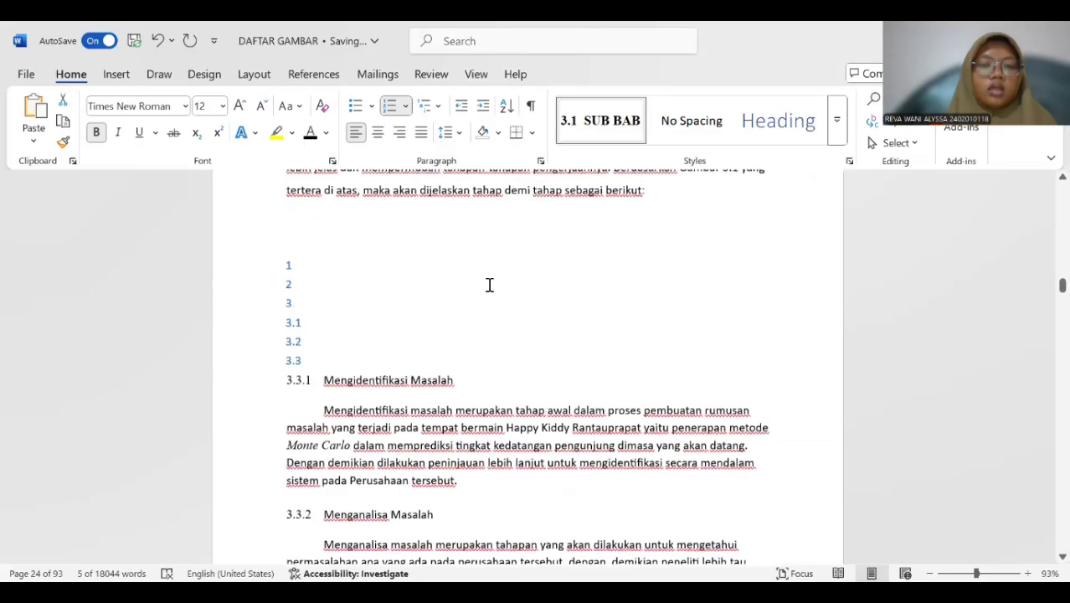
scroll(490, 284, "down", 2)
scroll(490, 285, "down", 3)
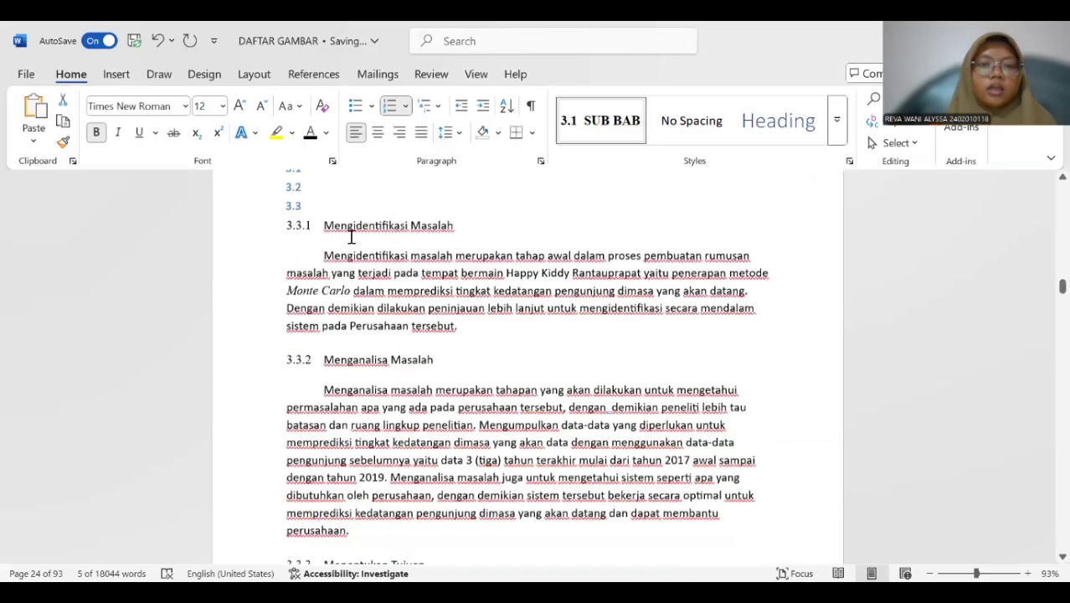
left_click_drag(294, 222, 465, 223)
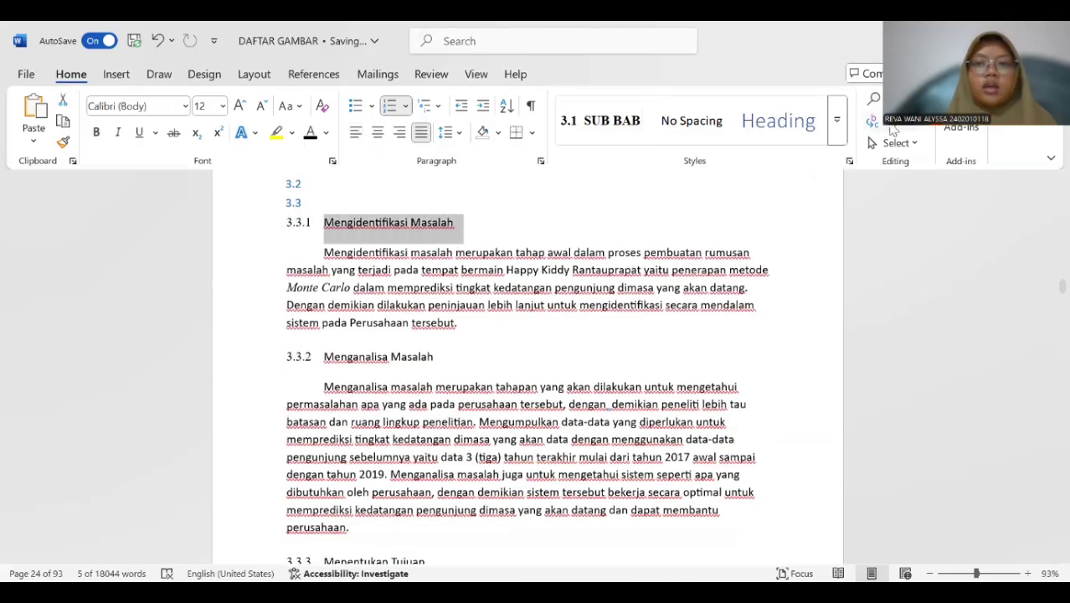
left_click(837, 122)
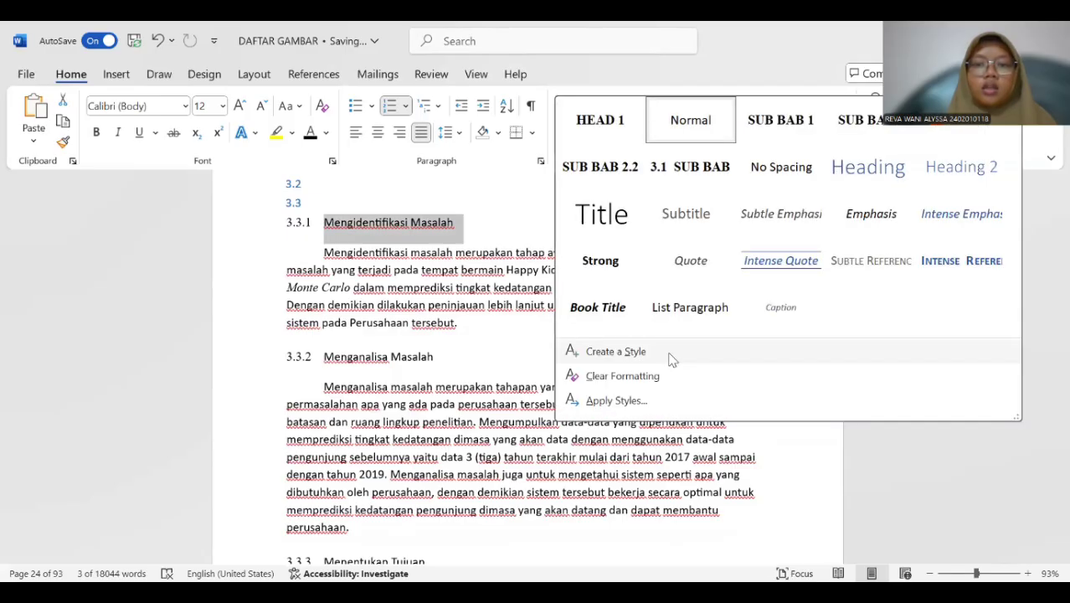
left_click(668, 358)
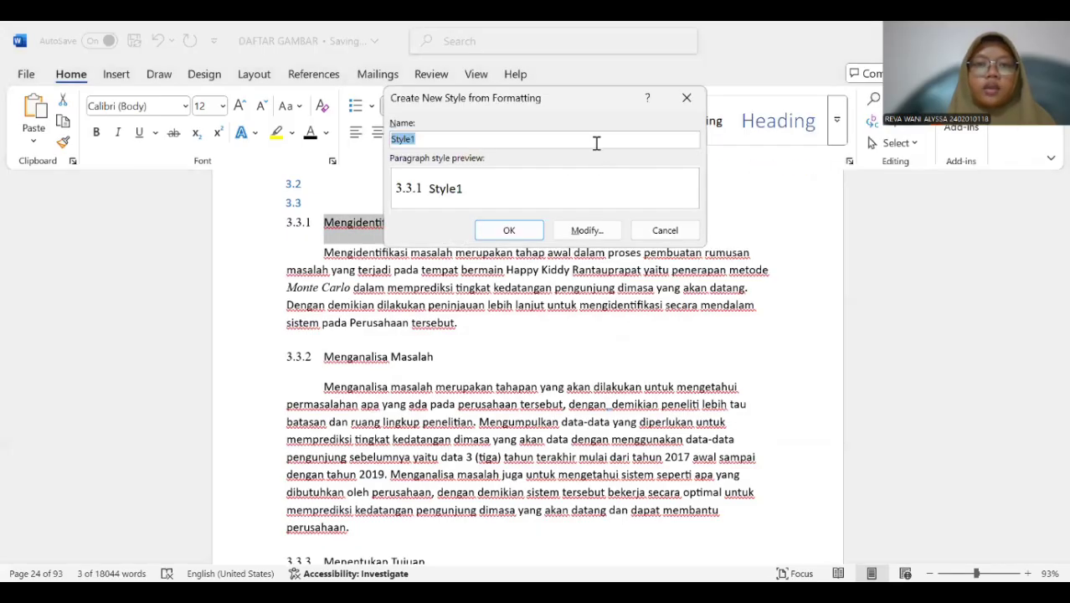
left_click(589, 230)
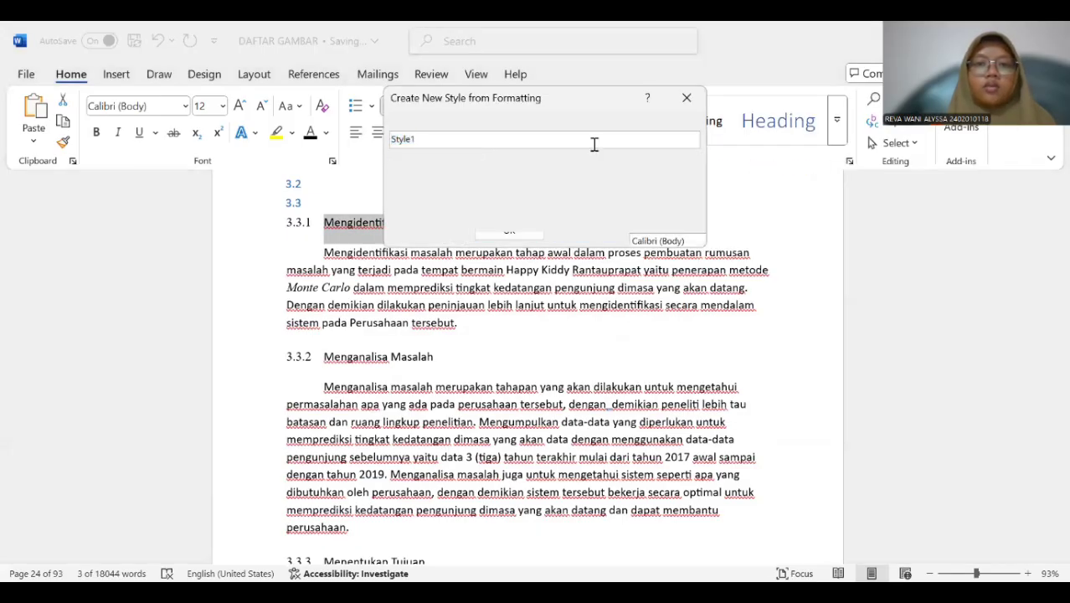
key("BackSpace")
type("SU")
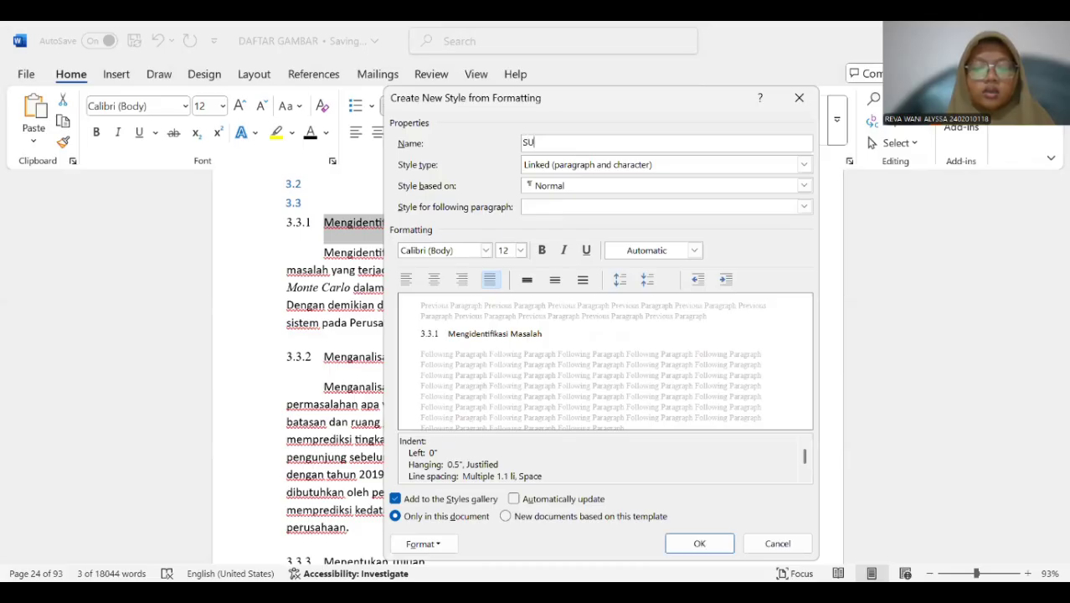
type("B BAB 3.3")
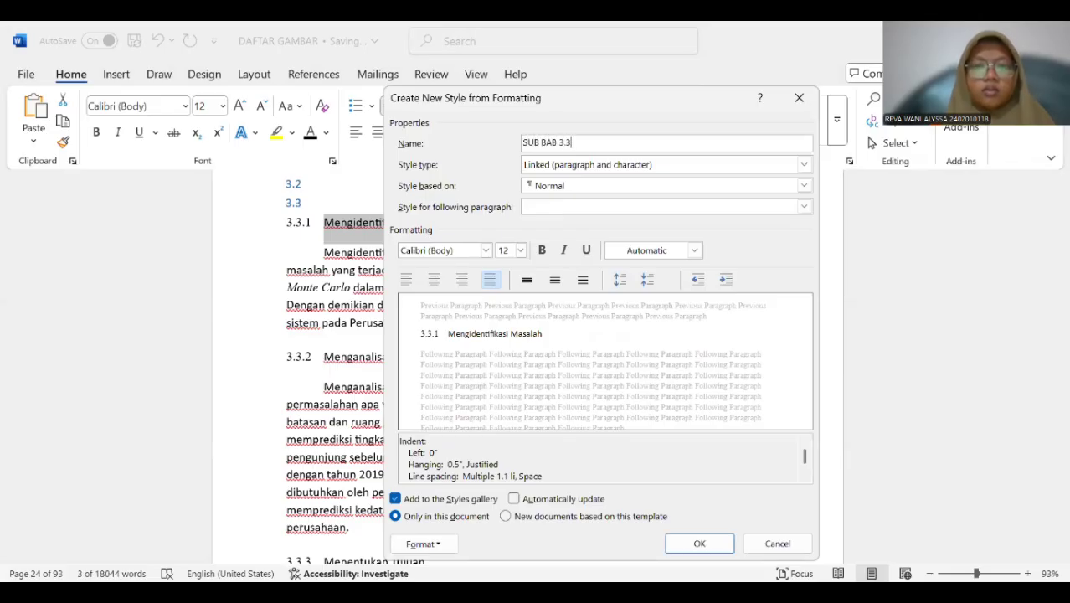
Base the SUB BAB 3.3 style on Heading 3 and use Heading 3 for the following paragraph.
left_click(635, 186)
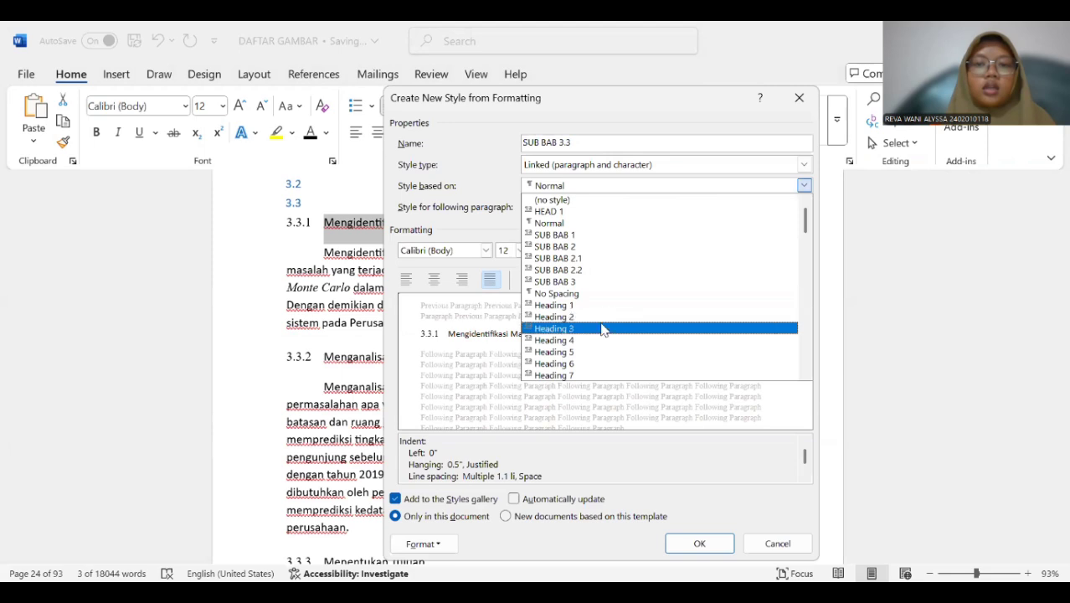
left_click(603, 330)
left_click(610, 208)
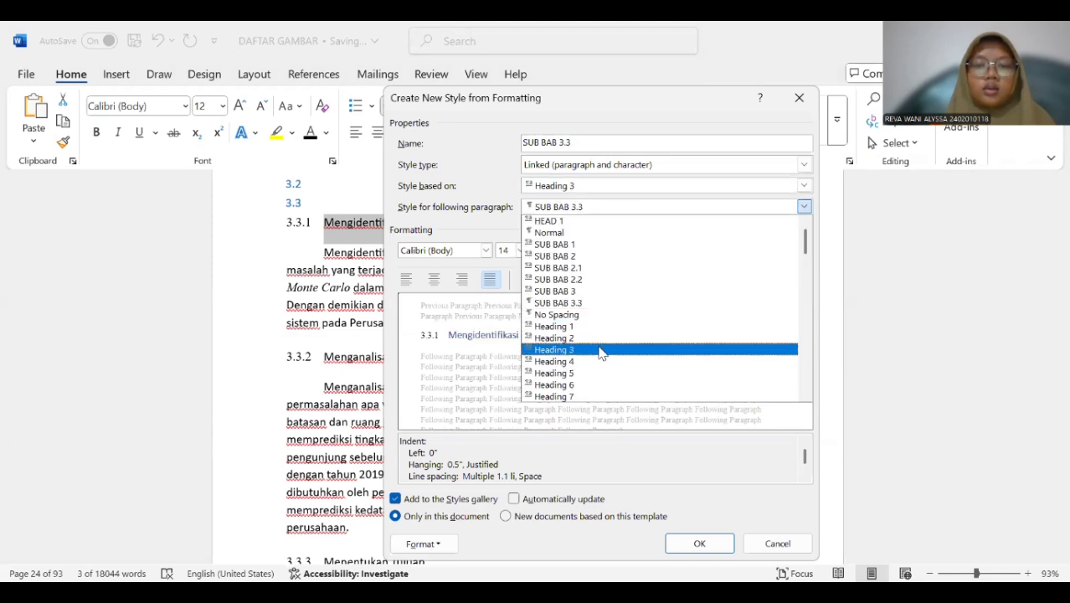
left_click(600, 350)
Format the SUB BAB 3.3 style as bold, automatic colour, 12 pt Times New Roman and save it.
left_click(542, 254)
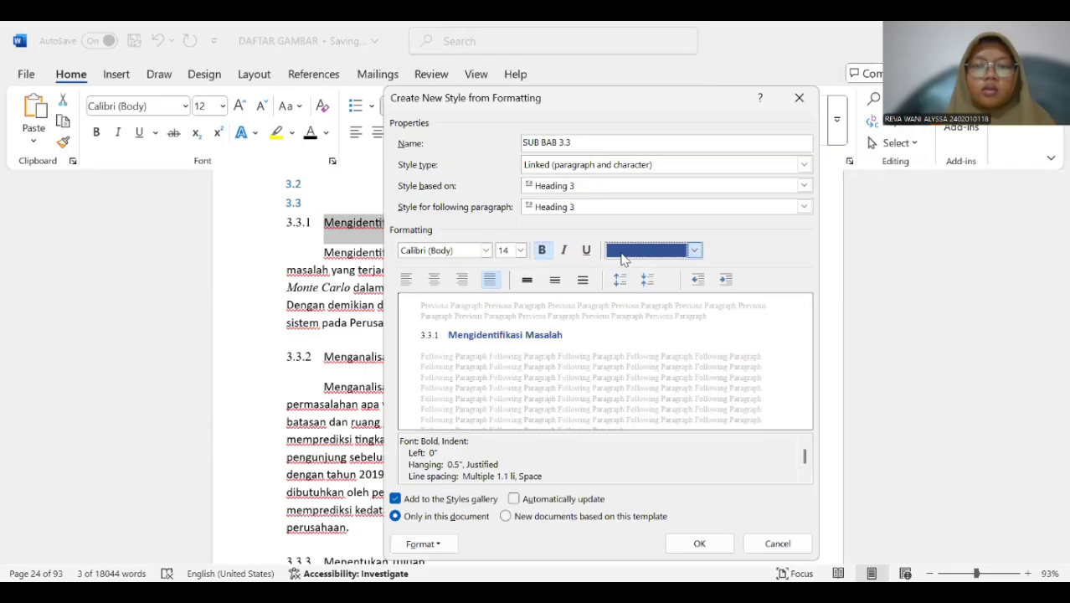
left_click(694, 250)
left_click(650, 276)
left_click(520, 251)
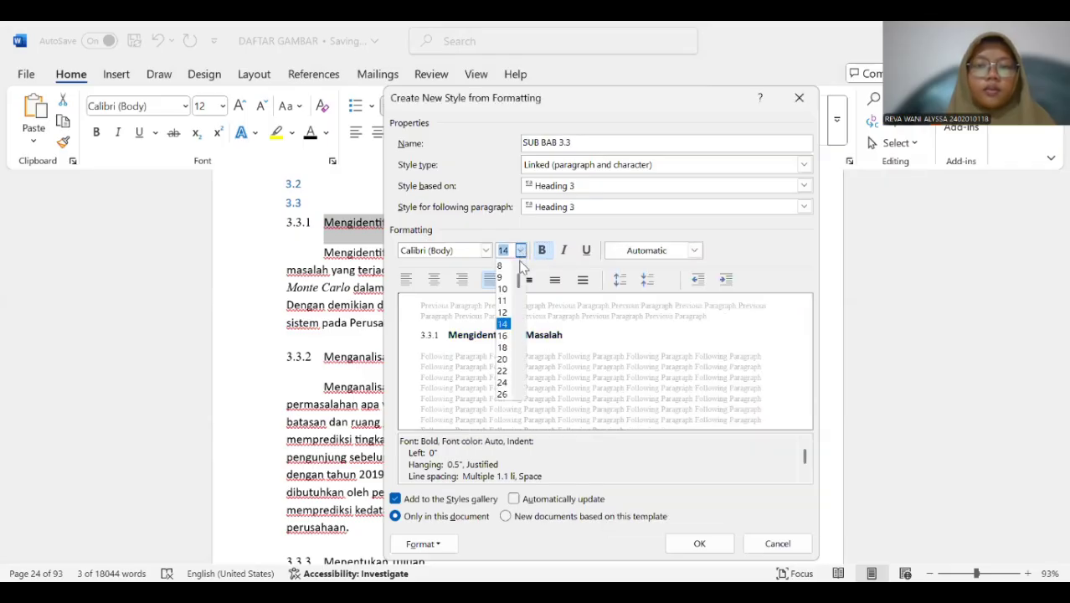
left_click(502, 312)
left_click(486, 251)
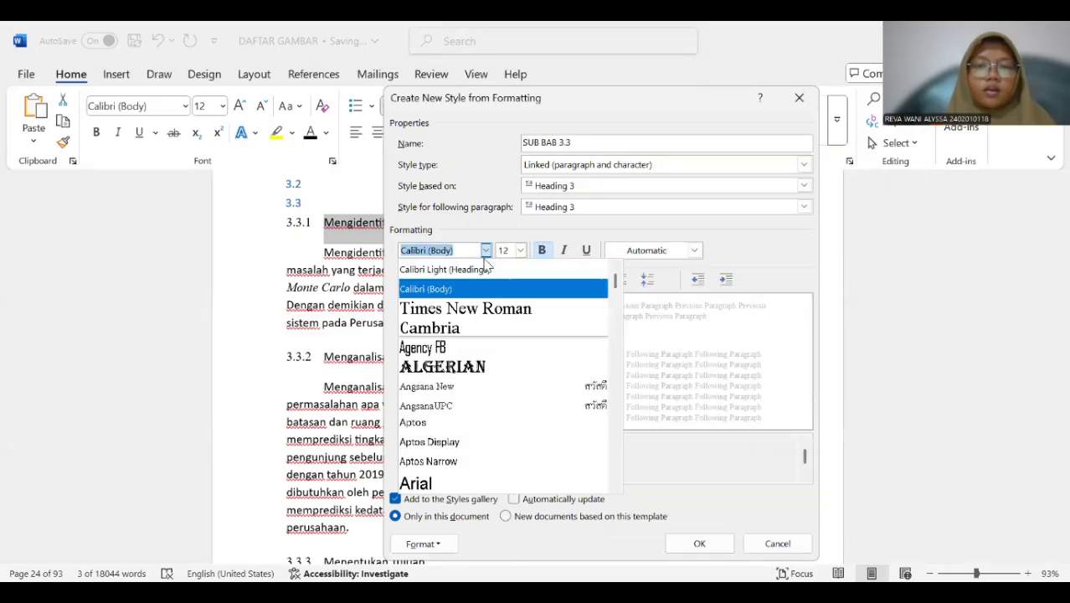
left_click(477, 306)
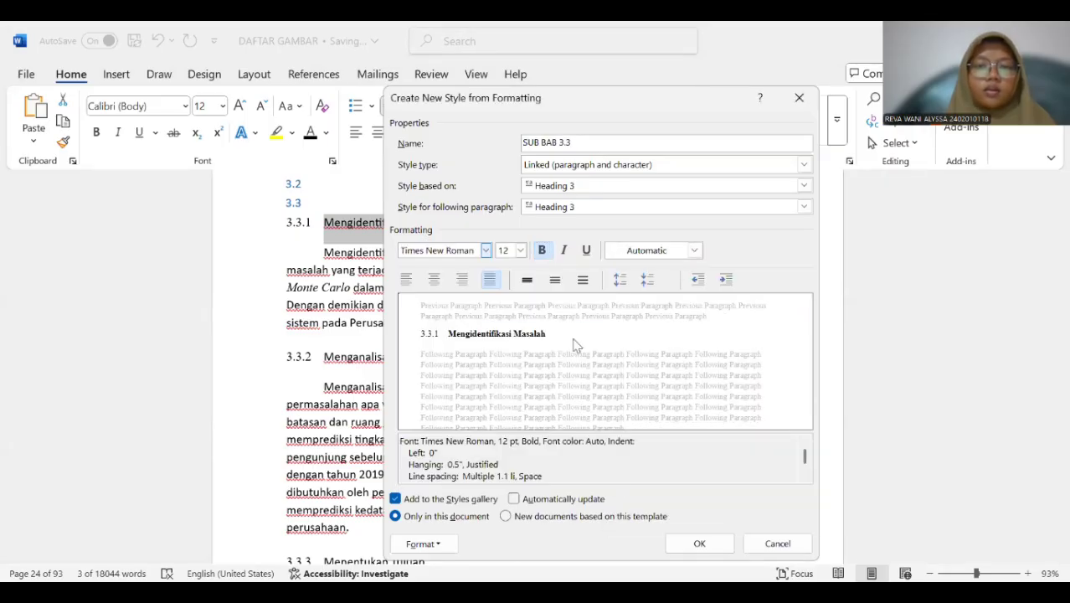
left_click(694, 543)
Reapply the SUB BAB 3.3 style to the number of the "Mengidentifikasi Masalah" subheading so that it is bold too.
left_click(408, 257)
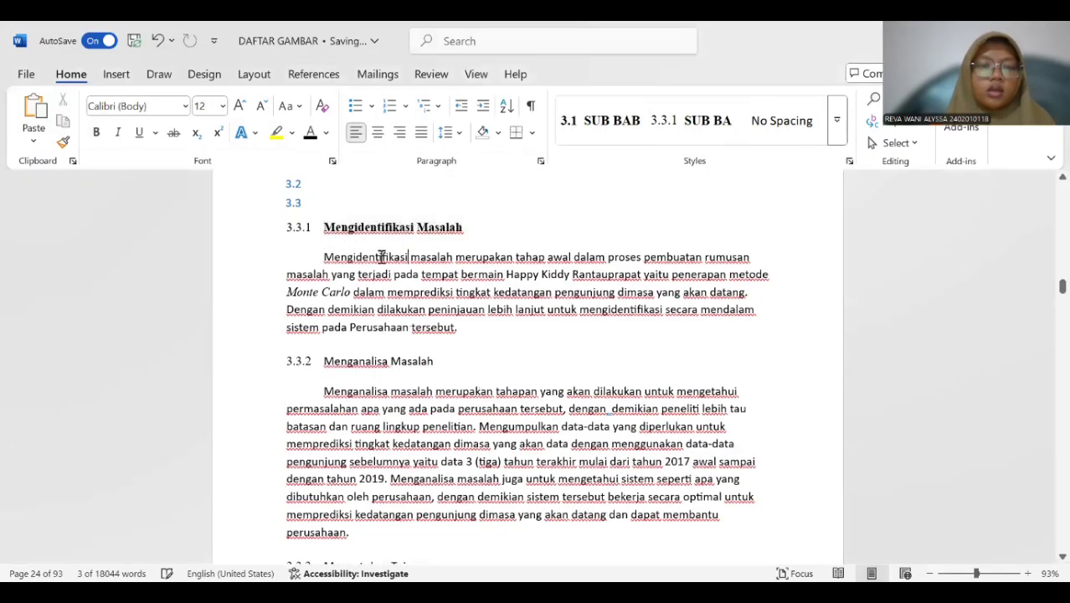
left_click(288, 226)
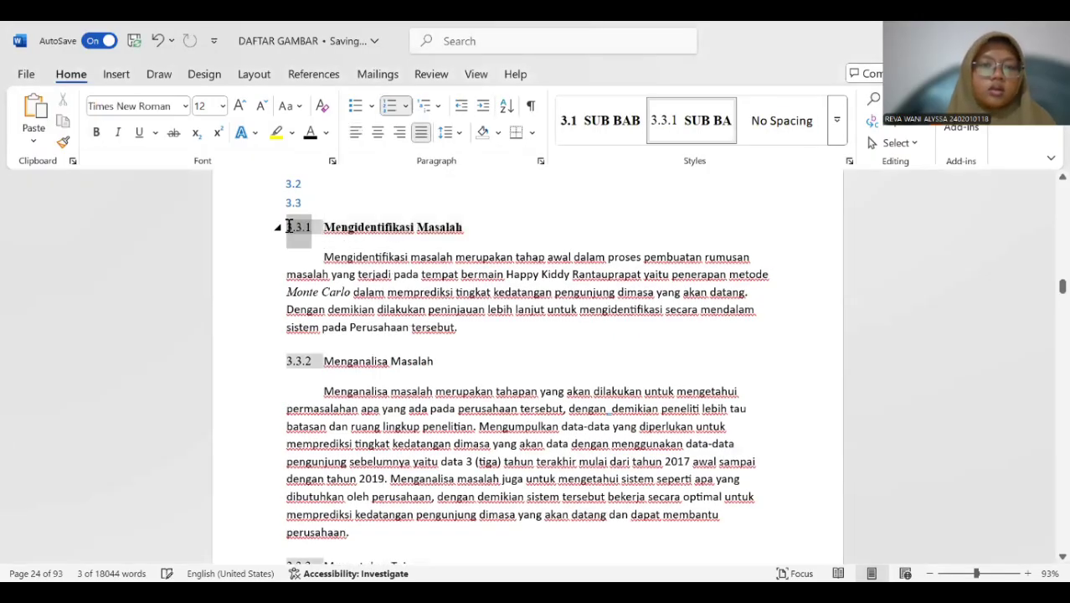
left_click(672, 140)
left_click(664, 210)
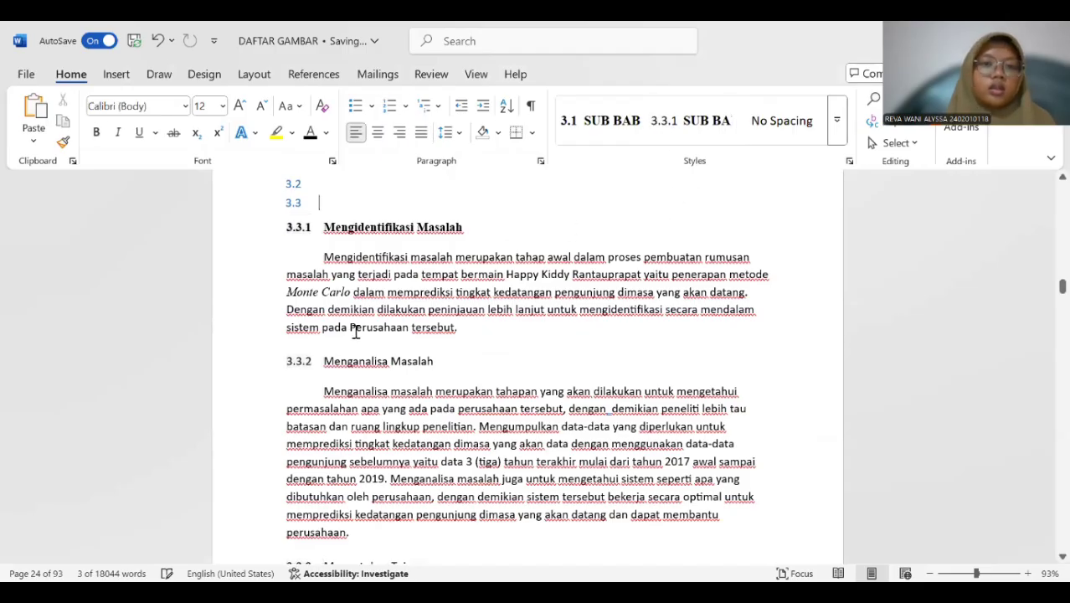
Apply the SUB BAB 3.3 style to the "Menganalisa Masalah" and "Menentukan Tujuan" subheadings.
left_click_drag(351, 358, 436, 363)
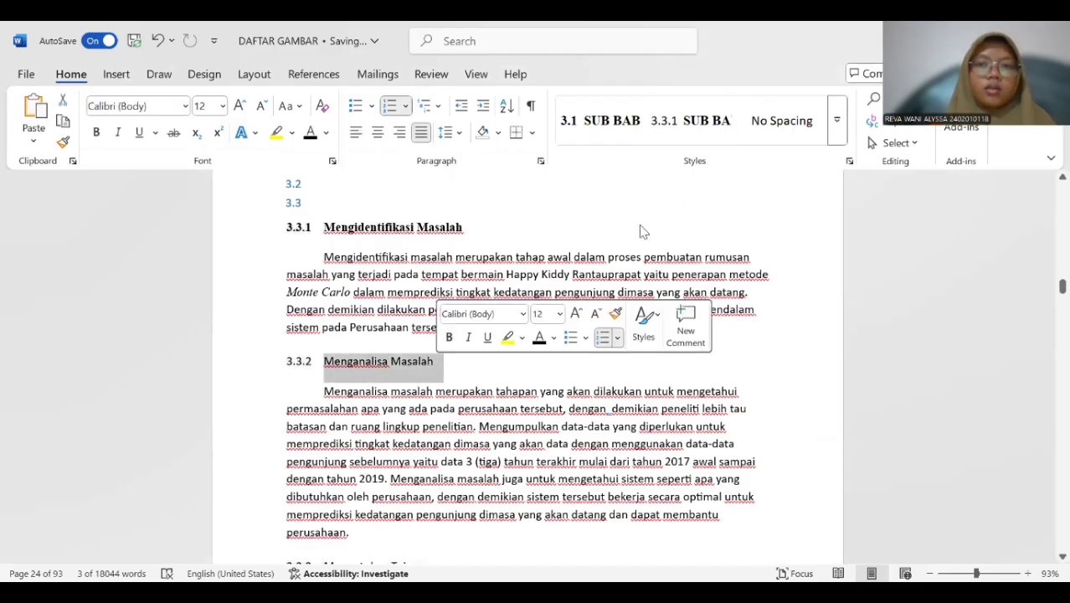
left_click(691, 129)
scroll(473, 335, "down", 5)
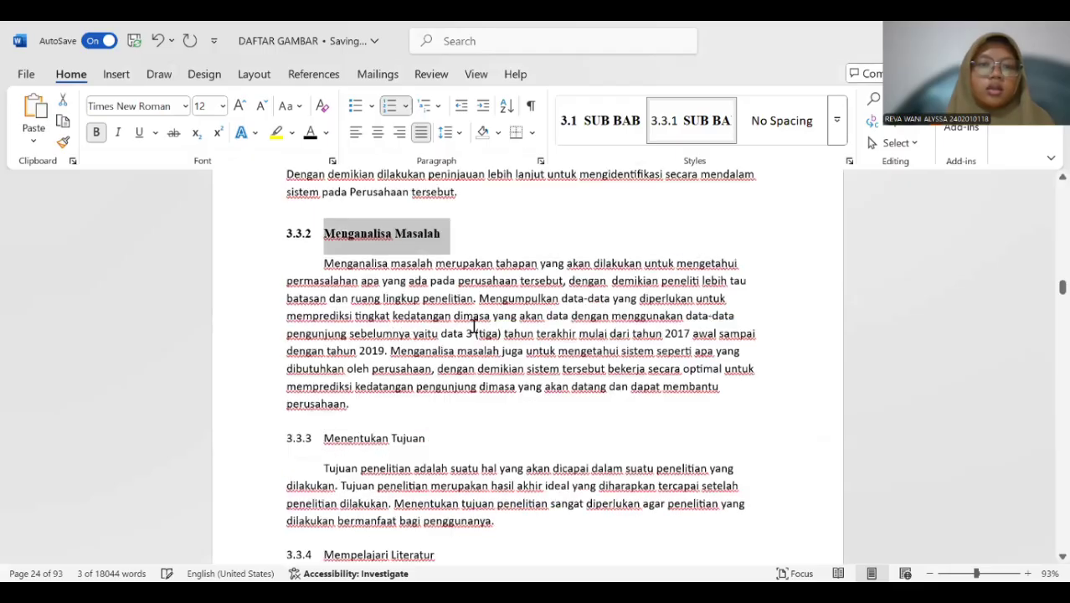
left_click_drag(343, 279, 431, 281)
left_click(667, 140)
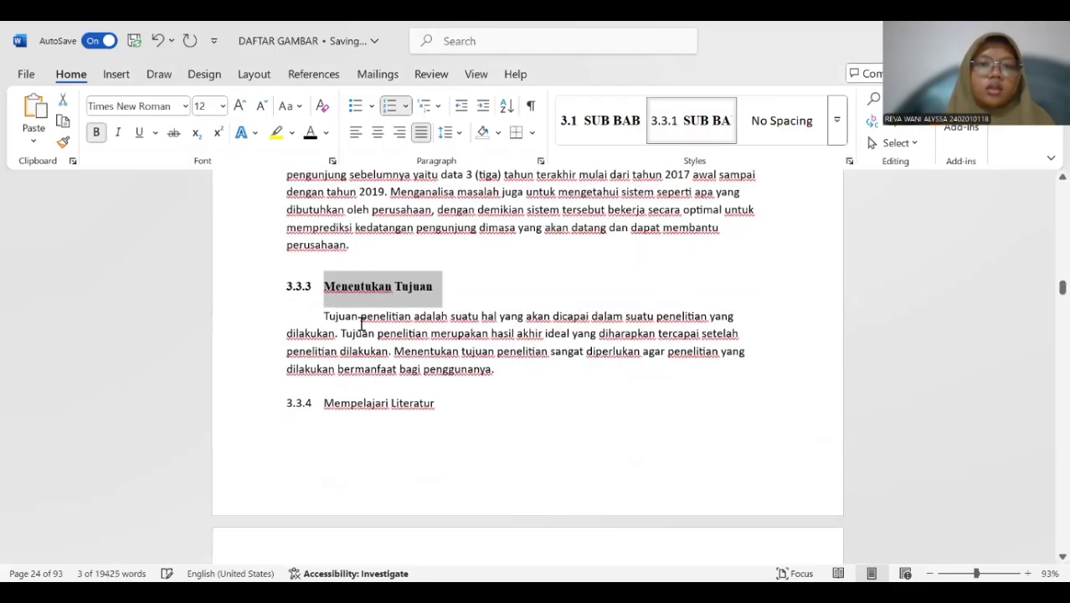
Apply the SUB BAB 3.3 style to the "Mempelajari Literatur" subheading.
scroll(334, 332, "down", 3)
scroll(330, 268, "up", 1)
left_click_drag(320, 293, 442, 294)
left_click(671, 138)
Select the whole "Mengumpulkan Data" subheading and apply the SUB BAB 3.3 style to it.
scroll(371, 331, "down", 5)
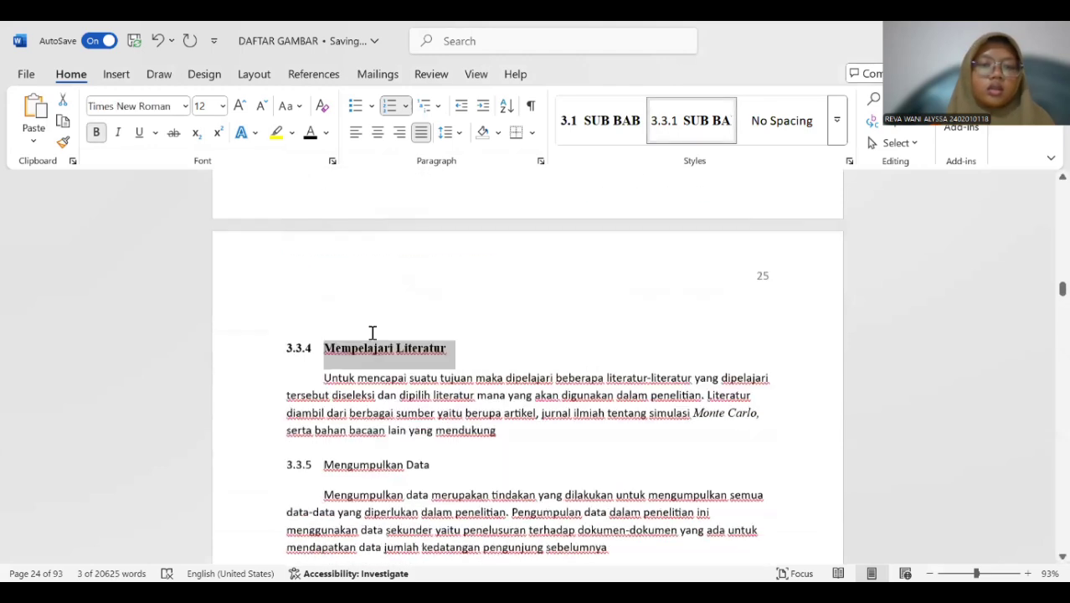
left_click_drag(323, 284, 430, 287)
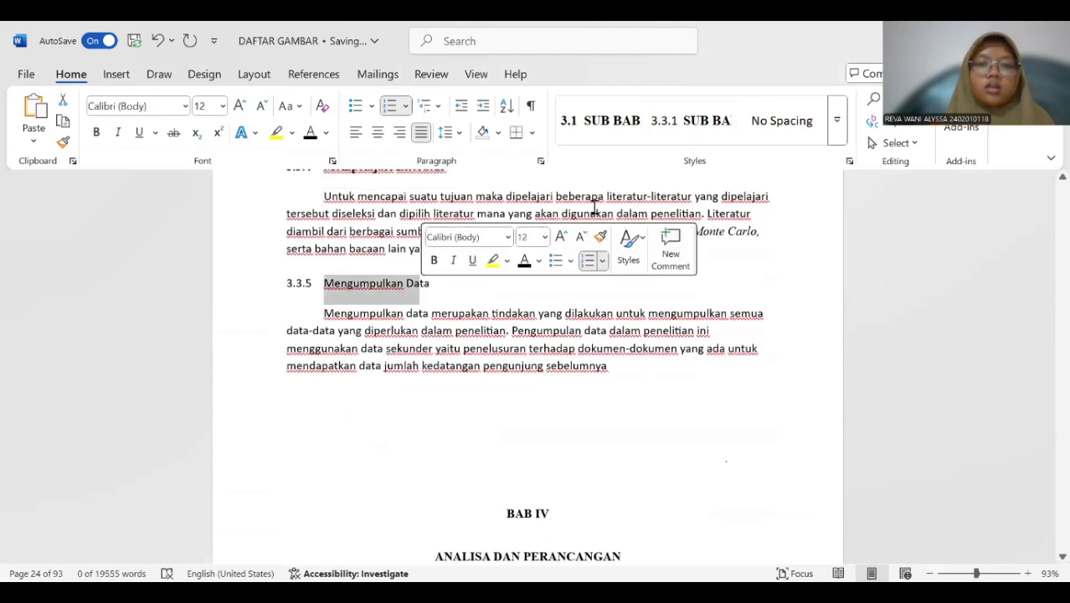
left_click(452, 313)
left_click_drag(326, 283, 437, 286)
left_click(682, 138)
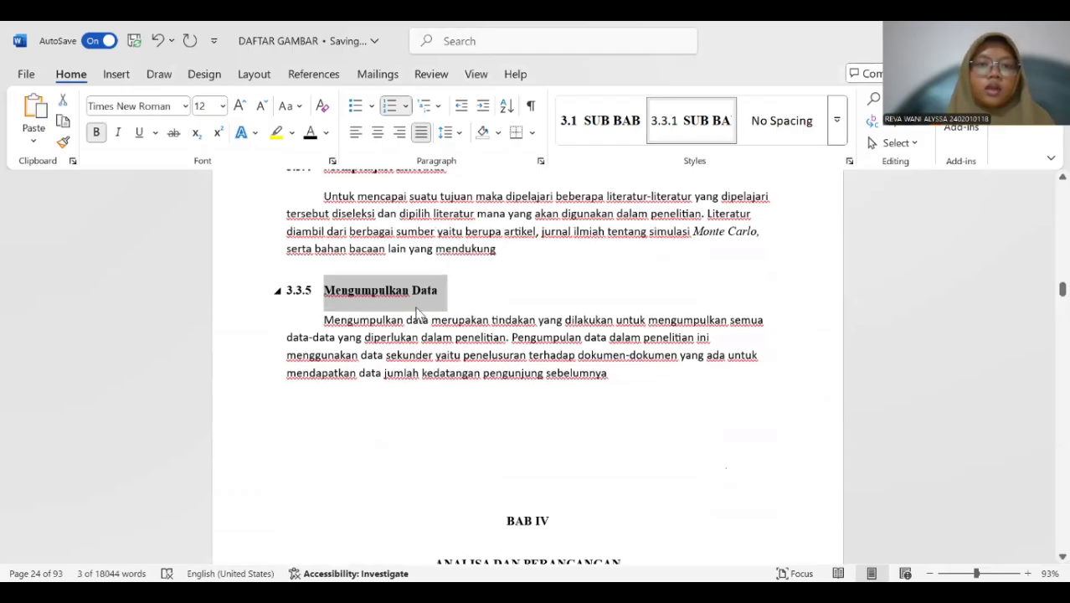
Apply the HEAD 1 style to the two-line chapter title "BAB IV ANALISA DAN PERANCANGAN".
scroll(487, 290, "down", 5)
left_click(527, 232)
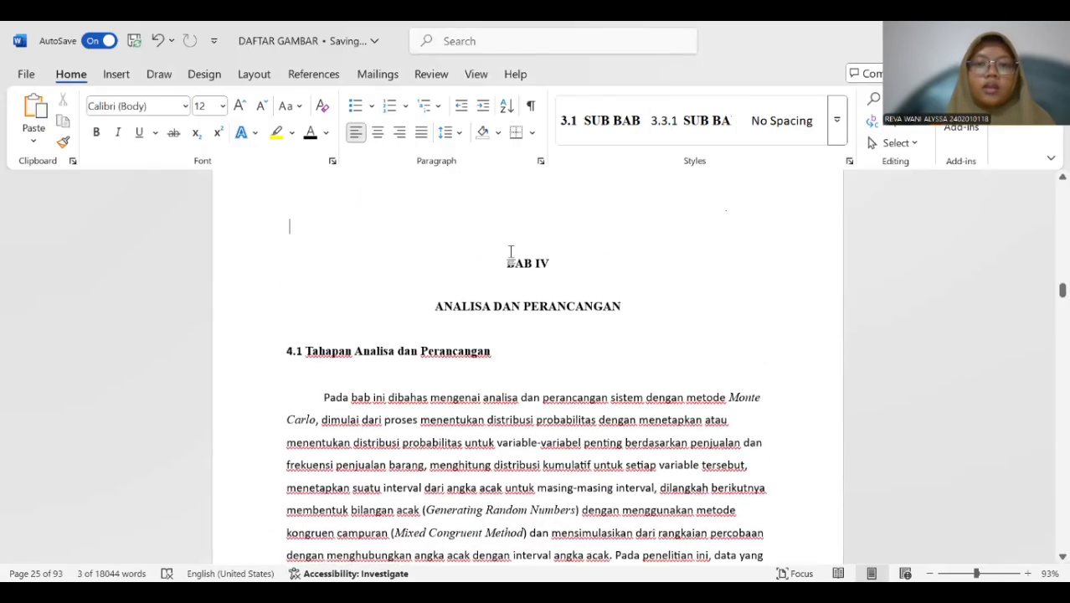
left_click_drag(547, 268, 597, 317)
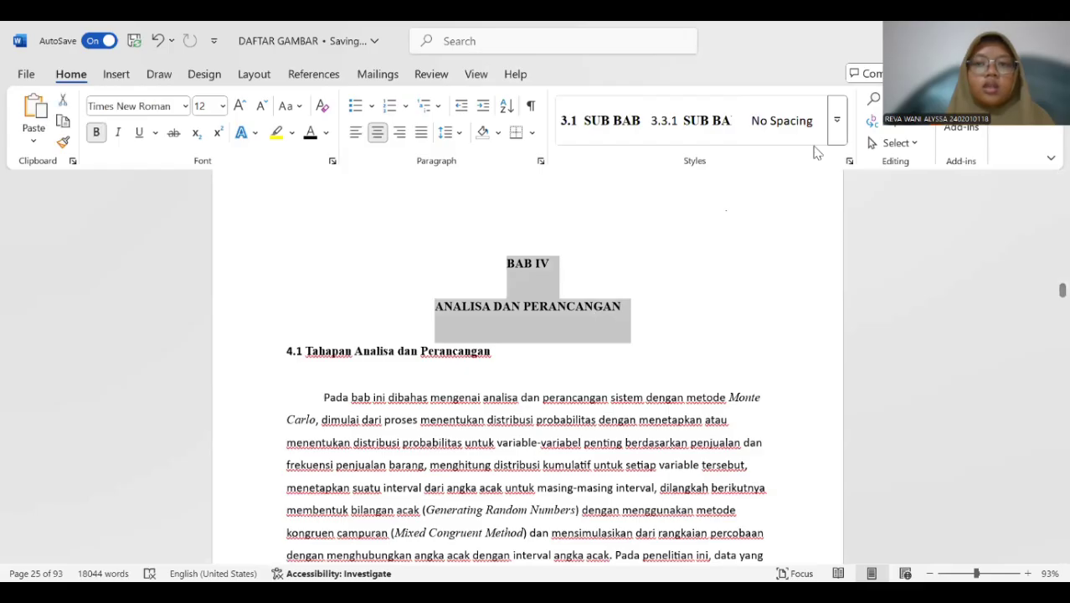
left_click(836, 134)
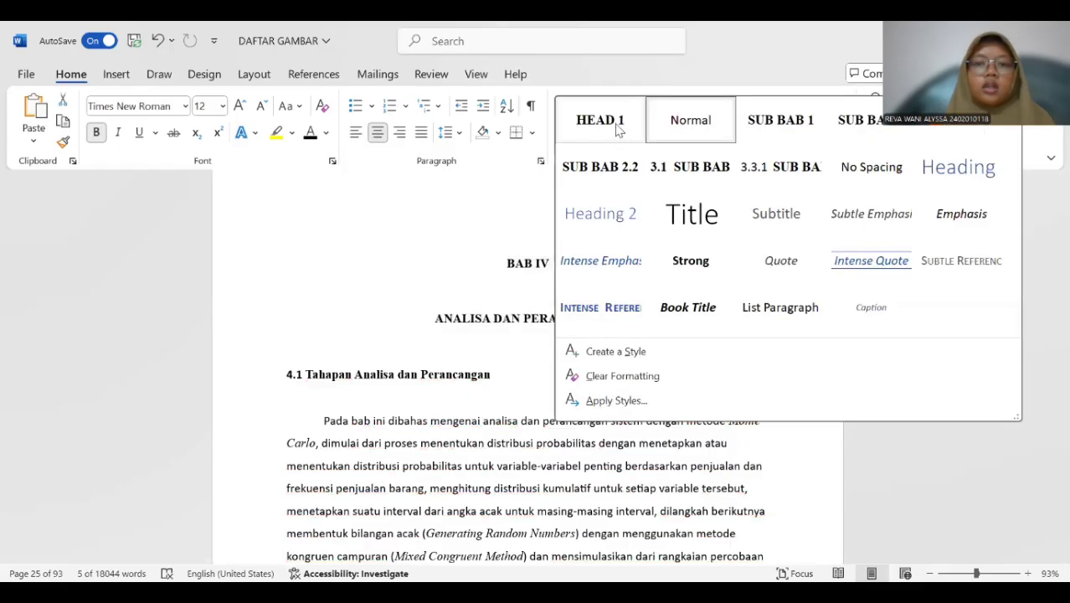
Create a new style from the "4.1 Tahapan Analisa dan Perancangan" subheading and name it SUB BAB 4.
scroll(358, 292, "down", 3)
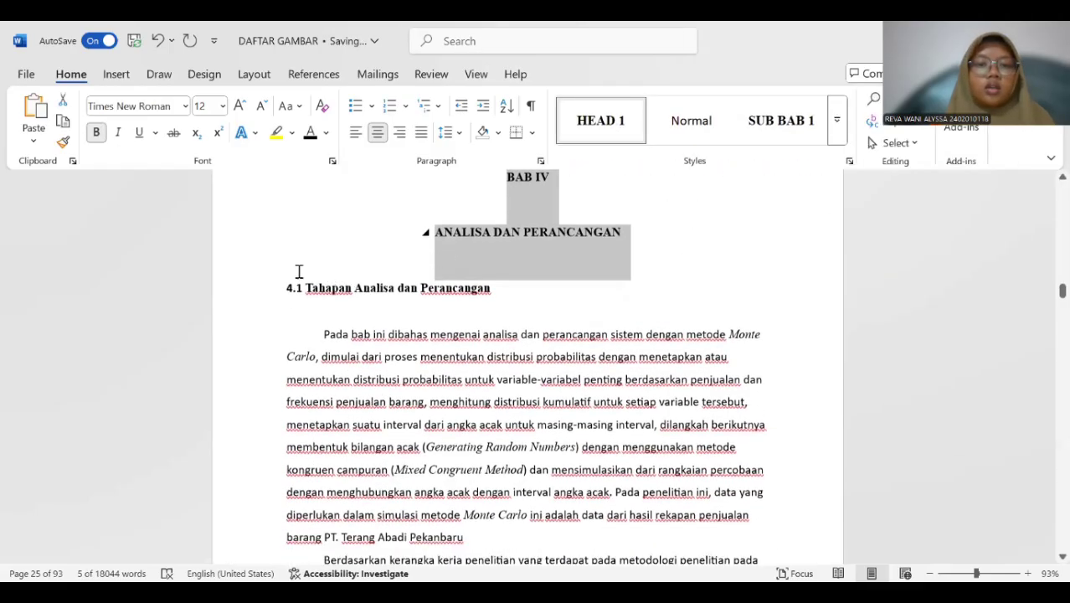
left_click_drag(285, 262, 507, 274)
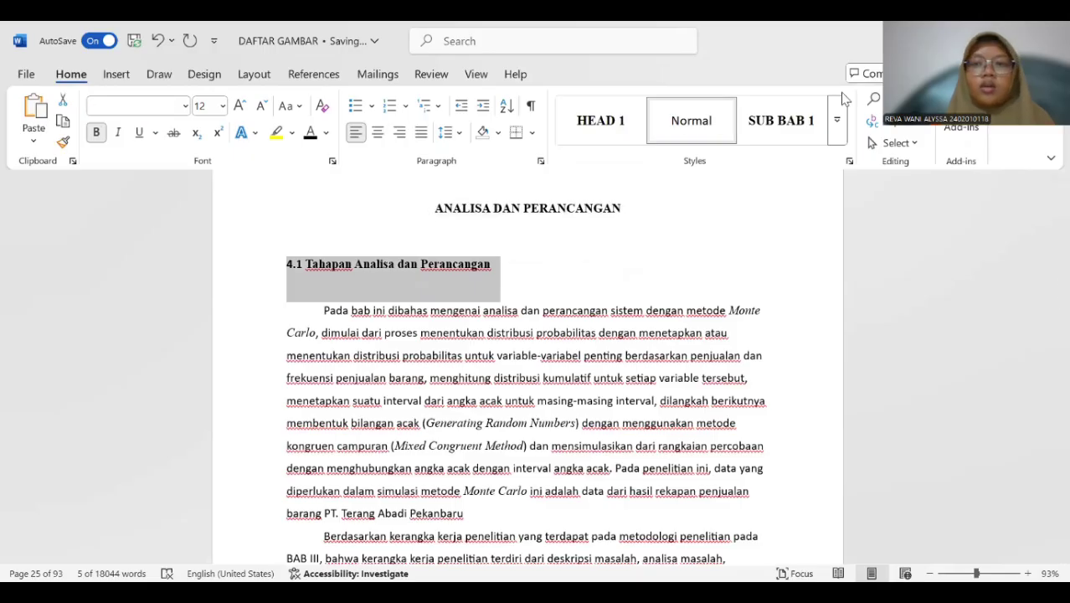
left_click(837, 122)
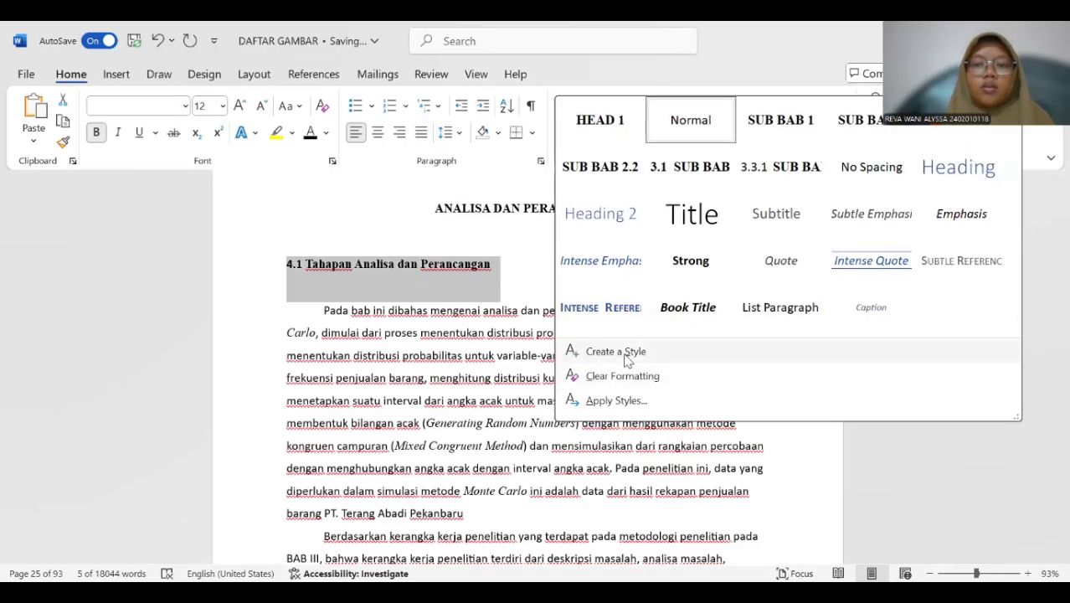
left_click(615, 351)
left_click(601, 228)
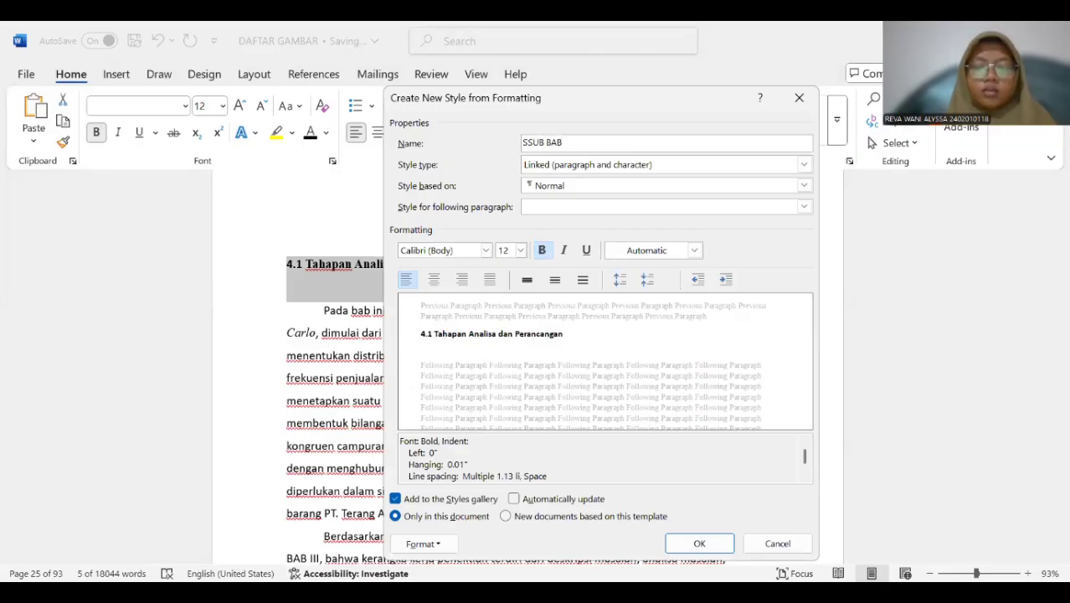
key("BackSpace")
type("SUB")
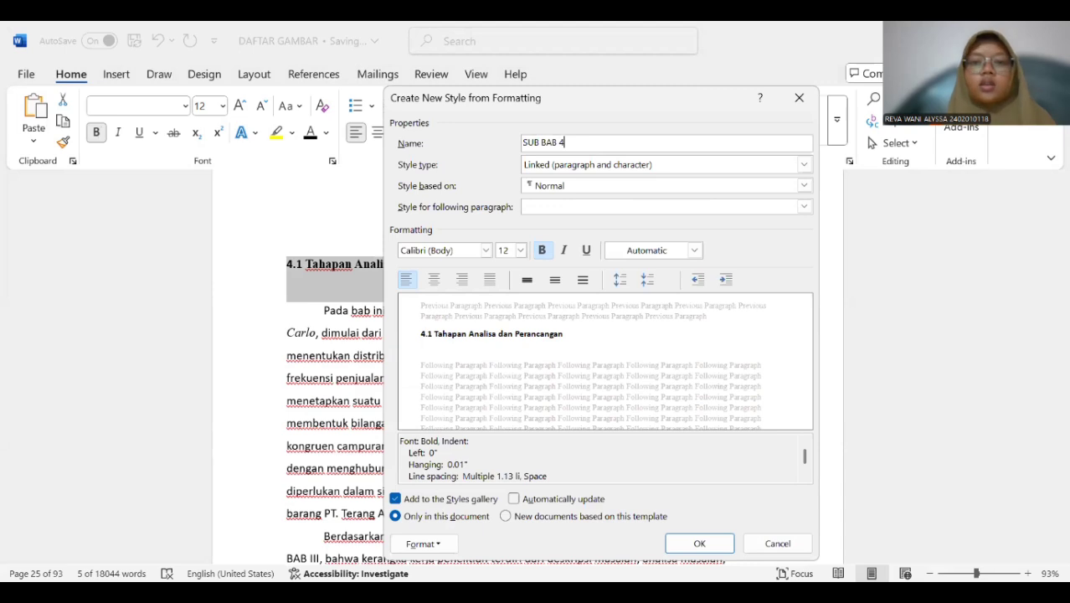
Base the SUB BAB 4 style on Heading 2 and use Heading 2 for the following paragraph.
left_click(617, 186)
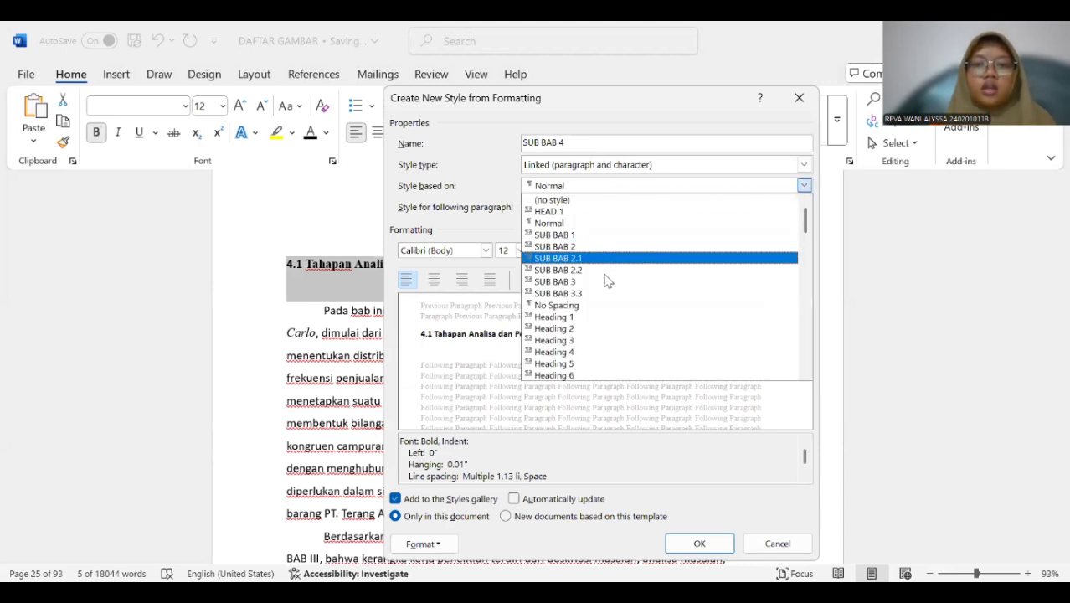
left_click(601, 330)
left_click(588, 207)
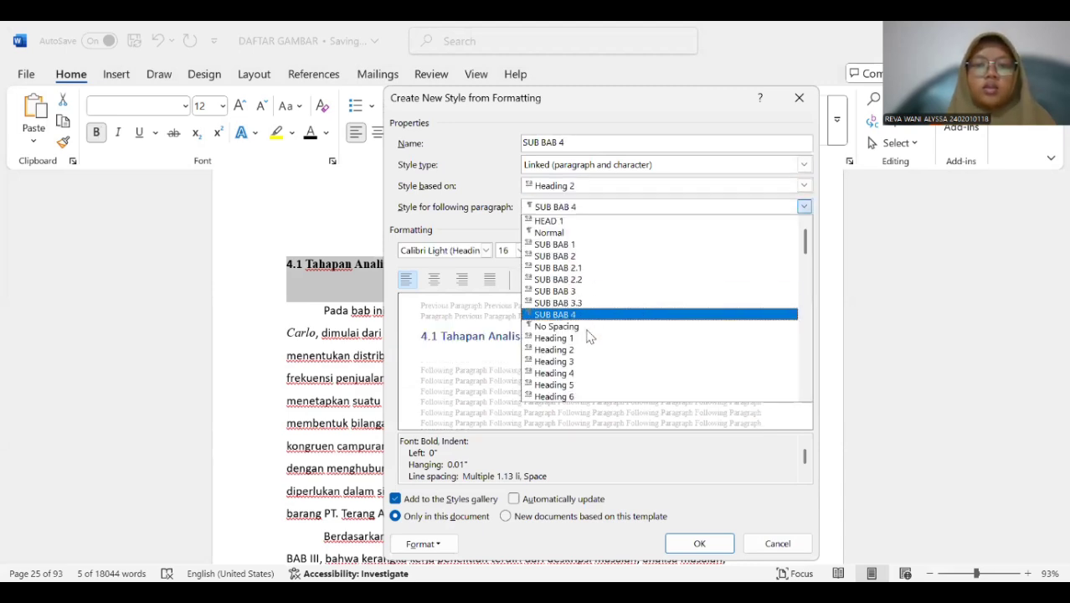
left_click(588, 349)
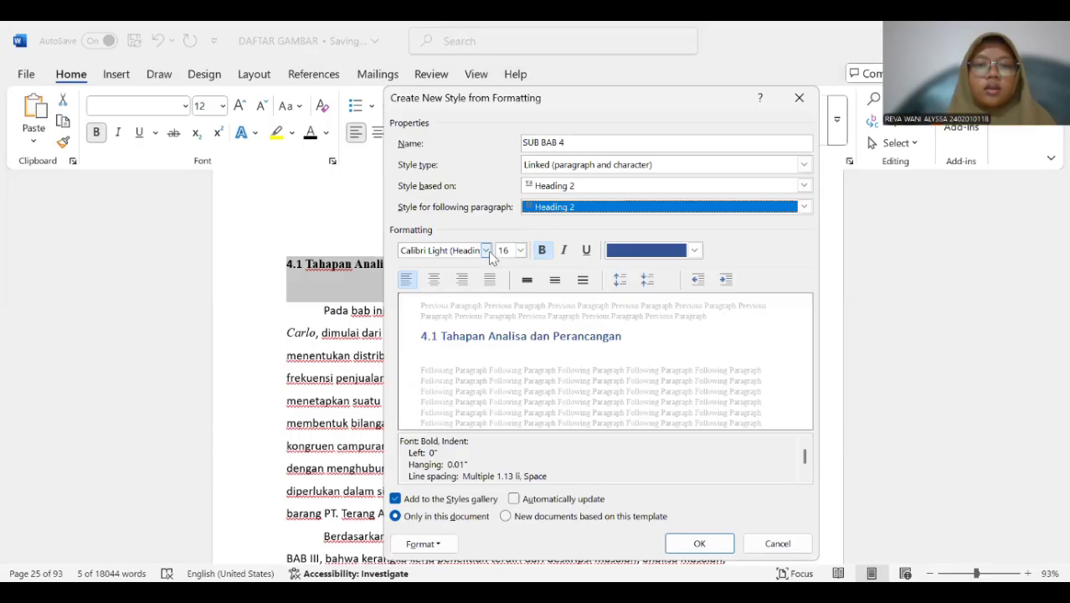
Format the SUB BAB 4 style as Times New Roman, 12 pt, with automatic font color, and save it.
left_click(486, 251)
left_click(484, 303)
left_click(520, 252)
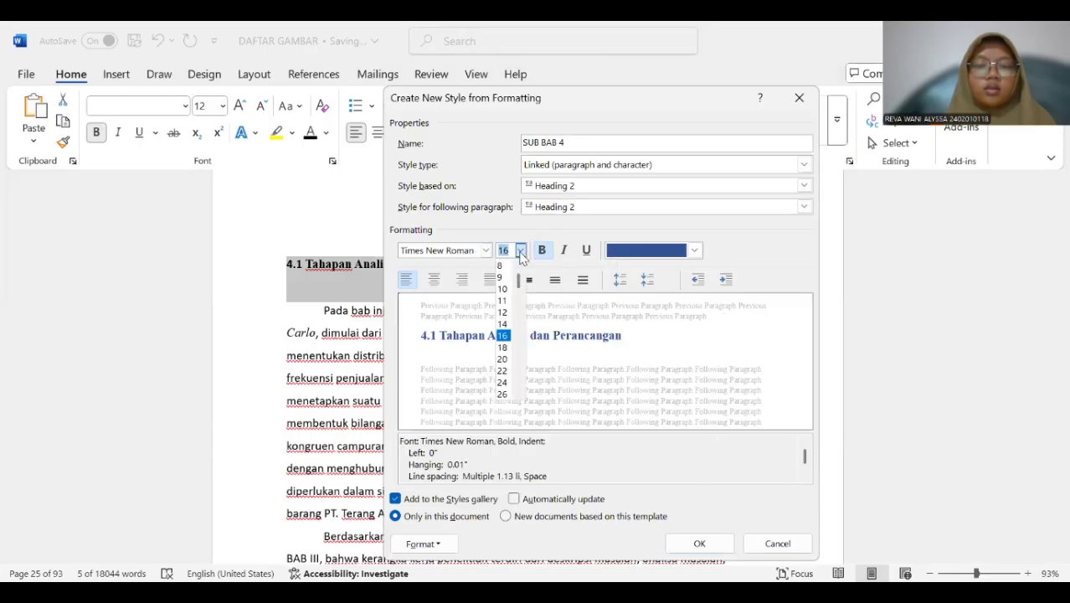
left_click(503, 312)
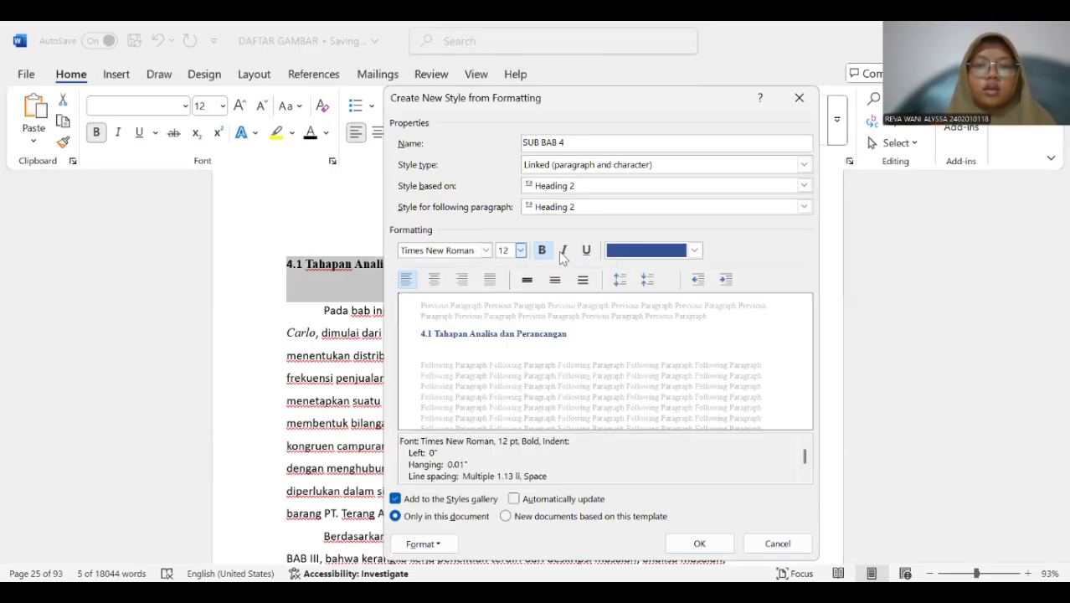
left_click(642, 255)
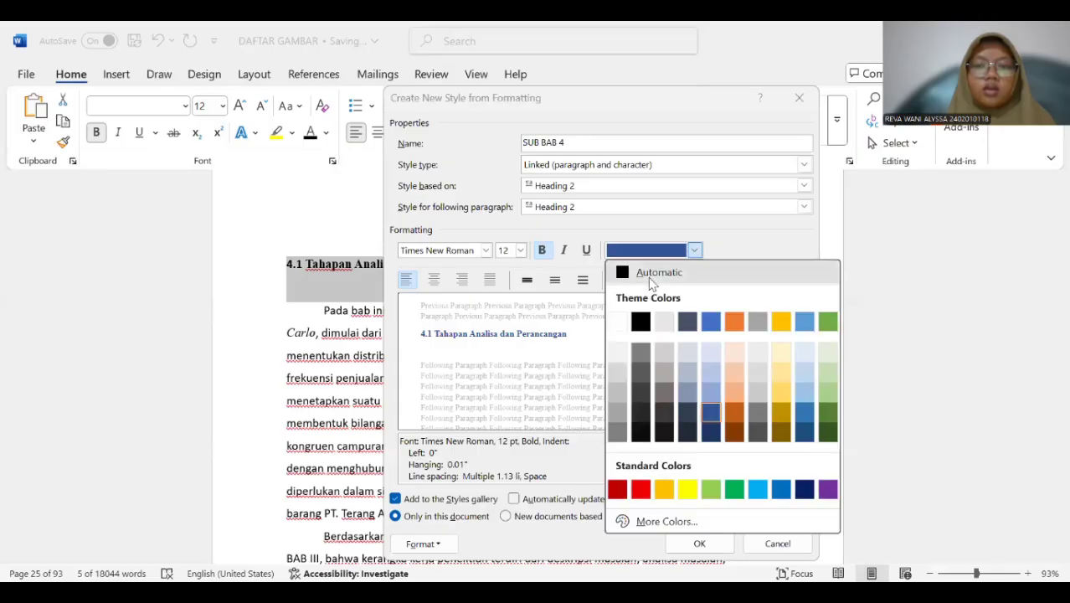
left_click(653, 273)
left_click(699, 543)
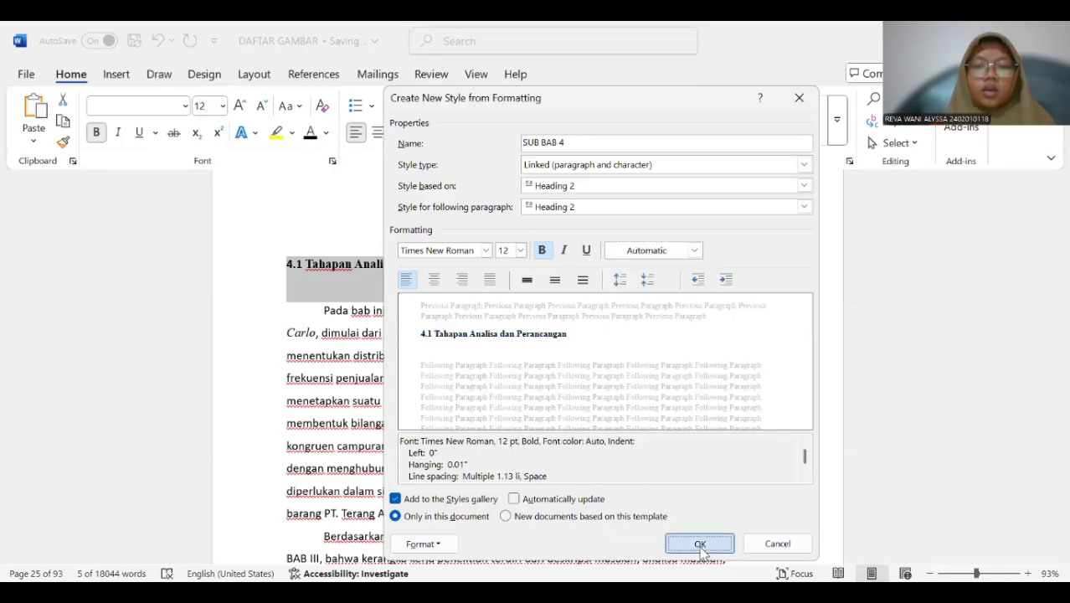
Apply the SUB BAB 4 style to the "4.2 Data" subheading.
scroll(545, 310, "down", 2)
scroll(545, 310, "up", 2)
scroll(544, 310, "down", 1)
scroll(382, 310, "up", 1)
left_click(407, 256)
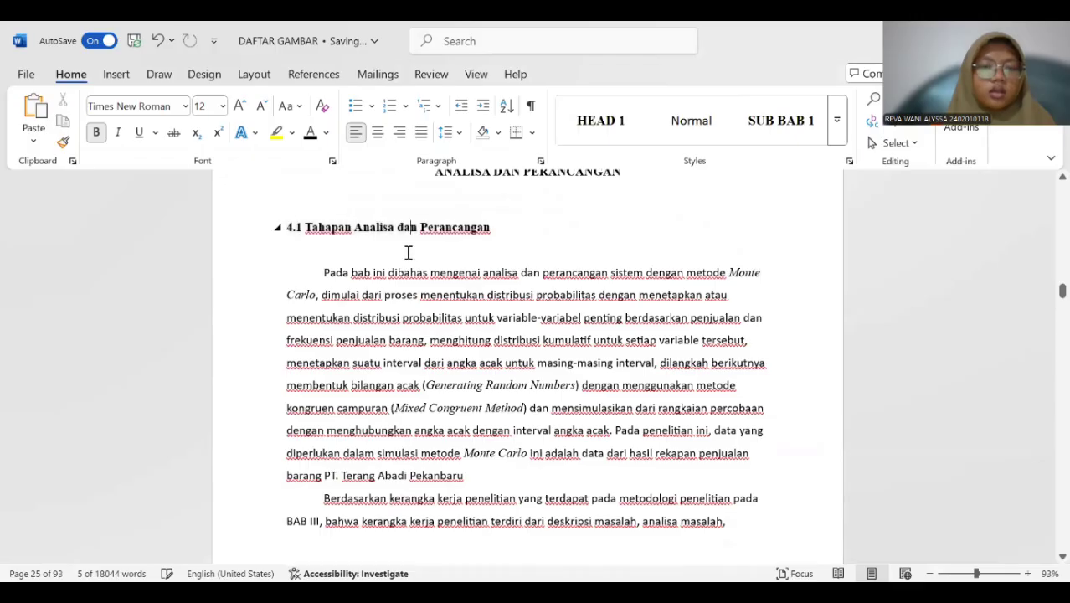
scroll(408, 262, "down", 12)
scroll(410, 279, "down", 4)
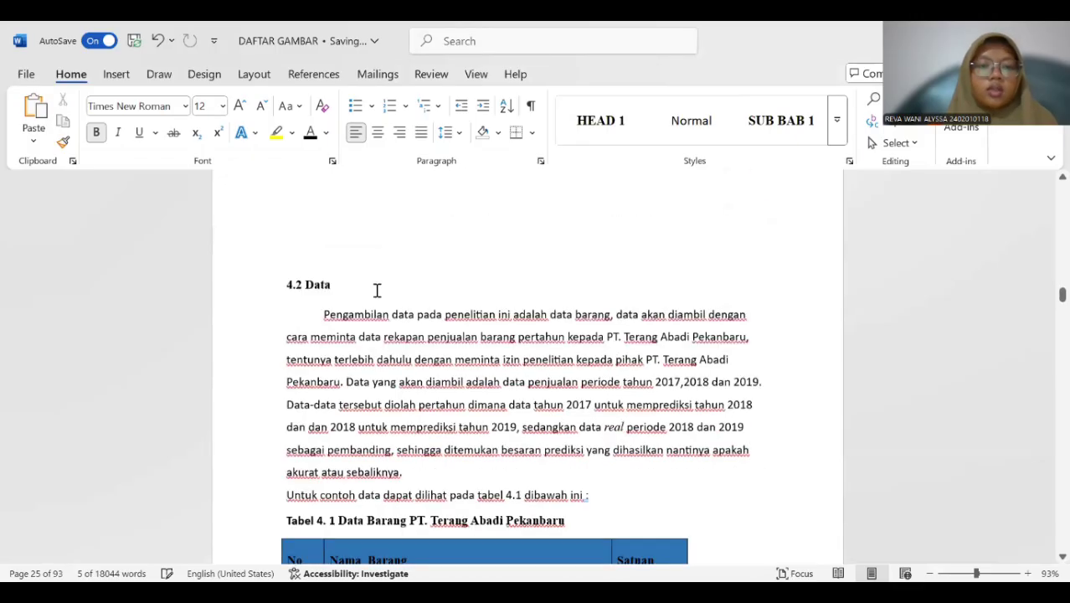
double_click(322, 263)
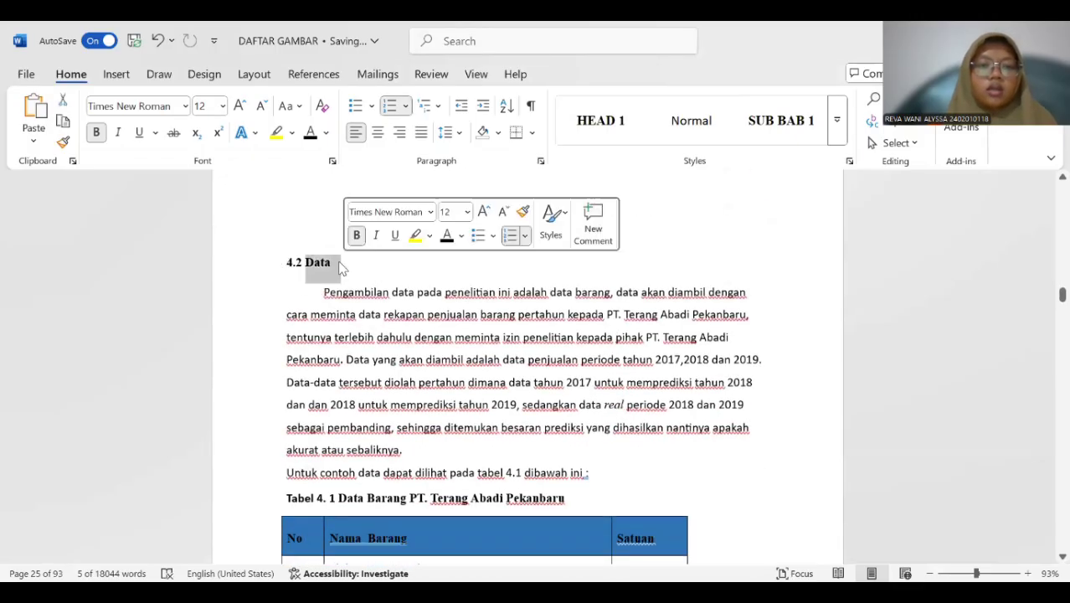
left_click(345, 261)
left_click(312, 261)
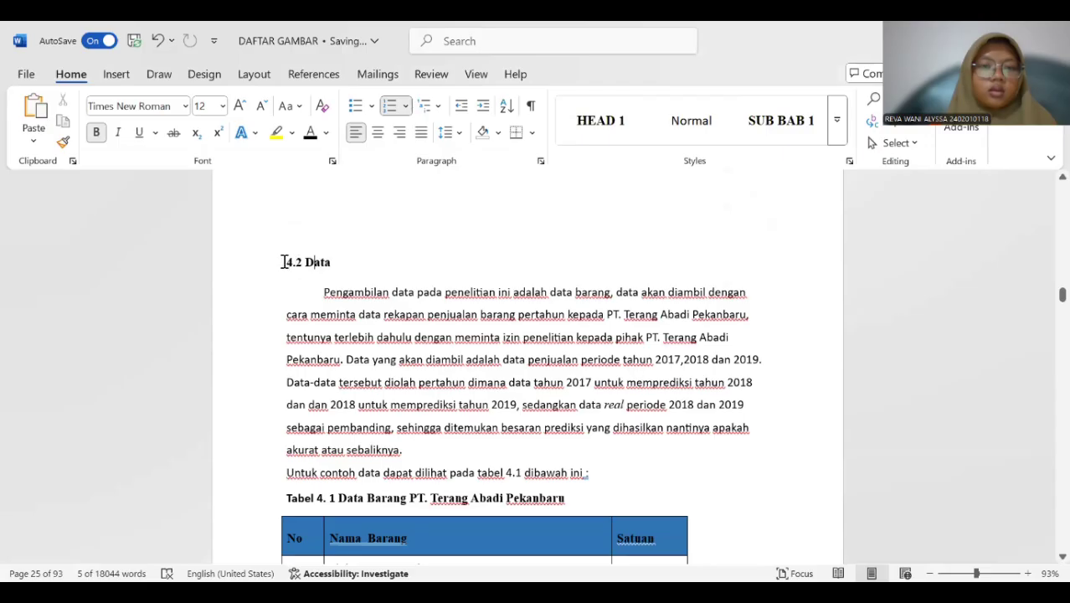
left_click_drag(305, 262, 332, 261)
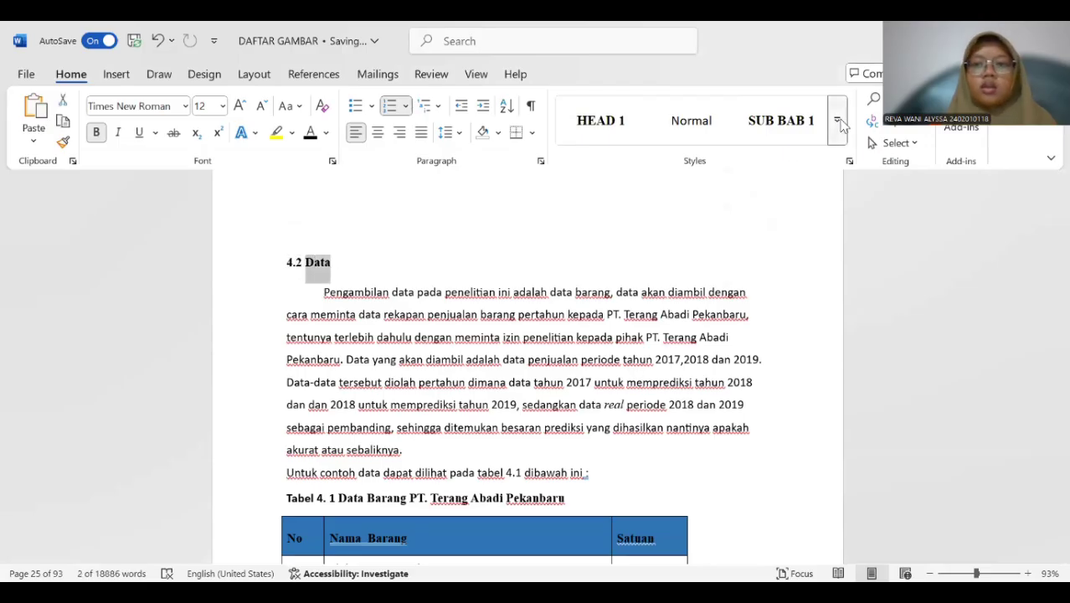
left_click(837, 122)
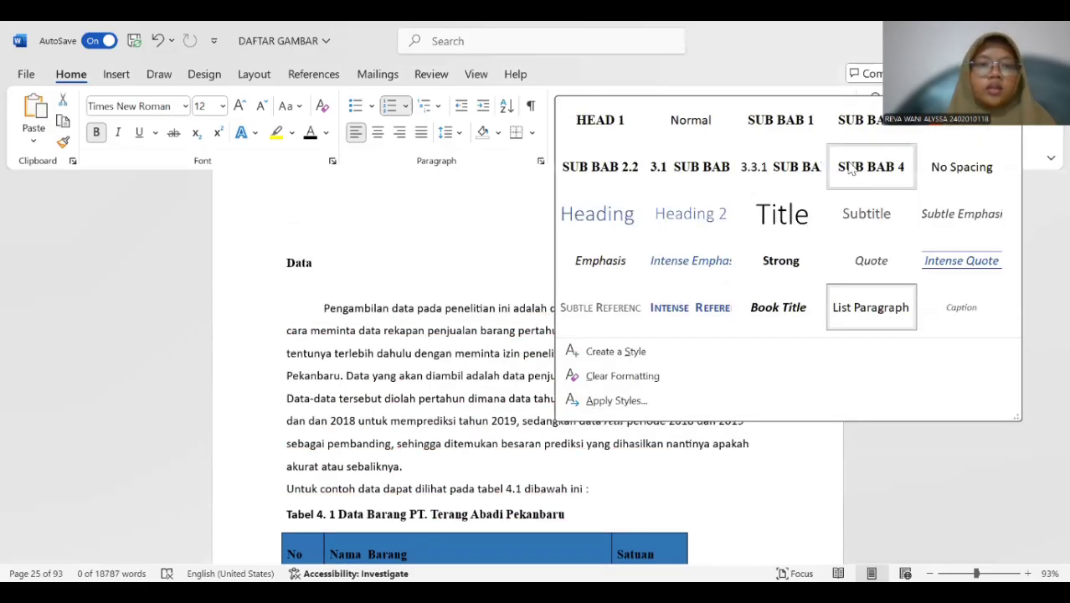
left_click(850, 167)
Restore the number 4.2 in front of the "Data" subheading.
scroll(441, 272, "up", 15)
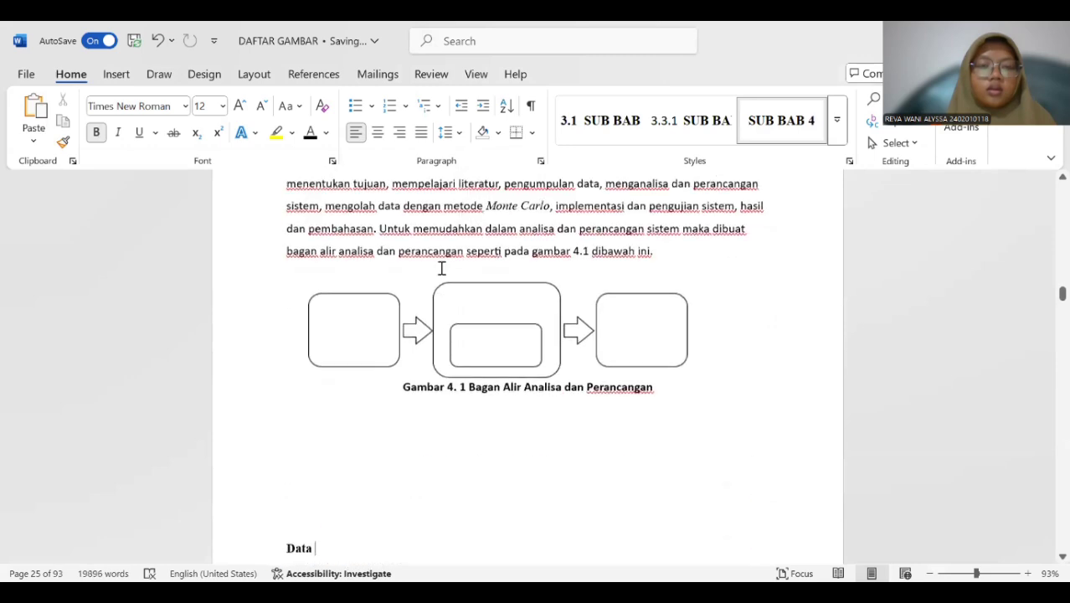
scroll(441, 268, "down", 12)
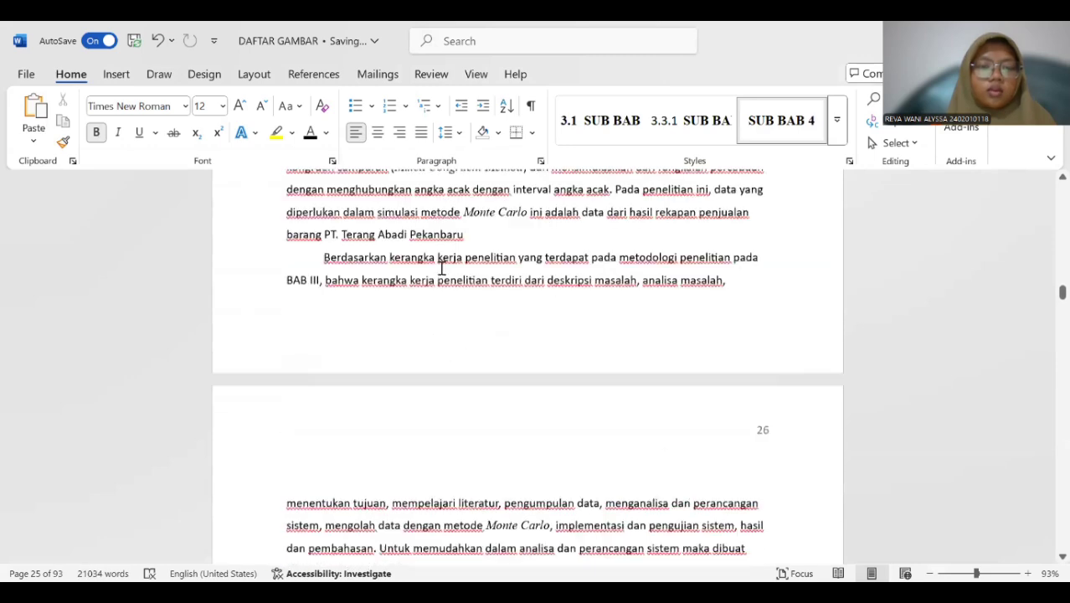
scroll(337, 347, "down", 1)
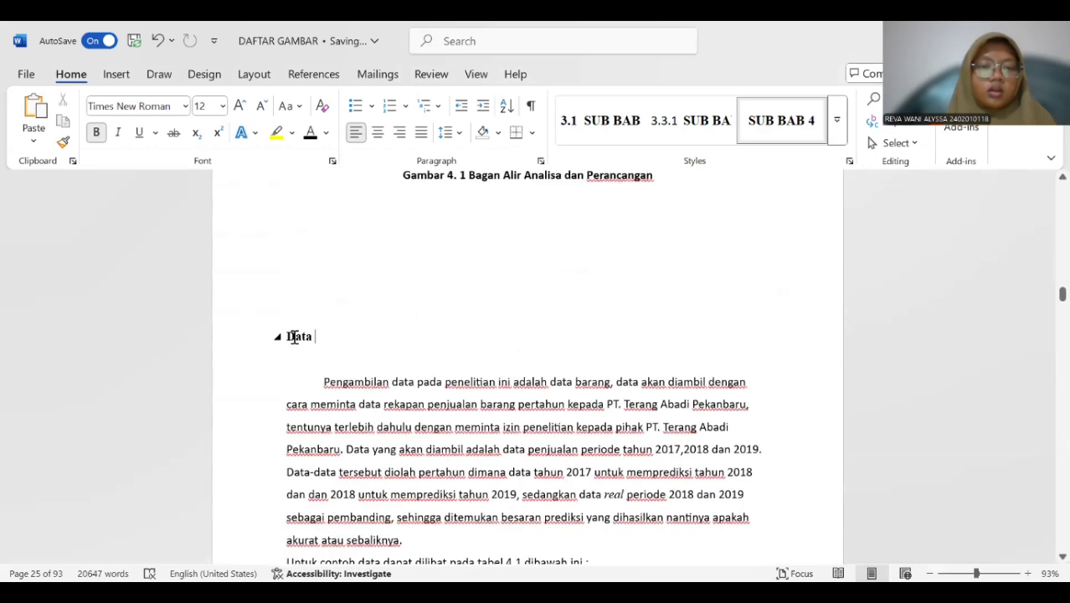
left_click(288, 336)
type("4")
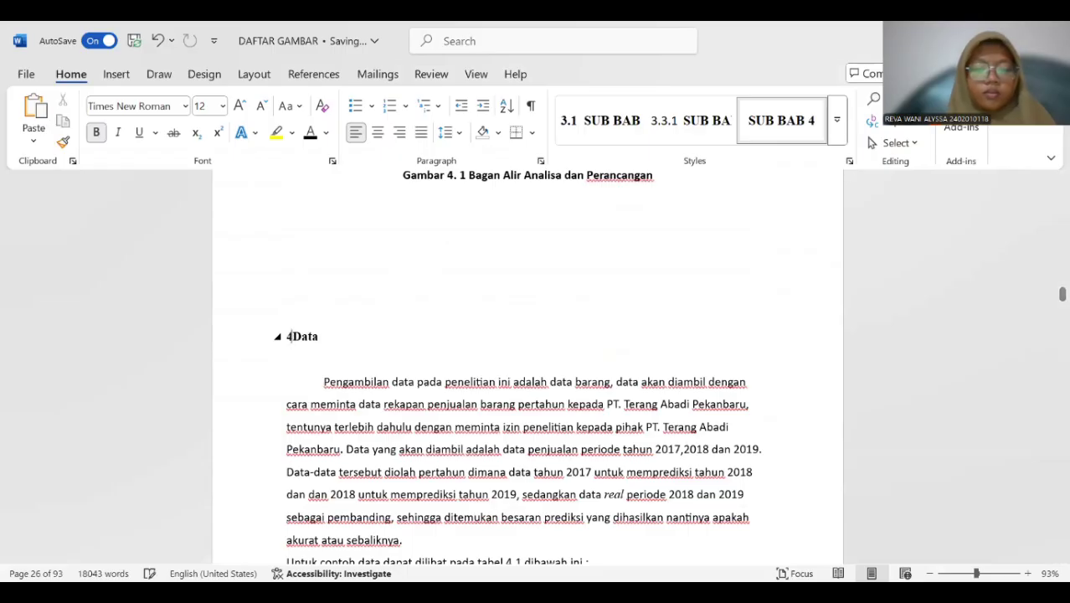
type(". 2")
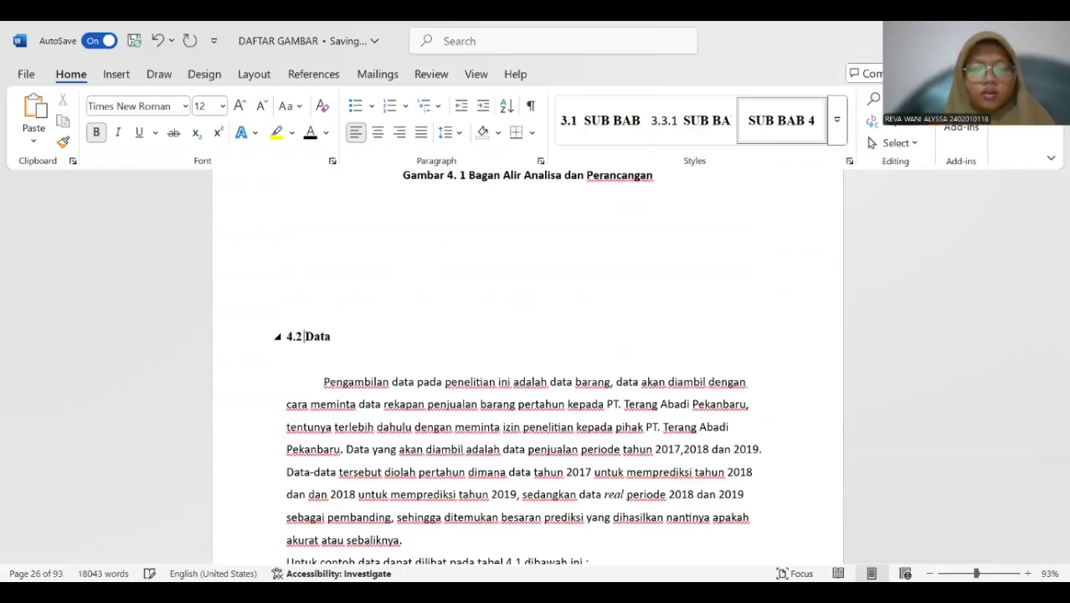
Apply the SUB BAB 4 style to the "4.3 Menganalisa Sistem" subheading.
scroll(444, 317, "down", 15)
scroll(445, 318, "down", 20)
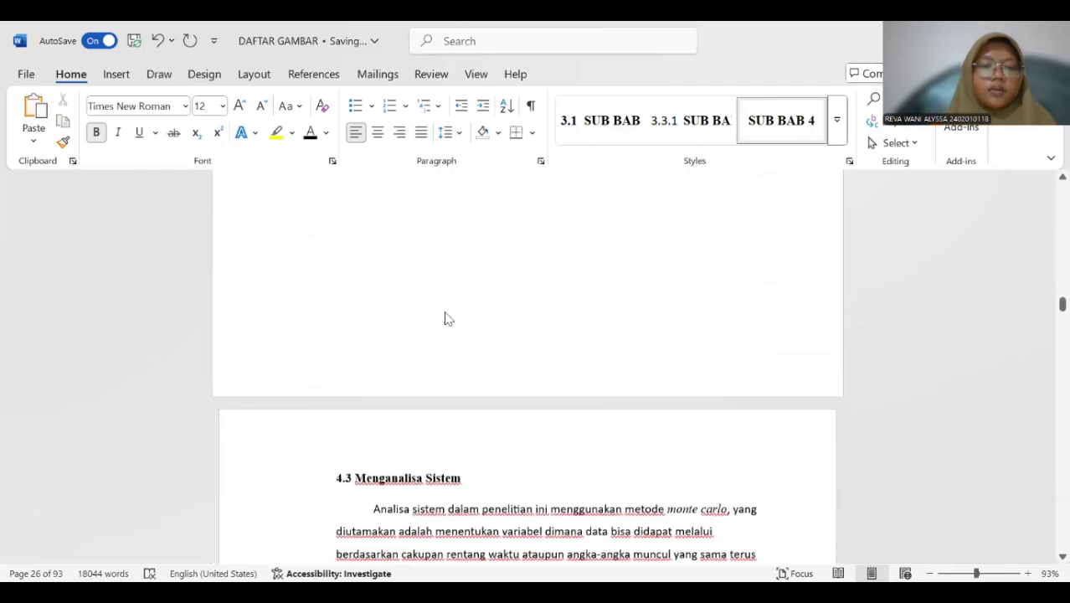
scroll(446, 318, "down", 4)
scroll(411, 313, "up", 2)
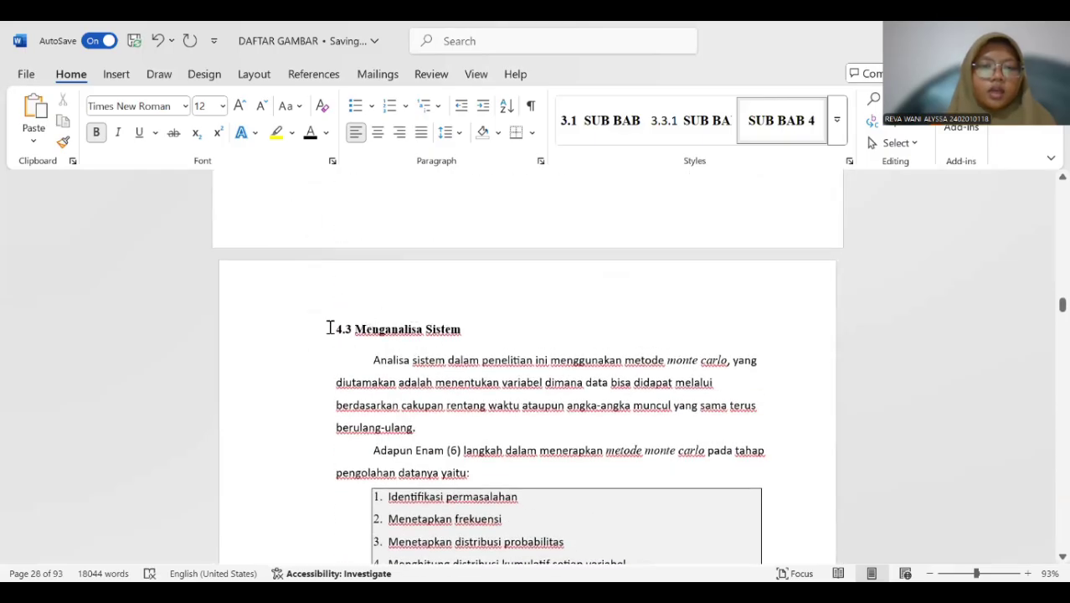
left_click_drag(329, 328, 460, 328)
left_click(776, 134)
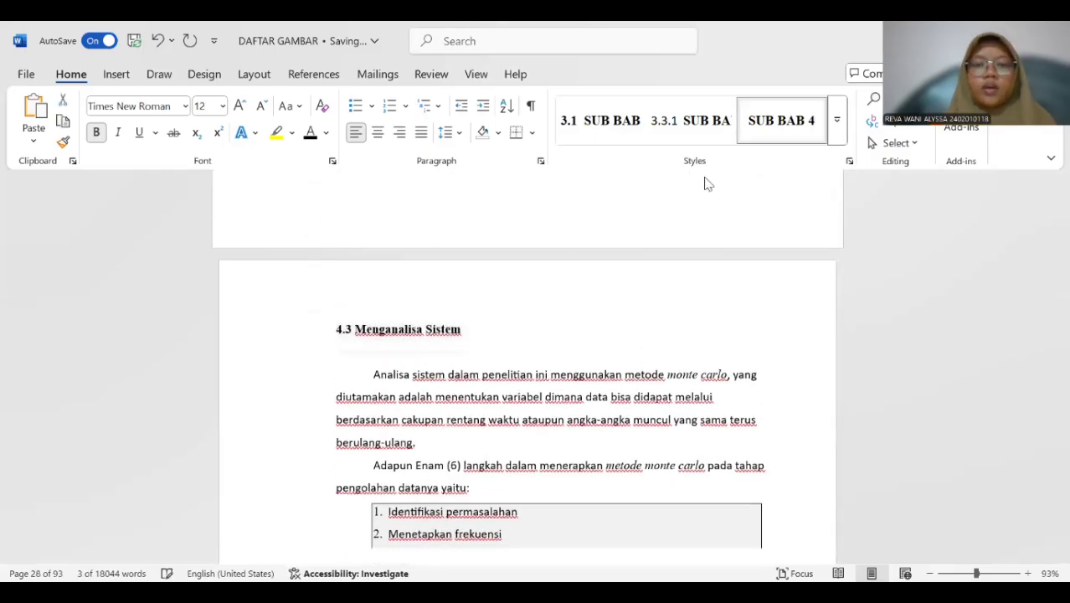
Create a new style from the "4.3.1 Identifikasi Permasalahan" subheading and name it StSUB BAB 4.3.
scroll(478, 318, "down", 10)
scroll(478, 312, "down", 20)
scroll(485, 290, "up", 5)
scroll(486, 290, "up", 3)
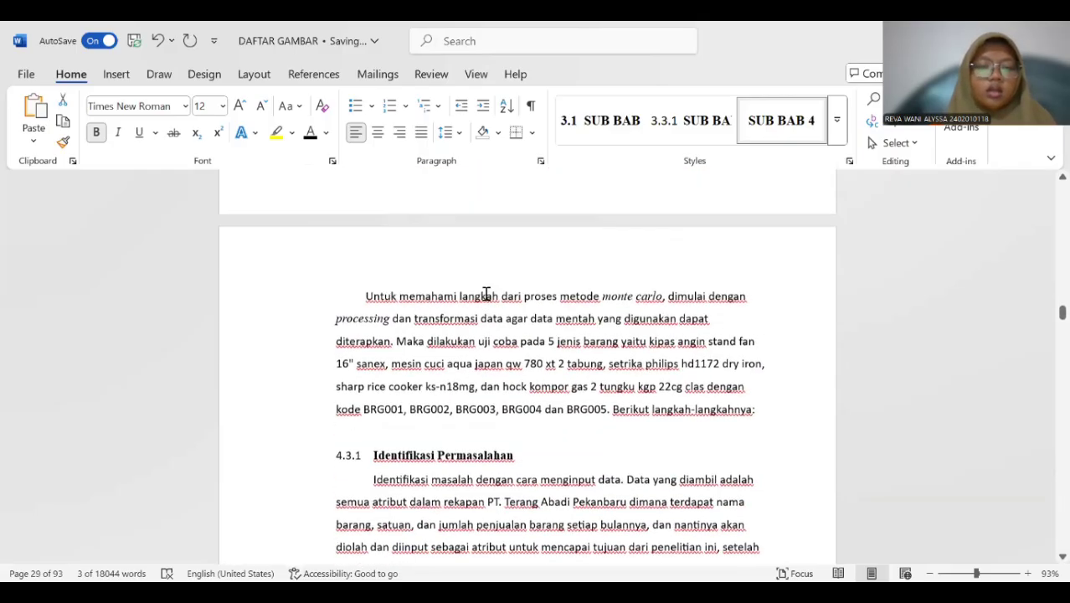
scroll(390, 326, "down", 2)
left_click_drag(331, 343, 538, 347)
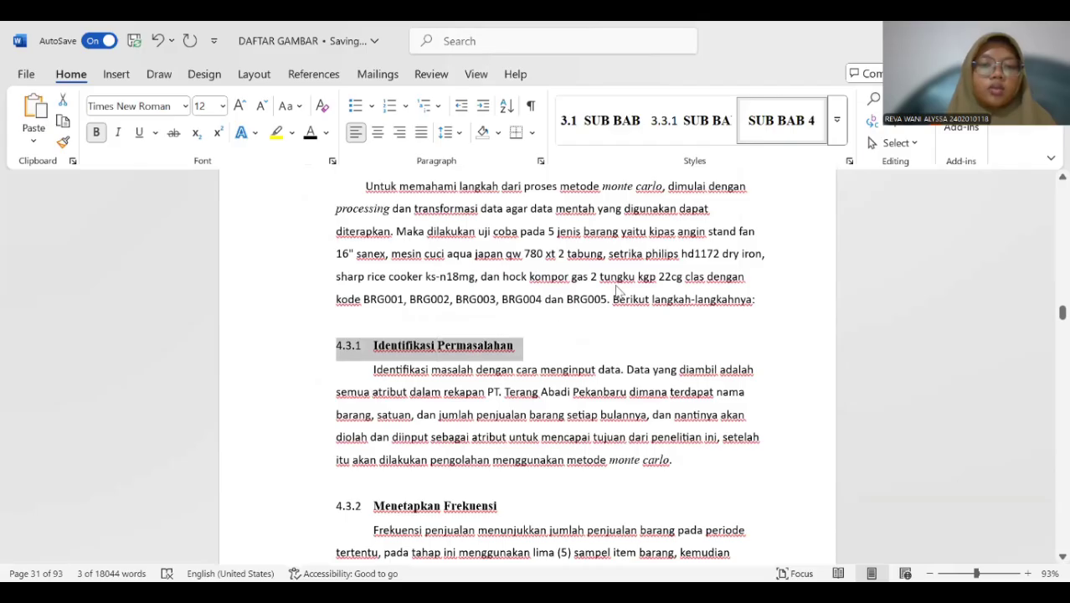
left_click(842, 125)
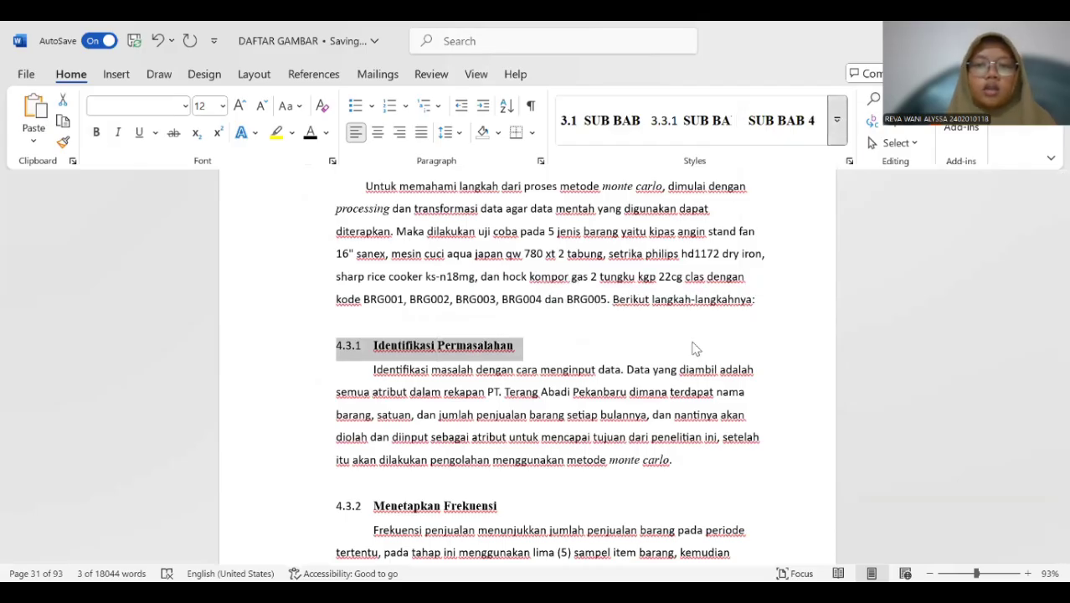
left_click(615, 350)
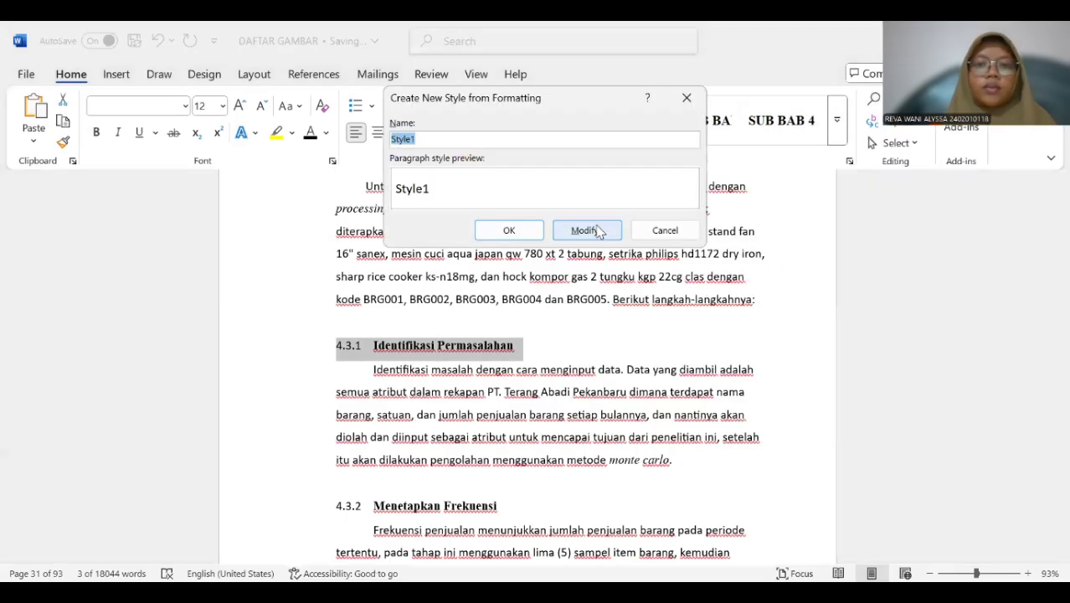
left_click(585, 230)
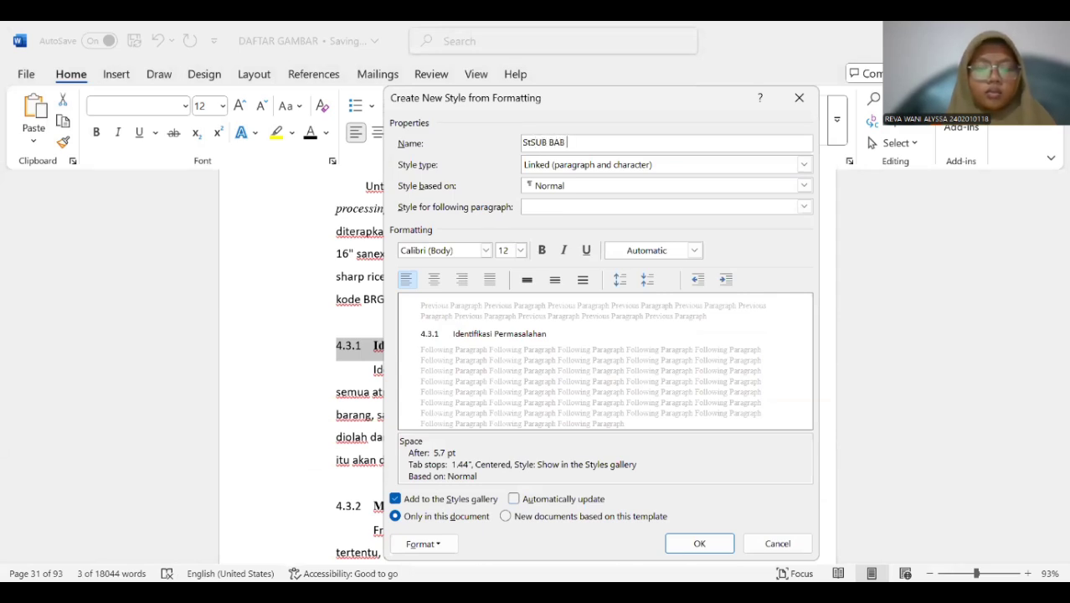
type(".3")
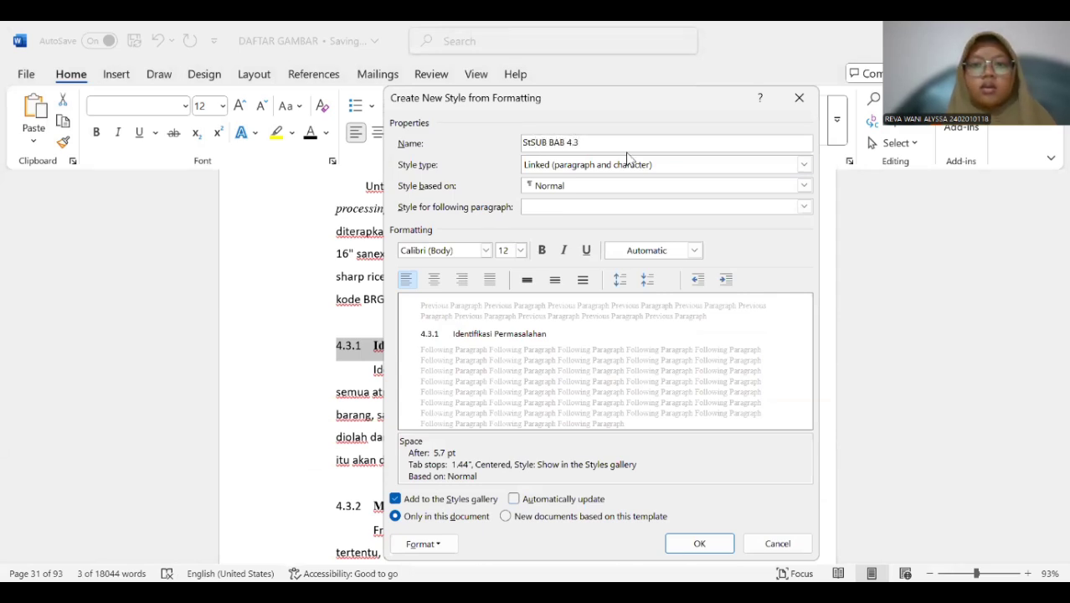
Base the StSUB BAB 4.3 style on Heading 3 and use Heading 3 for the following paragraph.
left_click(632, 186)
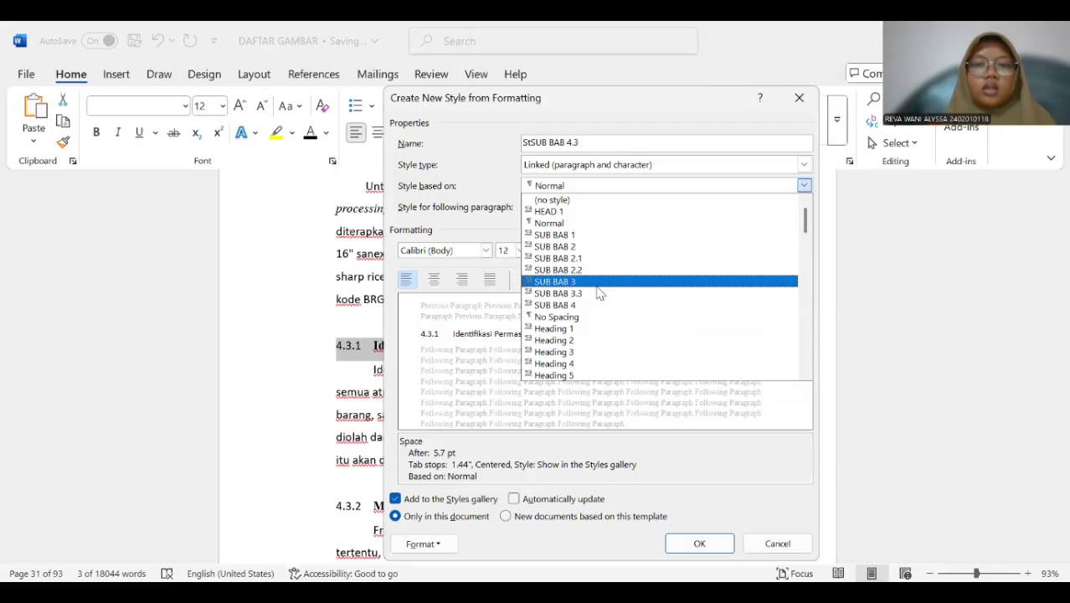
left_click(595, 353)
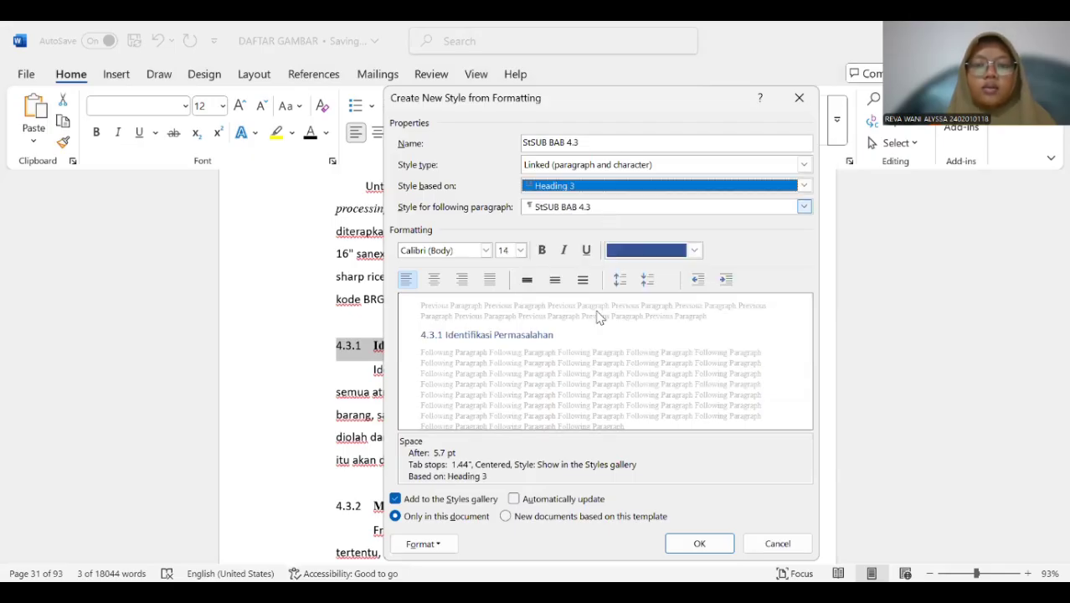
left_click(607, 209)
left_click(590, 374)
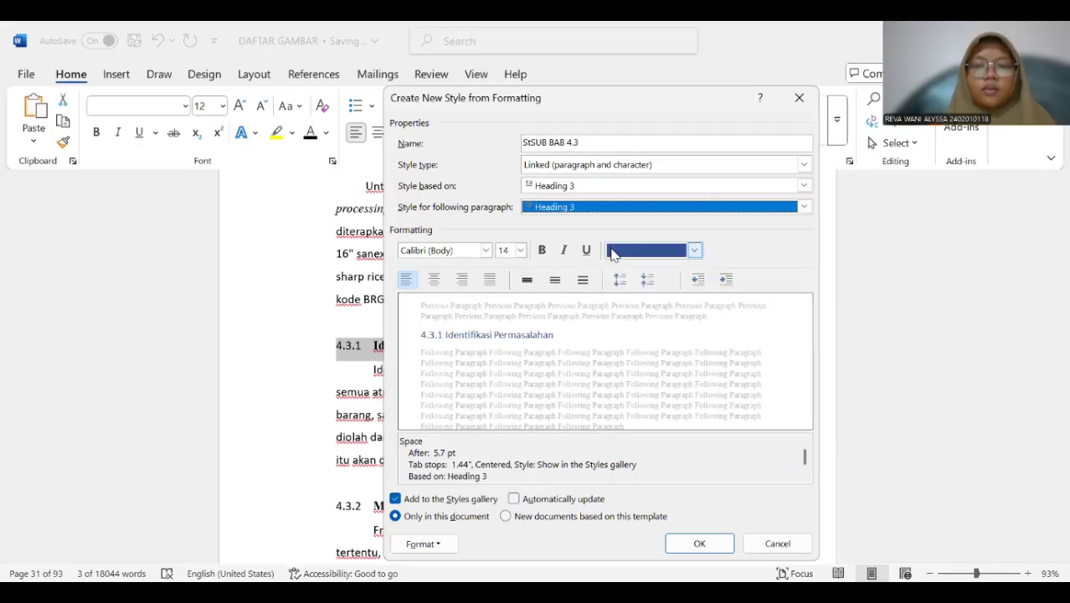
Format the StSUB BAB 4.3 style as bold Times New Roman, 12 pt, with automatic font color, and save it.
left_click(626, 249)
left_click(634, 273)
left_click(542, 251)
left_click(520, 250)
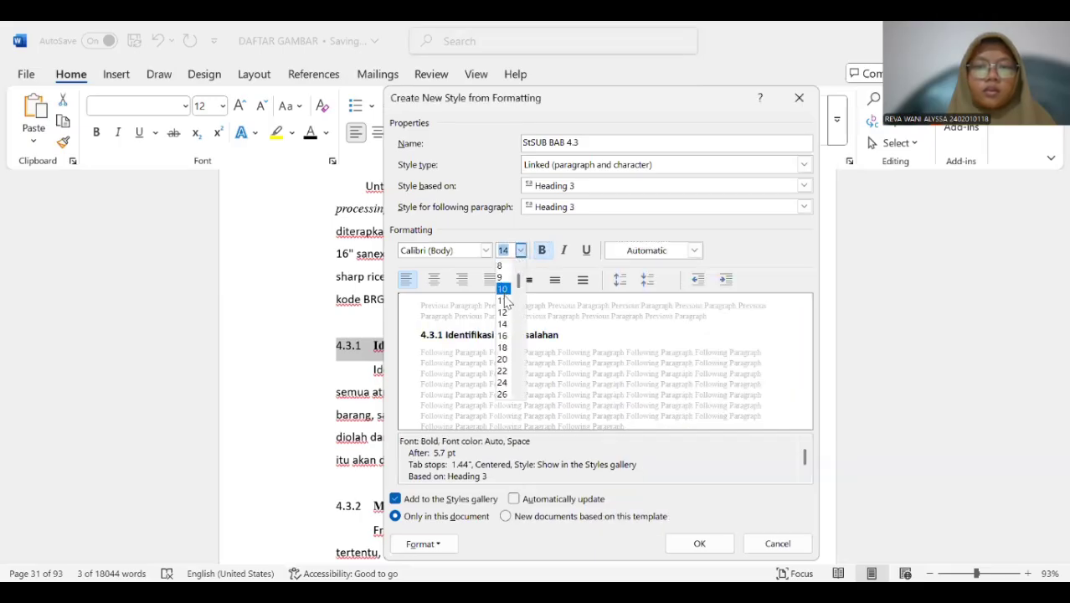
left_click(503, 312)
left_click(485, 250)
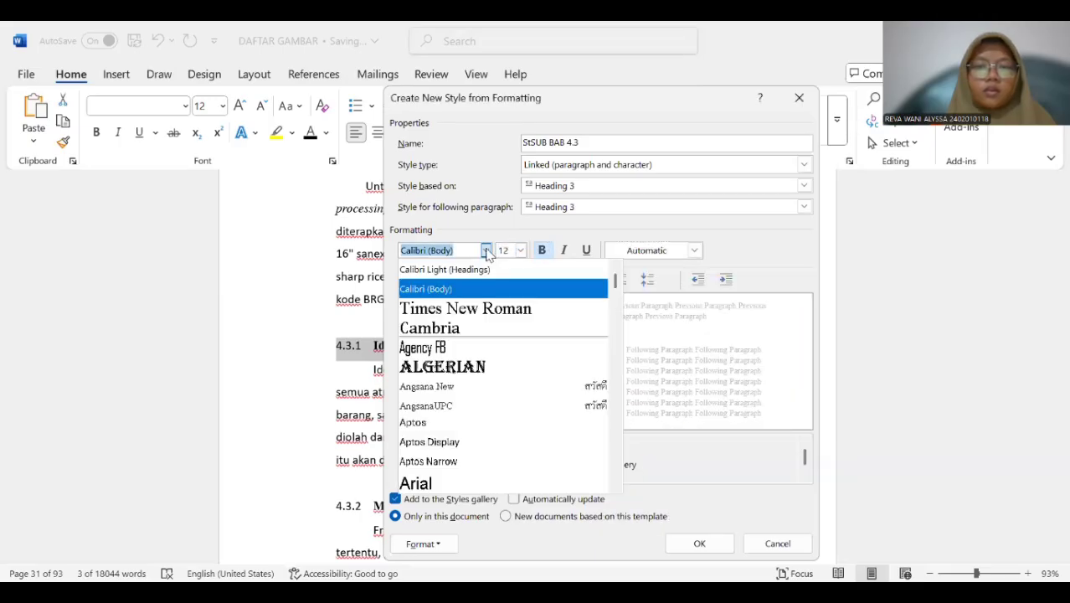
left_click(498, 307)
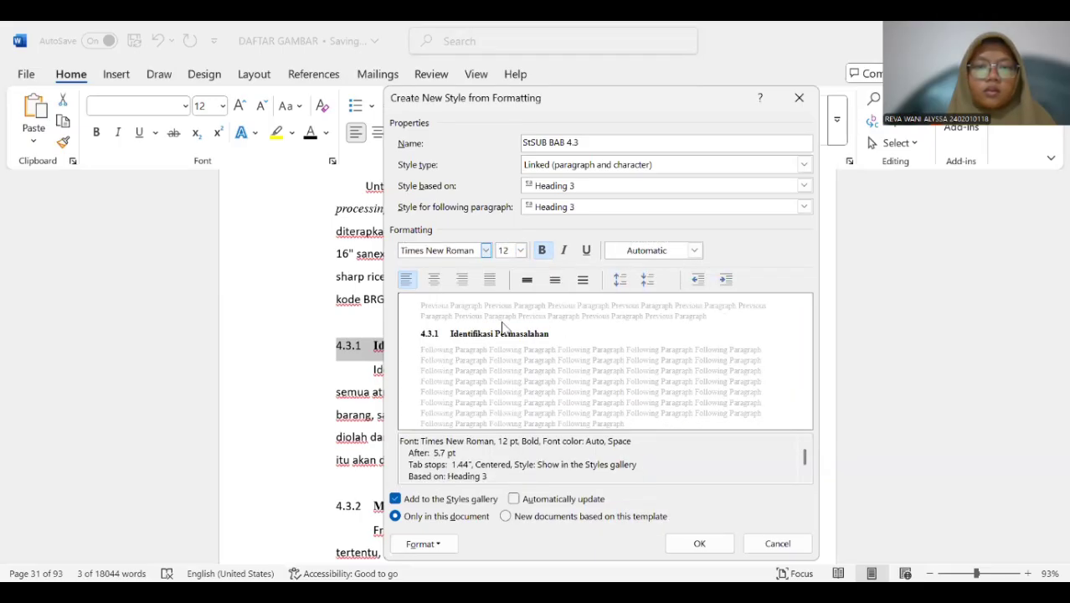
left_click(700, 543)
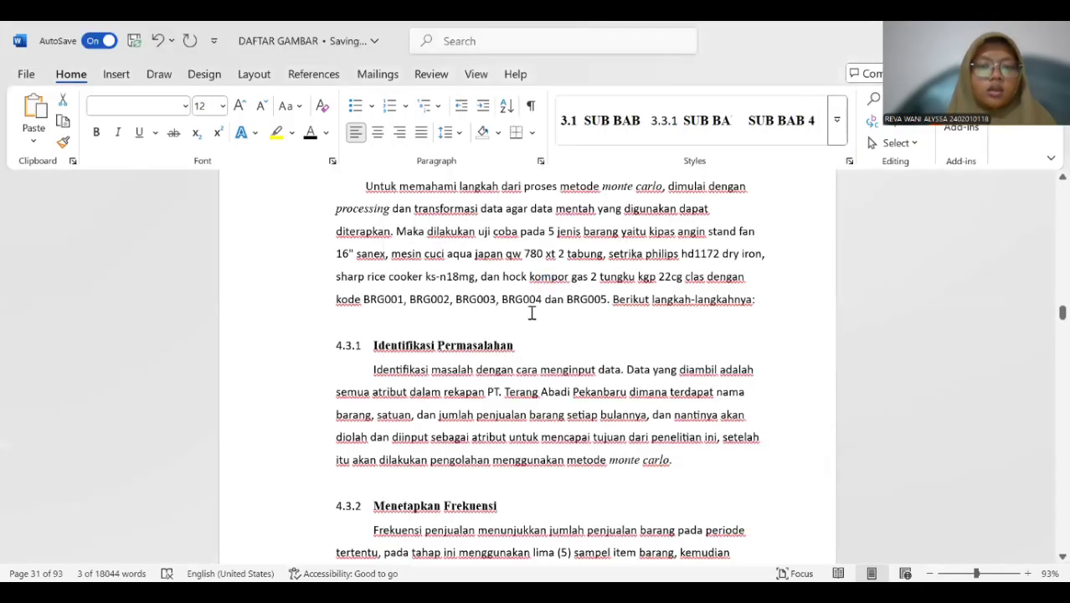
Select the whole "4.3.2 Menetapkan Frekuensi" subheading and display all available styles for it.
scroll(519, 335, "down", 3)
left_click(360, 340)
left_click_drag(338, 357, 508, 378)
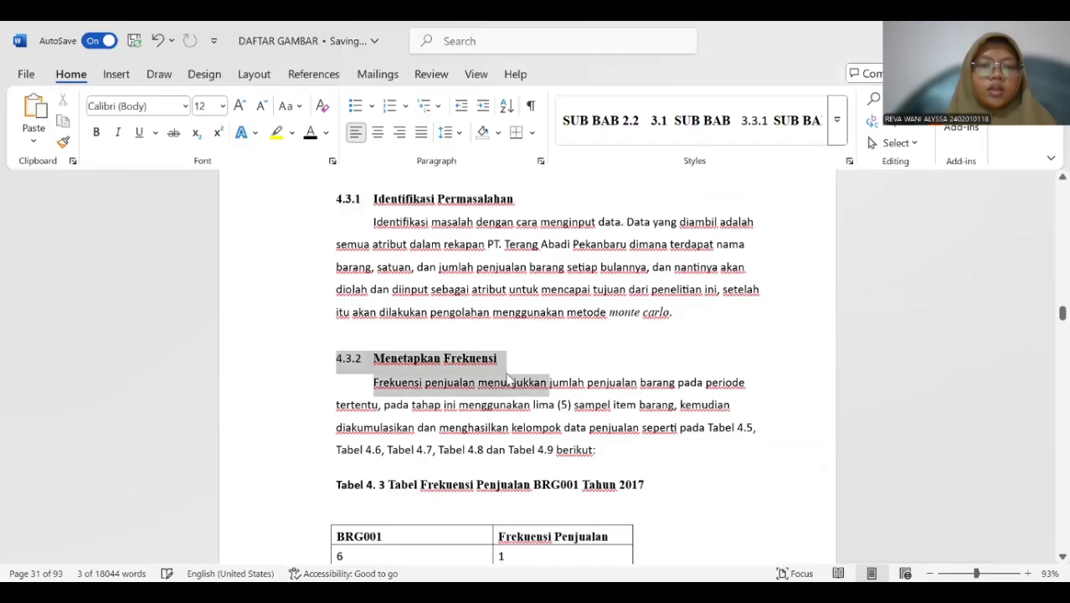
left_click(493, 365)
left_click_drag(336, 355, 475, 364)
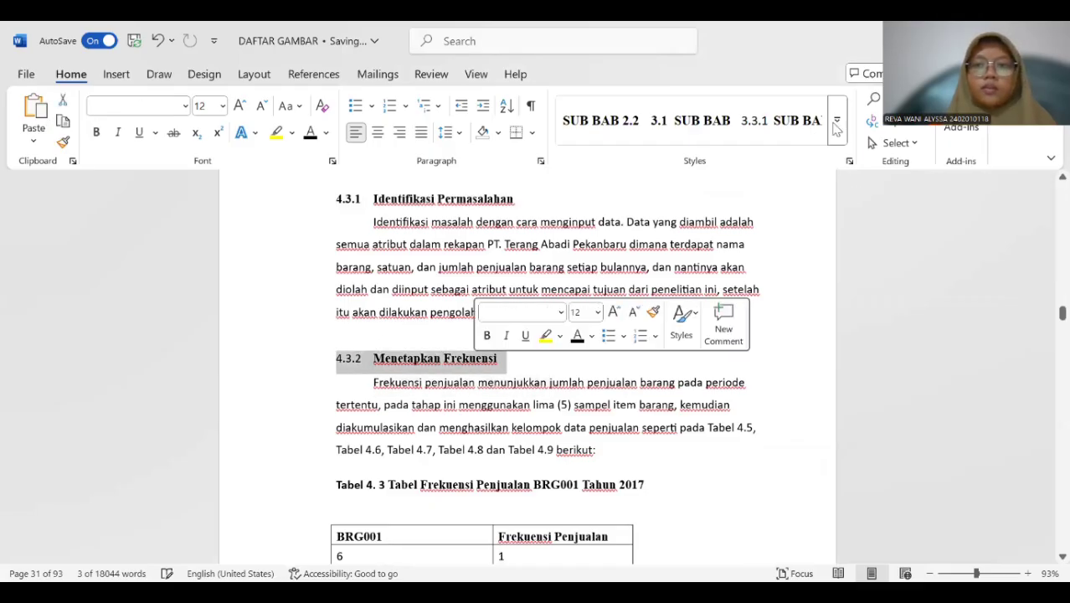
left_click(835, 134)
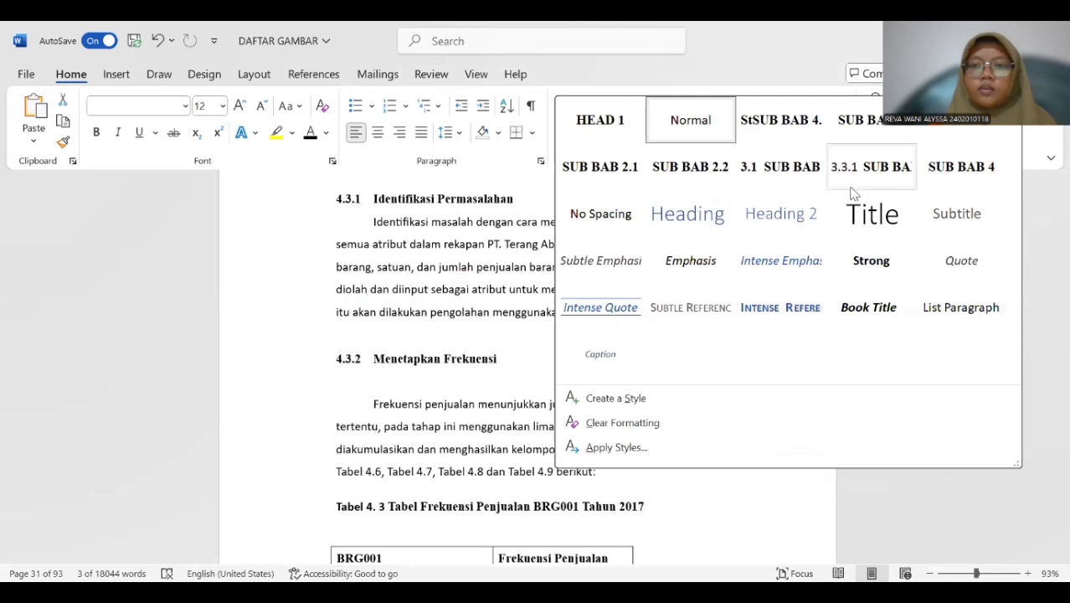
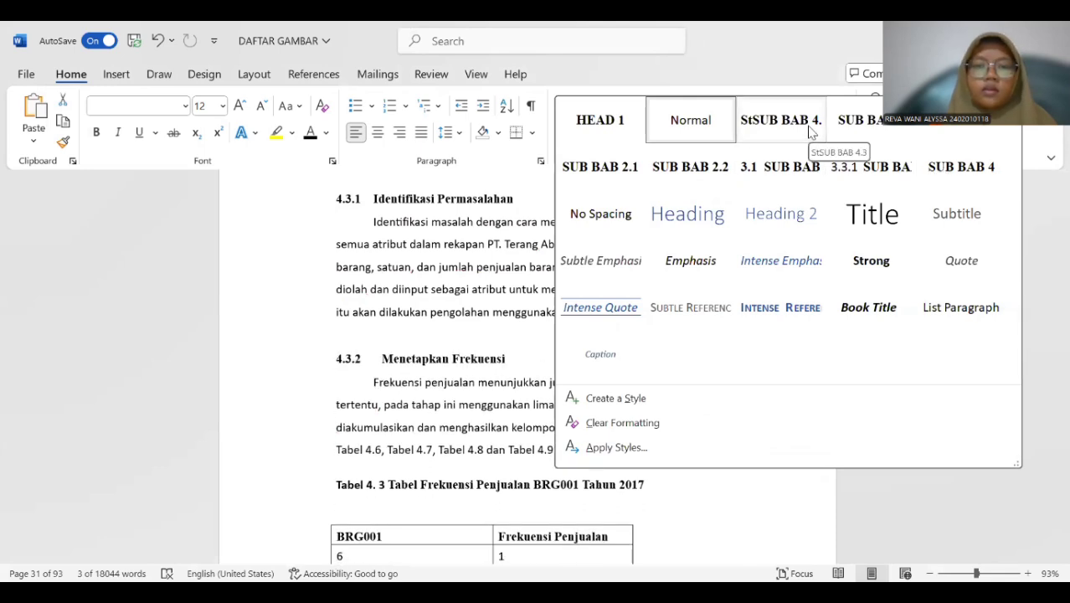
Apply the StSUB BAB 4.3 style to the "4.3.2 Menetapkan Frekuensi" and "4.3.3 Menetapkan Distribusi Probabilitas" subheadings.
left_click(807, 126)
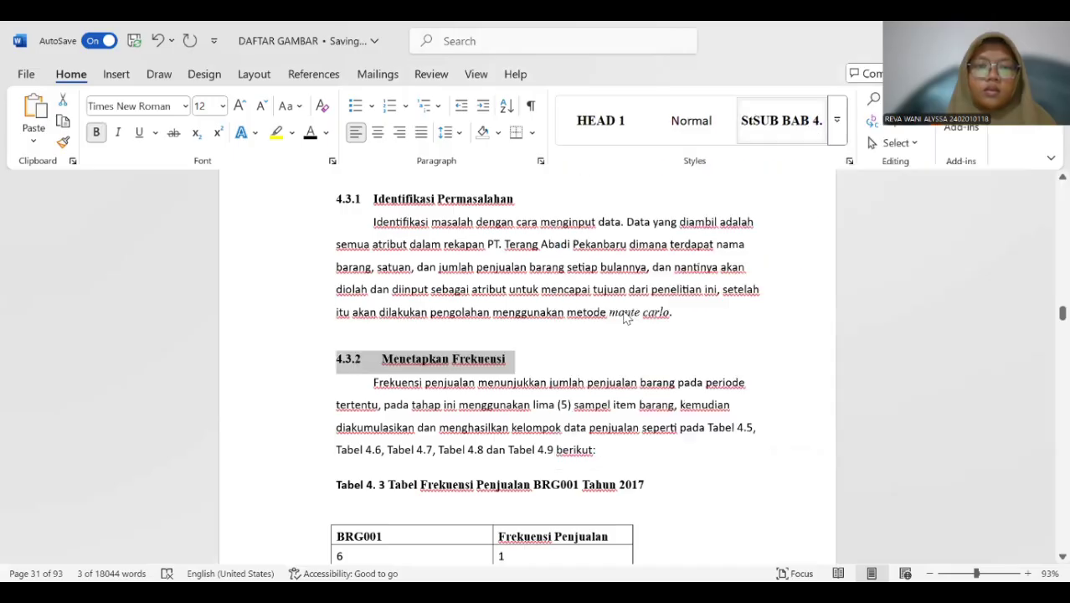
scroll(632, 288, "down", 1)
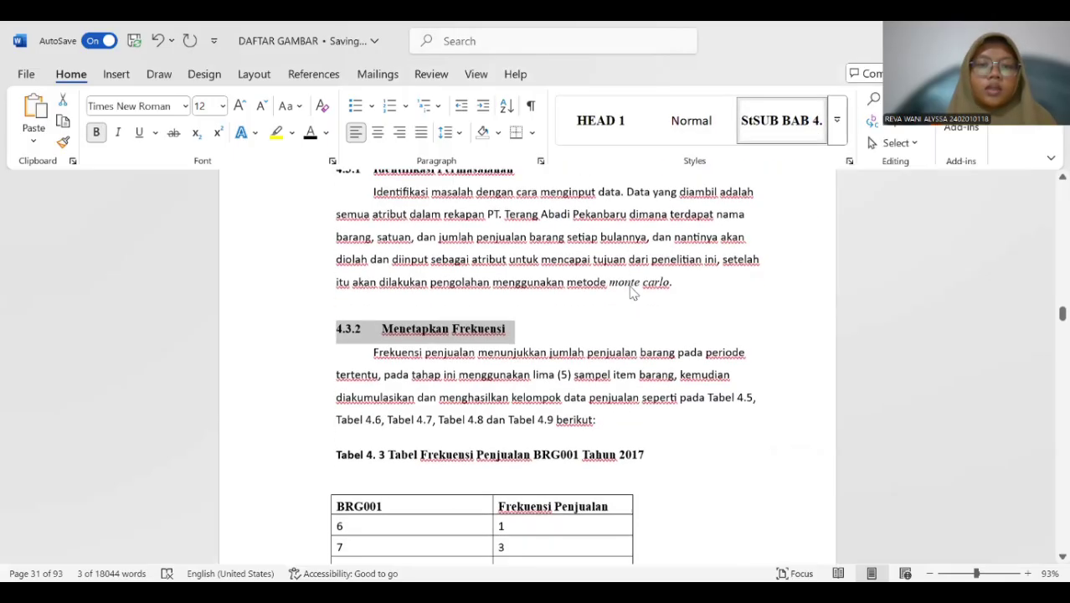
scroll(632, 288, "up", 1)
scroll(632, 288, "down", 15)
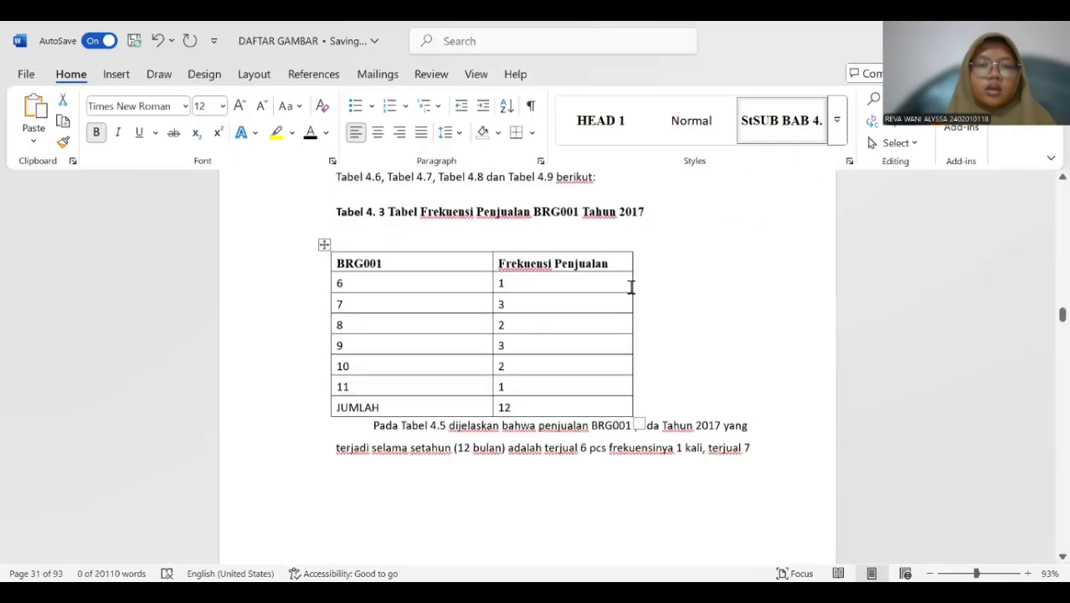
scroll(629, 291, "down", 15)
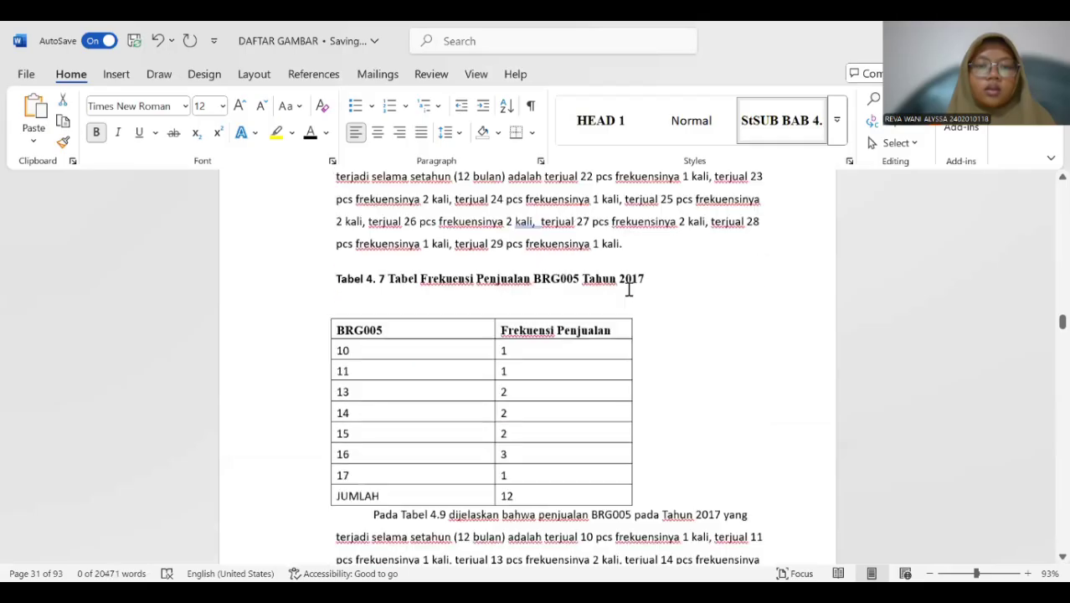
scroll(630, 296, "down", 15)
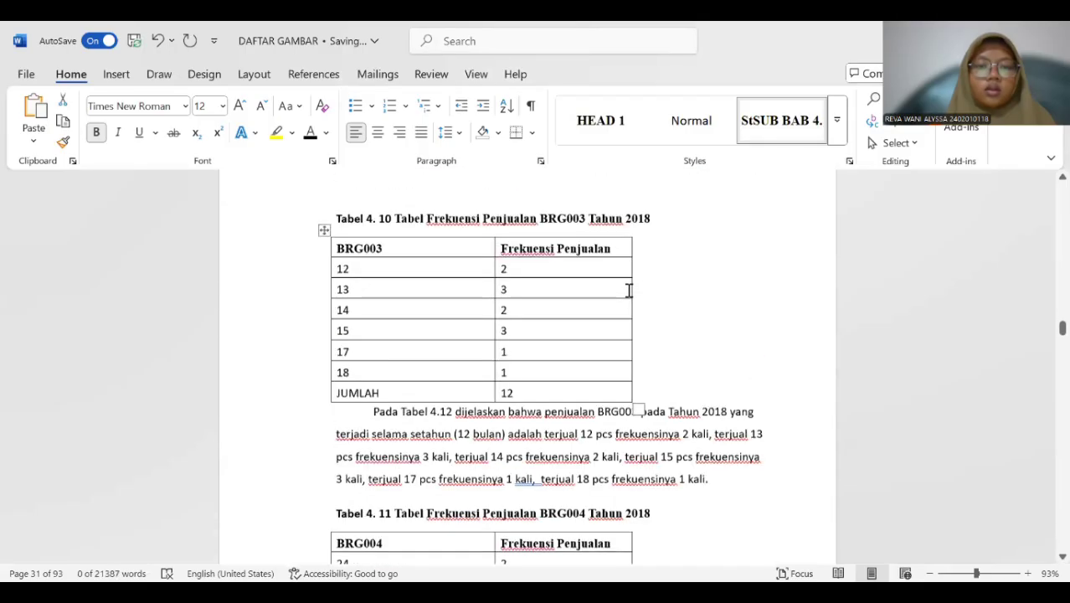
scroll(627, 290, "down", 1)
scroll(625, 289, "up", 5)
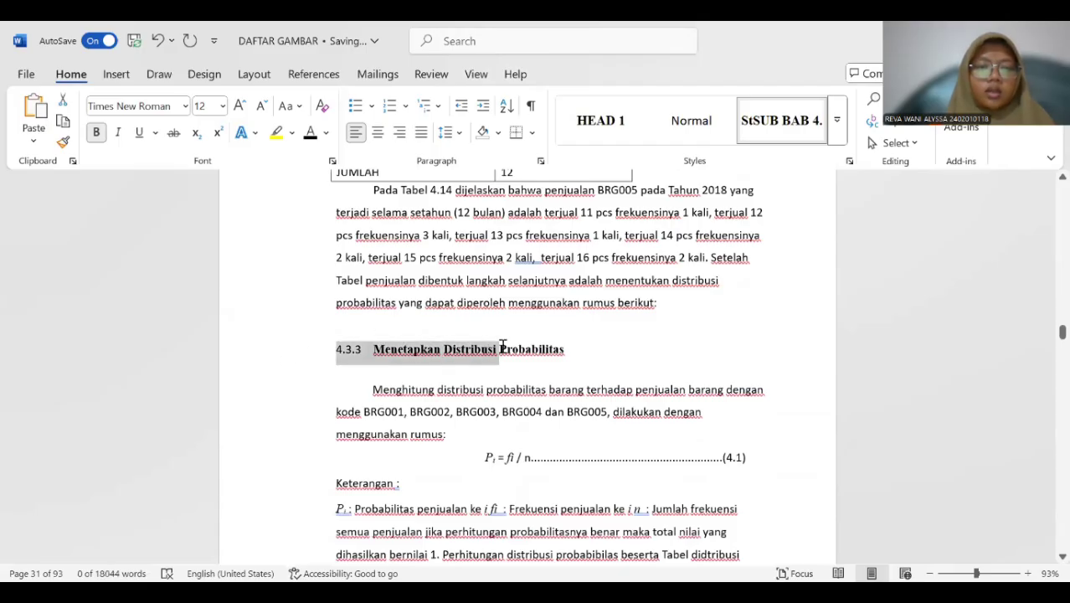
left_click_drag(502, 346, 549, 349)
left_click(762, 132)
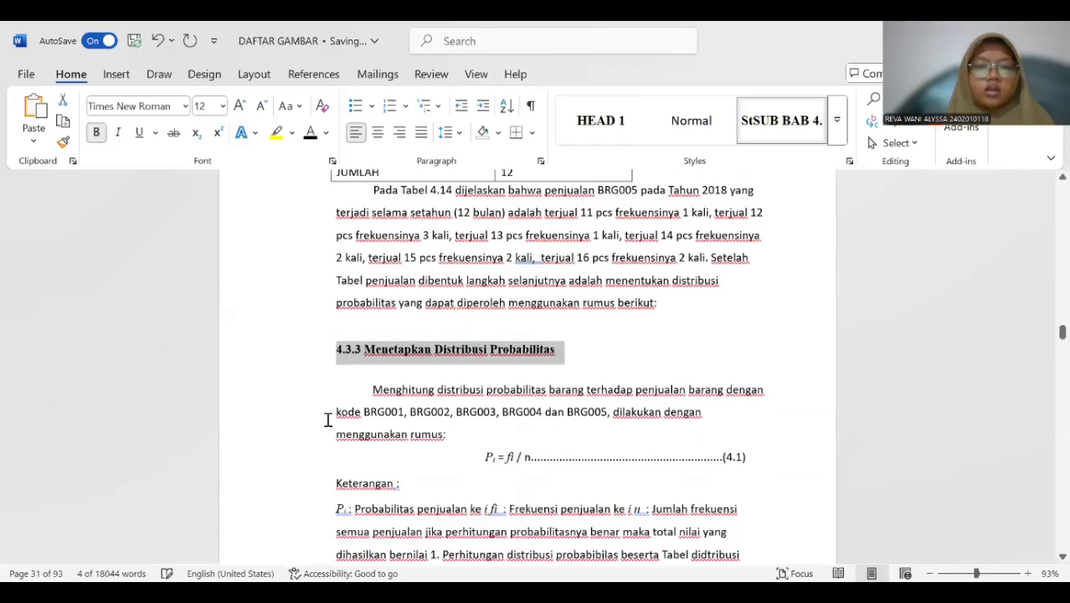
Apply the StSUB BAB 4.3 style to the whole "4.3.4 Menghitung Distribusi kumulatif setiap variabel" subheading.
scroll(327, 418, "down", 20)
scroll(347, 372, "down", 10)
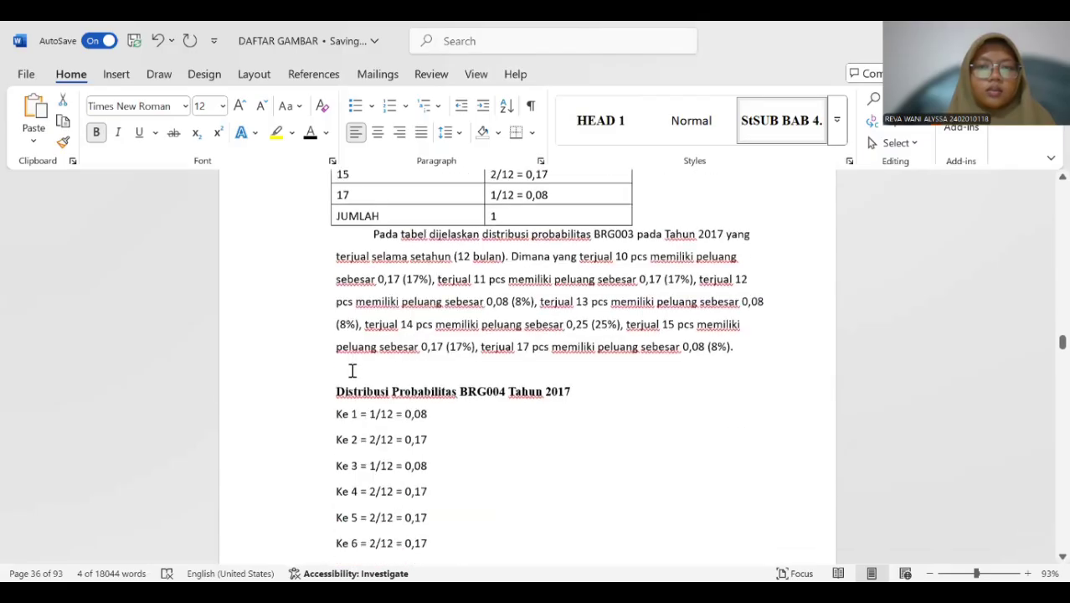
scroll(352, 370, "down", 10)
scroll(357, 369, "up", 20)
scroll(360, 368, "down", 3)
scroll(361, 369, "down", 10)
scroll(363, 368, "down", 15)
scroll(370, 366, "up", 8)
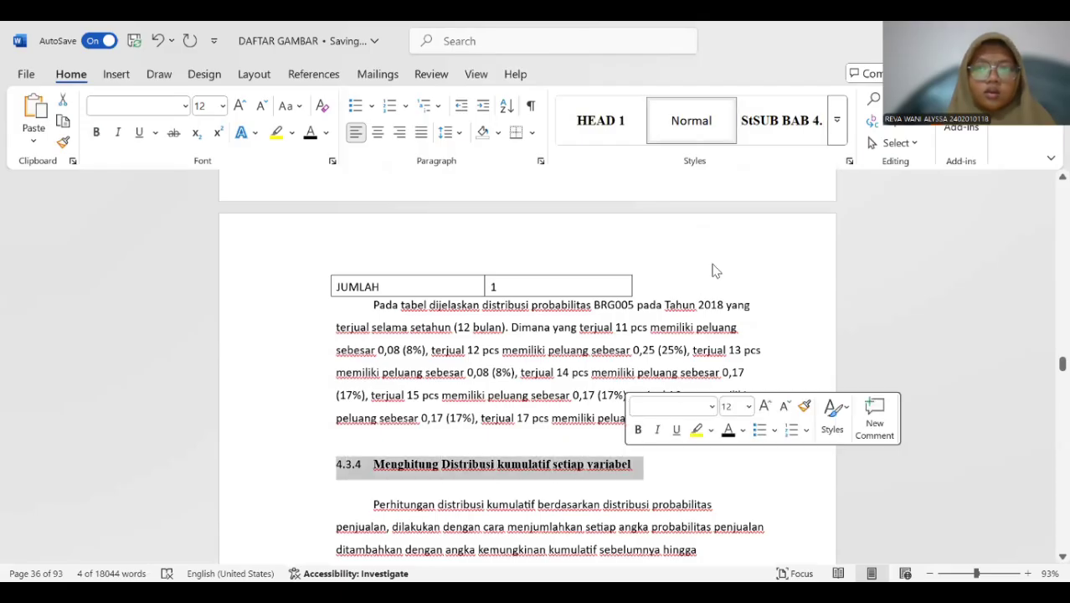
left_click(745, 134)
Apply the StSUB BAB 4.3 style to the "4.3.5 Menetapkan Interval angka acak untuk tiap variabel" subheading.
scroll(353, 384, "down", 20)
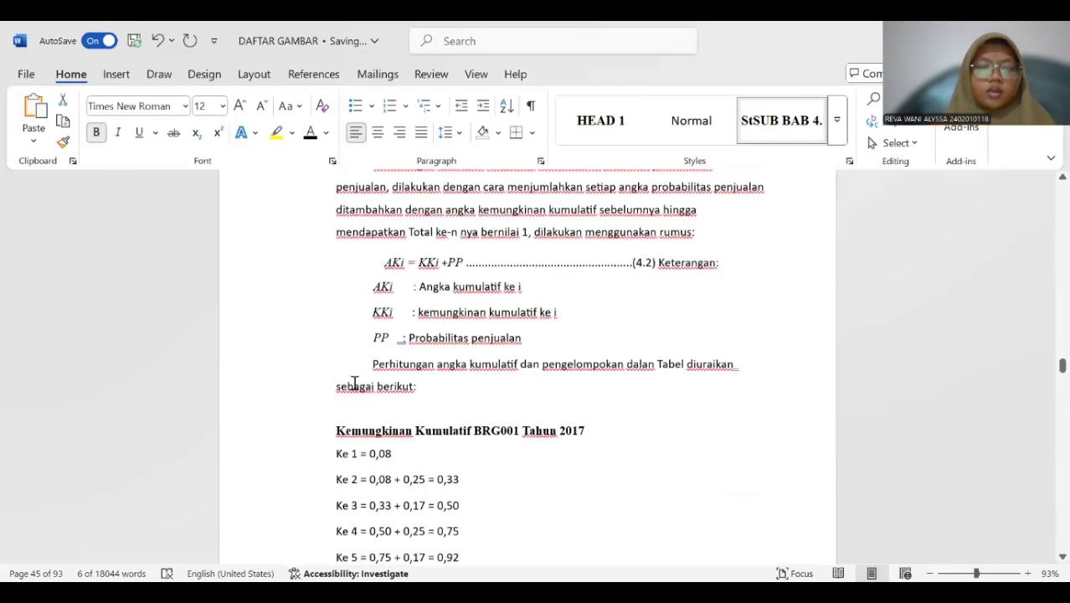
scroll(356, 384, "down", 15)
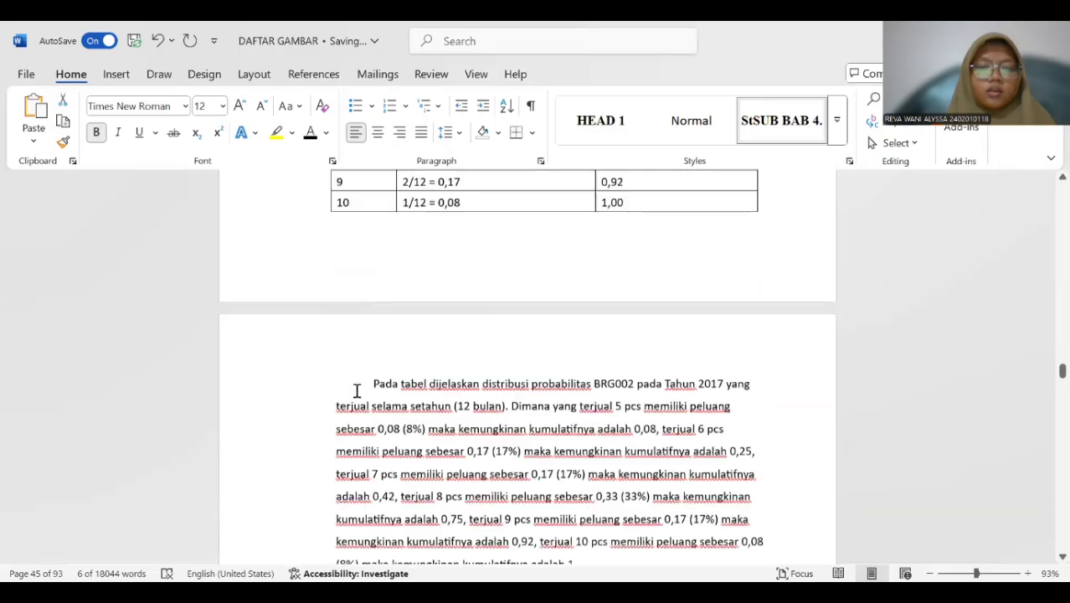
scroll(355, 399, "down", 15)
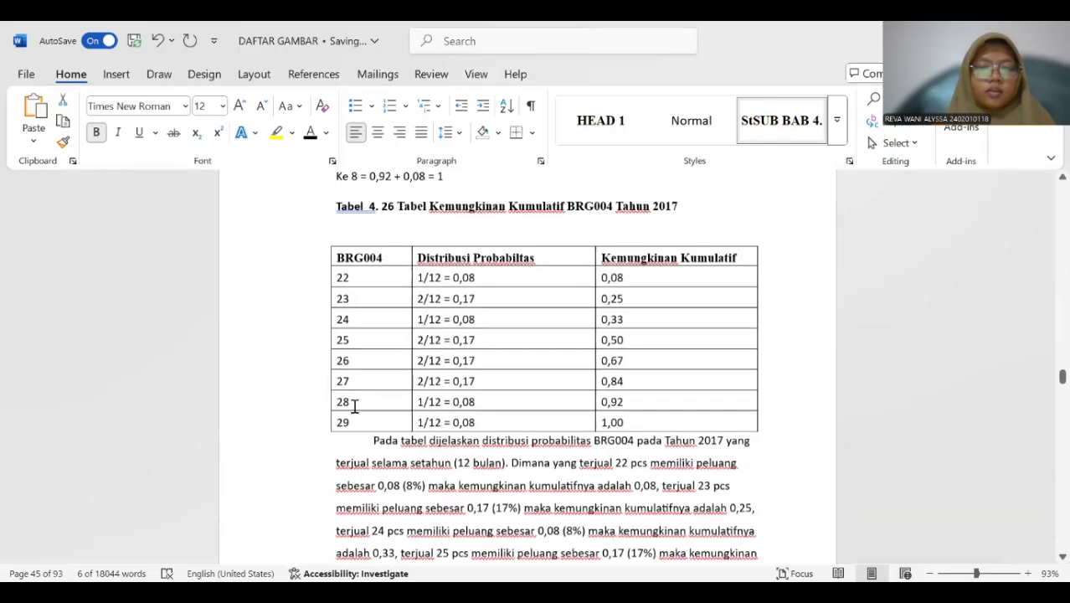
scroll(356, 403, "down", 15)
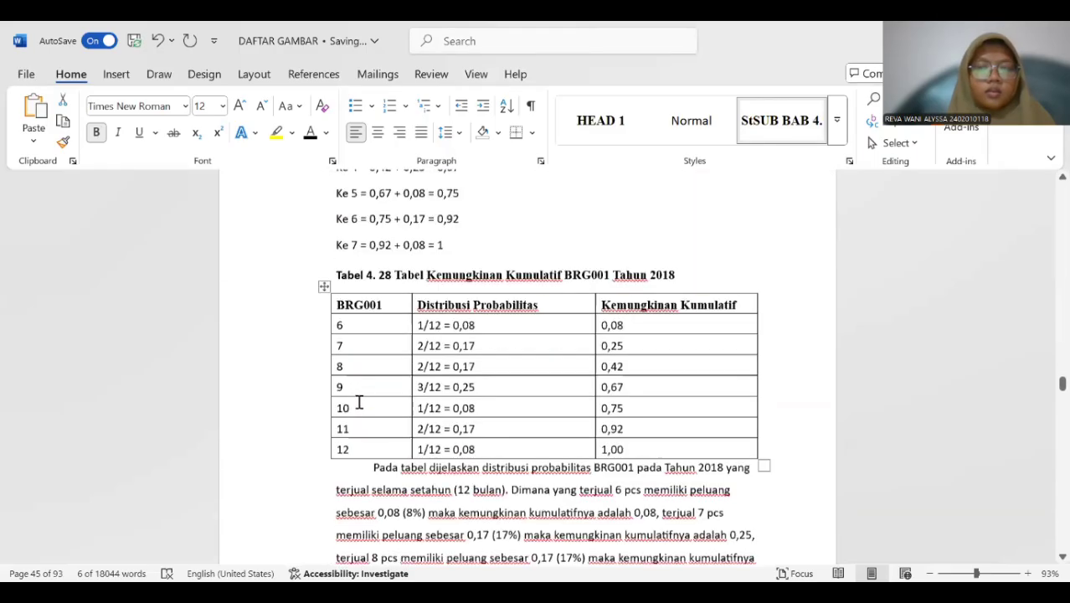
scroll(363, 394, "down", 15)
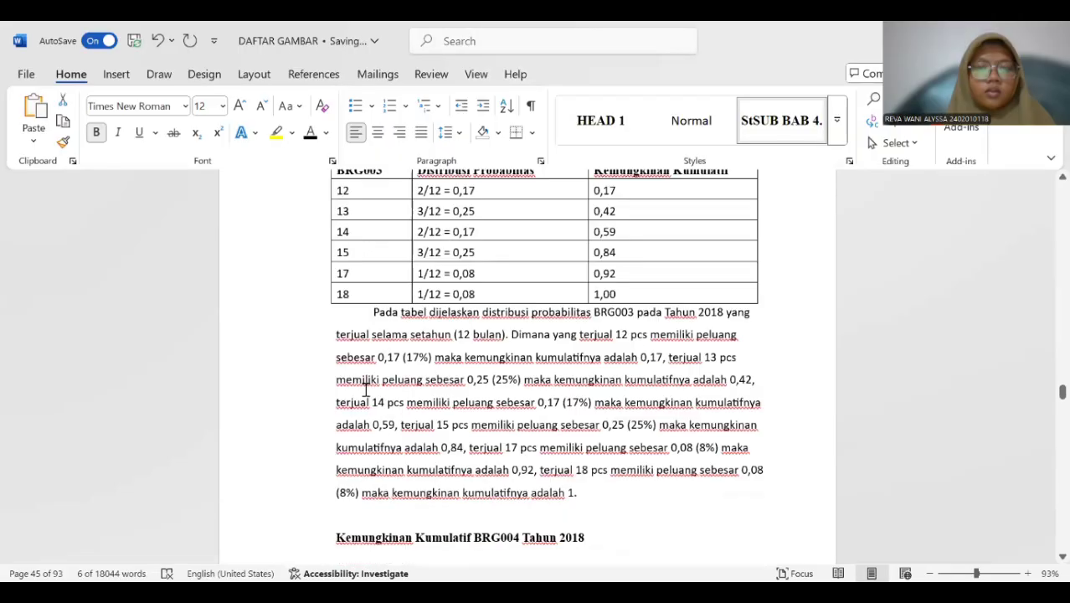
scroll(366, 390, "down", 12)
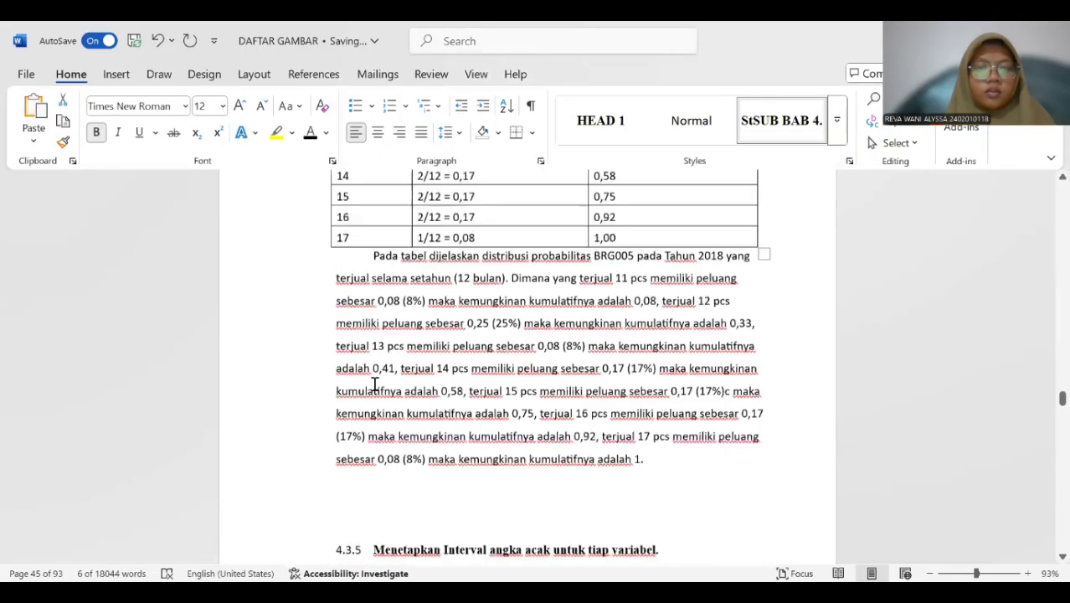
left_click_drag(336, 327, 639, 327)
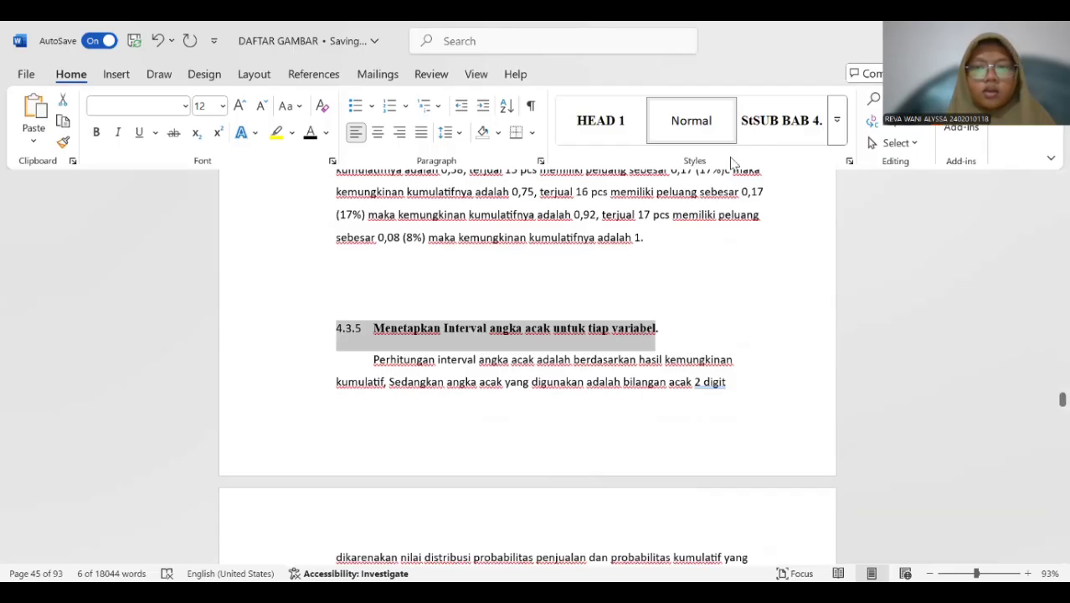
left_click(752, 132)
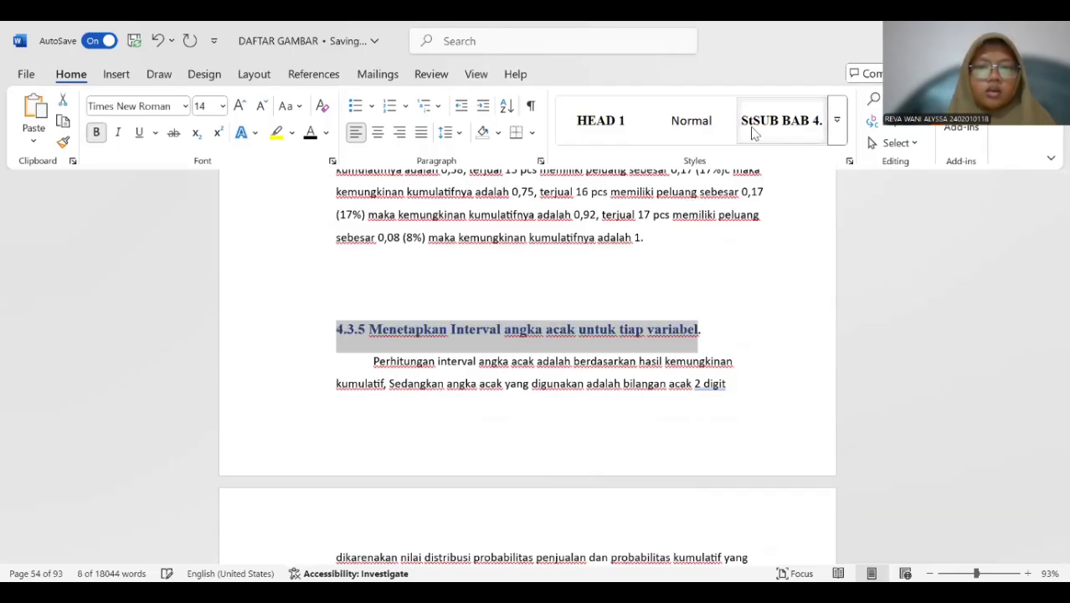
Make the "4.3.5 Menetapkan Interval angka acak untuk tiap variabel" subheading text black and set its size to 12 pt.
left_click(311, 132)
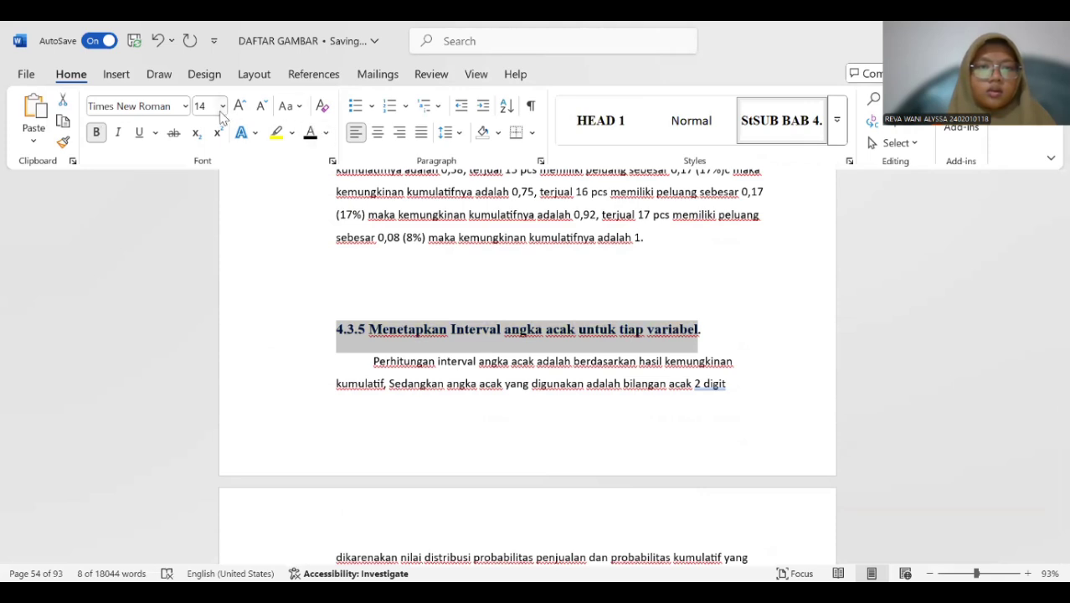
left_click(222, 107)
left_click(209, 209)
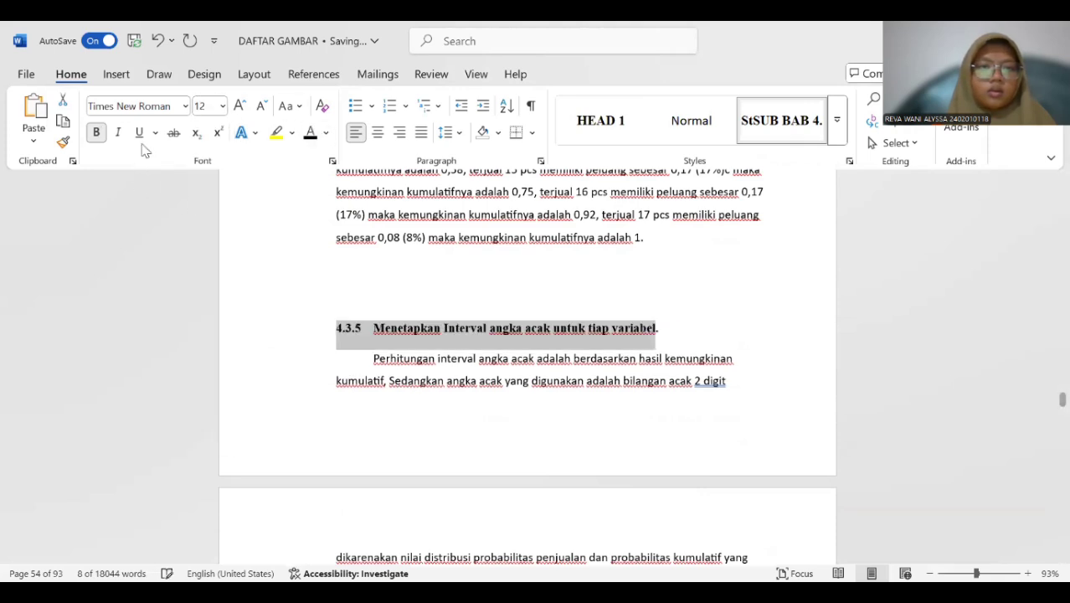
Examine the reformatted 4.3.5 subheading and the paragraphs around it.
scroll(354, 268, "down", 1)
scroll(354, 268, "down", 1)
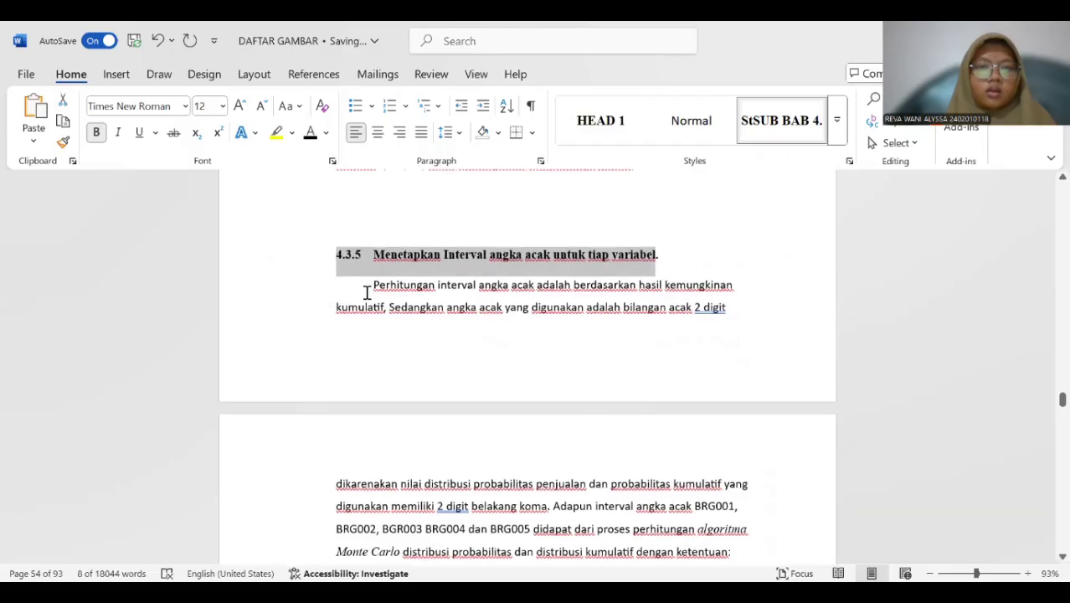
left_click(367, 292)
left_click(373, 246)
scroll(373, 246, "up", 3)
scroll(371, 232, "down", 5)
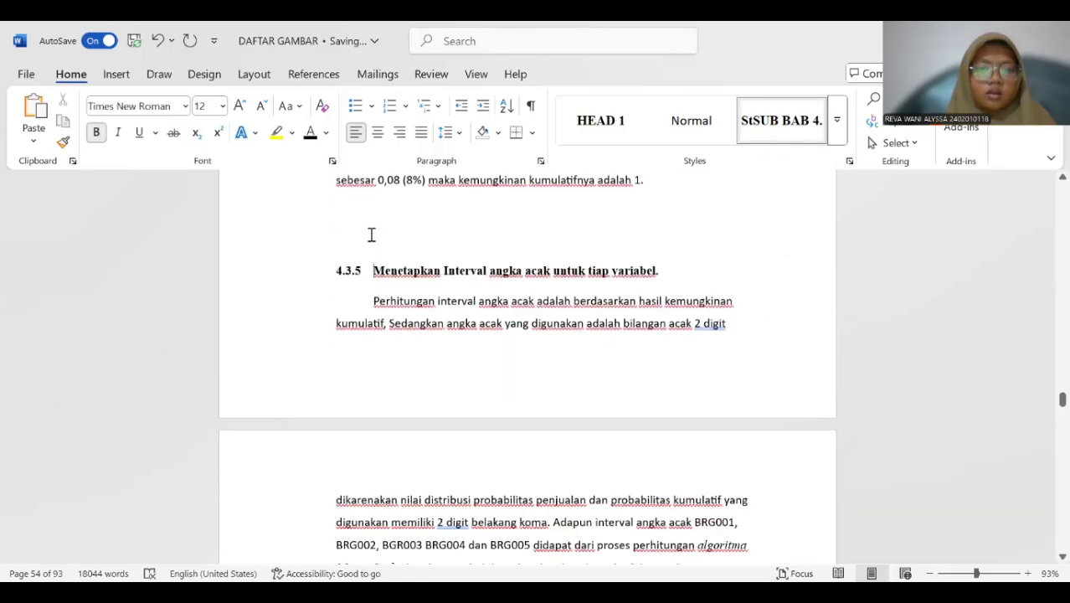
left_click(400, 279)
scroll(394, 267, "up", 6)
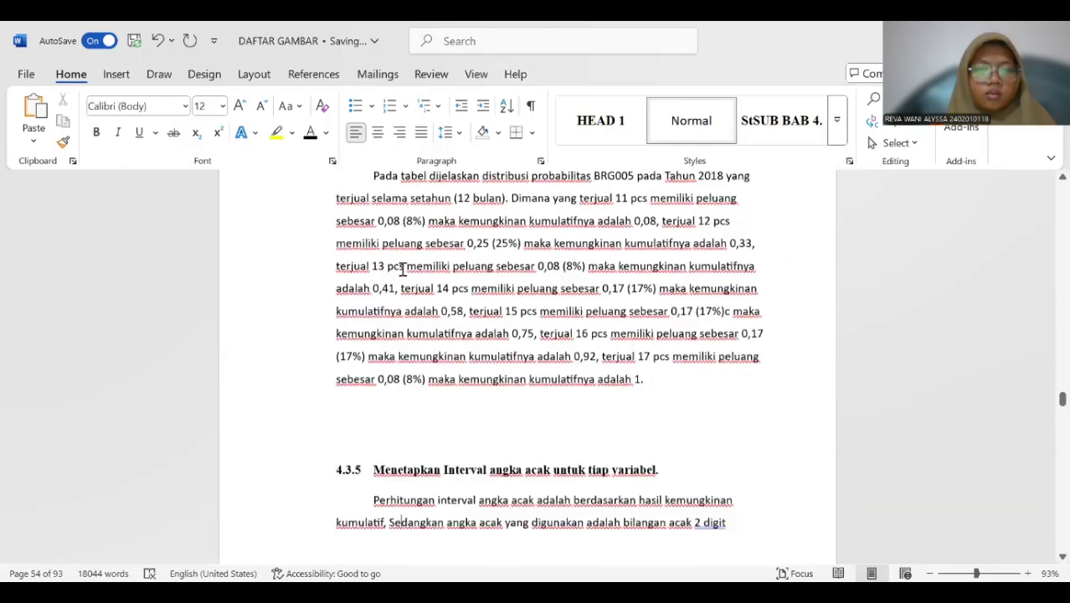
scroll(379, 251, "down", 5)
scroll(360, 251, "up", 1)
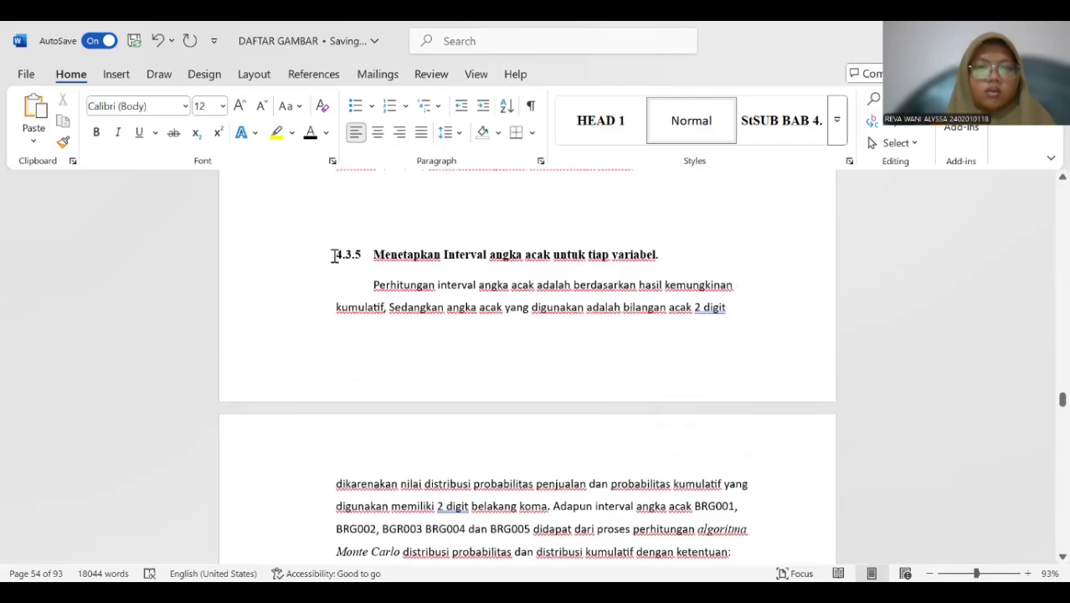
Set the outline level of the whole 4.3.5 subheading paragraph to Level 3.
left_click_drag(419, 249, 682, 253)
right_click(683, 254)
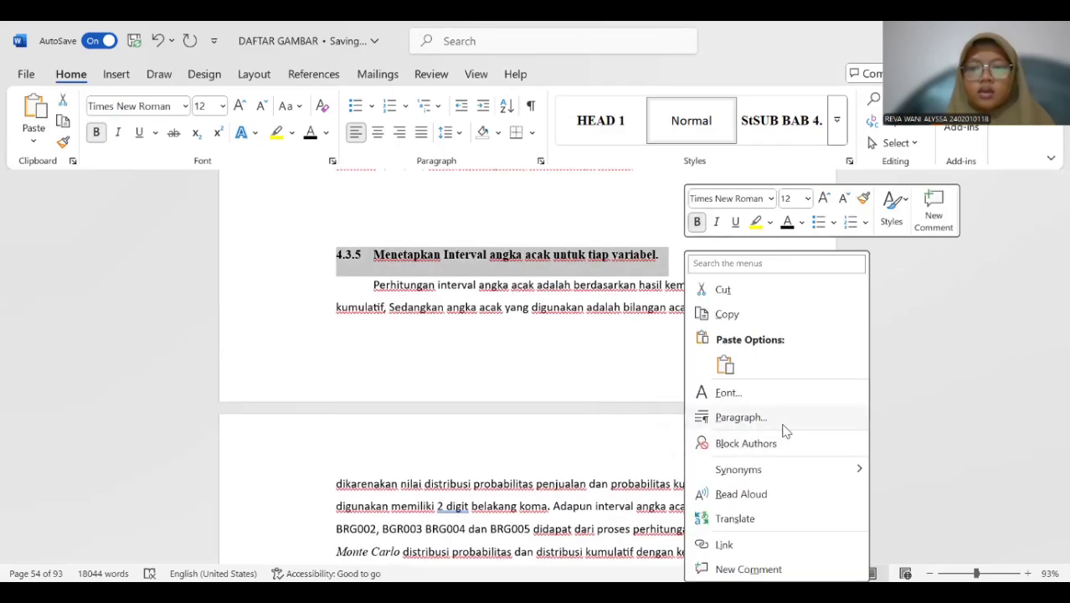
key("Return")
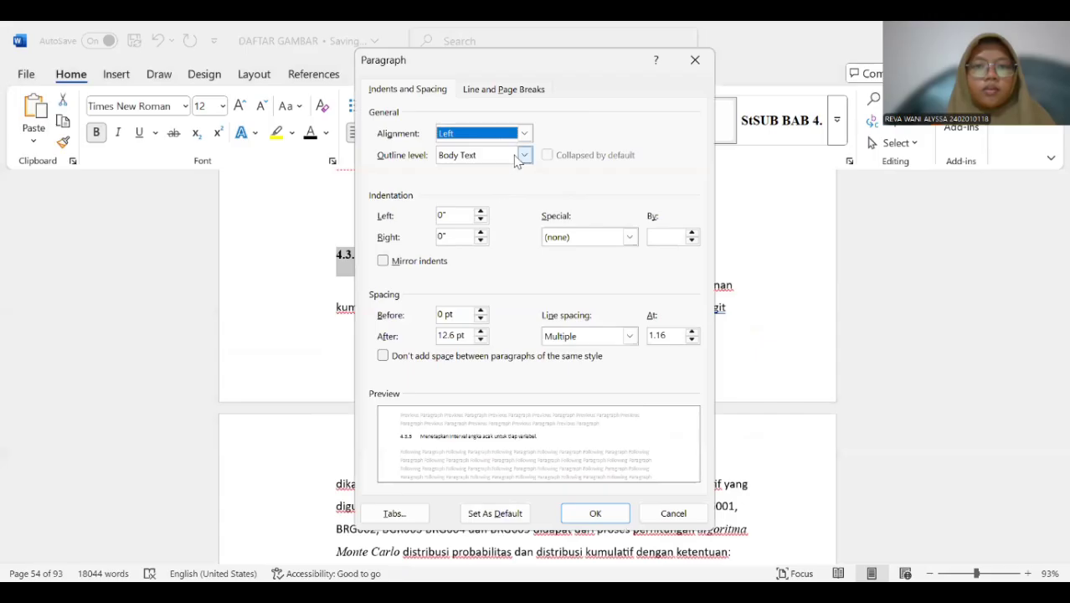
left_click(517, 157)
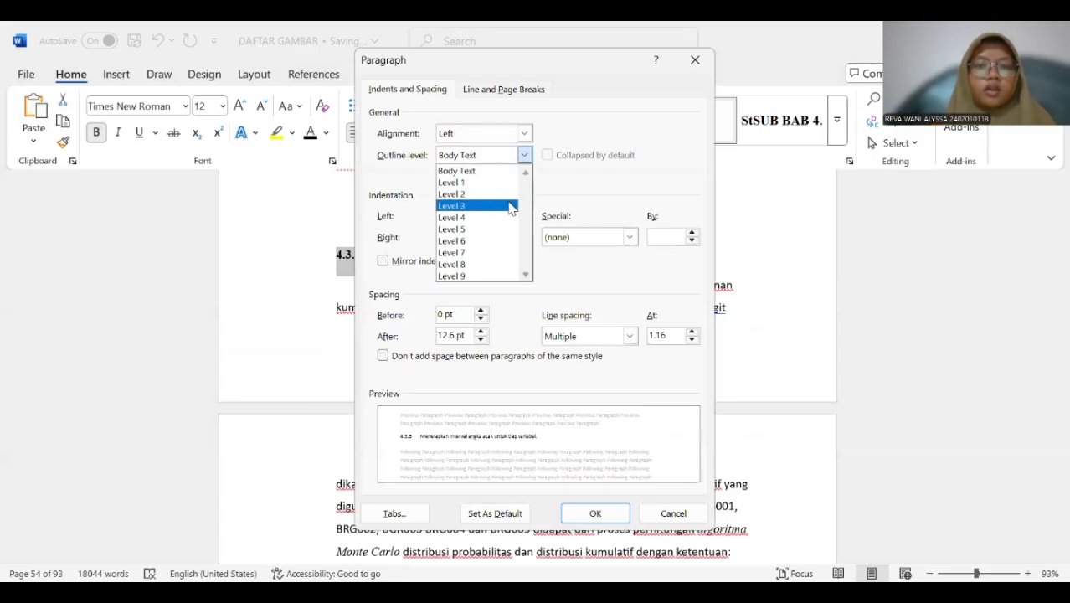
left_click(614, 516)
left_click(389, 361)
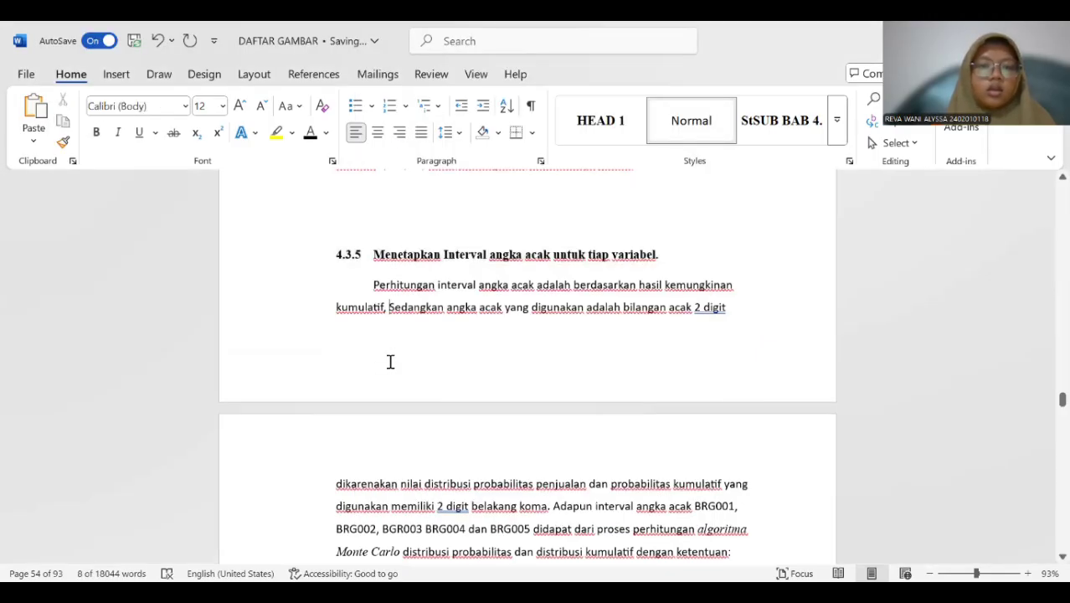
Look through the interval tables and sales simulation pages following subheading 4.3.5 for the next subheading of BAB IV.
scroll(387, 347, "up", 2)
scroll(387, 347, "down", 3)
scroll(388, 346, "down", 20)
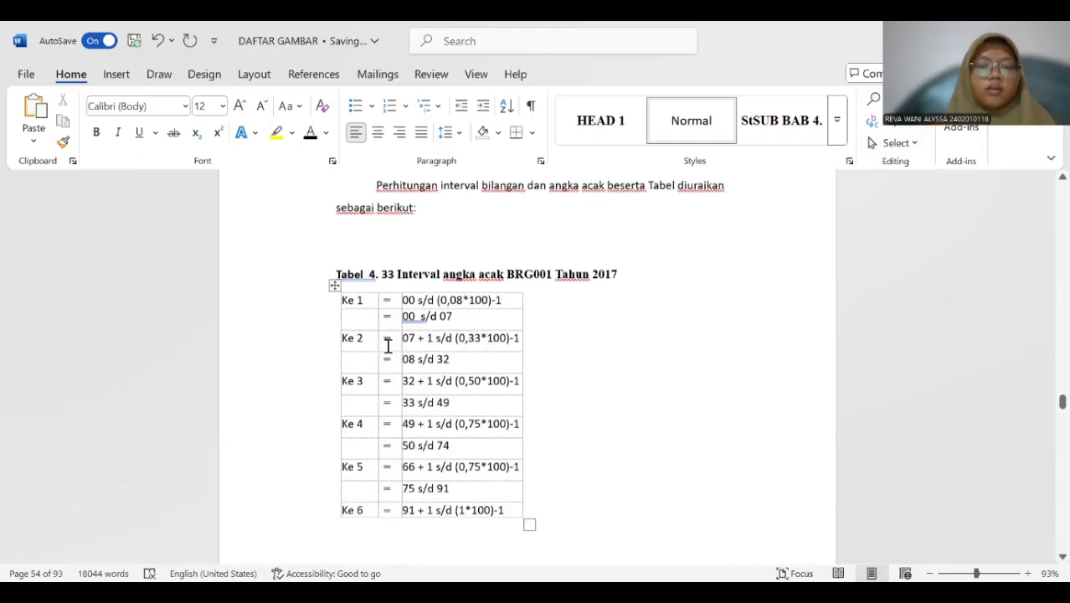
scroll(388, 348, "down", 20)
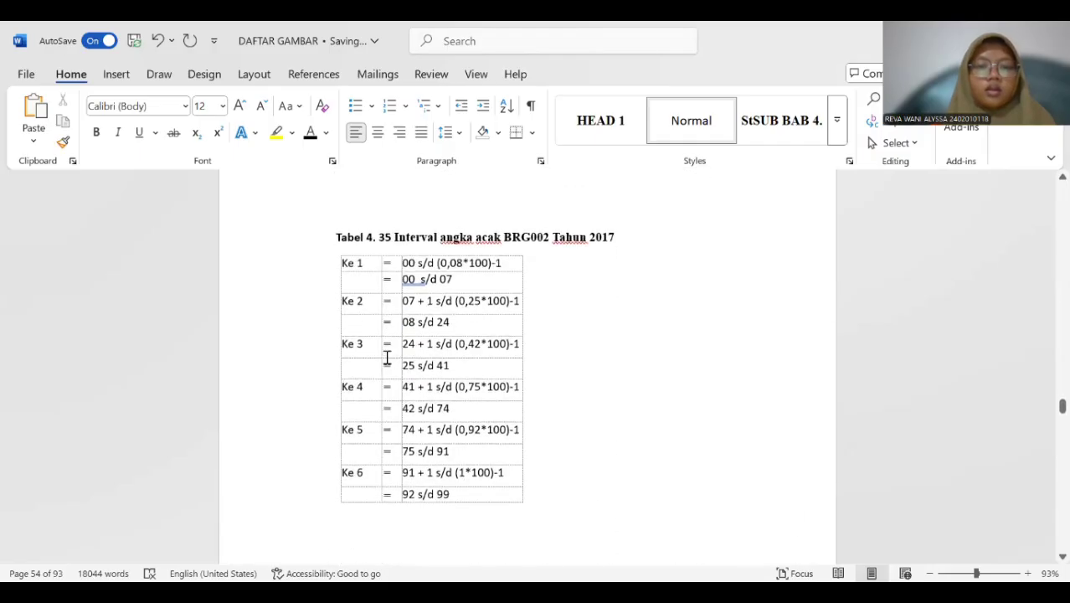
scroll(387, 365, "down", 20)
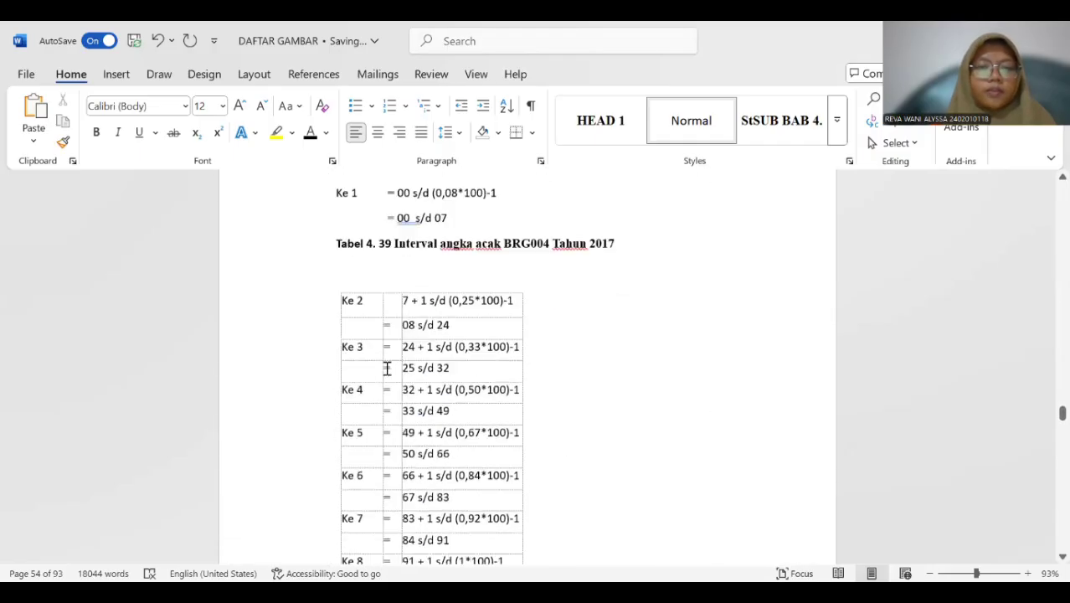
scroll(388, 367, "down", 20)
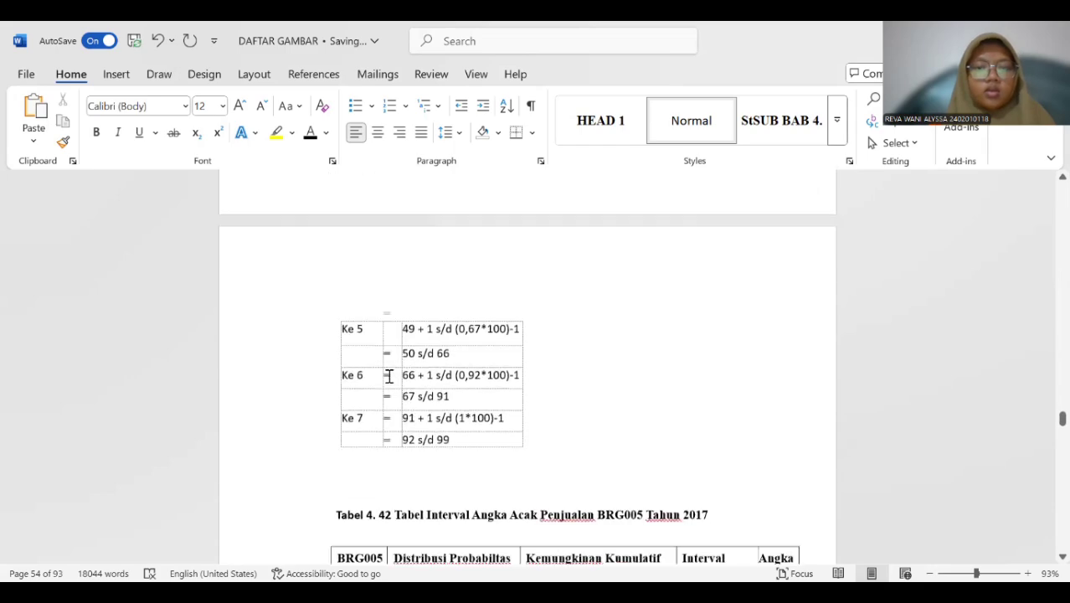
scroll(389, 378, "down", 20)
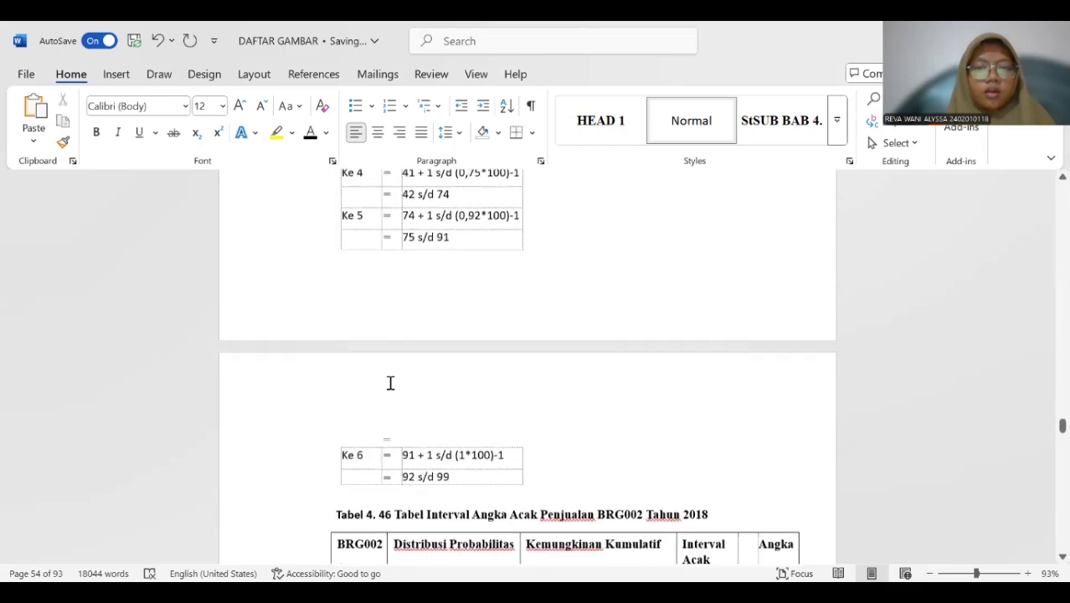
scroll(389, 380, "down", 10)
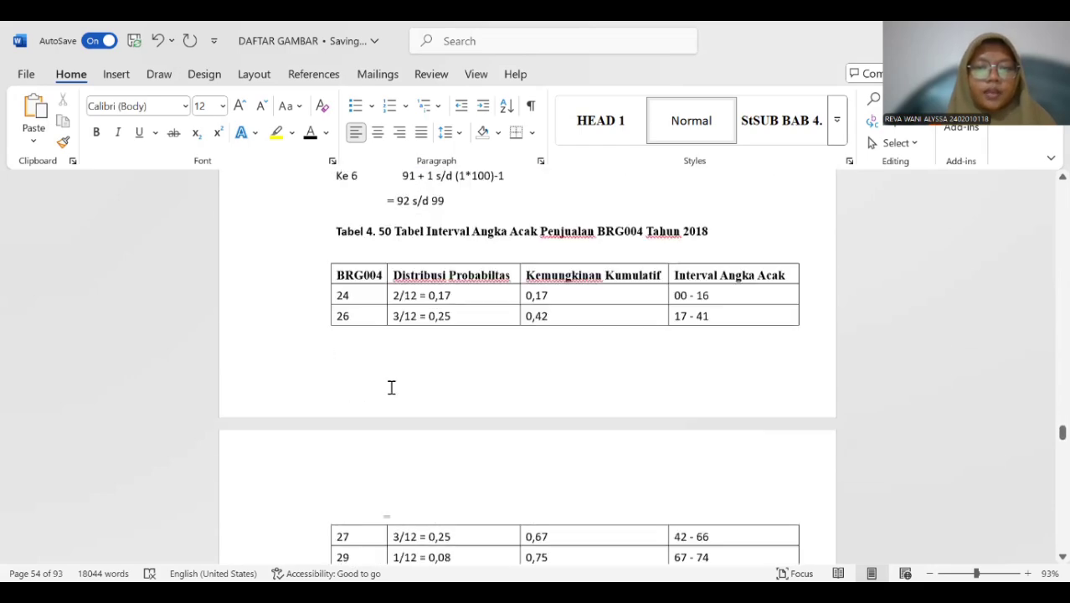
scroll(400, 377, "down", 10)
scroll(415, 379, "down", 20)
scroll(413, 404, "down", 20)
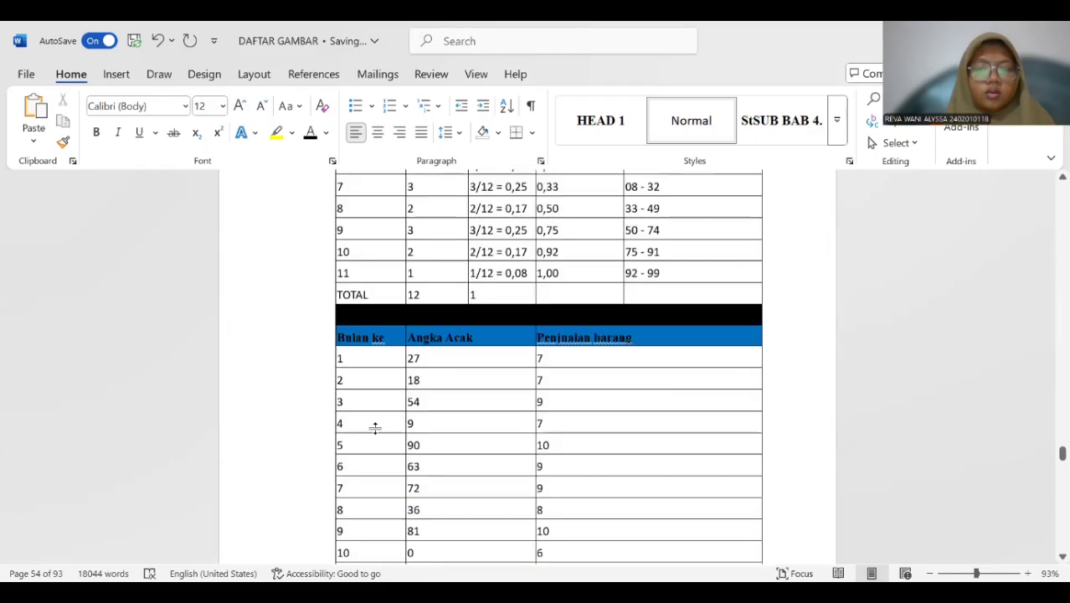
scroll(374, 423, "up", 5)
scroll(377, 421, "down", 4)
scroll(369, 427, "down", 10)
scroll(364, 426, "up", 8)
scroll(360, 425, "down", 20)
scroll(347, 425, "down", 15)
scroll(338, 423, "down", 15)
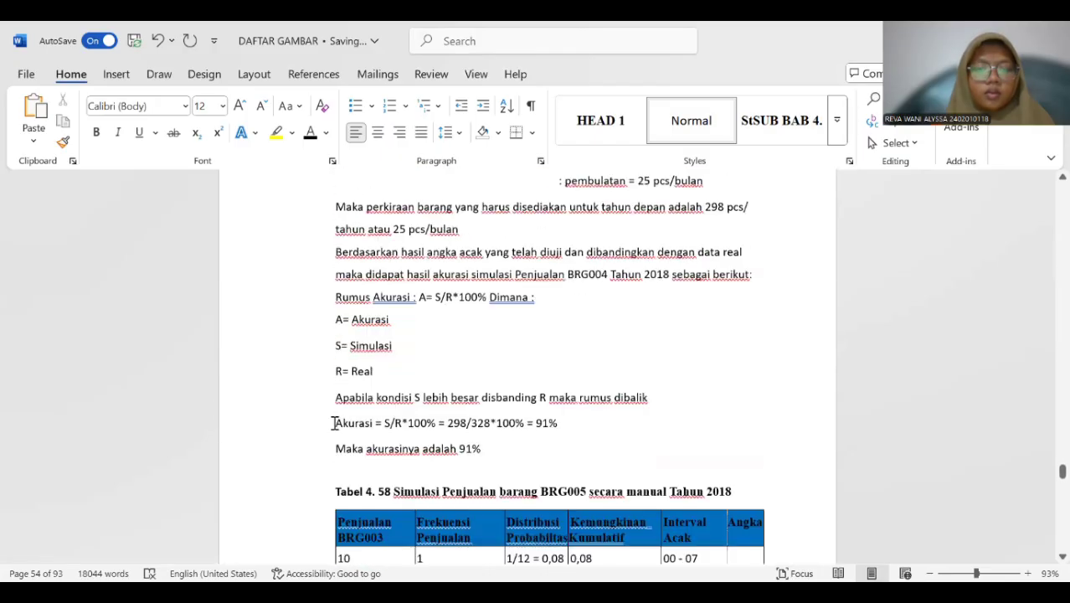
scroll(327, 436, "down", 15)
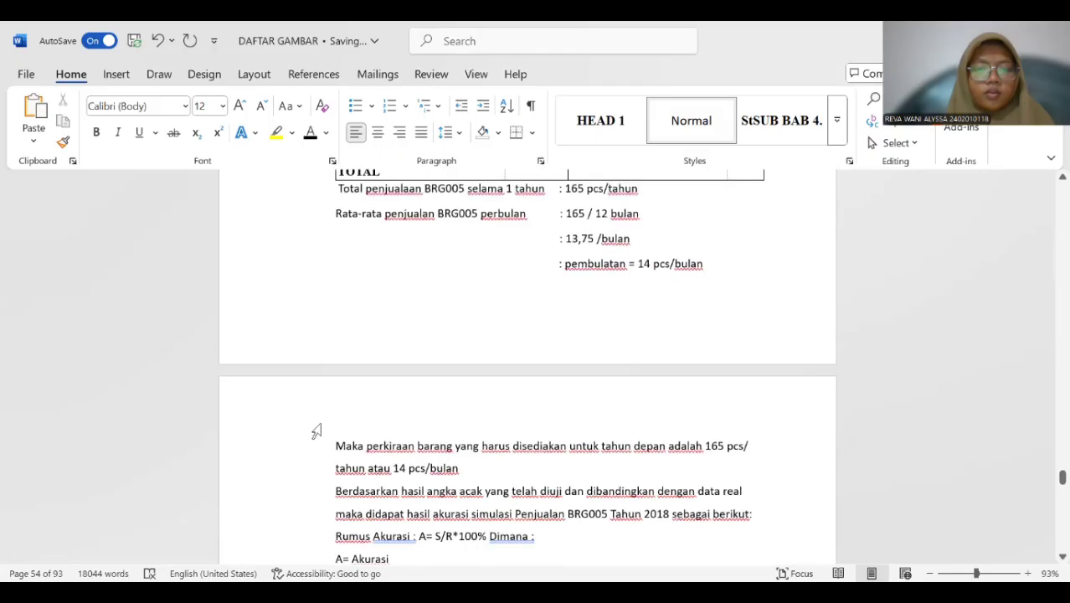
scroll(315, 431, "down", 15)
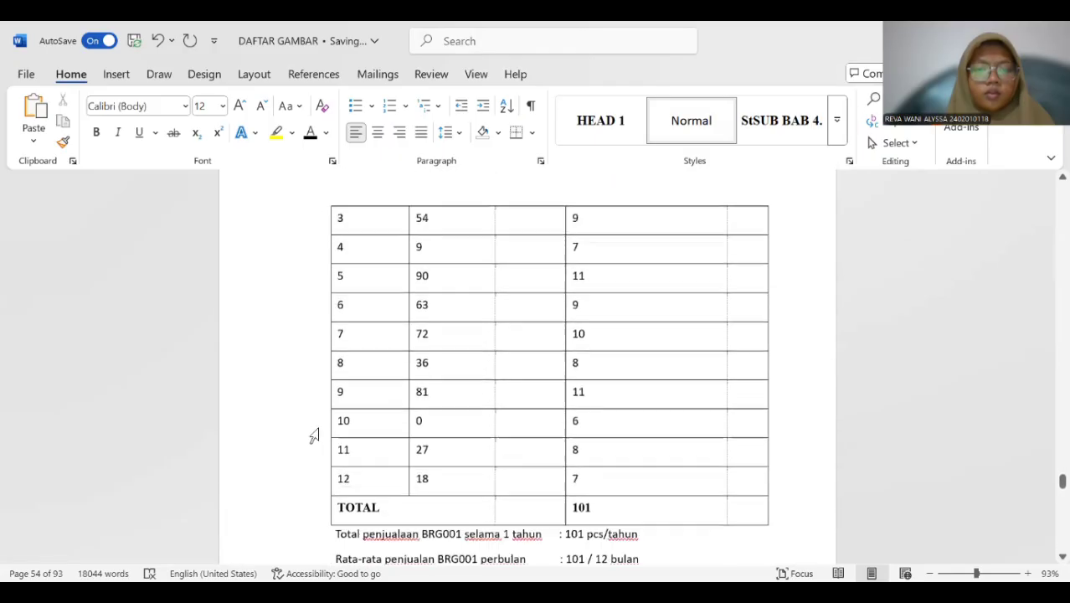
scroll(314, 436, "down", 15)
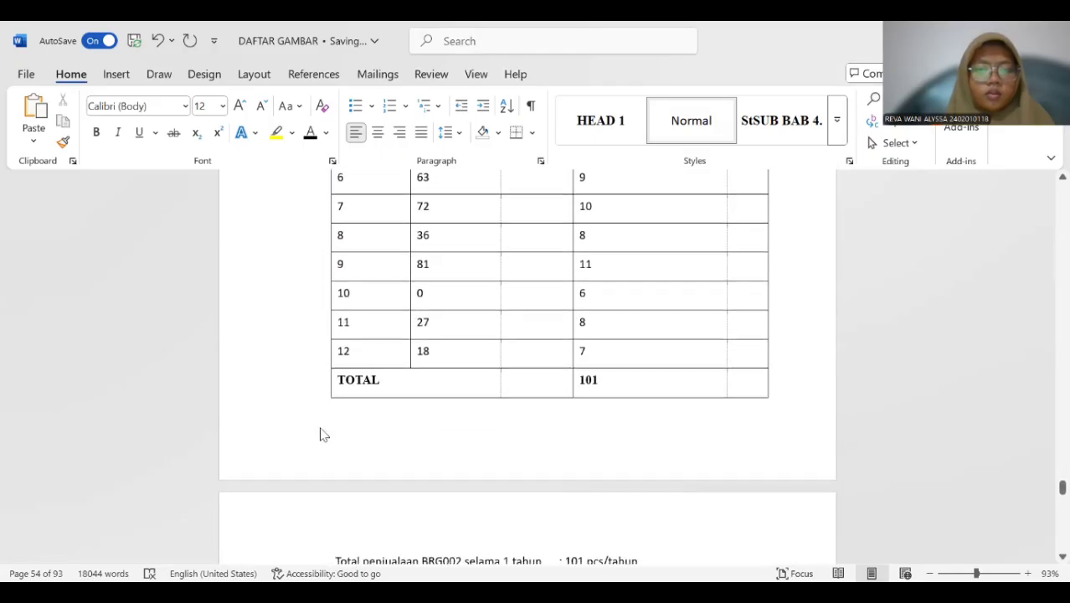
scroll(322, 432, "down", 10)
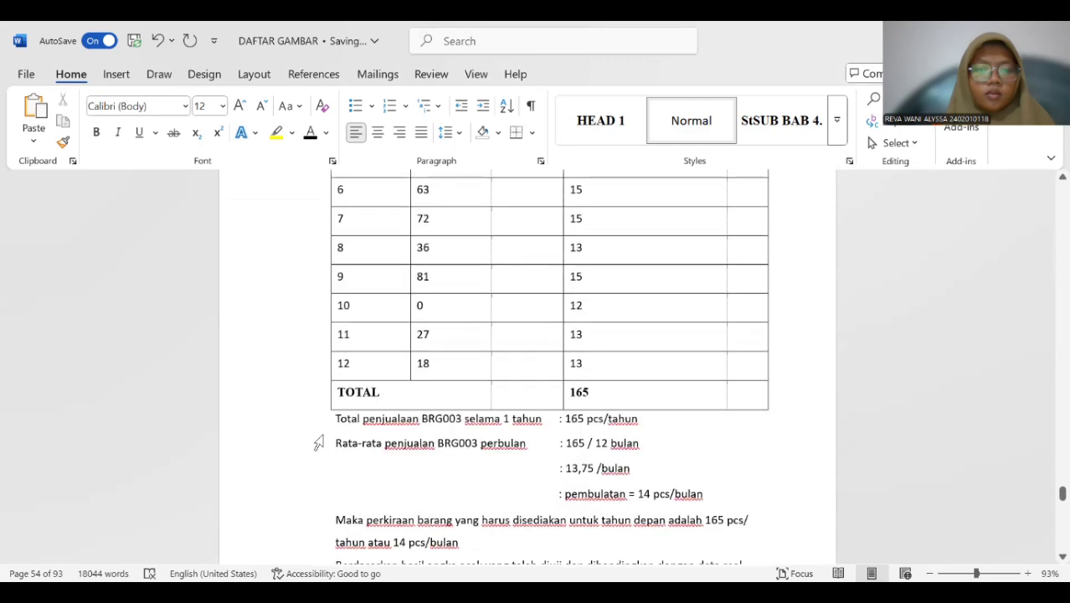
scroll(315, 446, "down", 15)
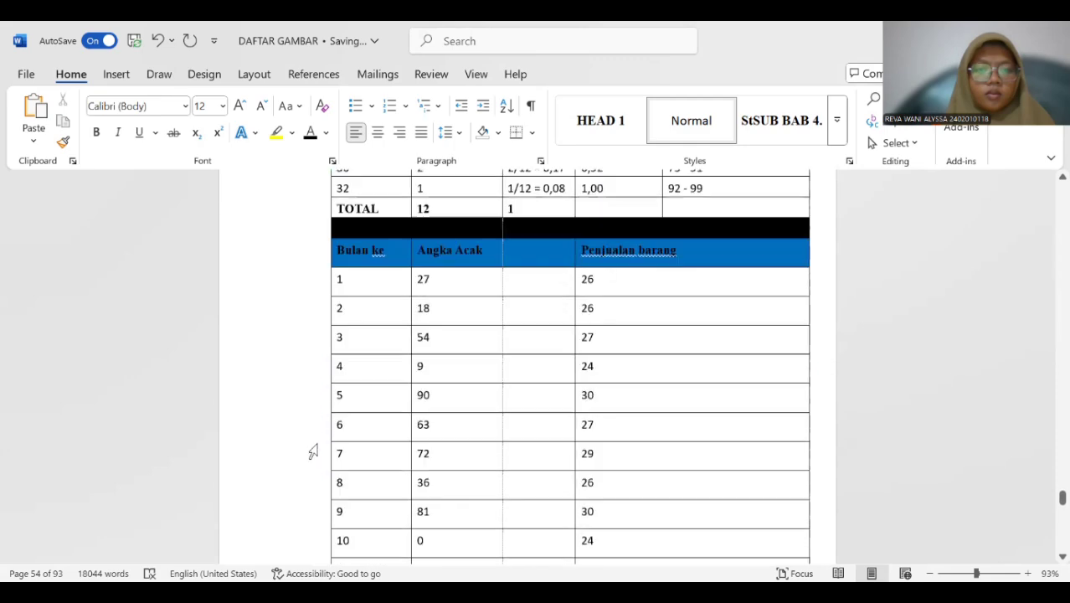
scroll(318, 448, "down", 15)
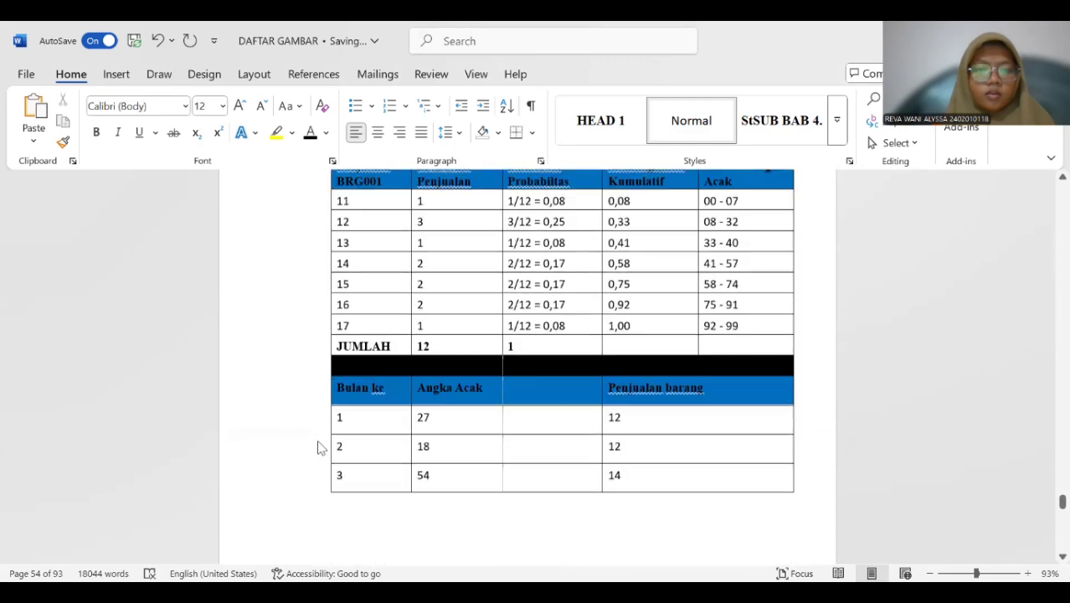
scroll(315, 449, "down", 15)
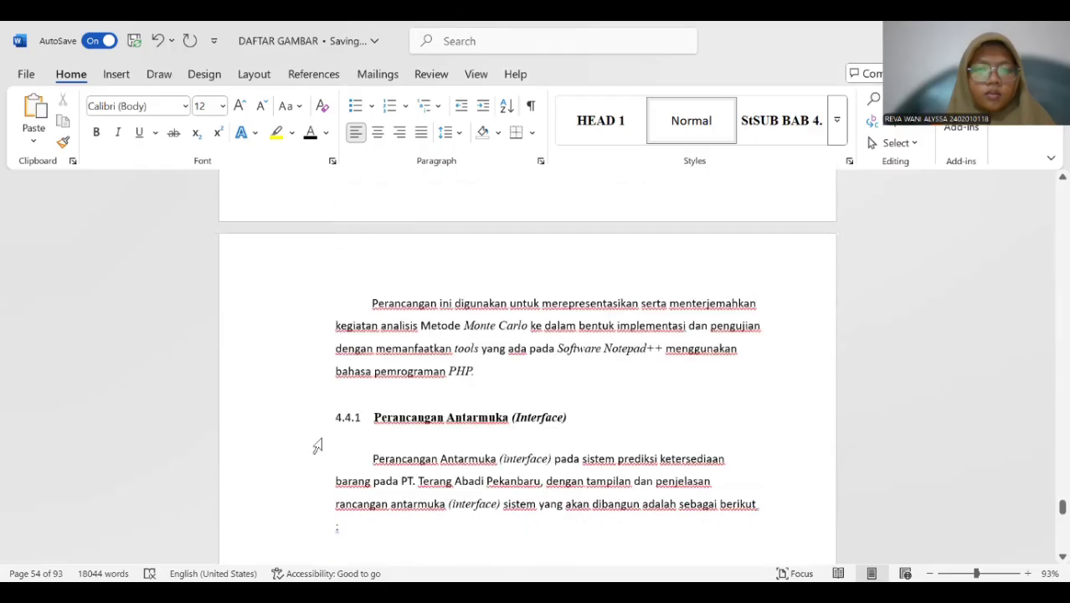
Apply the SUB BAB 4 style to the "4.4 Perancangan" subheading.
scroll(320, 441, "up", 5)
left_click_drag(334, 387, 450, 389)
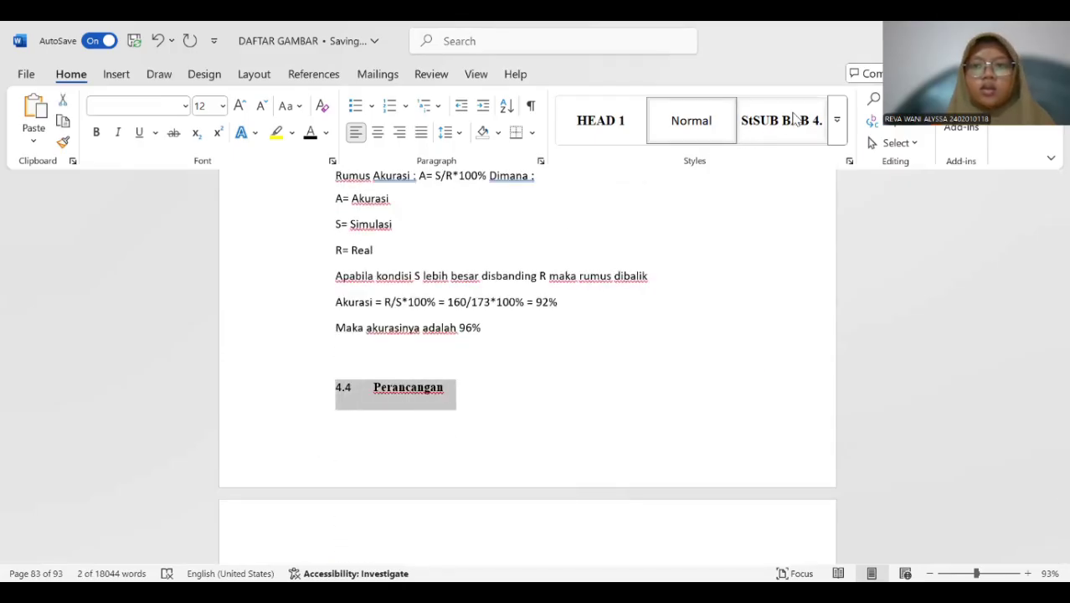
left_click(838, 137)
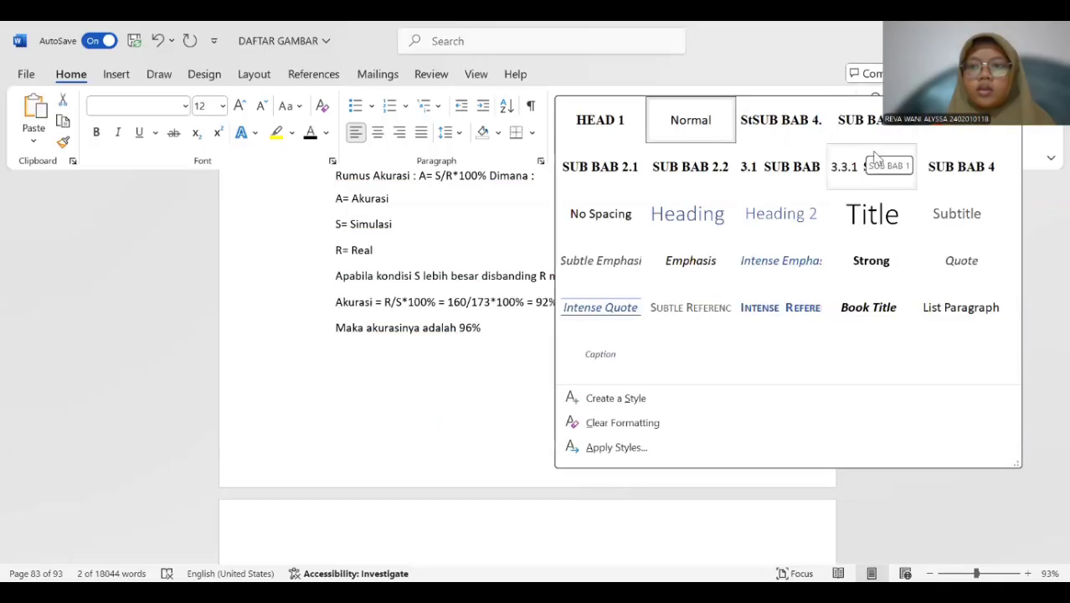
left_click(945, 164)
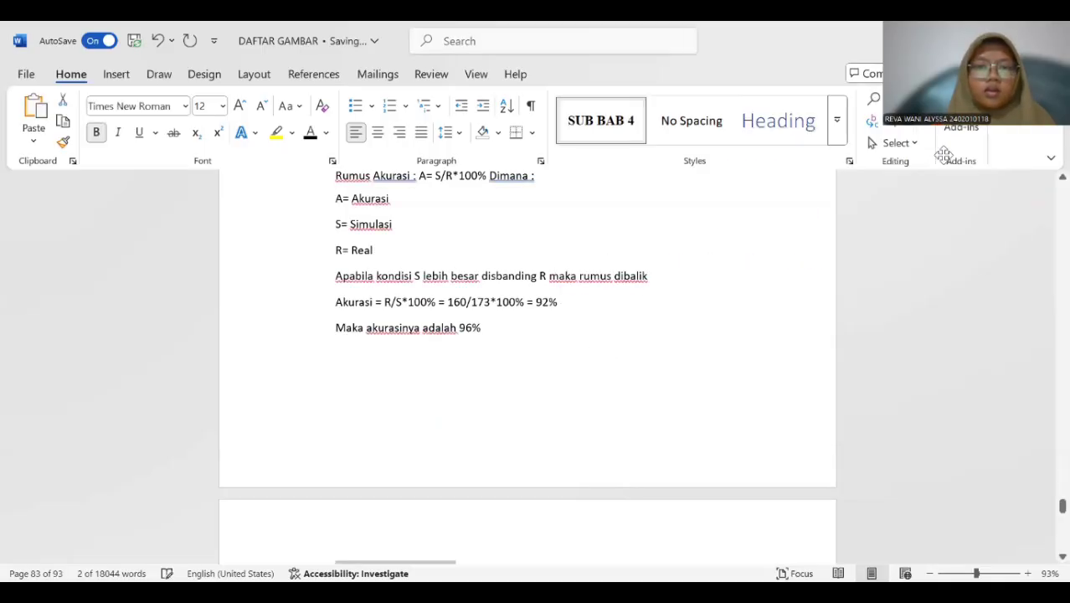
Start a new style named StSUB BAB 4.4 from the "4.4.1 Perancangan Antarmuka (Interface)" subheading, with Heading 3 as its base and following-paragraph style.
scroll(475, 391, "down", 9)
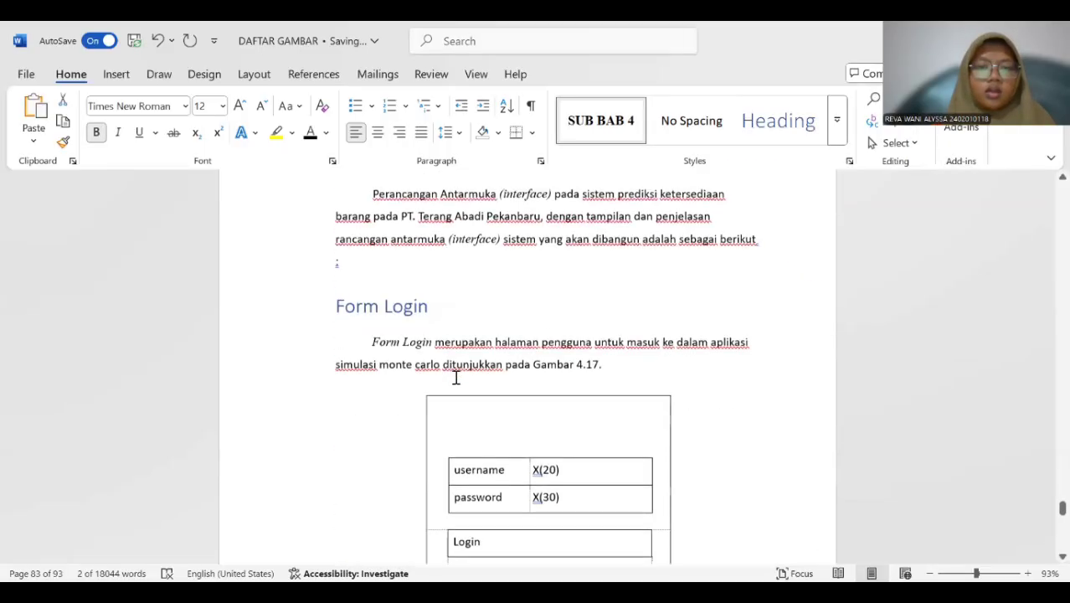
scroll(454, 376, "up", 3)
left_click_drag(333, 328, 576, 324)
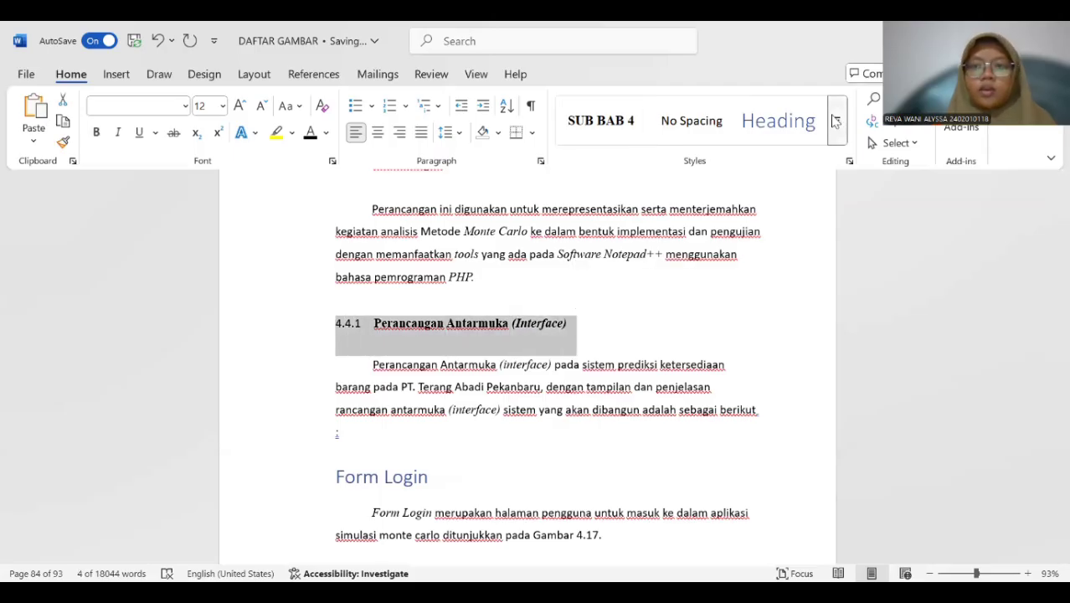
left_click(836, 122)
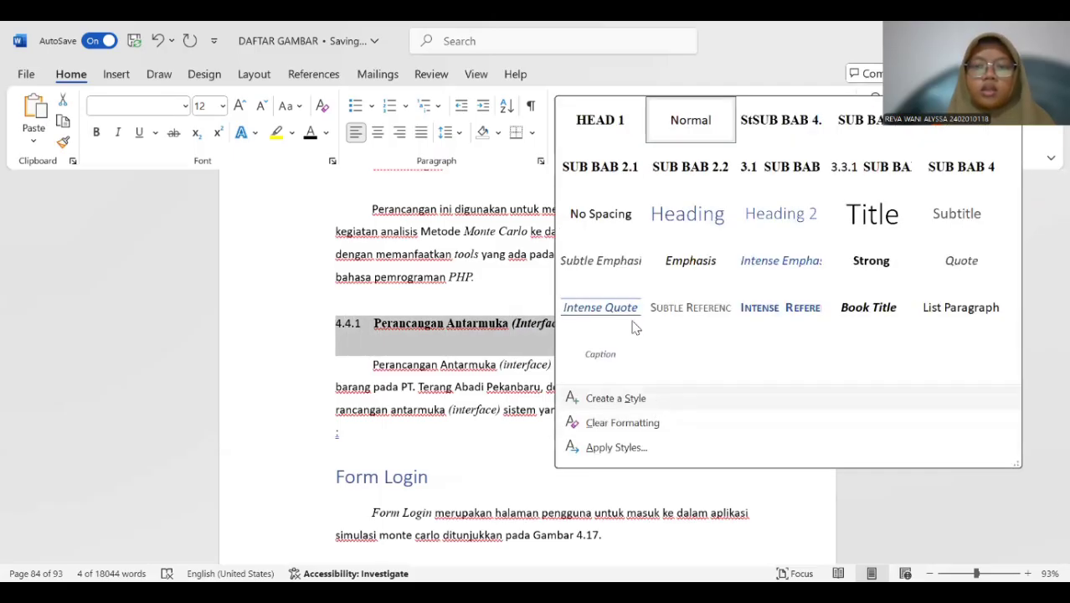
left_click(615, 397)
left_click(585, 230)
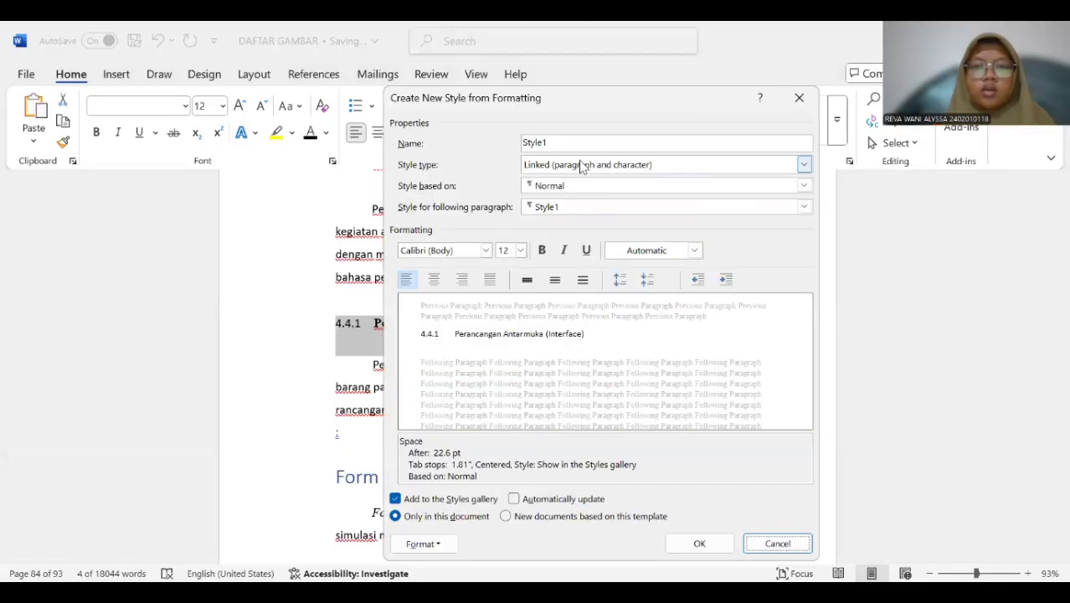
key("BackSpace")
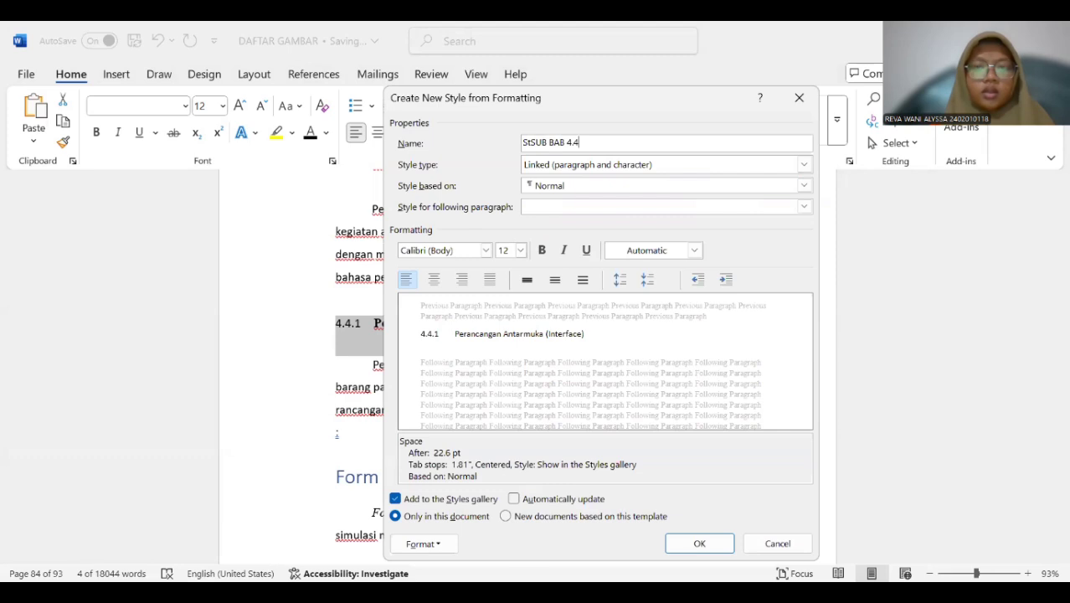
left_click(677, 186)
left_click(647, 368)
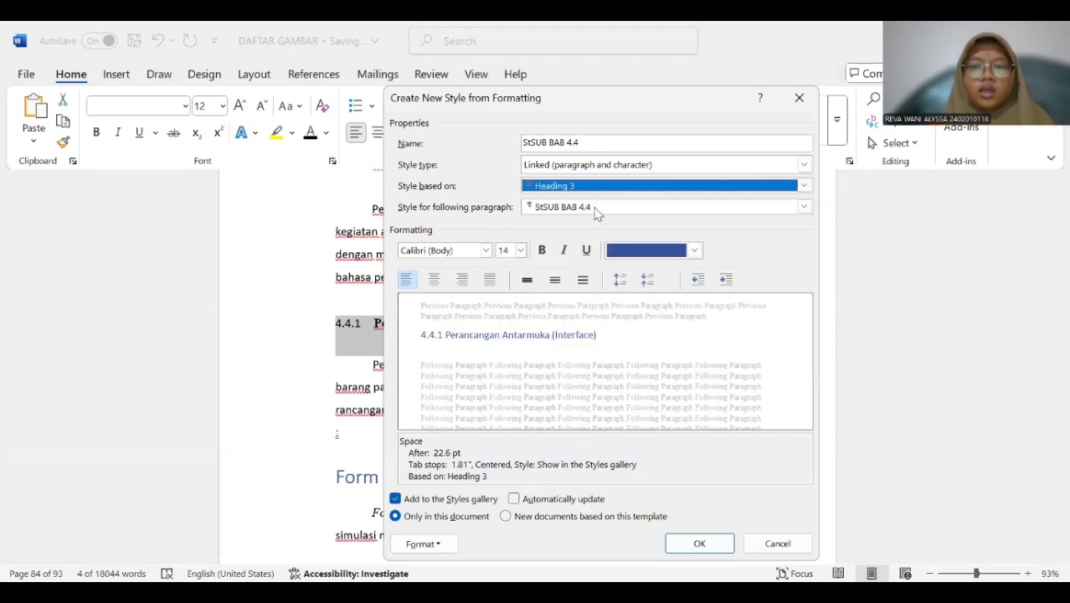
left_click(594, 205)
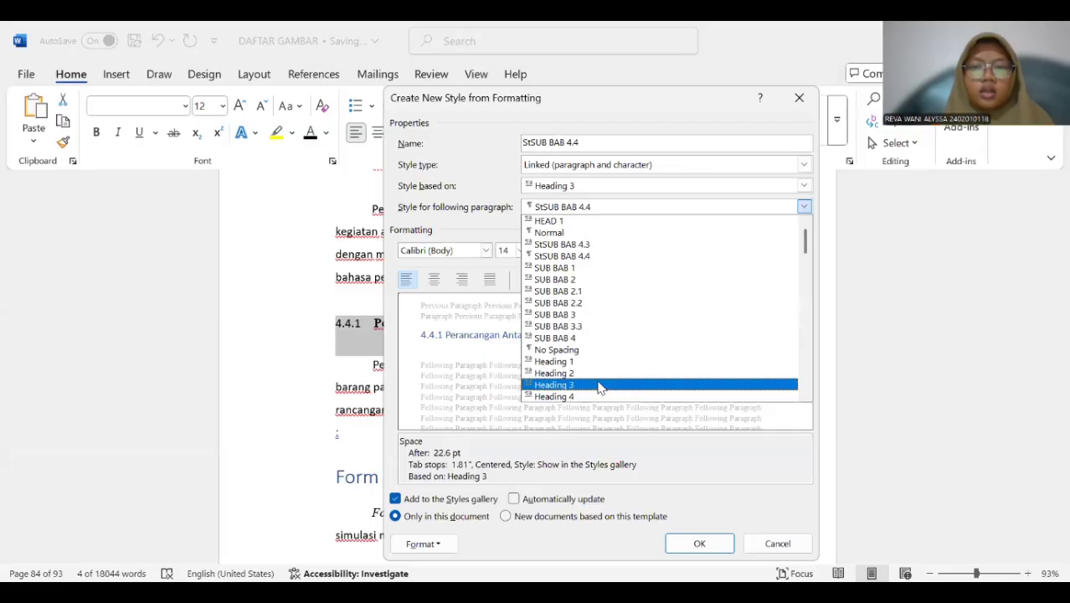
left_click(599, 385)
Format the StSUB BAB 4.4 style as bold 12 pt Times New Roman in the Automatic colour and save it.
left_click(542, 251)
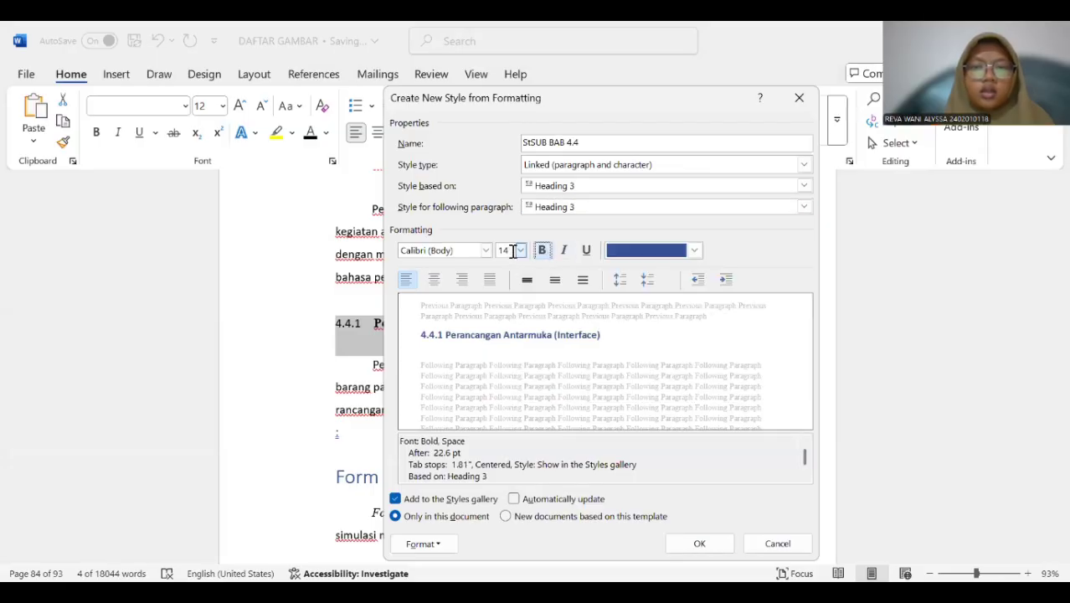
left_click(520, 251)
left_click(503, 313)
left_click(486, 250)
left_click(502, 307)
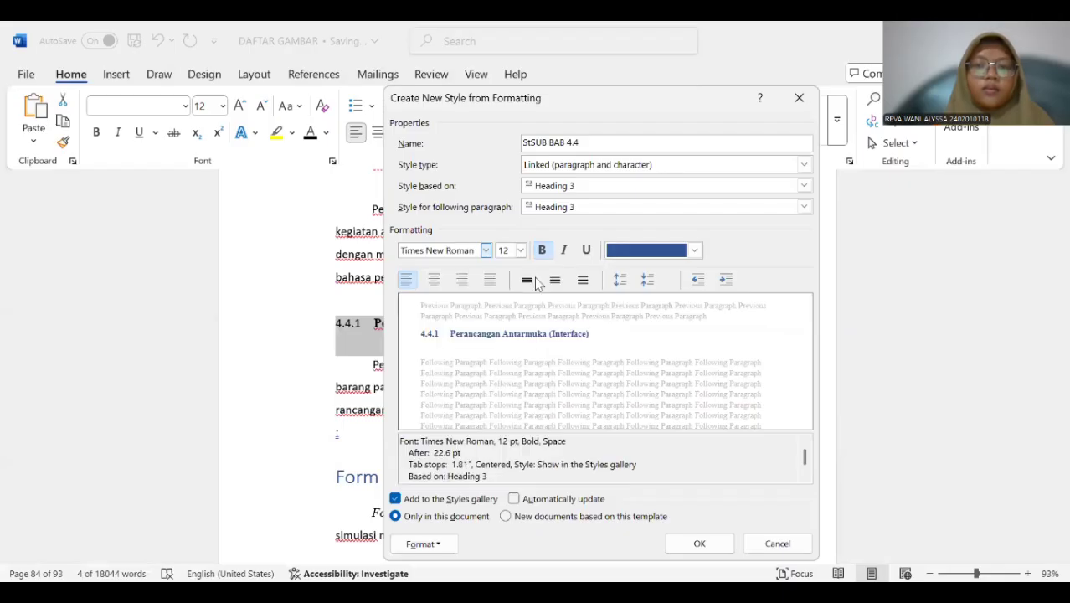
left_click(636, 251)
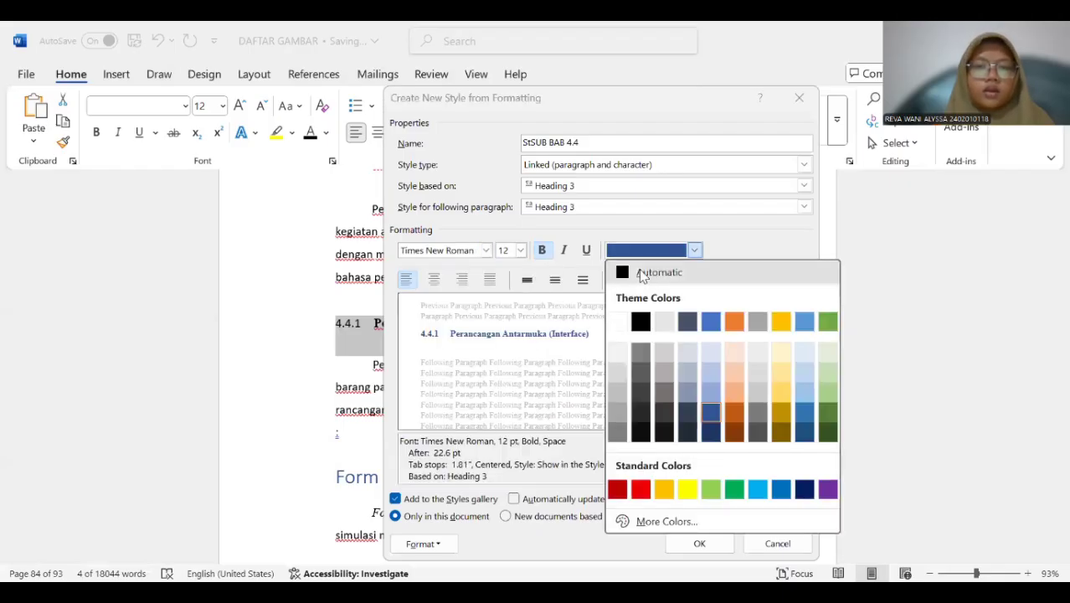
left_click(642, 274)
left_click(701, 543)
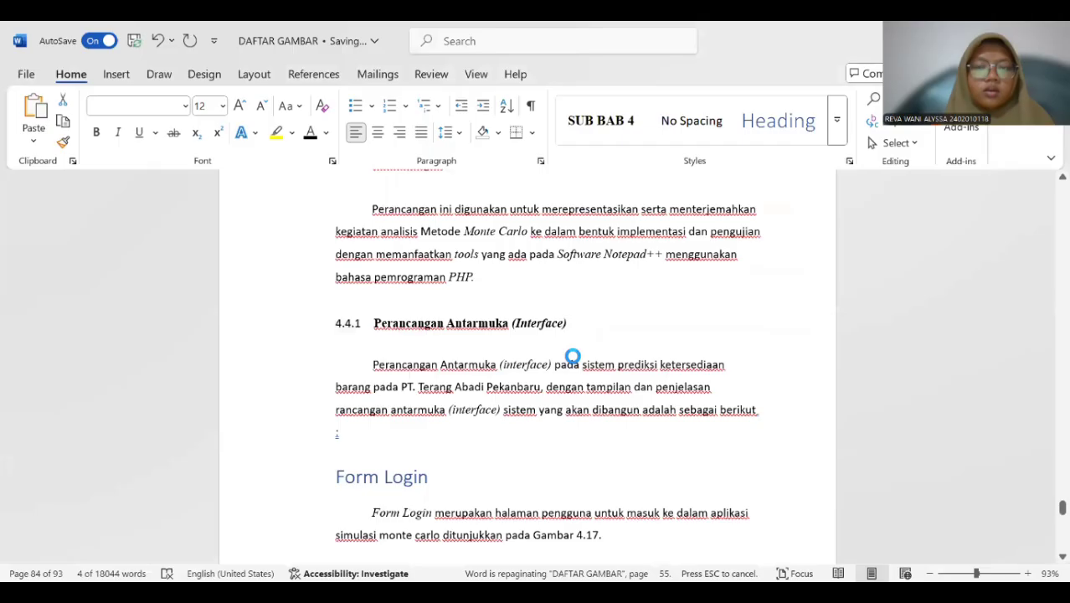
triple_click(586, 327)
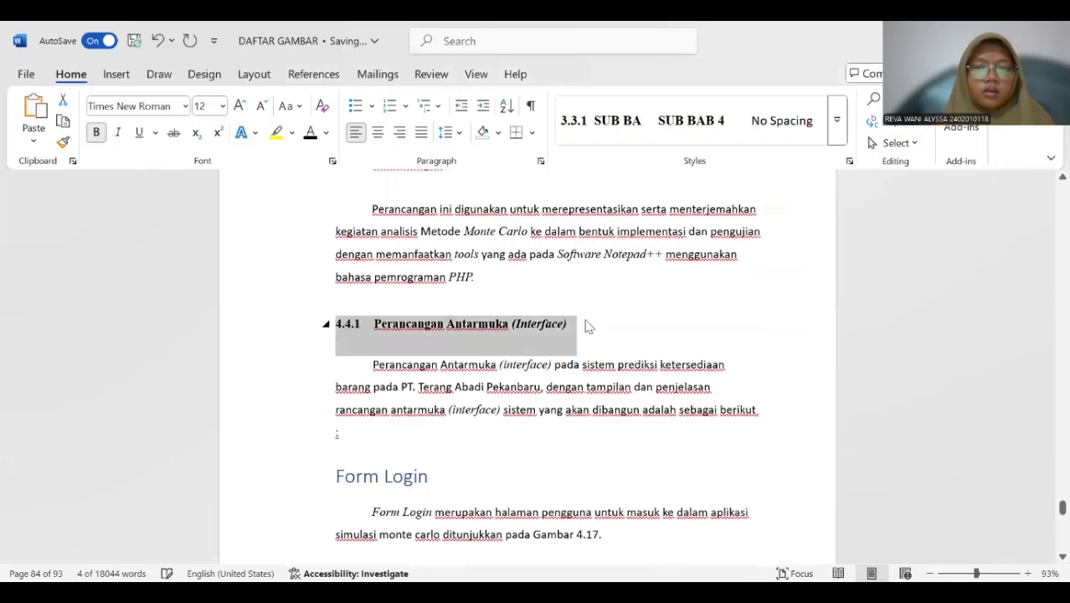
Look through the interface design pages following subheading 4.4.1 for the next subheading of BAB IV.
scroll(586, 326, "down", 5)
scroll(586, 318, "up", 1)
scroll(586, 319, "down", 4)
scroll(586, 318, "up", 8)
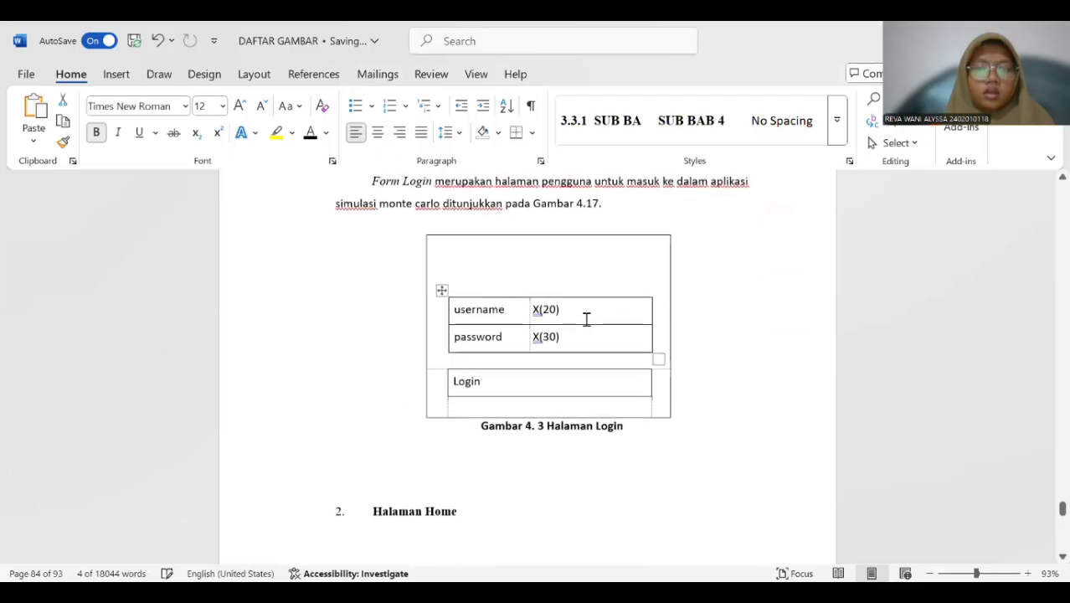
scroll(596, 321, "down", 20)
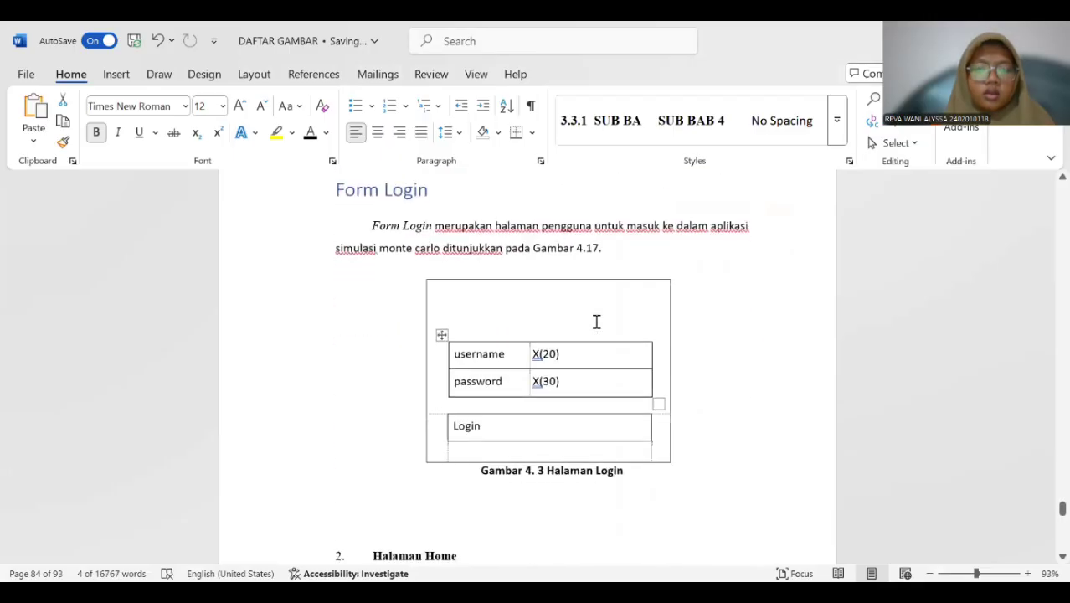
scroll(592, 325, "down", 20)
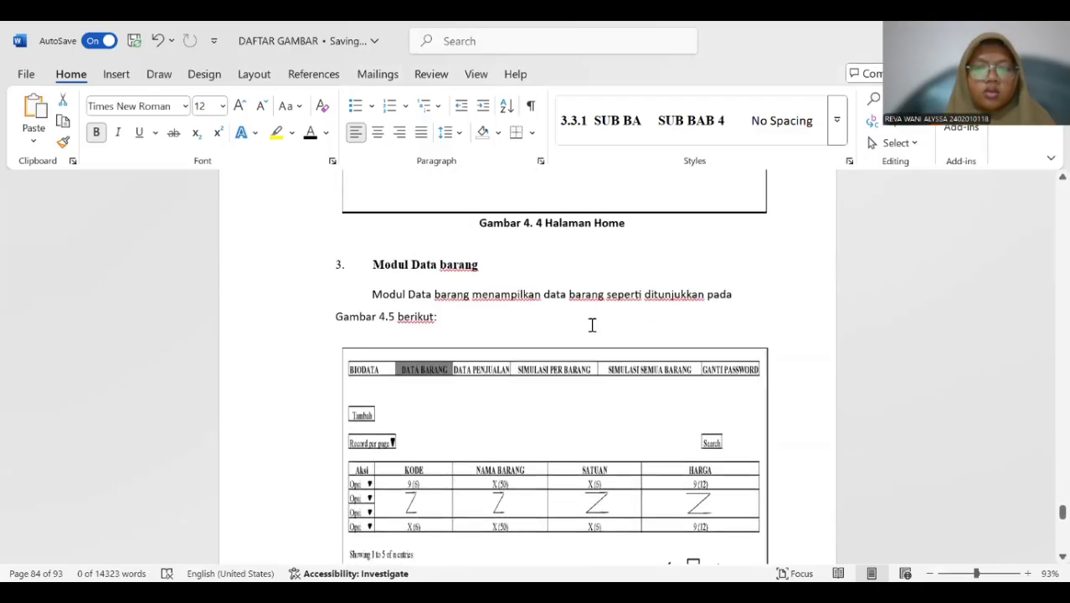
scroll(592, 330, "up", 4)
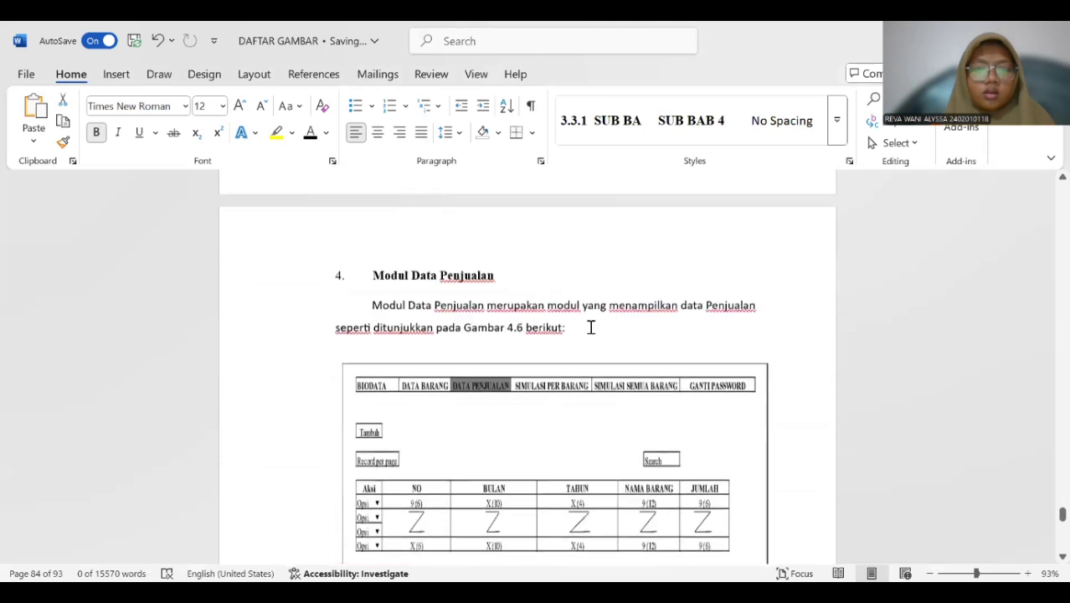
scroll(592, 328, "down", 9)
scroll(592, 330, "down", 15)
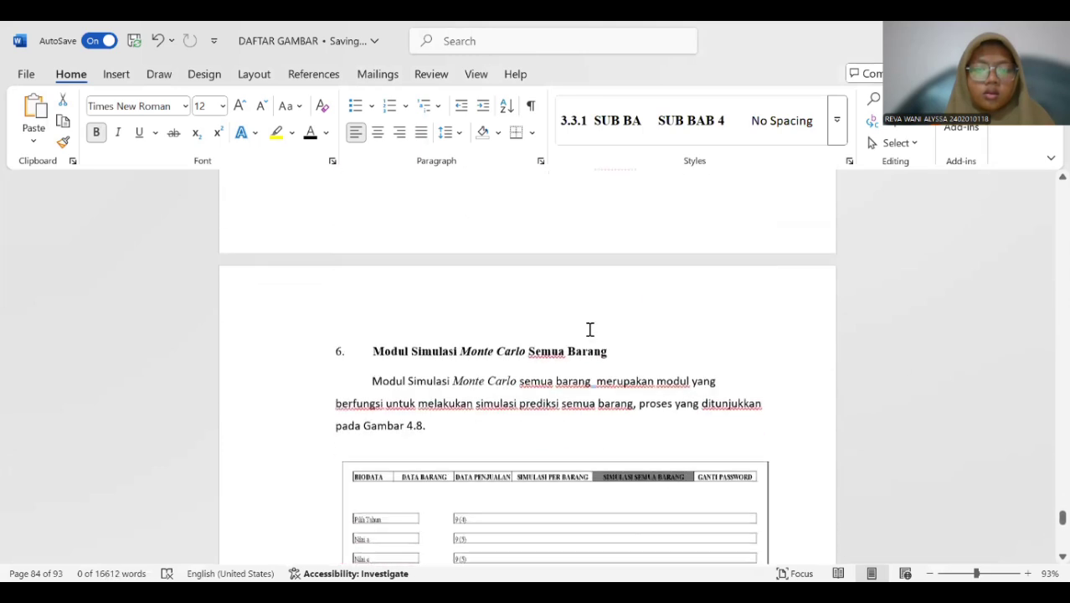
scroll(581, 342, "down", 20)
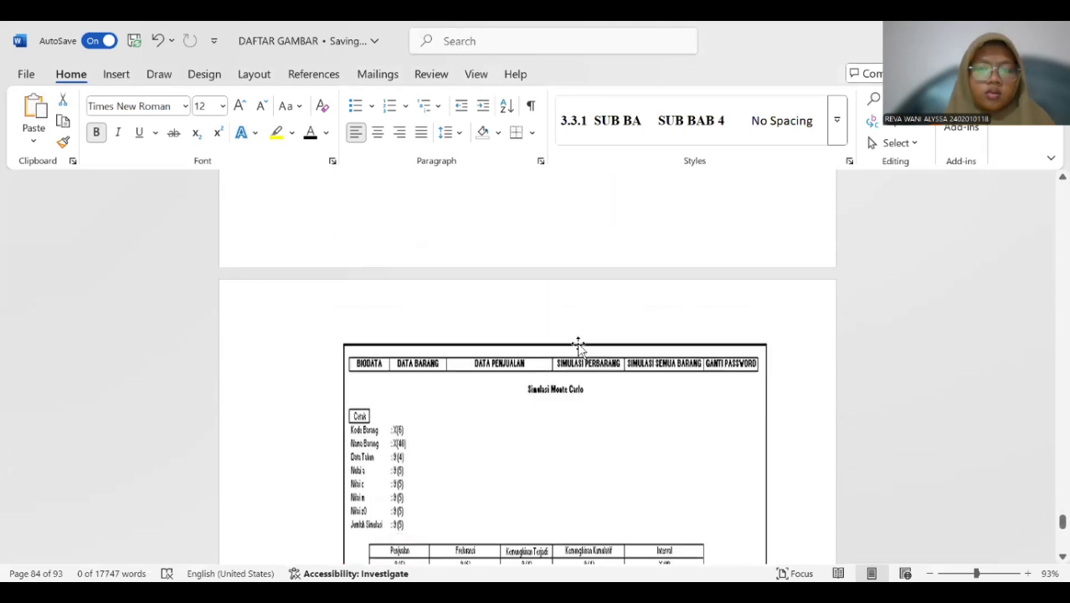
scroll(578, 347, "down", 18)
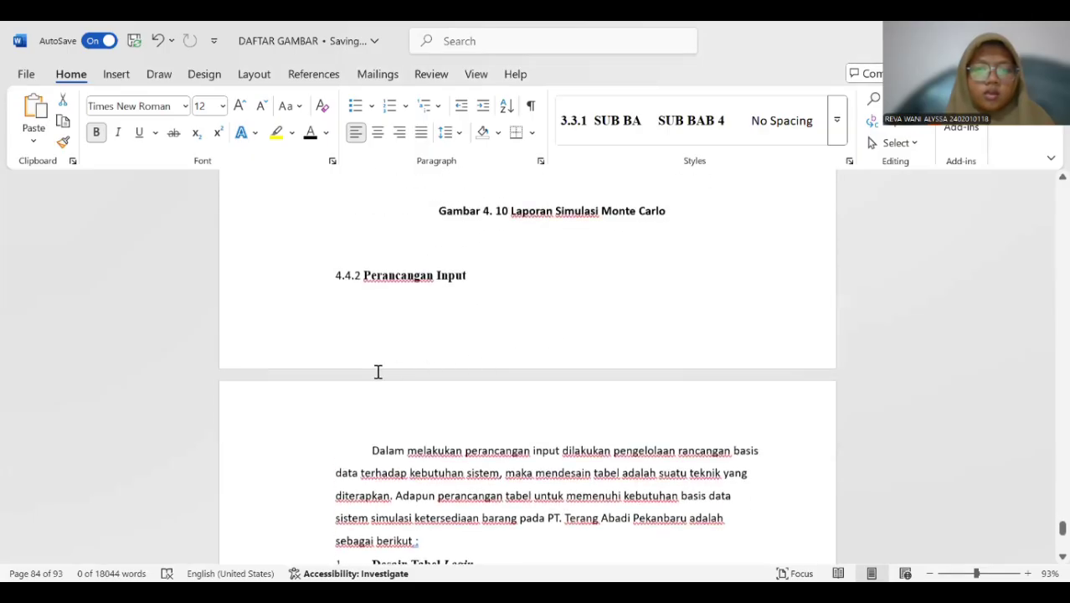
Apply the StSUB BAB 4.4 style to the "4.4.2 Perancangan Input" subheading.
scroll(352, 370, "up", 2)
left_click_drag(346, 369, 465, 367)
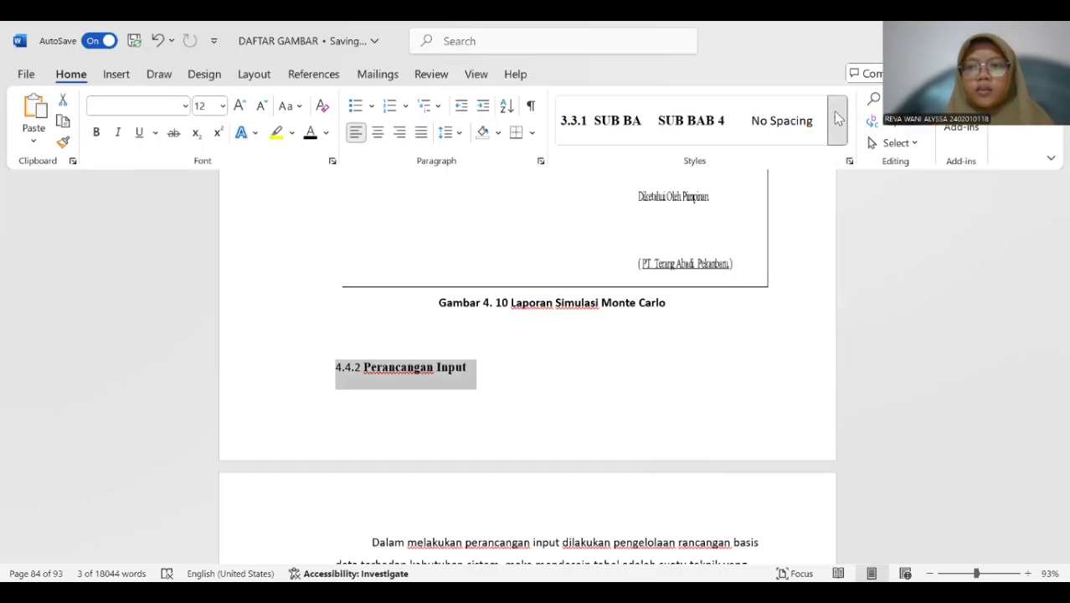
left_click(837, 118)
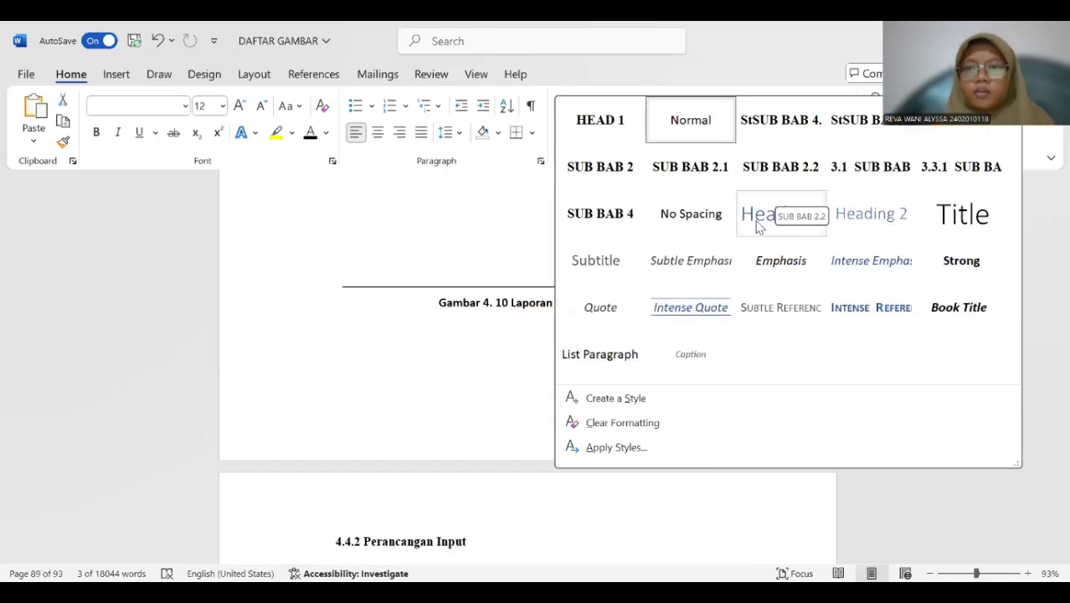
left_click(774, 134)
Insert a blank page before the DAFTAR TABEL title at the start of the document.
scroll(601, 272, "down", 4)
scroll(597, 274, "down", 8)
scroll(581, 285, "down", 15)
scroll(540, 296, "down", 15)
scroll(526, 299, "down", 15)
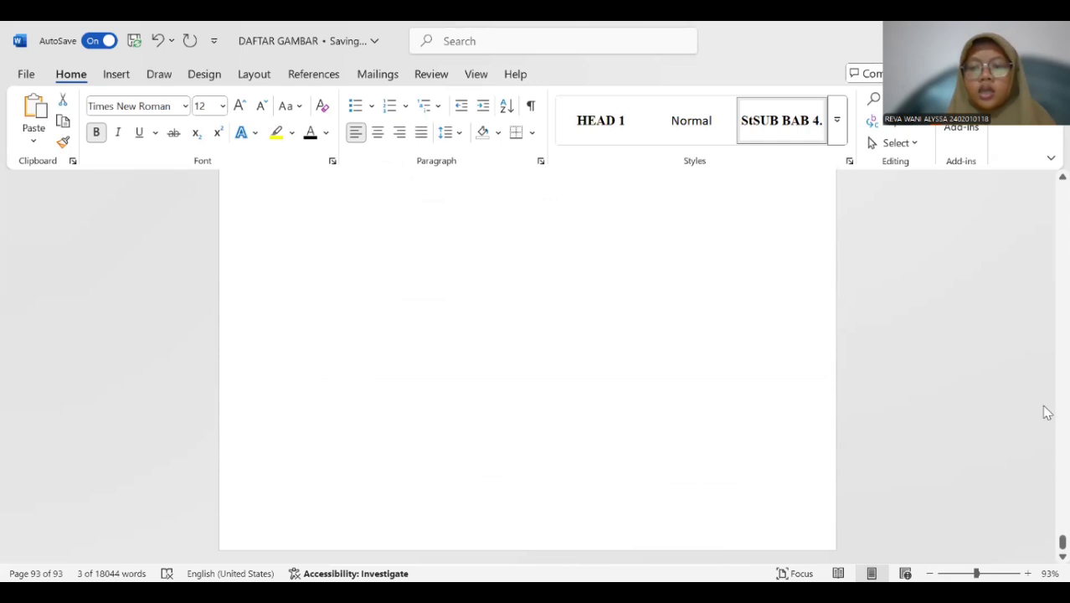
left_click_drag(1061, 543, 1046, 153)
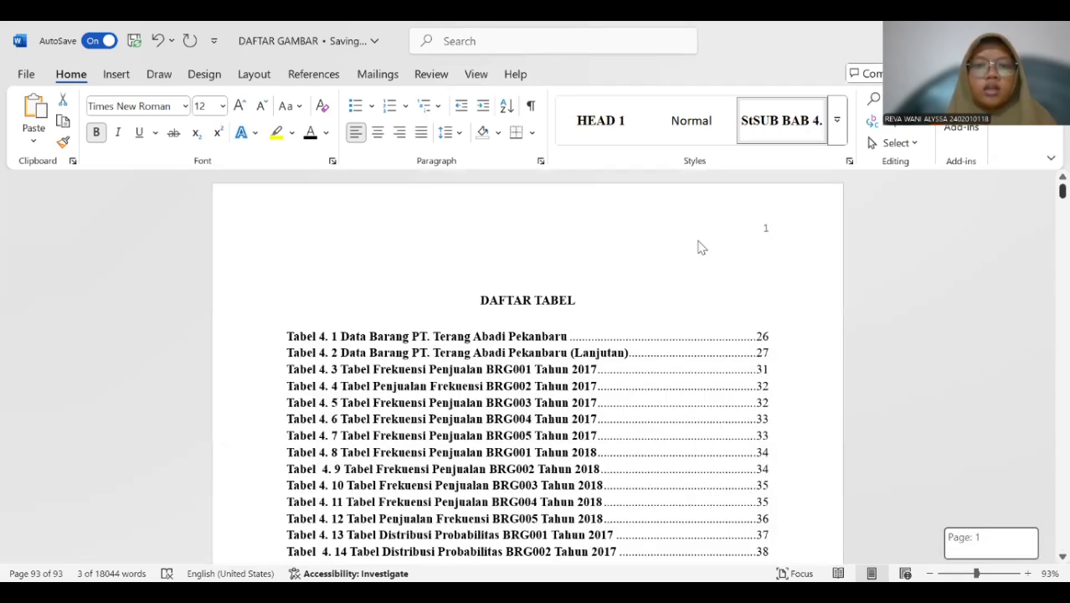
left_click(451, 289)
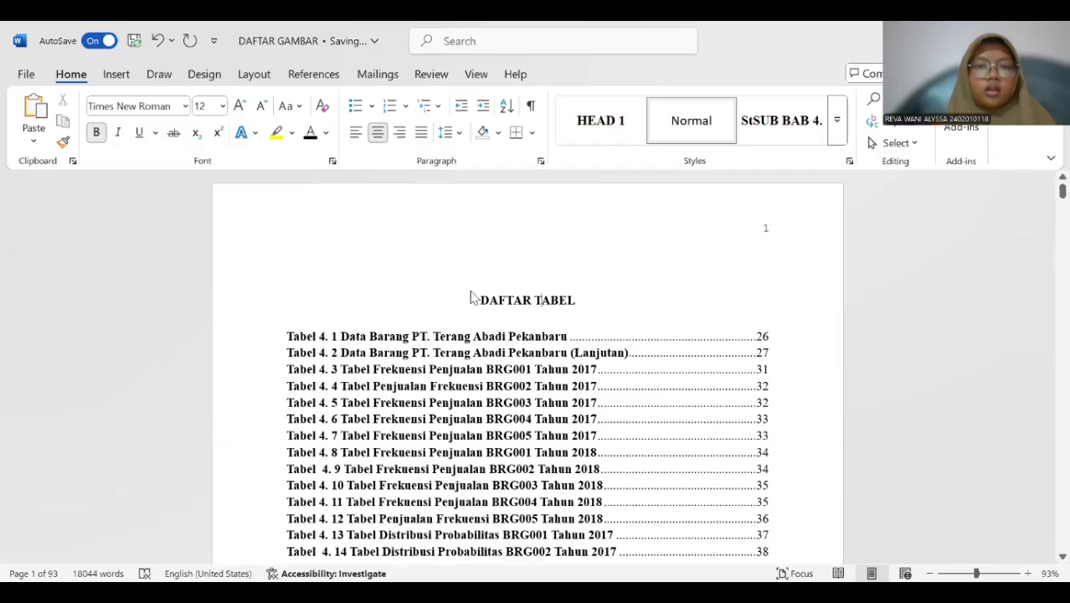
left_click(119, 75)
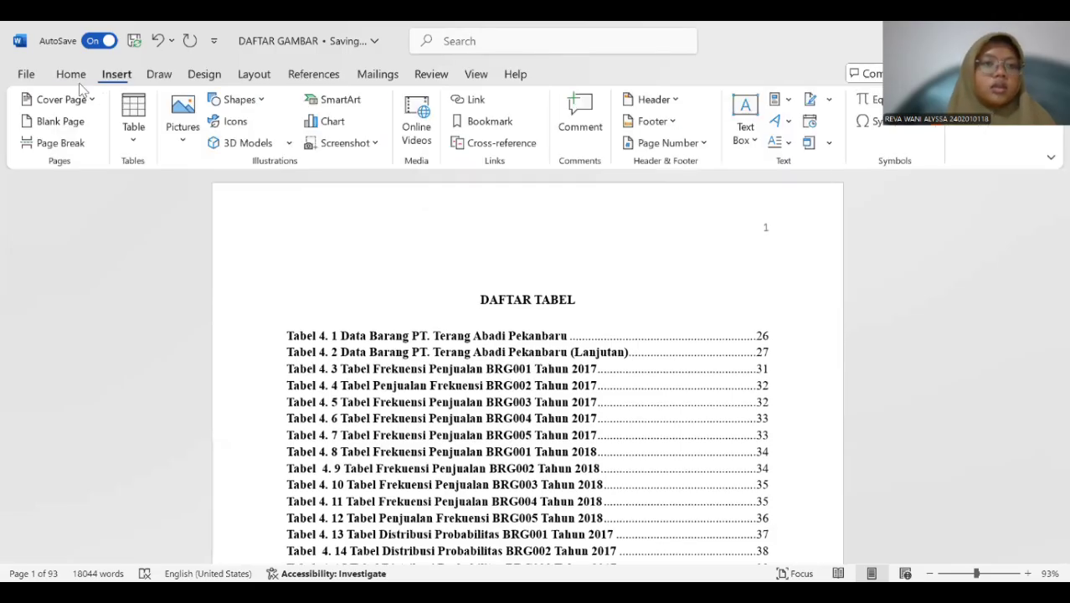
left_click(46, 120)
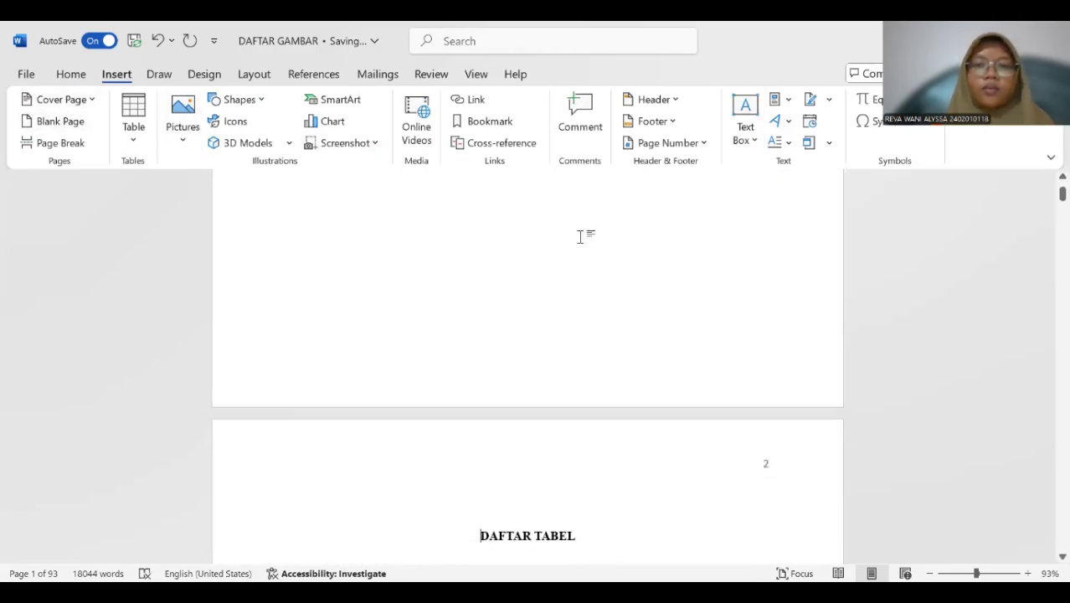
Title the blank first page DAFTAR ISI and start a left-aligned line below the title.
scroll(580, 237, "up", 3)
scroll(591, 266, "up", 1)
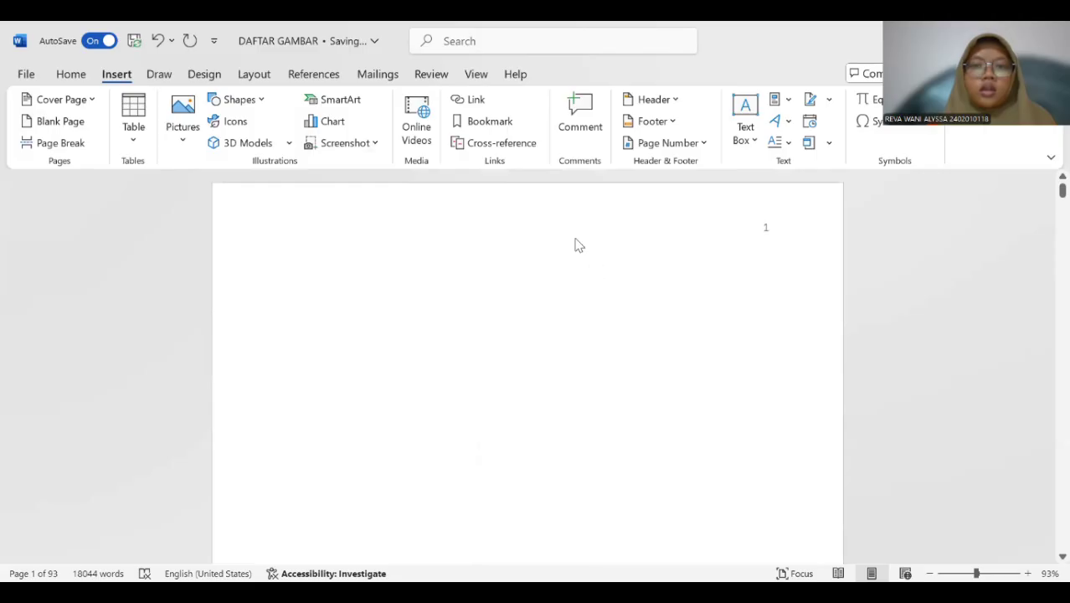
type("DA")
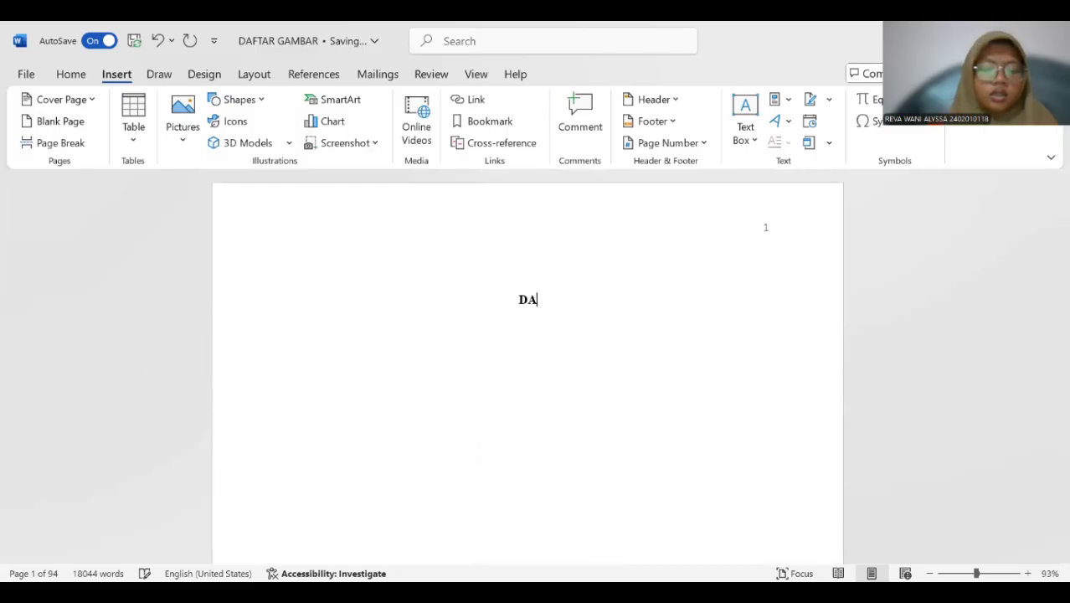
type("FTAR ISI")
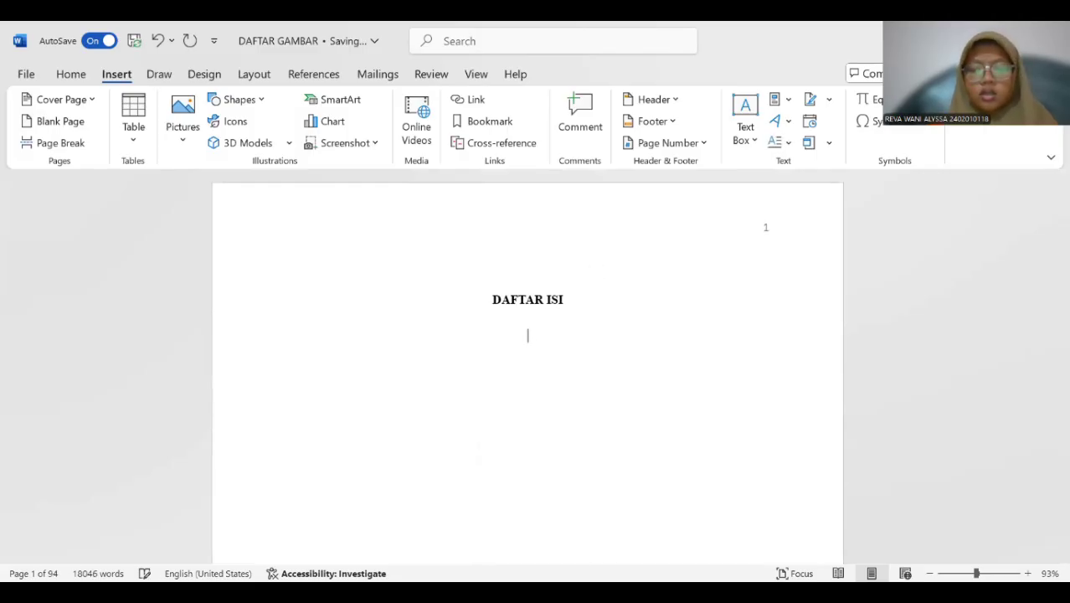
key("ctrl+l")
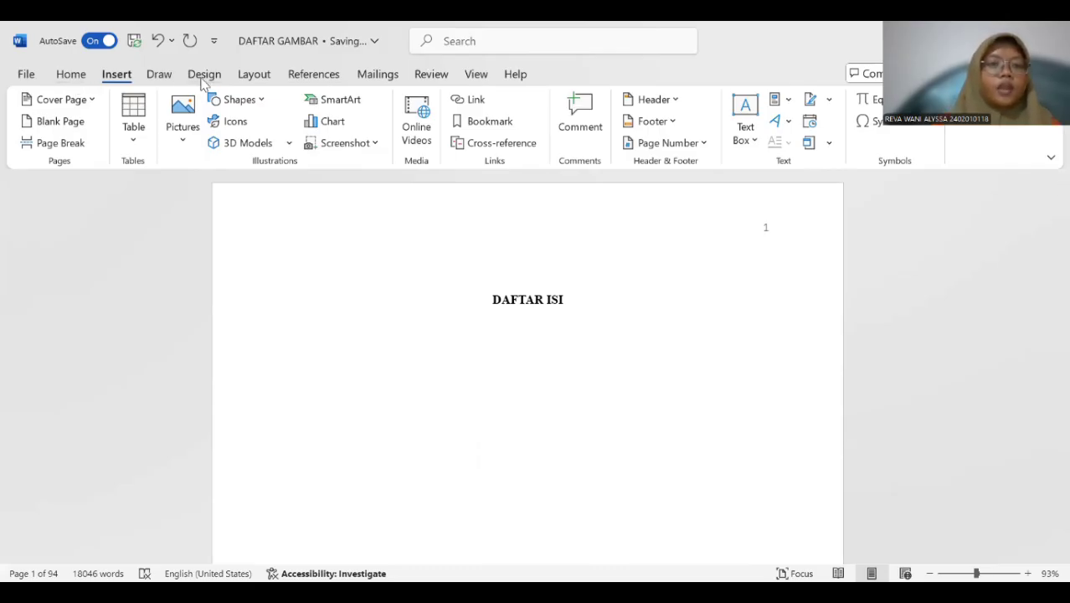
Insert the Automatic Table 1 table of contents below the DAFTAR ISI title and look over its entries.
left_click(313, 74)
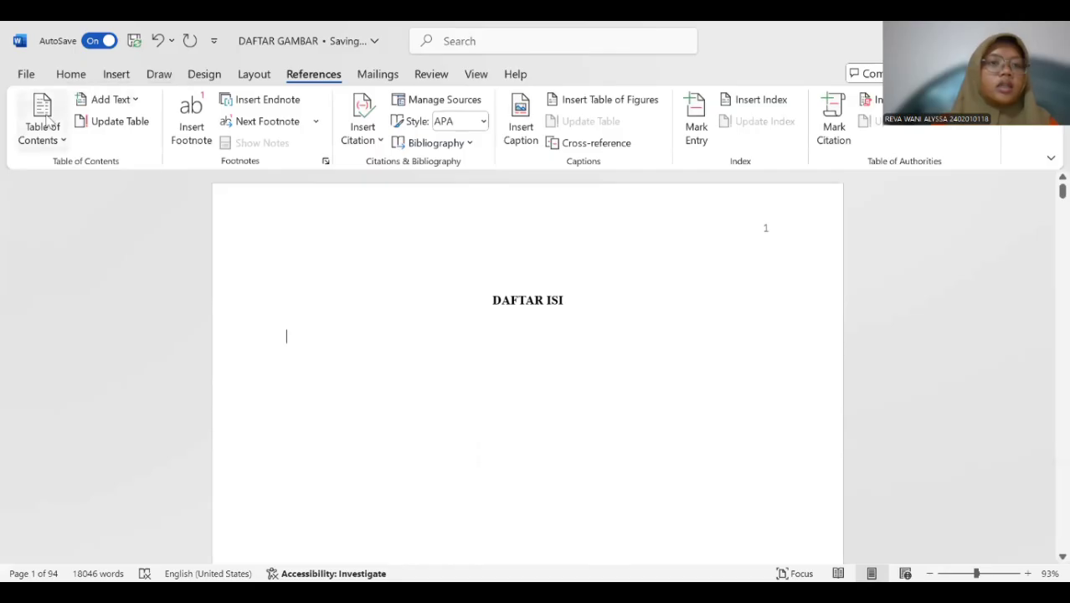
left_click(53, 125)
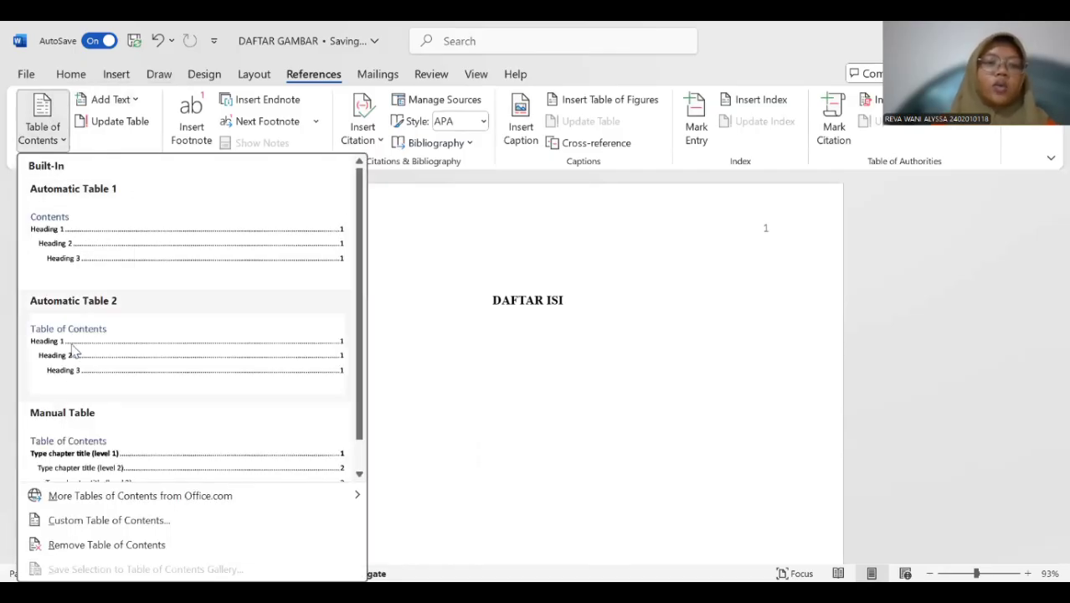
left_click(181, 271)
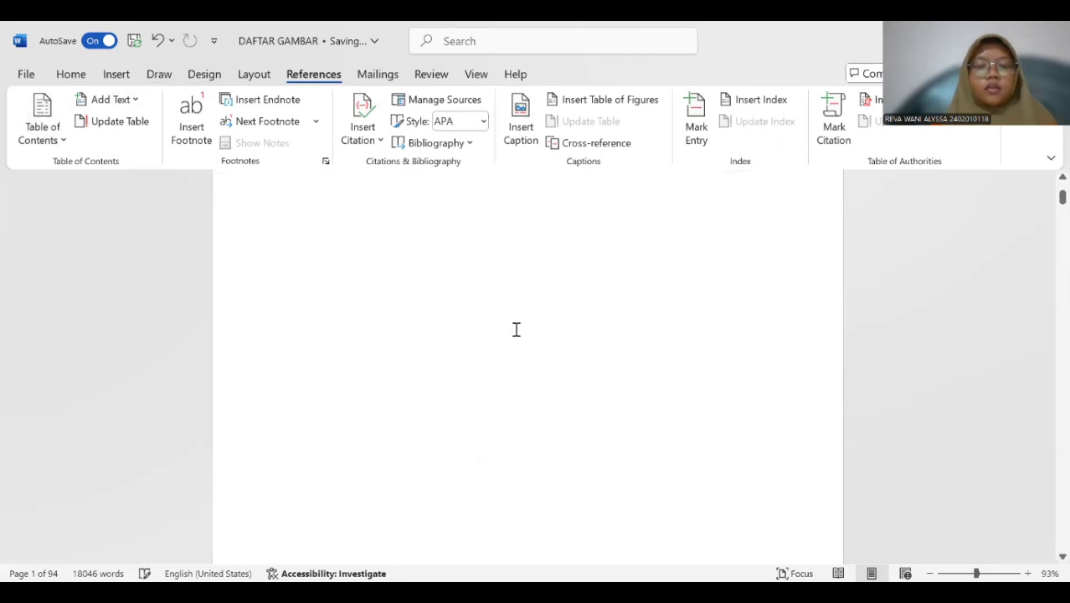
scroll(527, 346, "up", 10)
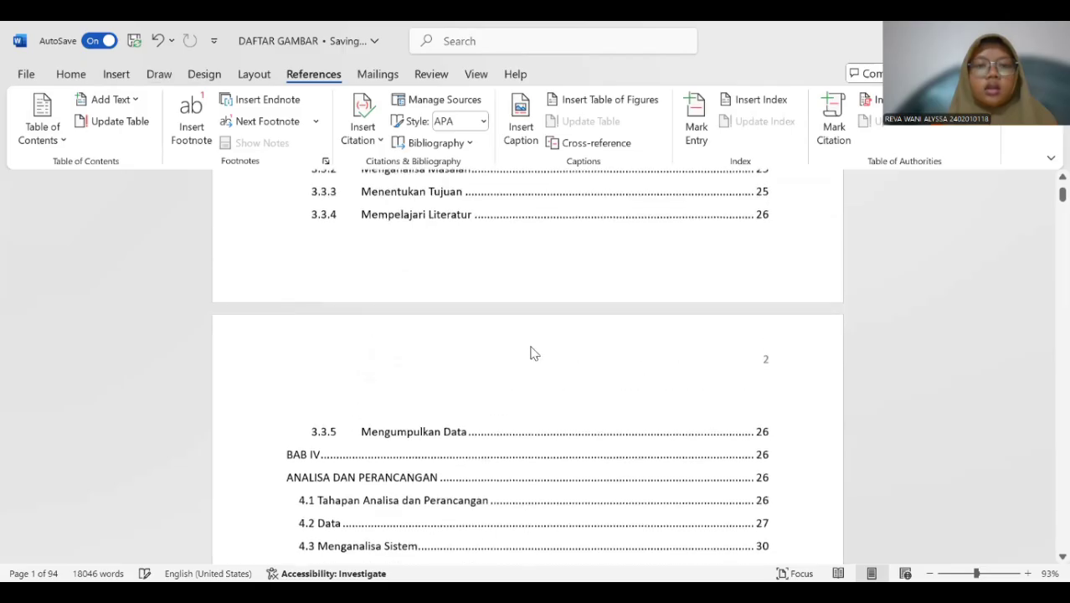
scroll(536, 345, "up", 5)
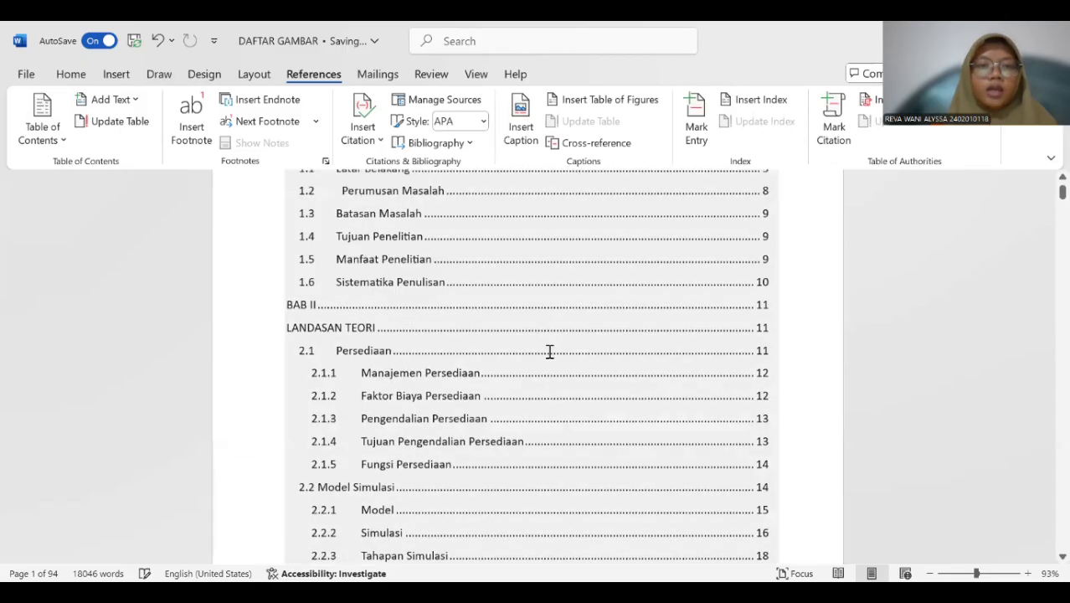
scroll(549, 351, "up", 5)
scroll(549, 351, "down", 2)
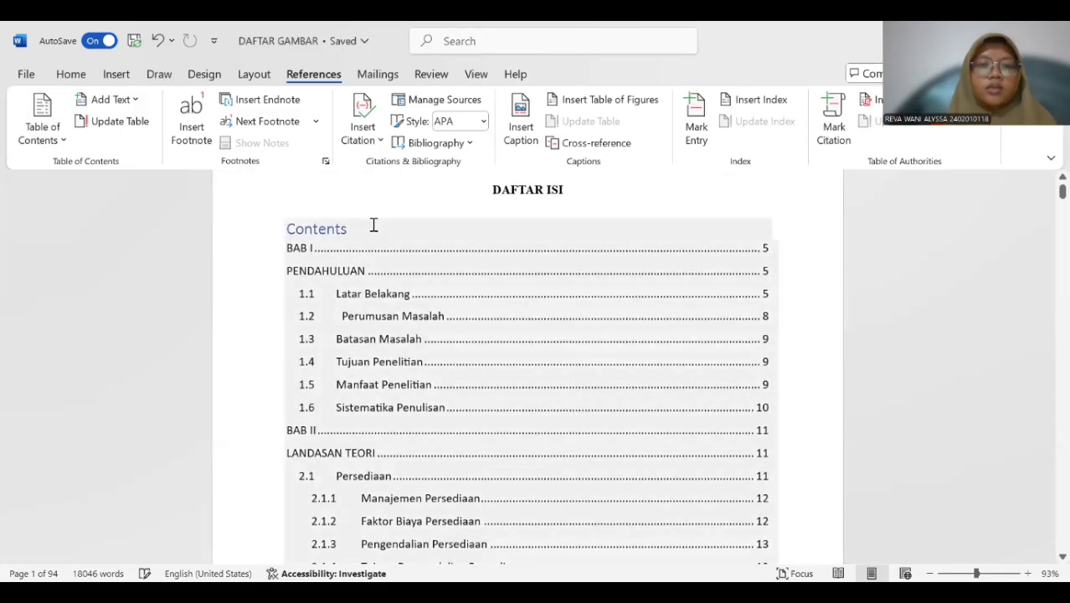
Delete the "Contents" heading text above the first entry of the table of contents.
left_click(373, 224)
key("BackSpace")
key("BackSpace")
key("BackSpace")
key("BackSpace")
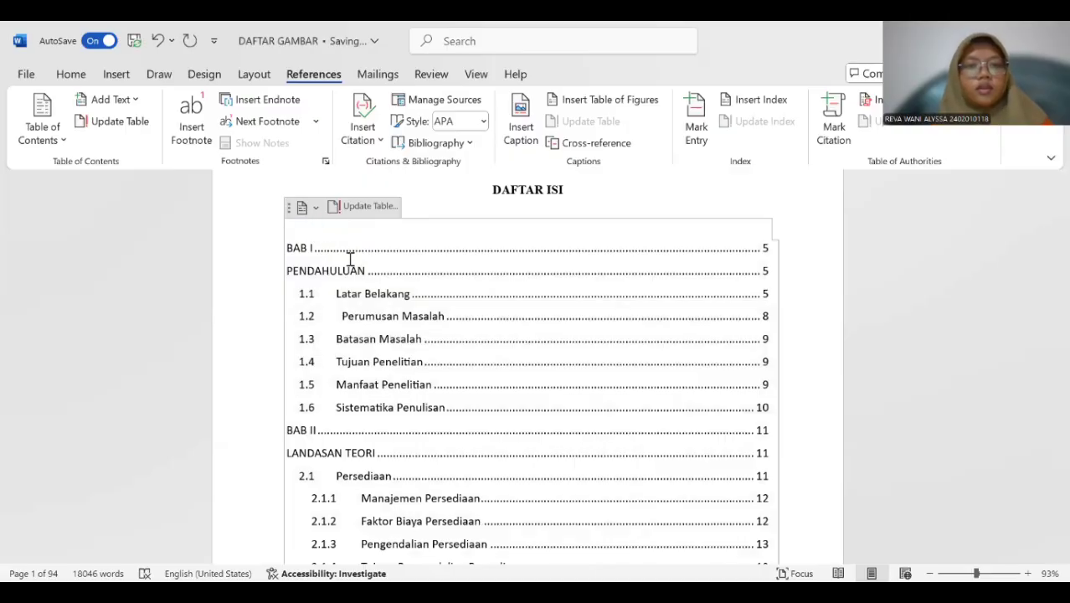
Format all entries of the table of contents, from BAB I to 4.4.2 Perancangan Input, as bold Times New Roman.
left_click_drag(288, 246, 460, 263)
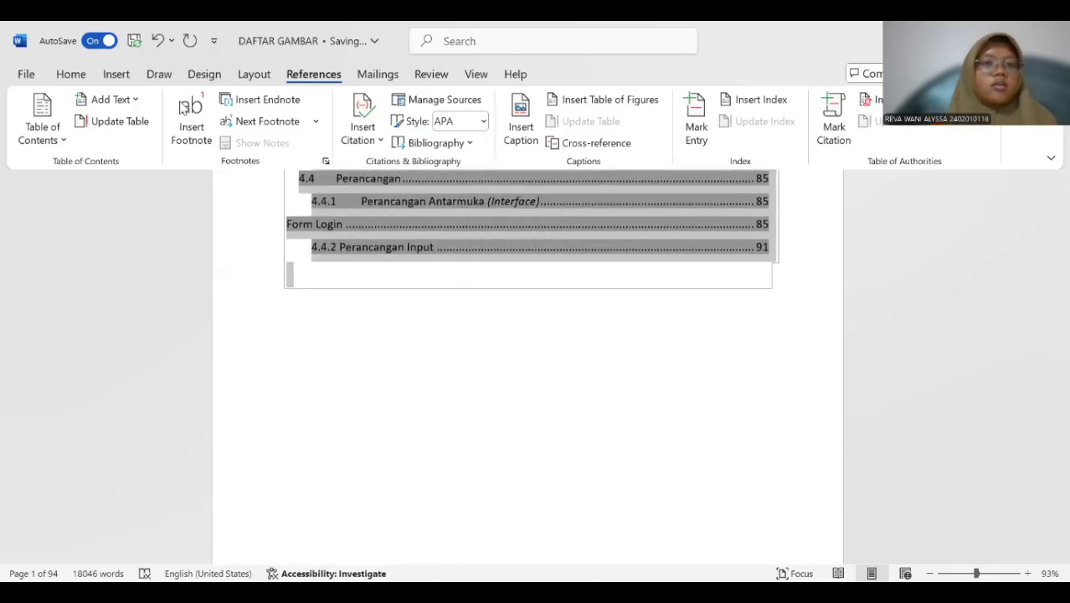
left_click(72, 75)
left_click(97, 132)
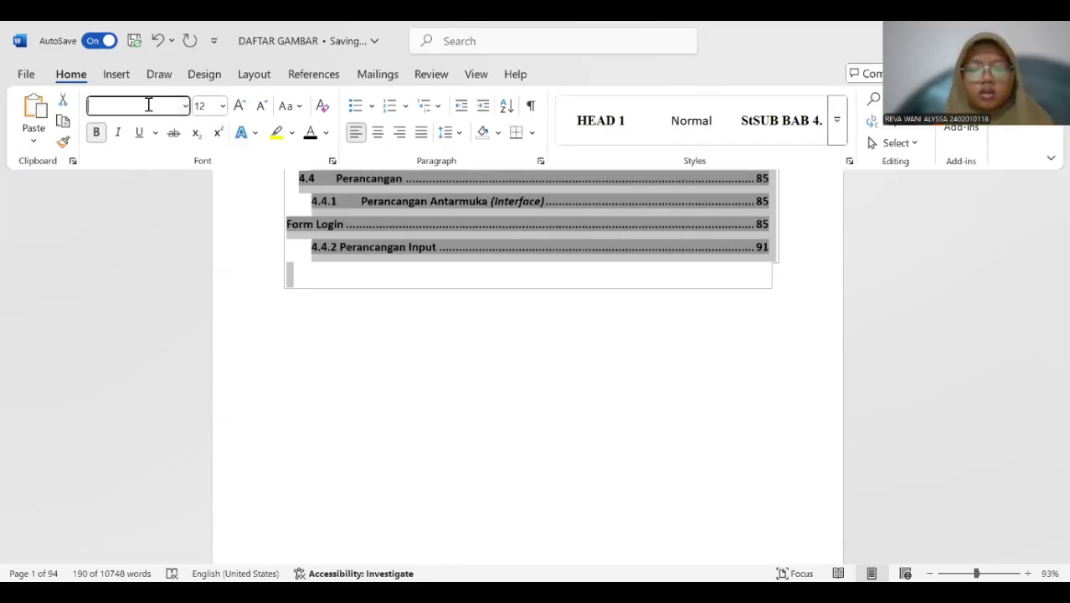
left_click(148, 105)
key("Return")
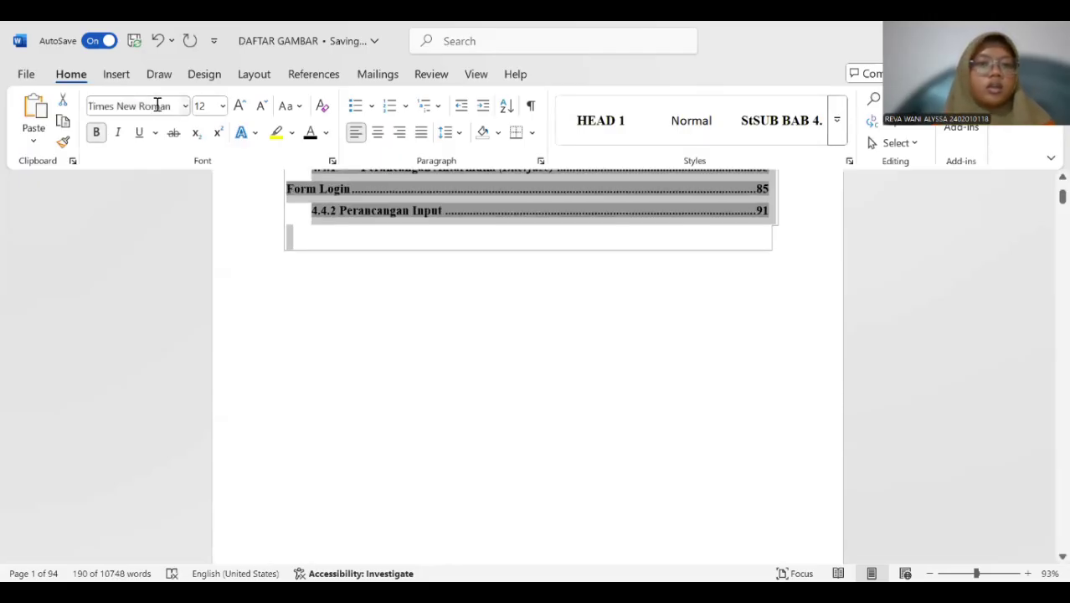
scroll(436, 277, "up", 5)
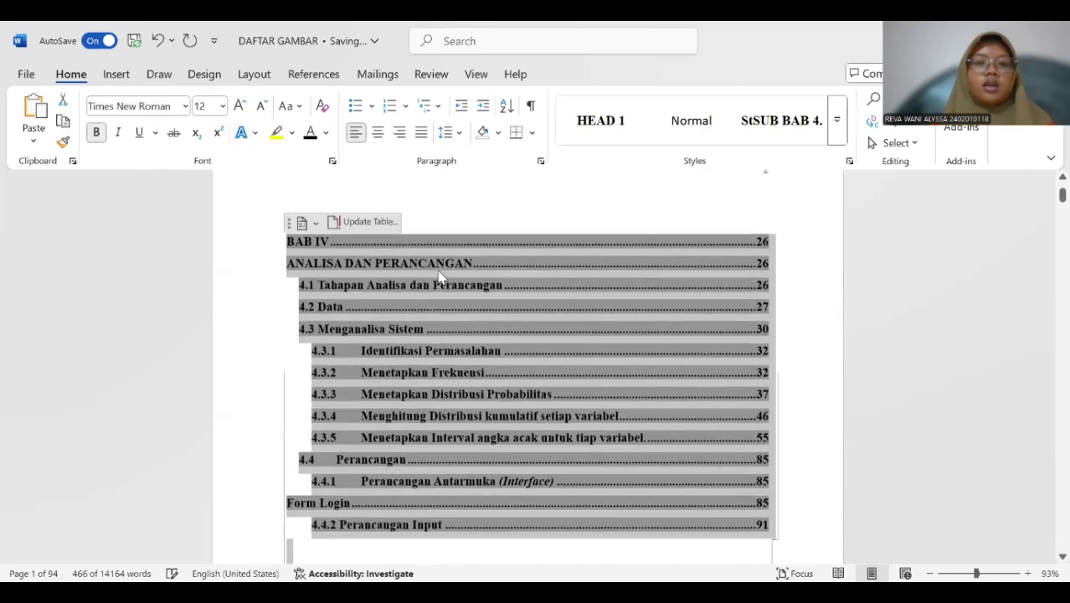
scroll(440, 268, "up", 1)
scroll(442, 268, "up", 10)
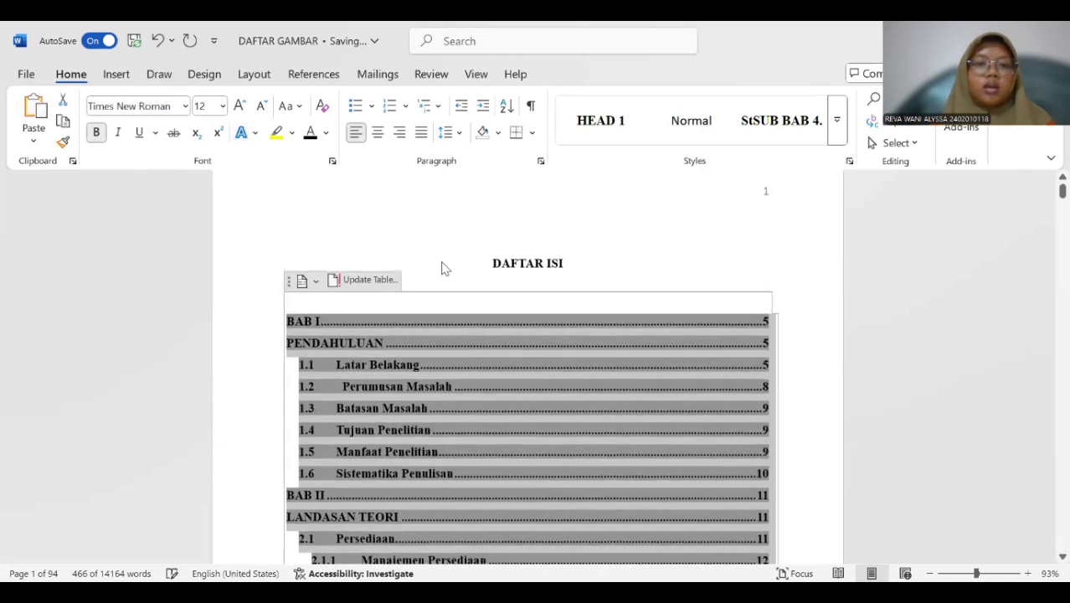
Insert a Plain Number 3 page number at the bottom of the page, starting from the DAFTAR ISI page.
left_click(449, 217)
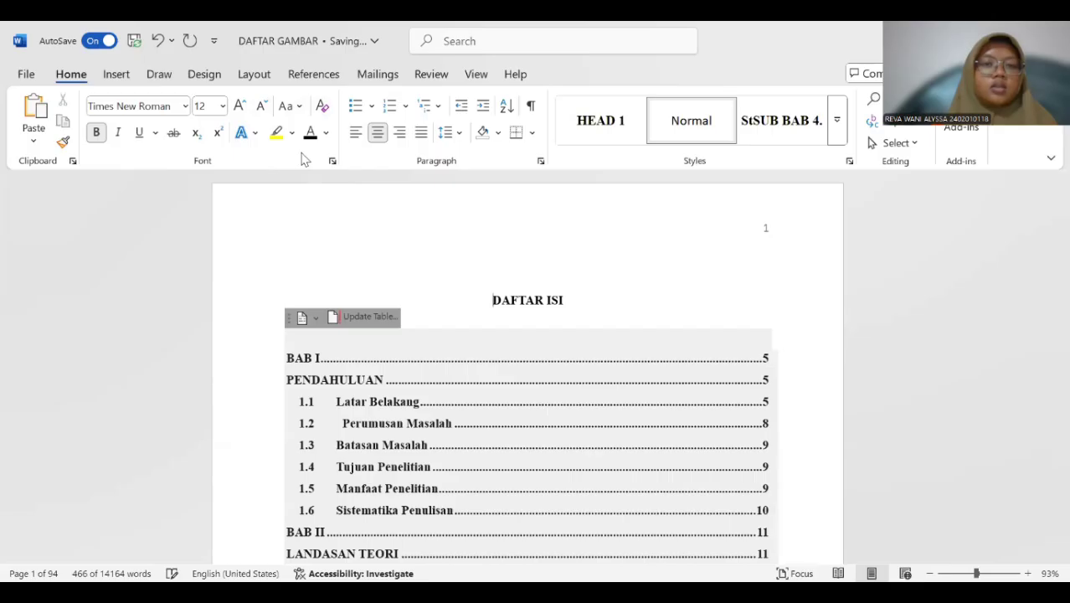
left_click(118, 75)
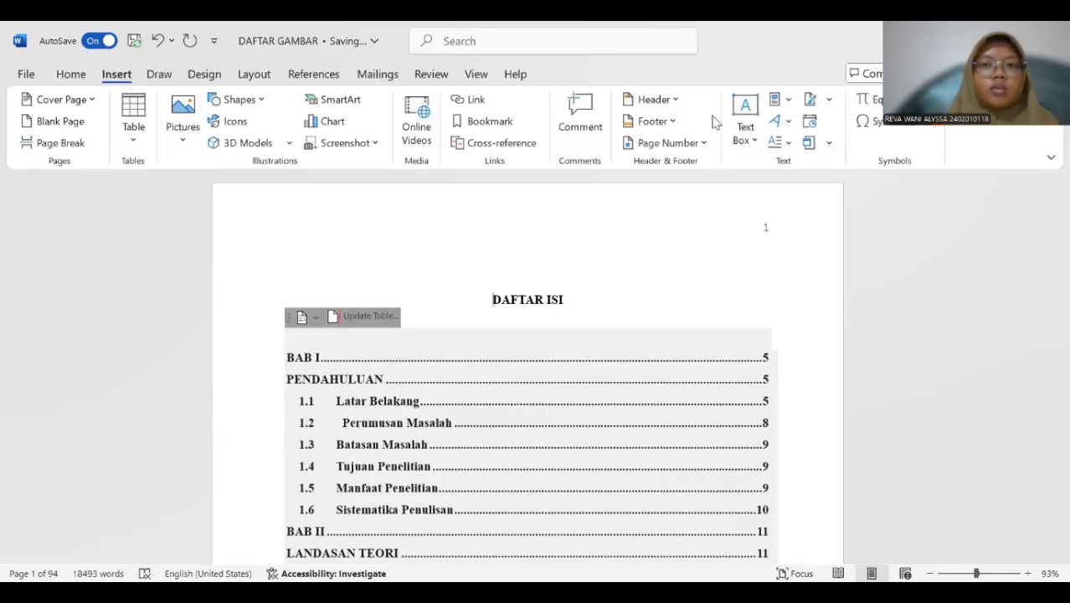
left_click(691, 147)
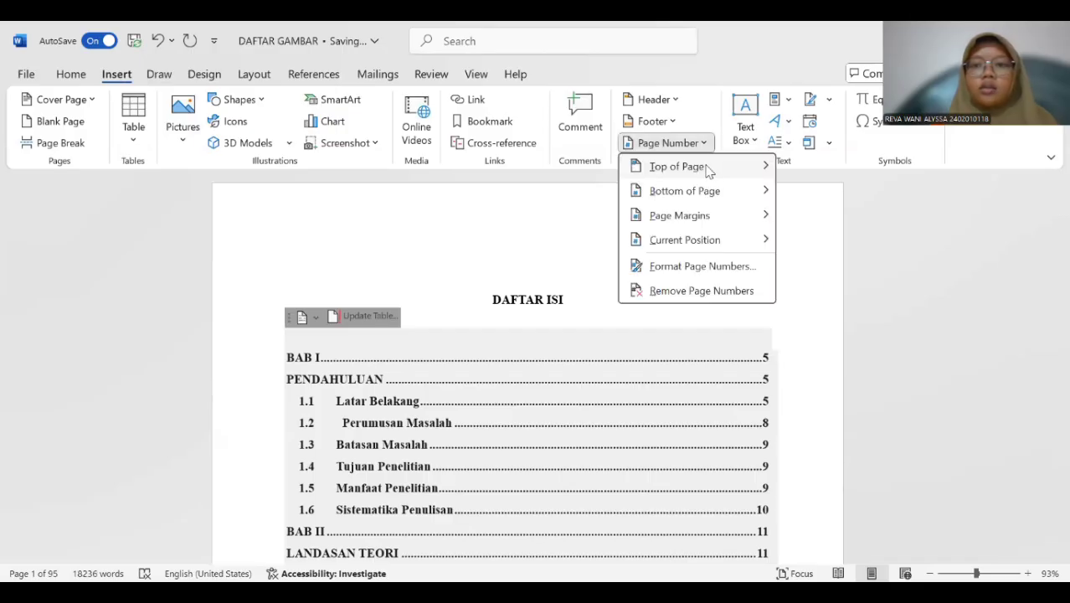
mouse_move(720, 190)
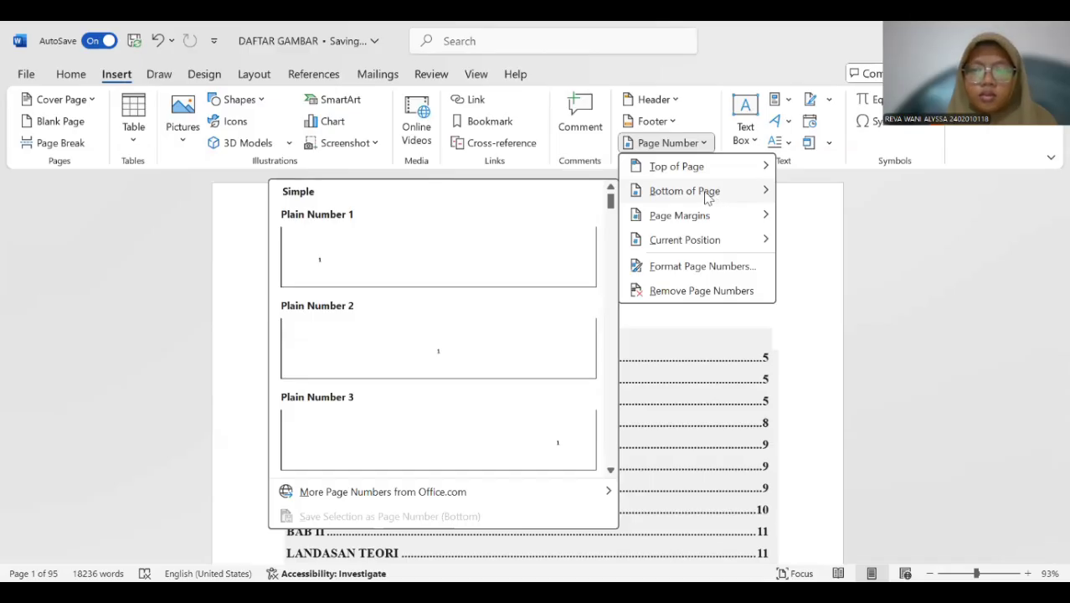
left_click(537, 415)
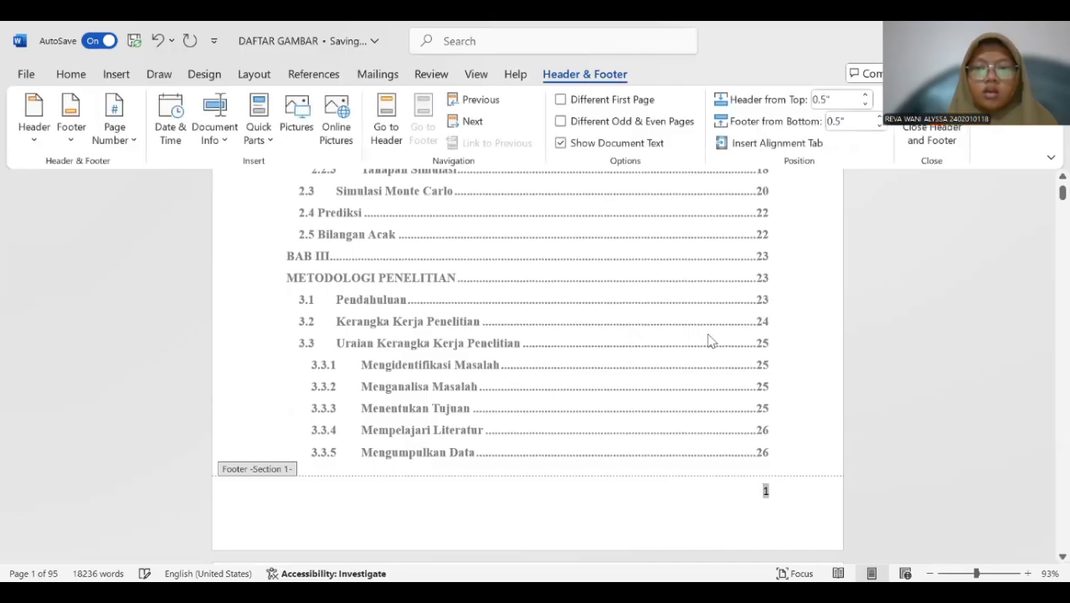
Review the page numbers in the headers and footers of the table of contents pages.
scroll(709, 339, "down", 5)
scroll(699, 293, "down", 6)
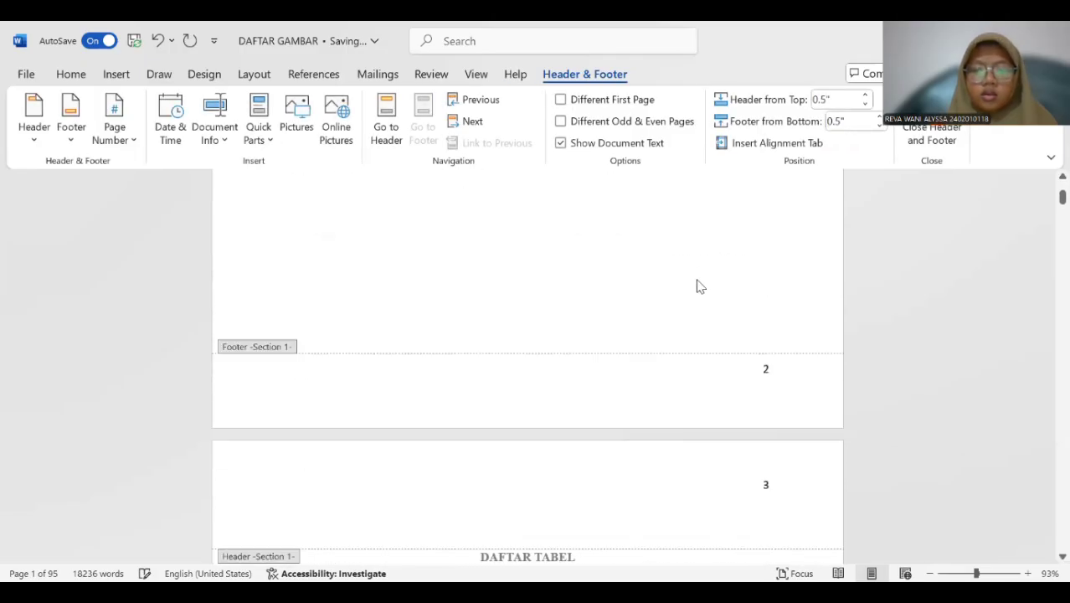
scroll(701, 289, "up", 1)
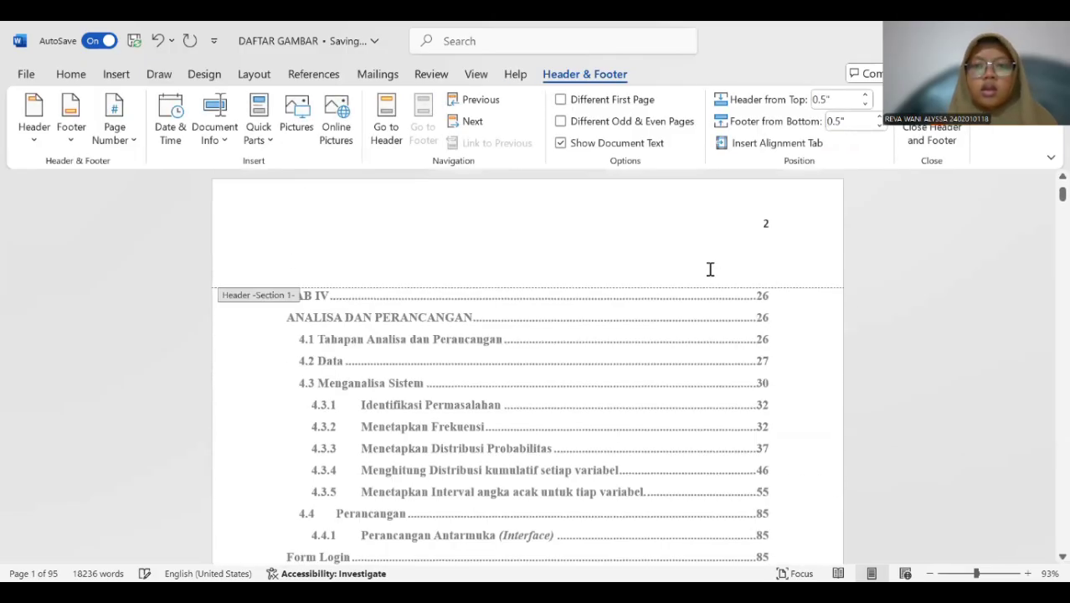
scroll(710, 280, "up", 4)
scroll(712, 276, "up", 4)
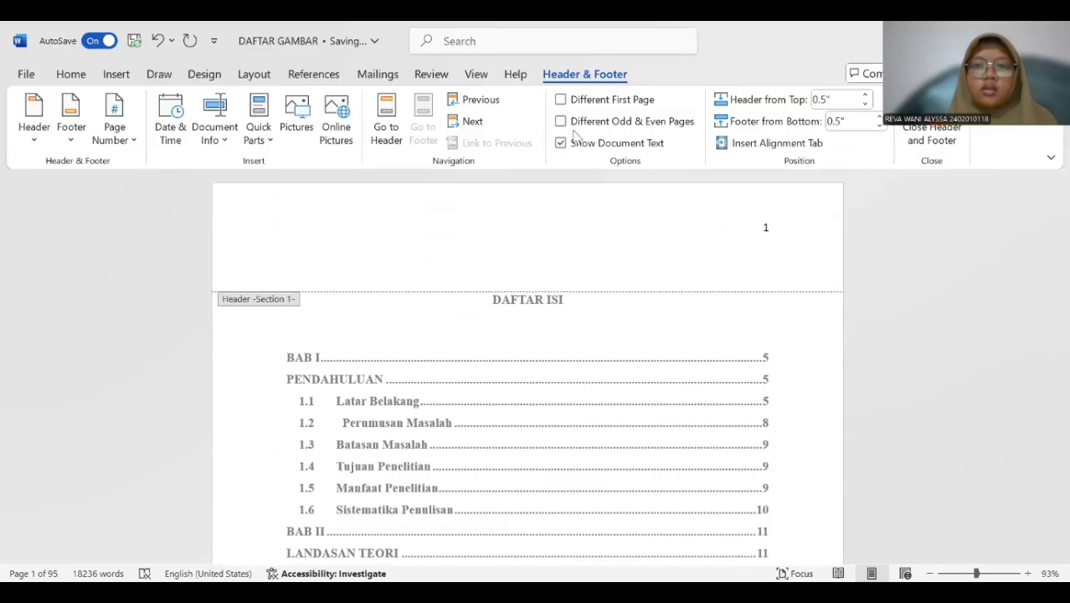
Try the Different First Page option in the header of the DAFTAR ISI page.
left_click(794, 263)
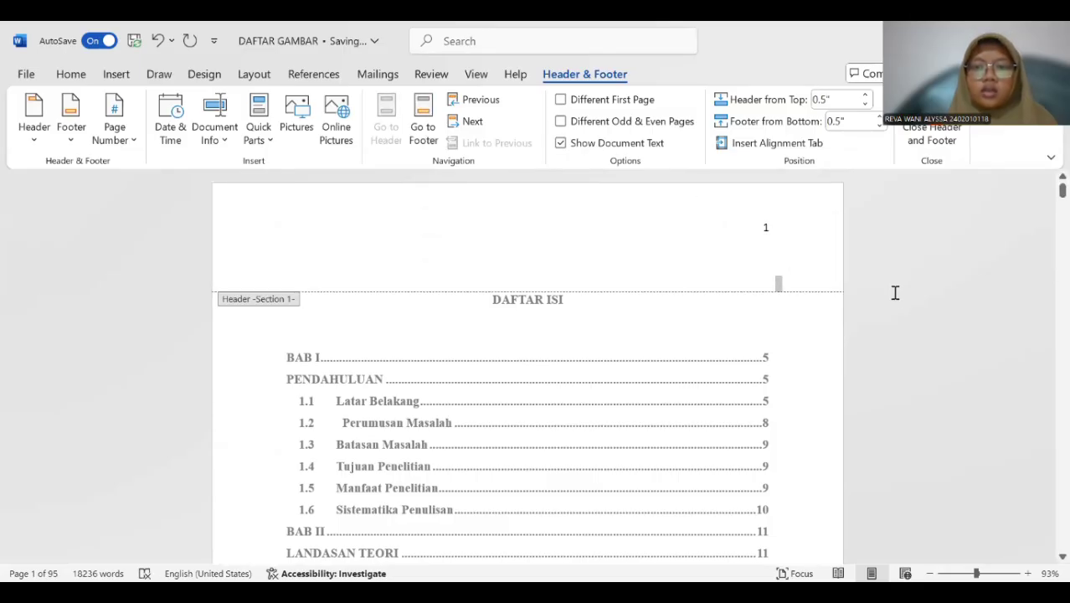
left_click(107, 263)
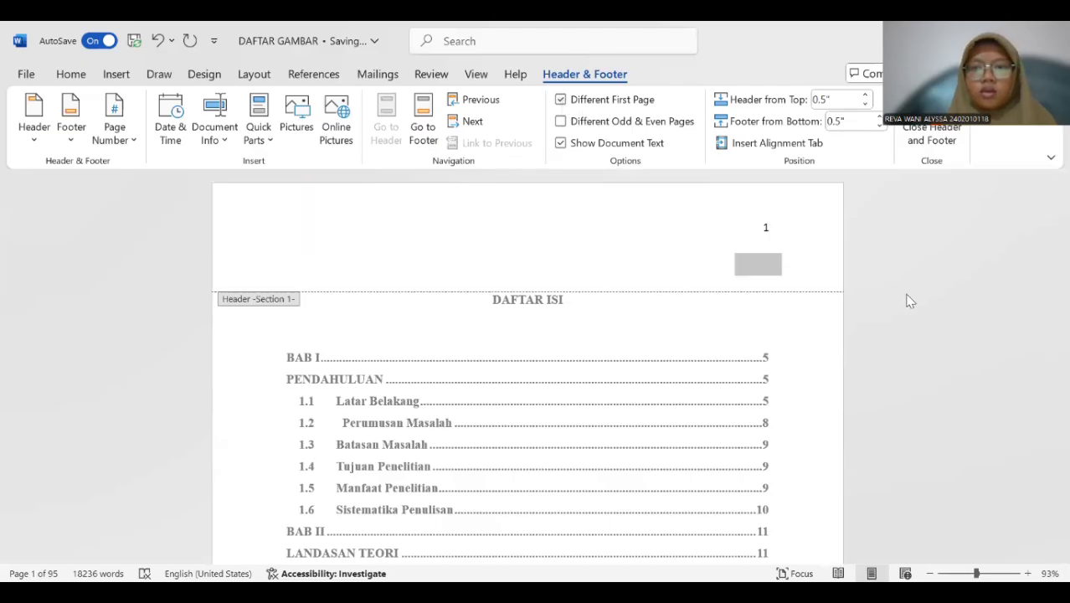
scroll(833, 311, "down", 15)
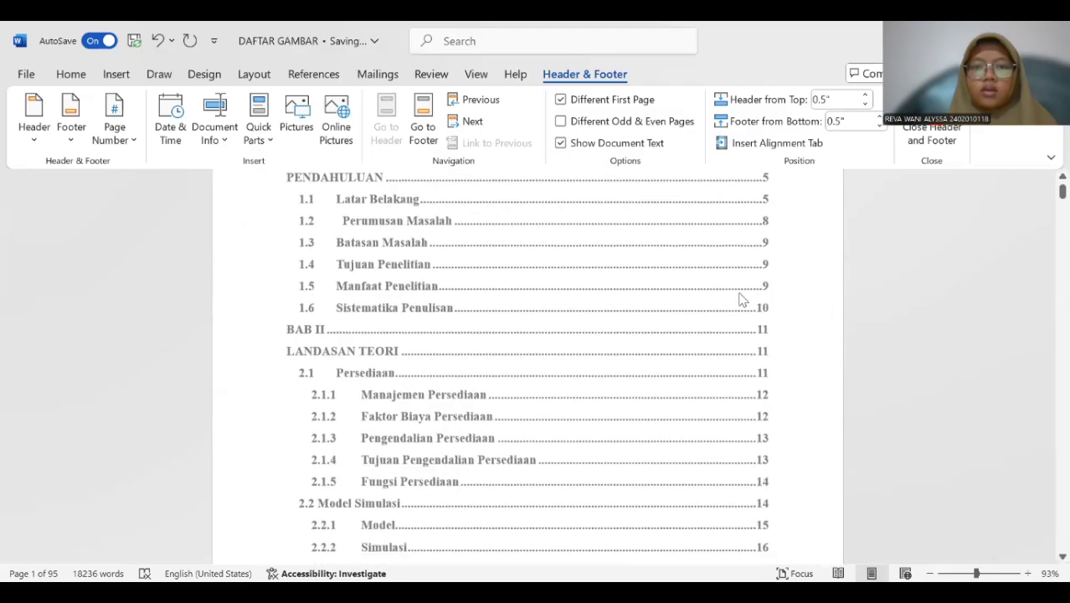
scroll(710, 294, "up", 3)
scroll(709, 290, "down", 13)
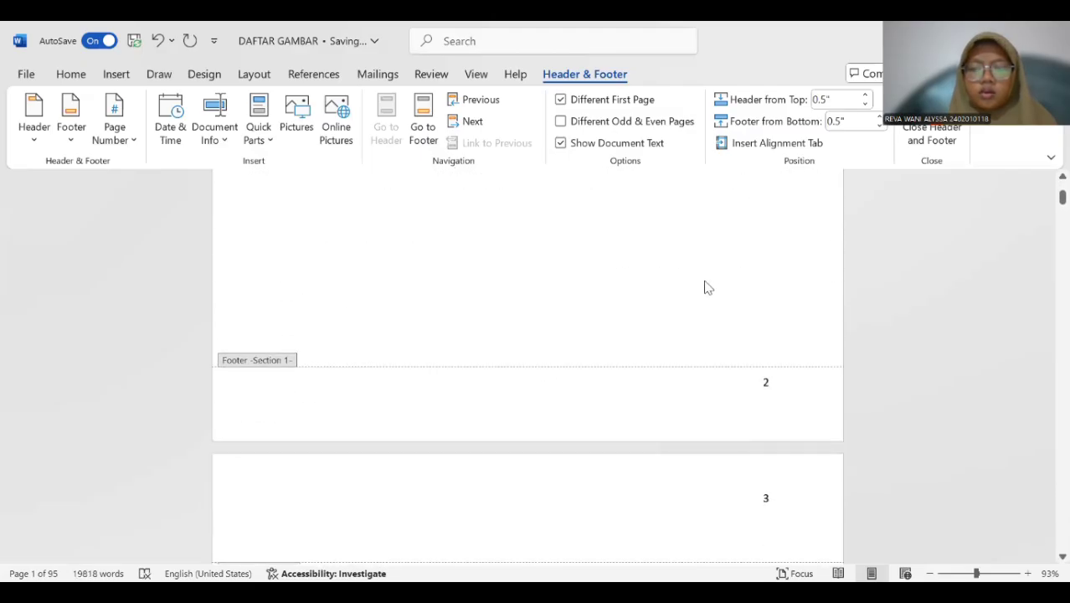
scroll(705, 287, "down", 3)
scroll(705, 286, "up", 3)
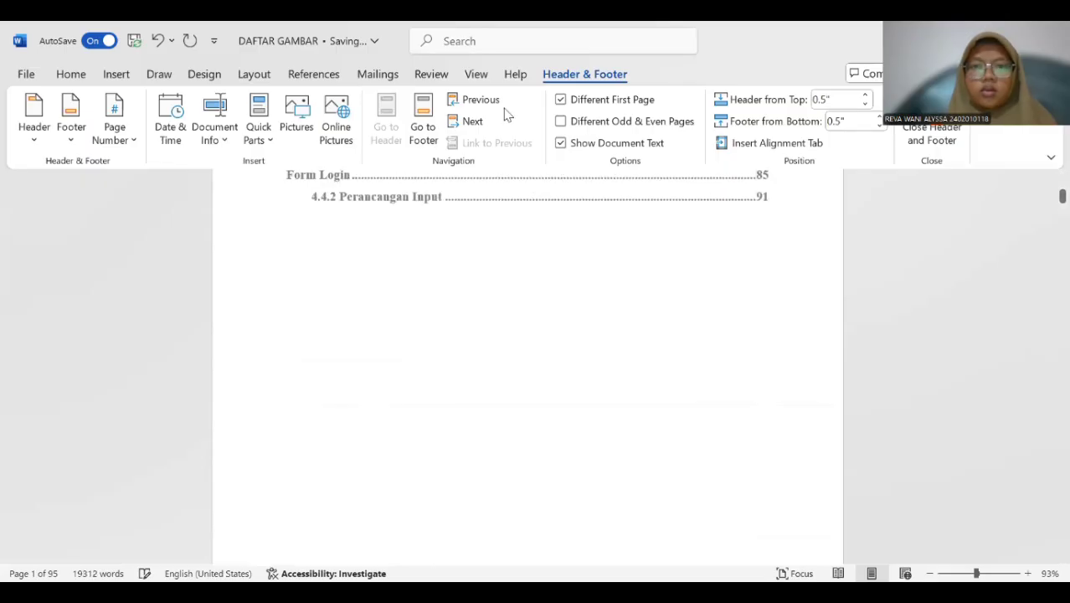
left_click(559, 101)
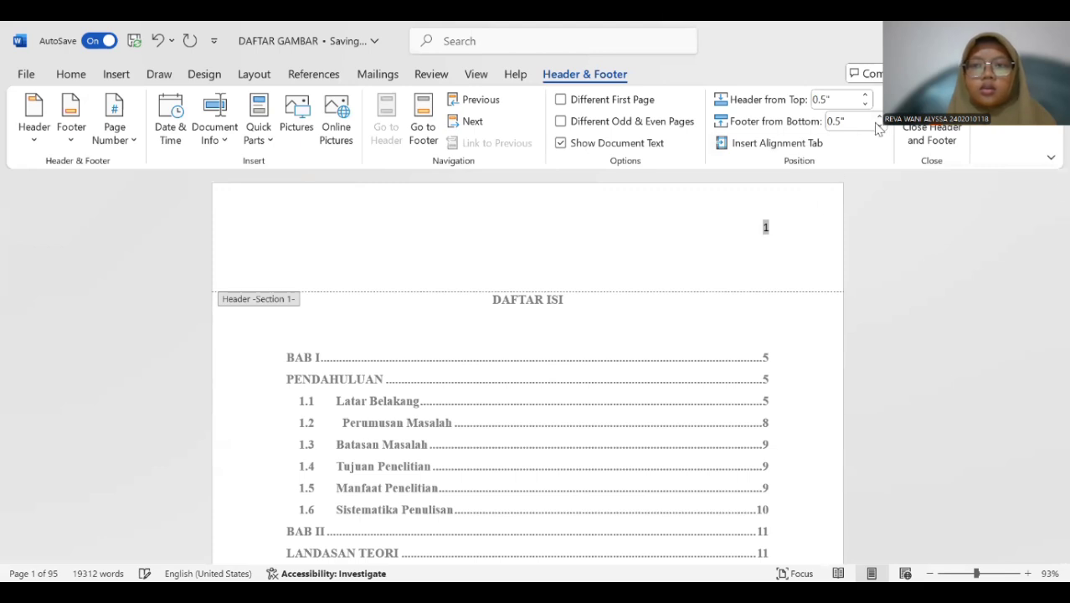
Close header and footer editing and check the page numbers on the table of contents pages.
left_click(931, 138)
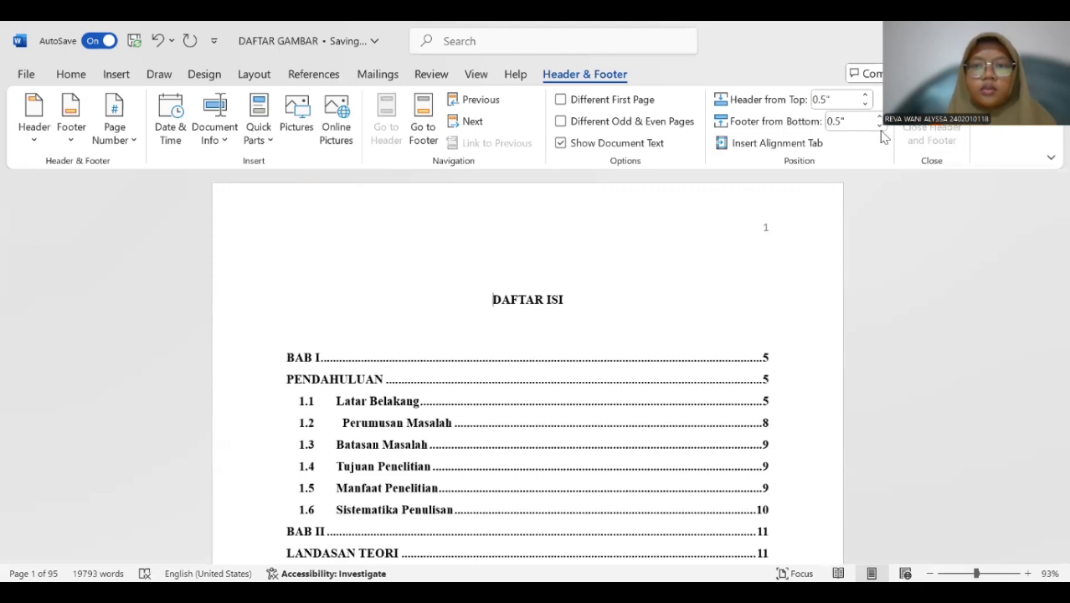
scroll(736, 277, "down", 10)
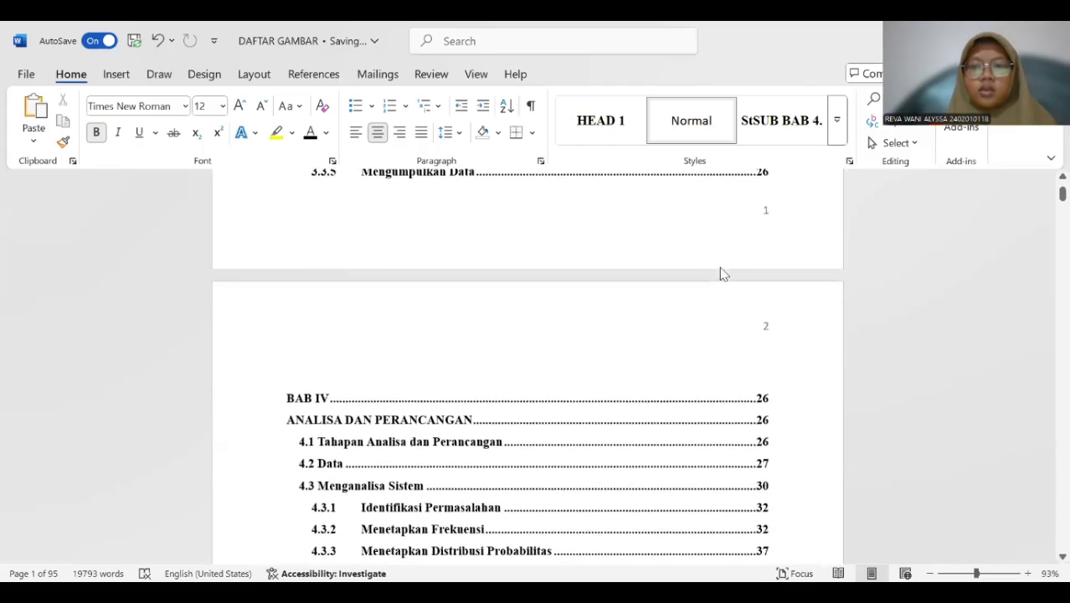
scroll(728, 286, "up", 7)
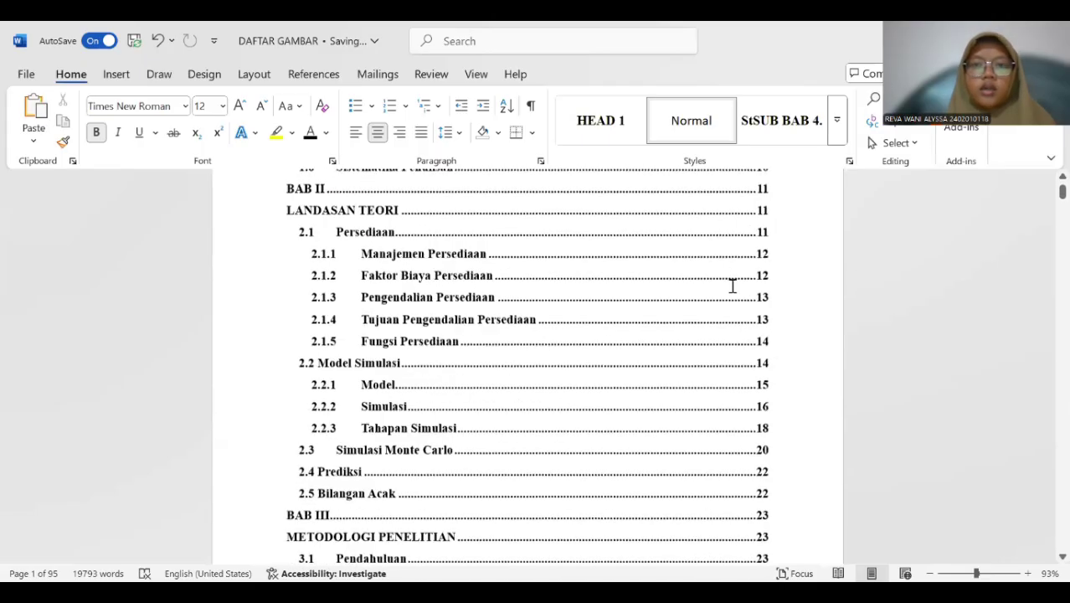
scroll(732, 291, "up", 5)
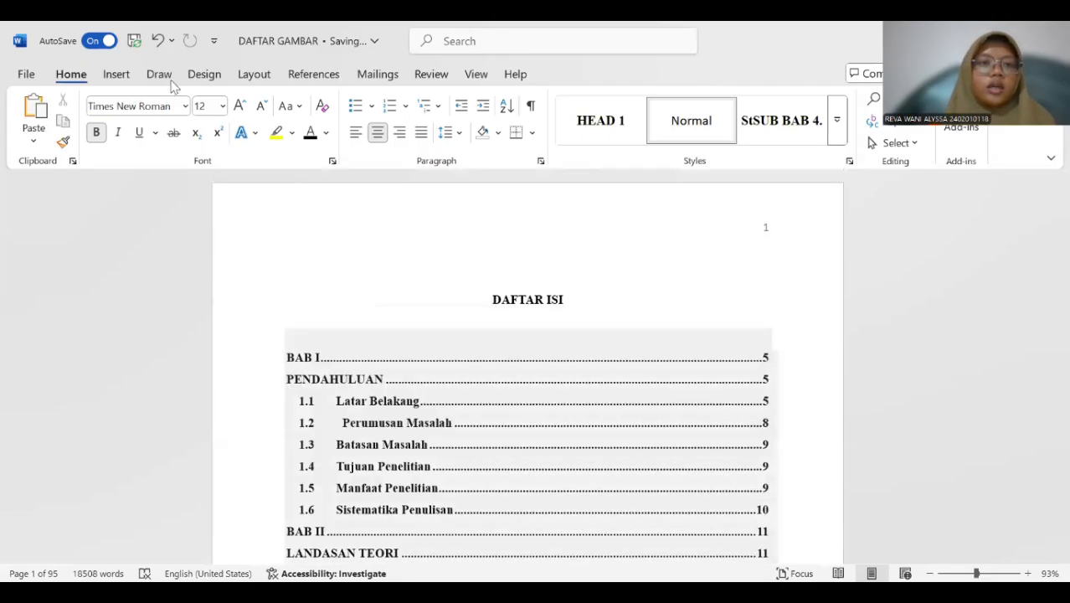
Insert a Blank header above the DAFTAR ISI title and replace its placeholder with the author's full name and date of birth.
left_click(117, 74)
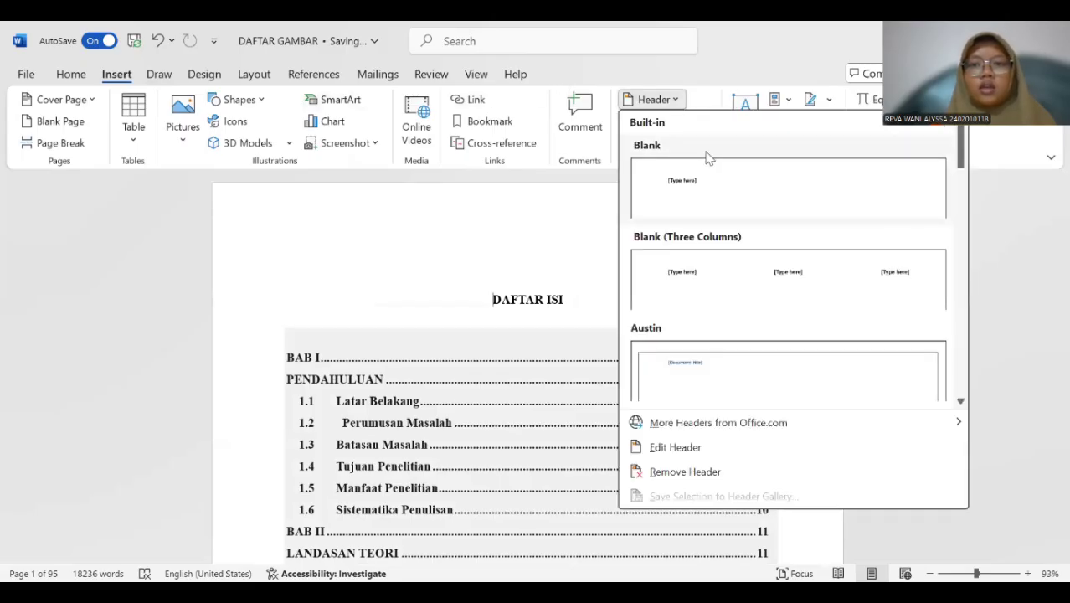
left_click(774, 183)
left_click(427, 236)
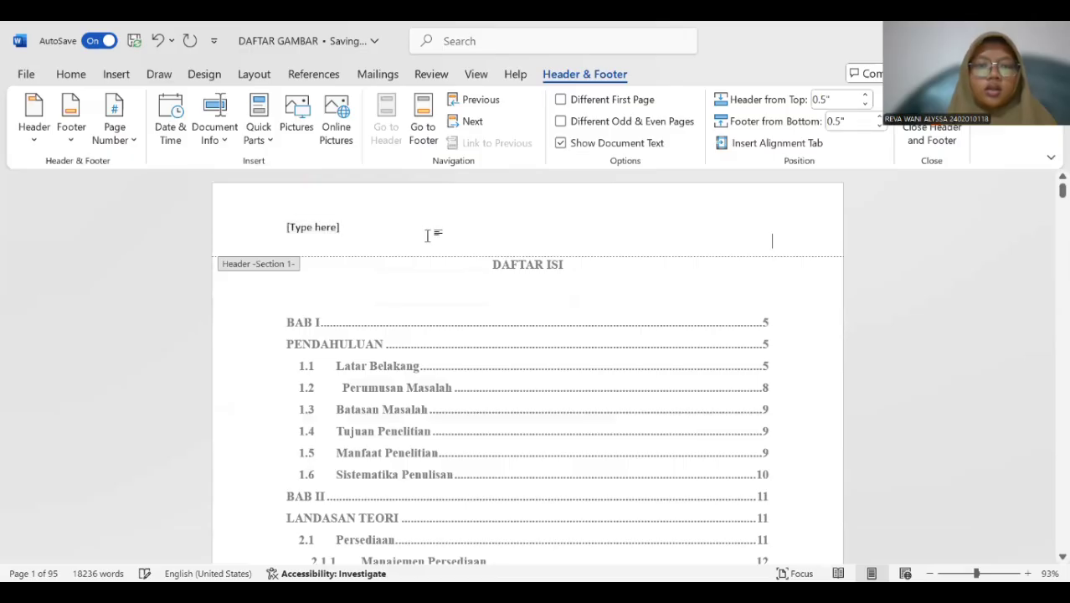
key("BackSpace")
key("BackSpace")
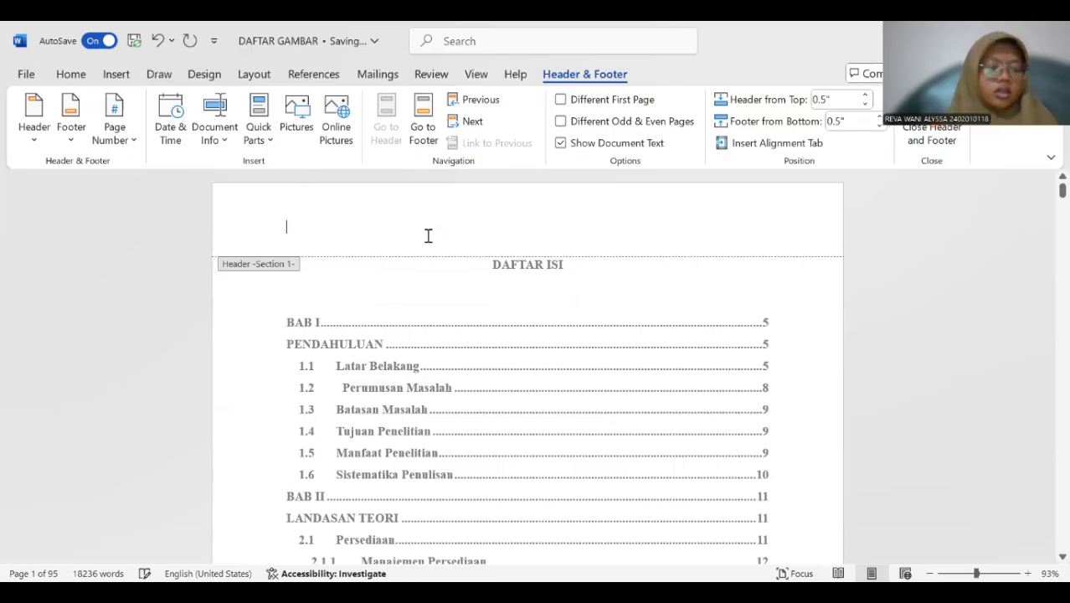
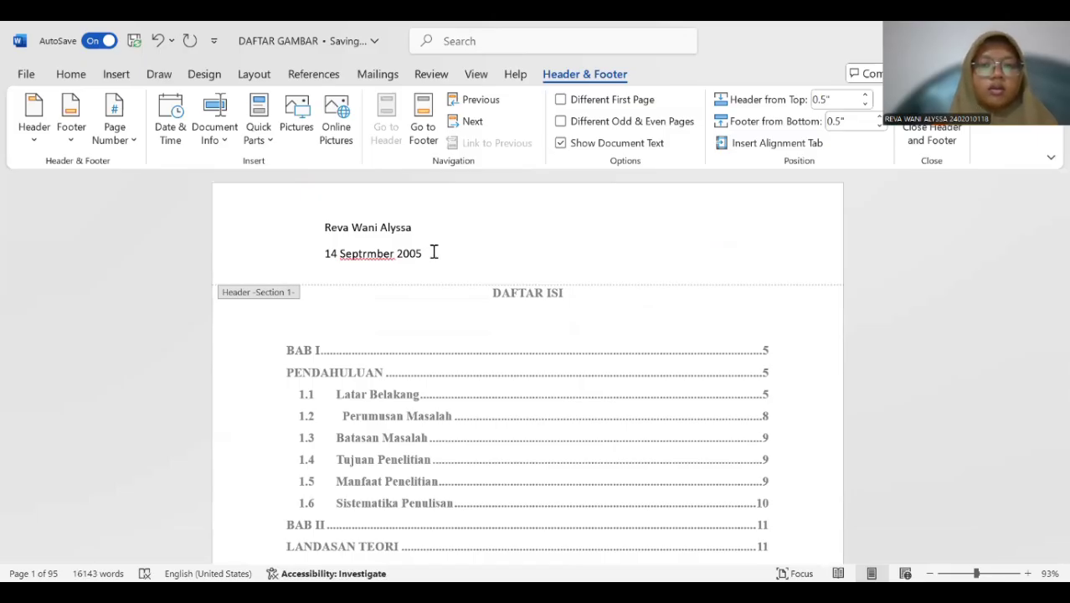
Delete the date line from the header, keeping only the full name, and close header editing.
key("BackSpace")
key("BackSpace")
key("BackSpace")
key("BackSpace")
key("BackSpace")
key("BackSpace")
key("BackSpace")
key("BackSpace")
key("BackSpace")
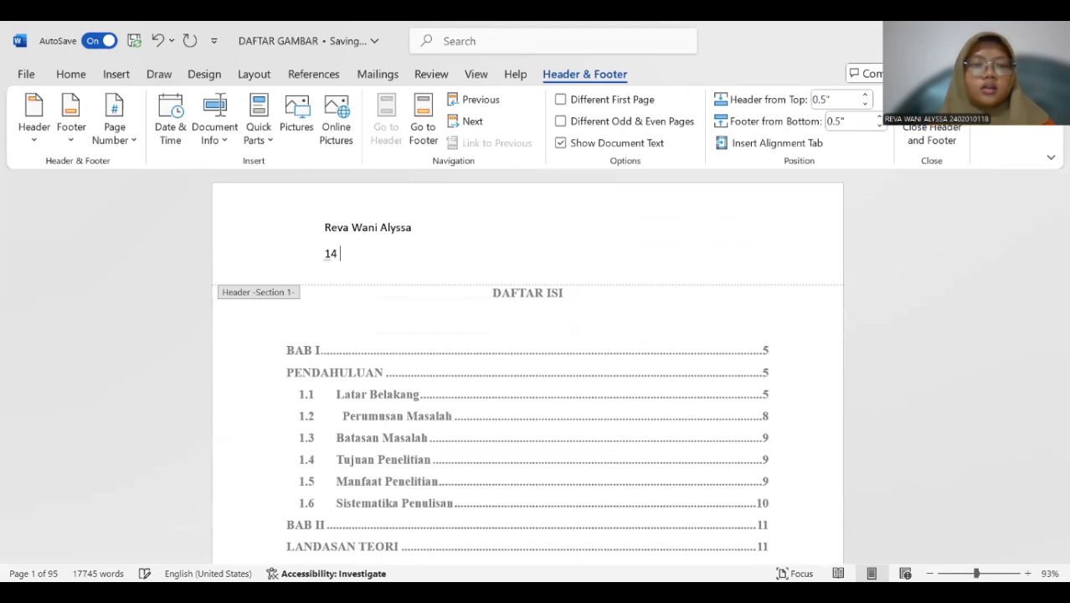
key("BackSpace")
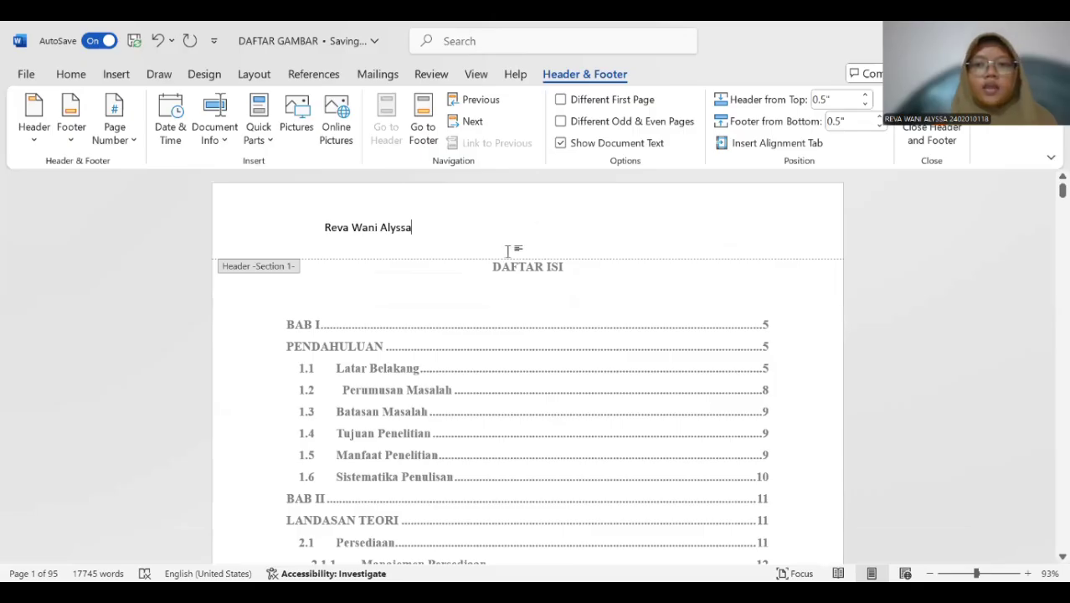
left_click(926, 133)
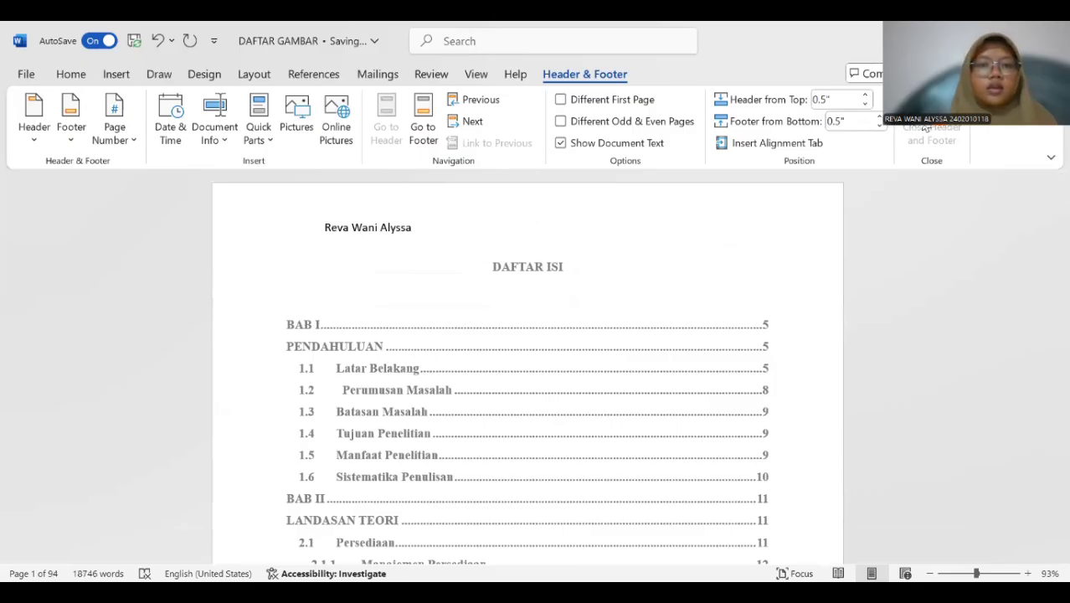
Check the header on the following pages and insert a Blank footer in the document.
scroll(464, 244, "down", 15)
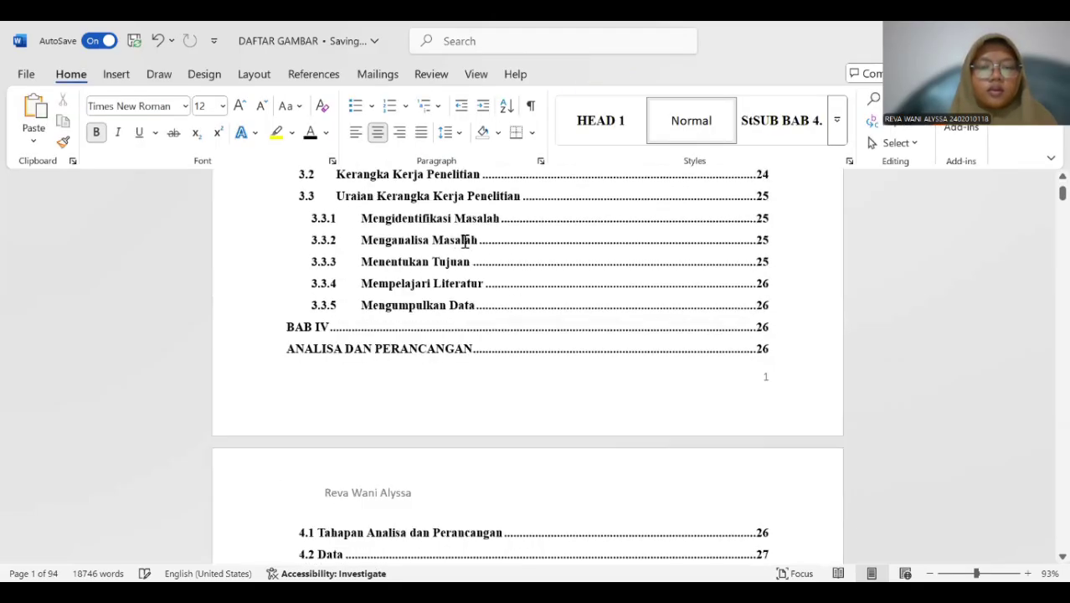
scroll(465, 241, "down", 5)
scroll(467, 241, "down", 10)
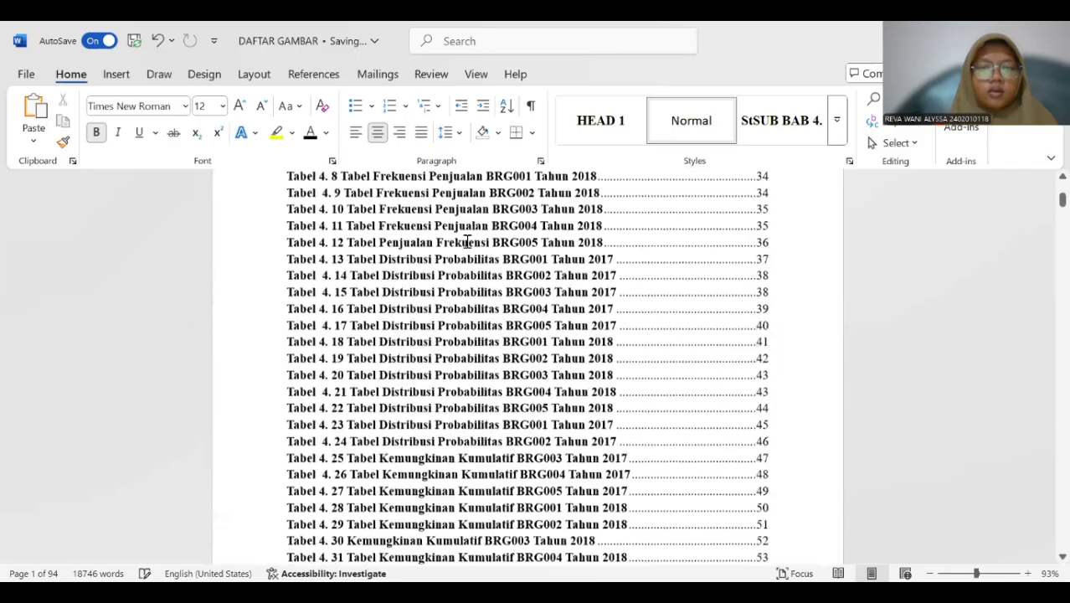
scroll(467, 241, "down", 10)
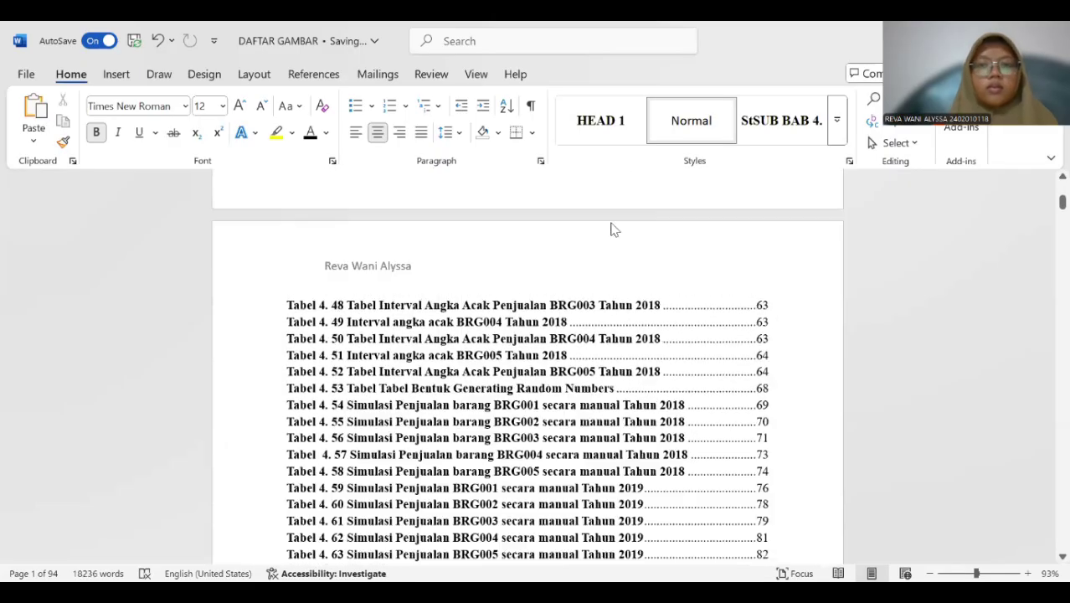
left_click(118, 74)
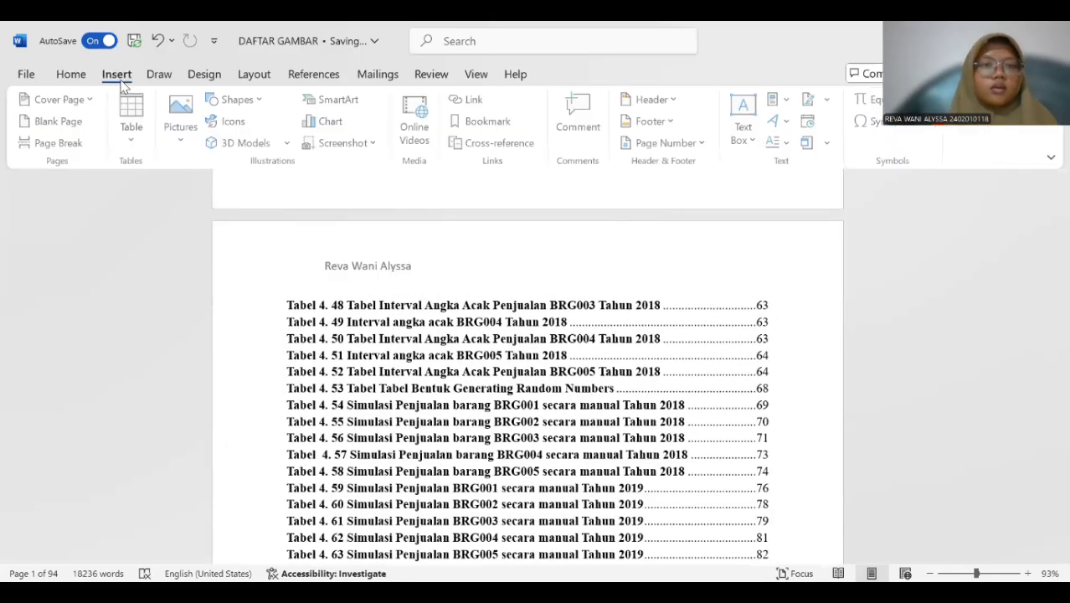
left_click(654, 123)
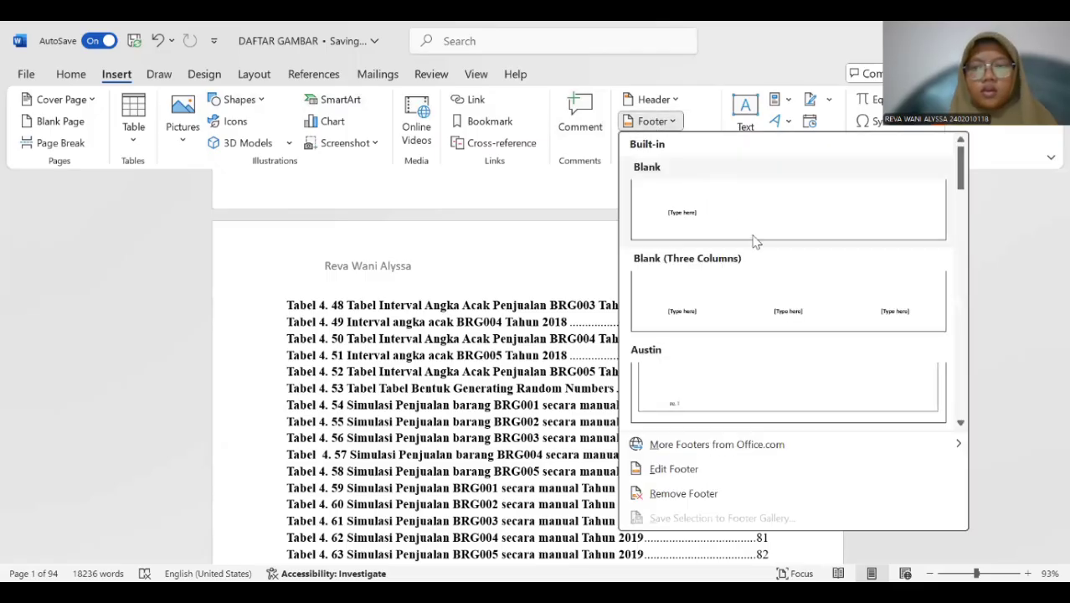
left_click(831, 217)
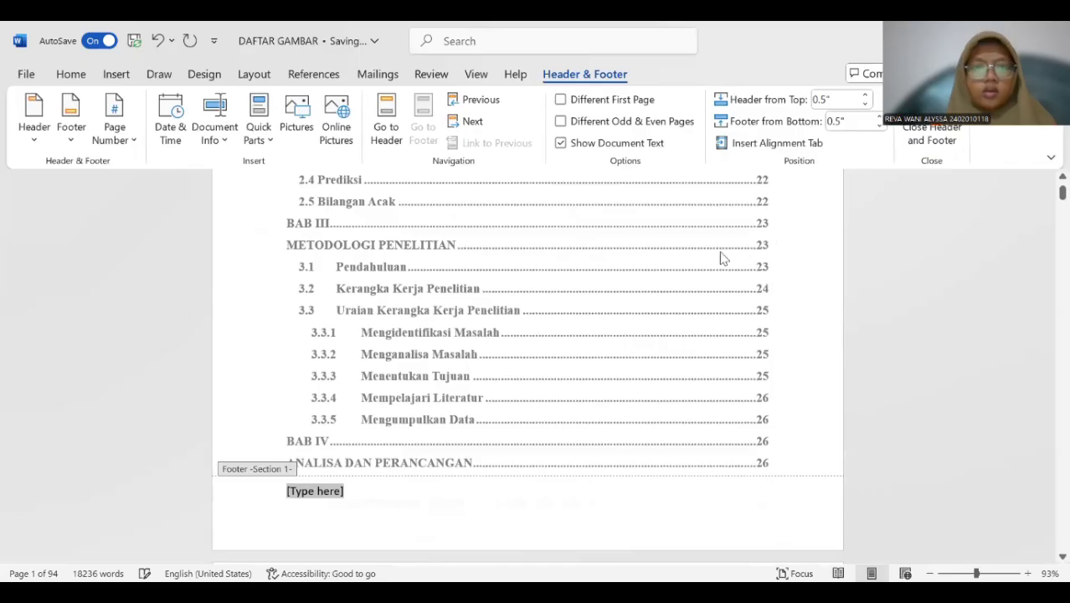
Replace the footer's placeholder with the text UTS APLIKOM and close footer editing.
scroll(701, 294, "up", 3)
scroll(701, 289, "down", 5)
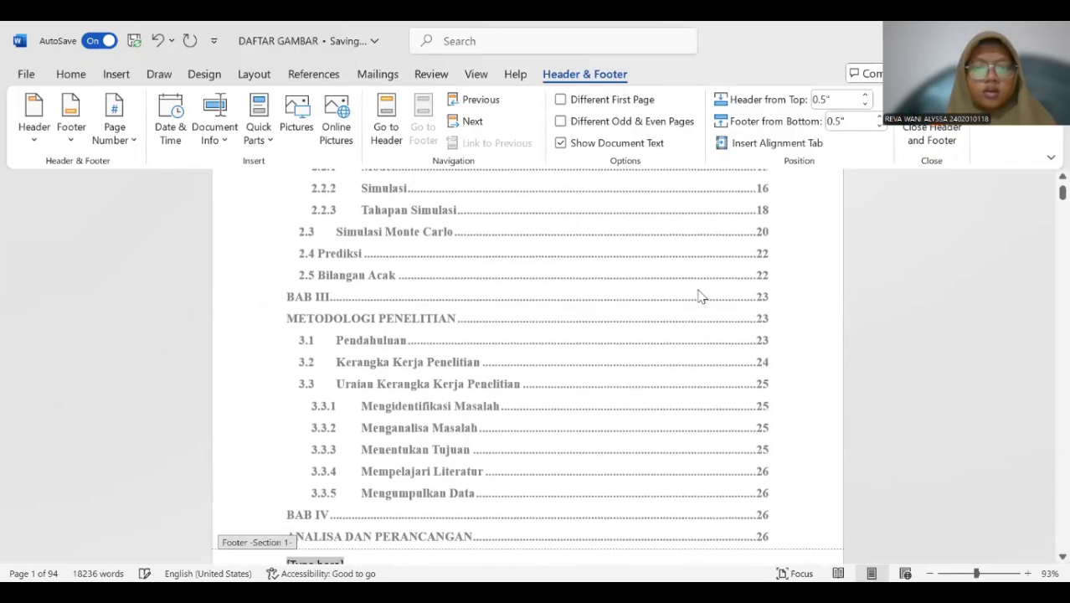
scroll(701, 282, "up", 10)
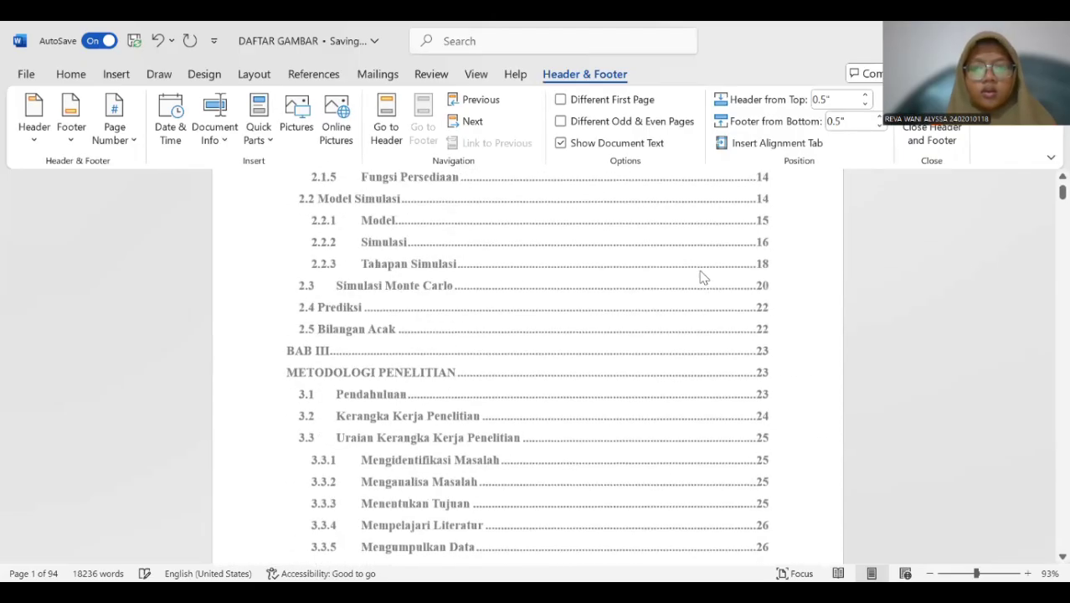
scroll(702, 277, "down", 10)
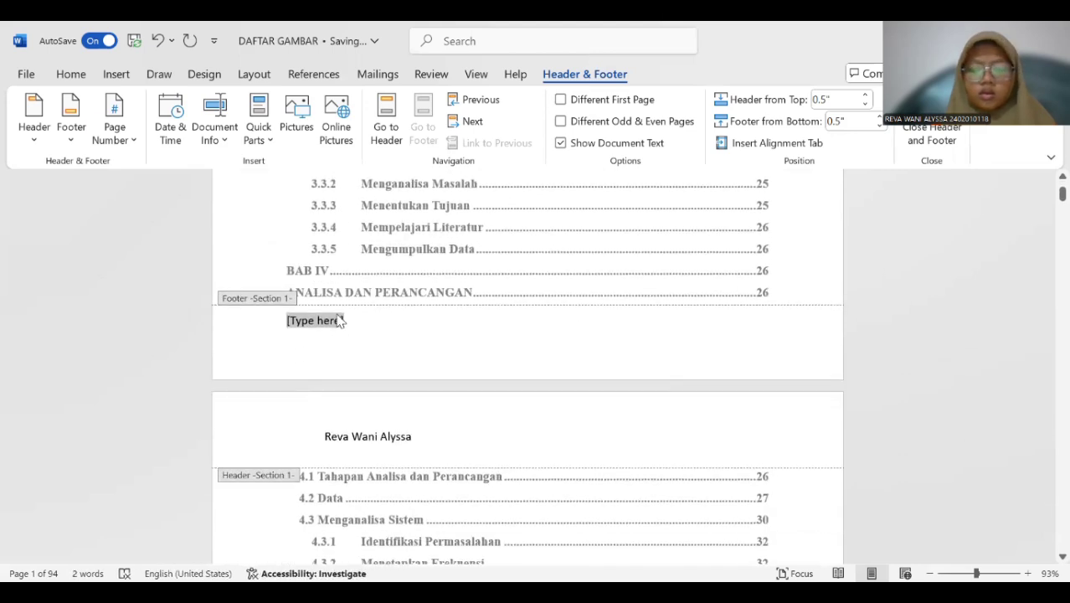
key("Delete")
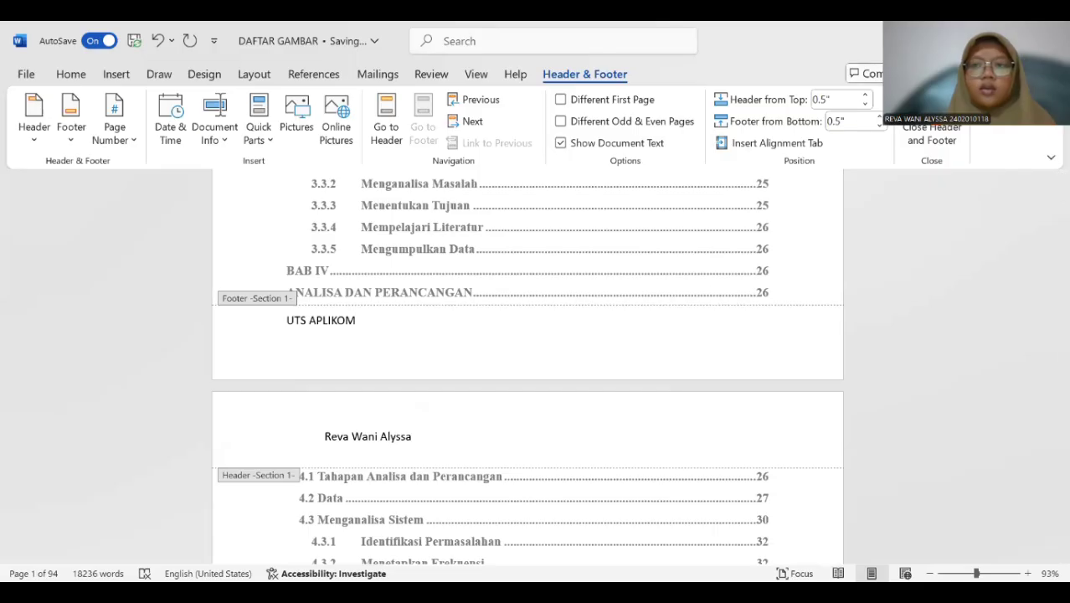
left_click(894, 137)
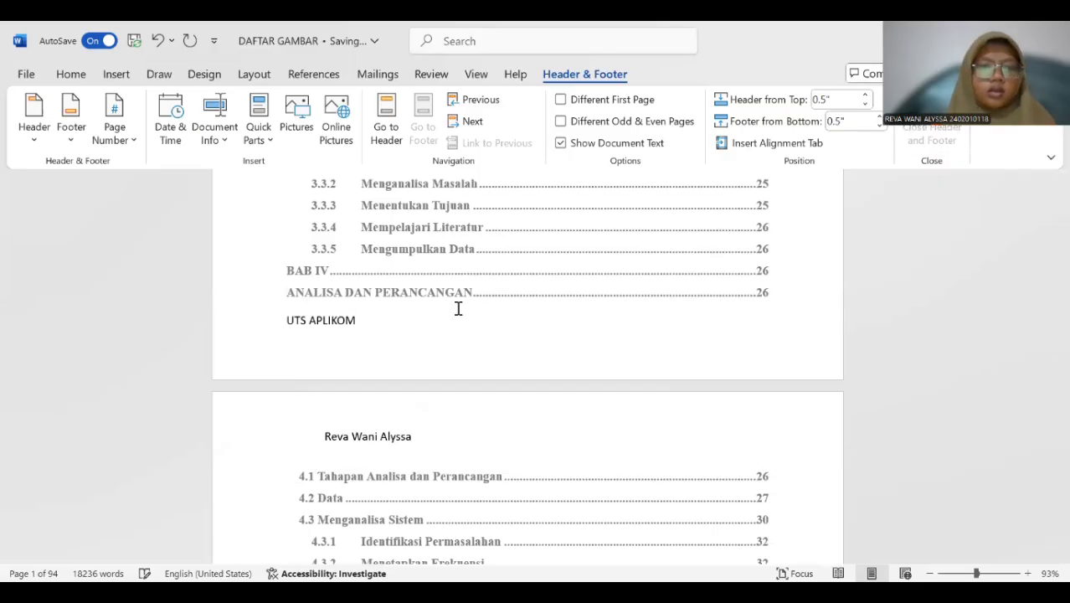
Review the header and footer text across the table of contents pages and return to the start of the document.
scroll(432, 313, "down", 5)
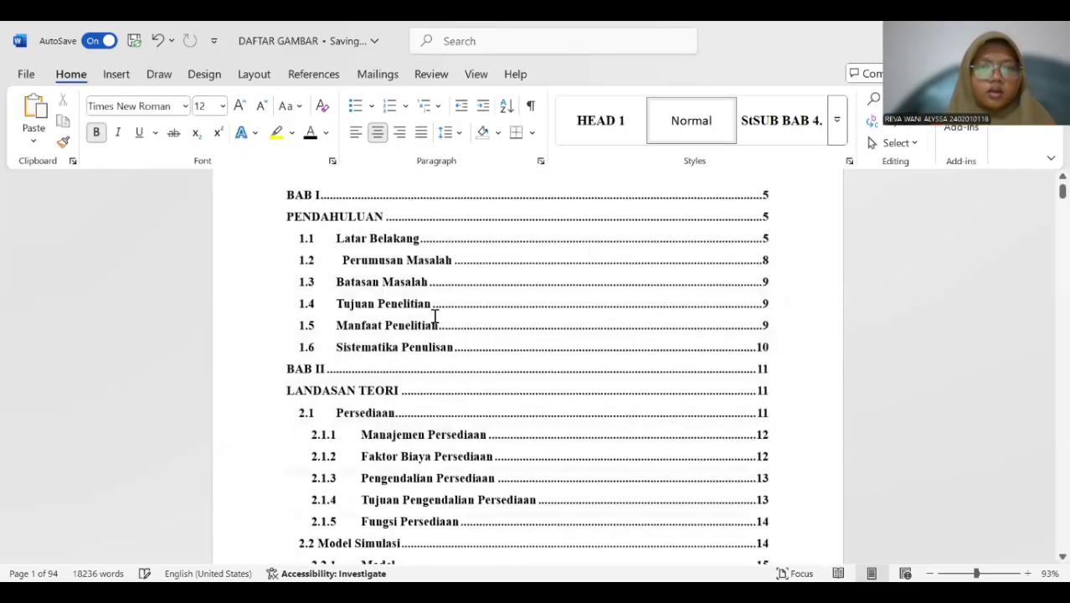
scroll(415, 301, "down", 7)
scroll(410, 303, "up", 2)
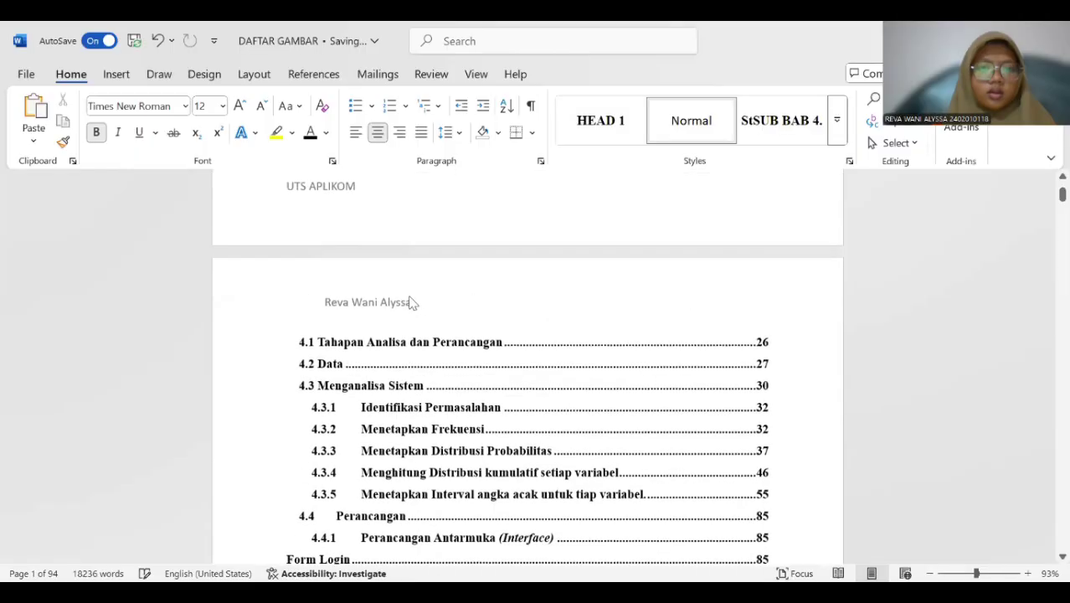
scroll(410, 300, "down", 9)
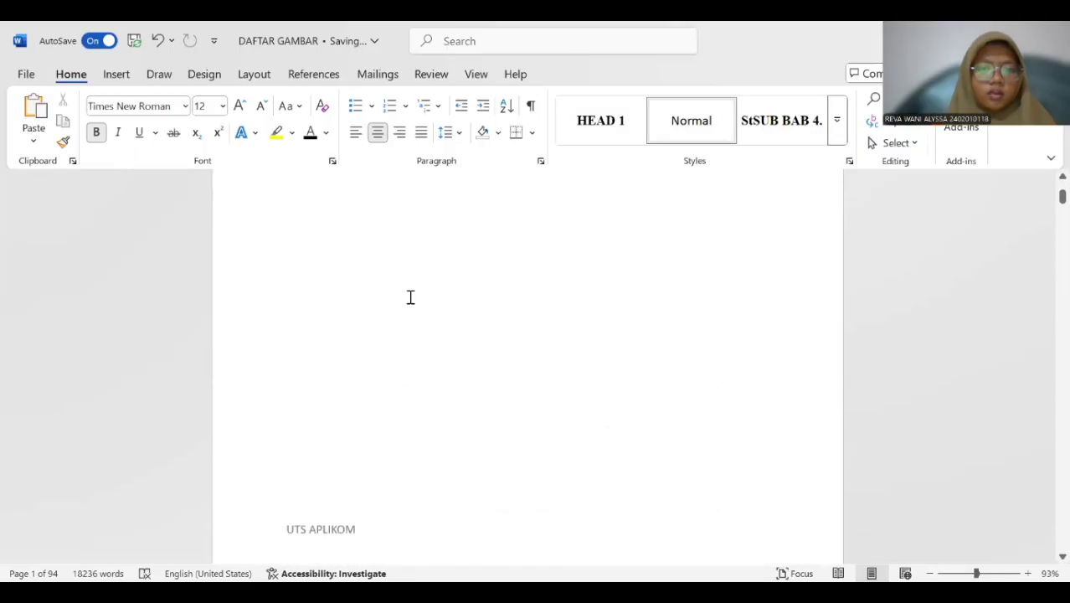
scroll(597, 271, "up", 4)
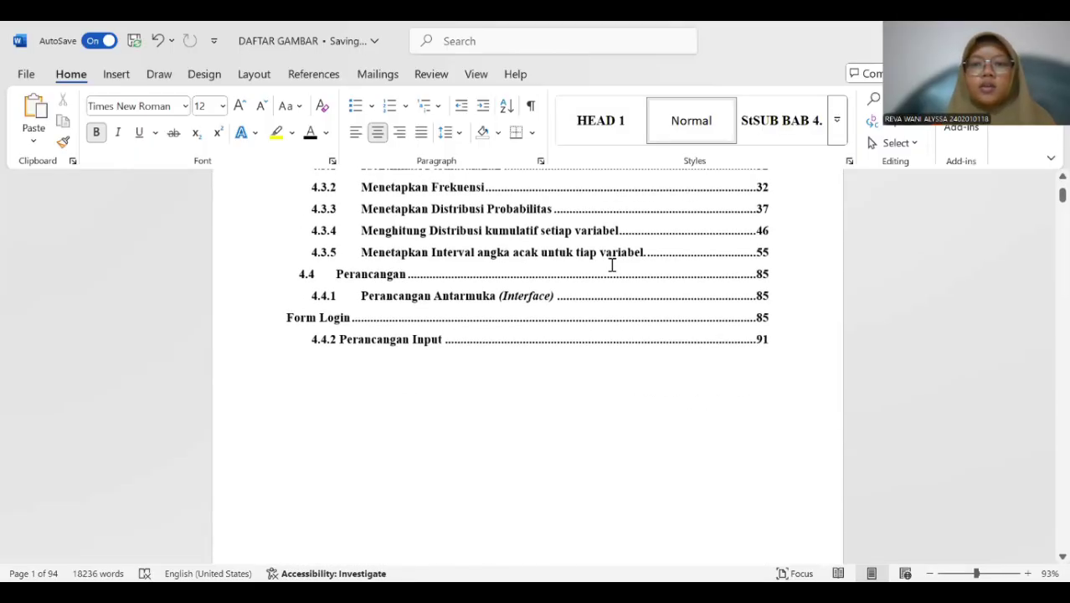
key("ctrl+Home")
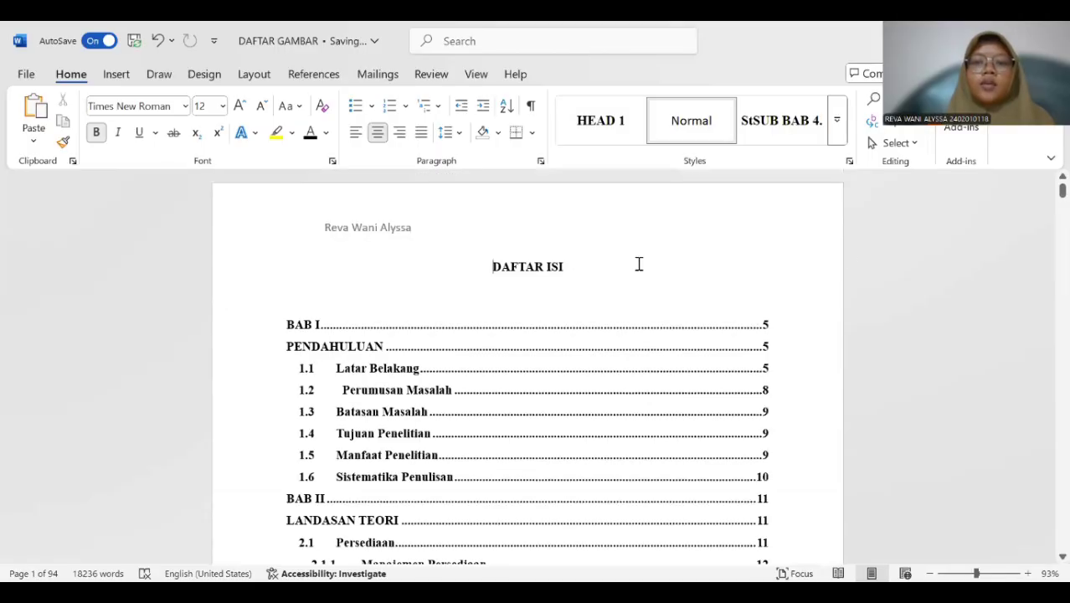